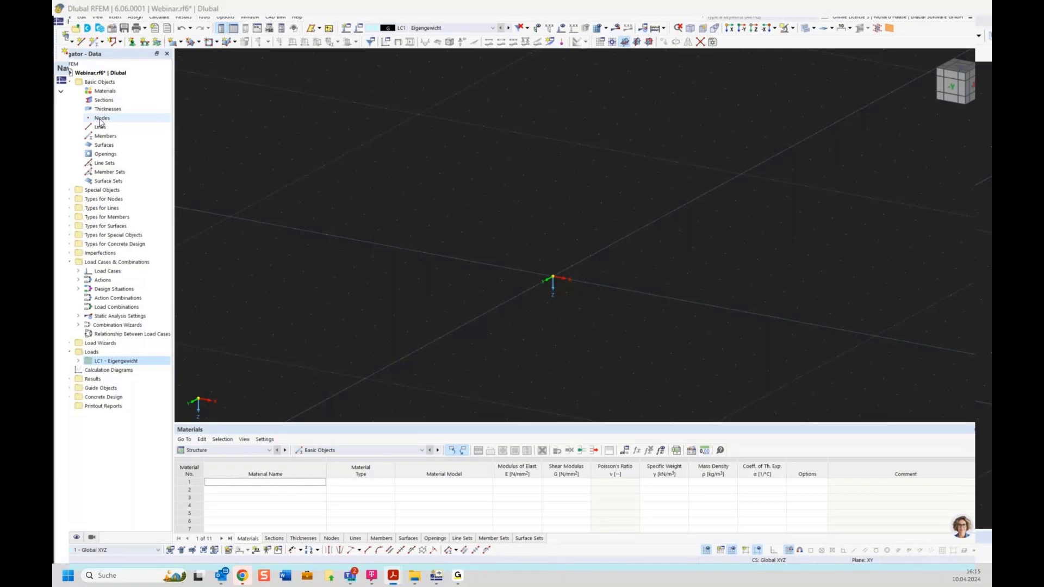
click(100, 121)
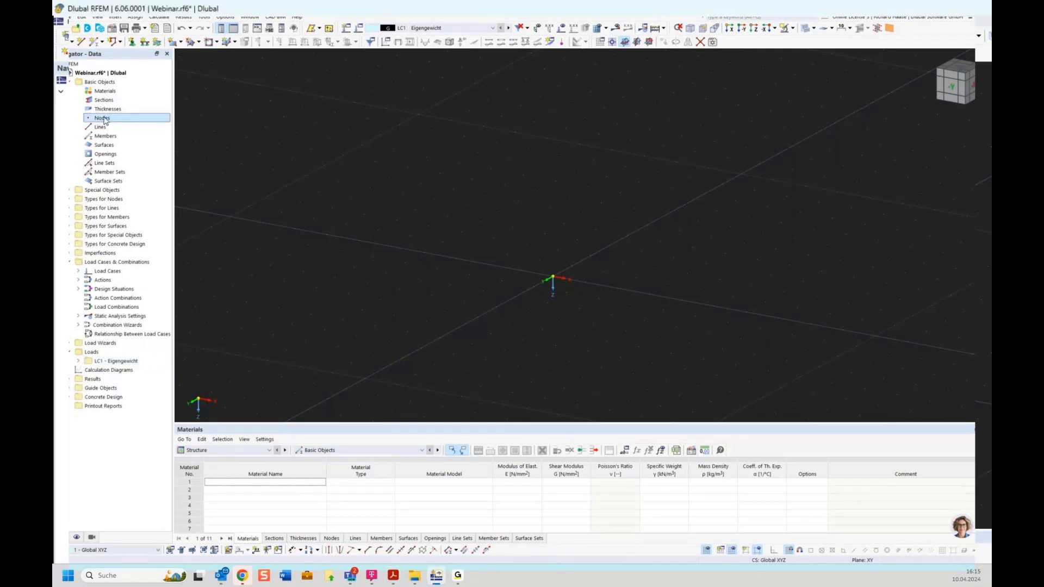
right_click(108, 122)
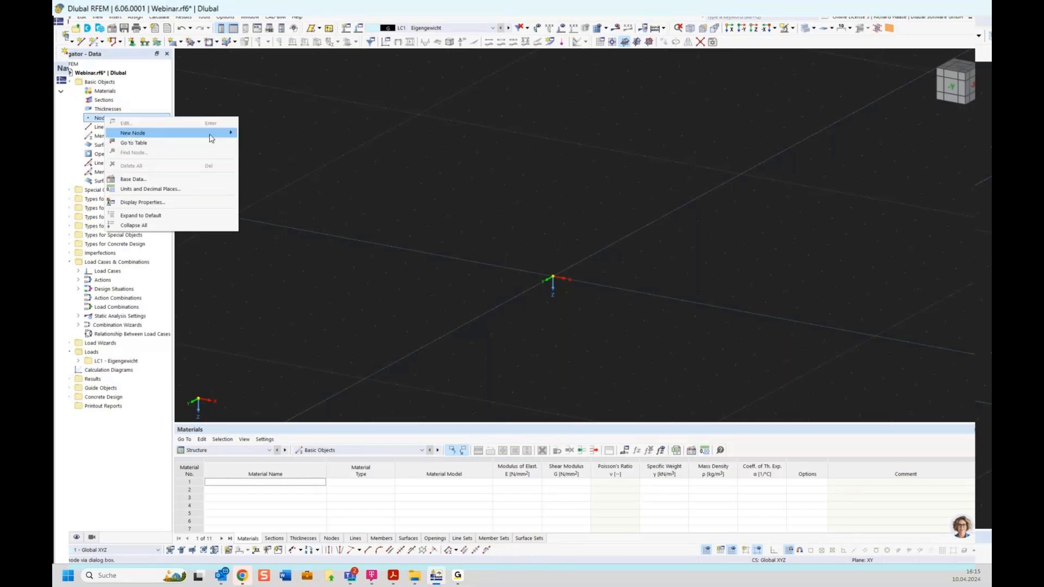
mouse_move(212, 133)
click(260, 134)
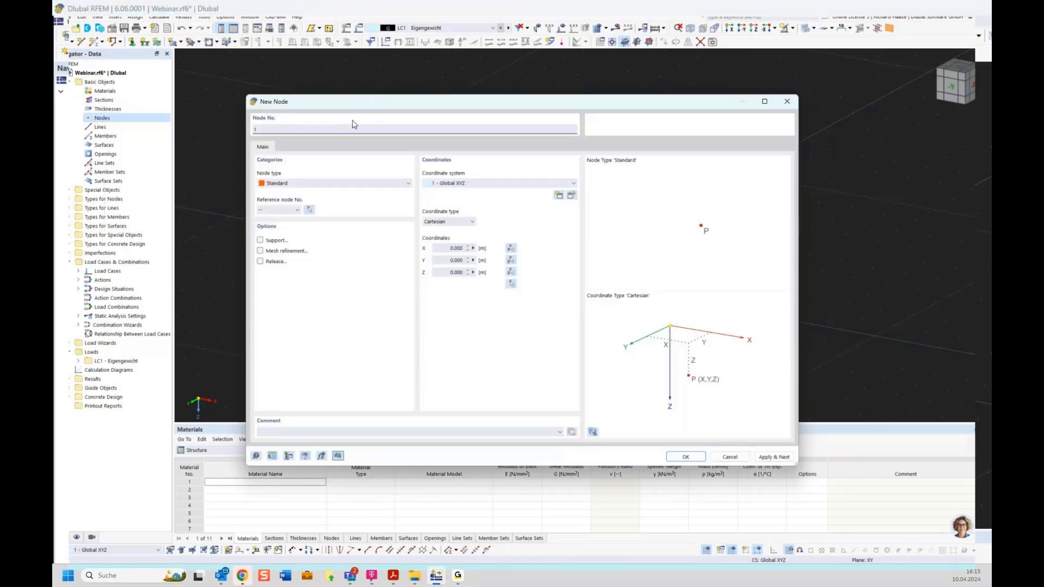
click(786, 103)
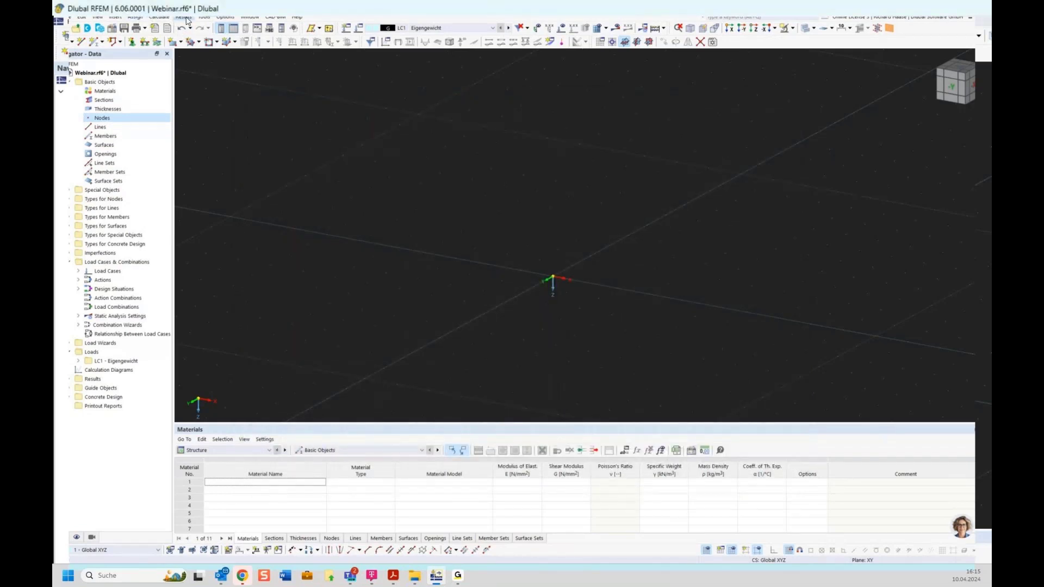
Display the table of nodes for the model's basic objects.
click(134, 18)
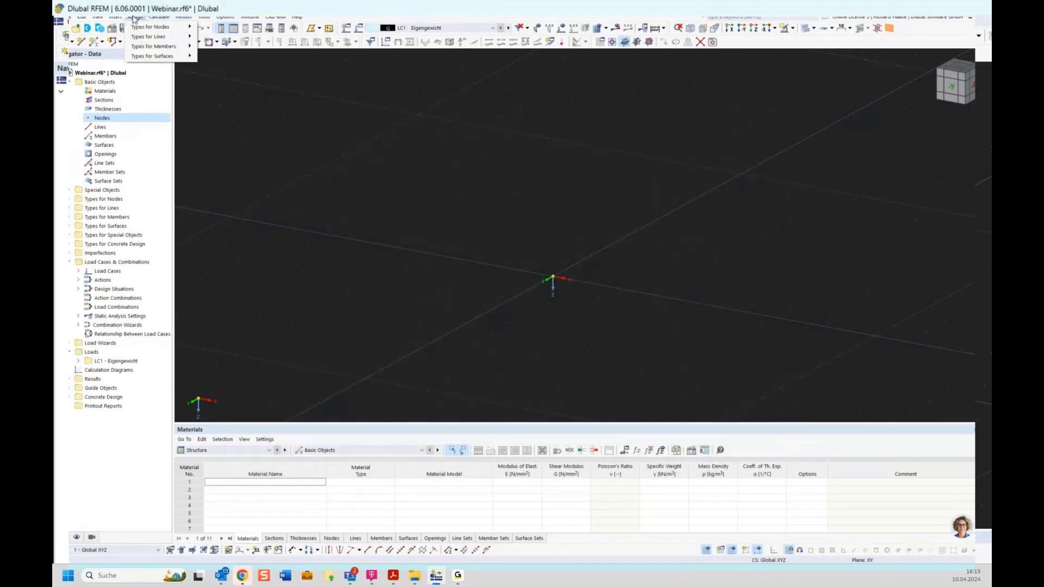
click(116, 19)
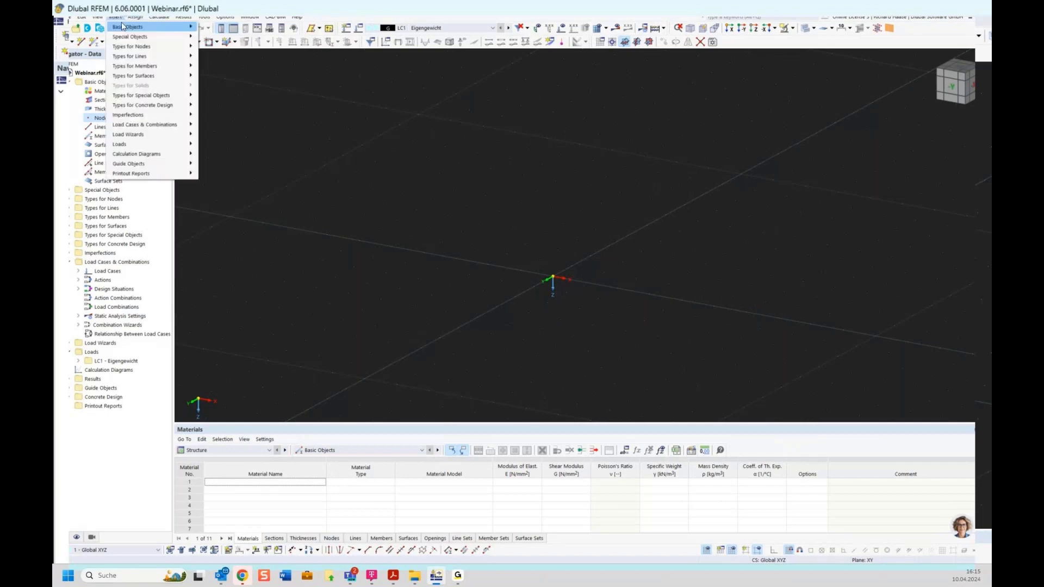
mouse_move(124, 30)
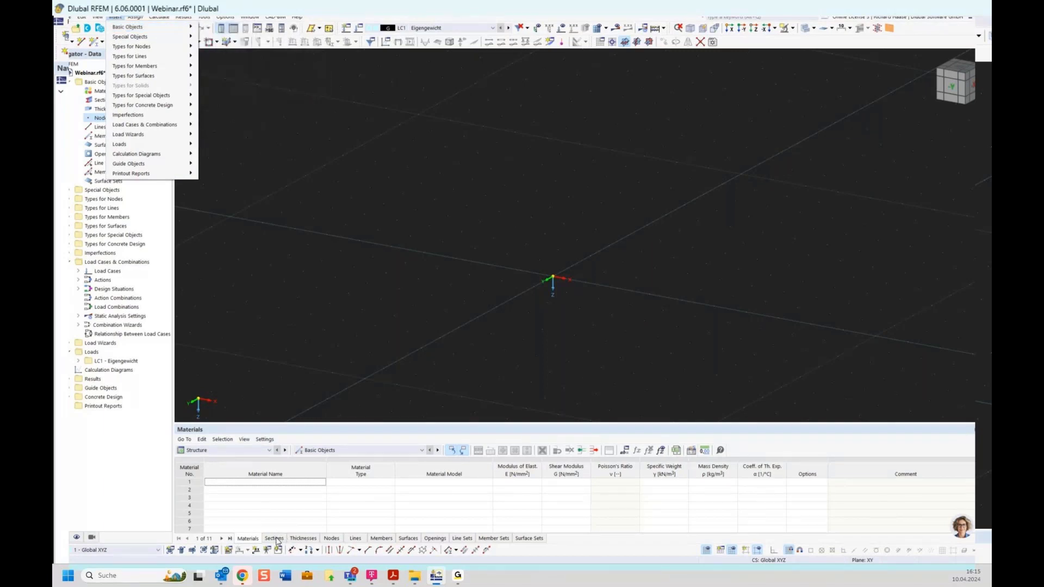
click(331, 538)
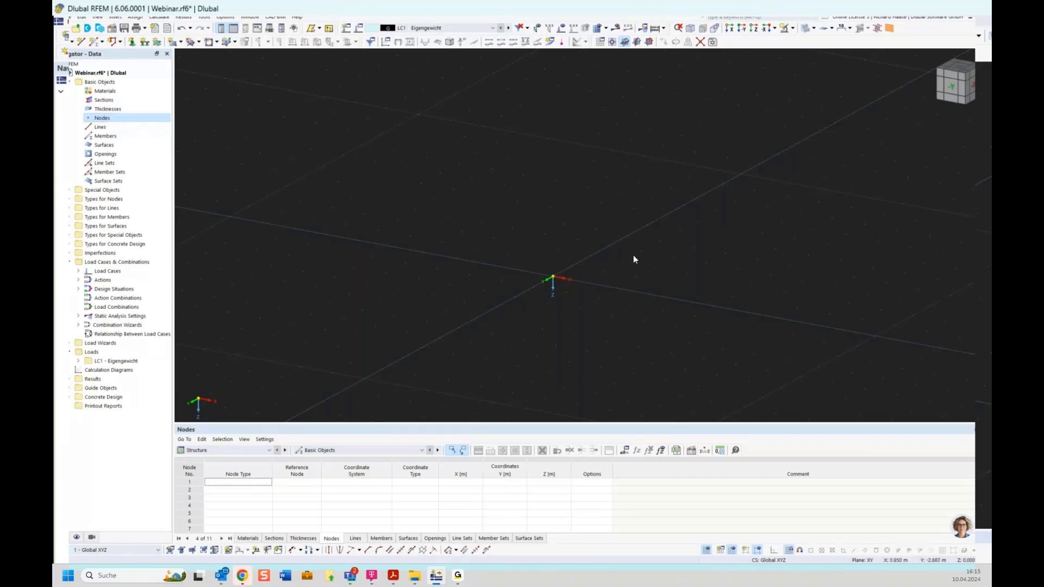
middle_drag(672, 289, 629, 284)
Close the Webinar model and start a new model named "Online training".
right_click(93, 72)
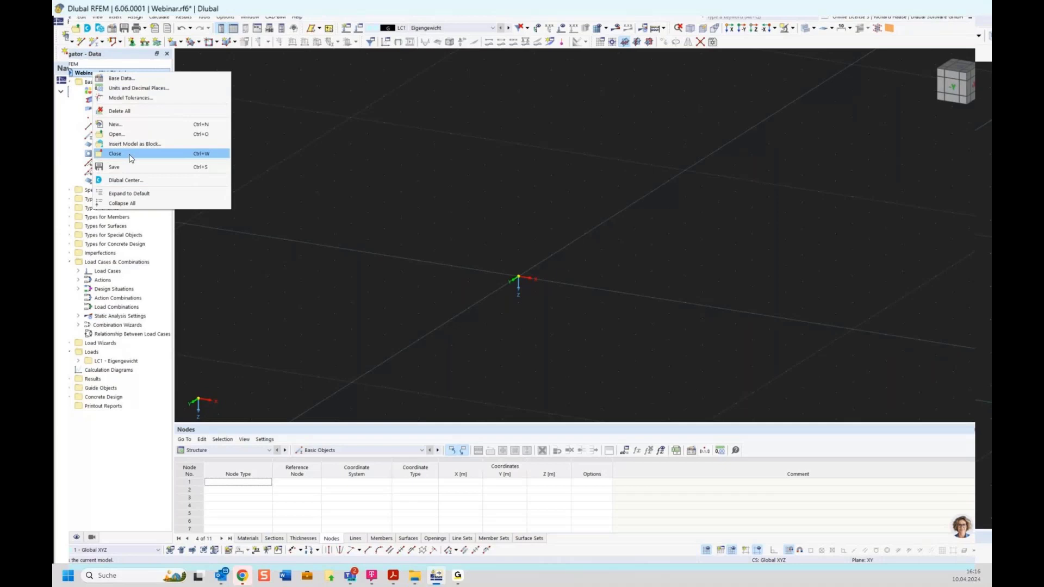
click(114, 153)
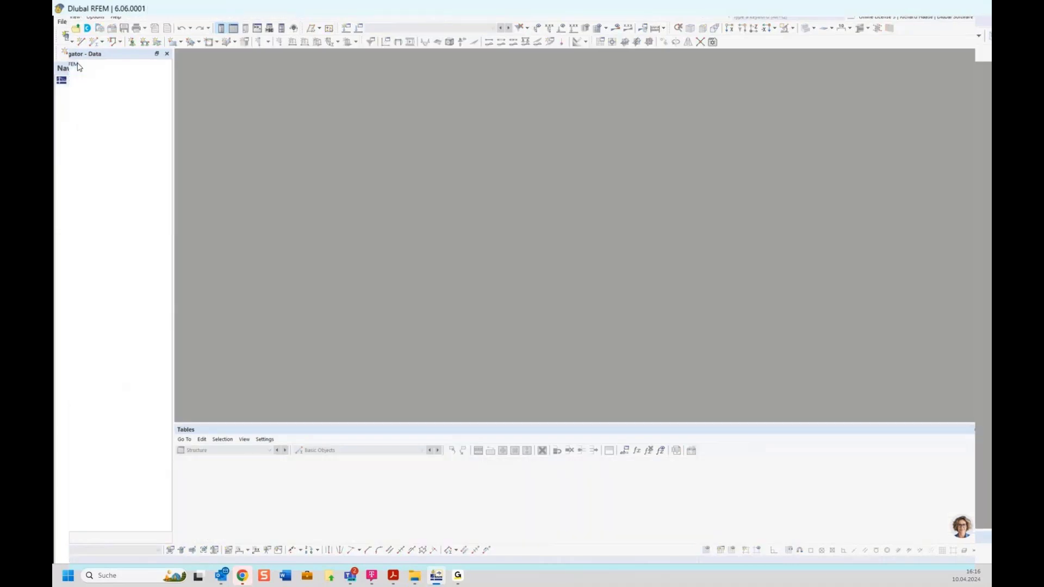
click(65, 31)
text(O)
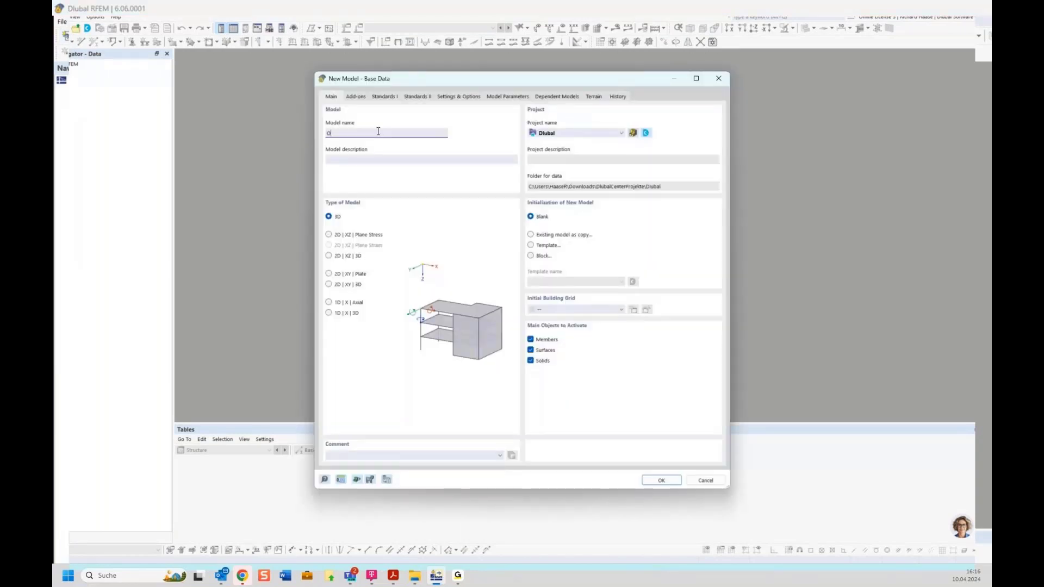
text(nline training)
Set the new model's type to 2D | XZ | Plane Stress and create the model.
click(354, 97)
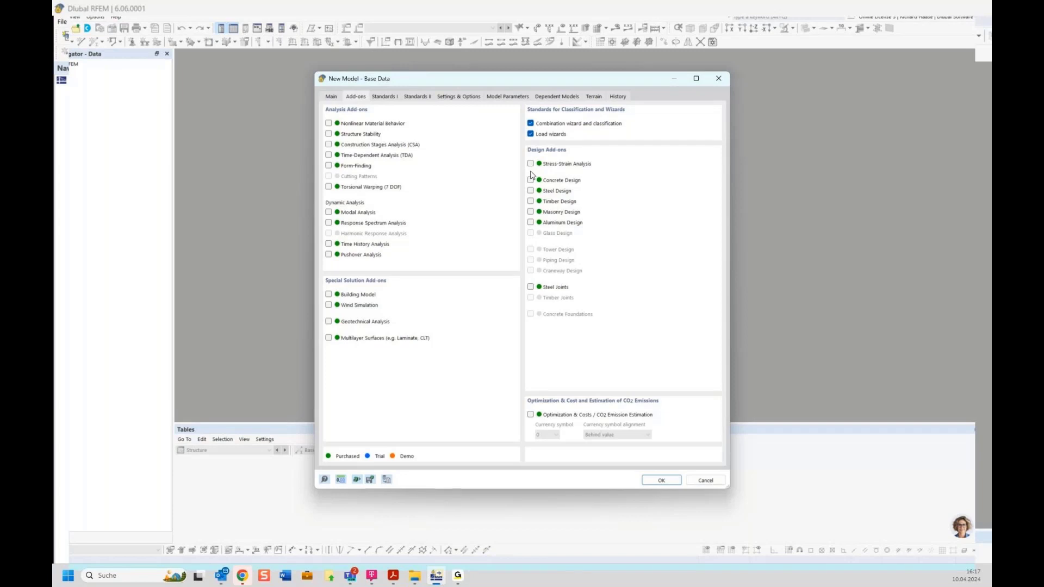
click(331, 97)
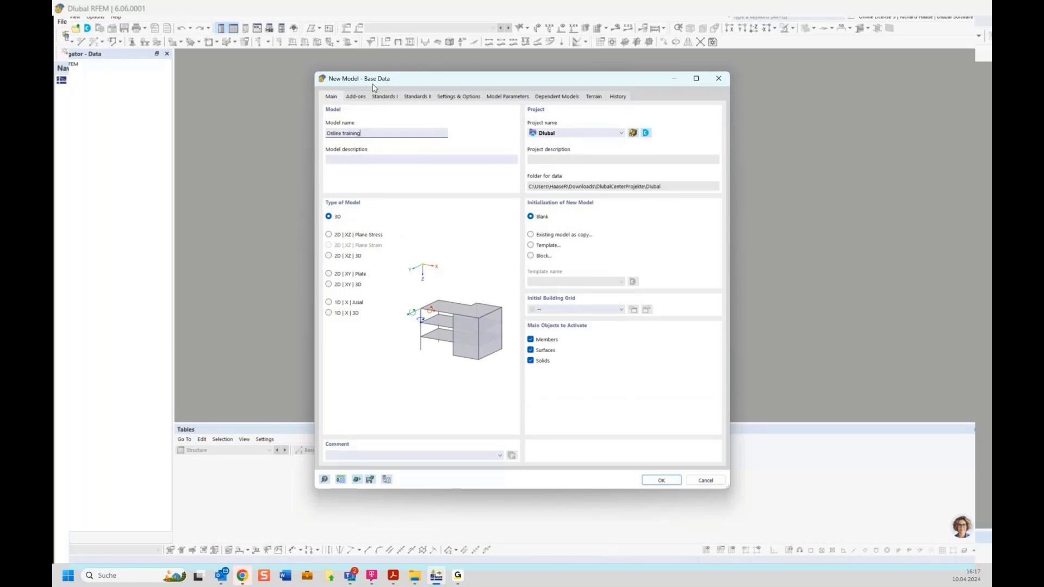
drag(412, 83, 375, 65)
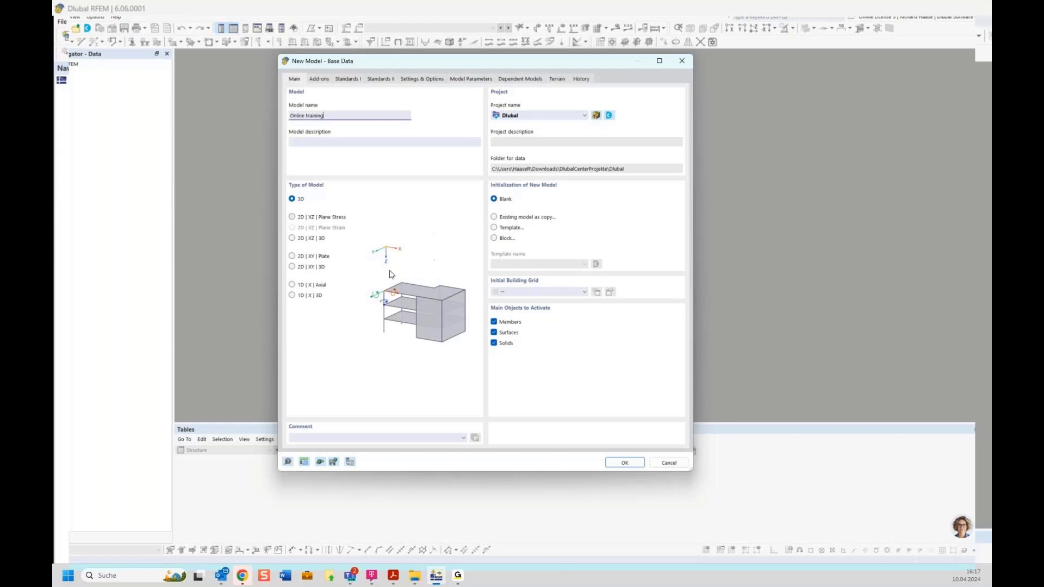
click(313, 218)
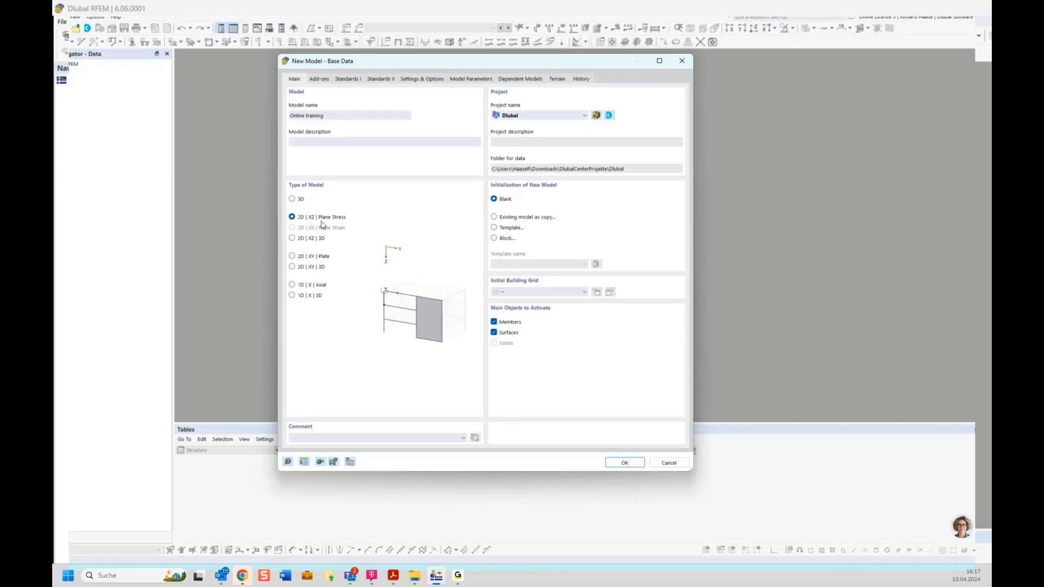
click(625, 463)
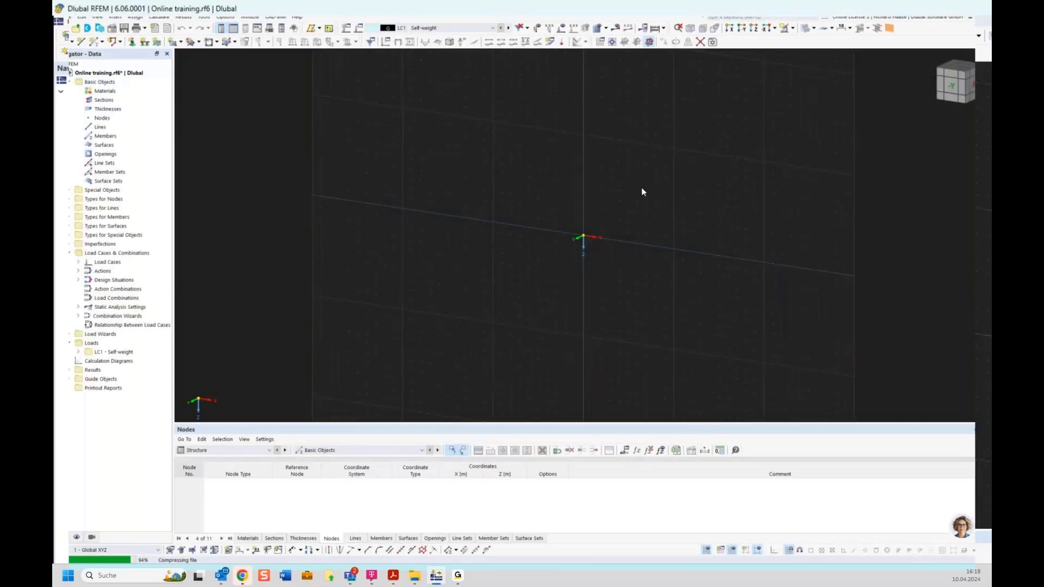
middle_drag(595, 228, 577, 232)
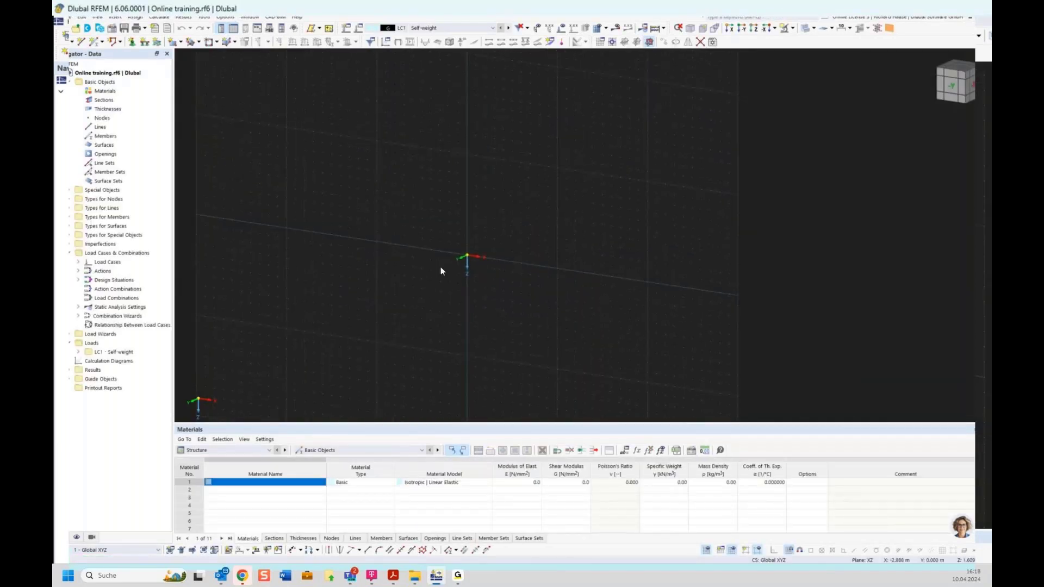
scroll(440, 267, up, 1)
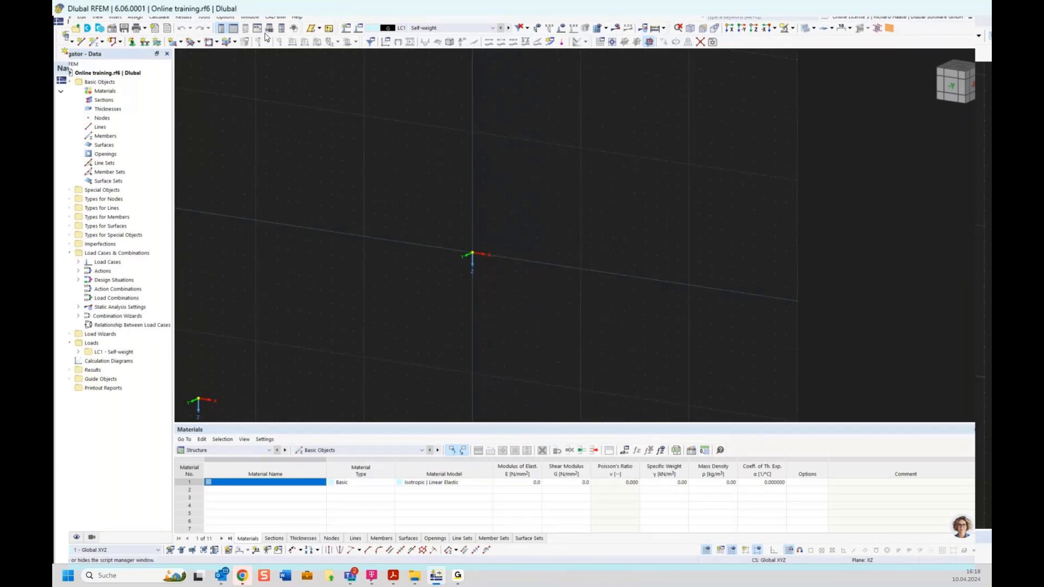
click(225, 18)
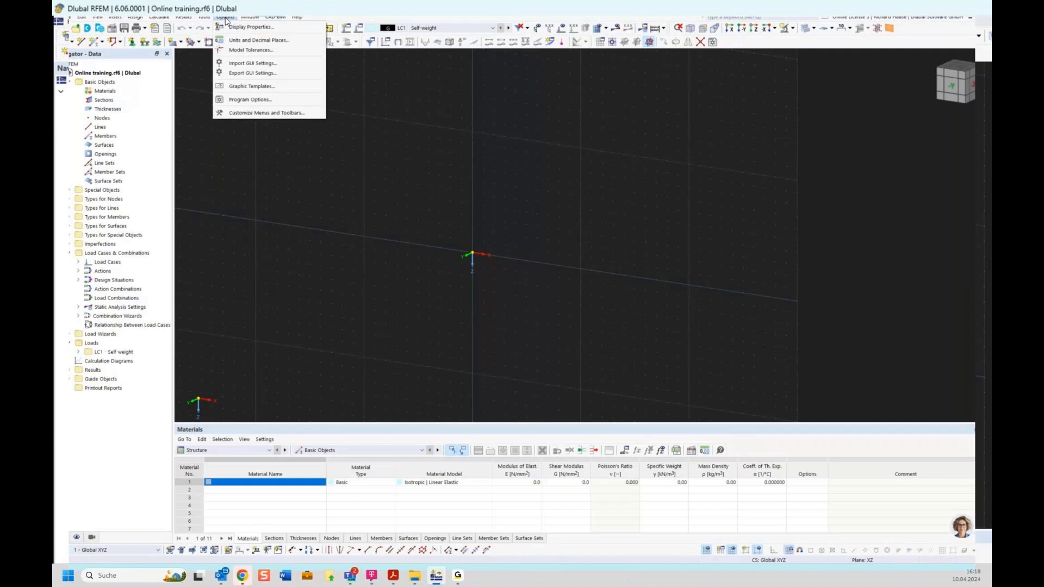
click(477, 250)
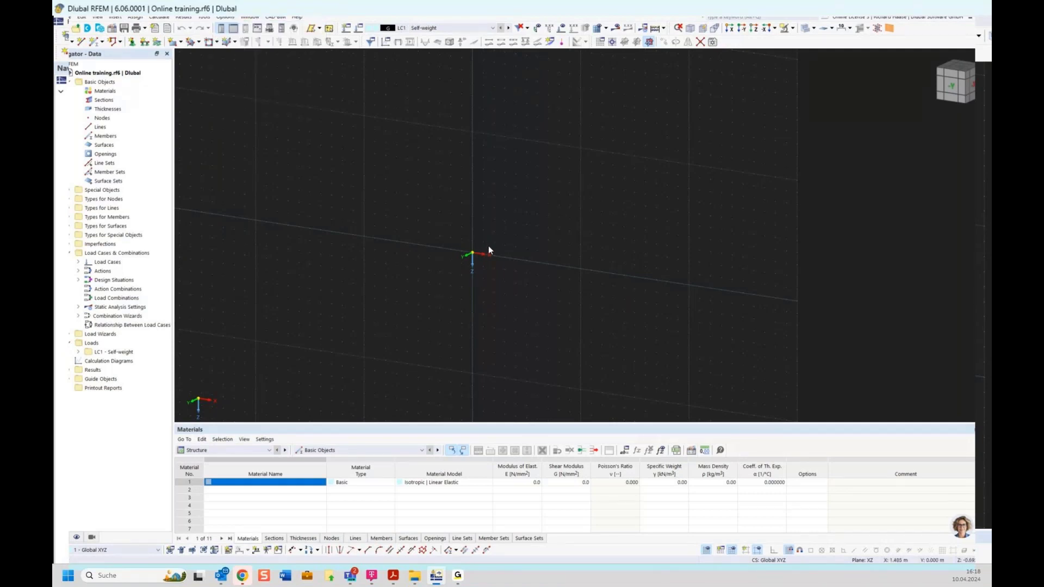
click(226, 17)
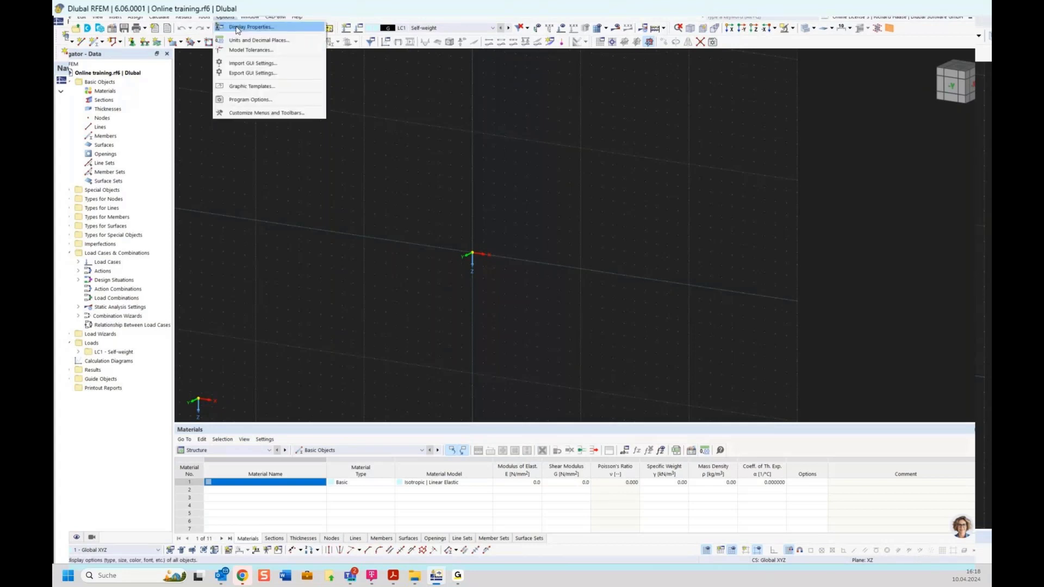
click(238, 27)
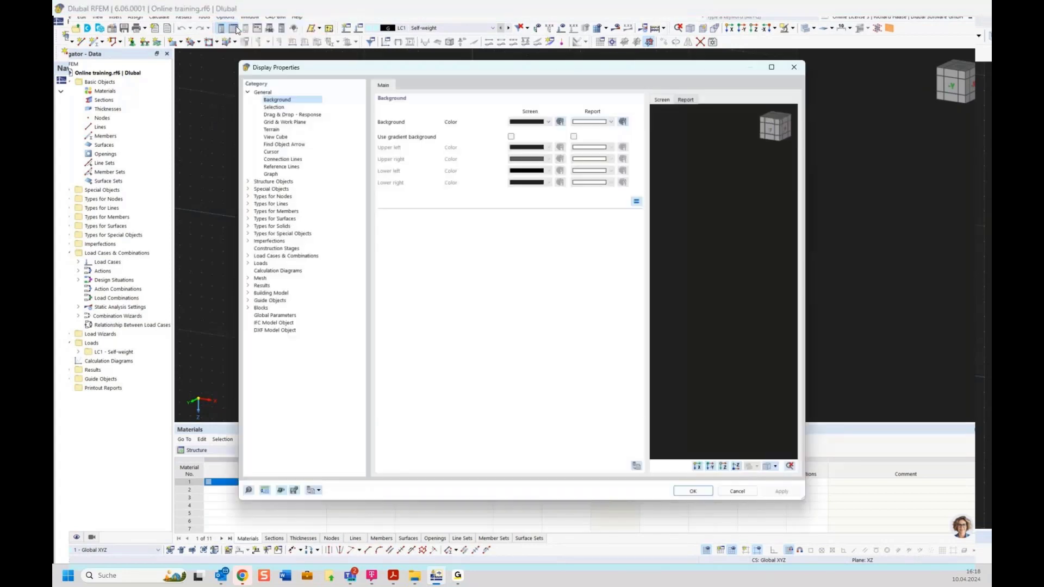
drag(355, 66, 348, 39)
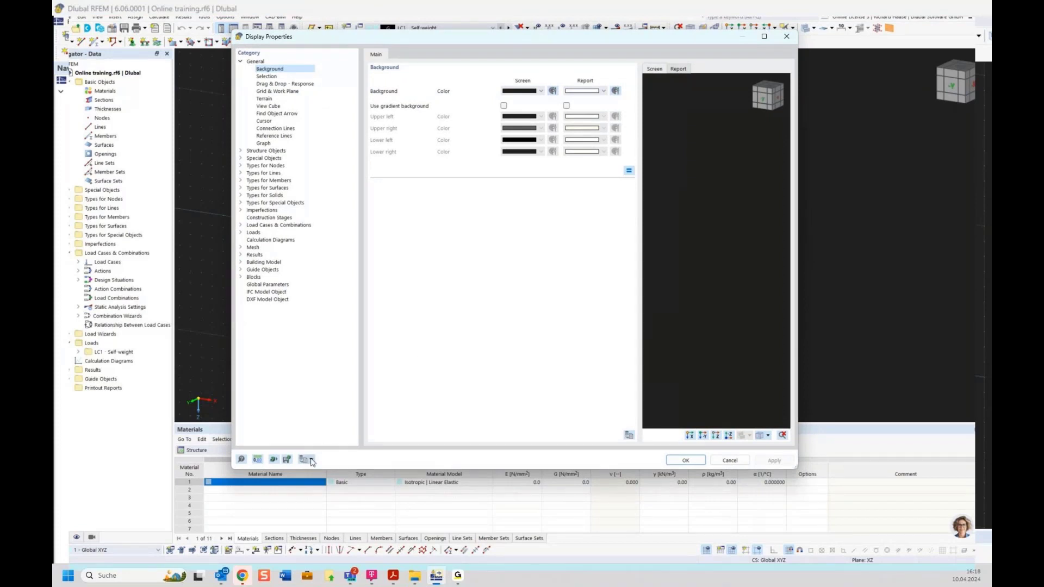
click(786, 36)
Load the white background in the display properties and apply it to the model.
click(225, 16)
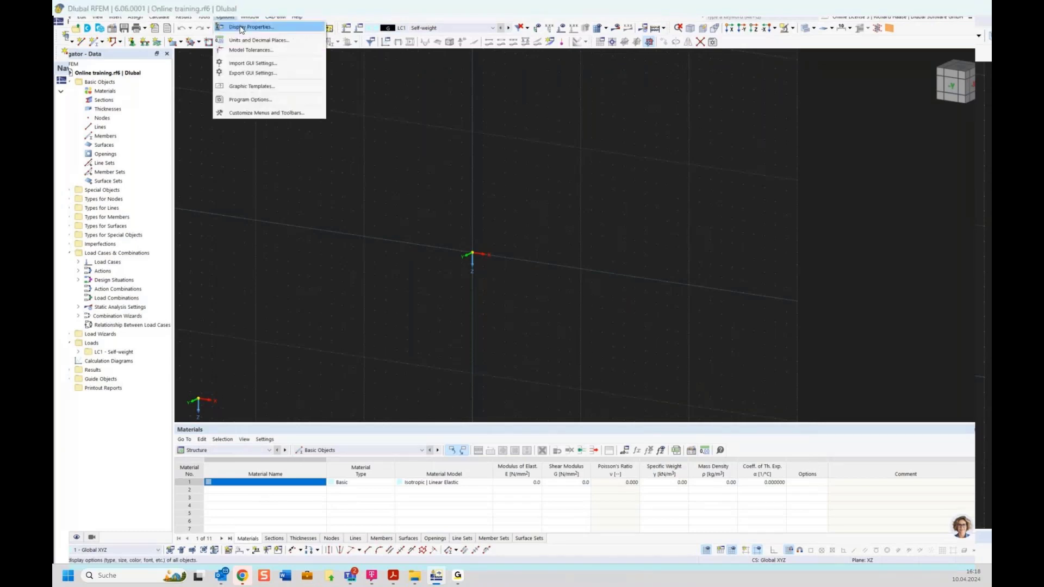
click(241, 27)
click(318, 490)
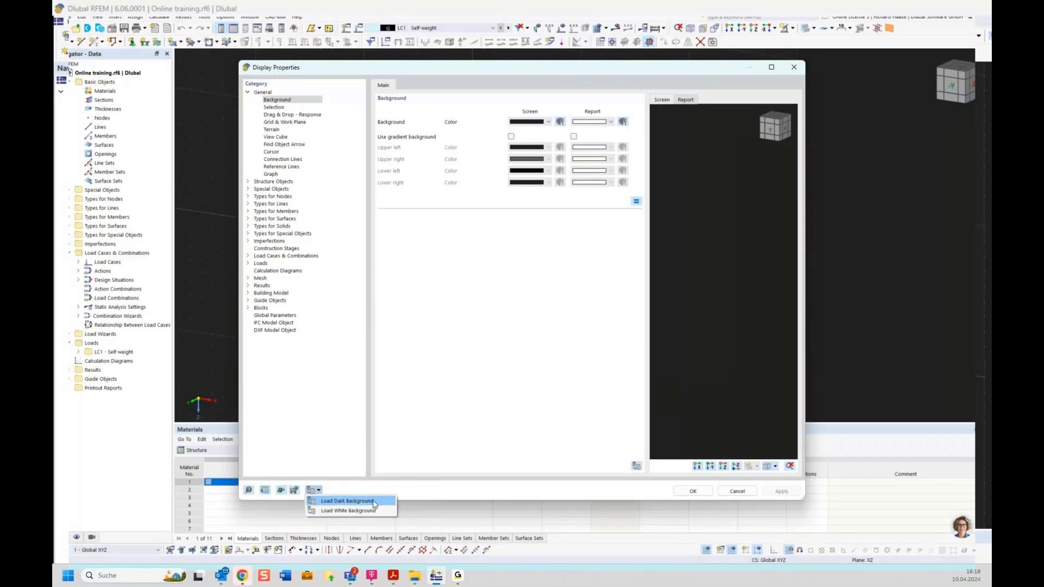
click(345, 511)
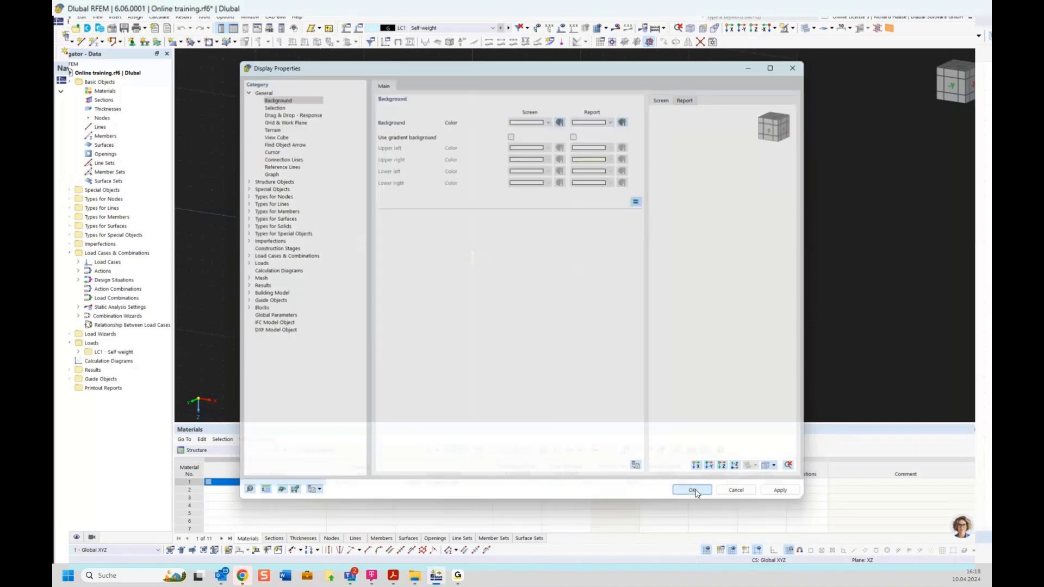
click(693, 491)
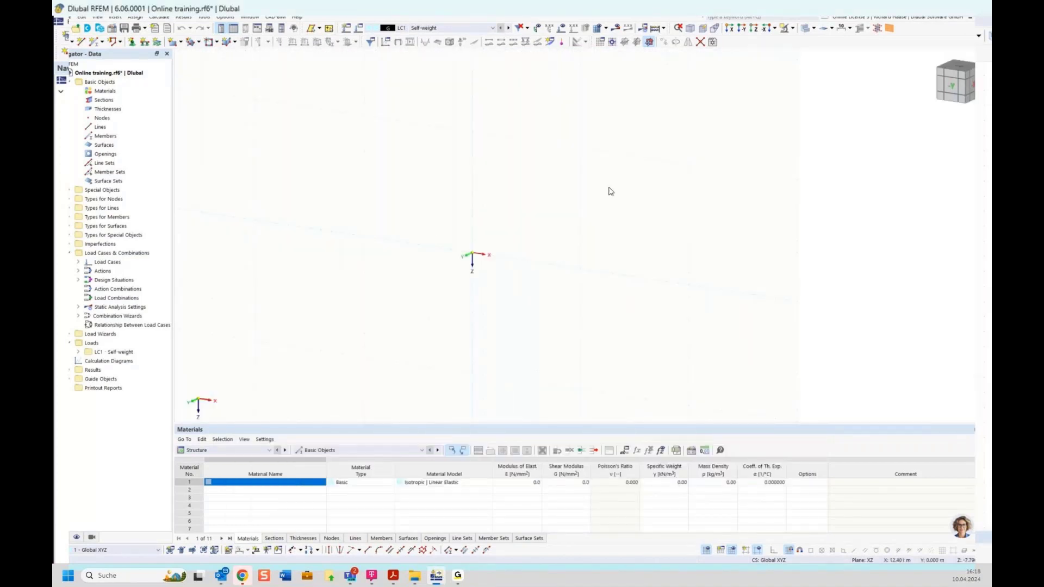
Examine the XZ work plane and coordinate axes from several view directions, including along X, and check the reverse-direction view options.
middle_drag(611, 191, 602, 192)
click(960, 87)
click(960, 87)
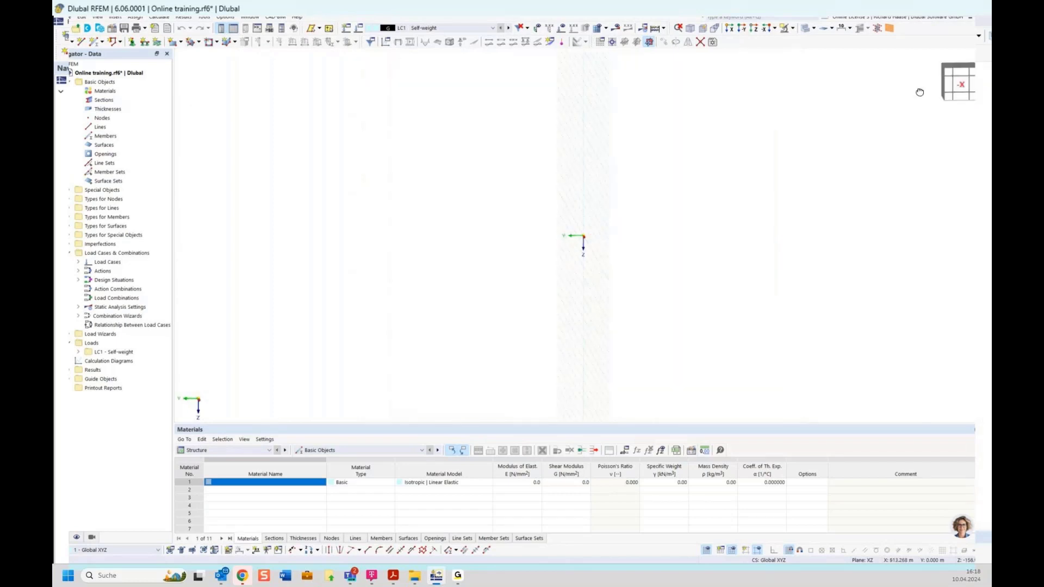
drag(919, 92, 931, 111)
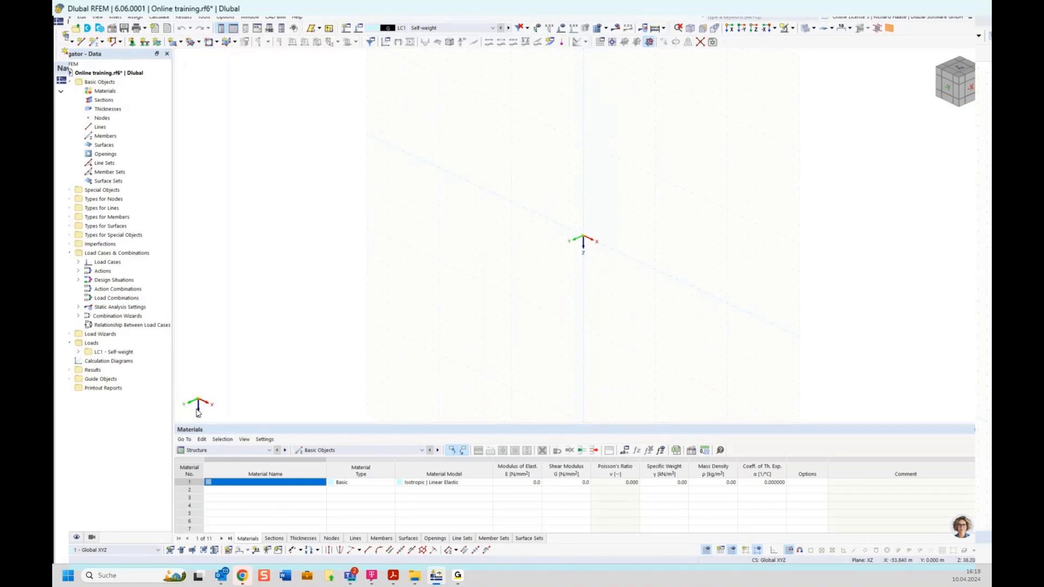
click(948, 88)
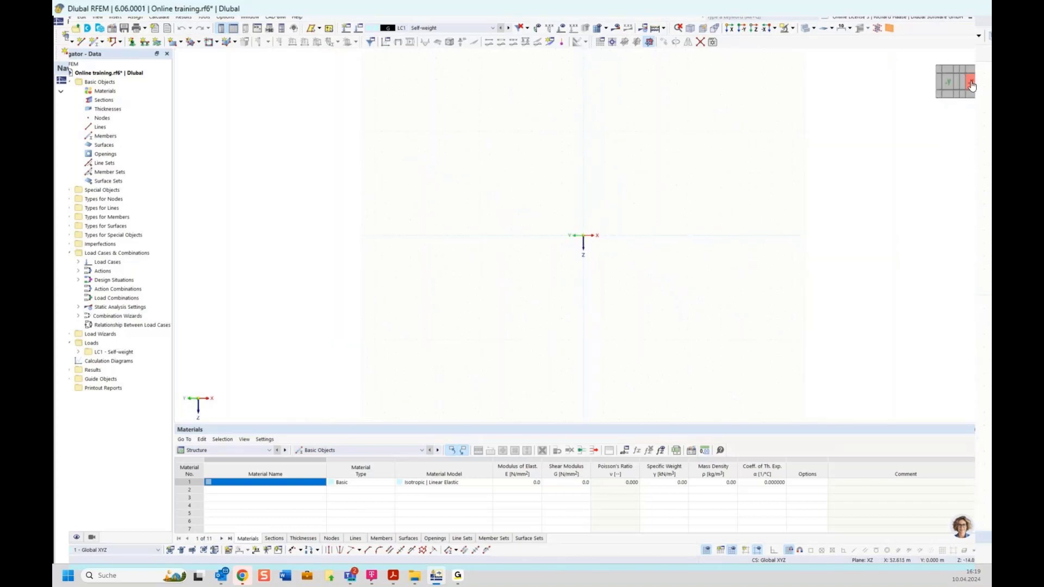
click(971, 83)
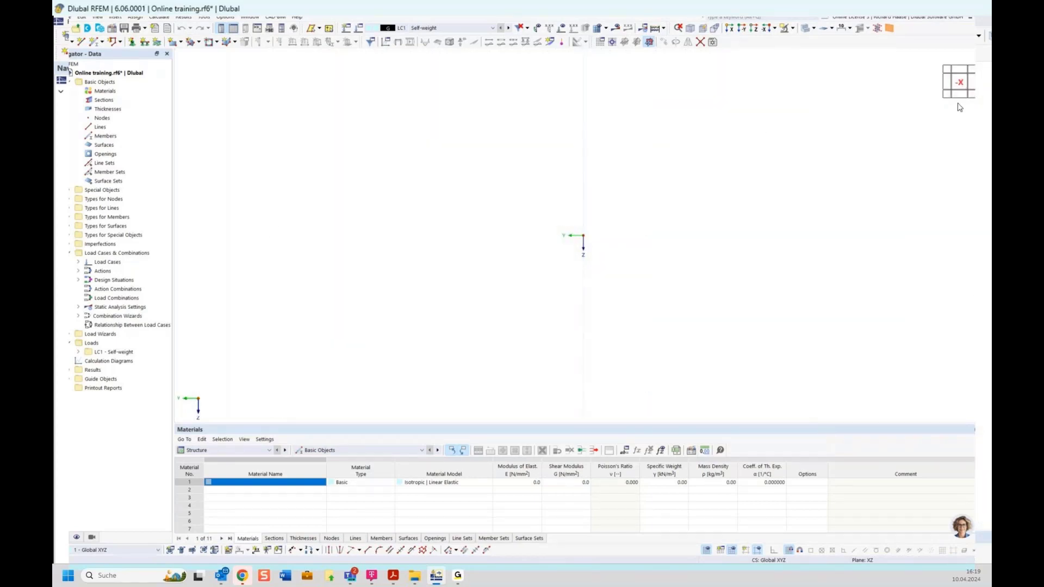
drag(958, 85, 815, 107)
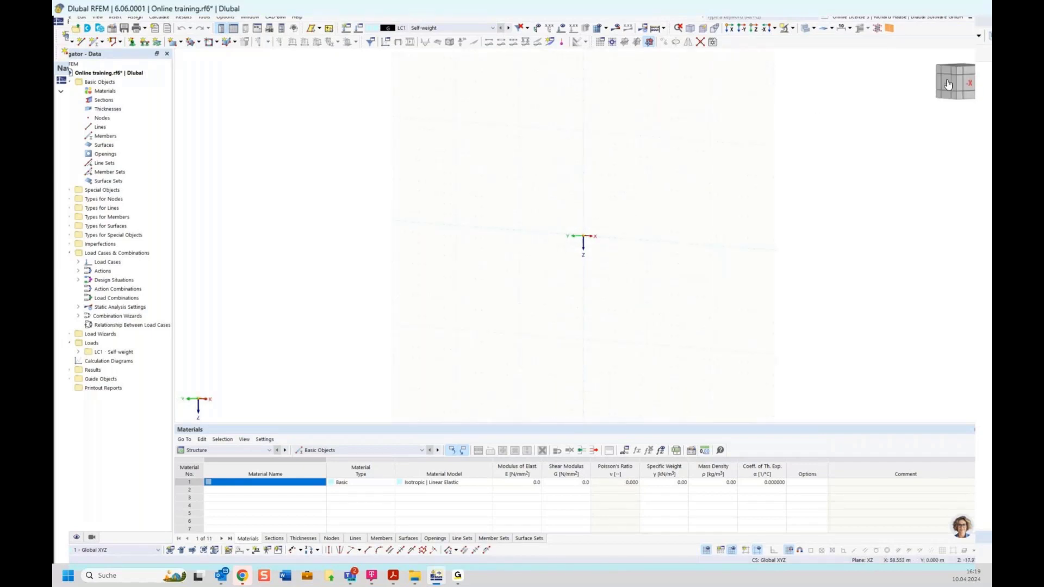
drag(954, 92, 964, 92)
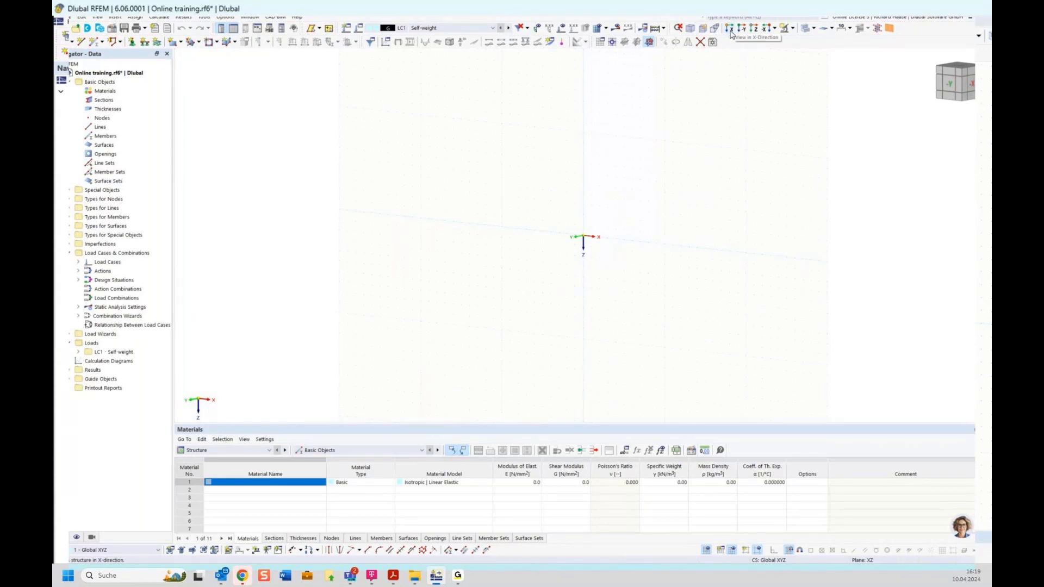
click(774, 28)
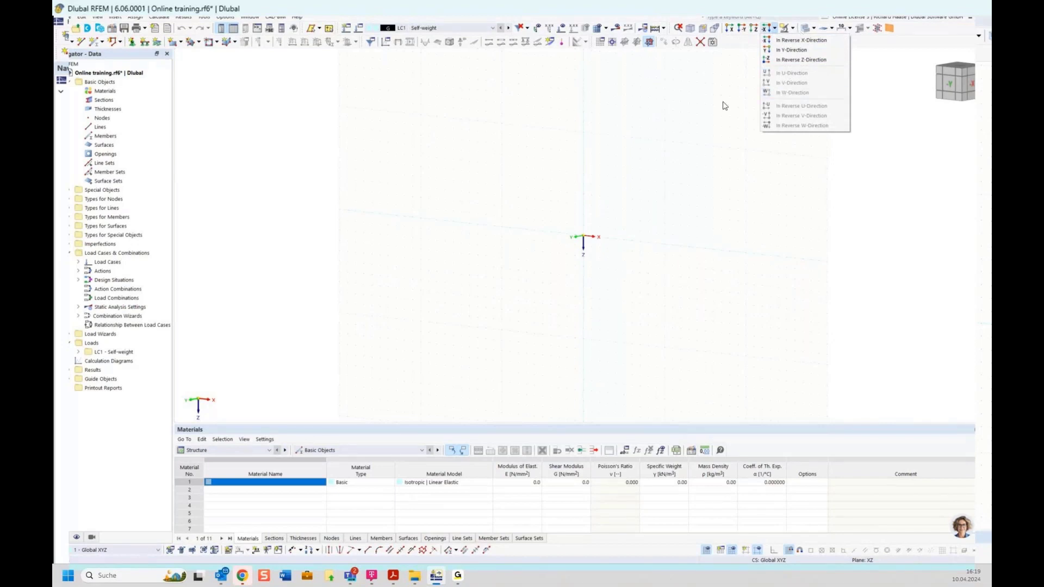
click(718, 116)
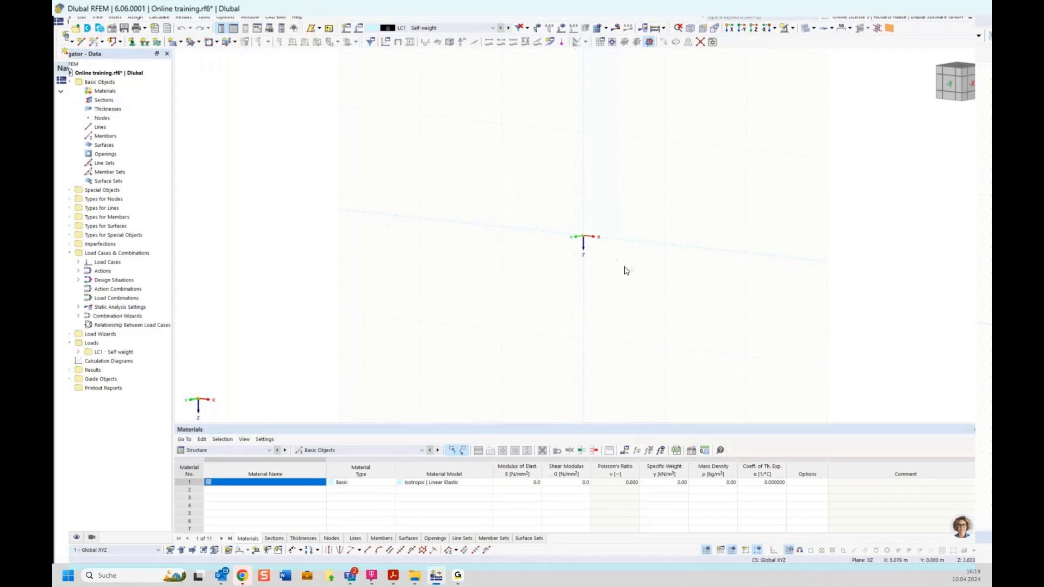
Place two nodes in the XZ plane, one at the origin and one at X 4 m, Z 0 m.
middle_drag(625, 270, 647, 292)
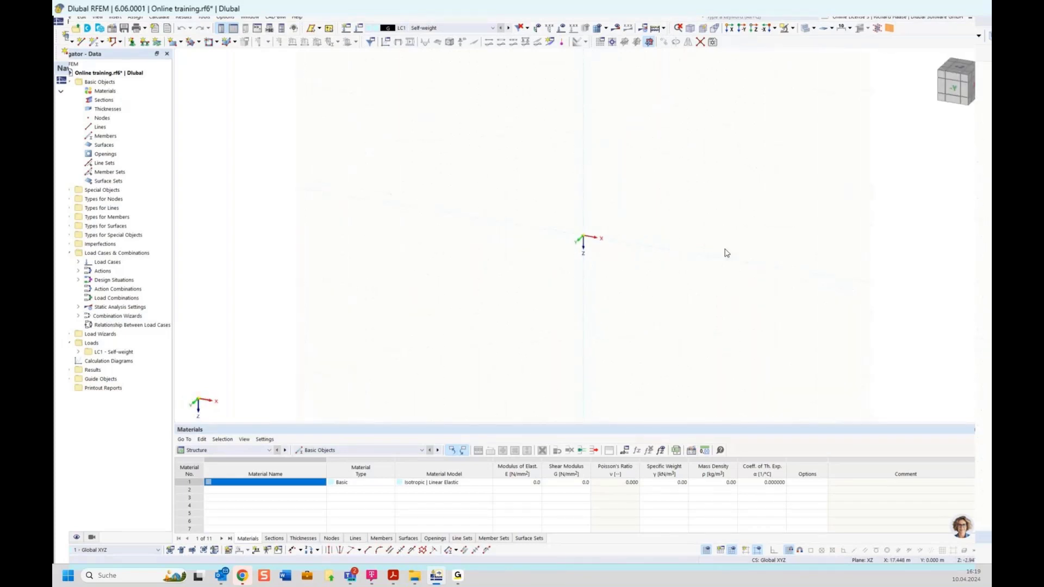
click(954, 93)
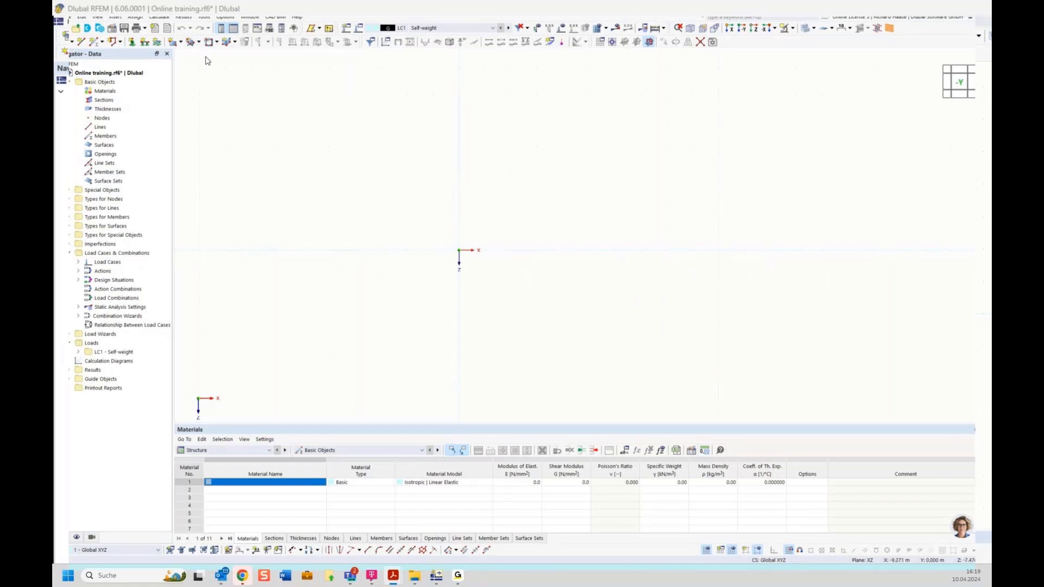
click(62, 41)
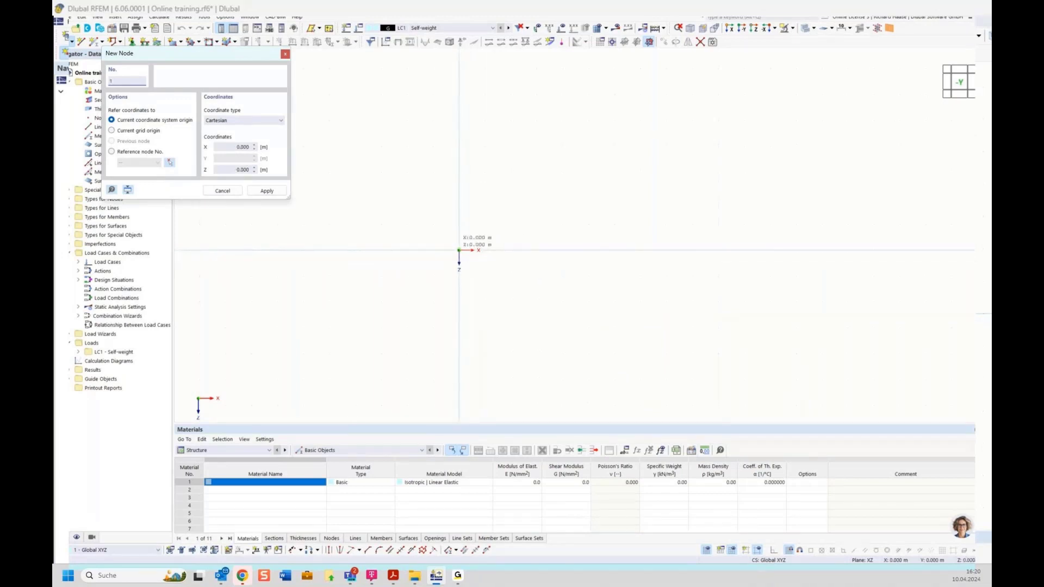
click(459, 250)
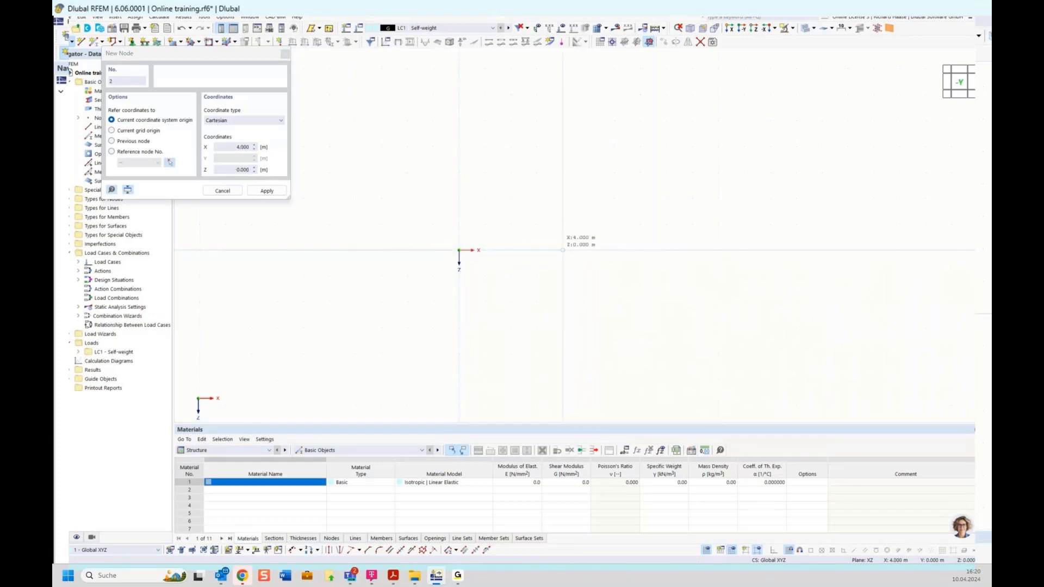
click(563, 250)
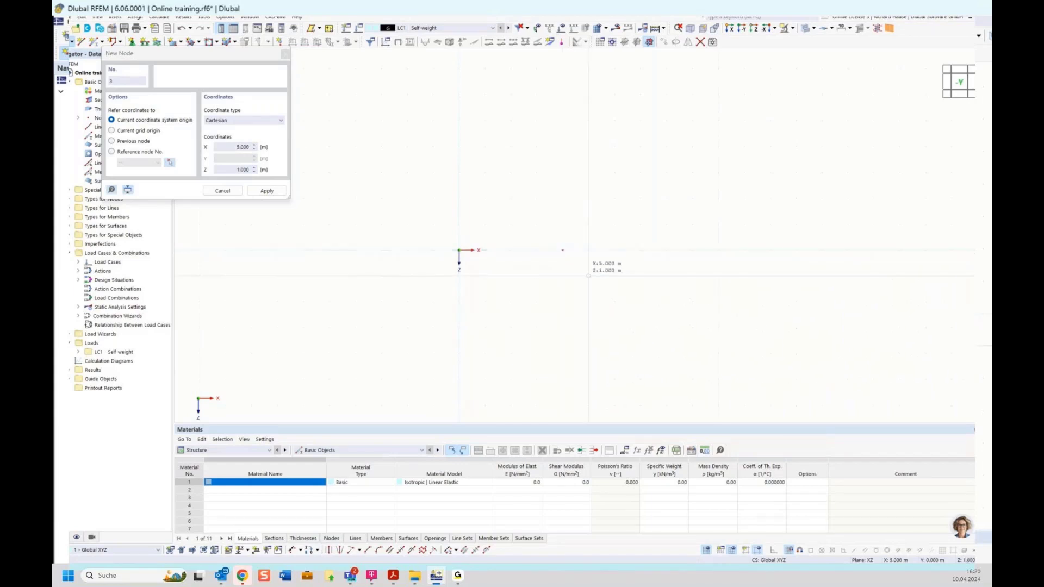
key(Escape)
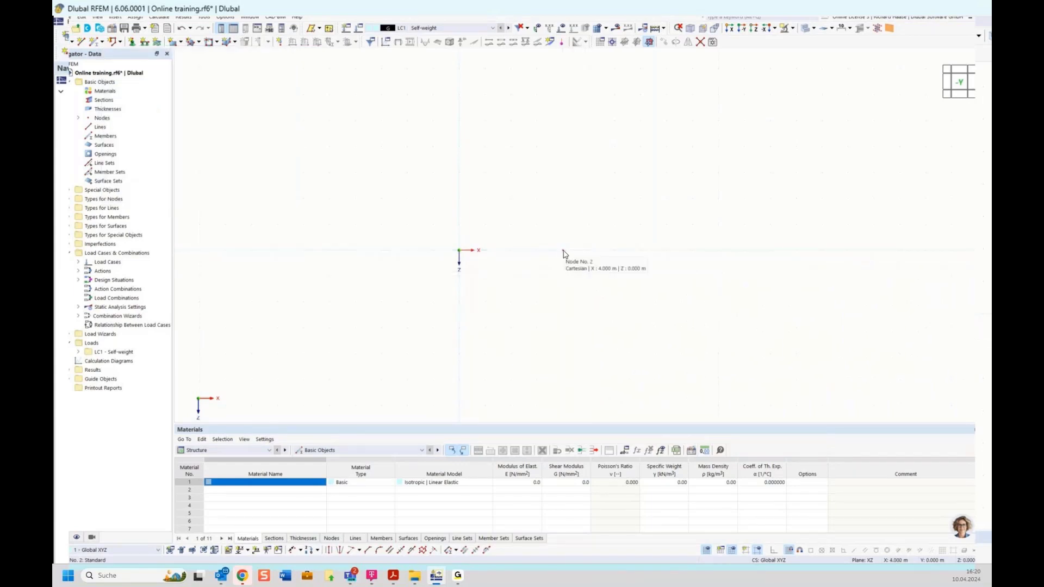
Edit node 2 and set its X coordinate to 4.5 m.
double_click(563, 251)
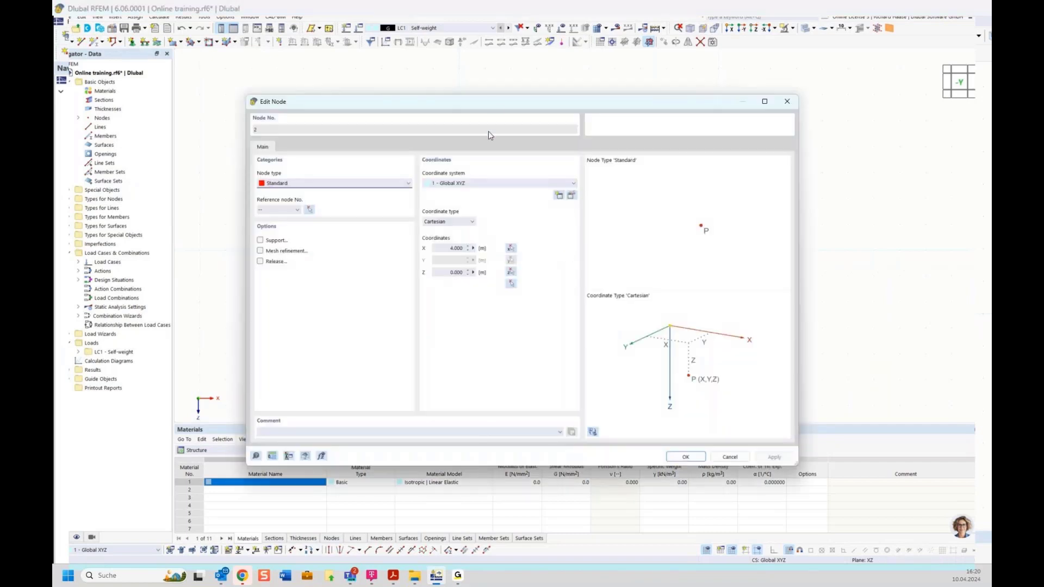
drag(497, 102, 515, 292)
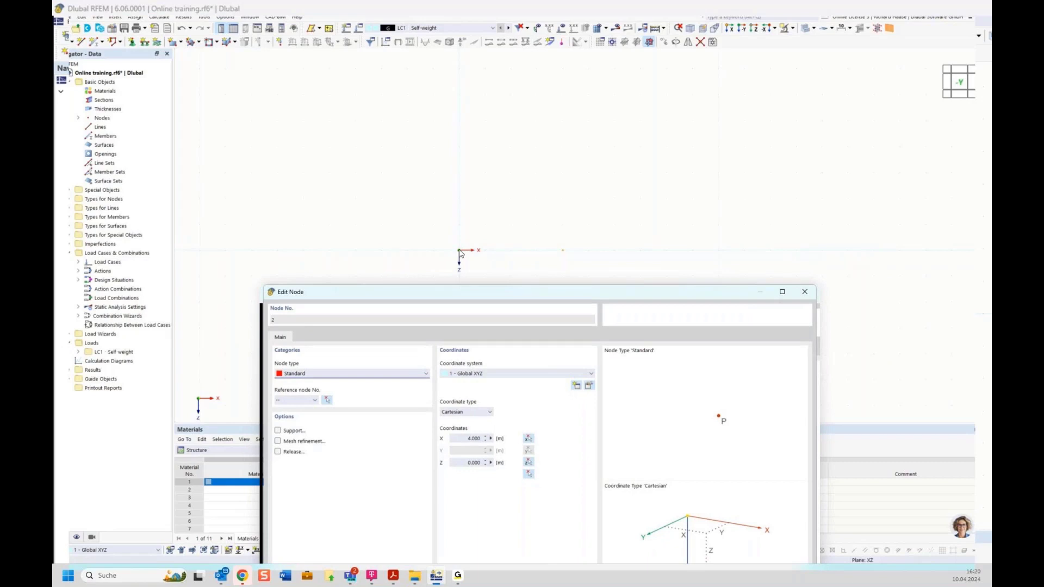
drag(481, 292, 510, 284)
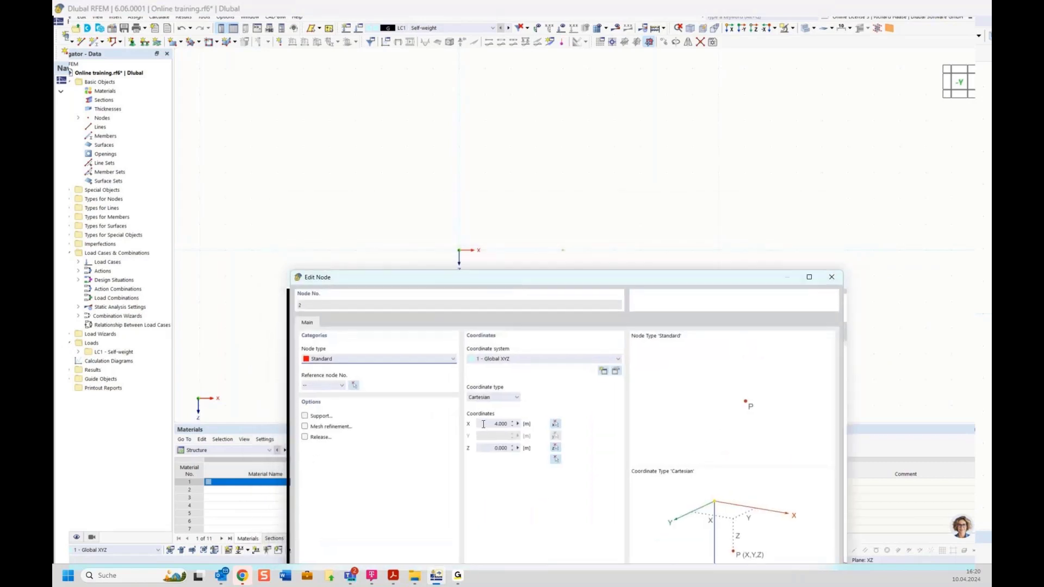
click(478, 423)
drag(481, 423, 526, 429)
text(4.5)
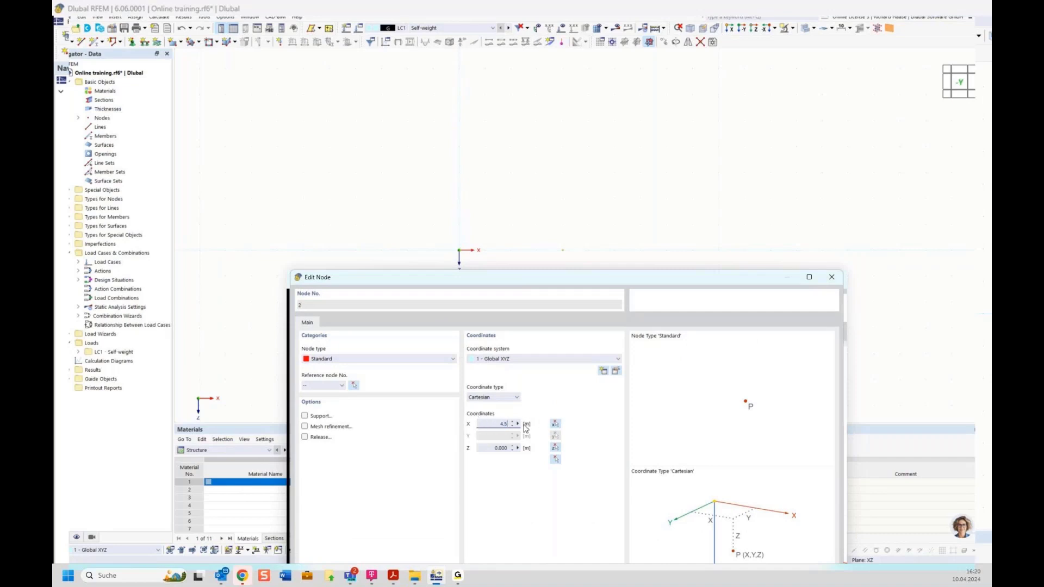
drag(594, 276, 564, 204)
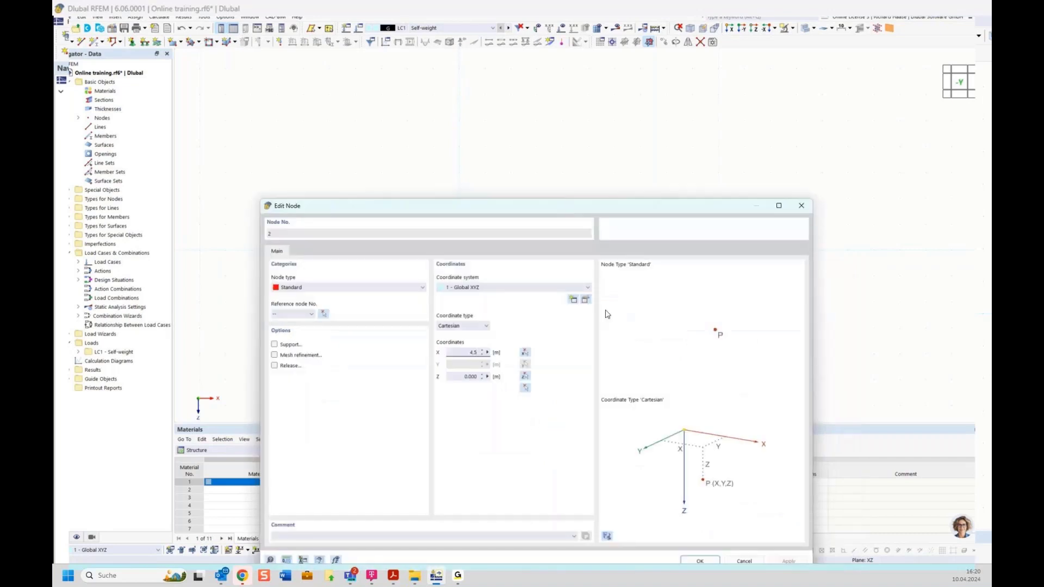
click(706, 563)
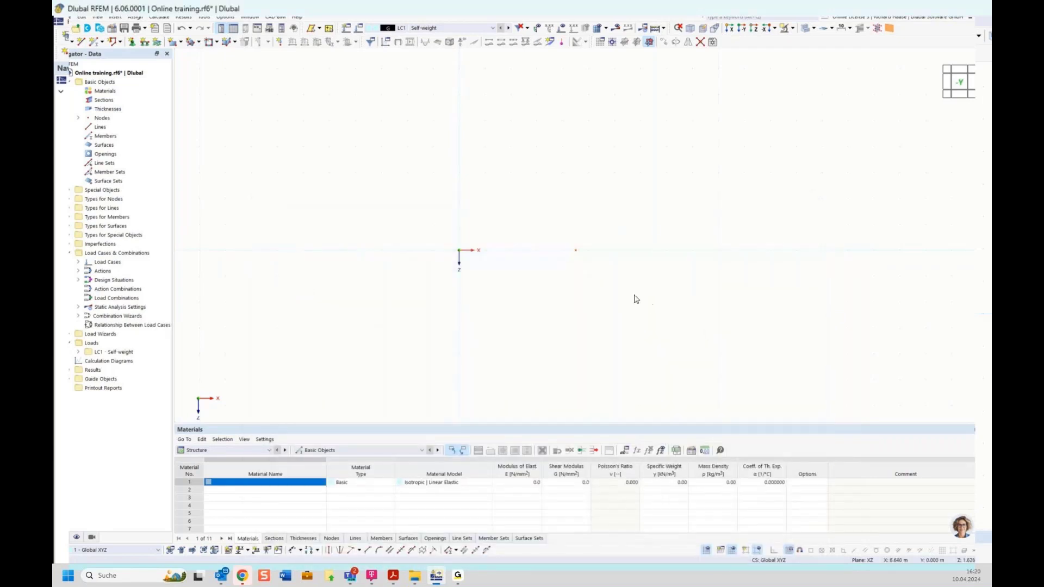
mouse_move(577, 253)
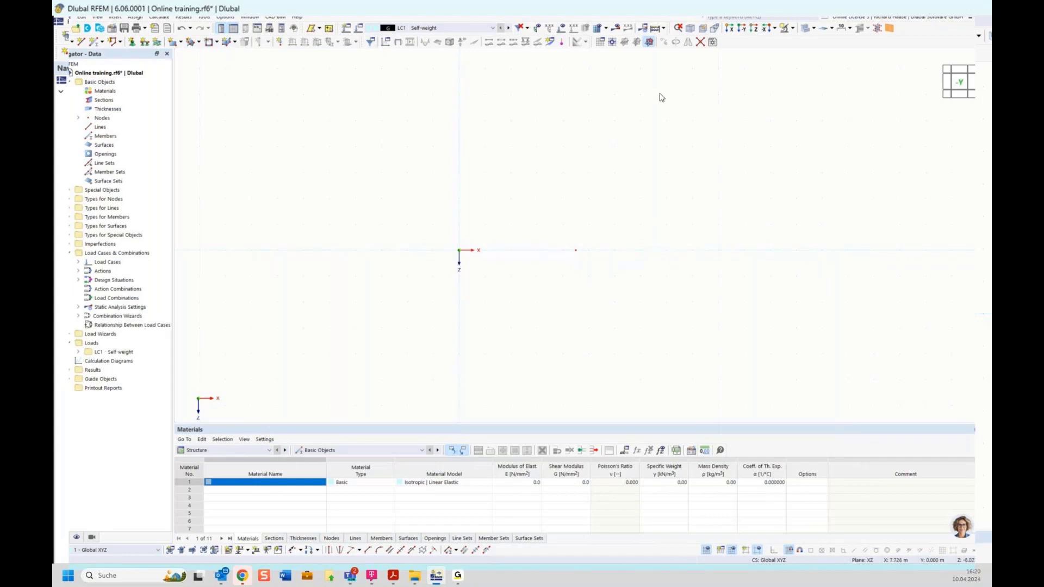
Set the work plane's grid point spacing b to 0.5 m.
click(602, 44)
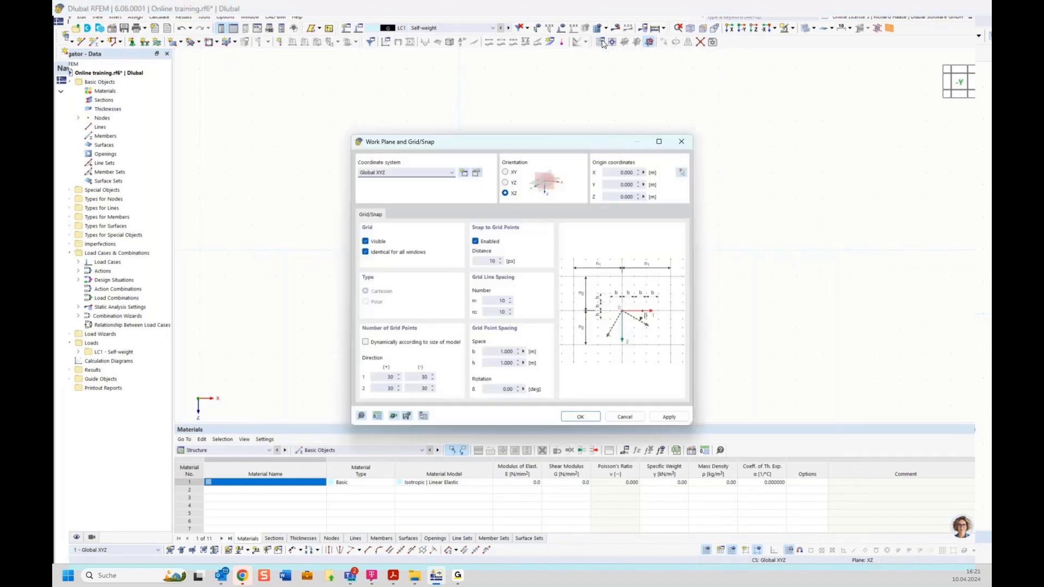
drag(598, 142, 629, 78)
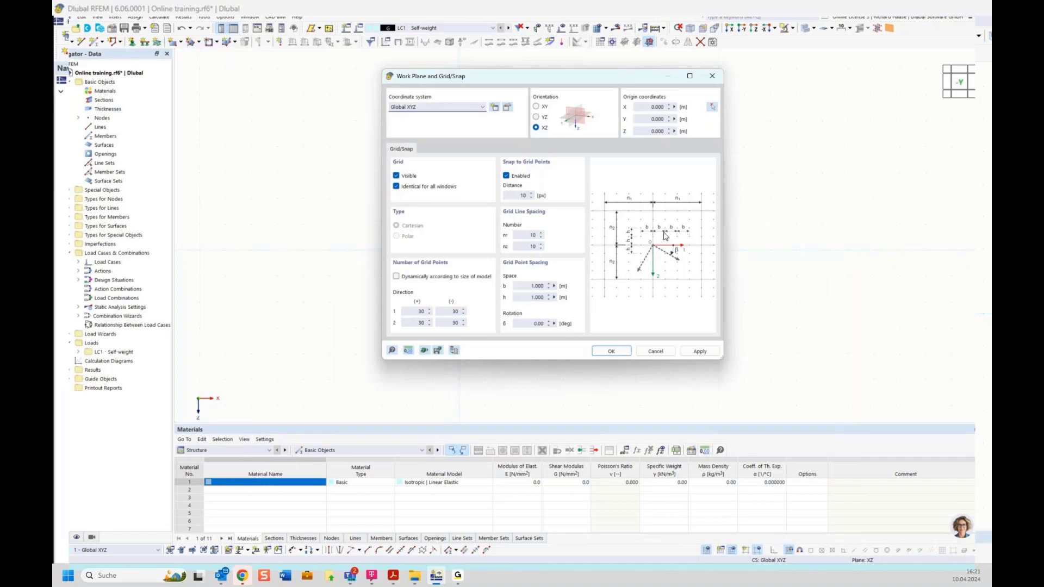
click(524, 287)
text(1)
click(605, 353)
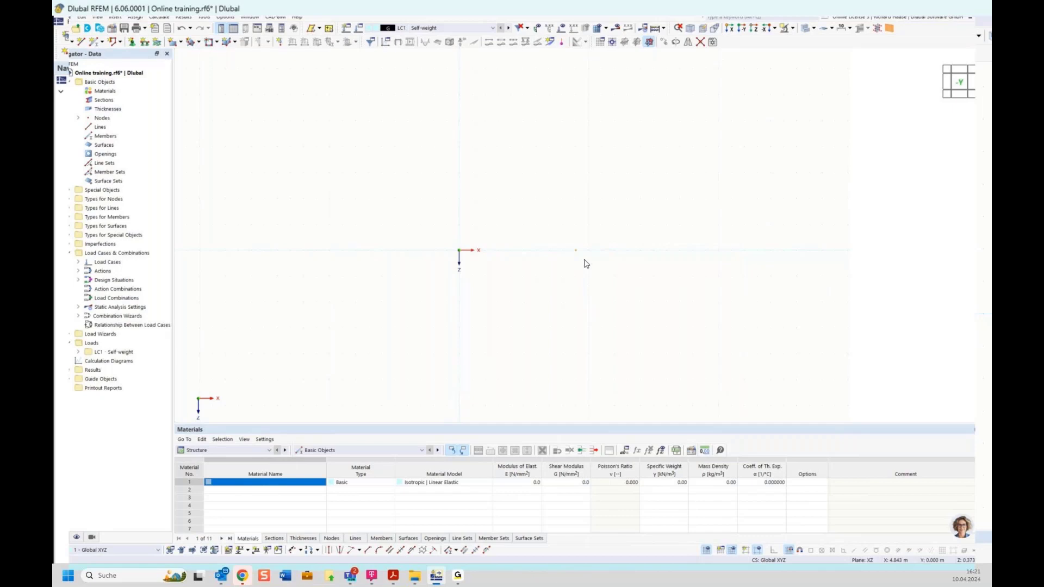
Place a third node on the X axis at X 7.5 m, Z 0 m.
click(61, 40)
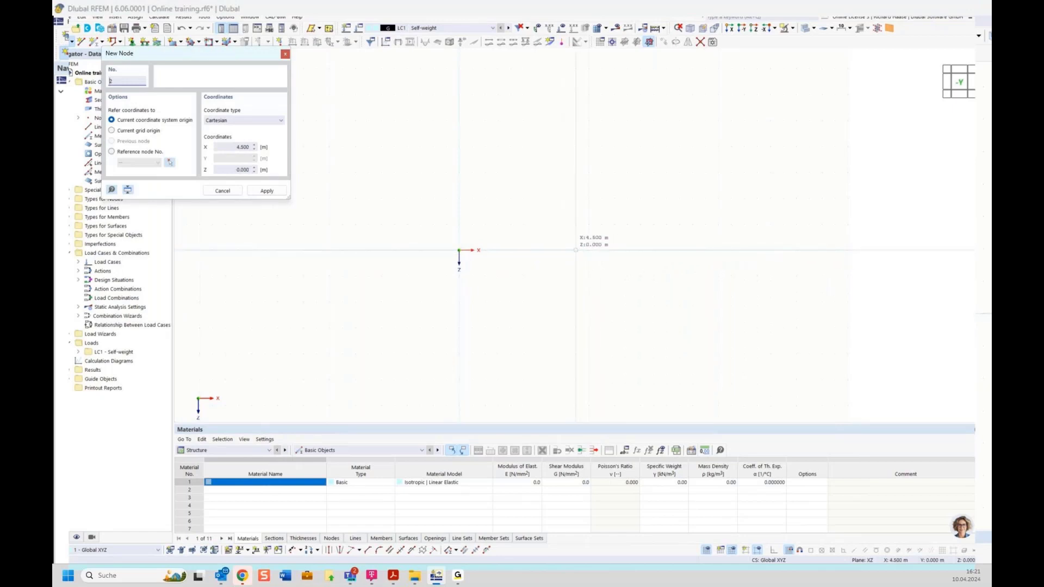
click(576, 250)
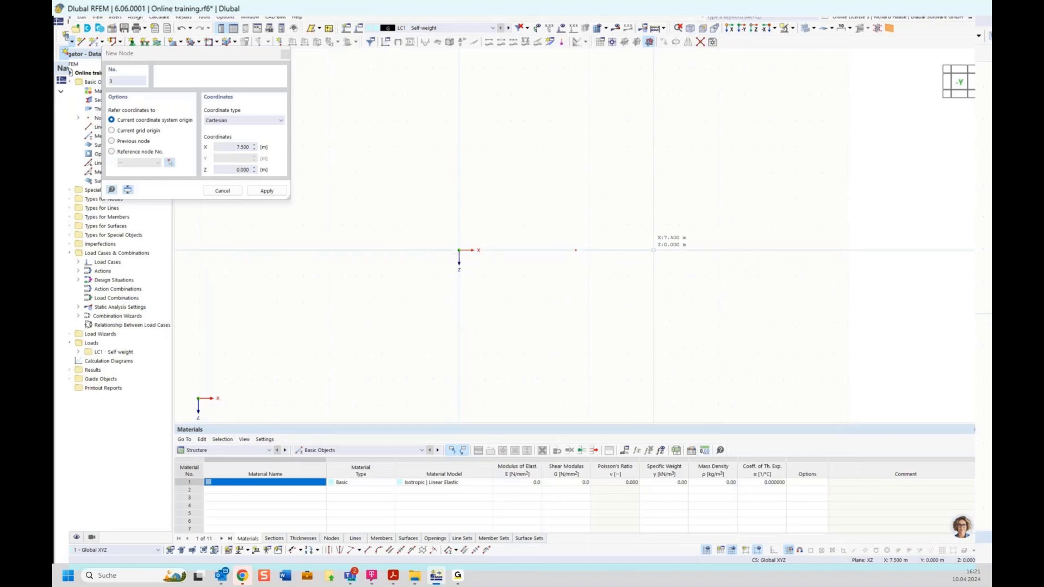
click(654, 251)
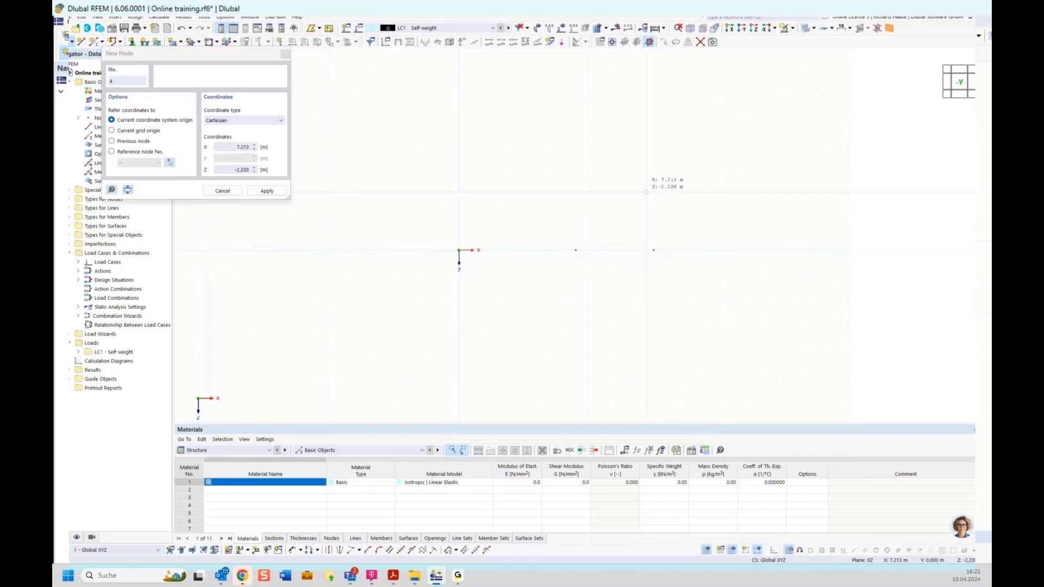
key(Escape)
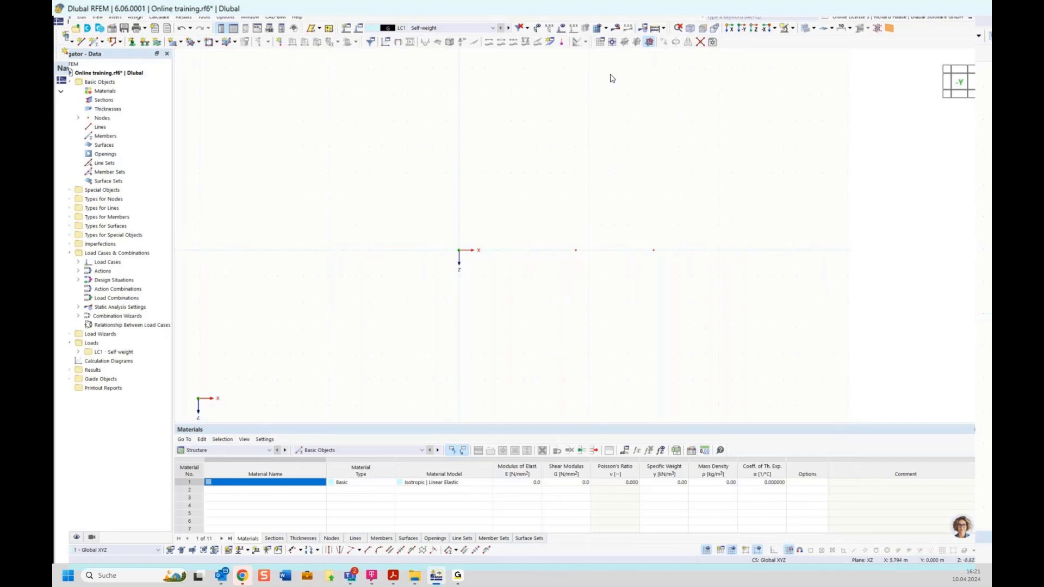
Reset the work plane and grid/snap settings to their defaults, with 1 m grid point spacing.
click(601, 43)
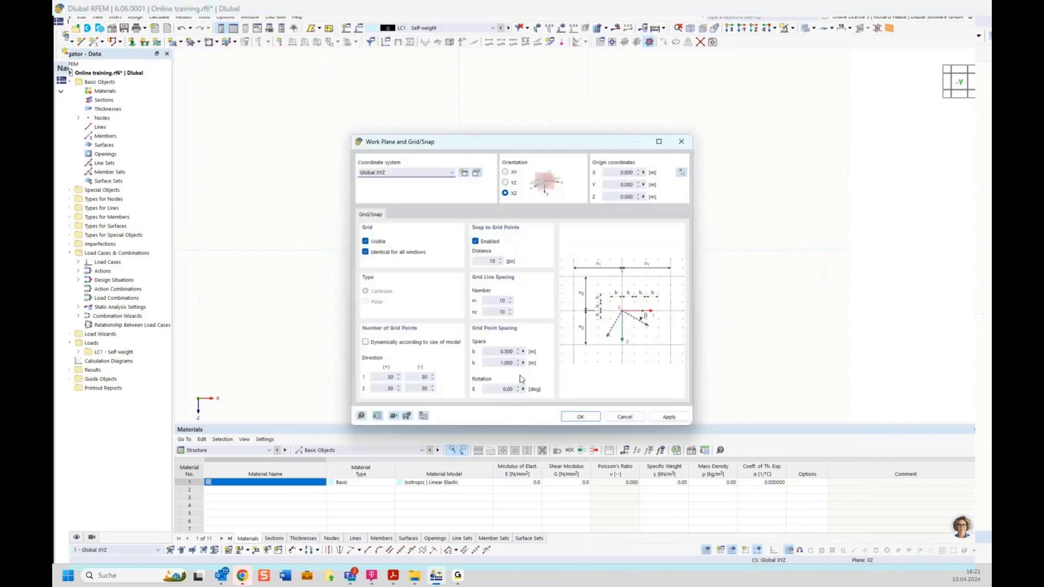
click(424, 416)
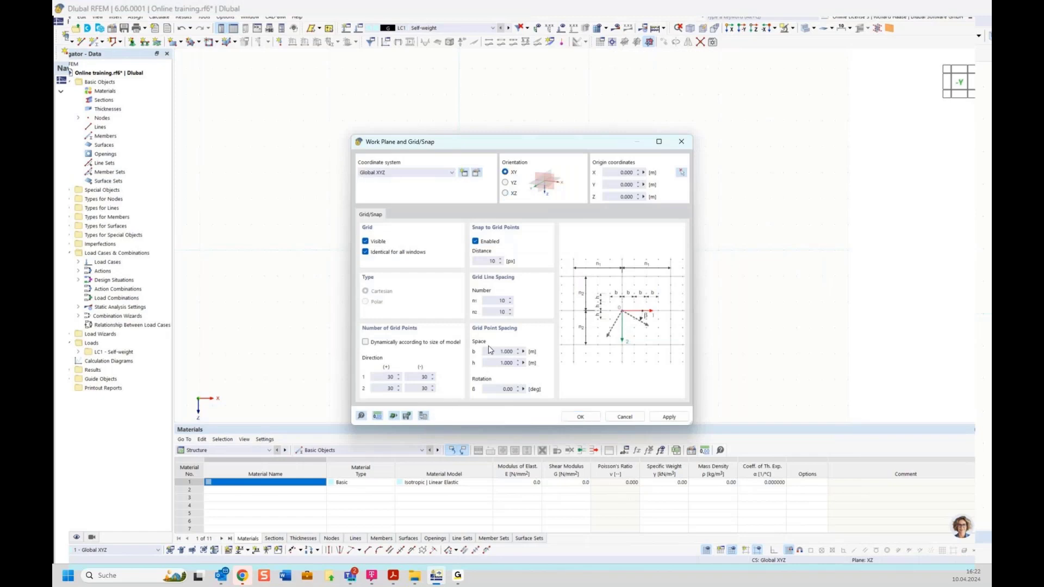
click(580, 416)
drag(425, 223, 693, 272)
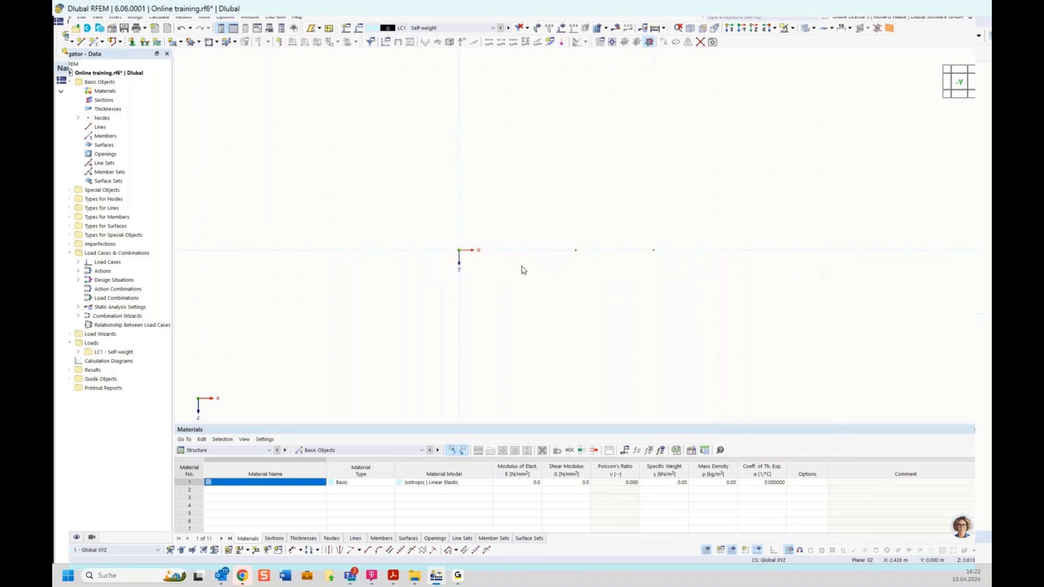
drag(437, 176, 519, 208)
drag(420, 167, 552, 221)
drag(571, 162, 468, 205)
Draw two single lines joining the three nodes, from the origin to X 4.5 m and on to X 7.5 m.
click(80, 44)
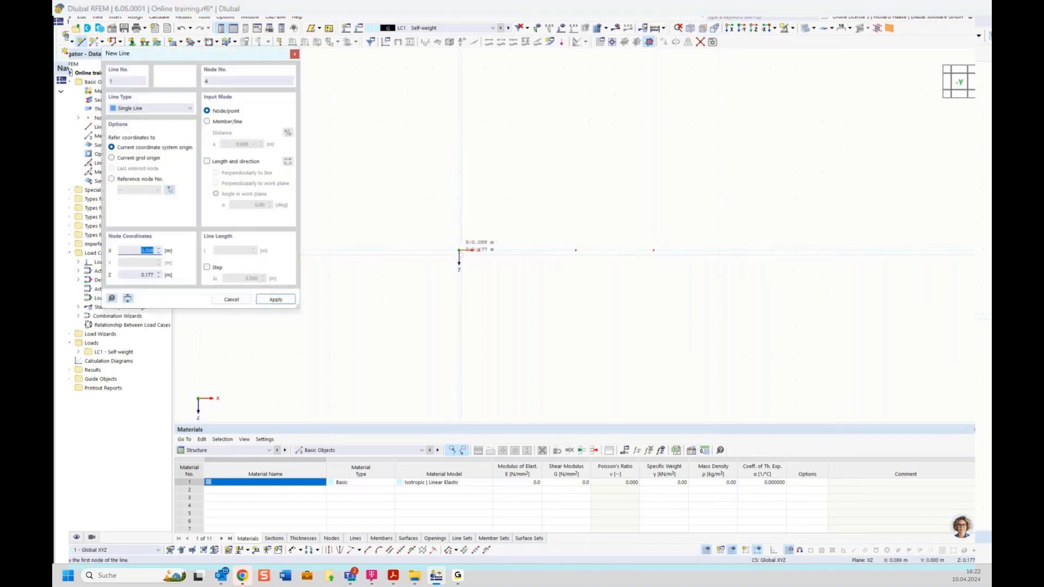
click(458, 250)
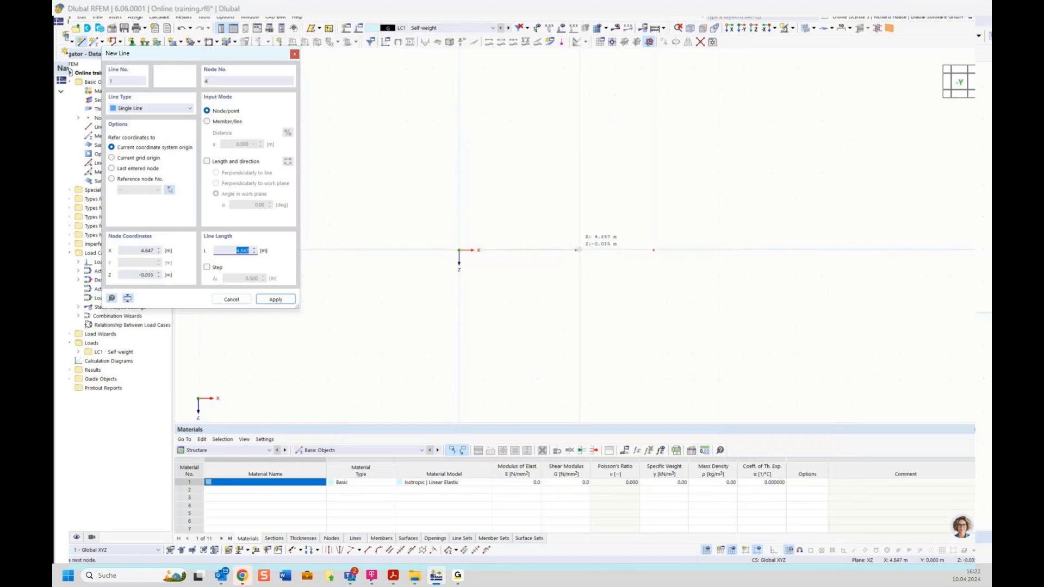
click(575, 250)
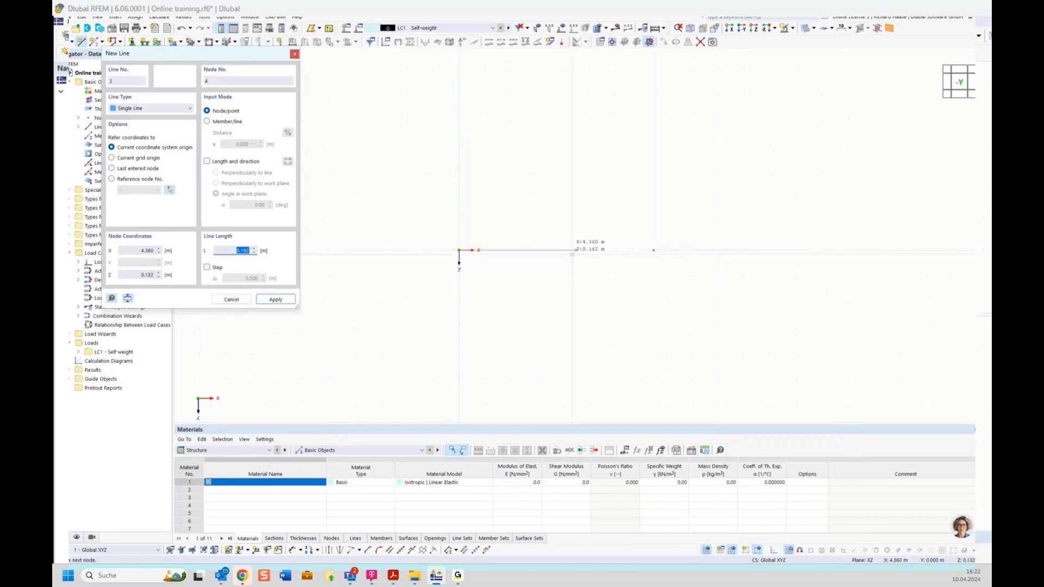
click(654, 250)
key(Escape)
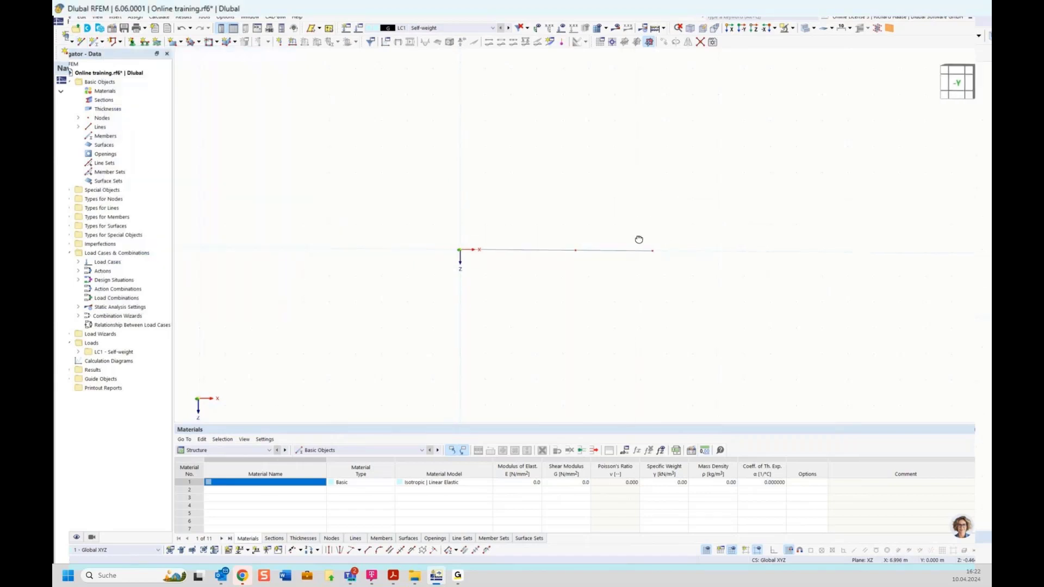
Try enclosing and crossing selection windows around the end node at X 7.5 m to compare what each selects.
ctrl+middle_drag(638, 239, 631, 249)
scroll(631, 249, up, 3)
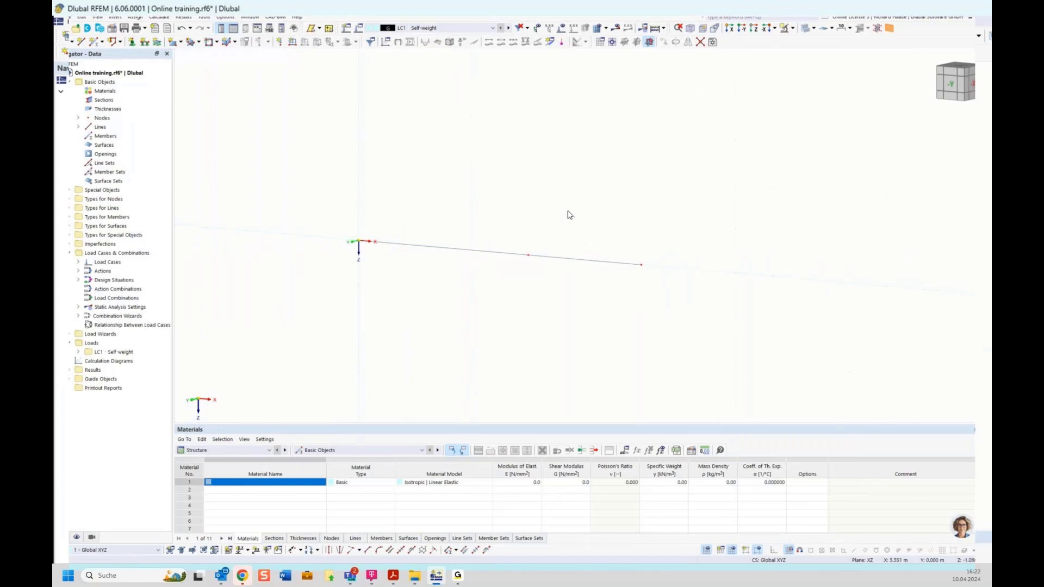
drag(567, 212, 698, 301)
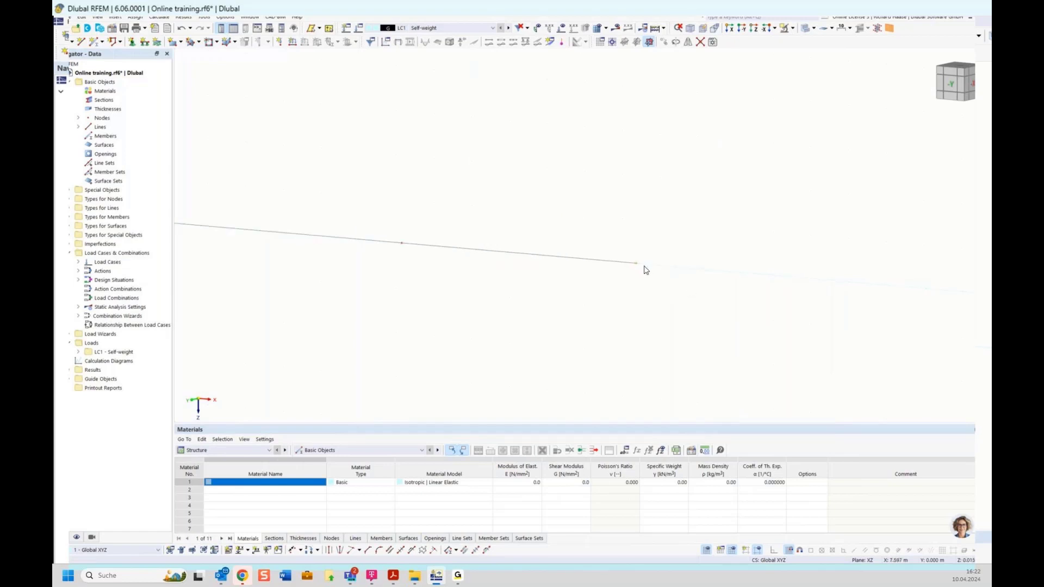
scroll(637, 265, down, 2)
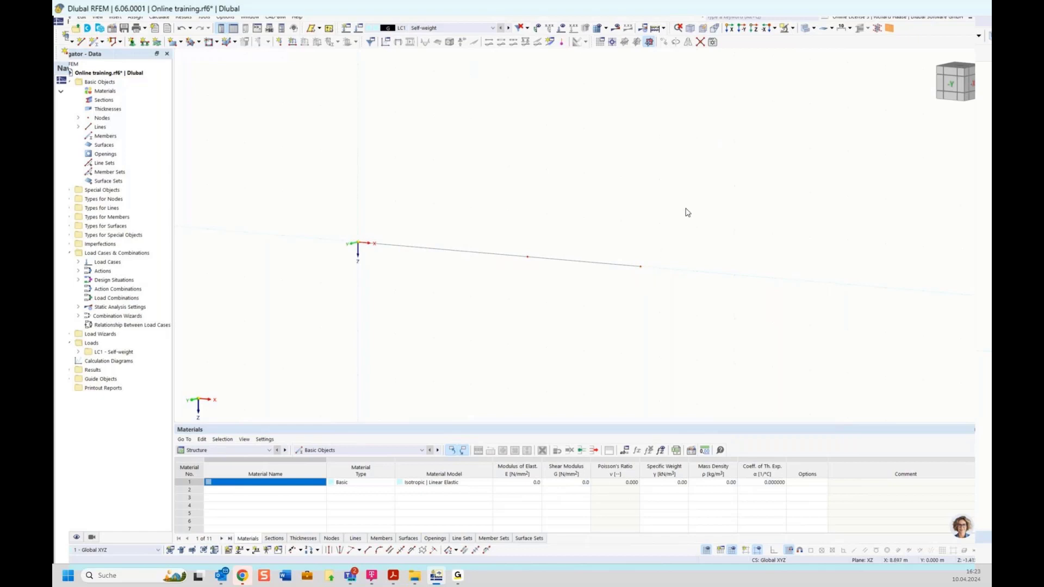
drag(685, 208, 593, 303)
drag(573, 213, 680, 296)
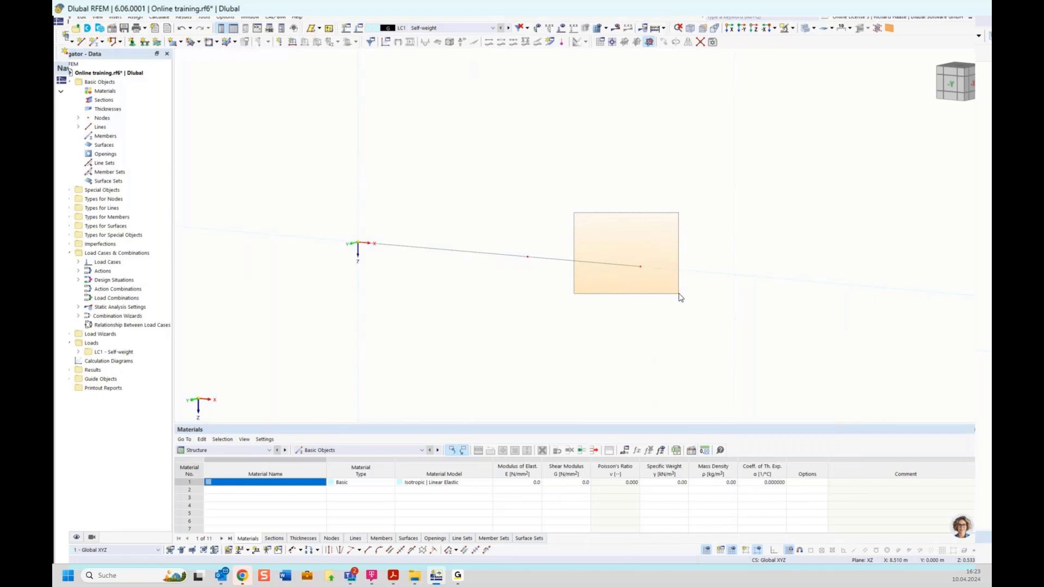
drag(679, 297, 680, 298)
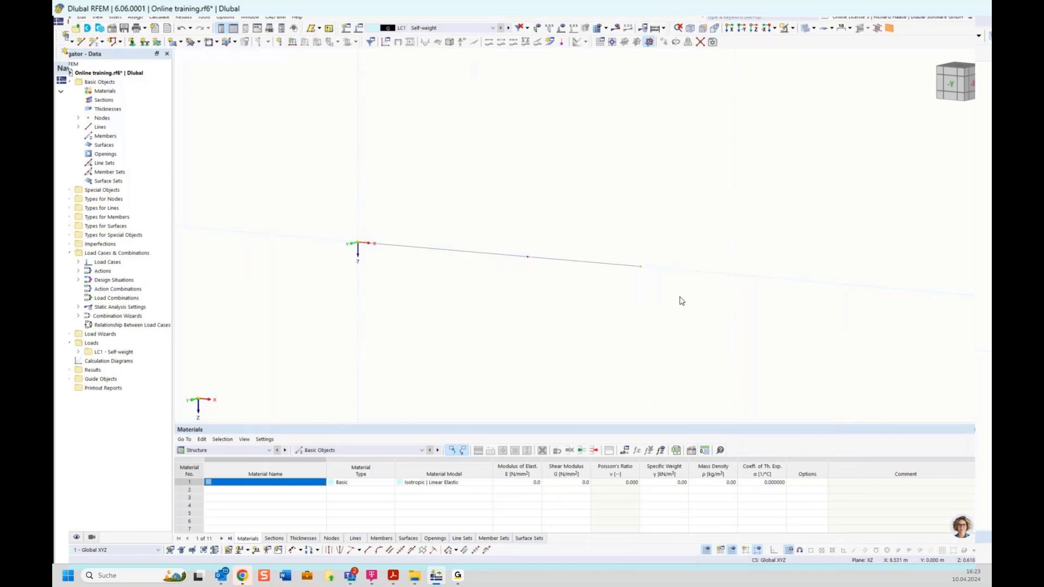
drag(695, 214, 581, 301)
Select both lines with a crossing window over their shared node, edit them together, and enable the Member option to define a new member.
scroll(585, 312, up, 1)
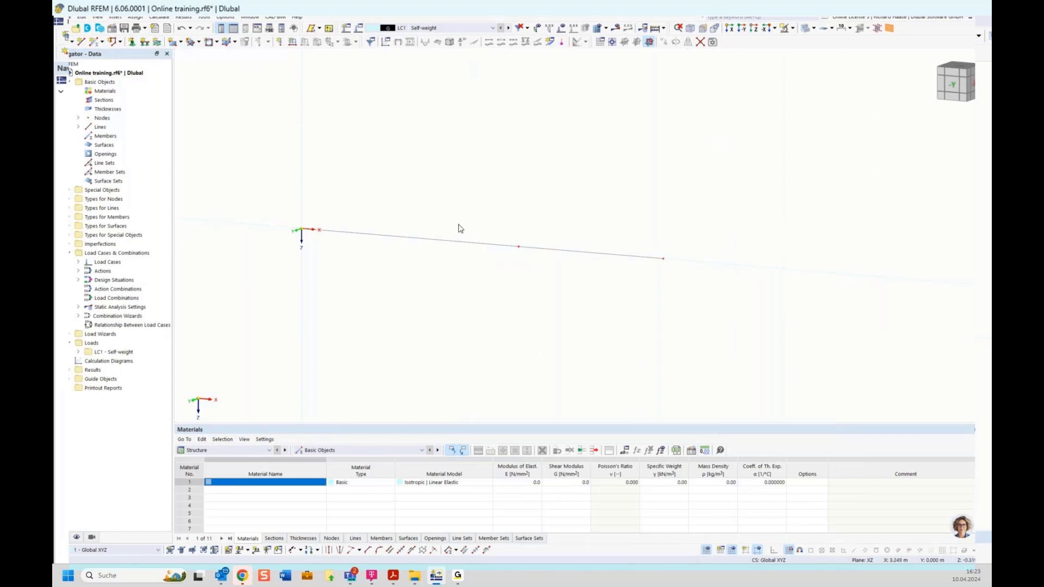
drag(586, 210, 513, 258)
drag(580, 217, 458, 282)
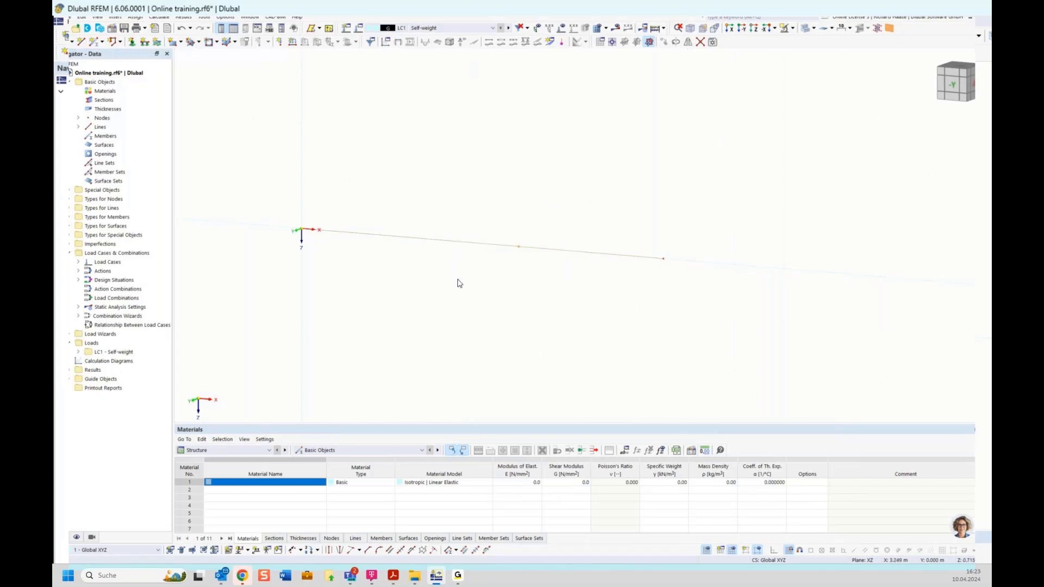
right_click(482, 247)
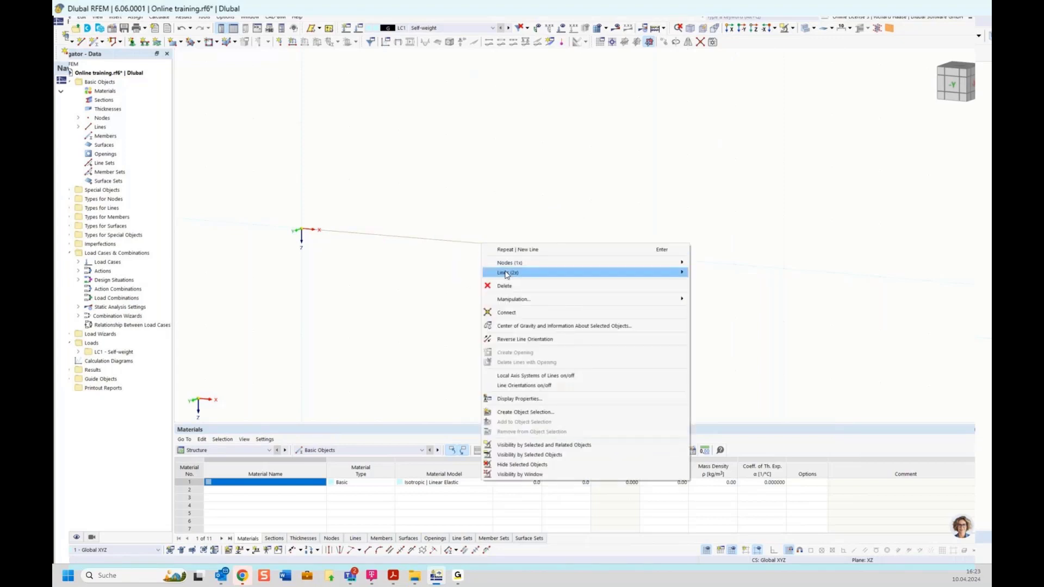
mouse_move(506, 273)
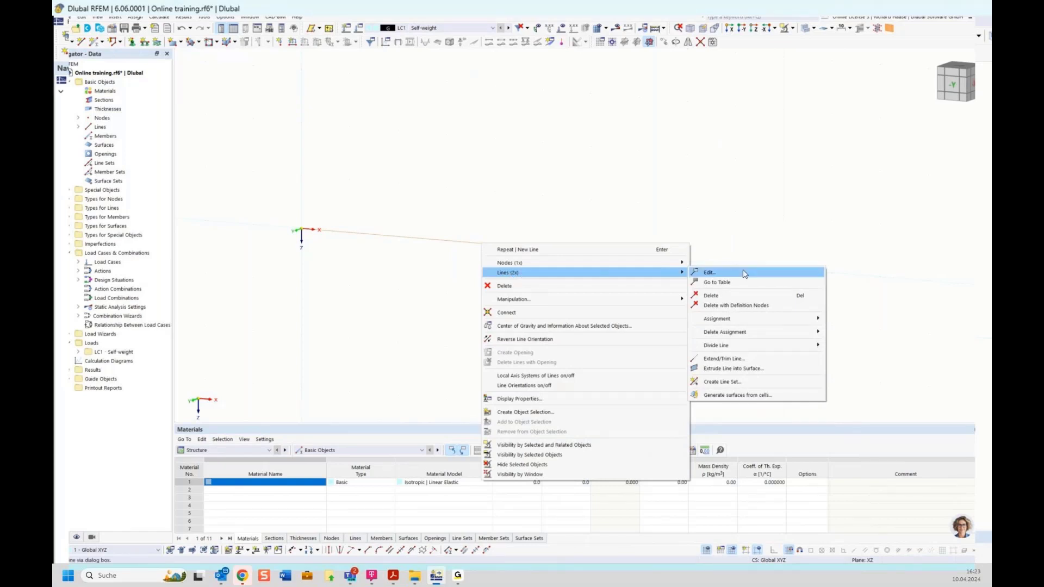
click(707, 273)
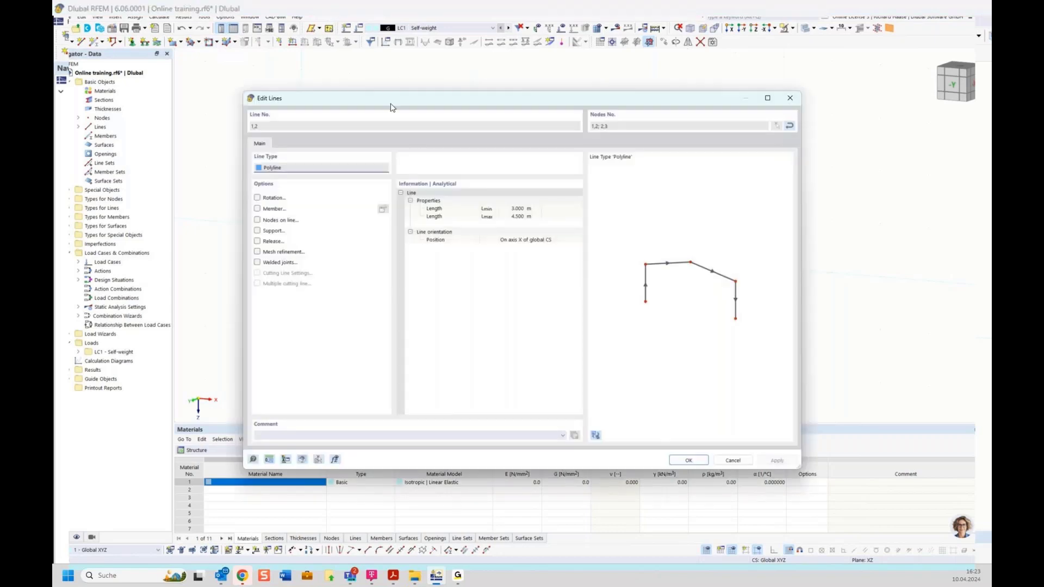
drag(395, 103, 400, 105)
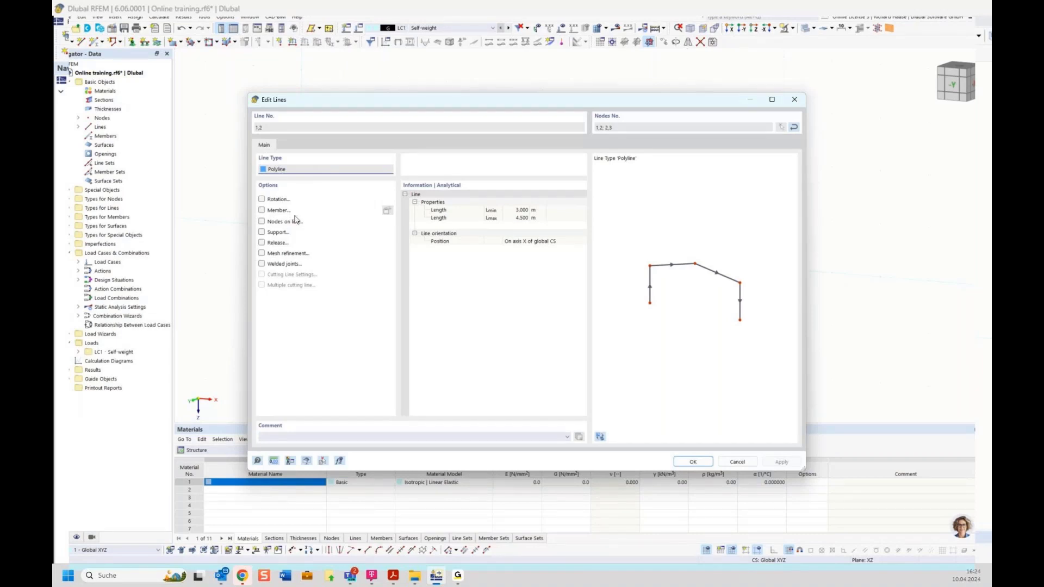
click(262, 211)
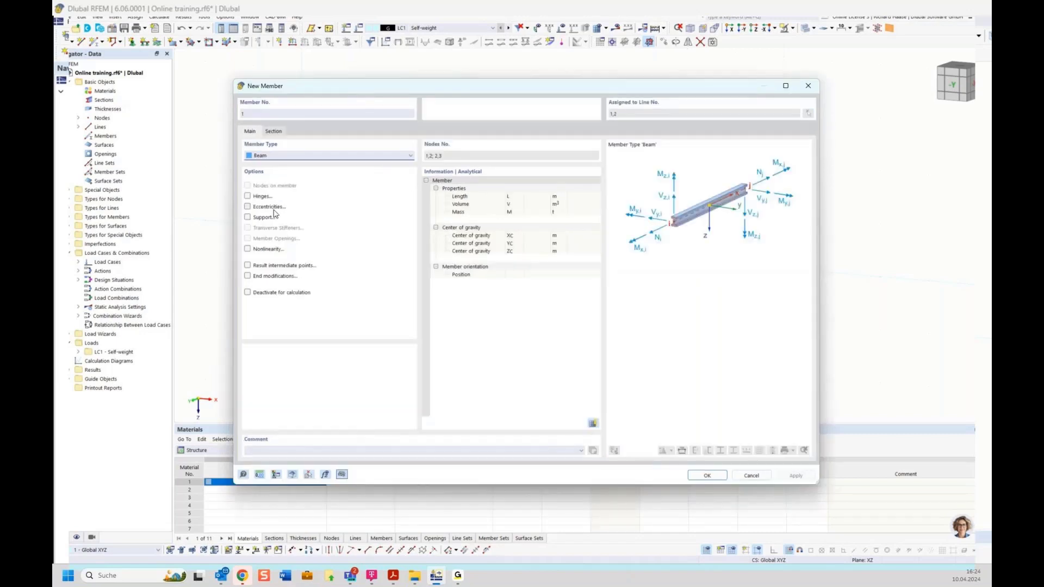
drag(328, 93, 342, 123)
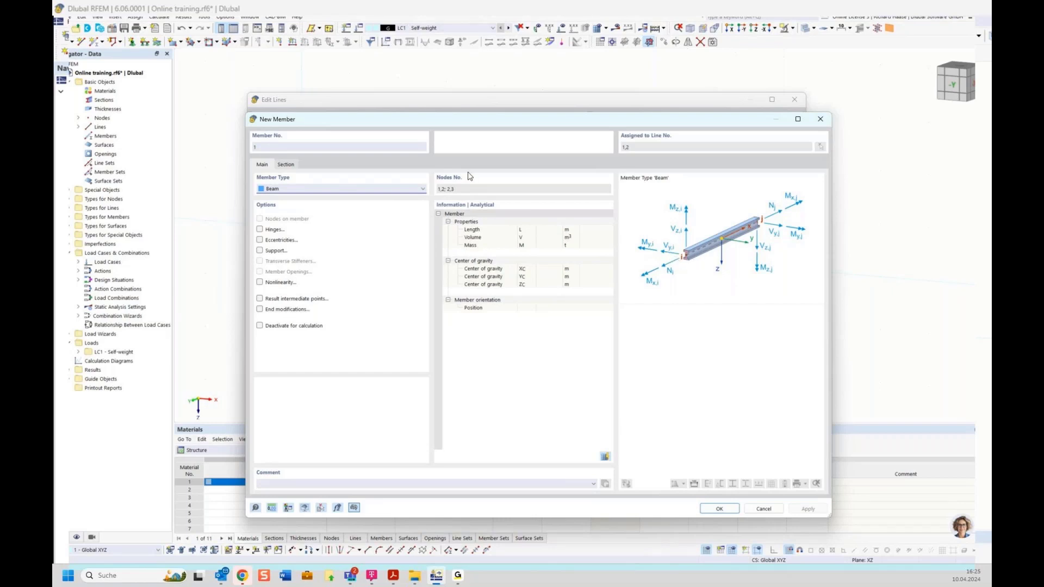
Try the Tension and Compression member types to compare their force diagrams.
click(349, 191)
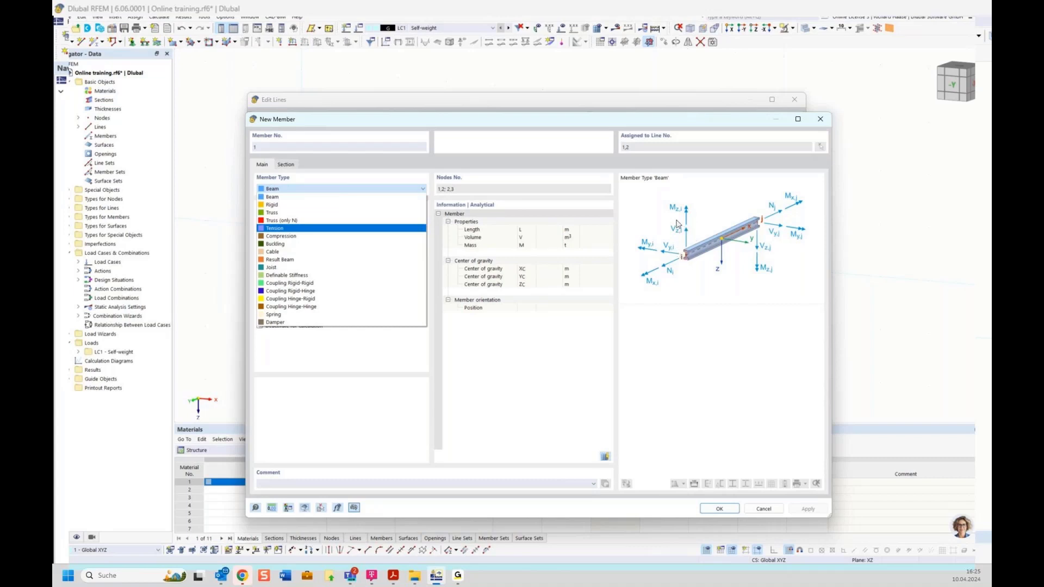
click(285, 229)
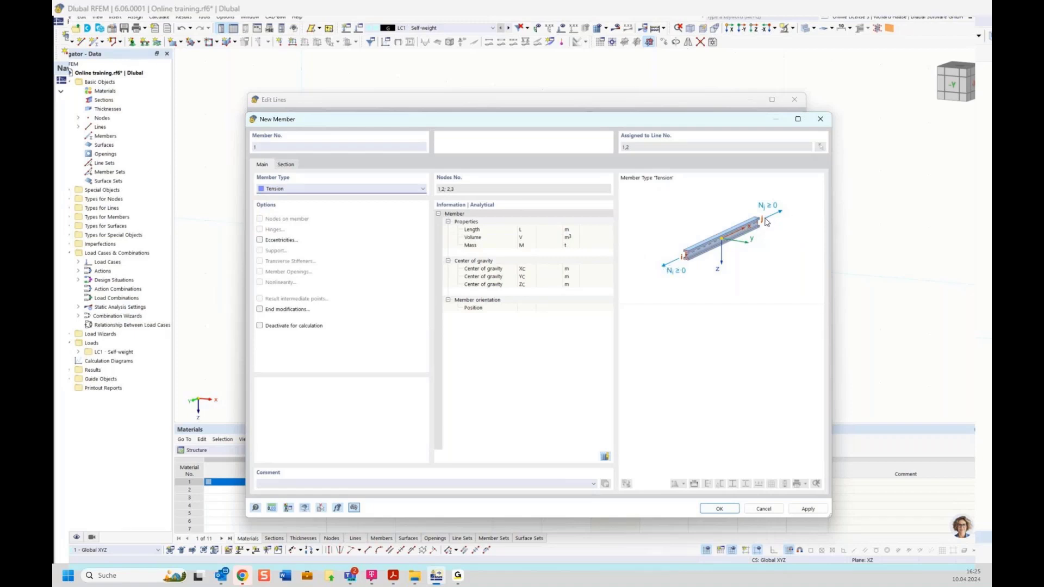
click(343, 194)
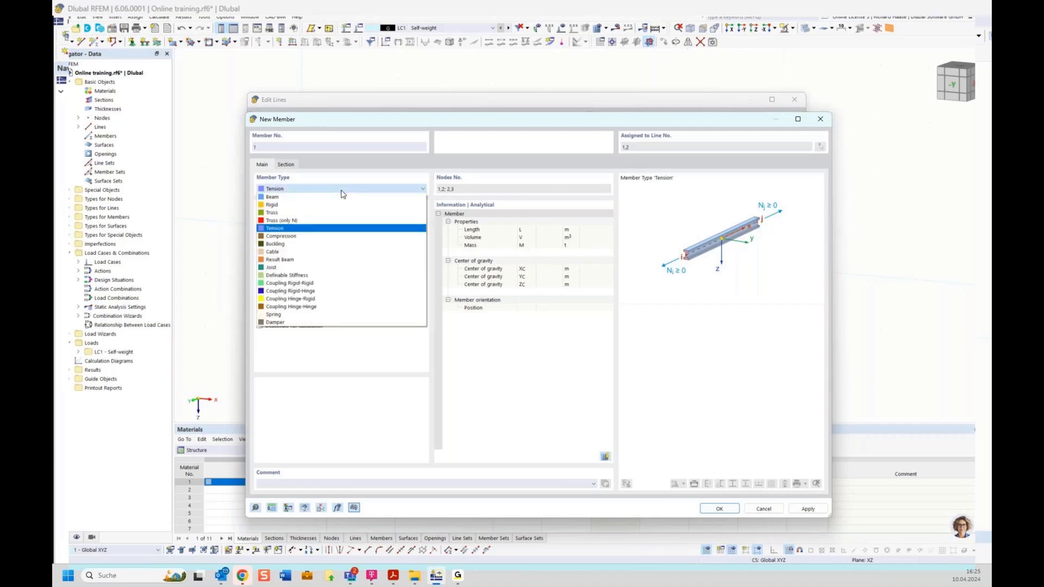
click(282, 237)
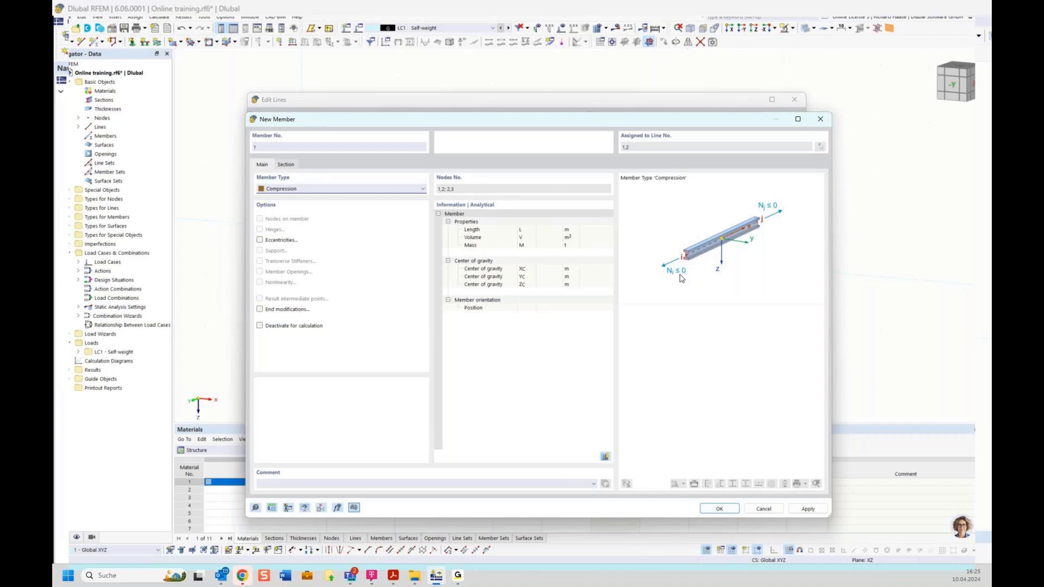
Try the Definable Stiffness member type, inspect its stiffness parameters without creating one, and return the member type to Beam.
click(292, 188)
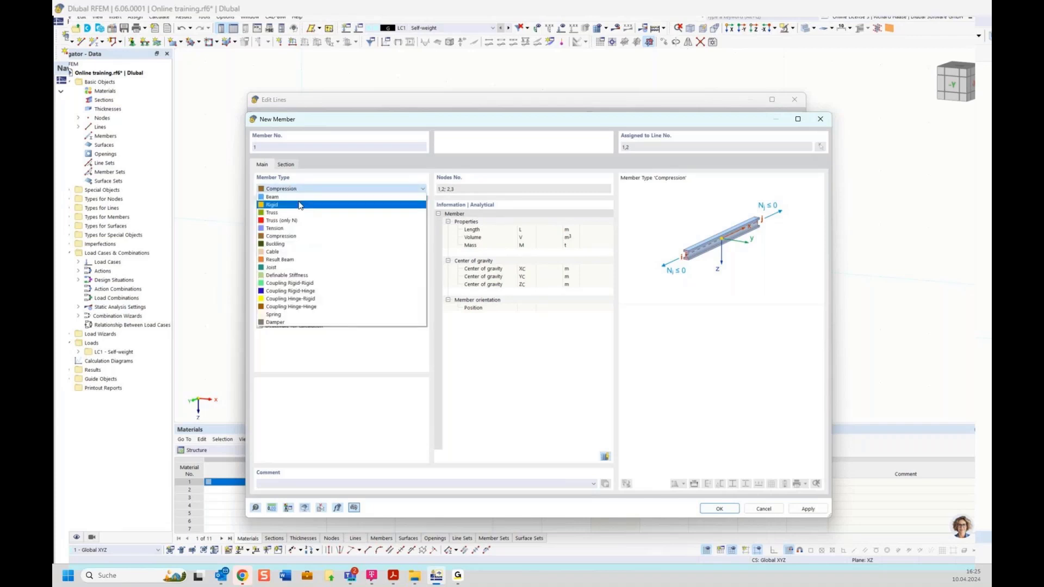
click(300, 275)
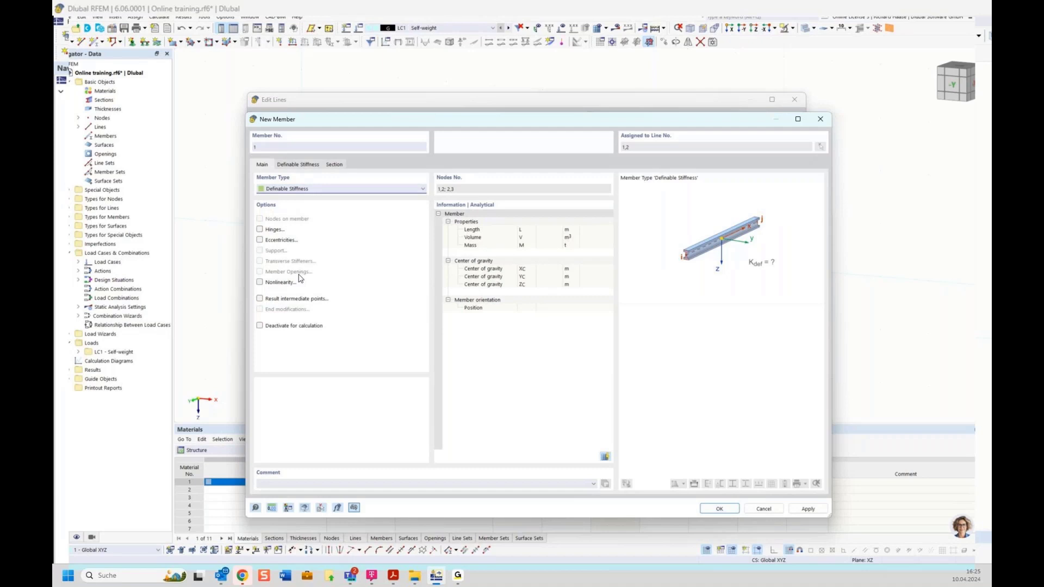
click(299, 166)
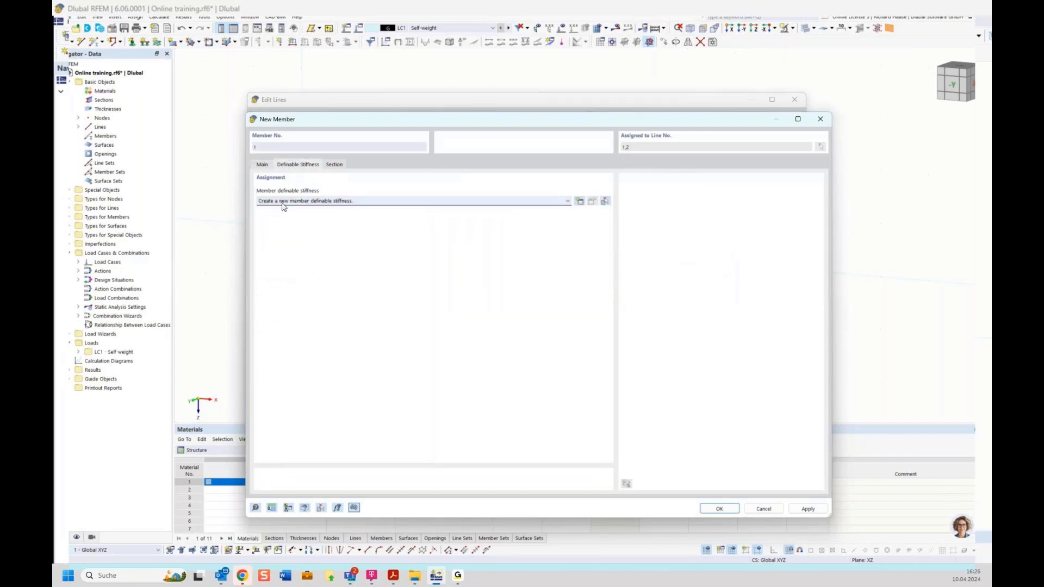
click(580, 202)
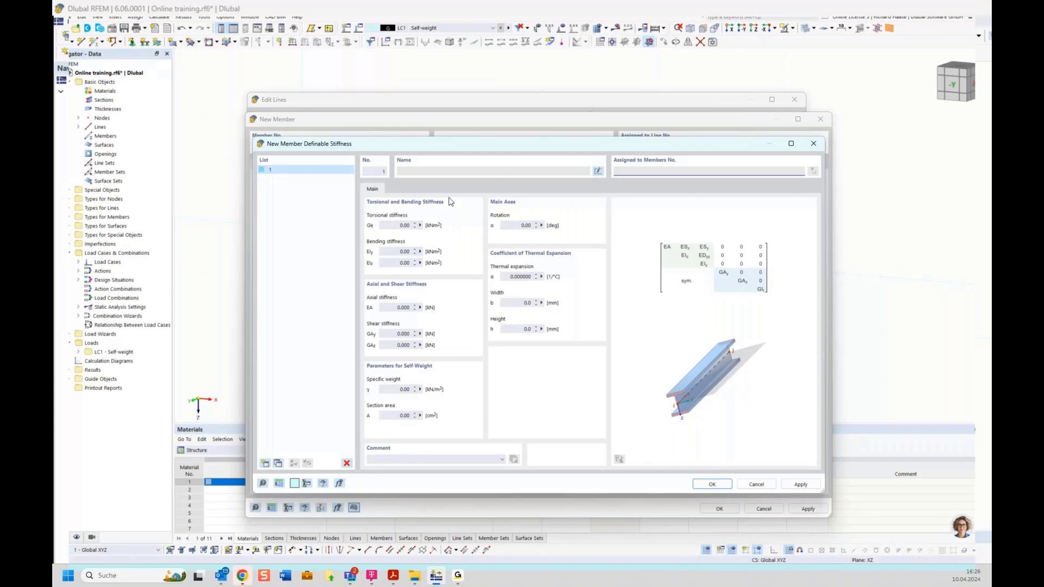
click(812, 143)
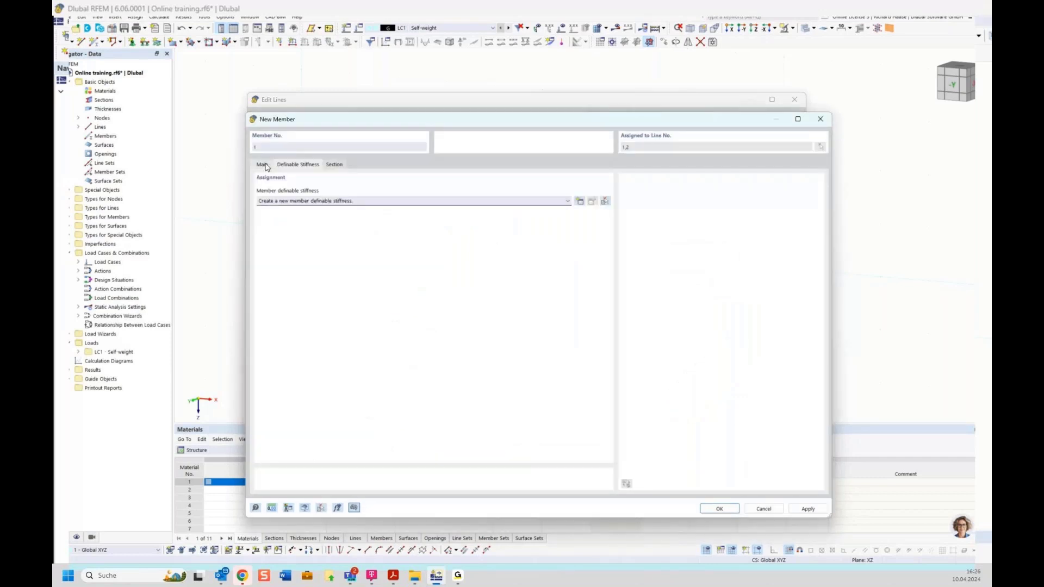
click(265, 166)
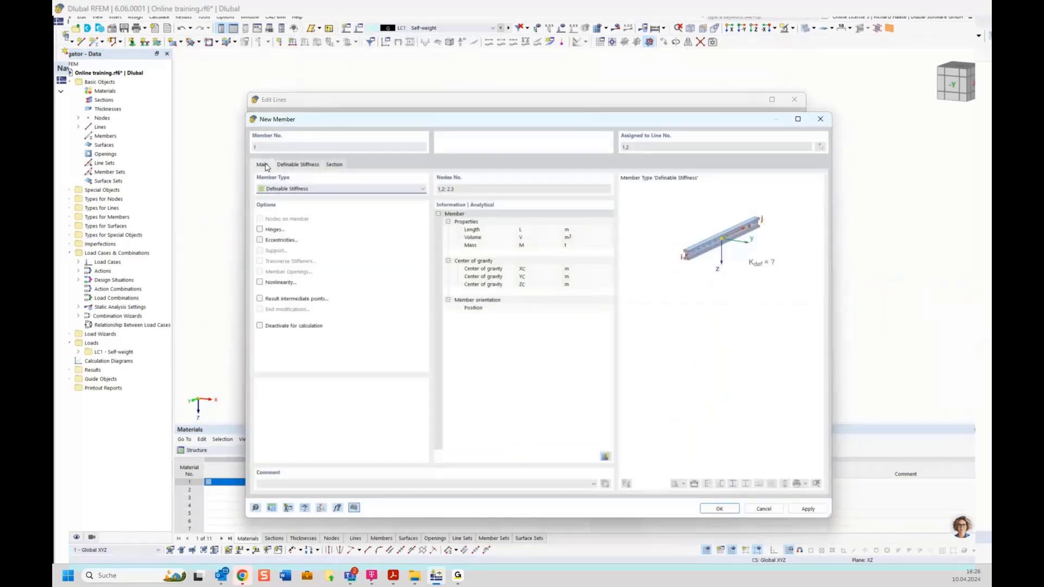
click(292, 188)
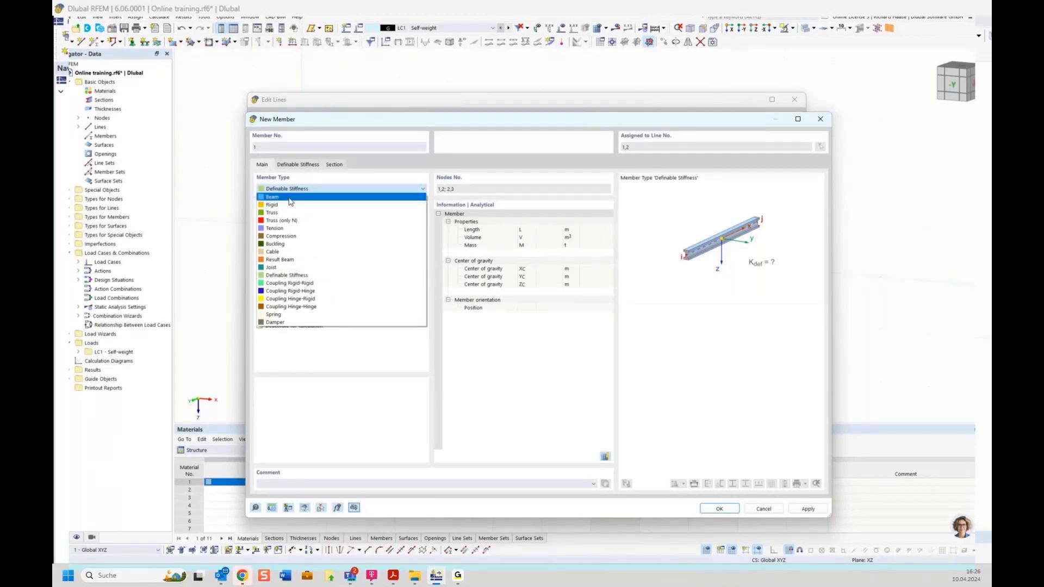
click(290, 198)
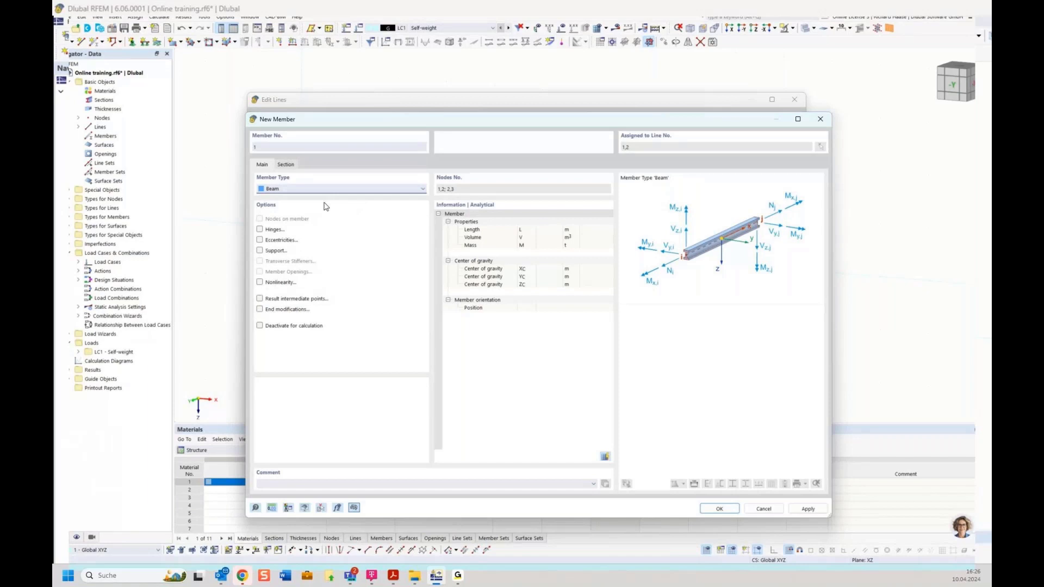
Choose the standardized steel I-section HE 180 A from the HE A series as the member's section.
drag(360, 119, 366, 90)
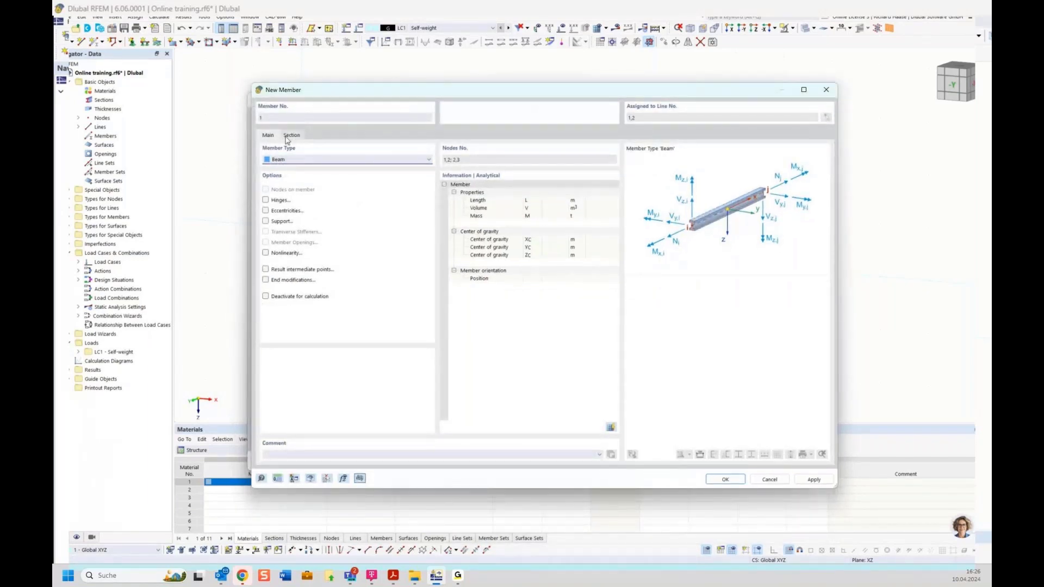
click(291, 135)
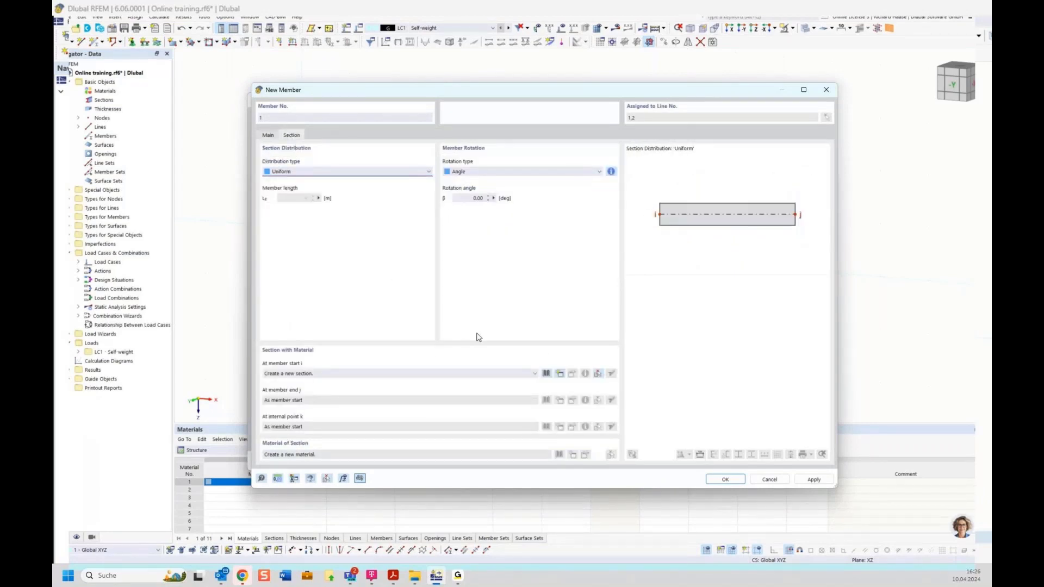
click(546, 374)
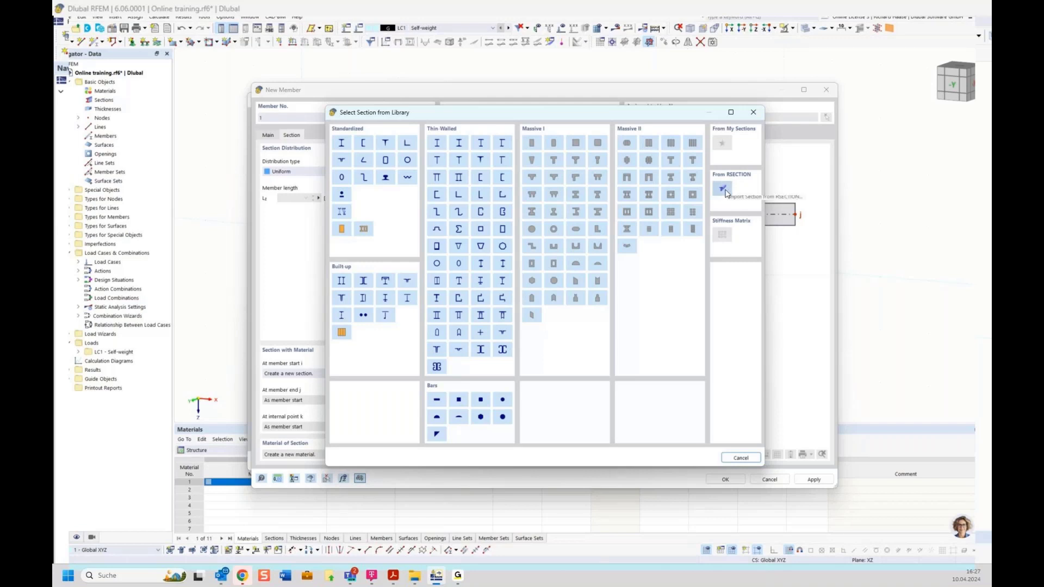
click(341, 144)
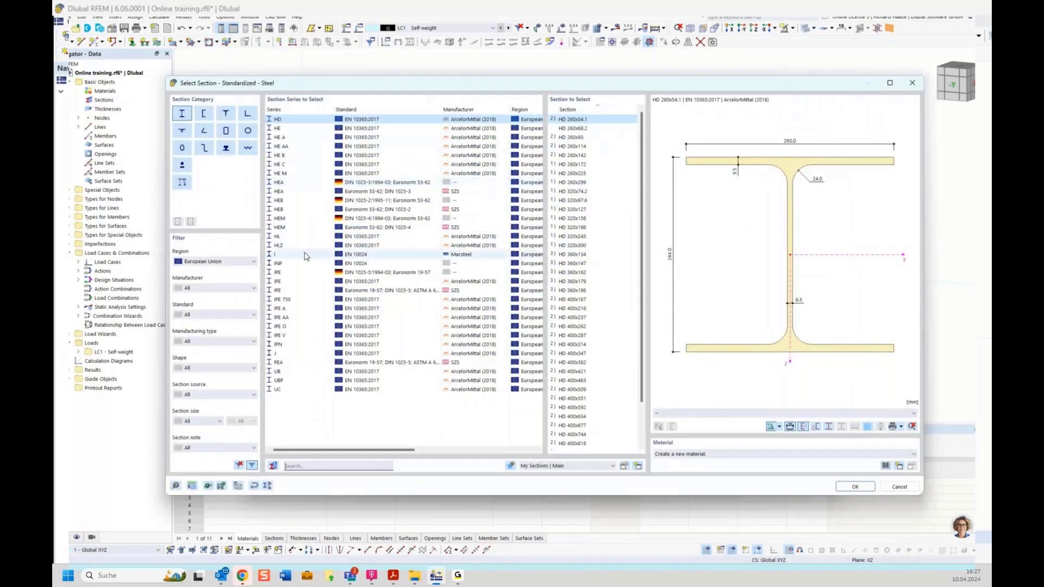
click(297, 140)
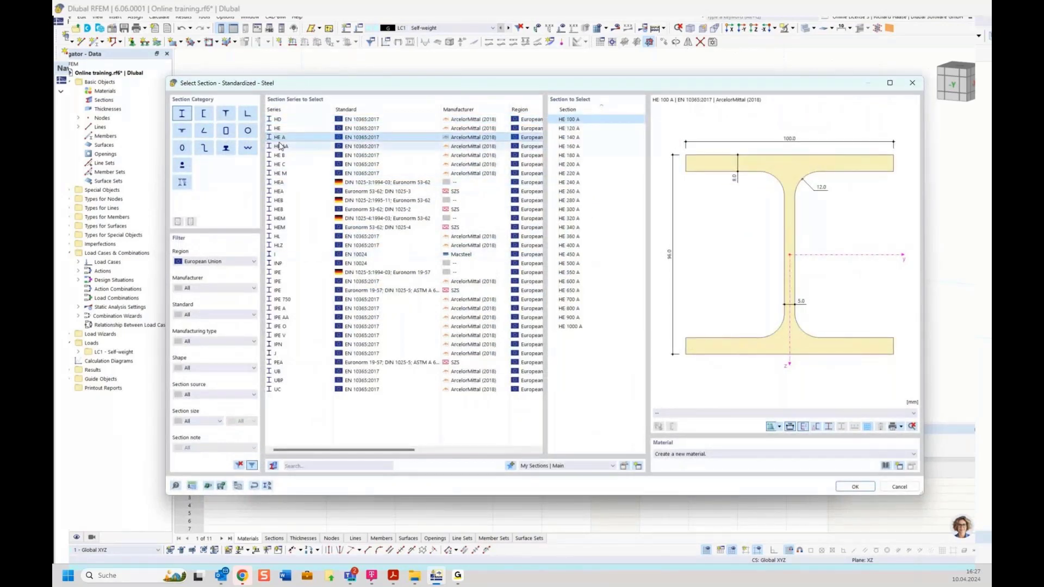
click(580, 156)
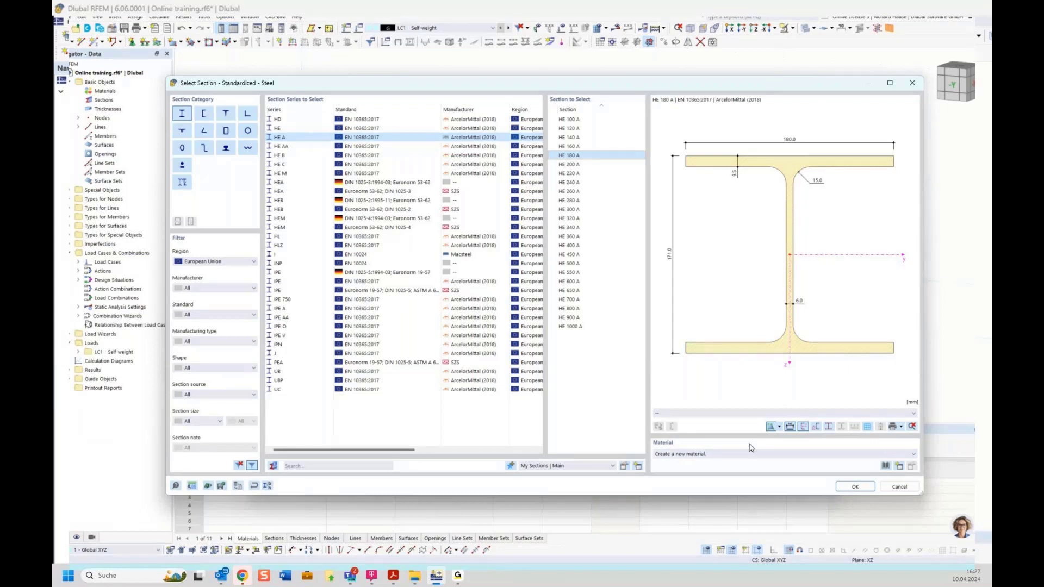
Create a material for the section by searching the European steel library for s235 and picking S235JR.
click(712, 455)
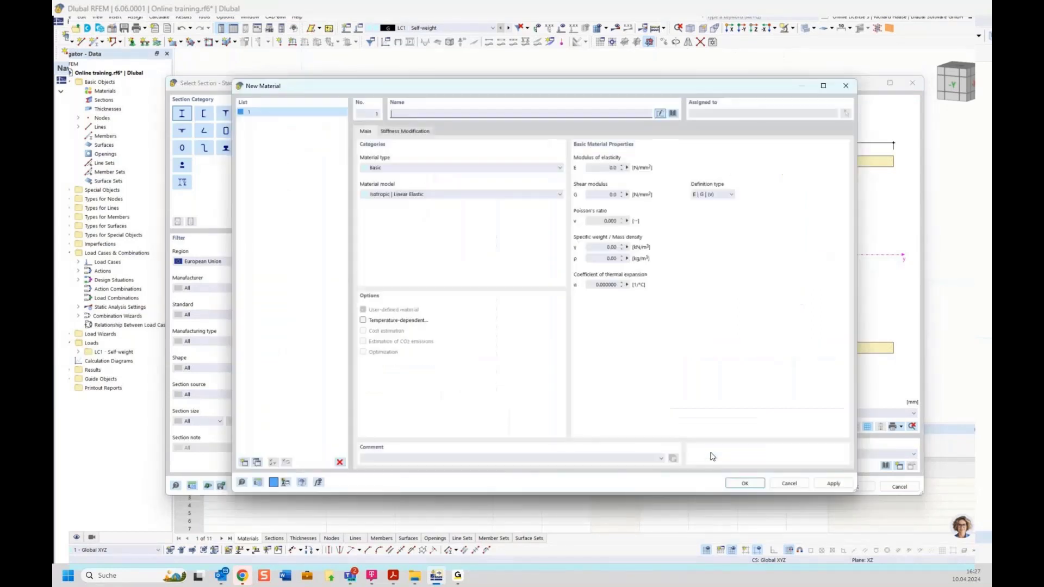
click(673, 113)
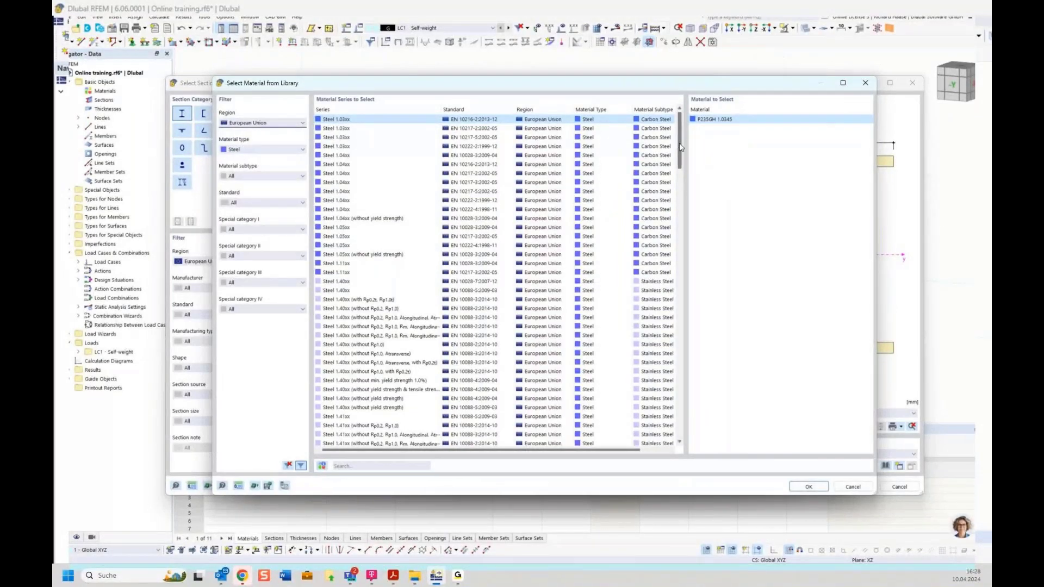
mouse_move(680, 143)
mouse_down()
mouse_move(683, 284)
mouse_move(683, 123)
mouse_up()
scroll(683, 284, down, 9)
click(344, 467)
text(s23)
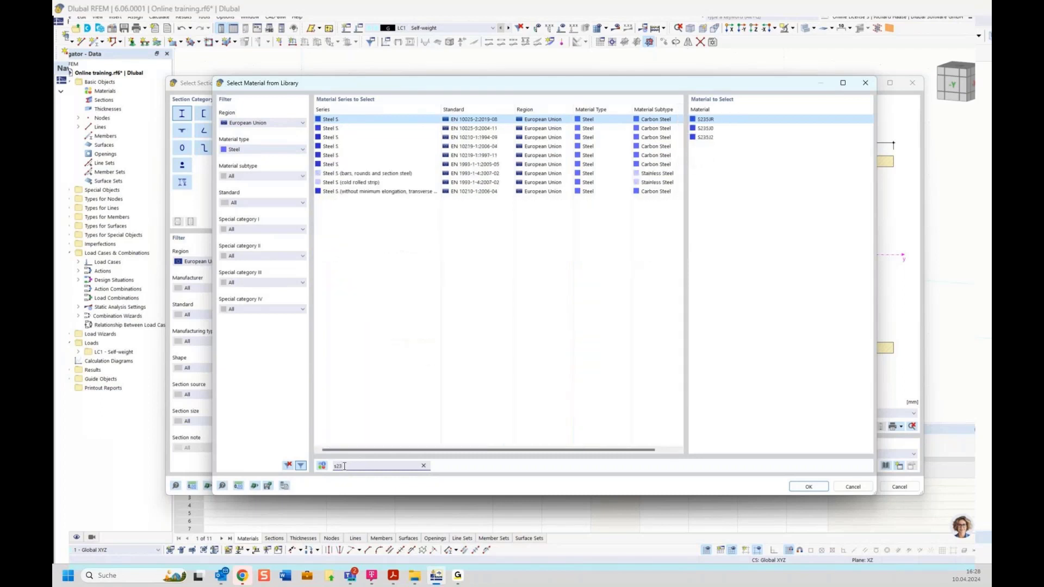
text(5)
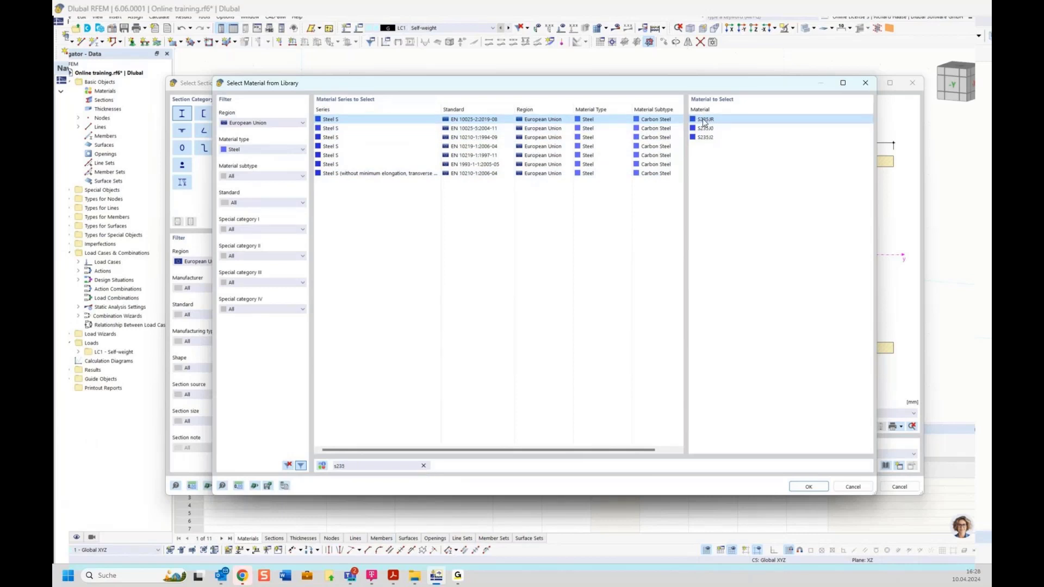
double_click(731, 120)
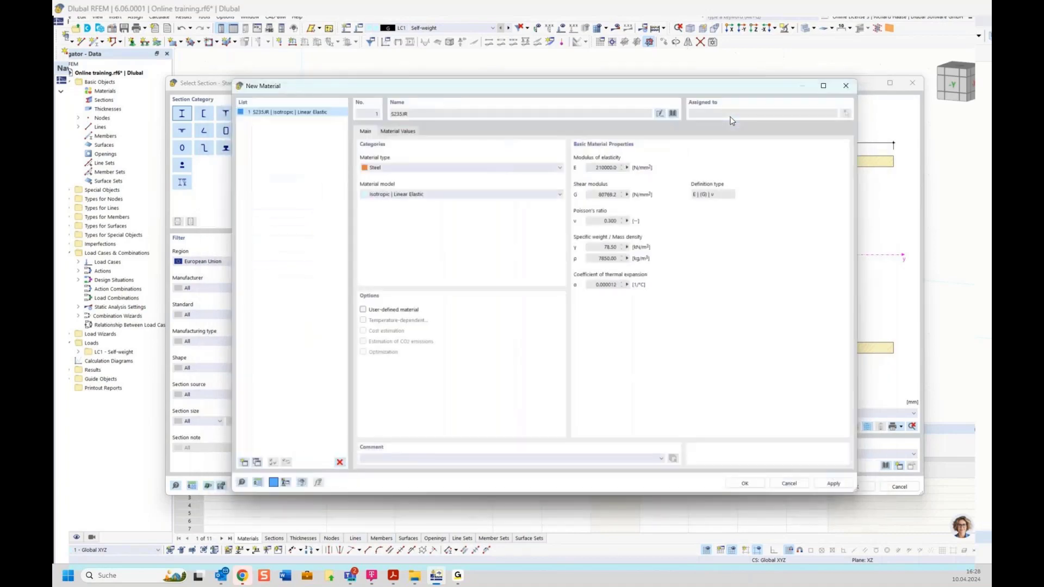
click(745, 483)
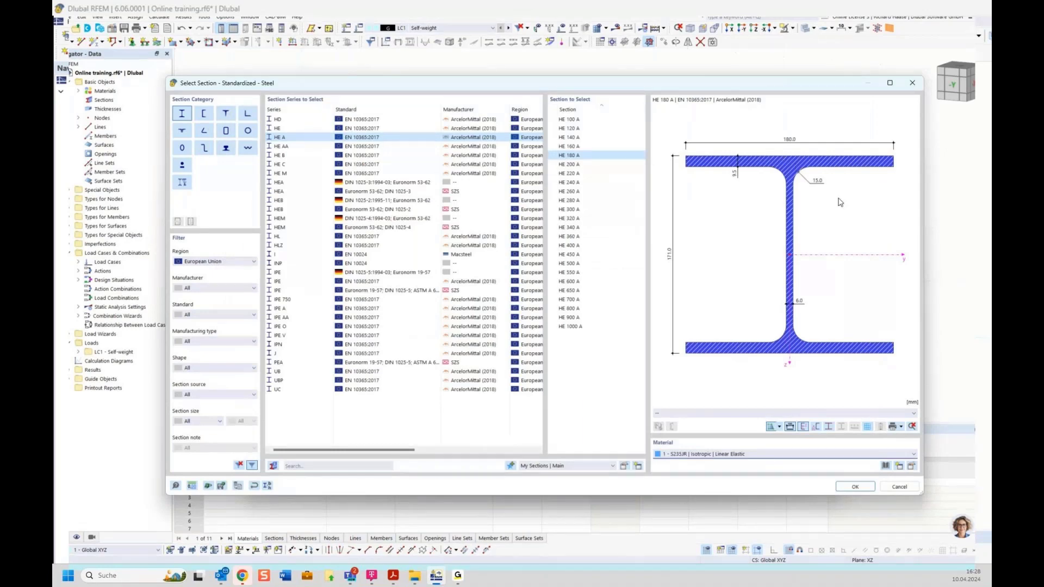
Assign the HE 180 A section in S235JR to the beam members and confirm their creation on both lines.
click(854, 487)
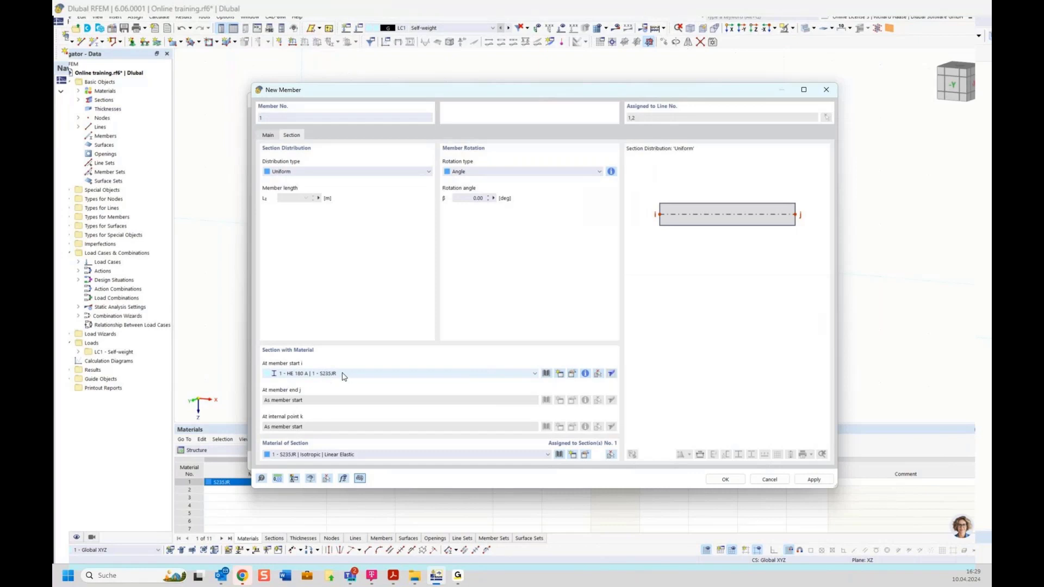
click(727, 481)
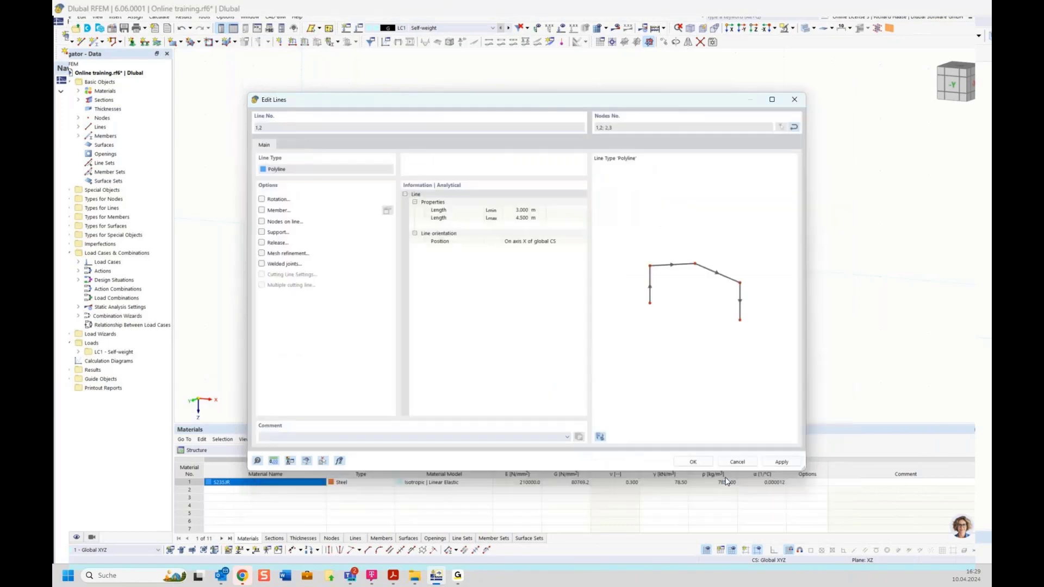
click(691, 462)
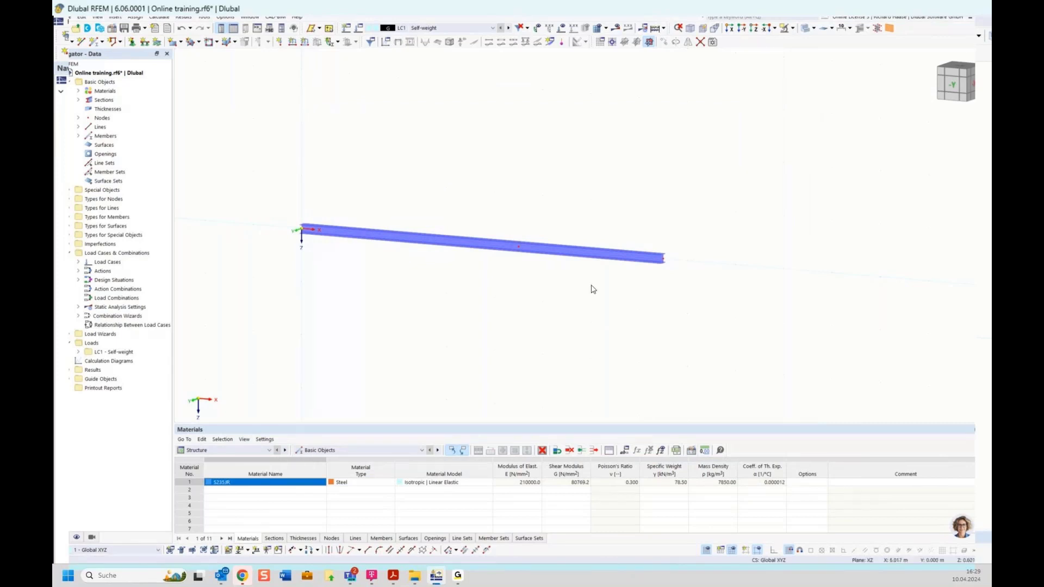
Examine the rendered beam members from several angles to check the shape and orientation of the I-section.
ctrl+middle_drag(589, 289, 496, 276)
scroll(489, 266, up, 2)
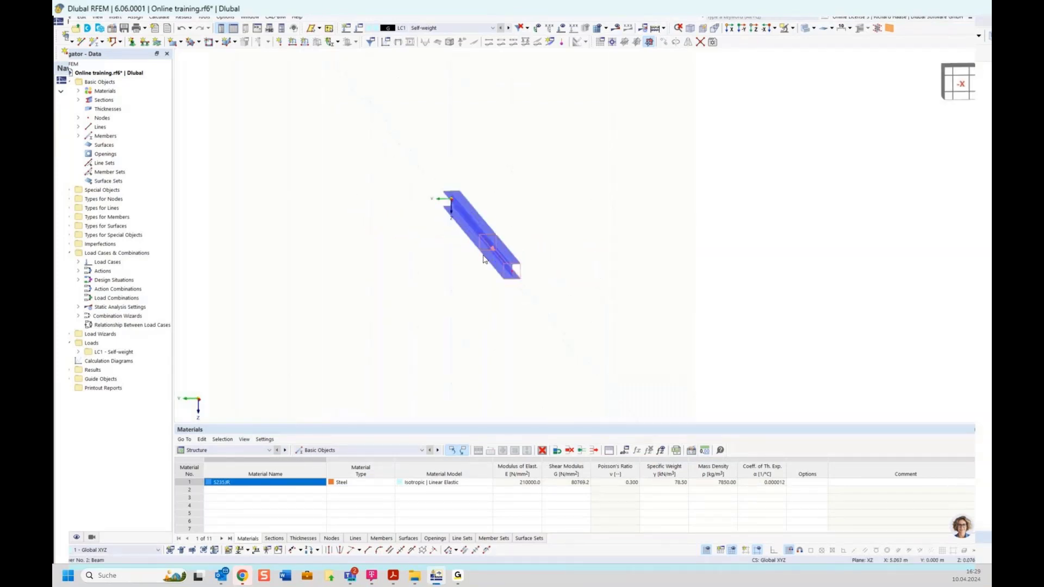
scroll(484, 259, up, 2)
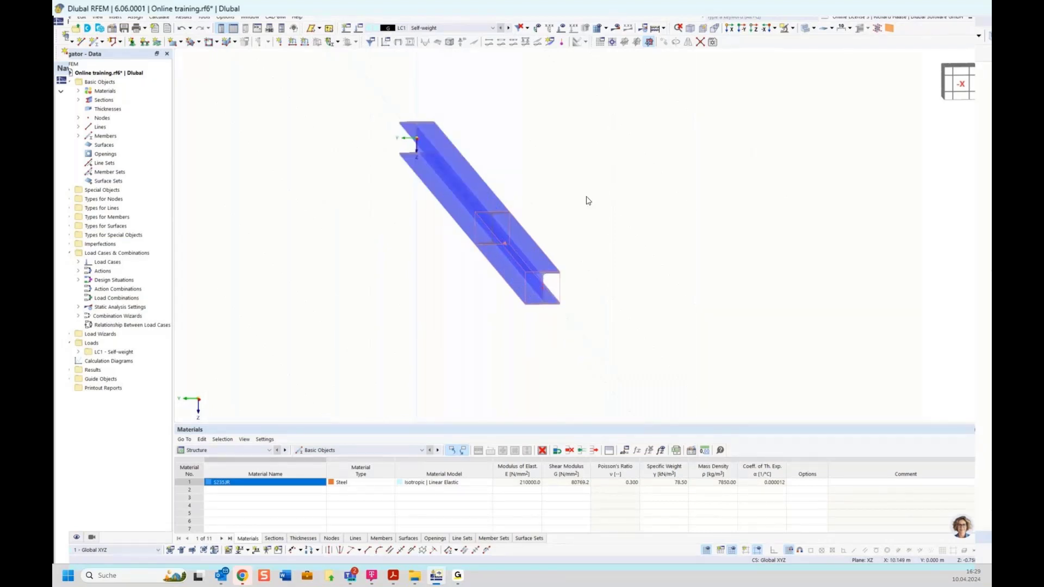
ctrl+middle_drag(587, 201, 578, 184)
ctrl+middle_drag(545, 226, 683, 184)
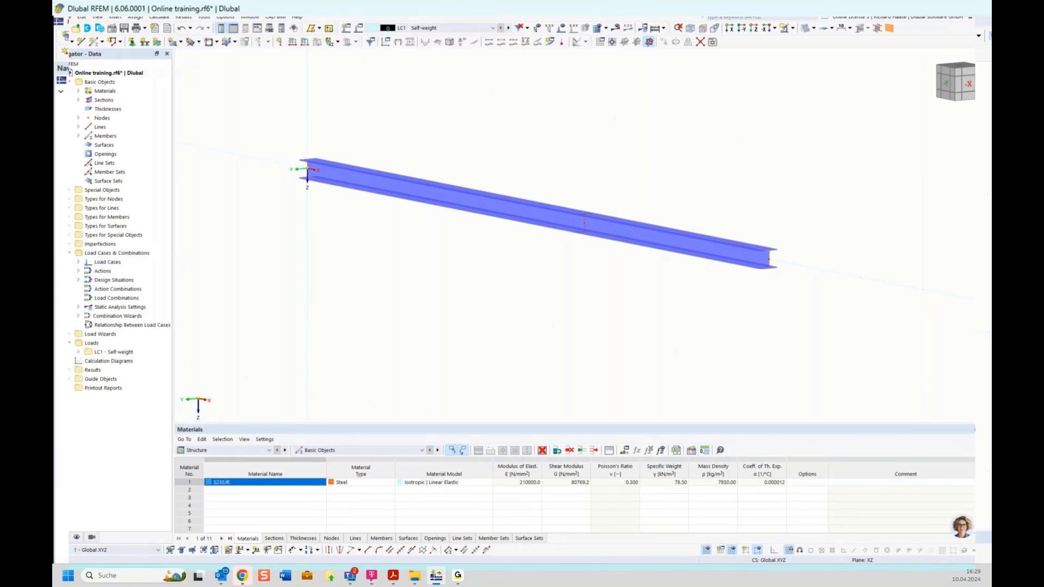
key(alt+Tab)
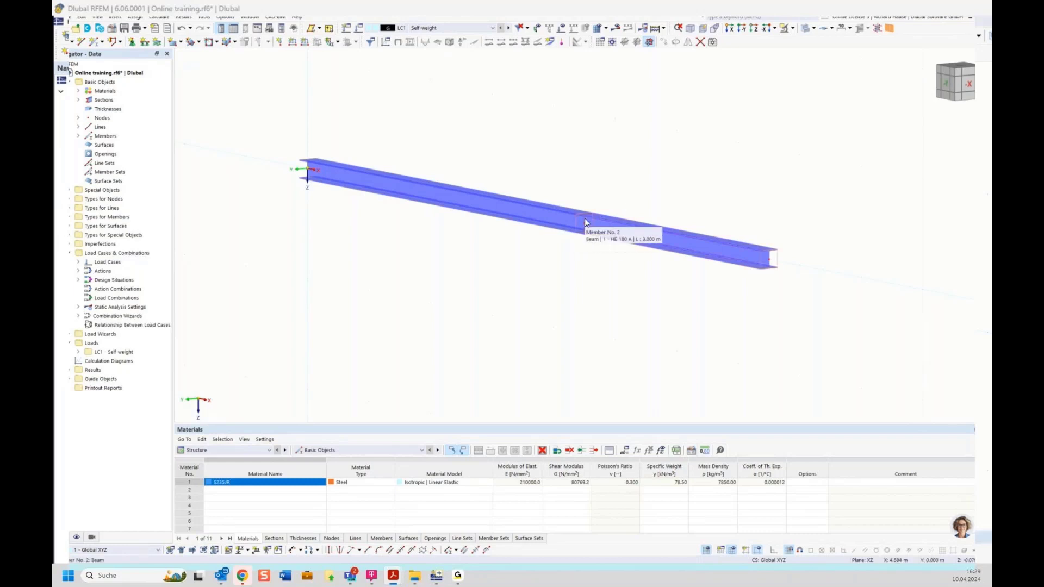
Ask the AI assistant Mia for the bending moment at 4.50 m of a 7.5 m single beam with a 10 kN single load at 4.50 m.
click(962, 528)
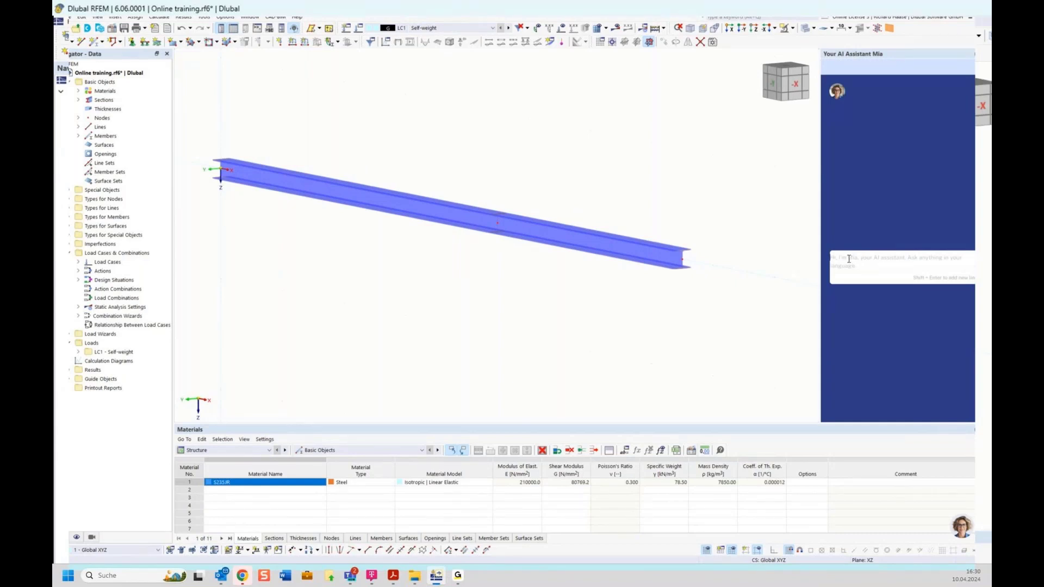
click(848, 258)
text(single beam, length 7,5m, single load on 4,50m with 10kn. Bending moment at 4,50m)
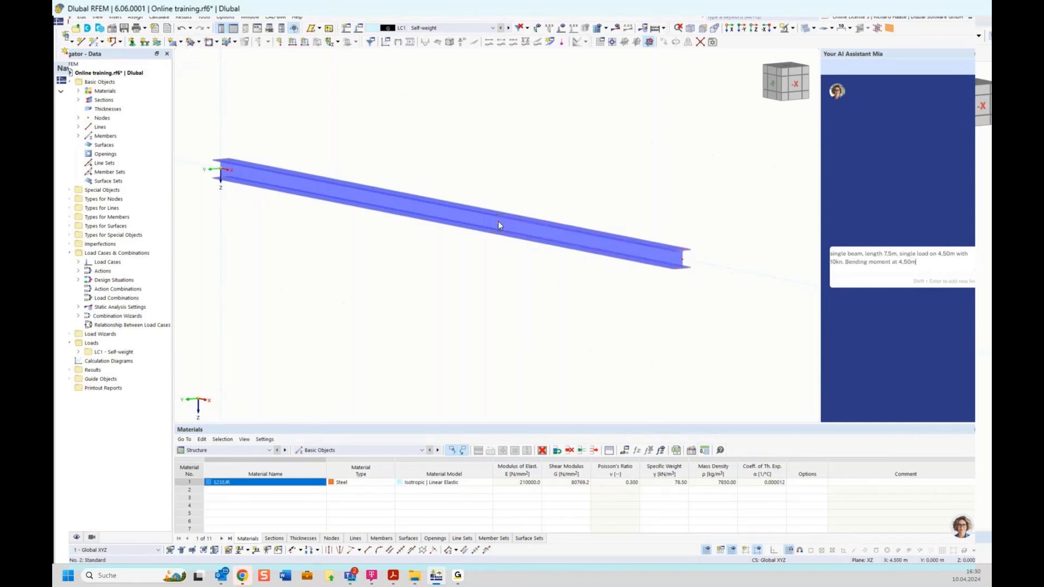
mouse_move(497, 221)
key(Return)
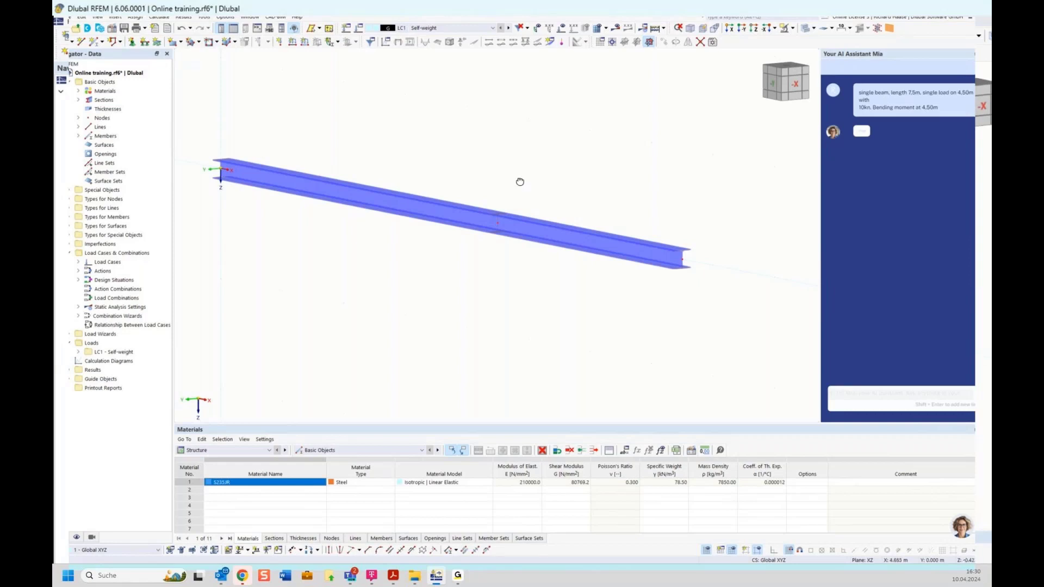
Create a nodal support fixed in uX and uZ with free rotation and assign it to the beam's start node at the origin.
scroll(527, 183, up, 2)
click(779, 87)
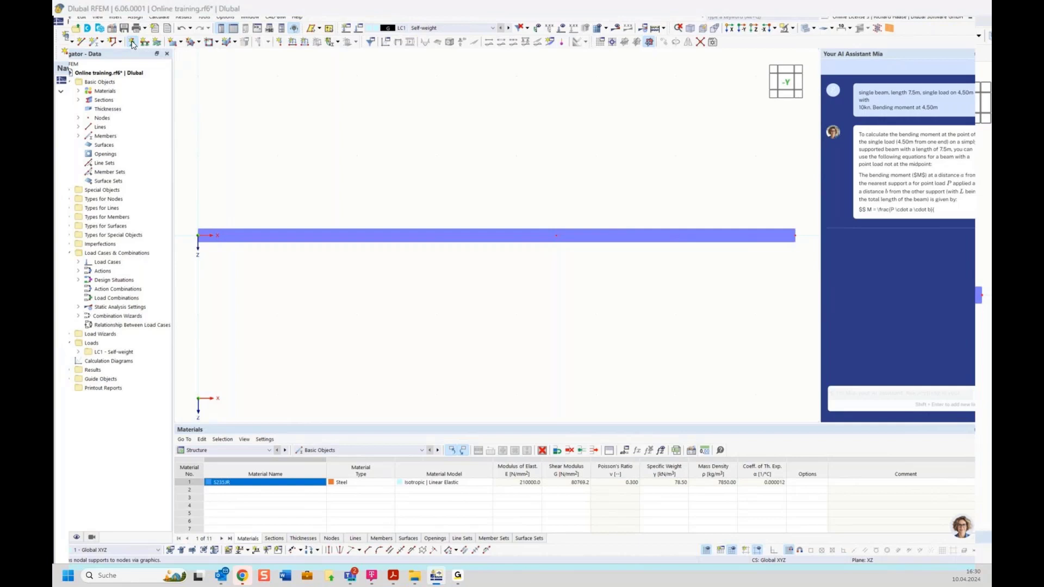
click(132, 42)
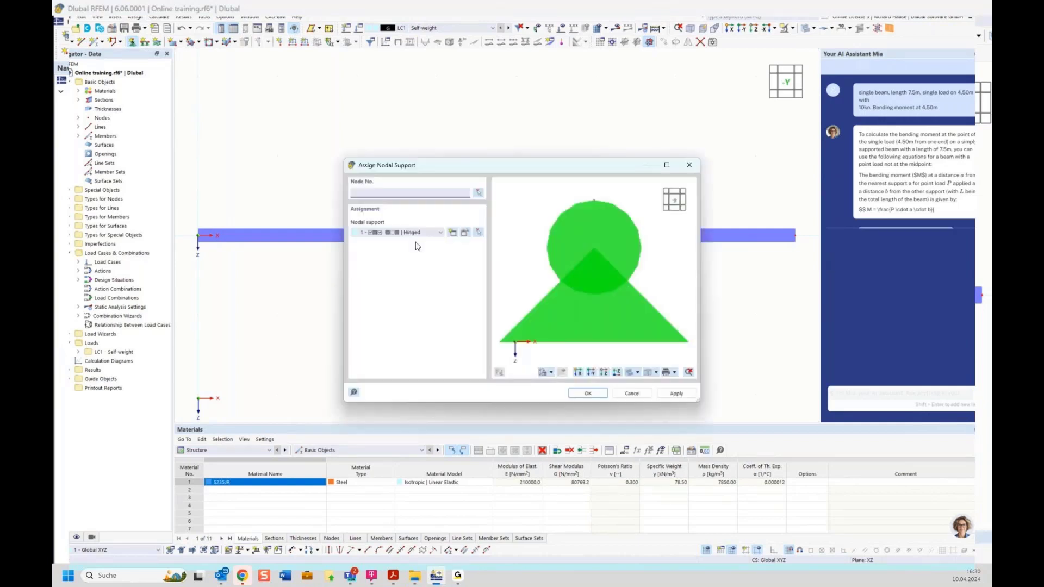
click(452, 233)
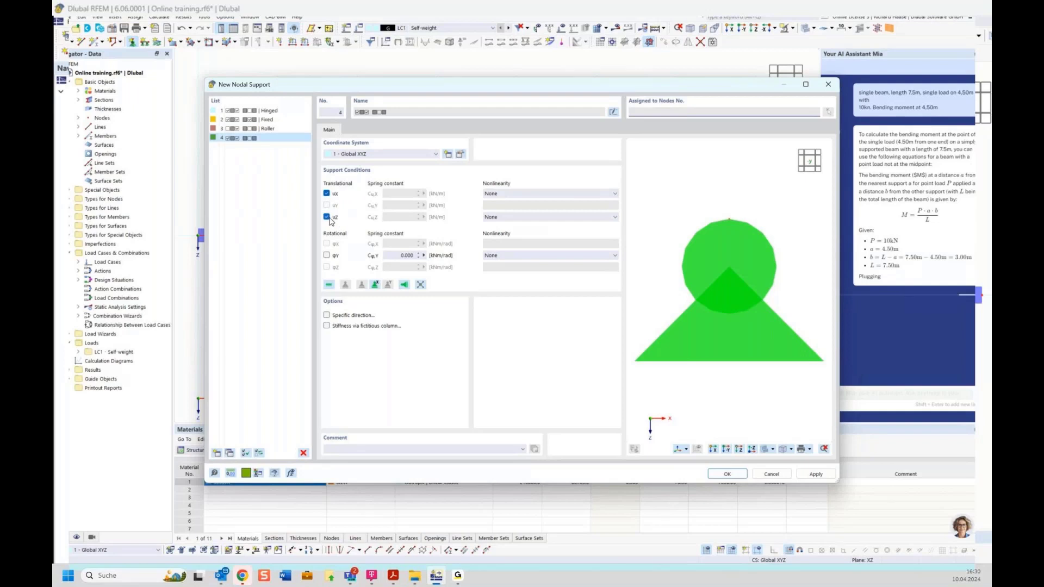
click(740, 474)
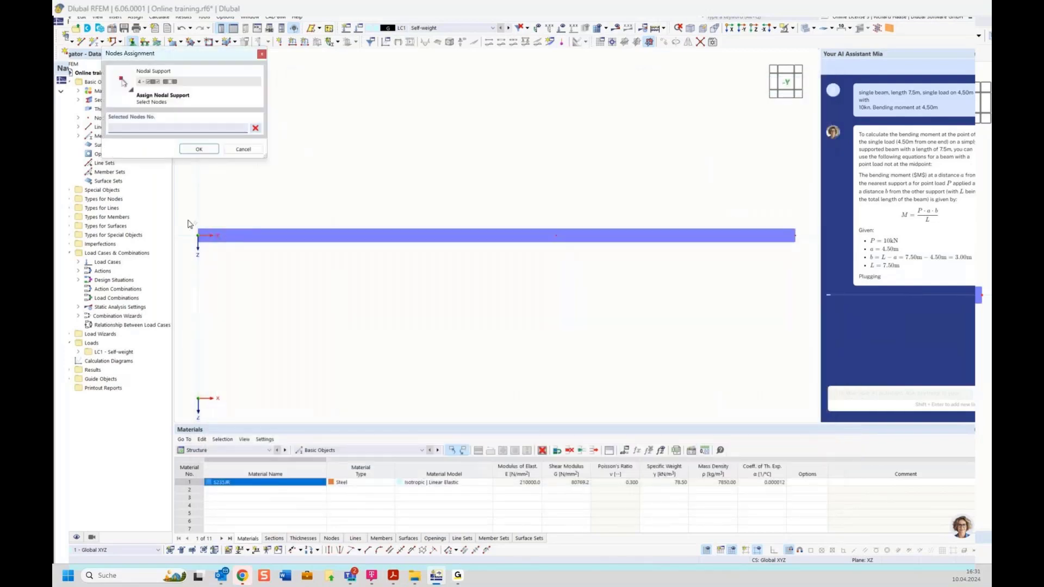
drag(189, 220, 229, 270)
click(195, 150)
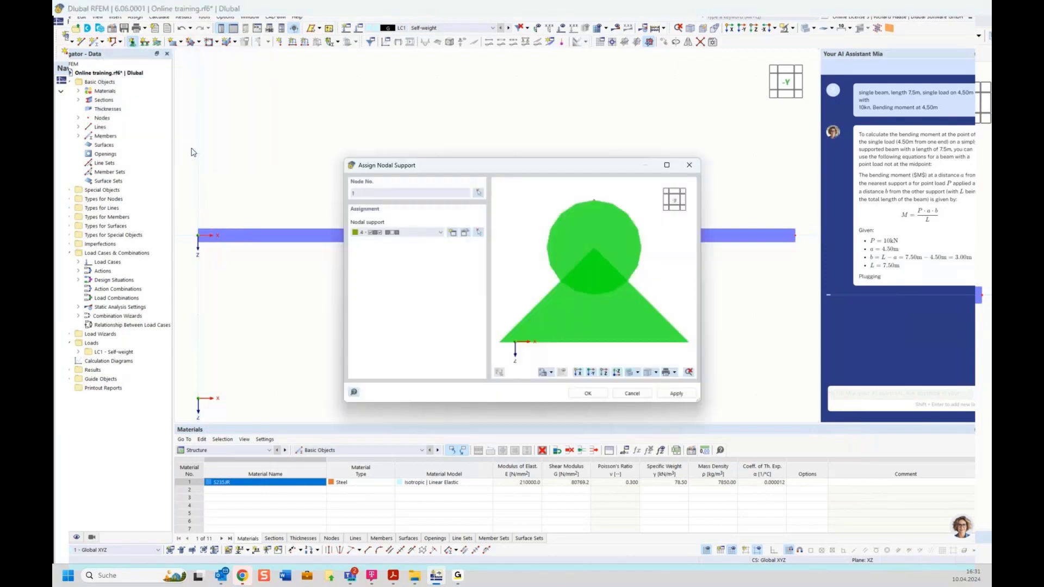
click(591, 393)
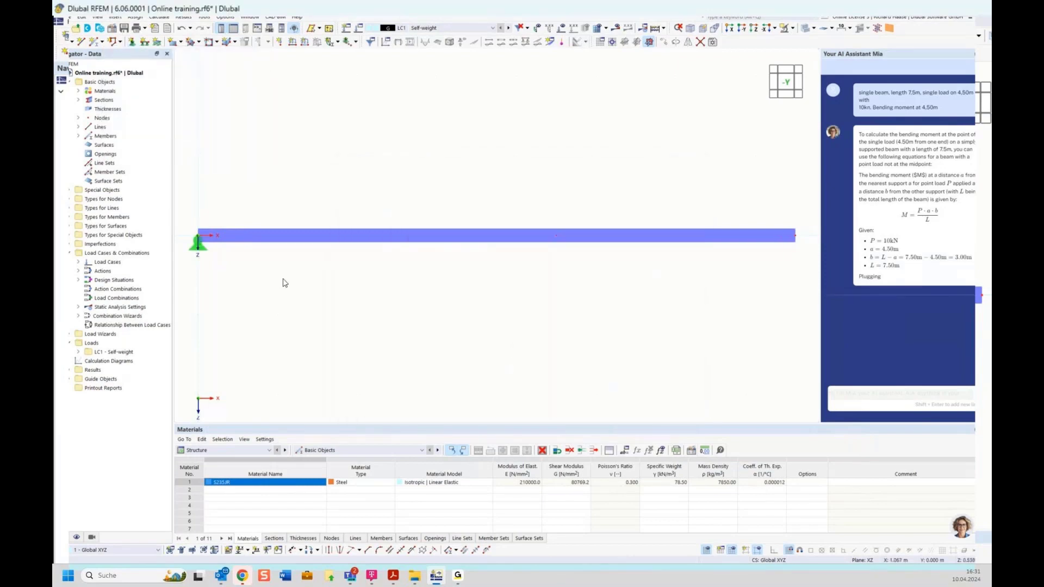
Enlarge the display size of the nodal support symbols.
right_click(200, 248)
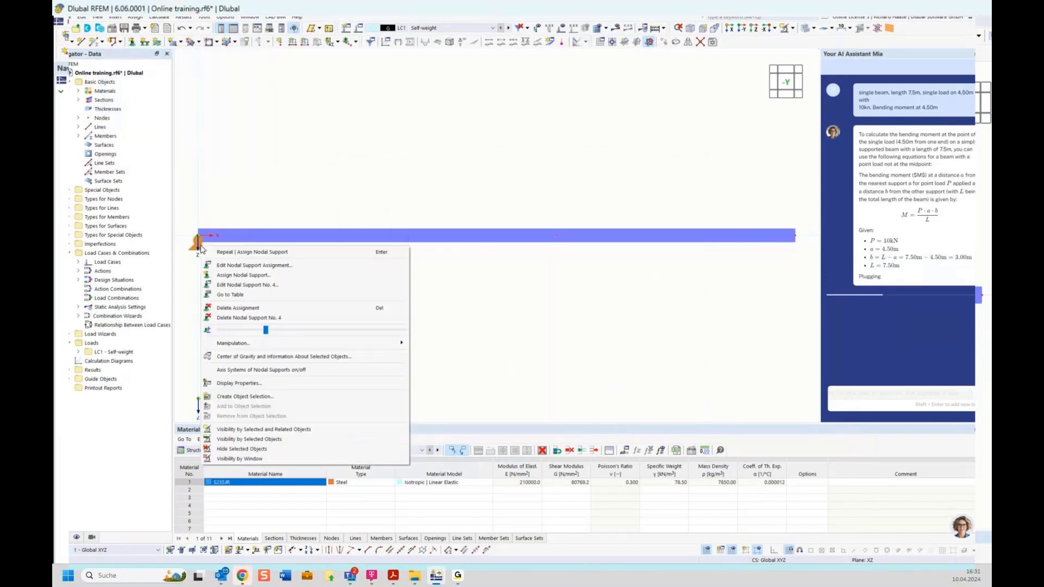
click(247, 206)
right_click(200, 250)
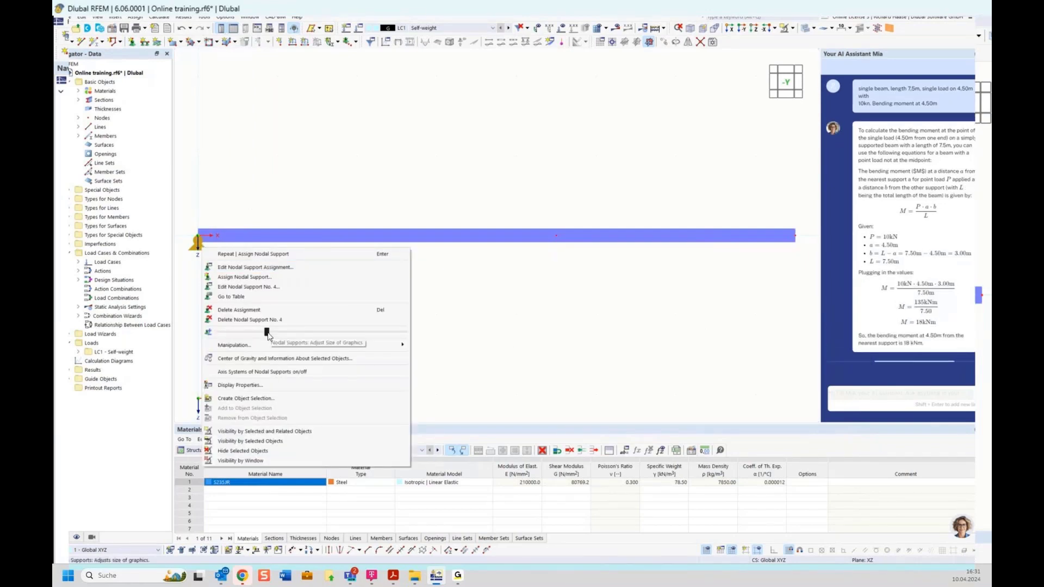
drag(267, 332, 338, 334)
click(501, 275)
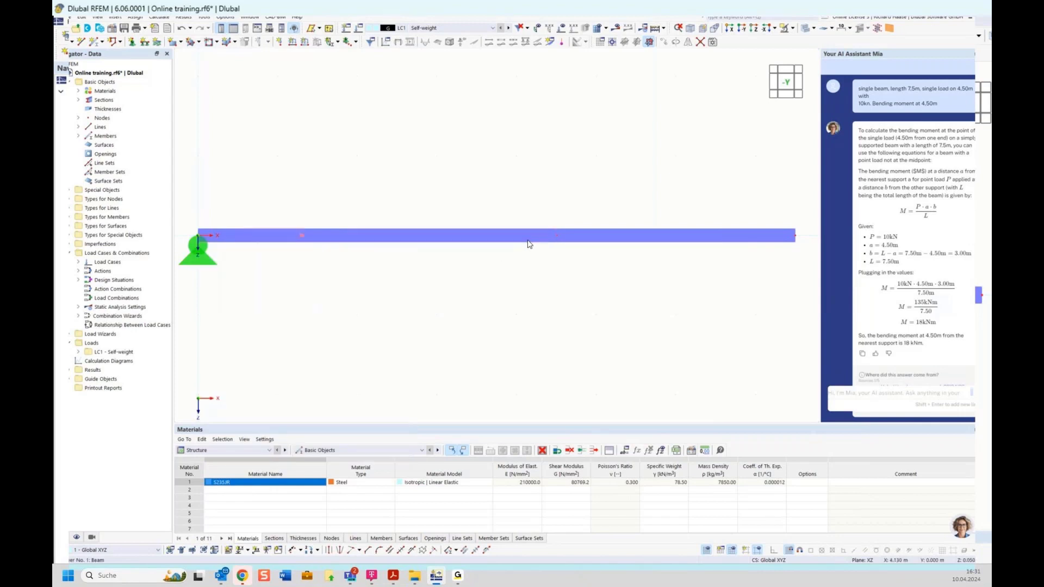
Assign the predefined Roller nodal support to the beam's end node at X = 7.500 m.
click(133, 42)
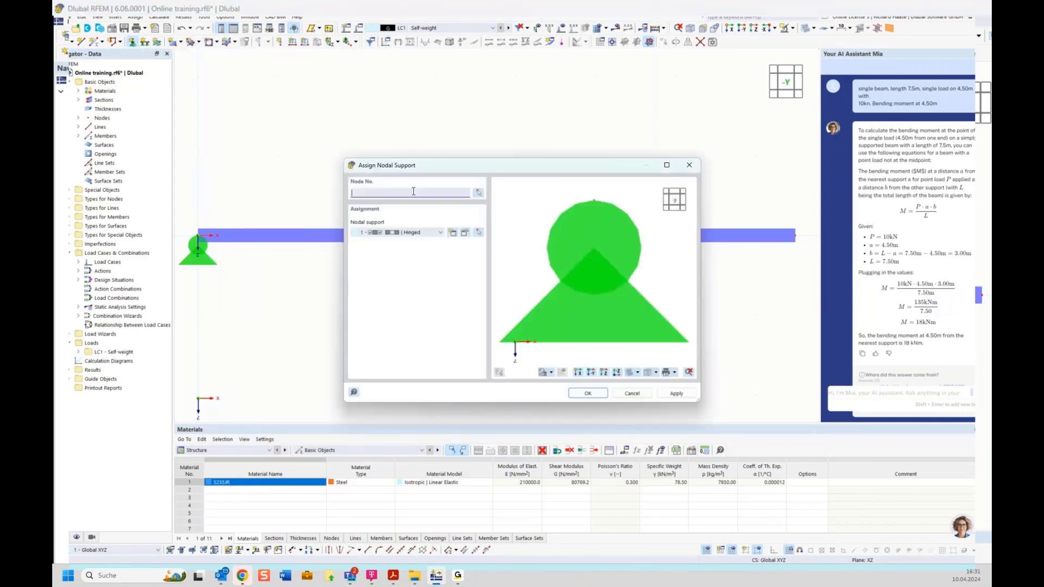
click(411, 233)
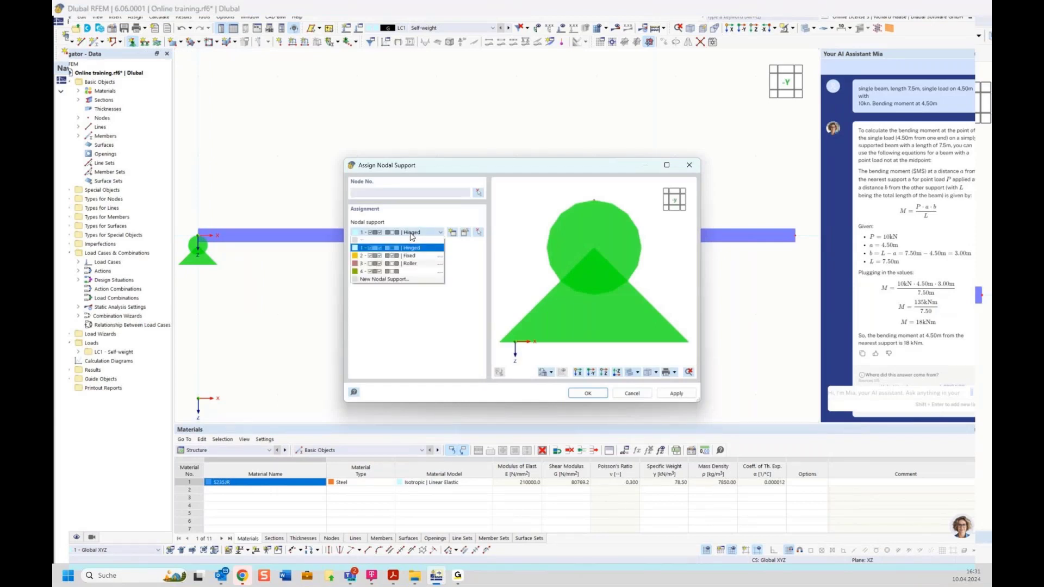
click(410, 264)
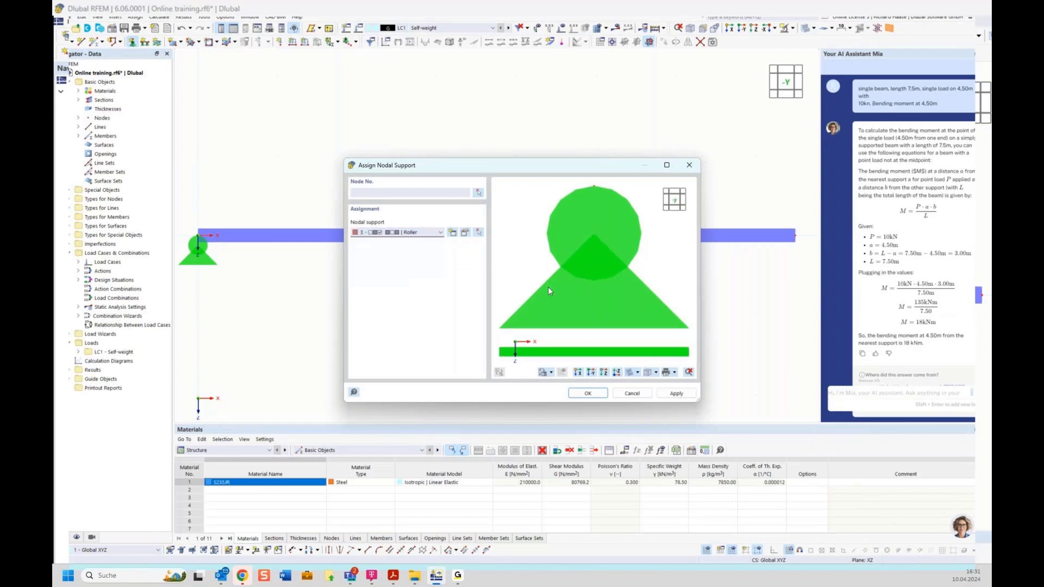
click(478, 195)
click(792, 226)
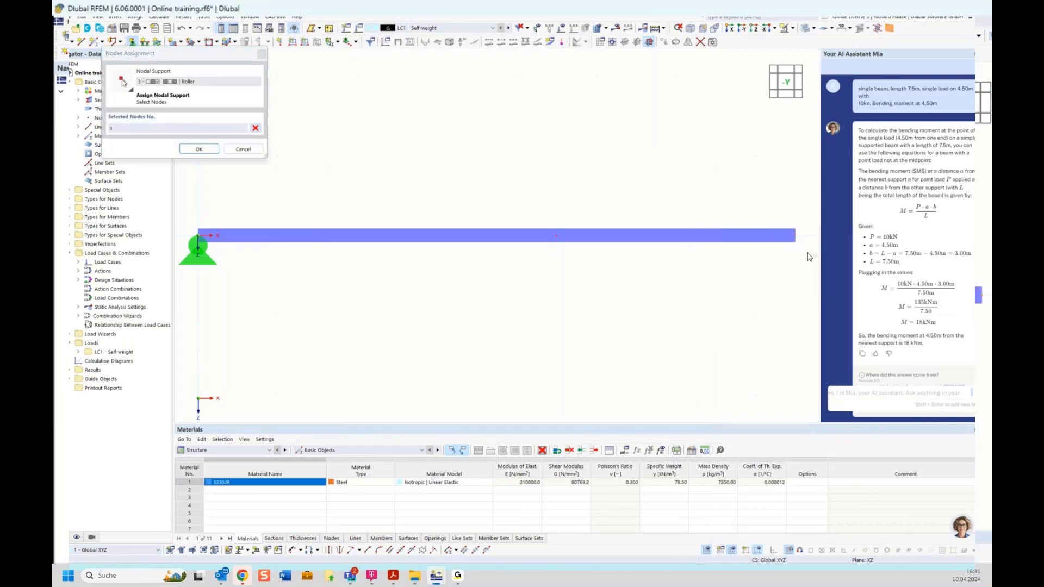
click(199, 149)
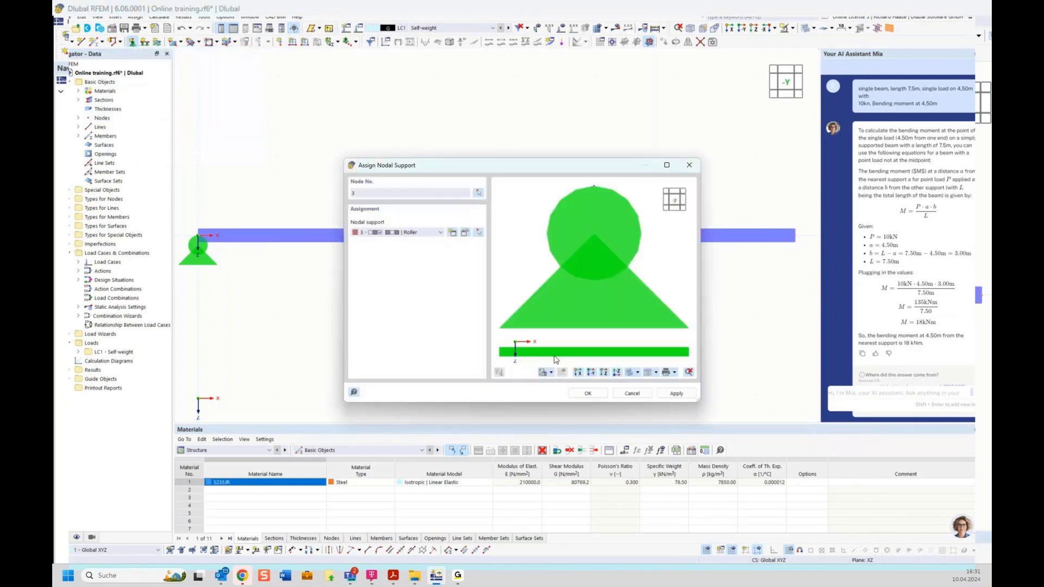
click(588, 396)
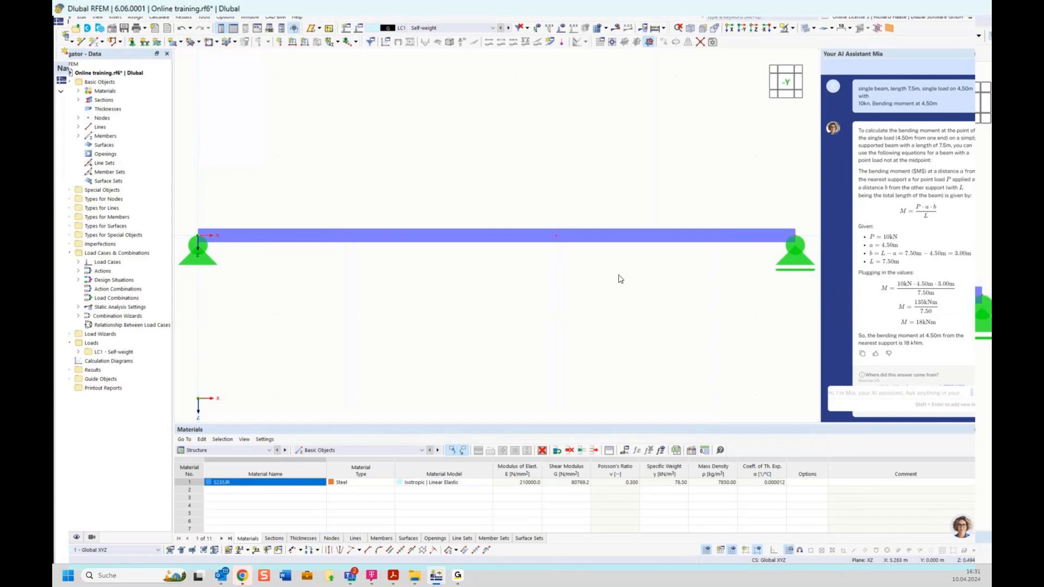
Try an elevation dimension at the beam's start node and delete it.
click(196, 498)
click(249, 551)
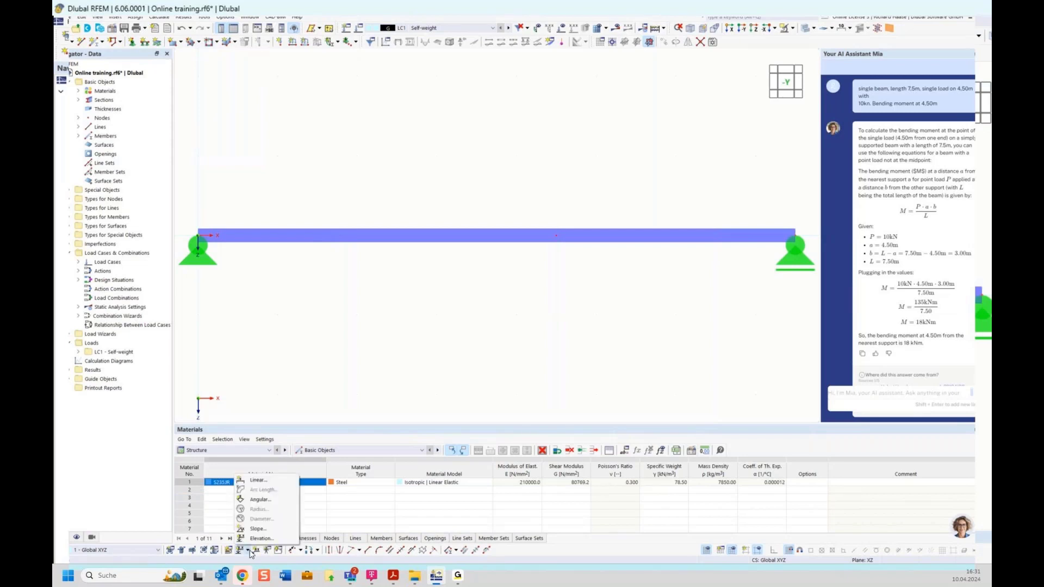
click(299, 414)
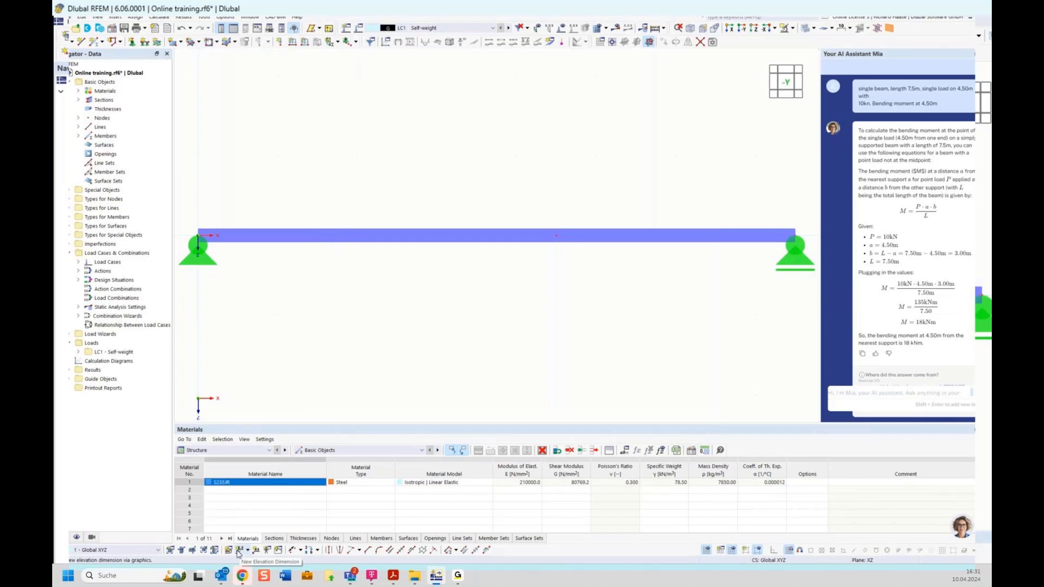
click(238, 553)
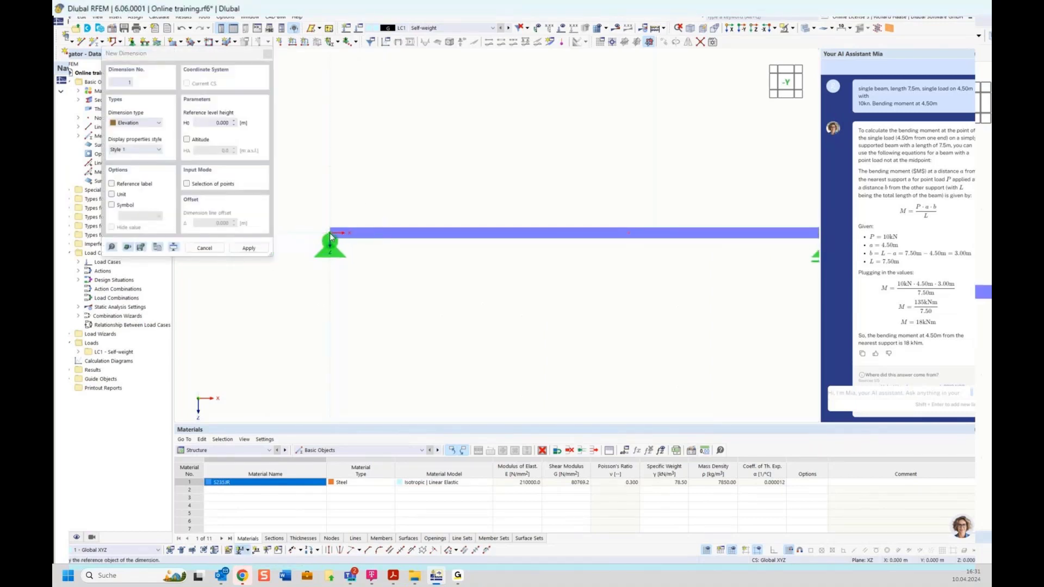
click(330, 233)
middle_drag(560, 282, 507, 277)
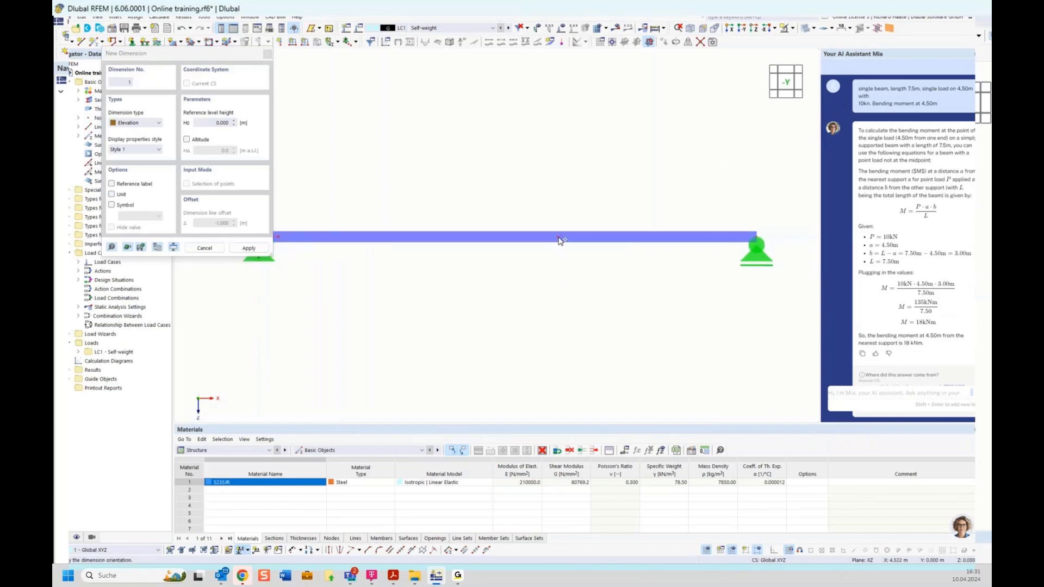
click(482, 224)
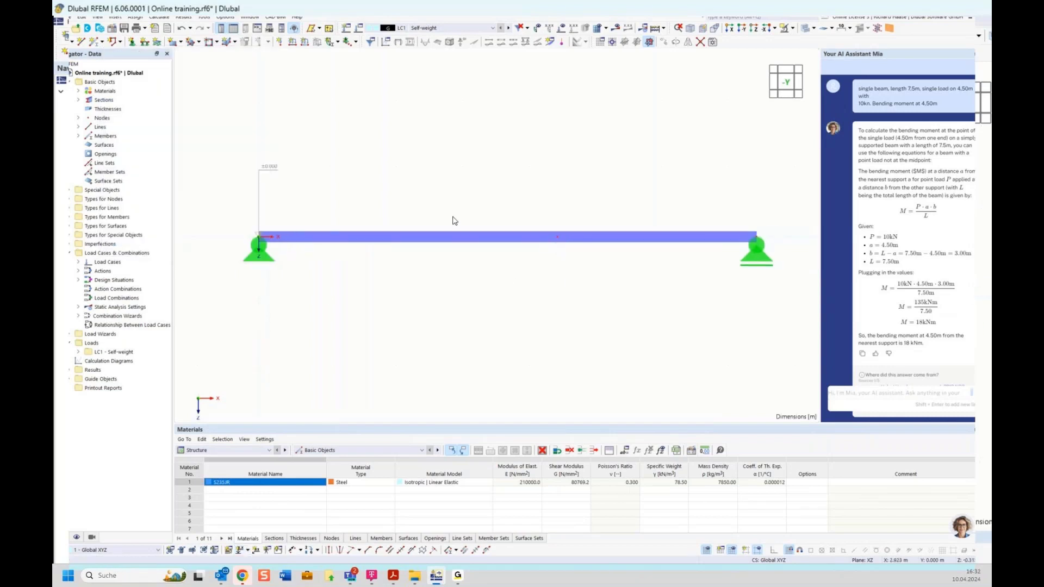
drag(279, 158, 234, 187)
key(Delete)
Add a linear length dimension chain through the three beam nodes in the second plane, about 0.95 m below the beam.
click(248, 549)
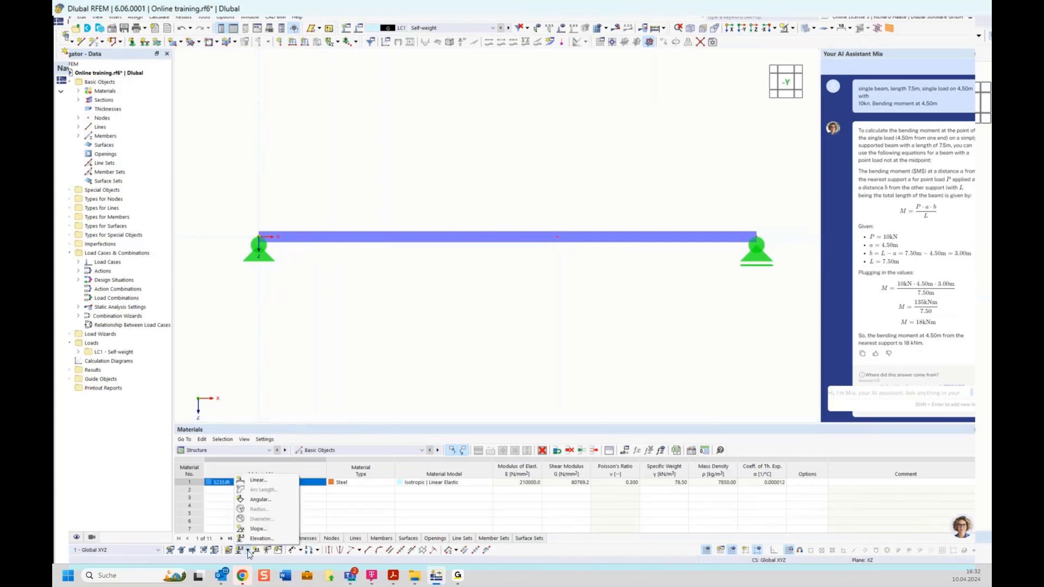
click(254, 481)
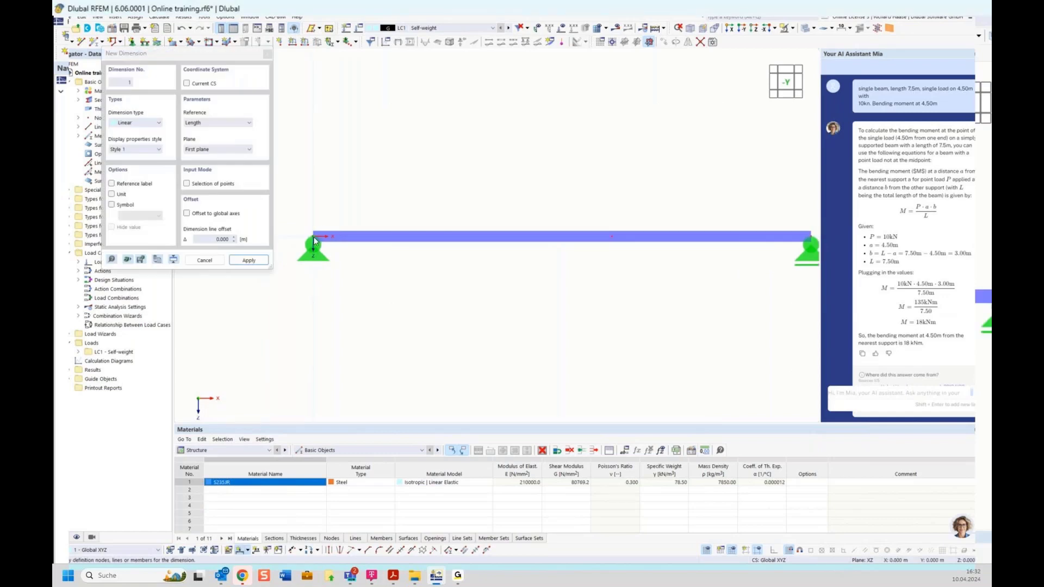
click(313, 237)
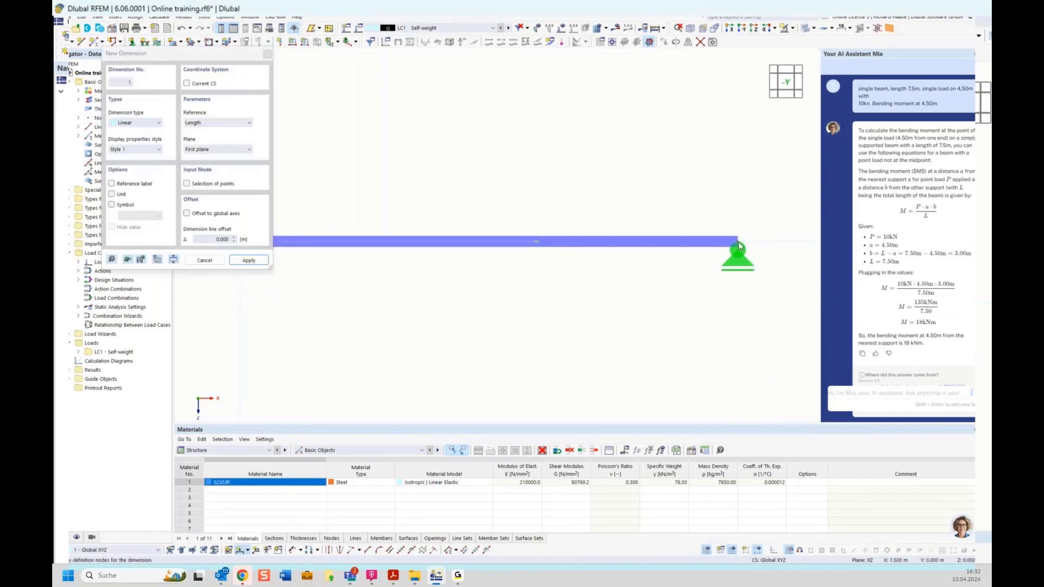
middle_drag(447, 184, 531, 196)
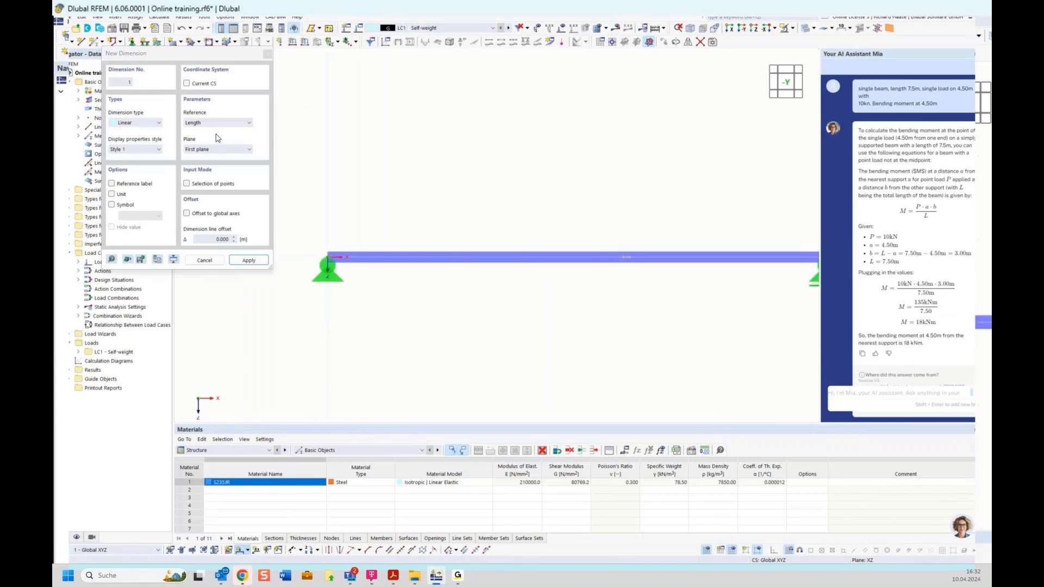
click(193, 150)
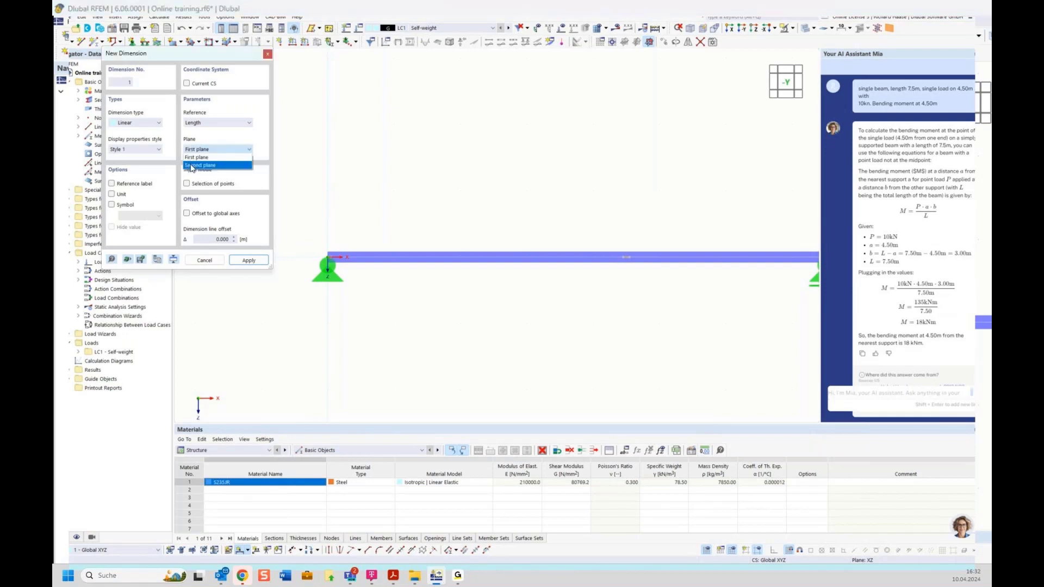
click(191, 165)
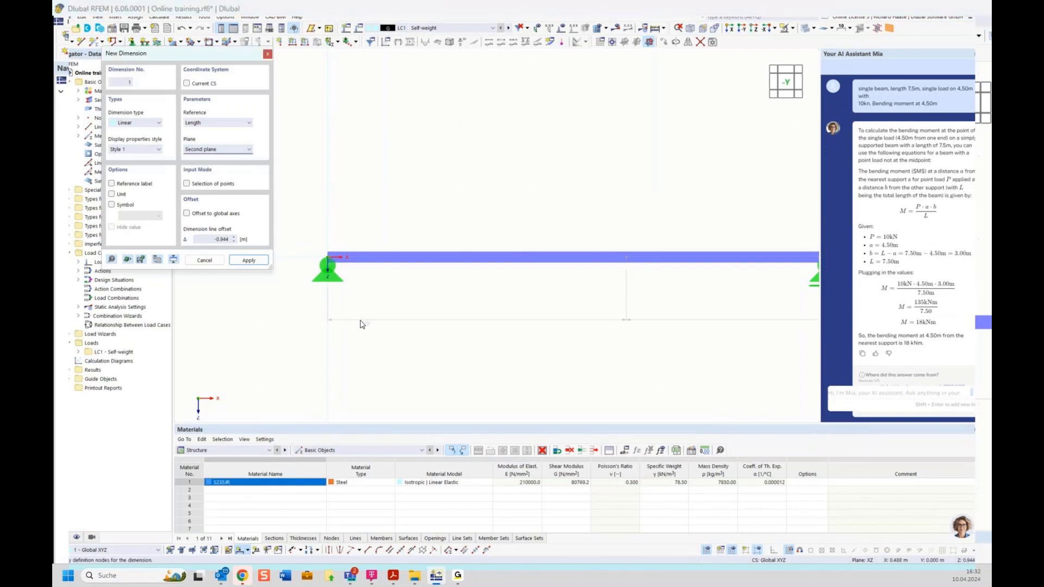
click(350, 324)
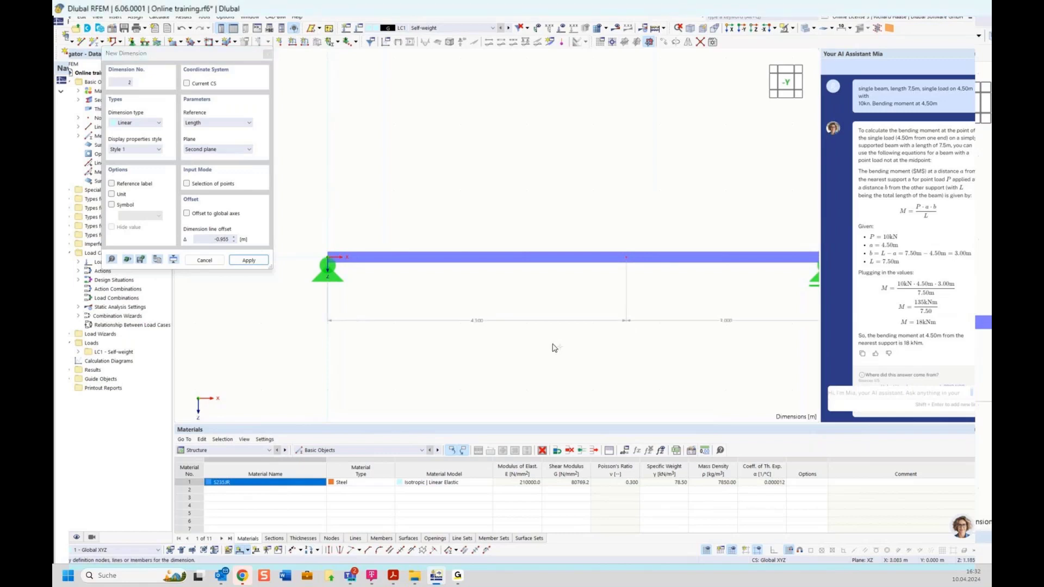
middle_drag(559, 354, 481, 351)
key(Escape)
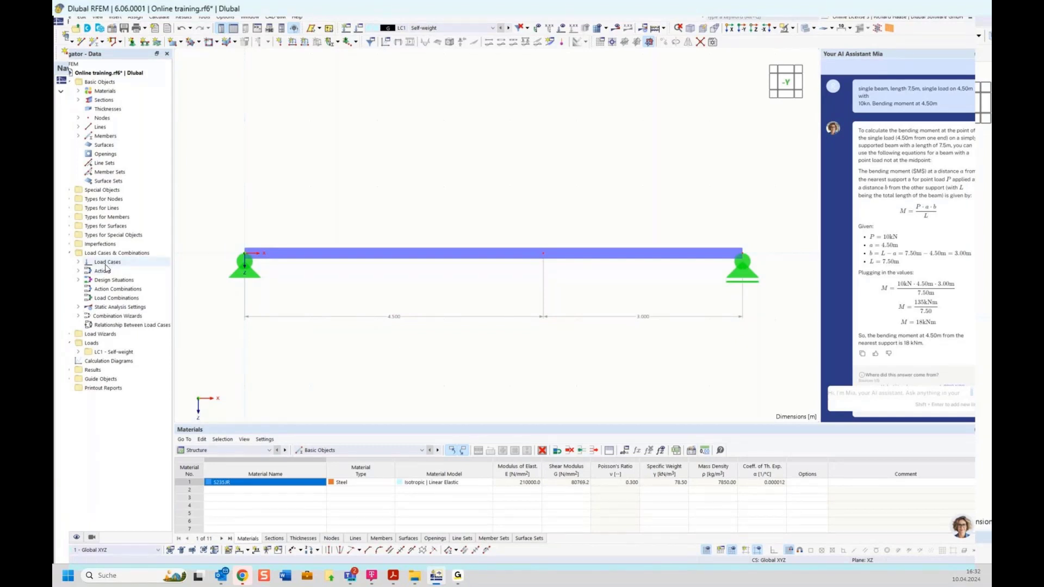
Expand the load categories of load case LC1 in the model data and select the nodal loads.
click(107, 349)
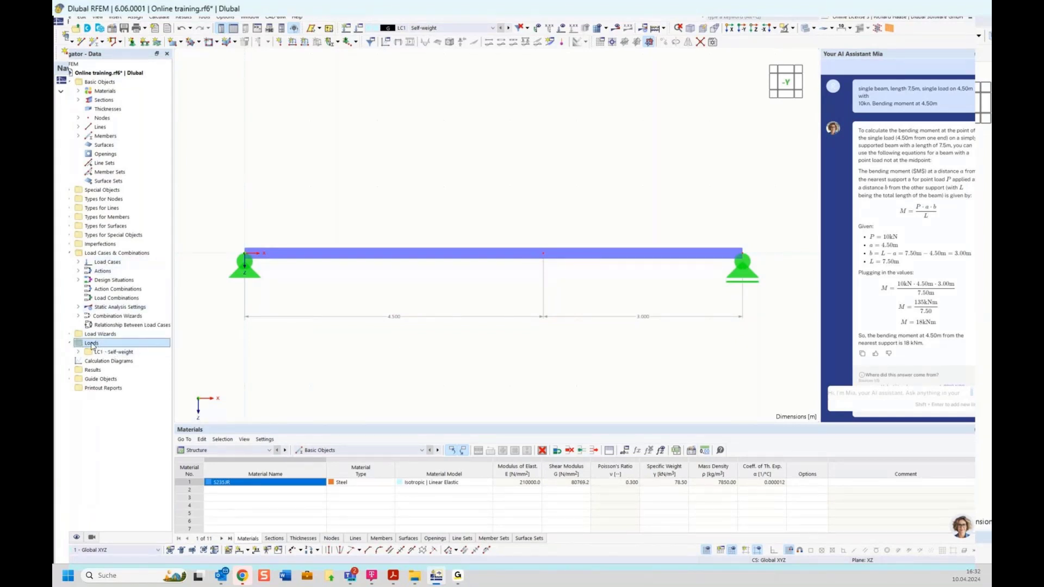
click(79, 353)
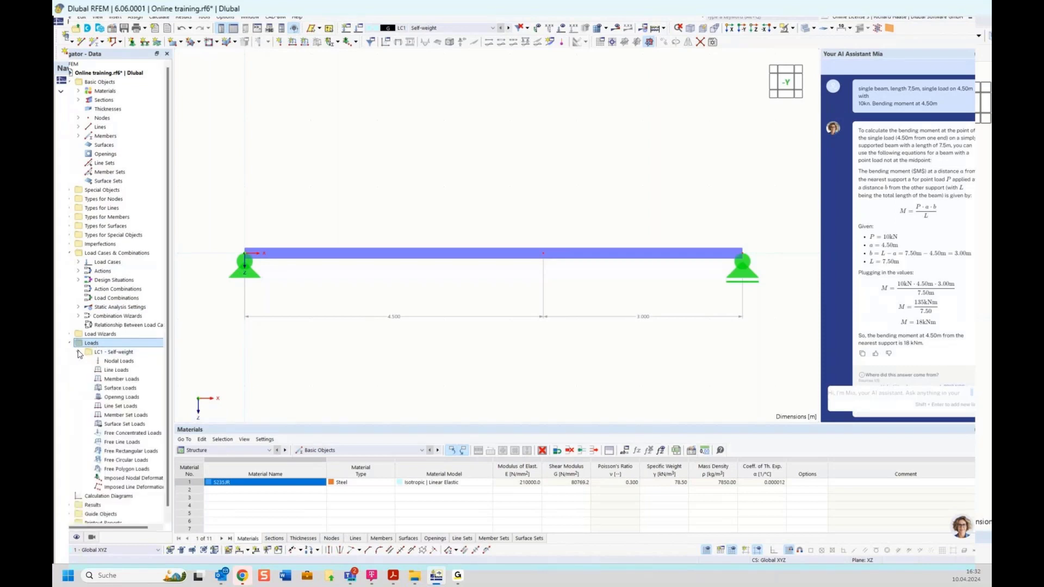
click(105, 362)
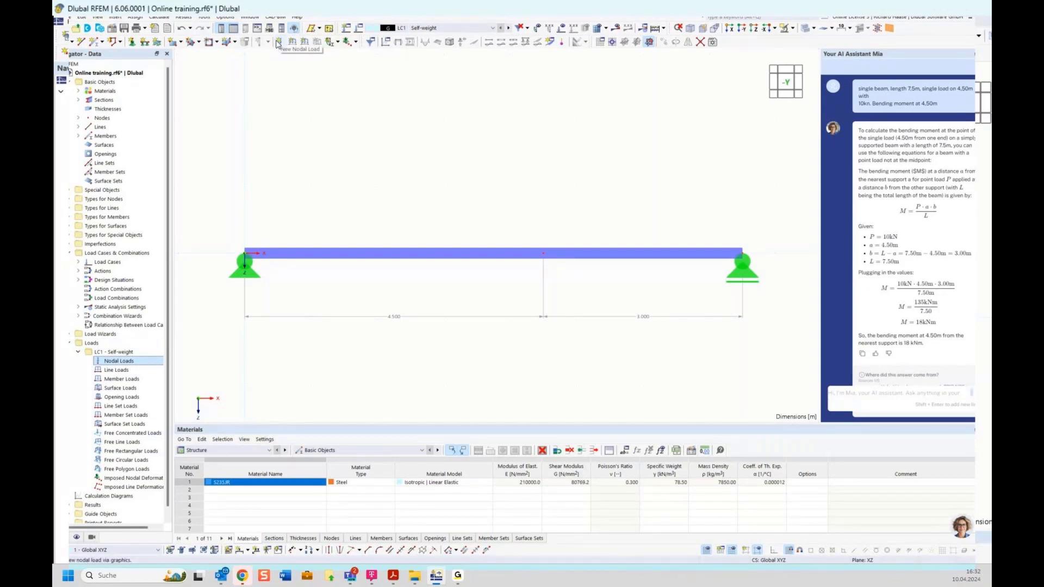
click(134, 18)
mouse_move(112, 17)
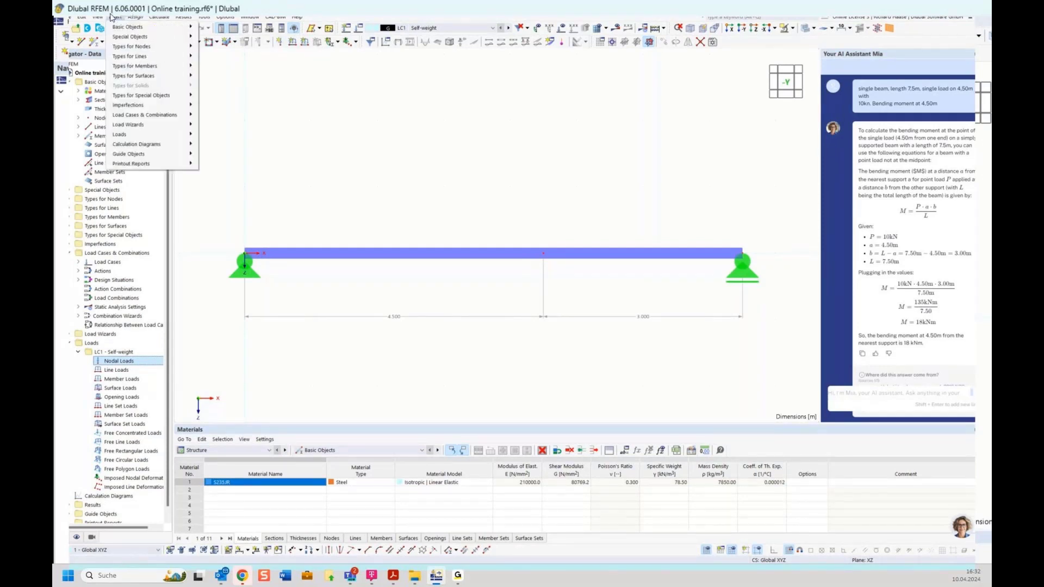
mouse_move(151, 56)
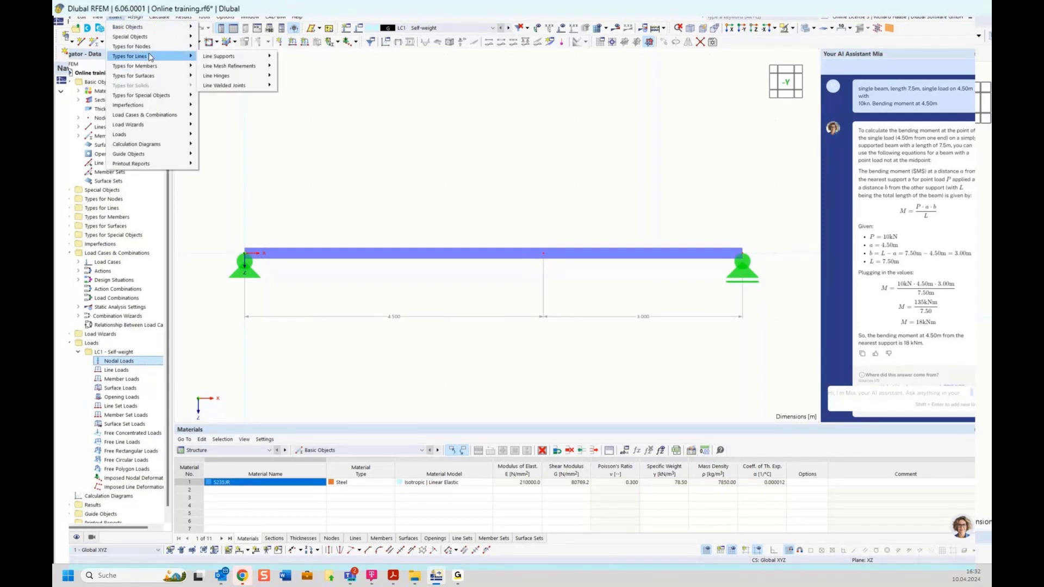
mouse_move(122, 135)
mouse_move(231, 135)
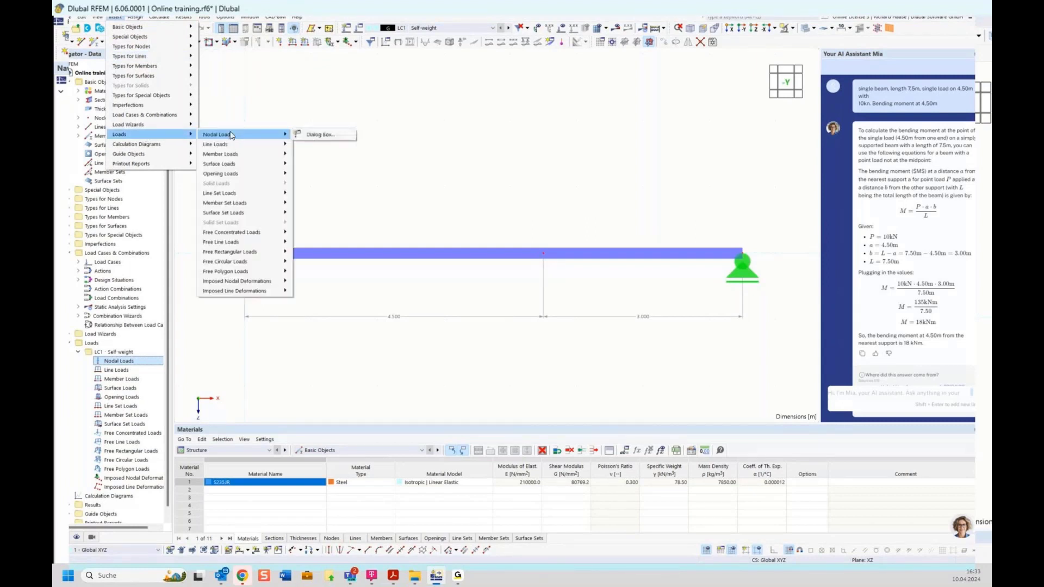
click(489, 160)
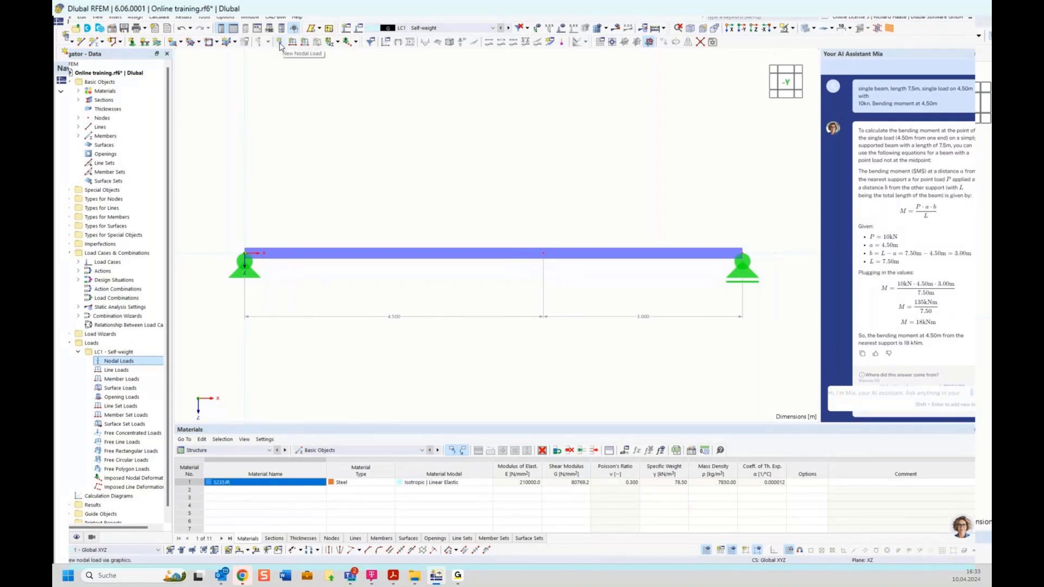
Create a nodal force of 10 kN in the Z direction in load case LC1 and assign it to the beam's intermediate node.
right_click(122, 361)
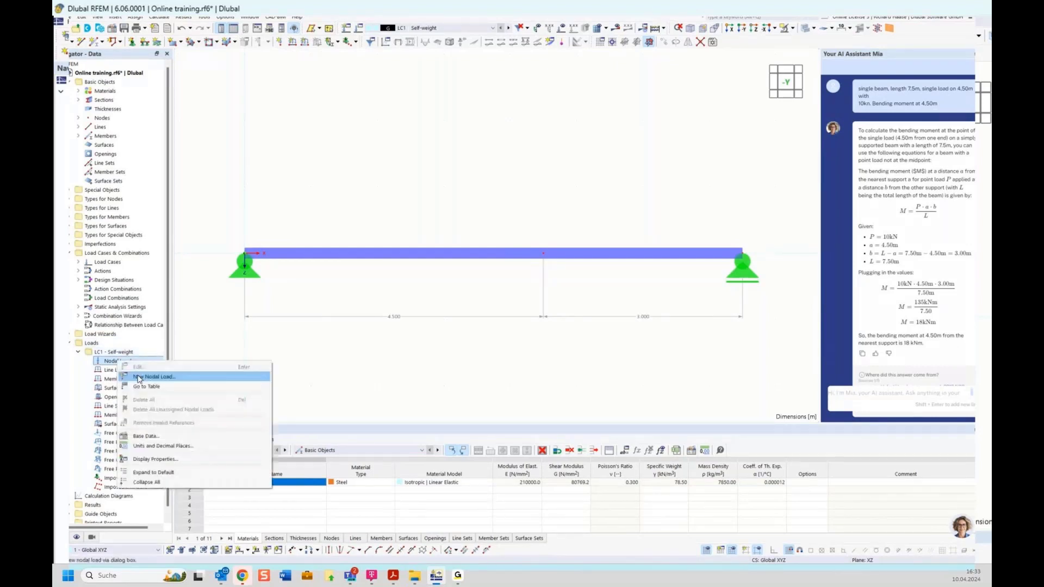
click(157, 380)
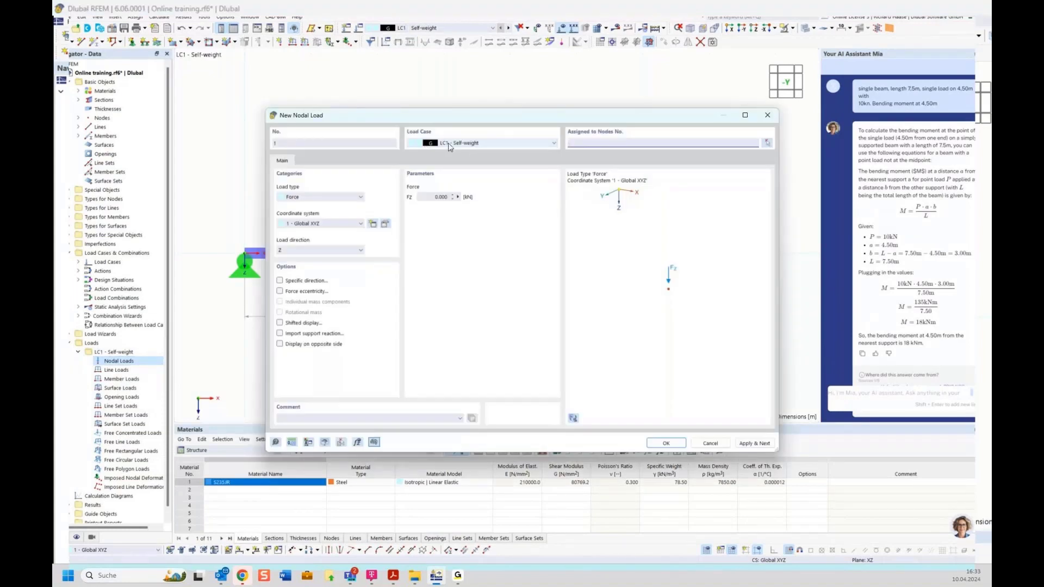
click(438, 196)
text(10)
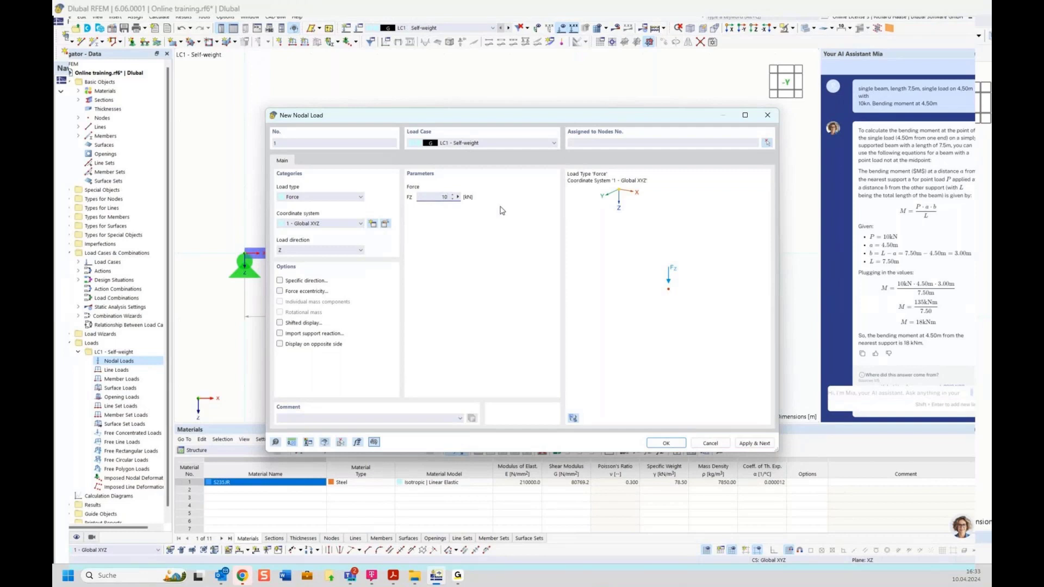
click(767, 143)
drag(519, 237, 555, 271)
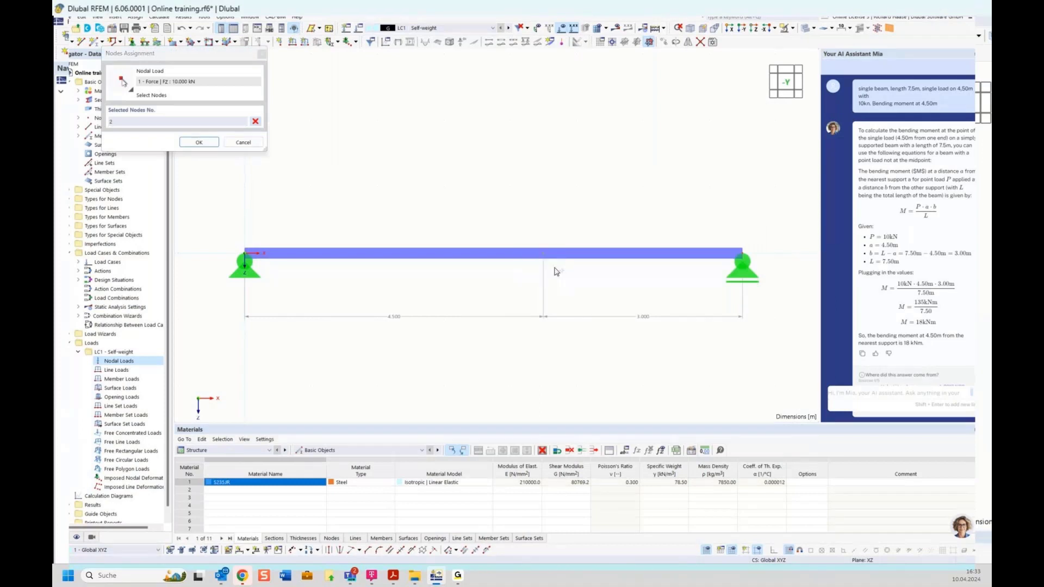
click(199, 142)
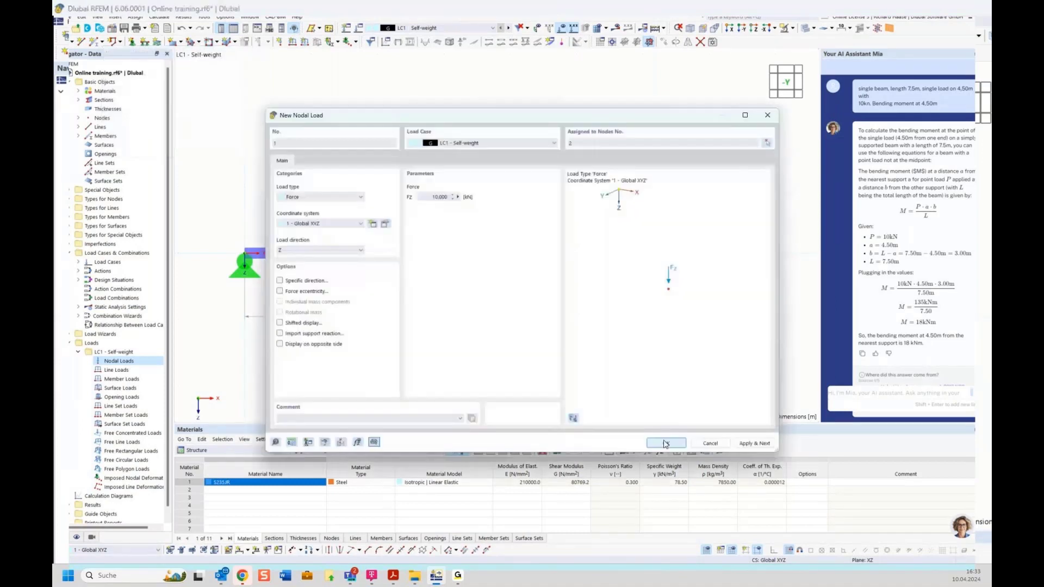
click(666, 443)
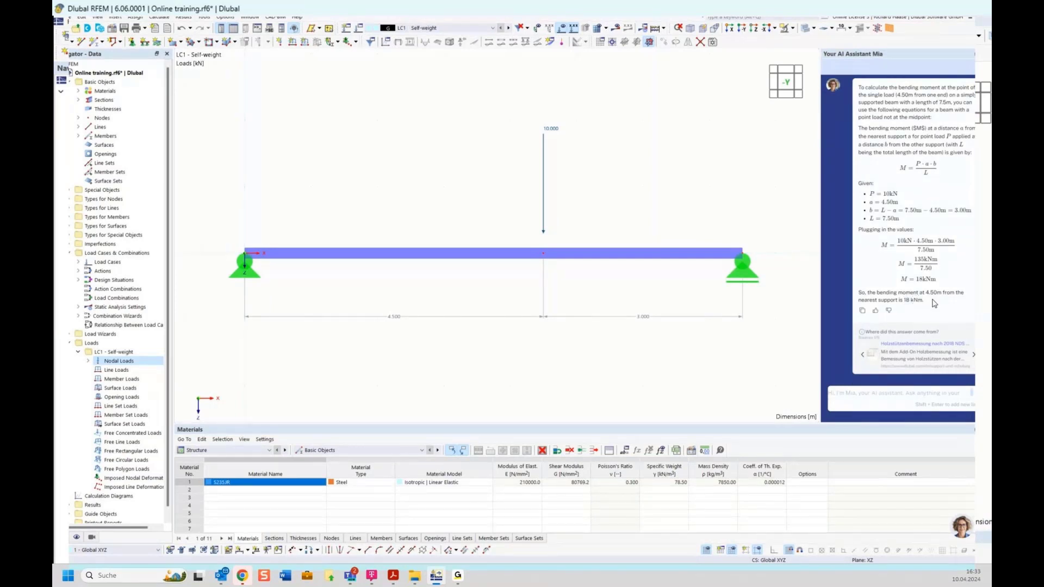
Calculate load case LC1 and review the list of design situations and load combinations available for calculation.
click(616, 29)
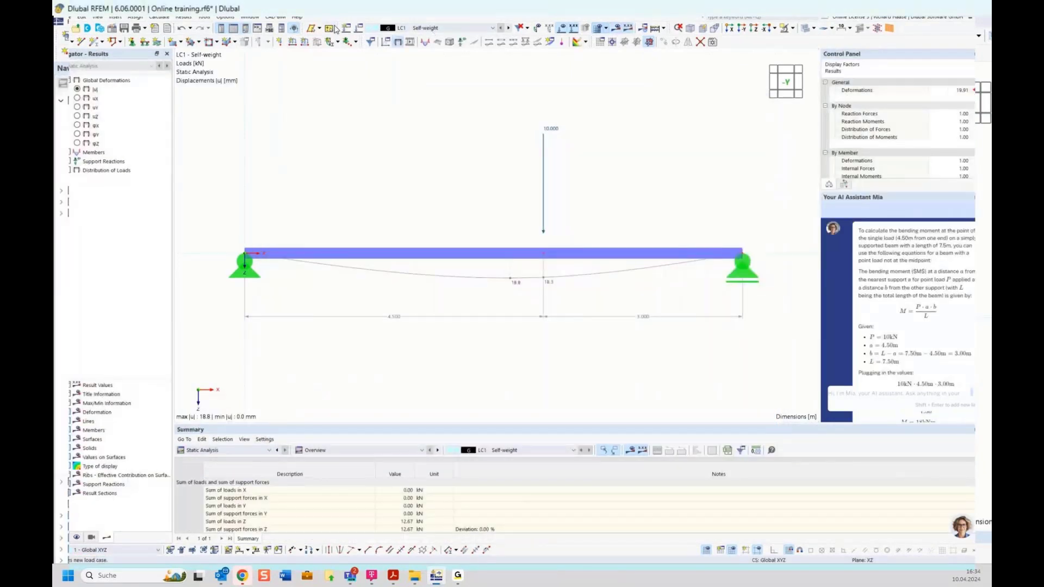
click(160, 17)
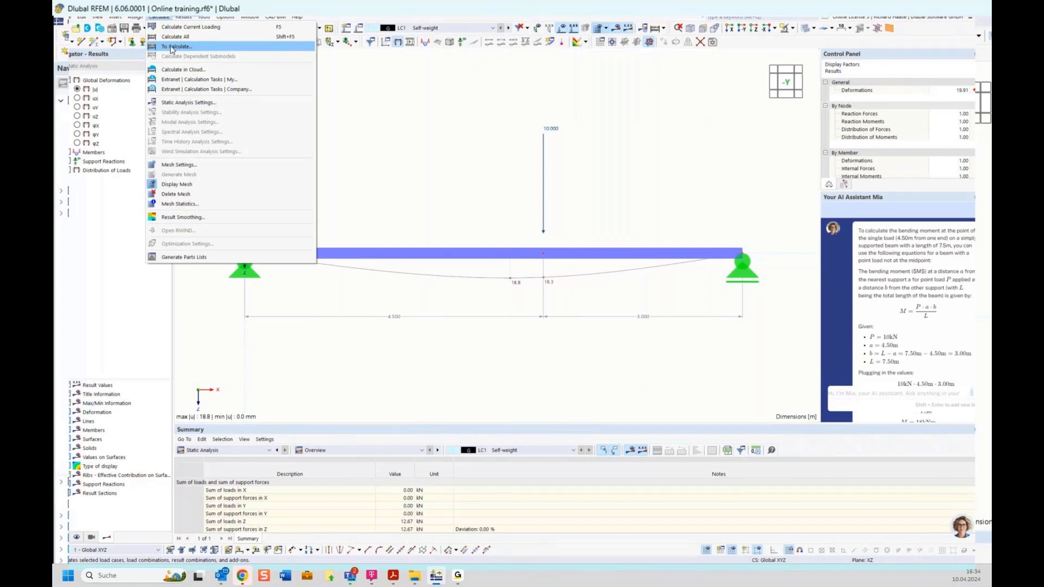
click(178, 47)
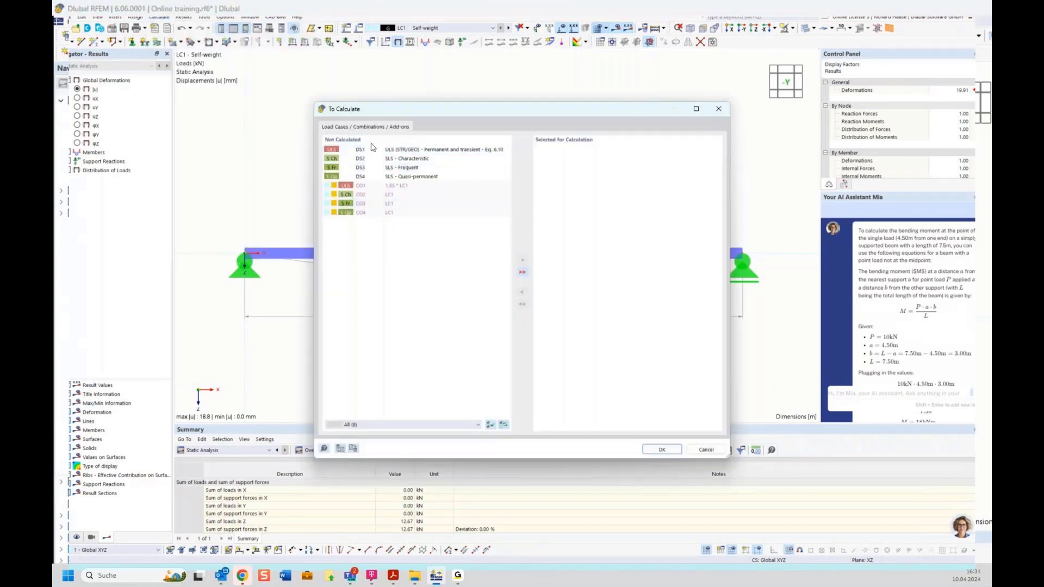
click(718, 110)
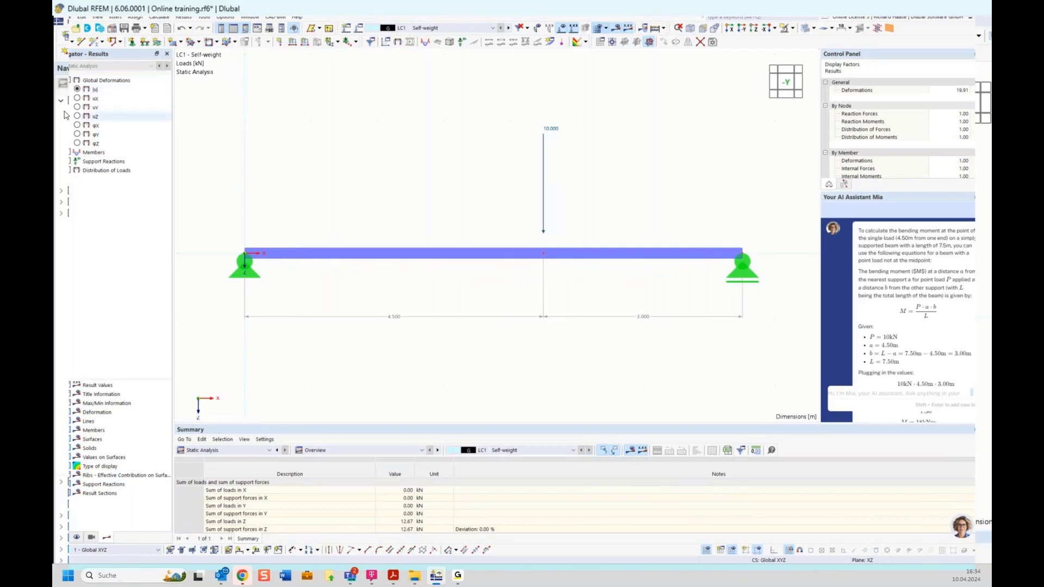
Display the member bending moments My together with the support reactions, and consult the assistant's hand calculation for comparison.
click(62, 155)
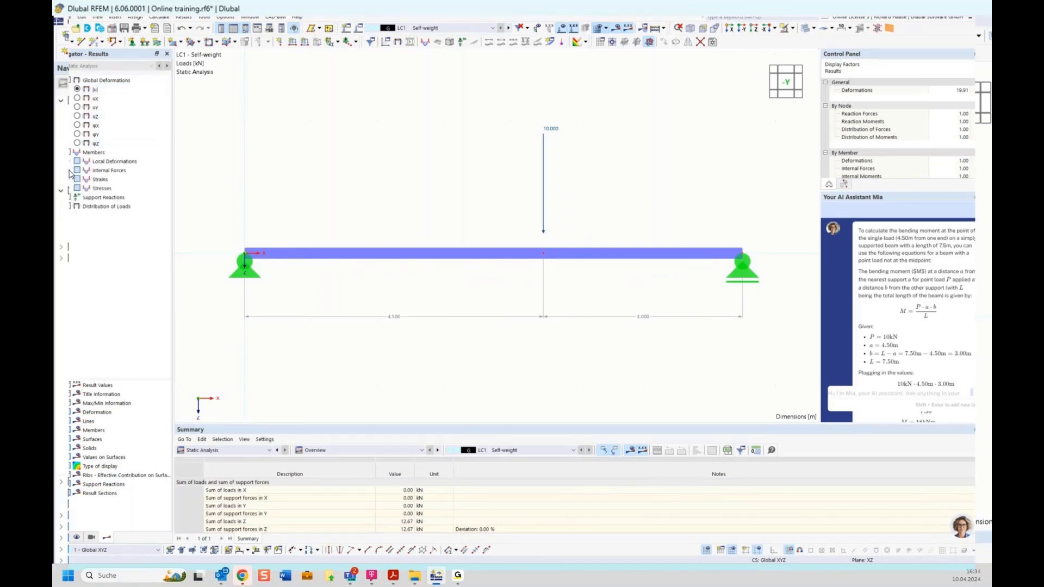
click(69, 170)
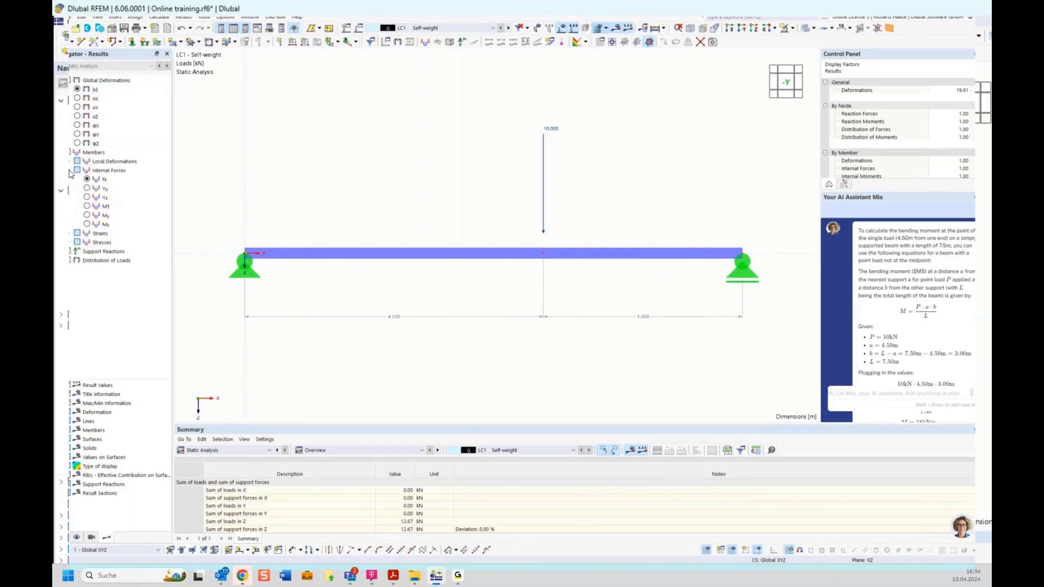
click(87, 216)
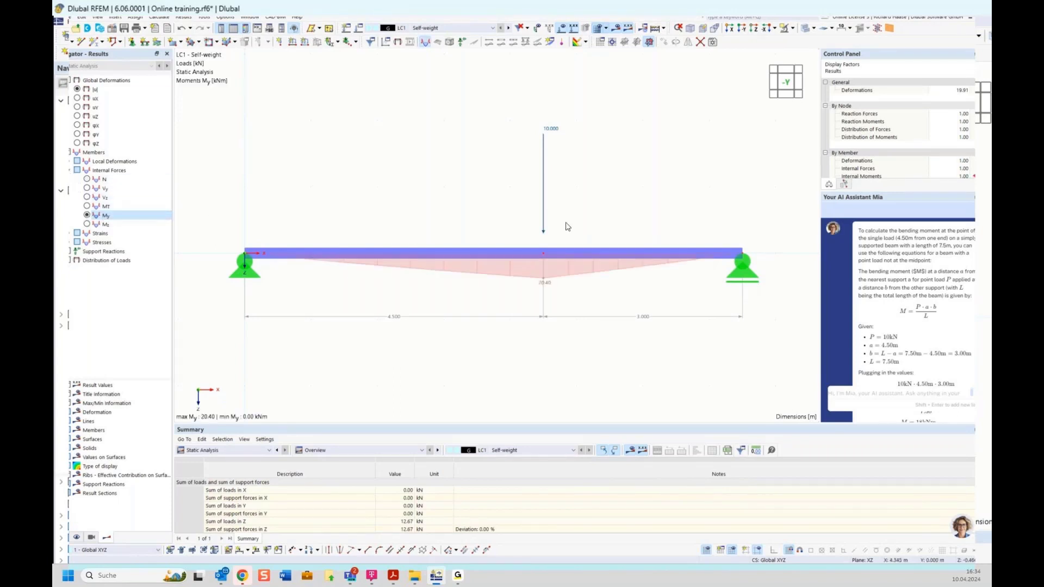
scroll(899, 267, down, 3)
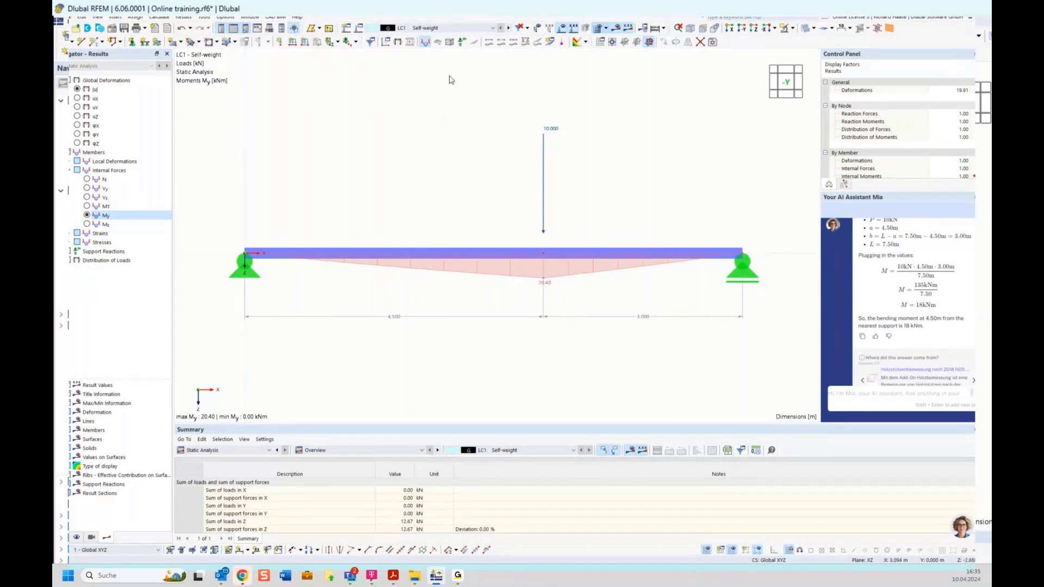
click(461, 42)
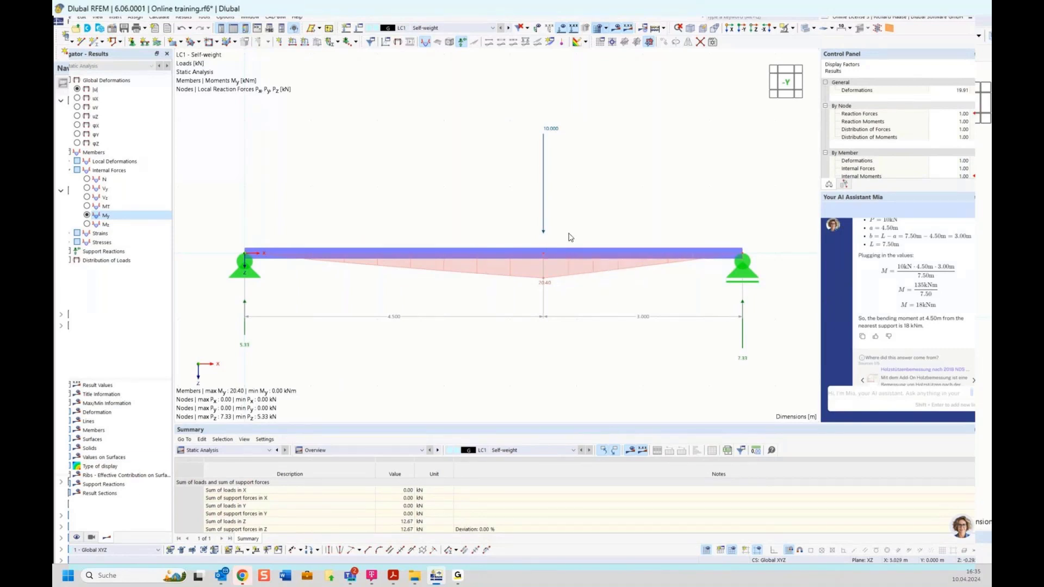
Examine the self-weight settings of load case LC1 without changing them.
click(64, 541)
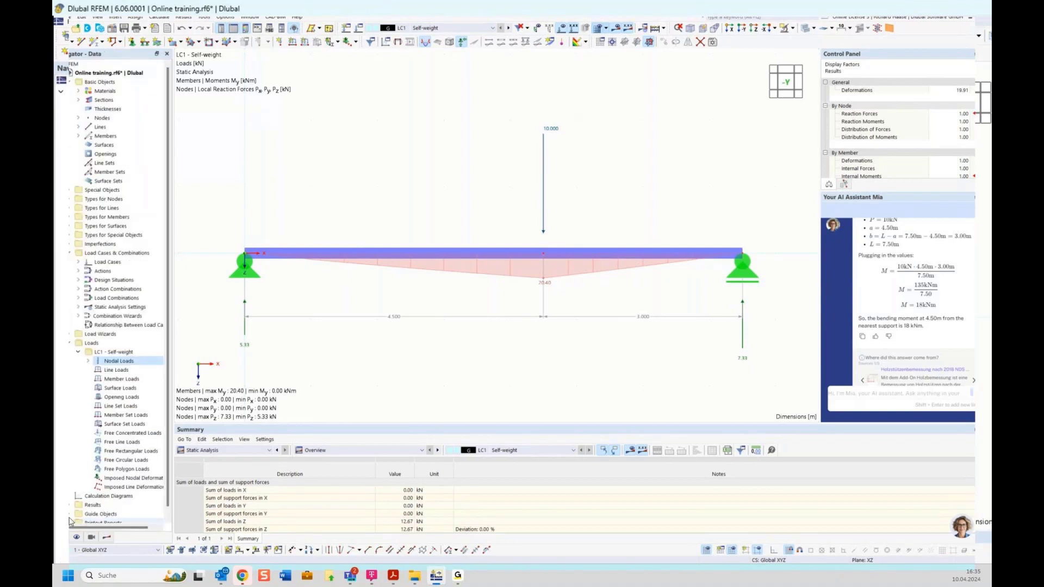
right_click(110, 354)
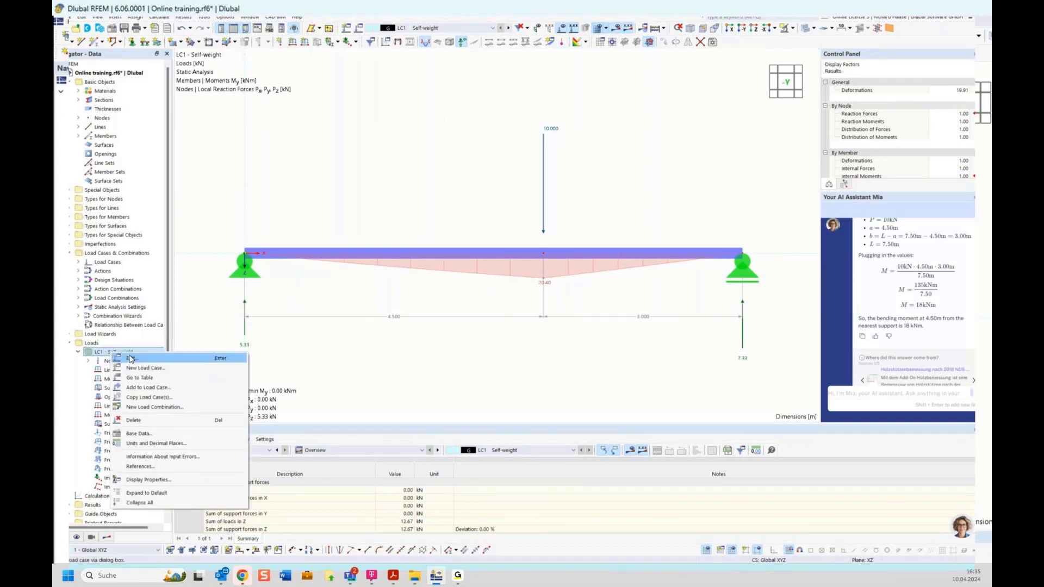
click(131, 359)
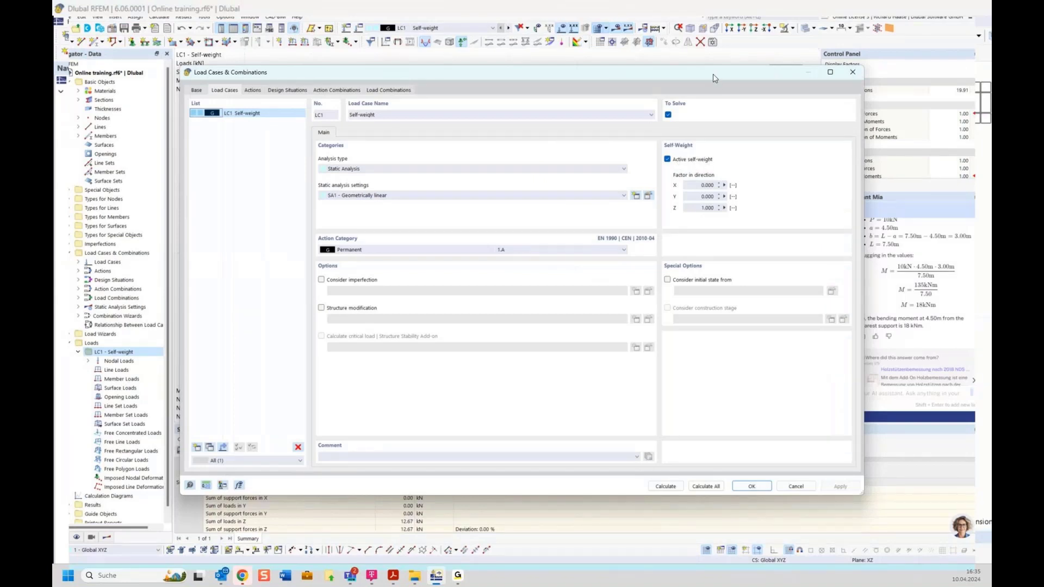
drag(714, 76, 704, 314)
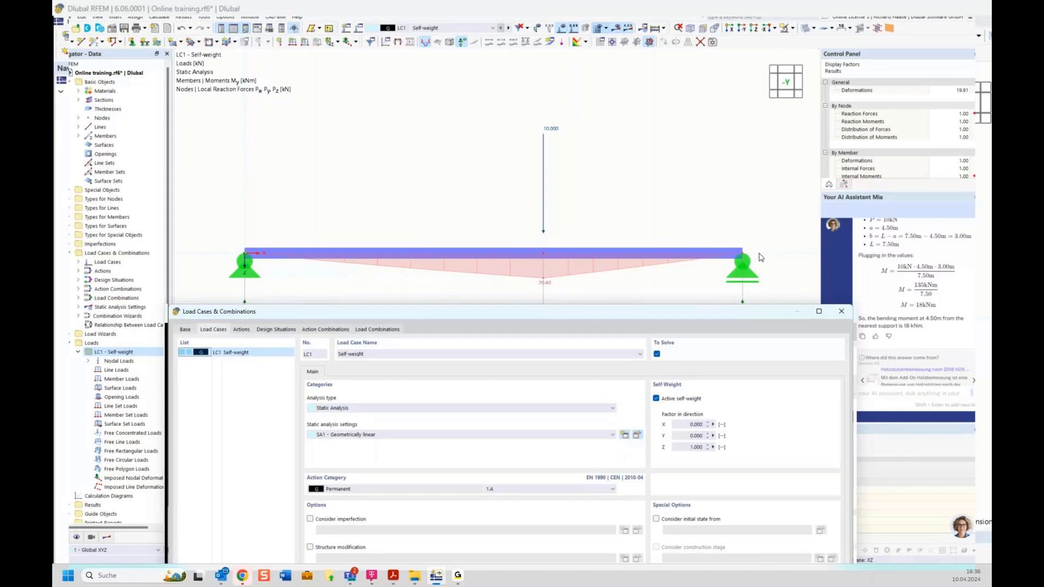
drag(767, 318, 761, 238)
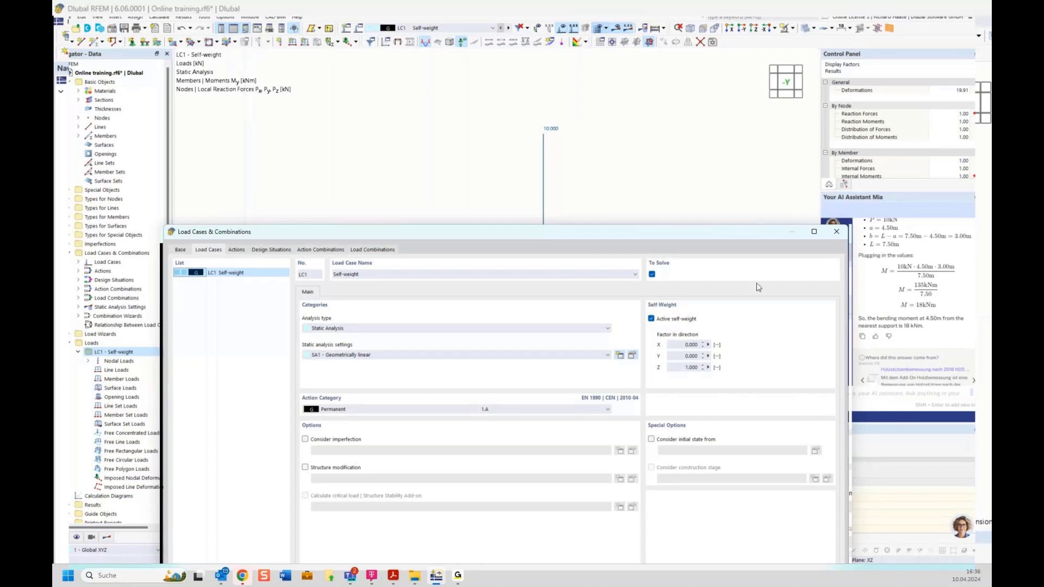
click(836, 239)
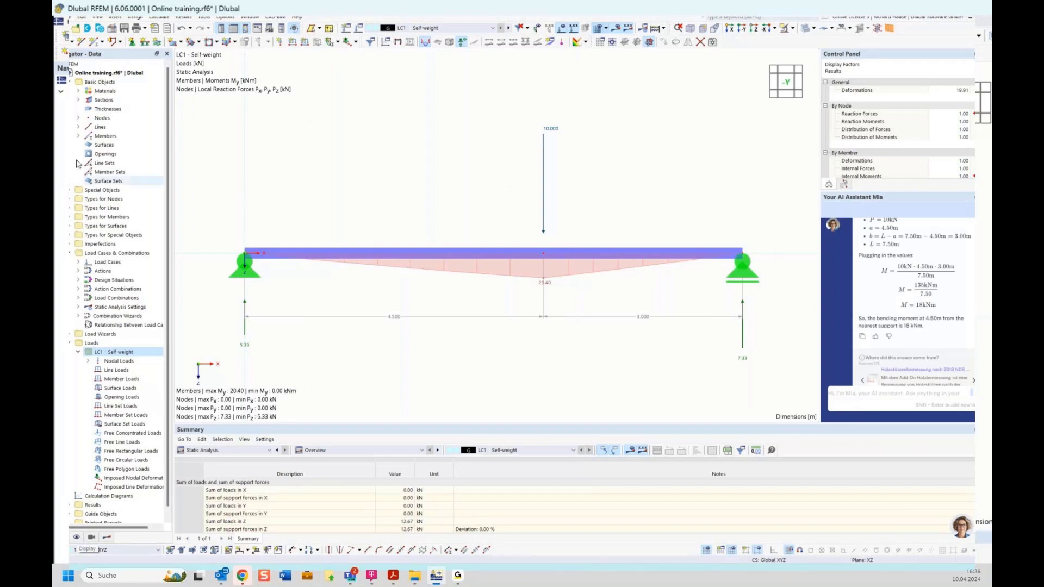
Show the self-weight load graphically on the beam for inspection and hide it again.
click(76, 537)
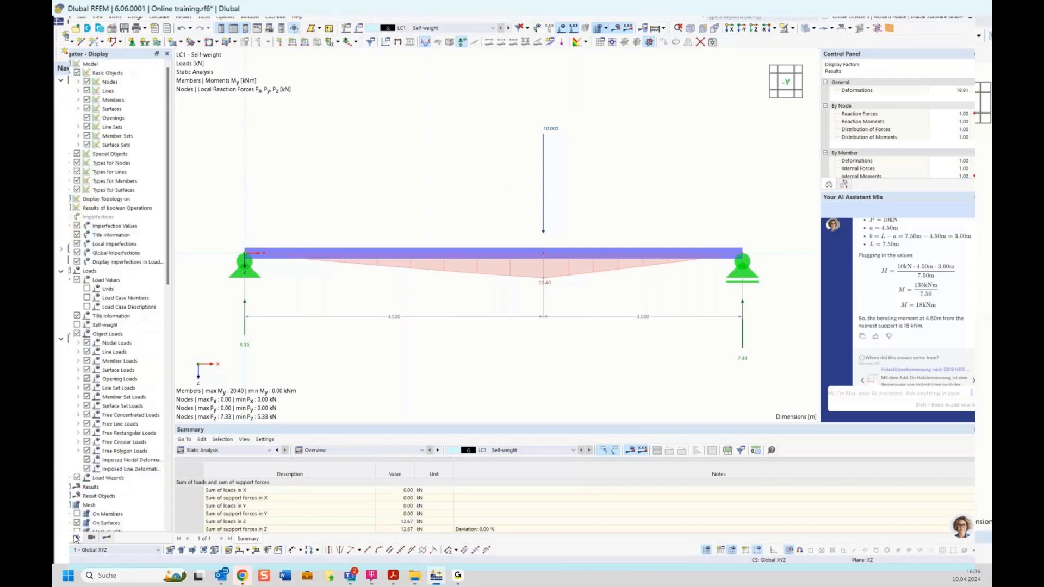
click(98, 272)
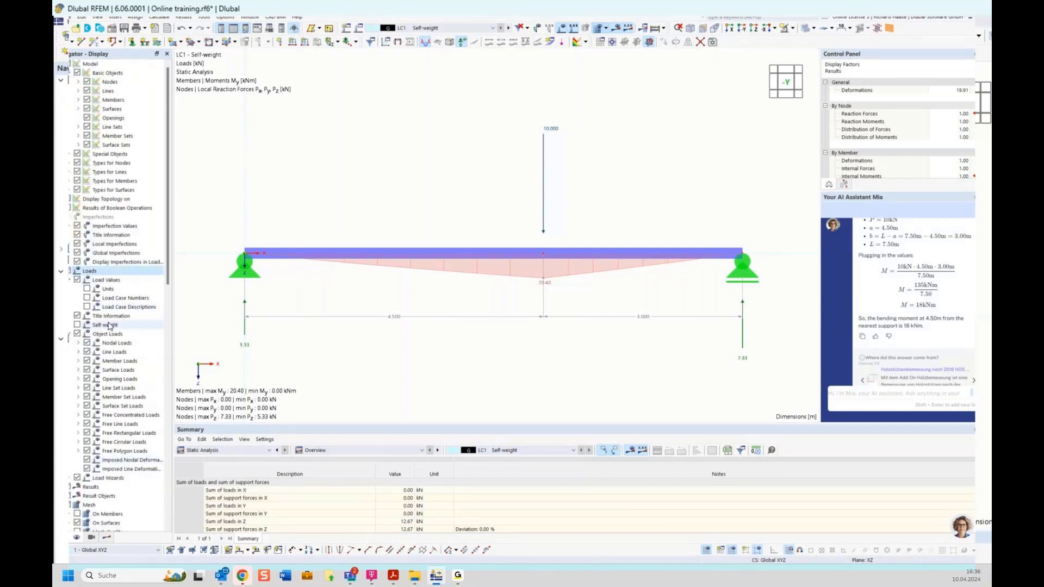
click(77, 325)
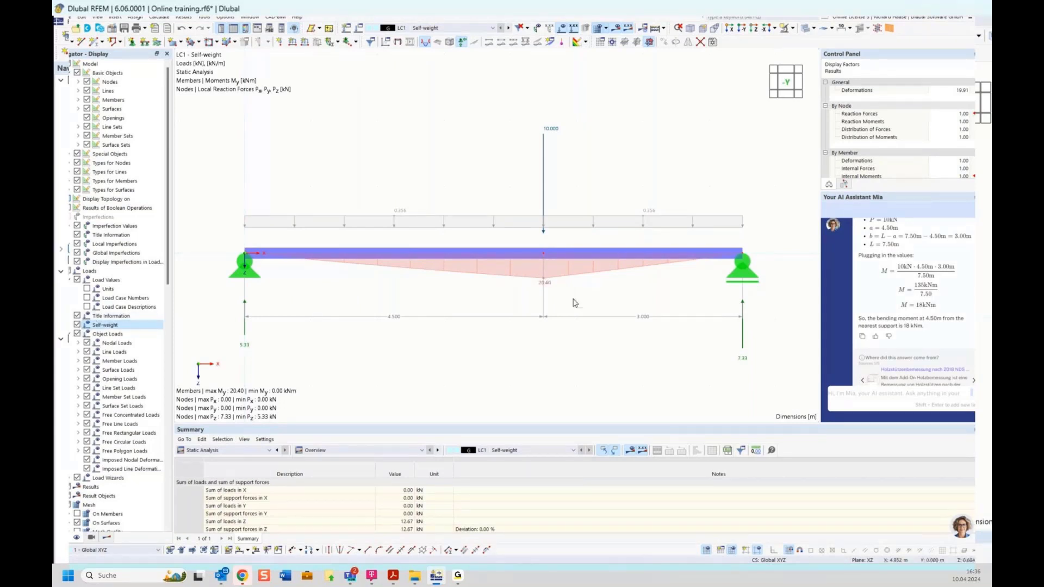
click(77, 325)
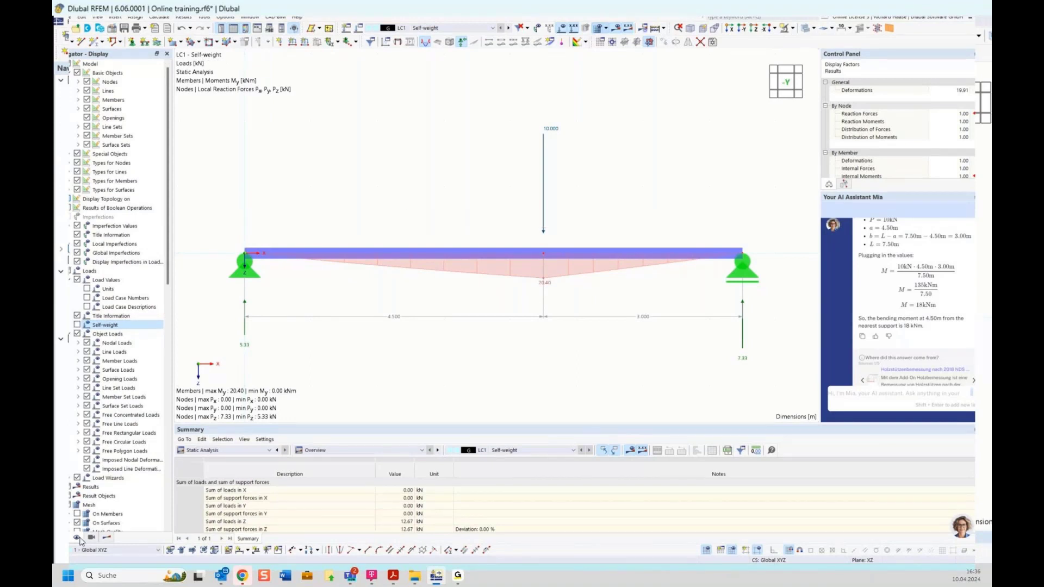
Deactivate the self-weight in load case LC1 and recalculate the load case.
click(63, 537)
right_click(131, 352)
click(144, 353)
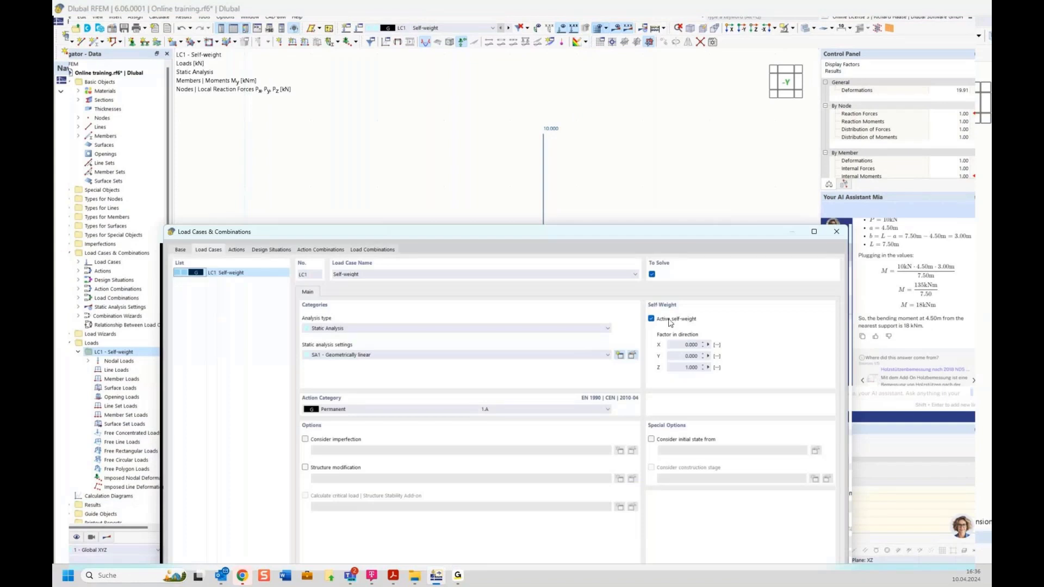
click(669, 319)
drag(663, 236, 591, 73)
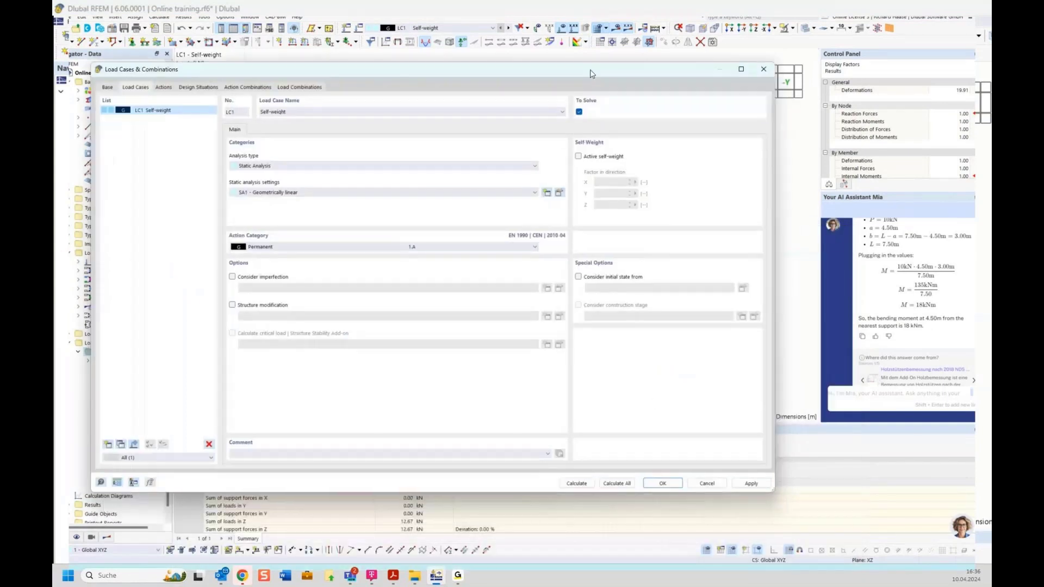
click(577, 484)
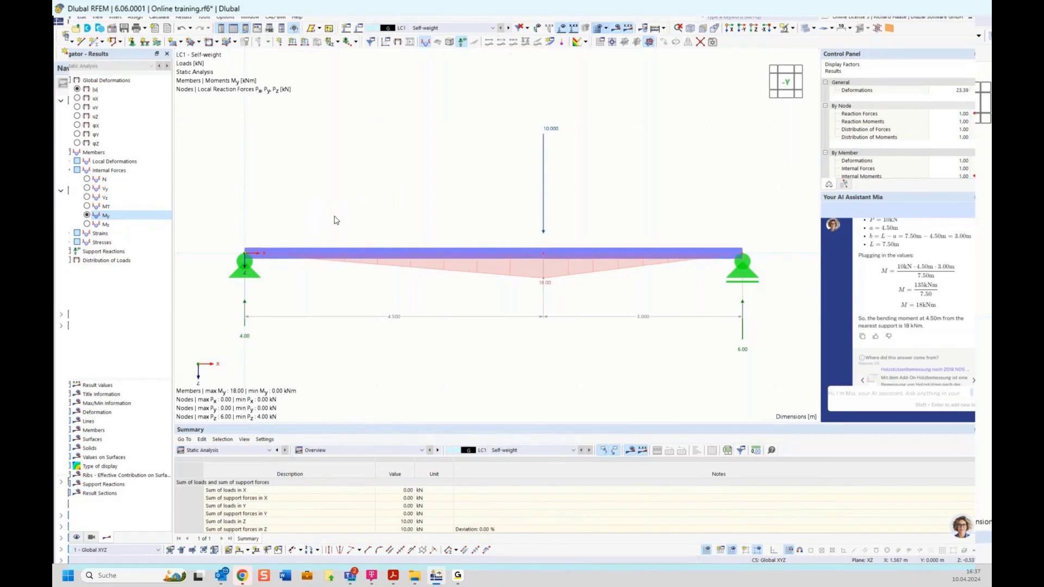
Display the beam's shear forces Vz, followed by its global deformations |u|, for load case LC1.
click(87, 197)
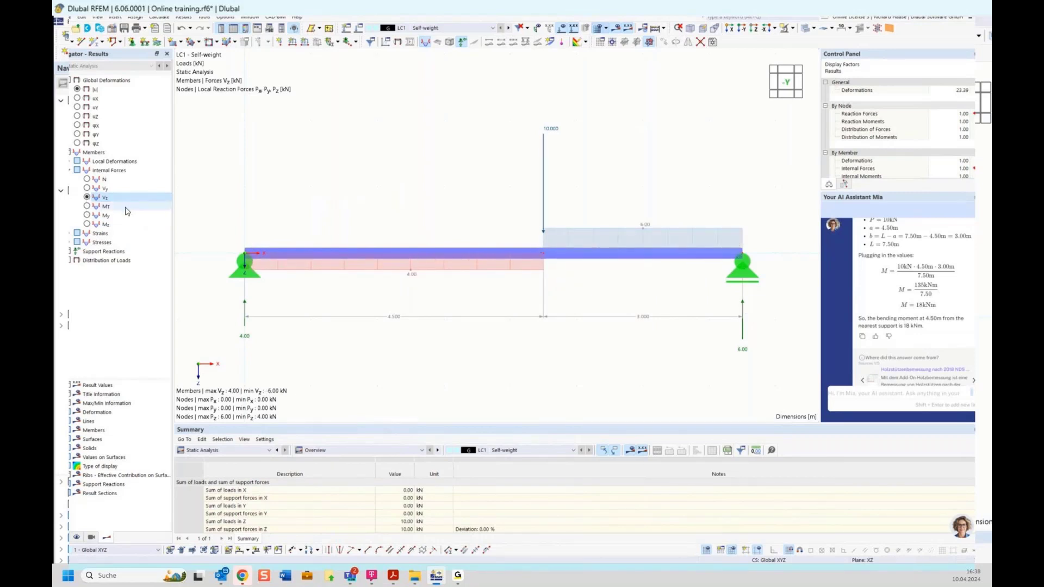
click(76, 89)
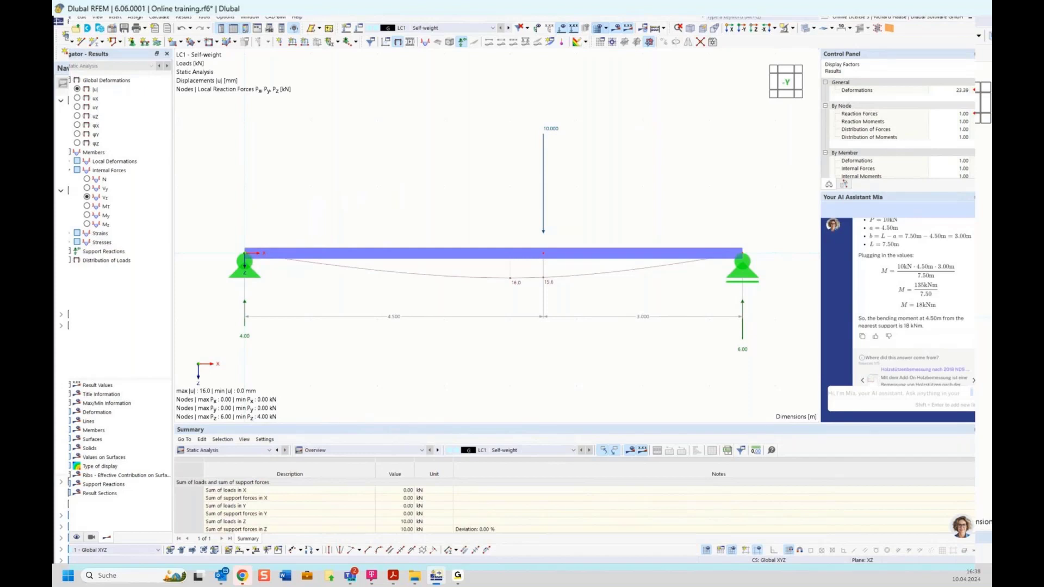
Switch to the presentation slides PDF and view the task for the two-span beam with altering load position.
mouse_move(393, 581)
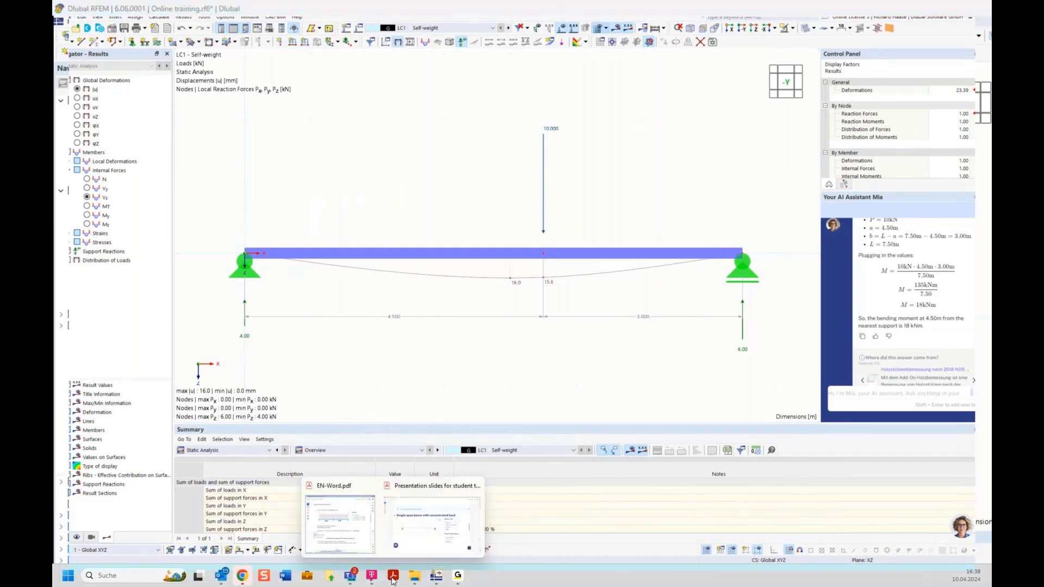
click(432, 516)
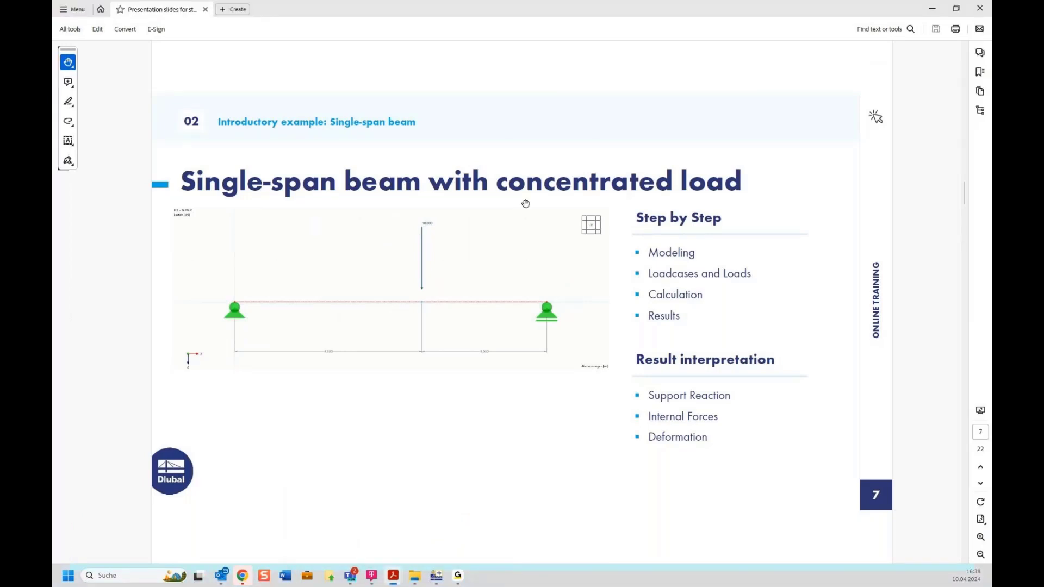
scroll(525, 203, down, 1)
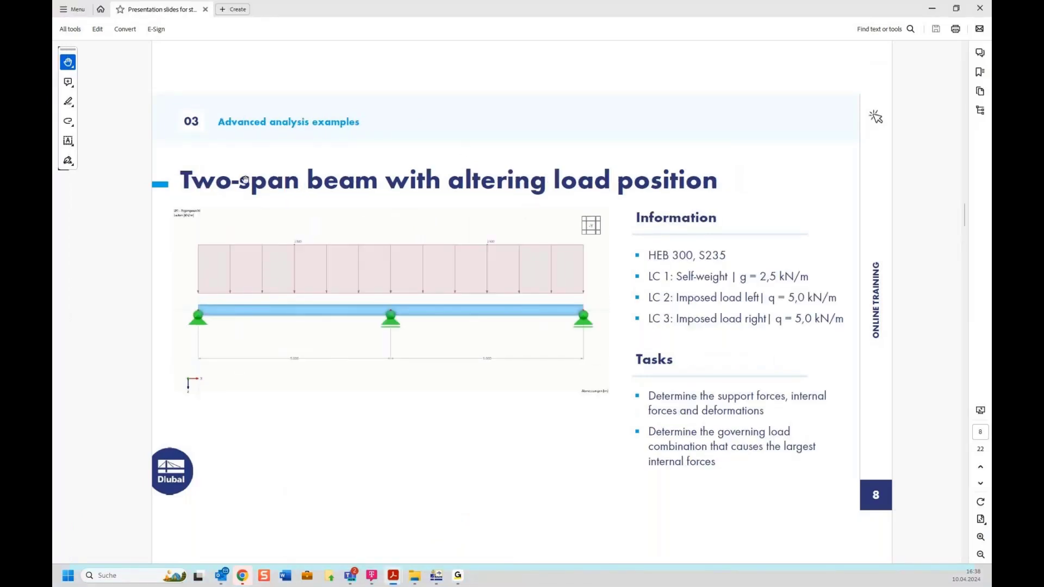
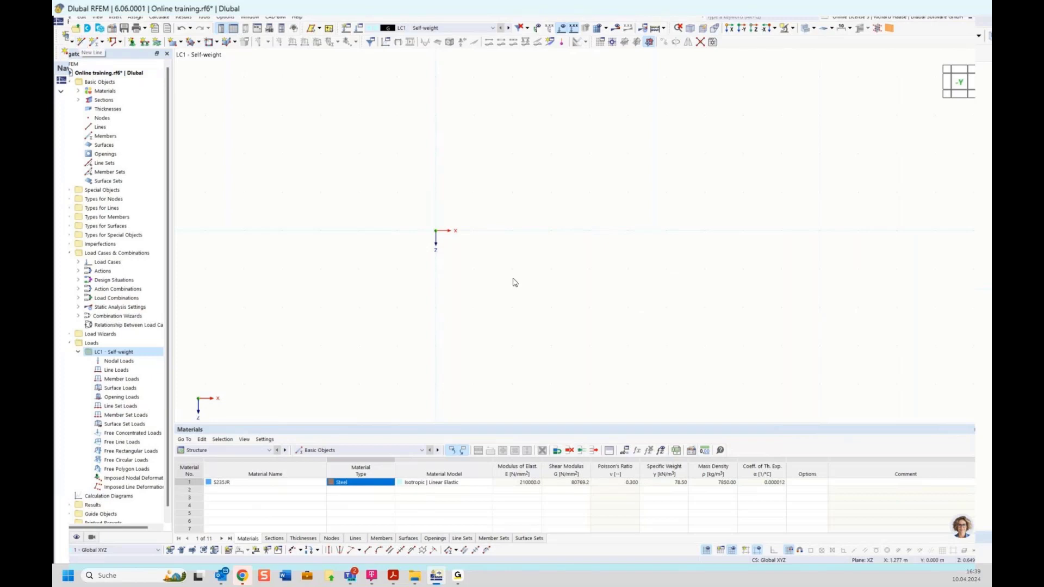
Start a new beam member and create an HEB 300 section (DIN 1025-2:1995-11; Euronorm 53-62) in S235JR for it.
middle_drag(580, 212, 496, 223)
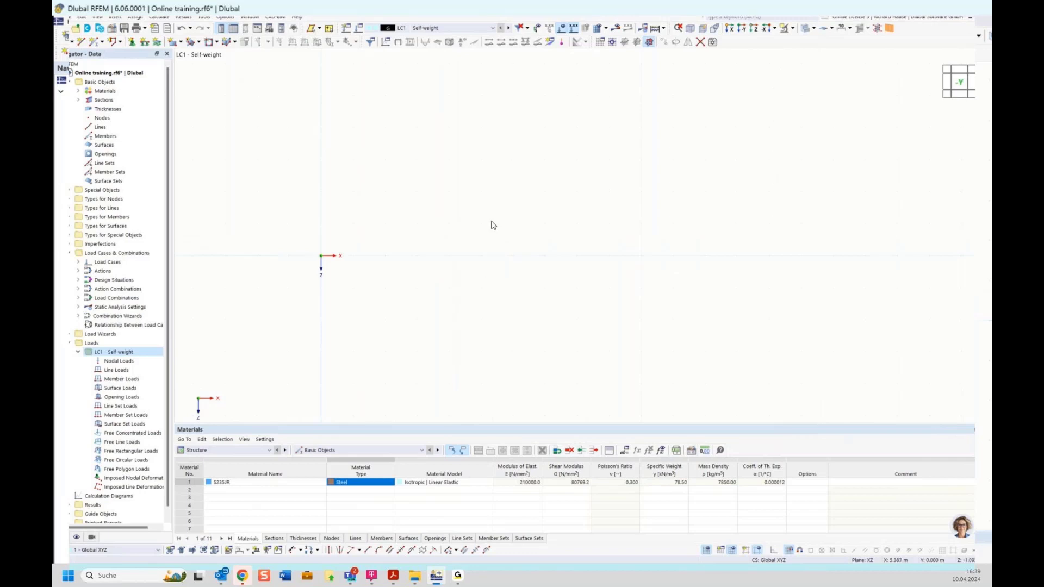
click(93, 42)
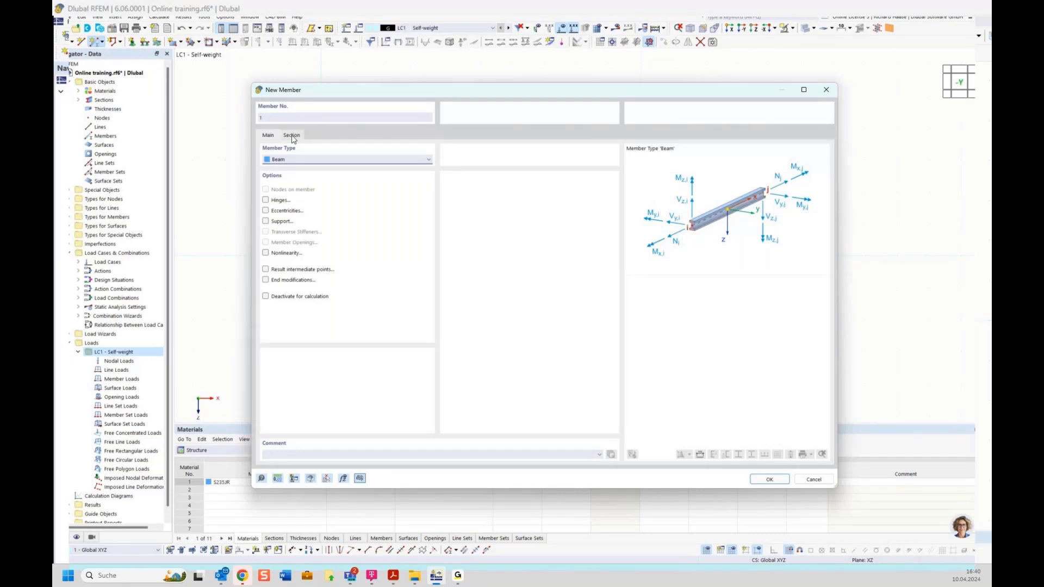
click(292, 136)
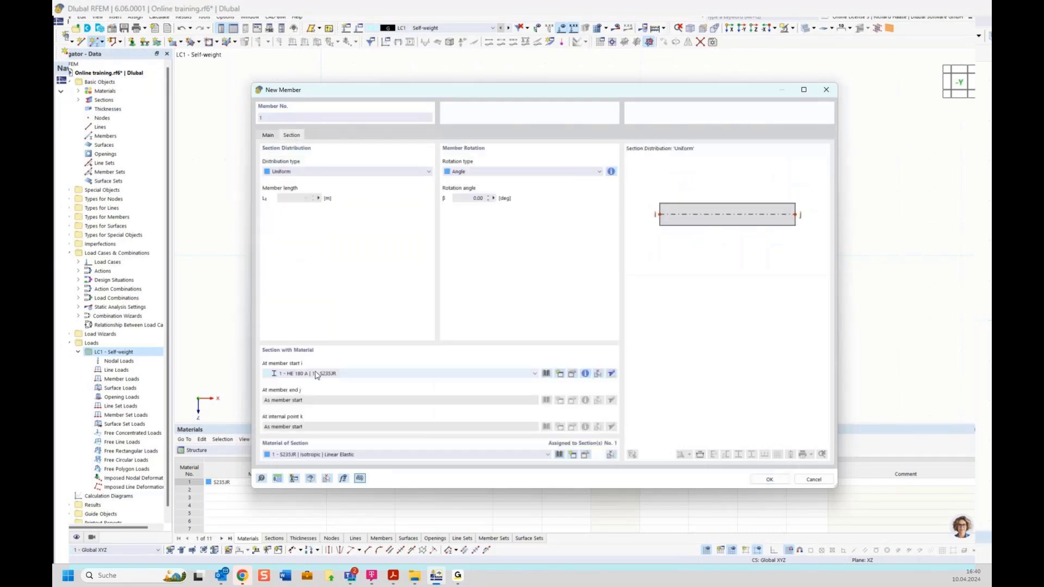
click(560, 374)
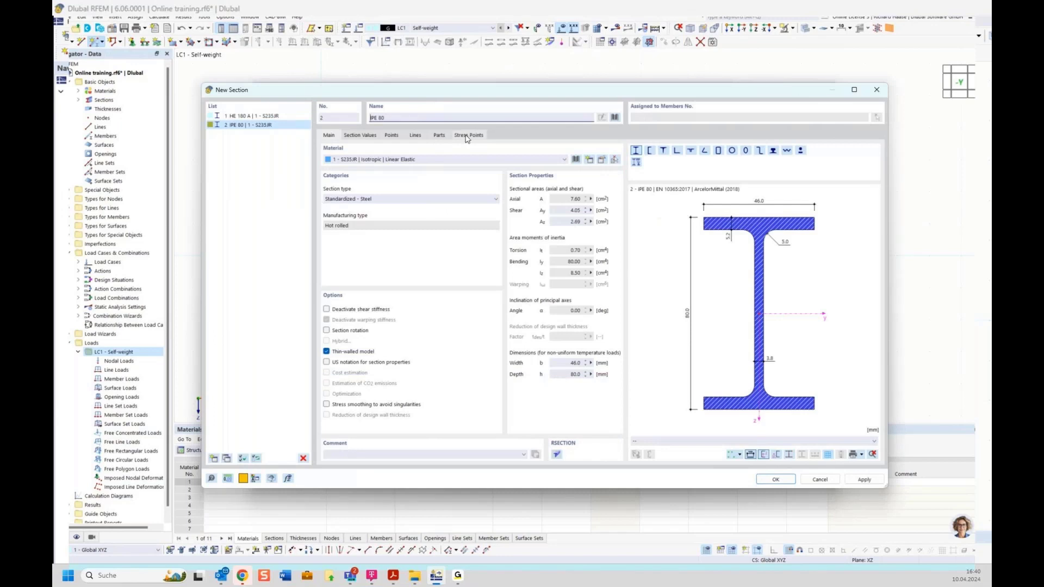
click(616, 117)
click(396, 117)
text(H)
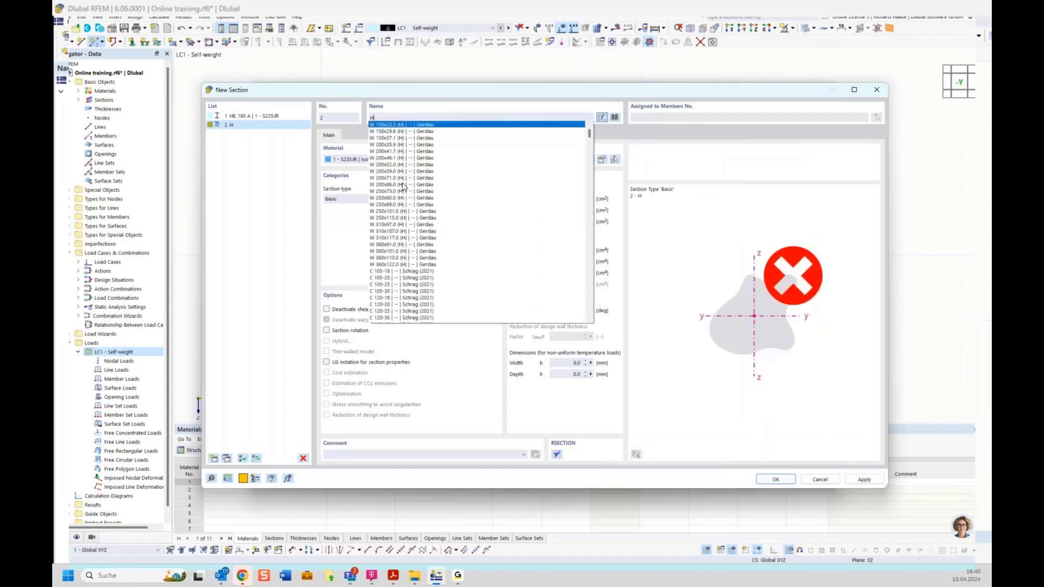
text(EB)
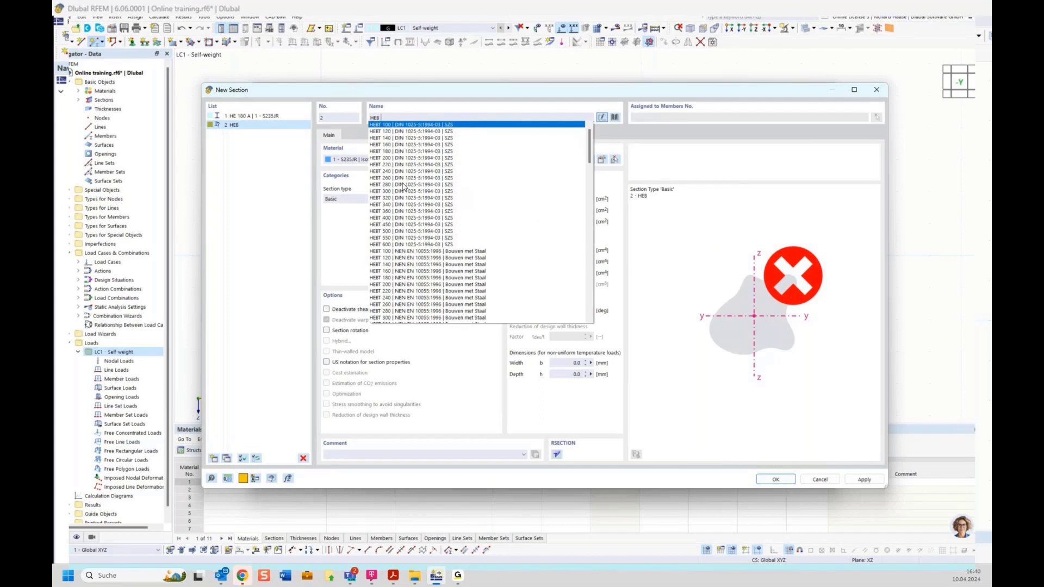
text( 300)
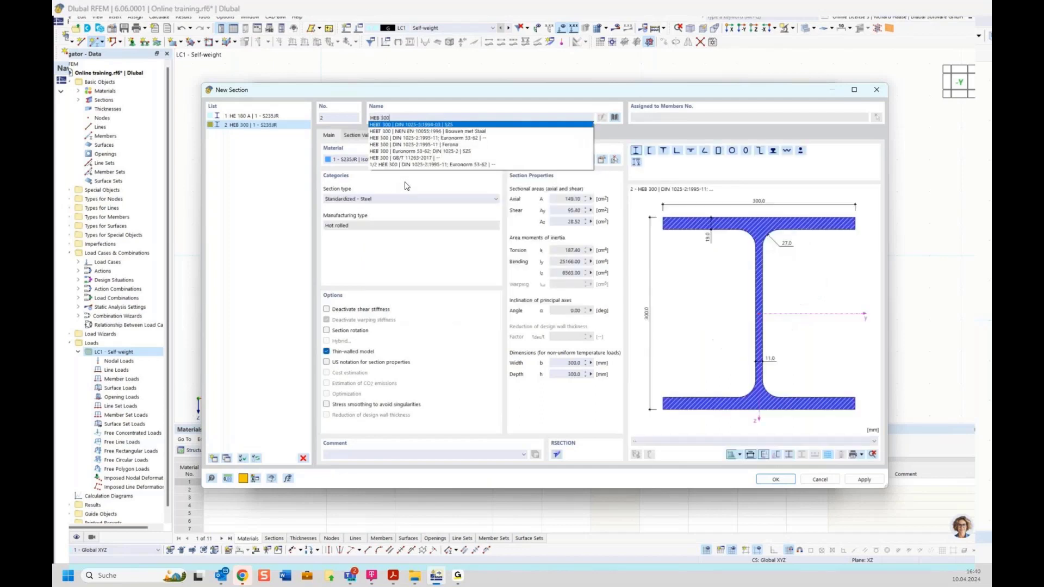
click(457, 138)
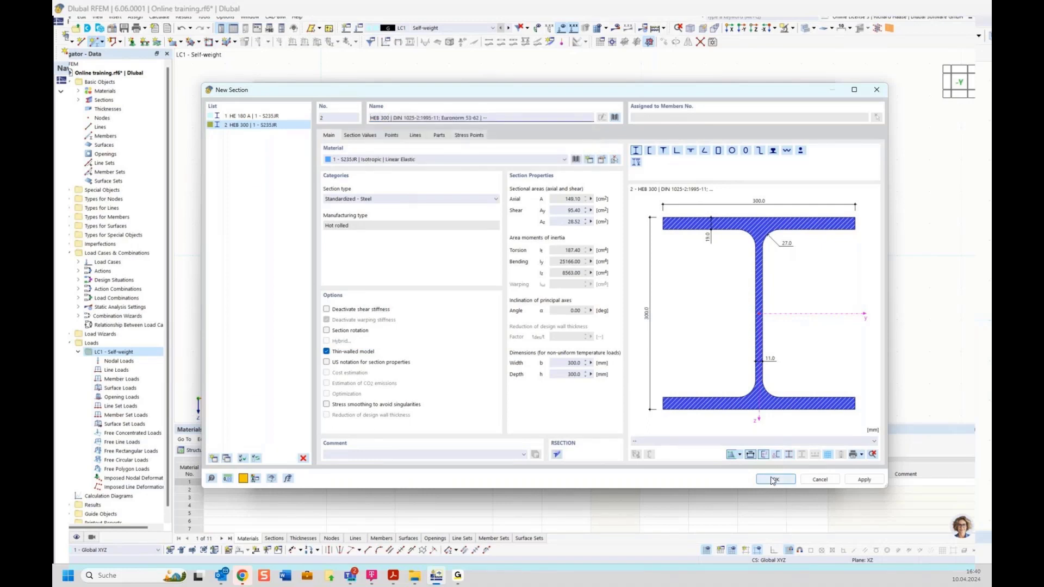
click(773, 479)
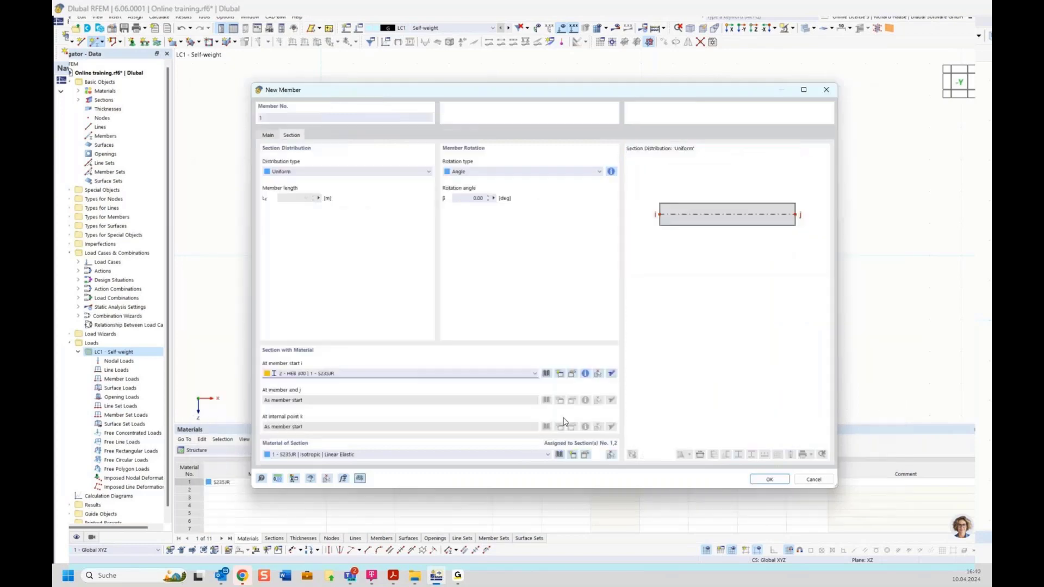
Draw a single 10 m horizontal member with the HEB 300 section from the origin along the X-axis.
click(767, 480)
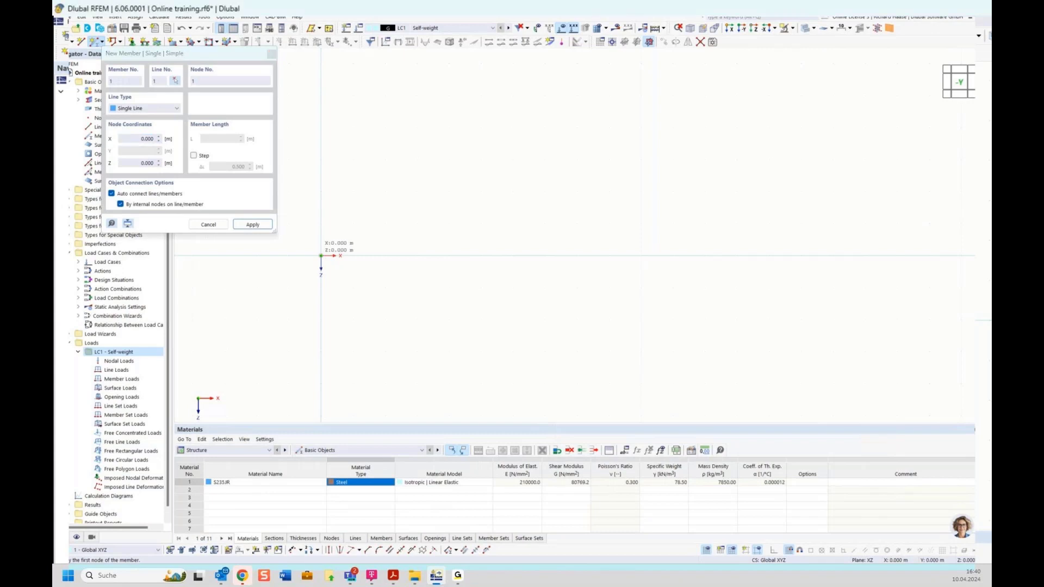
click(321, 256)
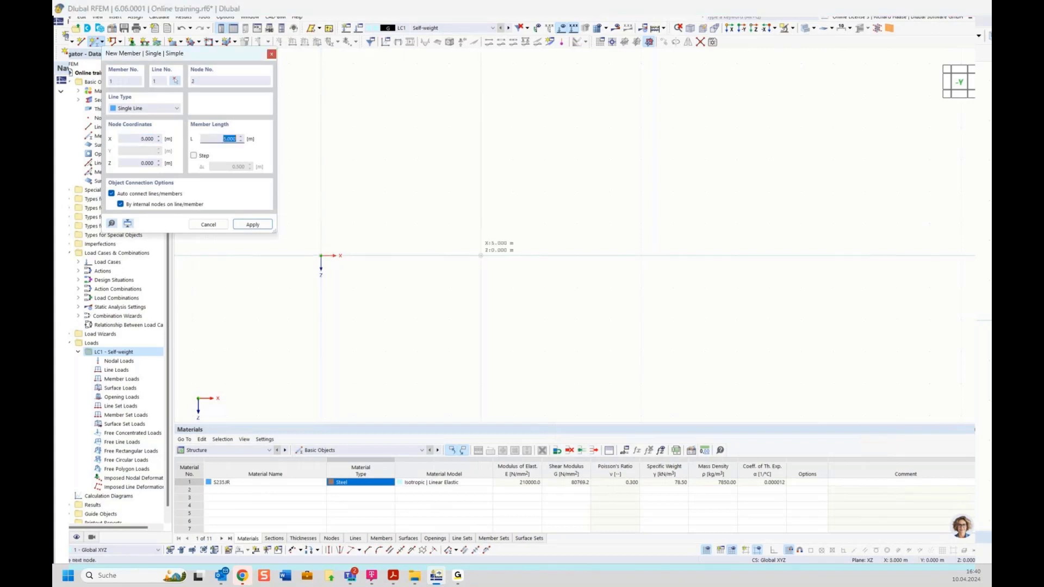
click(641, 255)
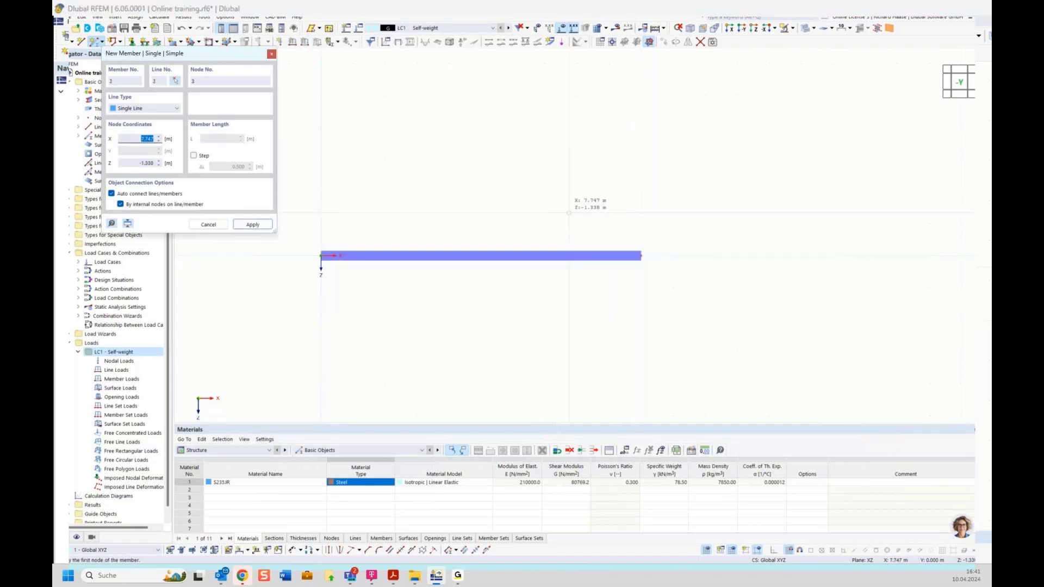
key(Escape)
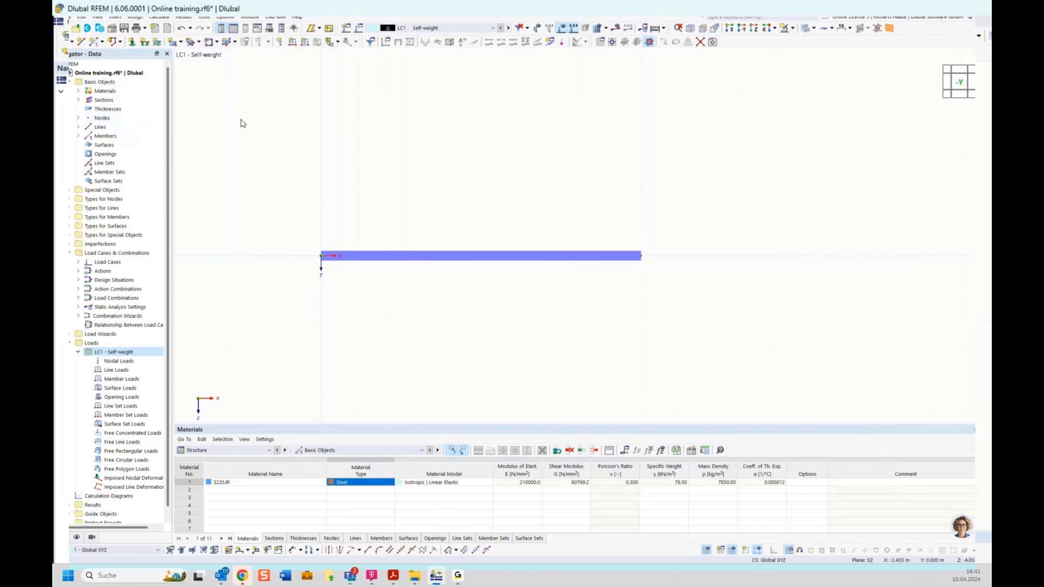
Divide the beam by distance, placing a new node 5.000 m from the member start.
click(60, 42)
right_click(485, 257)
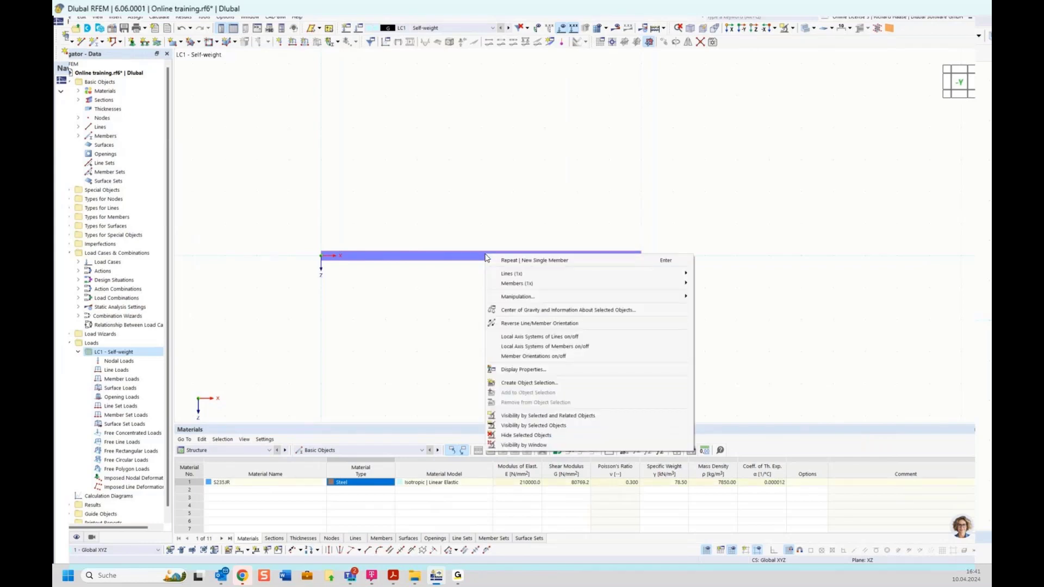
mouse_move(506, 284)
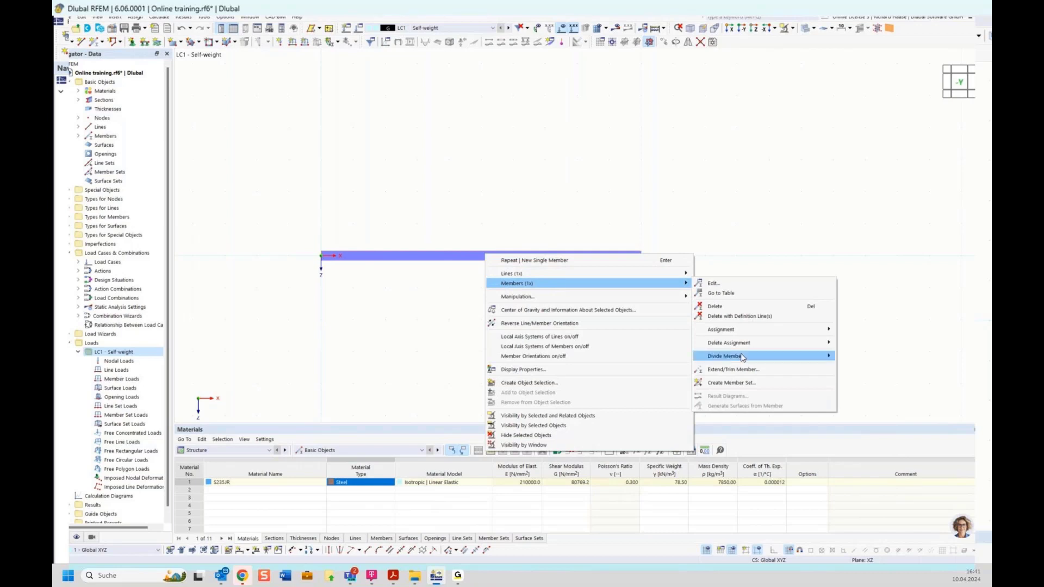
mouse_move(743, 357)
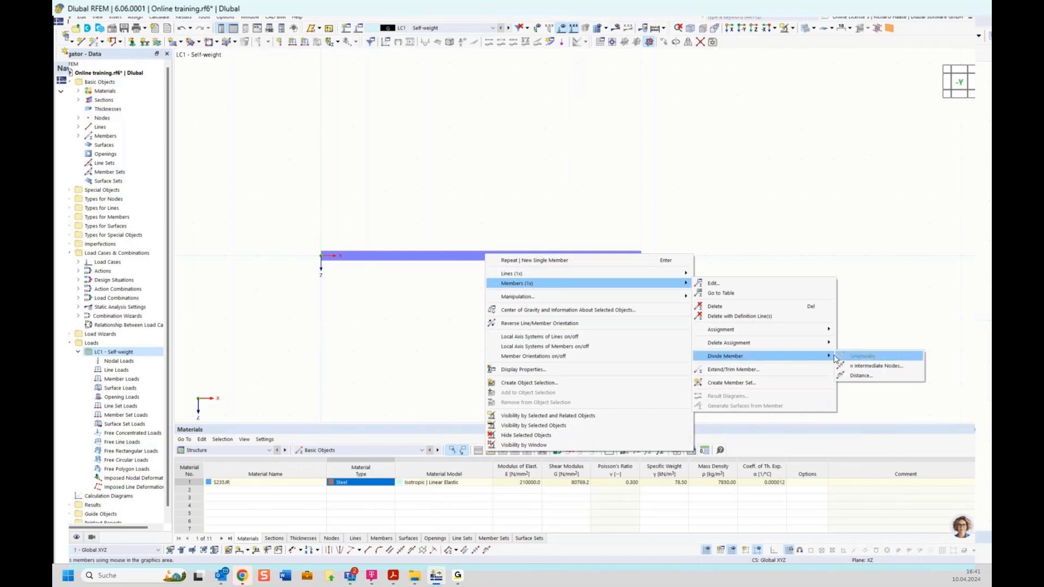
click(861, 376)
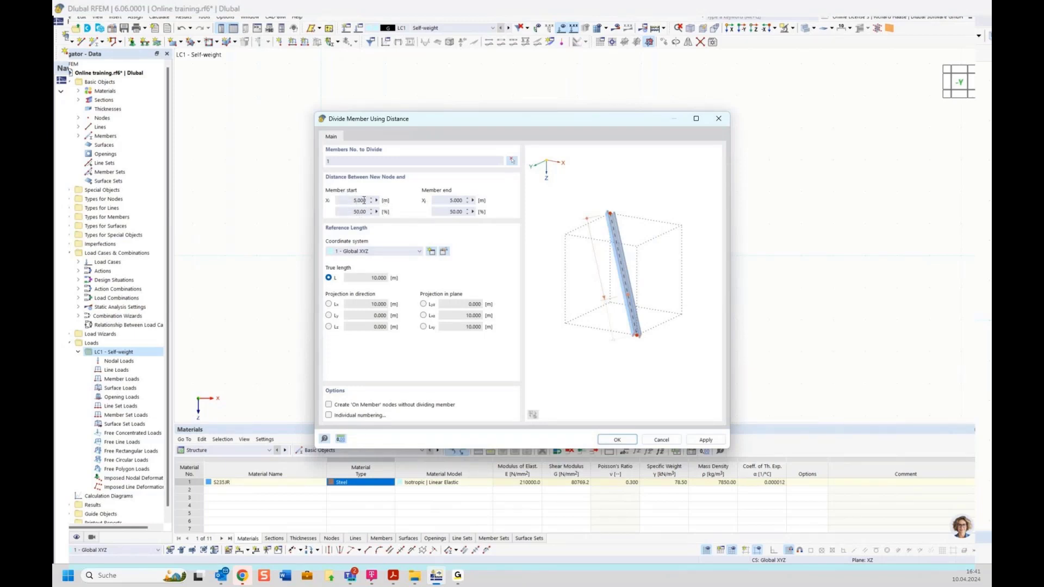
click(617, 440)
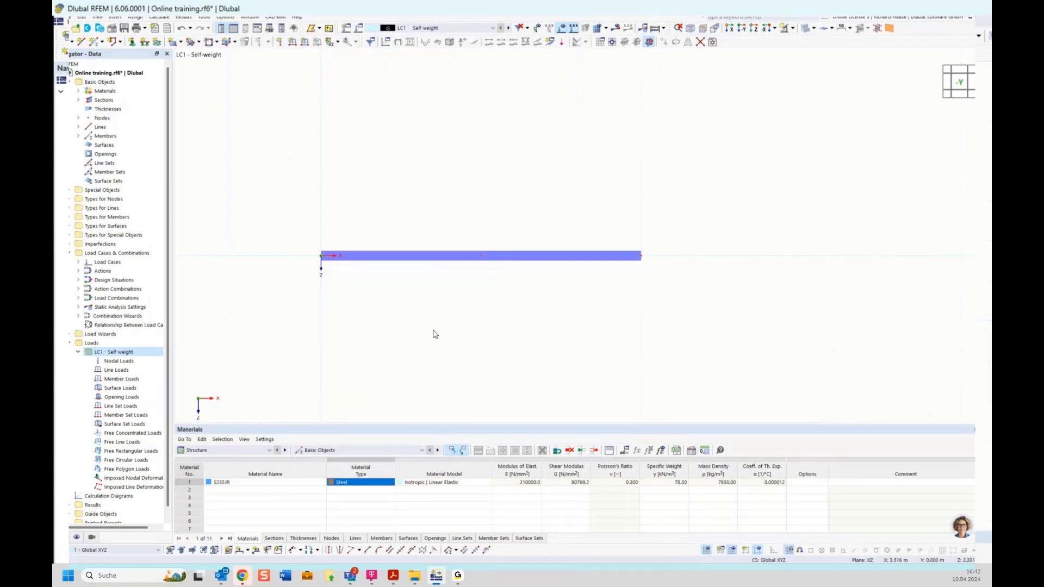
Assign a hinged nodal support to node 1 at the beam's start.
click(133, 43)
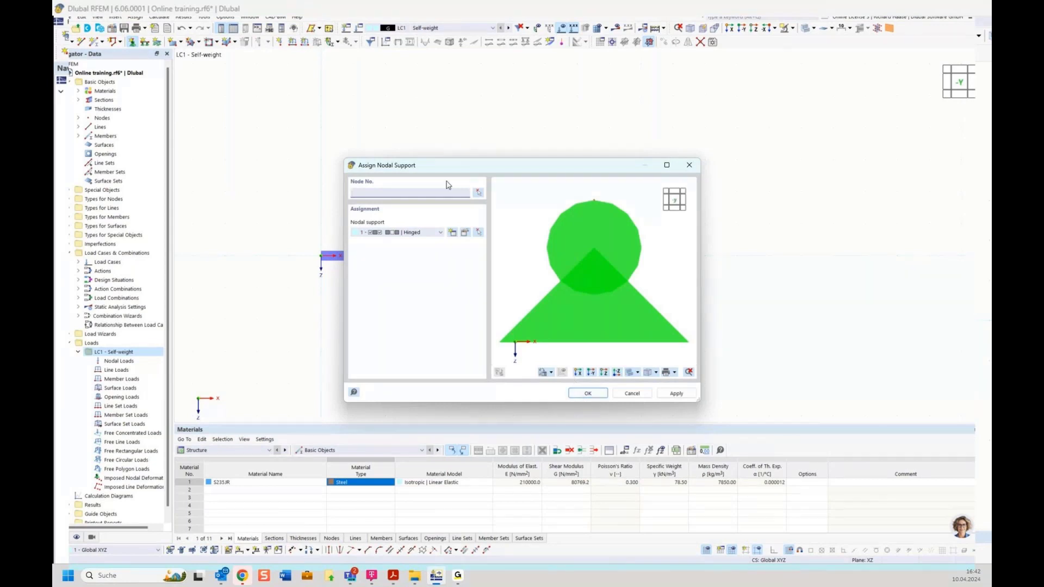
click(586, 393)
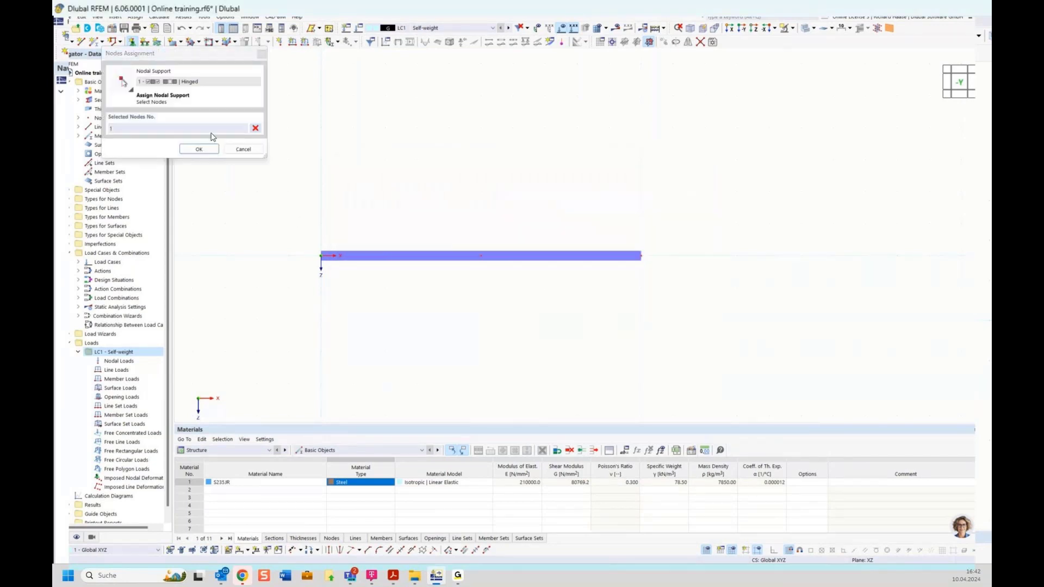
click(200, 150)
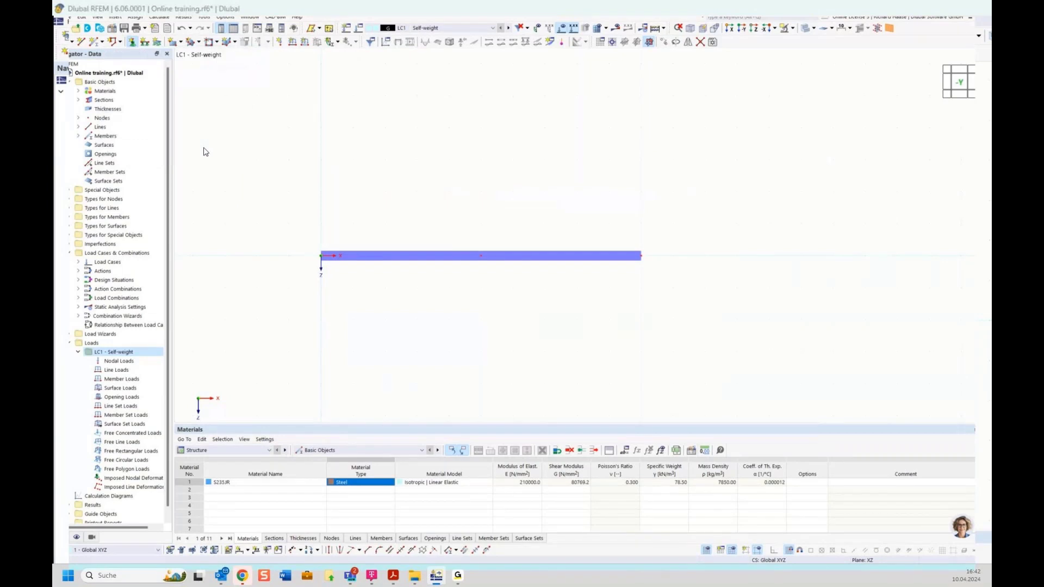
click(591, 391)
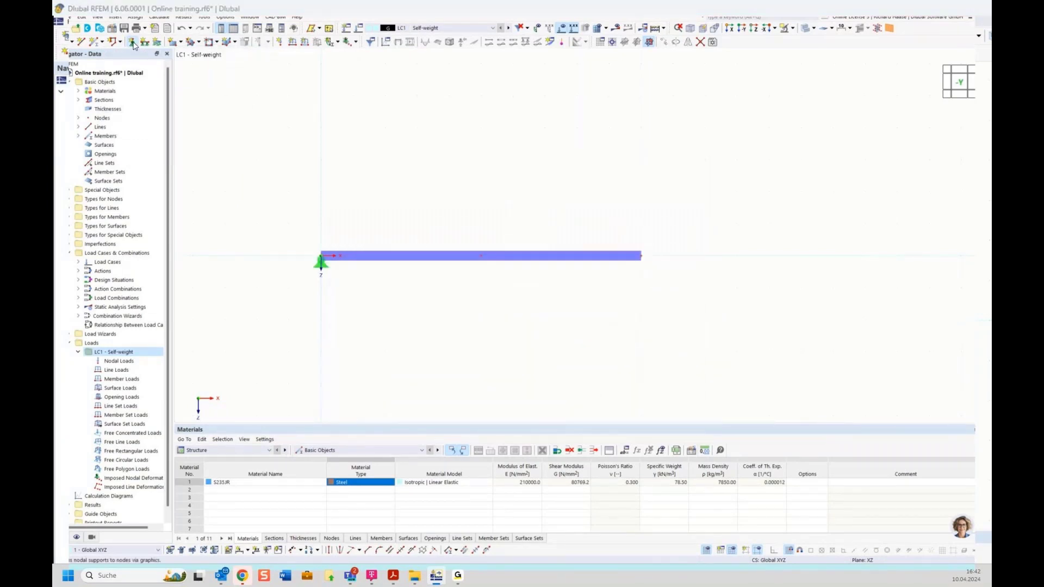
Assign roller nodal supports to nodes 2 and 3 at the beam's end and midpoint.
click(133, 44)
click(417, 233)
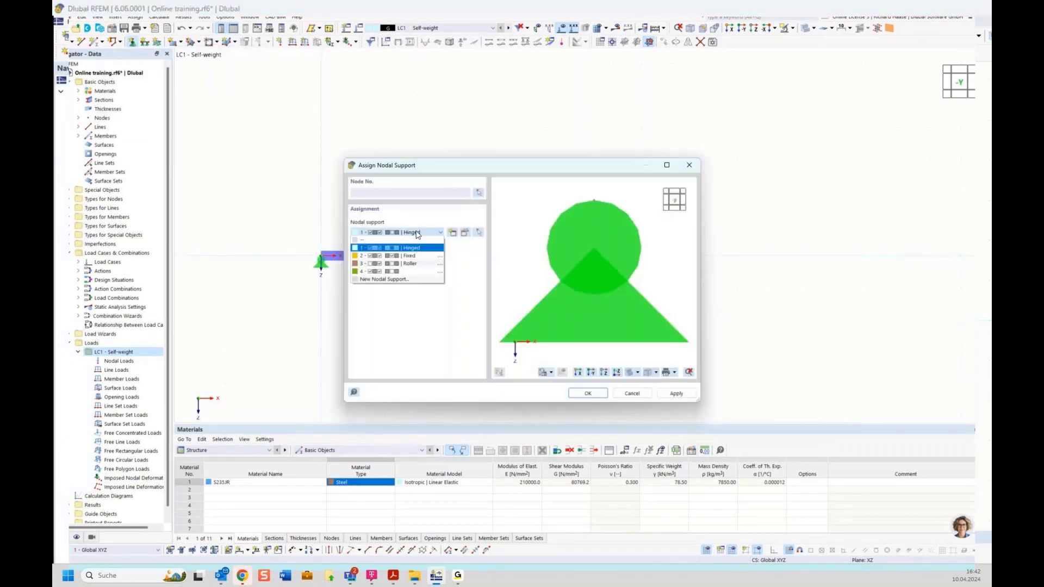
click(412, 264)
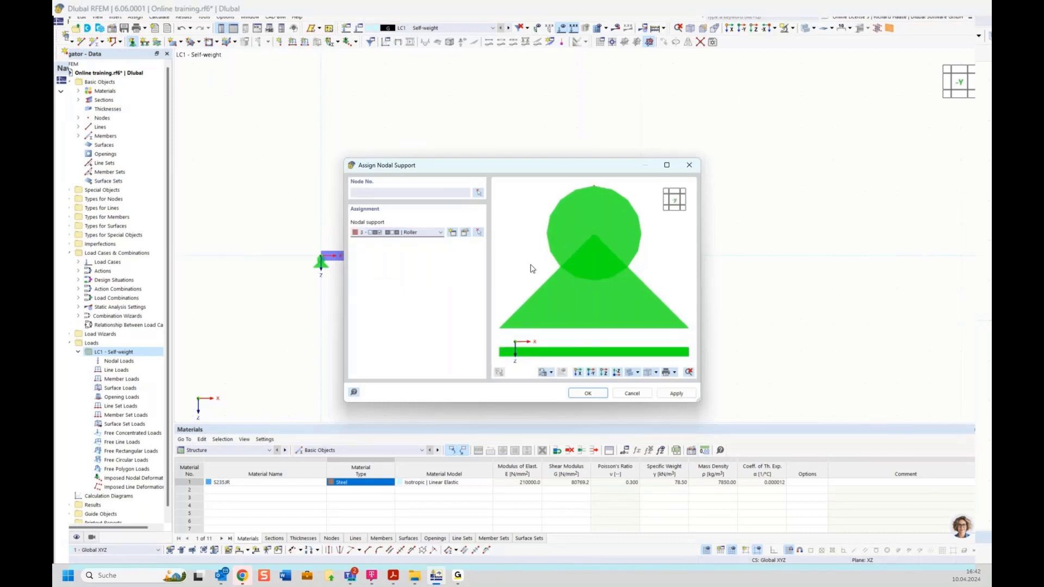
click(478, 194)
click(478, 194)
drag(464, 224, 663, 283)
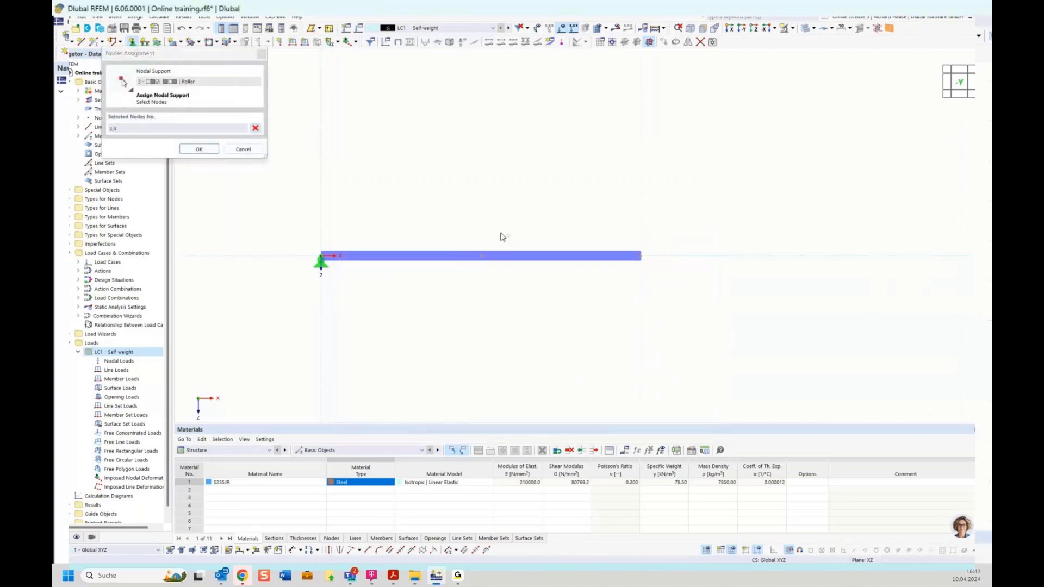
click(199, 149)
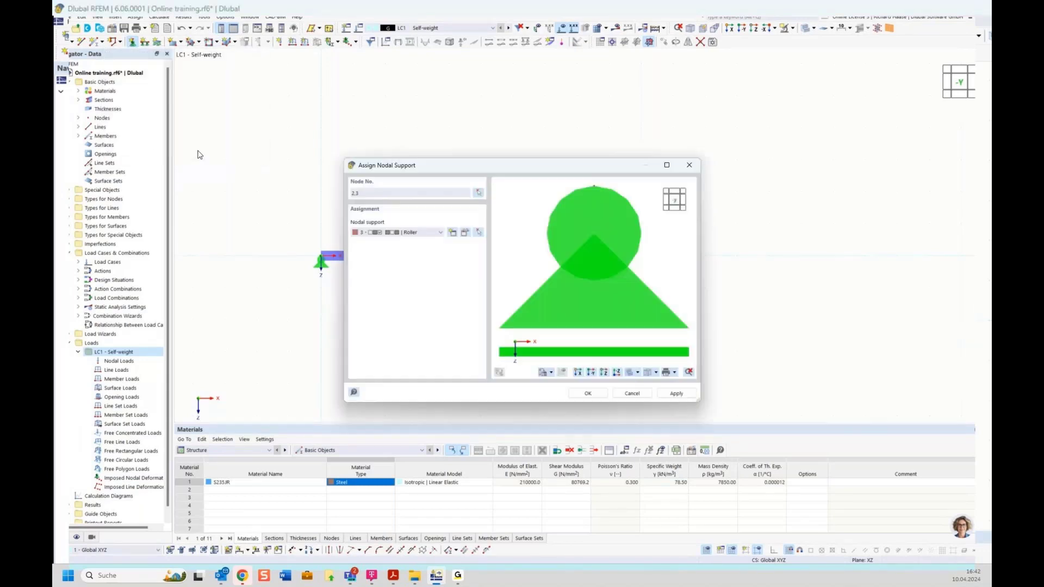
click(588, 393)
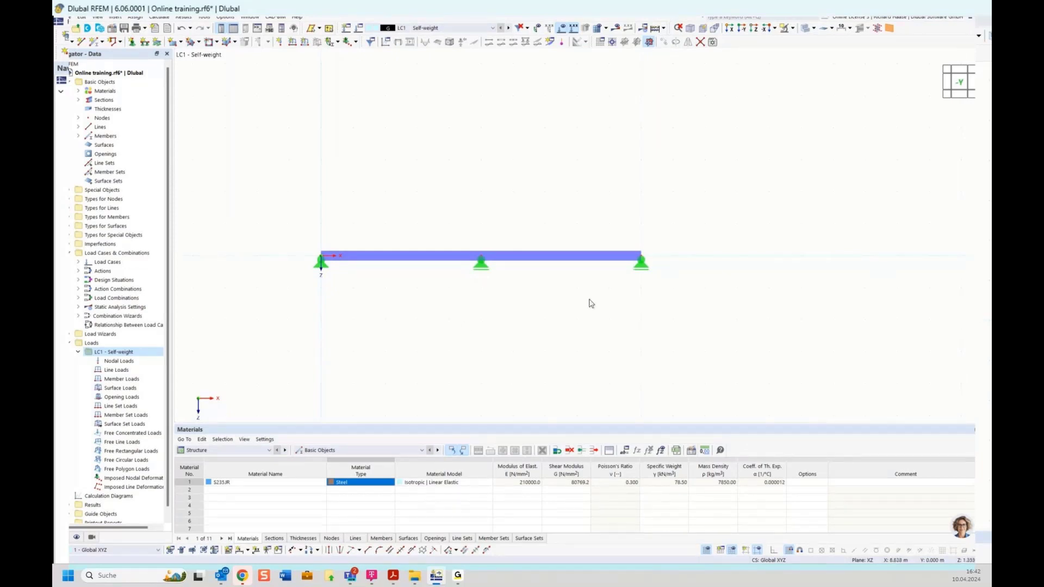
right_click(115, 353)
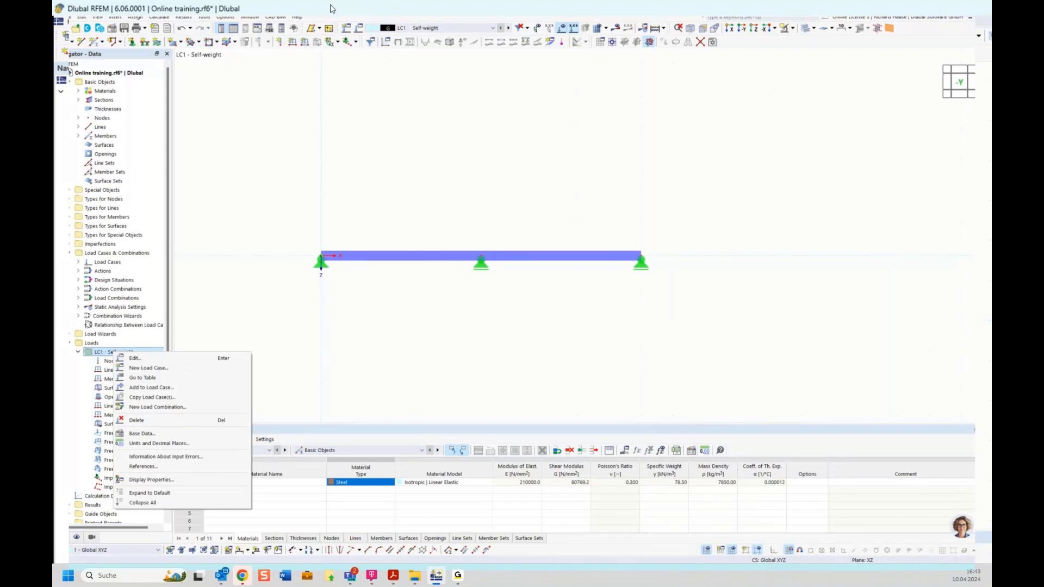
click(349, 71)
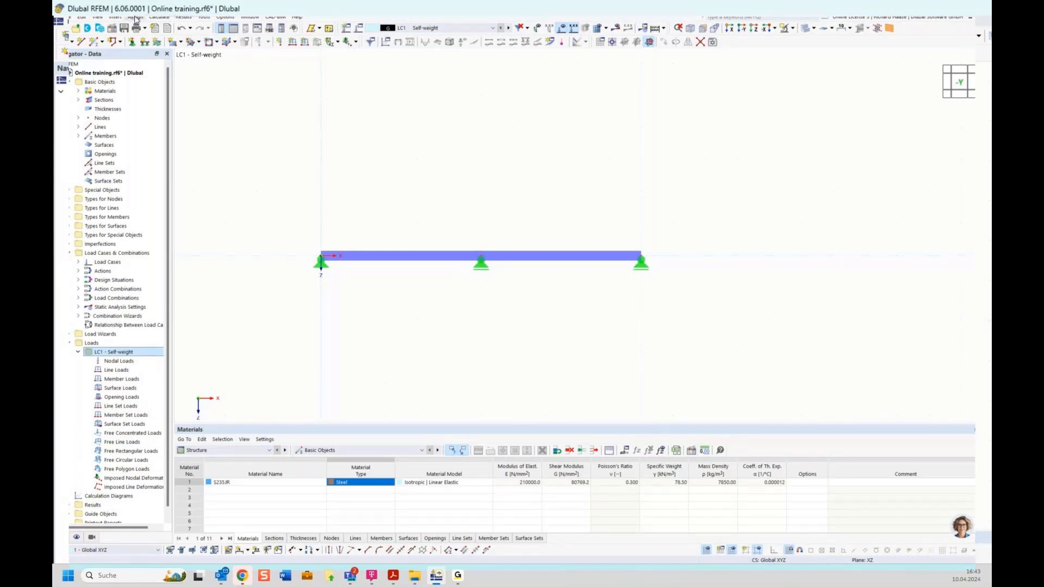
Add a second load case and activate the self-weight in load case LC1 Self-weight.
click(346, 29)
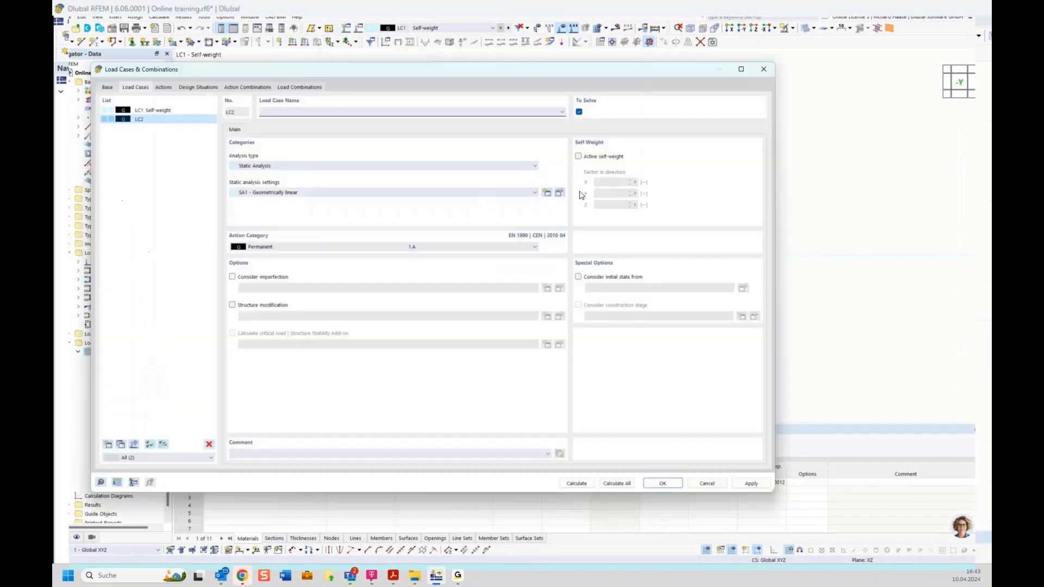
click(160, 112)
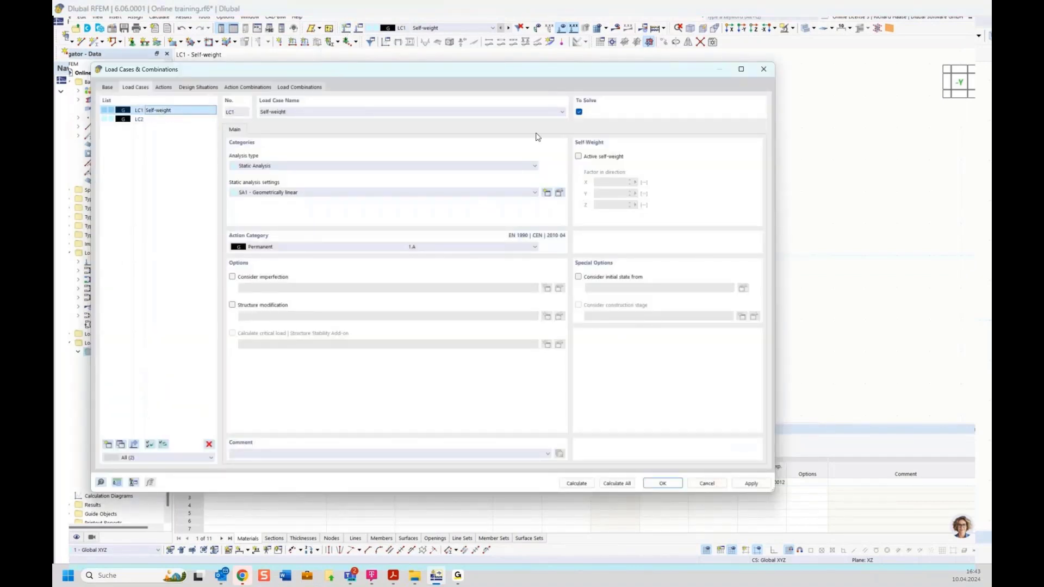
click(602, 158)
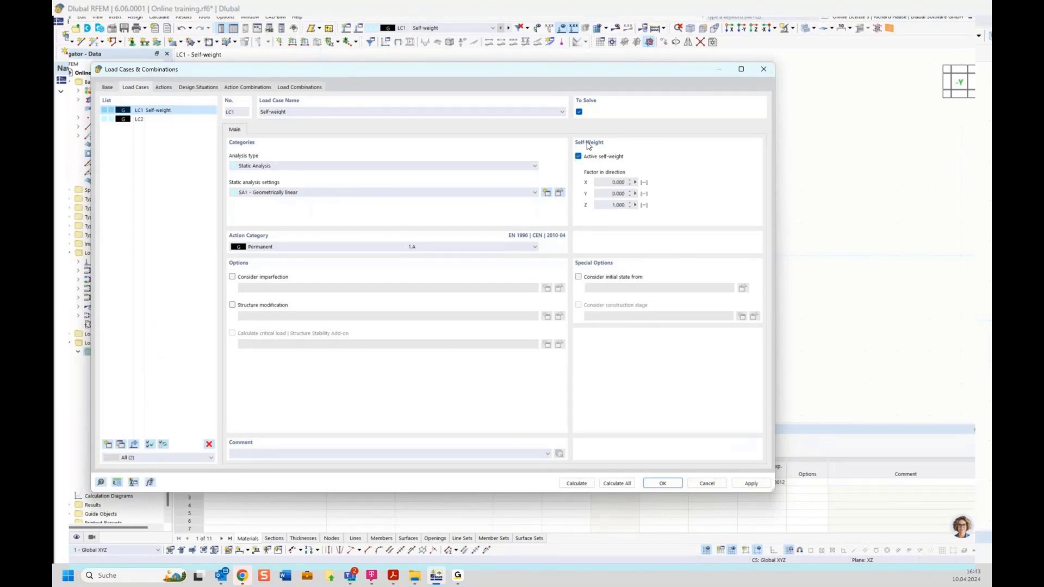
Set the action category of load case LC2 to Imposed loads - category A: domestic, residential areas.
click(146, 120)
click(146, 120)
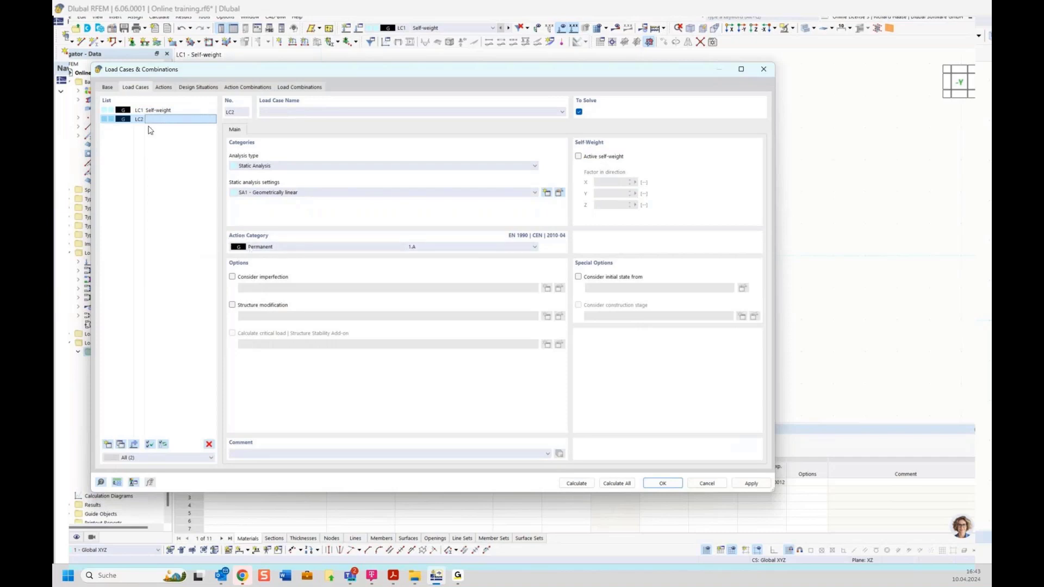
click(108, 88)
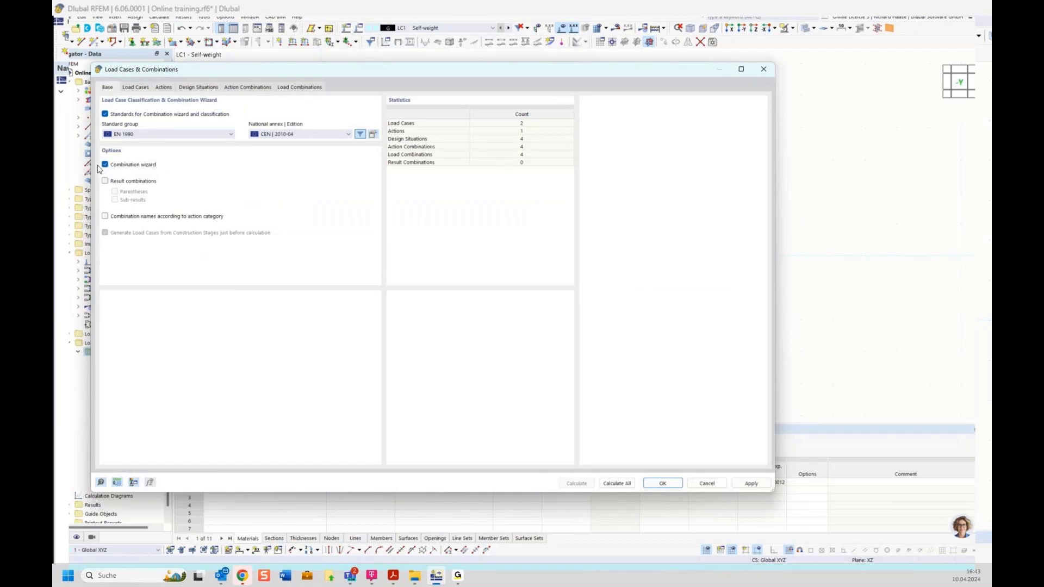
click(135, 87)
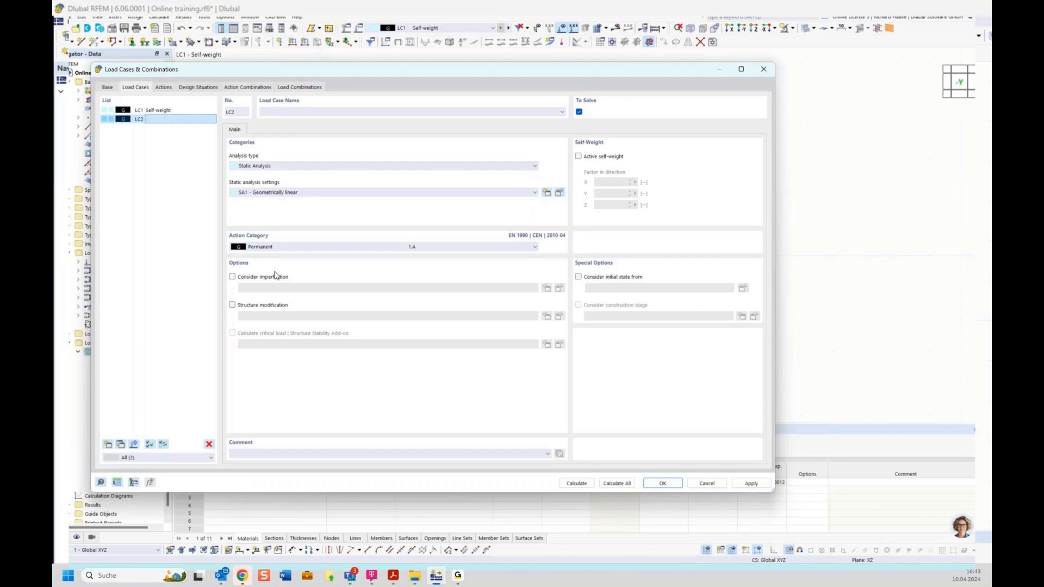
click(285, 248)
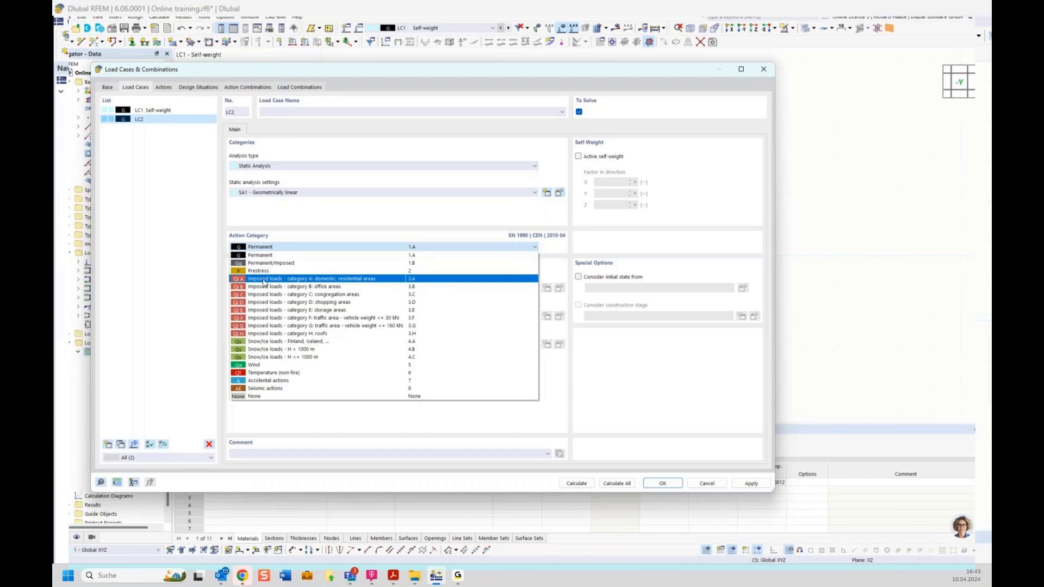
click(321, 280)
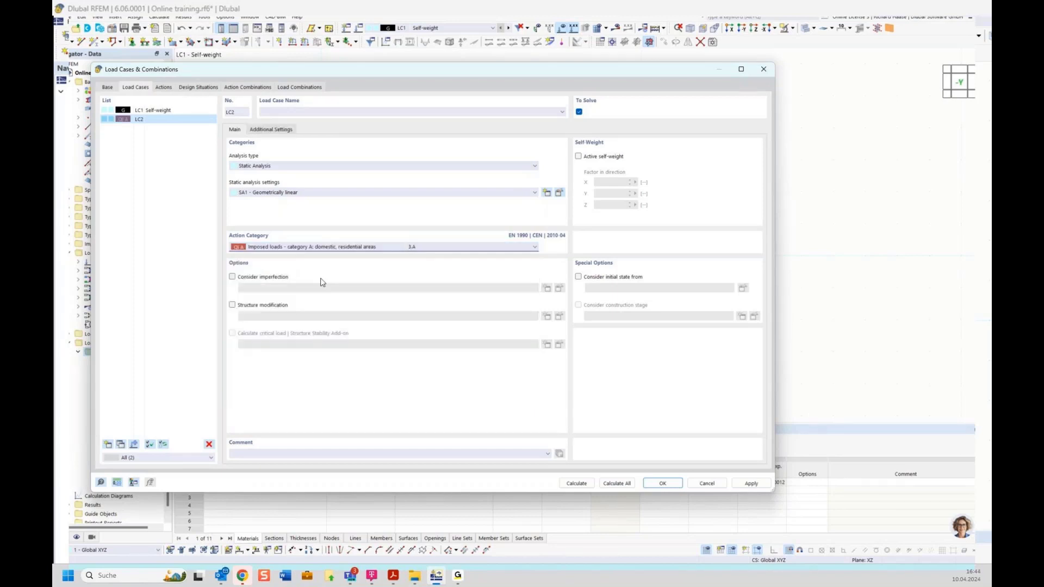
Name load case LC2 "Left" and add a third imposed load case, LC3, named "Right".
click(282, 107)
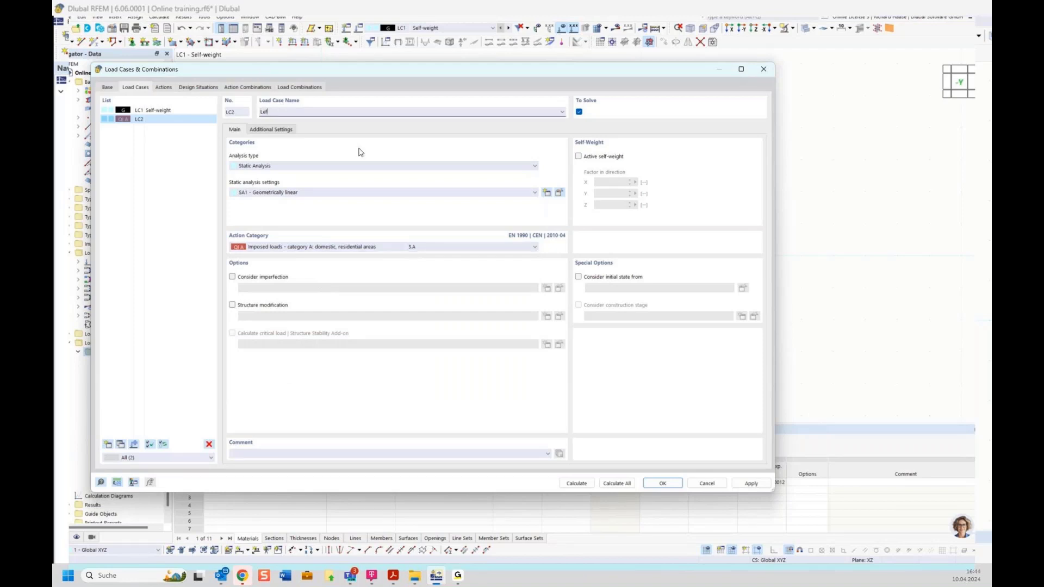
key(Return)
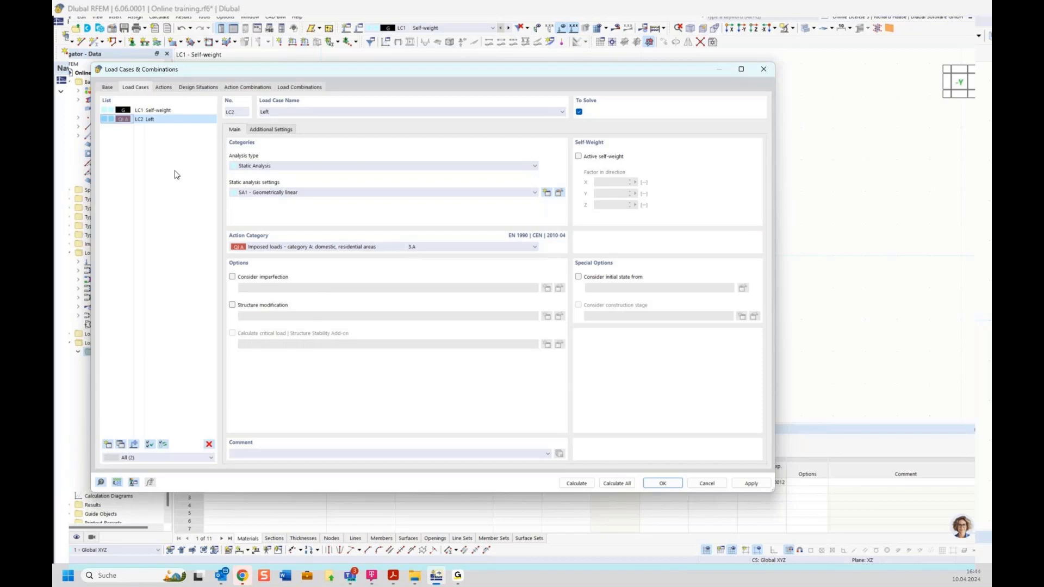
click(108, 444)
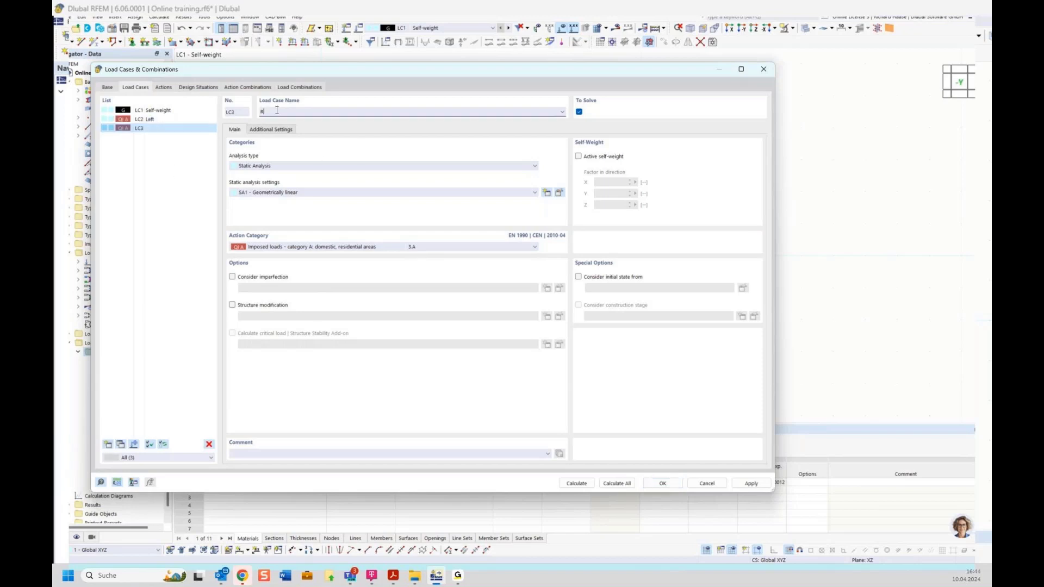
click(161, 119)
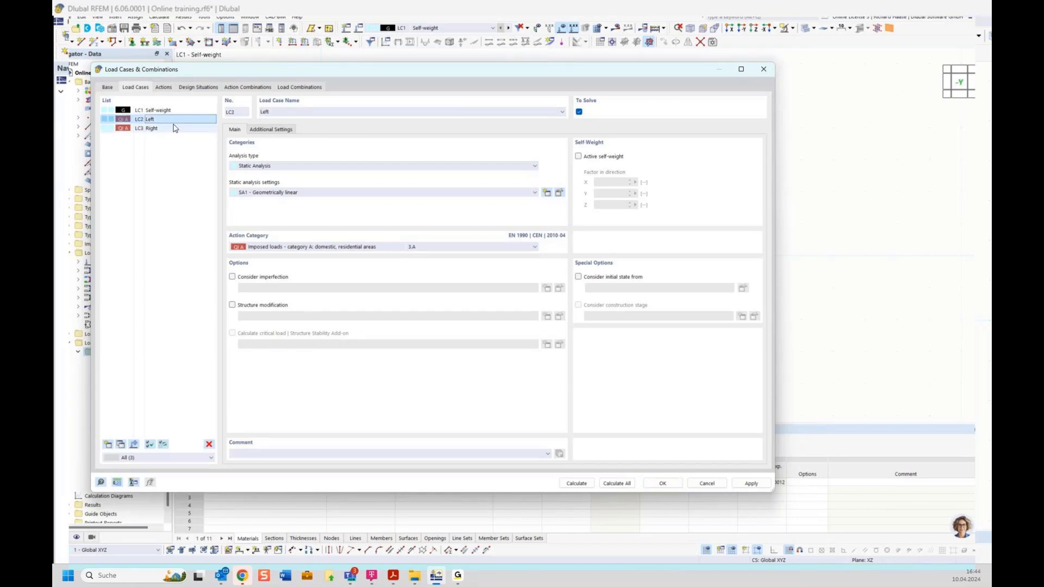
Examine the action settings and assigned load cases of the permanent action A1 and the imposed action A2.
click(163, 88)
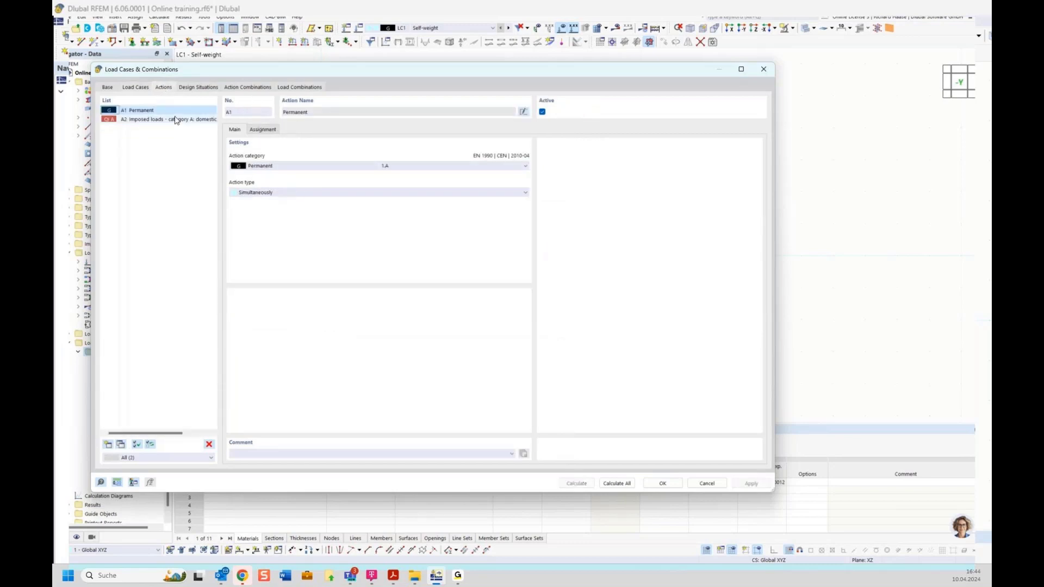
click(263, 129)
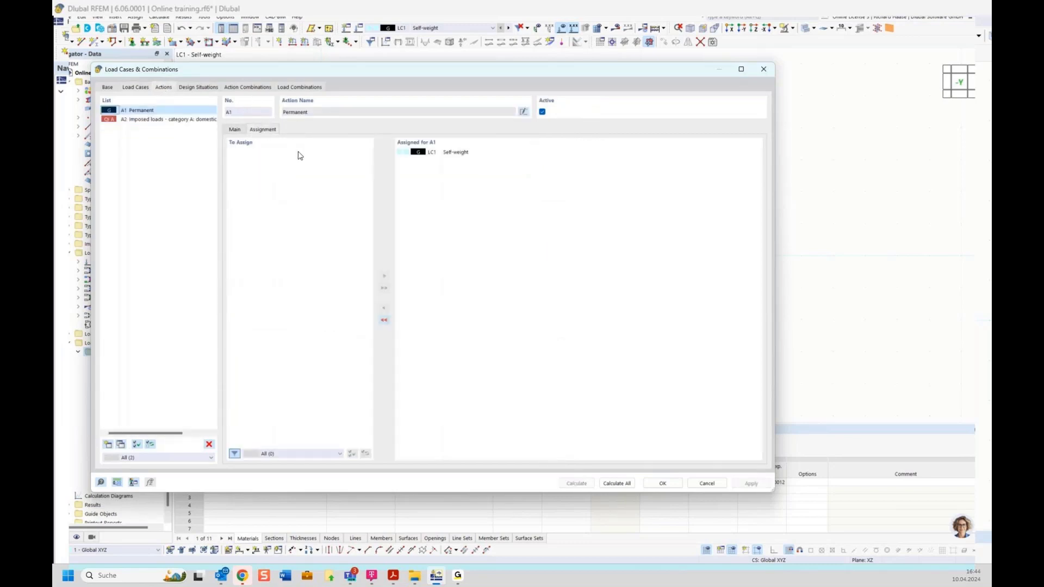
click(152, 120)
click(234, 130)
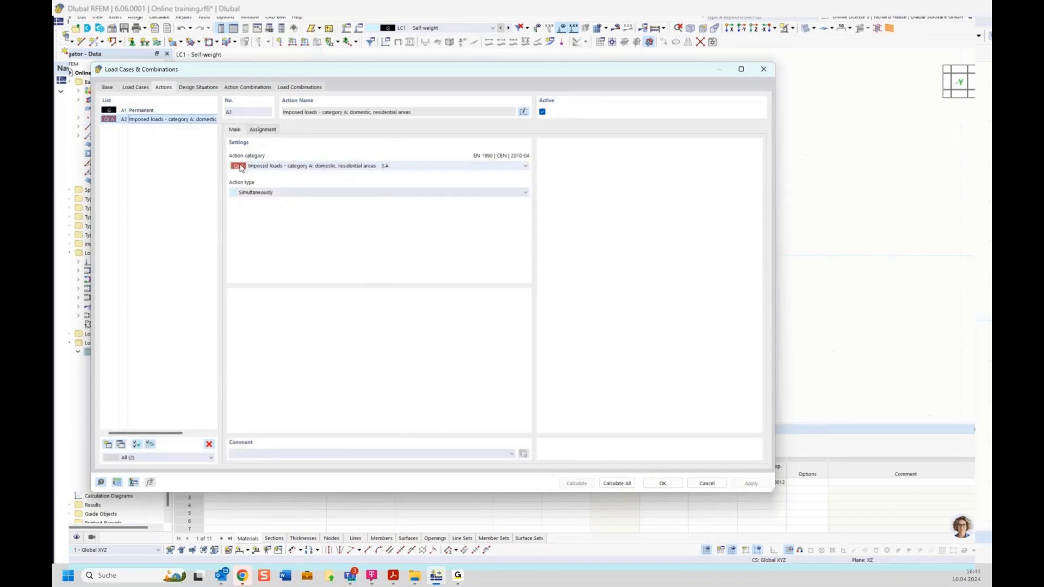
click(262, 132)
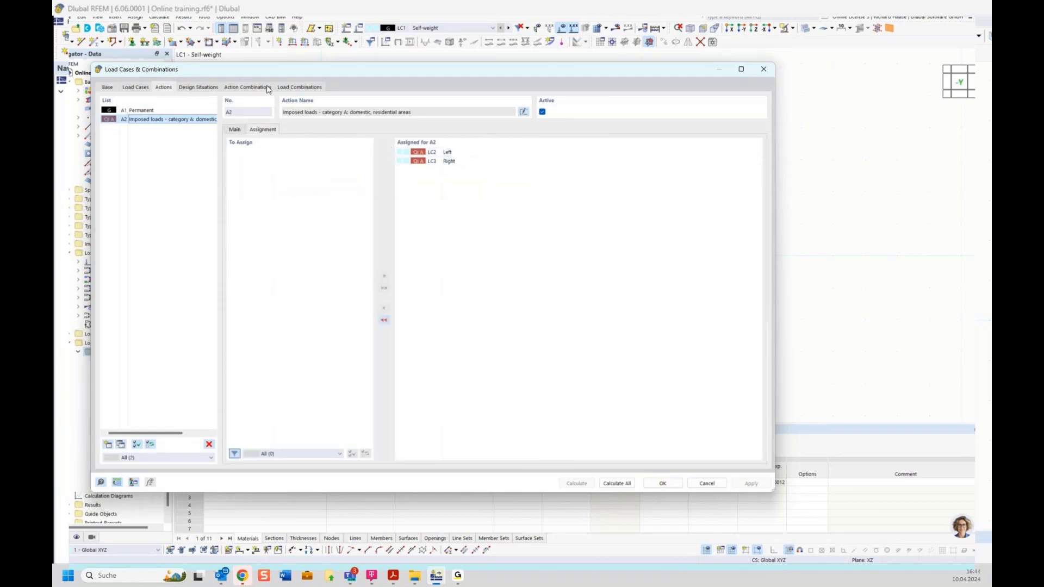
Examine the combination rule of the ULS design situation DS1 and the generated action combinations.
click(197, 87)
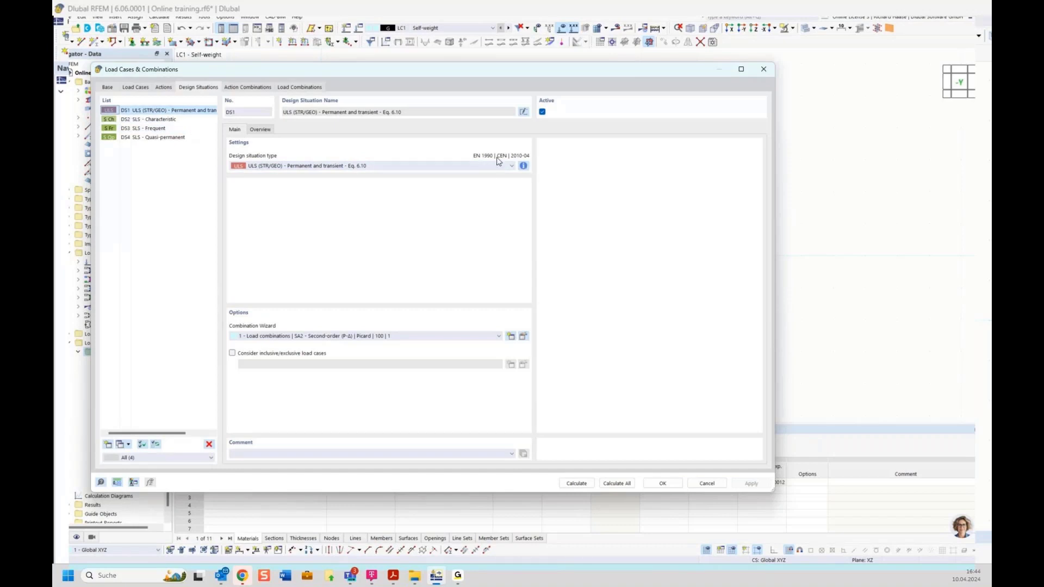
click(524, 166)
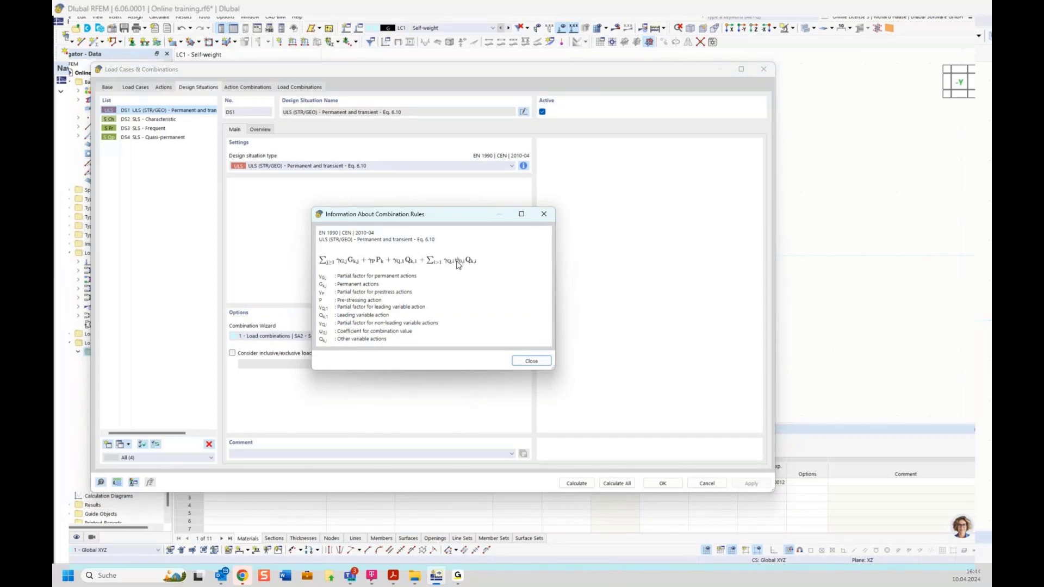
click(521, 361)
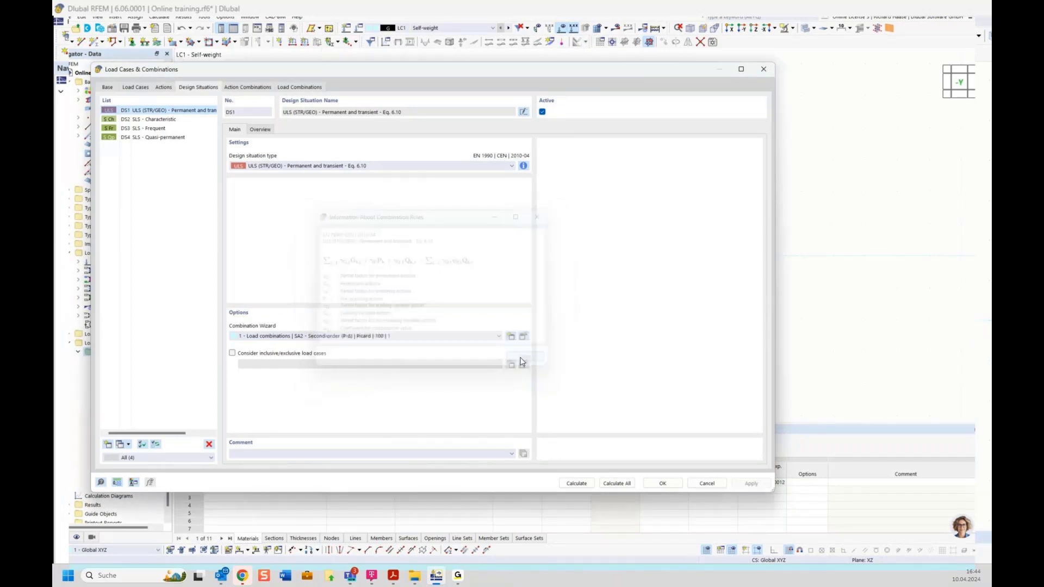
click(243, 89)
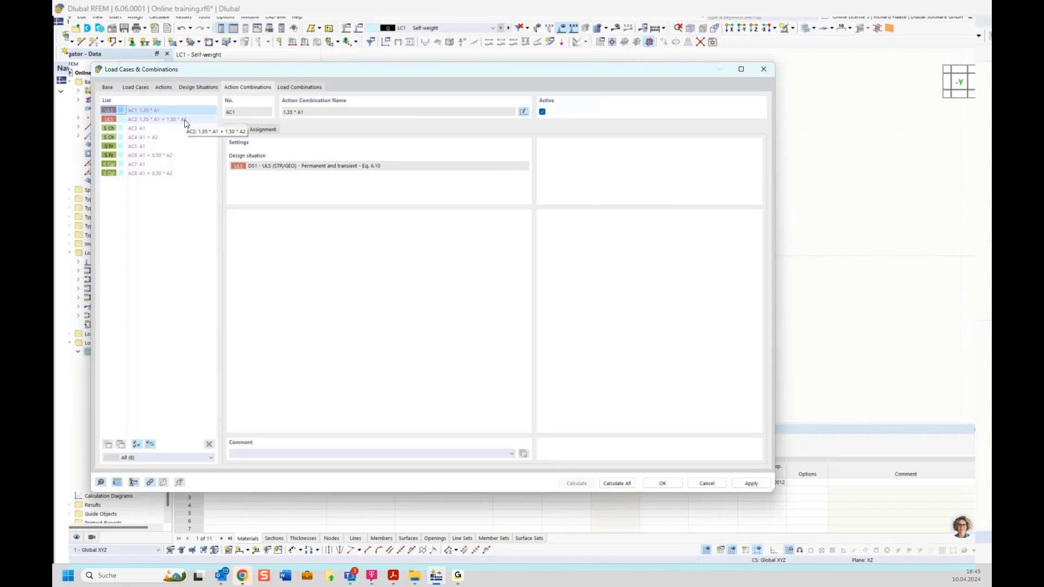
Examine the generated ULS load combinations CO2, CO3 and CO4 with their load case factors.
click(296, 88)
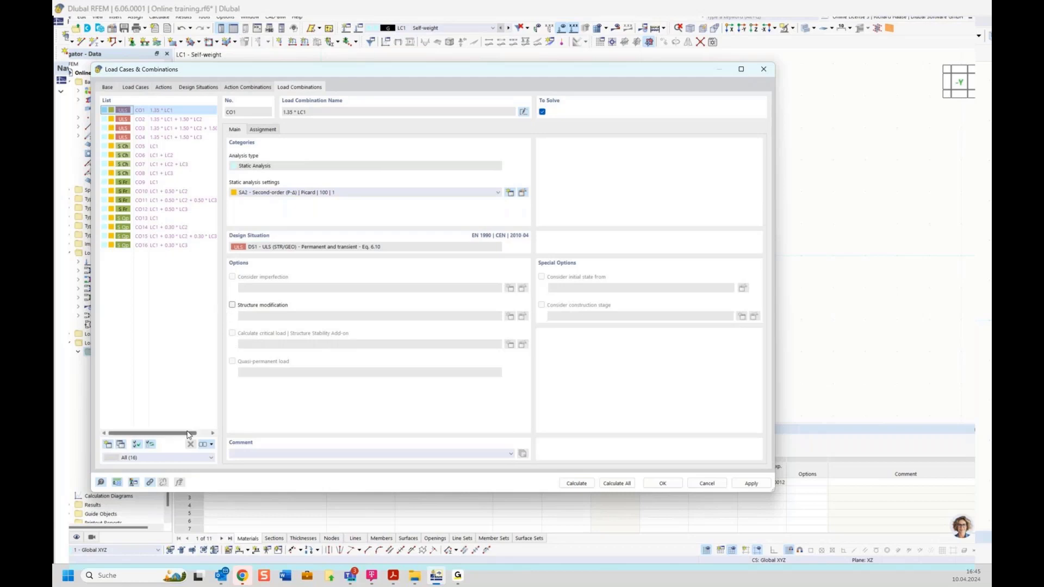
drag(185, 433, 184, 435)
click(185, 129)
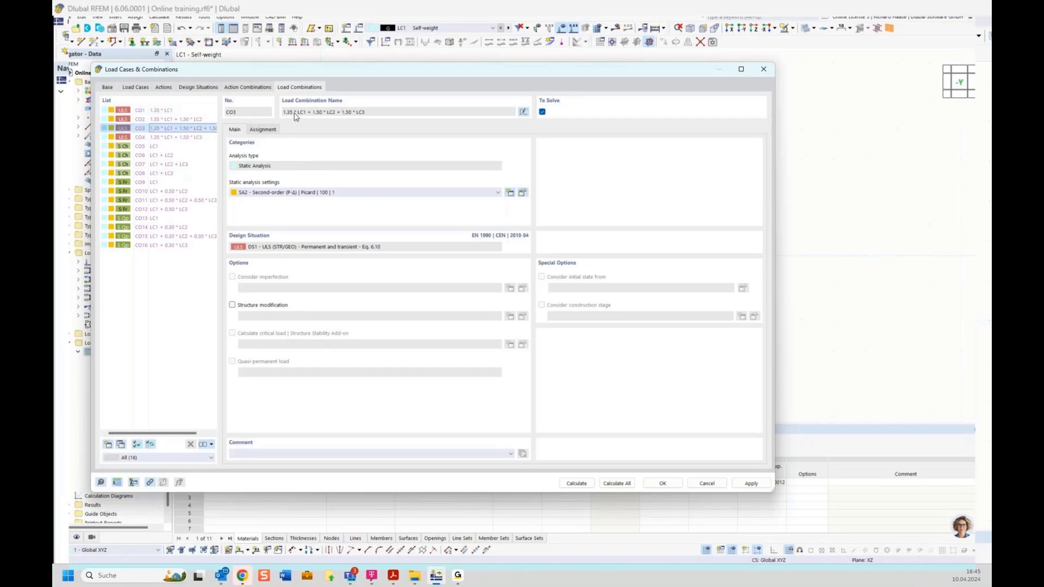
key(Up)
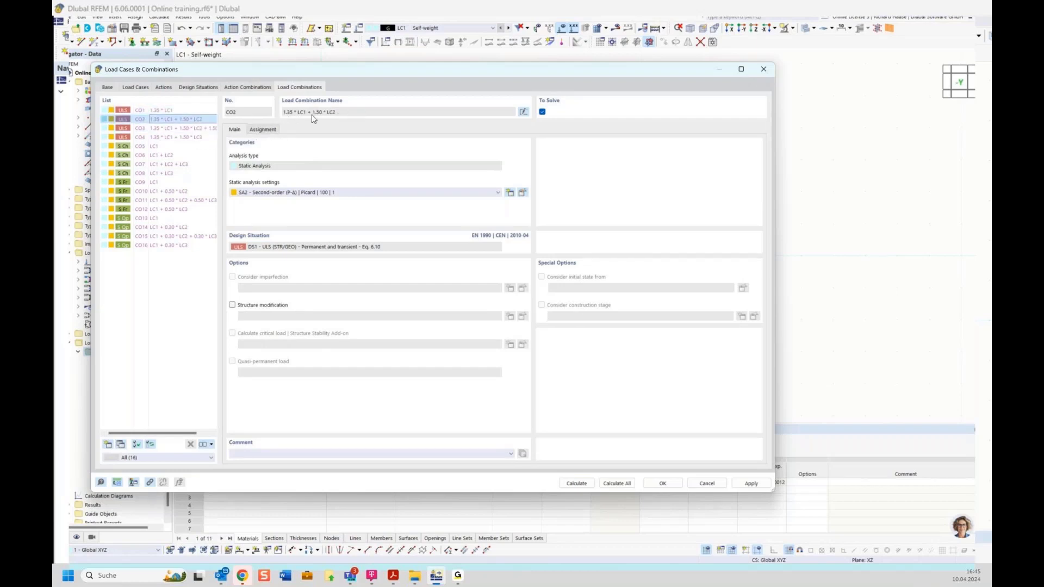
click(182, 138)
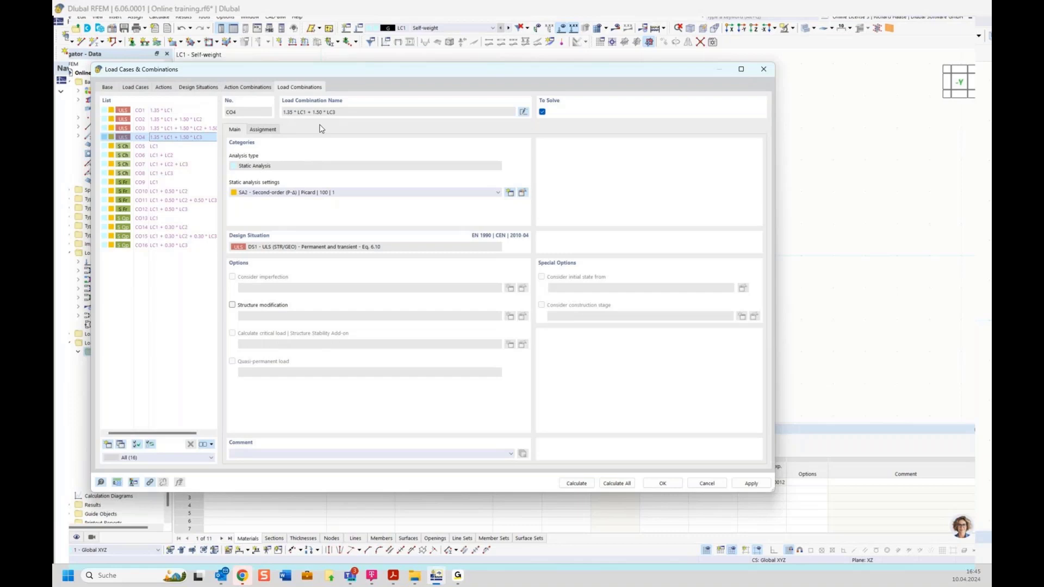
Return from the load combinations to the load case definitions and accept the load case and combination settings.
click(108, 88)
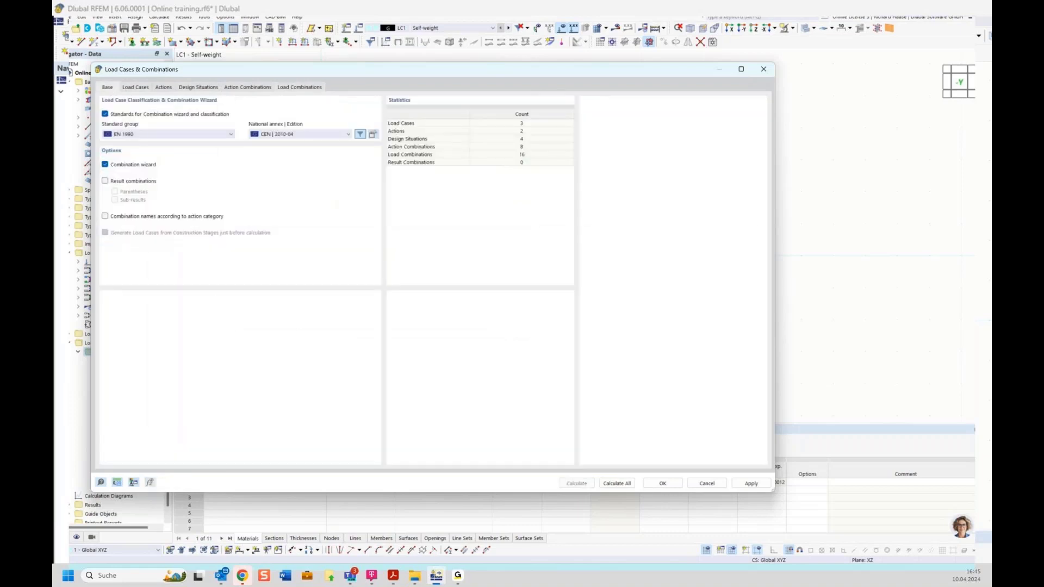
click(125, 88)
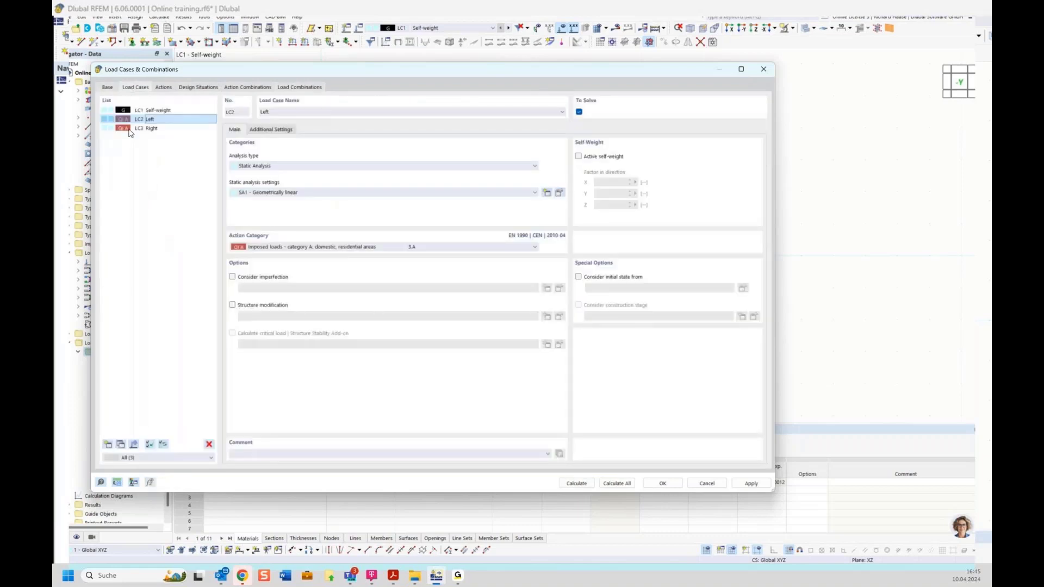
click(662, 483)
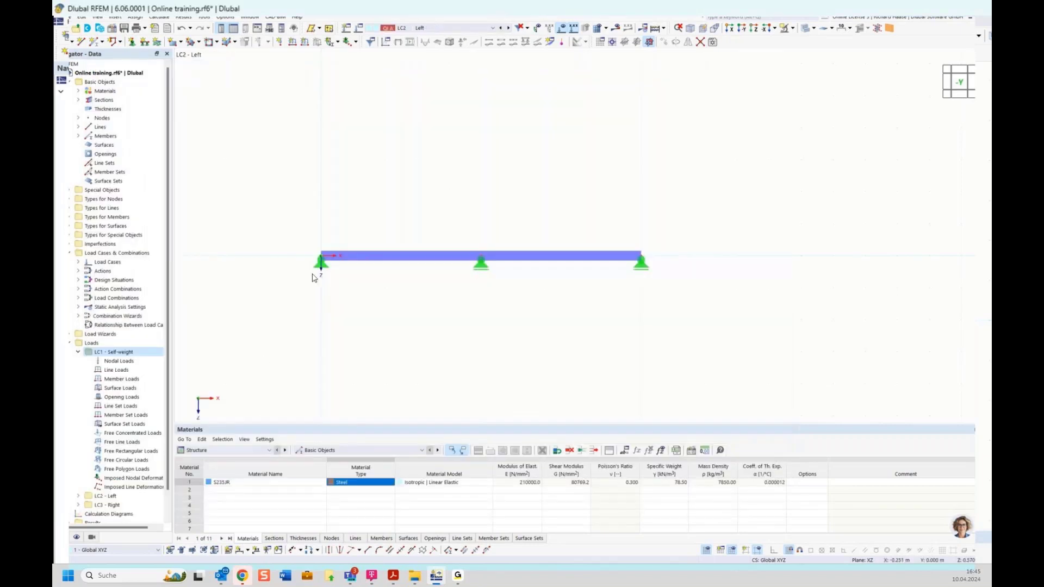
Apply a uniform member load of 2.5 kN/m to members 1 and 2 in load case LC1 Self-weight.
click(129, 382)
right_click(129, 380)
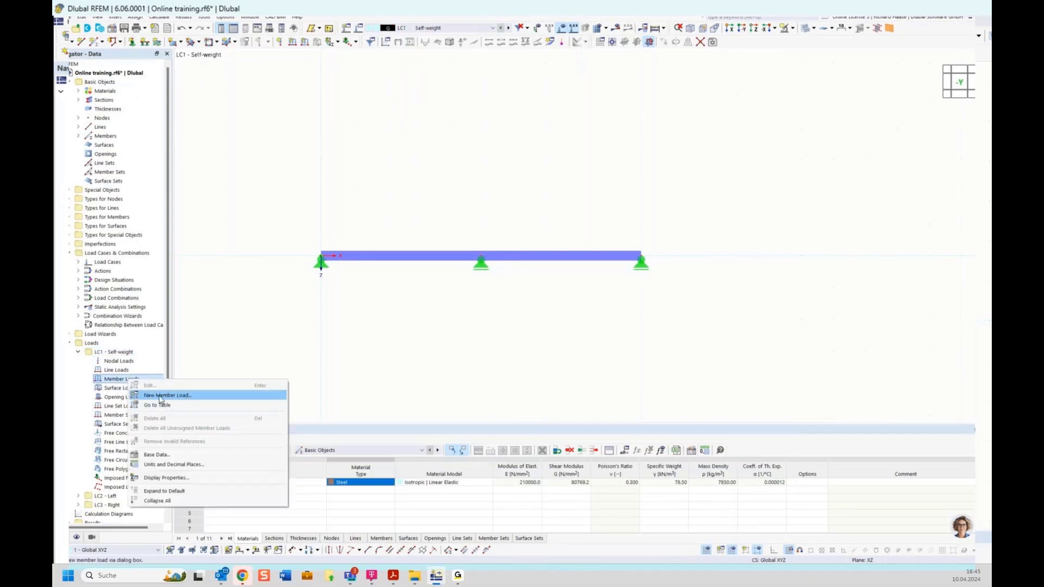
click(160, 397)
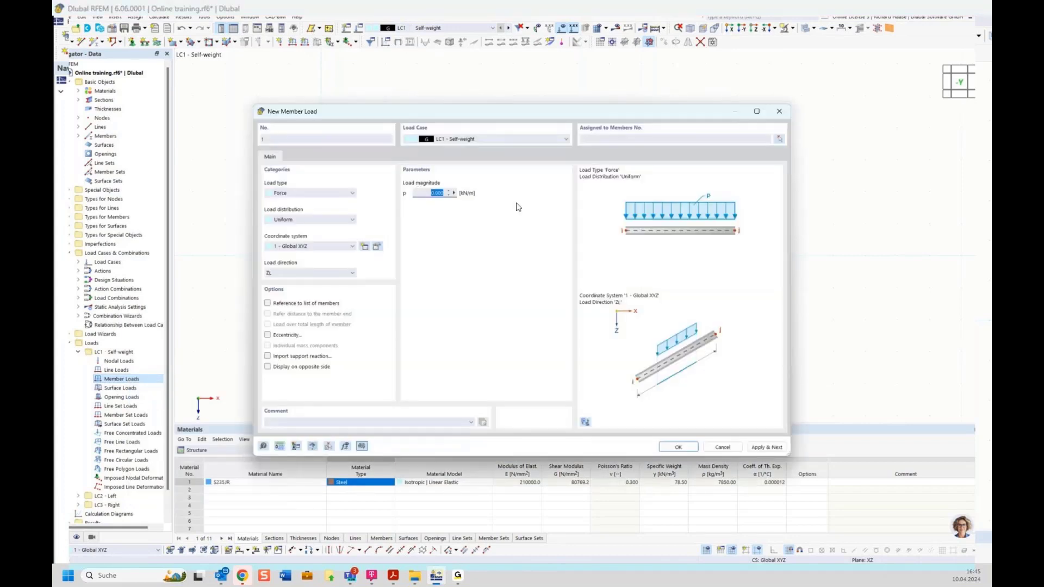
text(2,5)
click(781, 139)
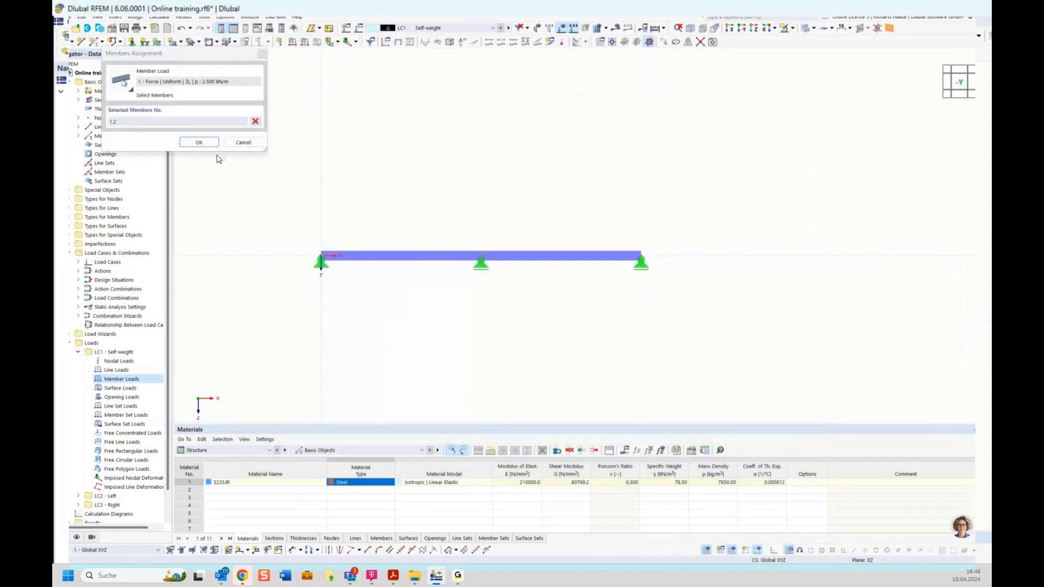
click(199, 142)
click(681, 448)
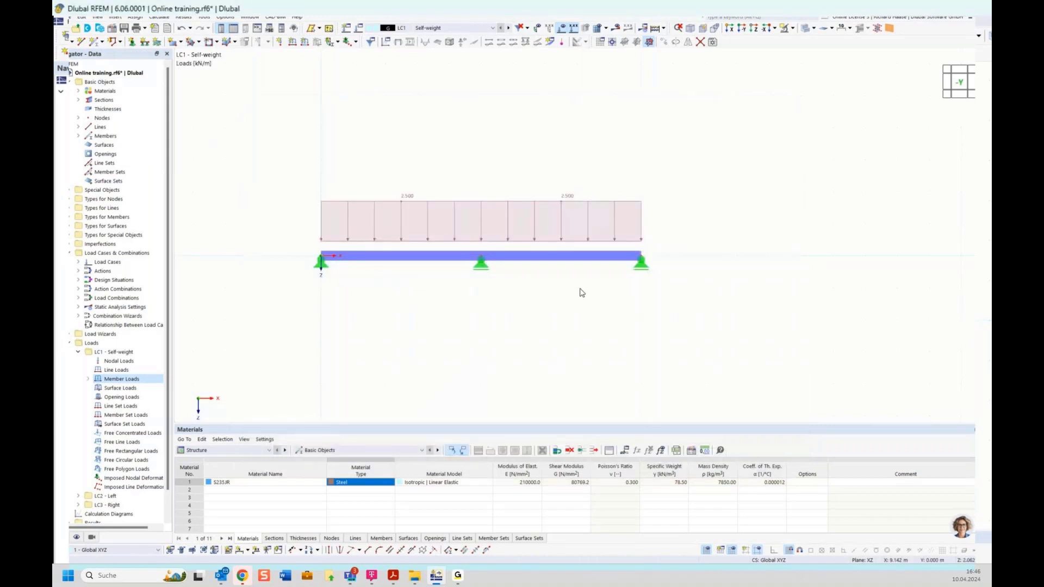
Apply a uniform member load of 5 kN/m to member 1 in load case LC2 Left and continue with another member load.
click(78, 352)
click(78, 361)
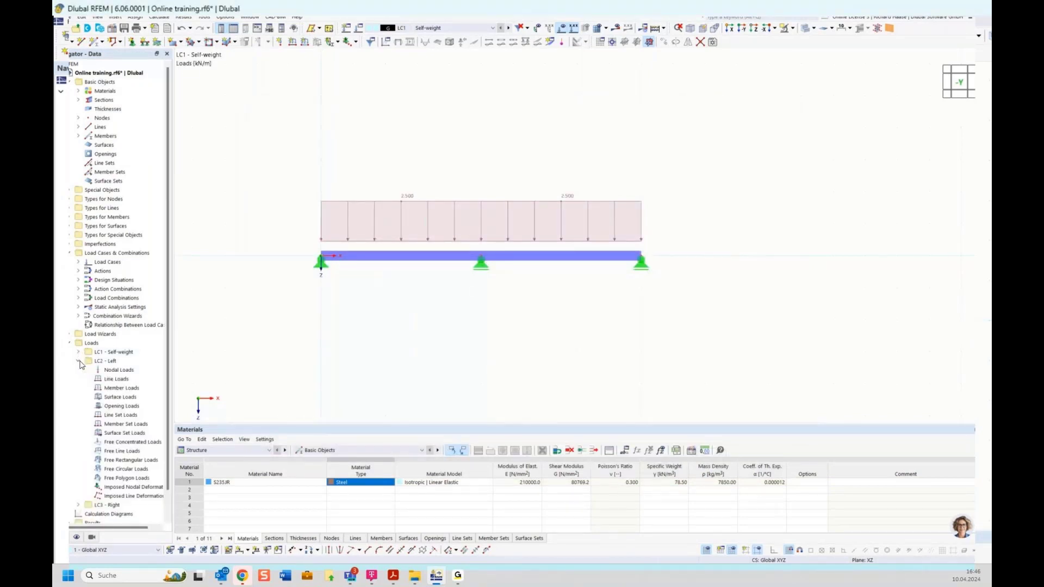
right_click(113, 388)
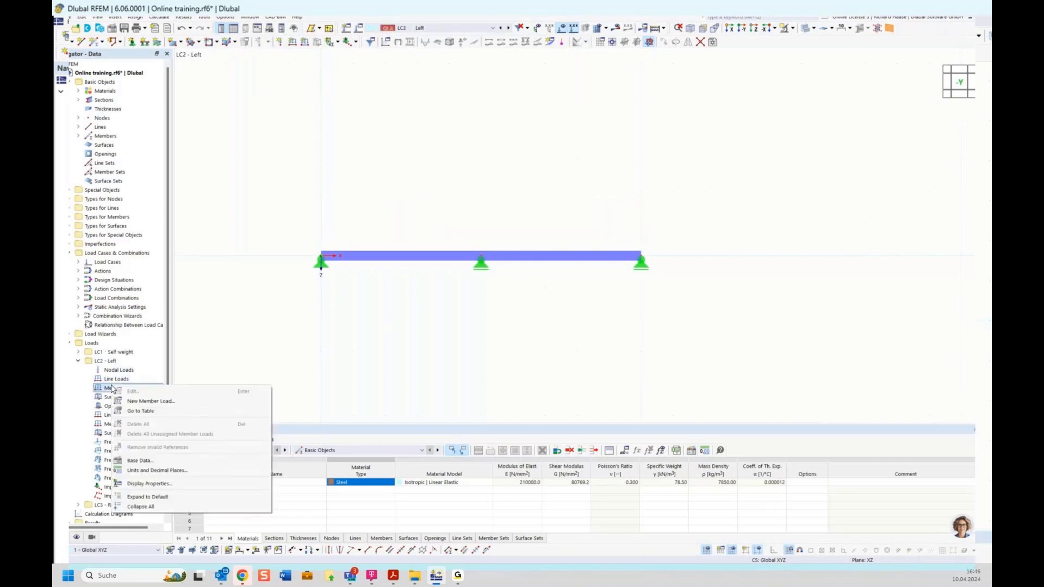
click(150, 402)
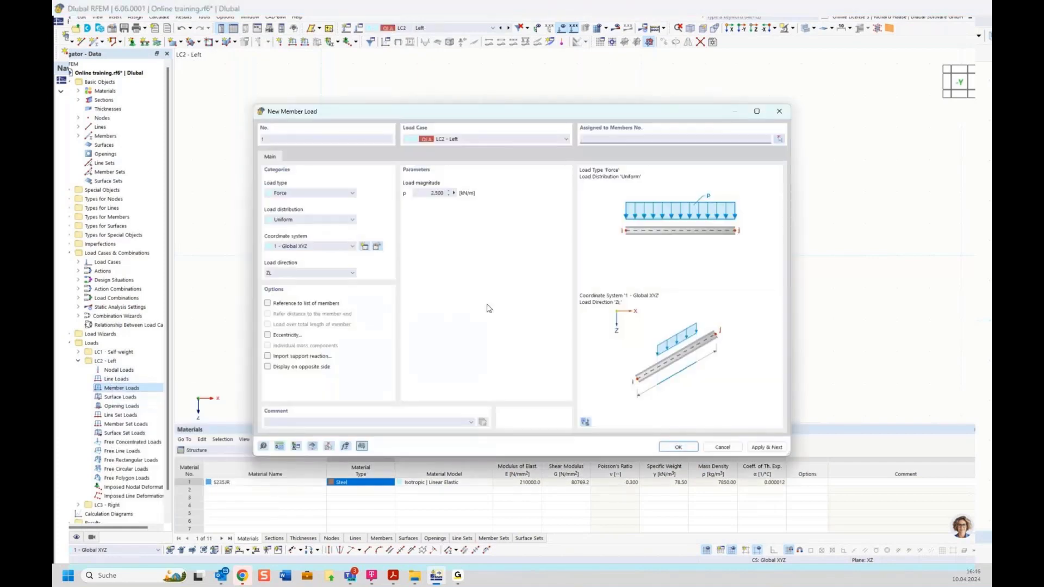
click(423, 195)
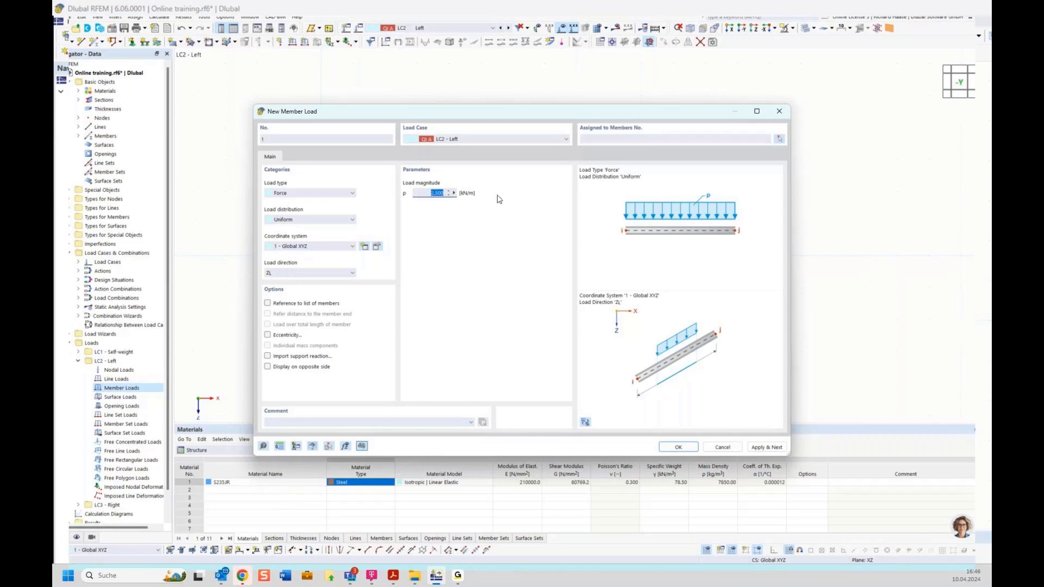
text(5)
click(779, 140)
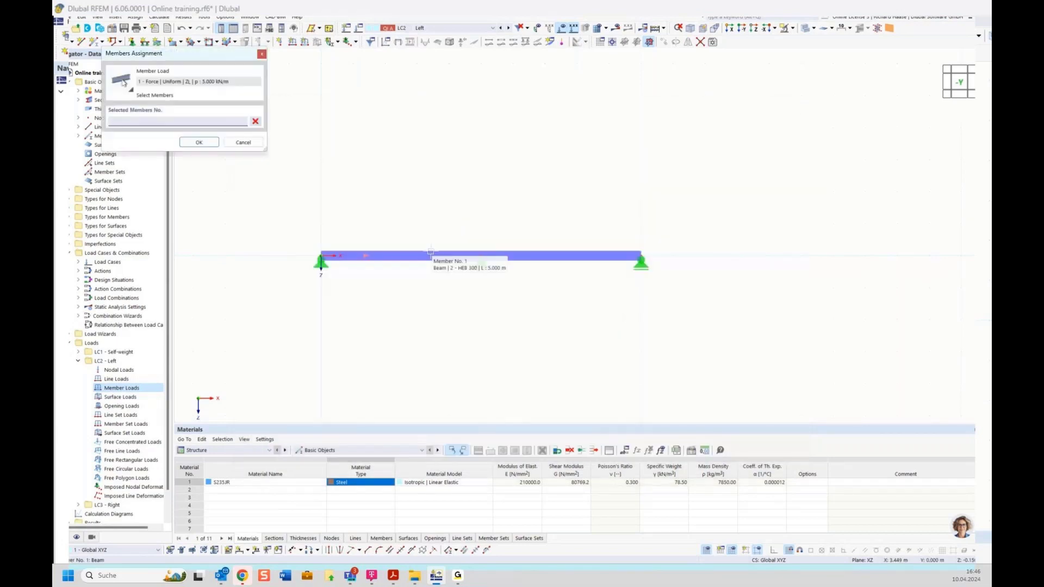
click(430, 251)
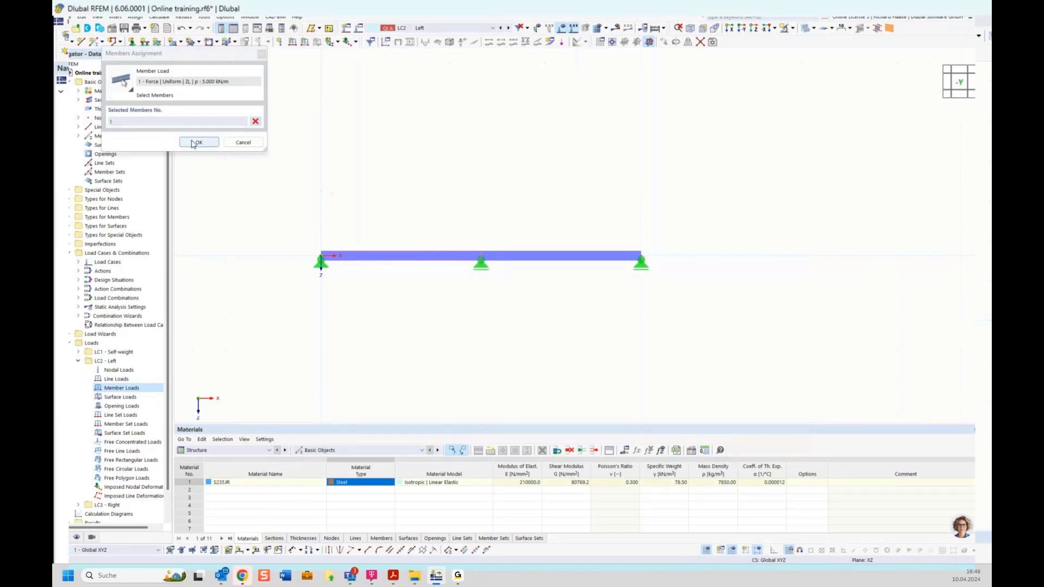
click(196, 143)
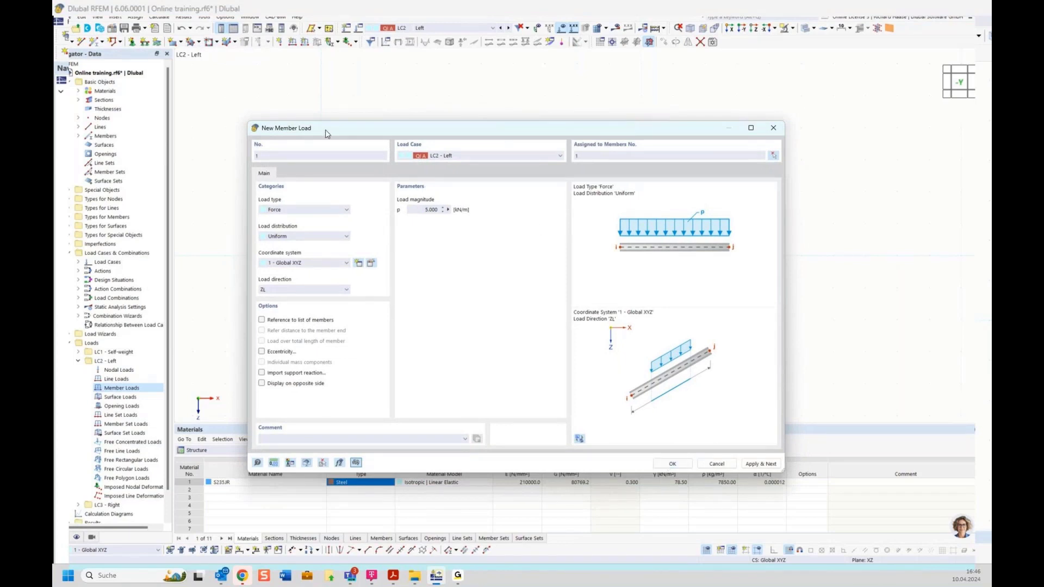
drag(327, 133, 334, 229)
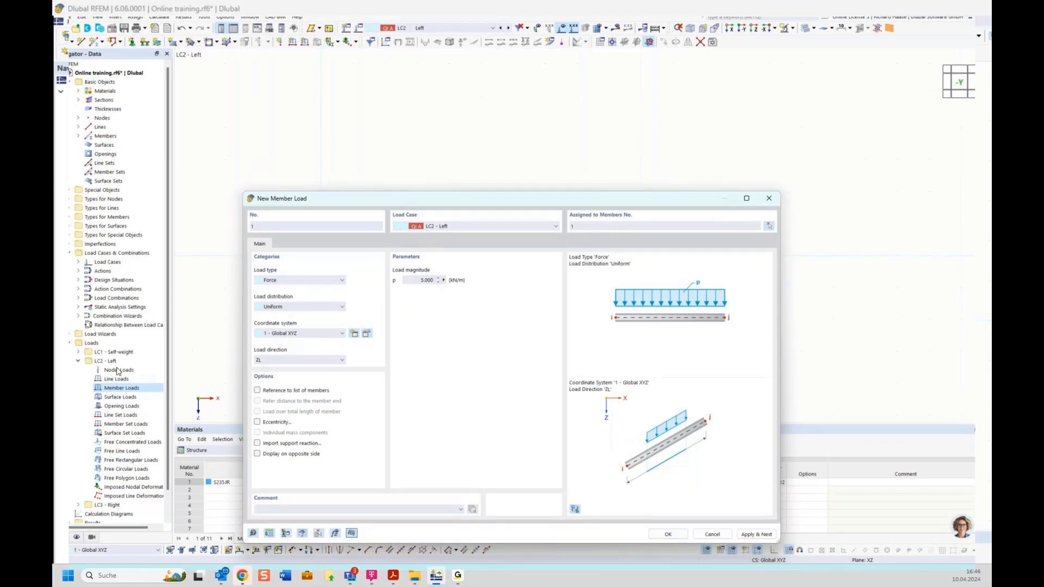
drag(438, 205, 392, 158)
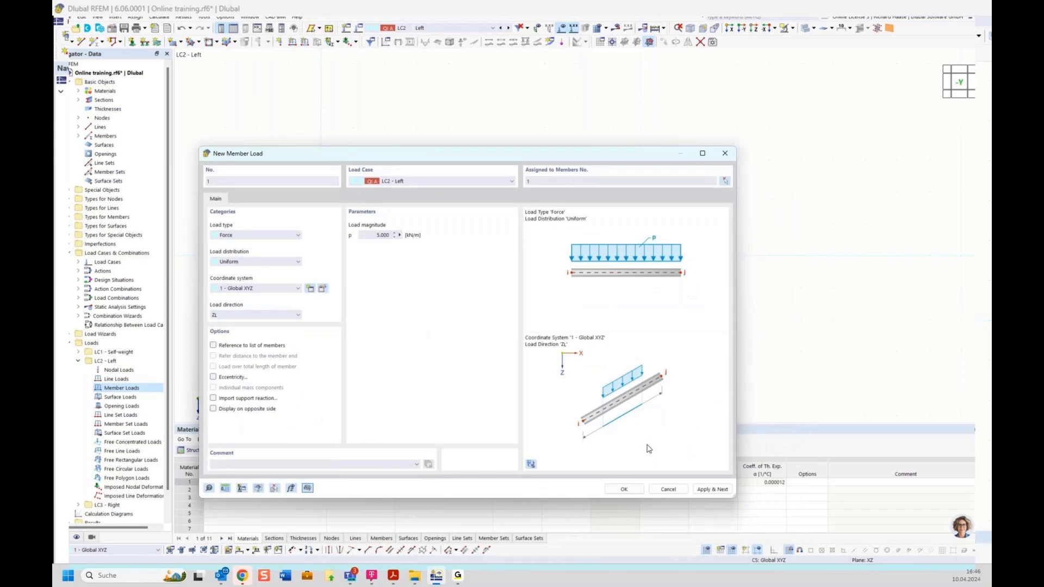
click(708, 489)
Apply a uniform member load of 5 kN/m to member 2 in load case LC3 Right.
drag(448, 159, 487, 301)
click(447, 321)
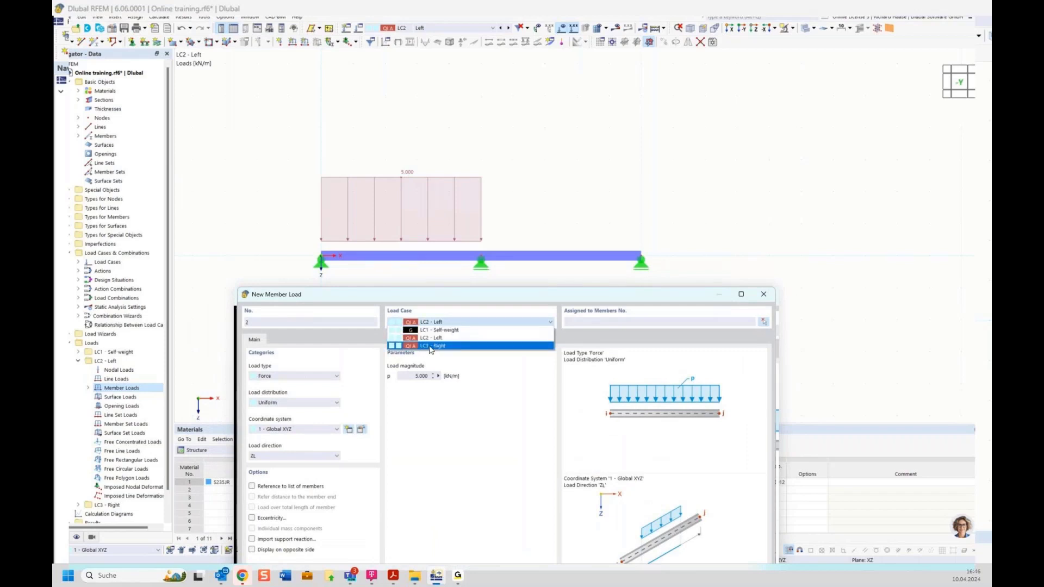
click(430, 347)
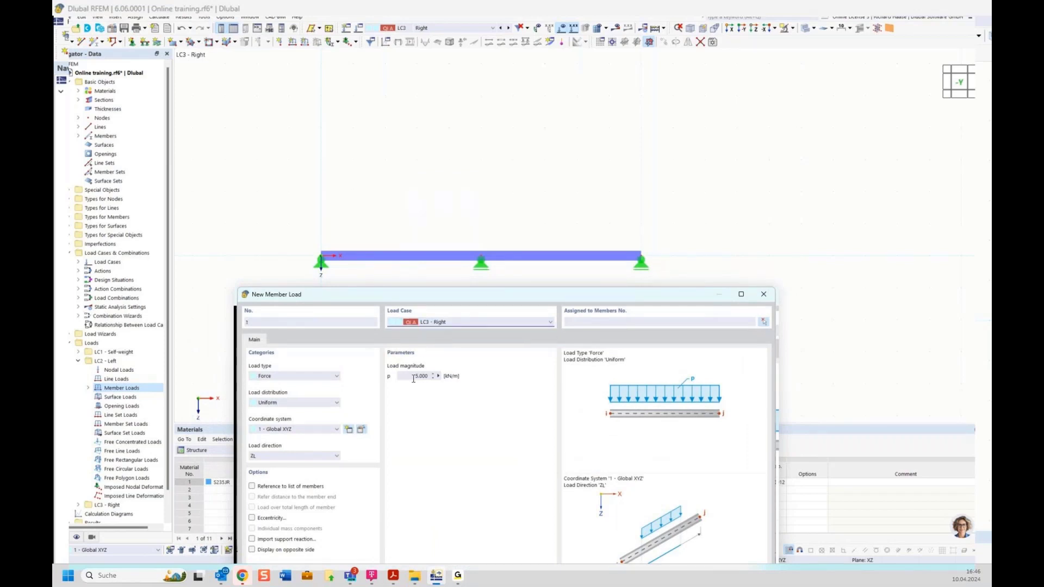
click(763, 323)
click(578, 252)
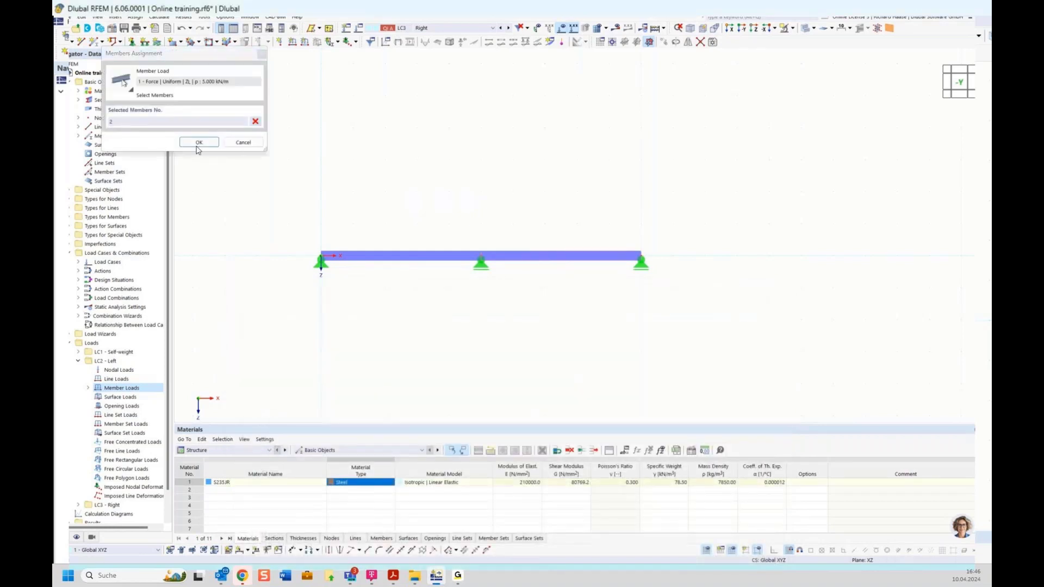
click(198, 144)
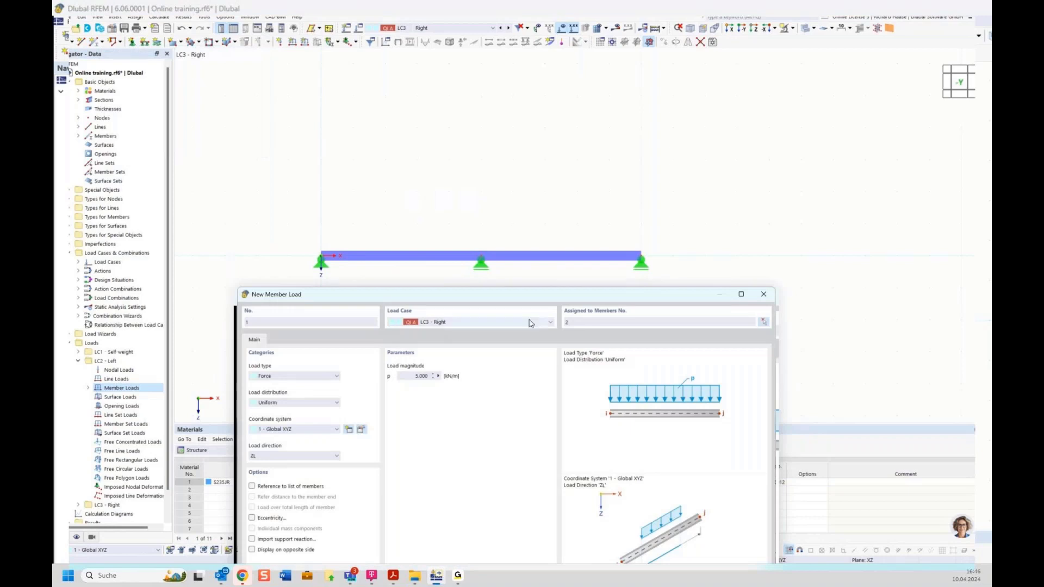
drag(540, 296, 453, 72)
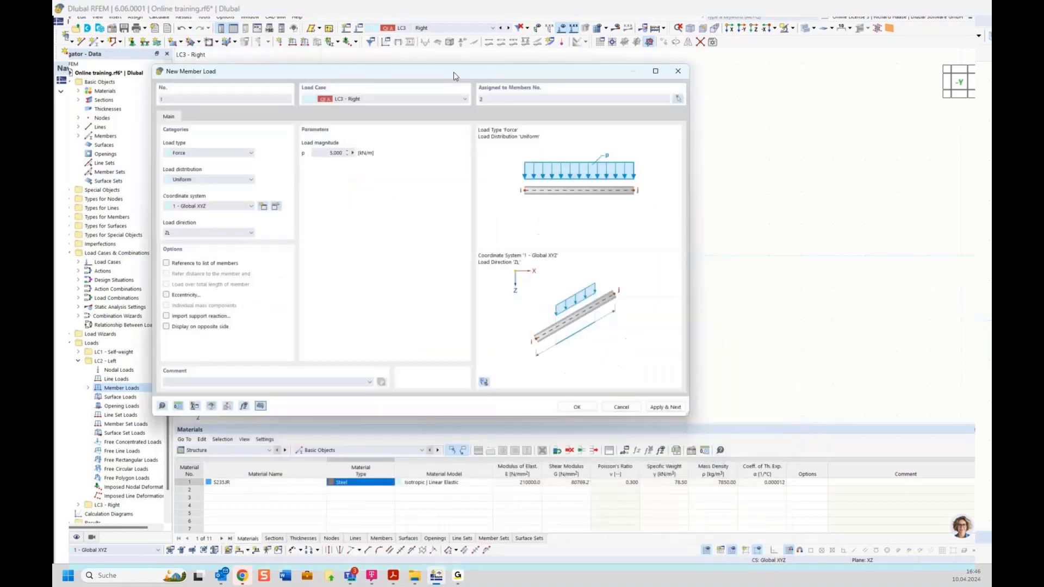
click(576, 407)
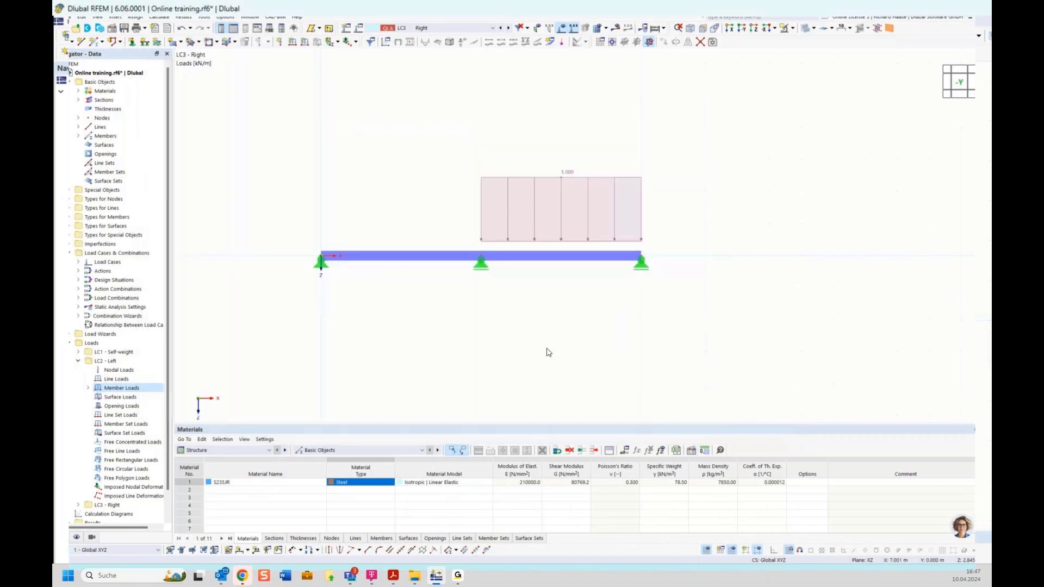
Review the loads of LC1, LC2 and LC3 on the beam, temporarily displaying the self-weight load in LC1.
click(435, 28)
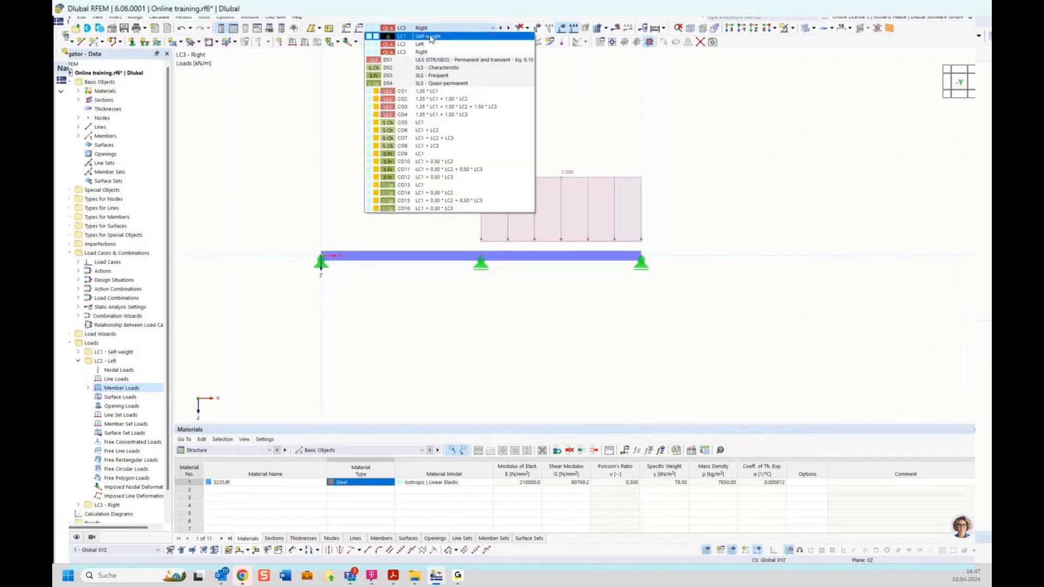
click(431, 36)
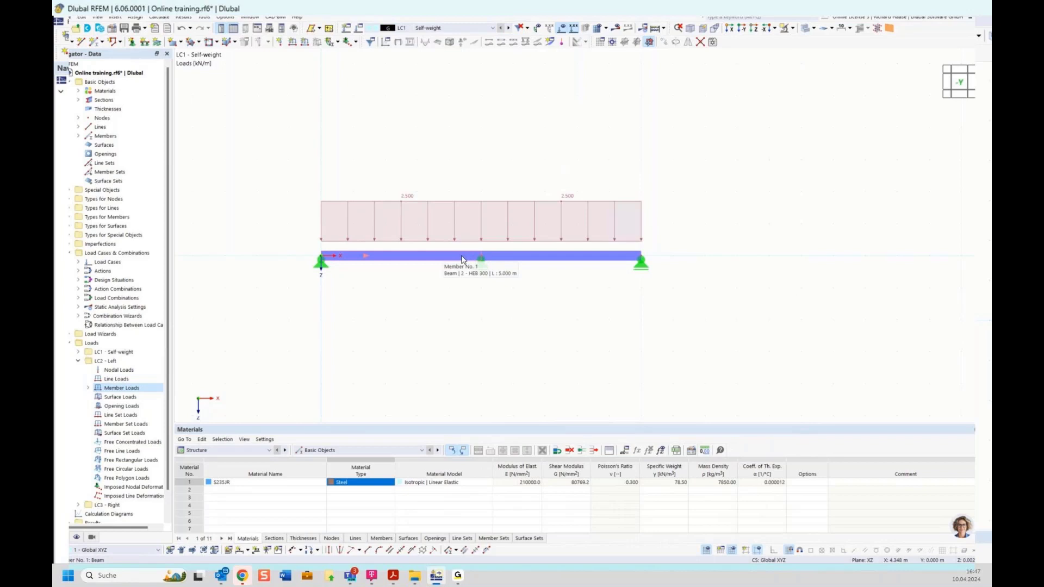
click(77, 537)
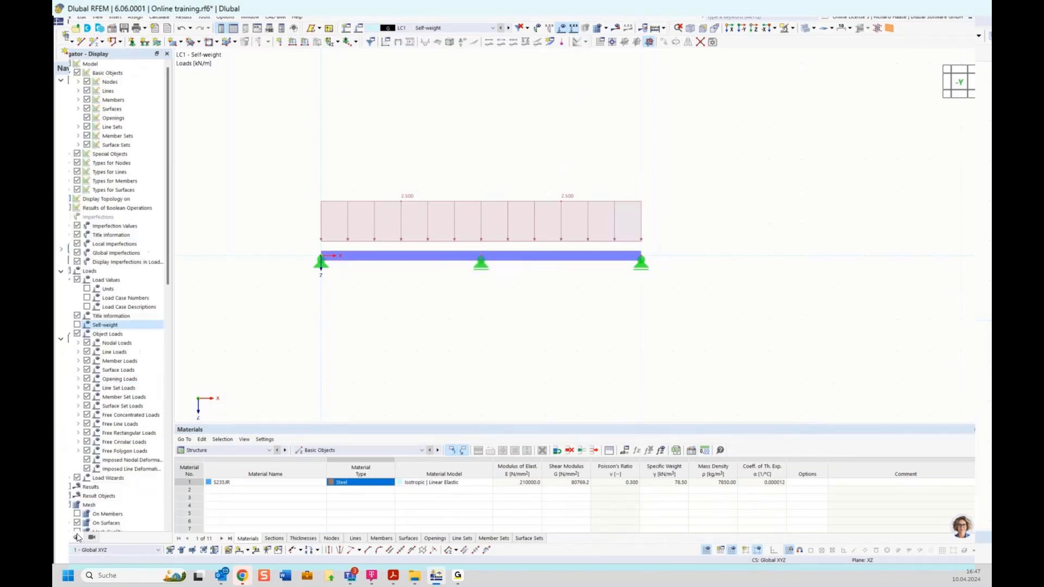
click(77, 324)
click(77, 325)
click(77, 325)
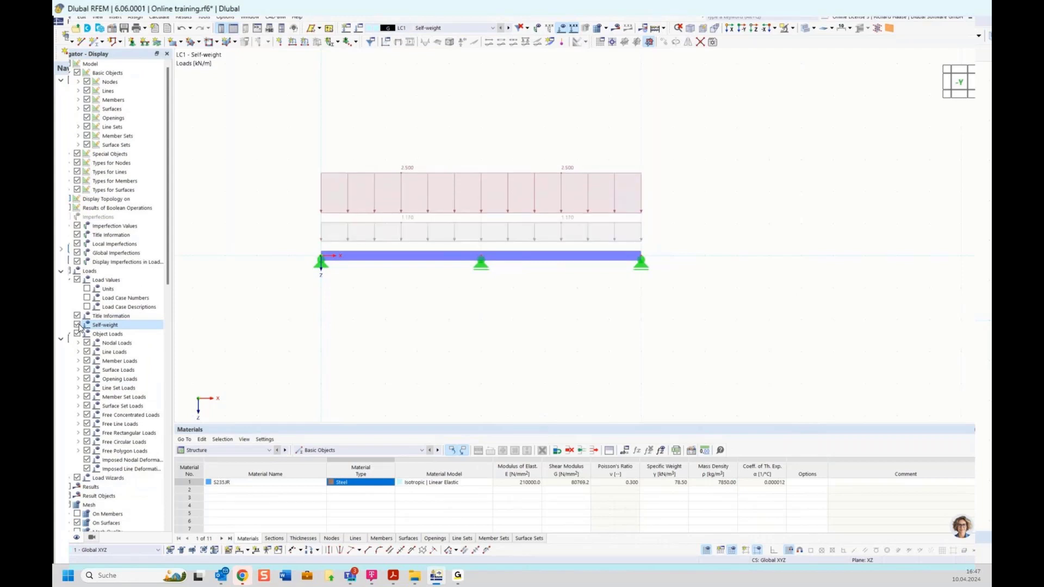
click(78, 324)
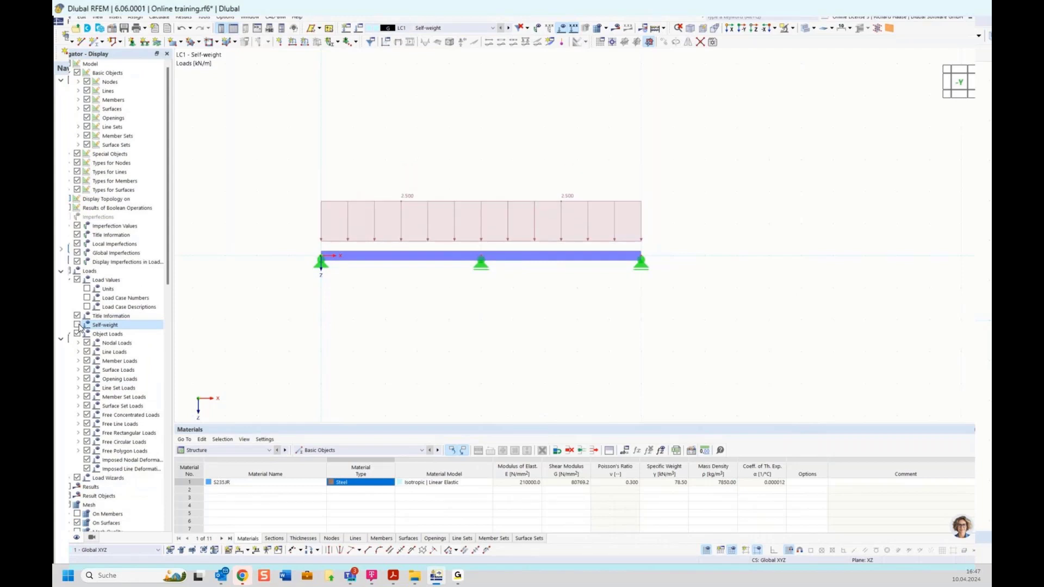
click(507, 28)
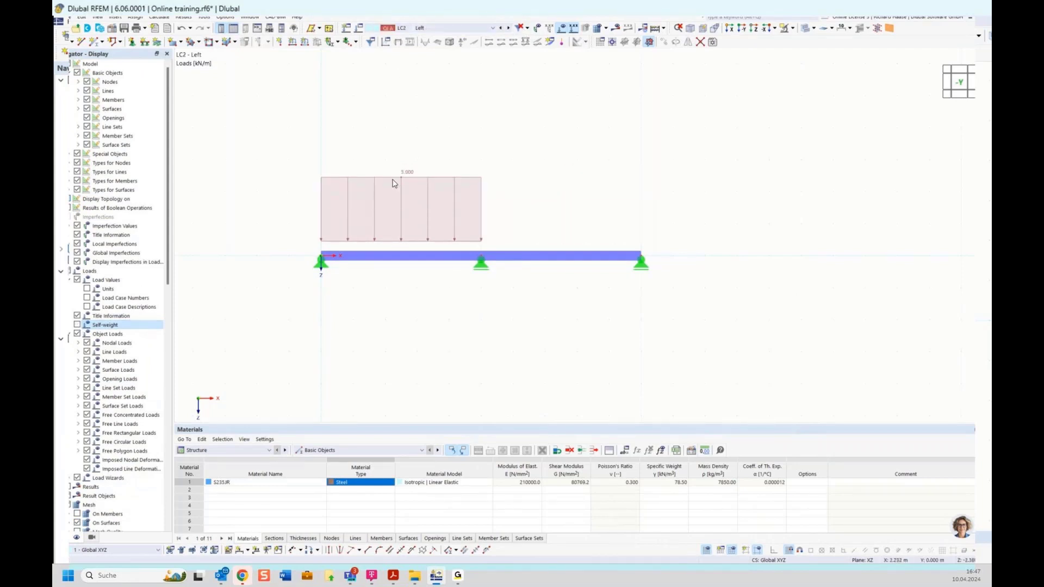
click(508, 28)
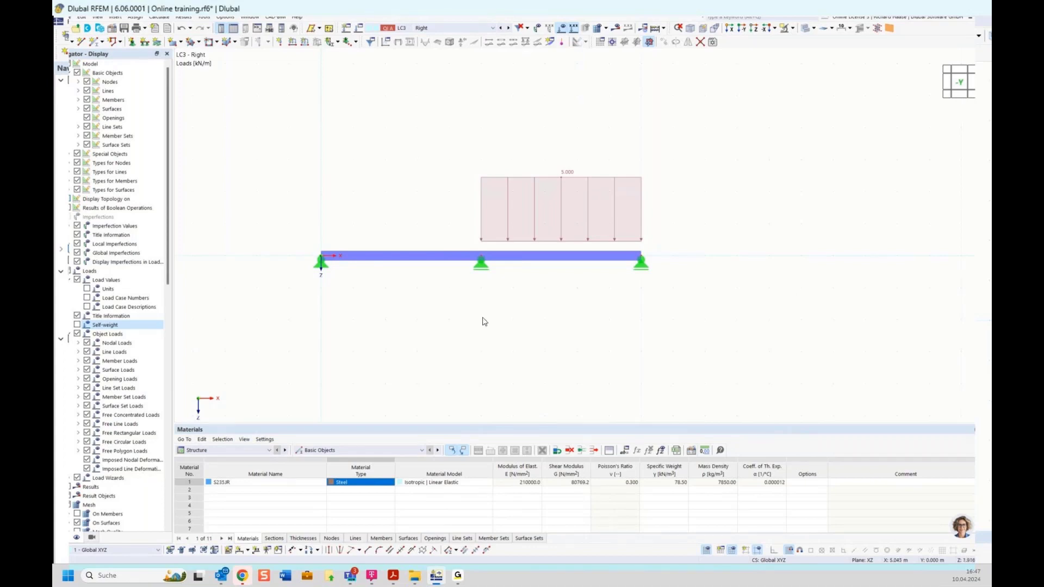
Examine the shear areas of the HEB 300 section, switching its shear stiffness deactivation on and back off.
click(61, 538)
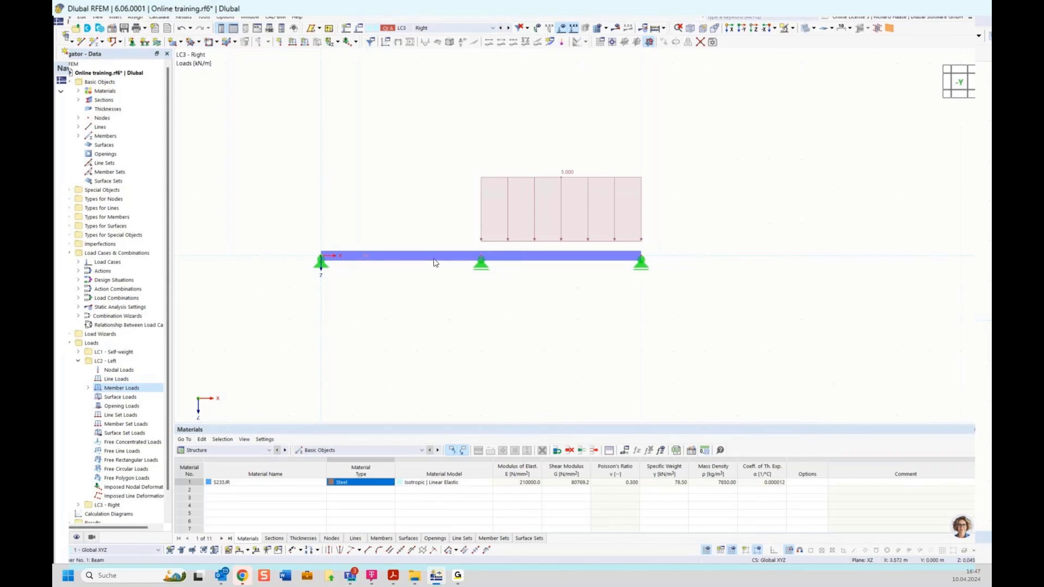
click(80, 101)
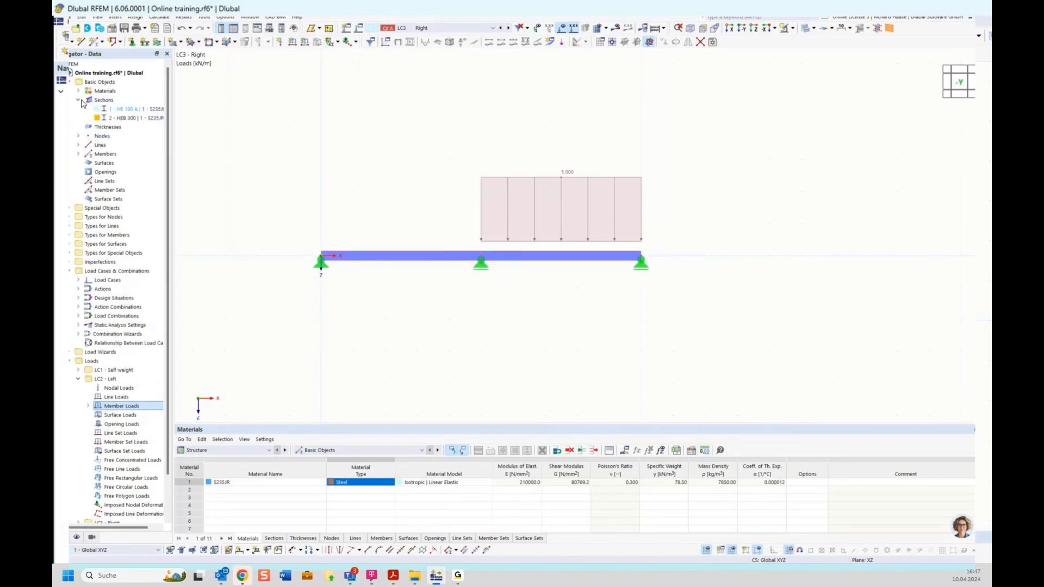
double_click(125, 120)
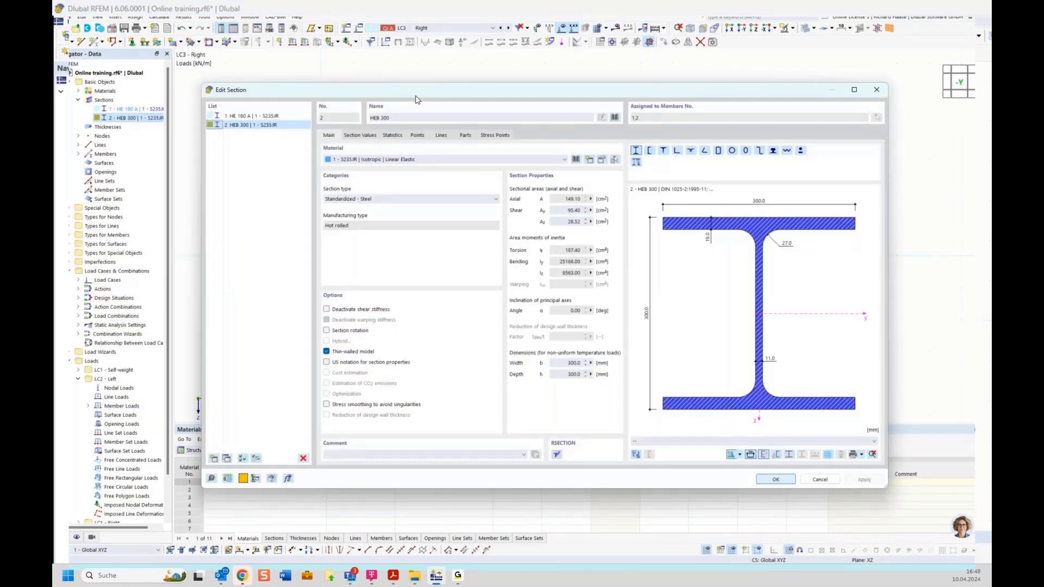
drag(418, 98, 405, 136)
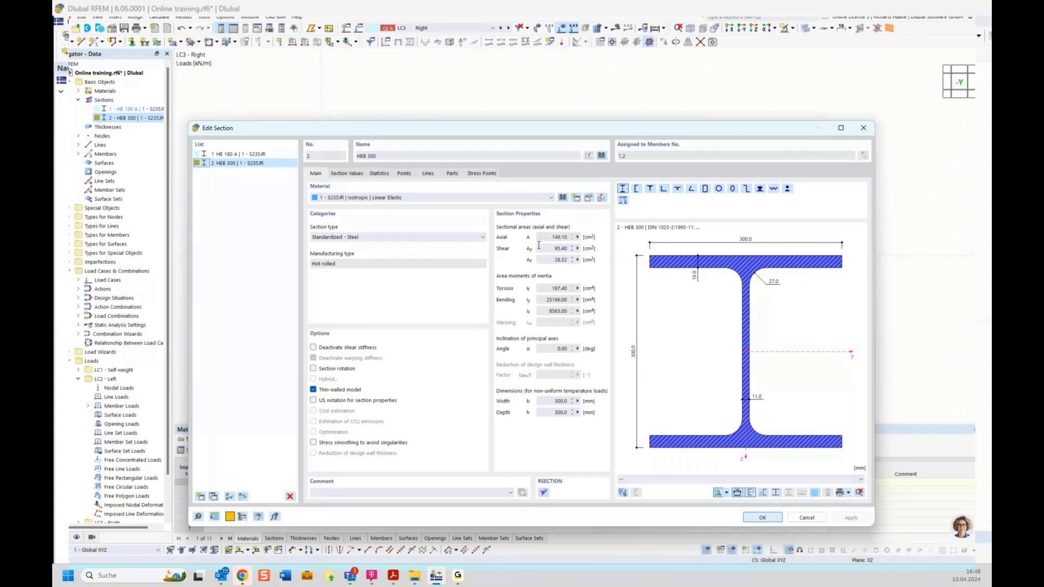
click(343, 348)
drag(494, 133, 502, 104)
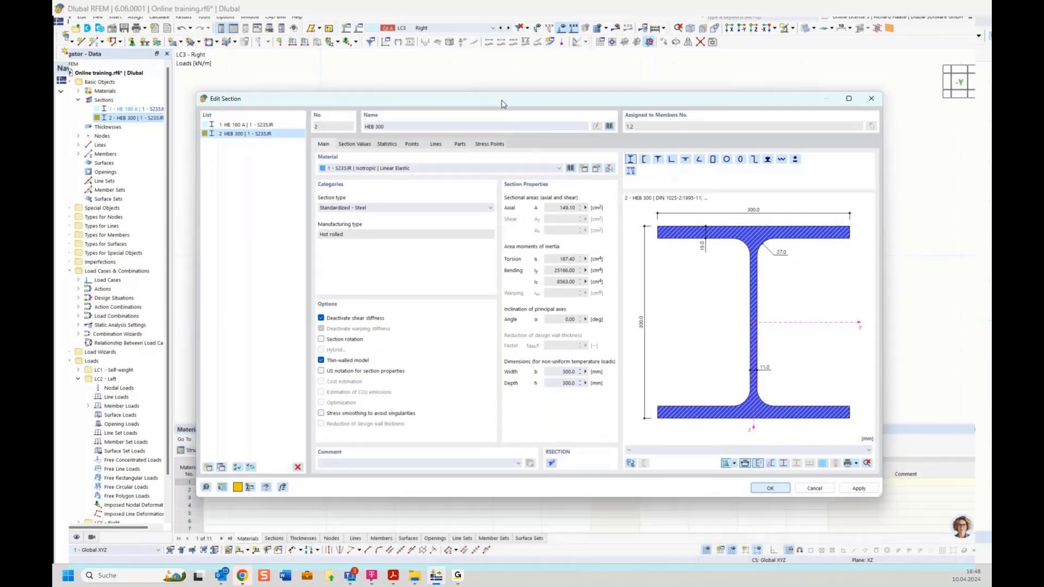
click(360, 319)
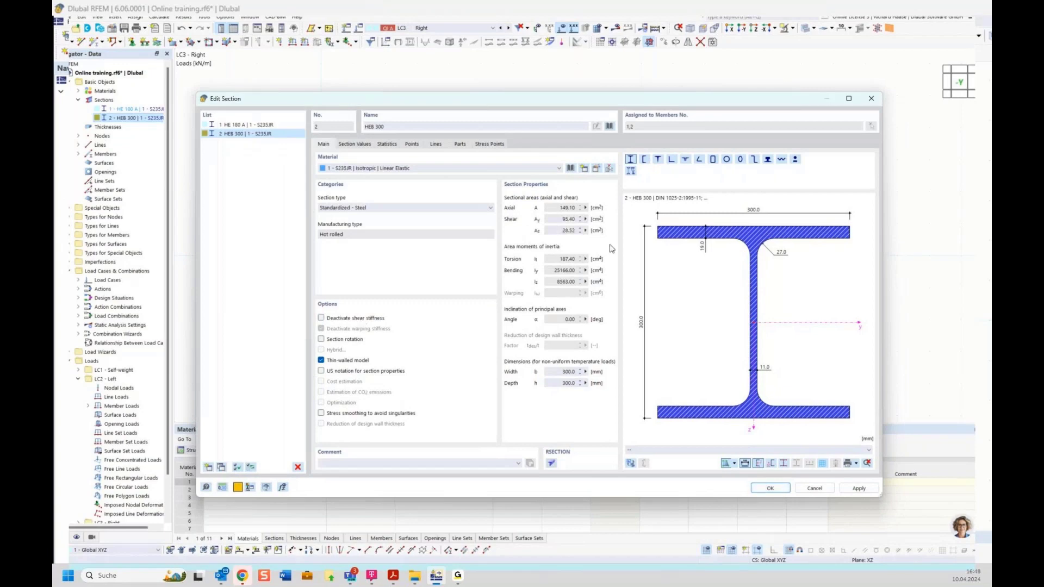
click(775, 492)
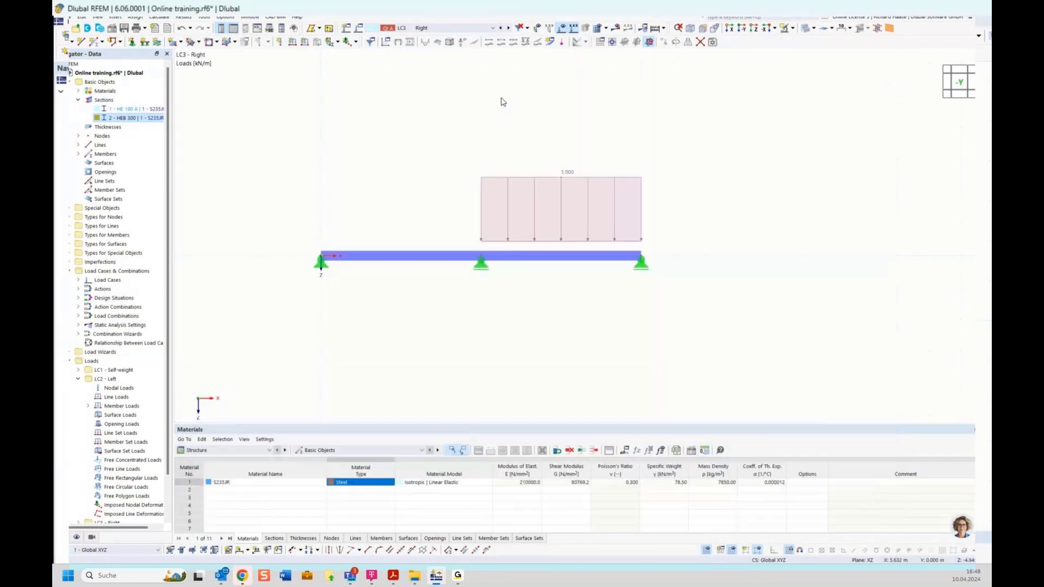
Display load case LC1 Self-weight, select only LC1 for calculation and run the analysis.
click(458, 30)
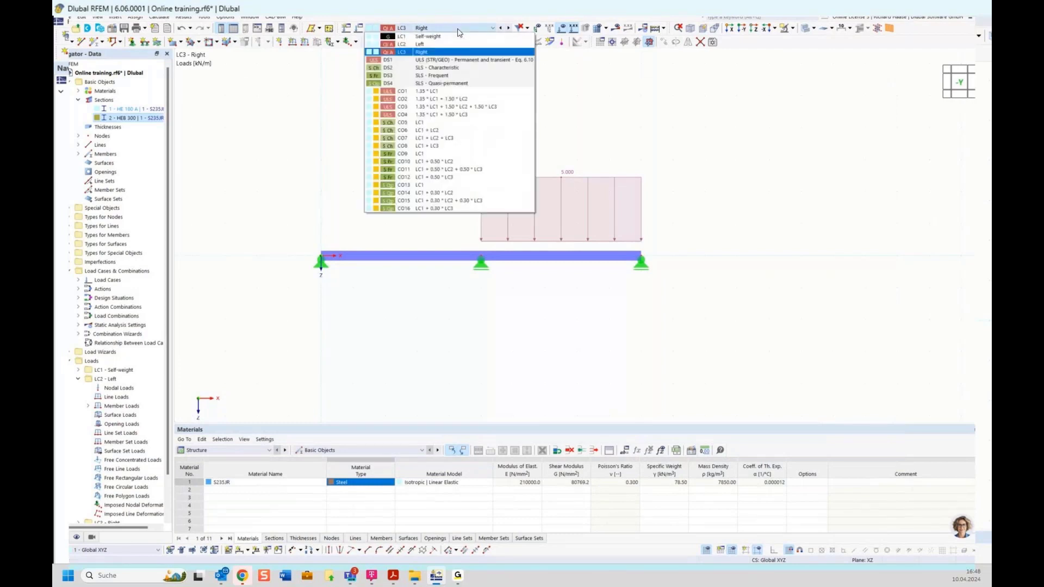
click(456, 37)
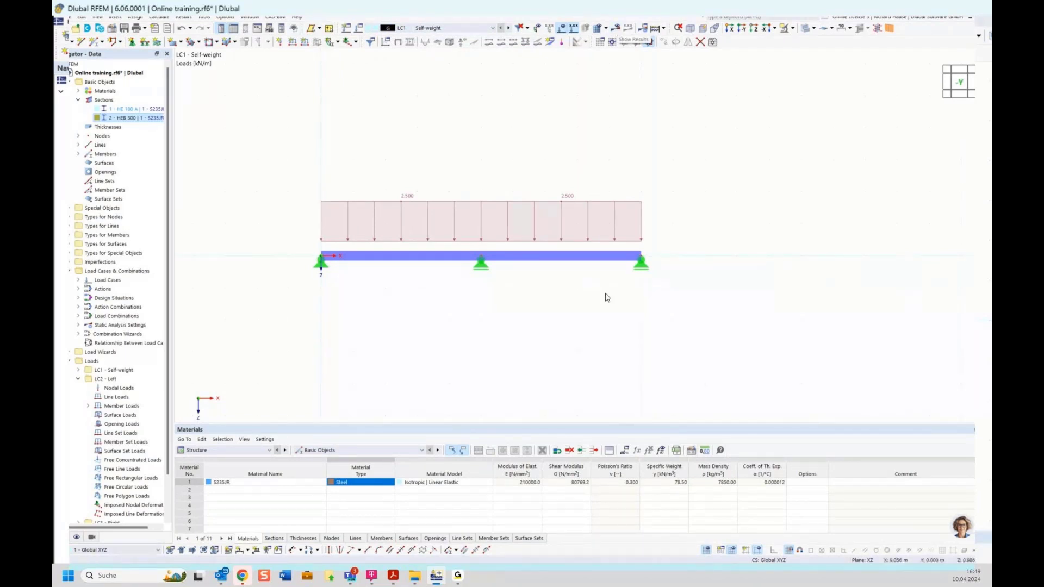
click(159, 17)
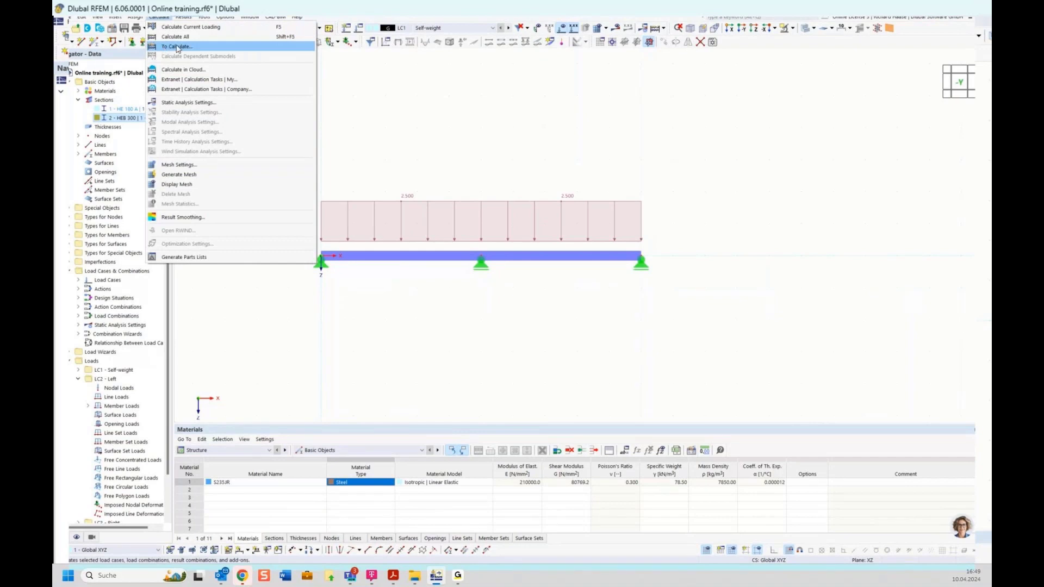
click(177, 48)
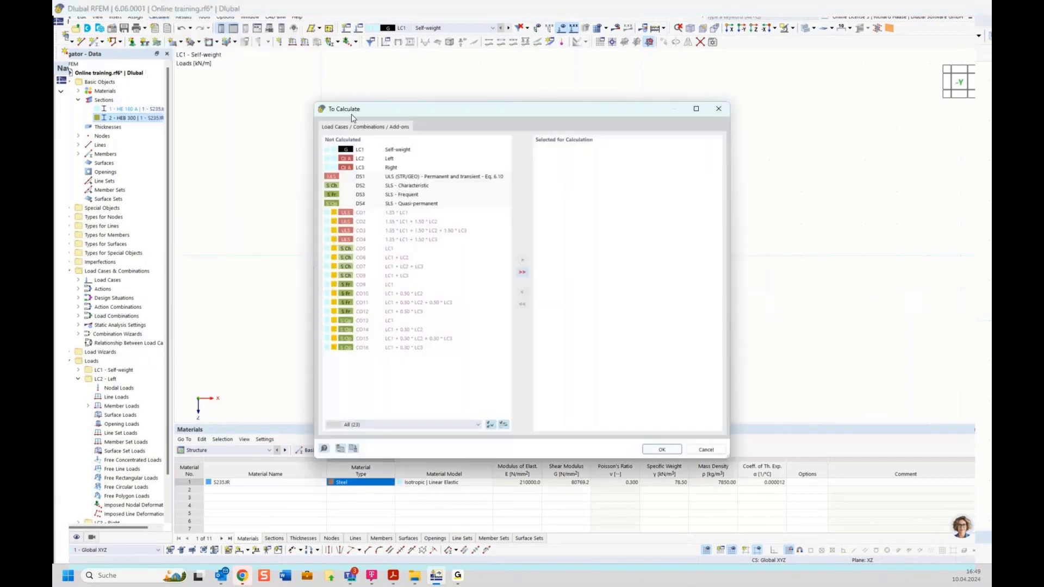
double_click(406, 150)
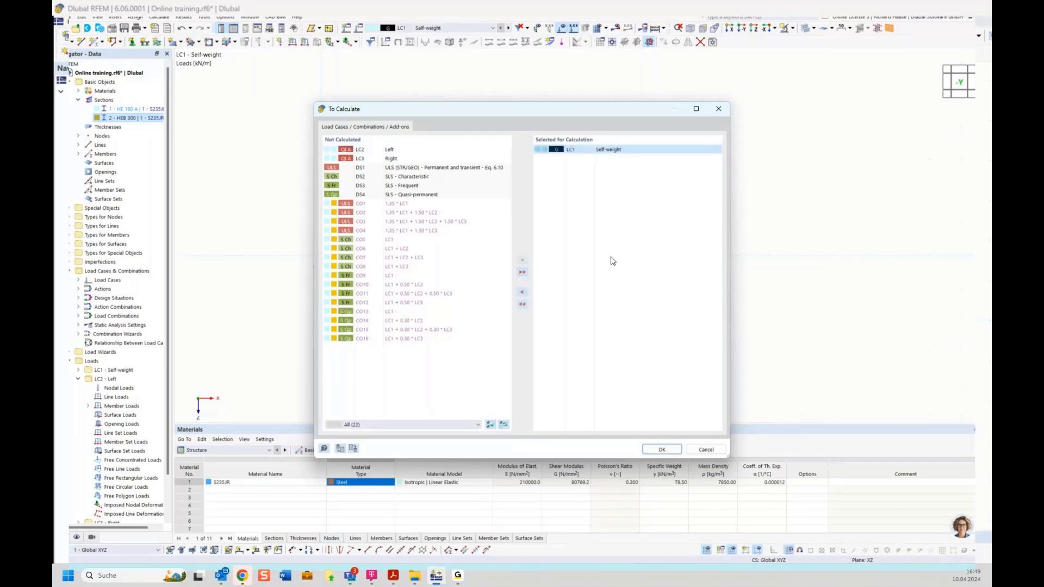
click(662, 450)
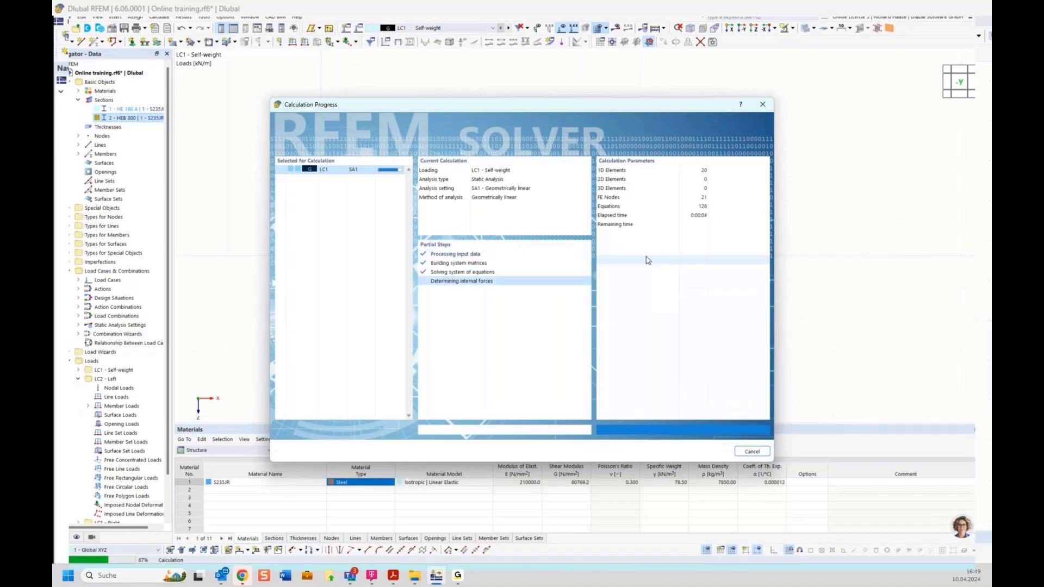
Hide the support reactions in the LC1 results, leaving the deformation displayed on the beam.
middle_drag(571, 255, 606, 246)
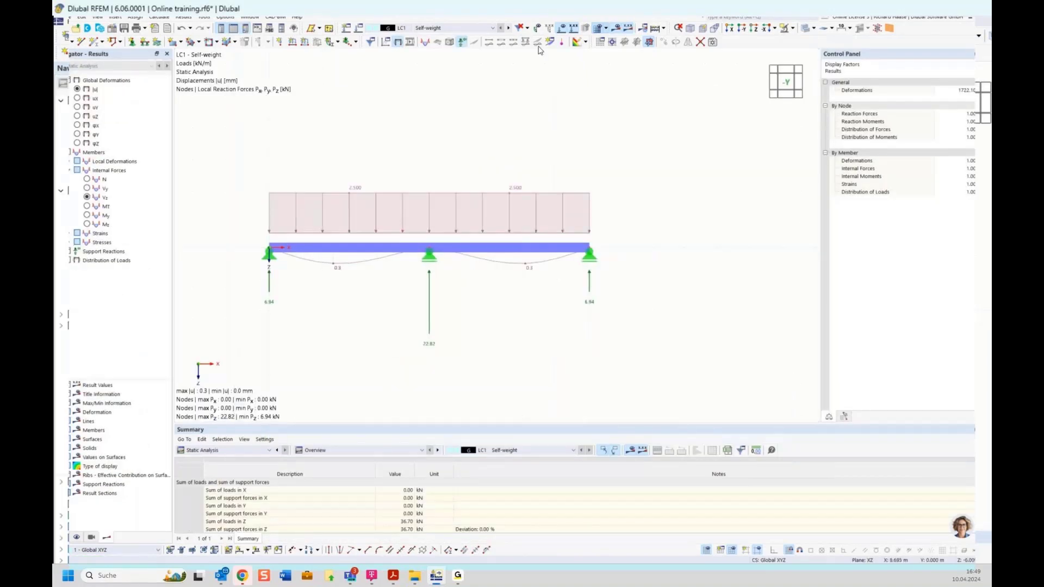
click(461, 41)
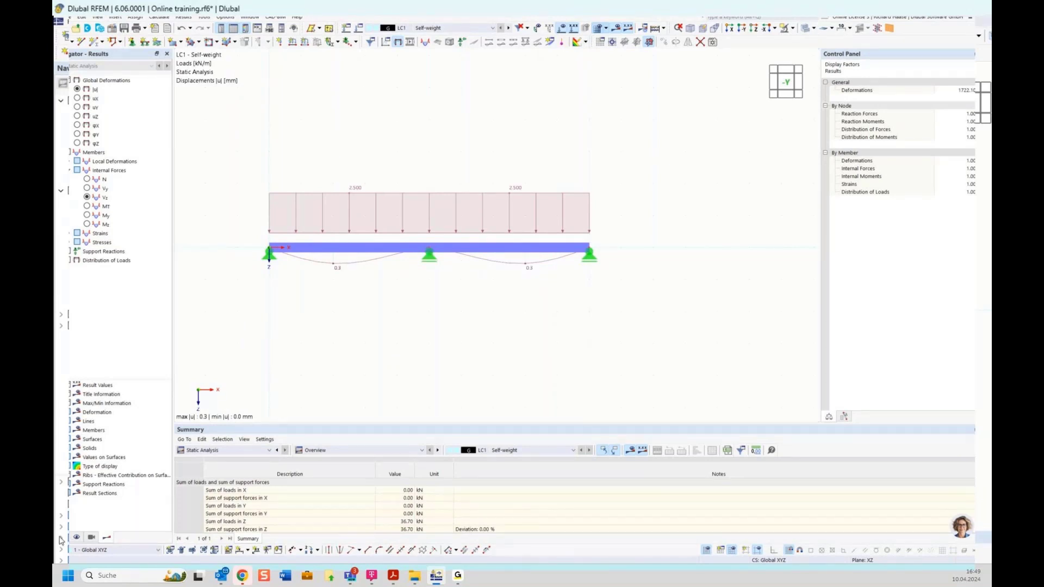
Deactivate the shear stiffness of the HEB 300 section and recalculate load case LC1 to compare the deflection.
click(62, 538)
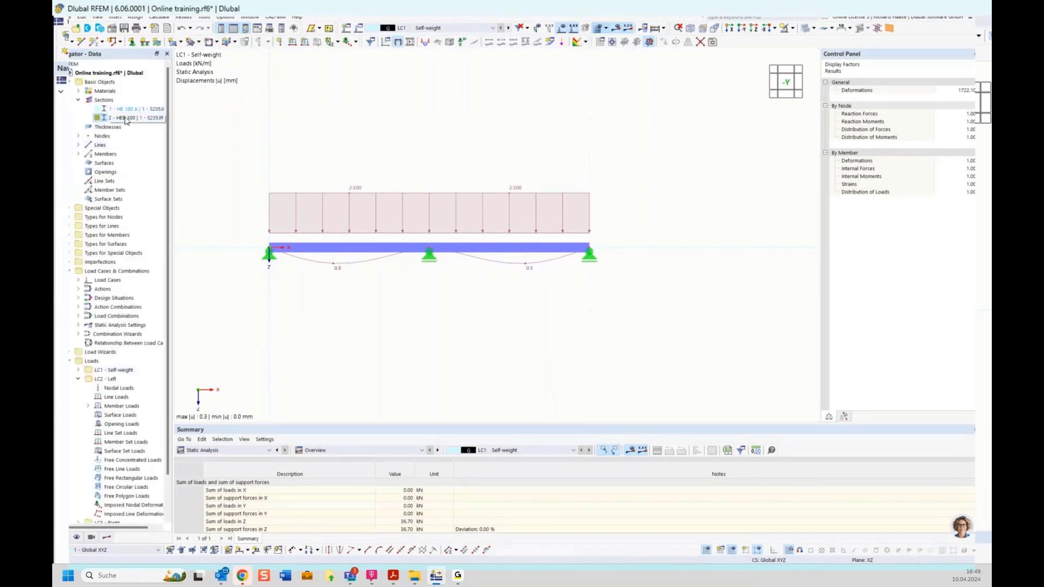
double_click(125, 118)
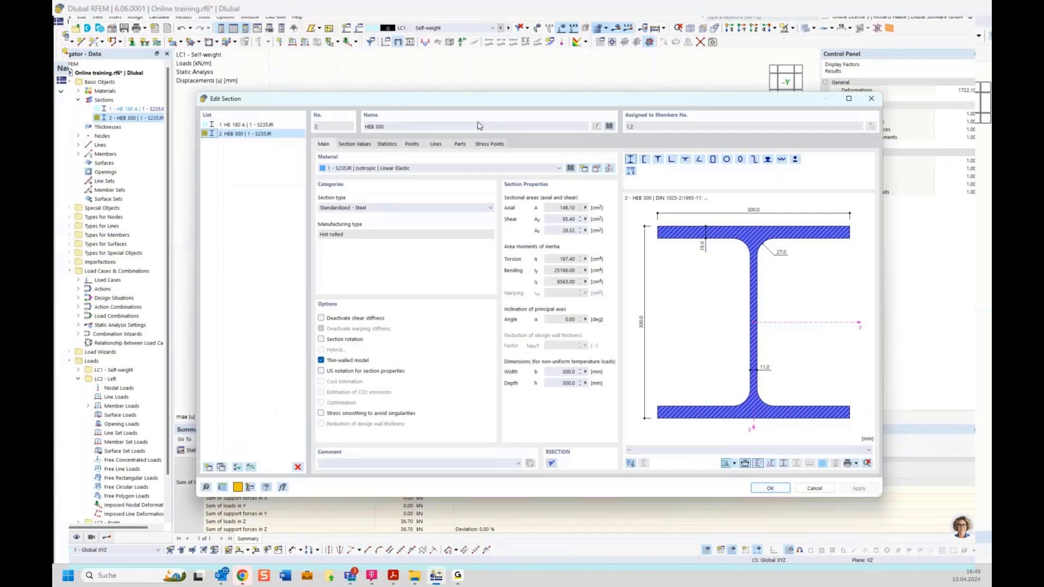
drag(478, 99, 476, 305)
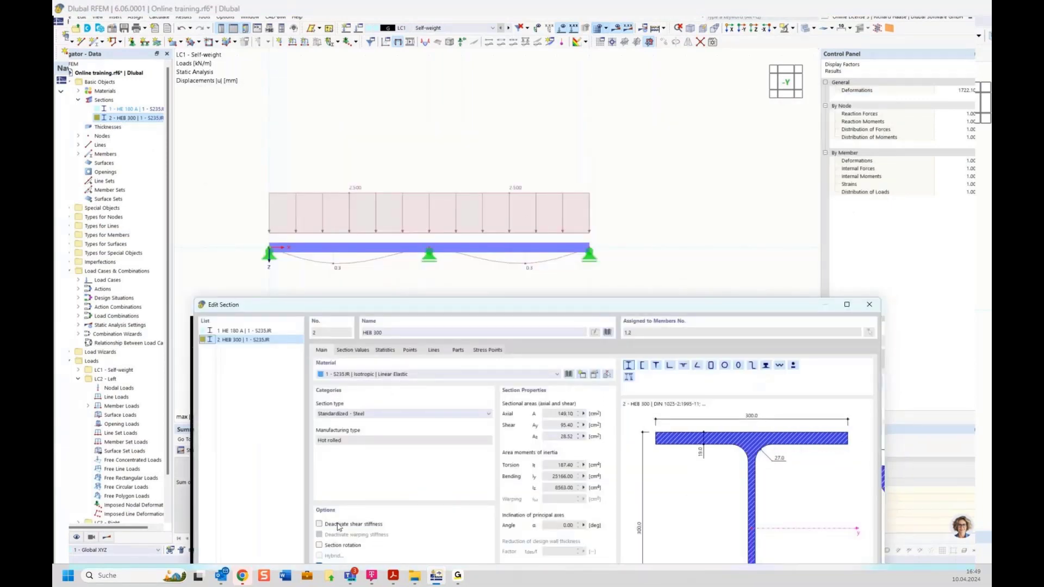
click(338, 527)
drag(564, 314, 473, 349)
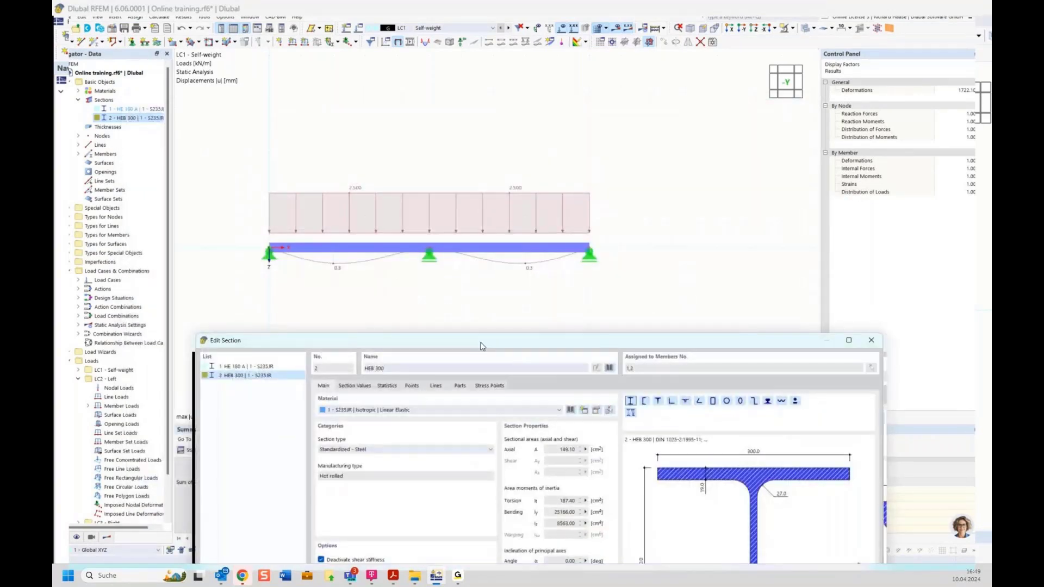
drag(481, 344, 435, 129)
click(716, 518)
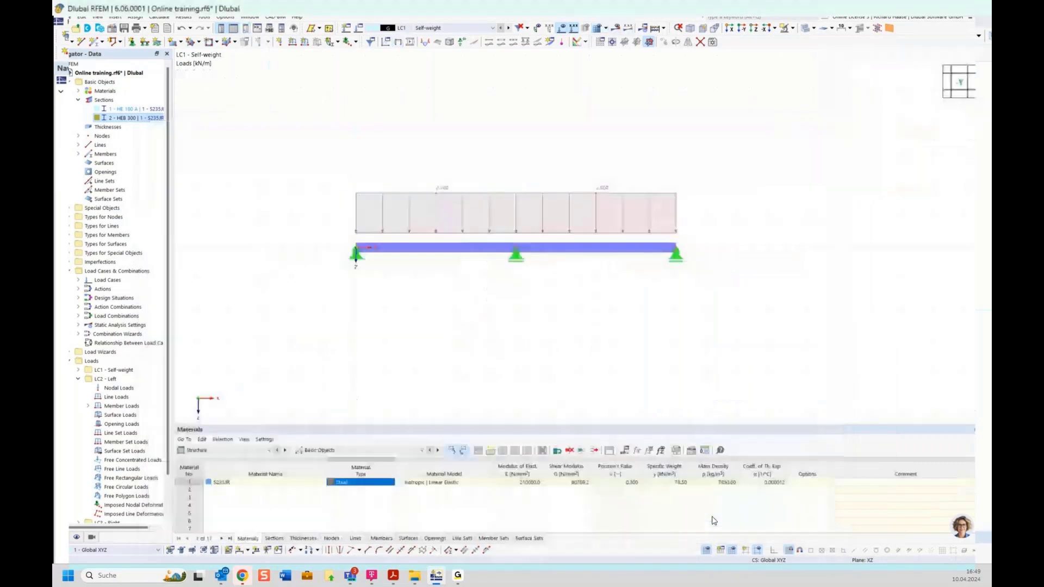
click(618, 31)
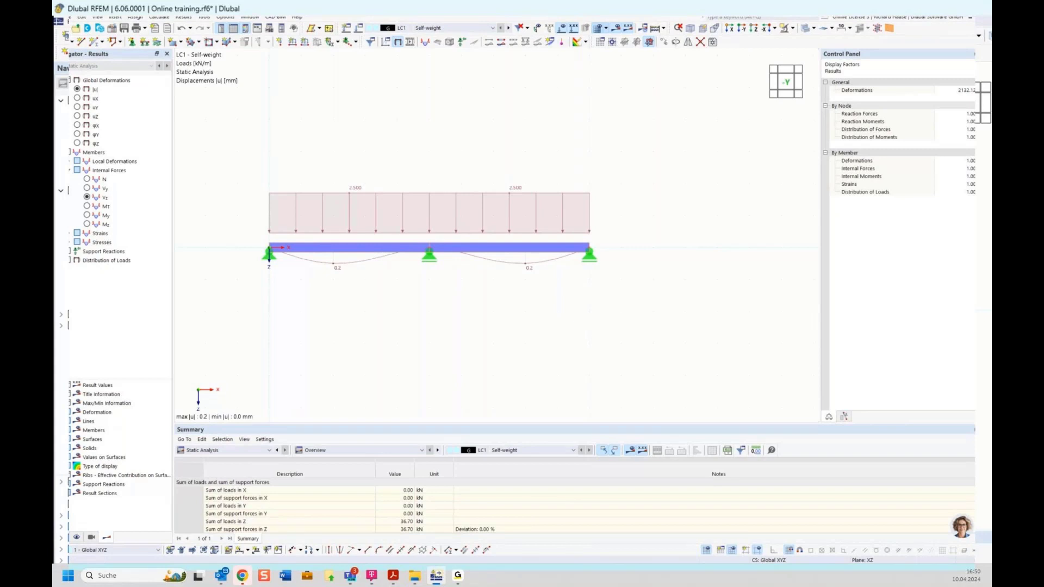
Reopen the HEB 300 section and switch its shear stiffness deactivation back off.
click(62, 537)
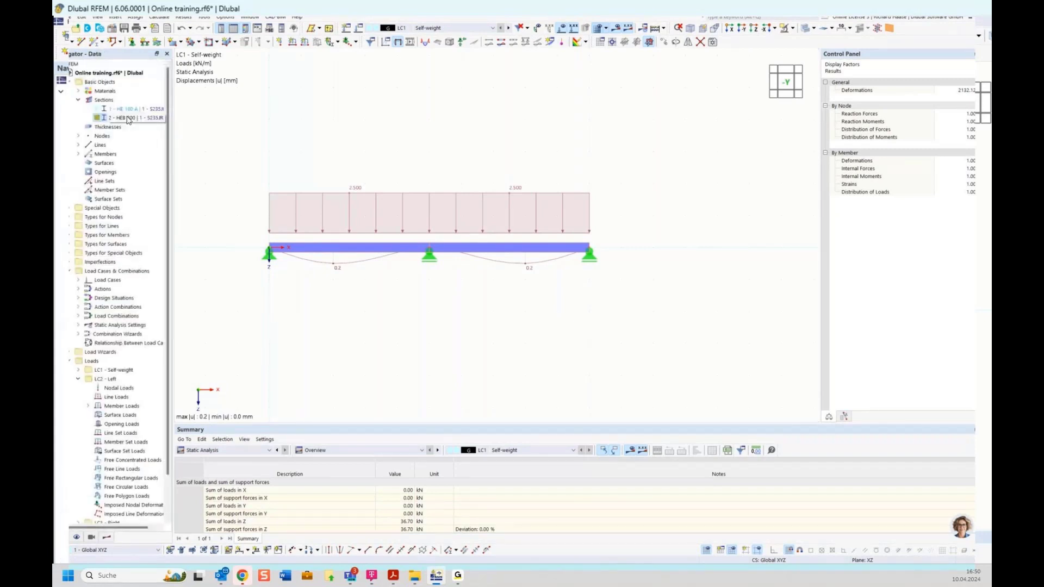
double_click(127, 119)
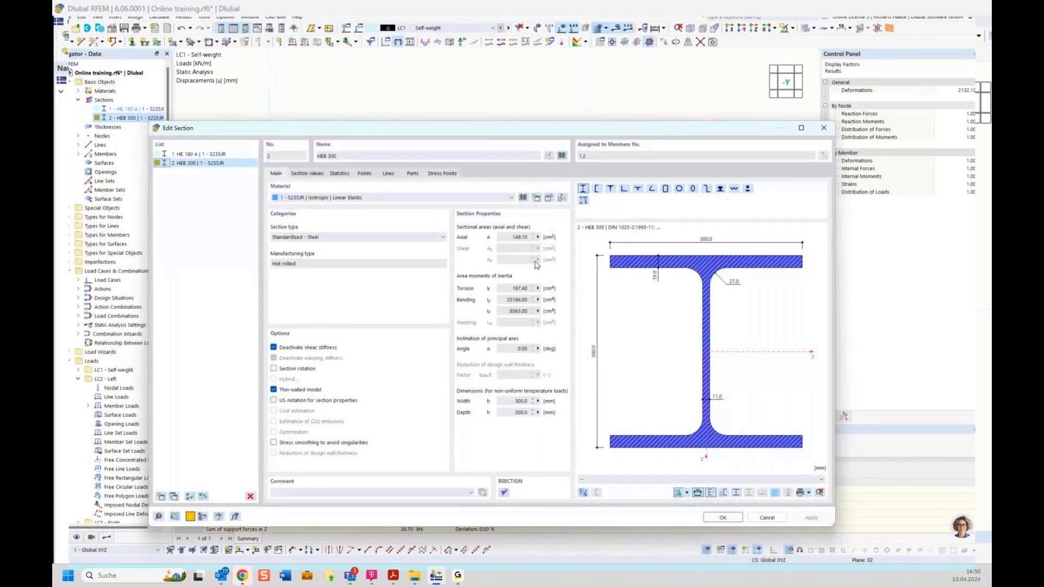
click(316, 348)
click(273, 347)
click(305, 347)
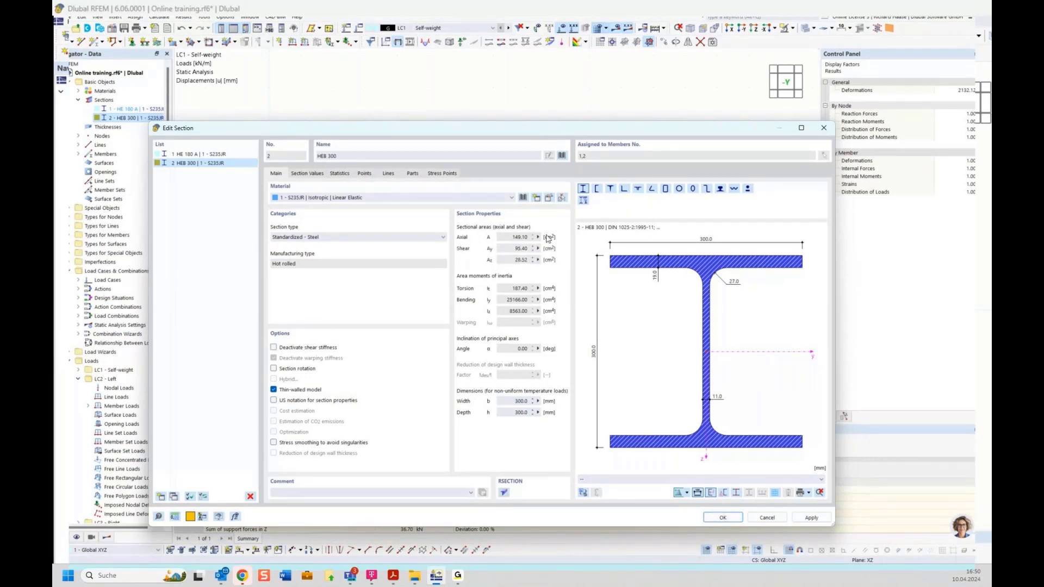
click(724, 519)
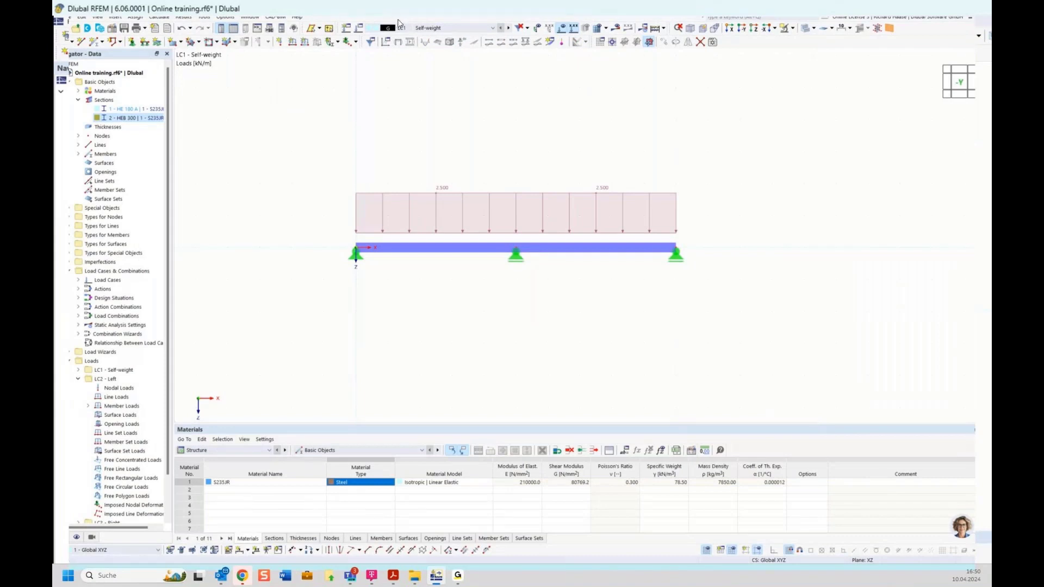
Calculate all load cases and combinations of the model.
click(161, 17)
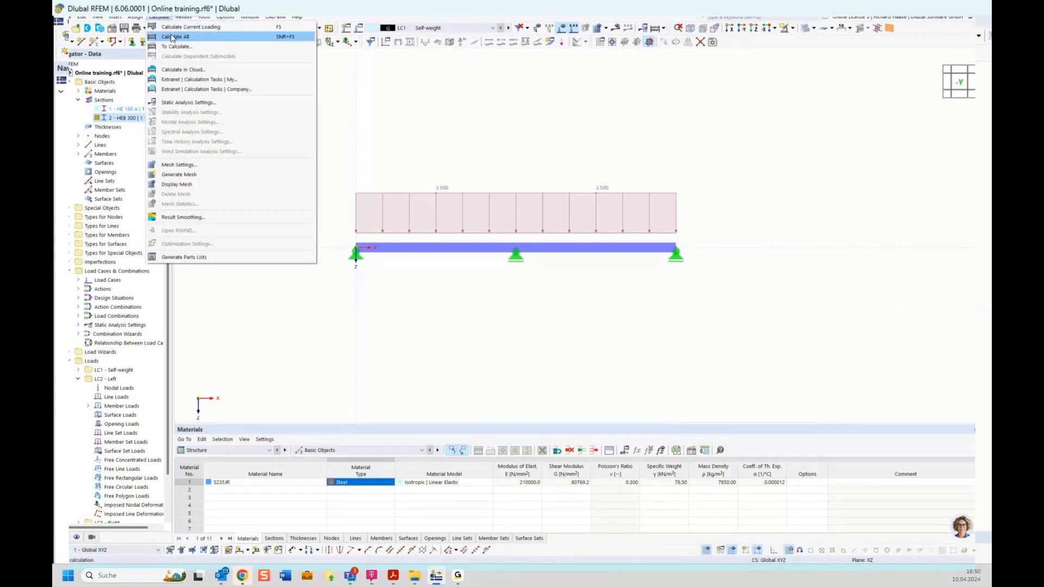
click(171, 38)
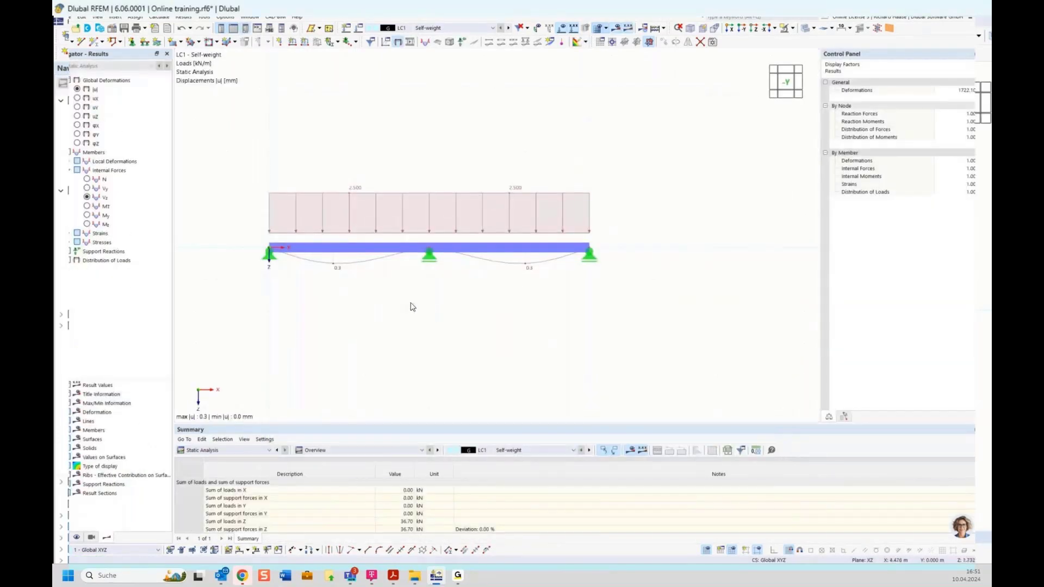
Show the beam as a wireframe with the member moments My for LC1, and hide the loads.
click(812, 29)
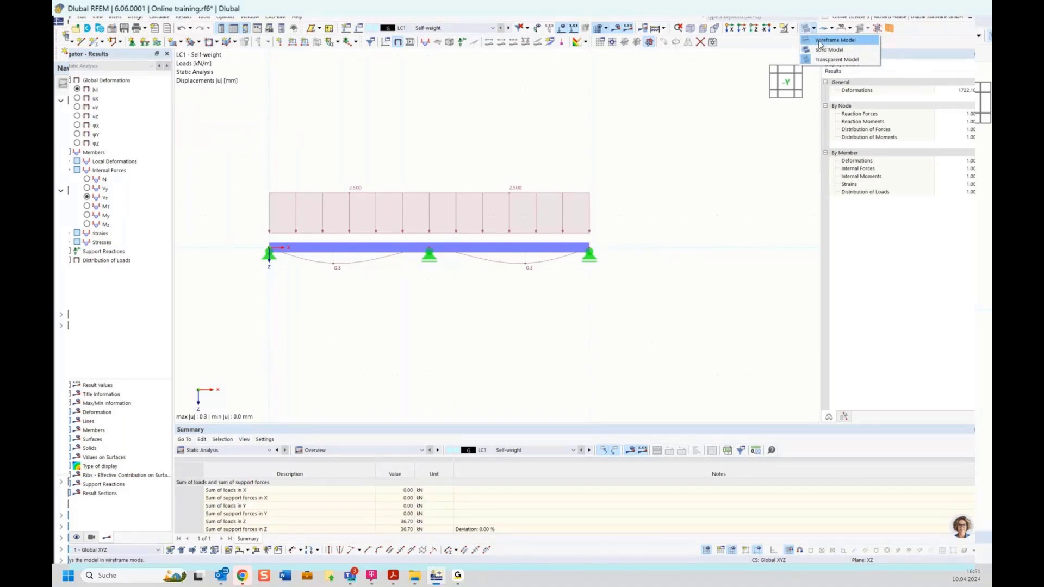
click(821, 42)
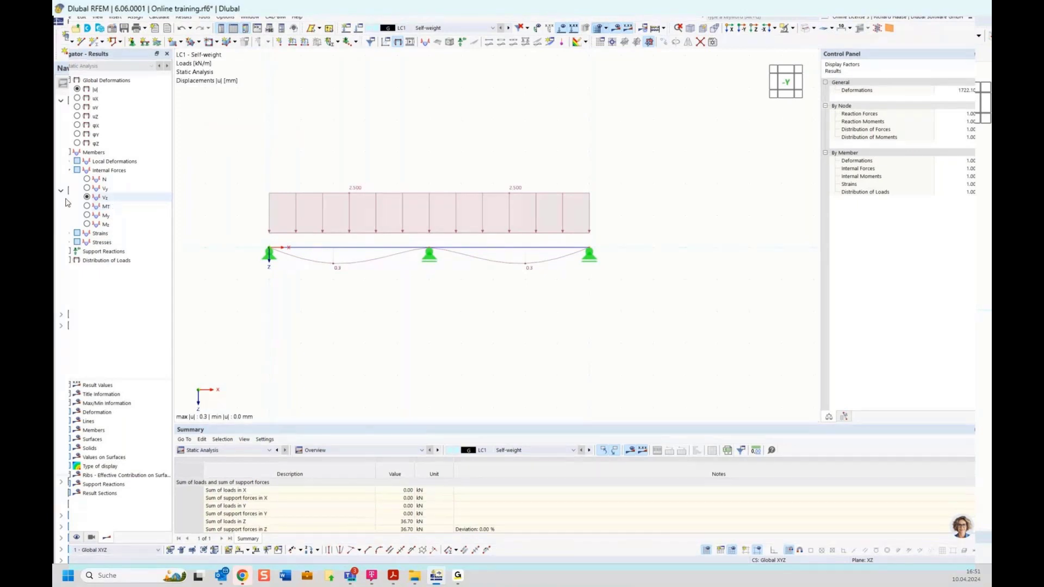
click(86, 215)
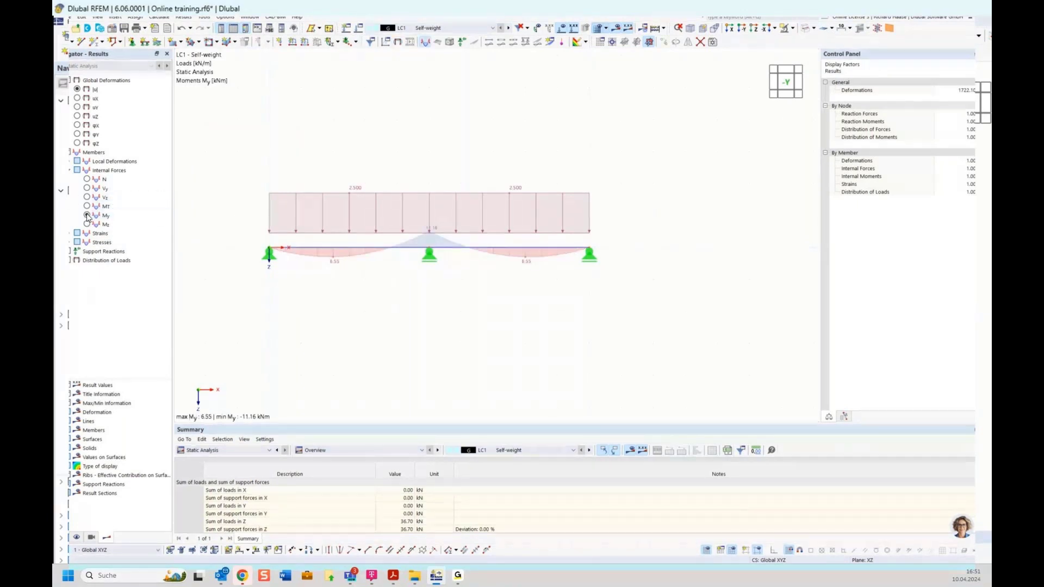
click(561, 32)
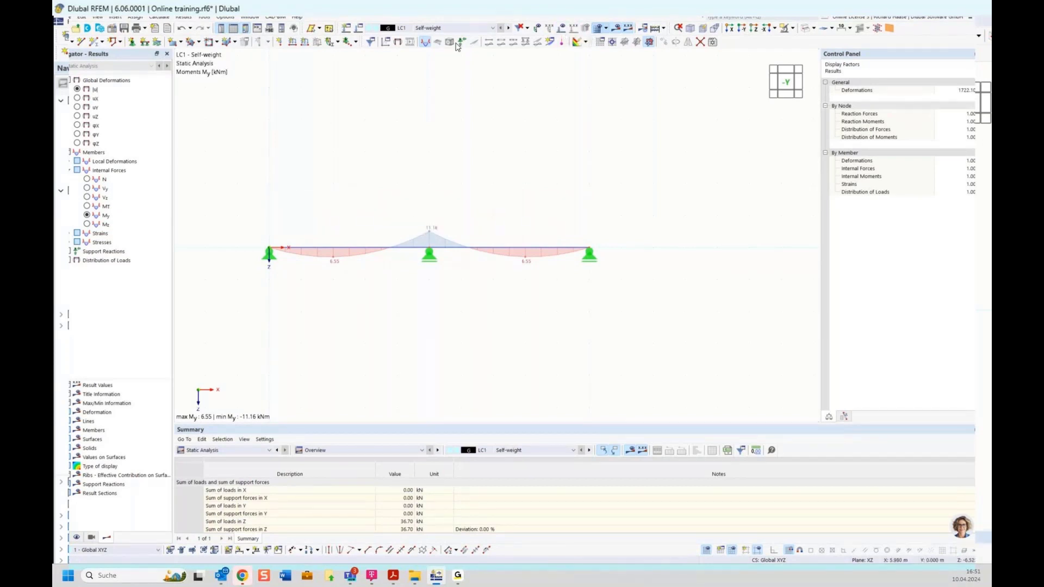
Display the My moment envelope of design situation DS1 ULS (STR/GEO) and expand the envelope value options.
click(455, 29)
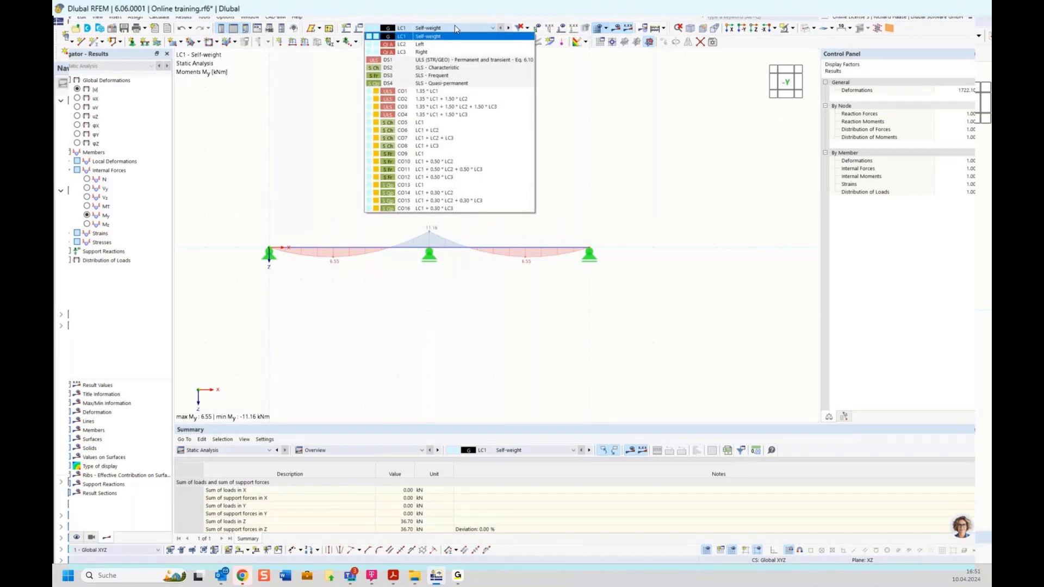
click(412, 60)
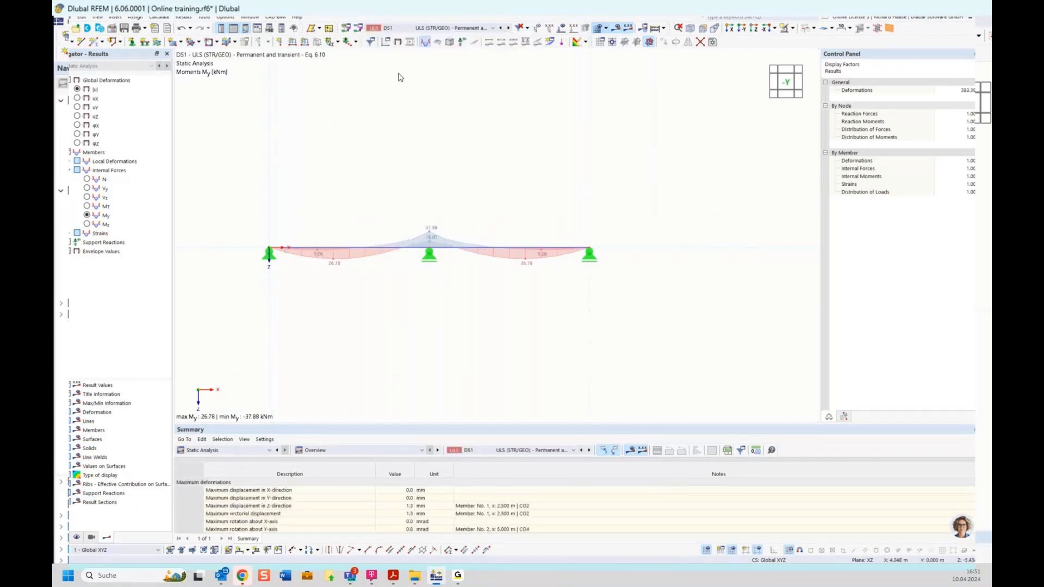
scroll(422, 243, up, 2)
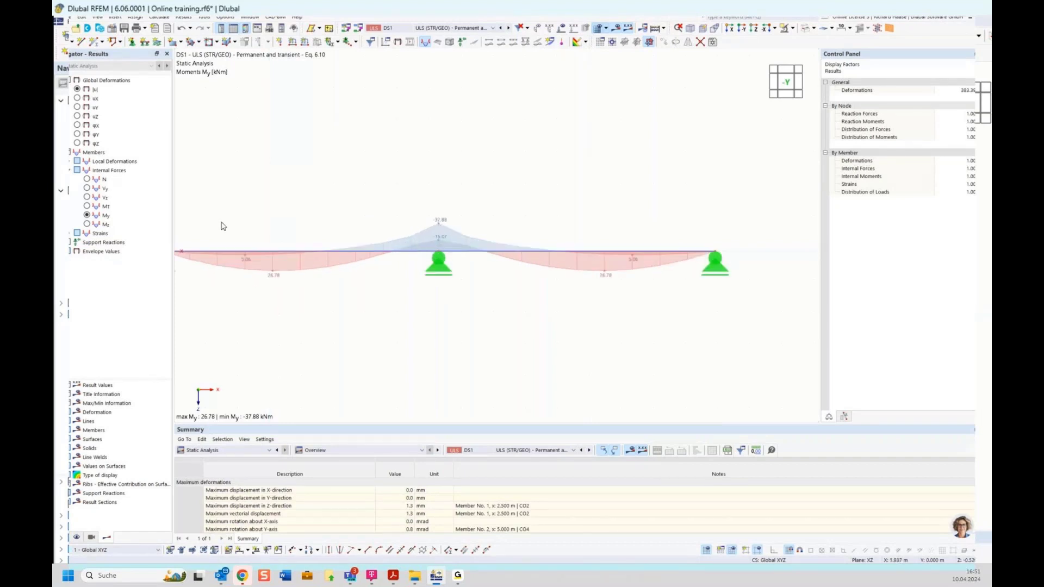
click(70, 251)
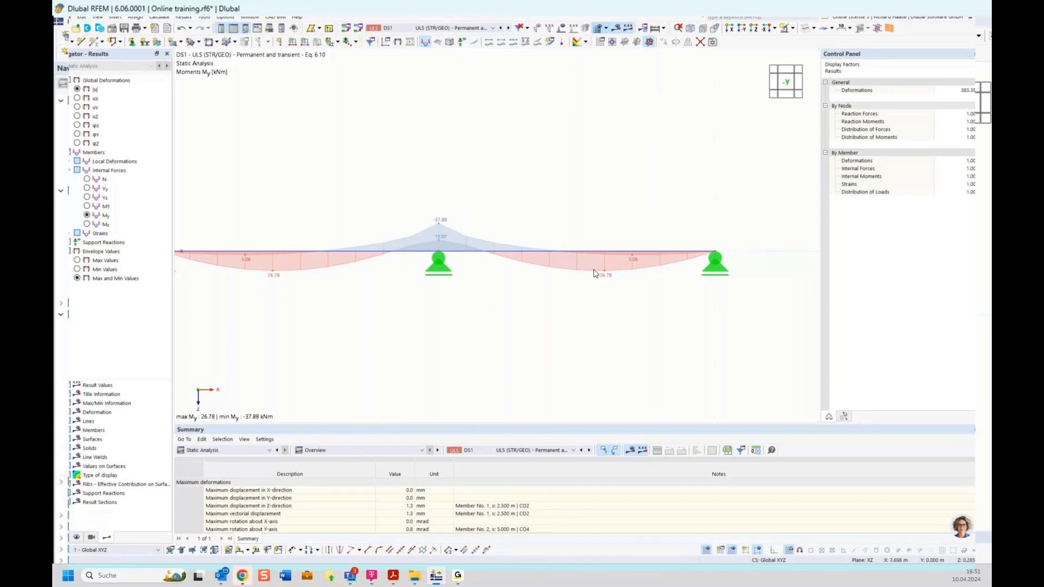
Review the load combinations CO1 to CO4 assigned to design situation DS1, comparing them with the moment diagram.
click(62, 538)
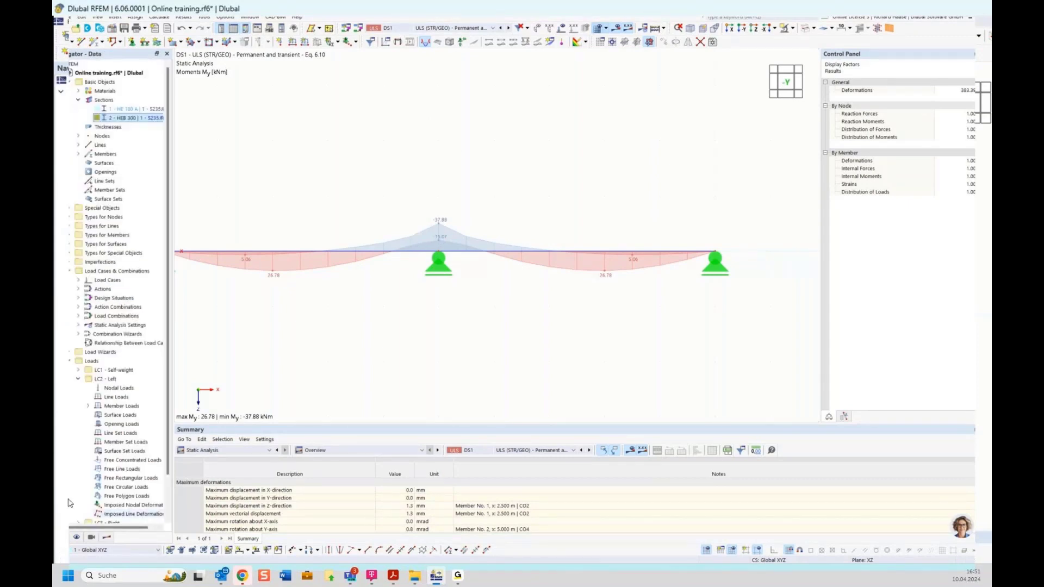
right_click(104, 370)
click(123, 374)
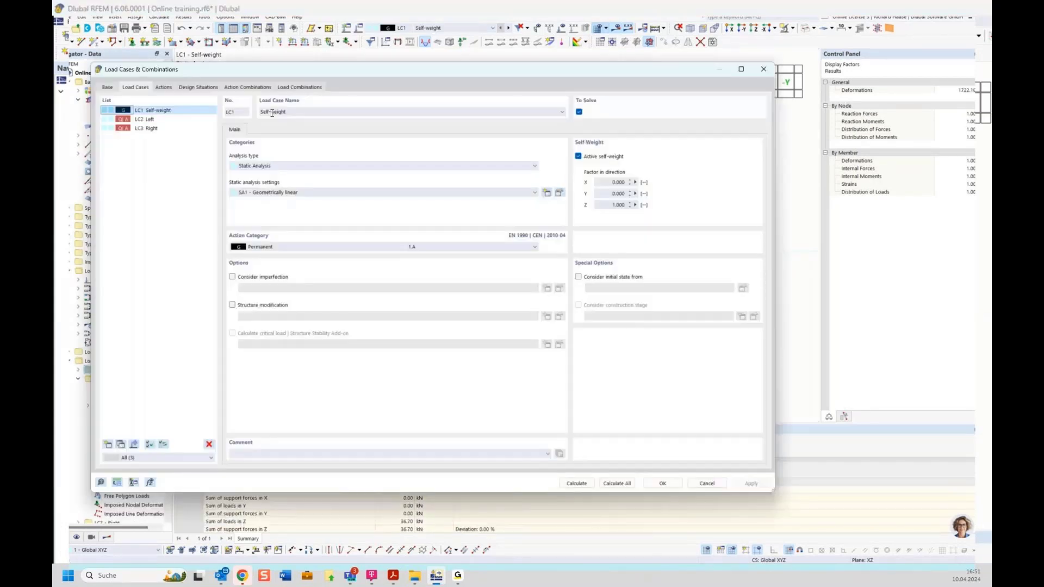
click(296, 87)
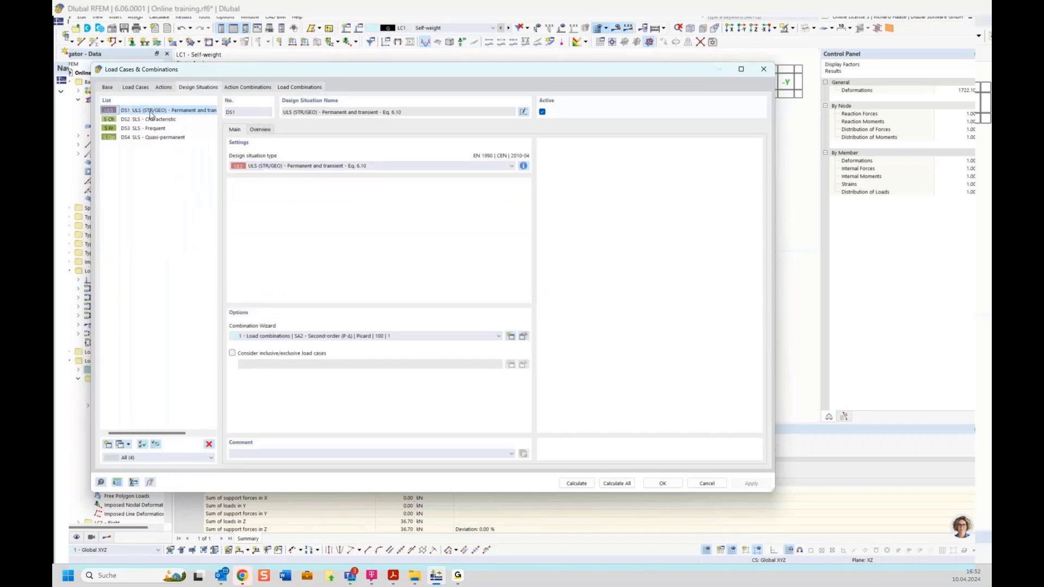
click(259, 129)
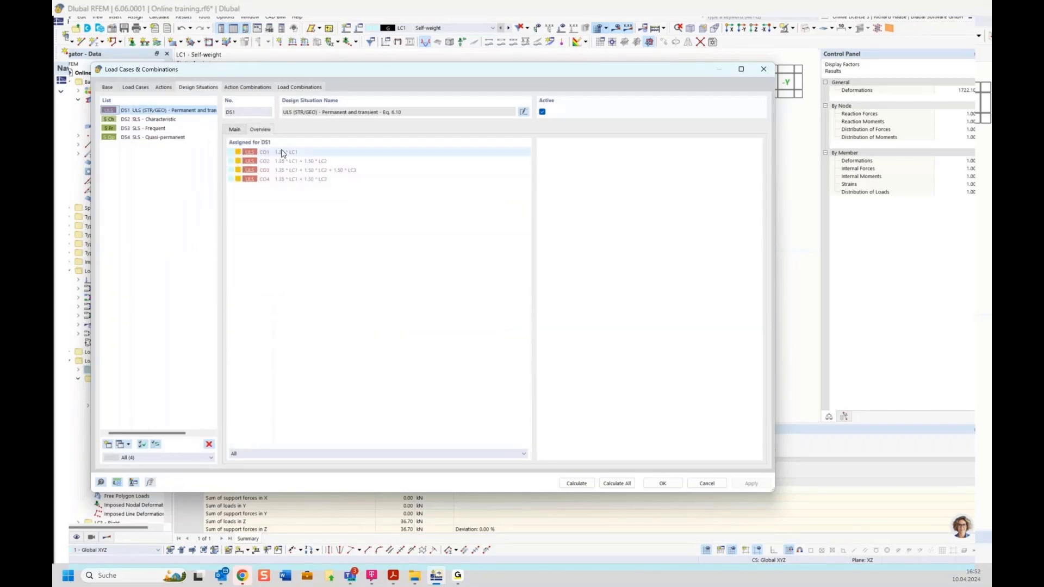
key(Down)
key(Down)
key(Down)
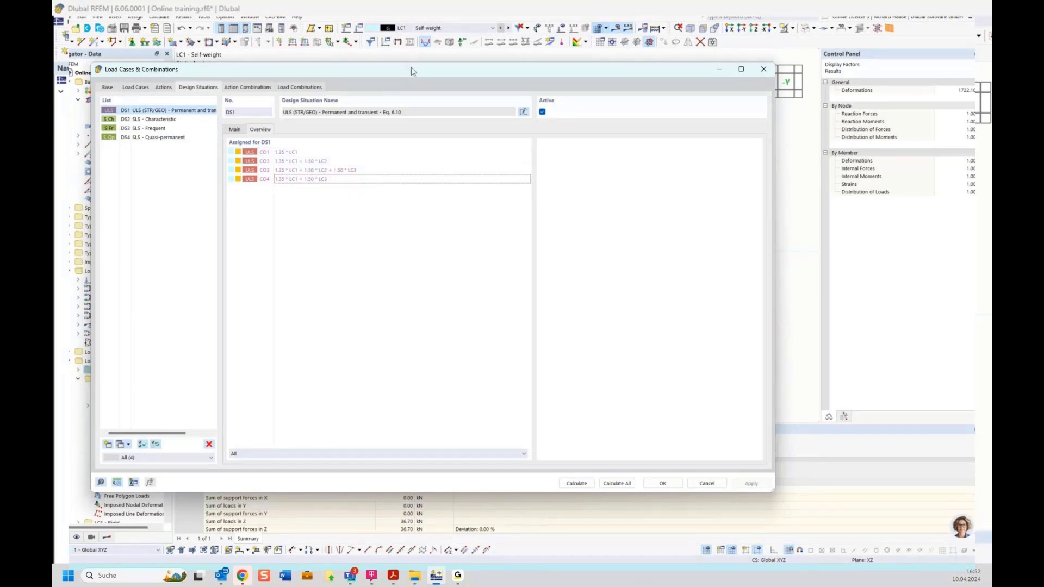
drag(412, 71, 516, 360)
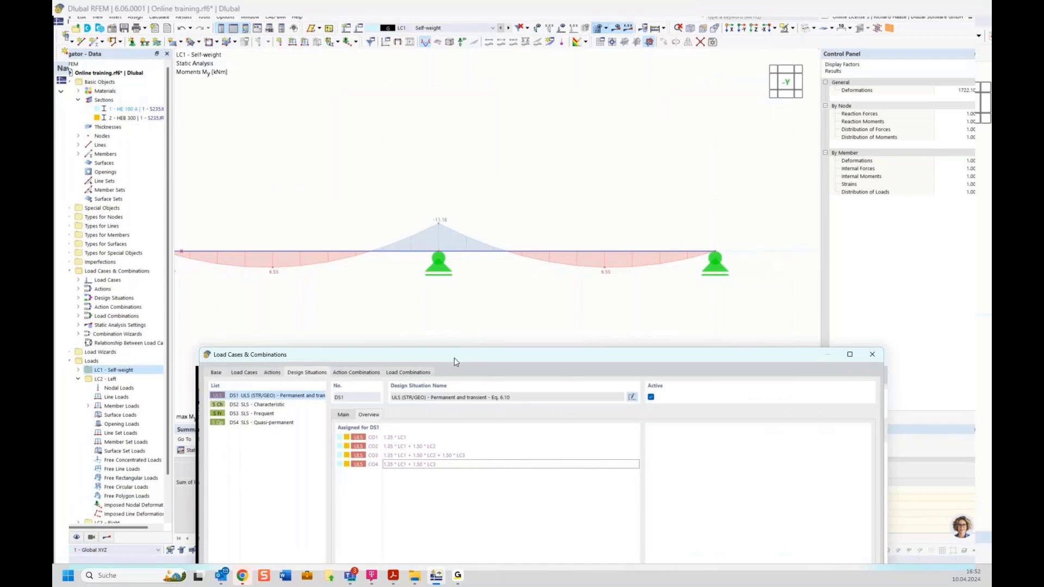
drag(454, 358, 407, 309)
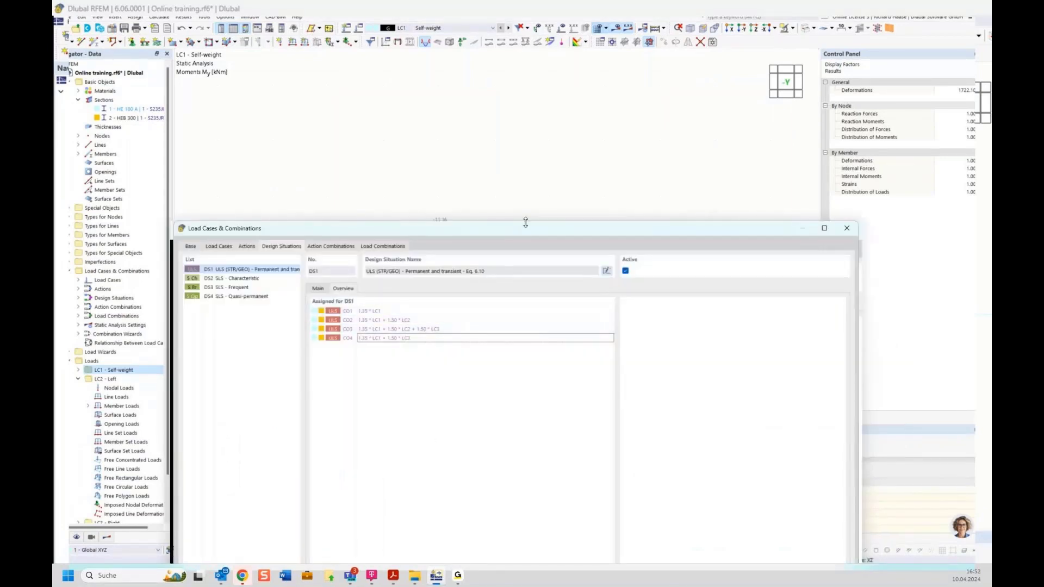
drag(526, 233, 479, 74)
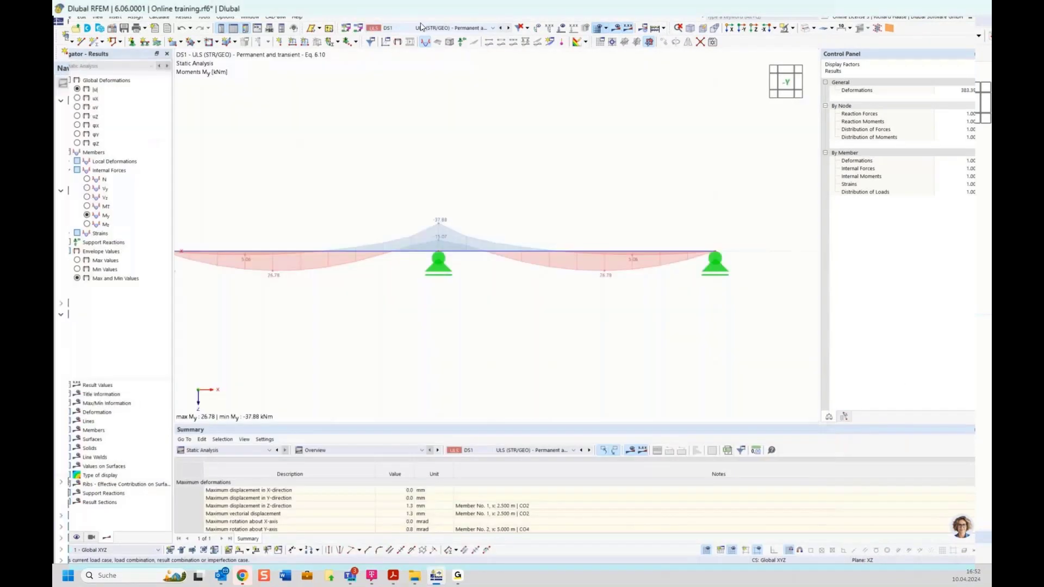
Enlarge the results table and list the internal forces by member for design situation DS1.
middle_drag(498, 210, 520, 204)
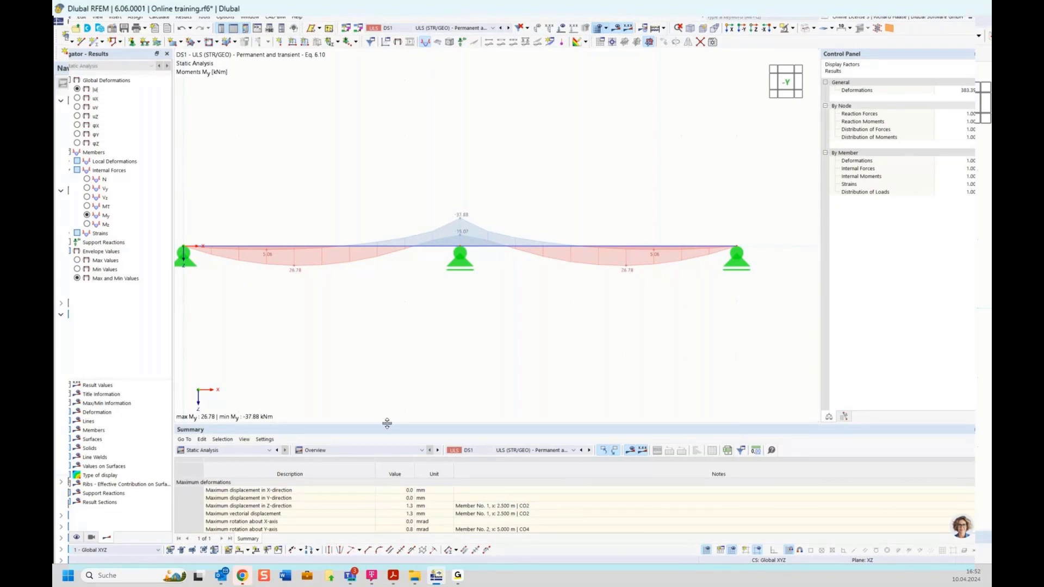
drag(387, 422, 379, 343)
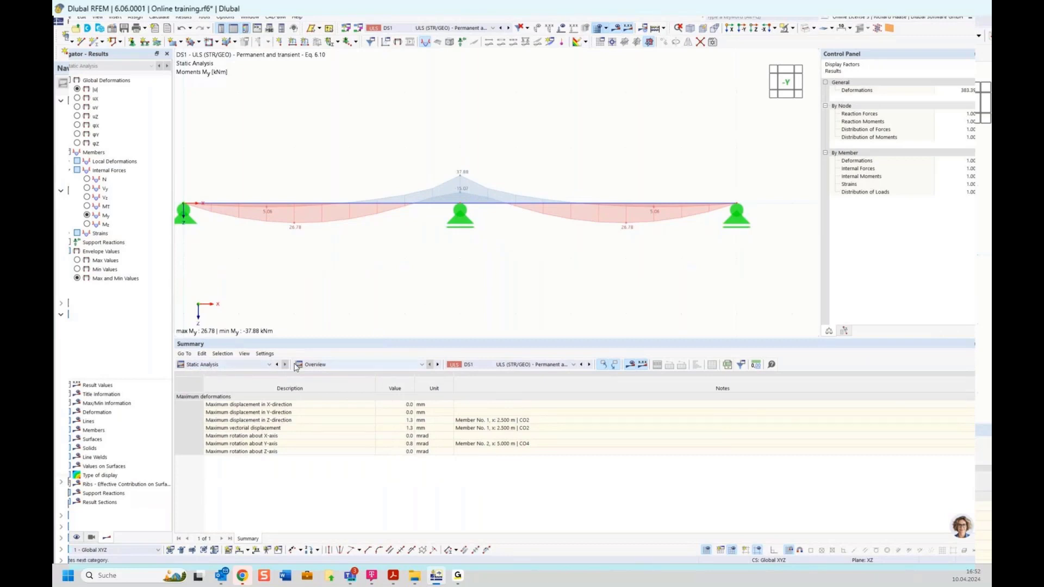
click(319, 365)
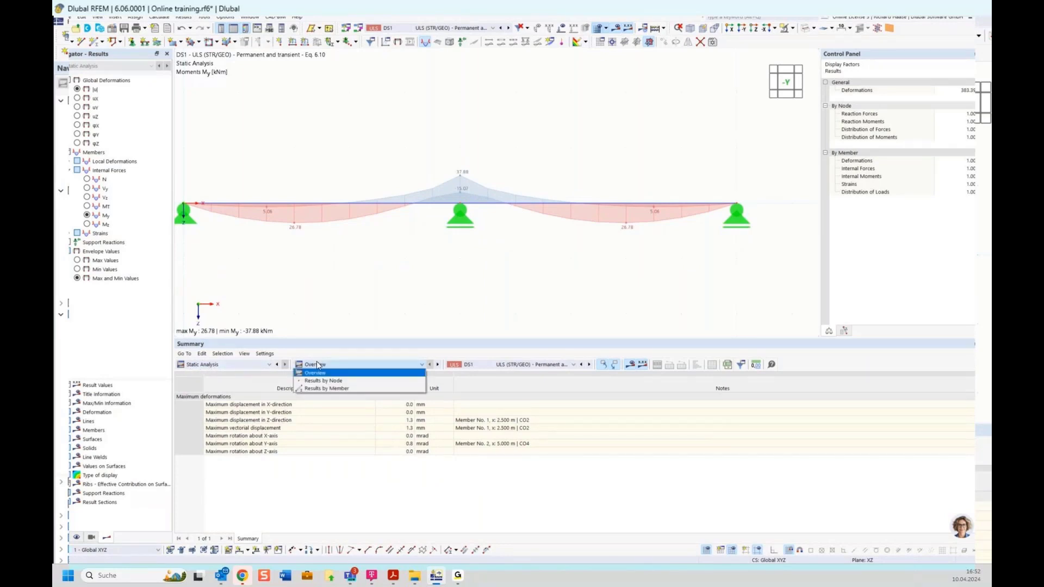
click(325, 389)
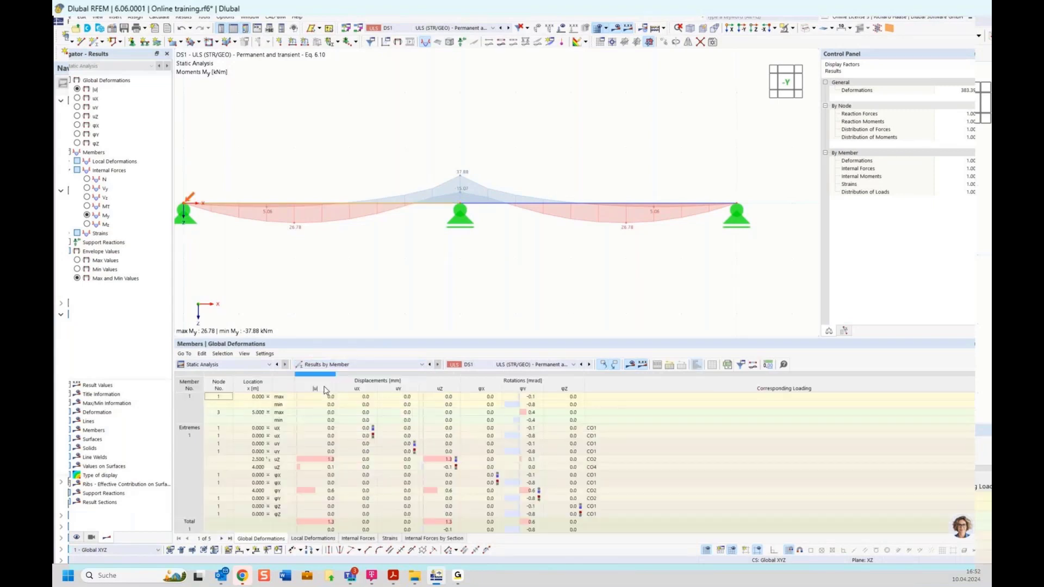
click(360, 540)
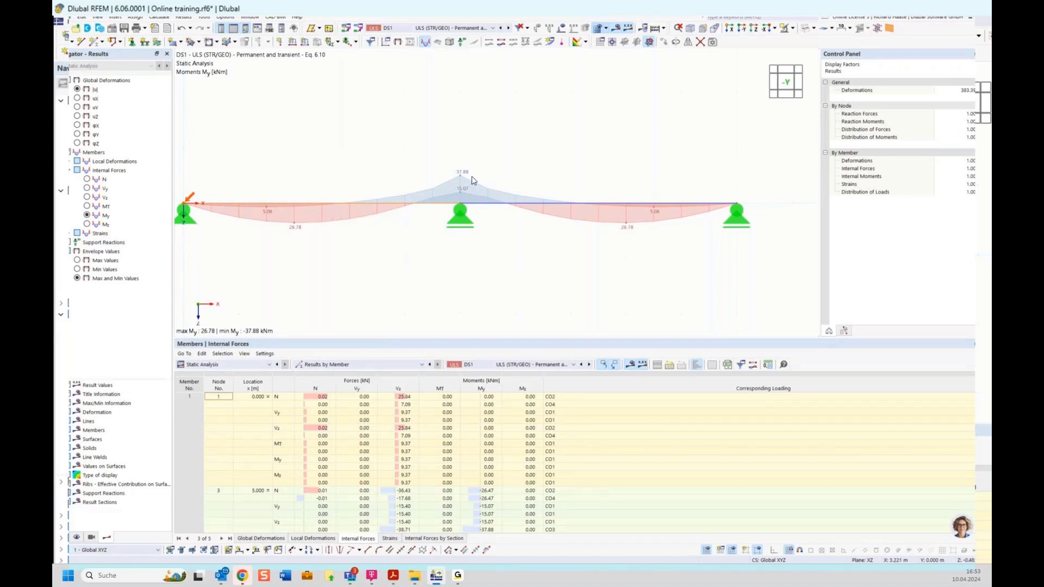
Find the minimum My in the extremes of member 1 and identify its corresponding load combination.
scroll(381, 440, down, 5)
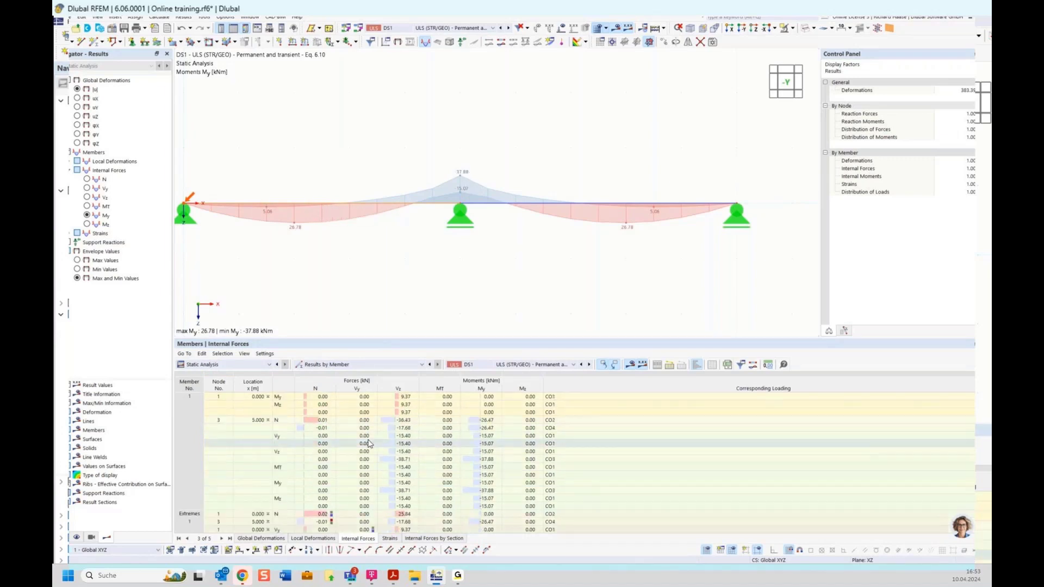
scroll(435, 473, down, 10)
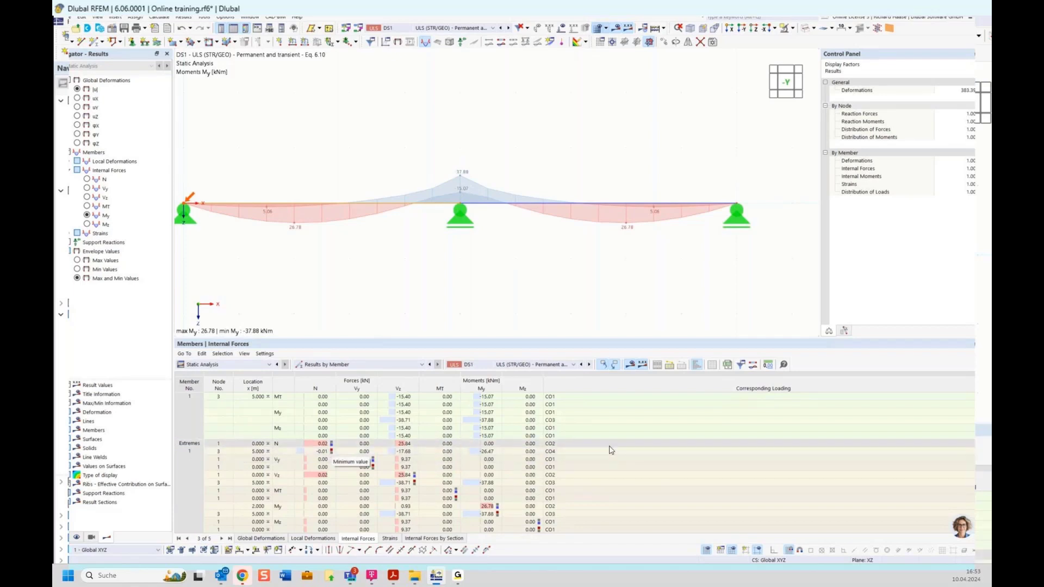
scroll(609, 451, down, 1)
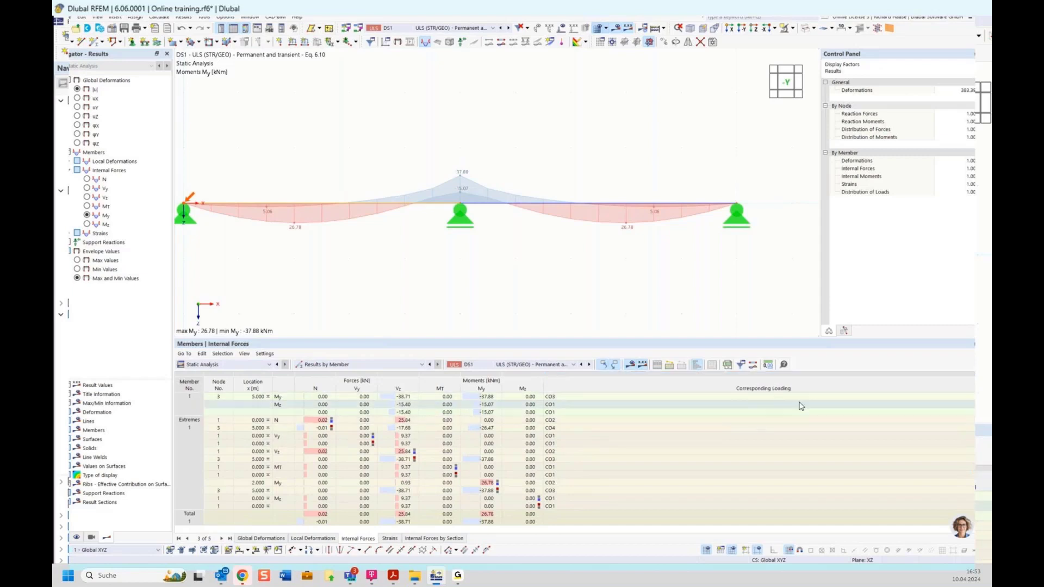
click(548, 491)
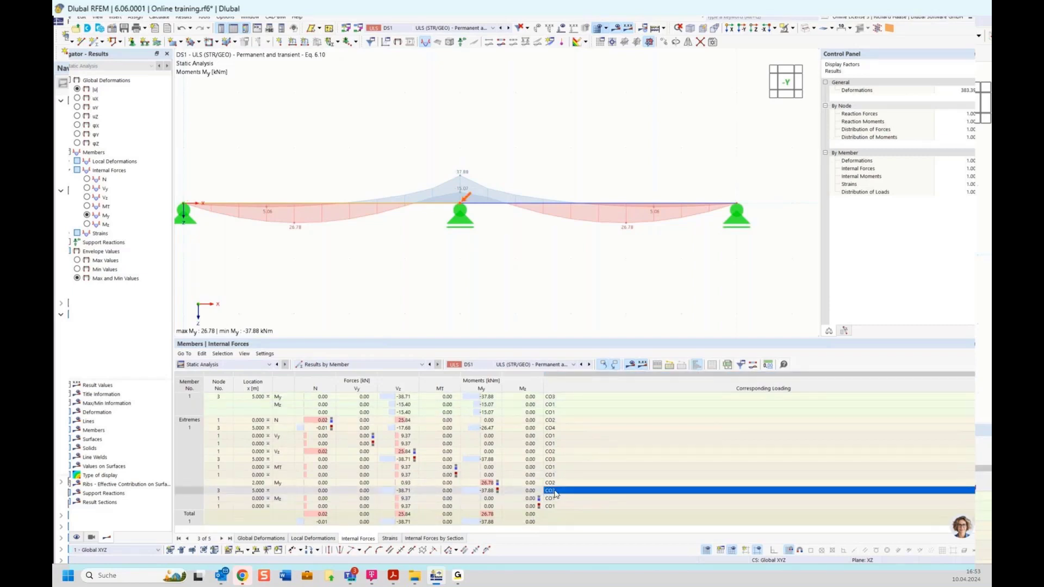
click(482, 491)
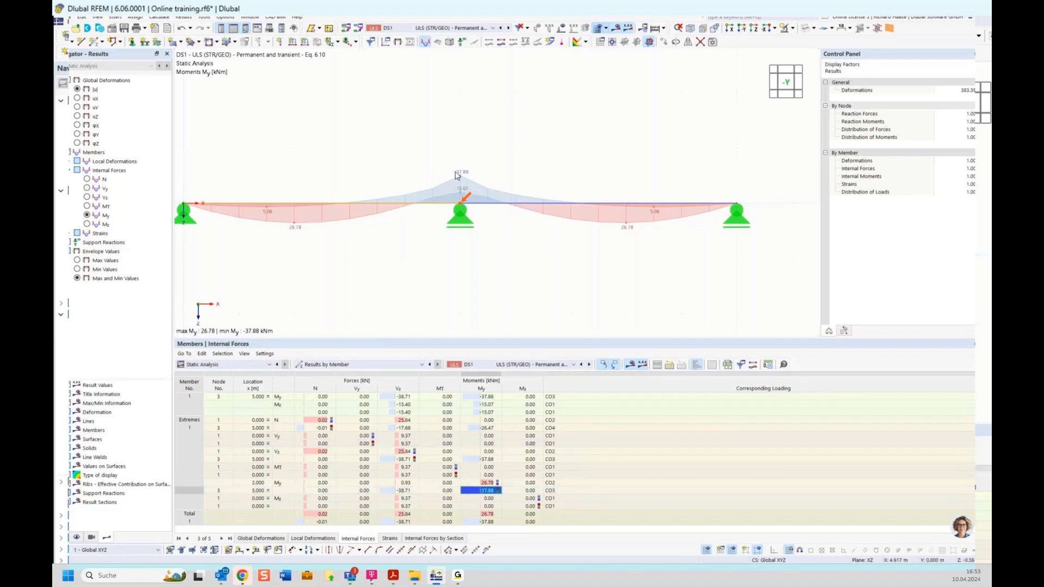
Display the My moments of load combination CO3 together with its loads, and inspect the member loads on the beam.
click(455, 29)
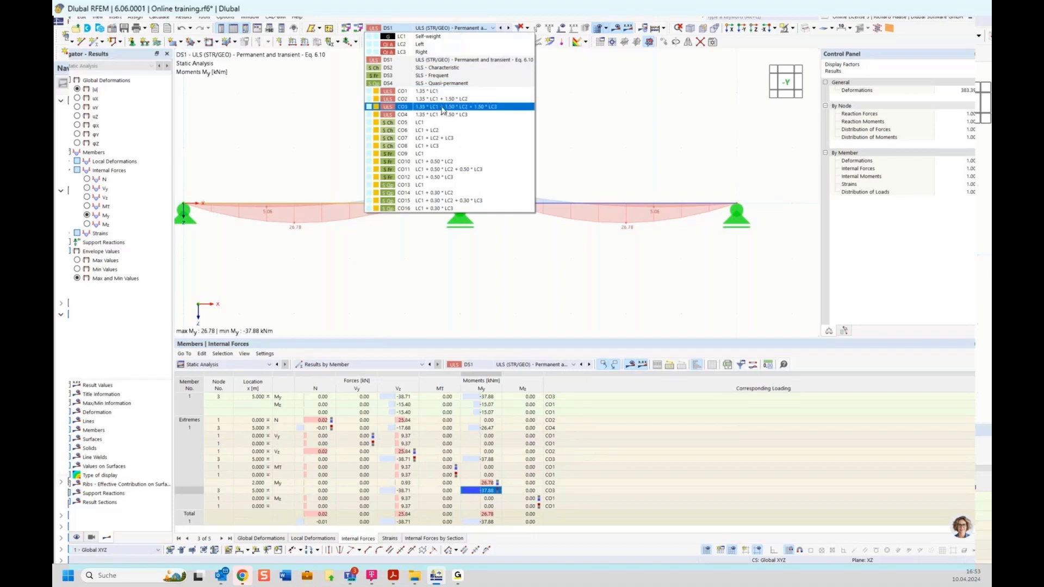
key(Escape)
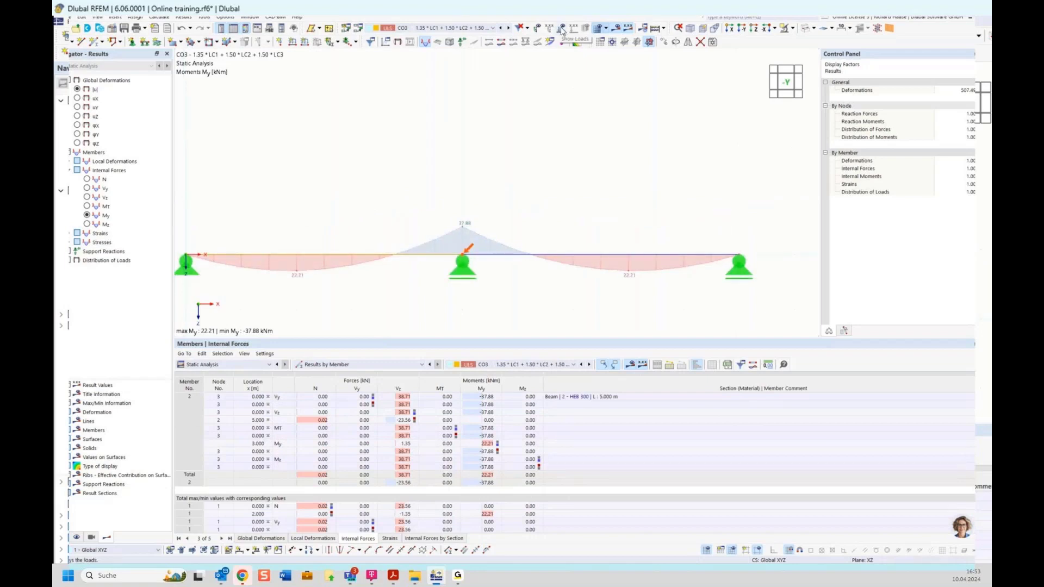
click(562, 29)
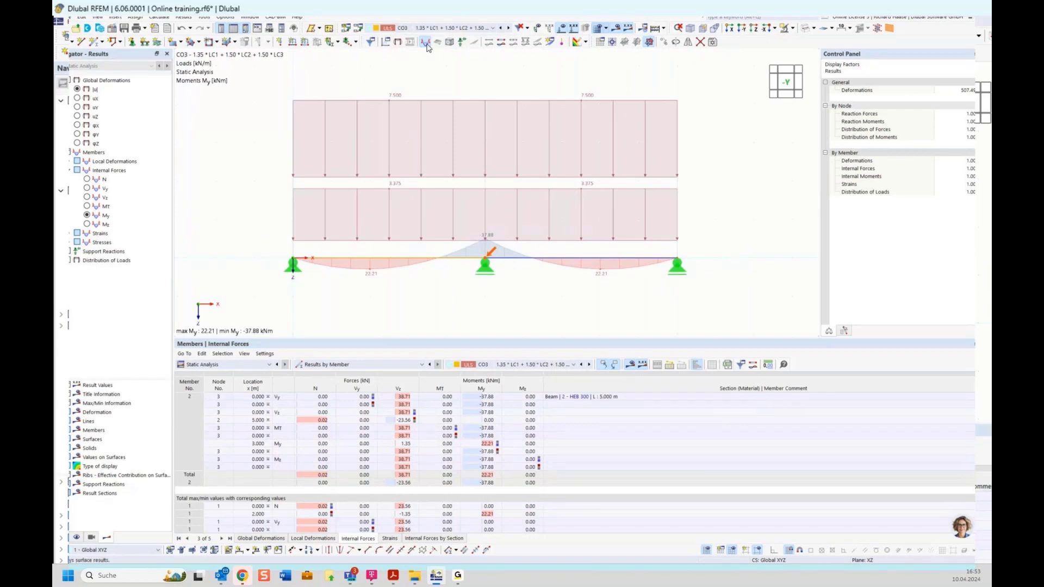
mouse_move(407, 192)
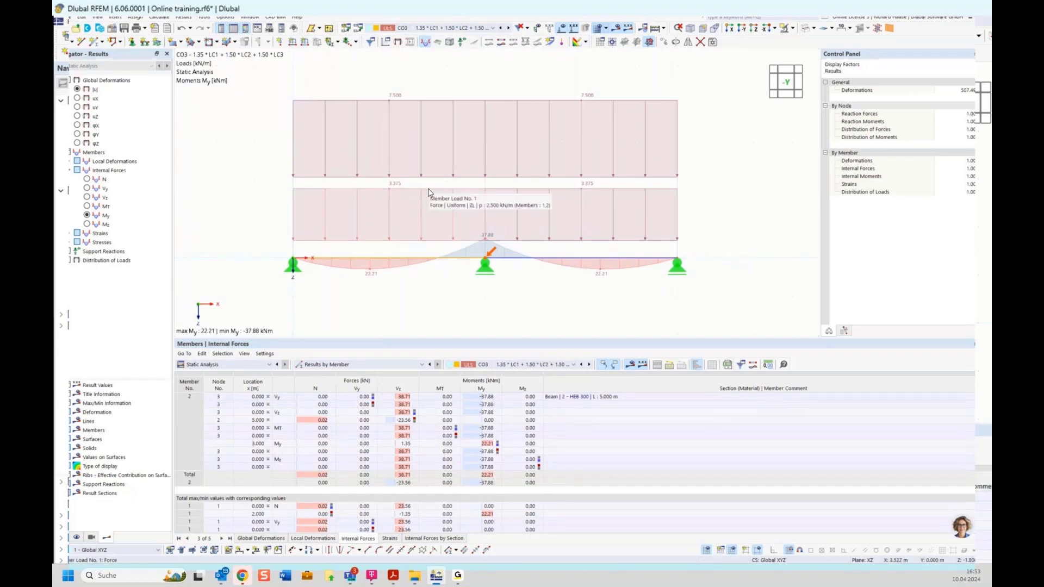
mouse_move(424, 104)
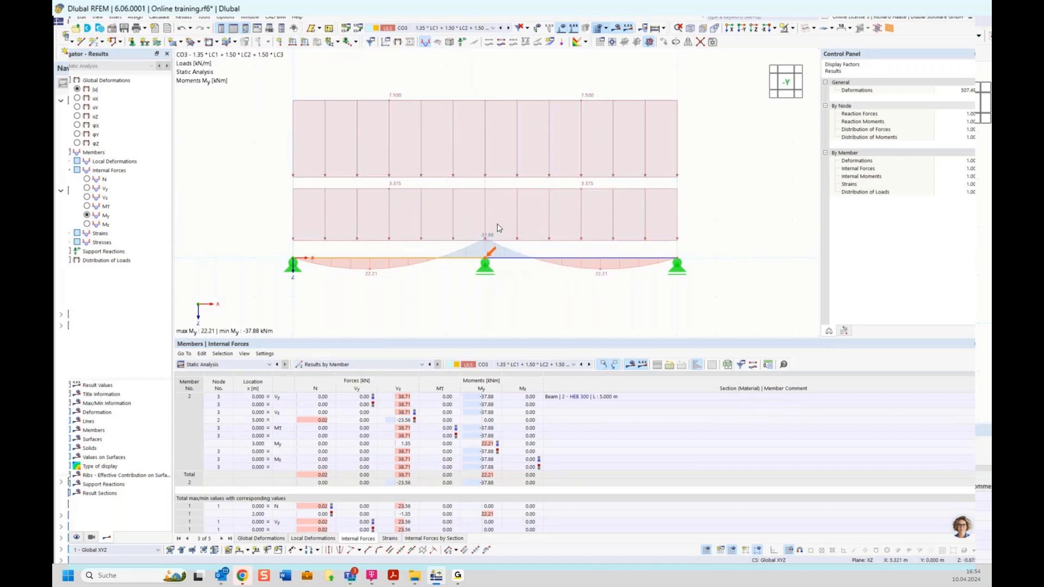
Return to the DS1 moment envelope and find the combination governing the maximum My of member 1, checking it against the list of combinations.
click(450, 29)
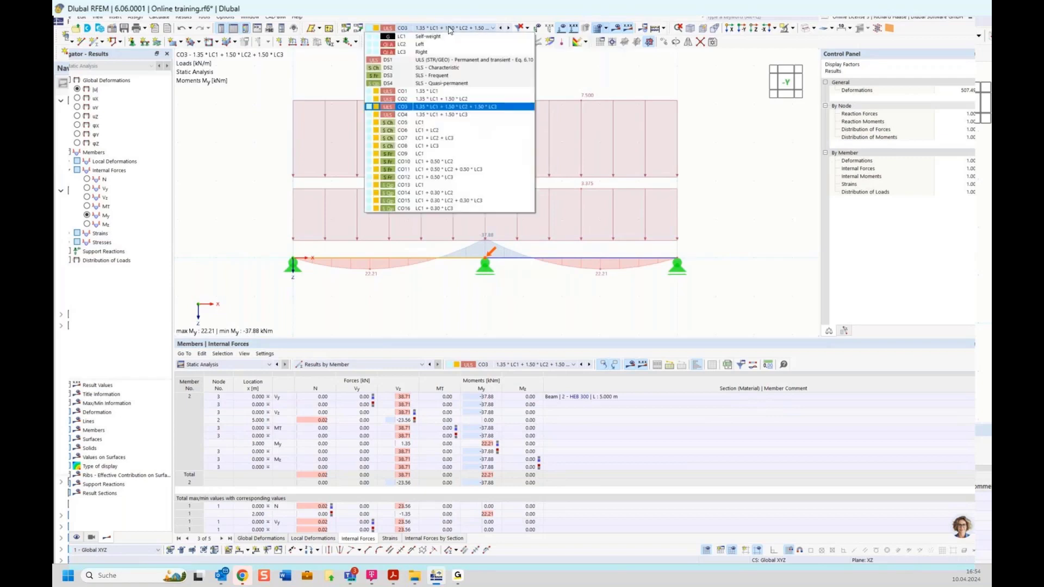
click(449, 60)
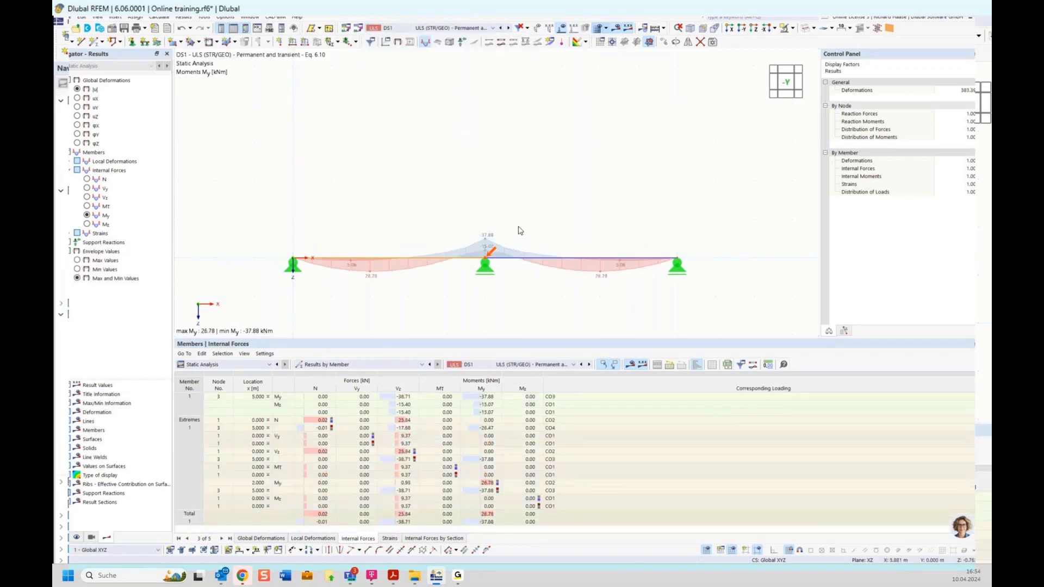
scroll(365, 283, up, 3)
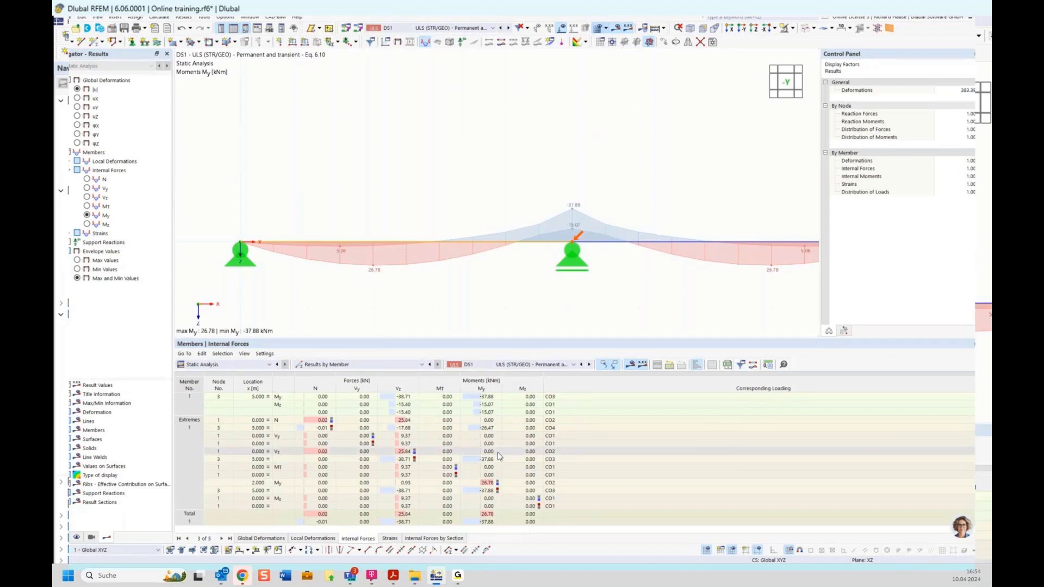
click(558, 483)
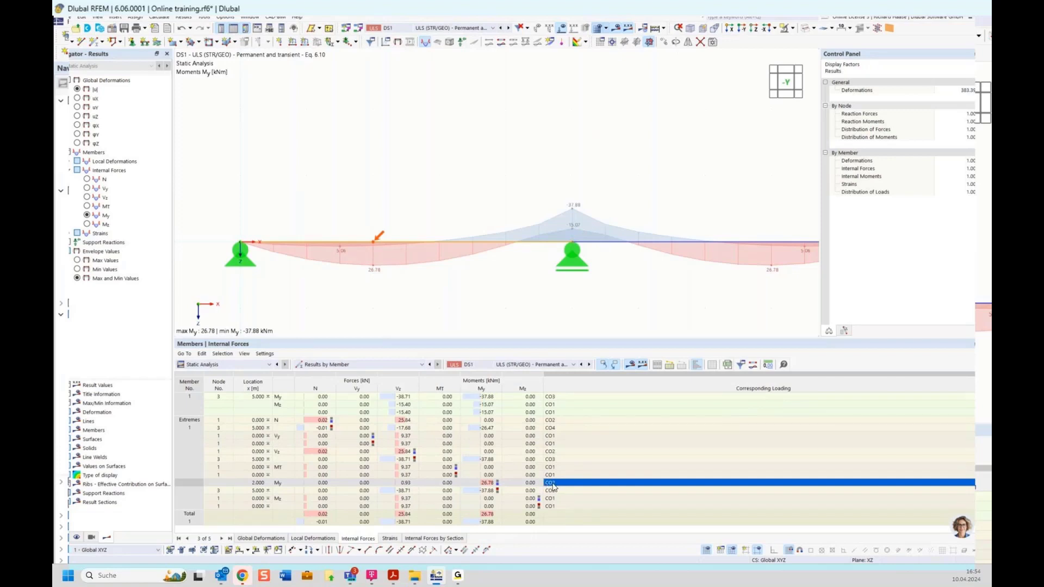
scroll(503, 160, down, 3)
click(430, 28)
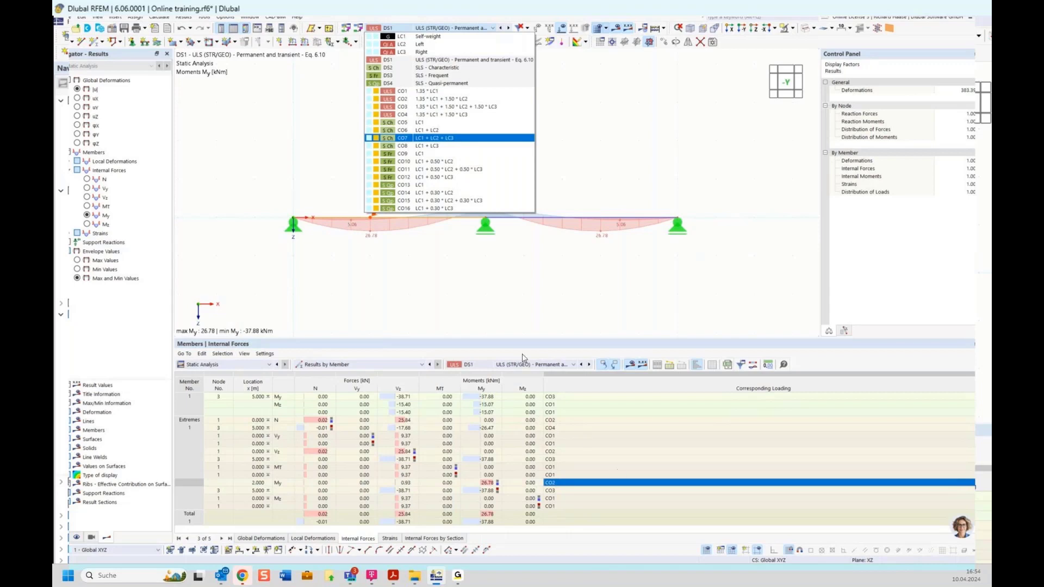
click(453, 276)
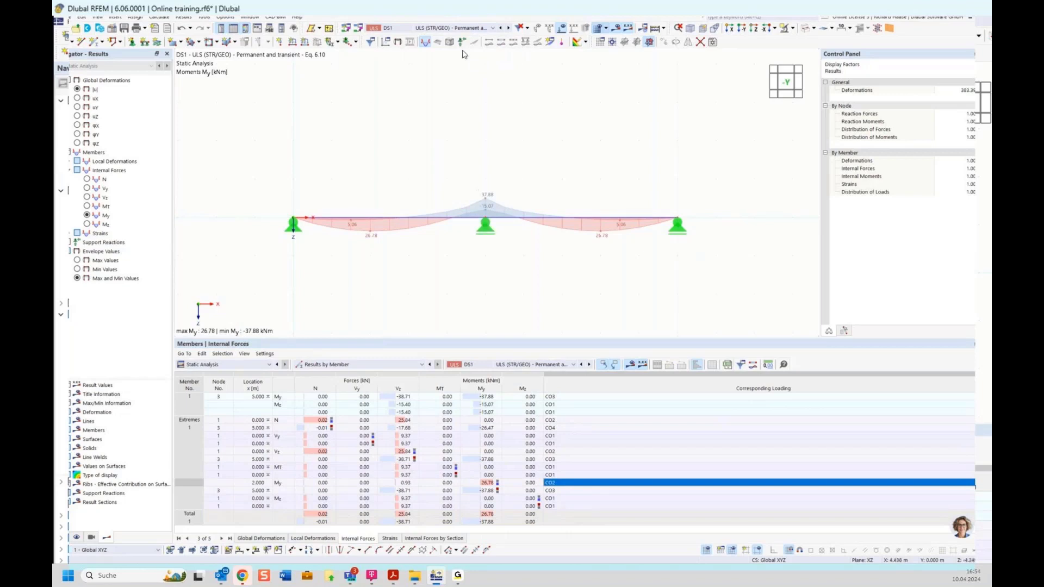
Hide the member results and display the support reactions of design situation DS1 on the beam.
click(425, 43)
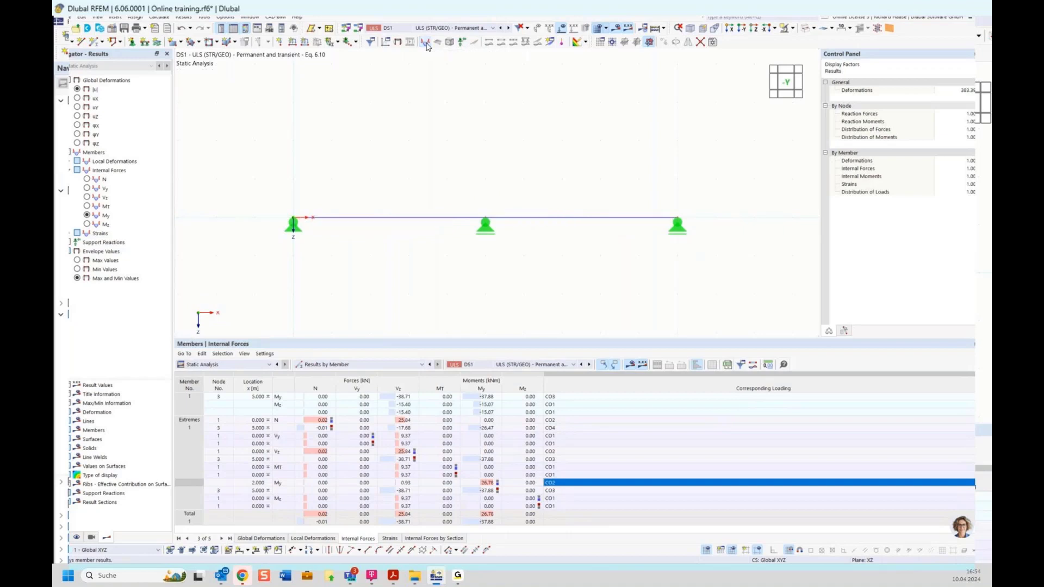
click(462, 44)
middle_drag(540, 285, 505, 172)
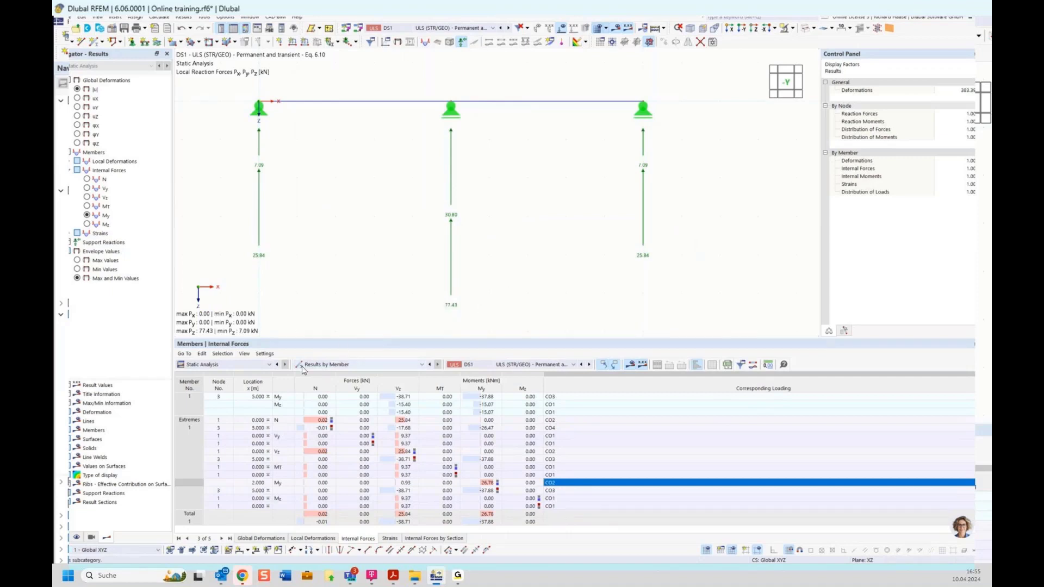
Switch the results table to results by node and list the support forces for DS1.
click(341, 368)
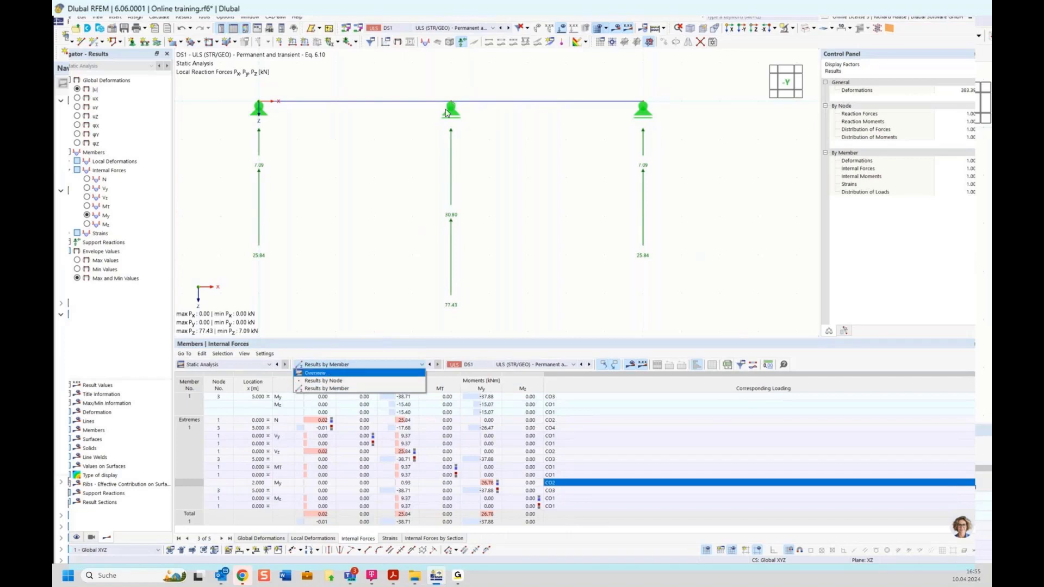
click(325, 380)
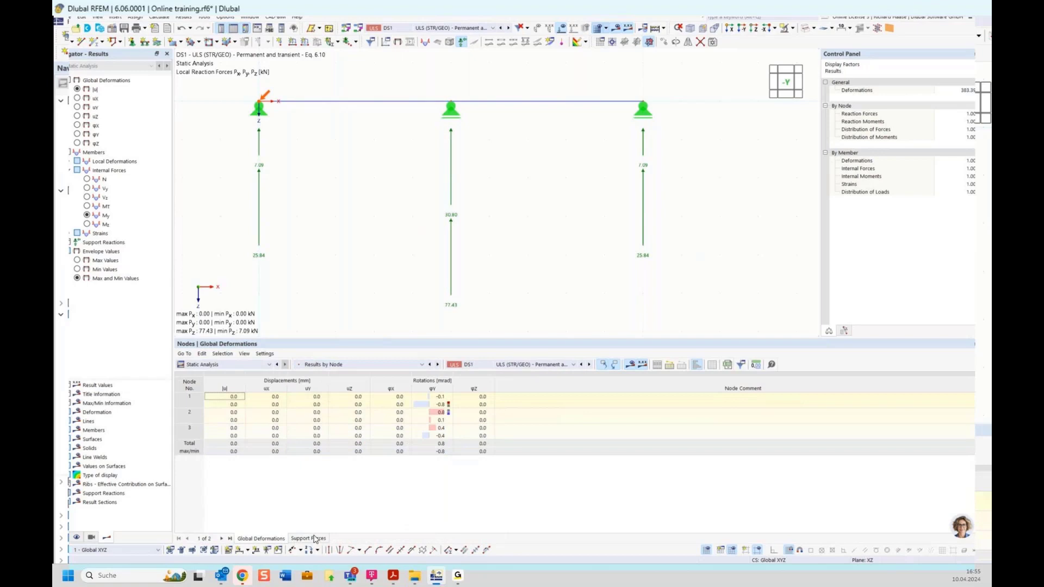
click(308, 539)
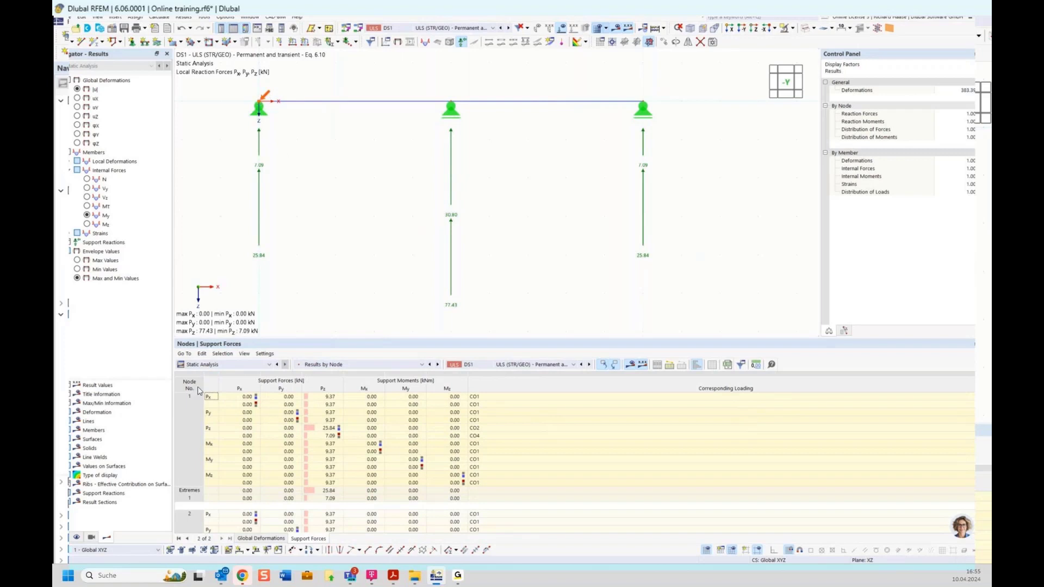
Examine the support forces and corresponding combinations of node 3, the middle support, including its extremes.
click(450, 104)
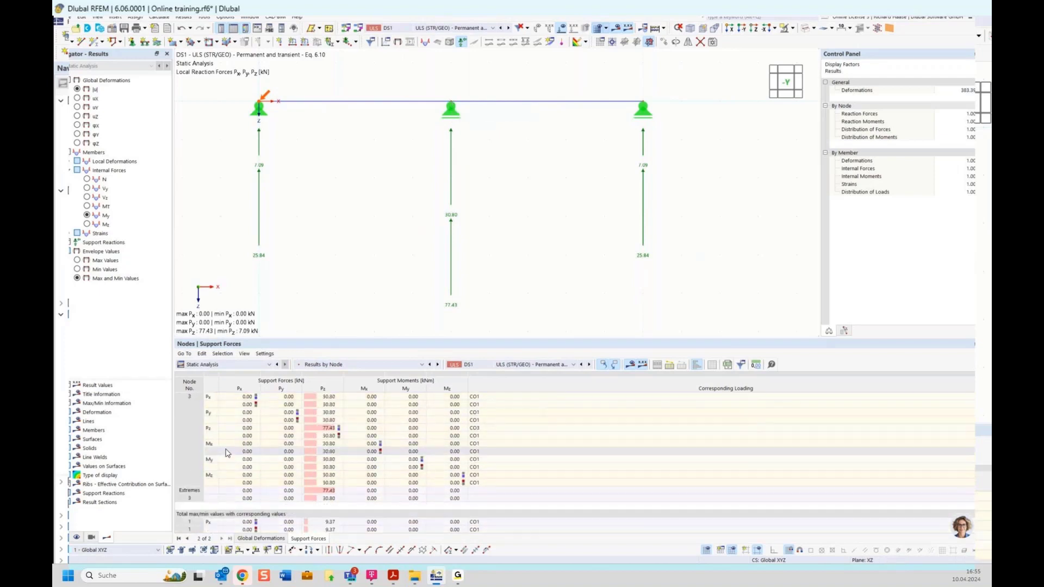
scroll(227, 453, down, 2)
click(191, 445)
scroll(191, 449, down, 1)
click(193, 429)
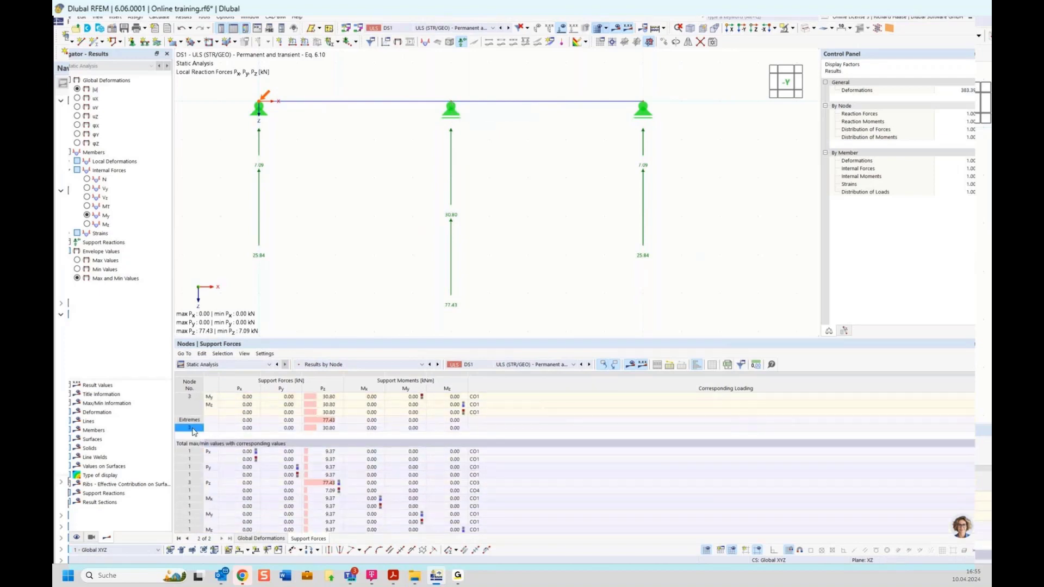
scroll(354, 417, up, 2)
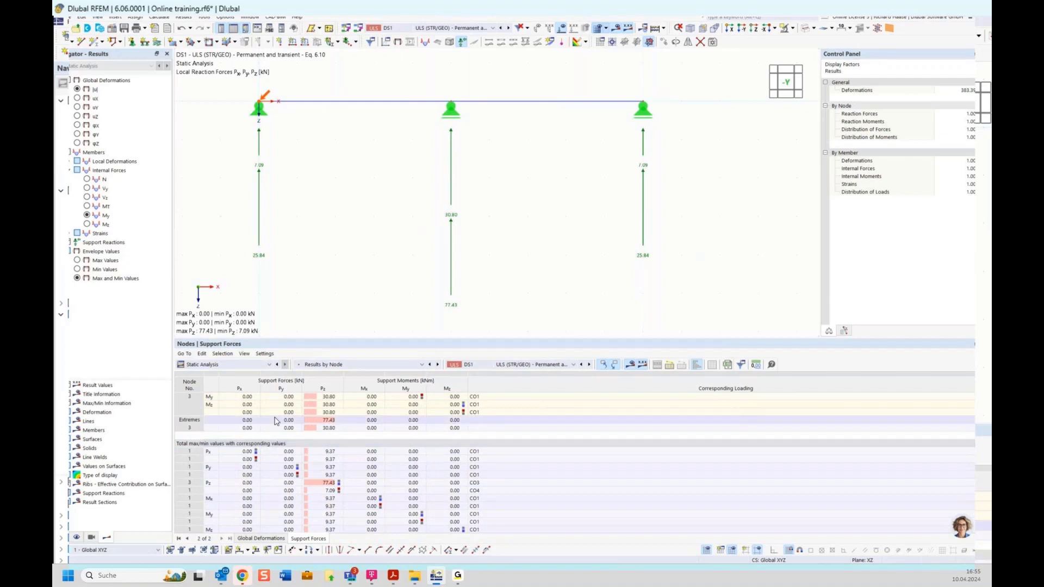
scroll(353, 417, up, 3)
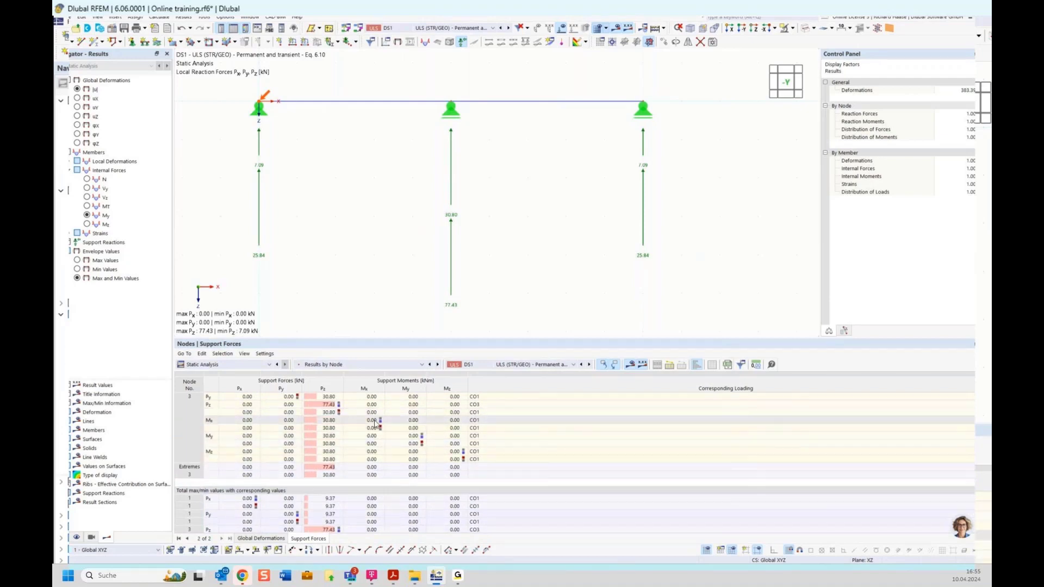
Look up the load combination behind the maximum Pz support force at the middle support and check its composition.
click(332, 405)
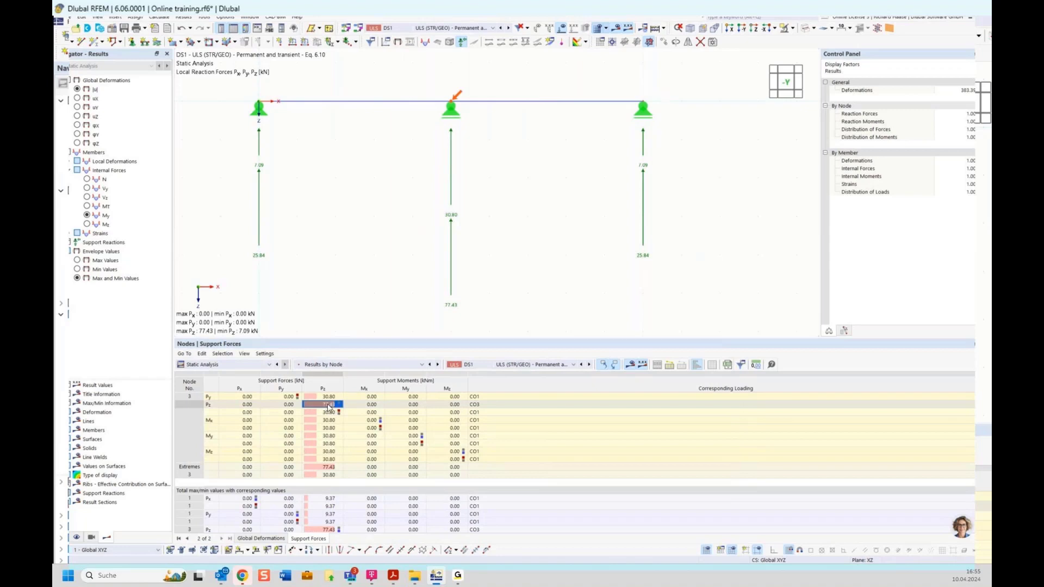
click(482, 405)
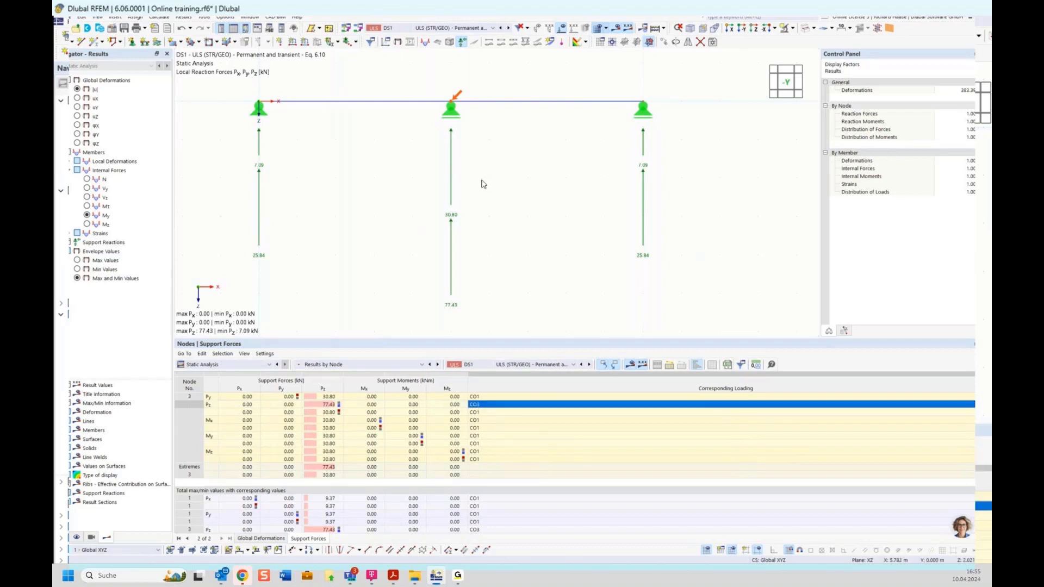
scroll(496, 180, down, 1)
middle_drag(527, 169, 512, 232)
click(463, 29)
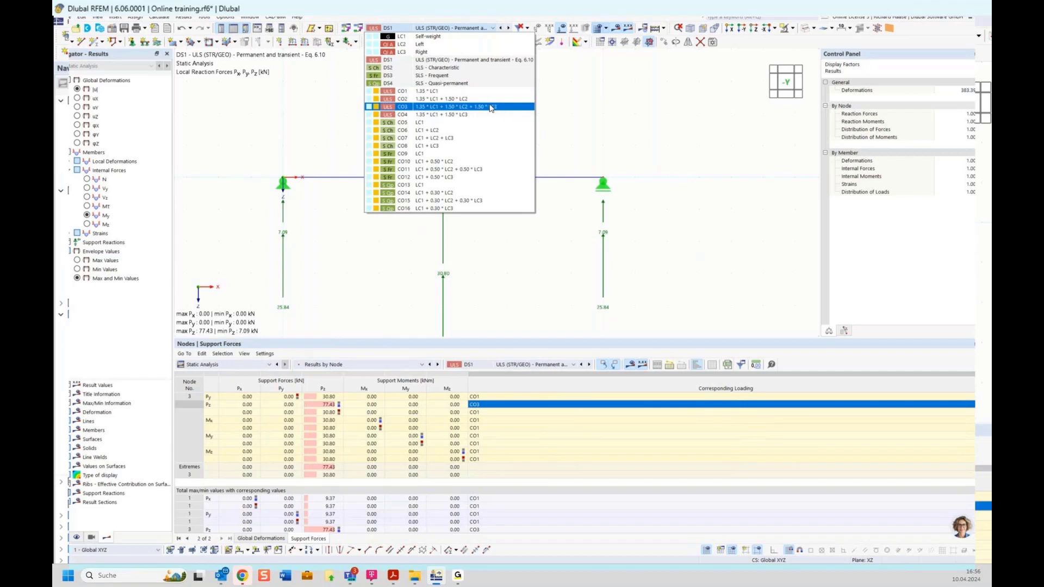
click(570, 110)
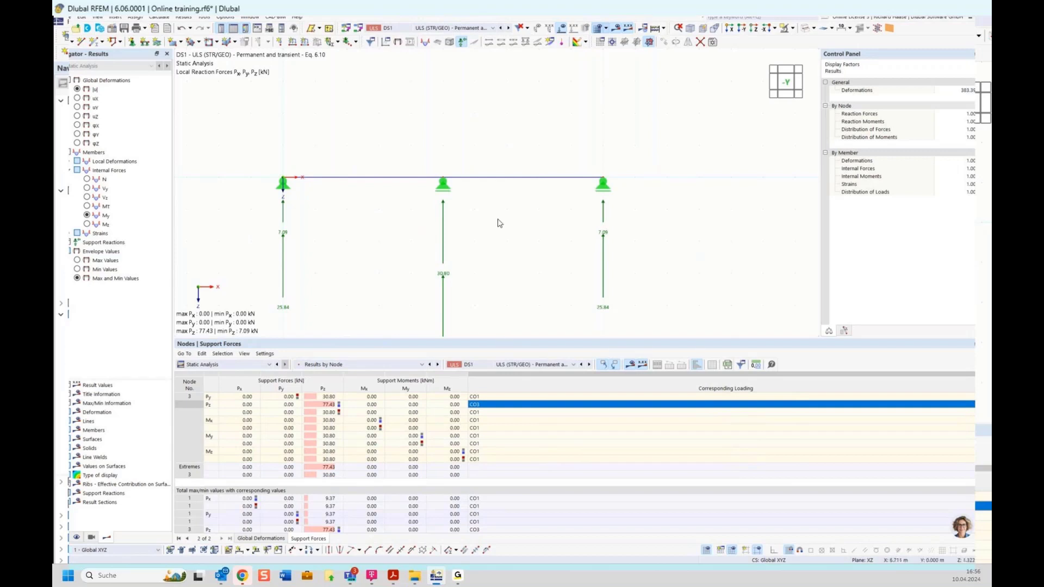
scroll(510, 229, down, 1)
middle_drag(512, 243, 516, 214)
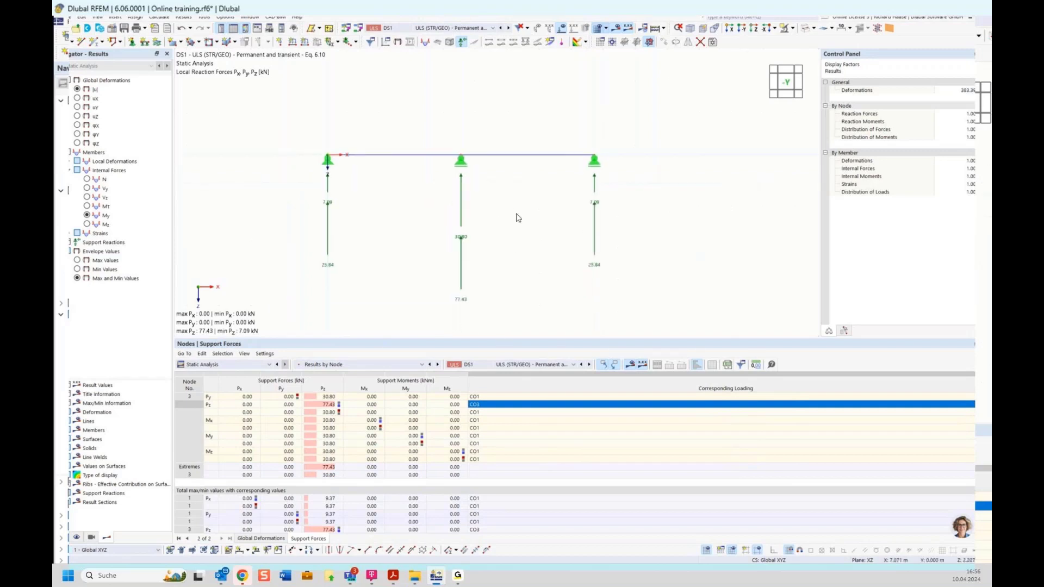
Switch to the presentation slides PDF and go to the Gerber beam / Hinged beam slide.
mouse_move(395, 582)
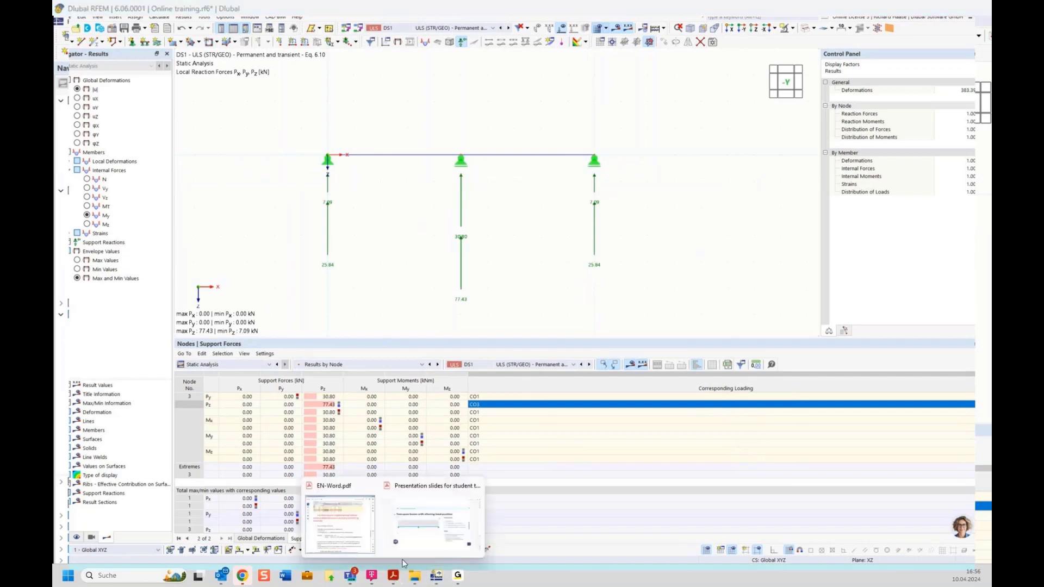
mouse_move(424, 525)
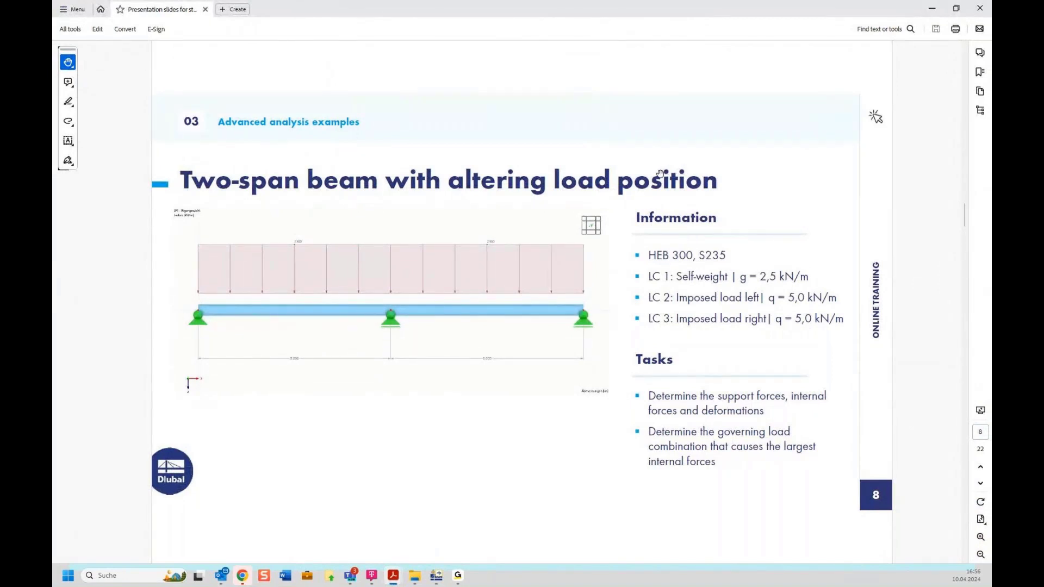
scroll(660, 174, down, 1)
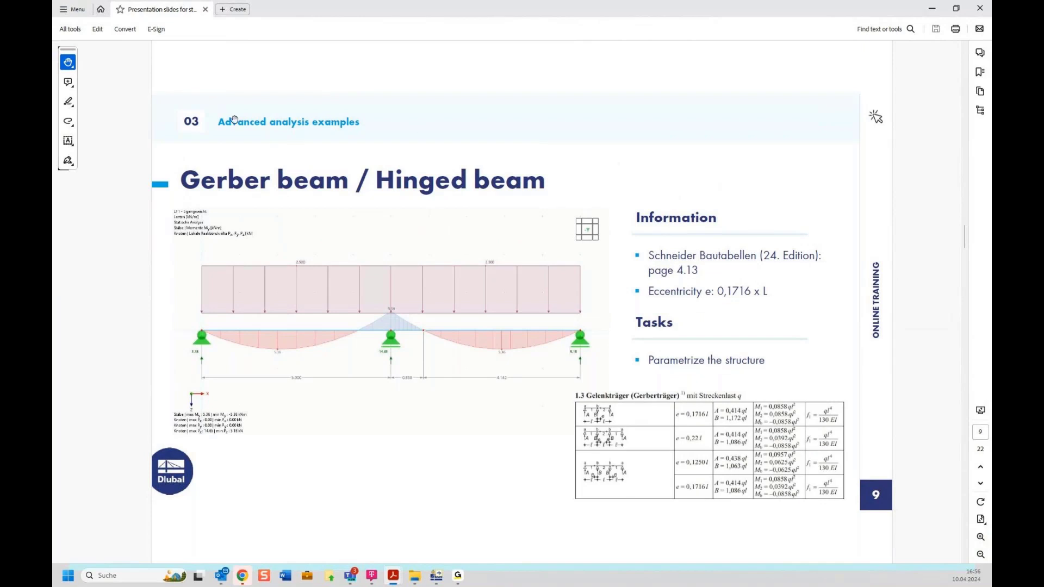
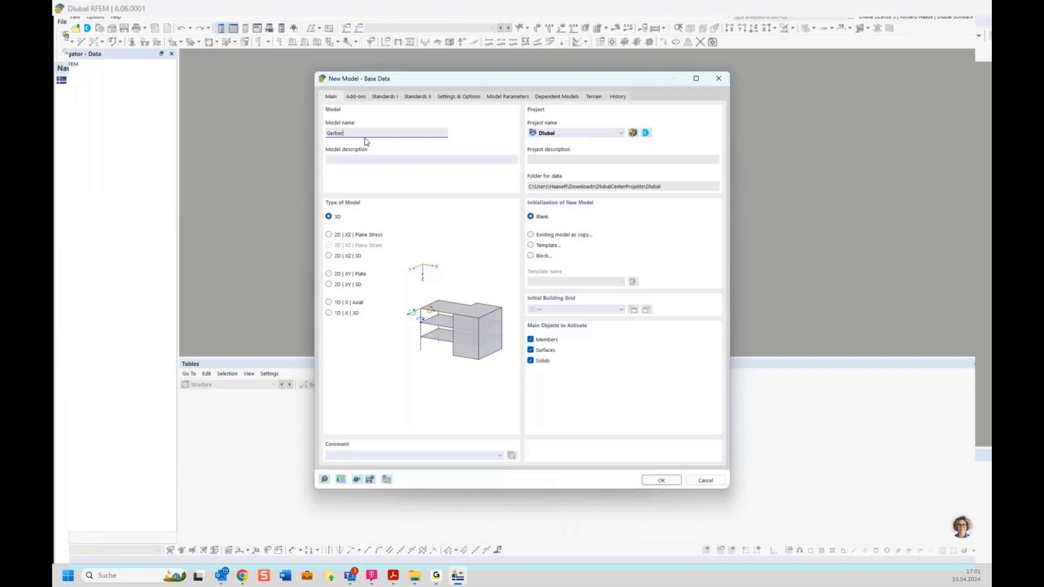
Create the Gerber model as a 2D XZ plane stress model and view it along the -Y direction.
click(346, 236)
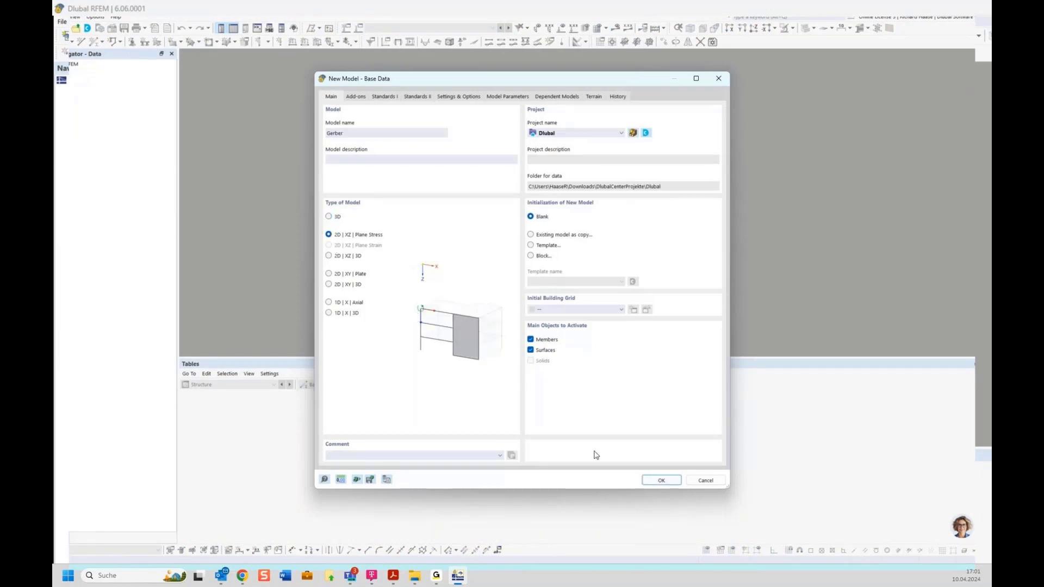
click(660, 480)
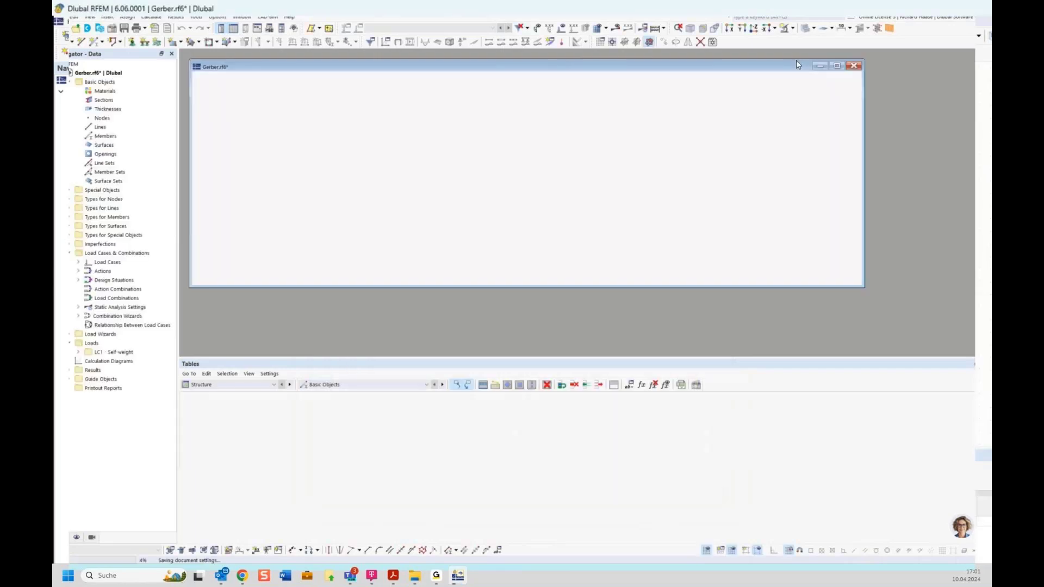
click(960, 91)
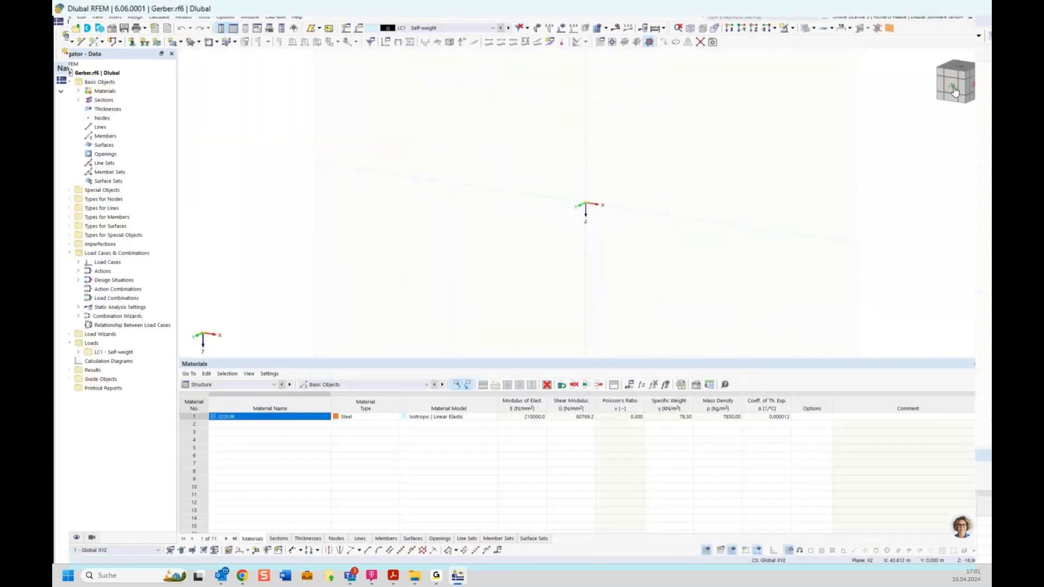
Draw a single beam member 10 m long from the origin along the X axis.
click(95, 42)
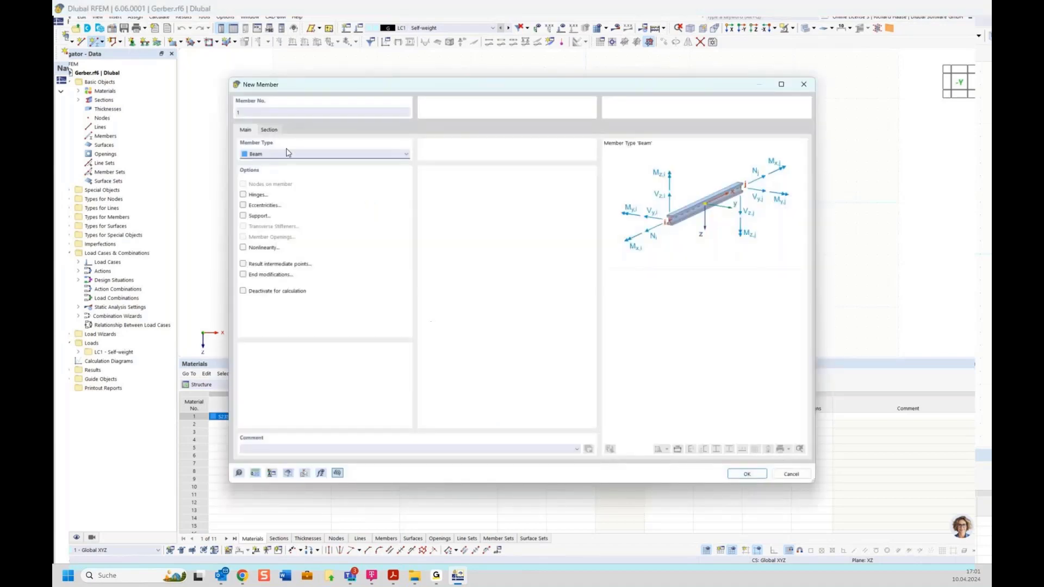
click(748, 473)
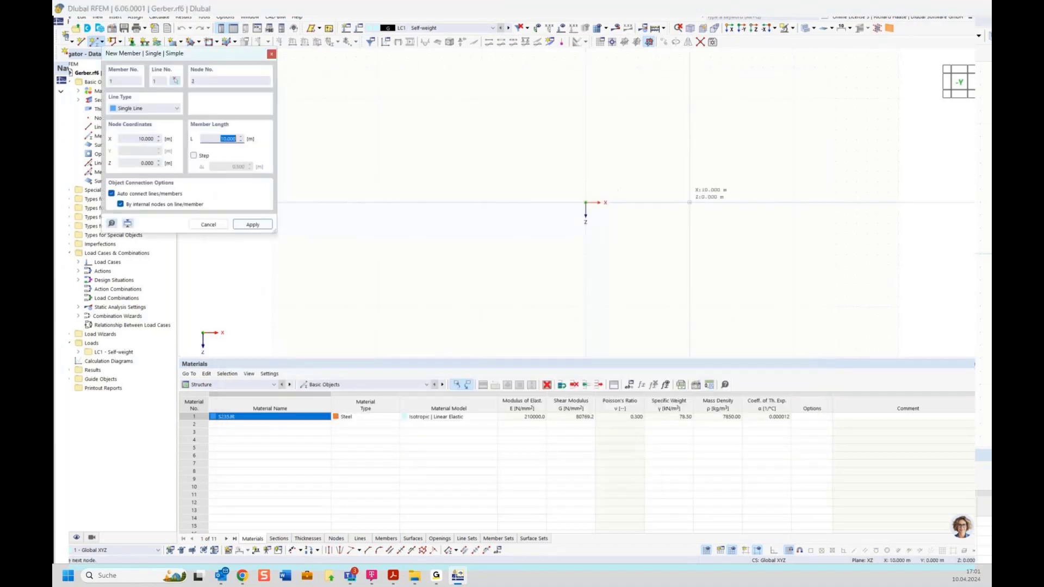
click(689, 203)
key(Escape)
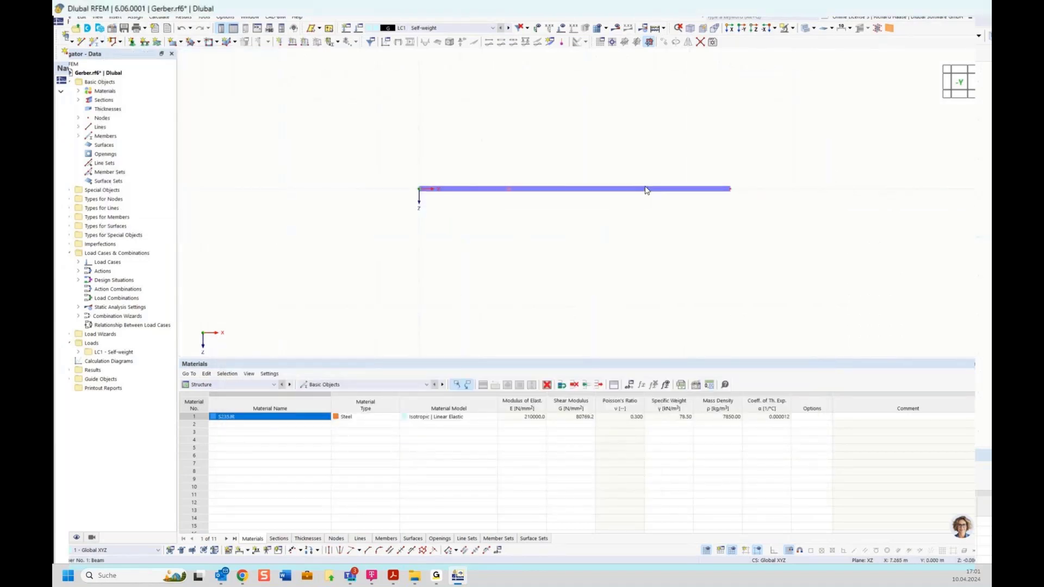
Divide the 10 m beam by distance at its midpoint into two equal members.
right_click(645, 190)
mouse_move(839, 215)
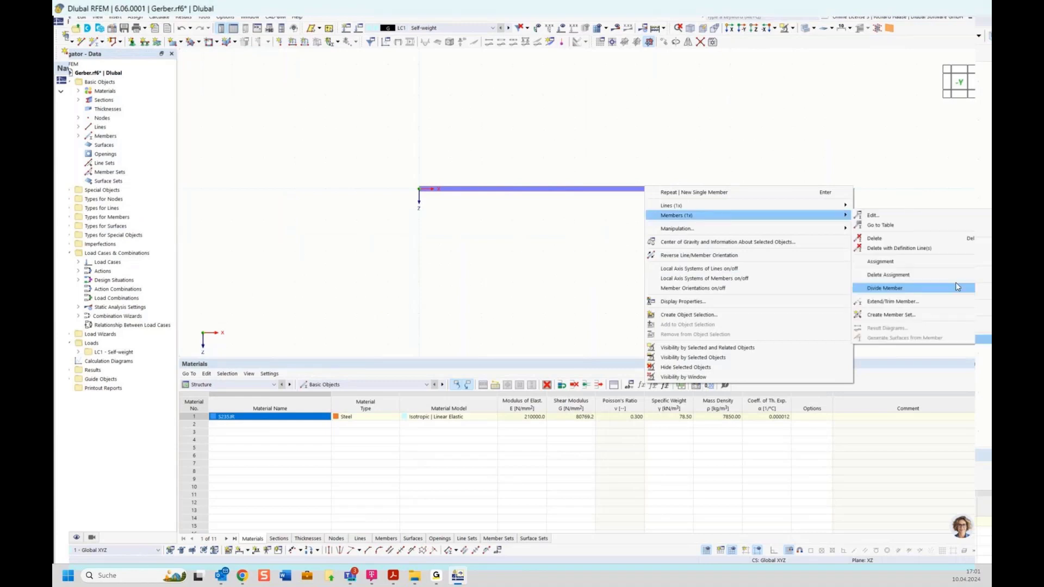
mouse_move(901, 292)
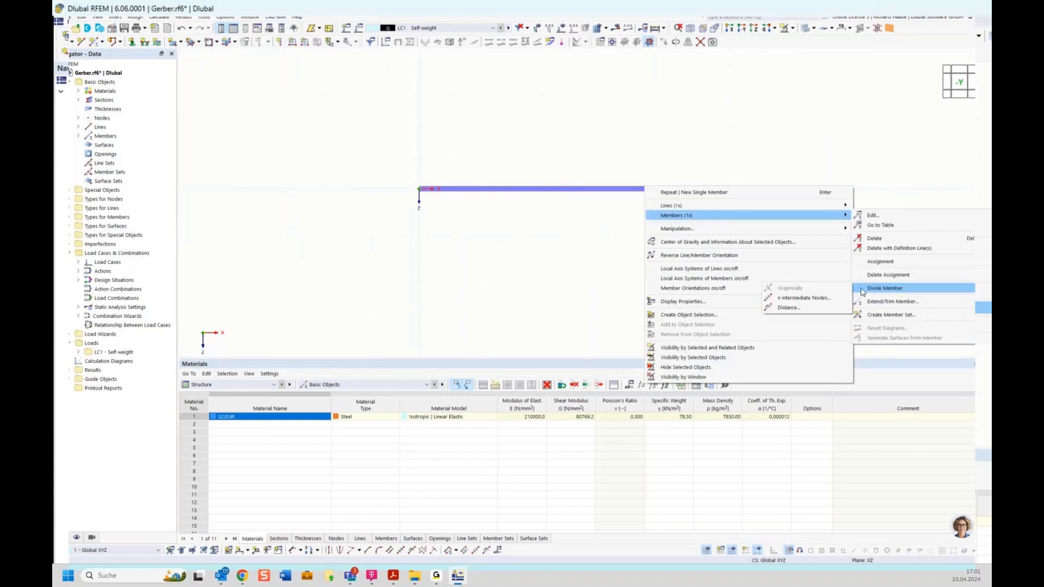
click(810, 305)
click(617, 439)
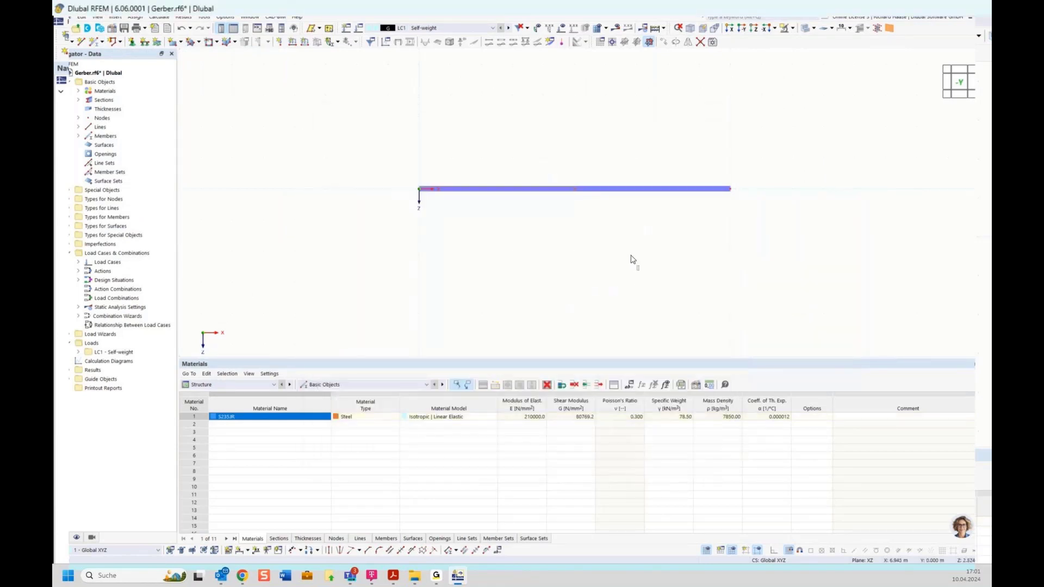
Divide the second 5 m member by distance, placing a new node a short way from its start.
right_click(612, 195)
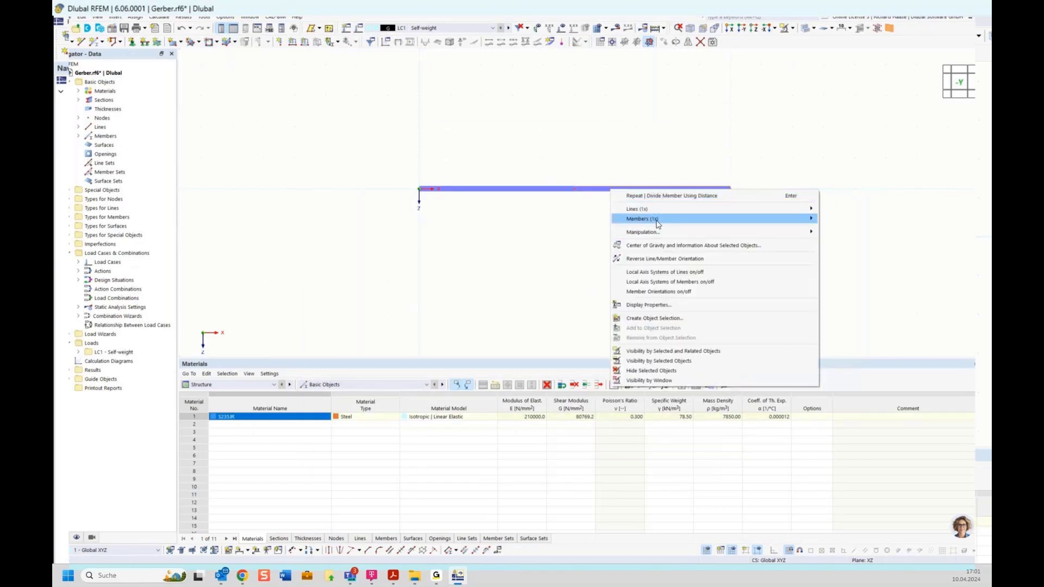
mouse_move(657, 223)
mouse_move(870, 297)
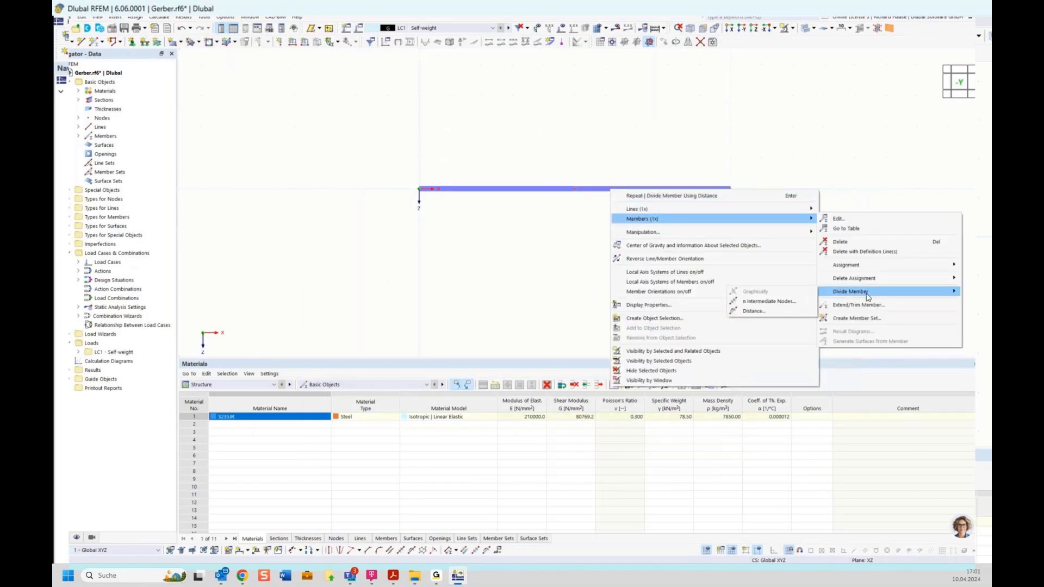
click(772, 311)
drag(351, 199, 387, 211)
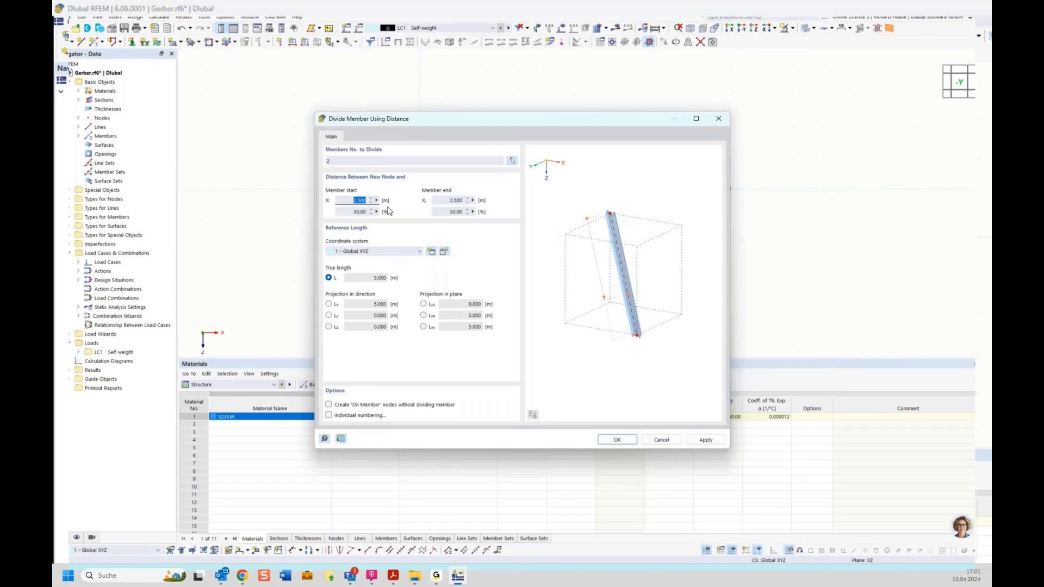
key(Return)
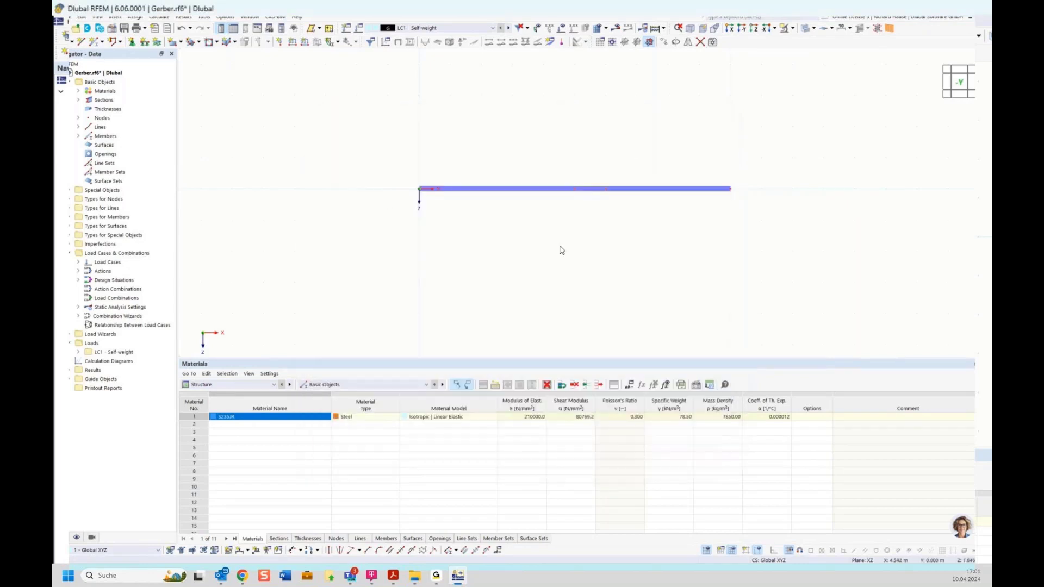
Assign a hinged nodal support to the start node of the beam at the origin.
click(136, 42)
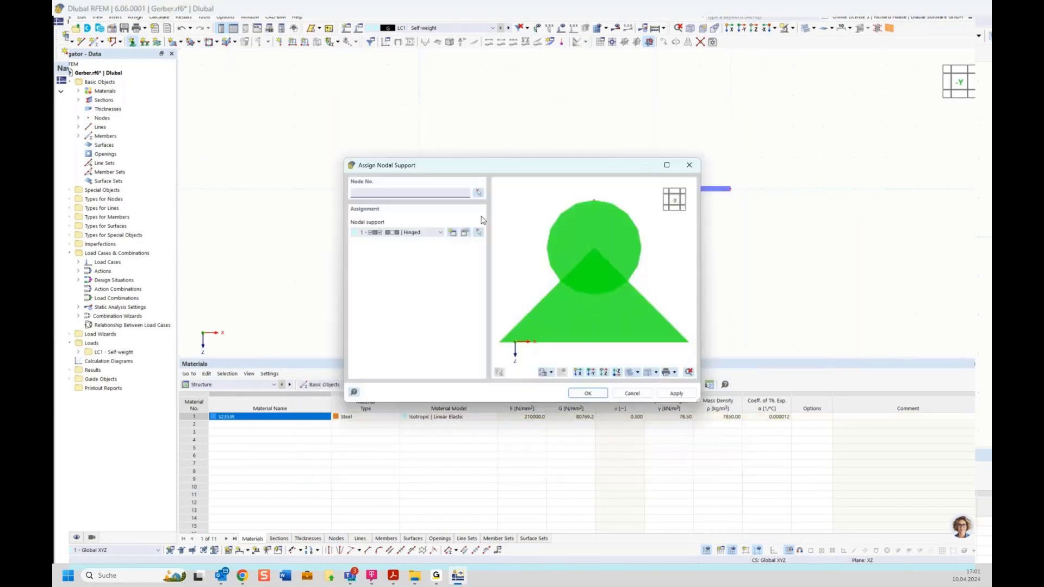
key(Return)
drag(400, 165, 458, 223)
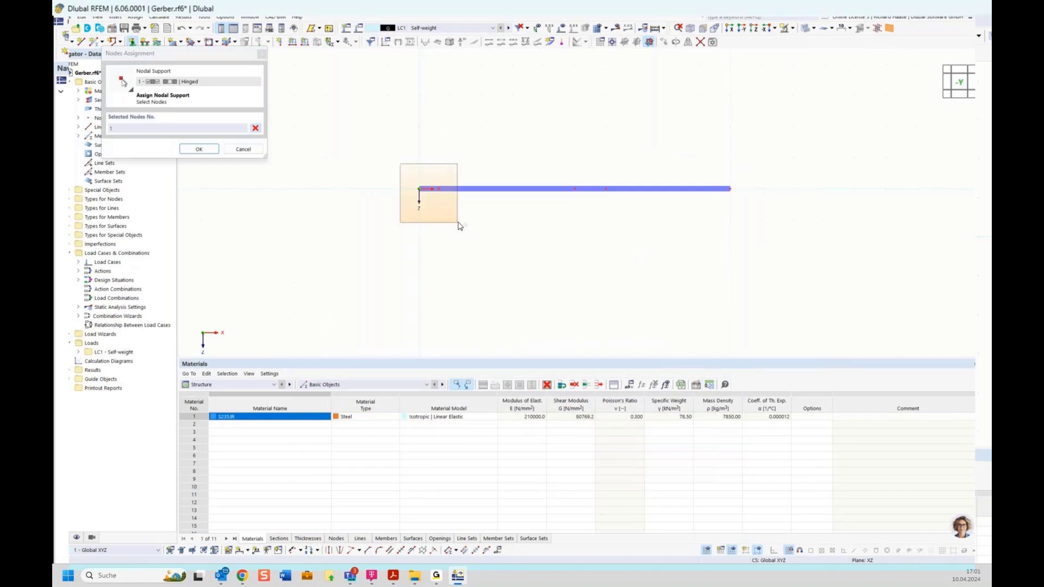
click(197, 150)
key(Return)
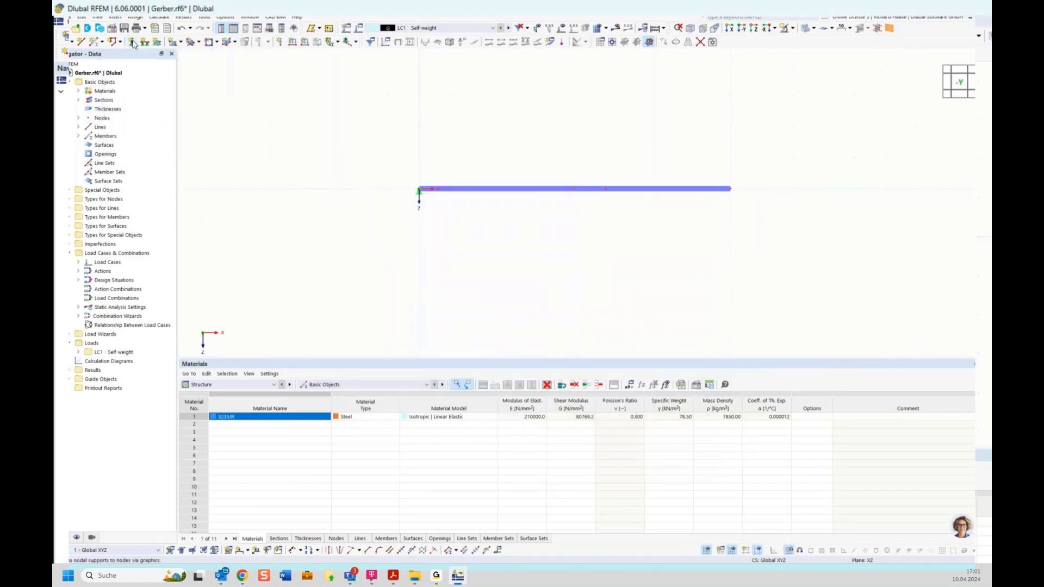
Assign roller nodal supports to the beam's middle node and end node.
click(136, 42)
click(413, 232)
click(410, 264)
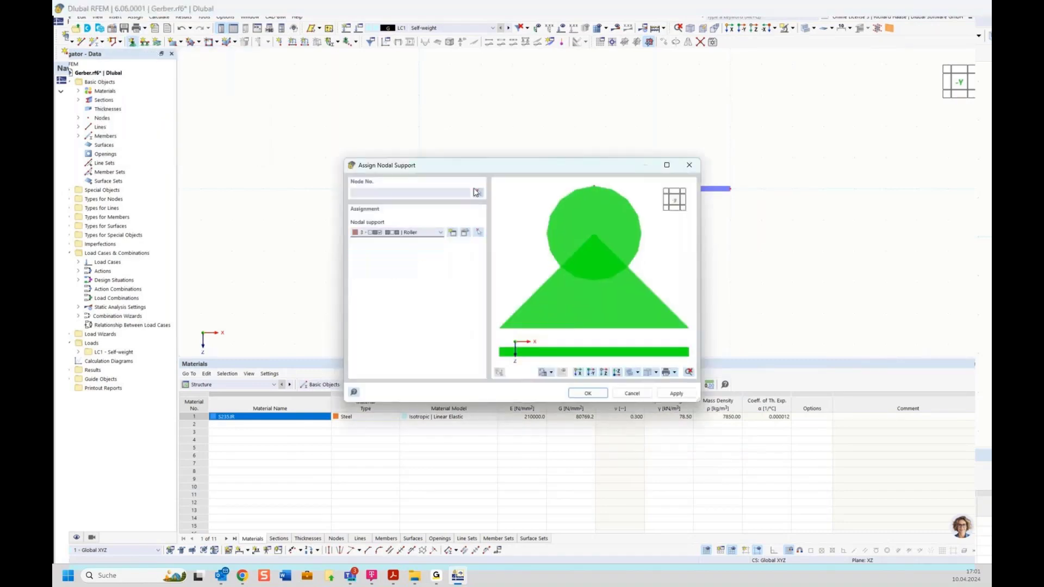
key(Return)
click(575, 190)
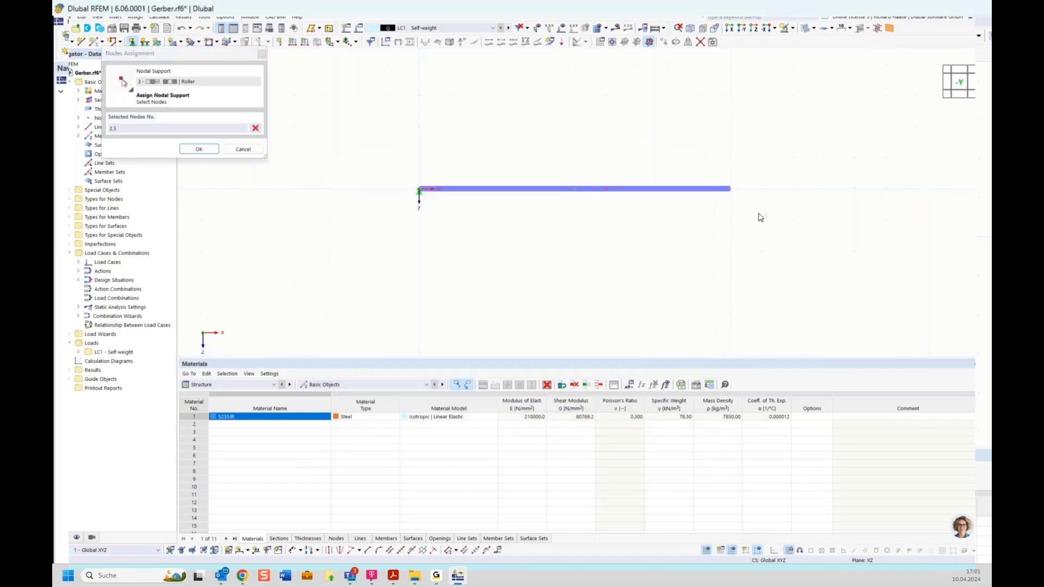
click(199, 149)
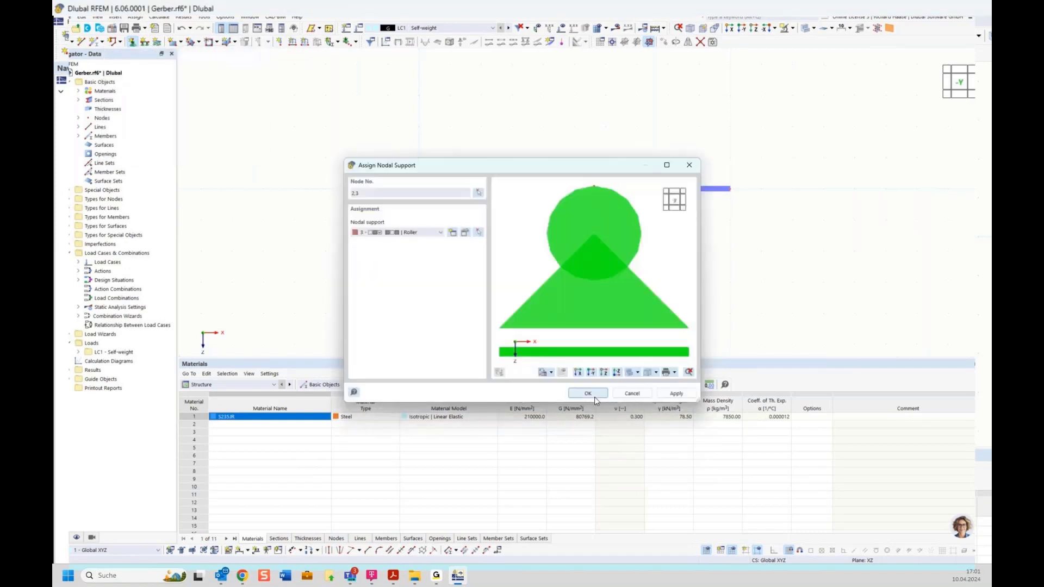
click(594, 397)
Enlarge the displayed size of the nodal support symbols.
right_click(575, 191)
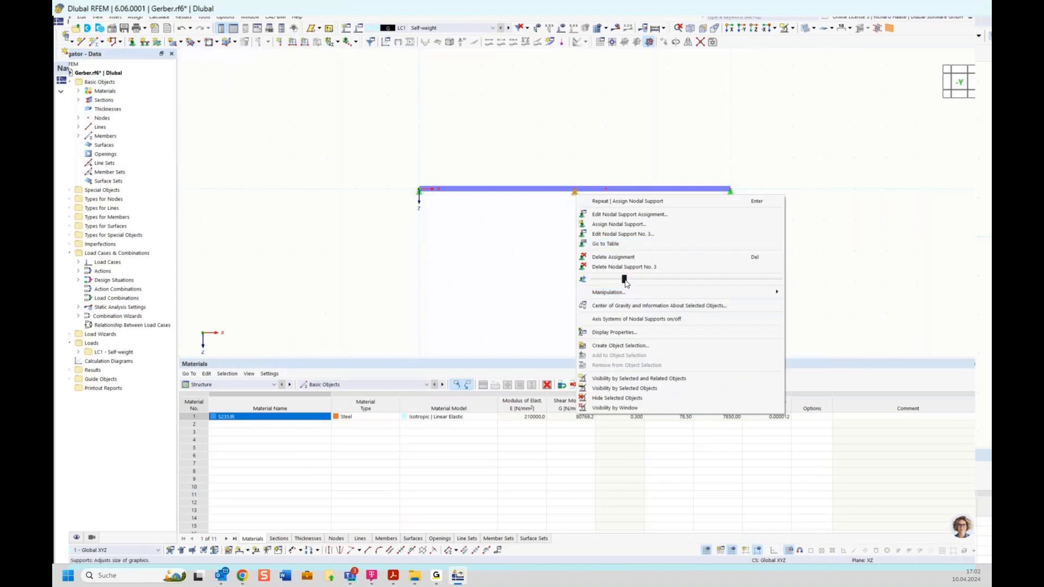
click(844, 161)
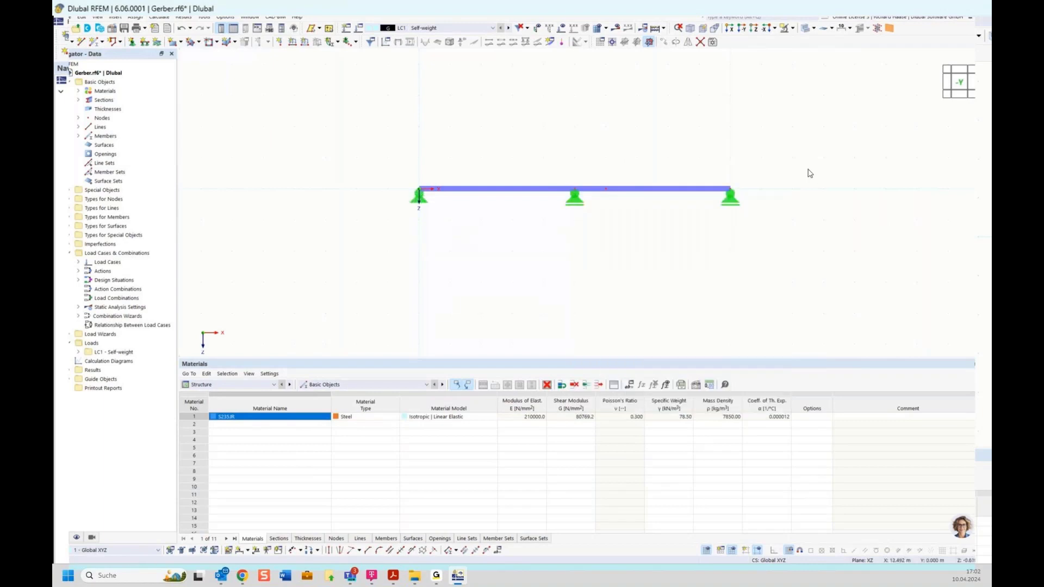
middle_drag(790, 181, 741, 217)
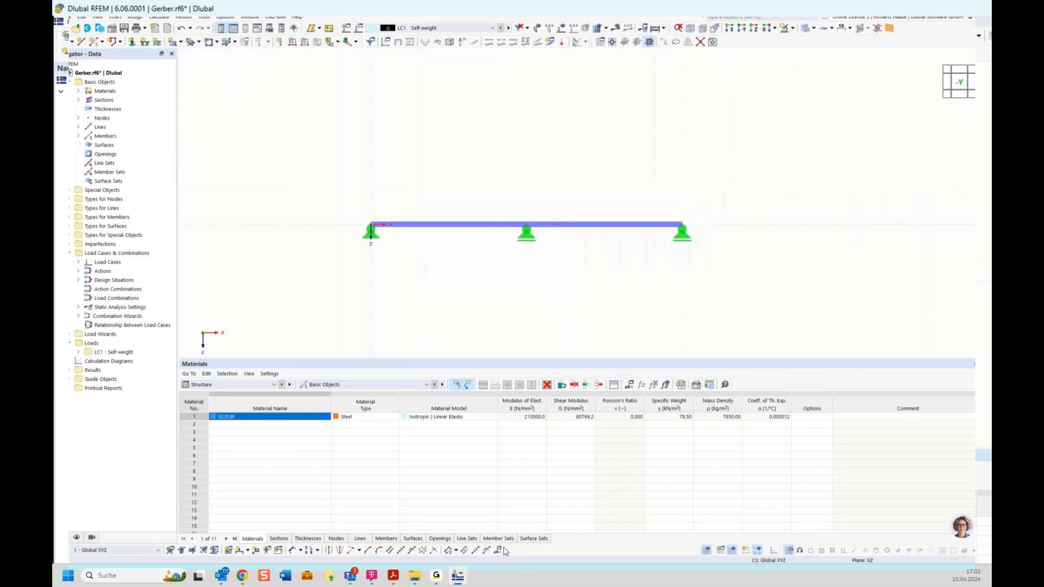
click(91, 17)
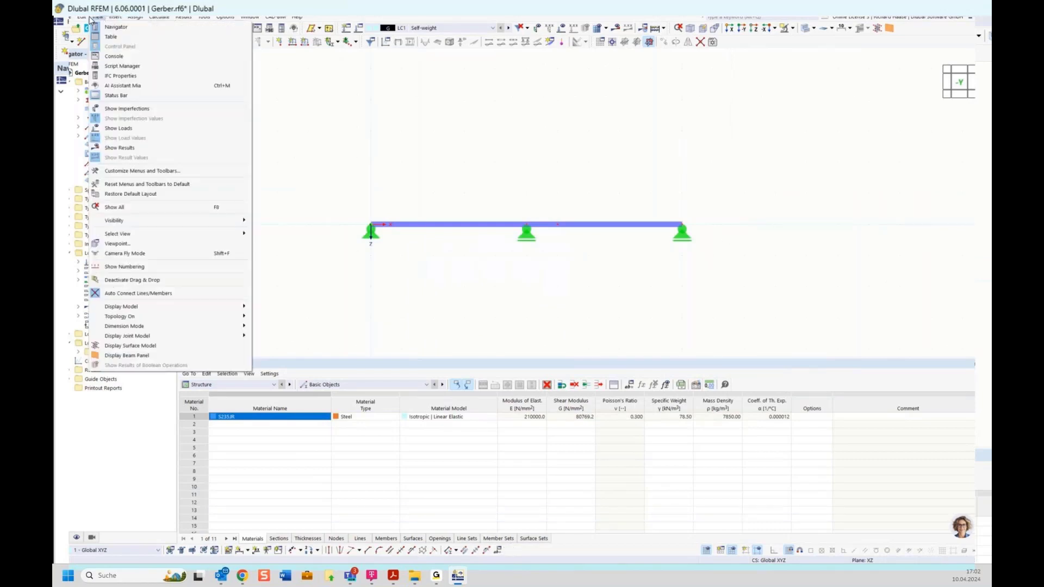
click(170, 175)
click(742, 86)
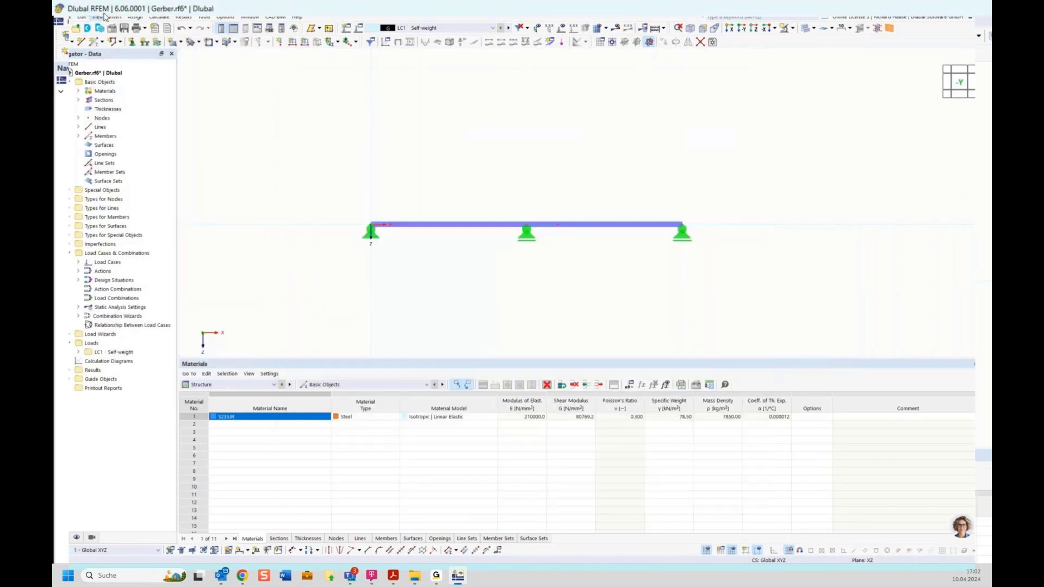
Restore the default layout of the program window.
click(115, 18)
mouse_move(133, 19)
mouse_move(96, 14)
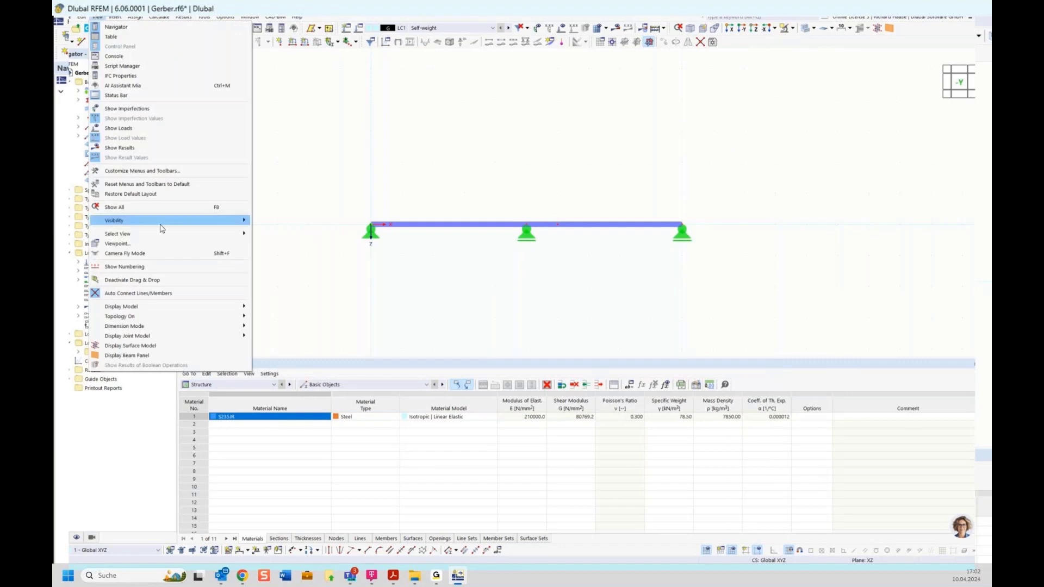
click(141, 194)
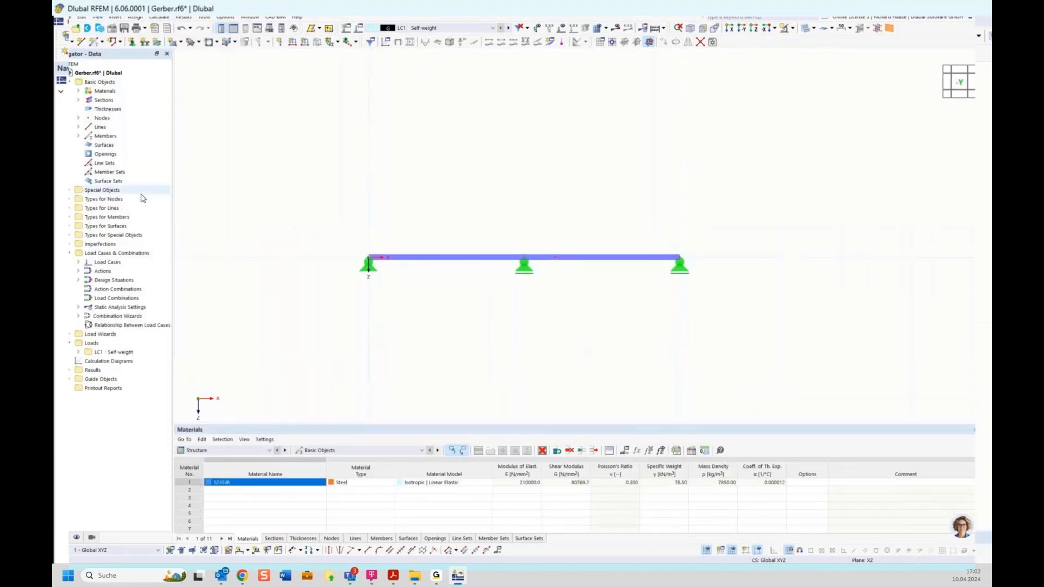
Reset all menus and toolbars to their default configuration and accept losing the customizations.
click(97, 17)
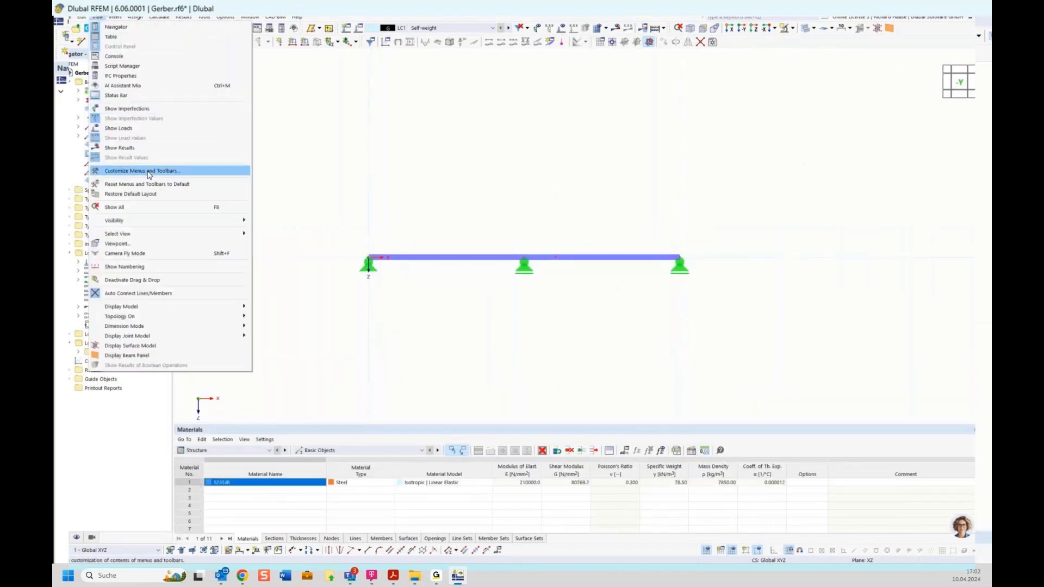
click(153, 186)
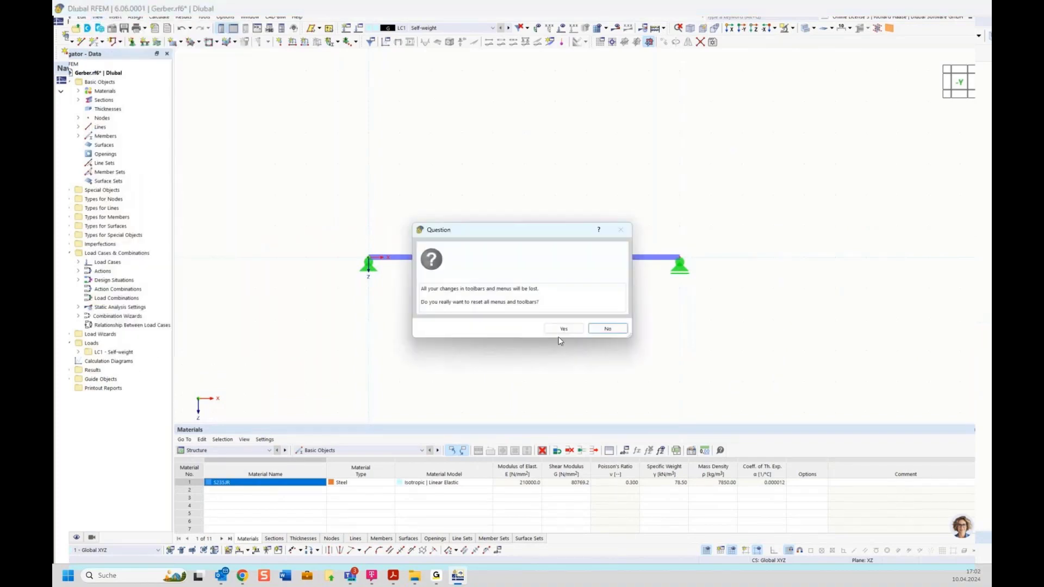
click(560, 331)
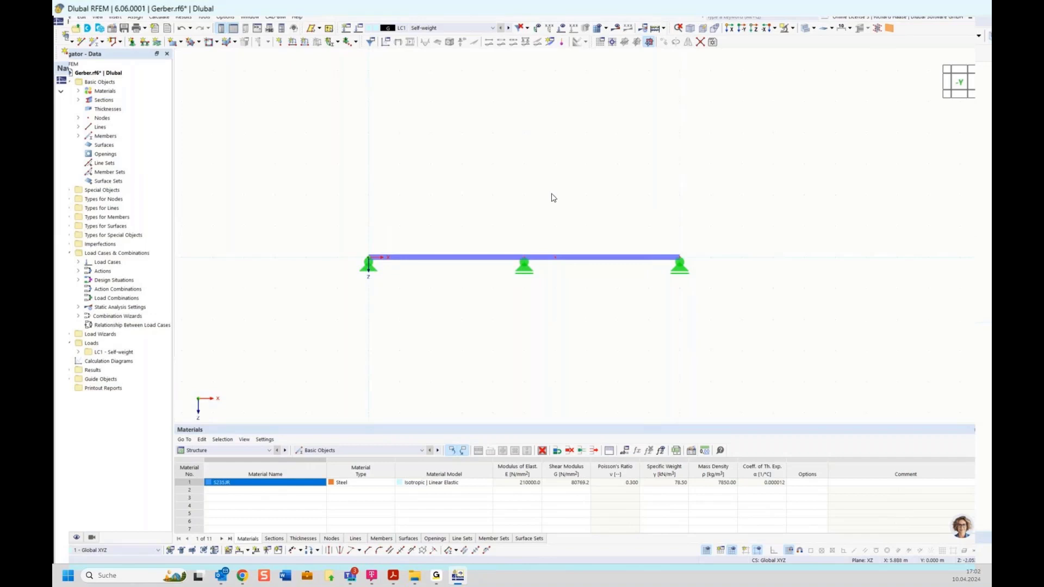
Look up the command for editing global parameters with the search term "global", and clear the search.
click(83, 18)
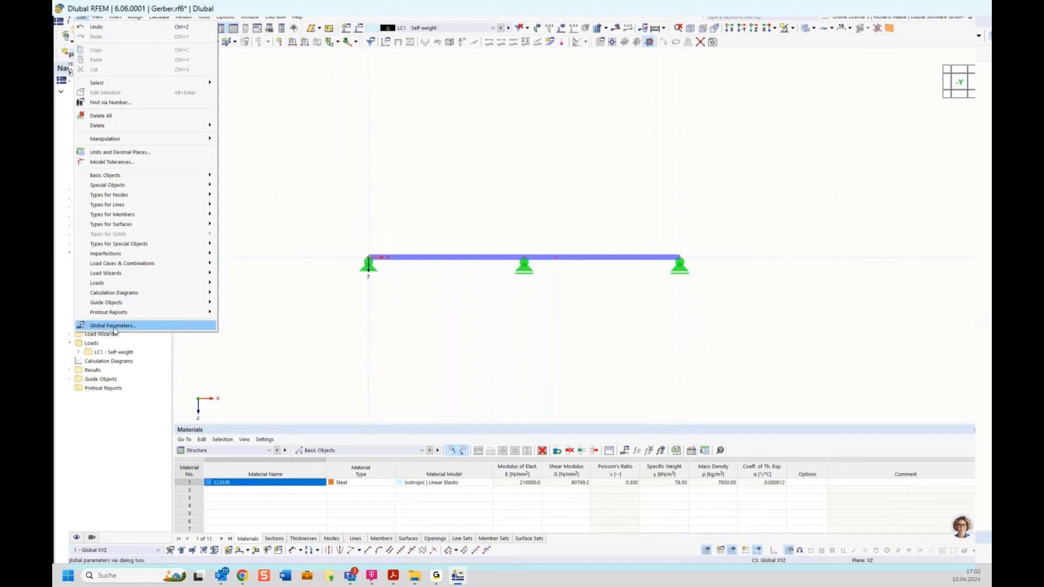
click(324, 146)
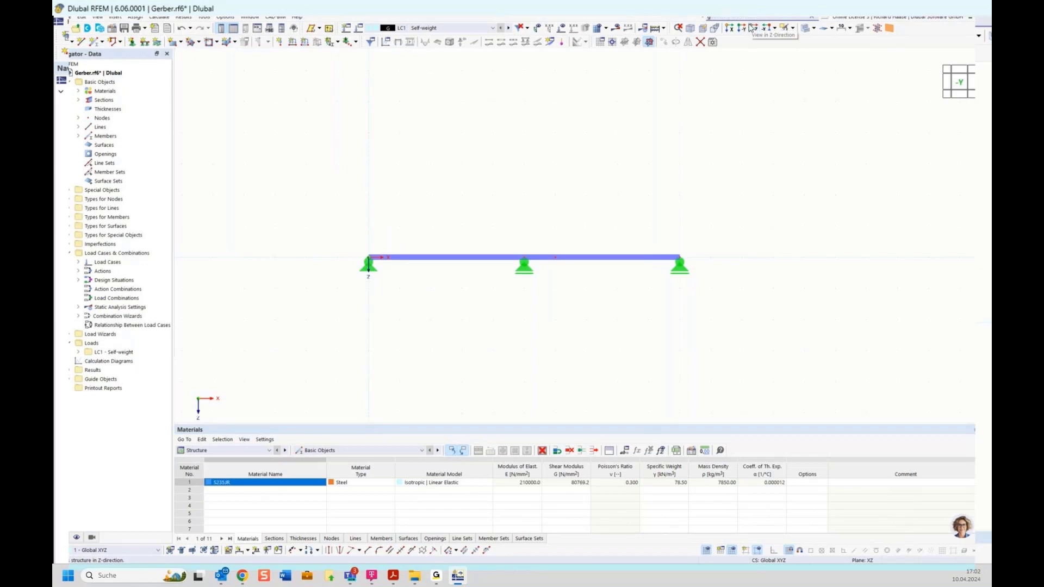
text(lobal)
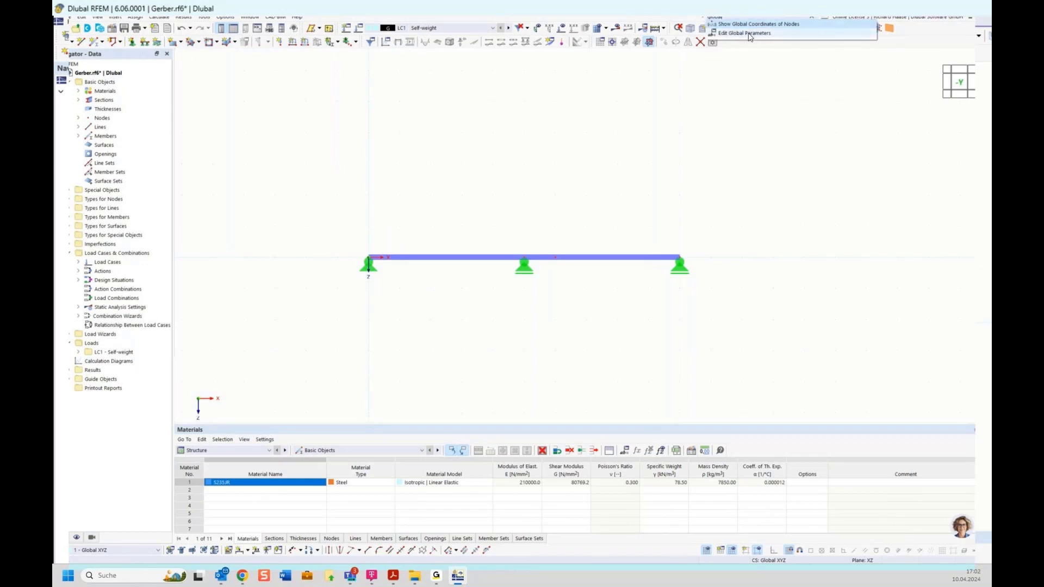
click(718, 124)
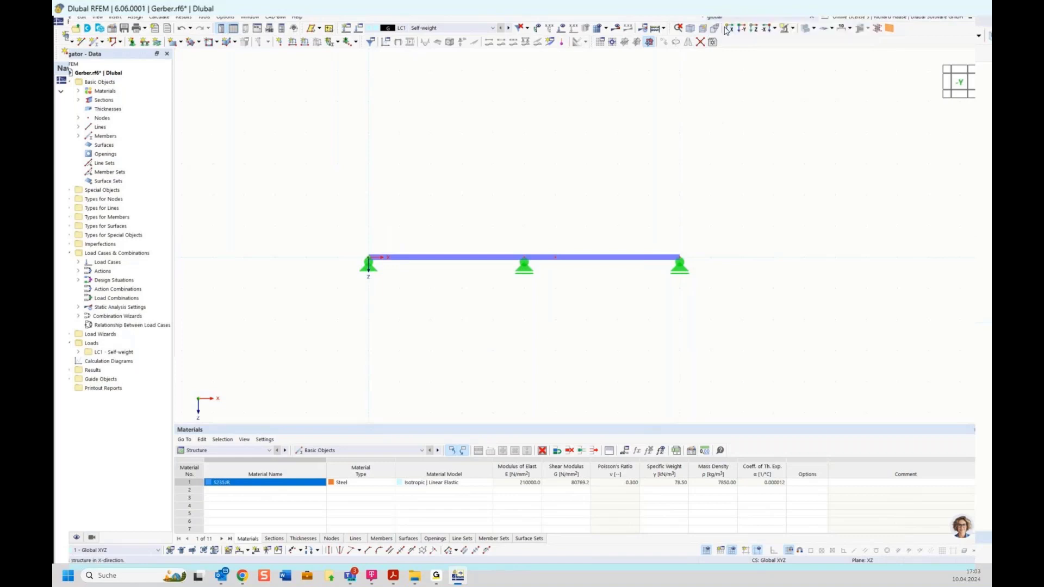
drag(725, 19, 660, 21)
key(BackSpace)
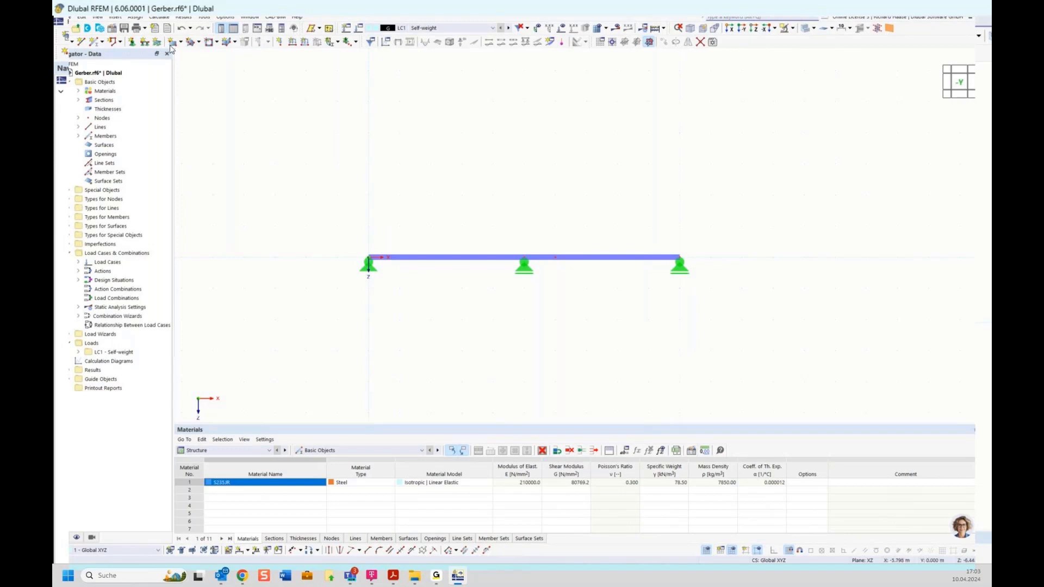
Find the Edit Global Parameters command with "global par" in the toolbar customization and add it to the toolbar beneath the tables.
click(98, 18)
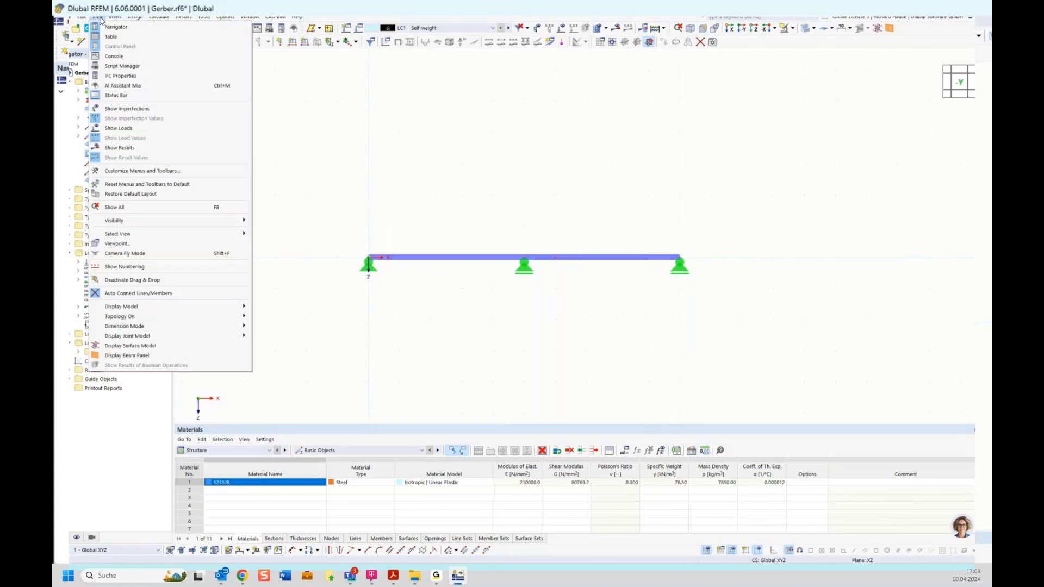
click(134, 172)
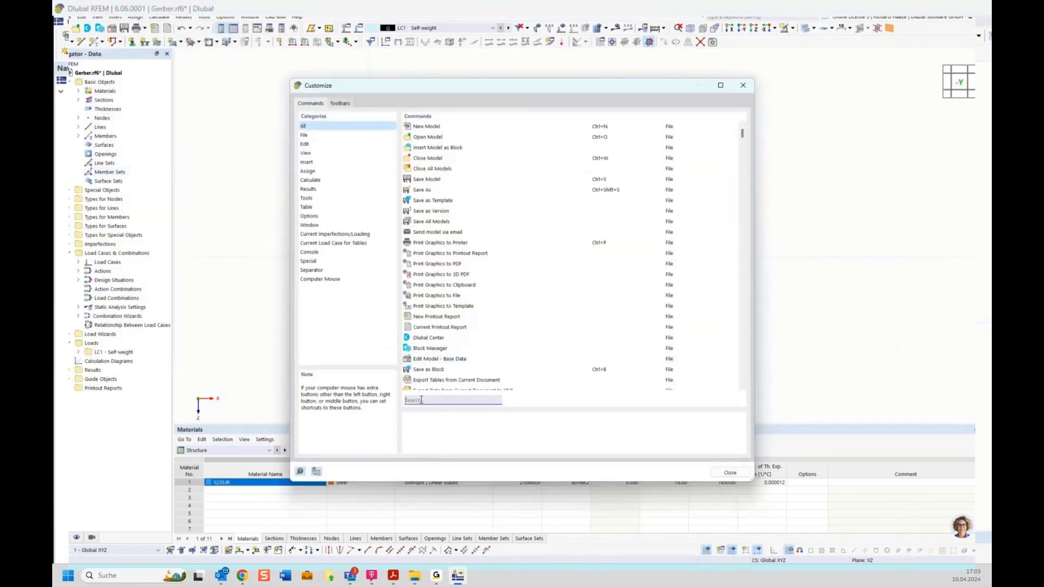
click(421, 400)
text(global)
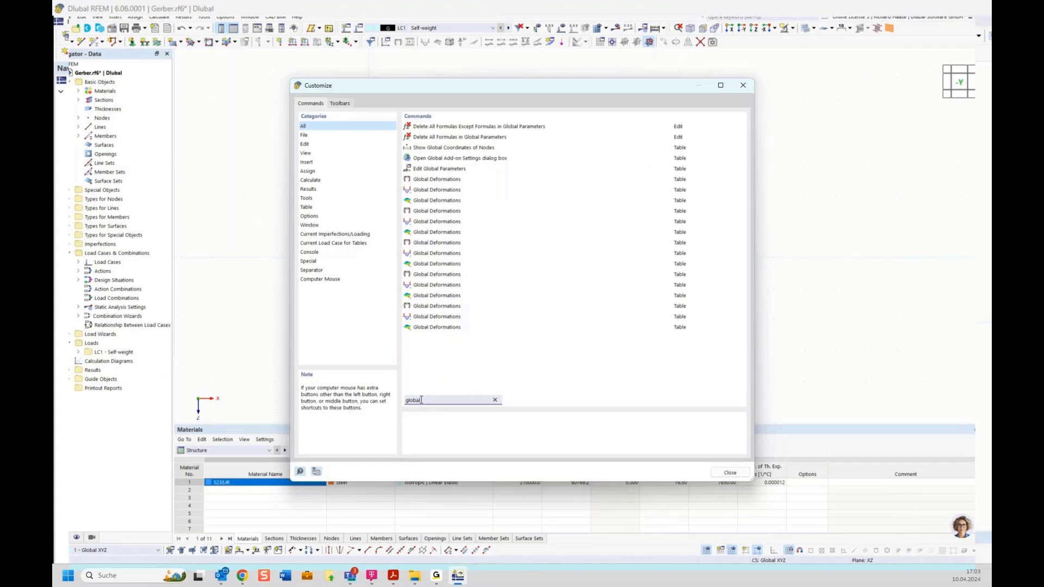
text( par)
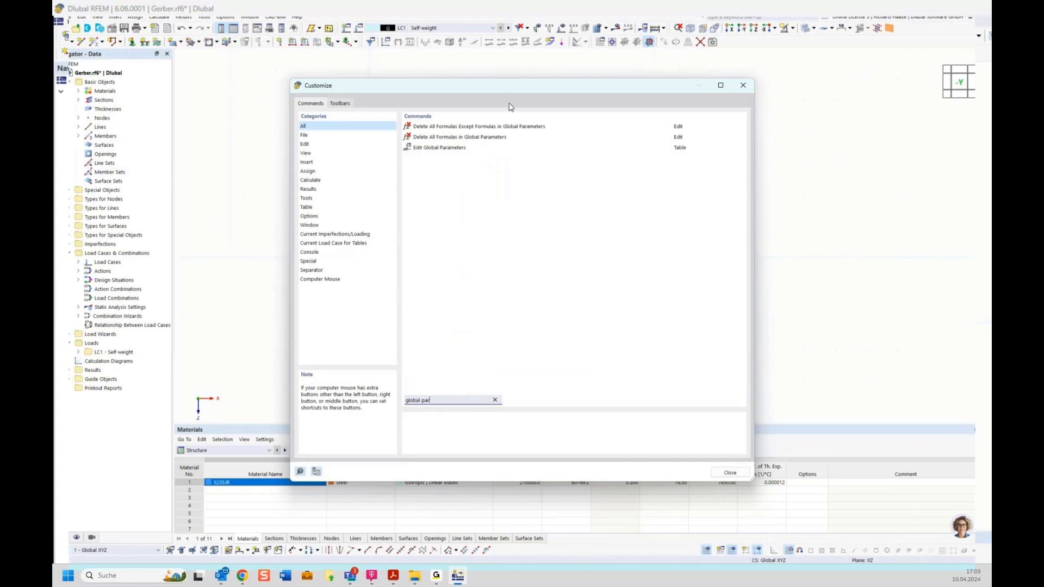
drag(521, 87, 509, 57)
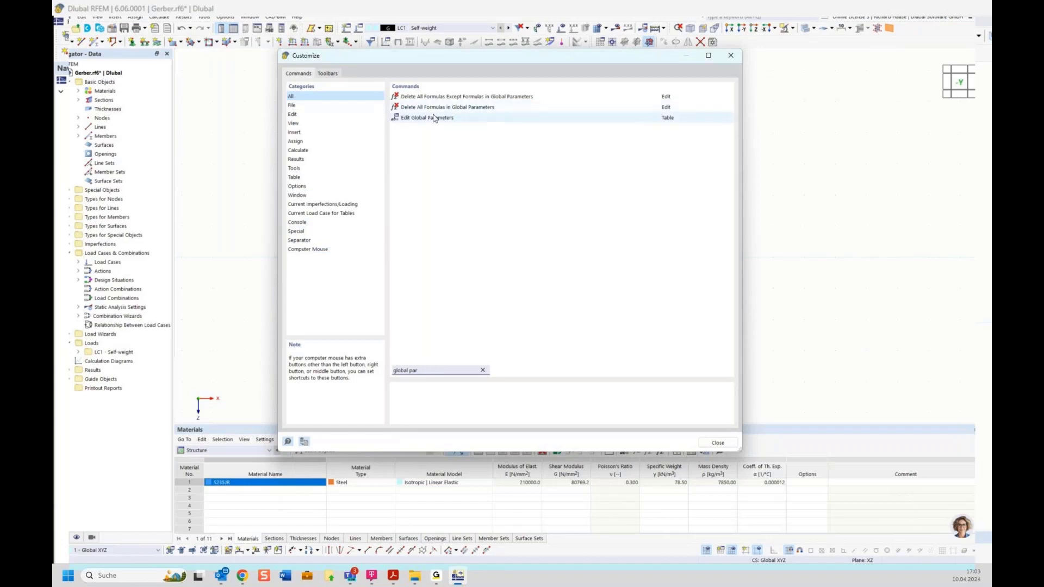
drag(455, 59, 422, 42)
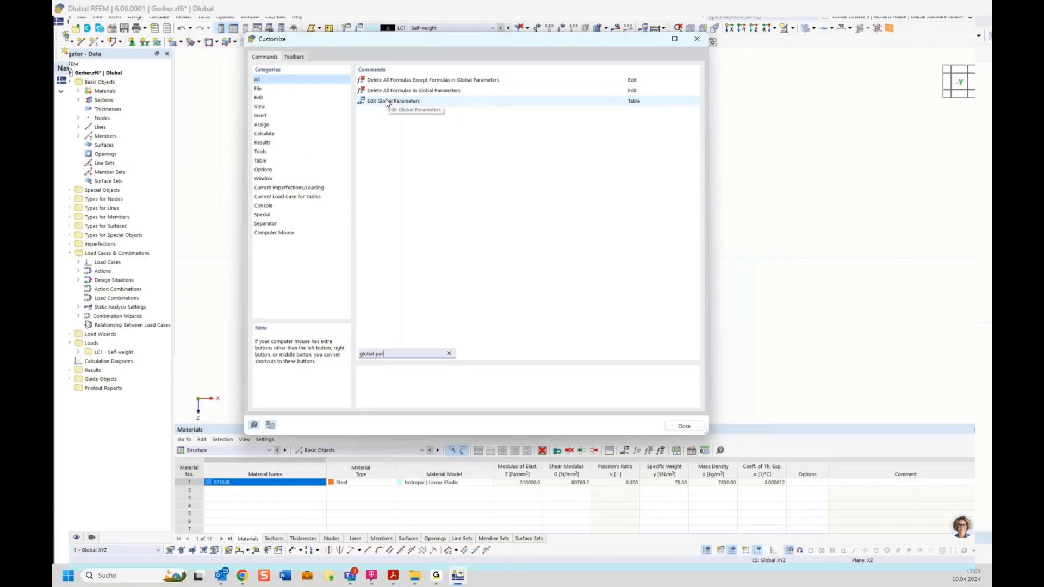
mouse_move(387, 104)
mouse_down()
mouse_move(419, 122)
mouse_move(442, 166)
mouse_move(496, 446)
mouse_move(492, 548)
mouse_move(503, 553)
mouse_up()
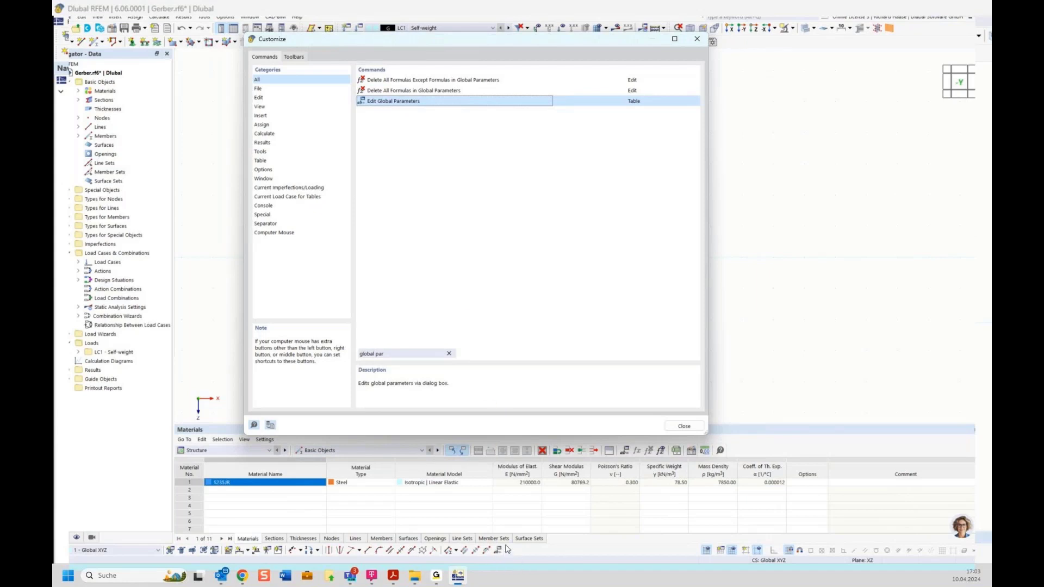
click(685, 427)
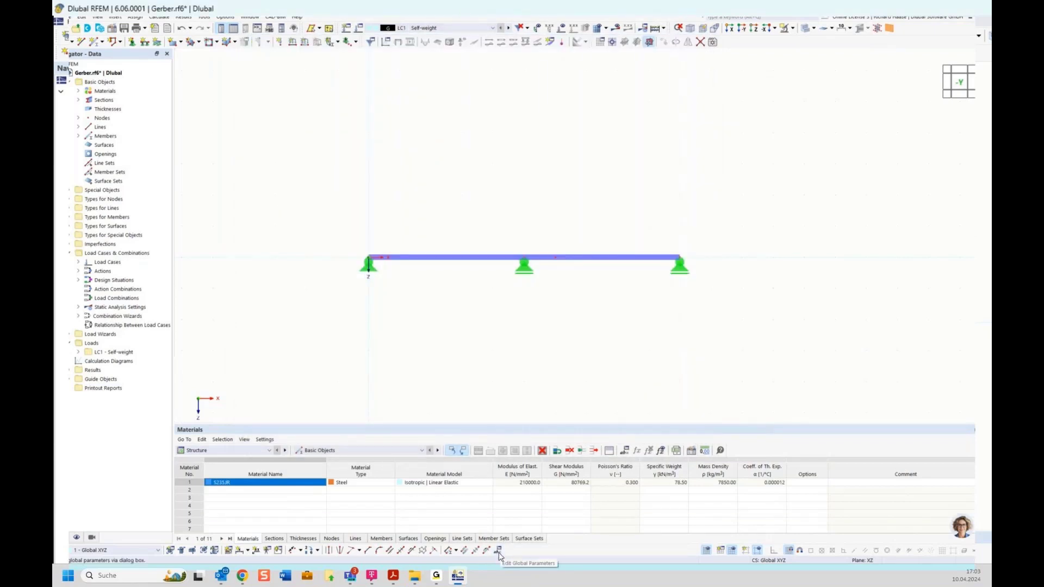
Create a global length parameter named "field" with a value of 5 m.
click(498, 552)
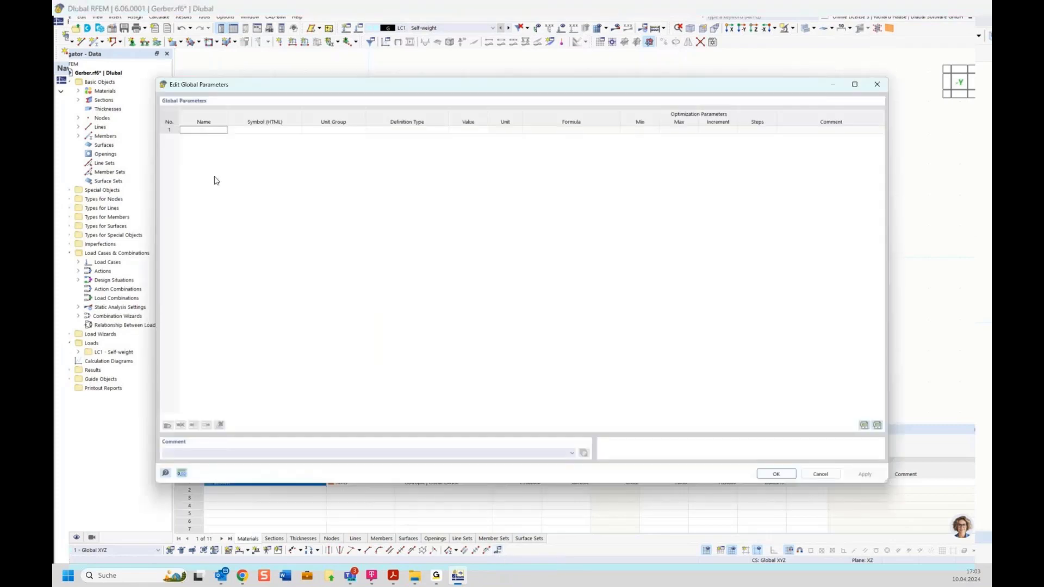
click(208, 130)
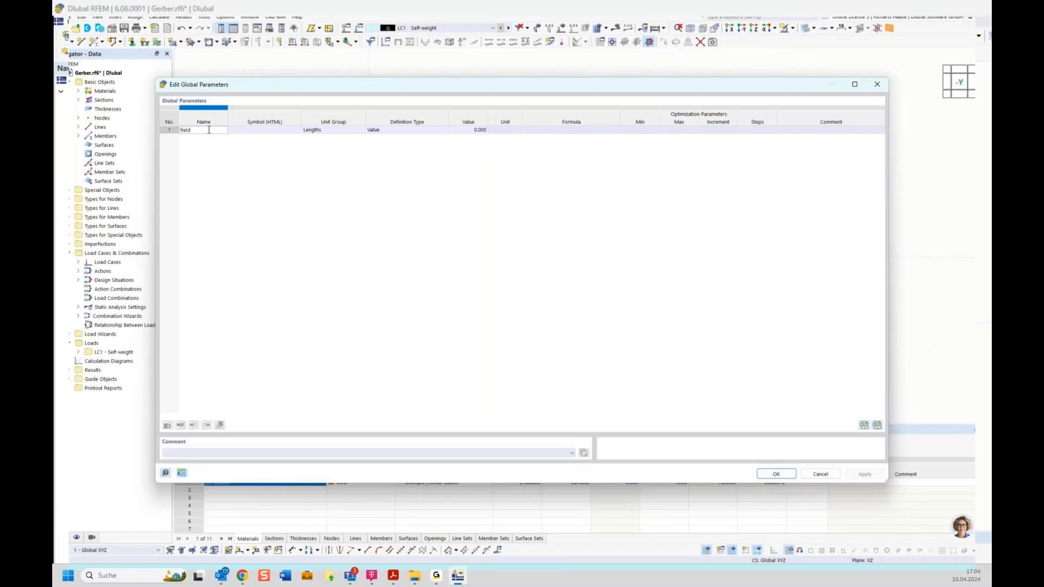
key(Return)
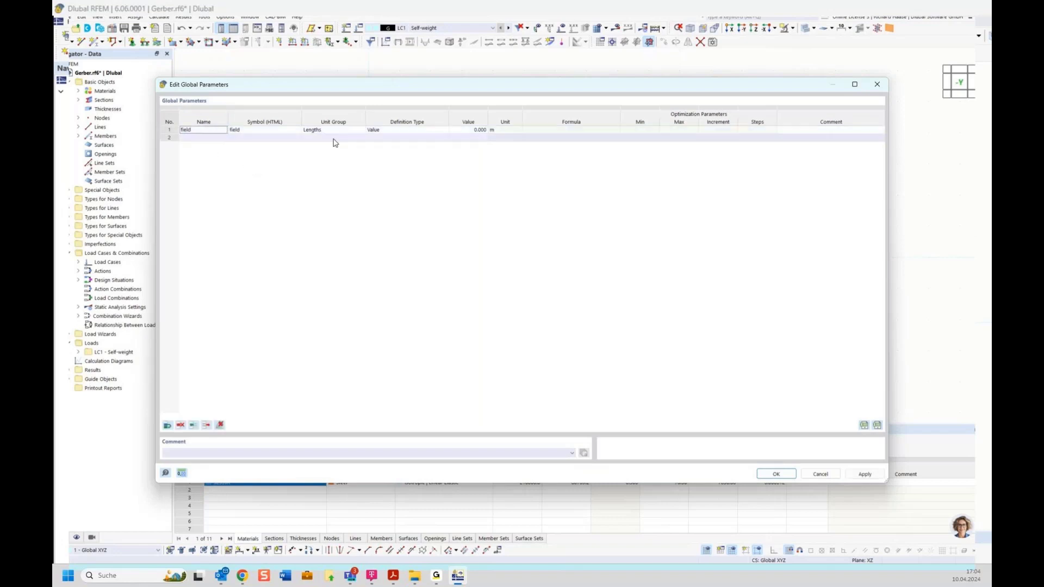
click(459, 131)
click(459, 130)
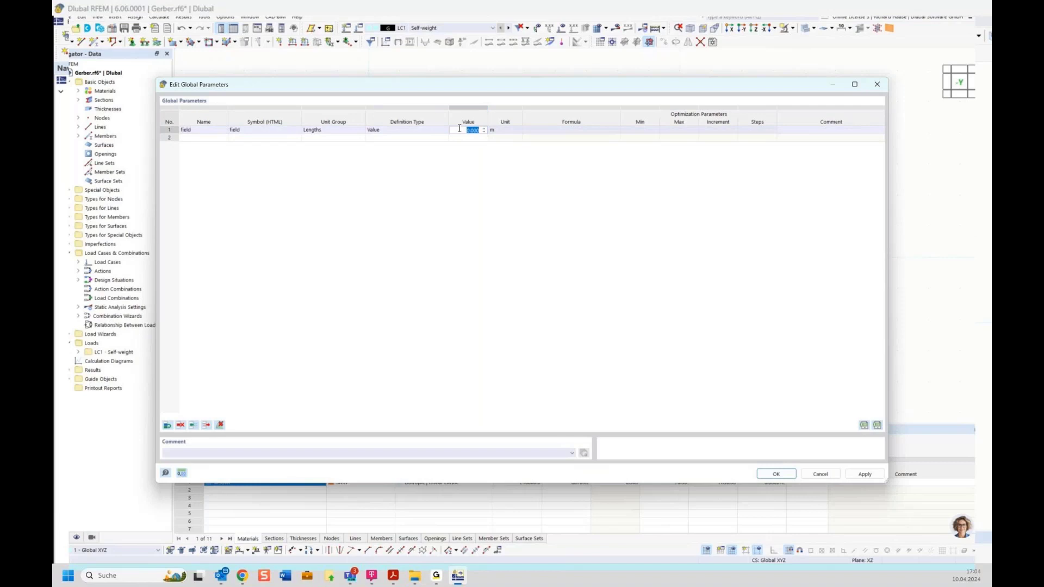
text(5)
key(Return)
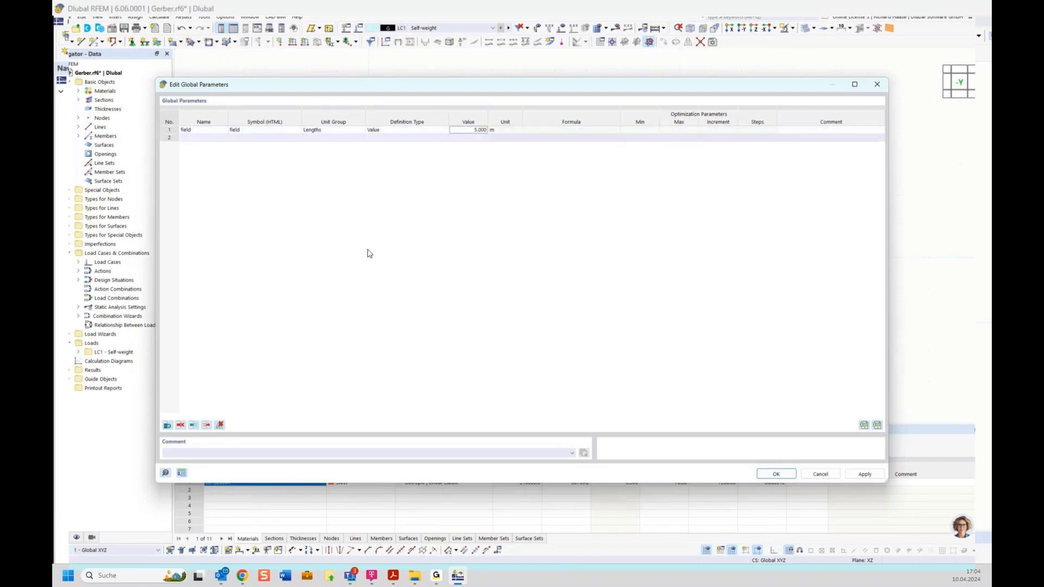
Add a second global length parameter named "gerber".
mouse_move(393, 575)
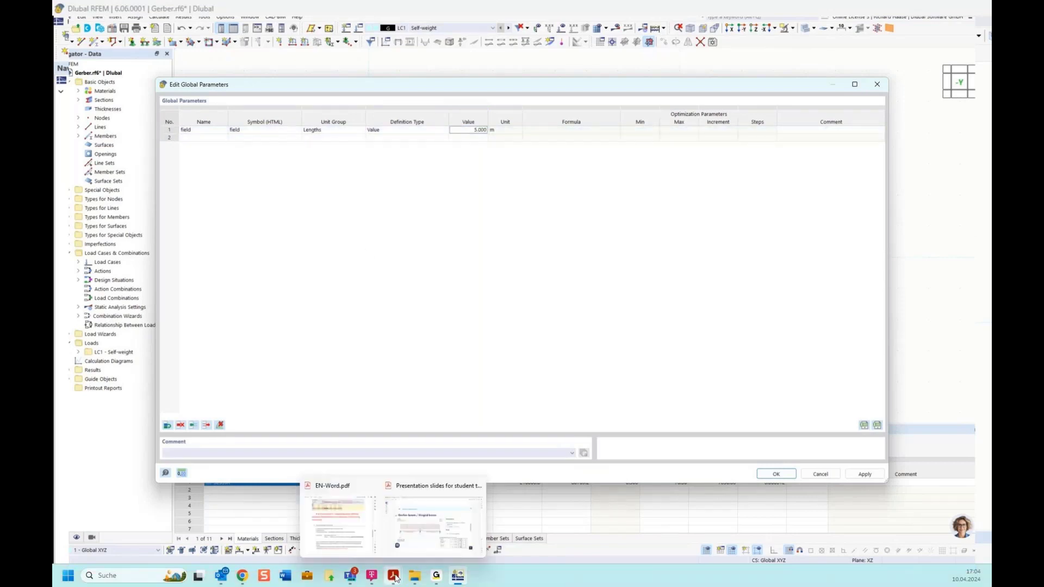
click(341, 538)
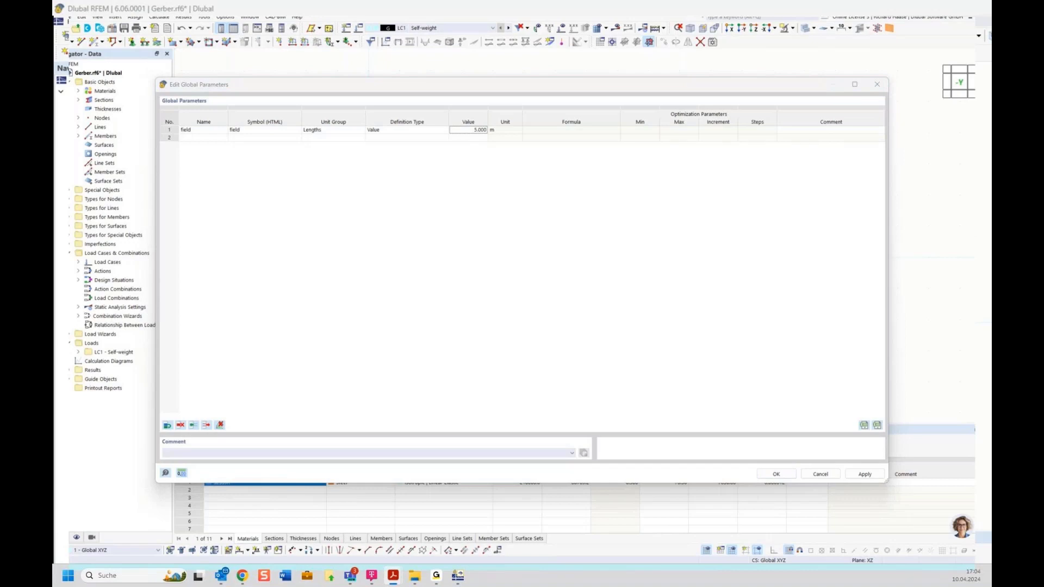
click(203, 138)
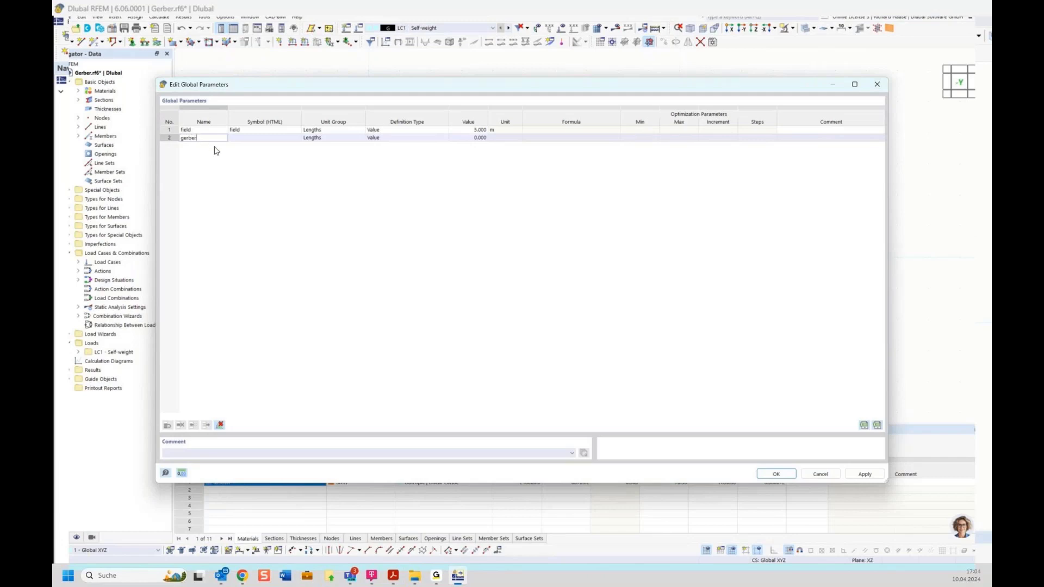
key(Return)
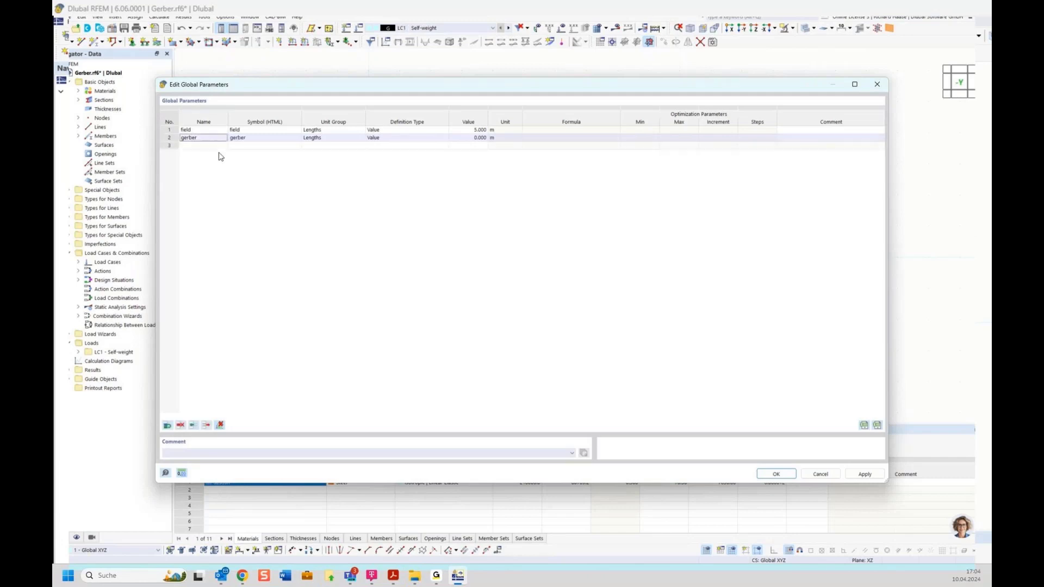
Check the hinge eccentricity on the Gerber beam slide of the presentation PDF and set the "gerber" parameter's definition type to Formula.
click(395, 139)
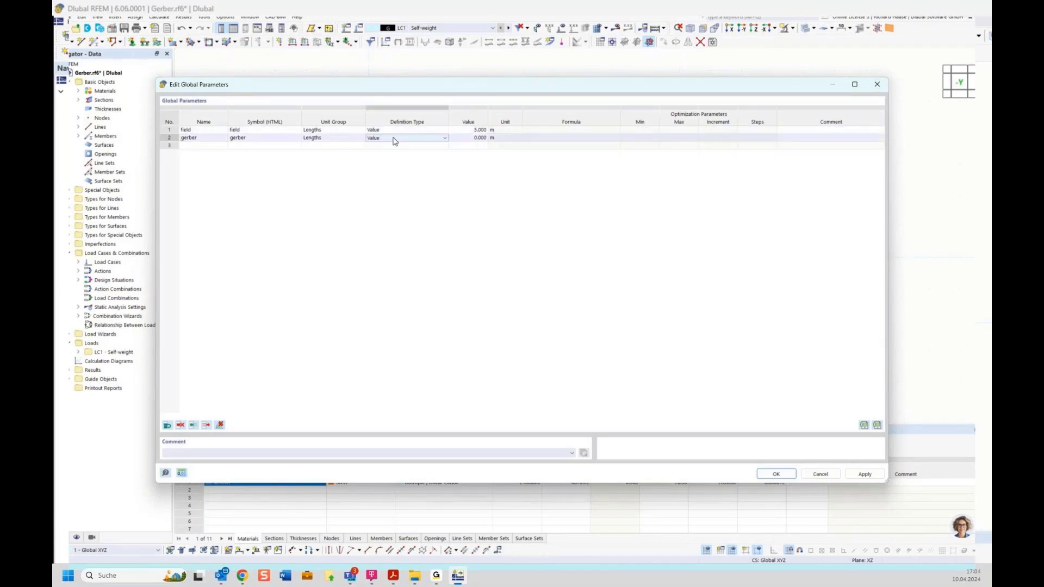
mouse_move(393, 575)
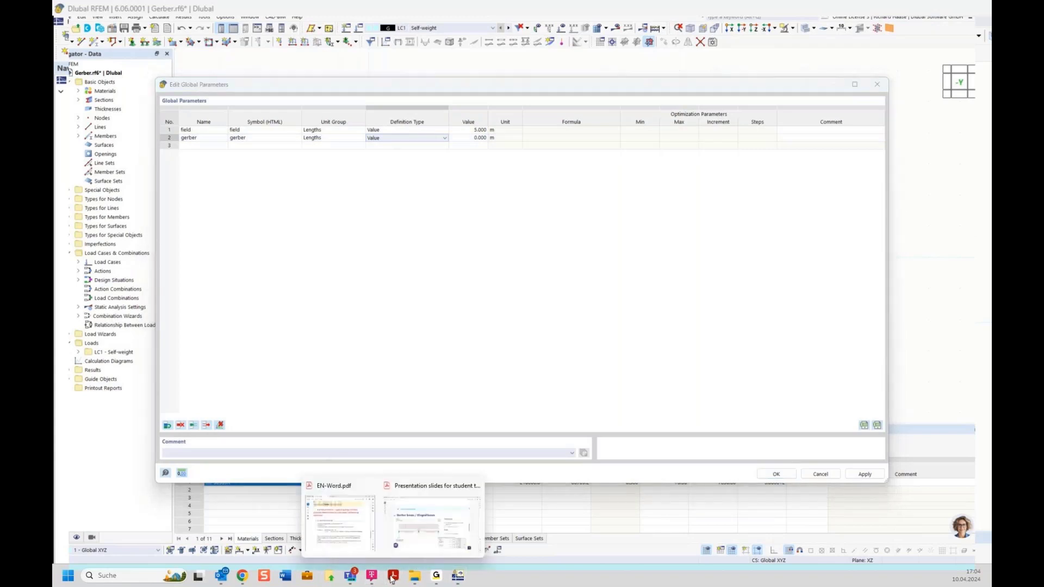
mouse_move(423, 530)
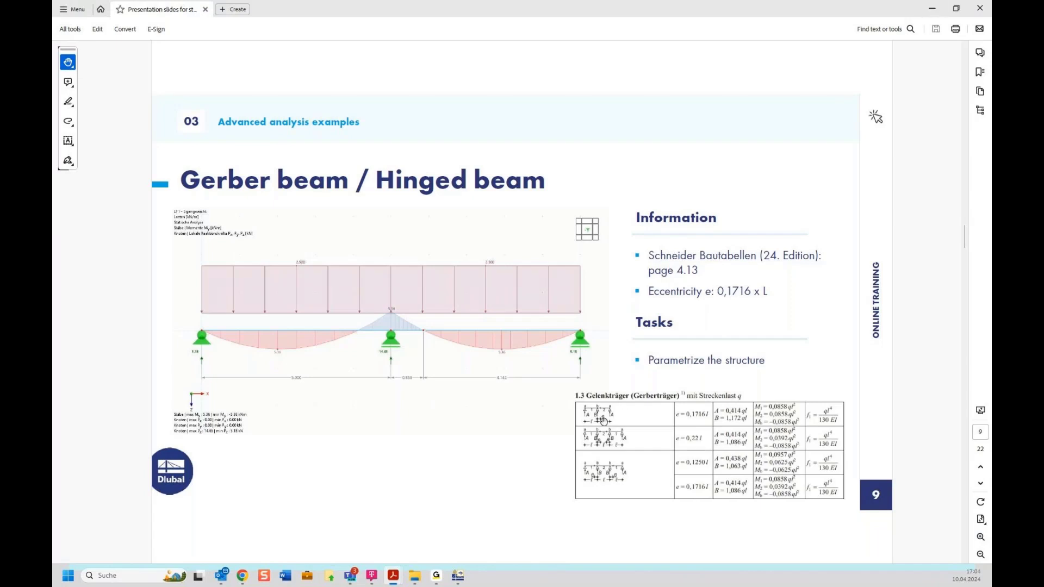
click(930, 9)
click(405, 140)
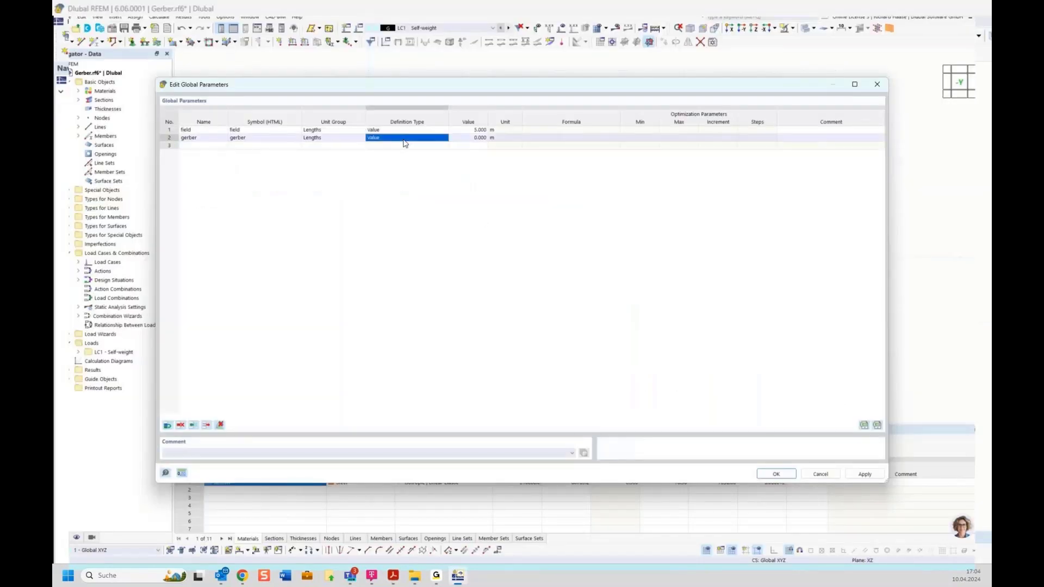
click(404, 140)
click(403, 141)
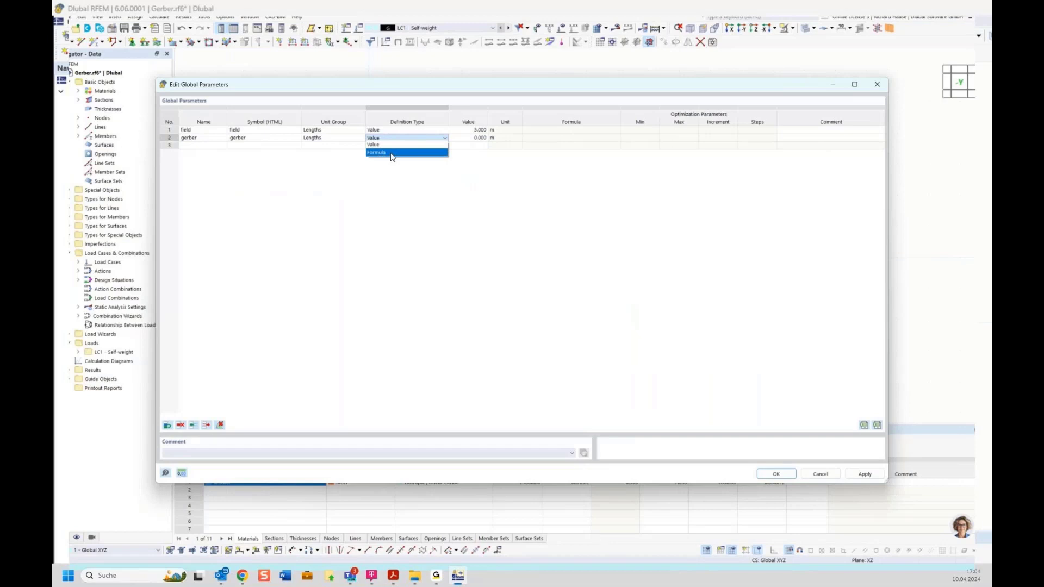
click(392, 154)
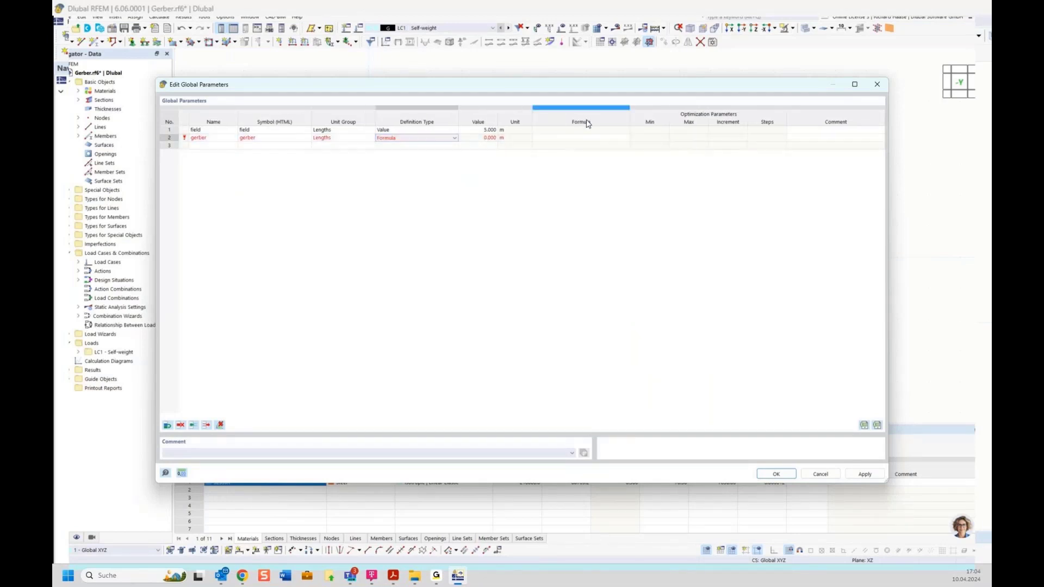
Define the "gerber" parameter with the formula 0.1716*field+field.
click(559, 139)
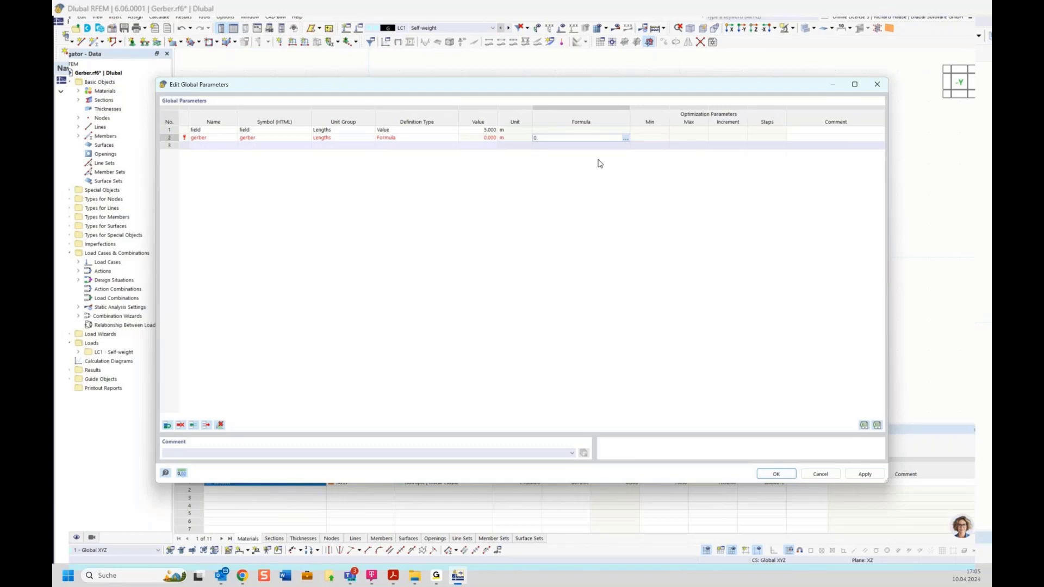
text(716)
text(*field)
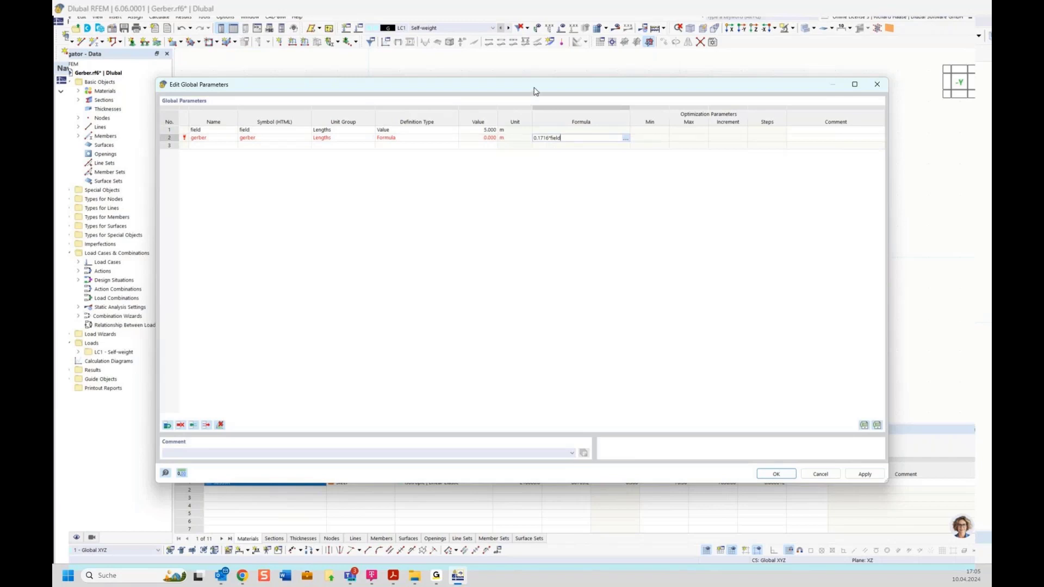
drag(534, 91, 545, 321)
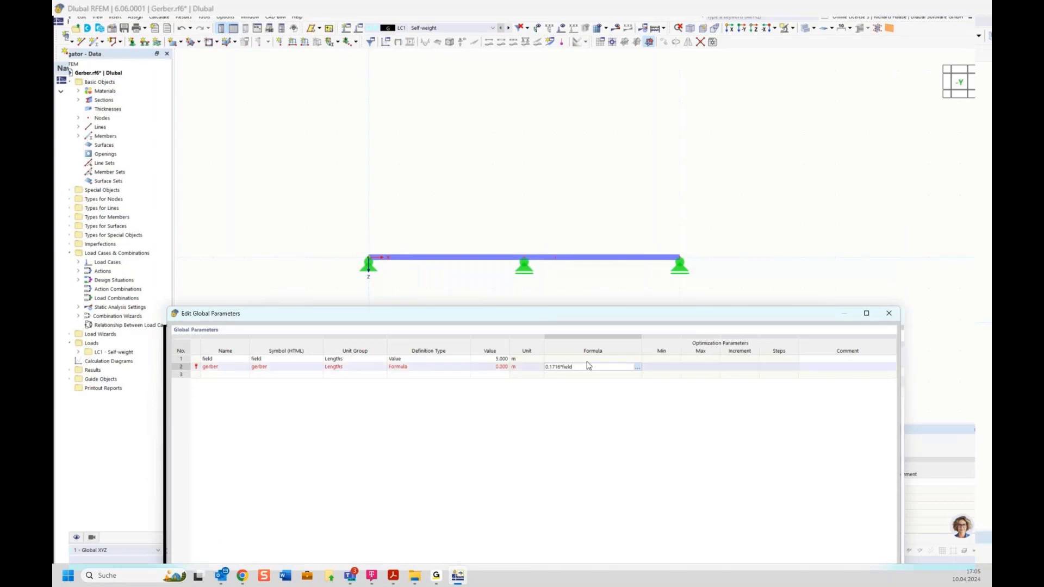
text(+field)
key(Return)
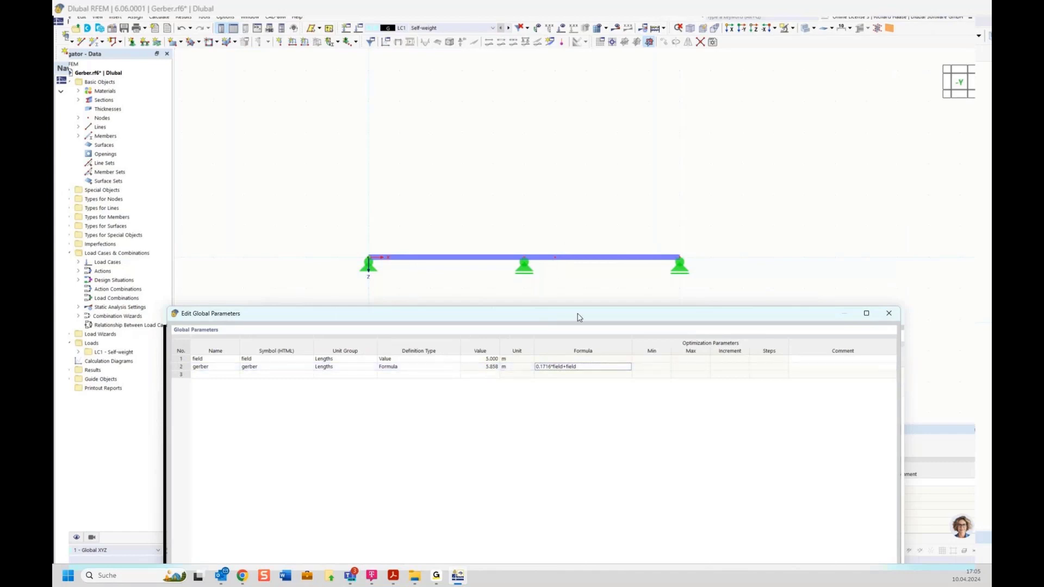
Accept the defined global parameters "field" and "gerber".
drag(579, 317, 560, 116)
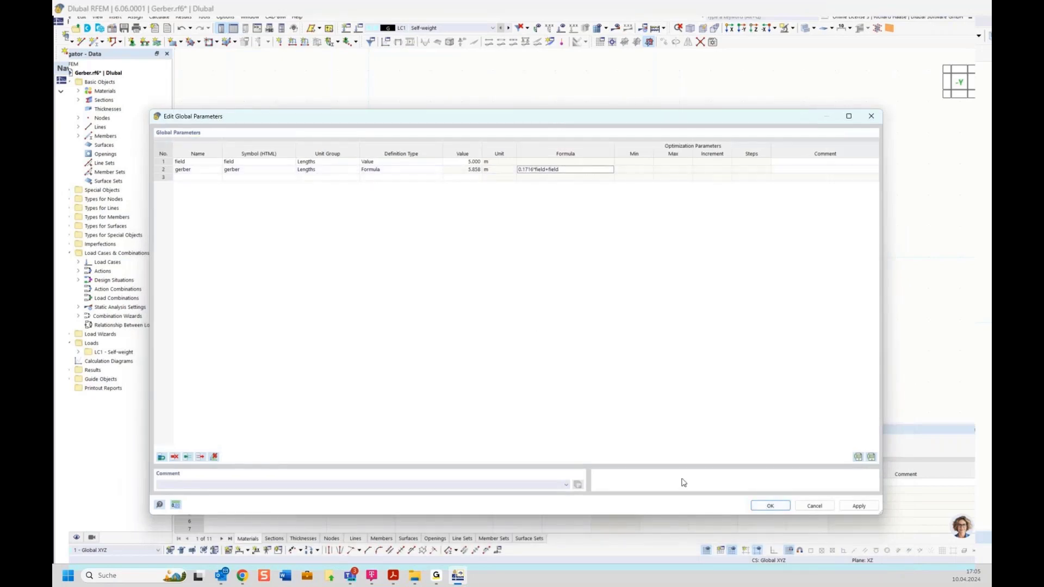
click(770, 506)
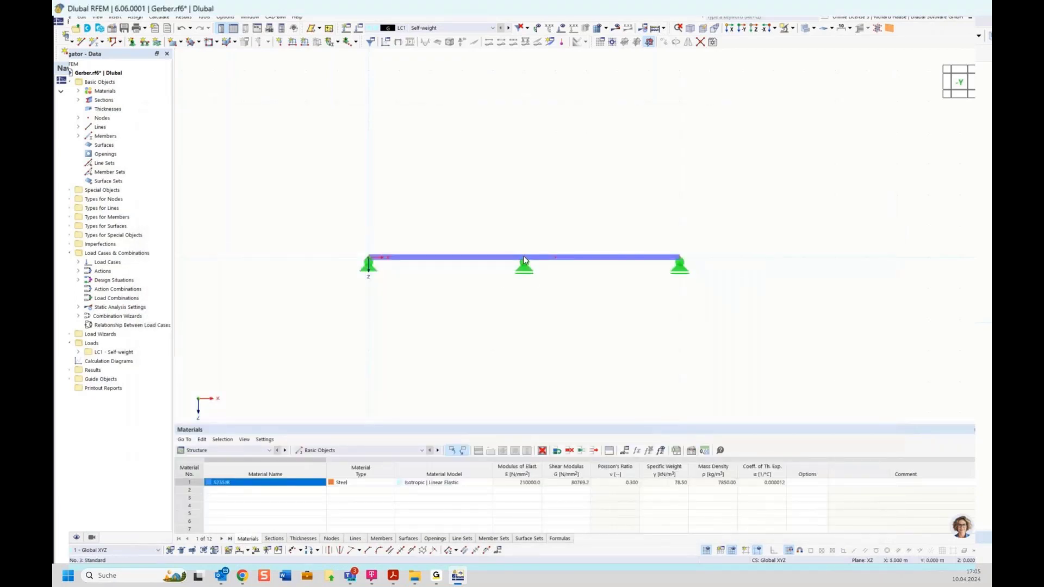
Add a chain of linear dimensions in the second plane through the supports and hinge node, offset -1.000 m, and save the model.
mouse_move(523, 261)
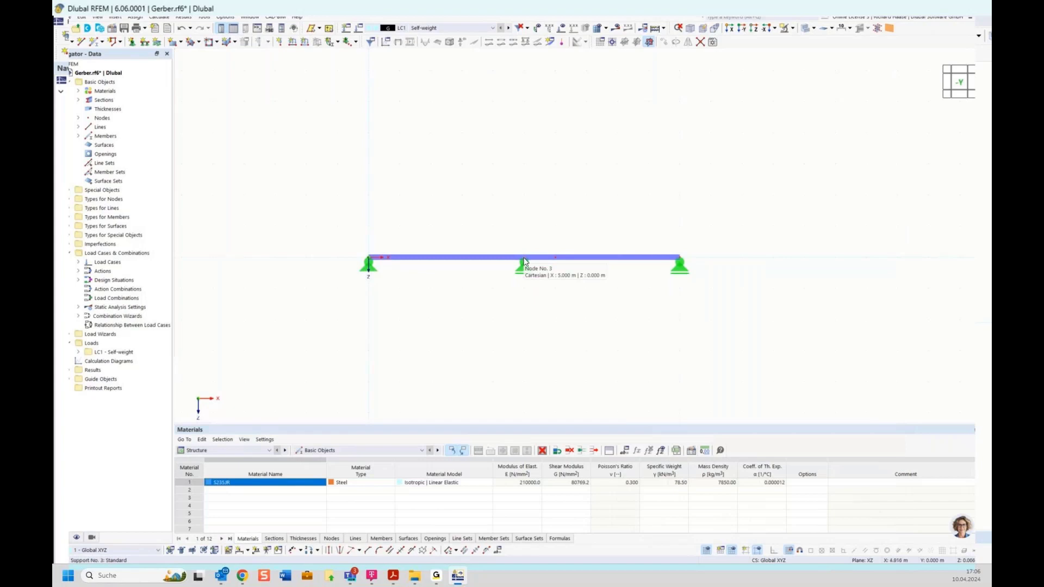
click(247, 551)
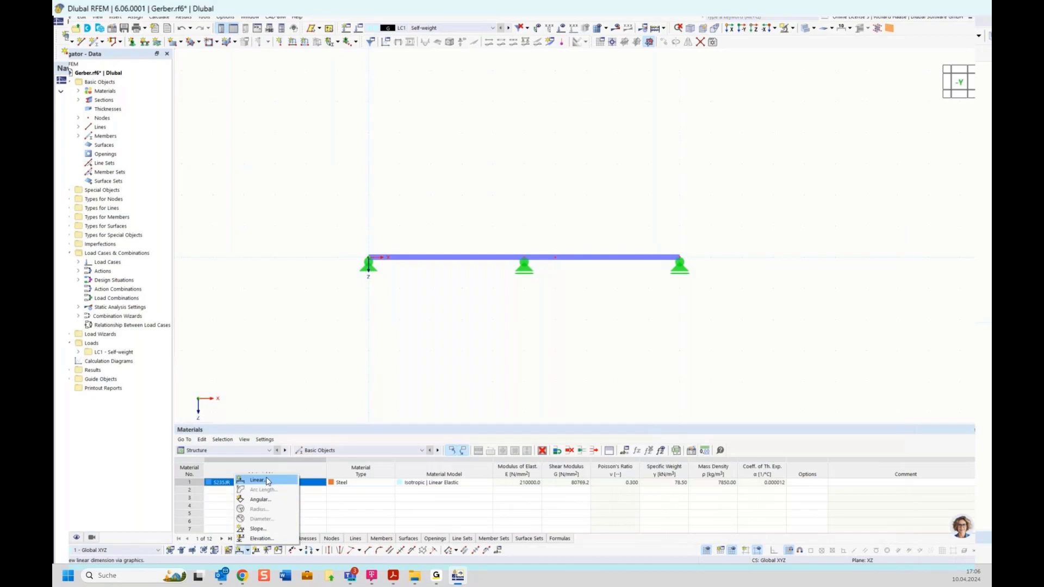
click(267, 481)
click(216, 150)
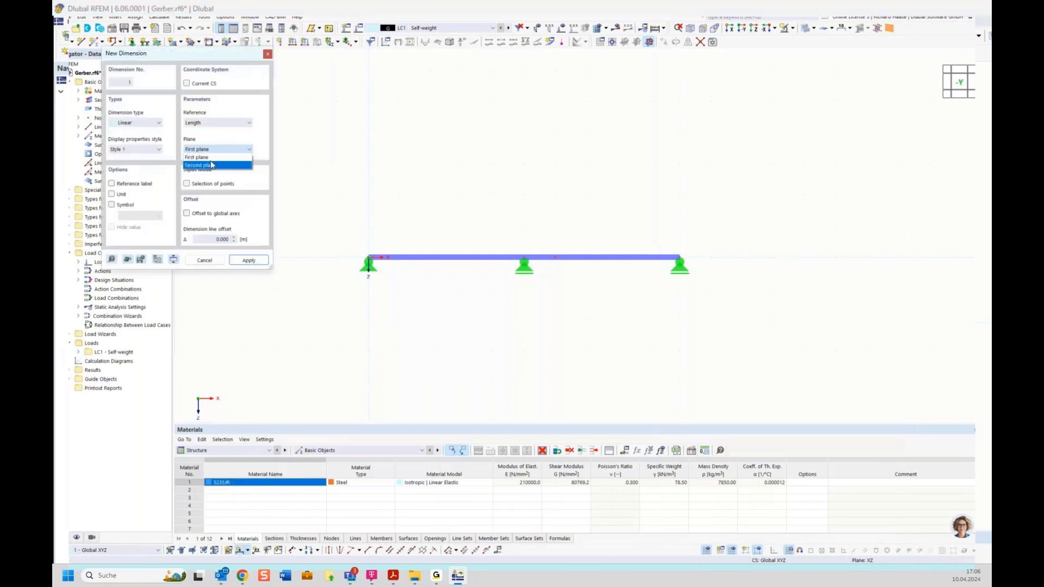
click(212, 165)
click(368, 257)
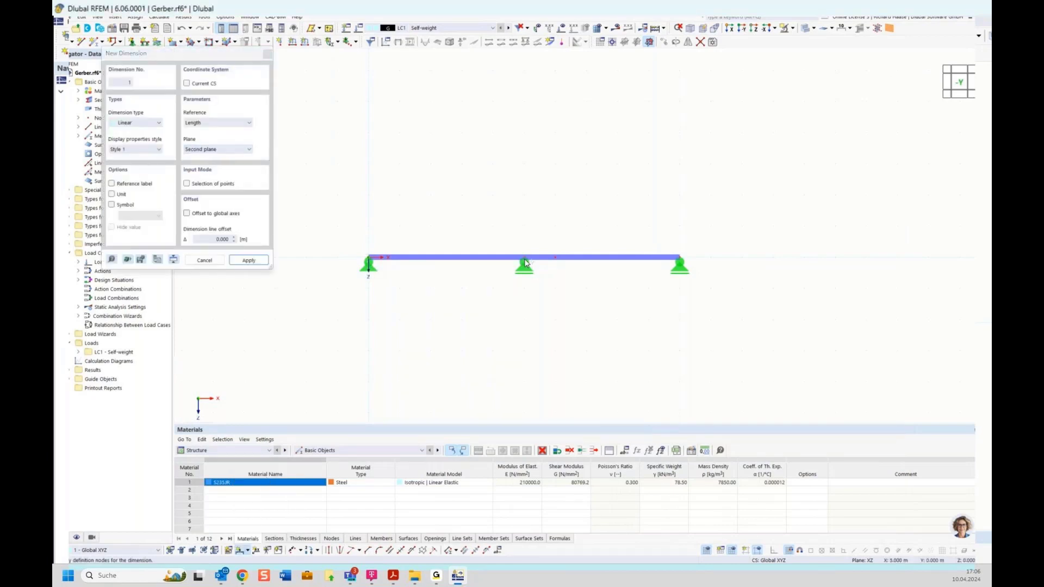
click(524, 257)
click(679, 256)
click(584, 289)
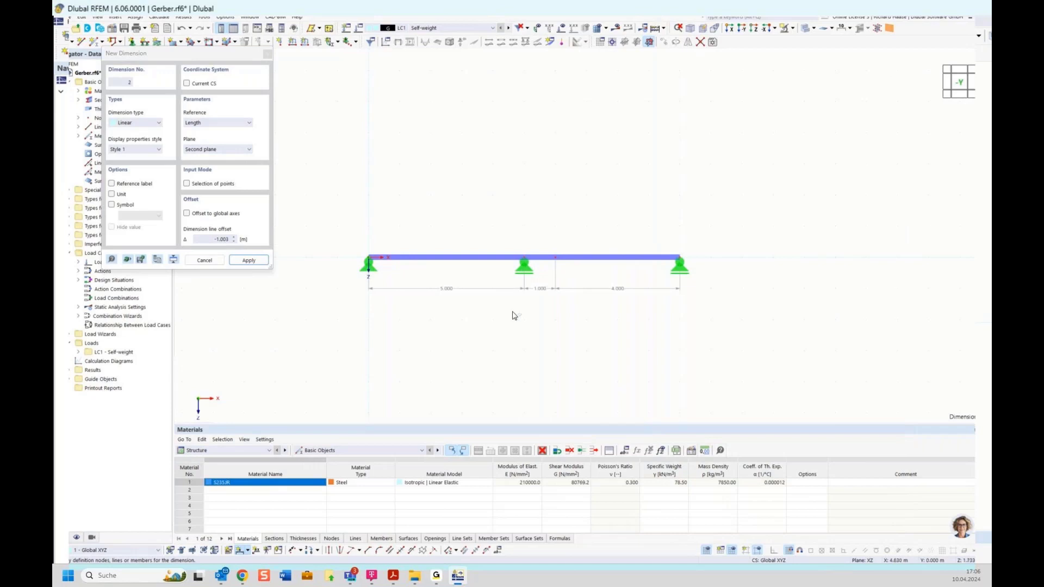
key(Escape)
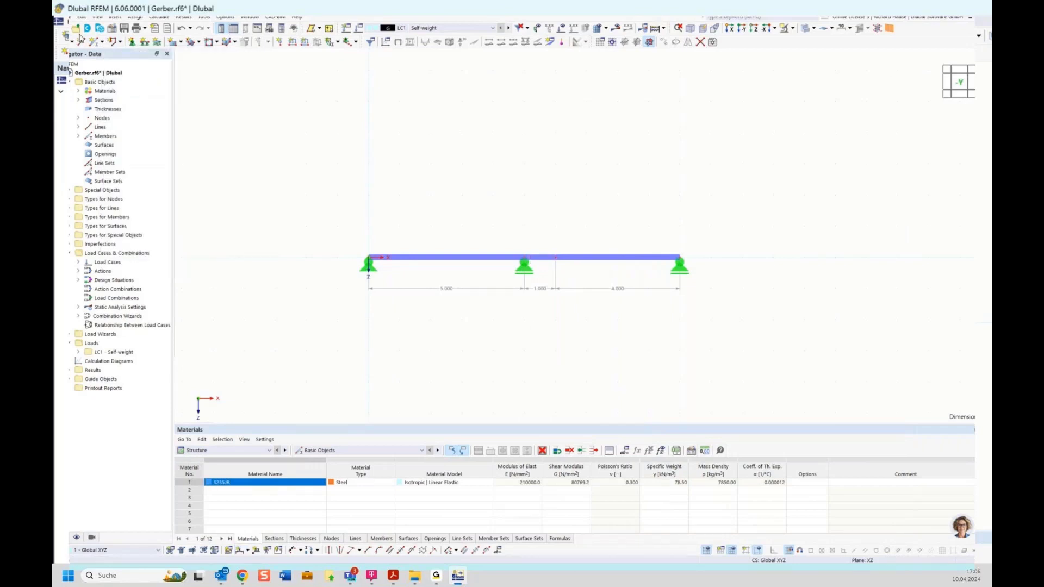
click(69, 16)
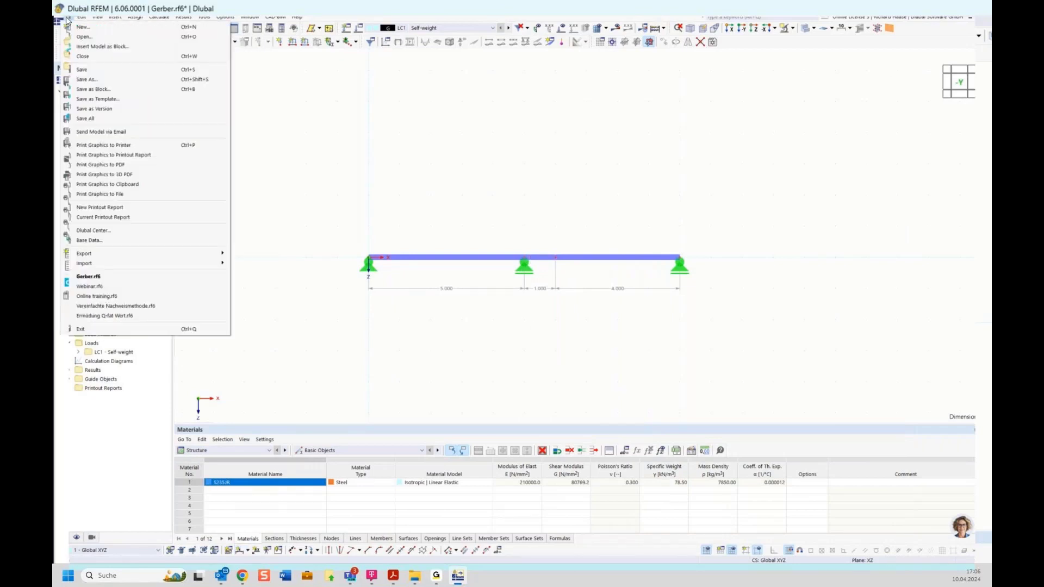
click(92, 73)
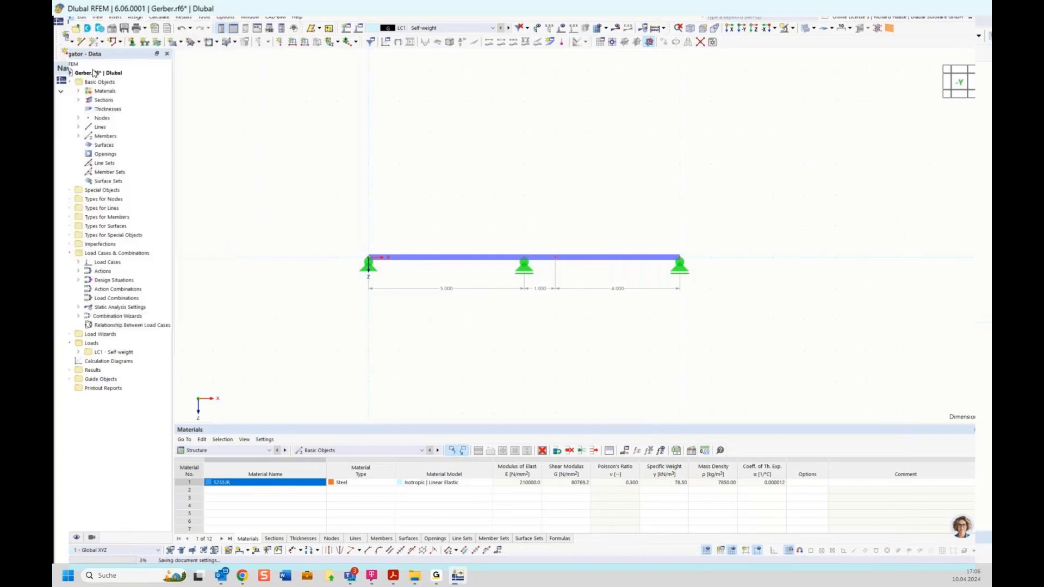
Link the X coordinate of the middle support node to the global parameter "field".
double_click(525, 261)
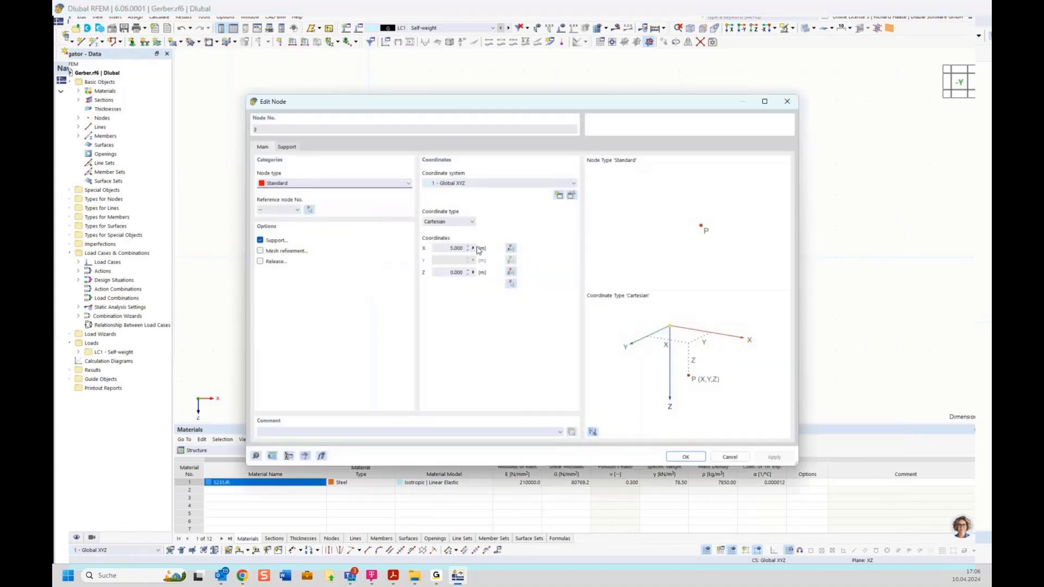
click(473, 249)
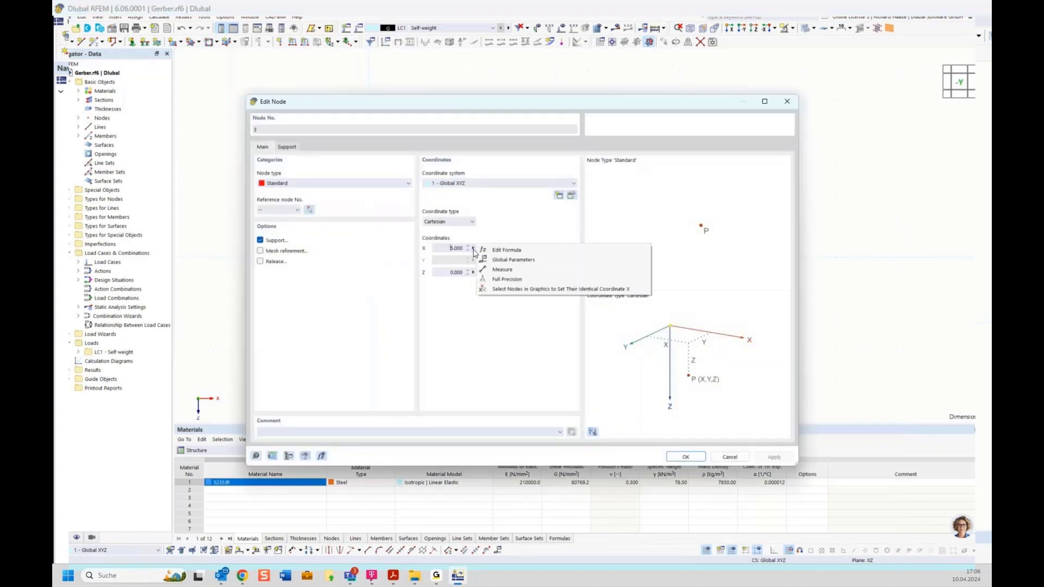
click(510, 261)
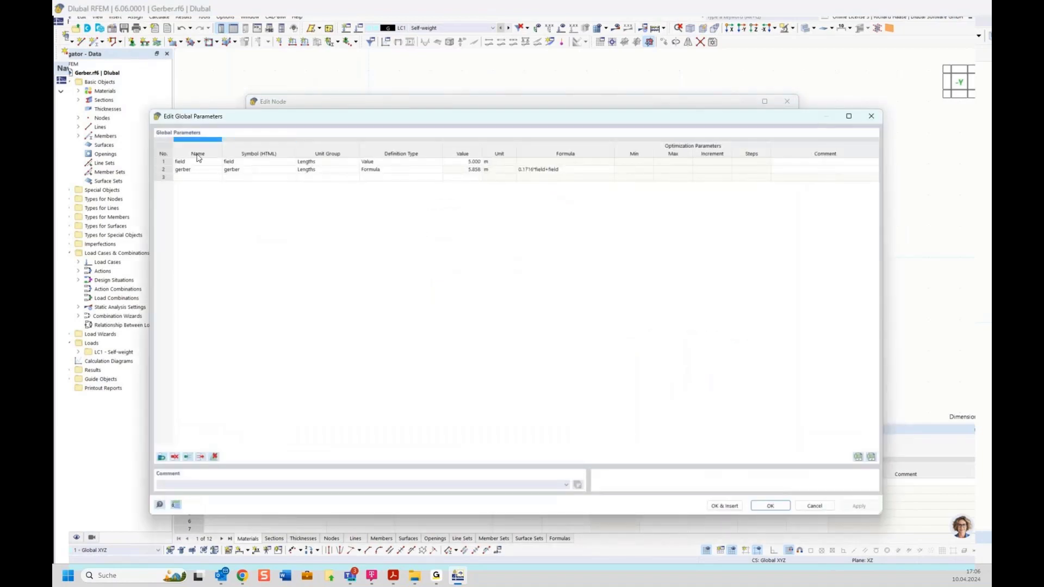
click(172, 163)
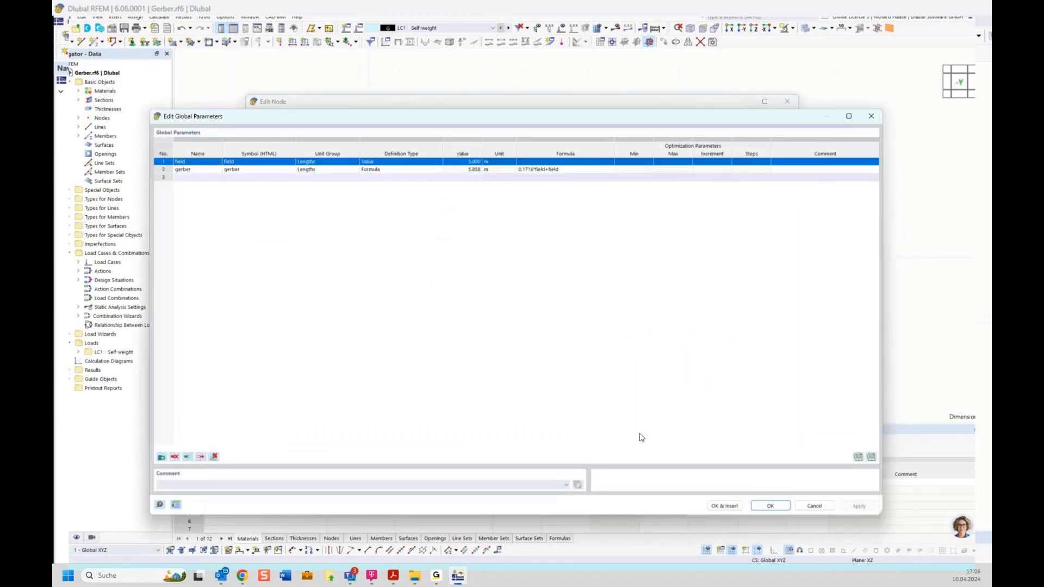
click(722, 505)
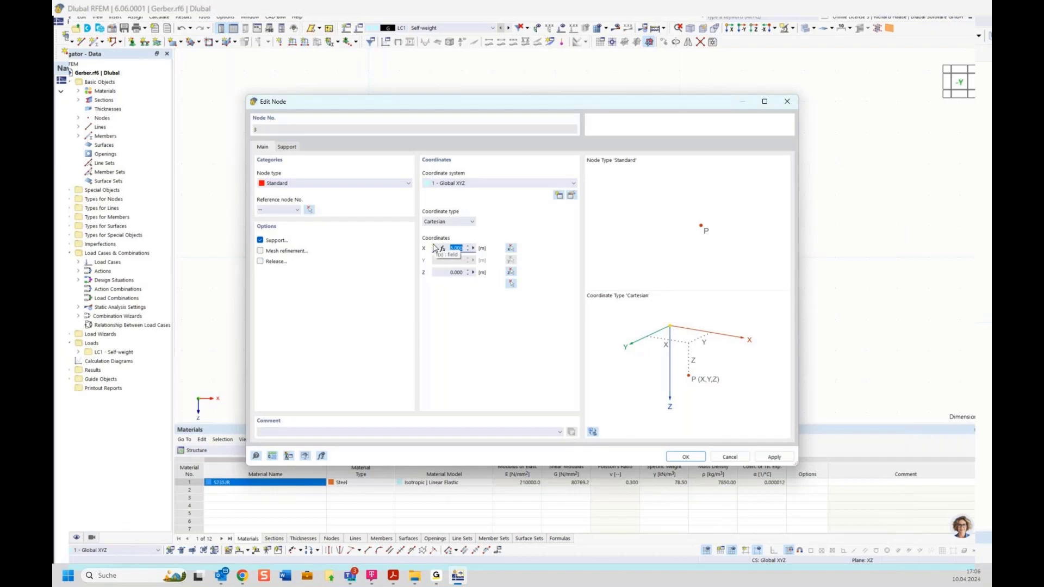
click(678, 456)
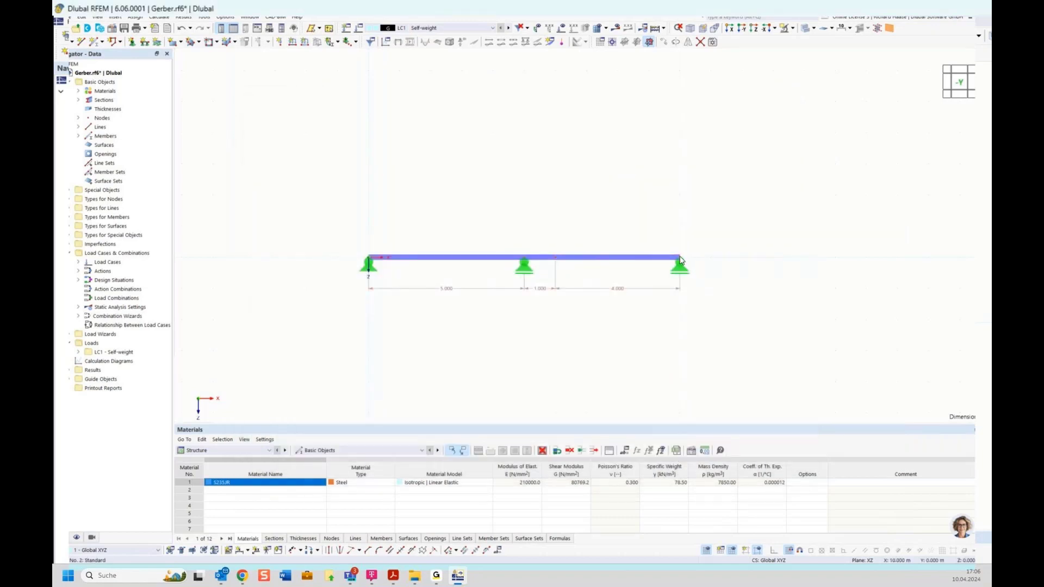
Define the X coordinate of the beam's far end support node with the formula 2*field.
mouse_move(680, 261)
double_click(680, 261)
click(473, 249)
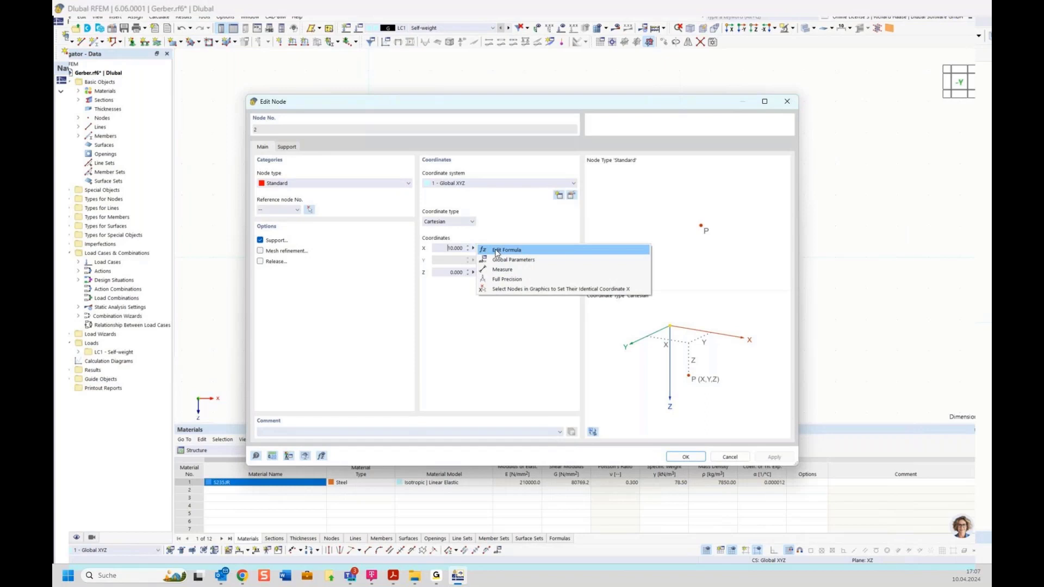
click(497, 251)
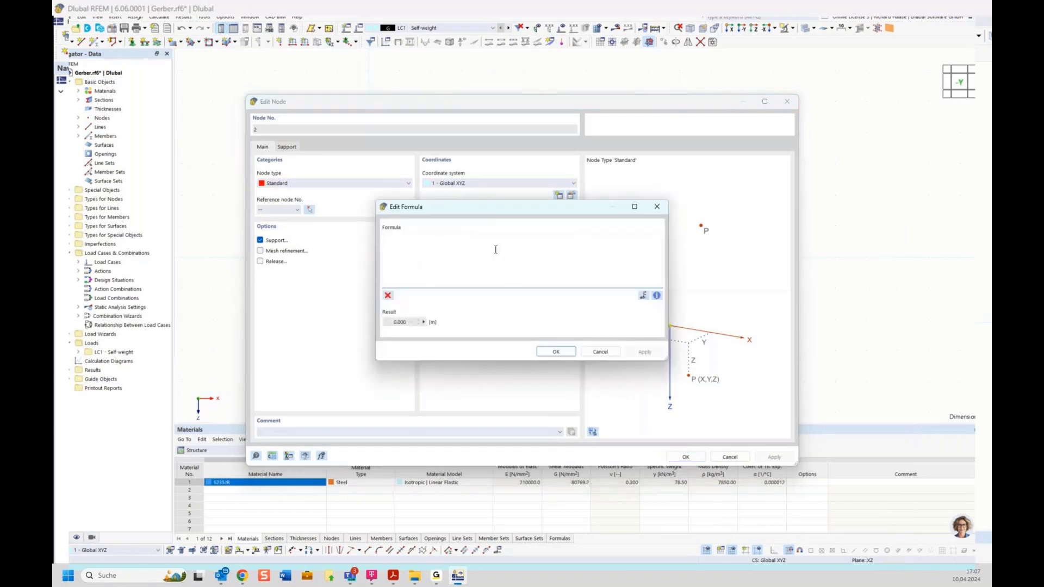
text(2*fie)
click(403, 245)
click(559, 352)
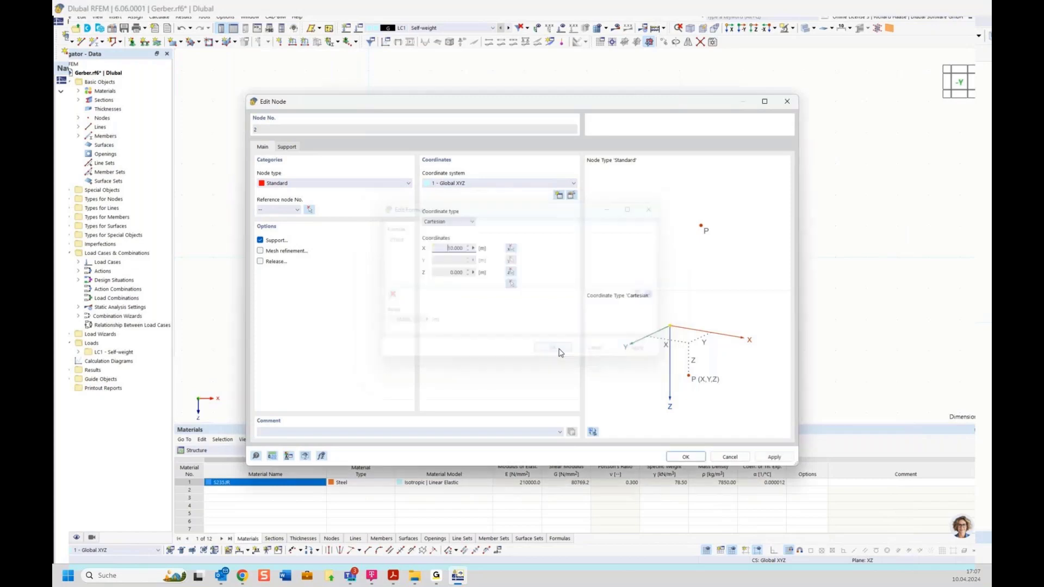
click(686, 456)
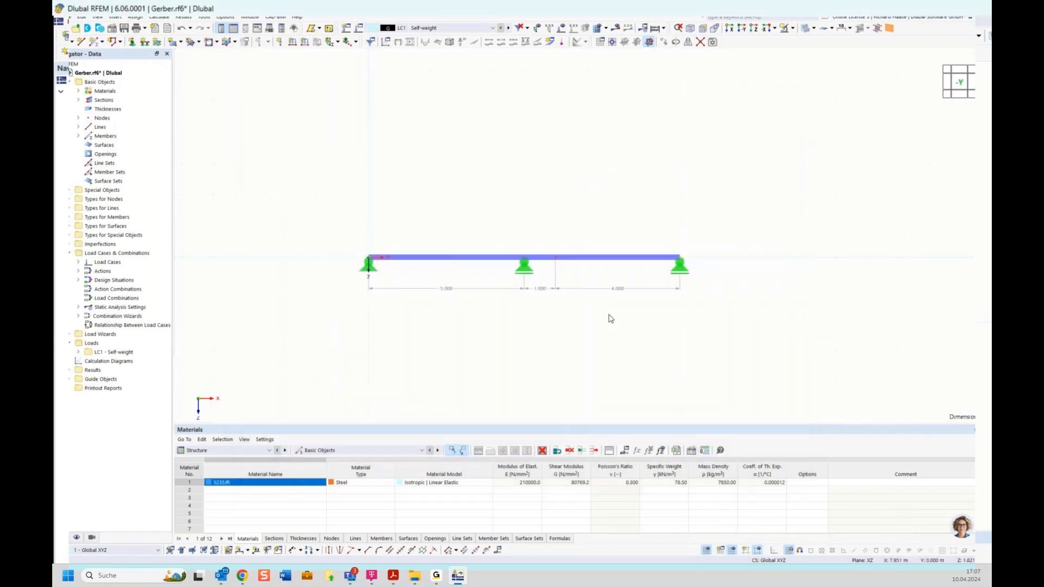
Link the X coordinate of the hinge node in the second span to the global parameter "gerber".
double_click(555, 259)
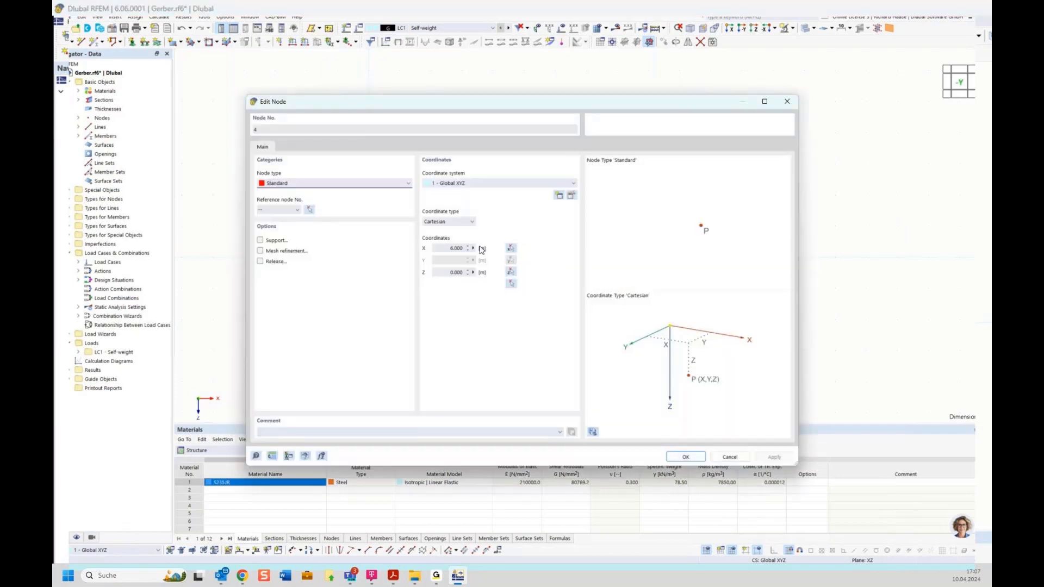
click(473, 248)
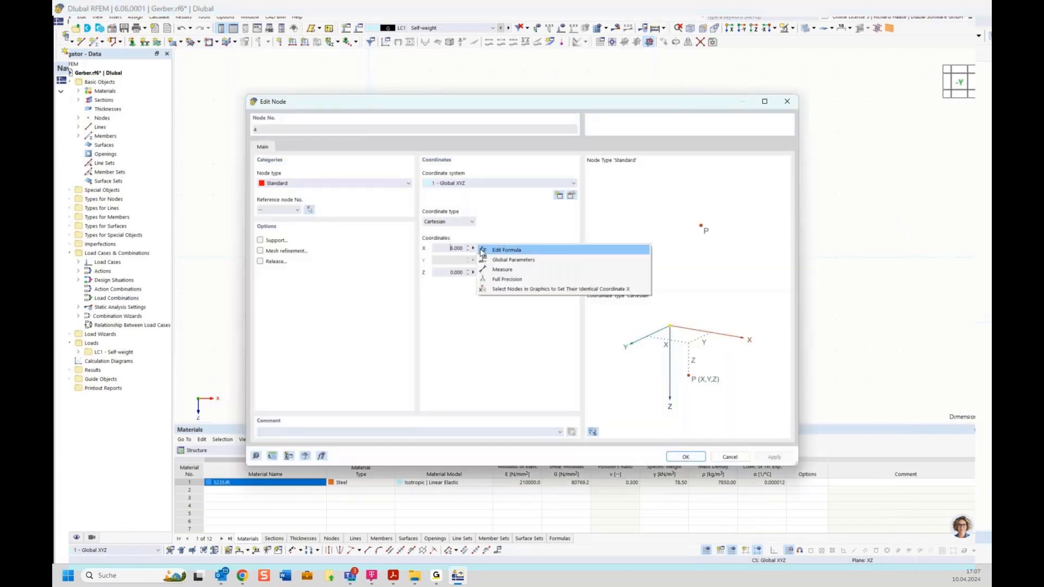
click(496, 260)
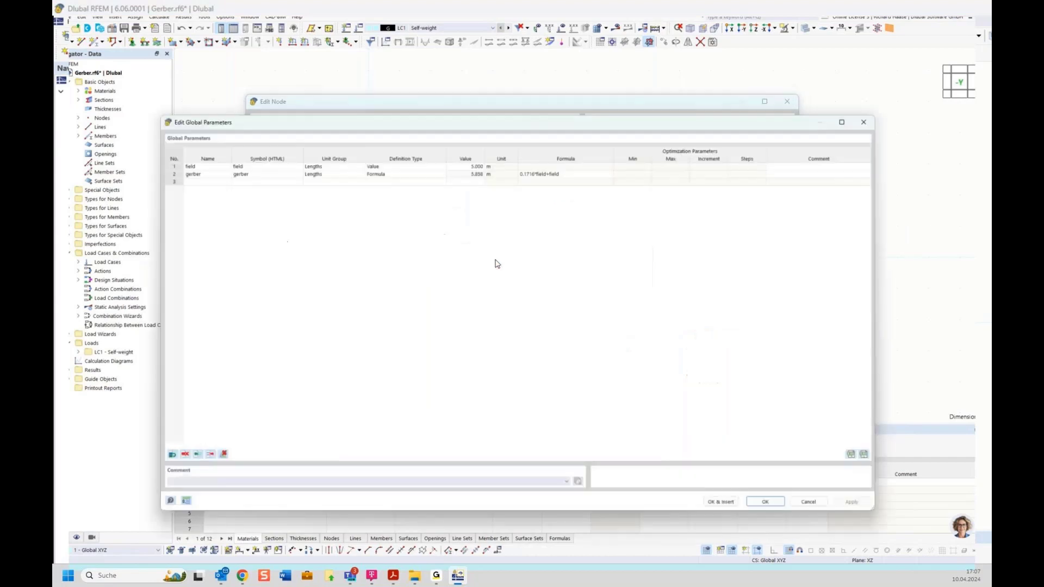
double_click(199, 169)
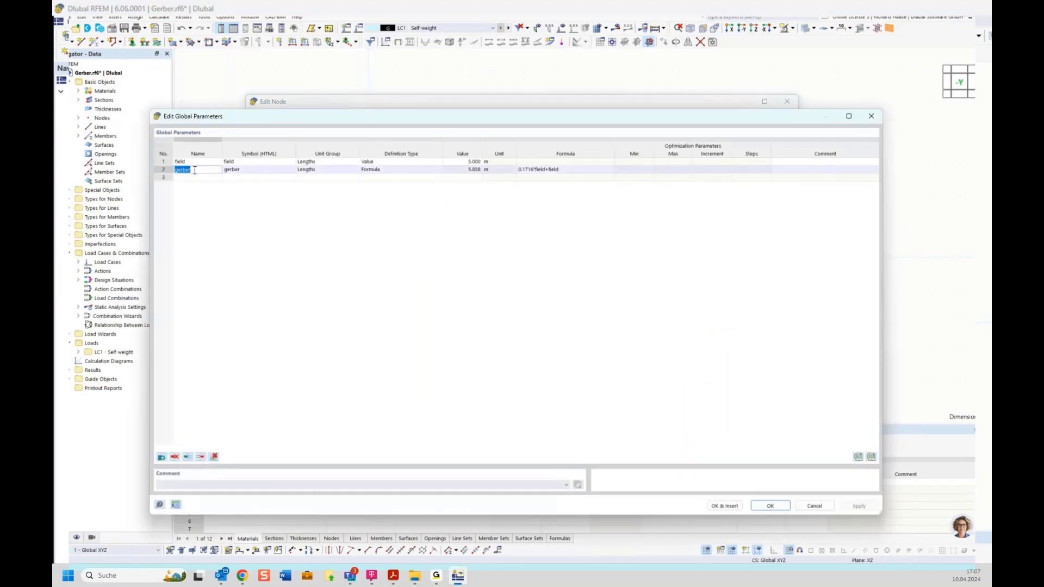
click(725, 505)
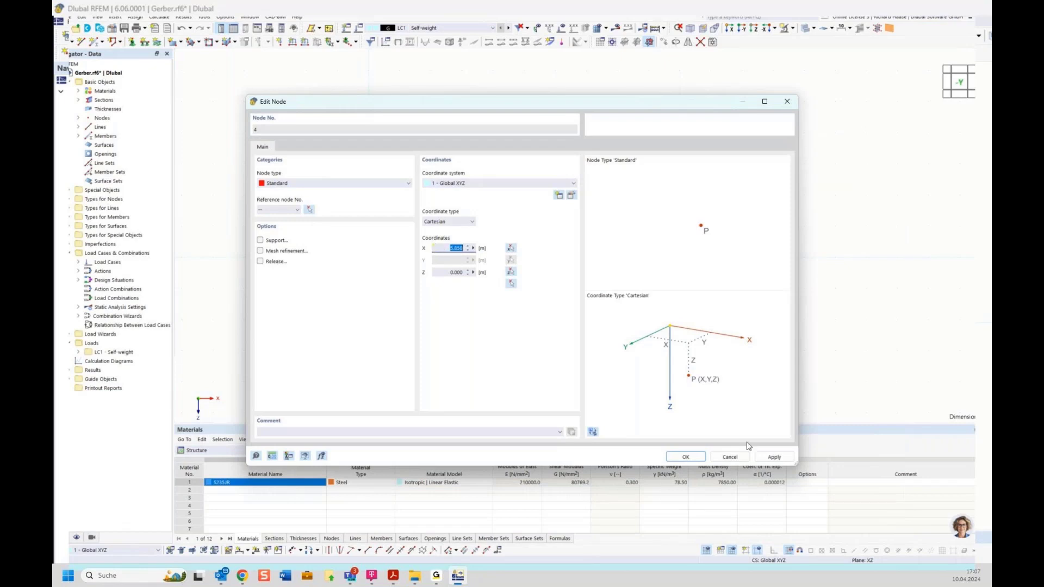
click(686, 458)
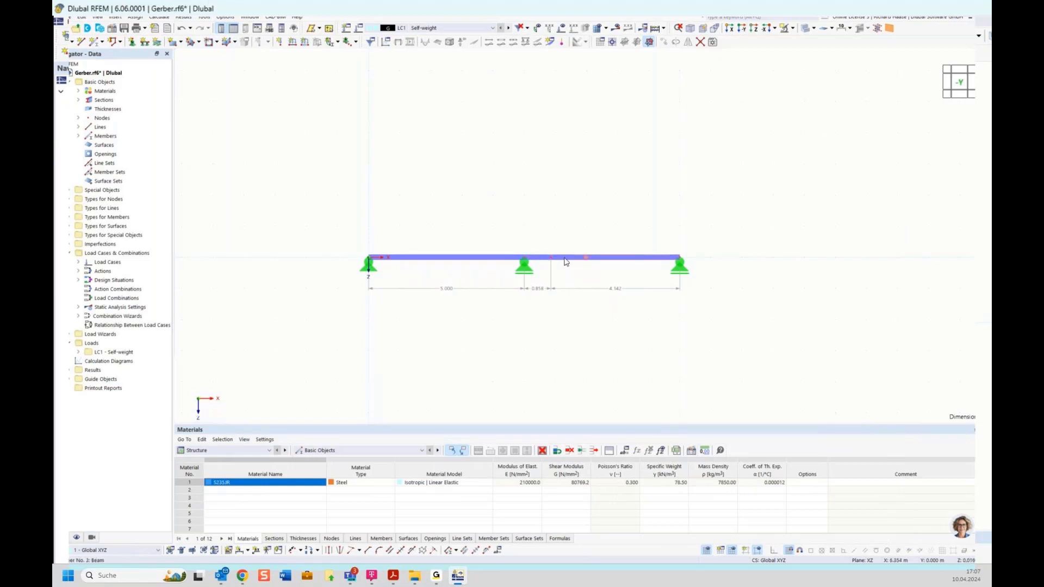
scroll(552, 260, up, 2)
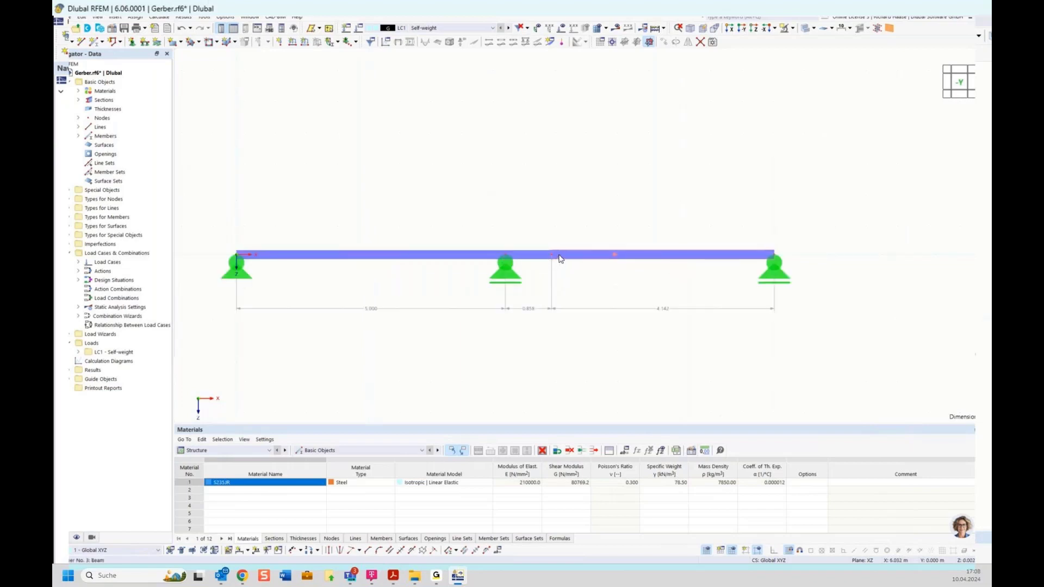
mouse_move(560, 259)
double_click(561, 258)
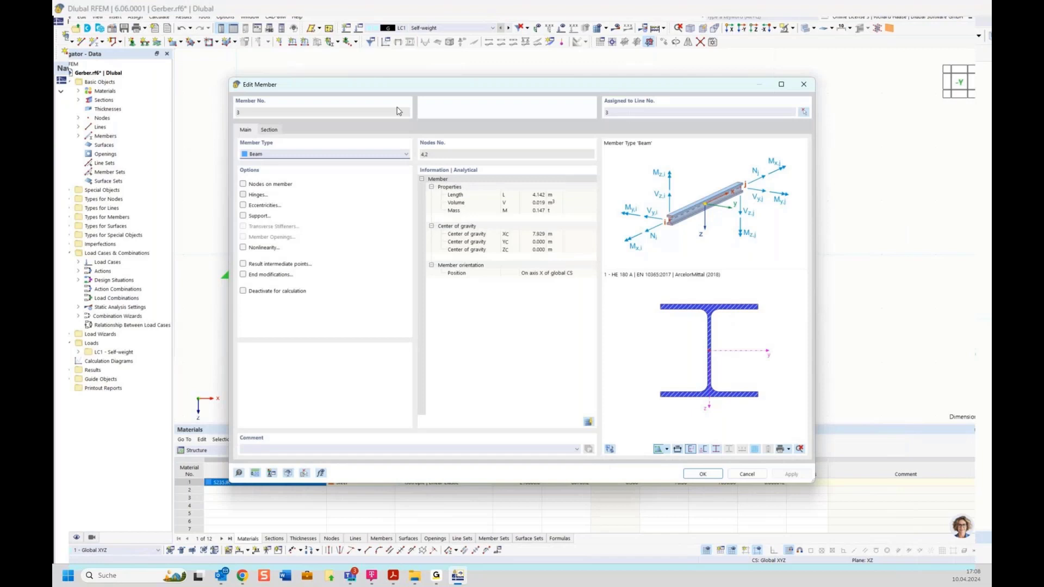
drag(413, 86, 441, 304)
click(831, 305)
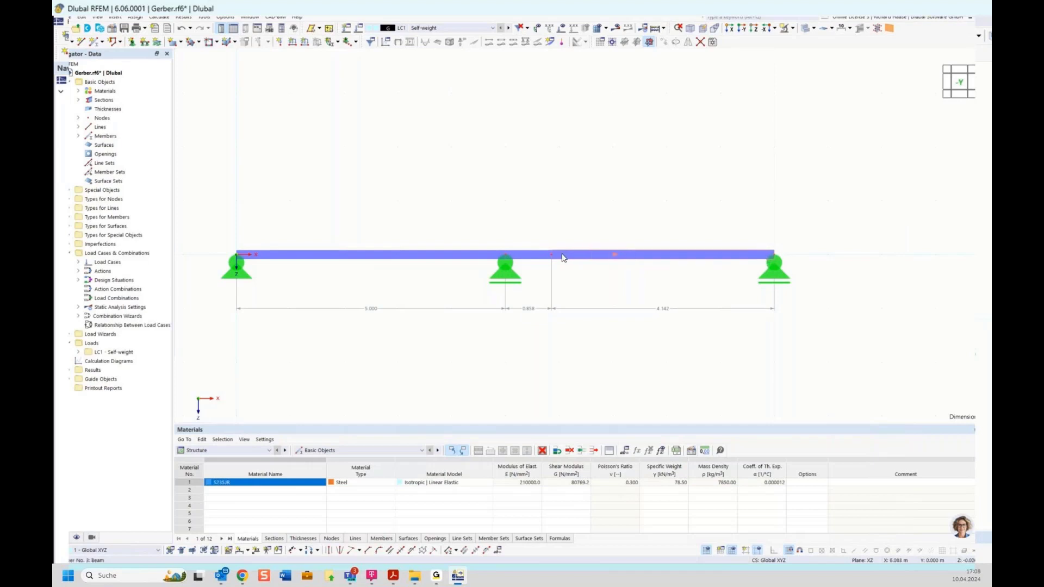
Assign a new member hinge releasing rotation φy at the start of the member between the hinge node and the end support.
double_click(617, 257)
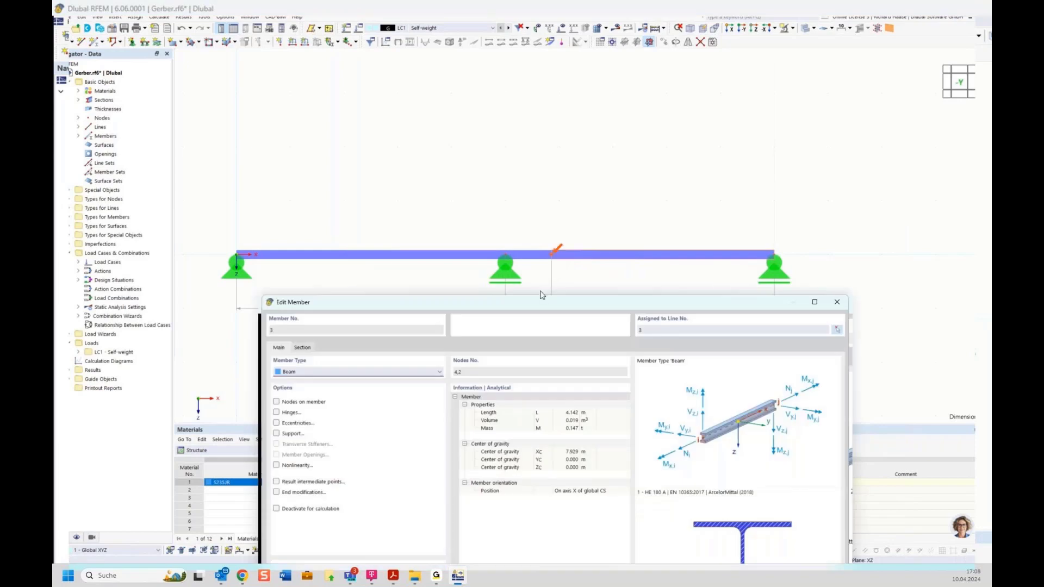
click(291, 317)
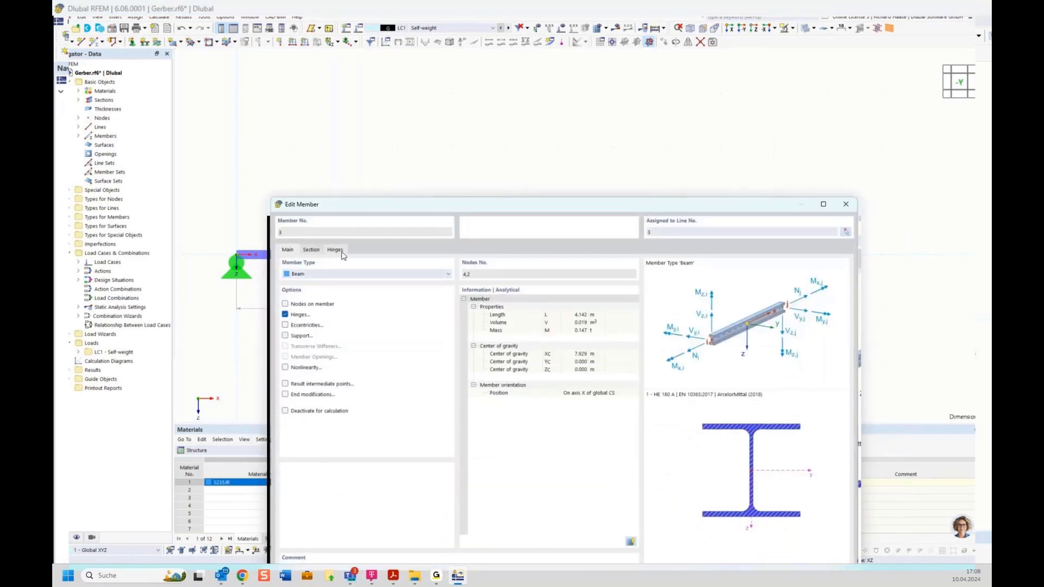
click(300, 314)
click(301, 314)
click(334, 249)
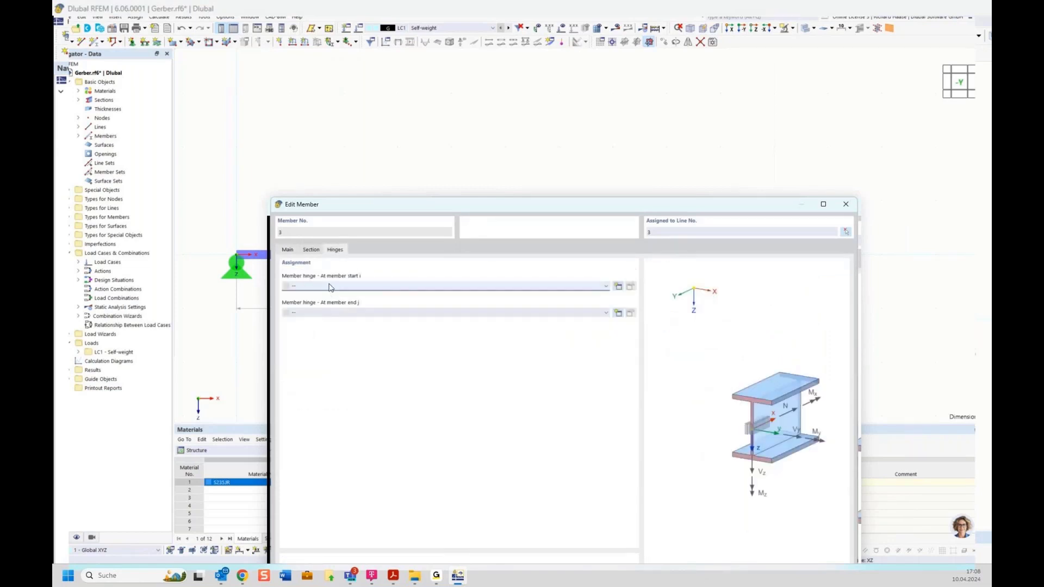
click(618, 287)
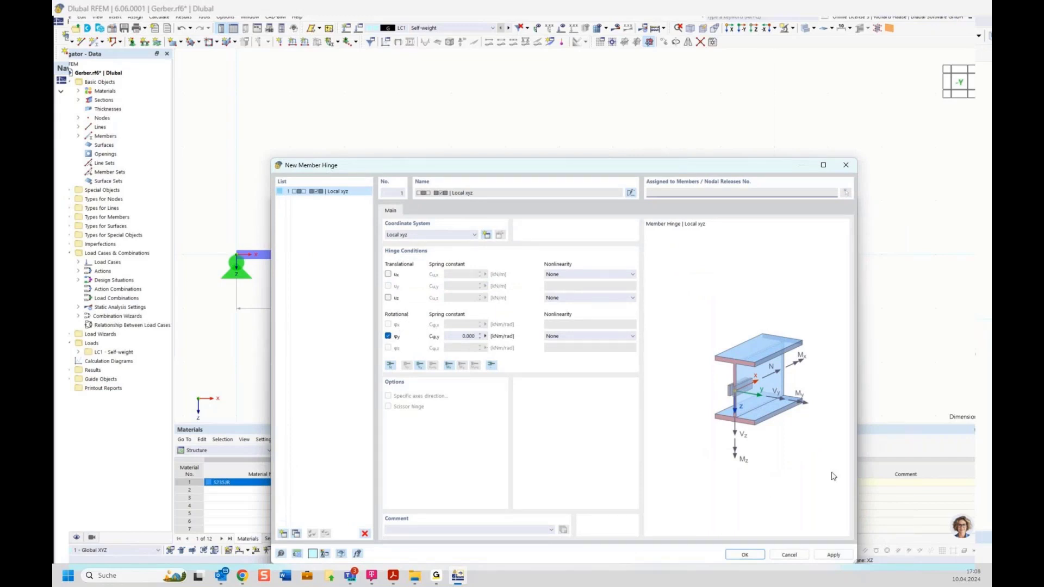
click(745, 555)
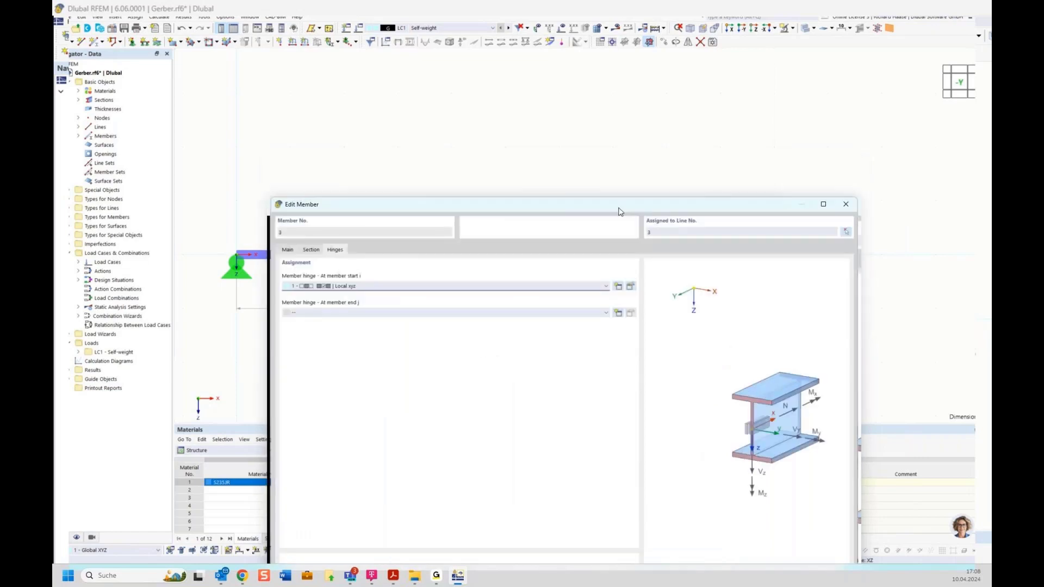
click(713, 476)
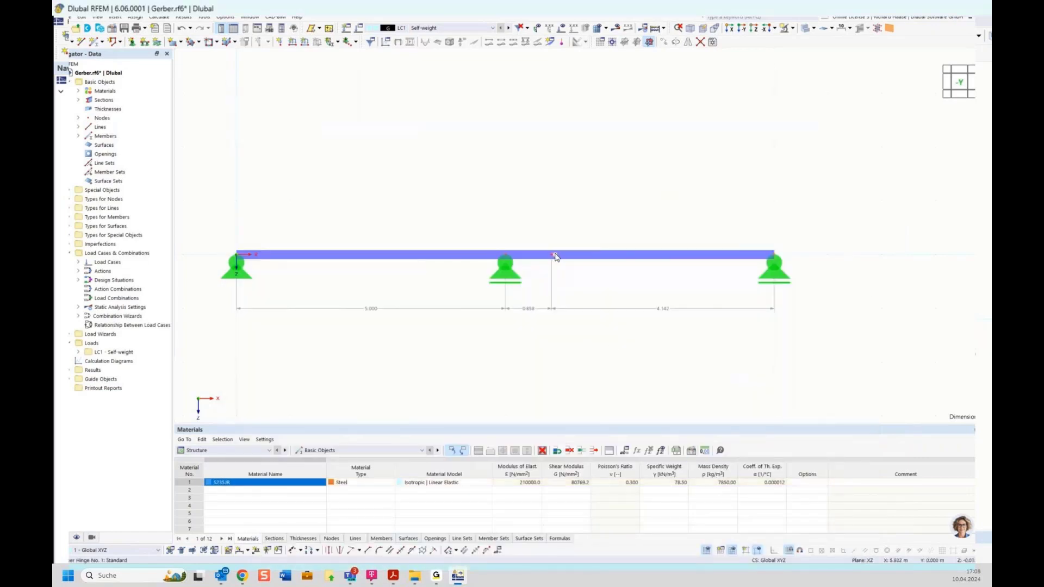
Enlarge the displayed size of the member hinge symbol in the beam's second span.
right_click(554, 254)
click(704, 195)
right_click(555, 255)
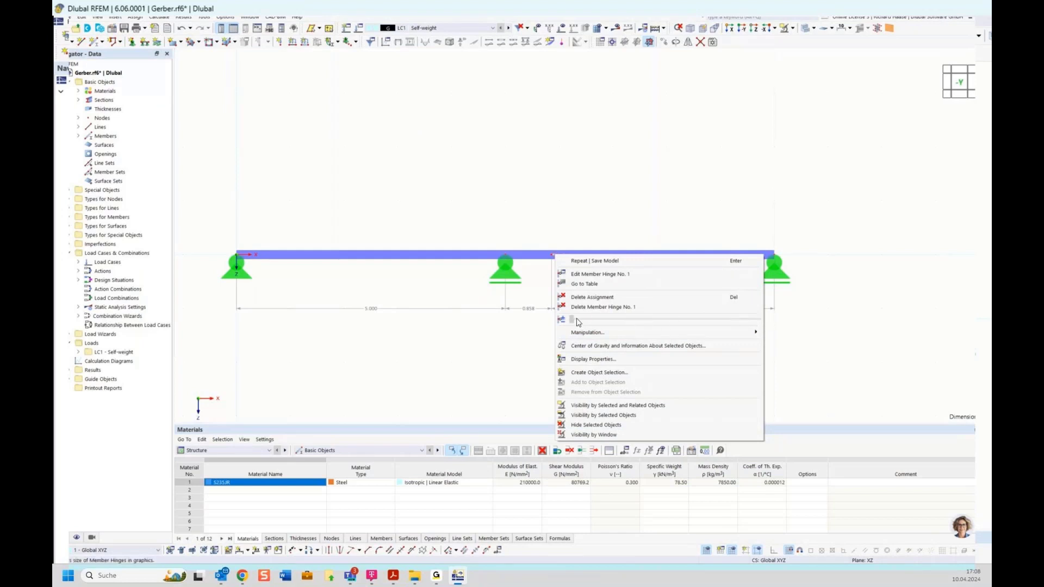
drag(578, 322, 803, 338)
click(804, 338)
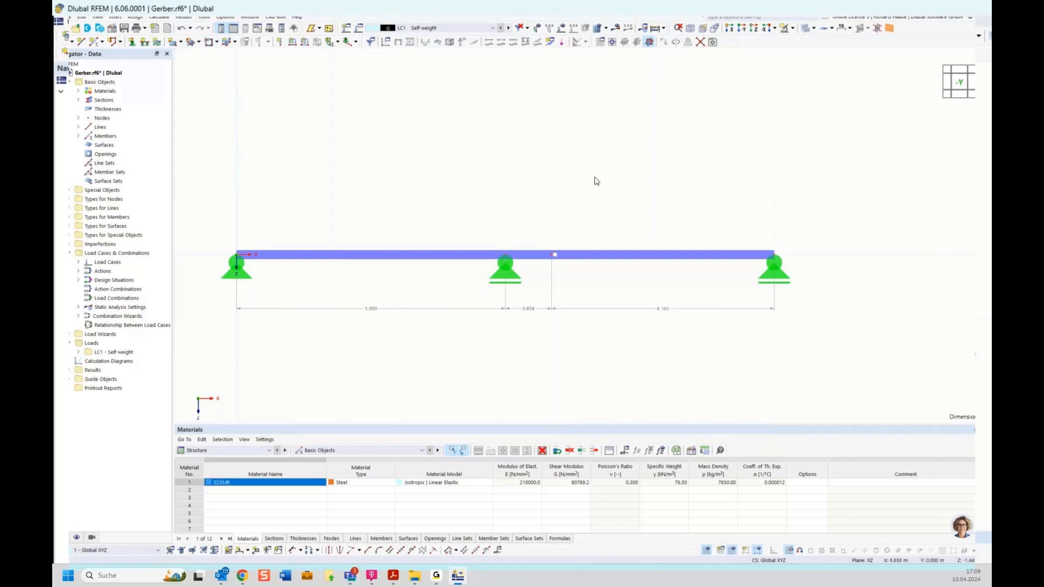
Calculate the self-weight load case LC1 and display the members' bending moment diagram My.
scroll(571, 177, down, 1)
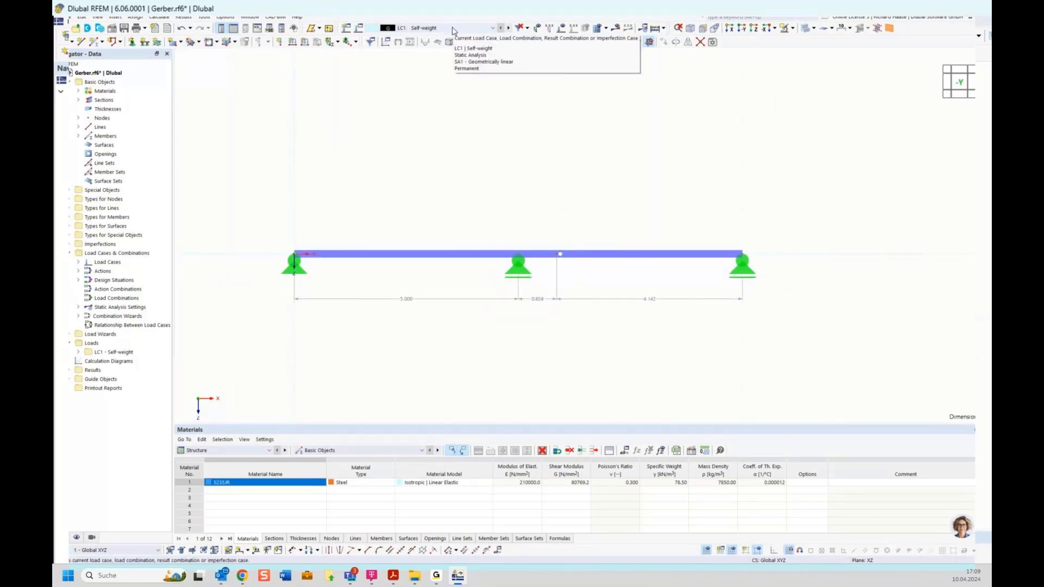
click(617, 27)
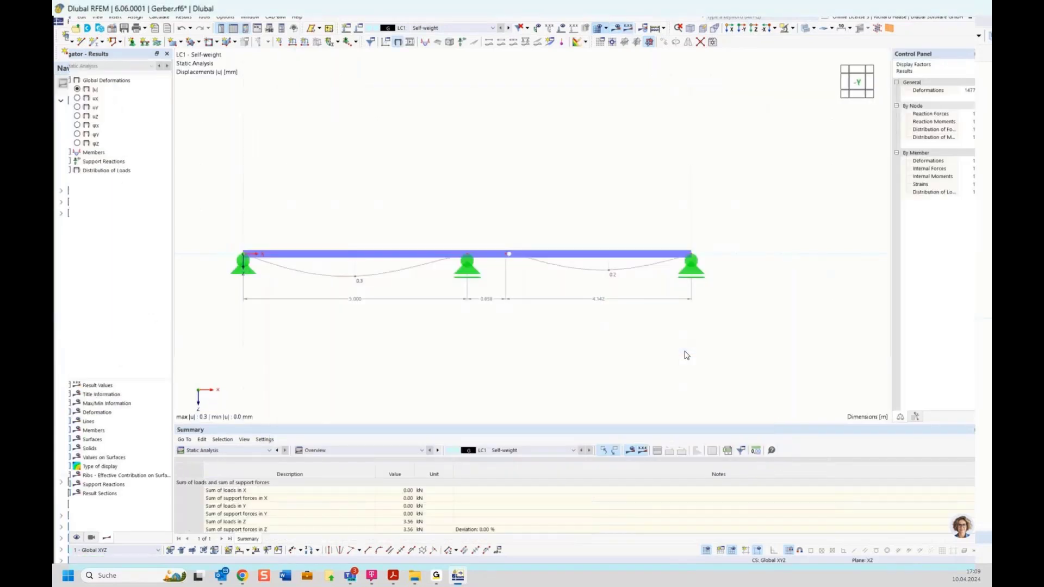
click(60, 154)
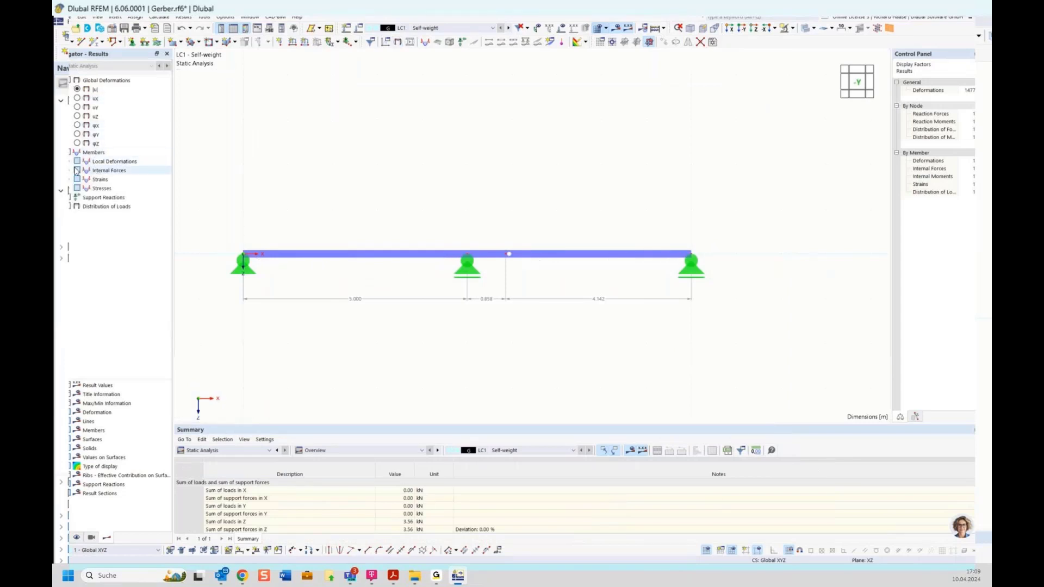
click(69, 170)
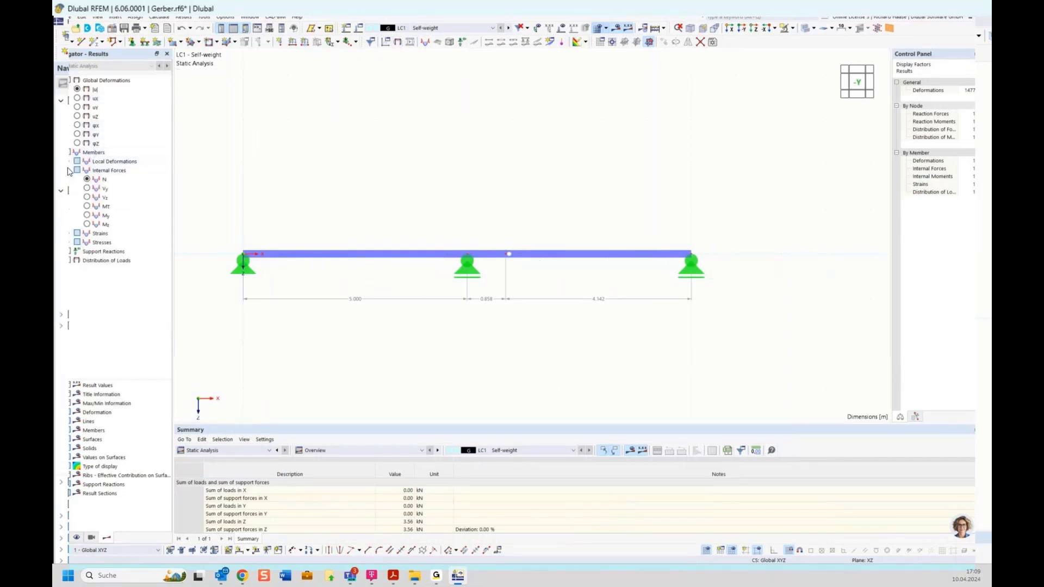
click(87, 216)
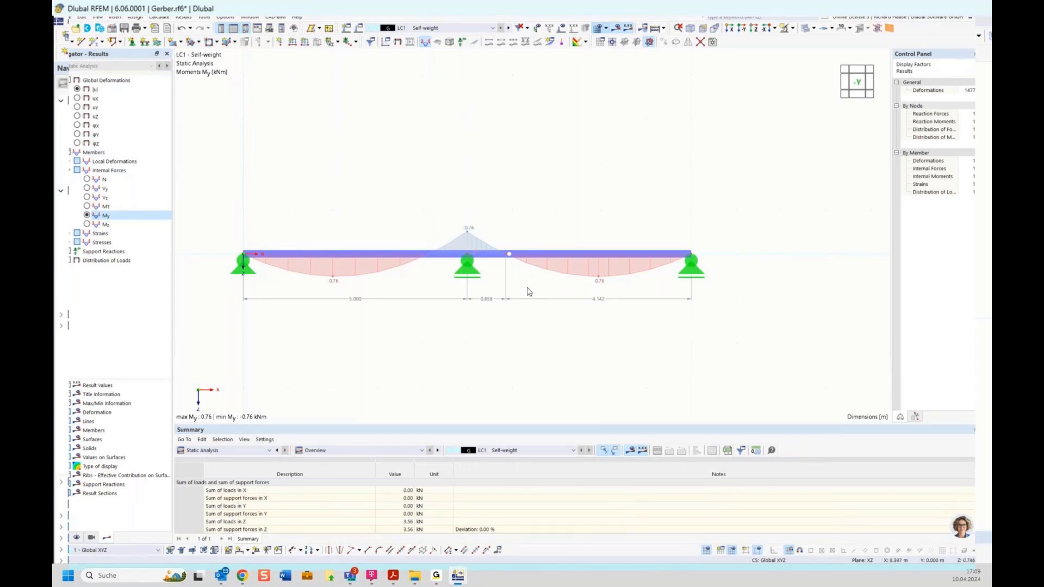
Set the global parameter "field" to 7 m and apply it to the beam model.
click(233, 450)
click(233, 451)
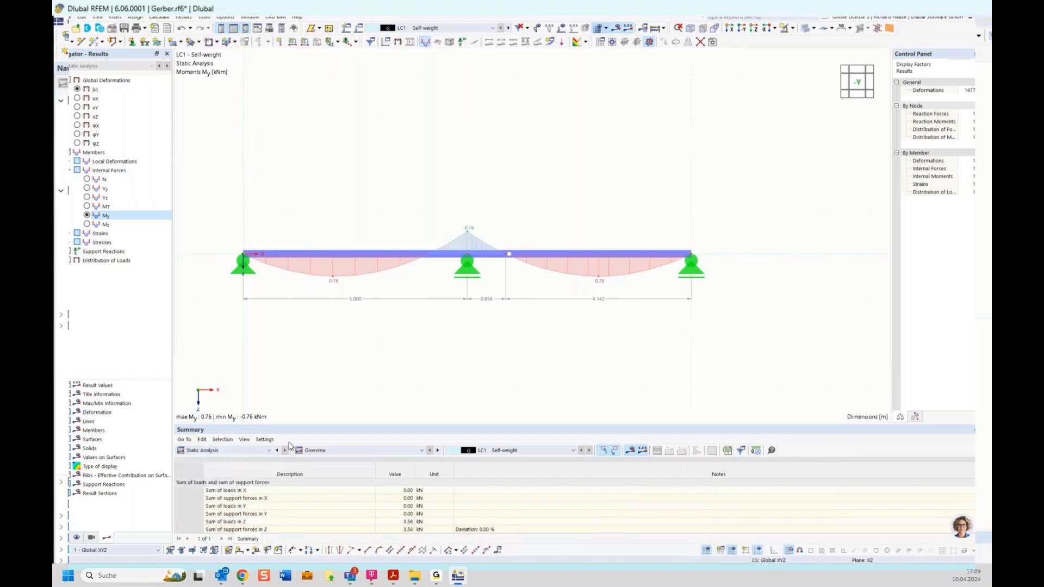
click(497, 553)
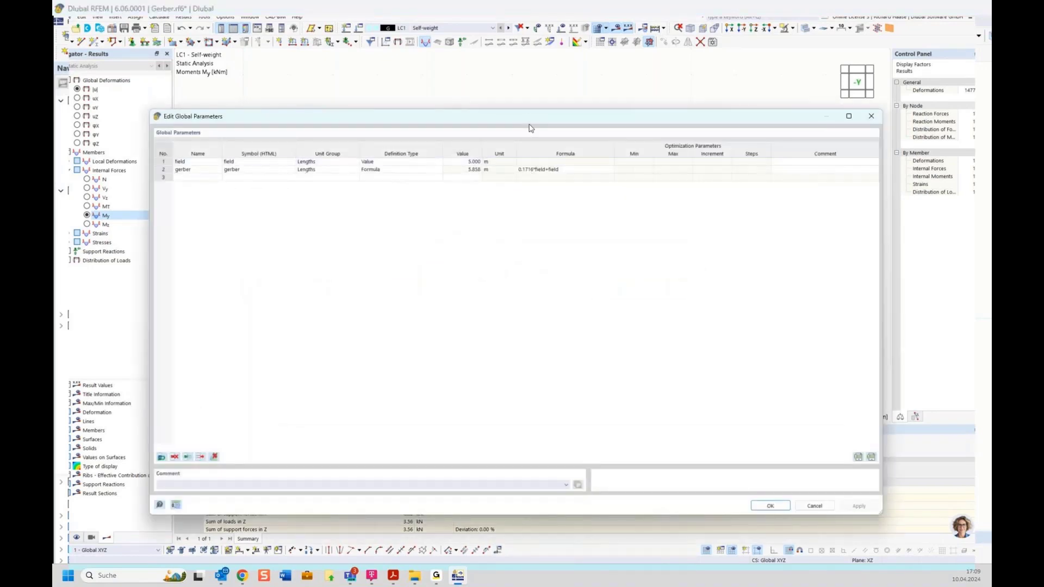
drag(530, 108, 549, 348)
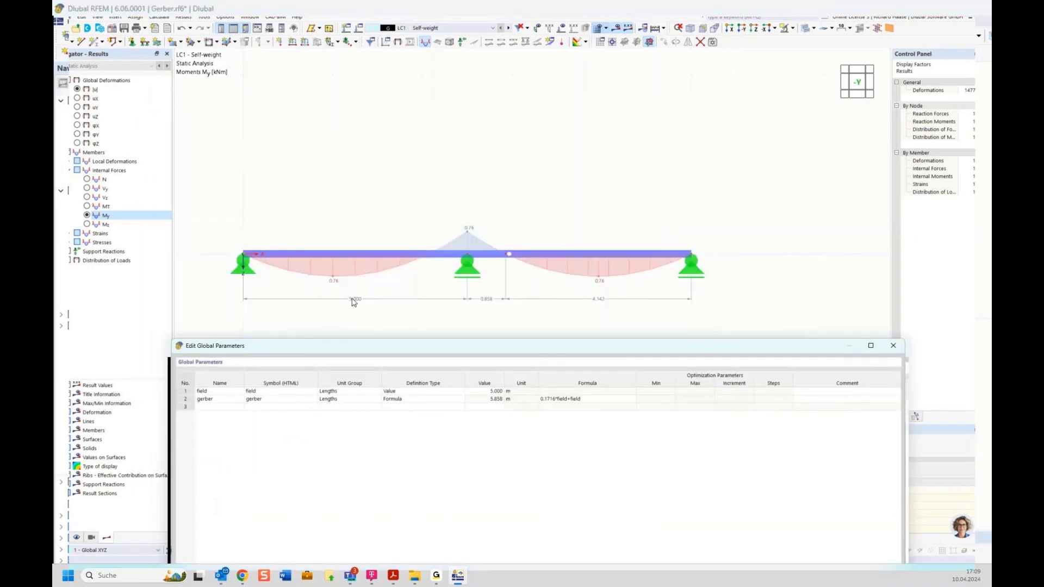
click(491, 392)
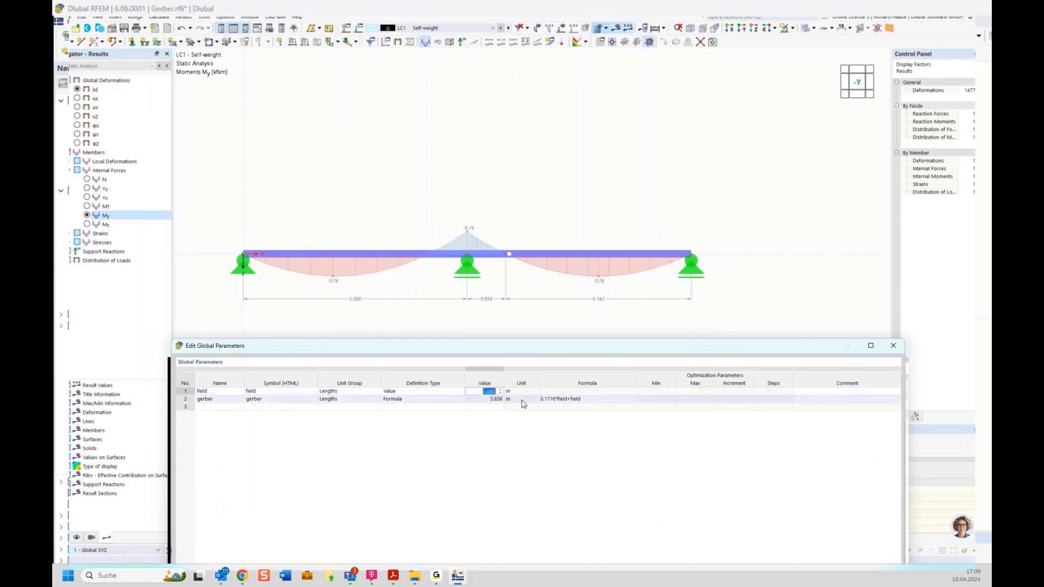
text(7)
drag(550, 351, 497, 187)
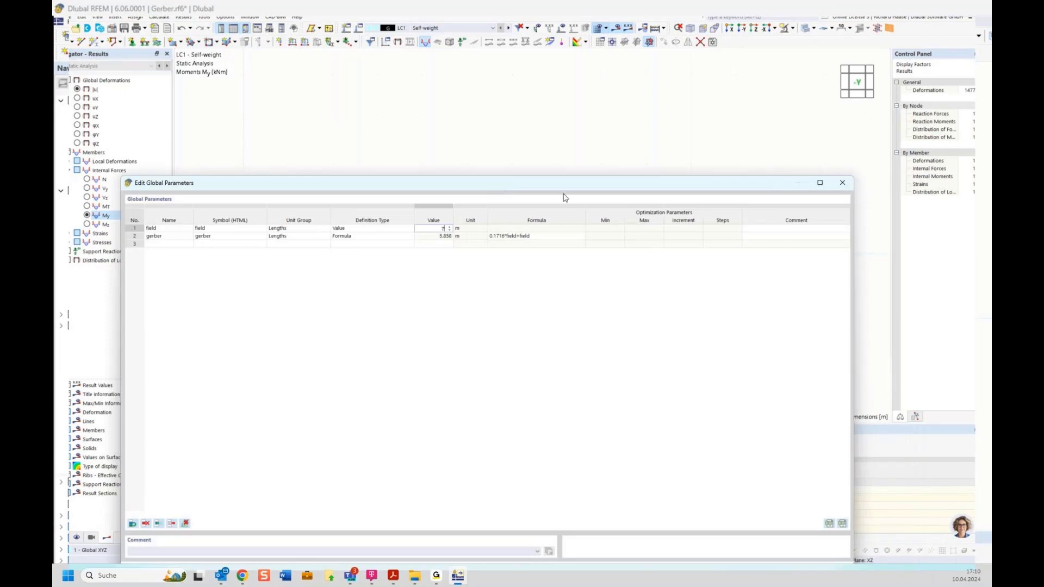
drag(573, 188, 573, 106)
drag(851, 498, 674, 233)
drag(534, 98, 654, 331)
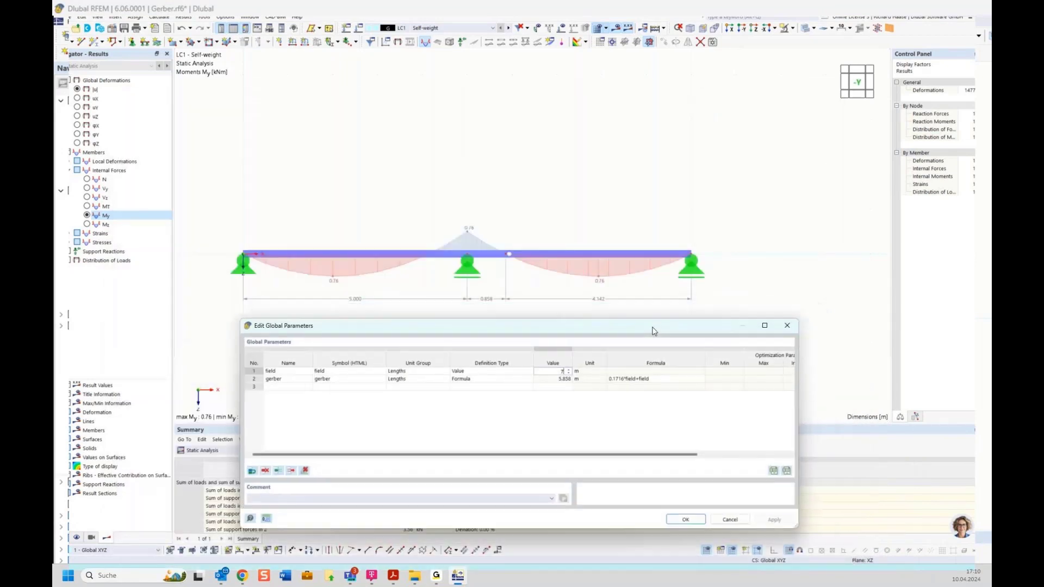
click(690, 523)
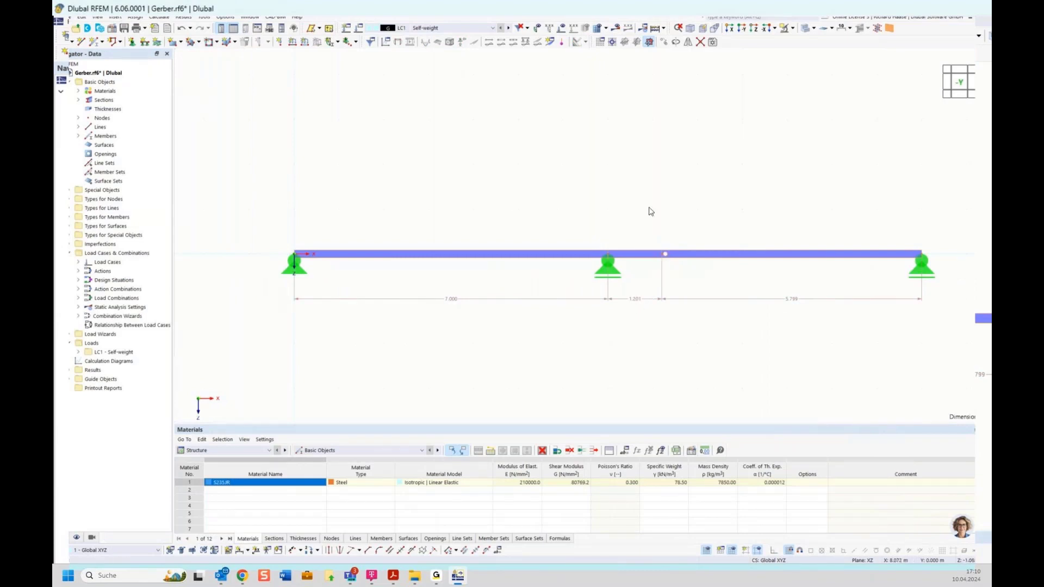
Recalculate load case LC1 for the lengthened beam and display its My moment diagram.
scroll(739, 337, down, 1)
middle_drag(739, 338, 611, 317)
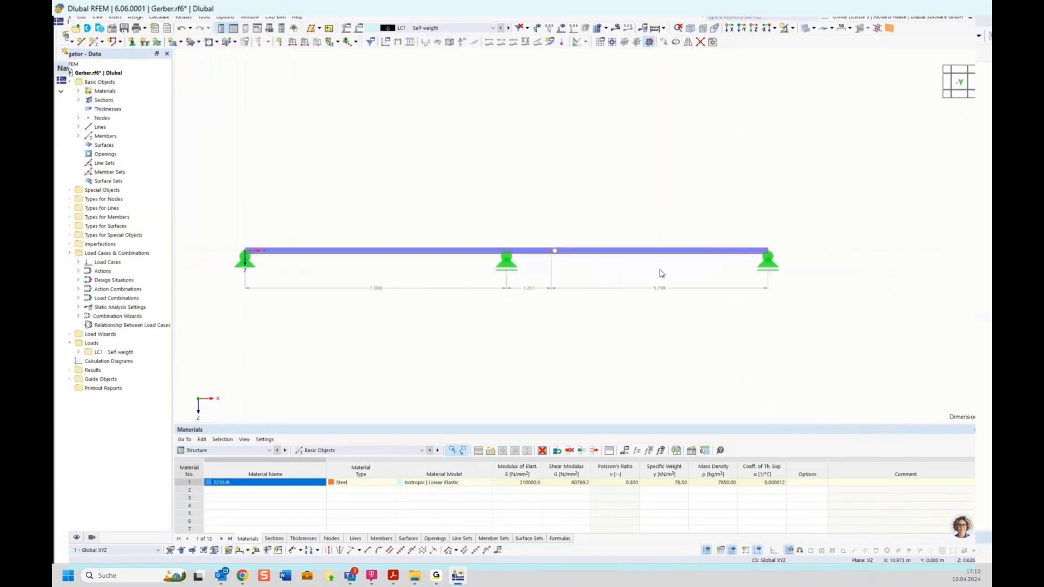
click(616, 29)
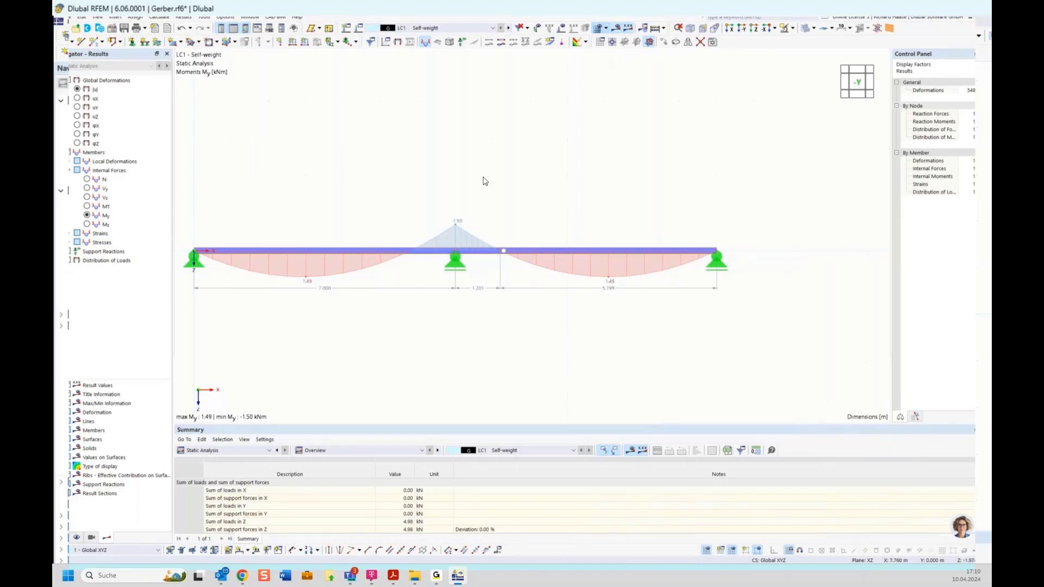
scroll(484, 180, down, 1)
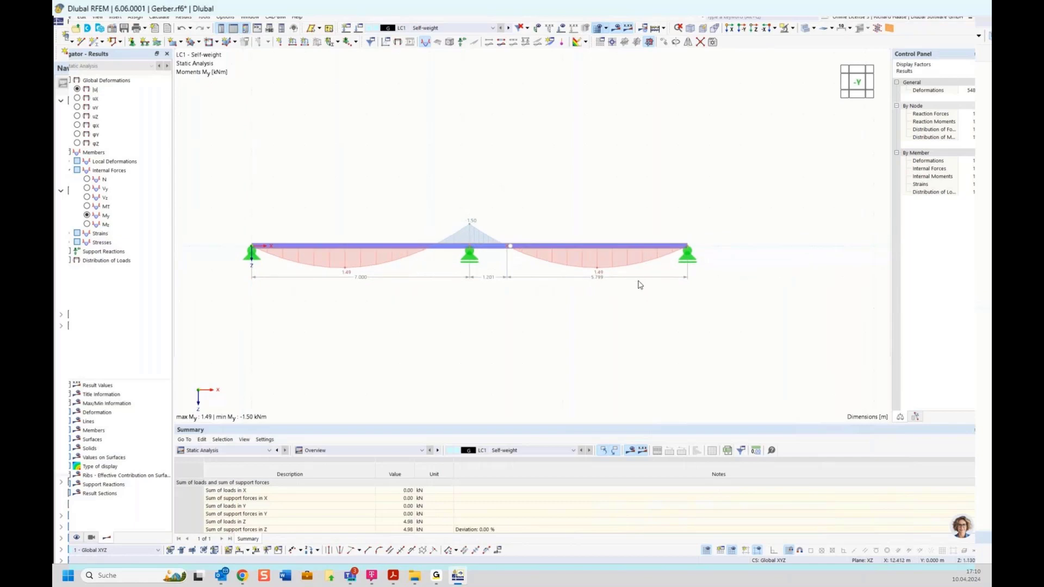
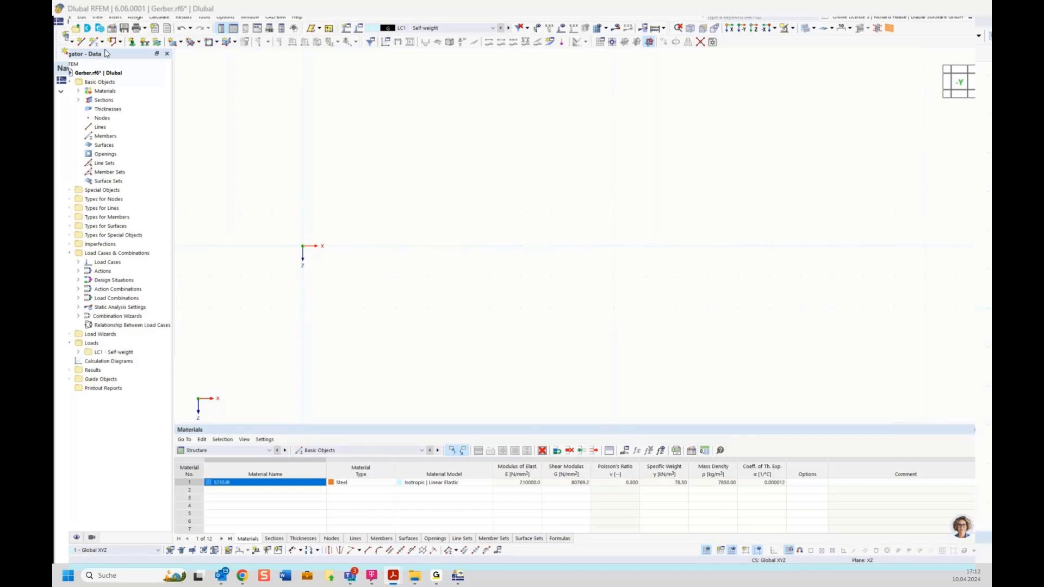
Draw a 5 m high HEB 300 column in S235JR up from the origin and a rafter between its head and X 5 m, Z -8 m.
click(94, 42)
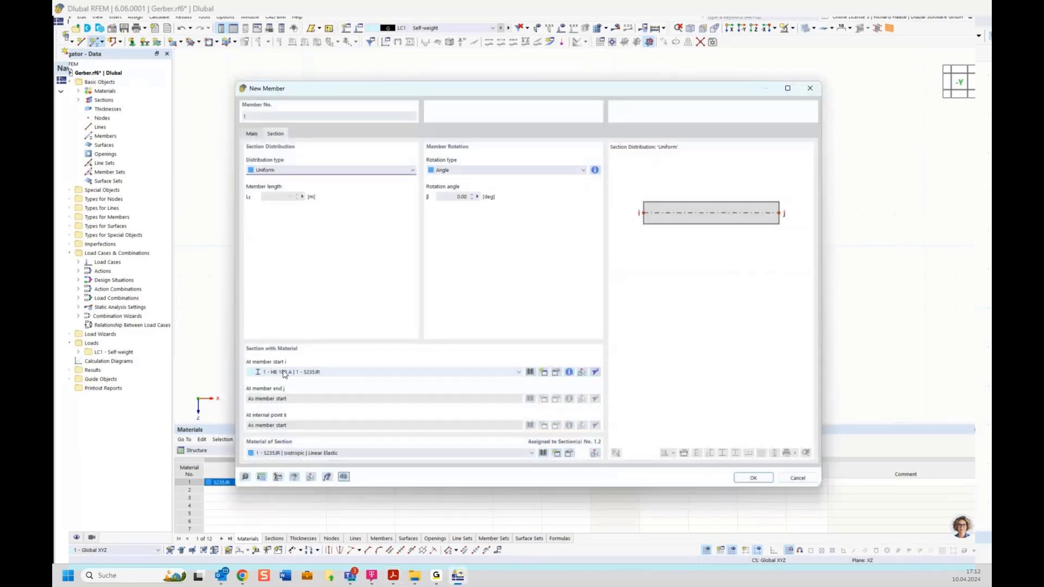
click(308, 373)
click(305, 380)
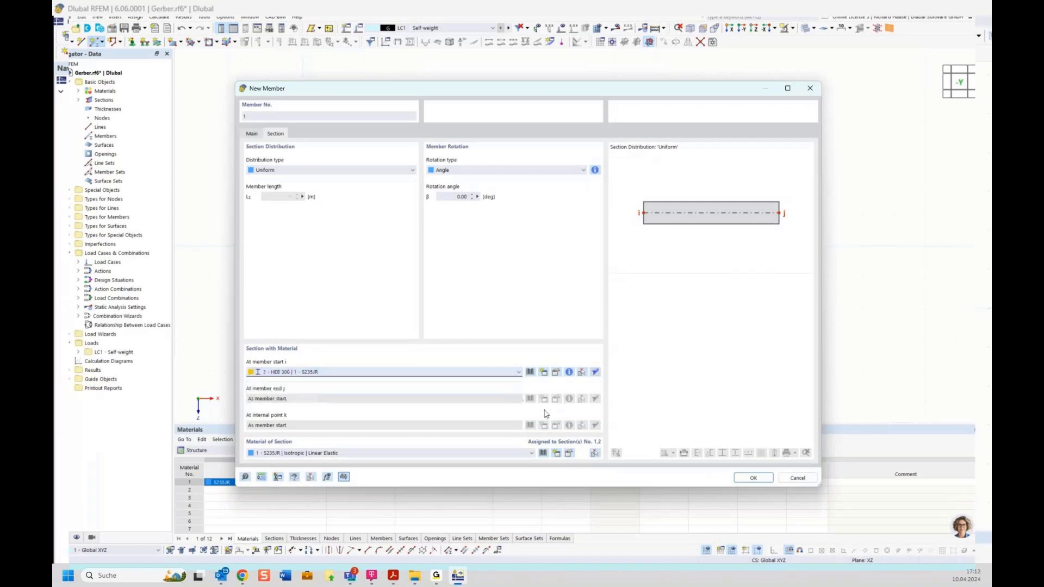
click(753, 477)
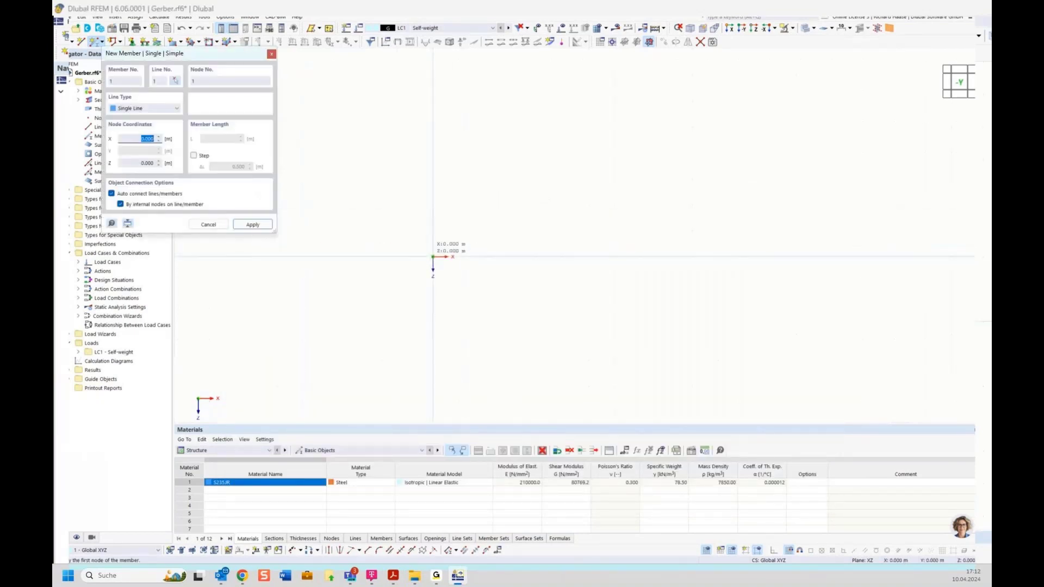
click(433, 256)
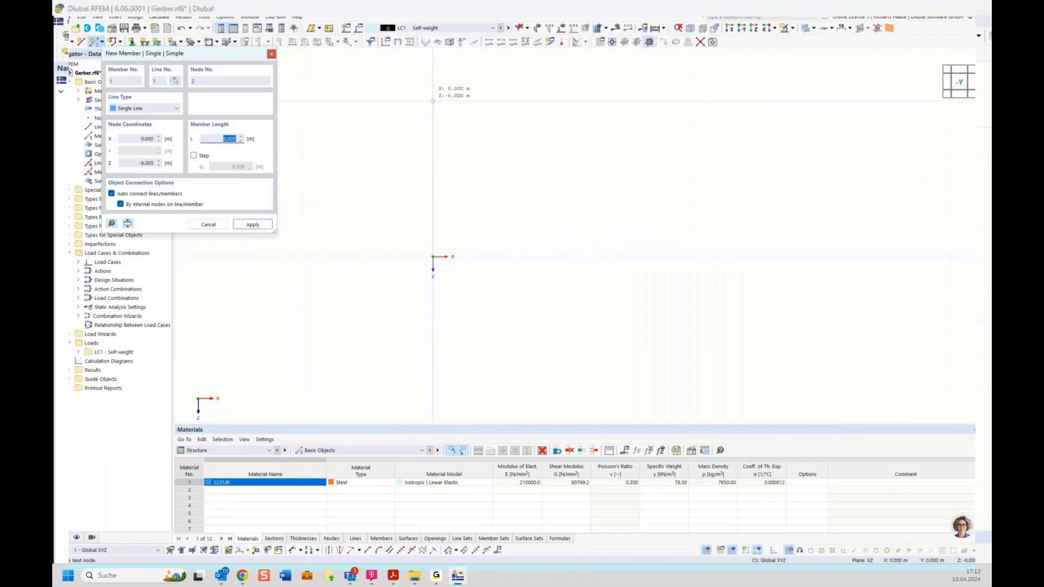
click(432, 127)
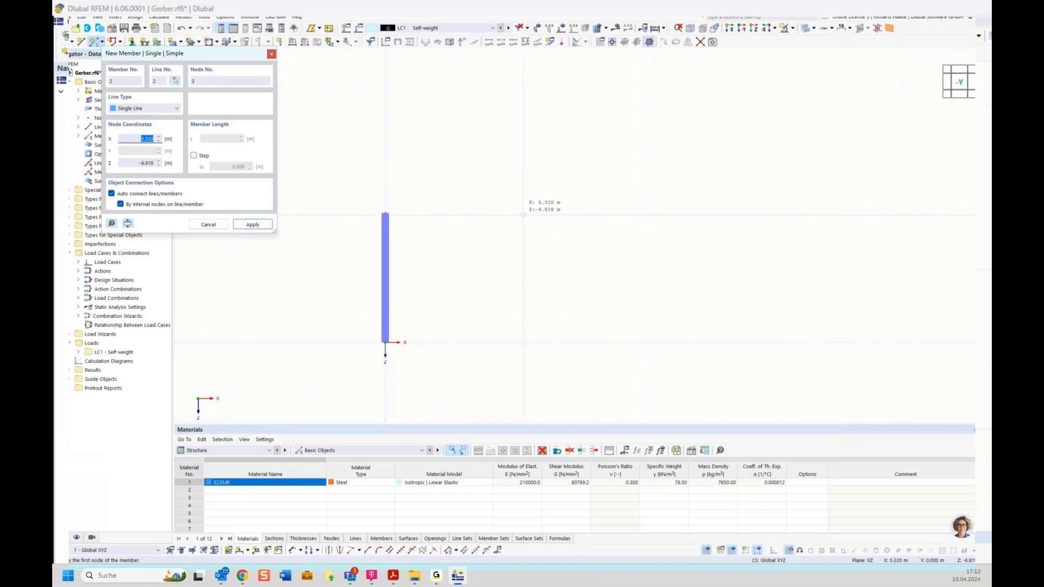
click(514, 134)
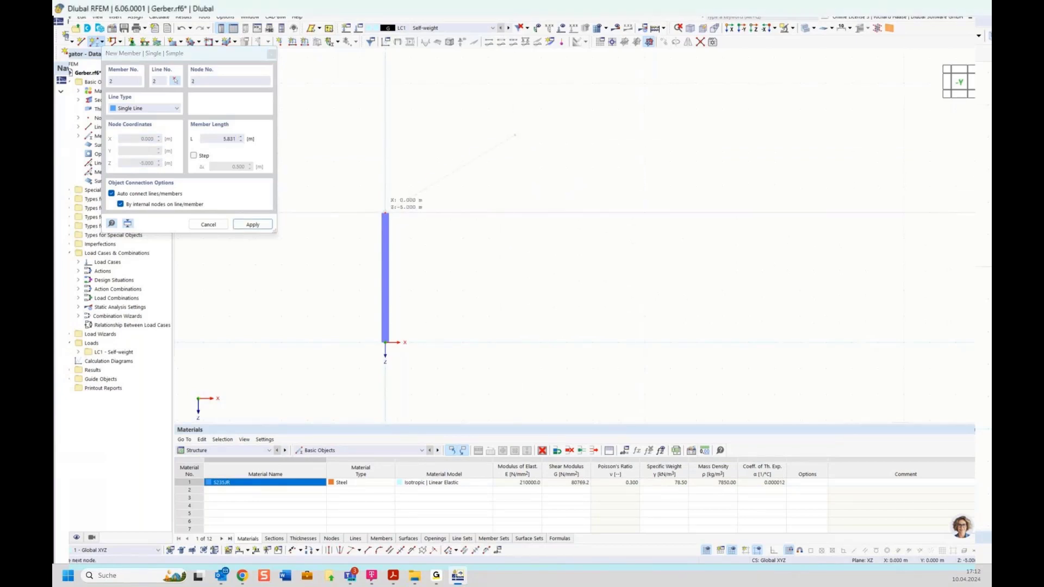
key(Escape)
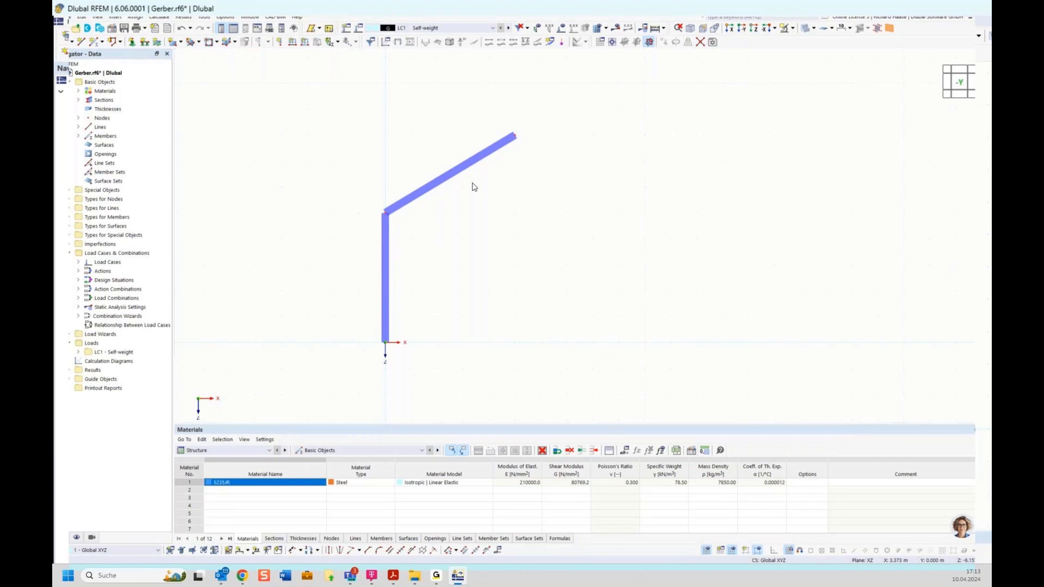
Mirror the column and rafter as a copy about the YZ plane through the ridge node at X 5 m, Z -8 m.
drag(330, 82, 588, 409)
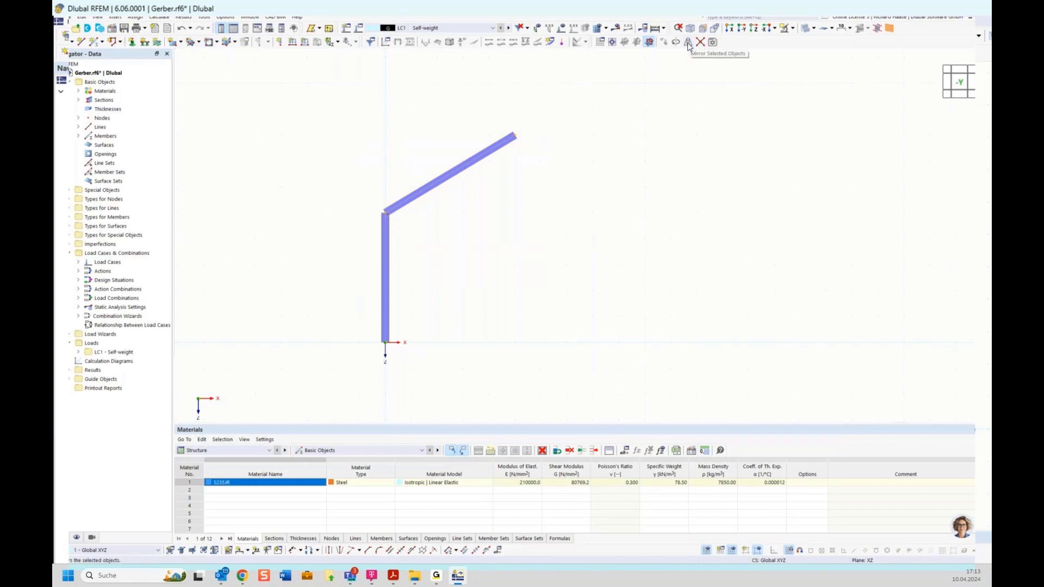
ctrl+middle_drag(576, 228, 491, 261)
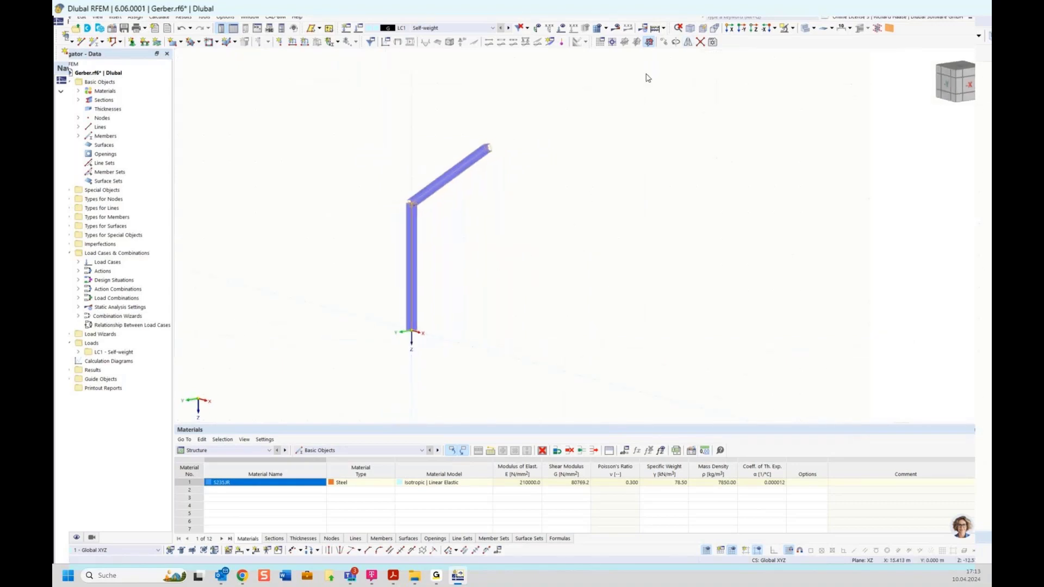
drag(351, 111, 557, 385)
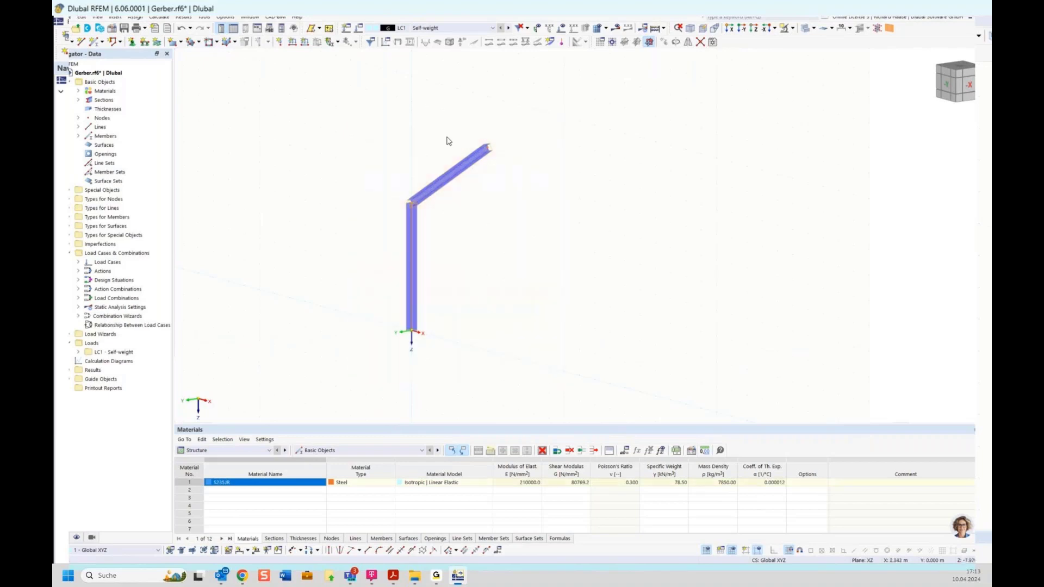
click(687, 42)
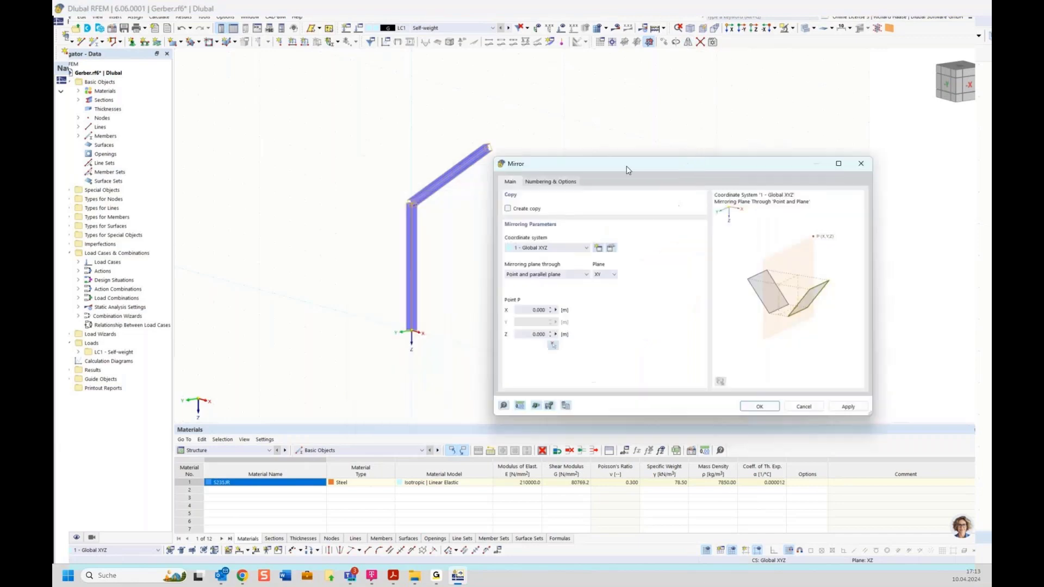
drag(626, 165, 663, 144)
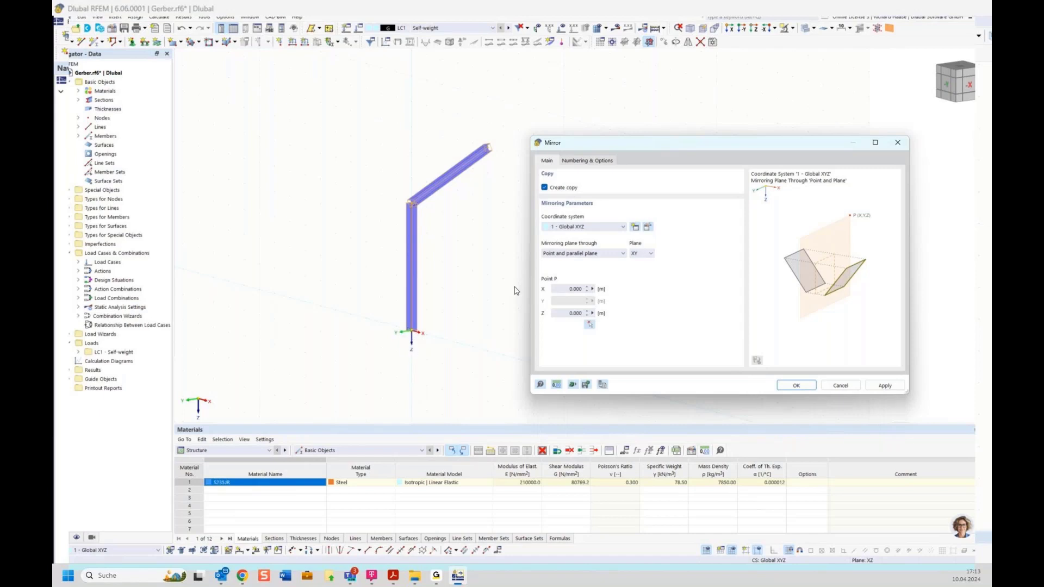
click(640, 255)
click(641, 270)
click(591, 326)
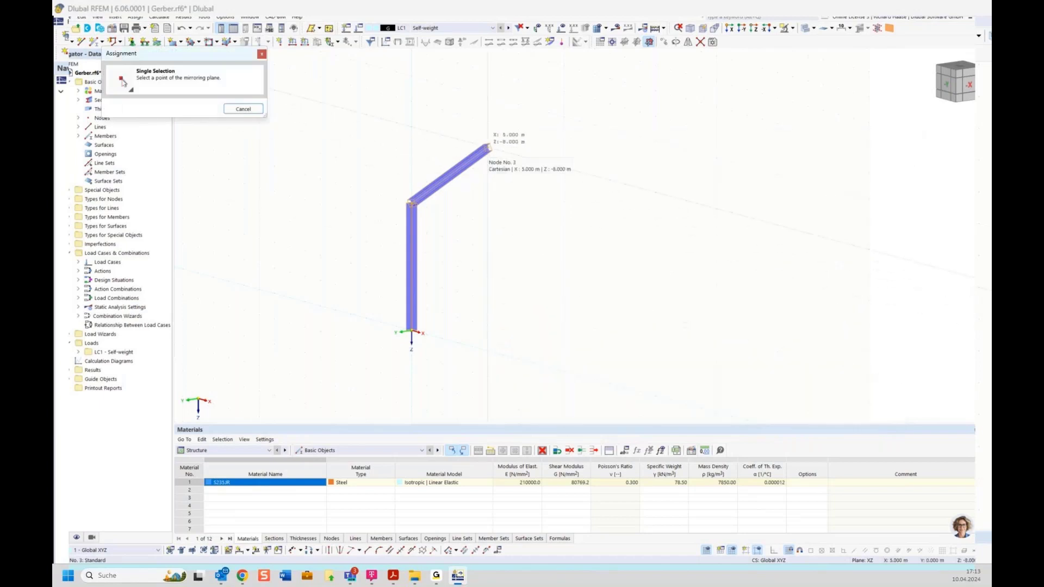
click(486, 147)
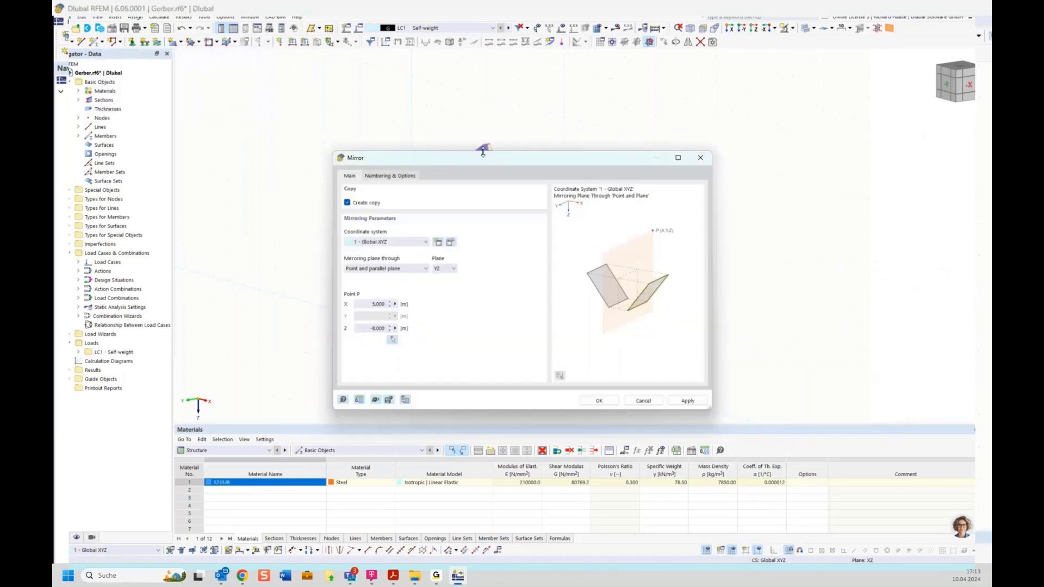
drag(483, 163, 584, 241)
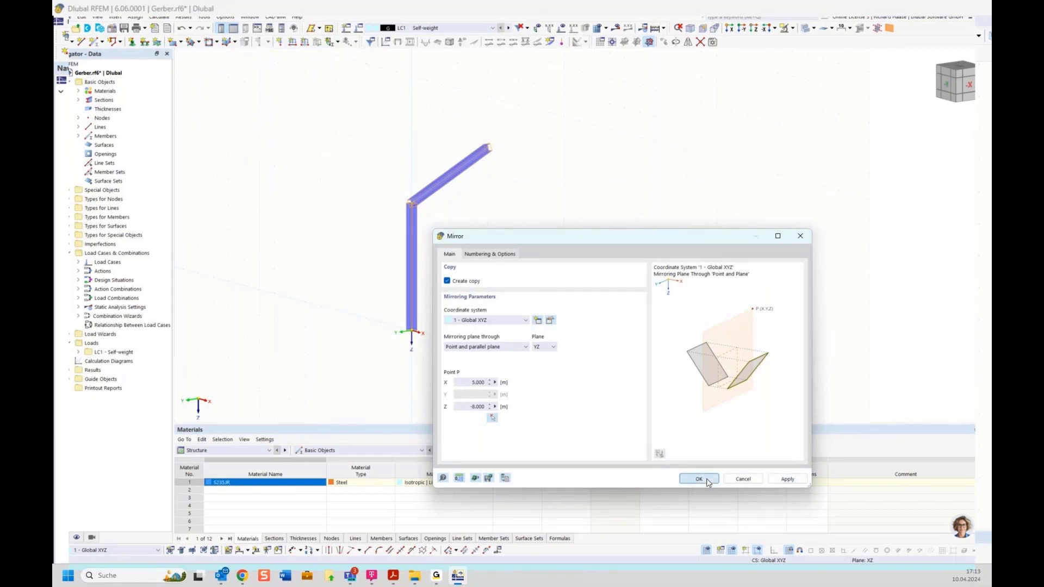
click(700, 479)
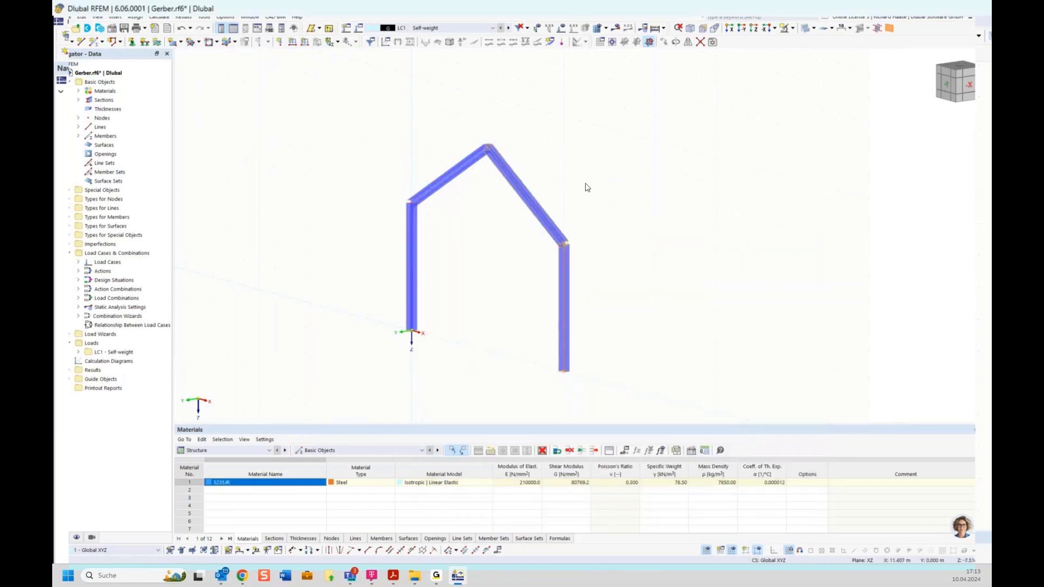
ctrl+middle_drag(583, 183, 669, 183)
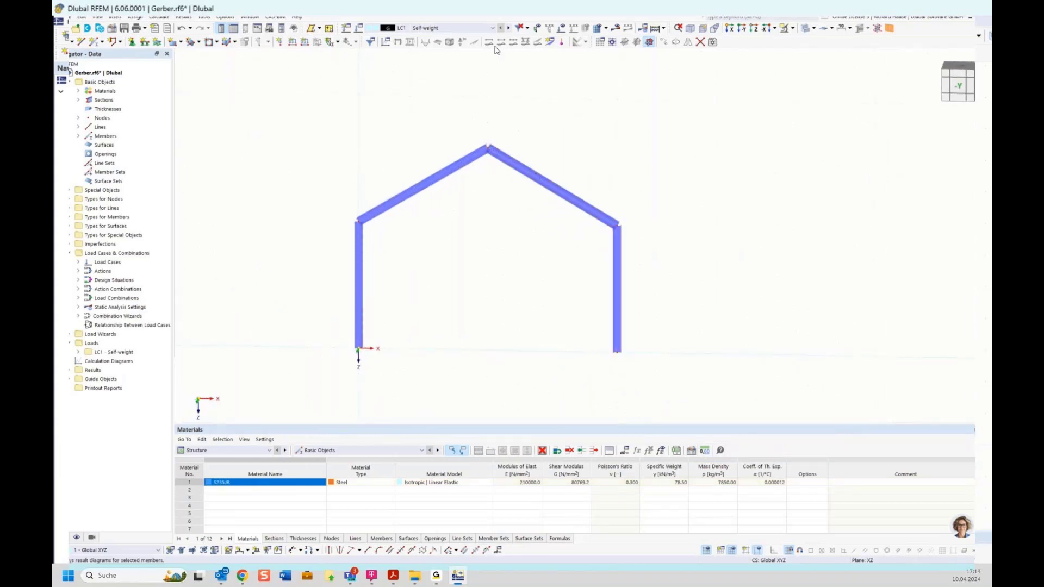
Assign the hinged nodal support to the base nodes of both columns.
mouse_move(484, 137)
ctrl+middle_down()
mouse_move(507, 132)
mouse_move(478, 152)
ctrl+middle_up()
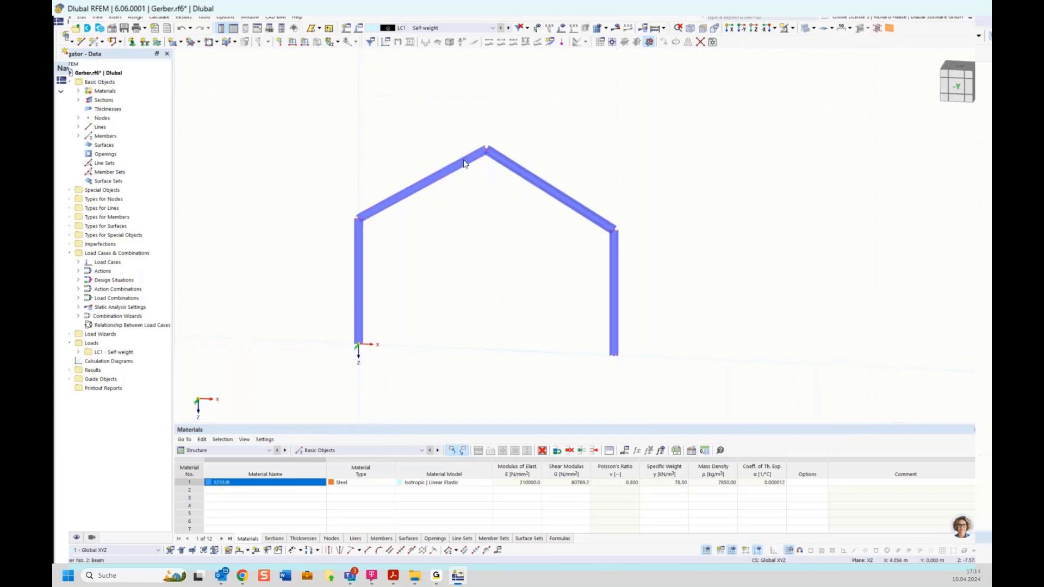
click(960, 87)
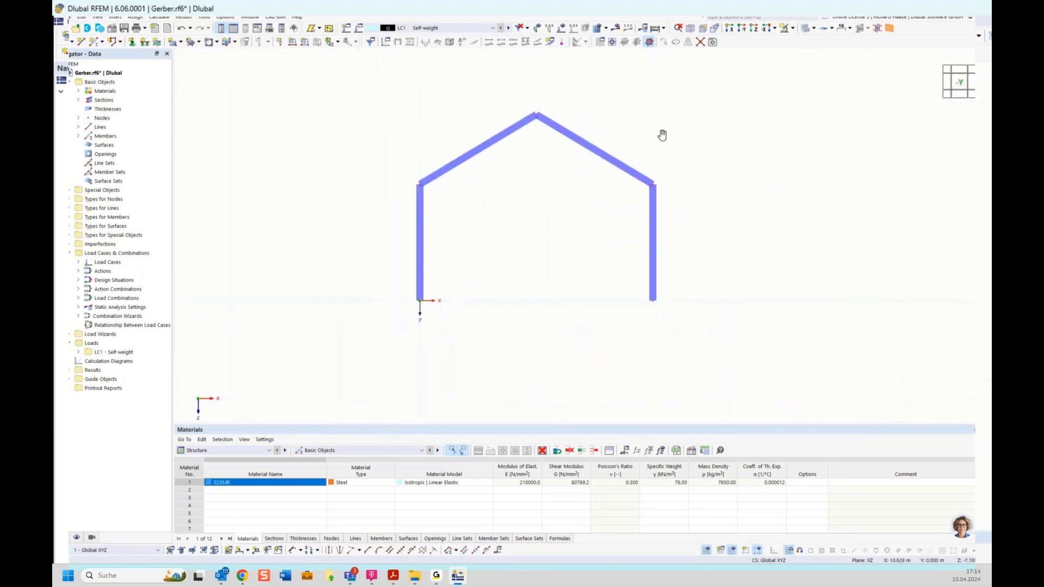
click(133, 45)
click(421, 231)
click(420, 231)
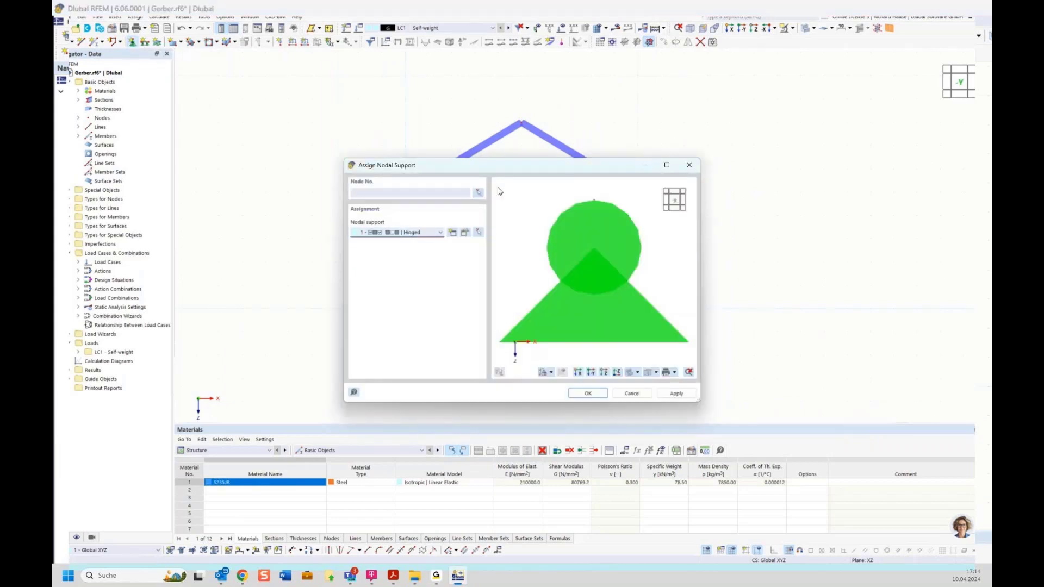
click(479, 193)
click(403, 306)
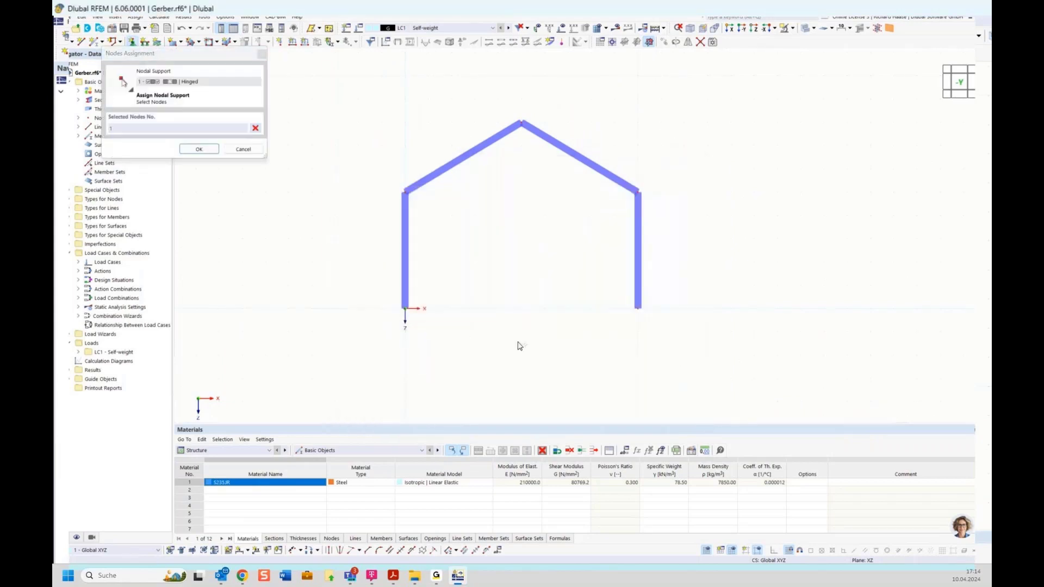
click(635, 306)
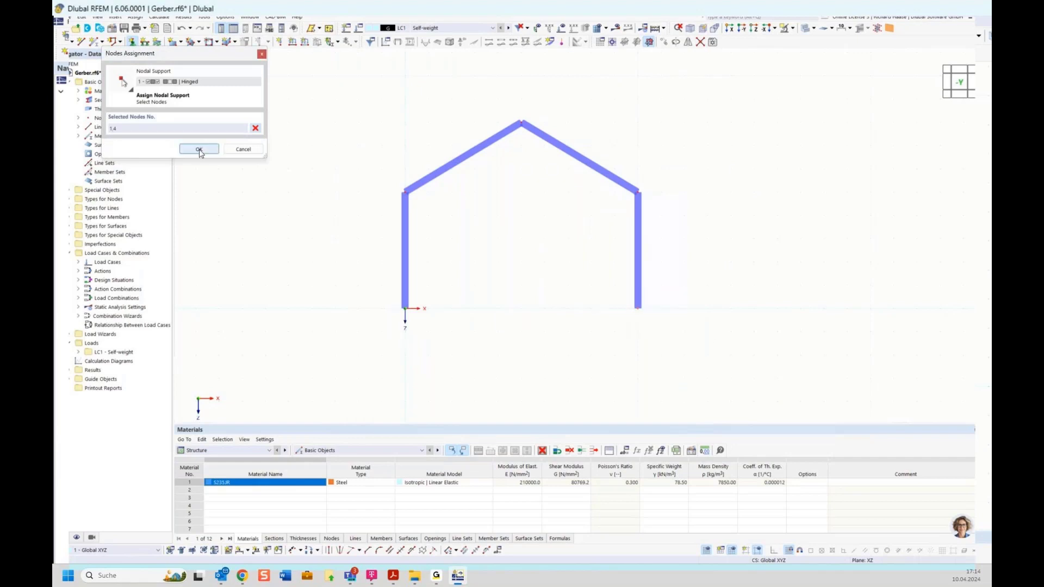
click(199, 148)
click(588, 393)
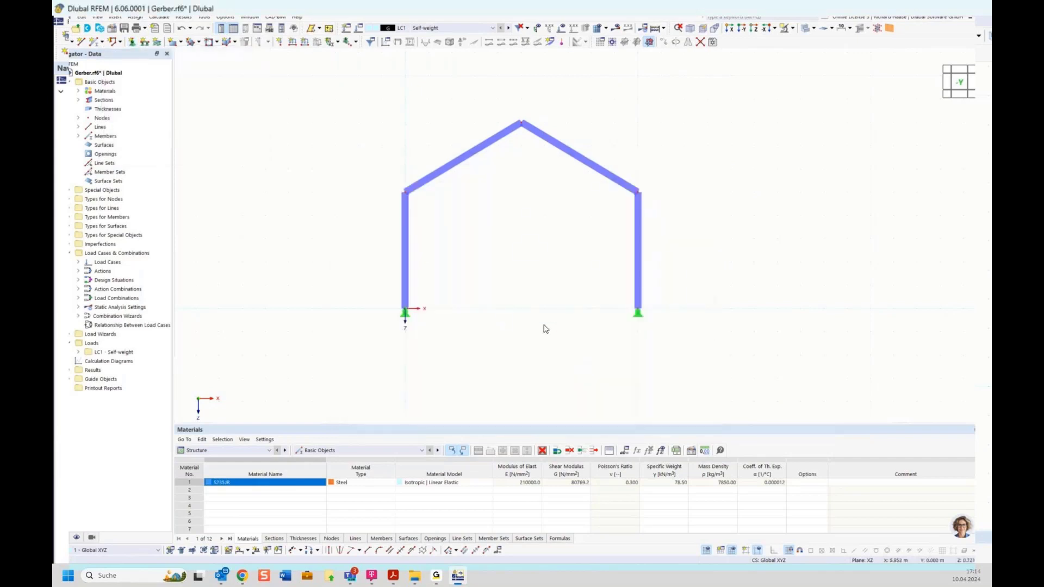
Enlarge the displayed symbols of the nodal supports.
right_click(399, 314)
drag(486, 396, 552, 399)
click(755, 305)
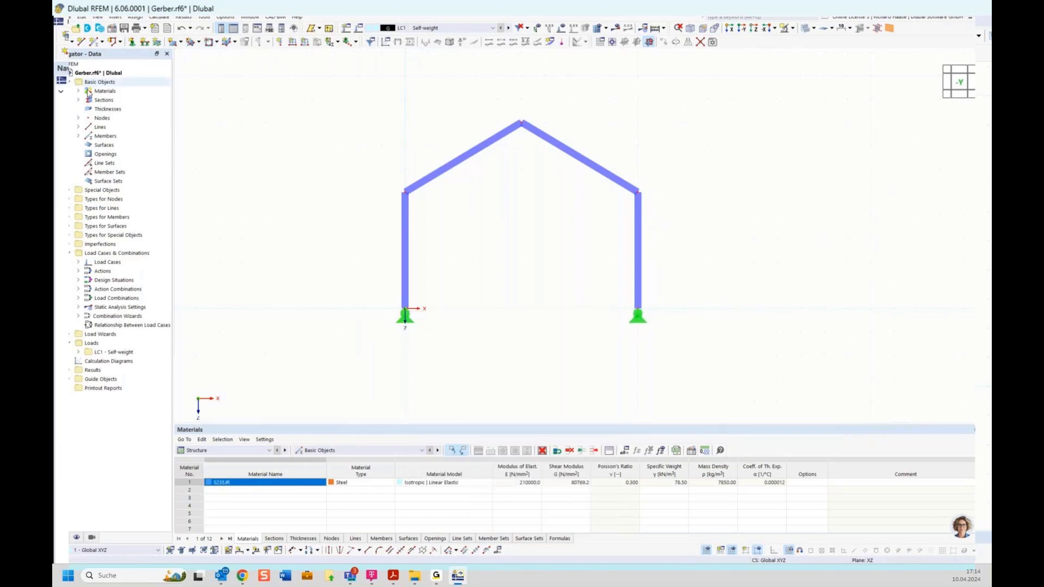
Draw a horizontal member of type Tension between the heads of the two columns.
click(95, 42)
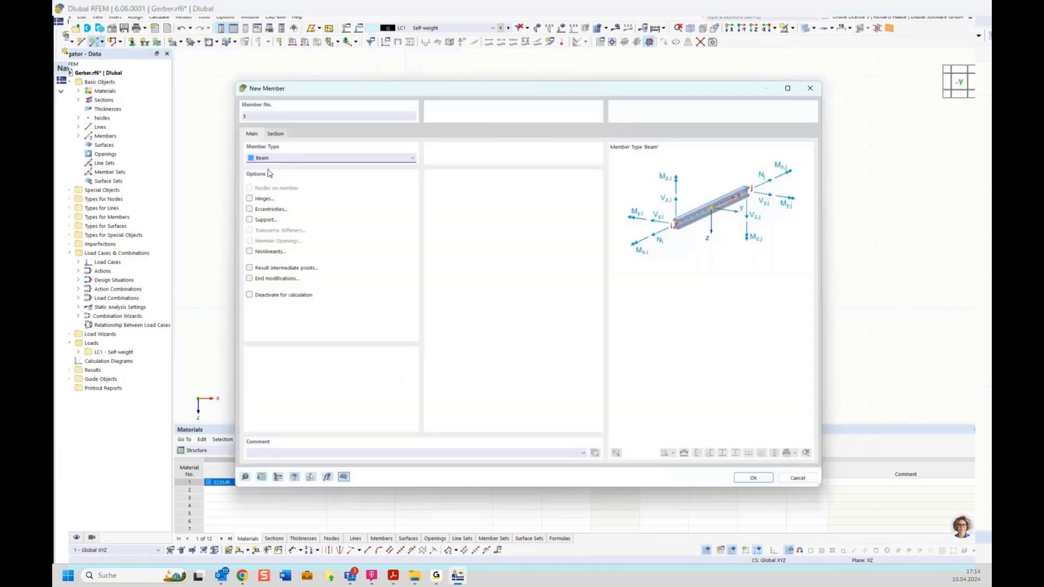
click(279, 158)
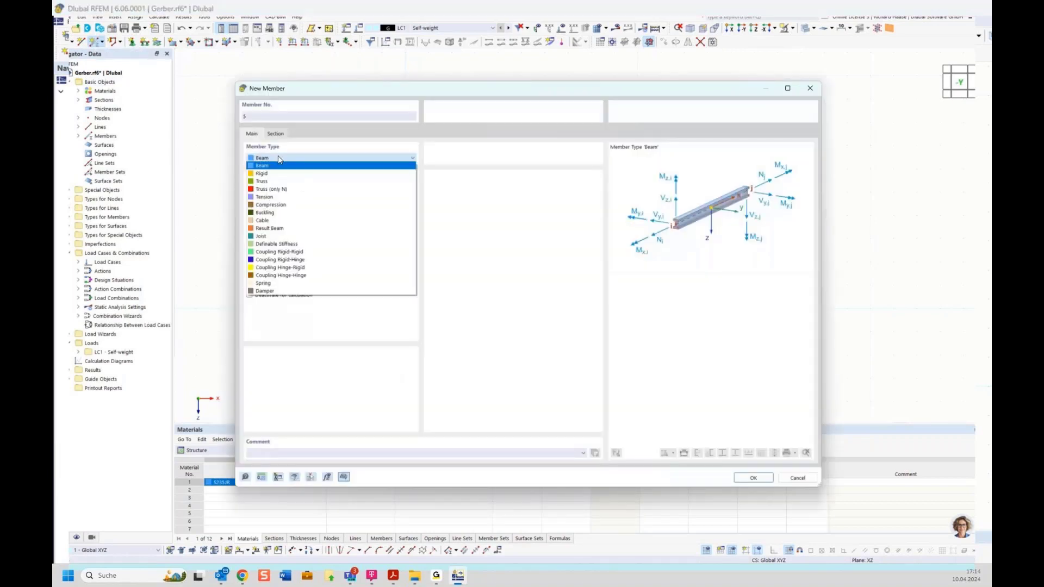
click(275, 197)
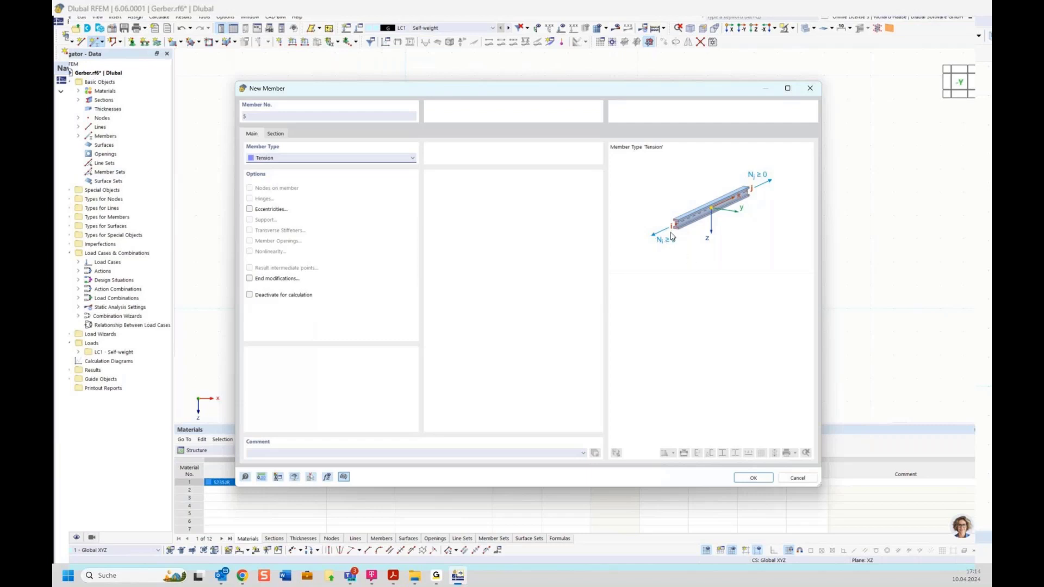
click(753, 477)
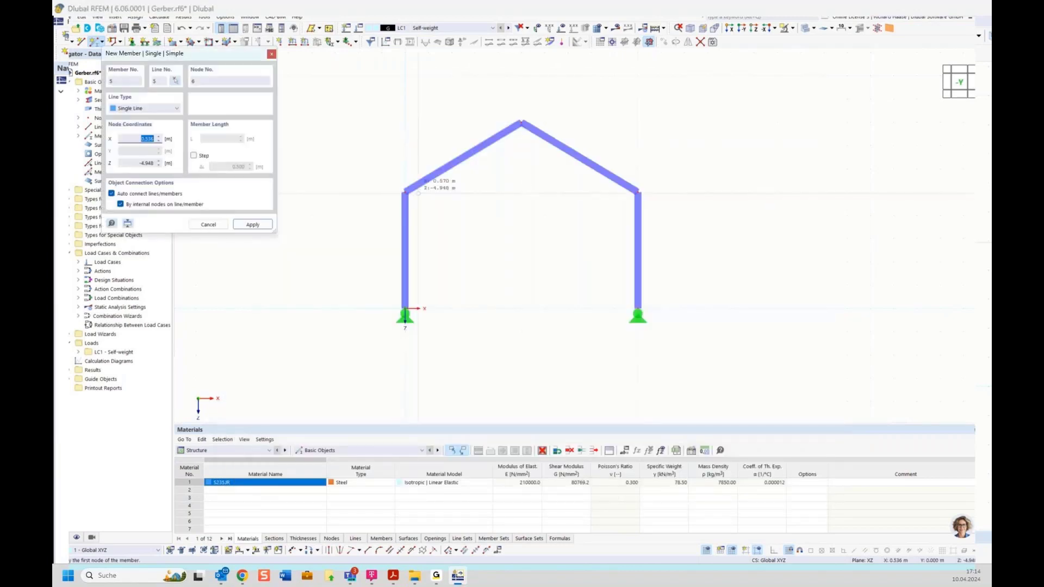
click(405, 192)
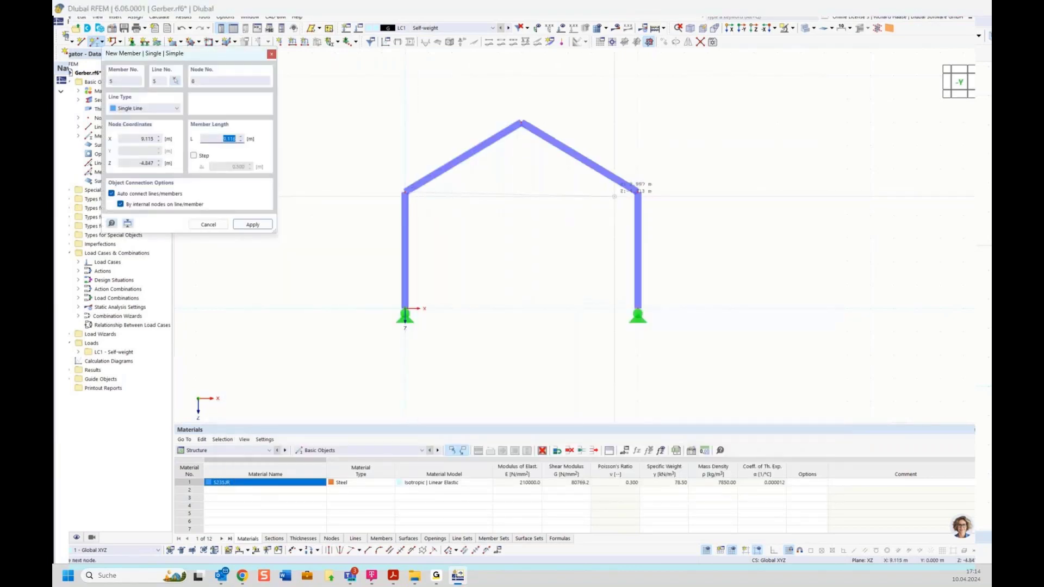
click(638, 192)
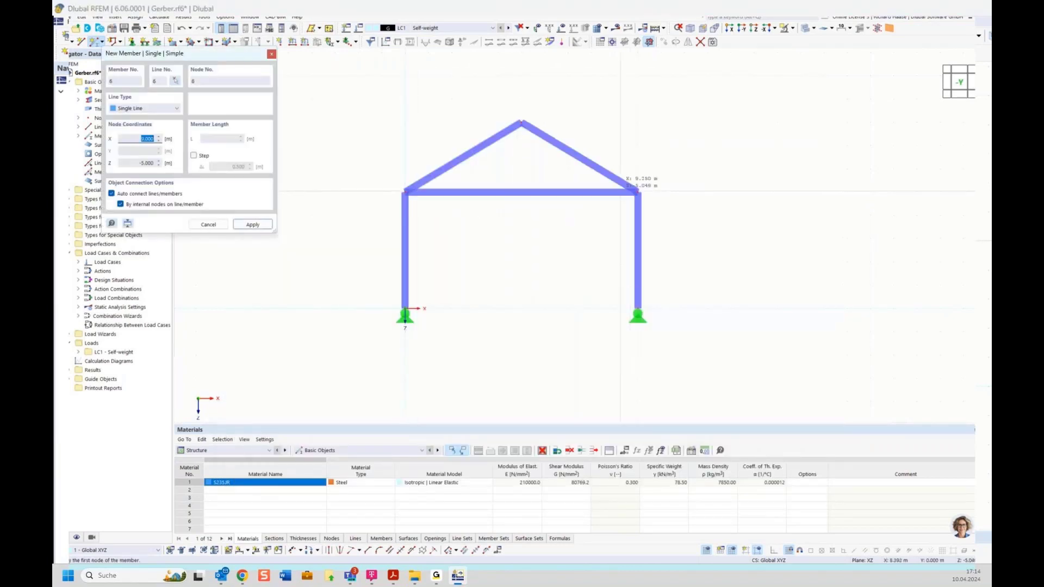
key(Escape)
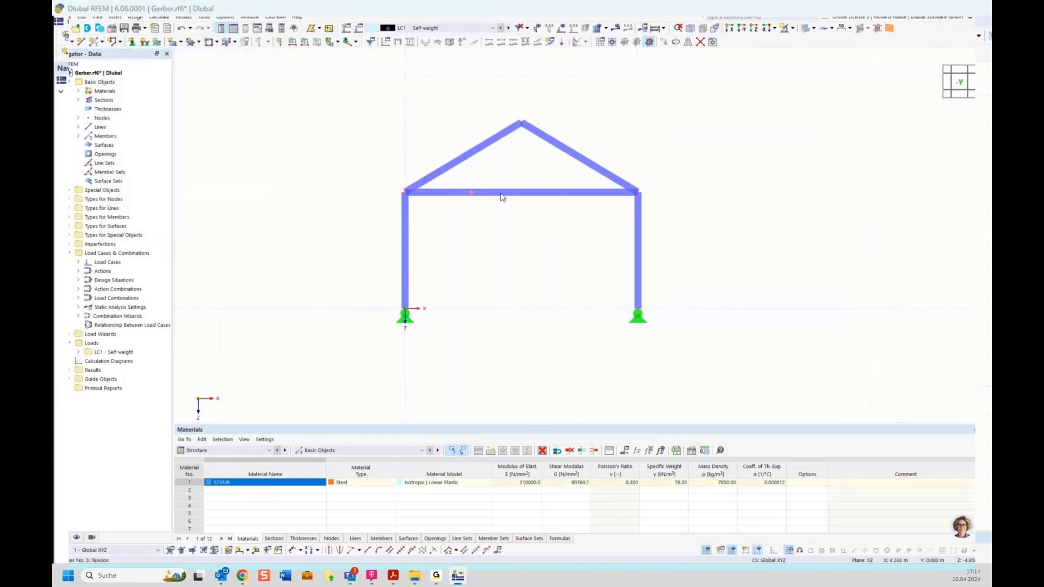
Give the tension member a new solid round bar section in S235JR with a diameter of 30 mm.
double_click(502, 193)
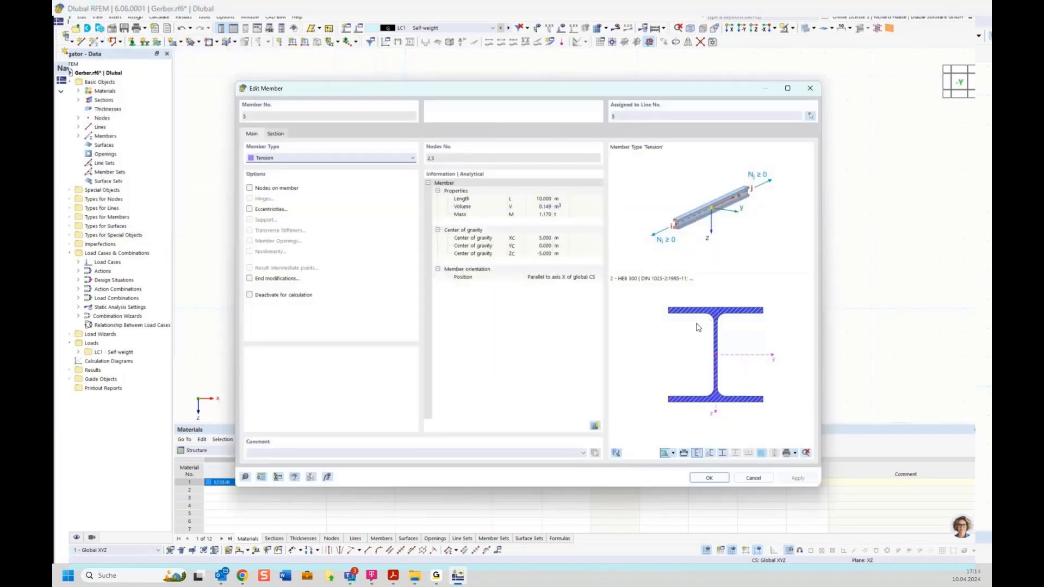
click(275, 133)
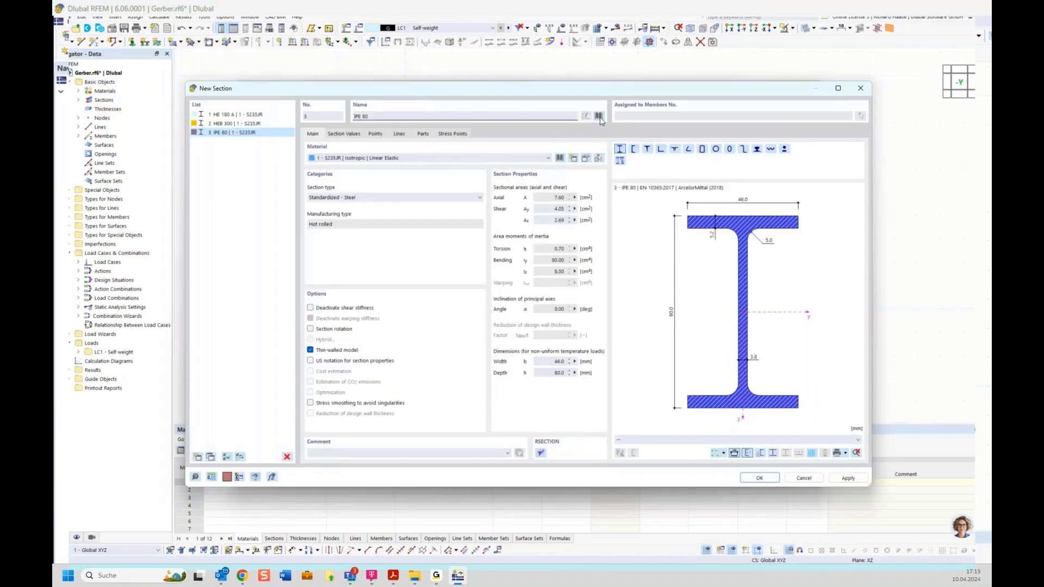
click(599, 116)
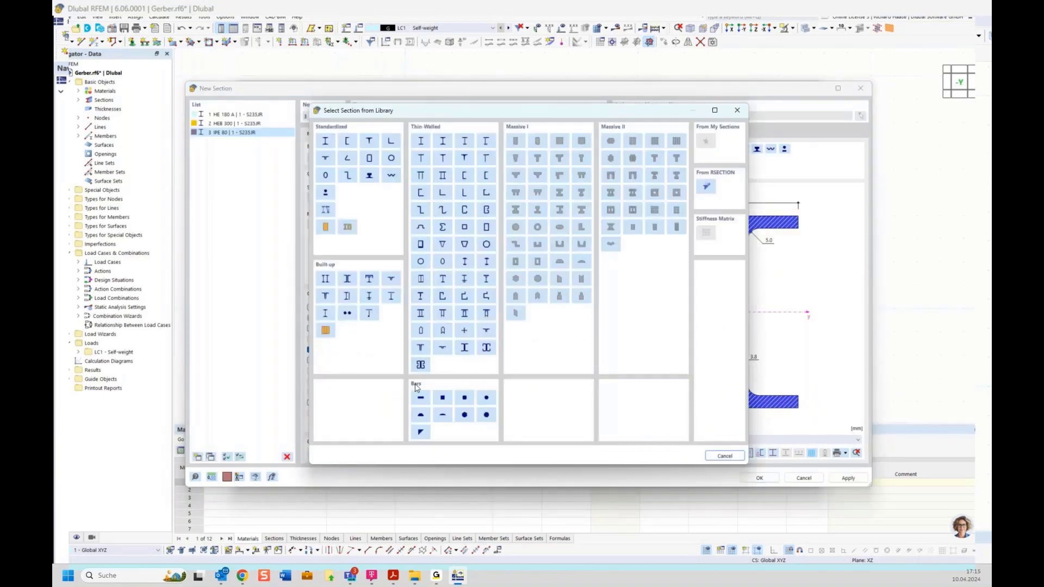
click(485, 398)
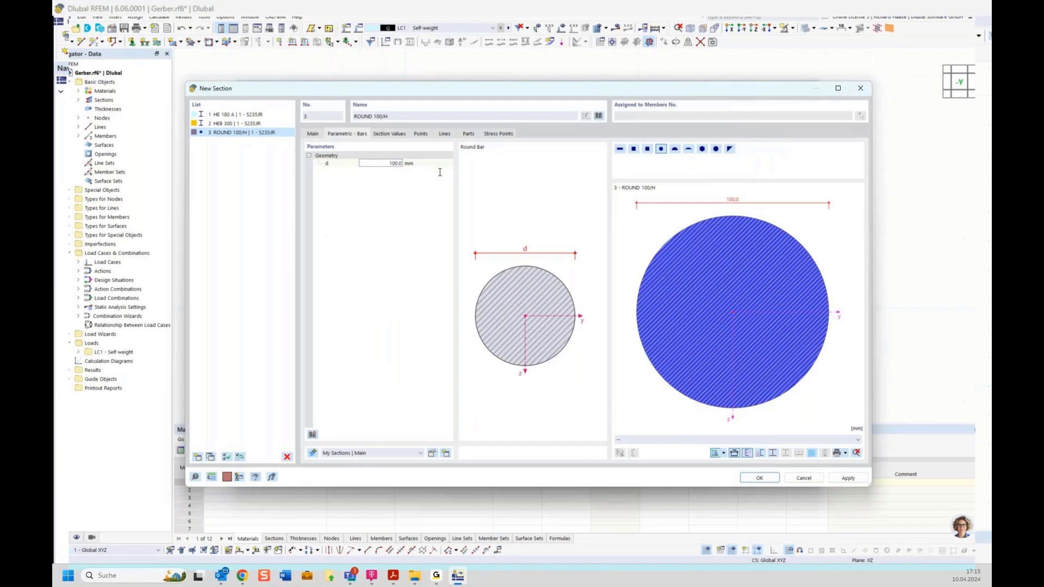
click(389, 163)
click(760, 479)
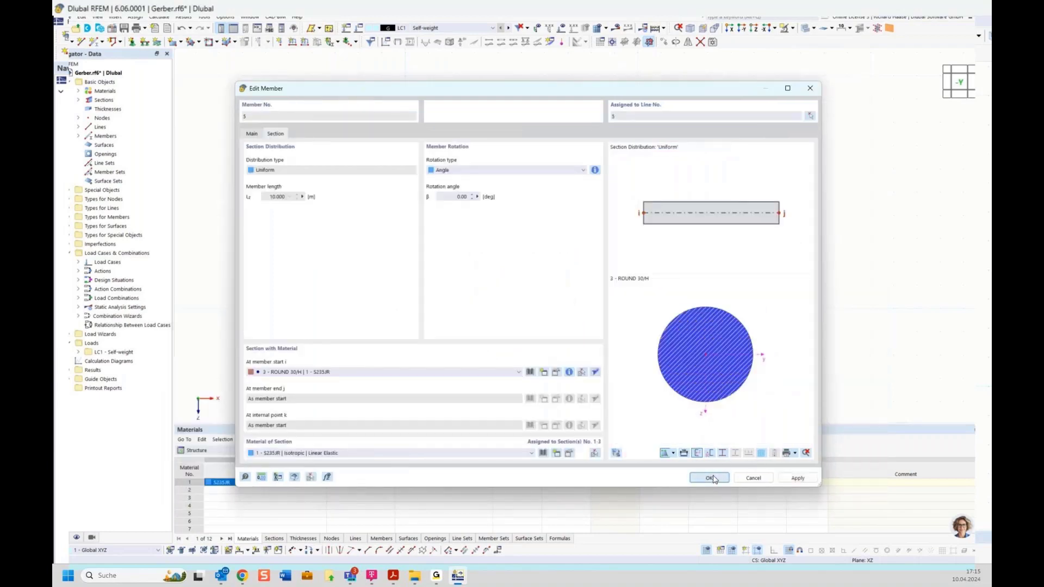
click(710, 478)
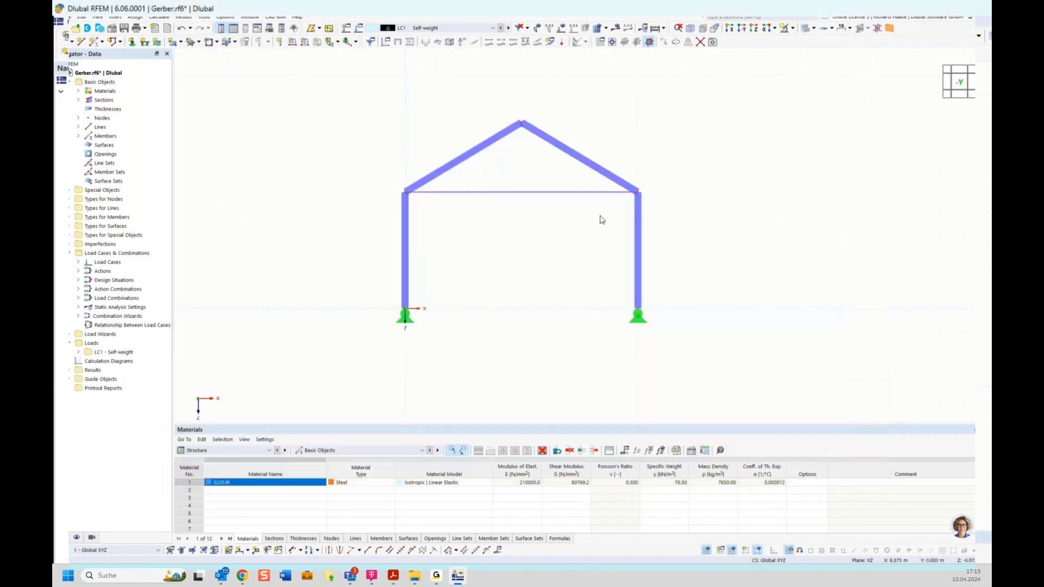
Create load case LC2 named "Snow" with the action category Snow/ice loads - H <= 1000 m.
ctrl+middle_drag(600, 217, 526, 198)
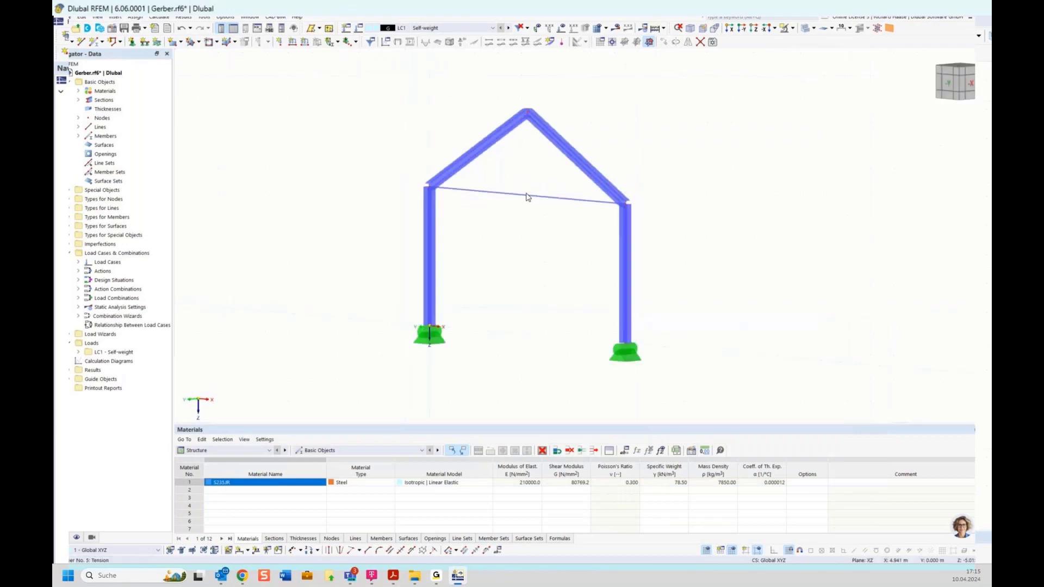
click(942, 84)
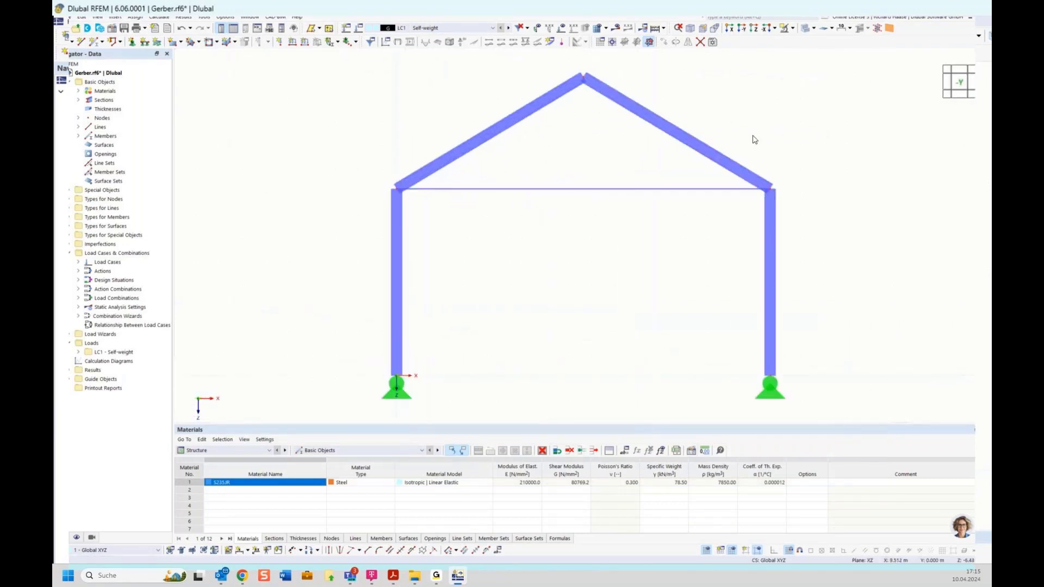
scroll(561, 263, down, 4)
middle_drag(561, 263, 543, 261)
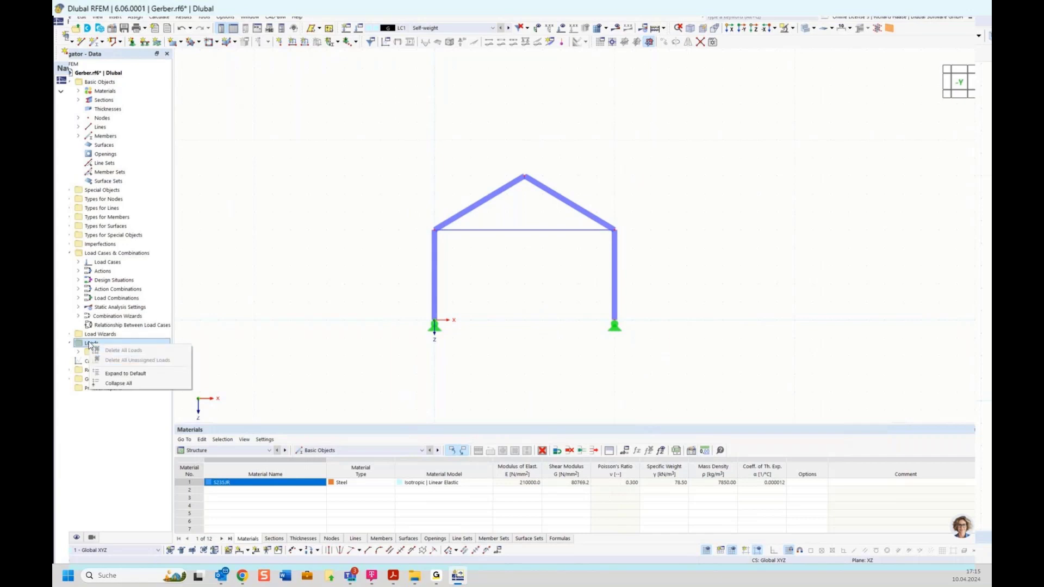
right_click(98, 356)
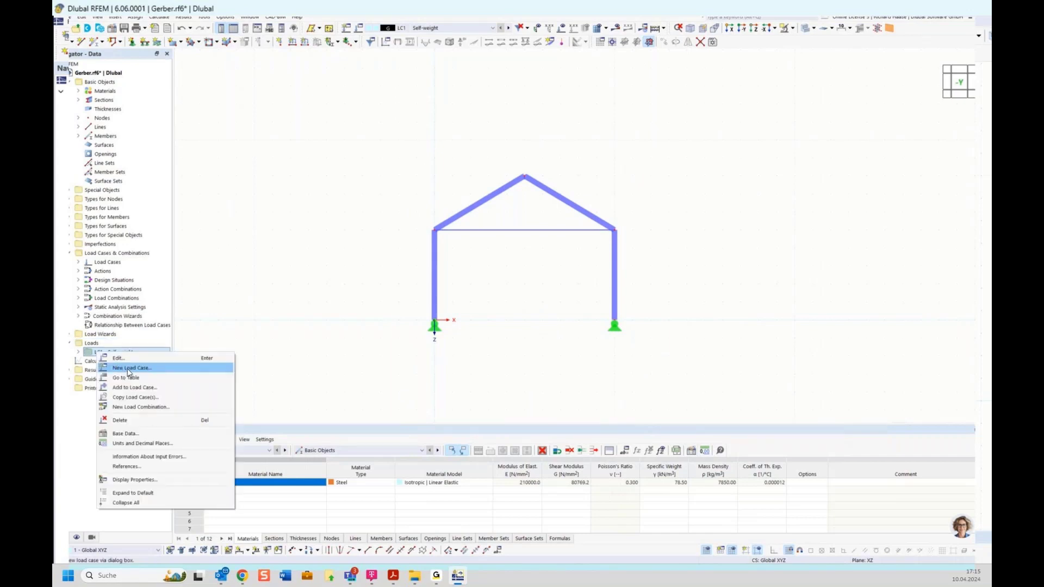
click(128, 368)
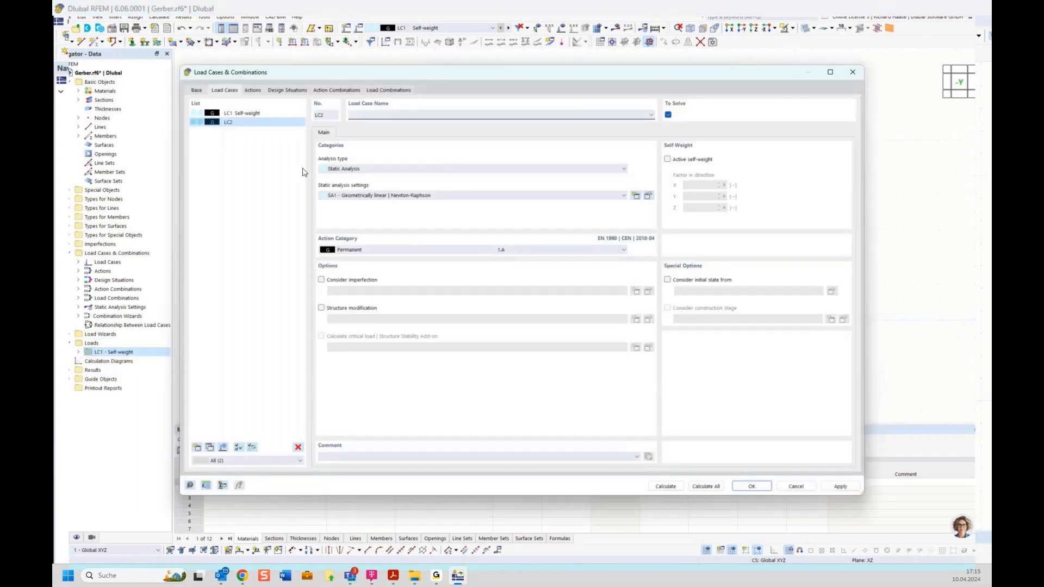
click(354, 251)
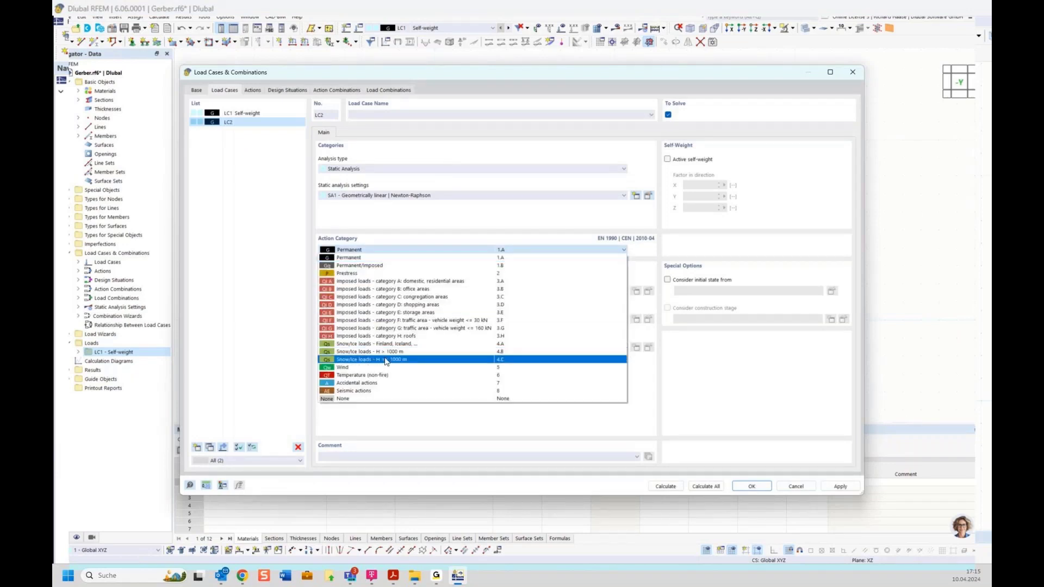
click(396, 360)
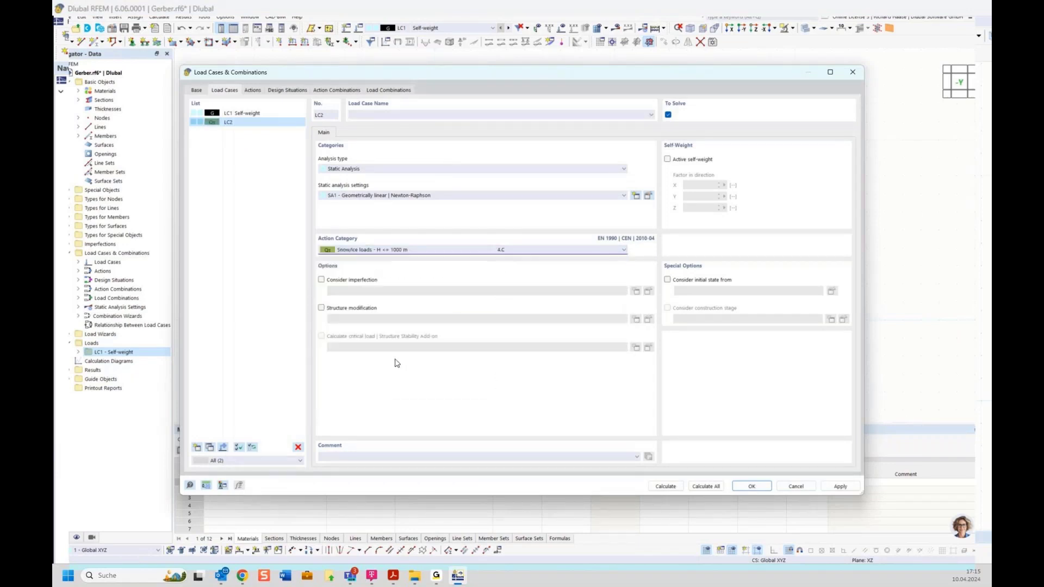
click(397, 115)
text(Snow)
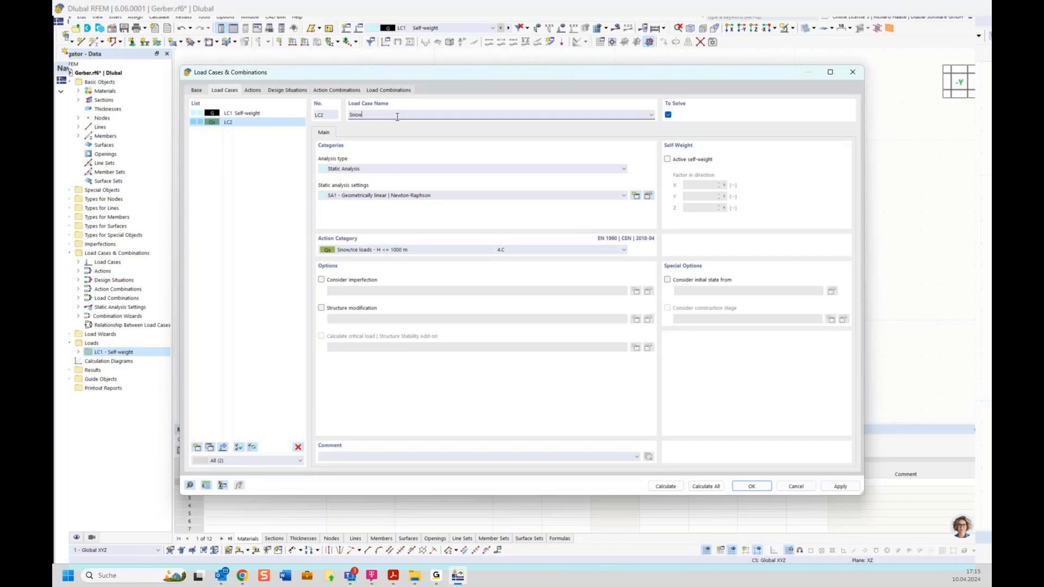
Add load case LC3 named "Wind" with the action category Wind.
click(197, 447)
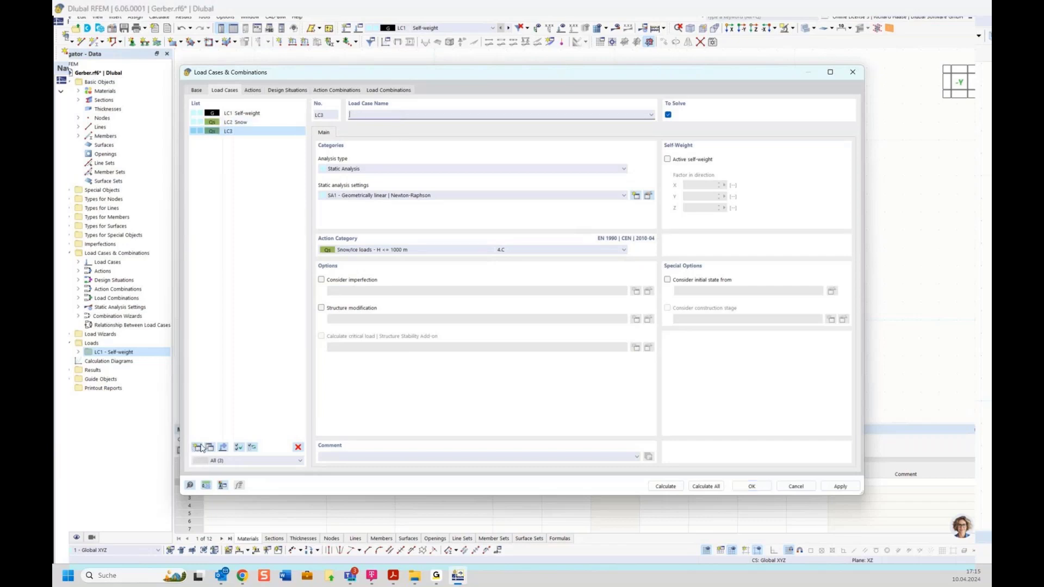
click(380, 114)
text(Wind)
click(368, 250)
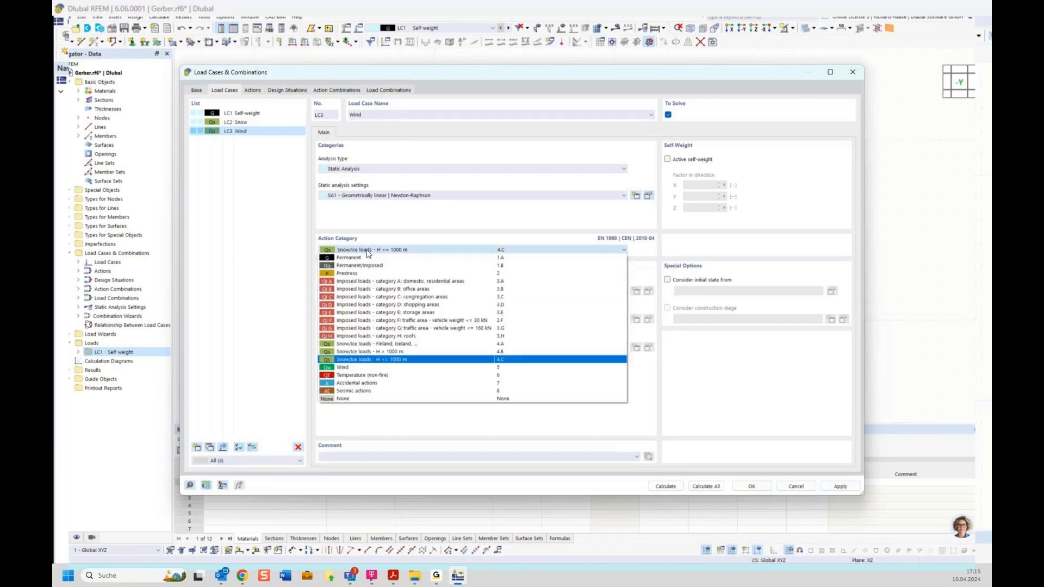
click(354, 368)
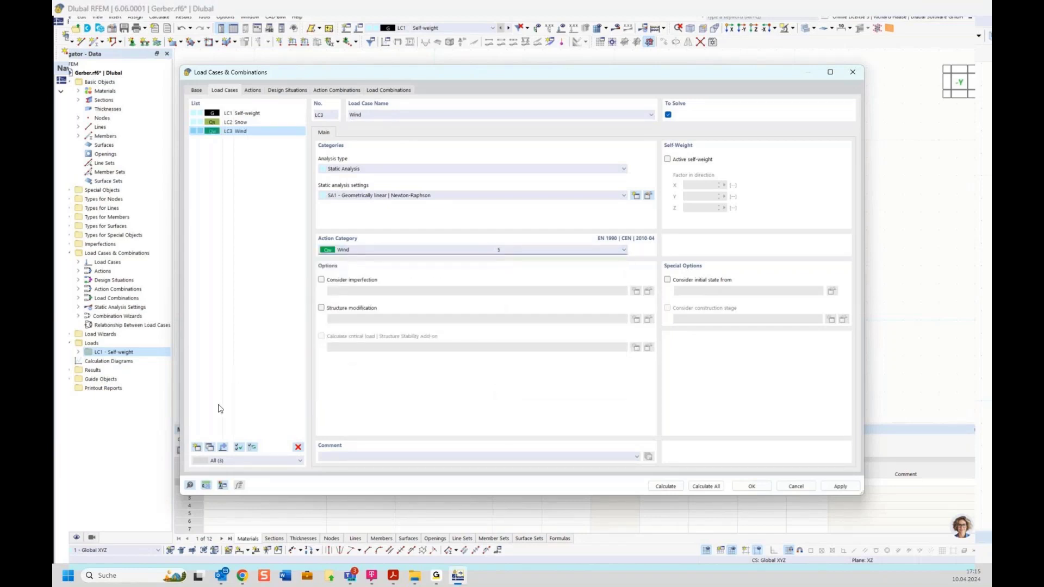
Add load case LC4 named "Temperature" with the action category Temperature (non-fire), and bring up the actions list.
click(197, 447)
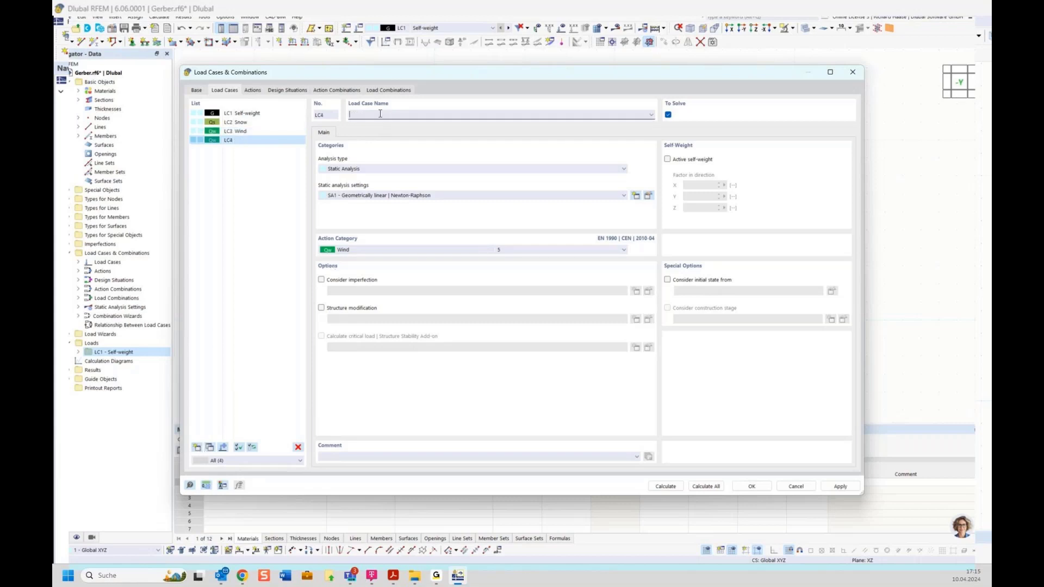
text(Temperature)
click(365, 251)
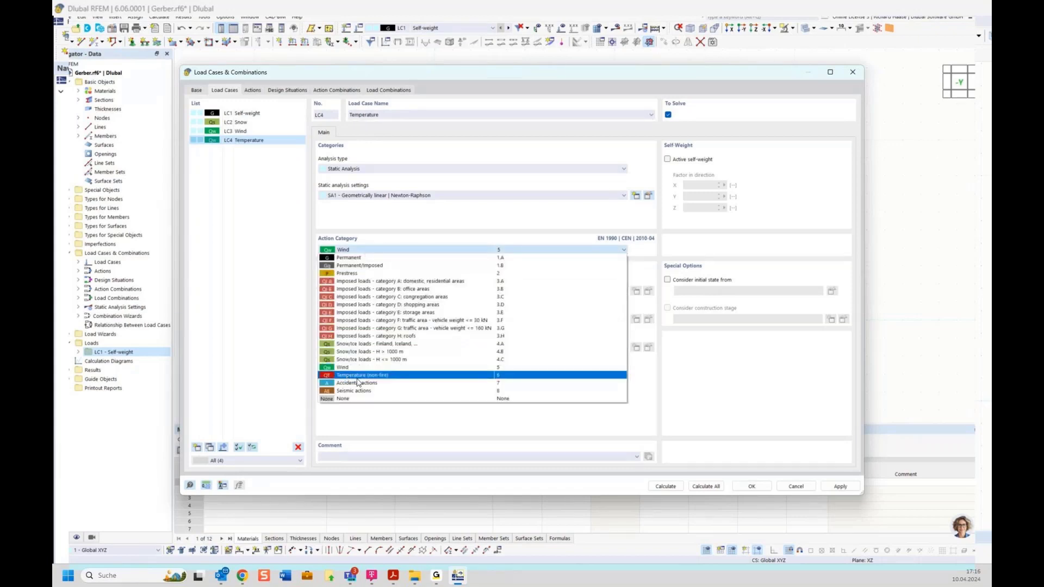
click(378, 376)
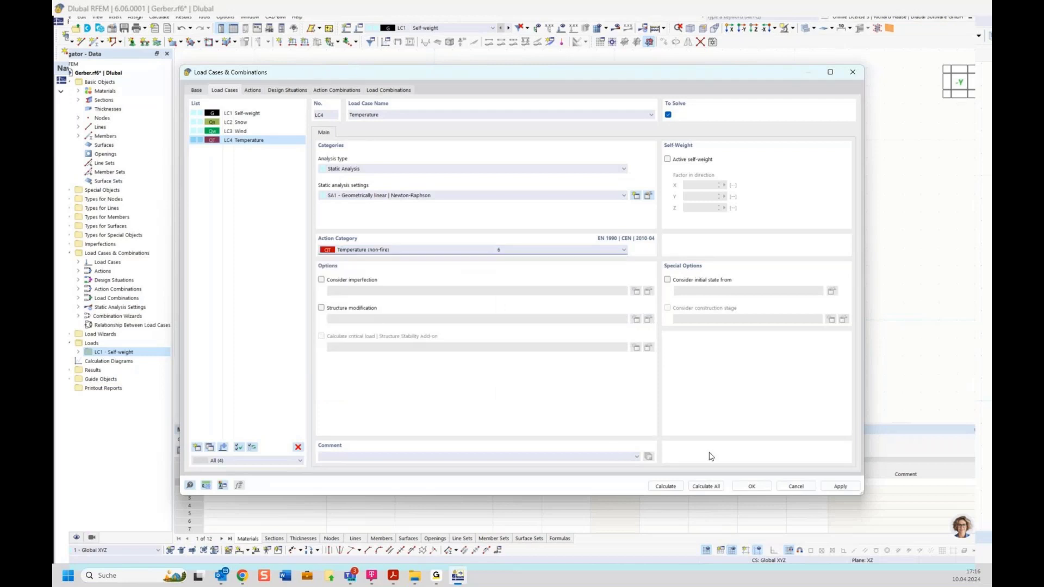
click(254, 90)
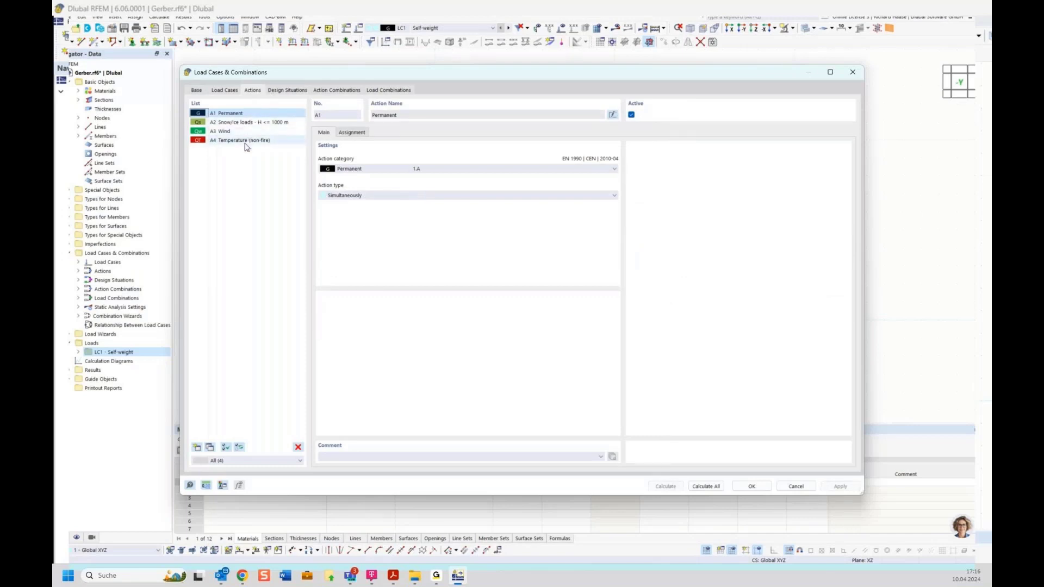
Review the load cases and the generated load combinations, examining the assigned load cases and factors of CO1, CO7 and CO8.
click(225, 90)
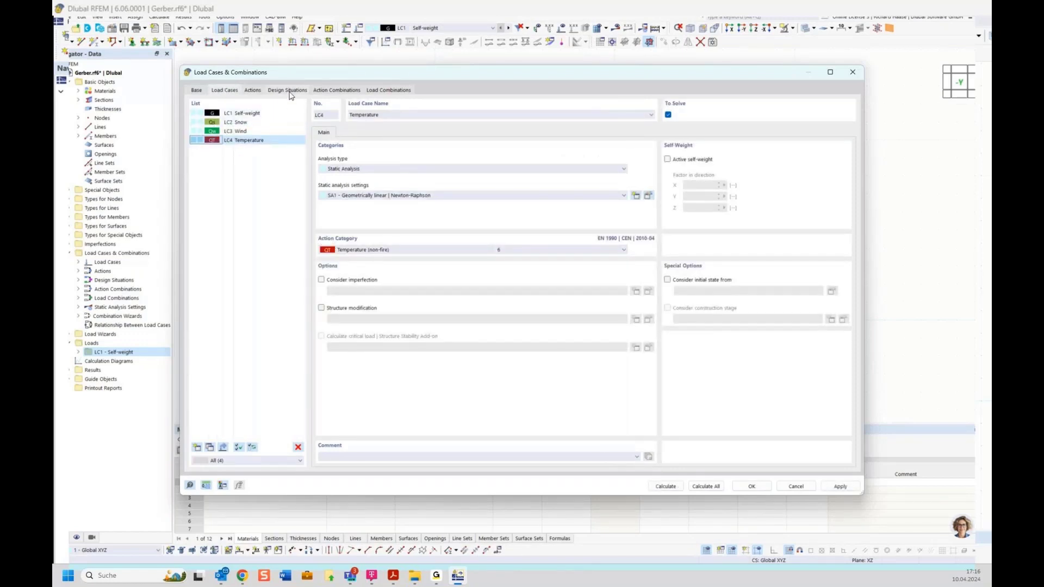
click(387, 91)
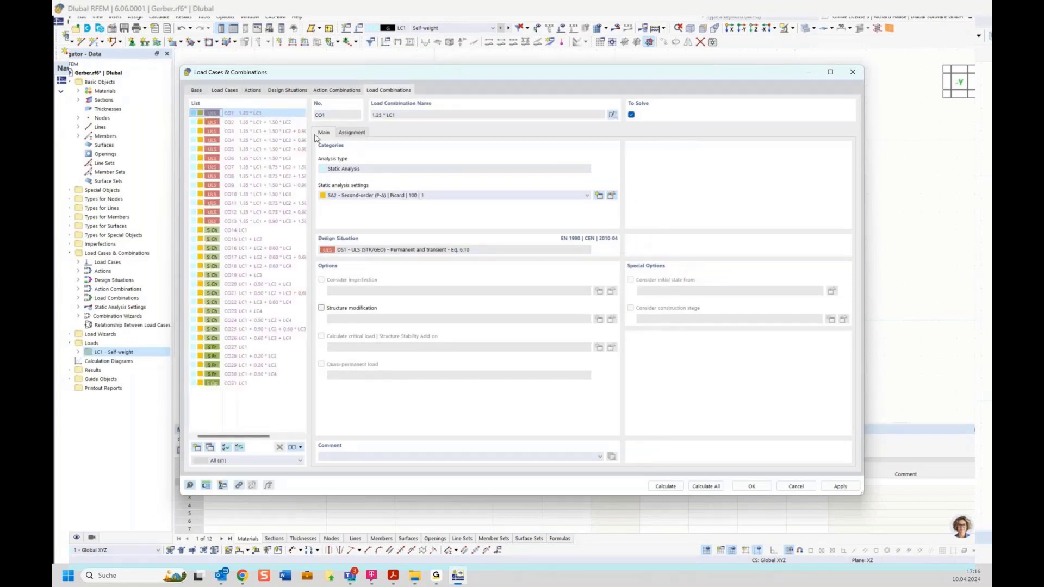
click(197, 91)
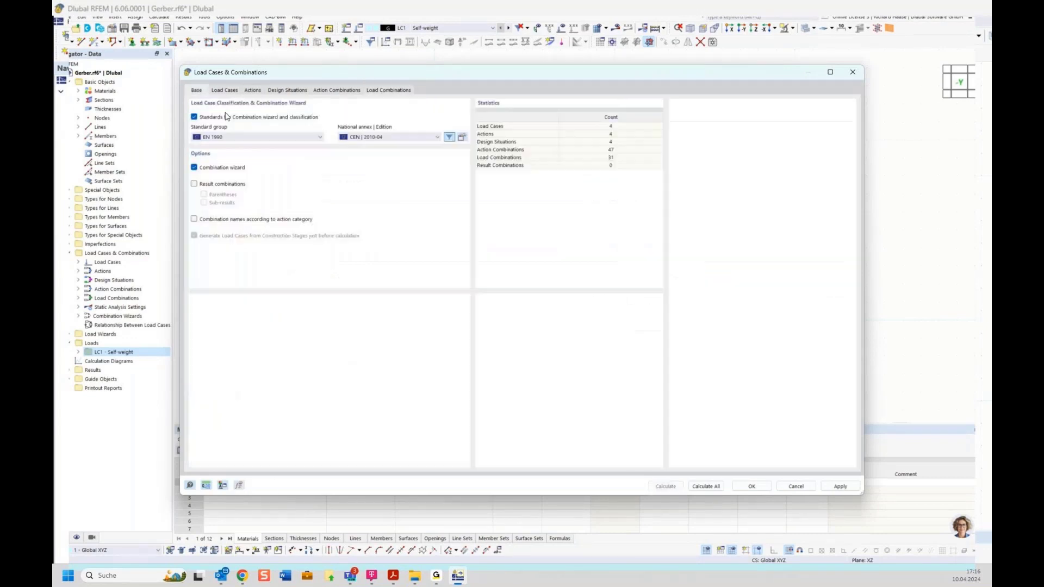
click(388, 90)
click(352, 132)
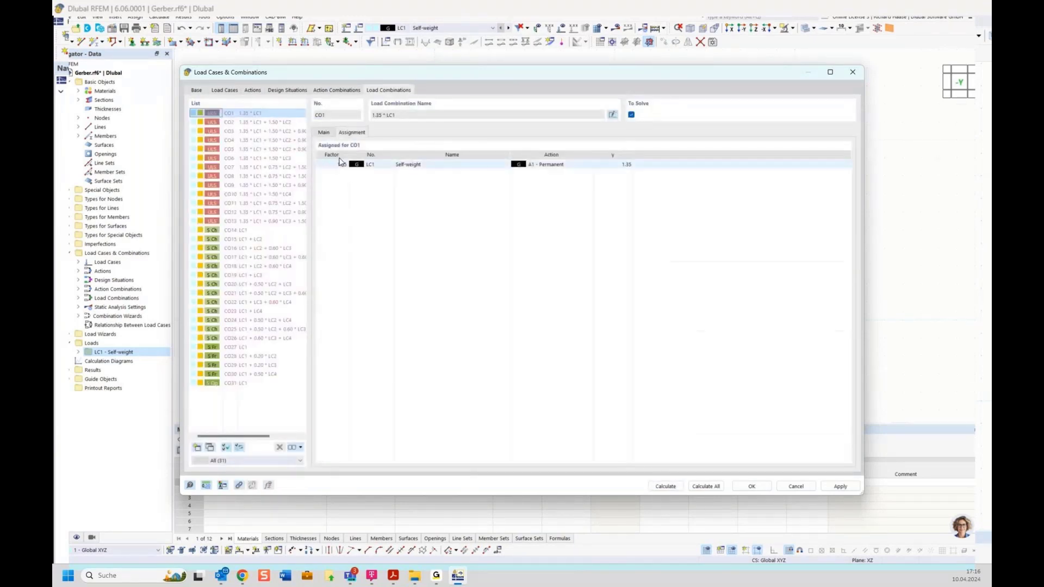
click(278, 167)
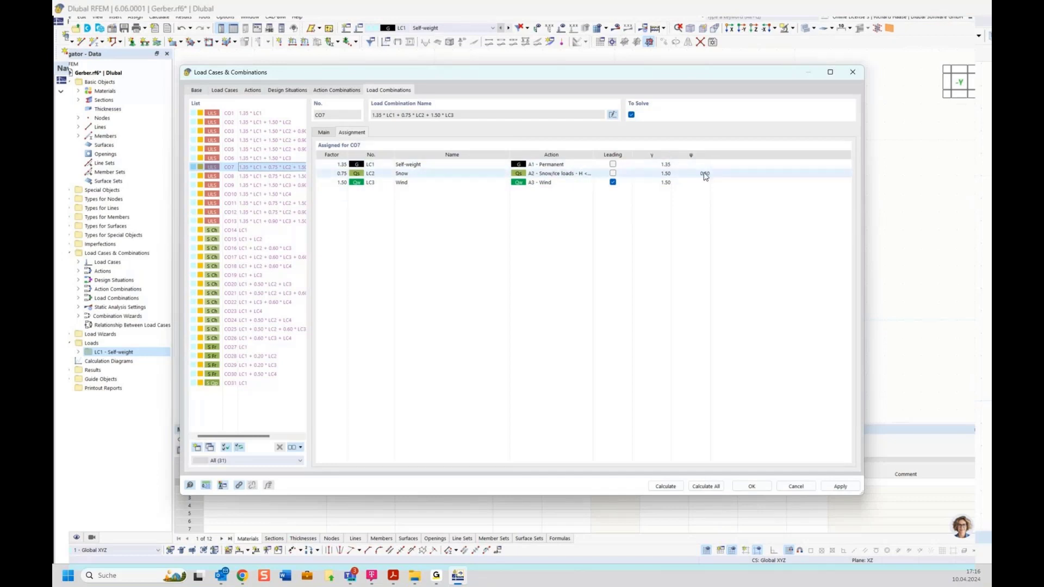
click(280, 176)
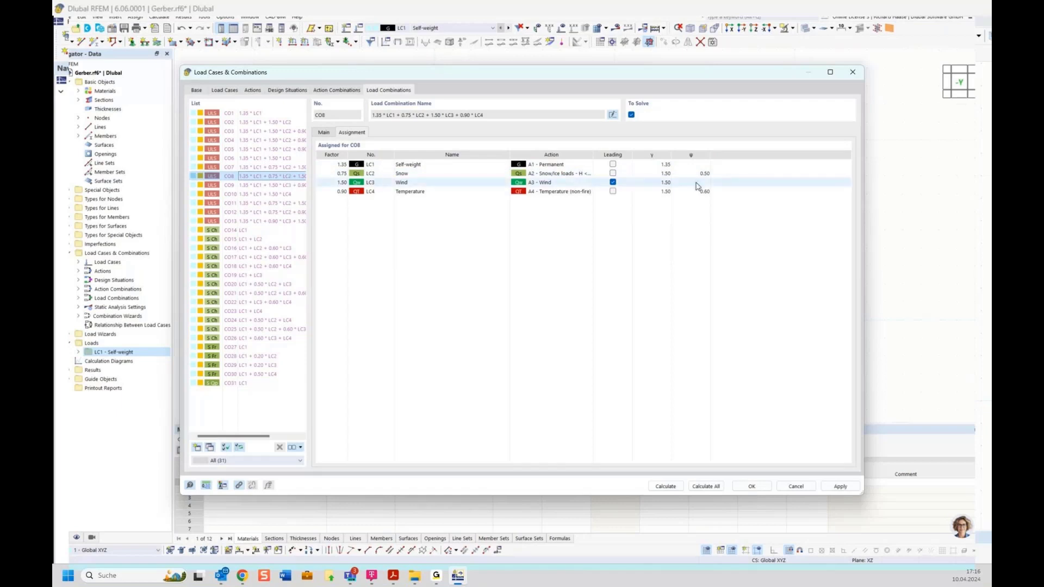
Examine the combination rules and available types for design situation DS1, and compare them with the list of load combinations.
click(288, 91)
click(612, 168)
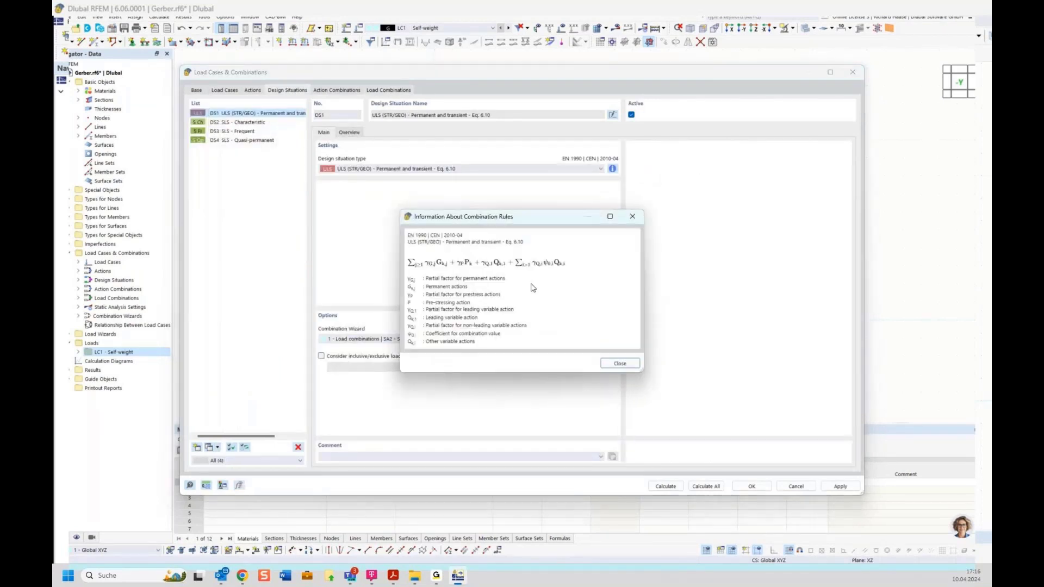
click(633, 215)
click(381, 168)
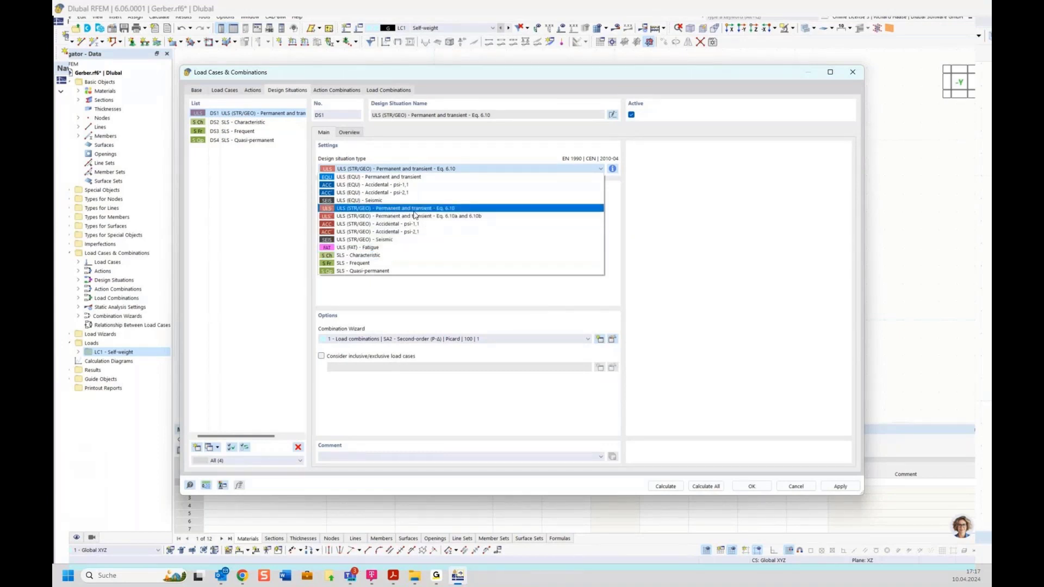
click(405, 153)
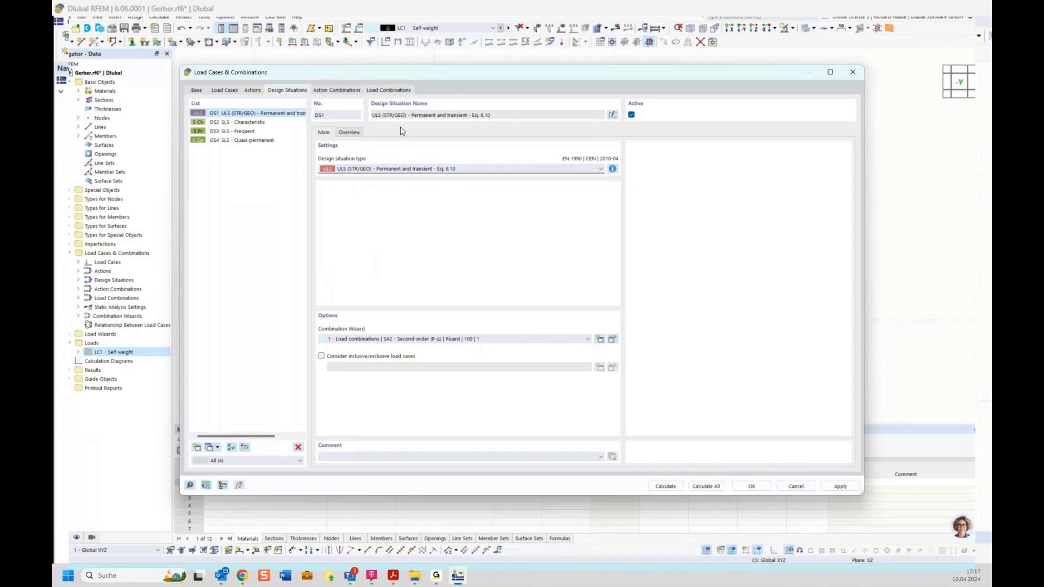
click(370, 91)
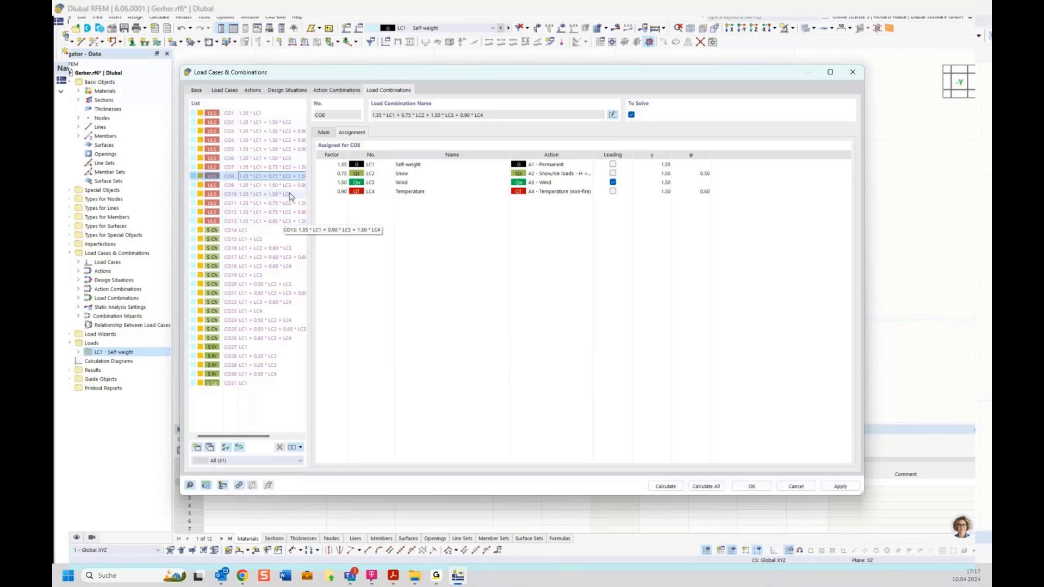
click(199, 90)
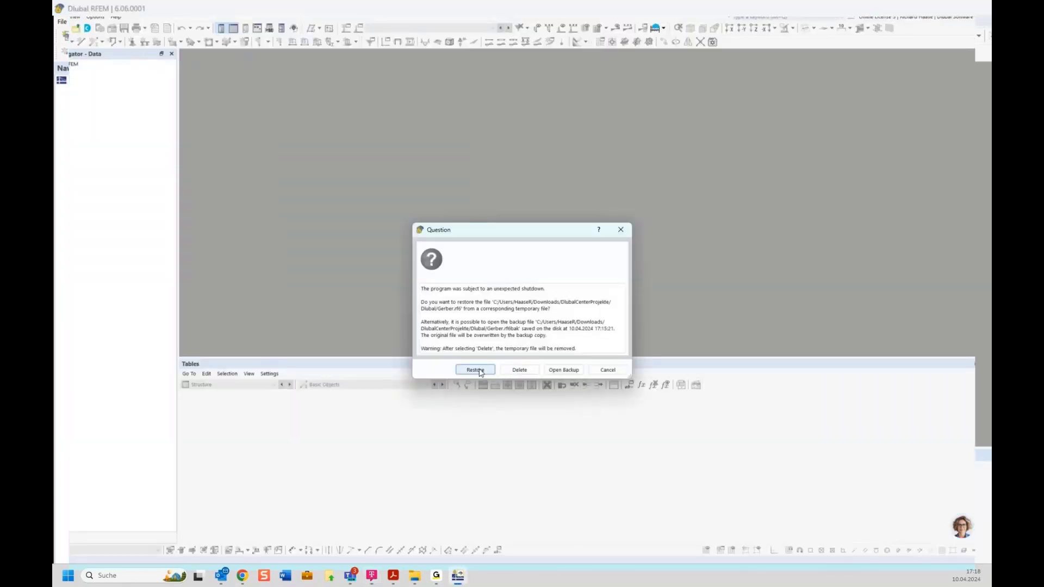
Try to restore Gerber.rf6 from its temporary file, and delete the column model in Webinar.rf6.
click(473, 368)
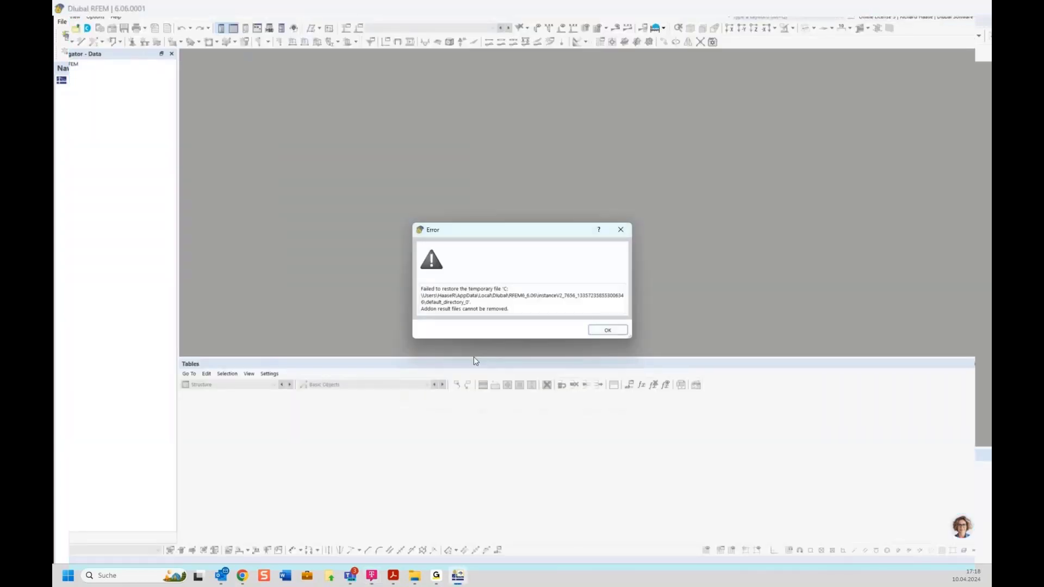
click(598, 331)
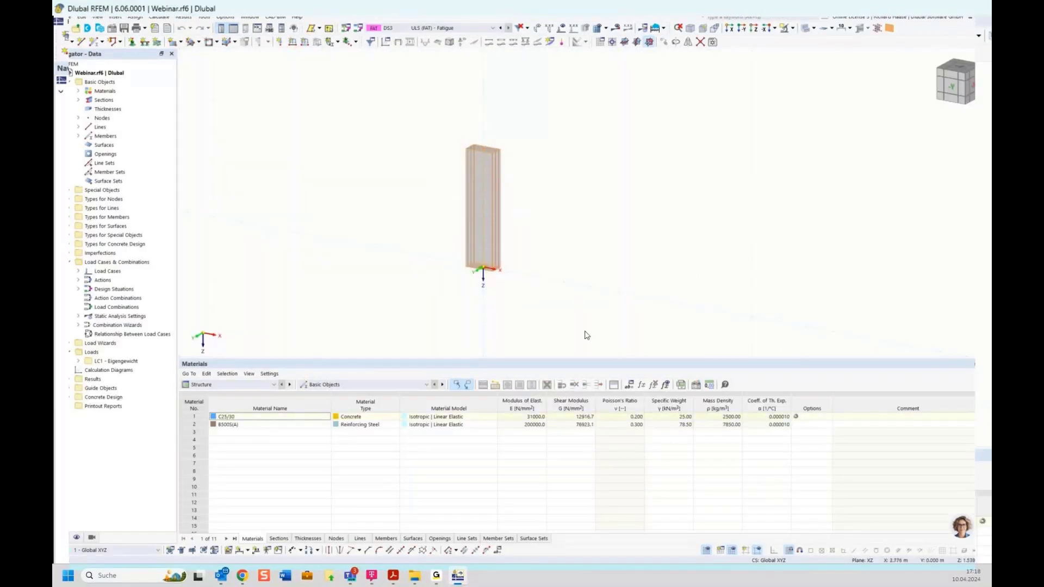
key(Delete)
click(951, 87)
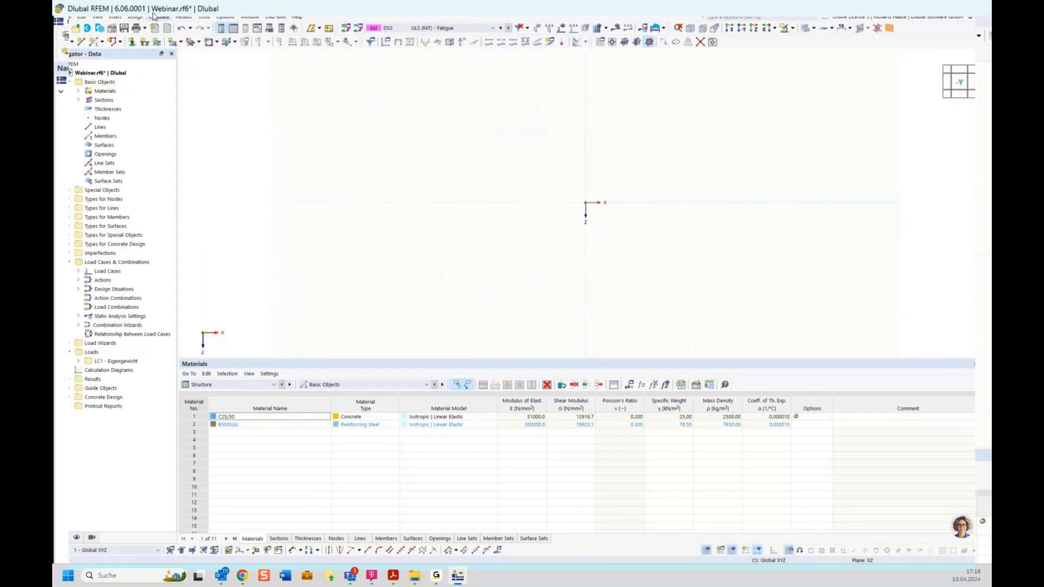
click(92, 47)
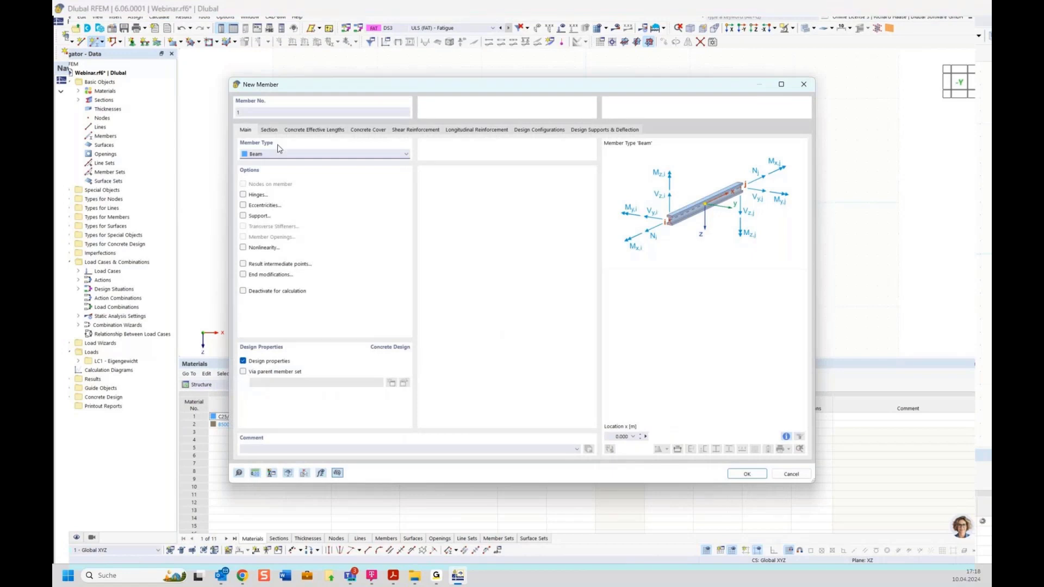
click(269, 129)
click(351, 368)
click(351, 368)
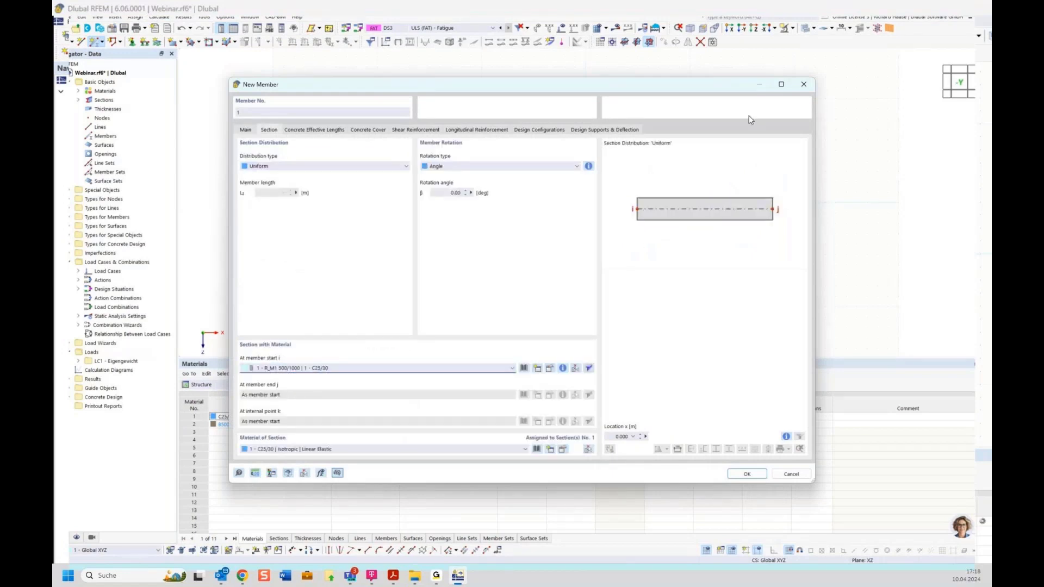
click(804, 85)
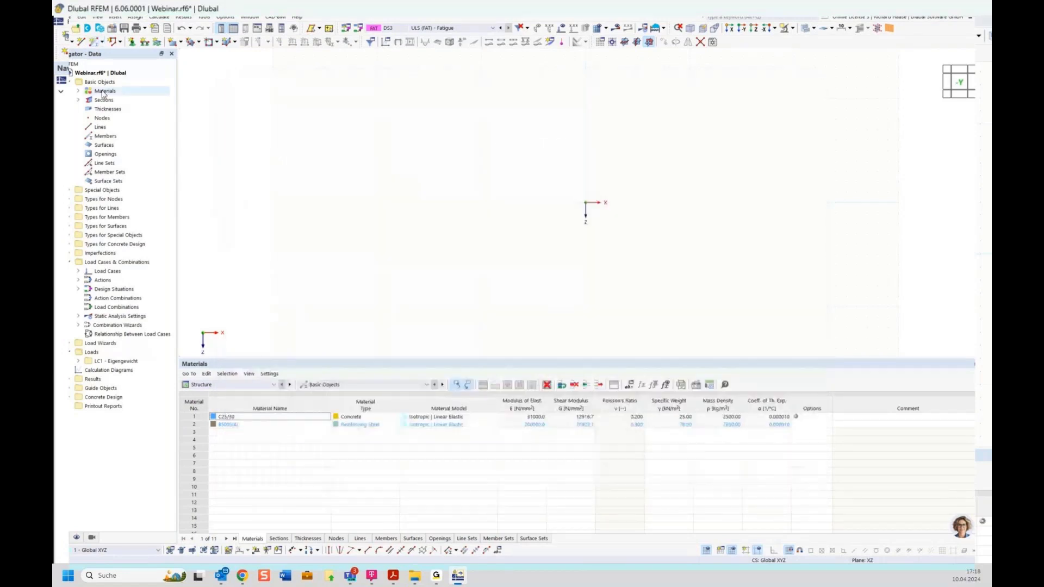
Open Gerber.rf6 from the Downloads folder DlubalCenterProjekte/Dlubal and delete all existing beam objects from the model.
click(75, 28)
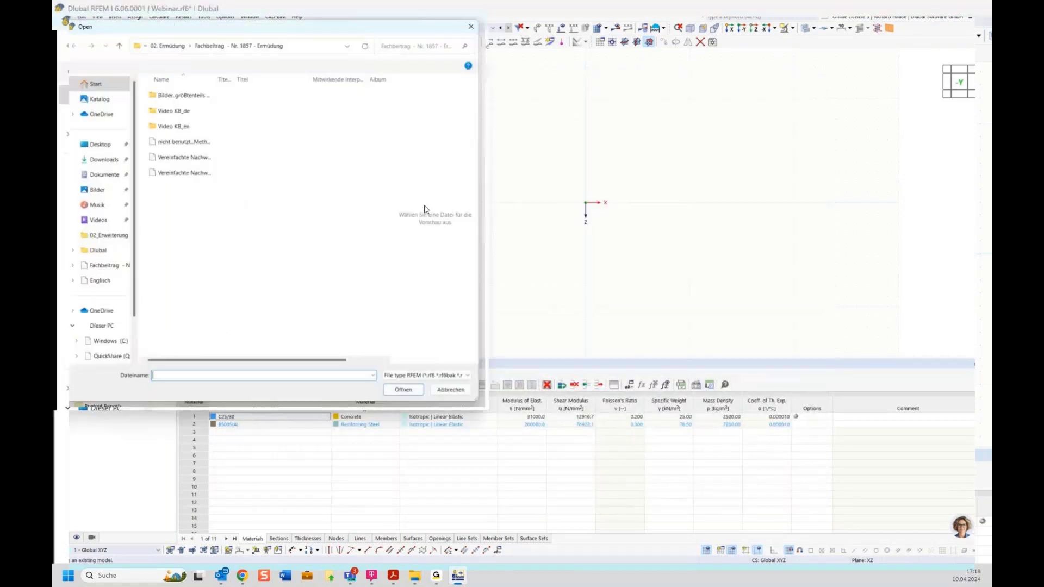
click(90, 163)
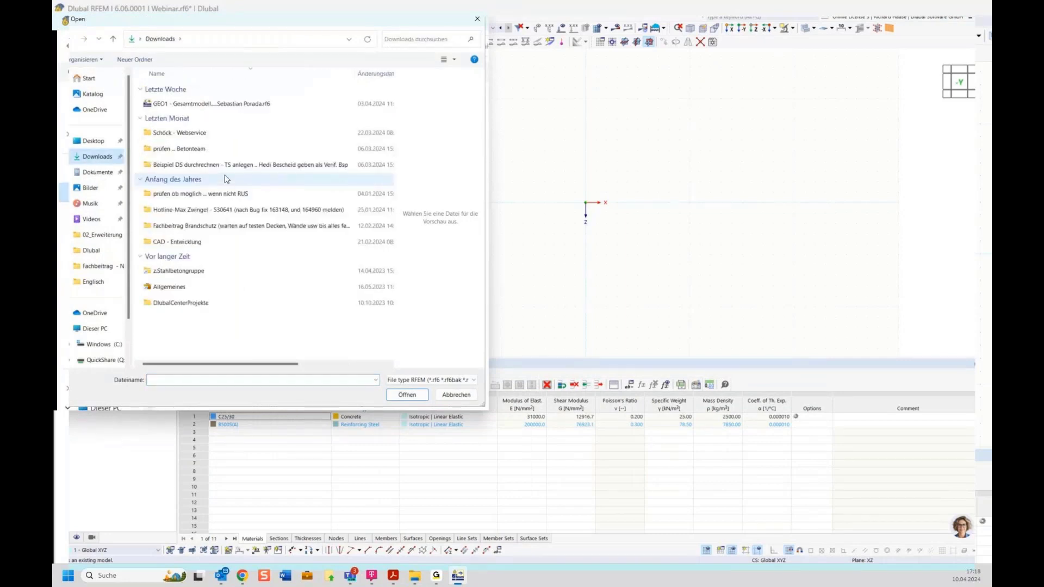
double_click(174, 303)
double_click(191, 107)
click(191, 119)
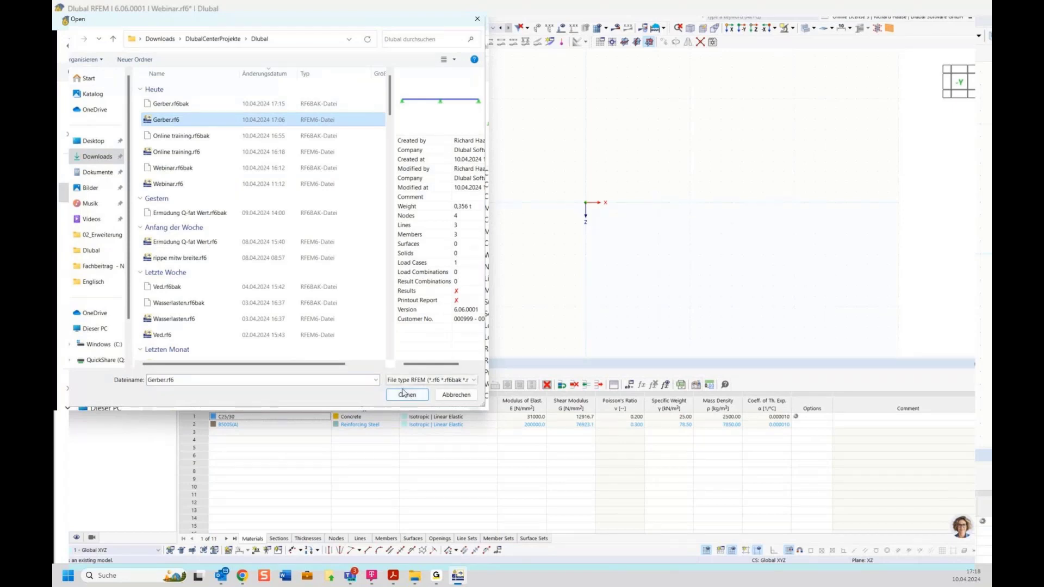
click(405, 395)
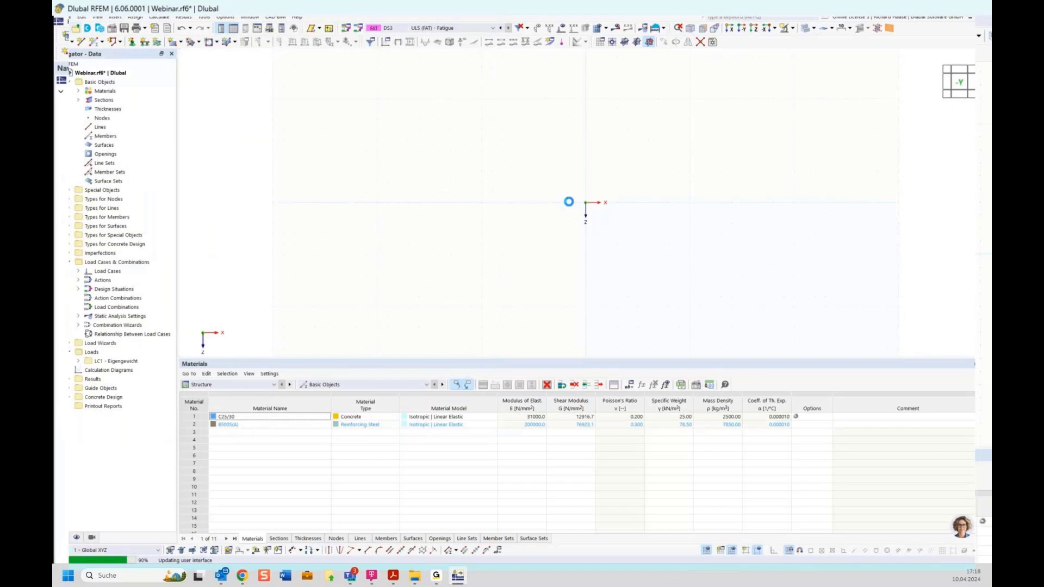
drag(323, 188, 890, 340)
key(Delete)
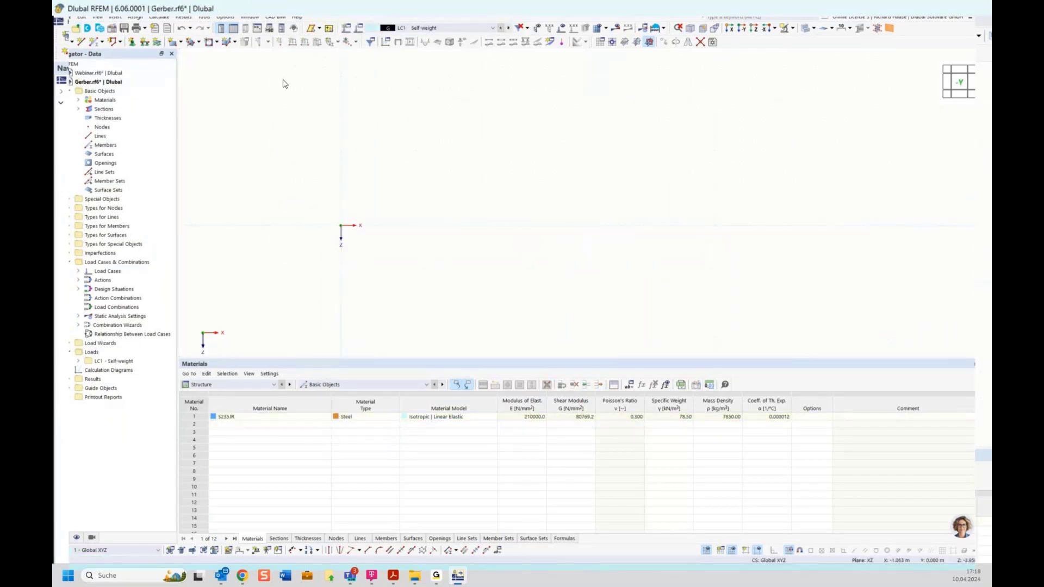
Try to draw a new single member of type Beam in the XZ plane, starting at the origin.
click(94, 43)
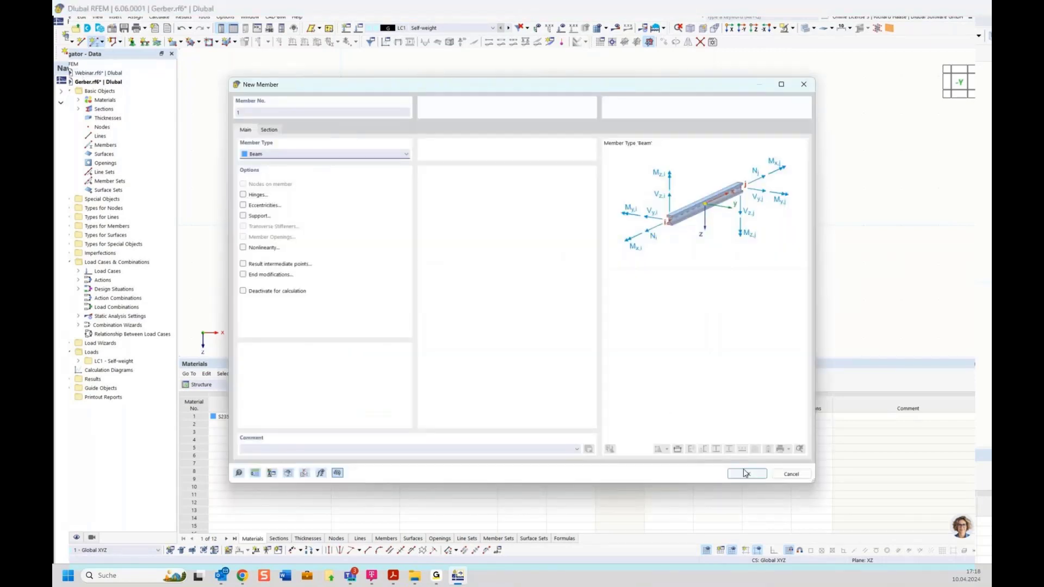
click(746, 473)
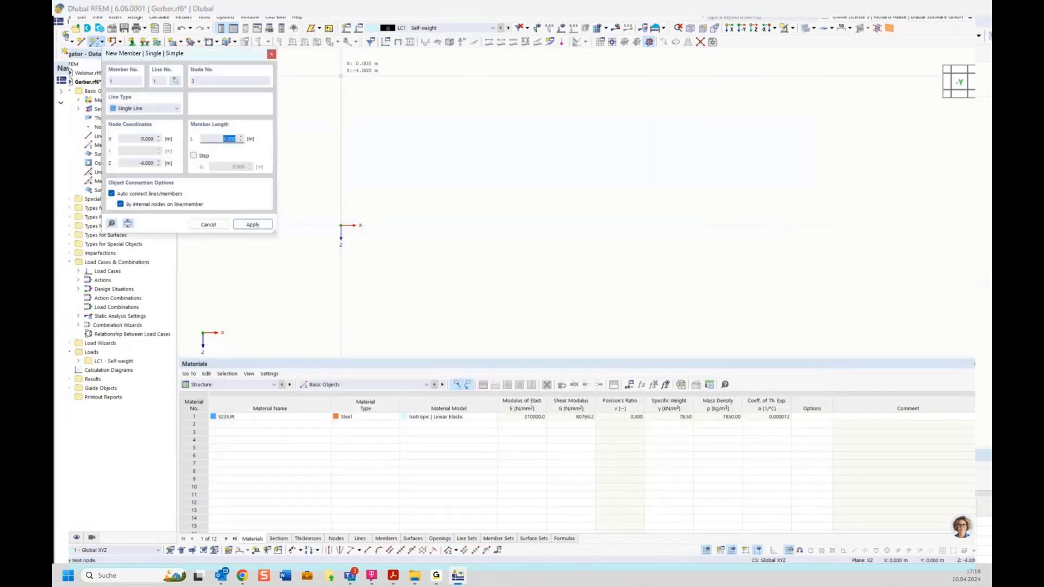
middle_drag(341, 76, 341, 100)
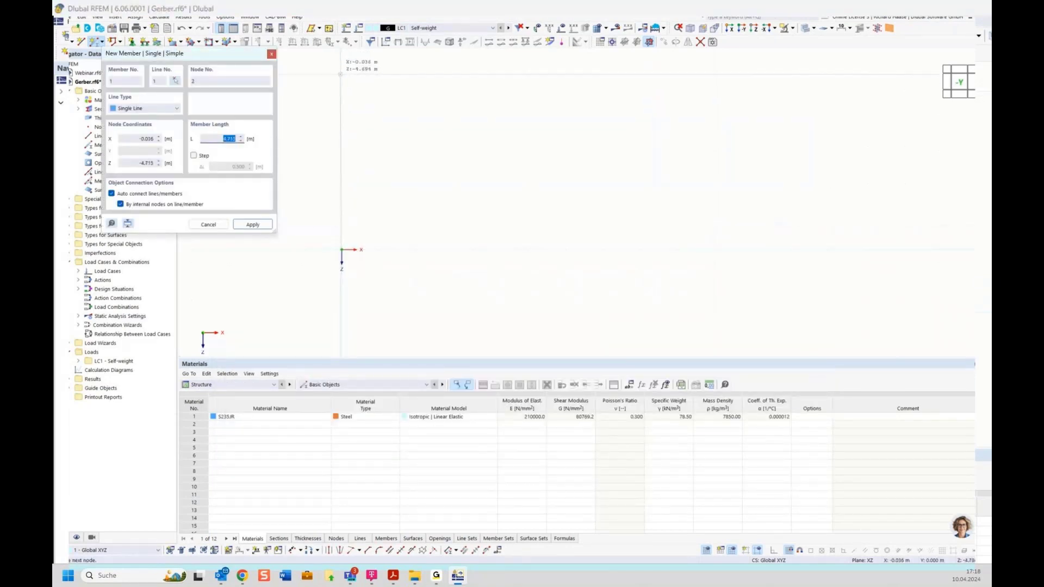
middle_drag(475, 188, 513, 328)
scroll(443, 212, down, 3)
click(407, 206)
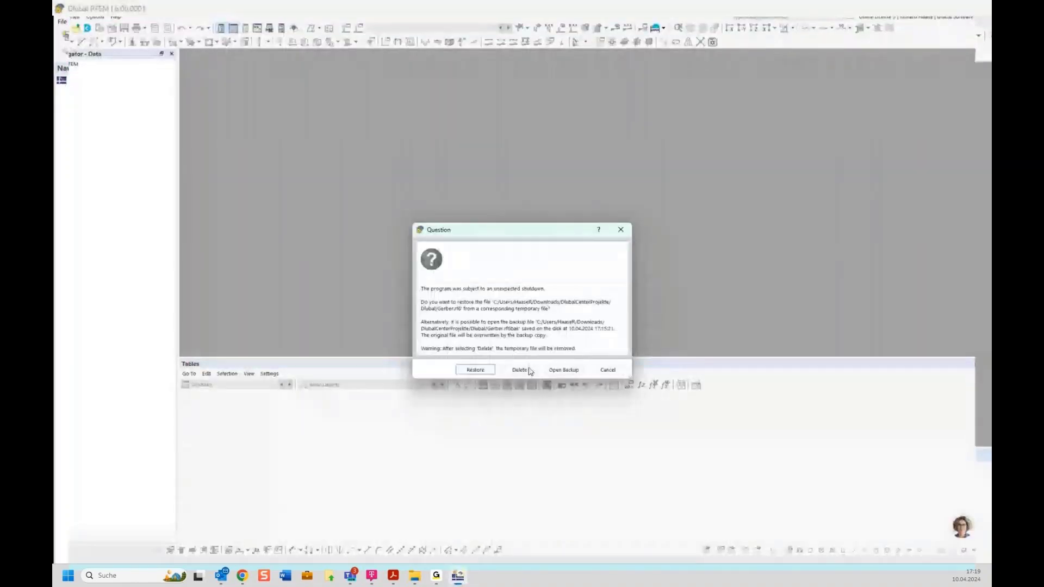
Try again to restore Gerber.rf6 from its temporary file after the program restart.
click(474, 371)
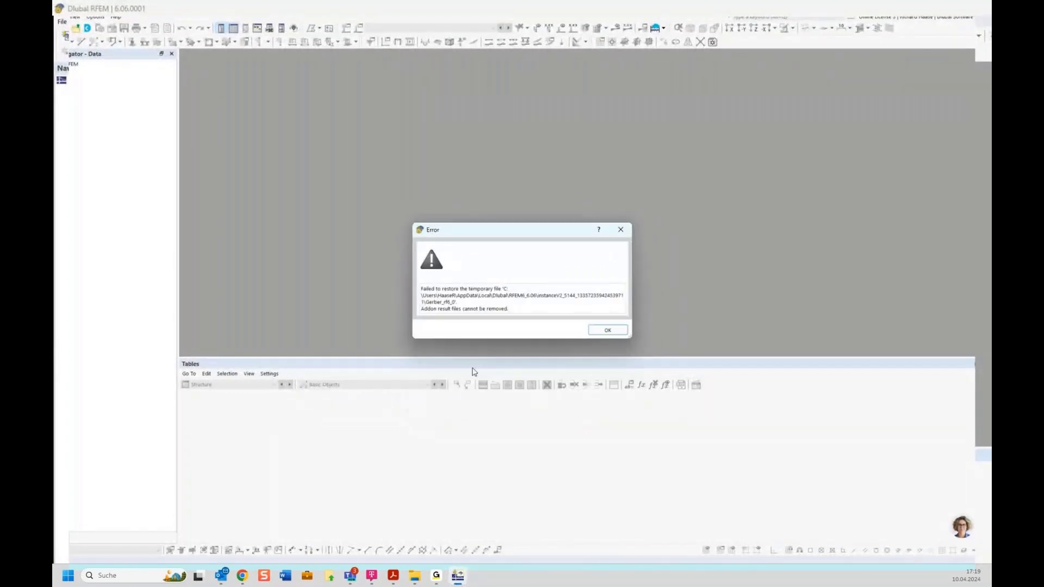
click(607, 330)
click(472, 372)
click(607, 330)
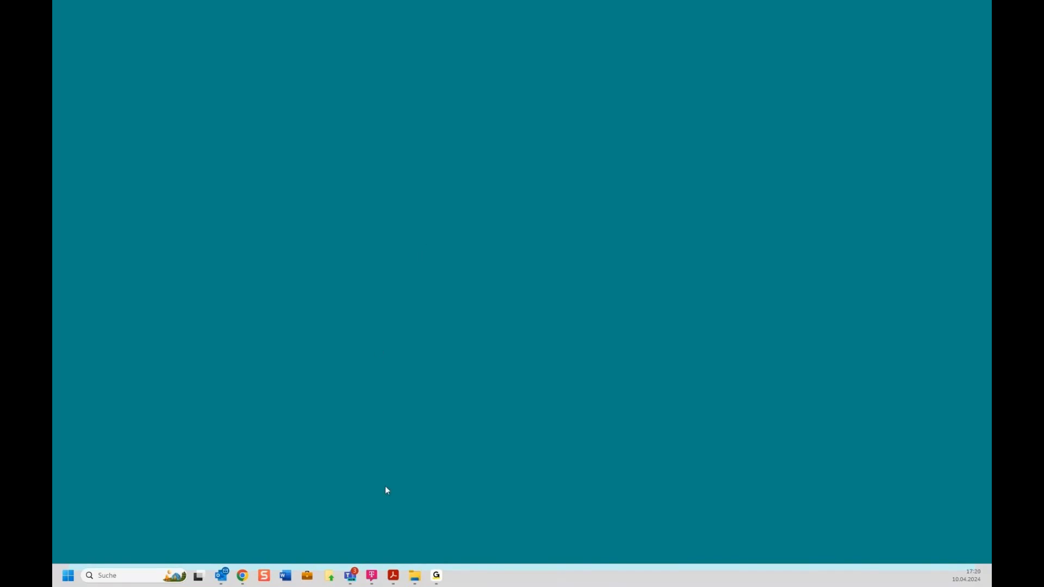
Switch to the presentation slides PDF, review the "Two-hinged frame with tie rod" task, and advance to the "Coffee Break" slide.
mouse_move(436, 575)
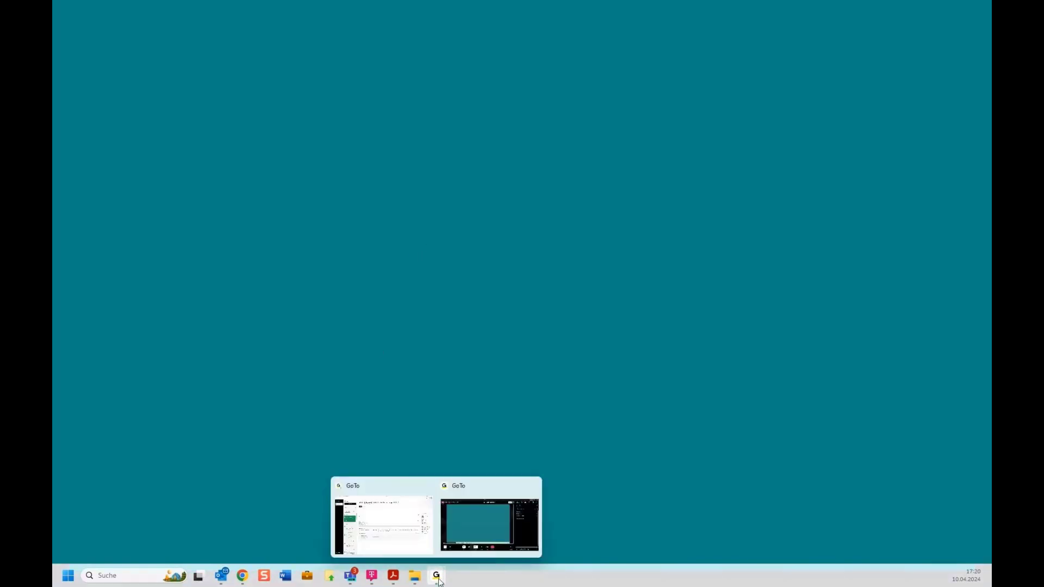
click(479, 531)
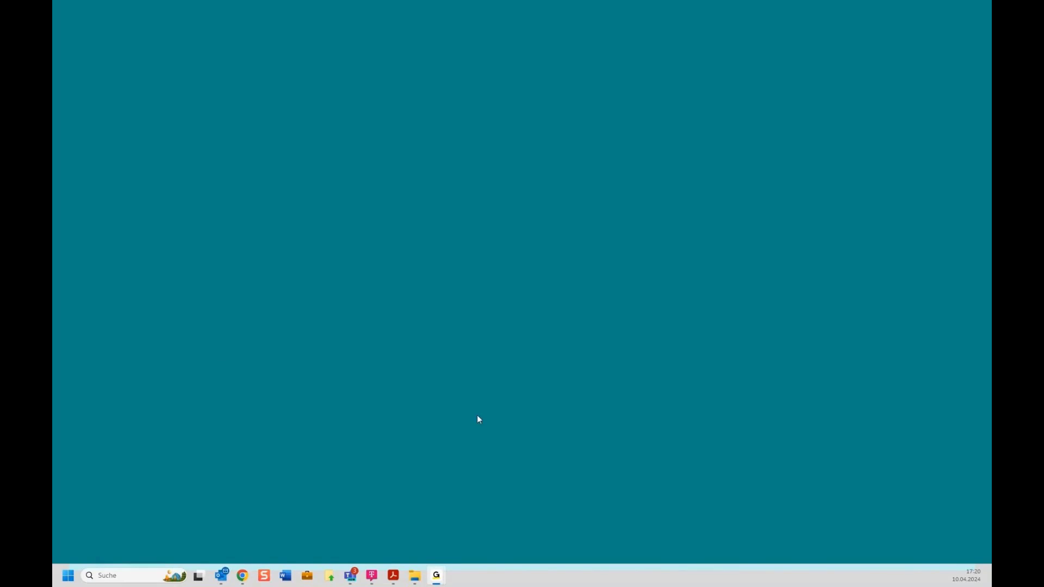
mouse_move(393, 575)
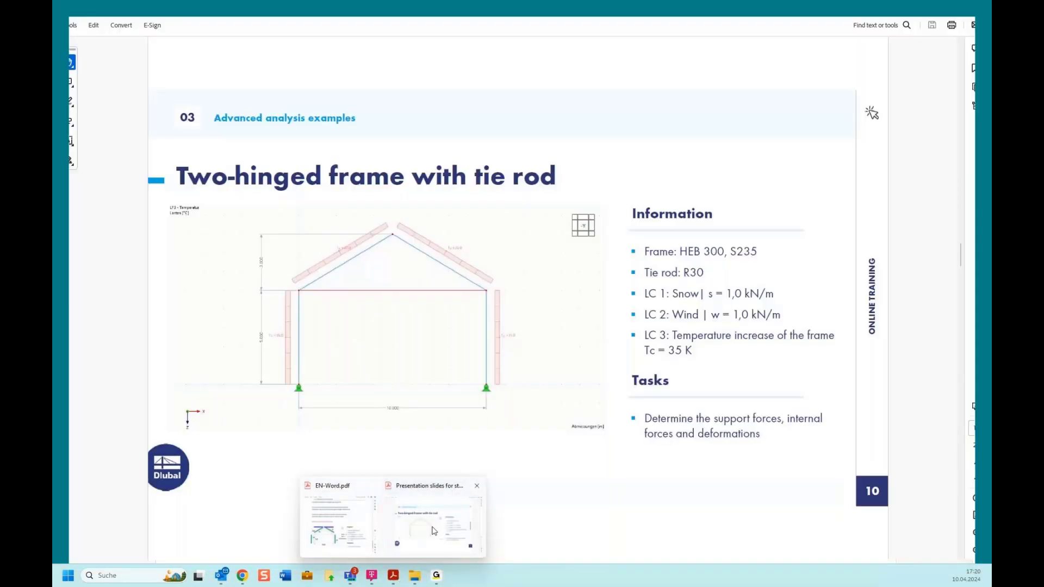
click(434, 531)
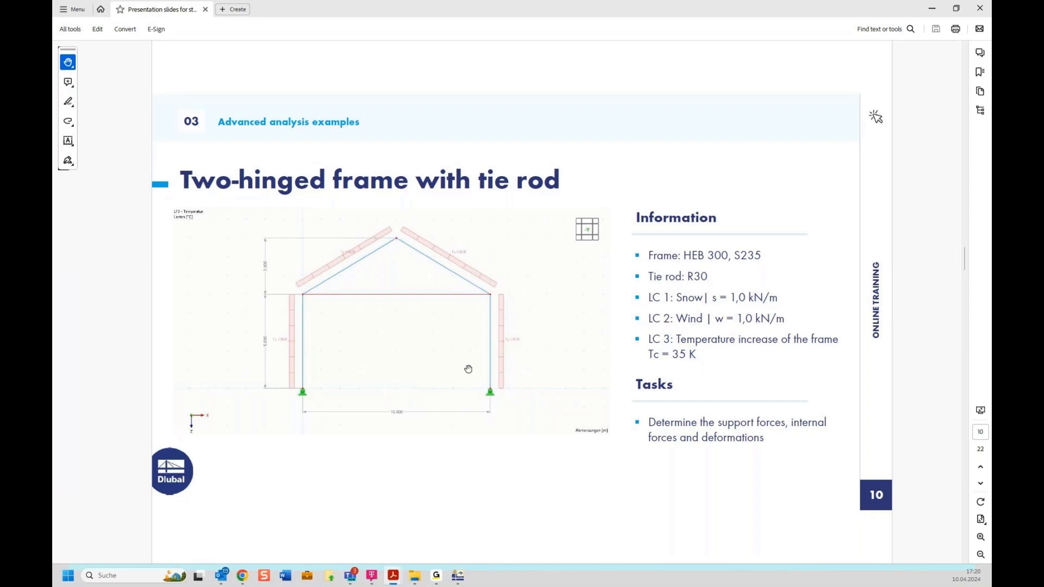
key(Right)
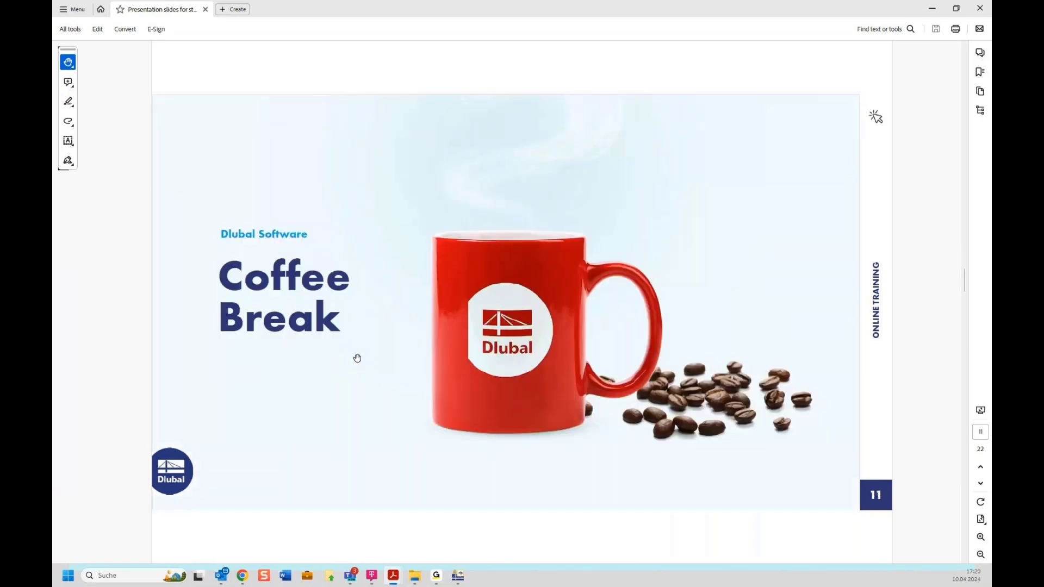
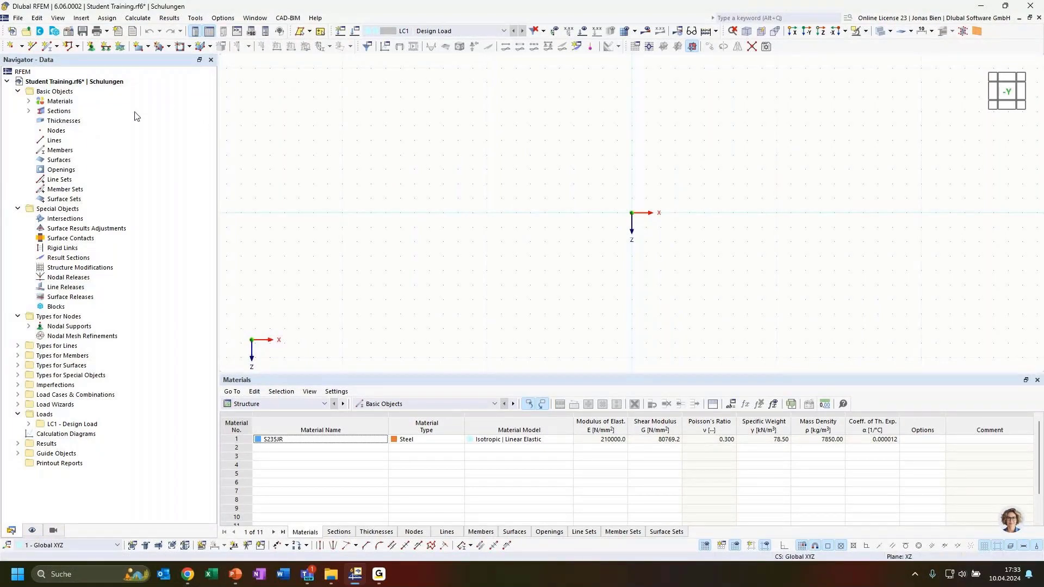
Examine the materials and sections already defined in the Student Training model.
click(29, 101)
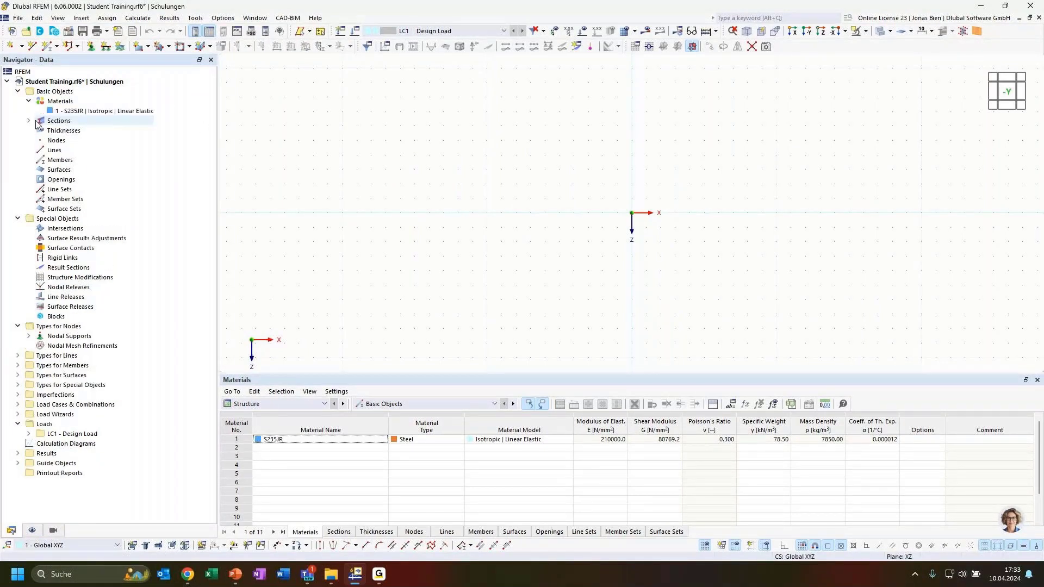
click(29, 120)
click(98, 111)
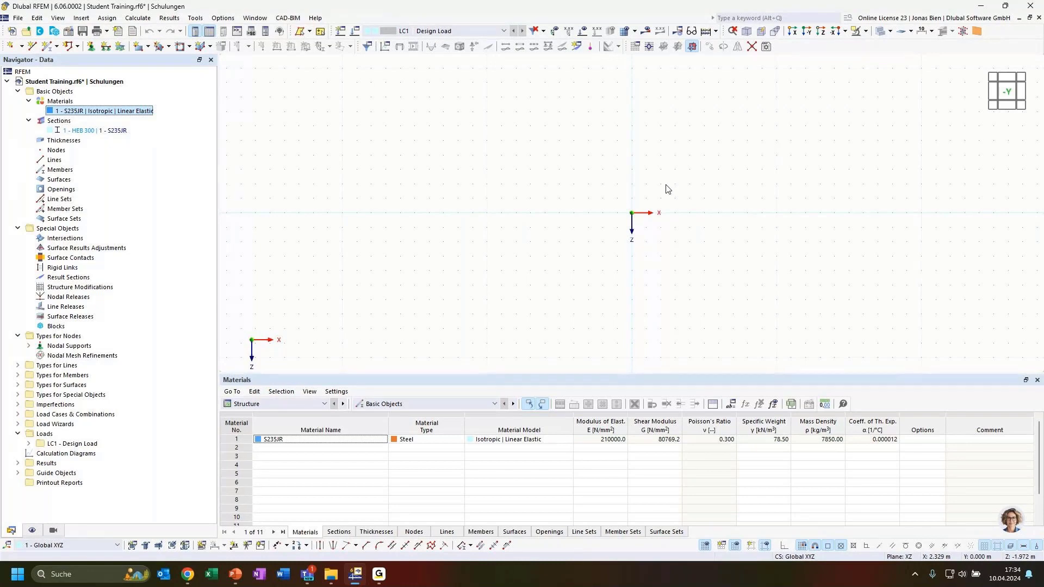
click(108, 83)
right_click(108, 85)
click(131, 87)
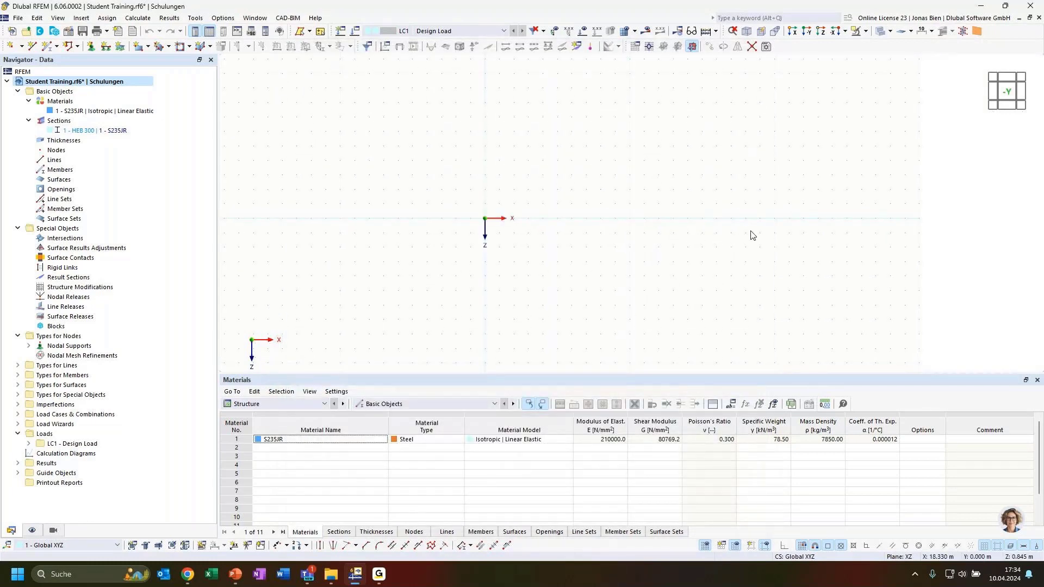
Draw a horizontal single member of type Beam with section HEB 300, S235JR, from the origin along X with a length of 16.5 m.
click(48, 47)
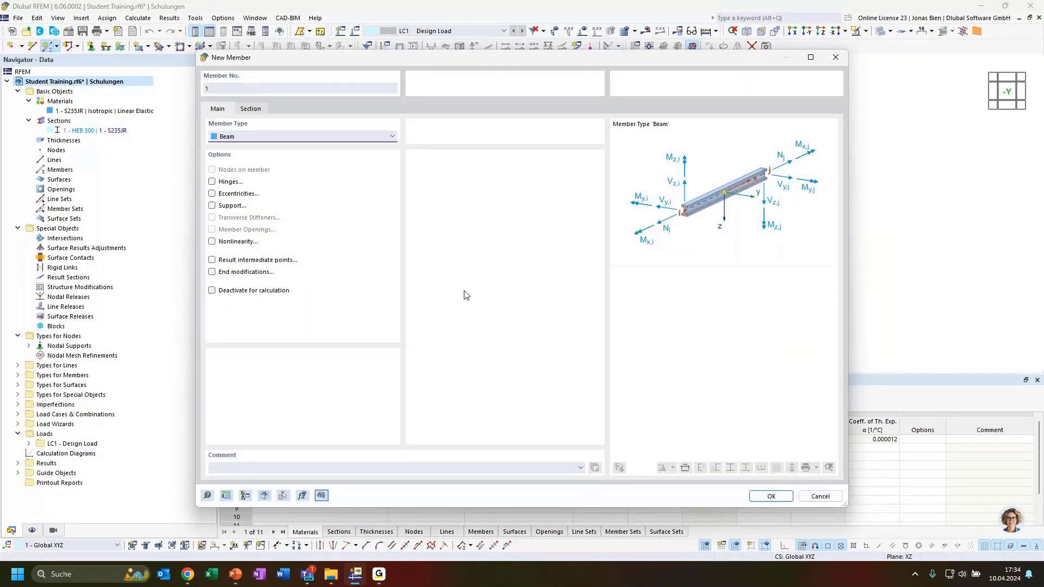
click(245, 495)
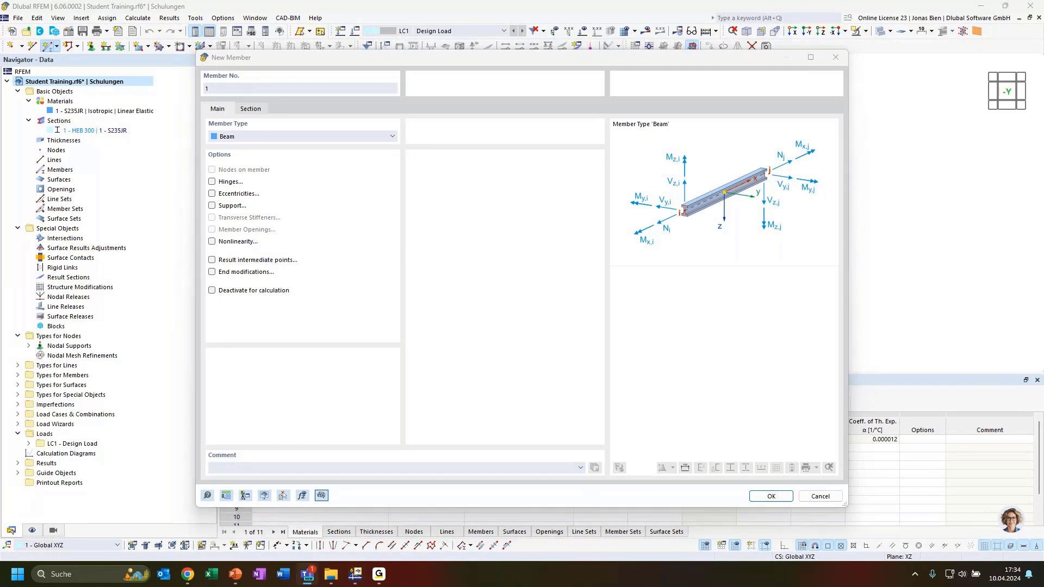
click(305, 144)
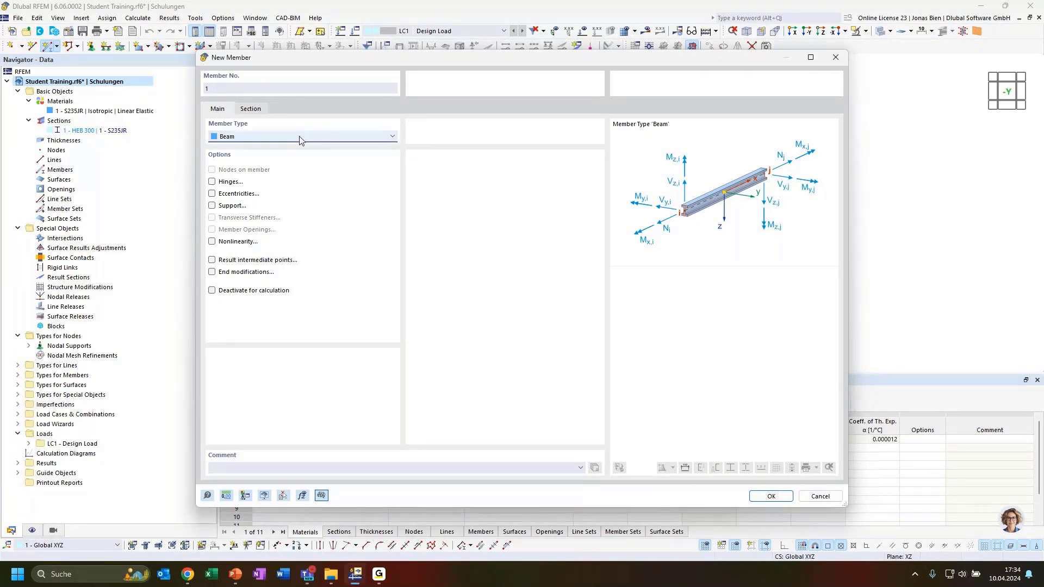
click(251, 110)
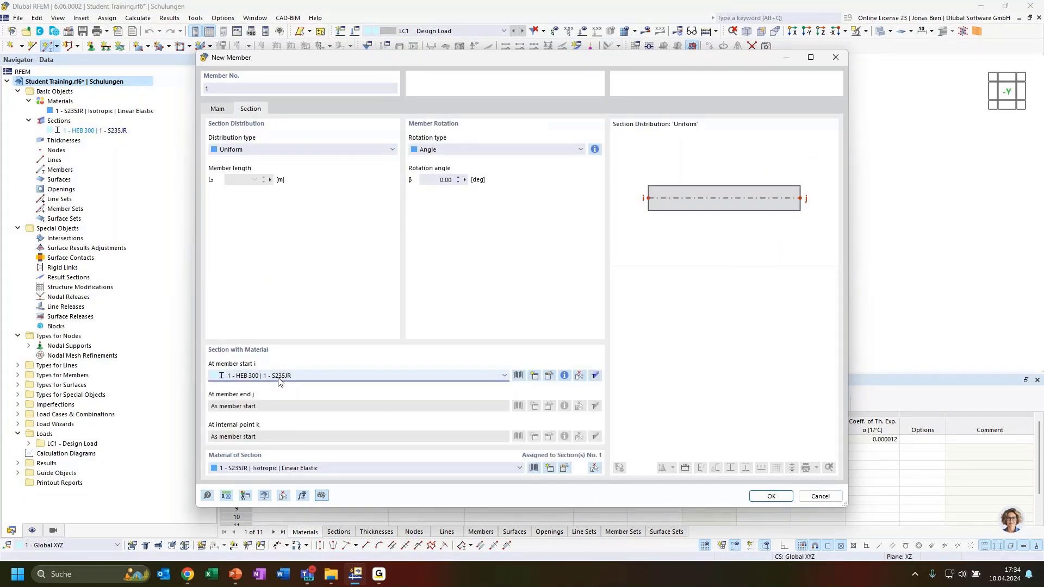
click(231, 109)
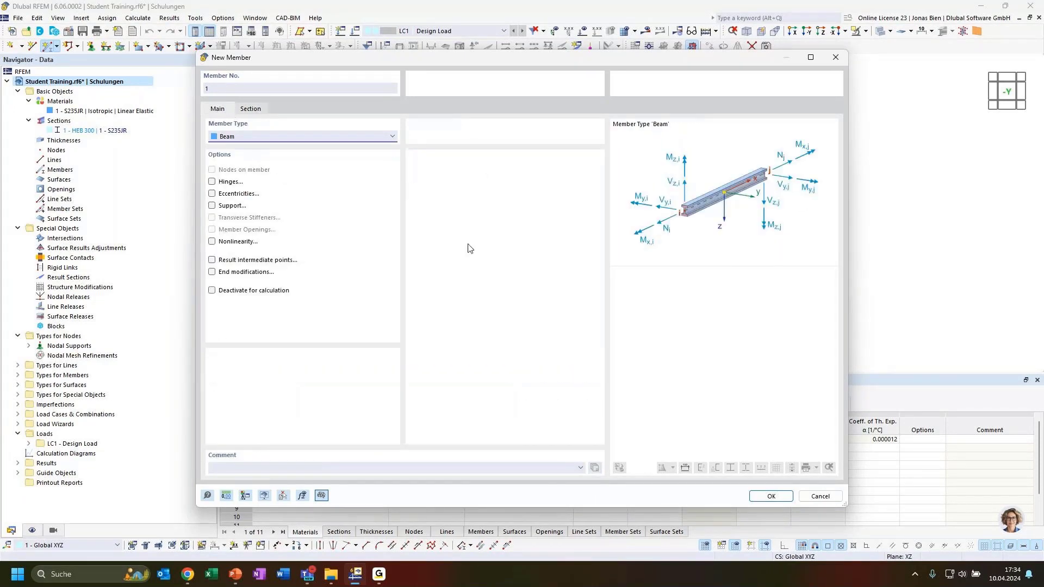
click(770, 496)
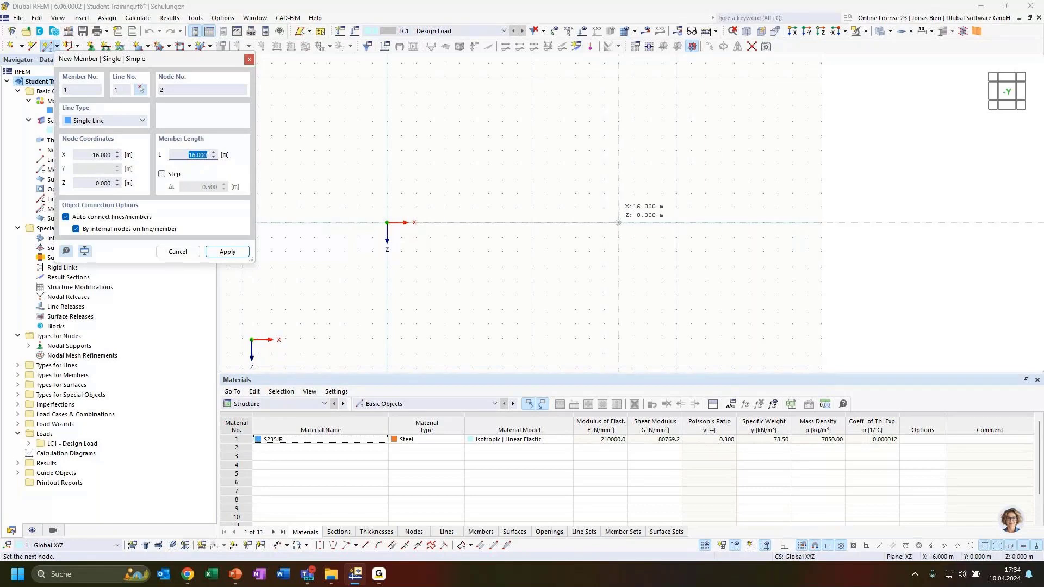
scroll(618, 222, up, 3)
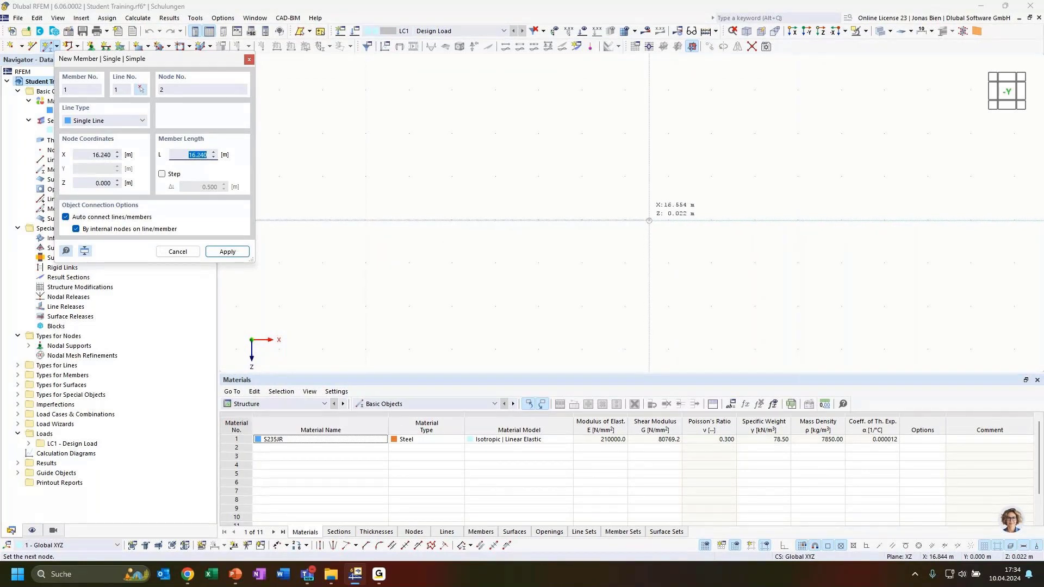
scroll(546, 219, up, 3)
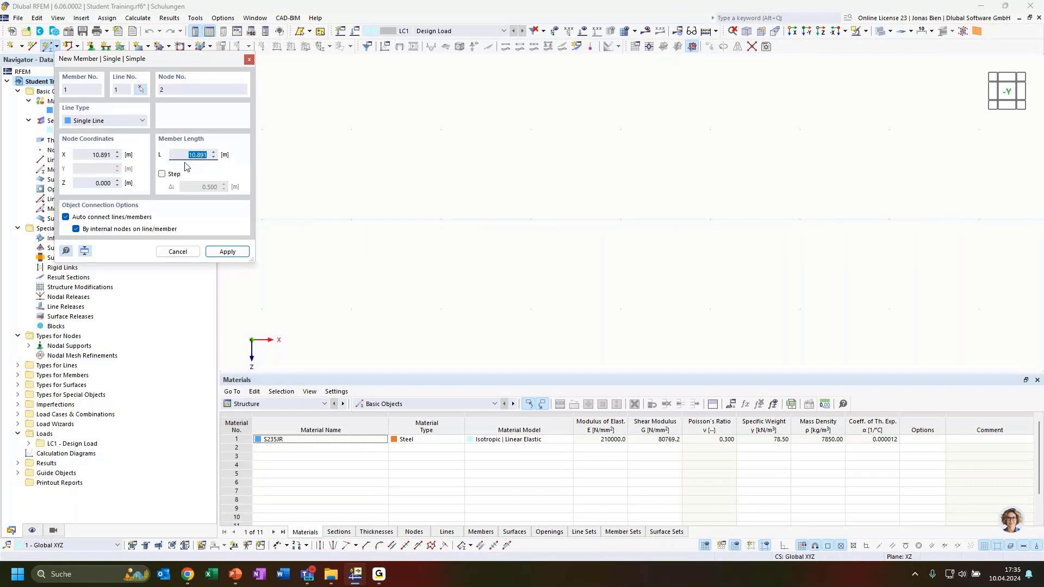
text(16)
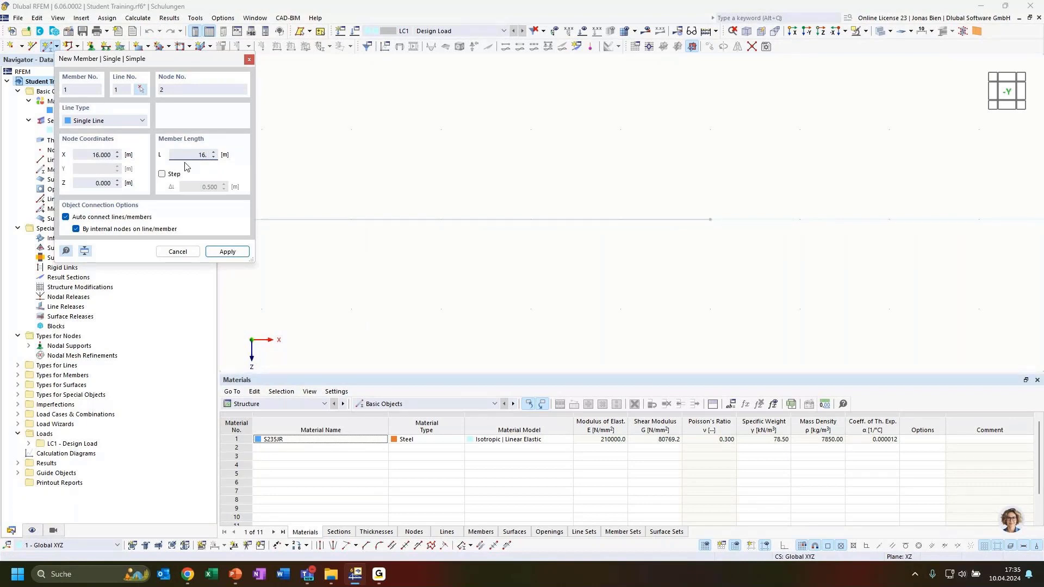
text(.5)
key(Return)
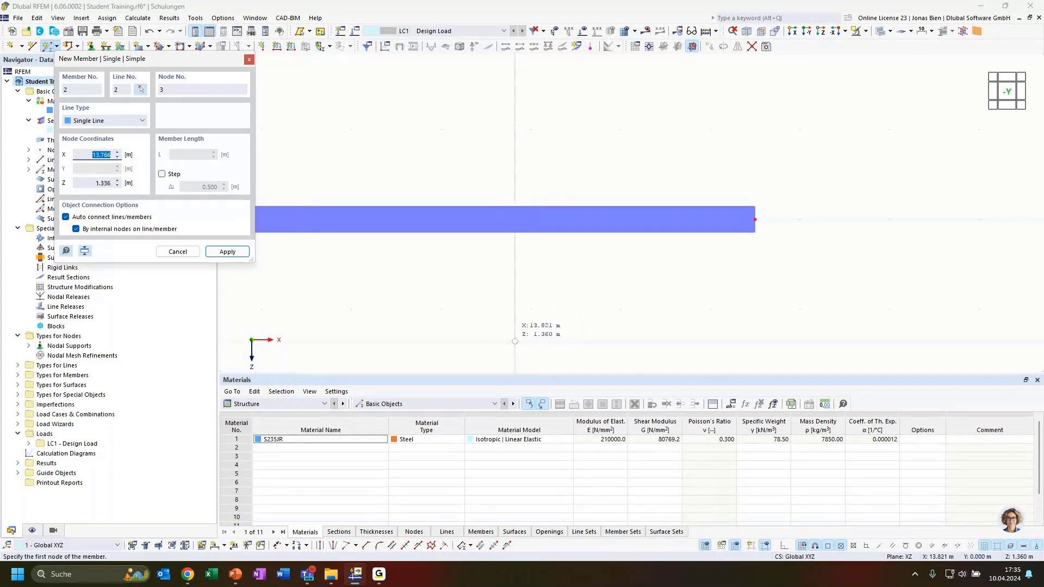
click(485, 134)
scroll(486, 135, down, 2)
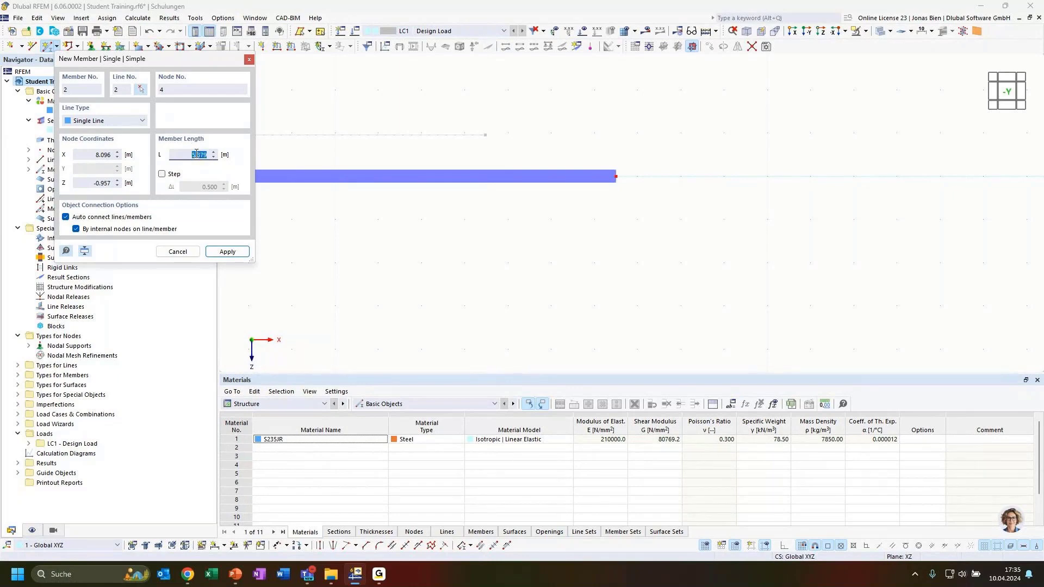
text(12)
click(249, 59)
Check the coordinates of the node at the beam's far end without changing them.
scroll(497, 178, down, 3)
scroll(571, 172, down, 3)
middle_drag(571, 172, 601, 145)
scroll(541, 142, up, 3)
scroll(534, 142, down, 1)
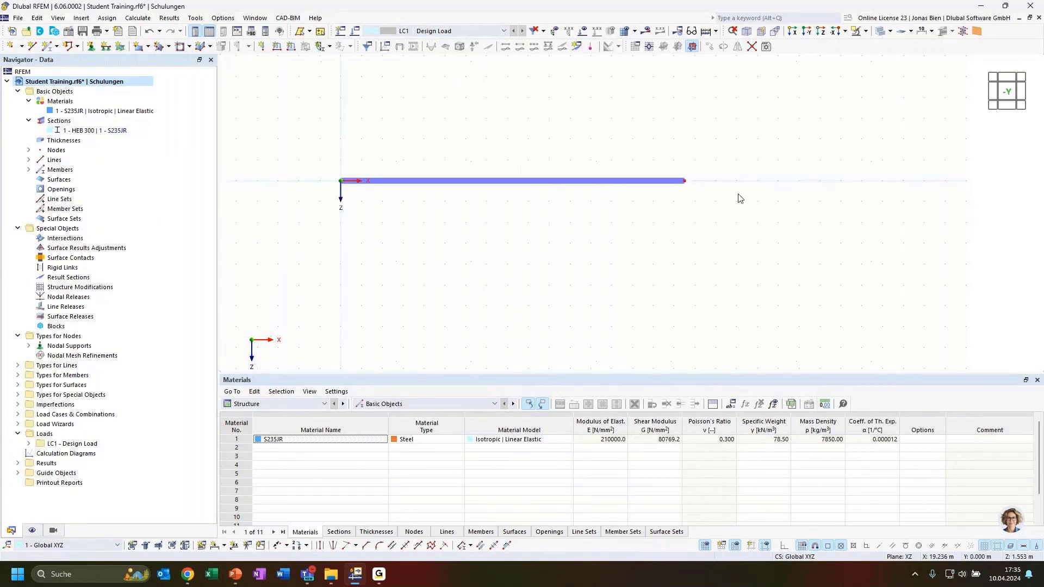
double_click(686, 186)
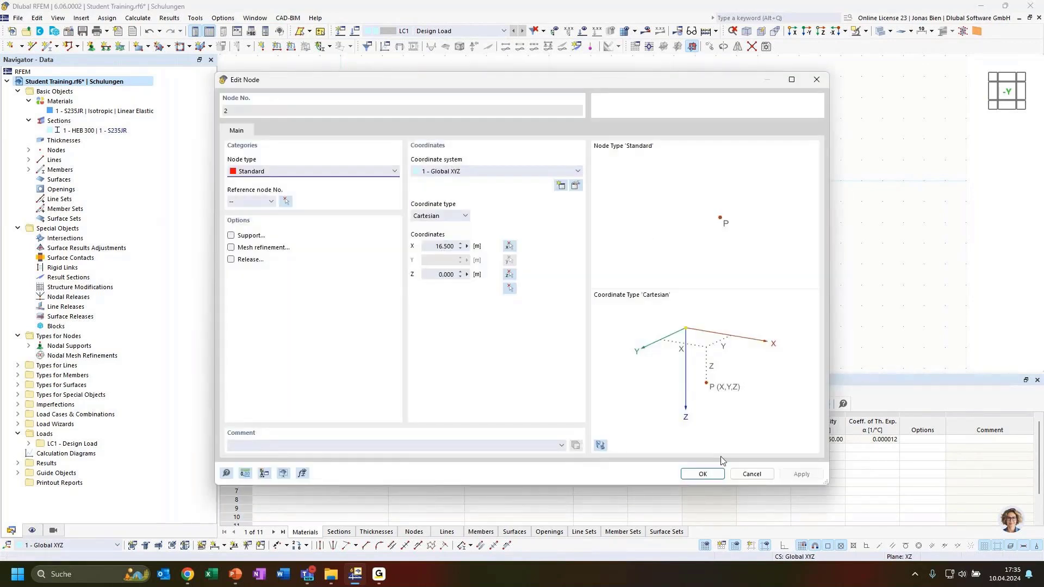
click(747, 474)
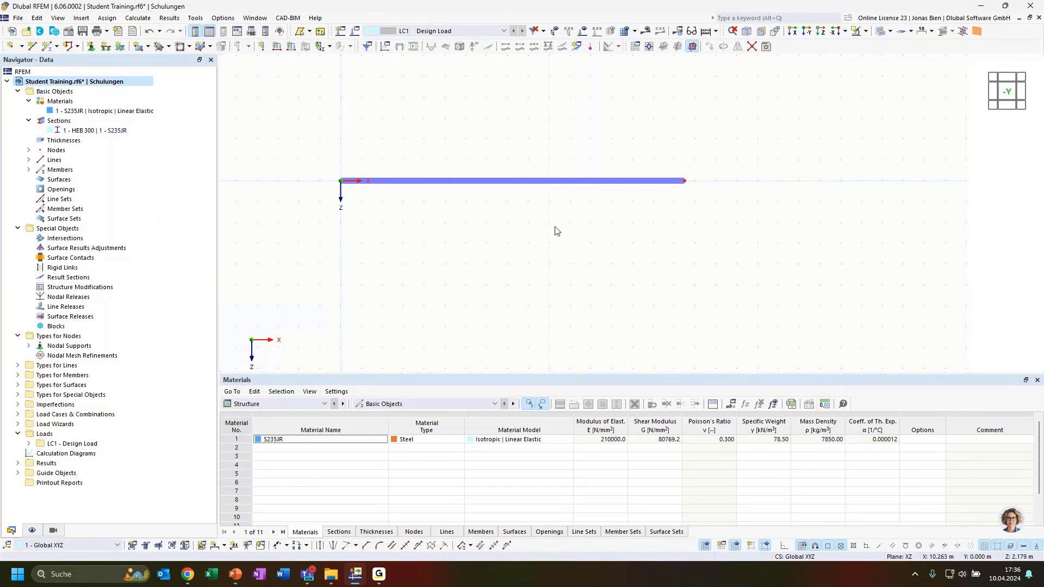
Add 2 intermediate nodes on the beam as 'On Member' nodes without dividing it, and check the list of members.
right_click(496, 187)
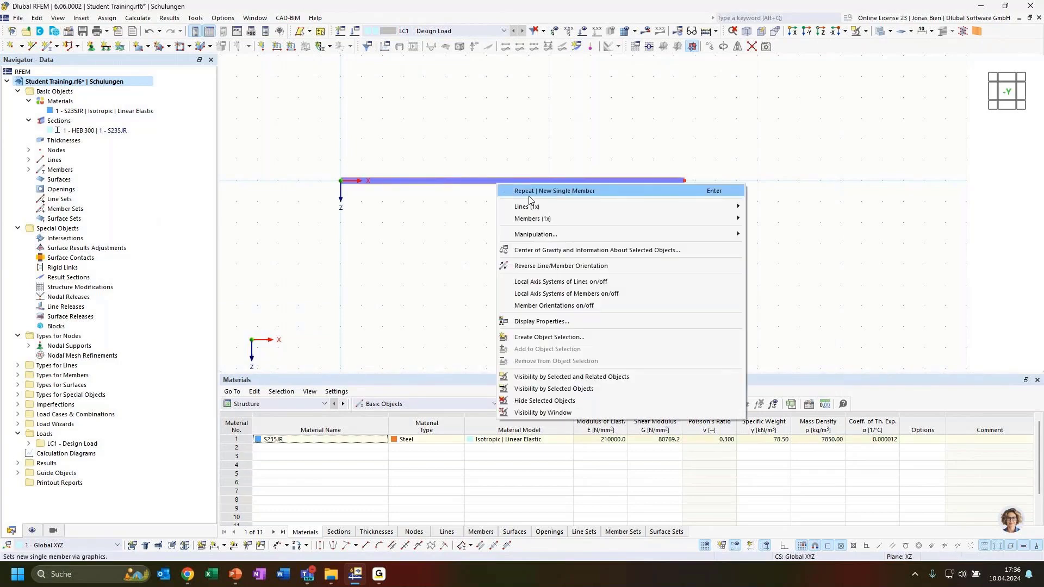
mouse_move(542, 223)
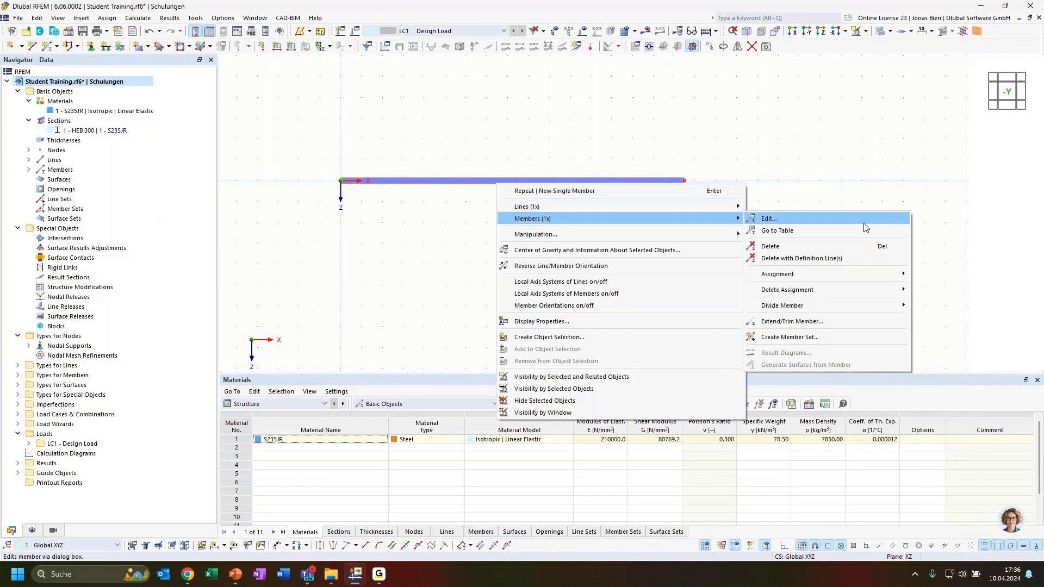
mouse_move(811, 305)
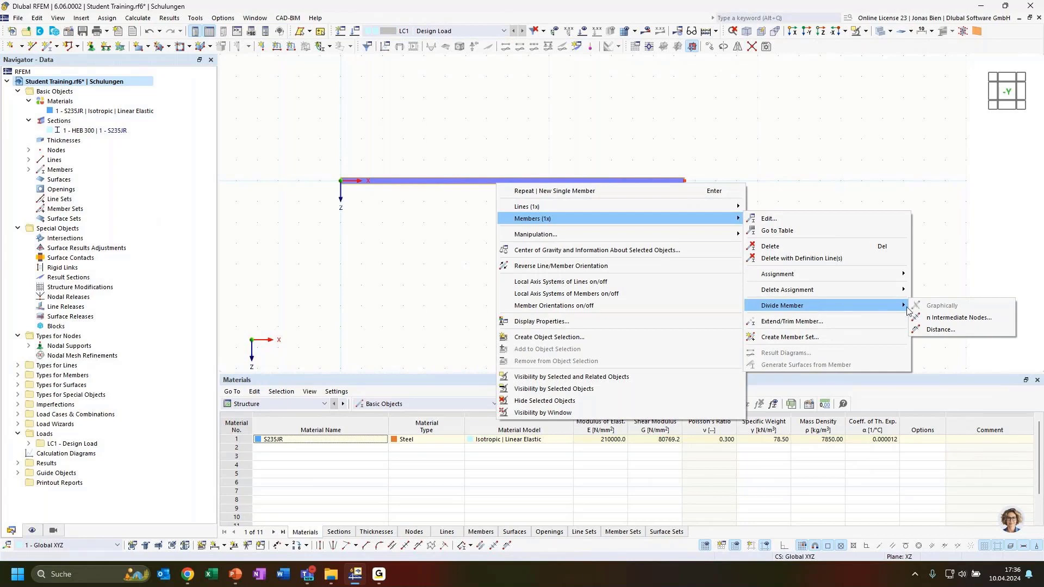
click(952, 317)
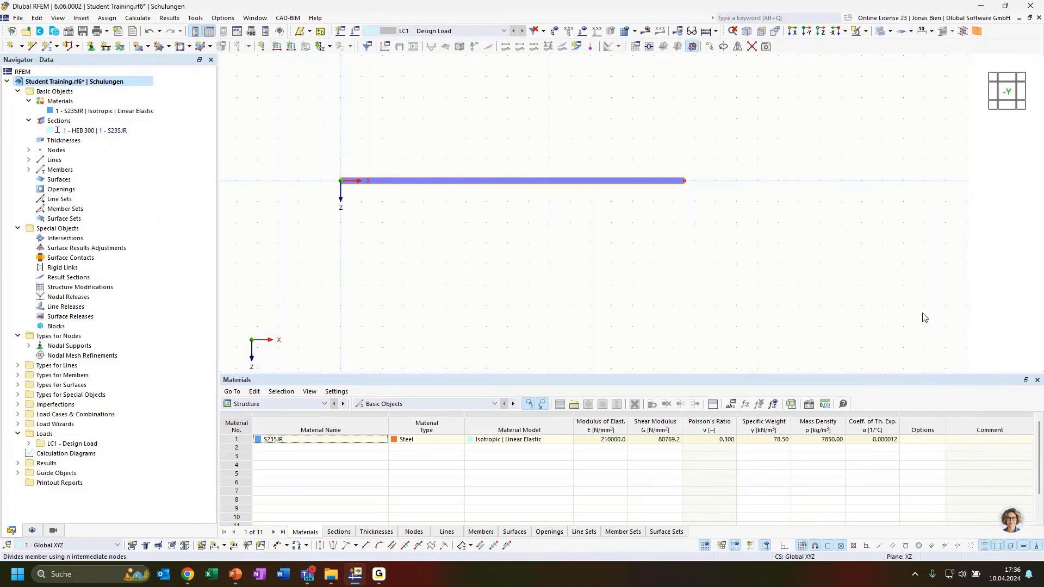
text(2)
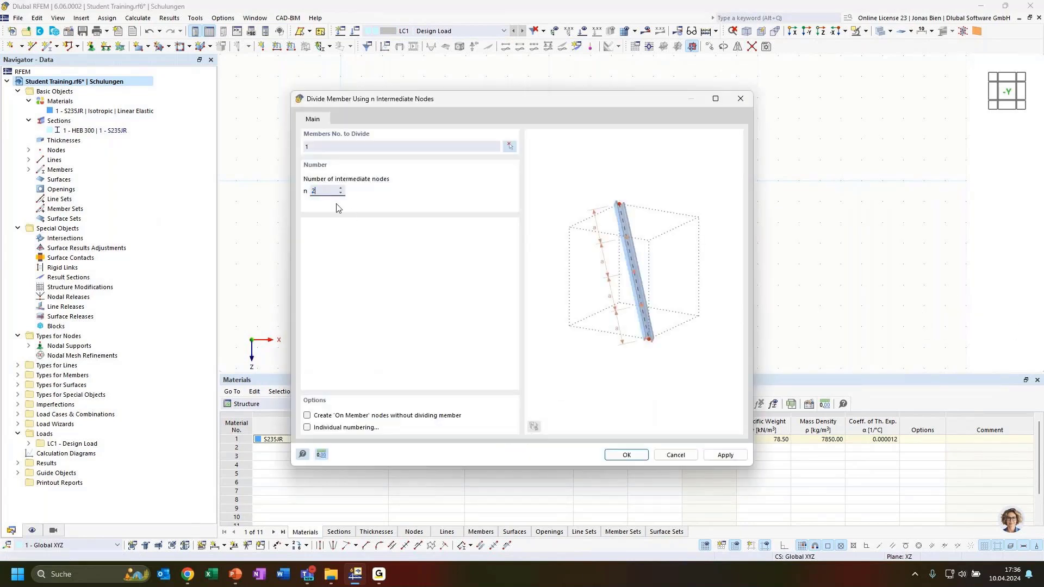
click(307, 416)
click(626, 456)
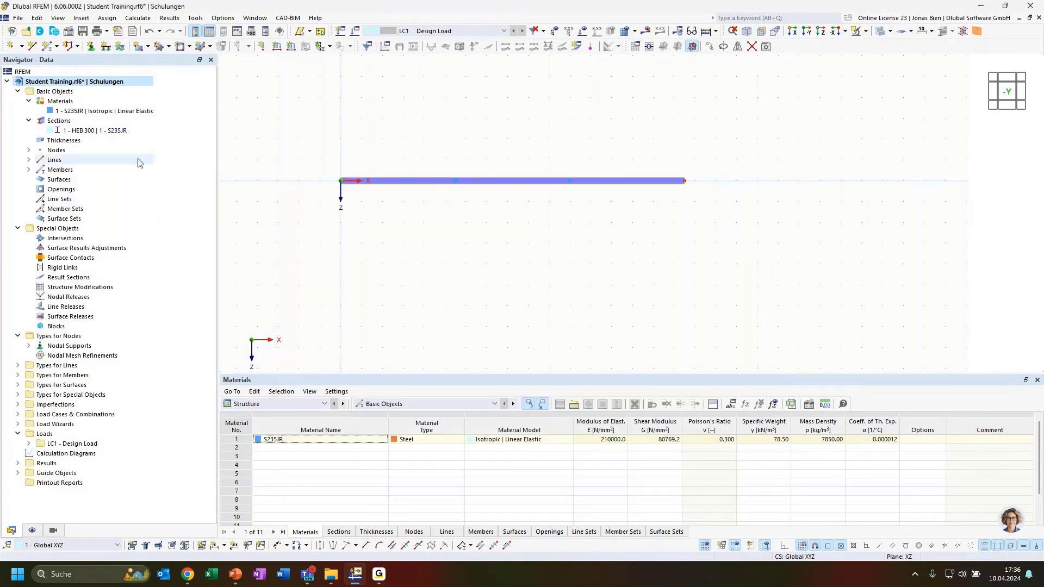
click(28, 169)
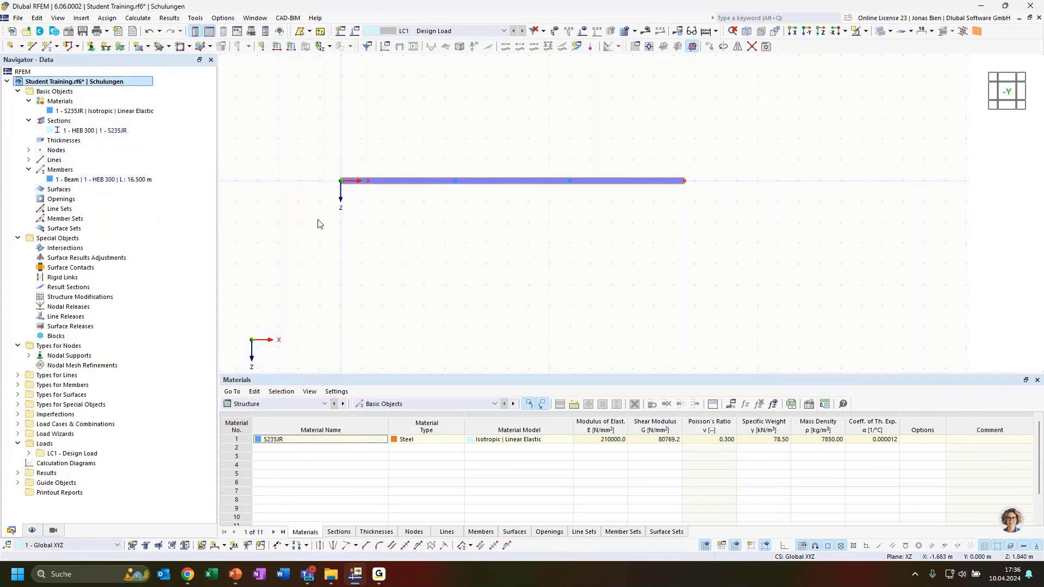
Switch to the PowerPoint presentation, review the dimensions on the "Suspended single-span beam" slide, and return to RFEM.
middle_drag(519, 215, 550, 277)
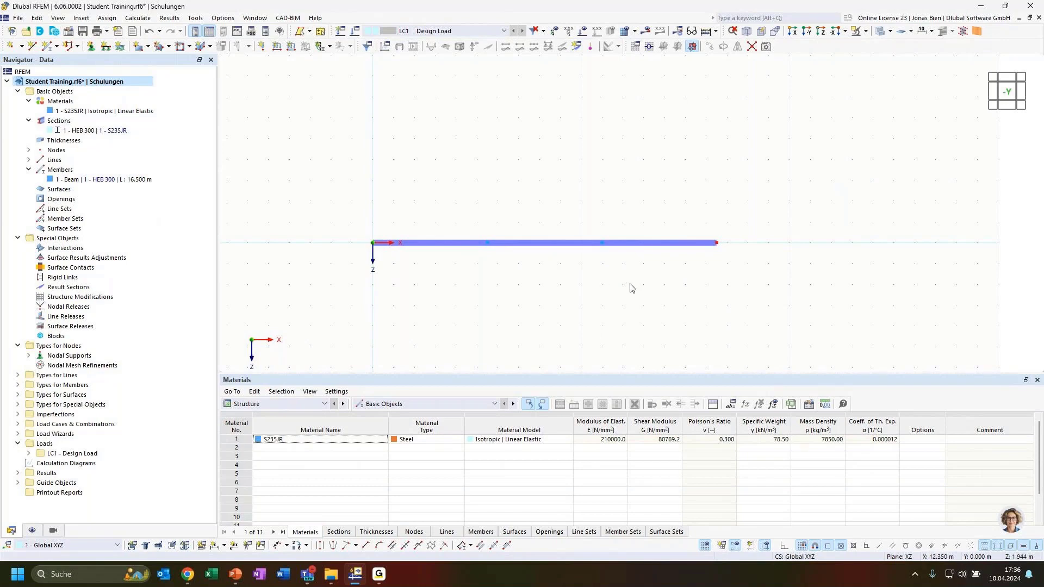
middle_drag(621, 285, 604, 294)
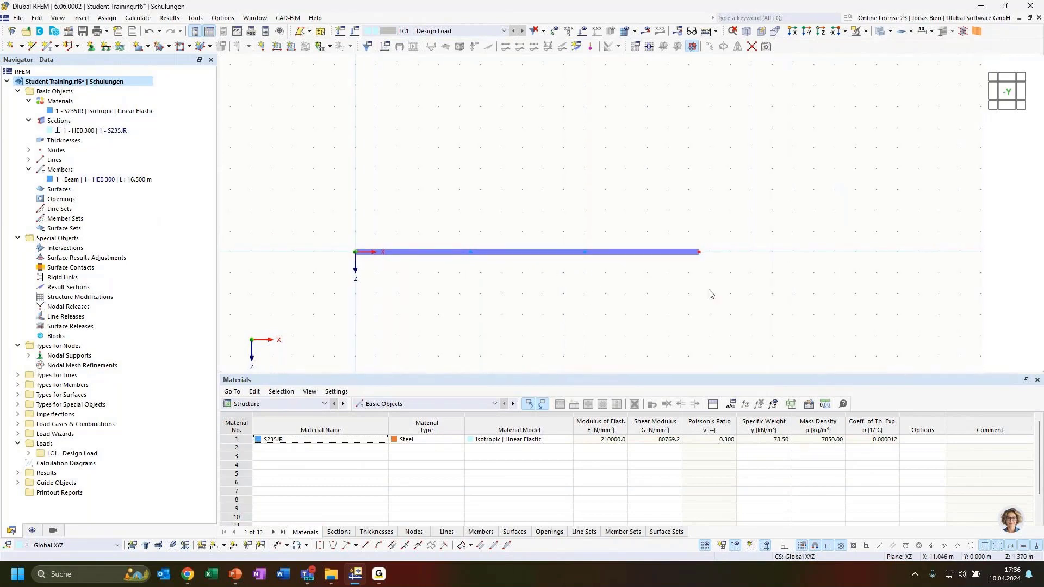
click(235, 574)
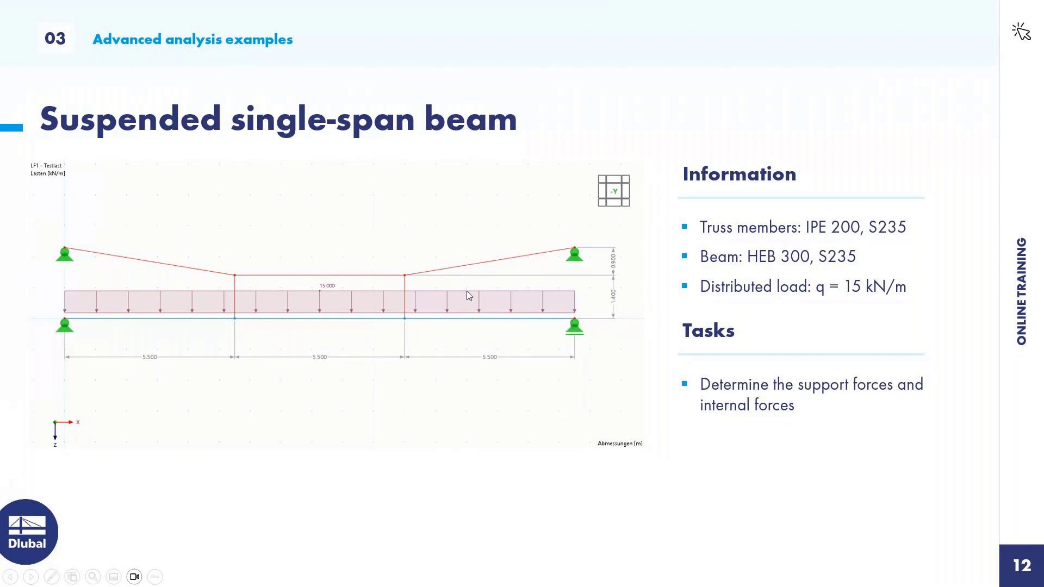
key(alt+Tab)
Copy the beam's two intermediate nodes by -1.4 m in Z and check the coordinates of the first copied node.
drag(450, 208, 607, 285)
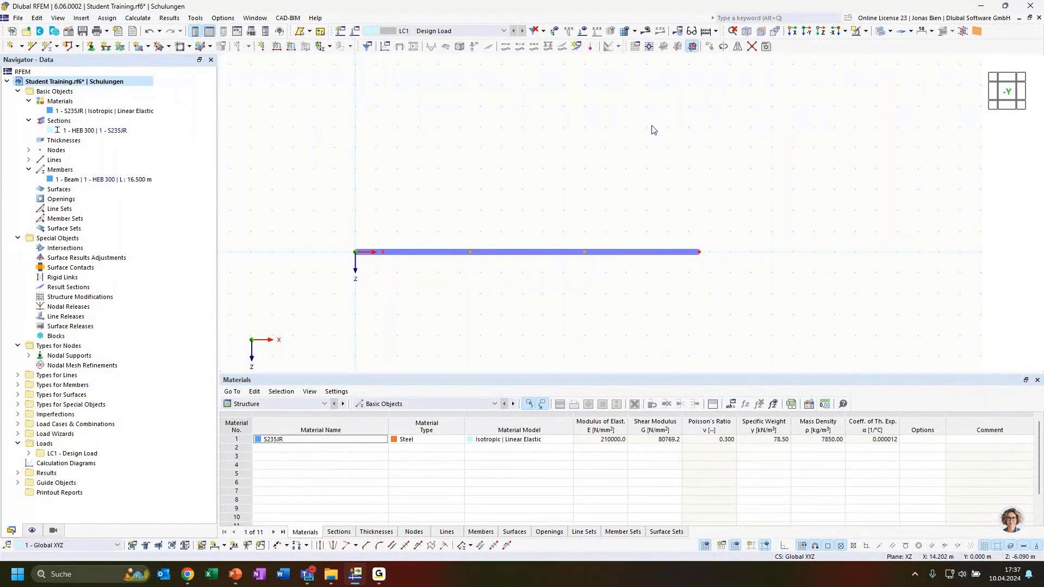
click(461, 227)
drag(458, 221, 598, 268)
click(712, 48)
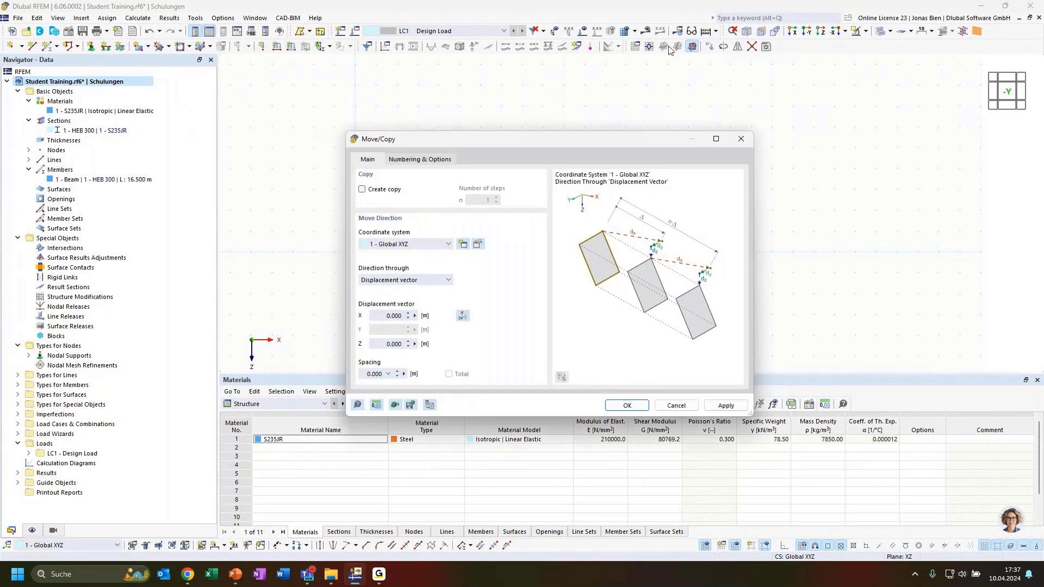
drag(601, 139, 723, 95)
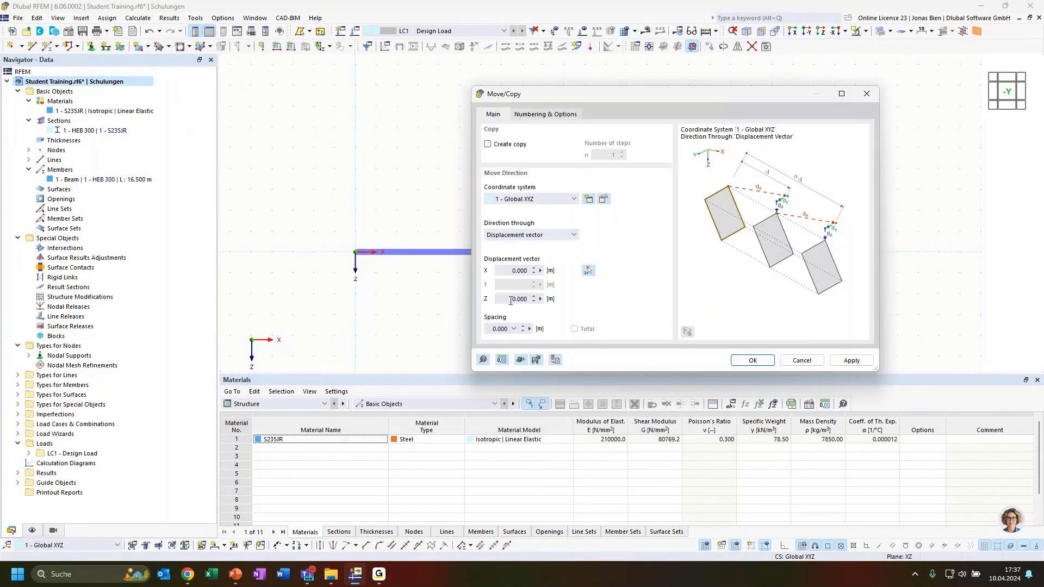
click(532, 298)
text(-1.4)
click(509, 144)
click(769, 359)
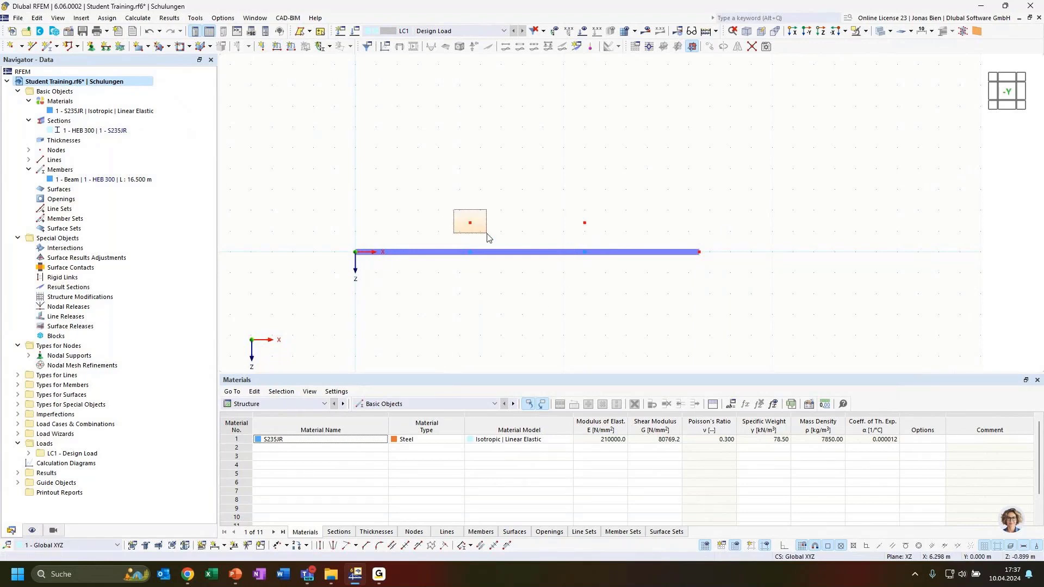
double_click(471, 223)
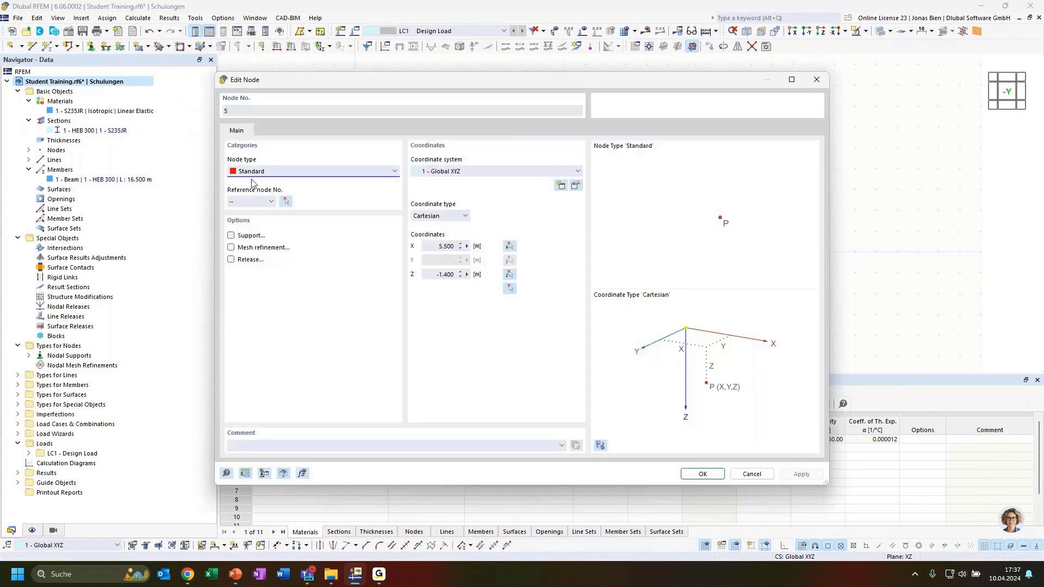
click(815, 80)
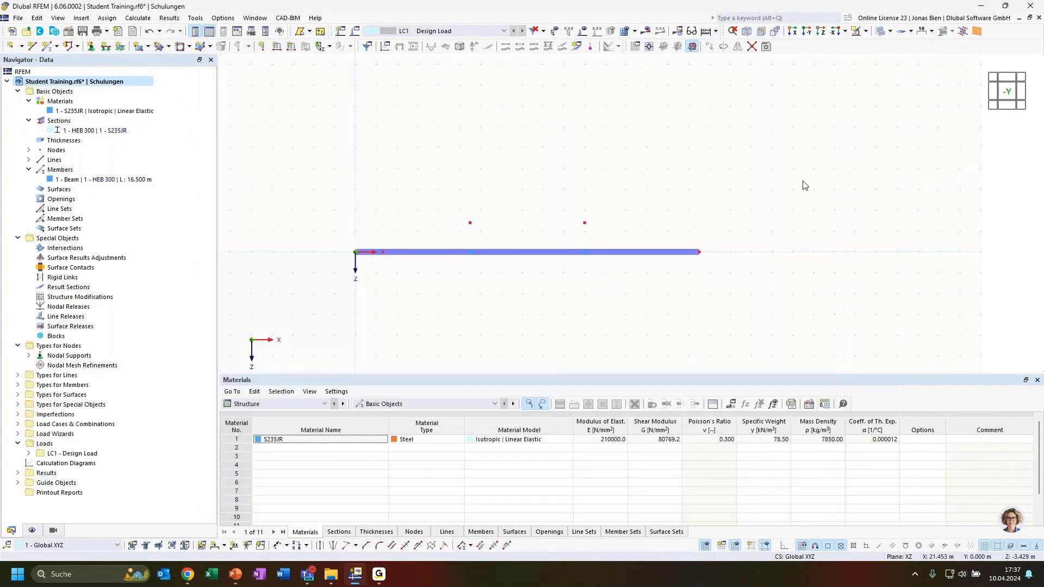
click(49, 46)
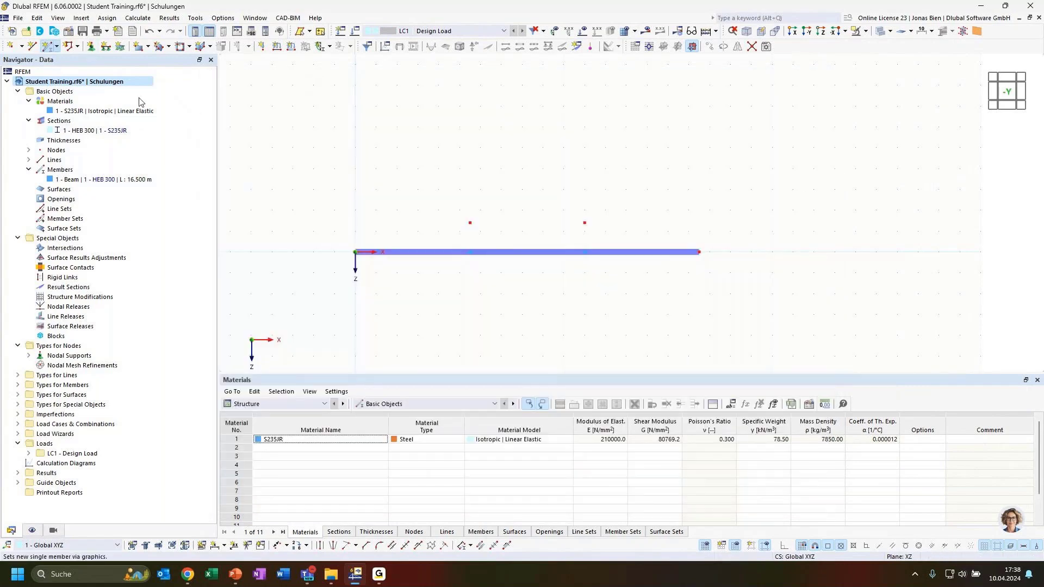
click(263, 137)
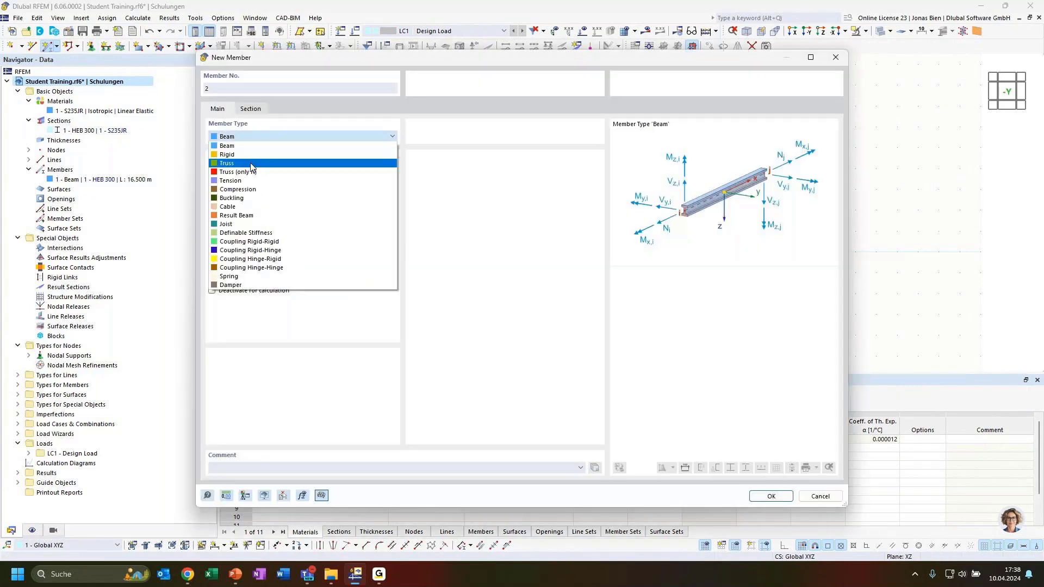
click(248, 164)
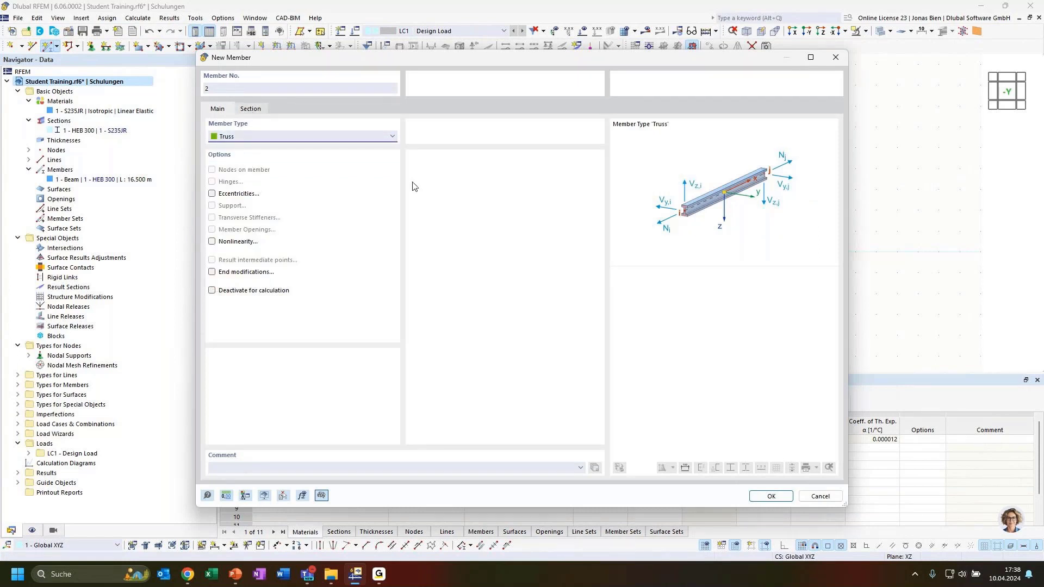
click(818, 497)
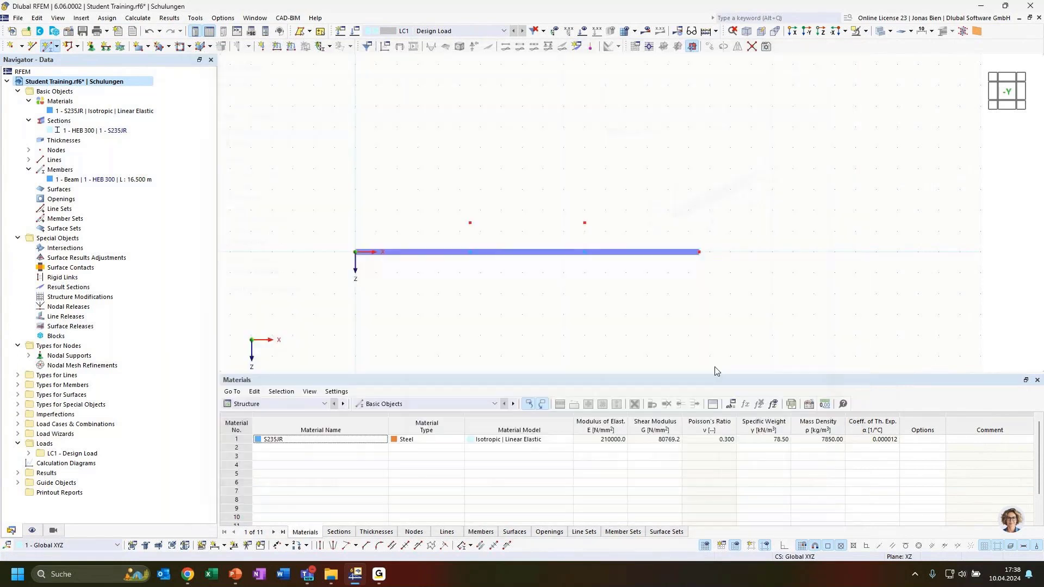
Delete the two copied nodes above the beam and start a Move/Copy of the beam's two intermediate nodes.
drag(426, 202, 618, 243)
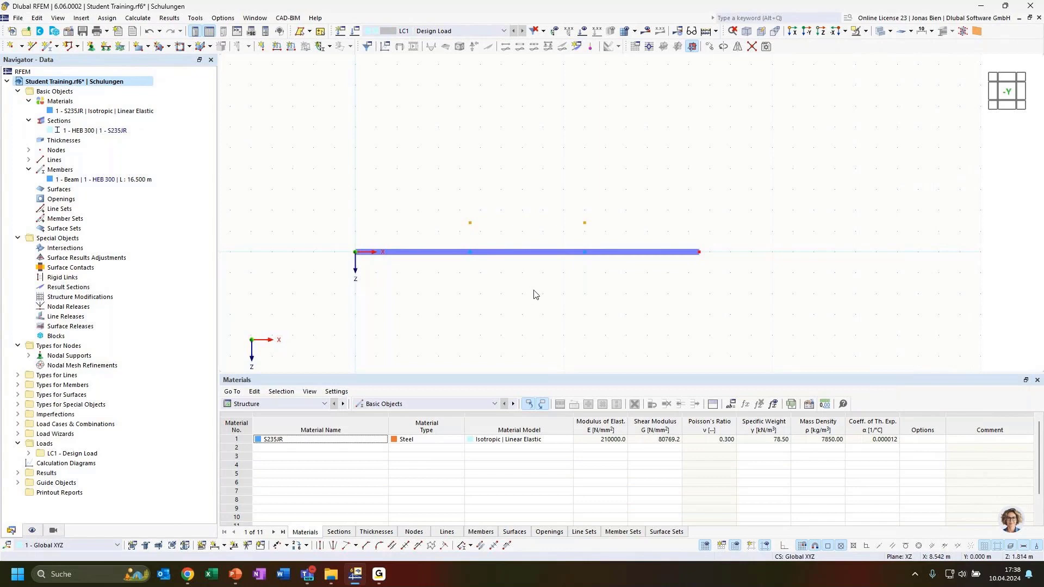
drag(451, 220, 605, 298)
click(710, 48)
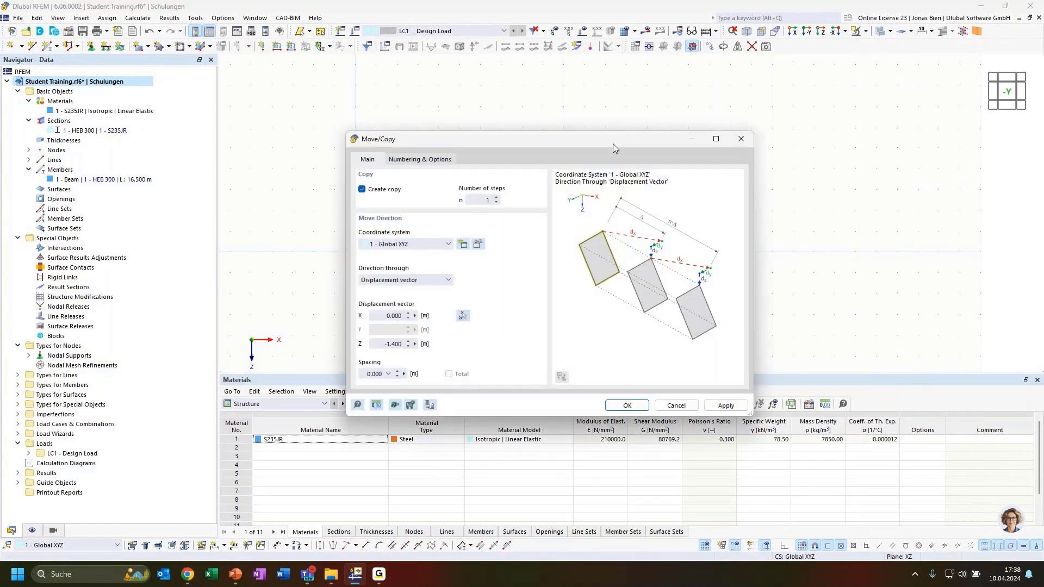
drag(482, 146, 551, 116)
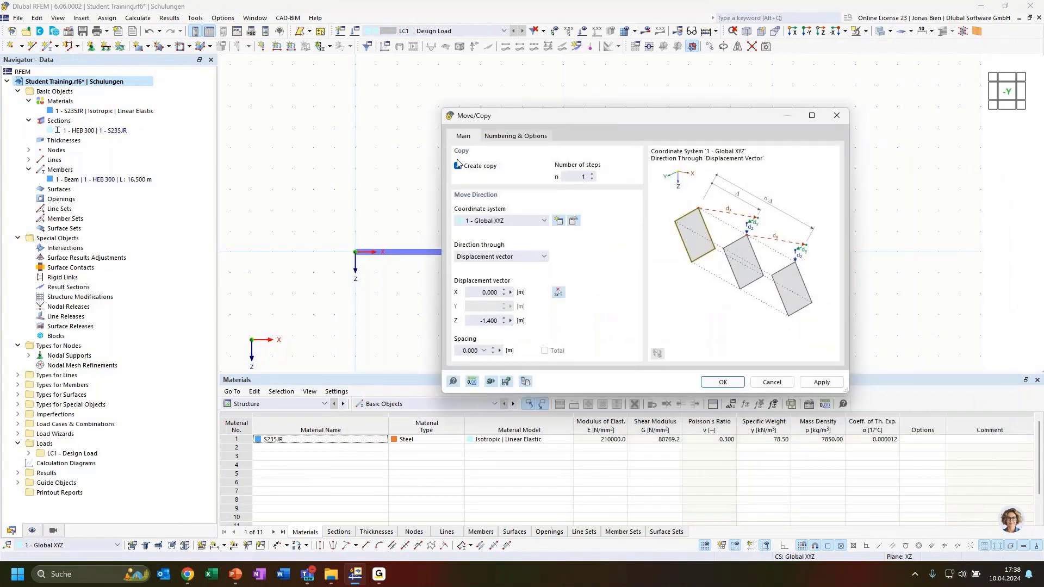
Enable step links for the copy, linking the nodes with a line and with a member.
click(513, 136)
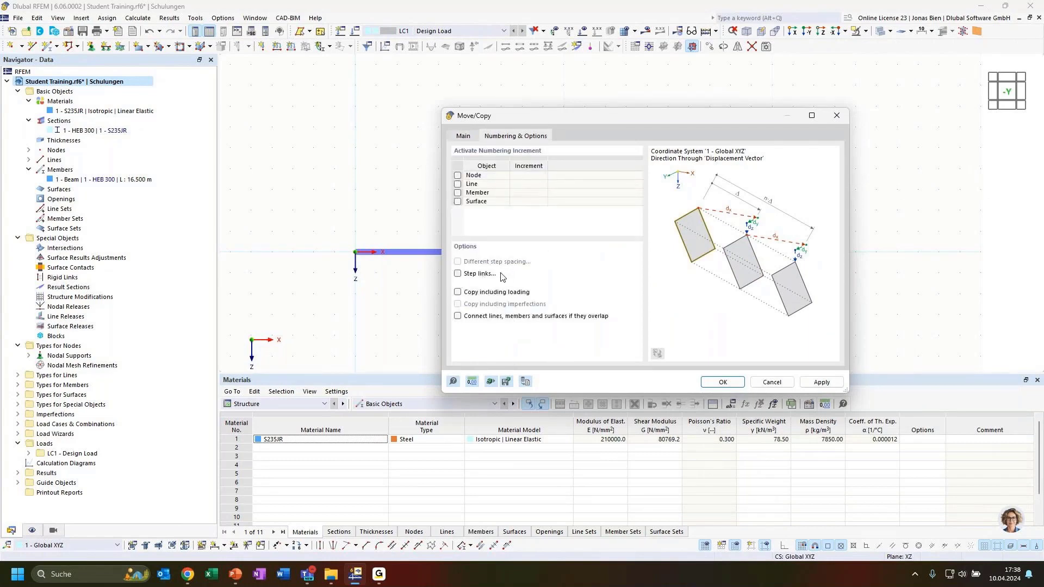
click(458, 273)
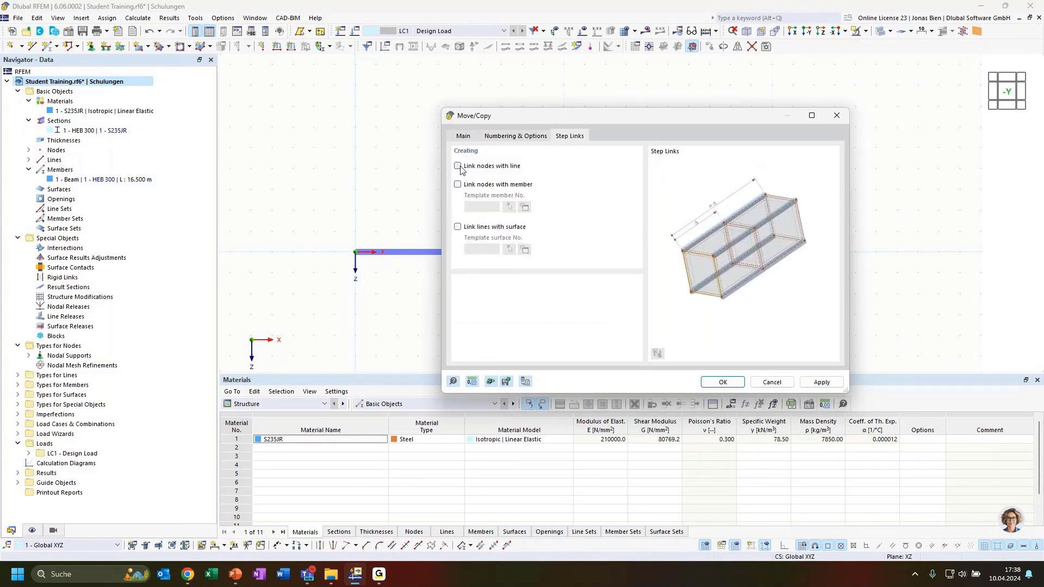
drag(536, 116, 712, 128)
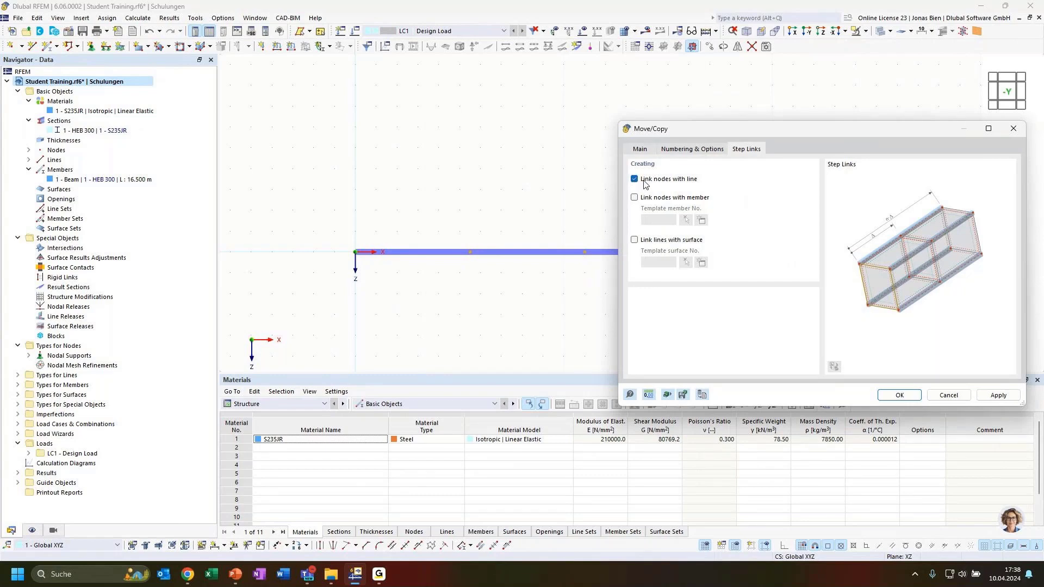
click(634, 198)
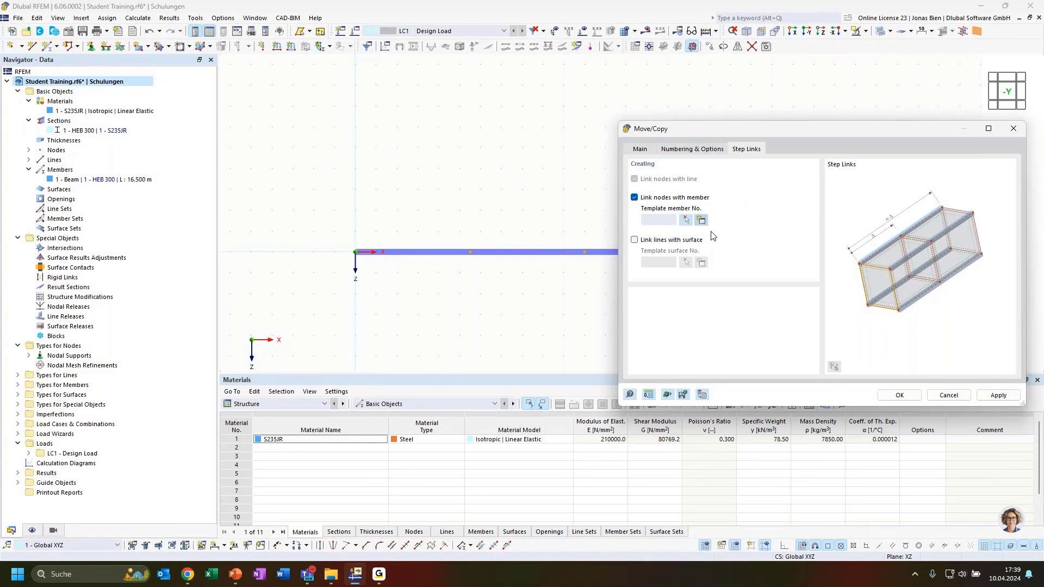
Create a new template member for the step links and set its member type to Truss.
click(701, 221)
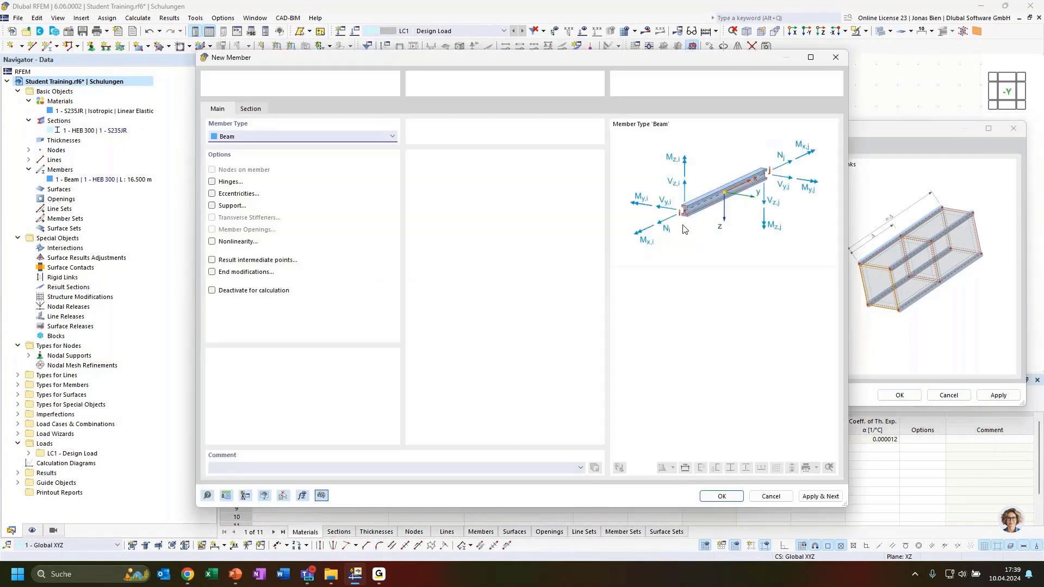
click(311, 137)
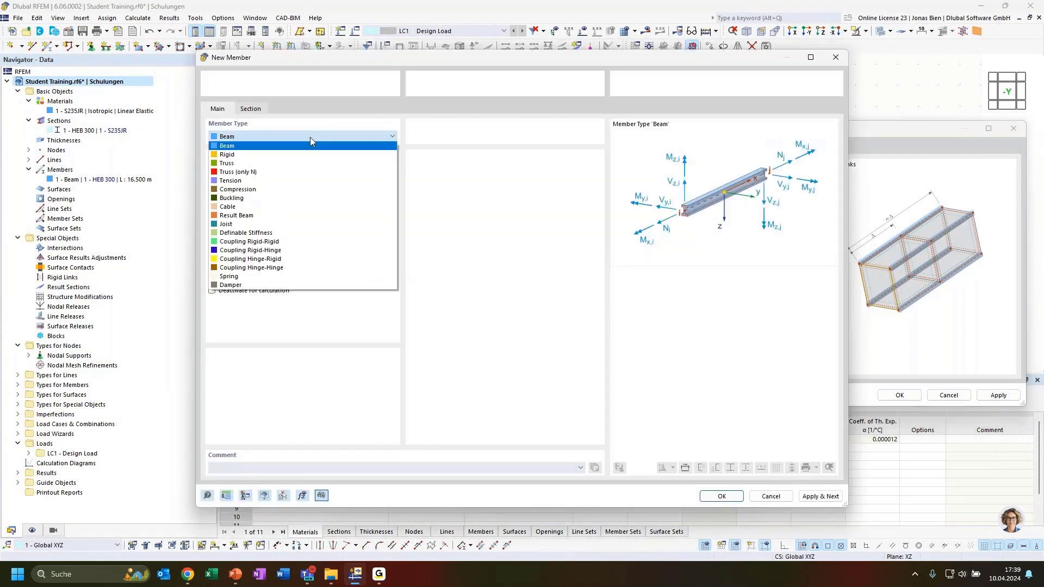
click(227, 164)
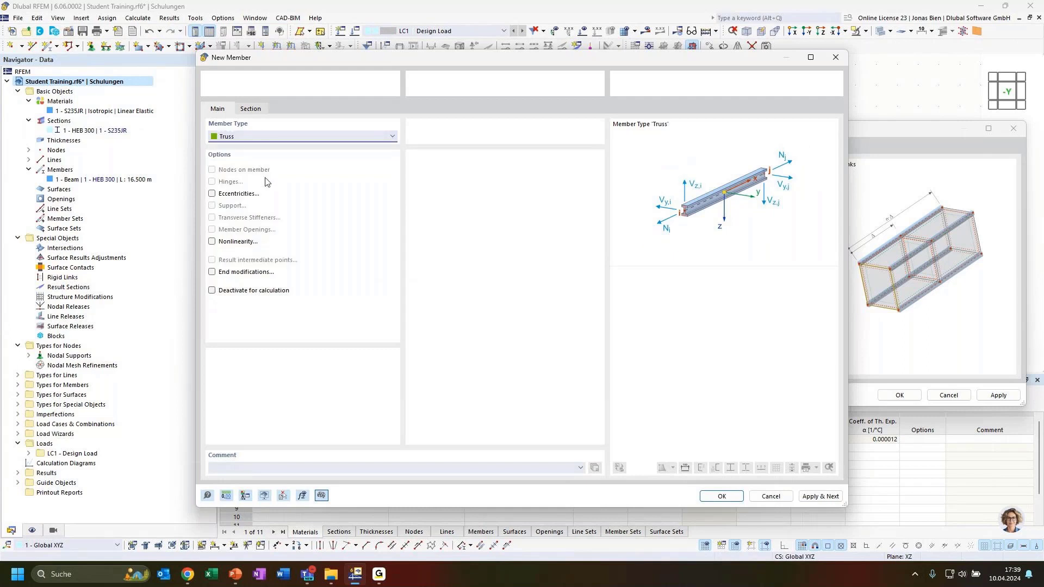
Create a new IPE 200 section (DIN 1025-5:1994-03; Euronorm 19-57) in S235JR for the truss template member.
click(252, 110)
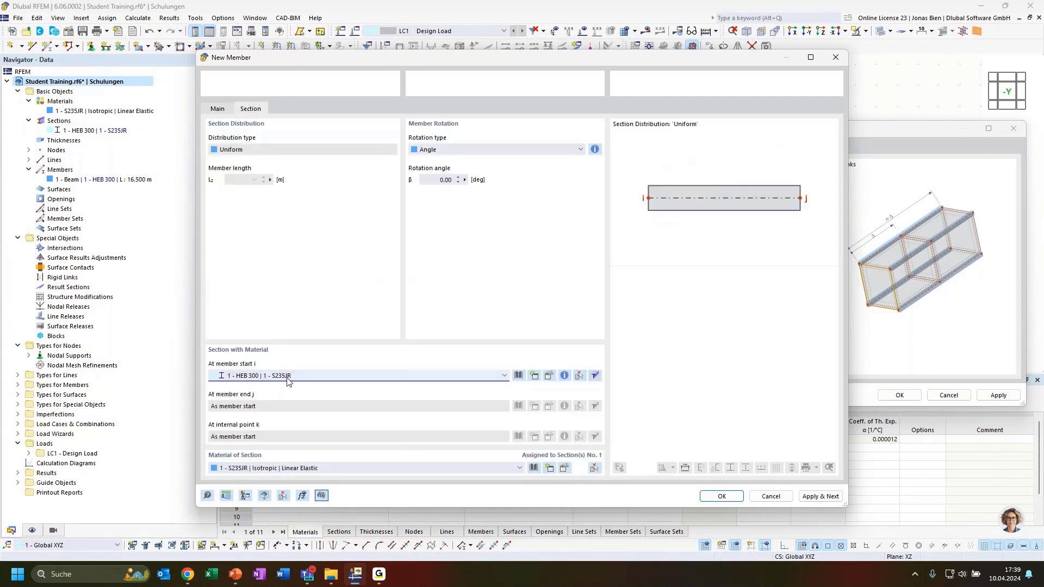
click(535, 377)
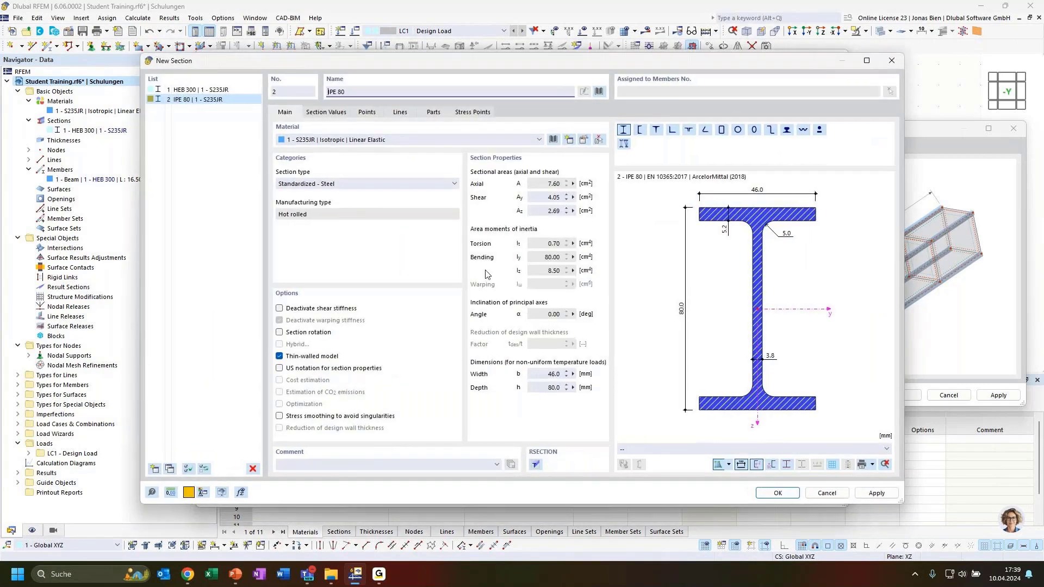
text(200)
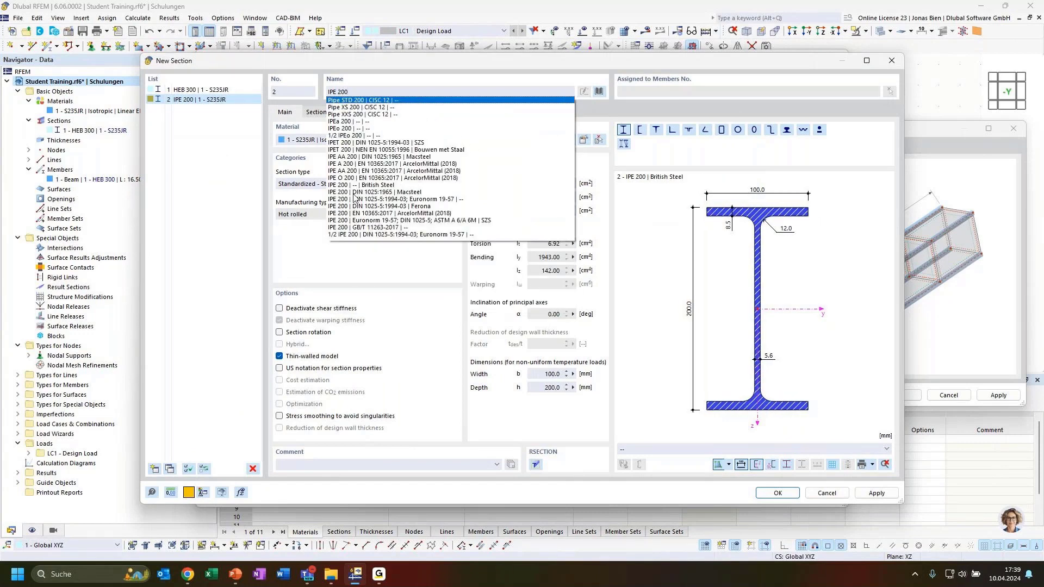
click(384, 199)
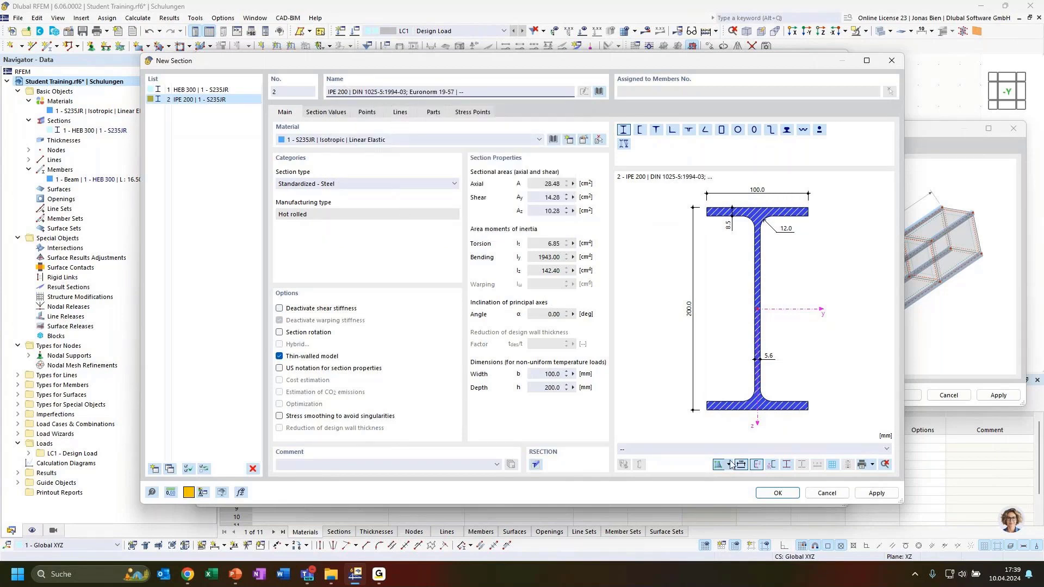
click(776, 493)
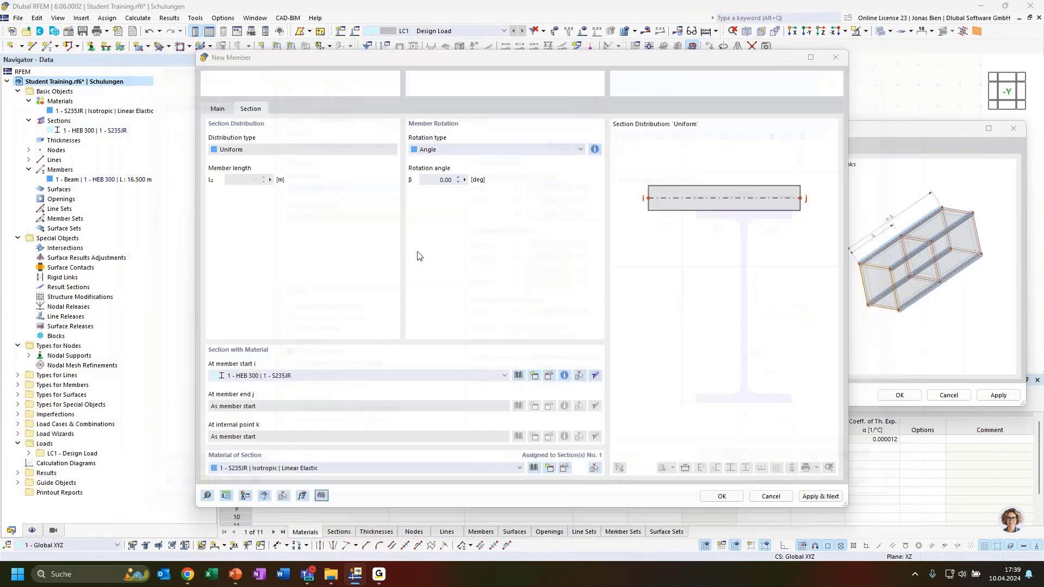
Review the member types available for the template member, keeping Truss selected.
click(218, 109)
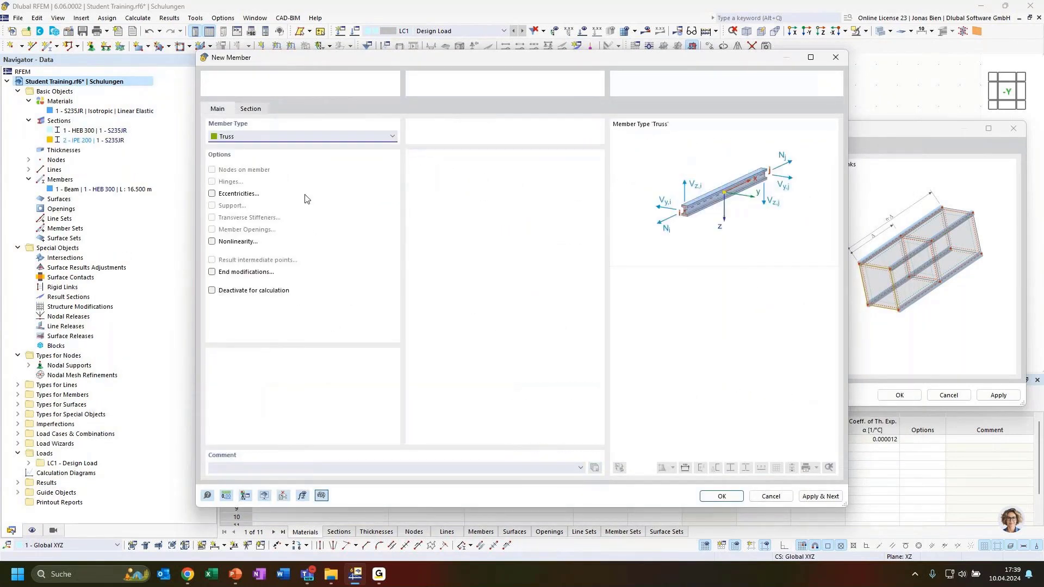
click(274, 138)
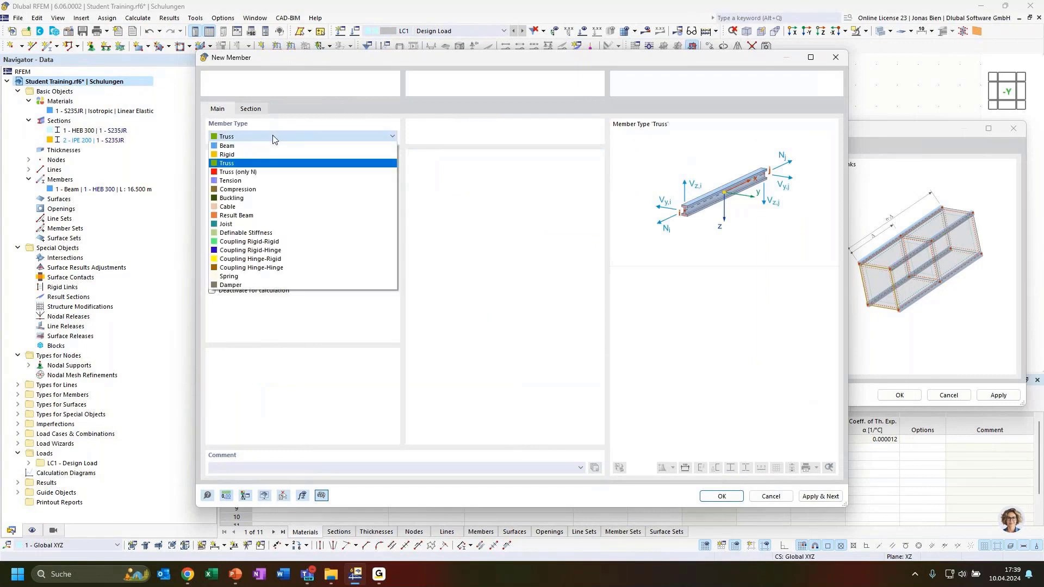
click(273, 138)
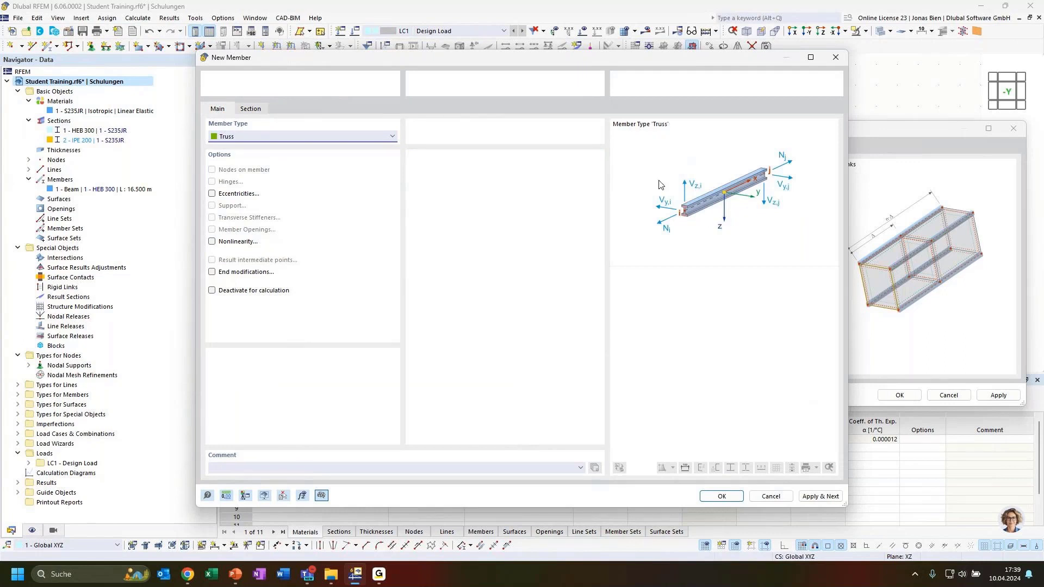
click(342, 139)
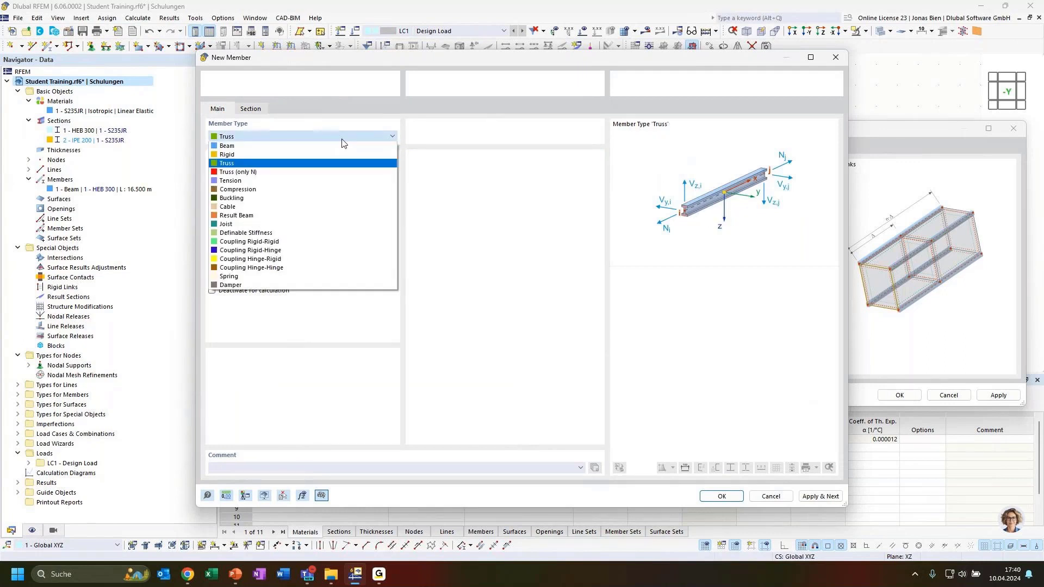
click(342, 139)
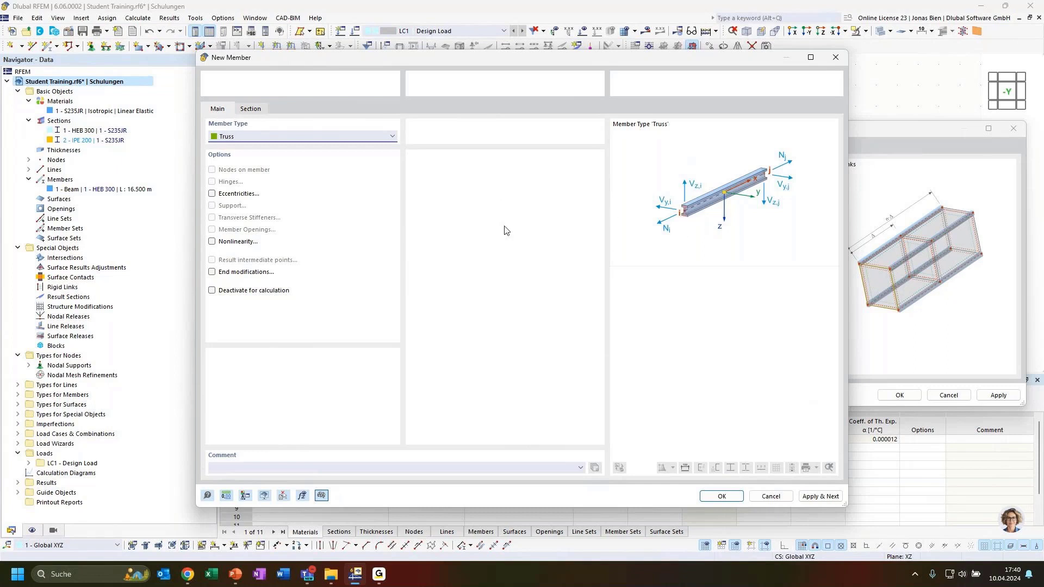
Open the RFEM 6 online manual page for the member dialog's Main settings and review the member type and options overview.
click(208, 495)
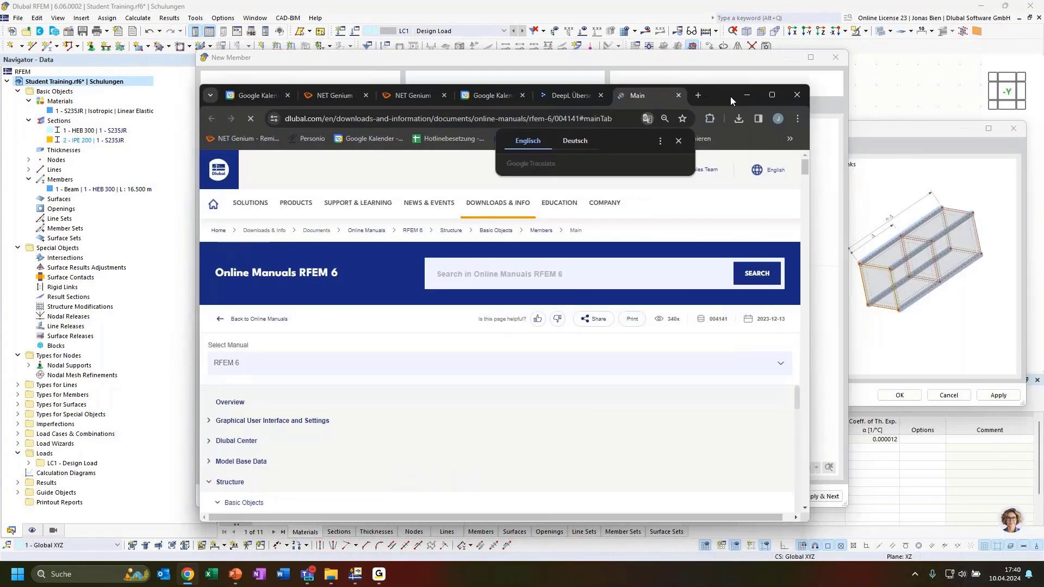
click(803, 90)
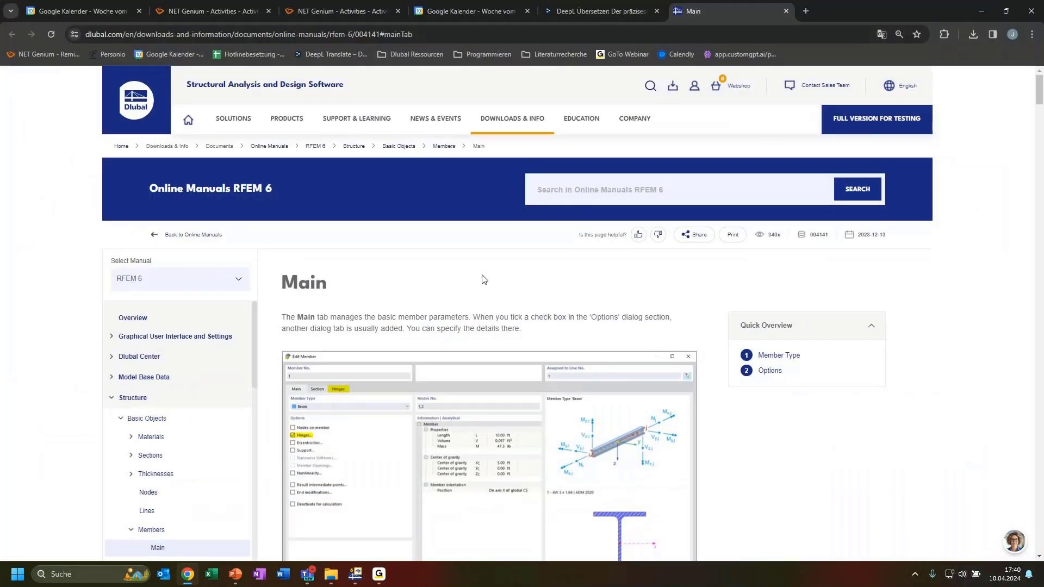
scroll(427, 306, down, 1)
scroll(426, 306, down, 3)
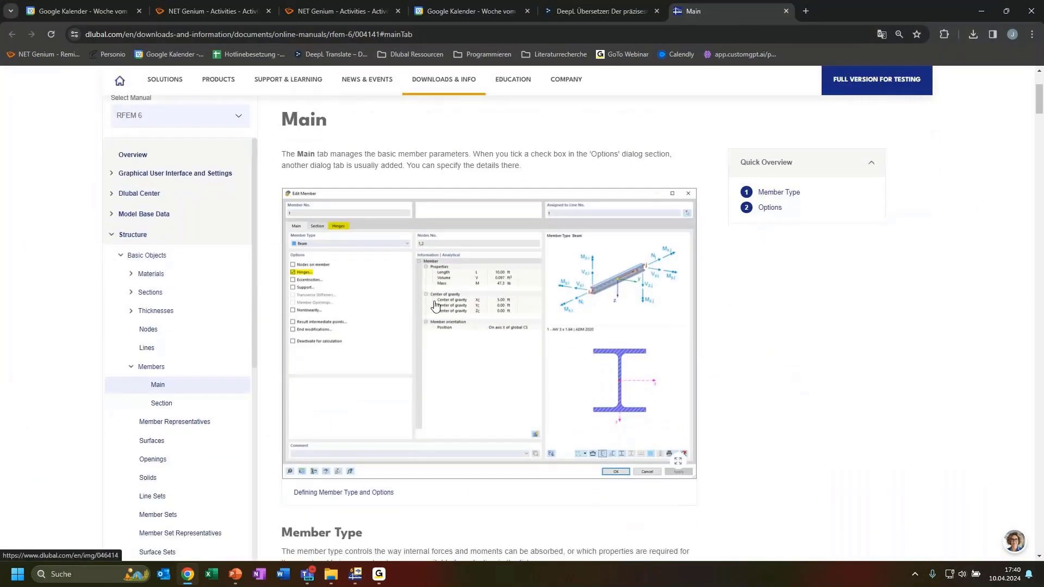
scroll(435, 306, up, 2)
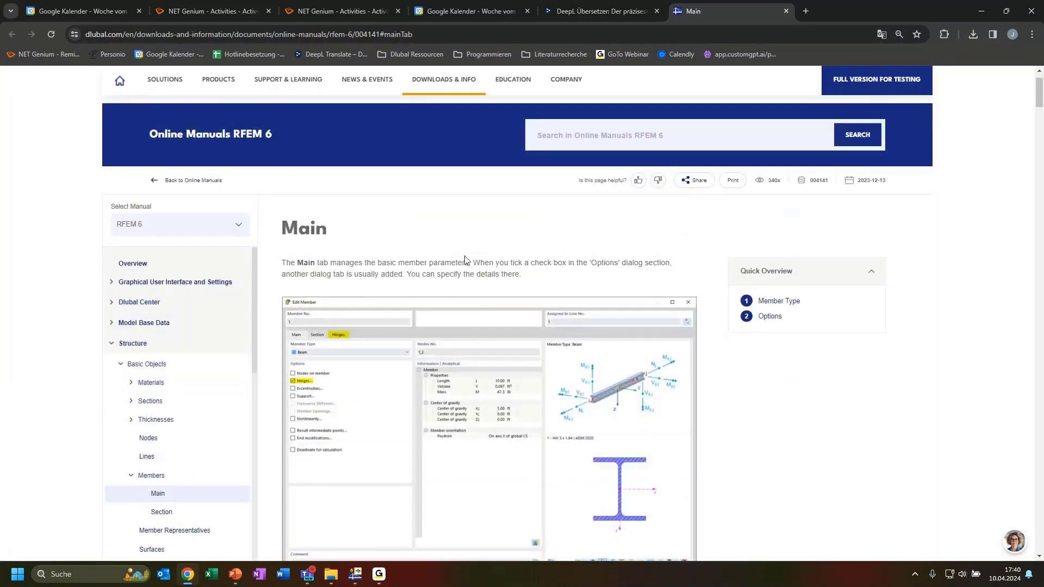
scroll(435, 266, down, 2)
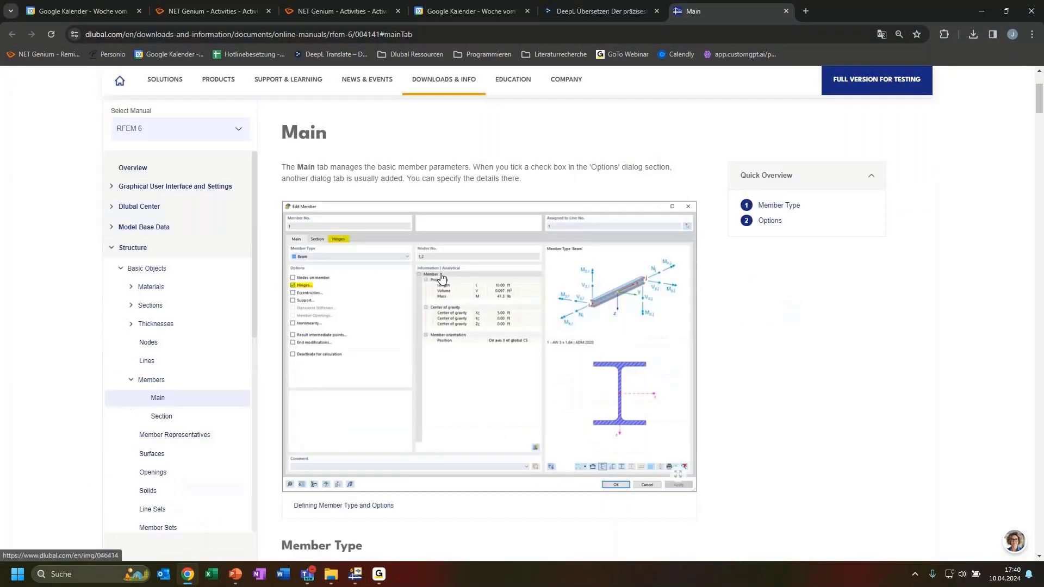
scroll(447, 279, down, 1)
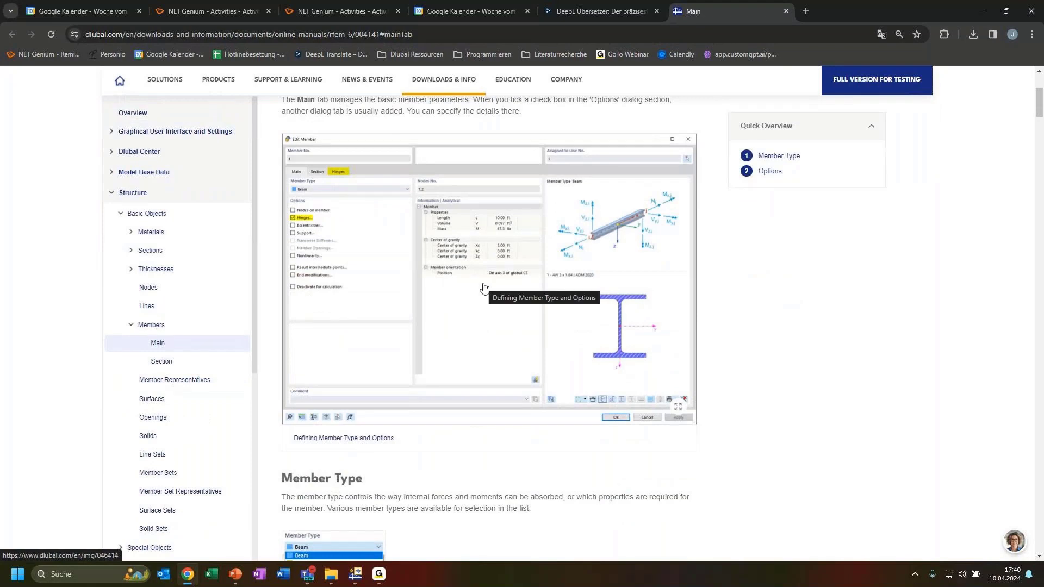
scroll(483, 288, up, 1)
scroll(505, 295, down, 2)
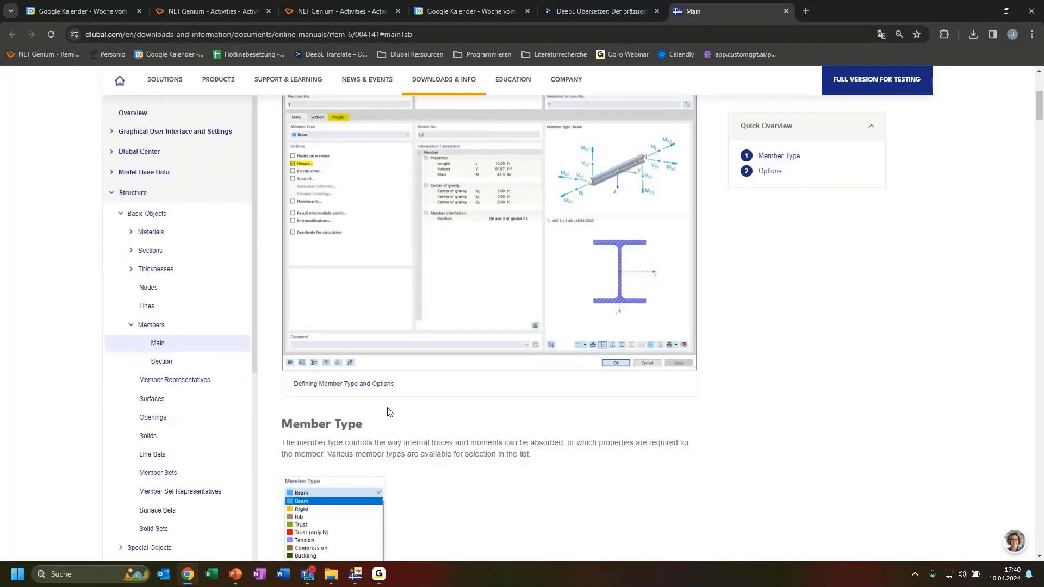
scroll(380, 414, down, 7)
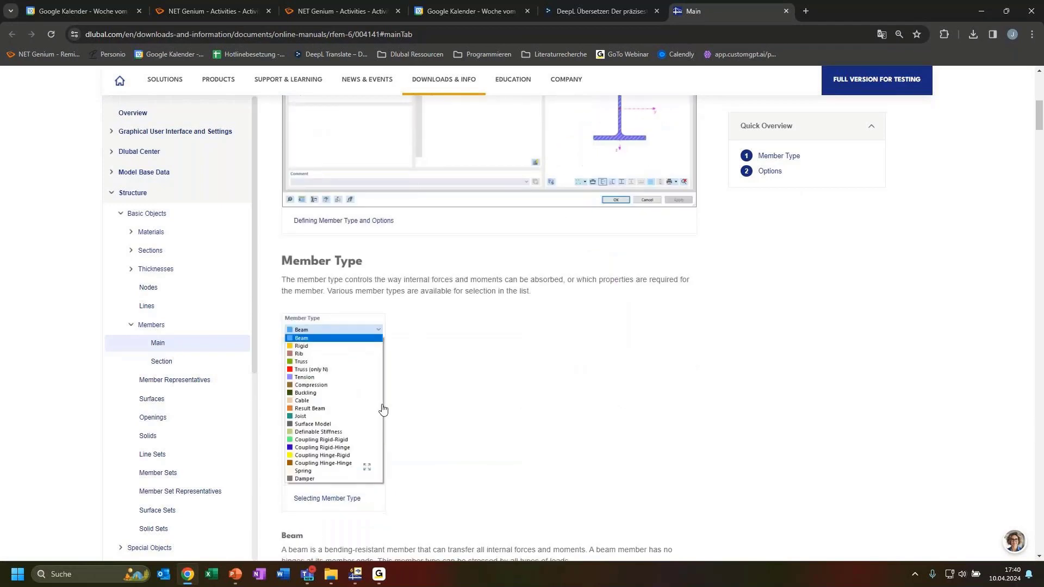
scroll(399, 411, up, 10)
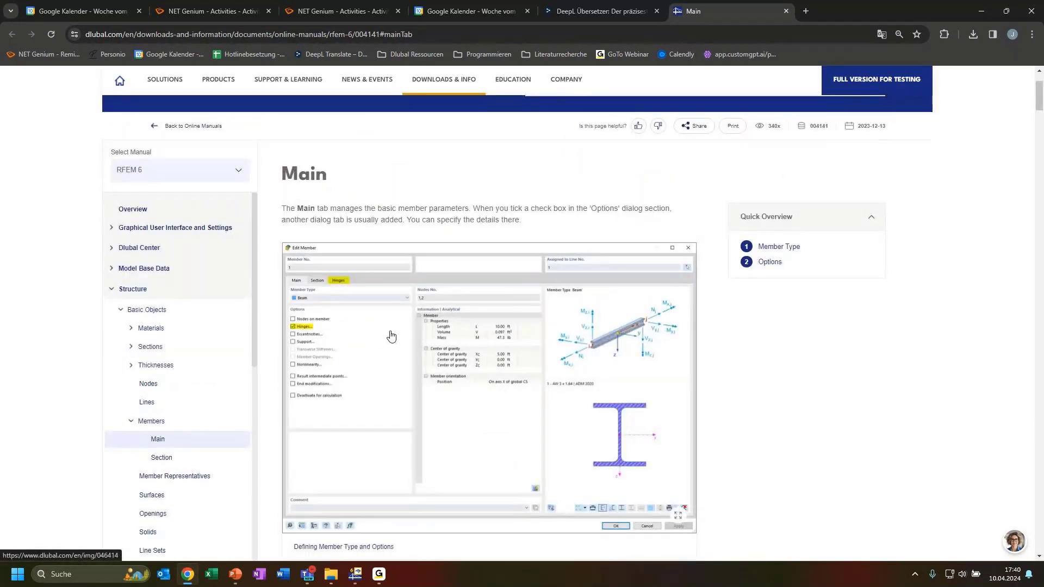
scroll(388, 343, up, 2)
scroll(389, 351, down, 4)
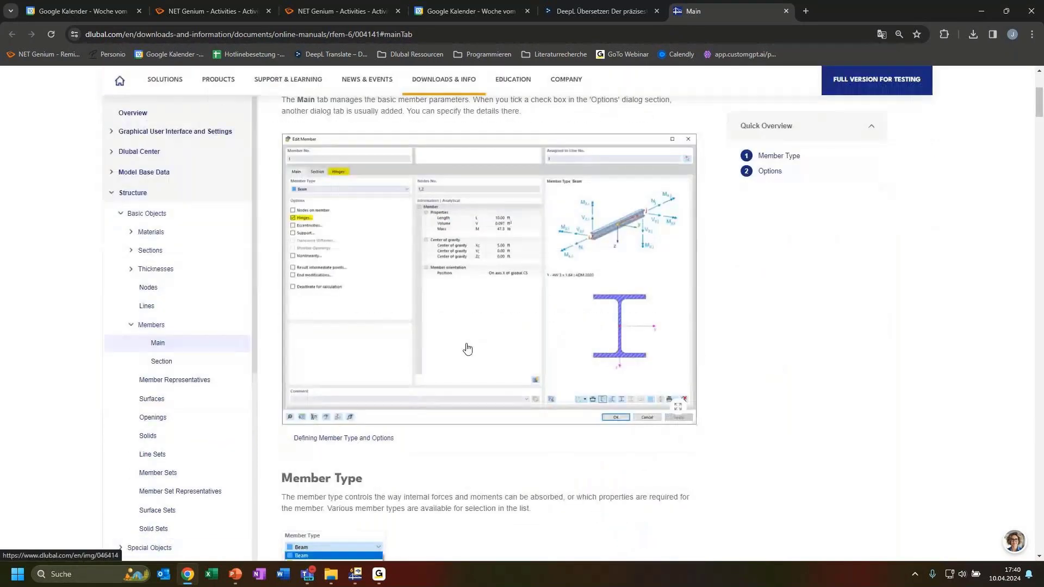
Read the manual's descriptions of the member types, from beam and rigid member through tension, buckling and cable to result beam.
scroll(453, 391, down, 8)
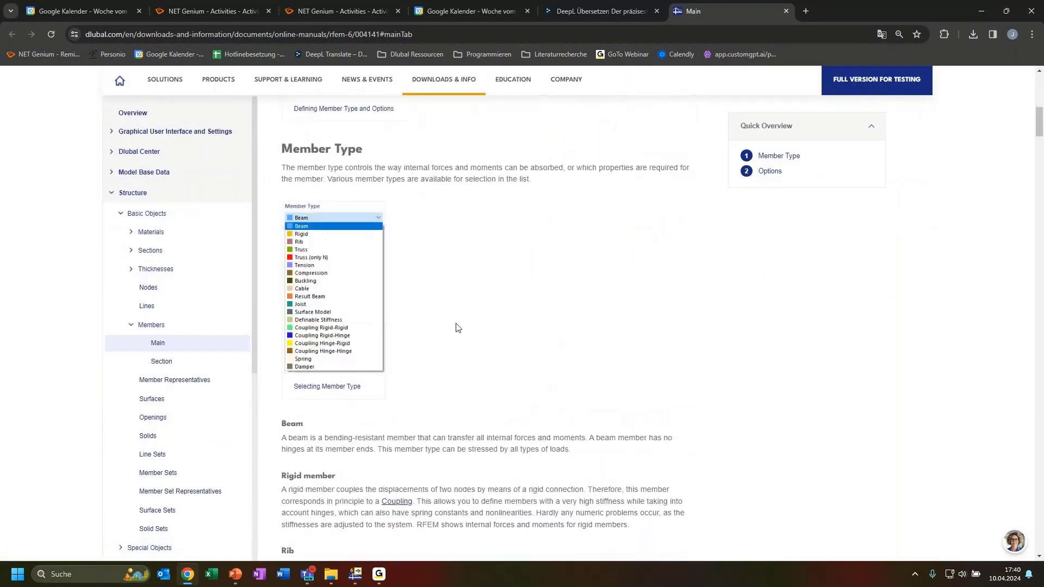
scroll(437, 332, down, 2)
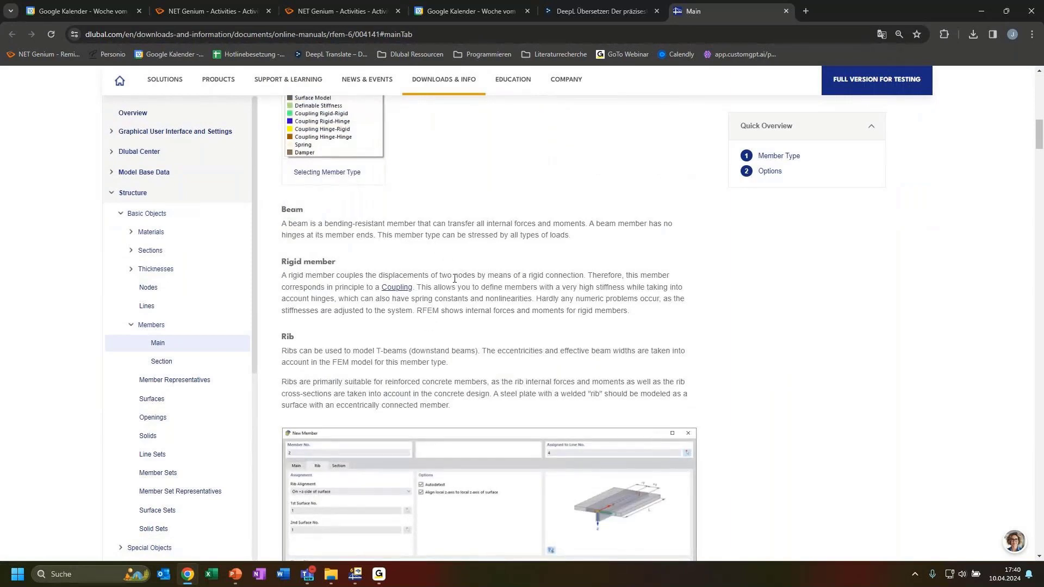
scroll(435, 326, down, 10)
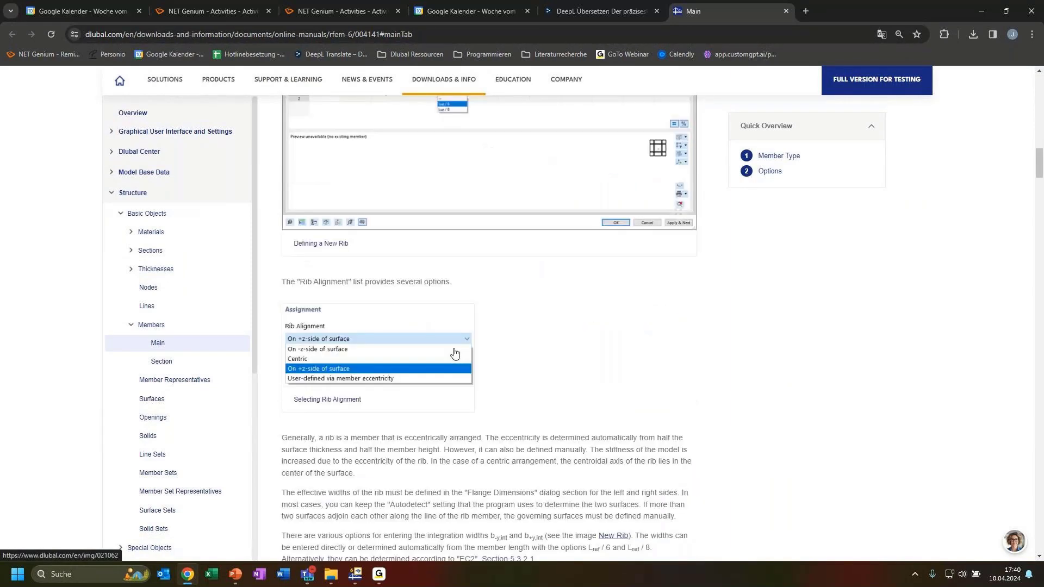
scroll(455, 354, down, 13)
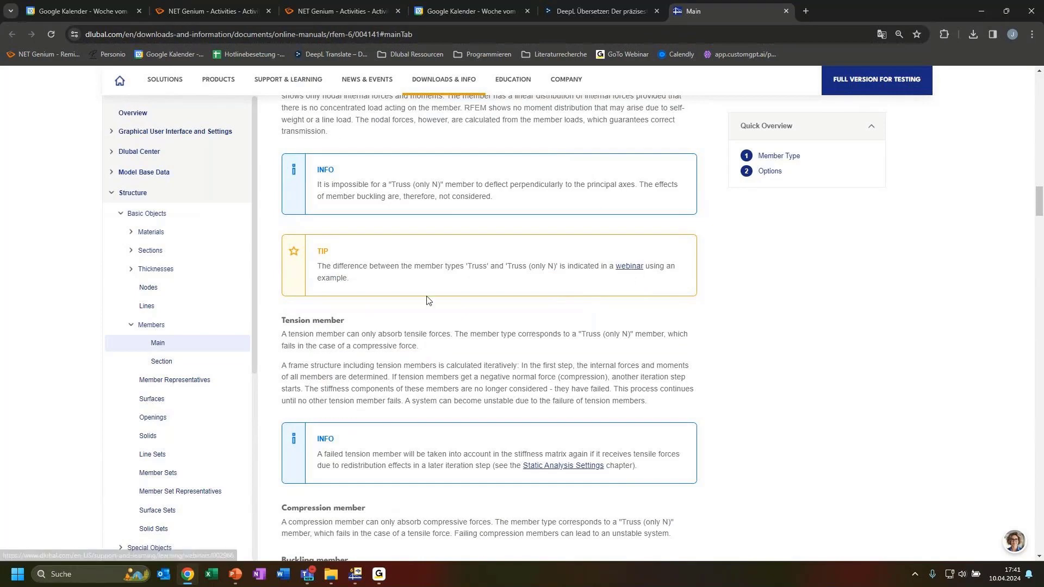
scroll(604, 276, down, 2)
scroll(495, 361, down, 1)
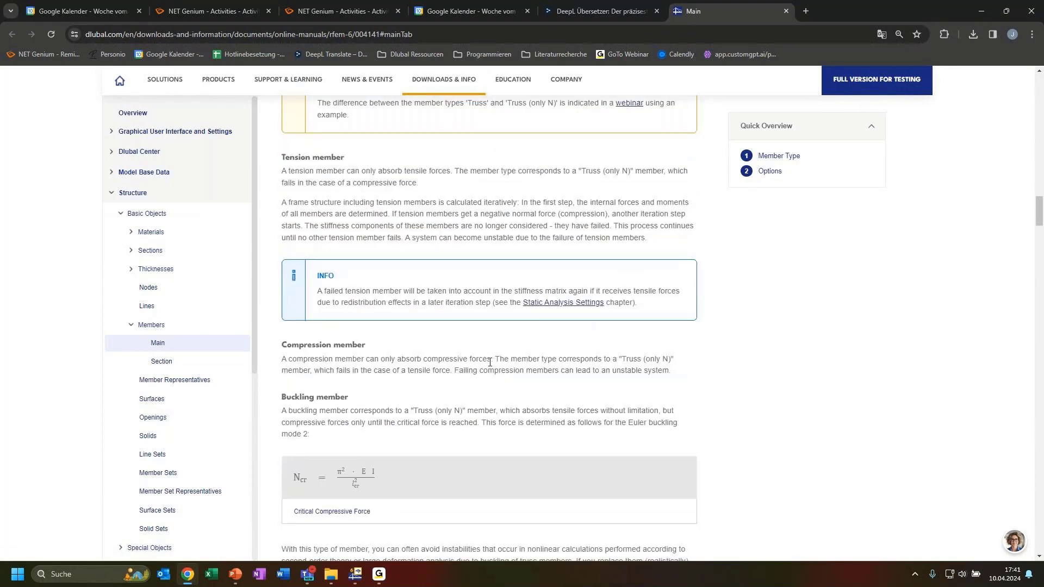
scroll(511, 368, down, 5)
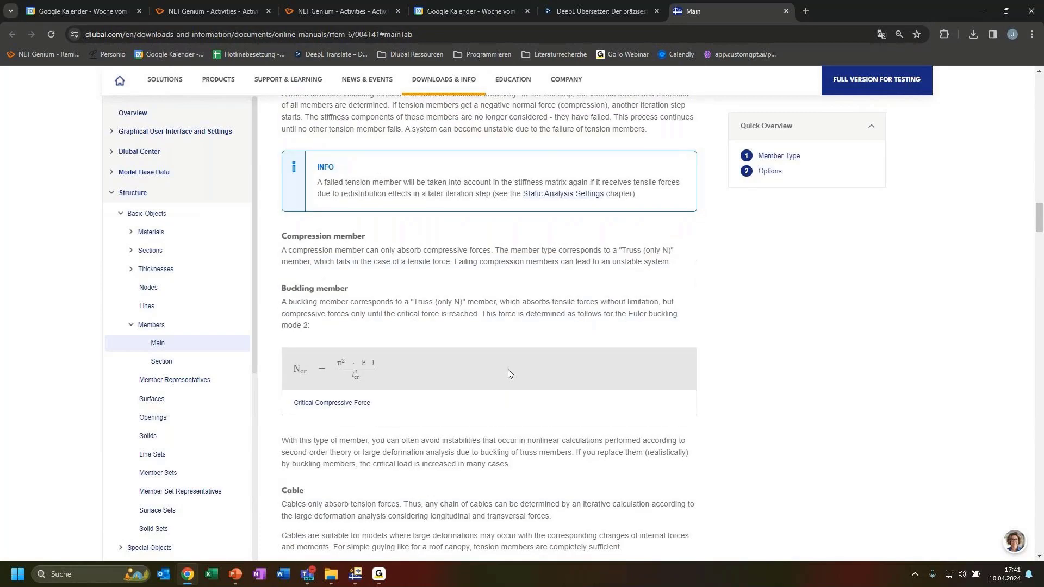
scroll(435, 418, down, 2)
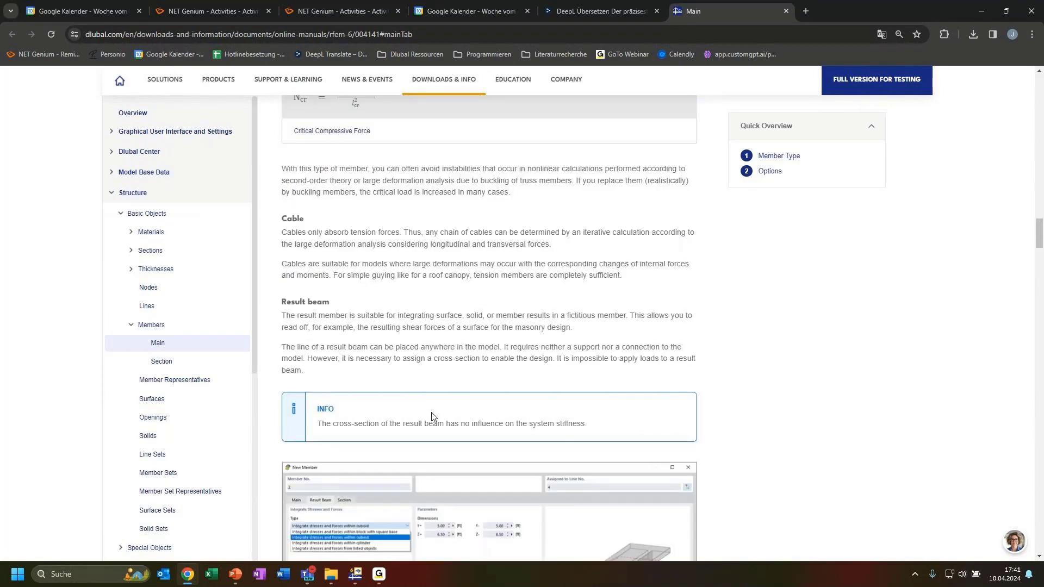
scroll(433, 417, down, 12)
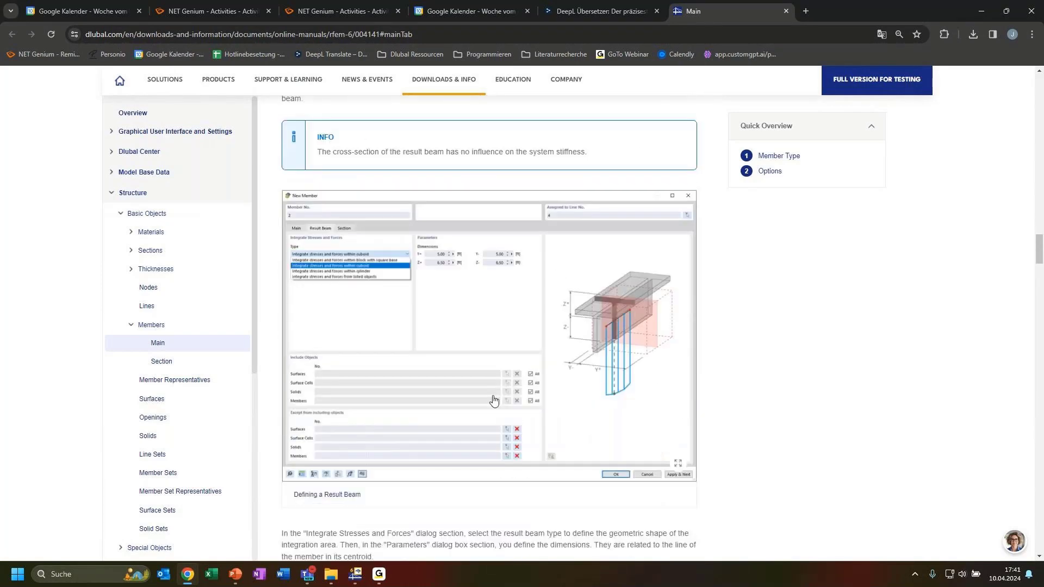
scroll(610, 388, up, 15)
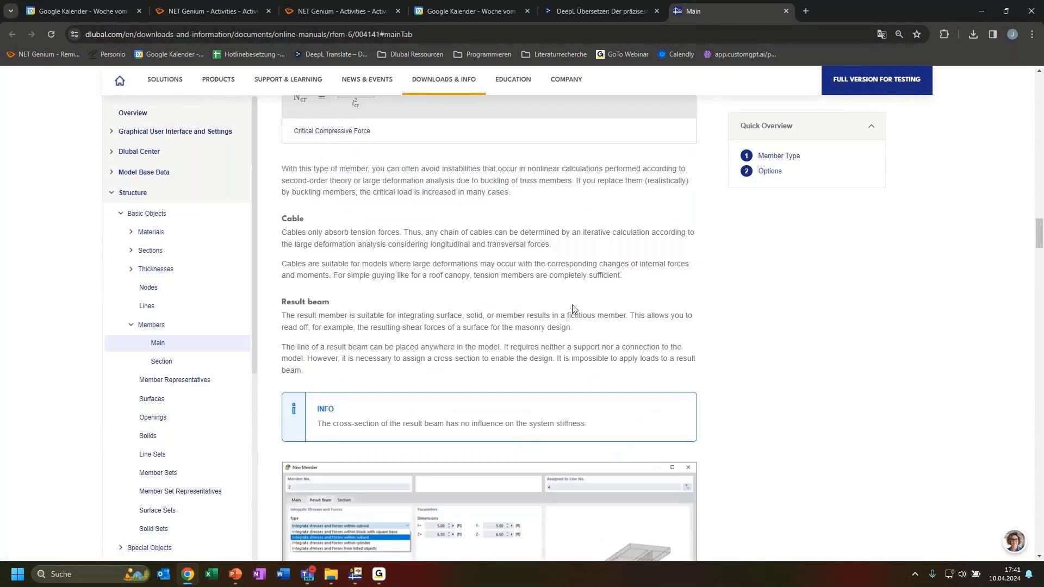
scroll(565, 337, up, 4)
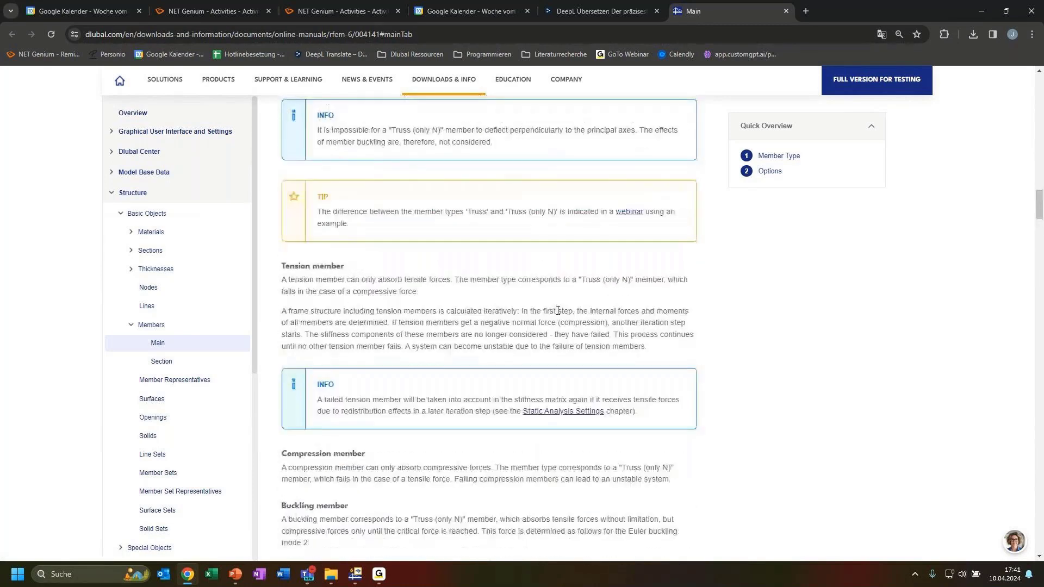
click(981, 11)
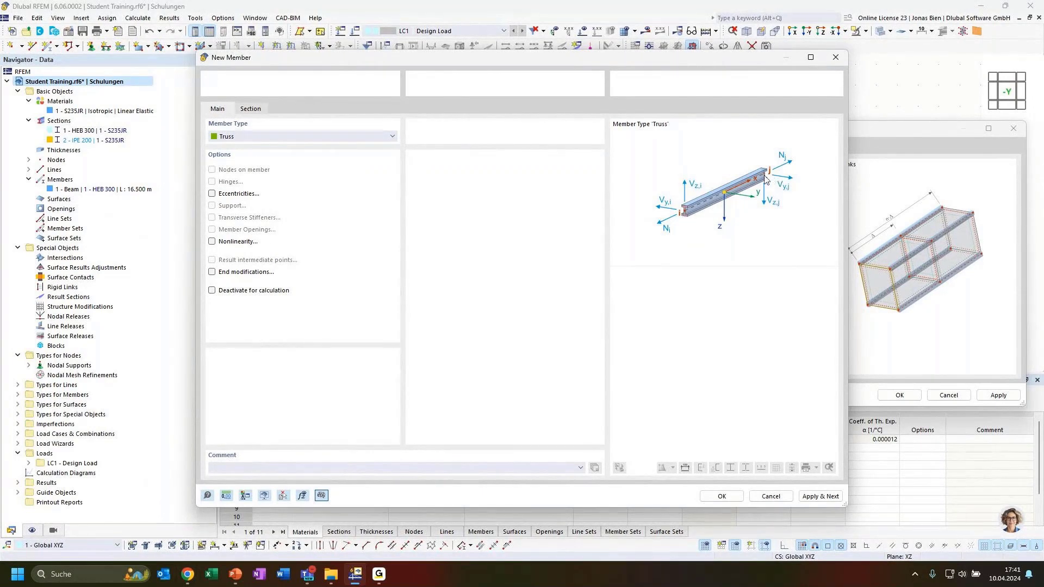
Confirm the IPE 200 truss template and create the copied nodes above the beam with linking truss members.
click(721, 496)
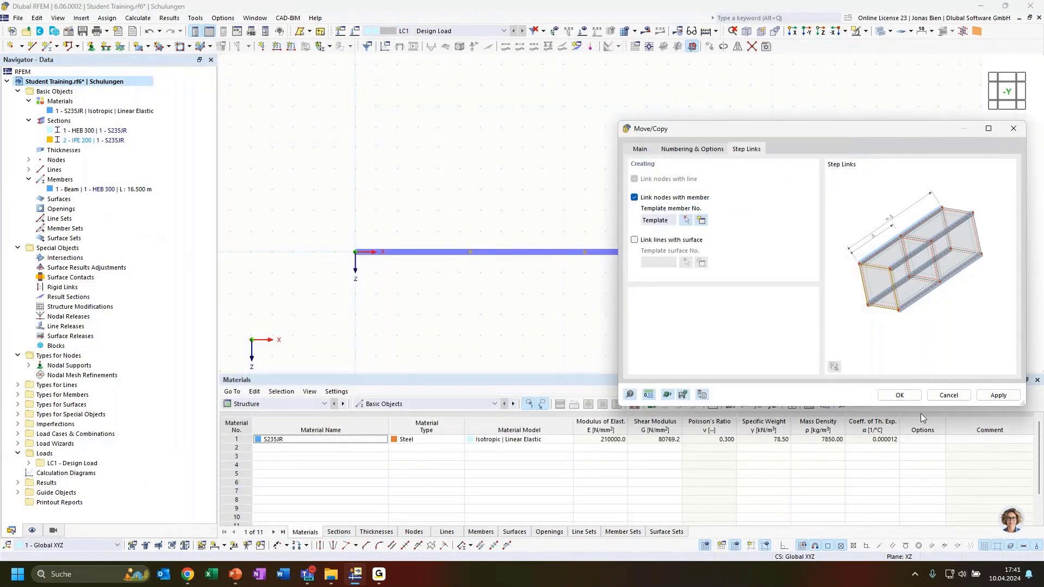
drag(782, 131, 641, 283)
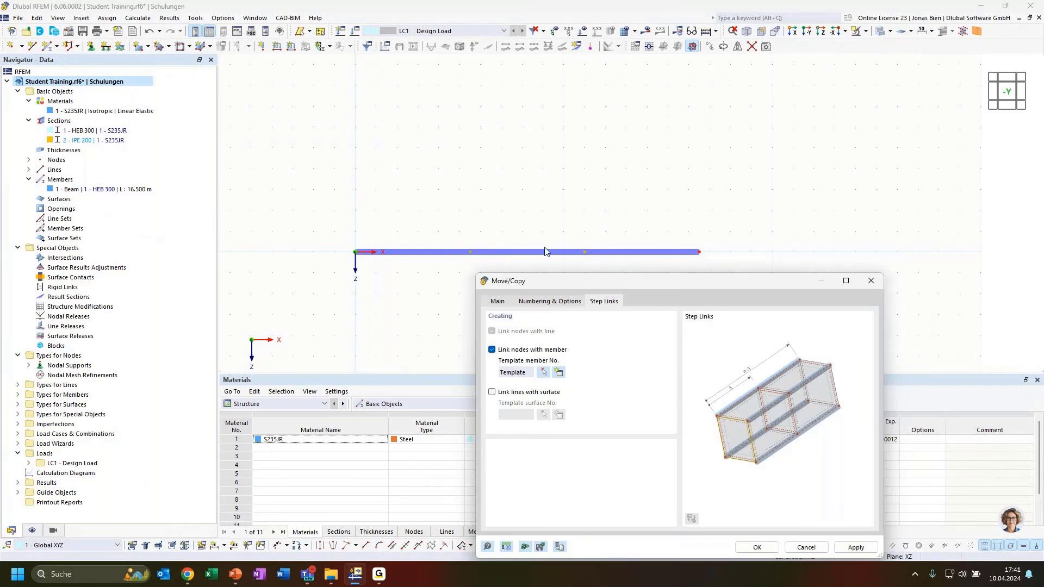
drag(569, 282, 671, 91)
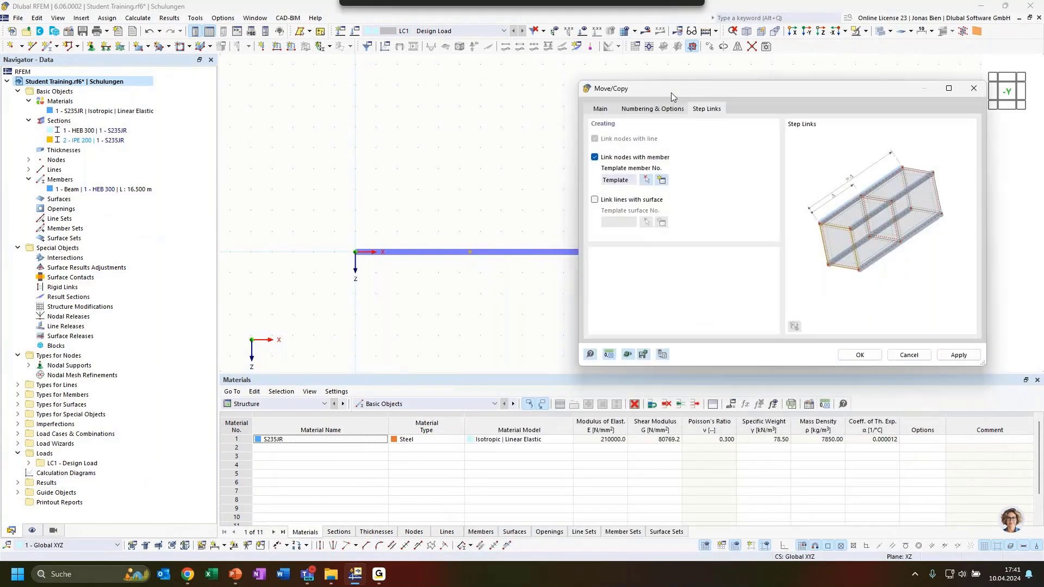
click(858, 355)
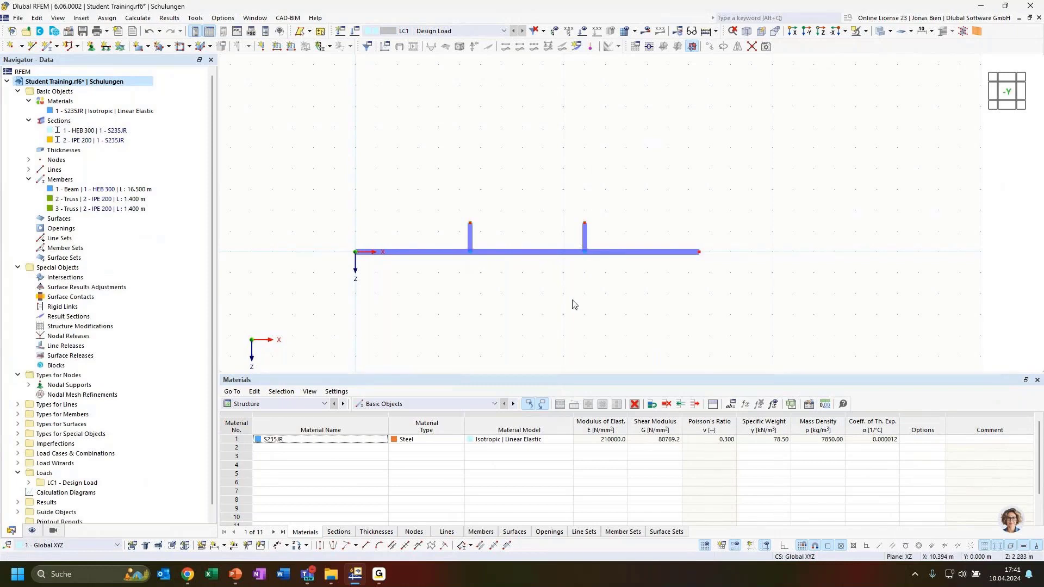
Set up a copy of the beam's two end nodes with a Z displacement of -2.3 m.
ctrl+middle_drag(493, 286, 571, 296)
scroll(486, 228, up, 3)
scroll(485, 231, up, 3)
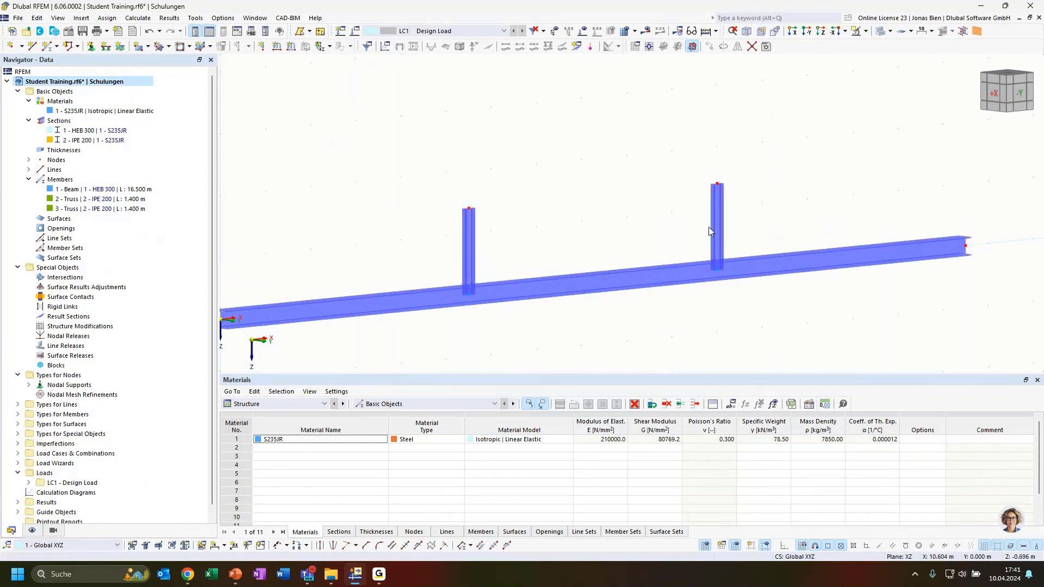
ctrl+middle_drag(778, 319, 693, 327)
scroll(730, 322, down, 6)
middle_drag(832, 257, 833, 246)
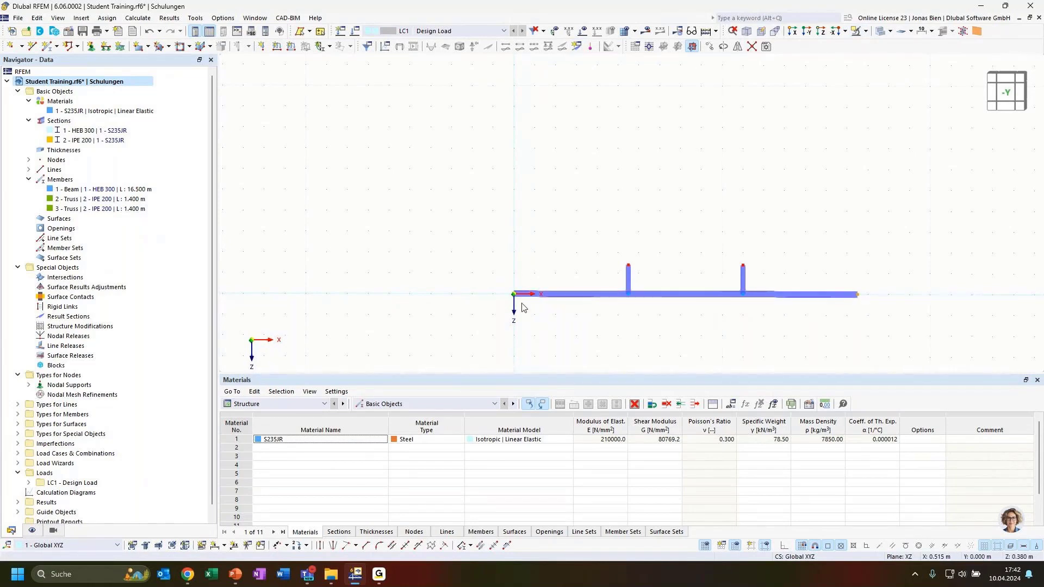
click(710, 48)
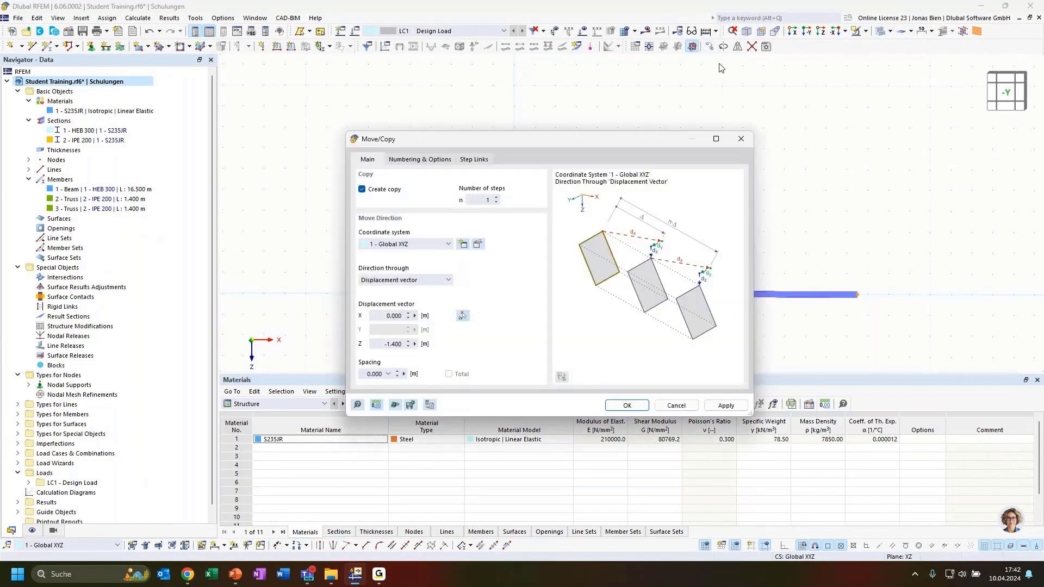
double_click(387, 344)
text(-2.3)
Enter the Z displacement as the expression -1.4-0.9 and create the copied end nodes with linking truss members.
drag(388, 344, 397, 344)
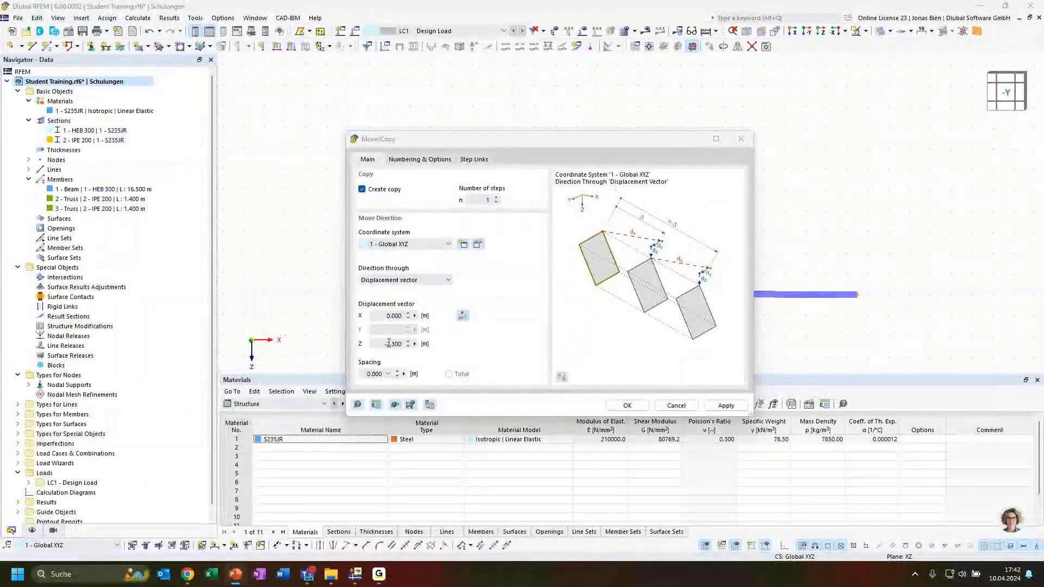
double_click(388, 343)
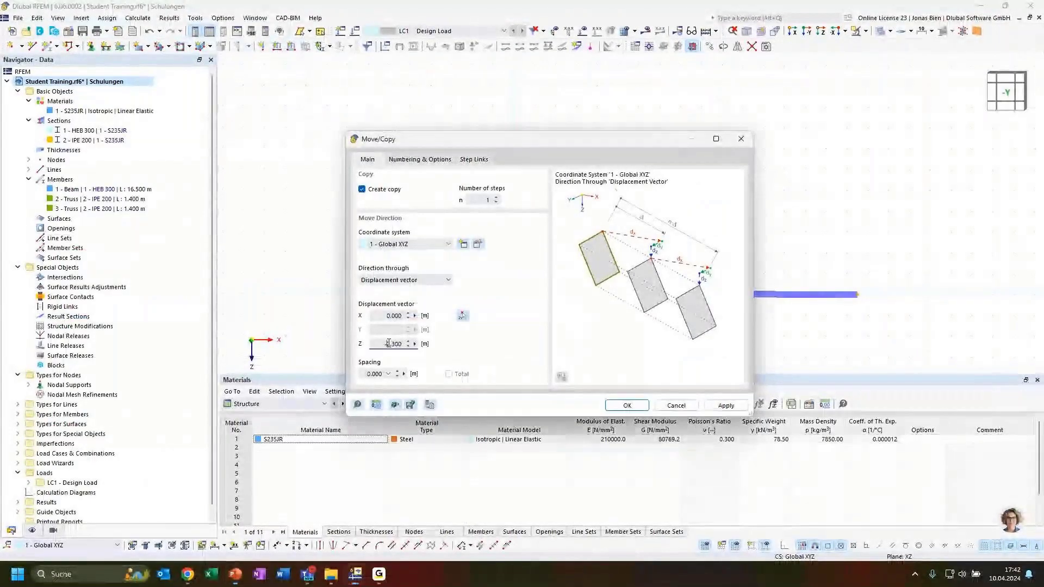
text(1.)
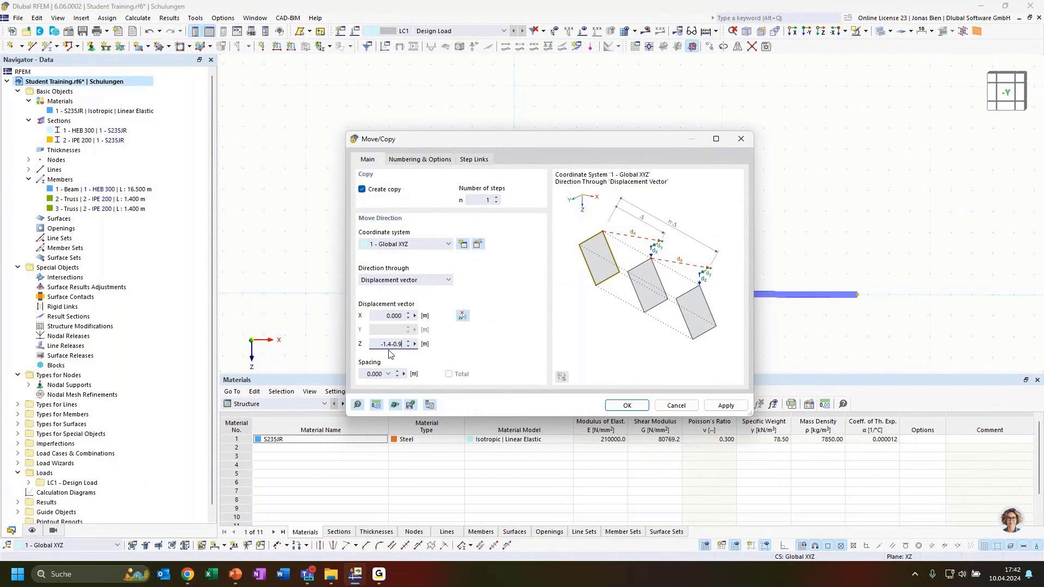
click(393, 317)
click(628, 409)
click(379, 345)
click(396, 315)
click(625, 405)
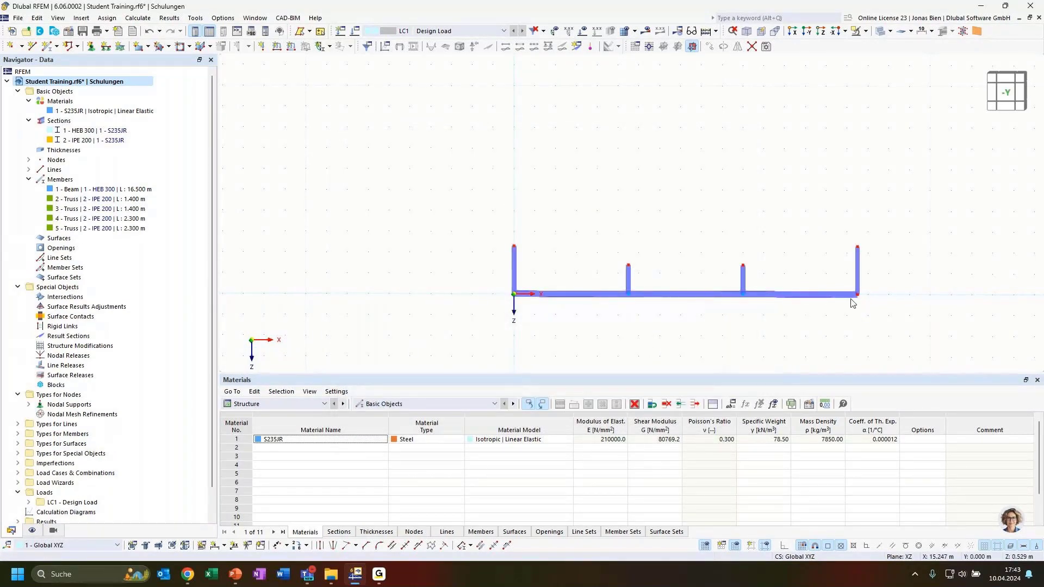
Delete the two vertical truss members at the ends of the beam.
middle_drag(900, 283, 829, 267)
scroll(661, 277, up, 2)
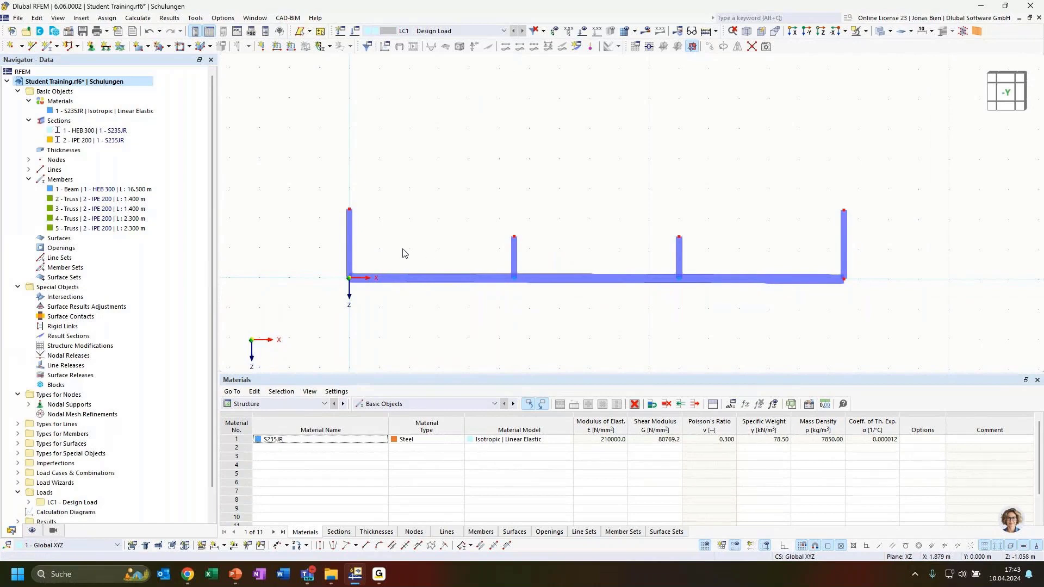
click(349, 239)
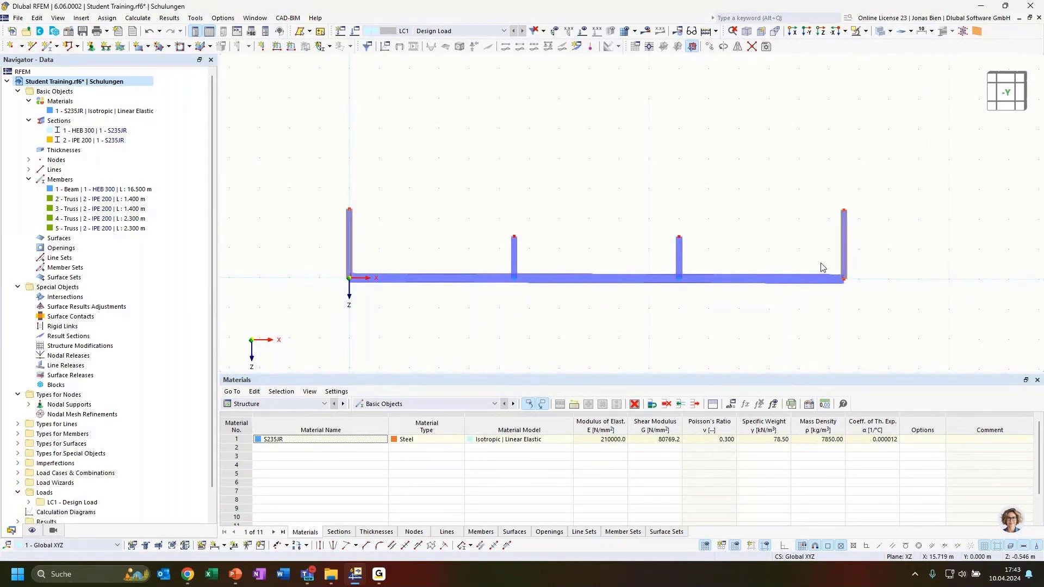
key(Delete)
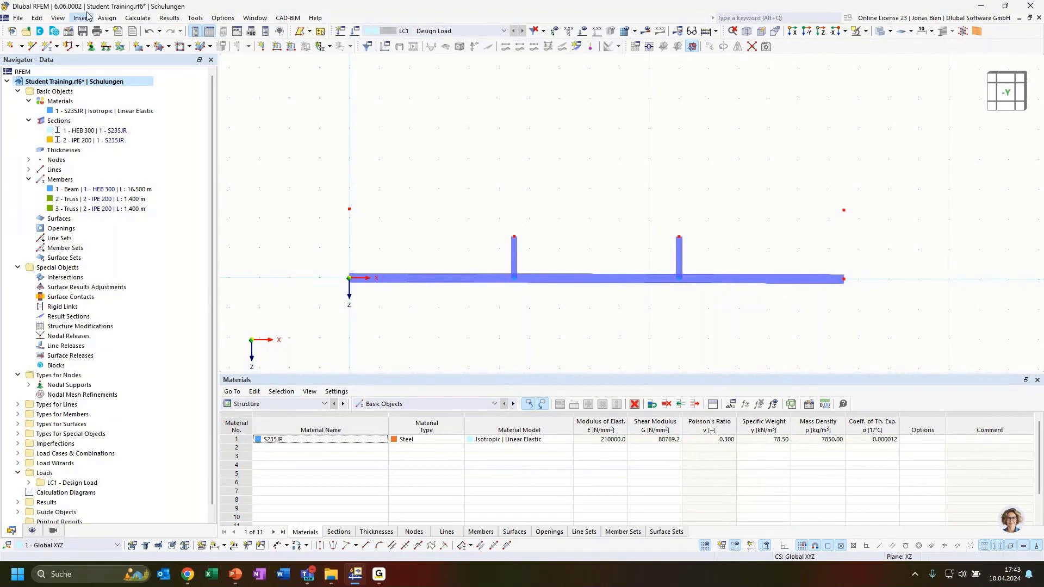
Draw connected truss members from the upper left end node across the tops of both posts and on toward the right end.
click(48, 47)
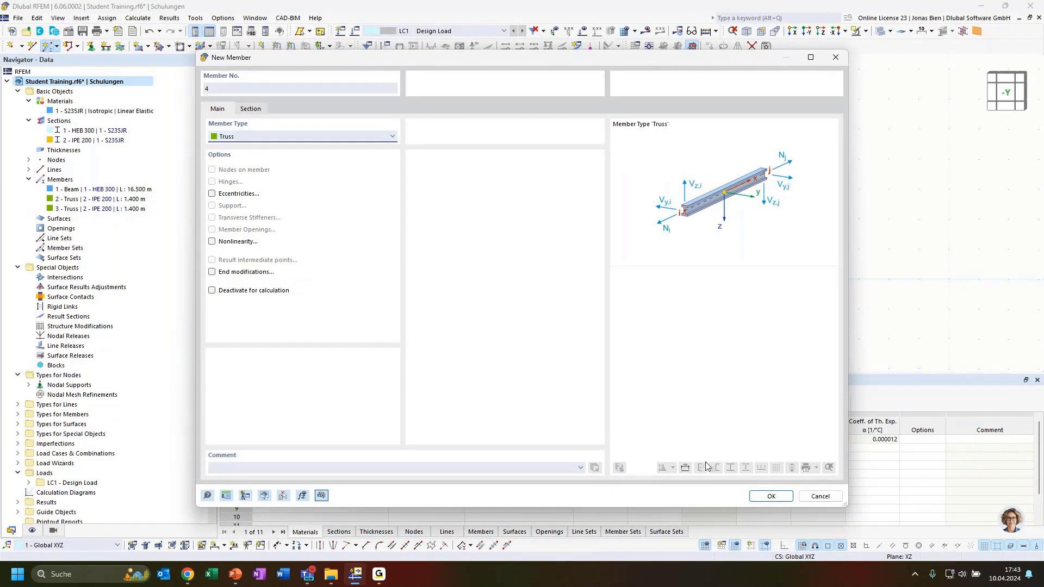
click(770, 495)
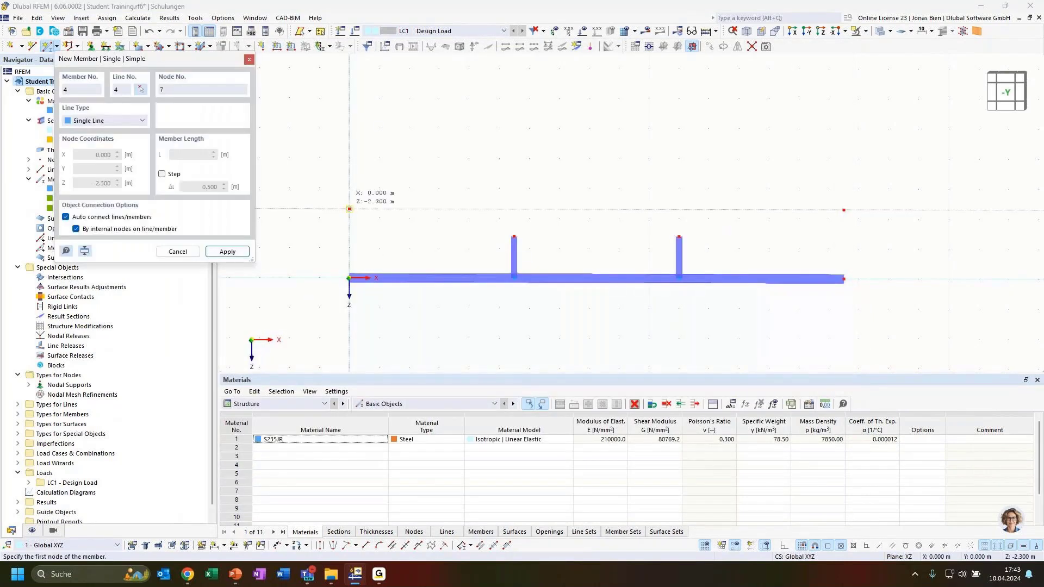
click(349, 209)
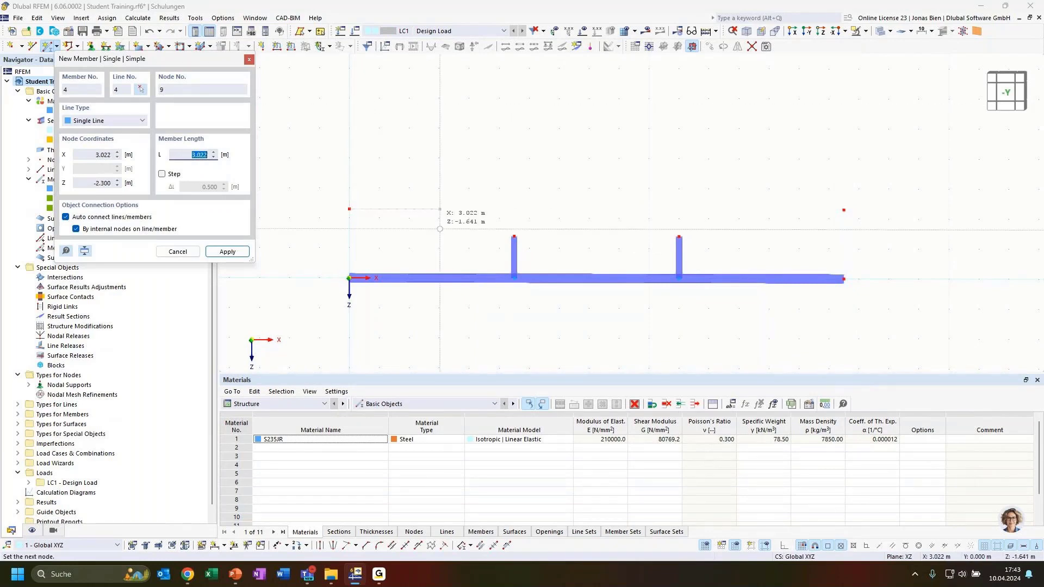
click(514, 236)
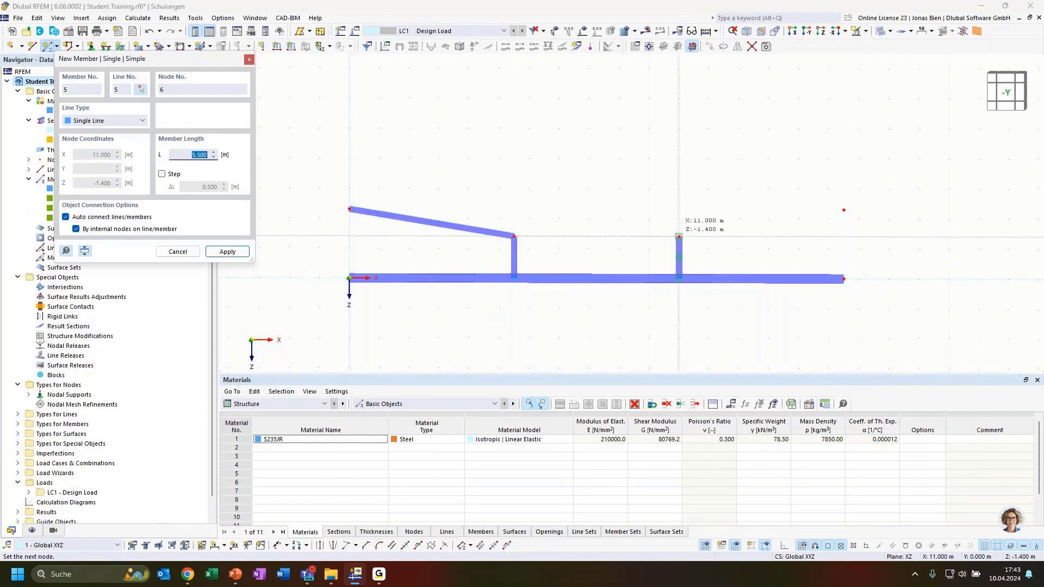
click(678, 237)
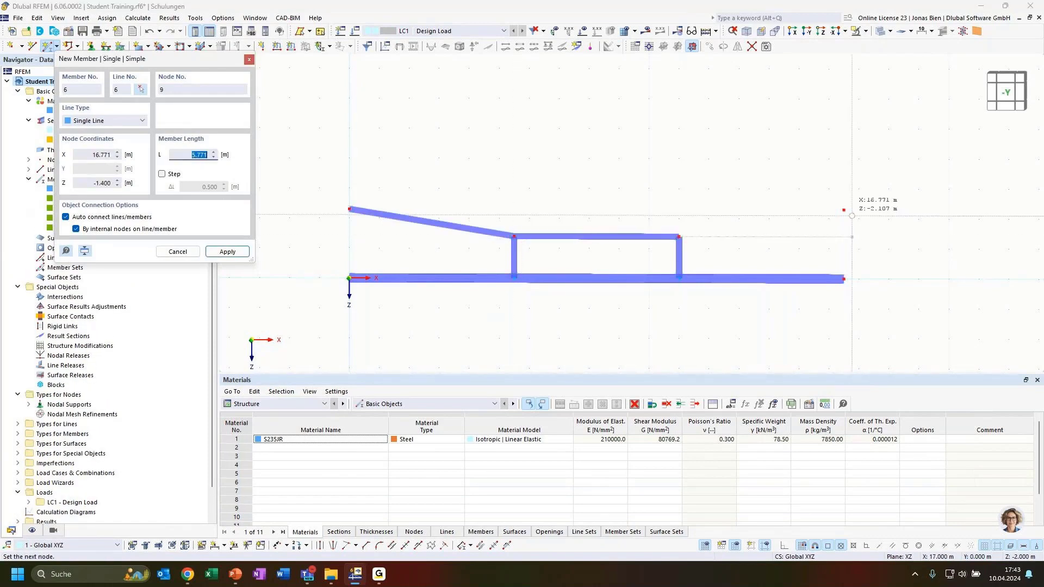
click(837, 237)
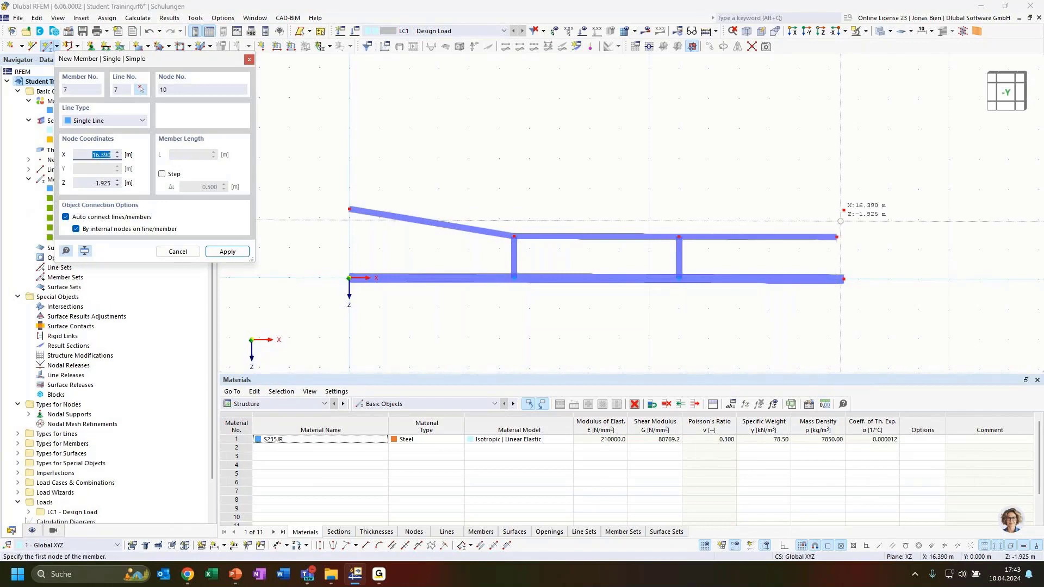
key(Escape)
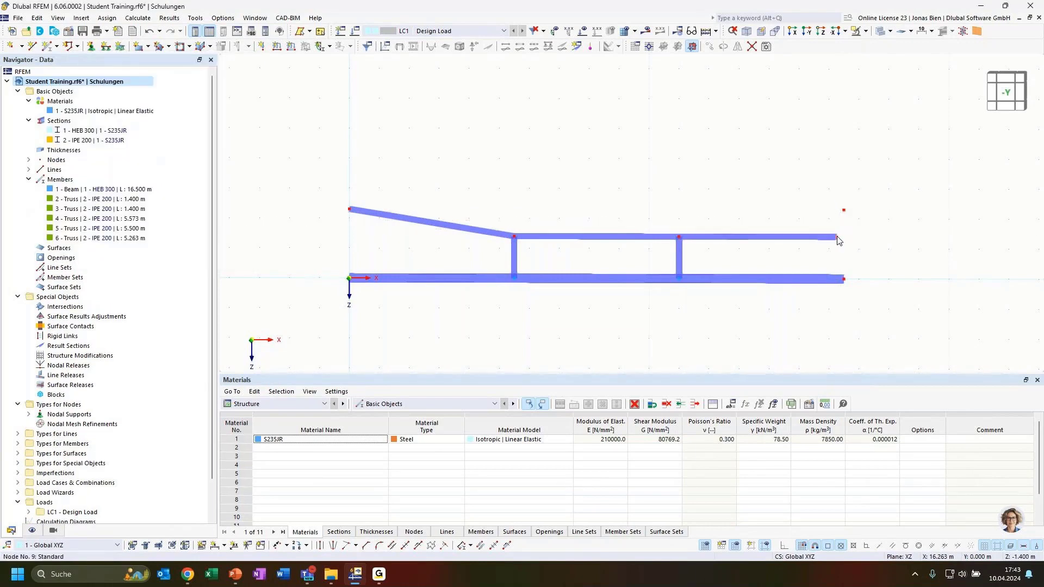
Move the free end of the last truss member onto the upper right end node.
drag(837, 241, 844, 212)
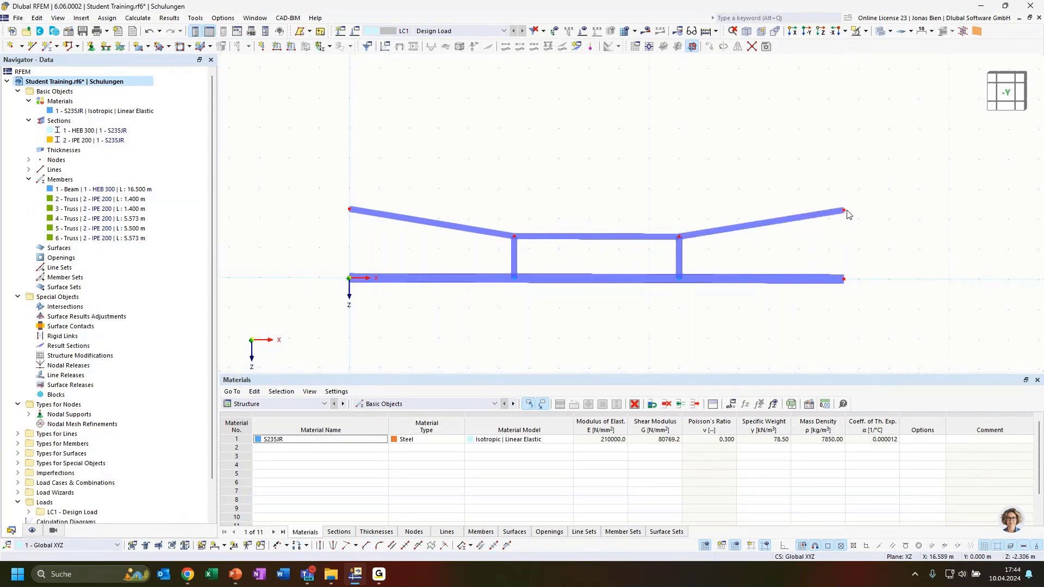
scroll(852, 220, up, 2)
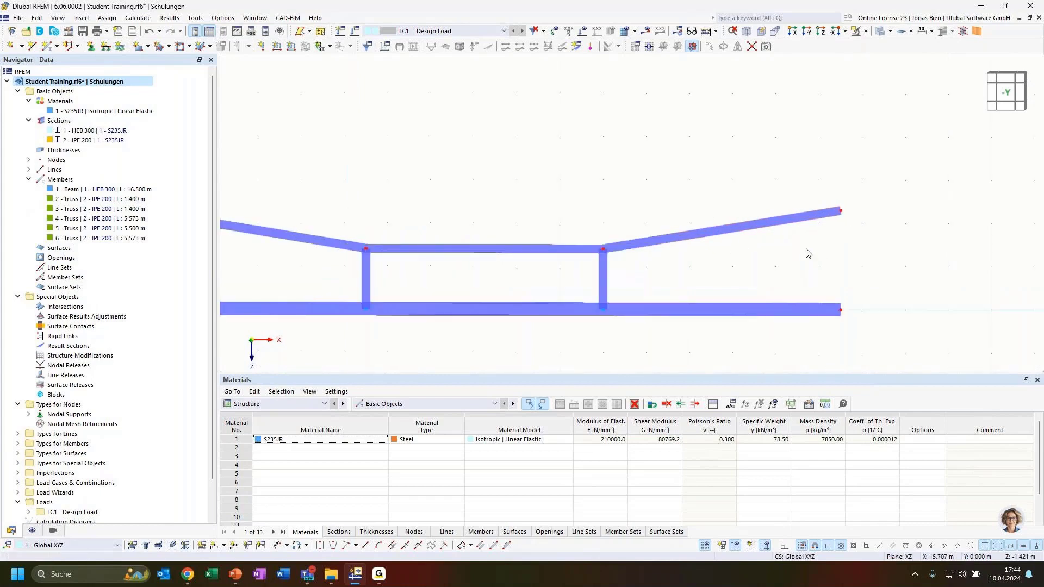
scroll(803, 251, down, 1)
scroll(645, 206, down, 1)
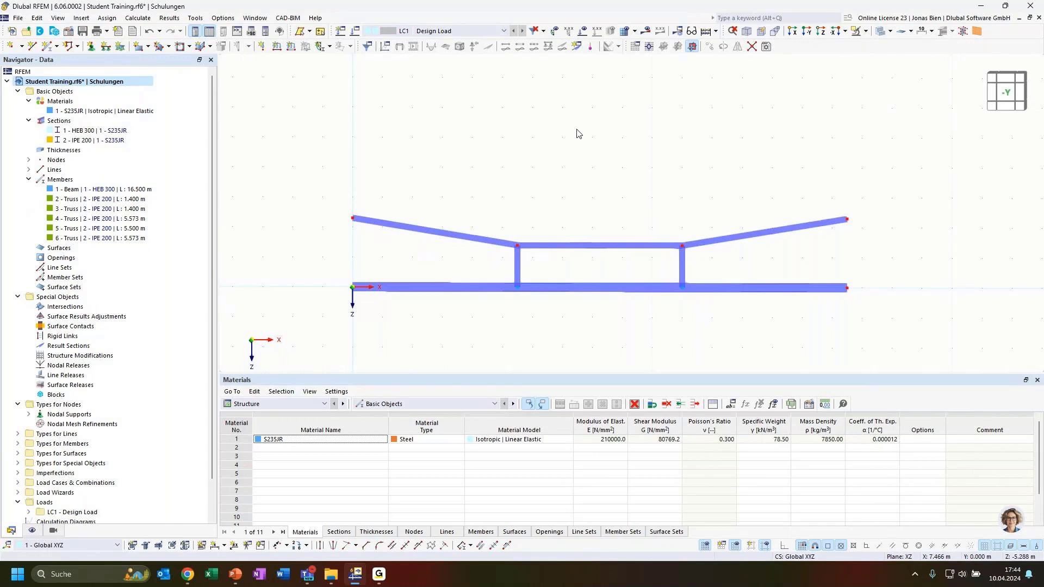
View the model at an angle in wireframe and switch its display to solid rendering.
ctrl+middle_drag(518, 199, 620, 211)
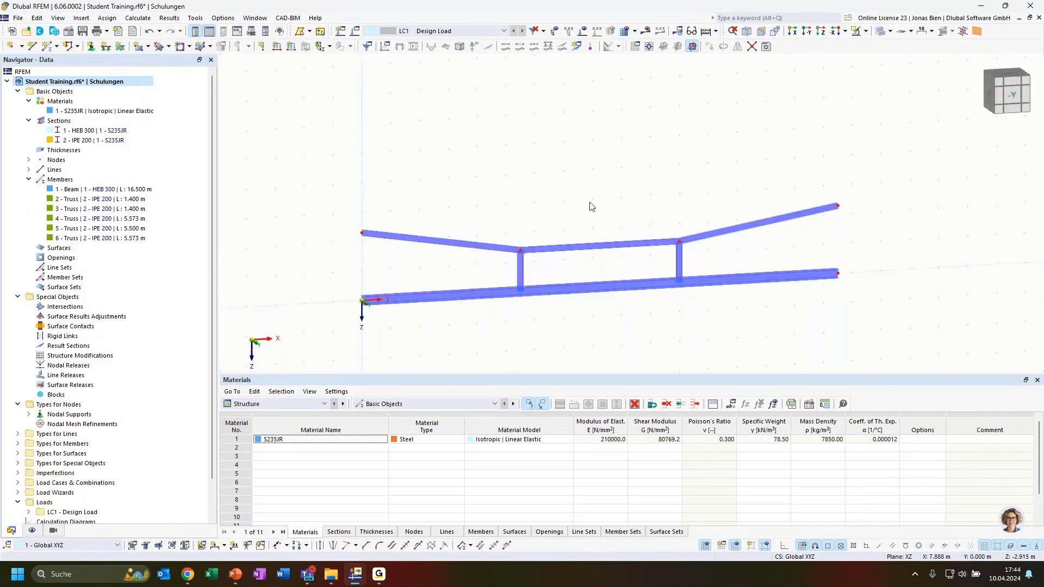
scroll(603, 167, up, 4)
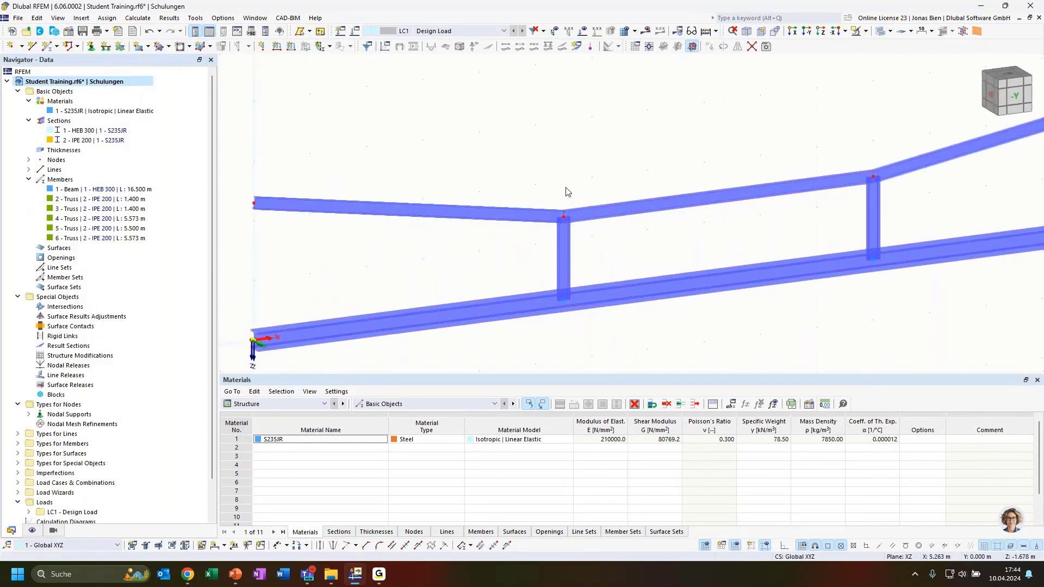
click(880, 33)
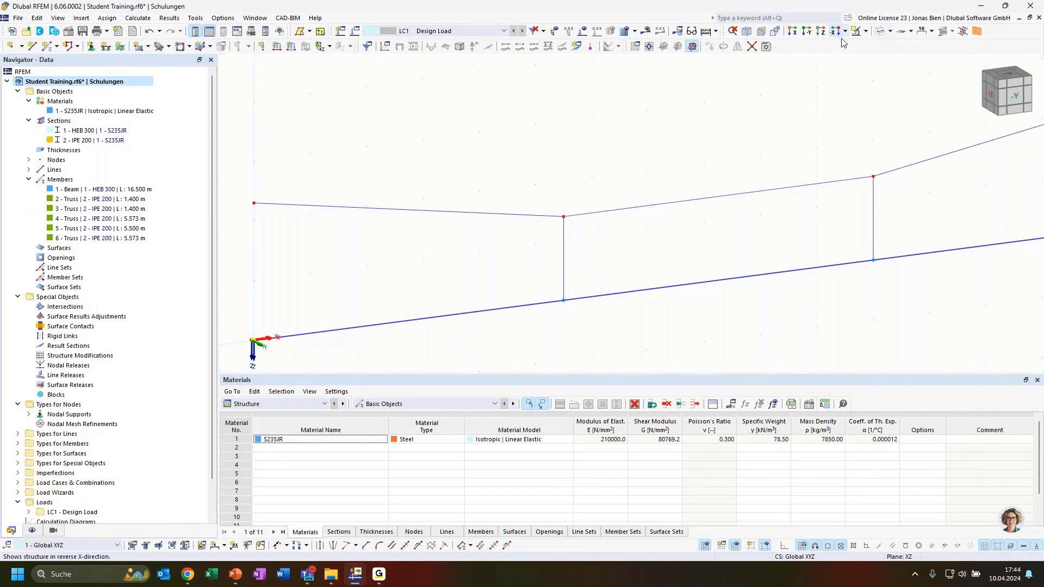
click(880, 32)
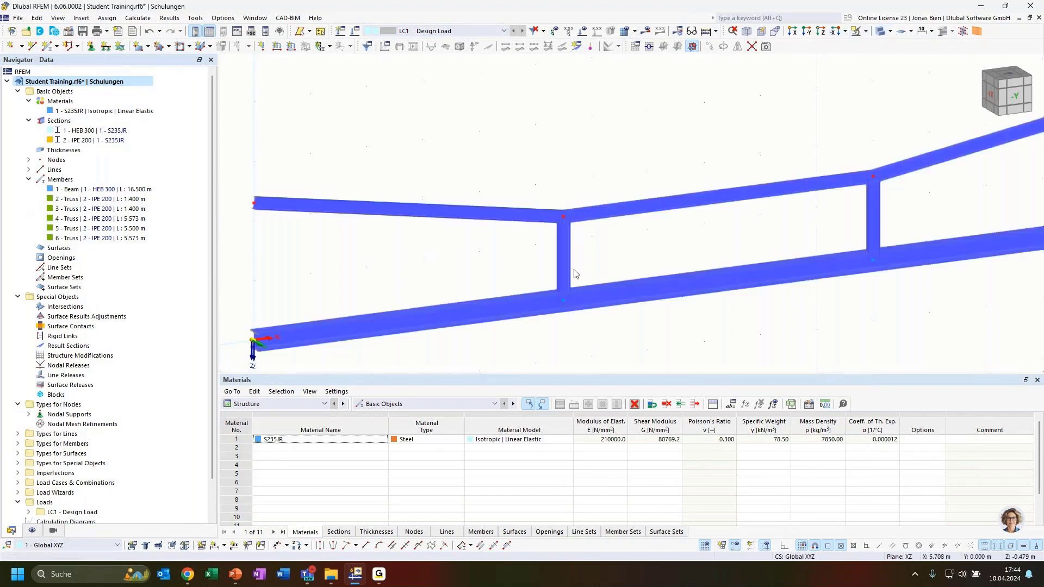
Examine the connections between posts, truss members and beam, and return to the view against the Y-axis.
scroll(559, 266, up, 2)
scroll(670, 207, down, 2)
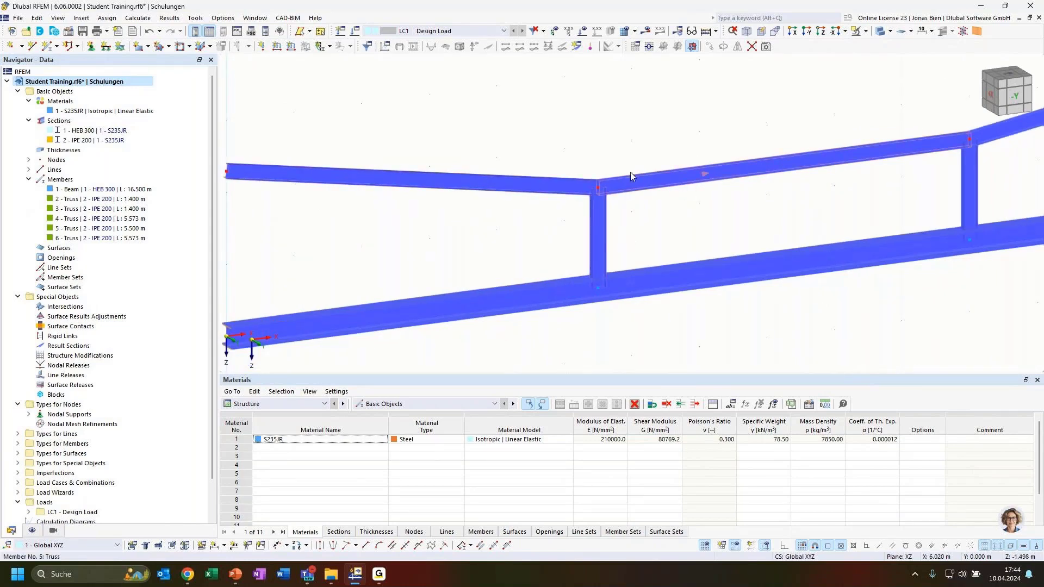
middle_drag(732, 227, 653, 169)
scroll(644, 201, down, 1)
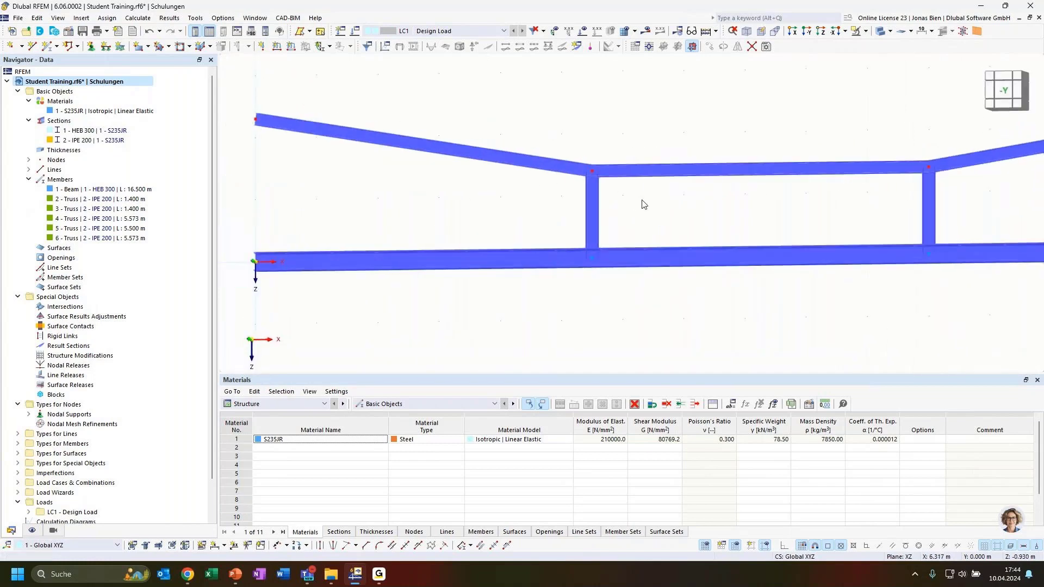
scroll(712, 205, down, 3)
middle_drag(712, 204, 676, 210)
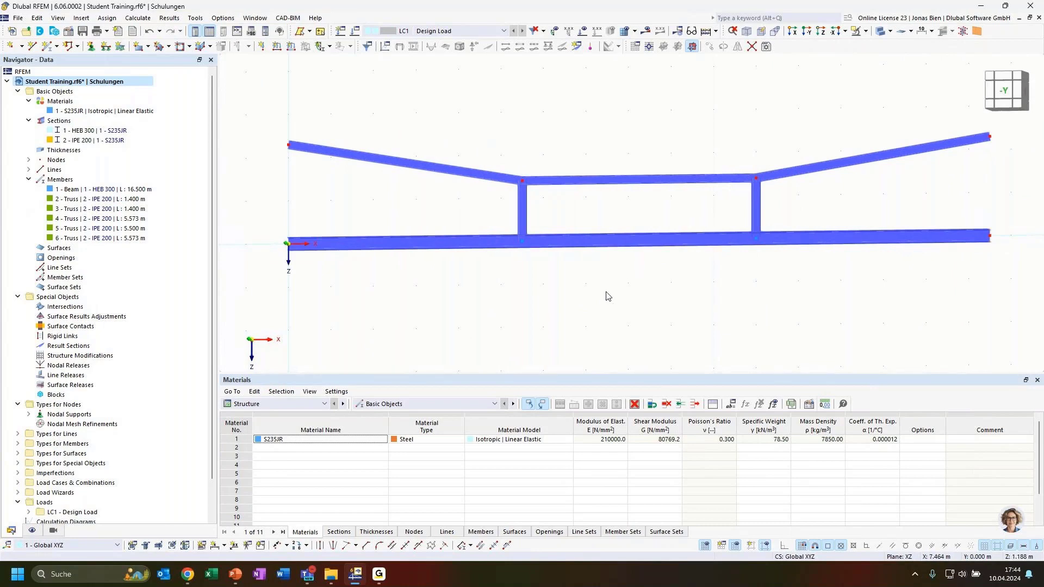
click(1007, 92)
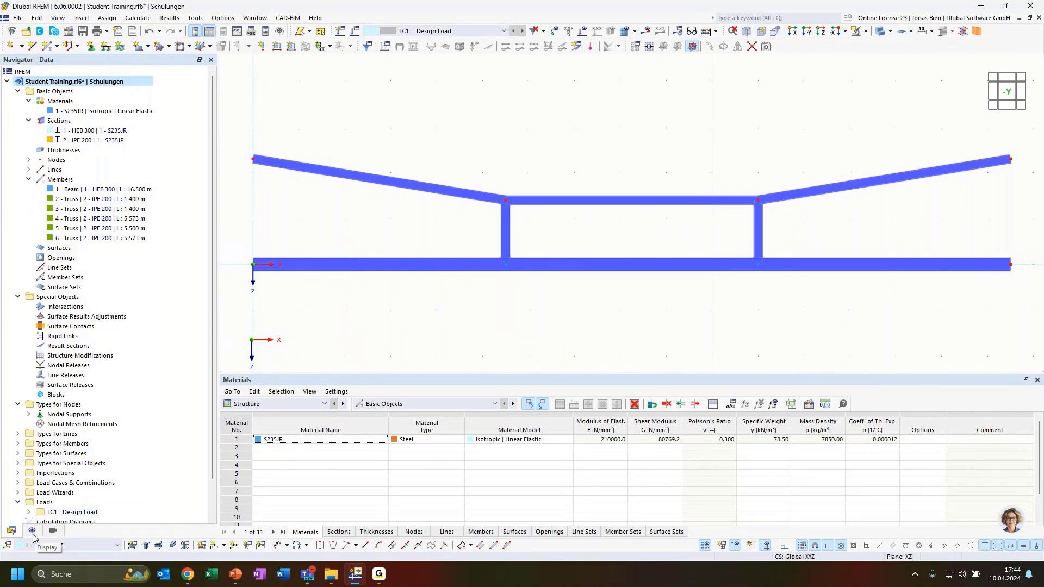
Color the rendered members by the object property Member Type.
click(32, 531)
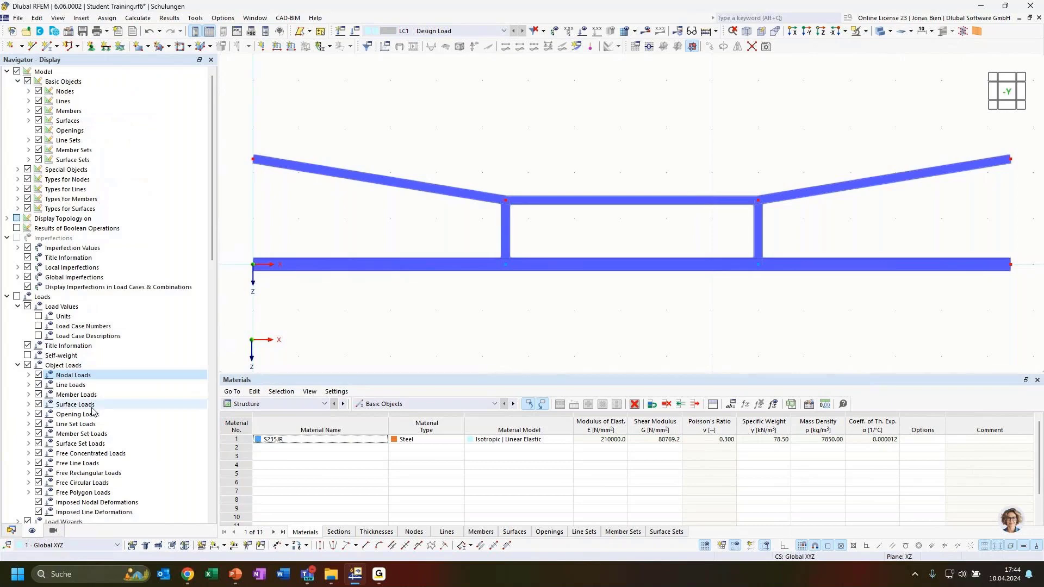
scroll(89, 400, down, 13)
scroll(87, 389, down, 5)
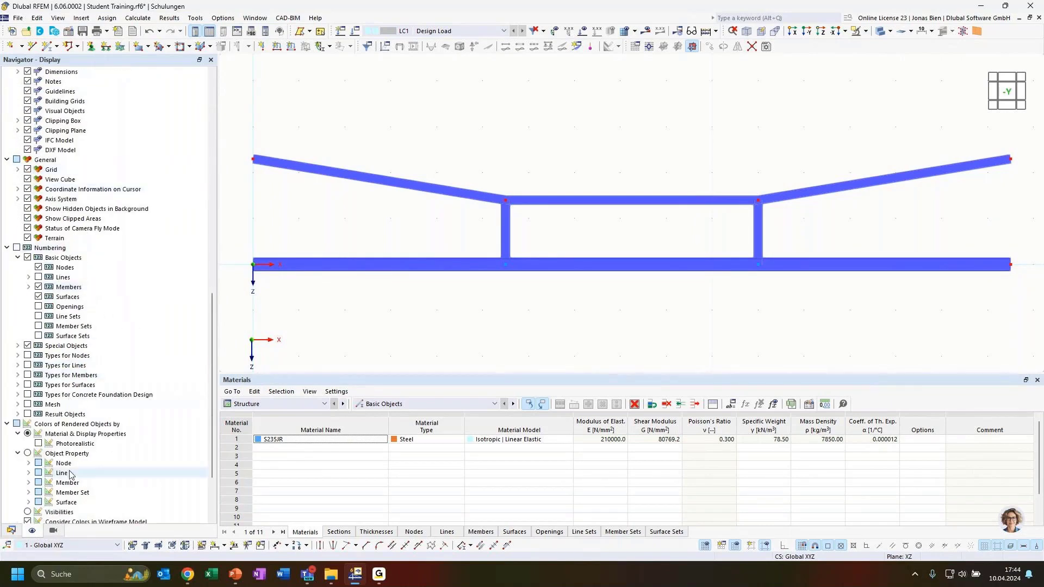
click(12, 531)
click(29, 532)
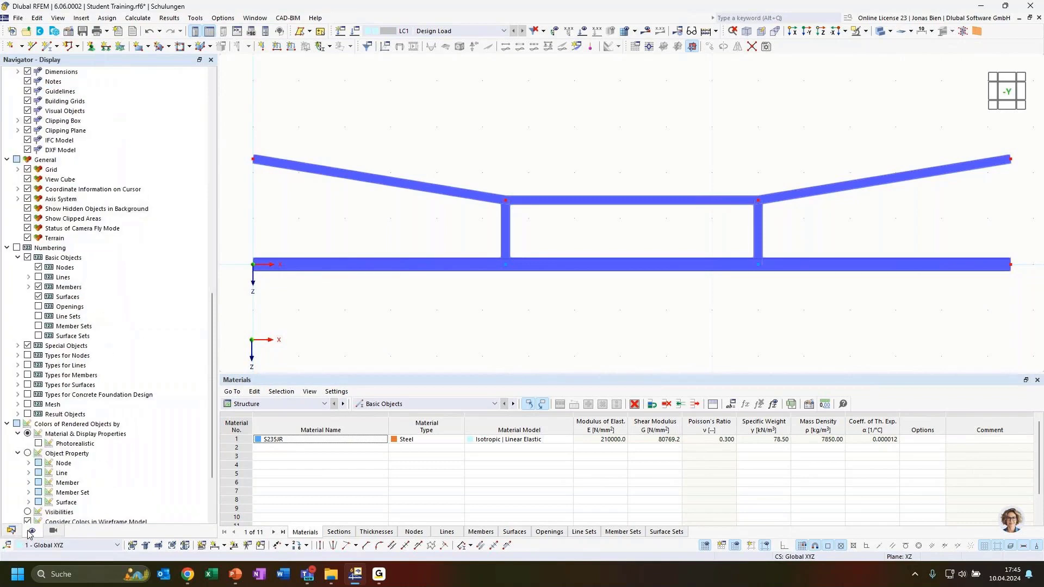
scroll(68, 495, down, 3)
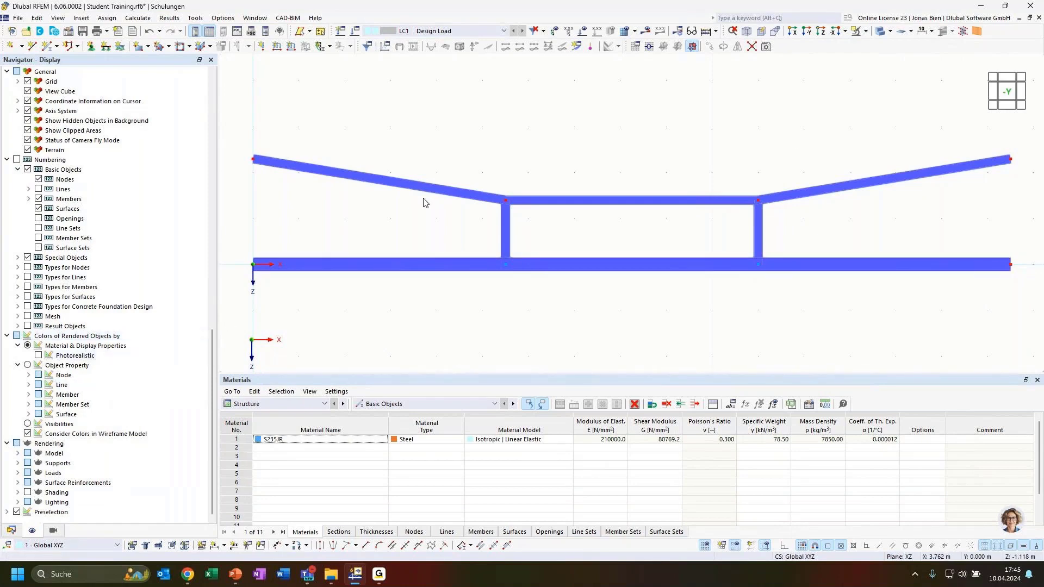
click(28, 394)
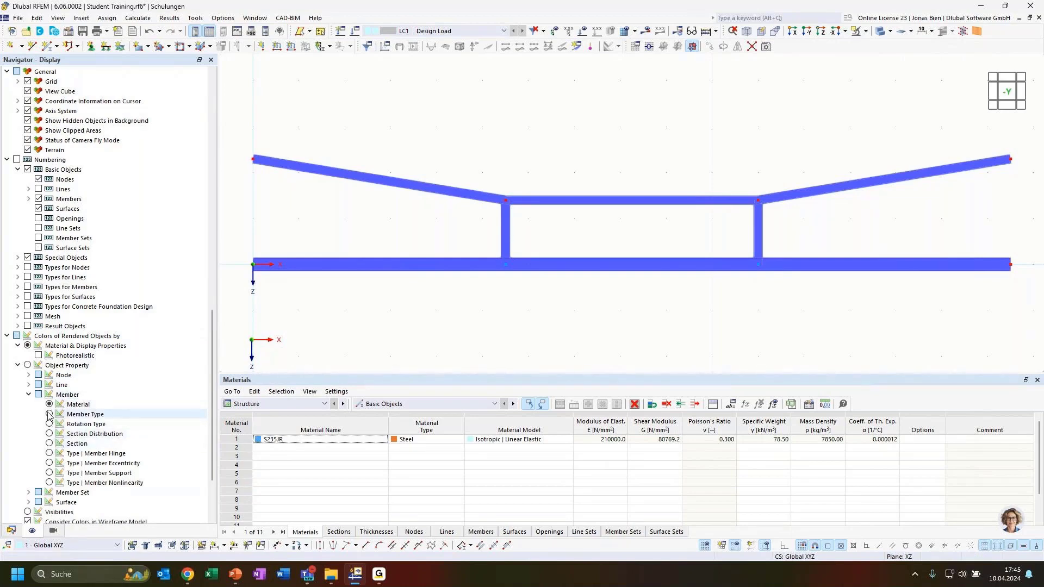
click(49, 414)
scroll(466, 341, down, 3)
middle_drag(466, 341, 478, 295)
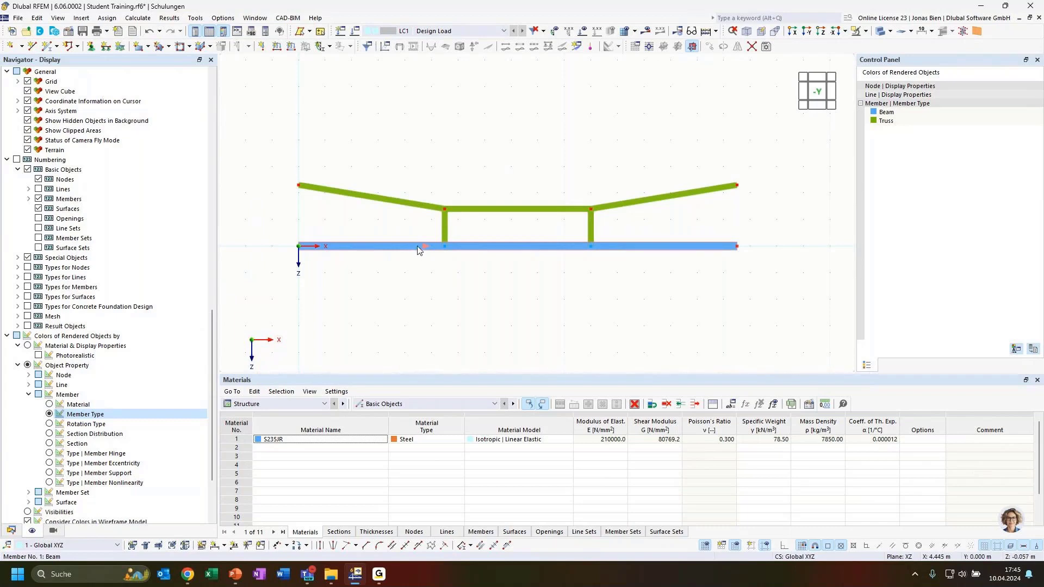
Check the Beam and Truss entries in the color legend and recolor the rendered members by Section.
click(886, 114)
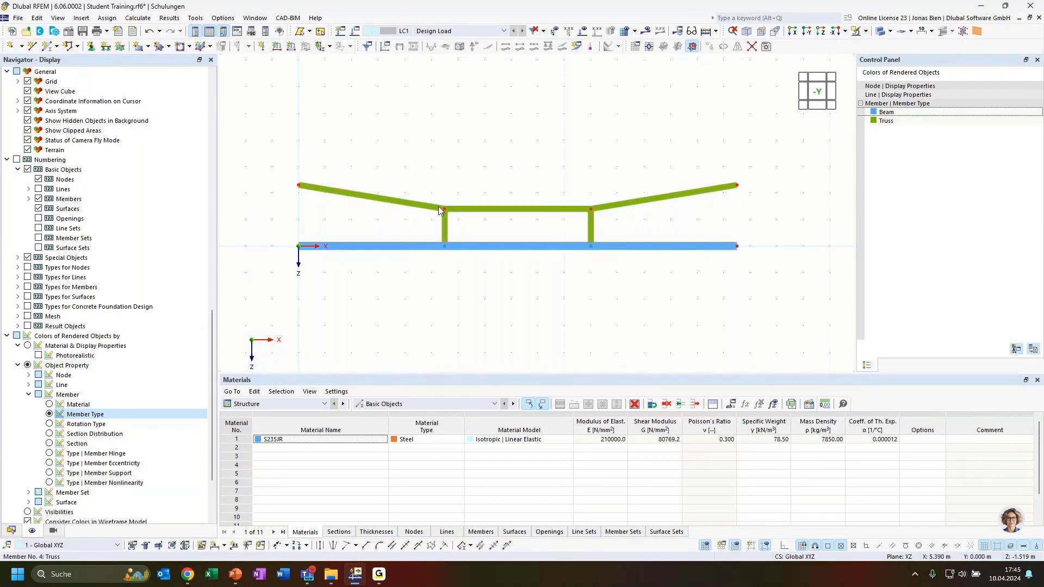
click(895, 123)
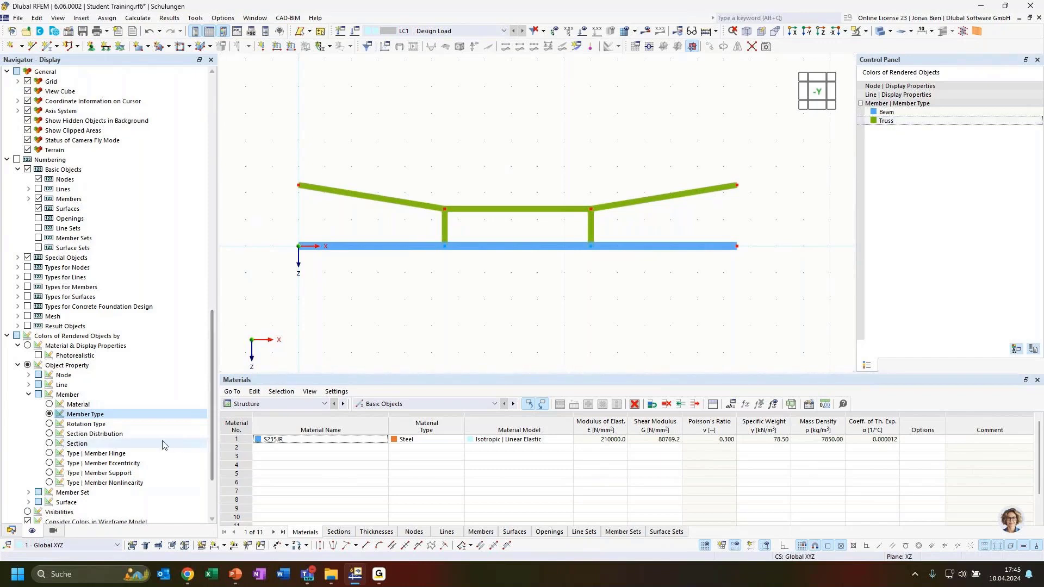
click(51, 444)
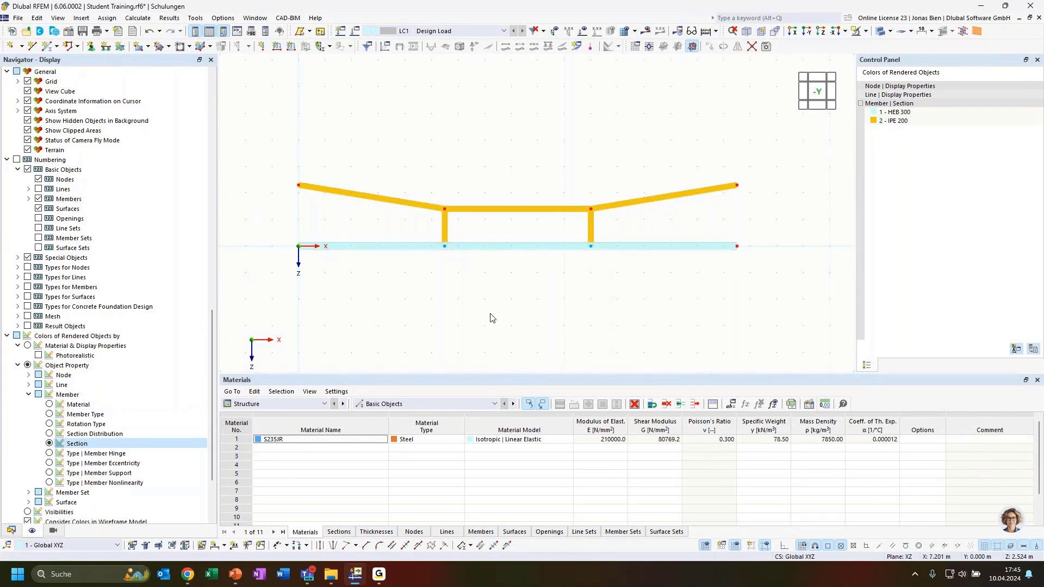
ctrl+middle_drag(506, 298, 562, 277)
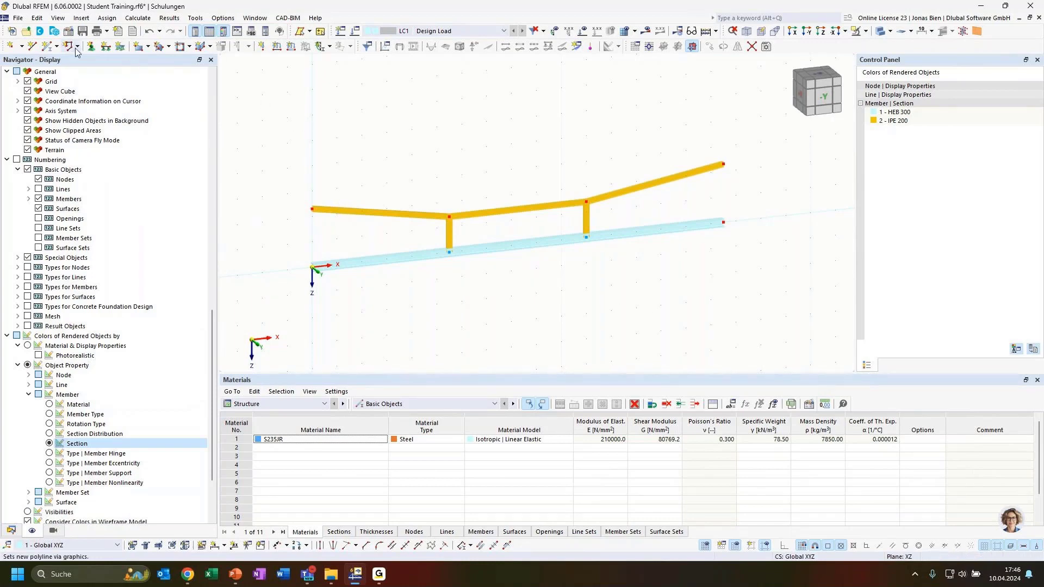
Assign the hinged nodal support to the beam's left end node and the two upper end nodes of the truss (1, 7, 8).
click(90, 47)
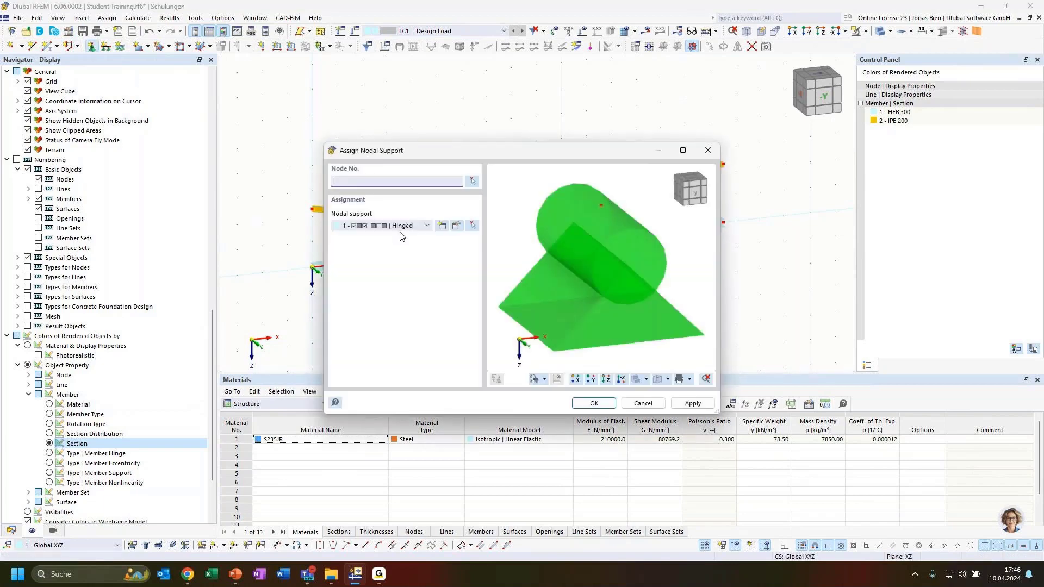
click(473, 181)
drag(330, 289, 288, 257)
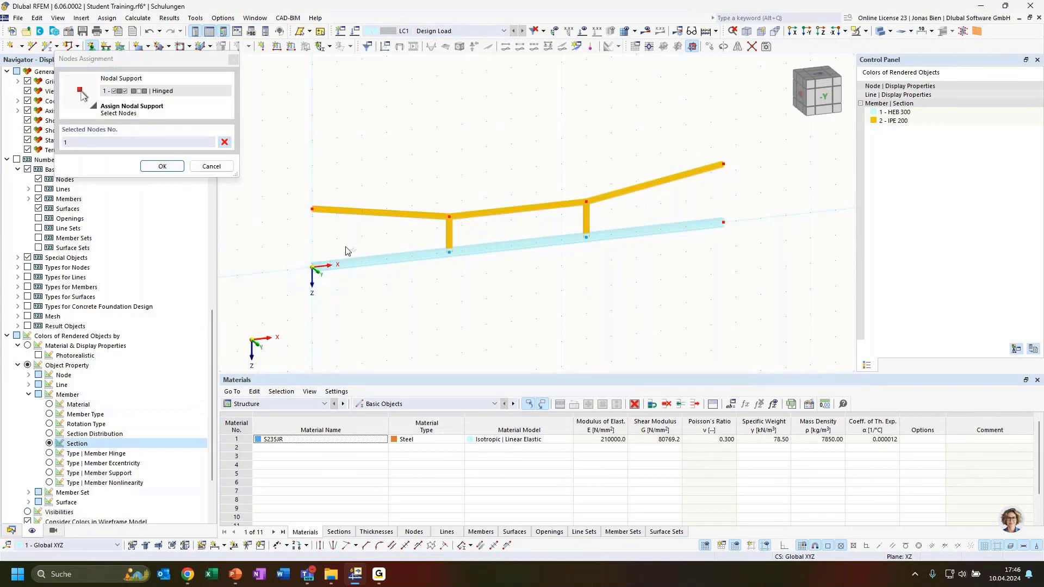
drag(329, 229, 297, 198)
drag(739, 186, 704, 154)
click(162, 167)
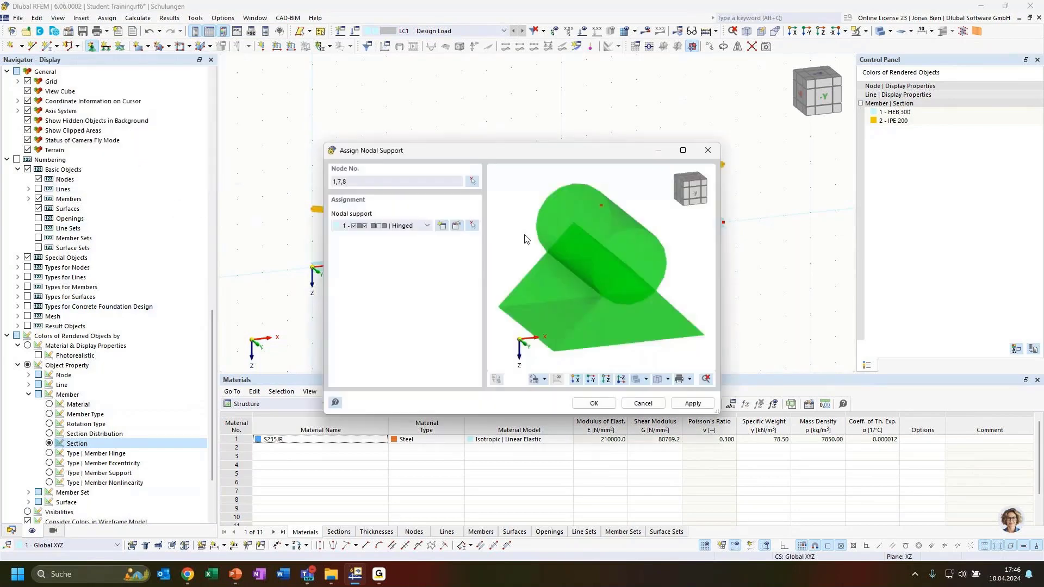
click(594, 403)
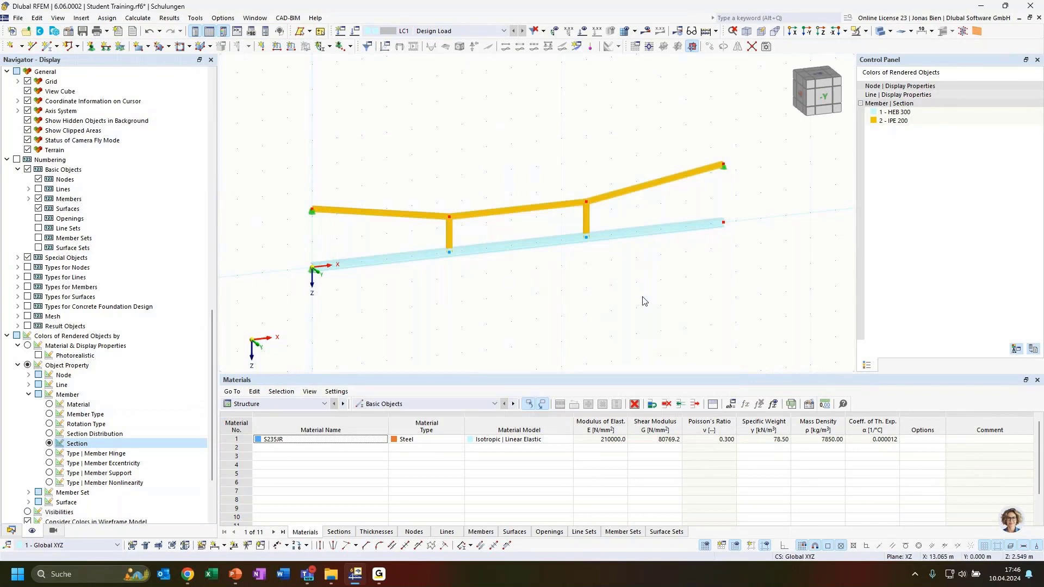
Assign the Roller nodal support to the unsupported end node of the HEB 300 beam.
ctrl+middle_drag(690, 275, 613, 261)
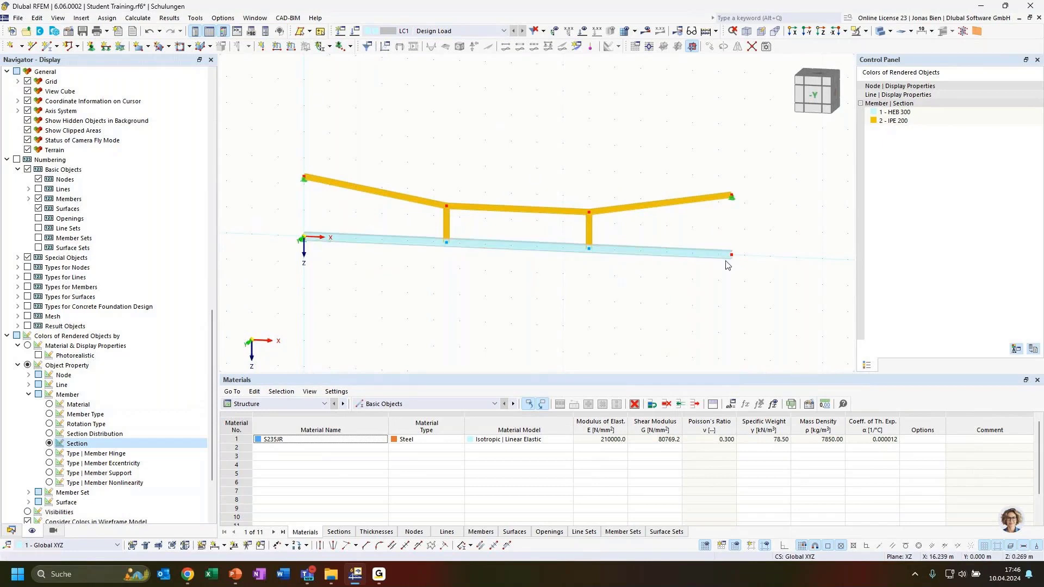
ctrl+middle_drag(573, 301, 601, 292)
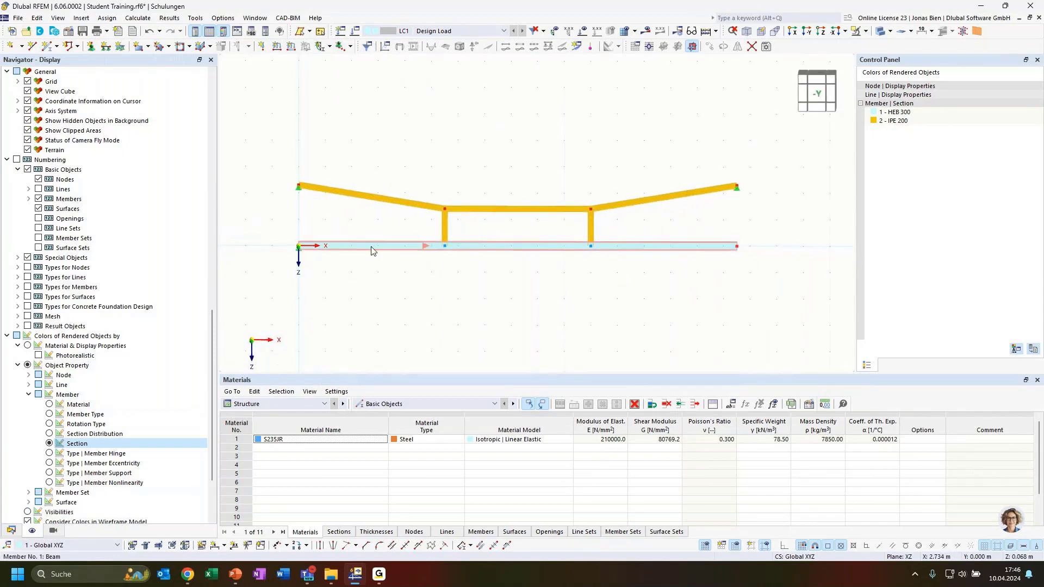
click(90, 46)
click(427, 226)
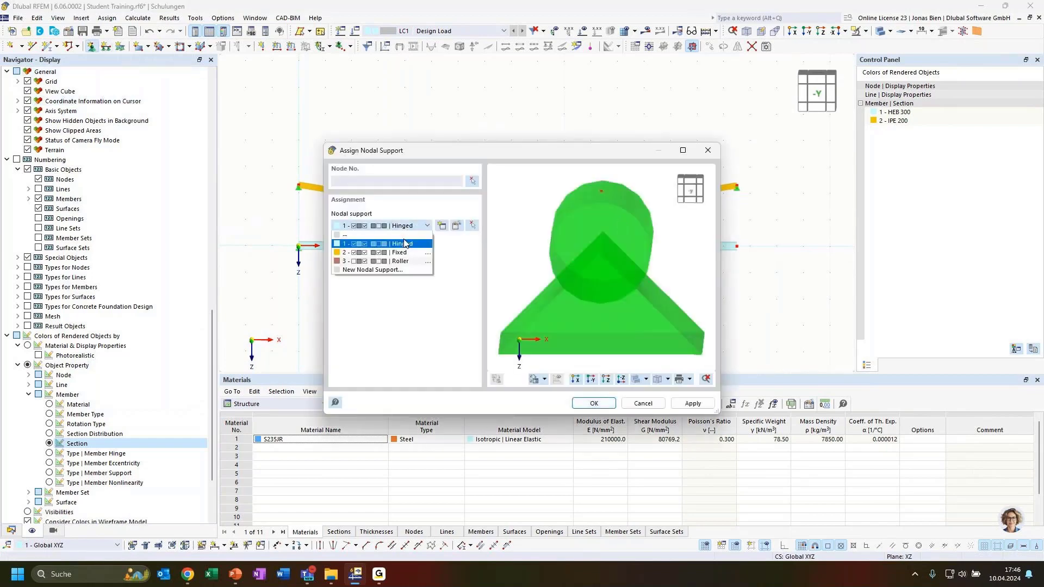
click(401, 262)
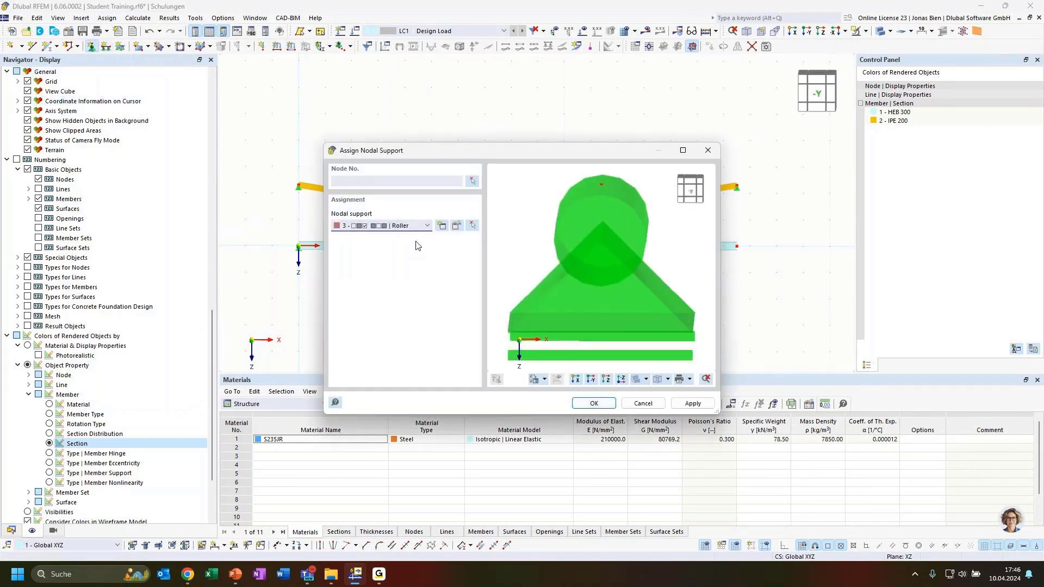
click(475, 182)
click(737, 247)
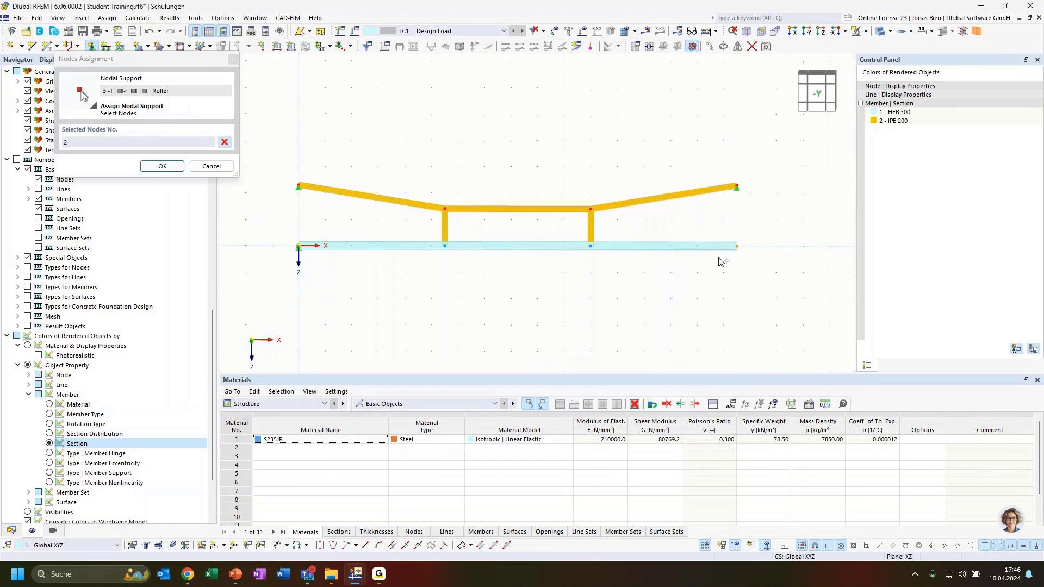
click(162, 166)
click(593, 403)
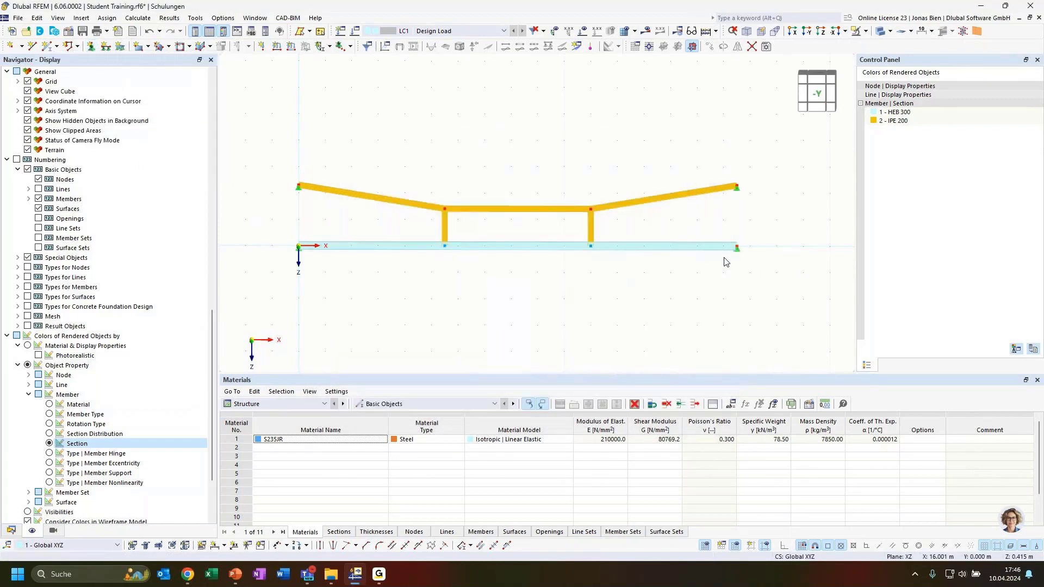
Apply a uniform member load of 15 kN/m to the HEB 300 beam in load case LC1 - Design Load.
ctrl+middle_drag(646, 291, 698, 312)
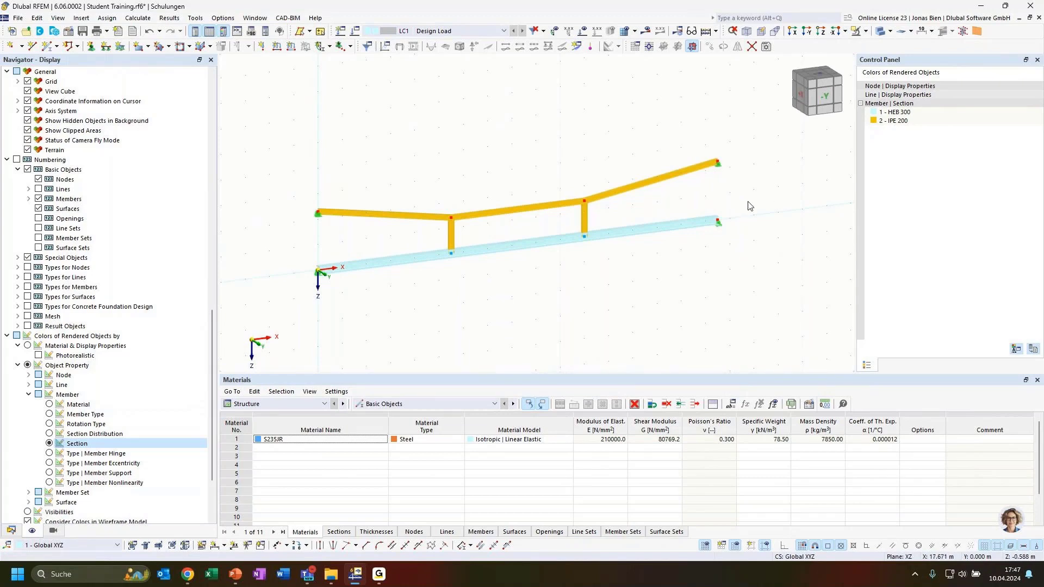
ctrl+middle_drag(746, 201, 755, 193)
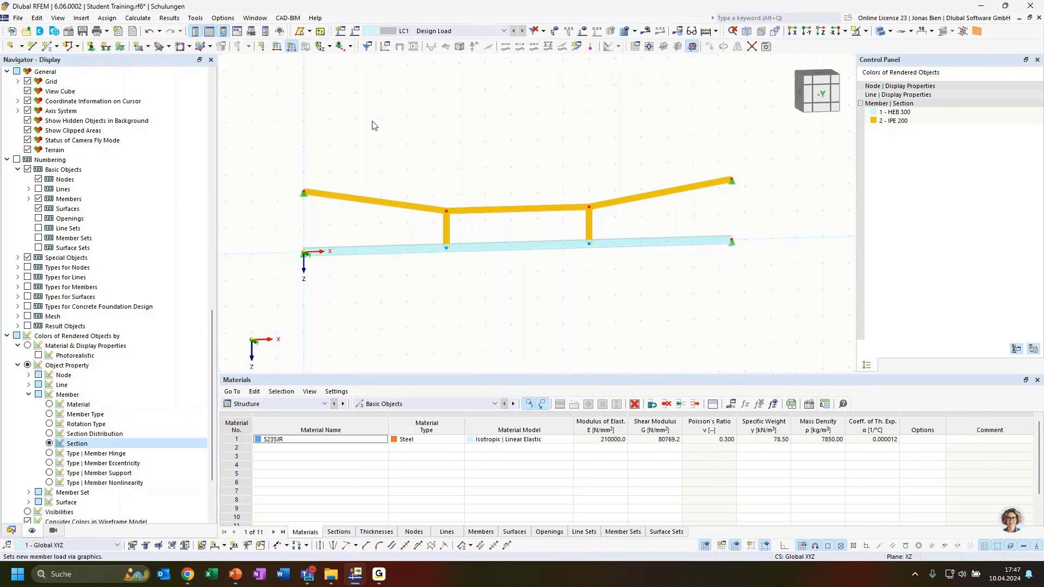
click(417, 182)
text(15)
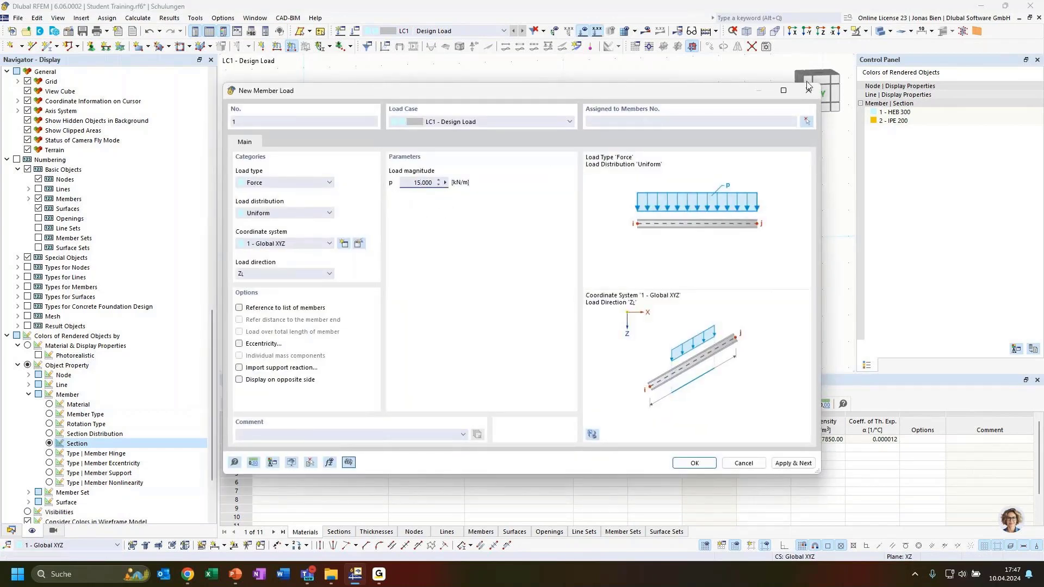
click(807, 121)
click(485, 248)
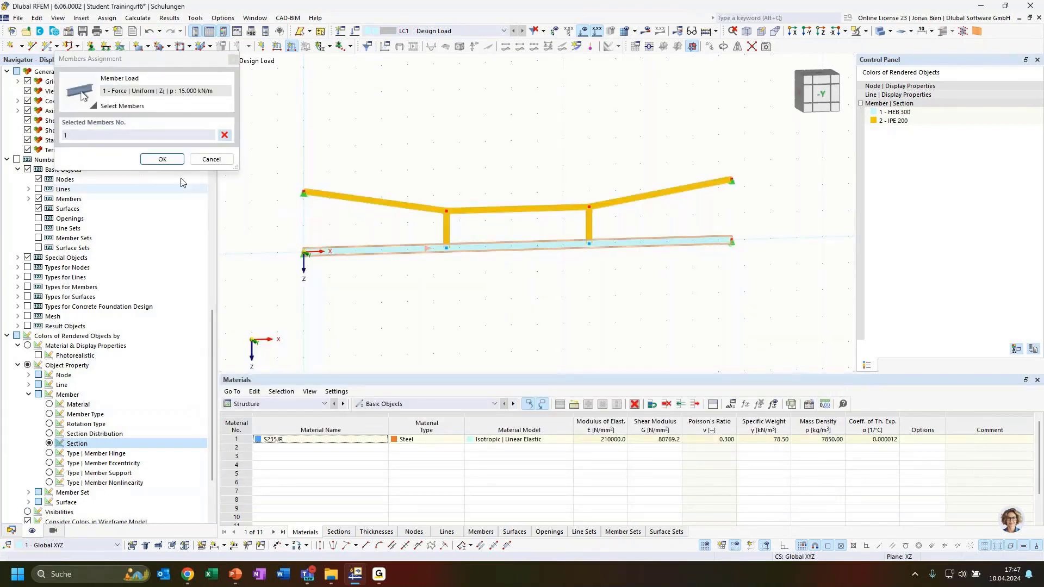
click(163, 159)
click(695, 462)
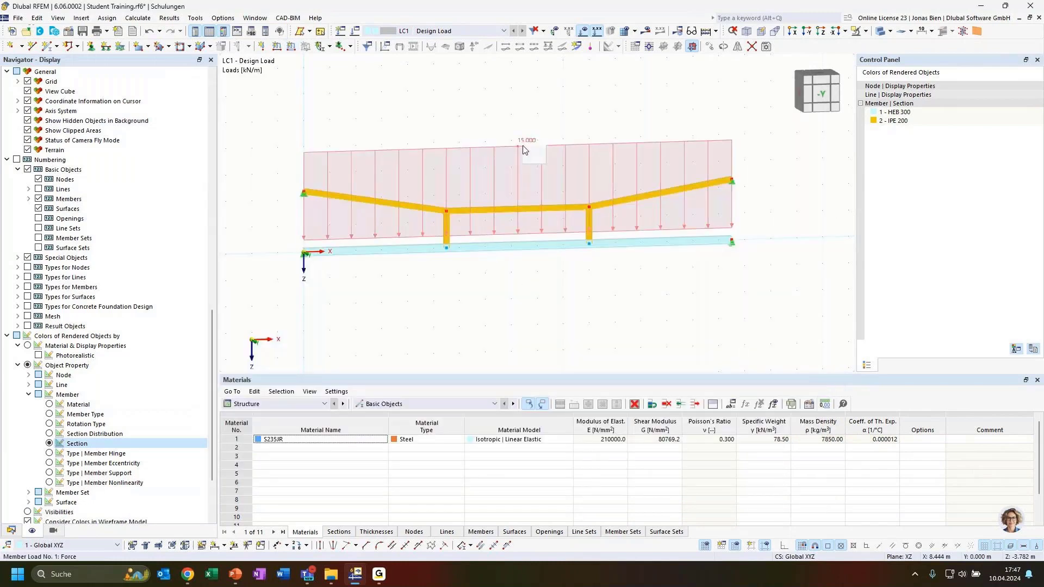
Reduce the graphical display size of the member load on the beam.
right_click(524, 149)
drag(657, 224, 579, 226)
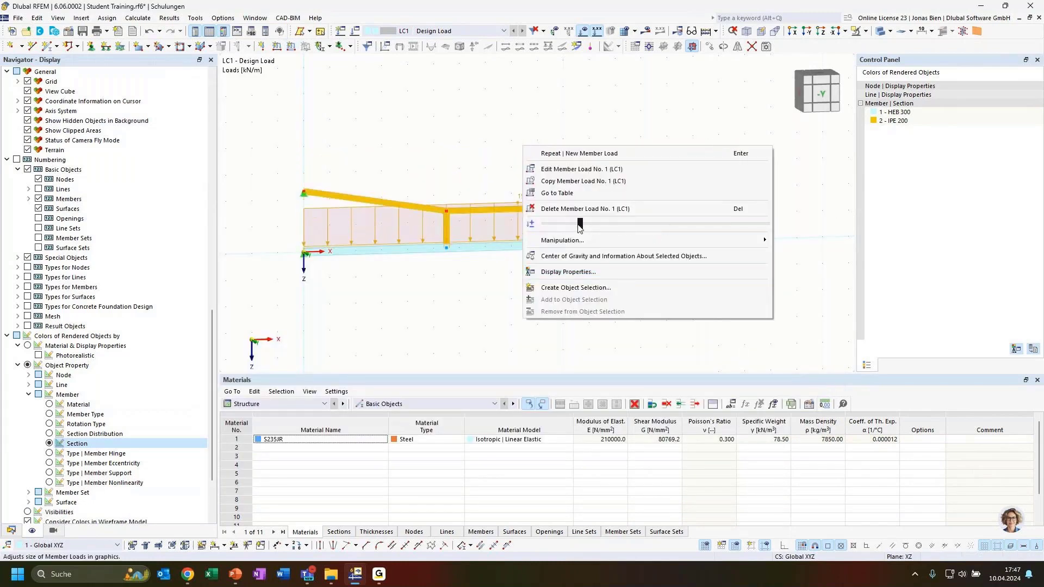
click(459, 186)
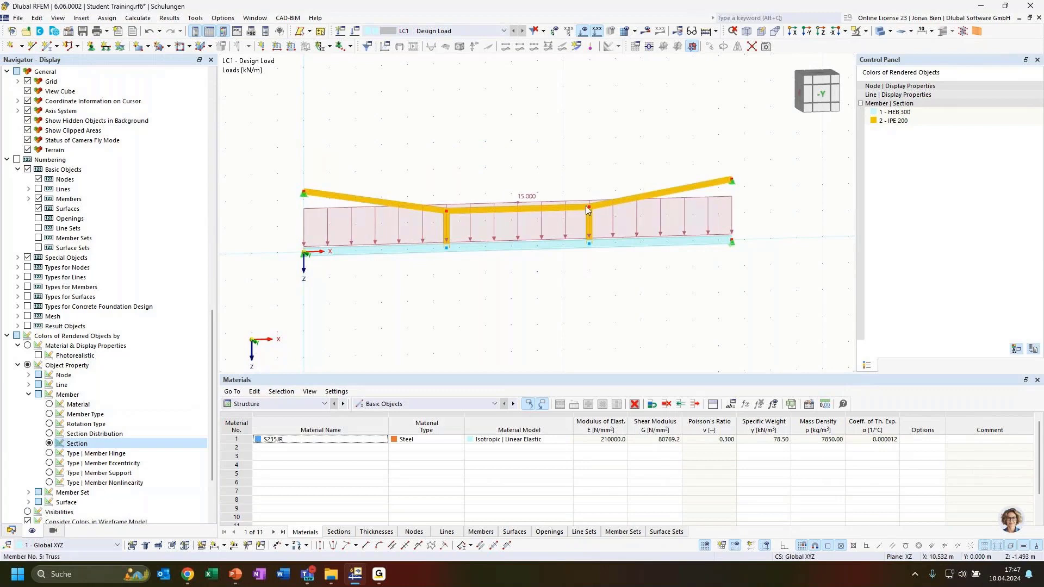
Show the model data in the navigator and calculate the results for LC1 - Design Load.
ctrl+middle_drag(606, 164, 579, 166)
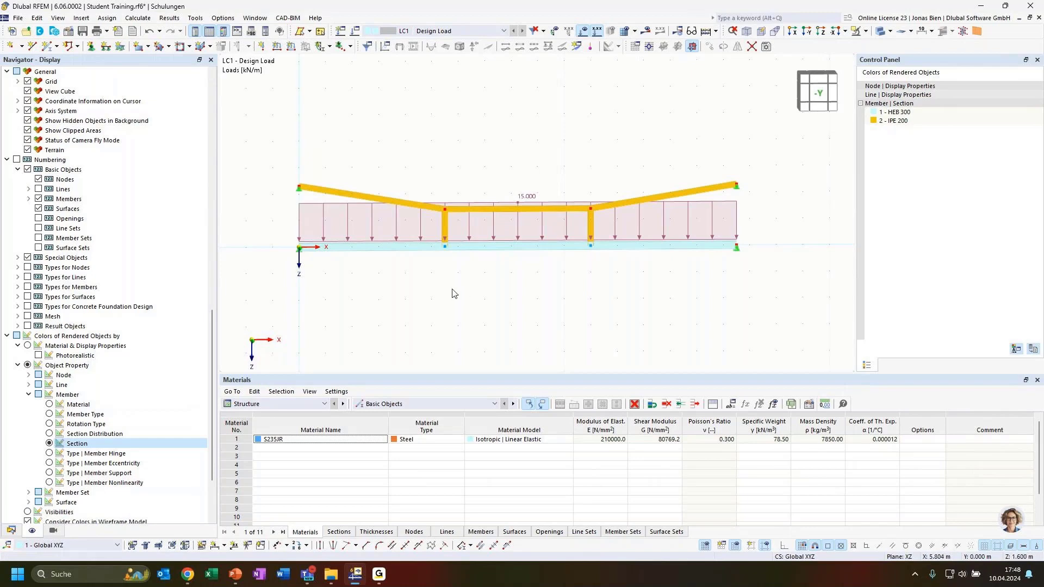
click(11, 530)
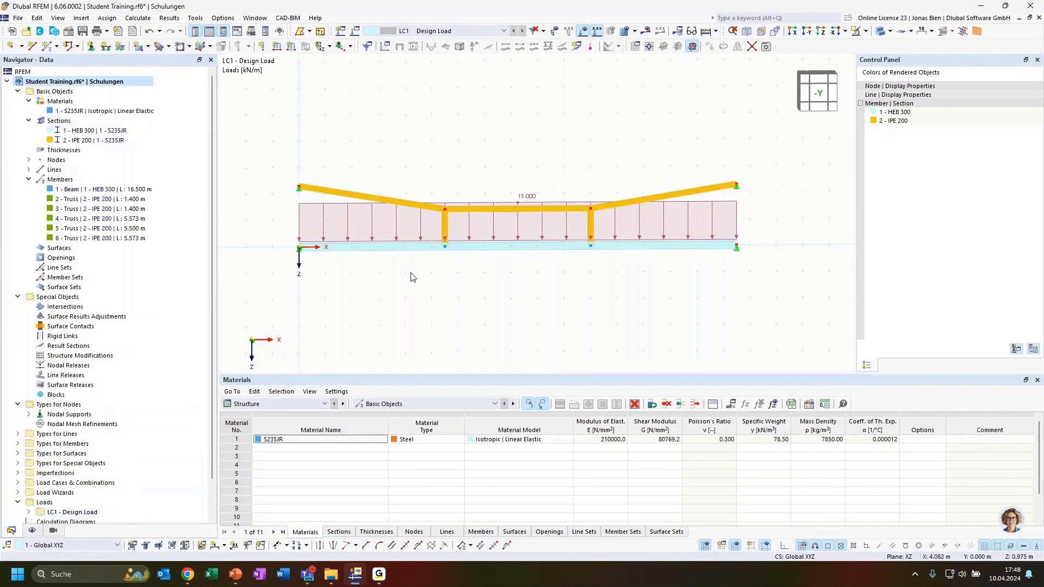
ctrl+middle_drag(414, 278, 444, 286)
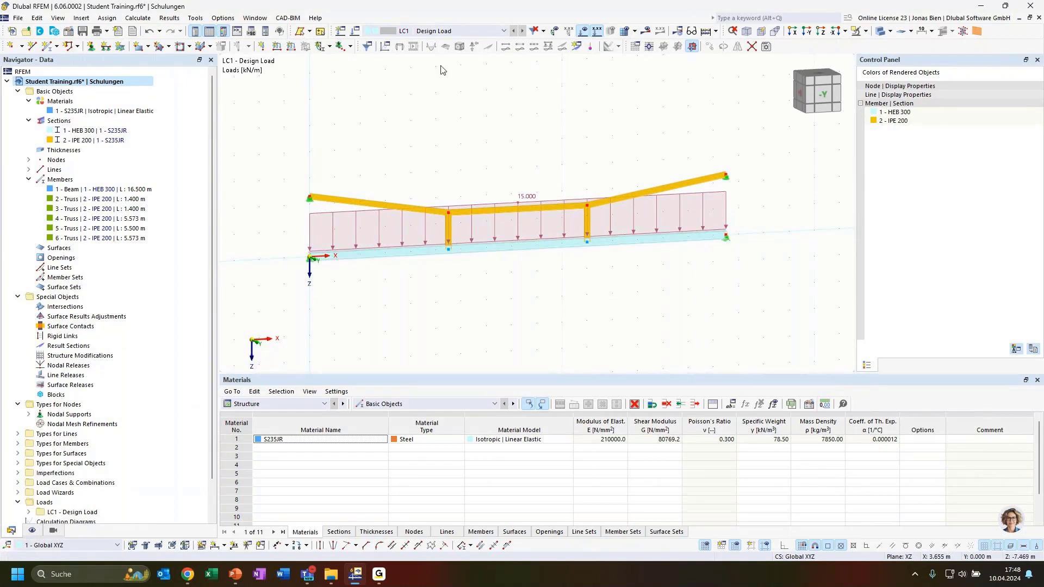
click(647, 33)
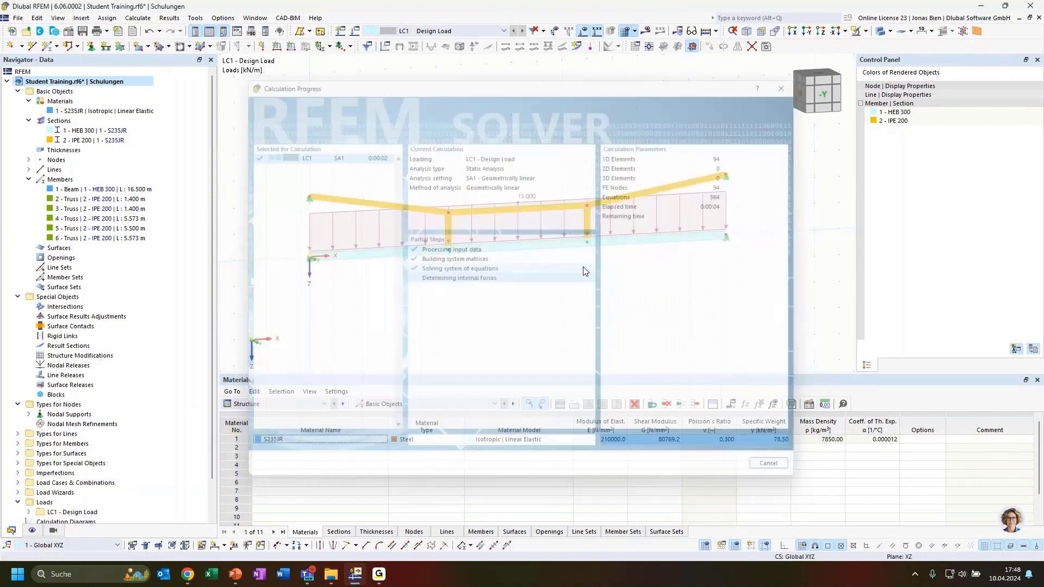
Hide the loads and set the member deformation display to Section Colored.
ctrl+middle_drag(692, 314, 666, 324)
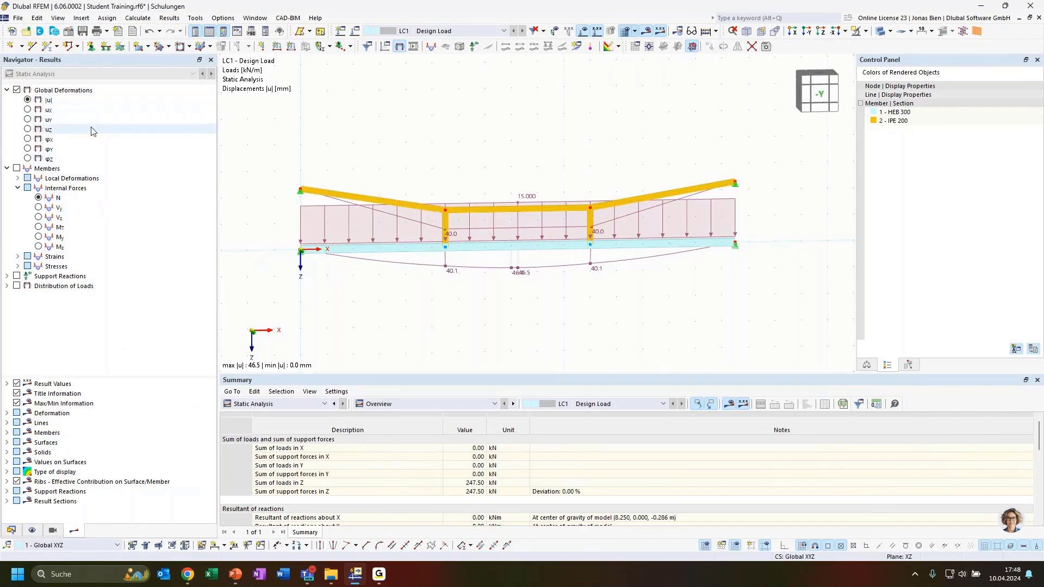
click(584, 31)
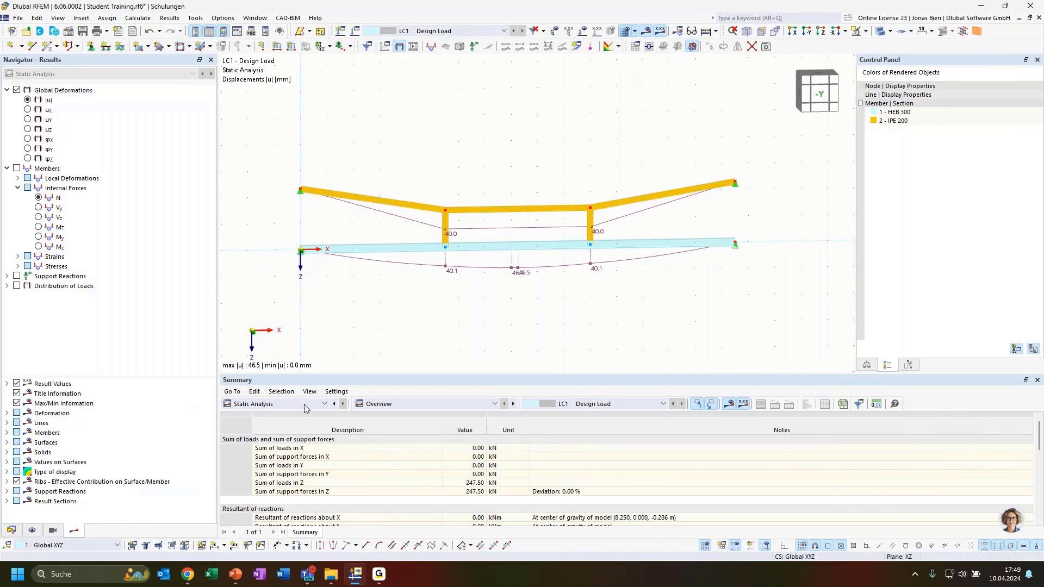
click(7, 413)
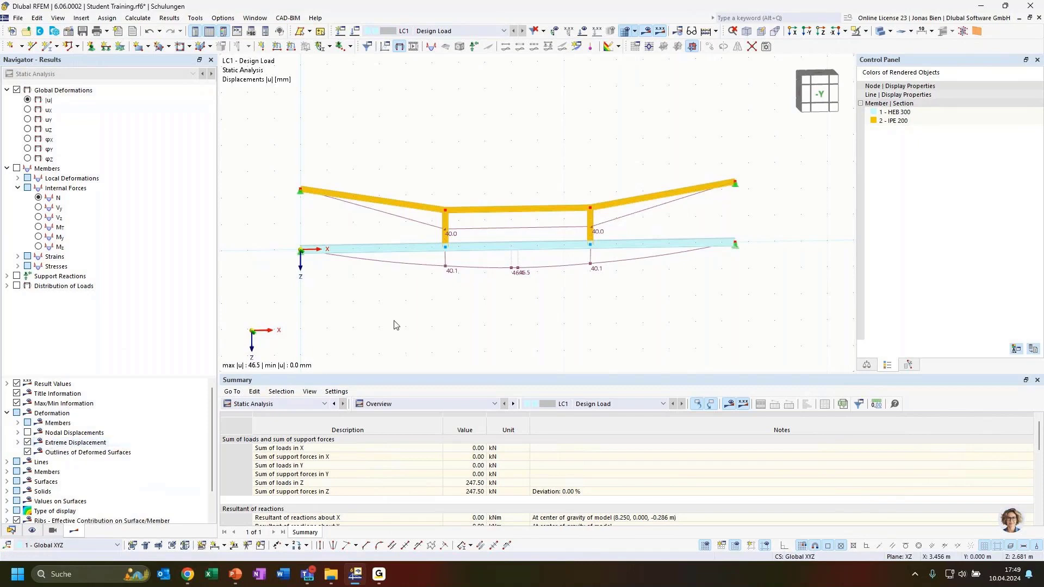
ctrl+middle_drag(509, 329, 591, 311)
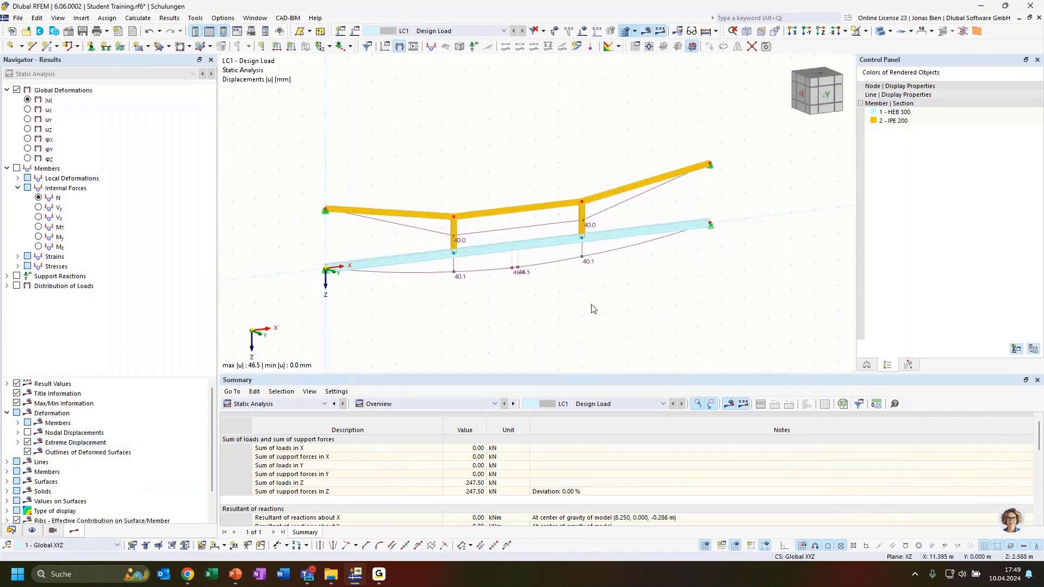
scroll(492, 184, up, 1)
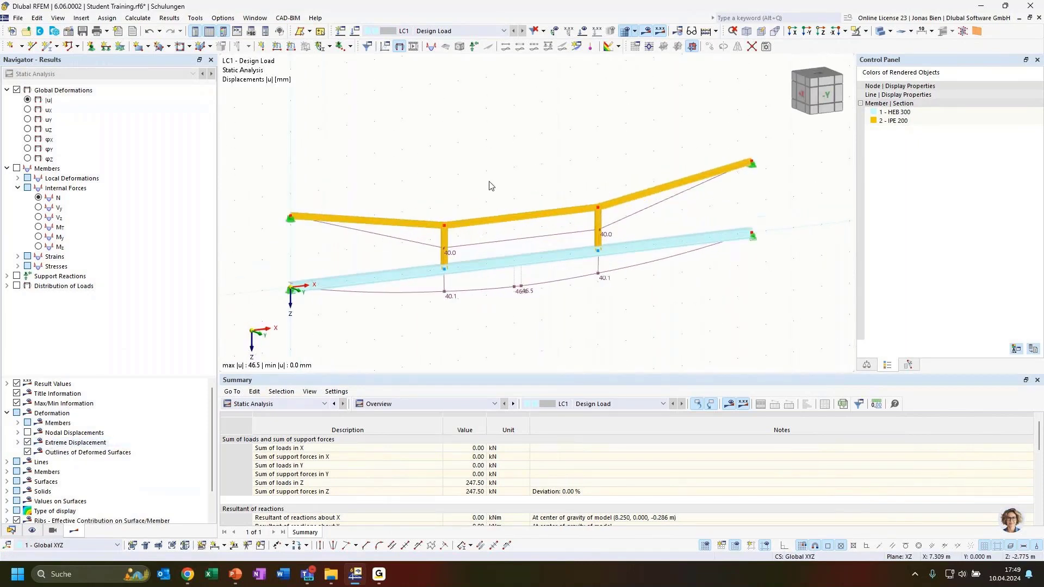
click(18, 423)
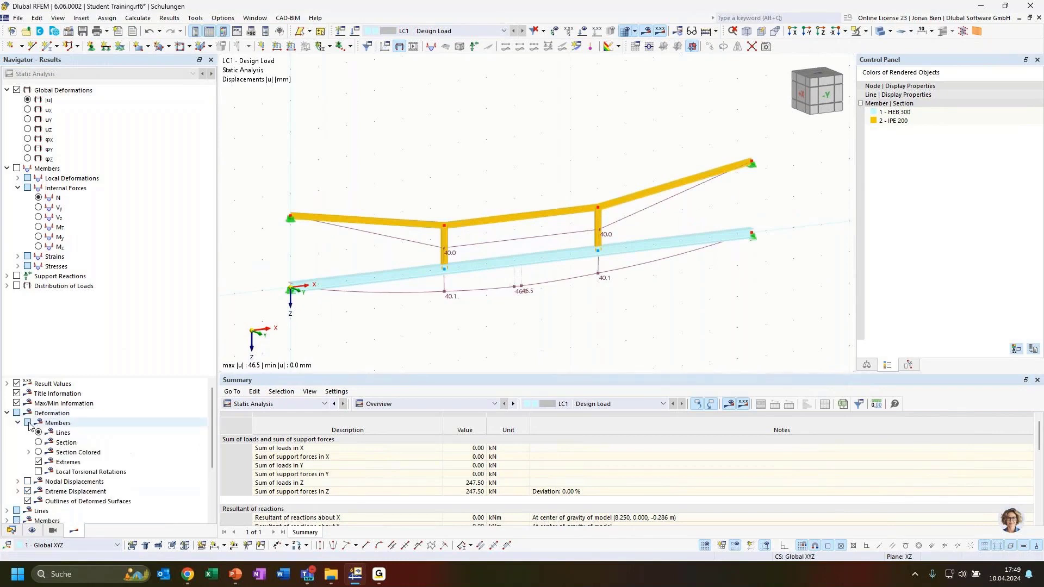
click(38, 452)
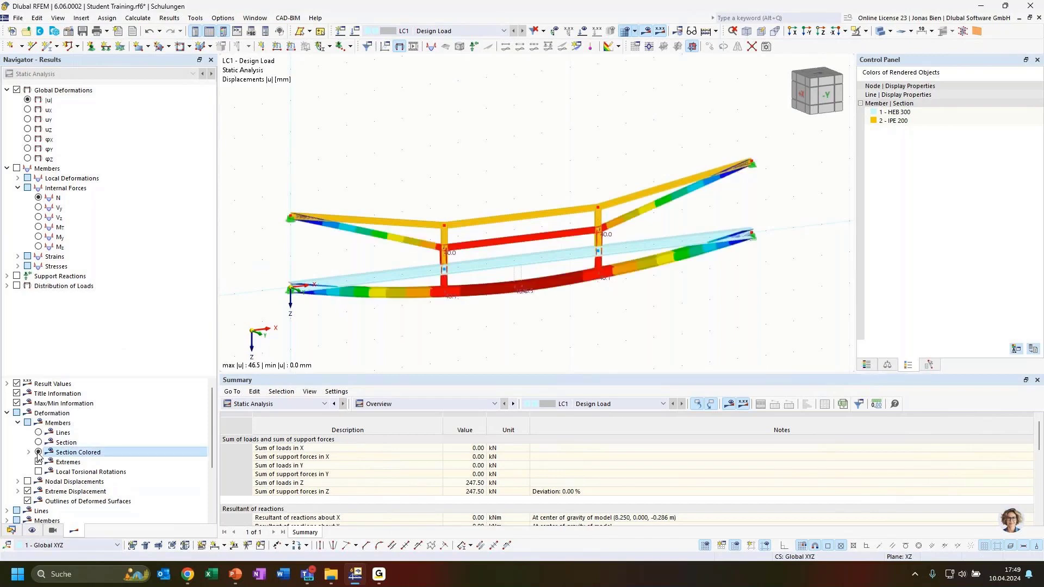
click(38, 461)
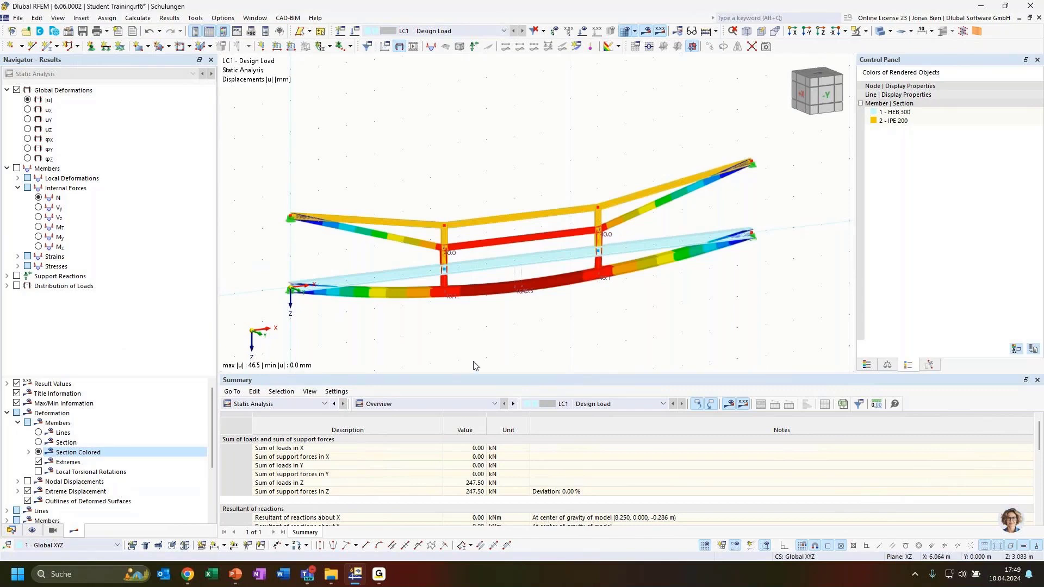
Examine the colored deformed shape of the beam and trusses from several angles.
ctrl+middle_drag(558, 320, 581, 319)
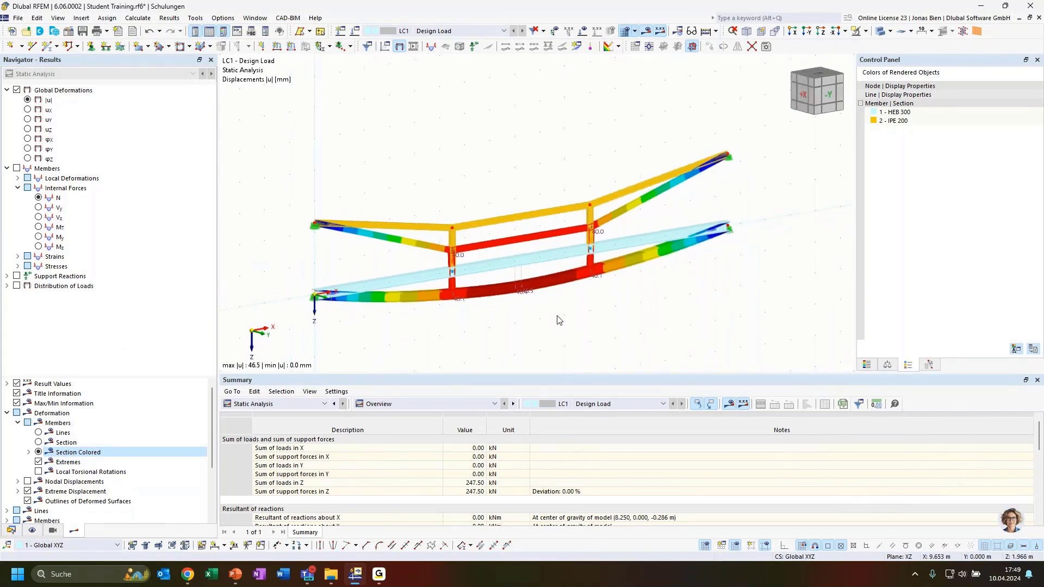
scroll(460, 303, up, 1)
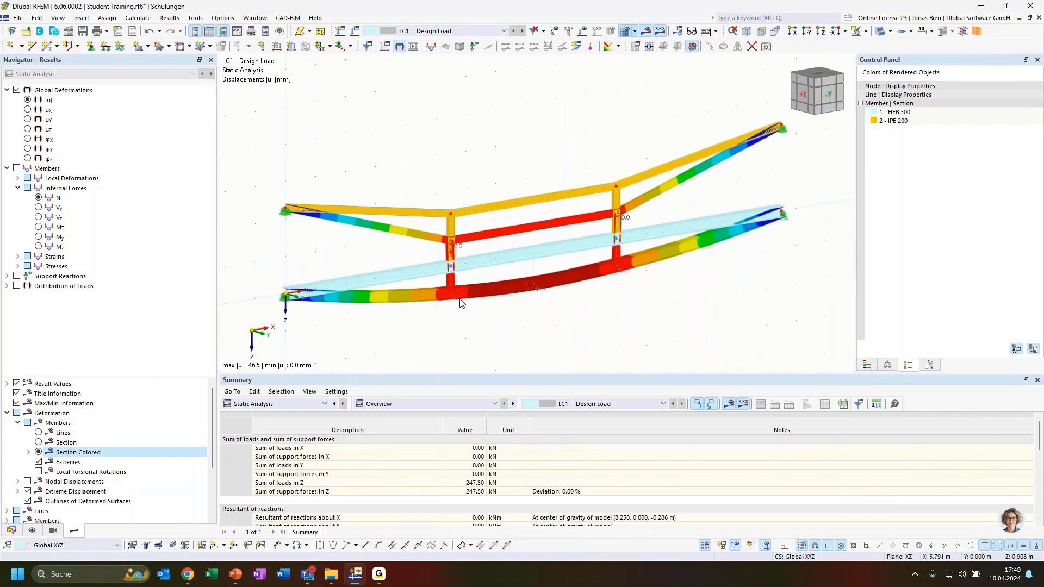
scroll(461, 303, up, 1)
scroll(519, 324, down, 1)
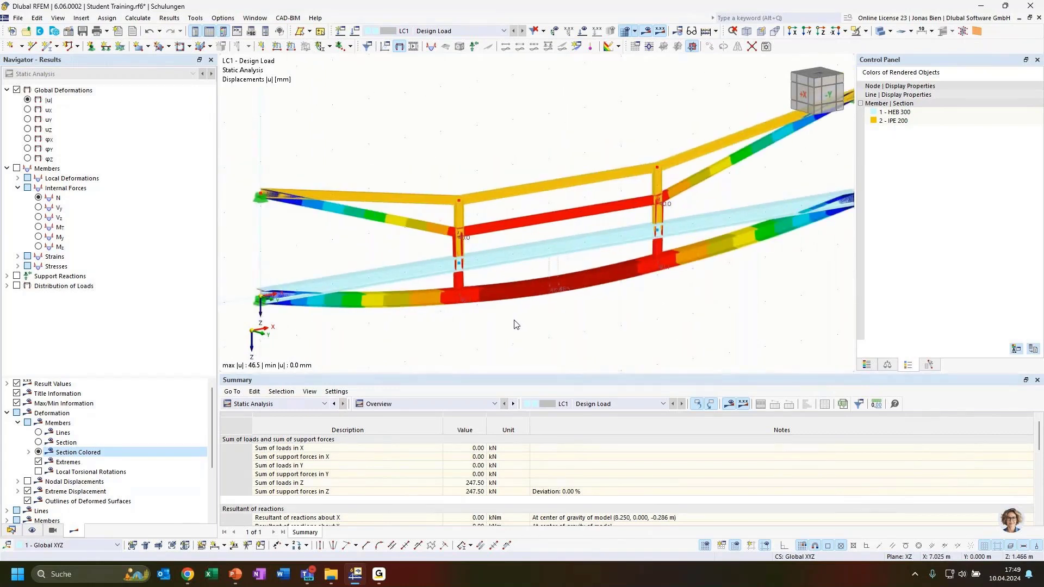
middle_drag(507, 324, 524, 324)
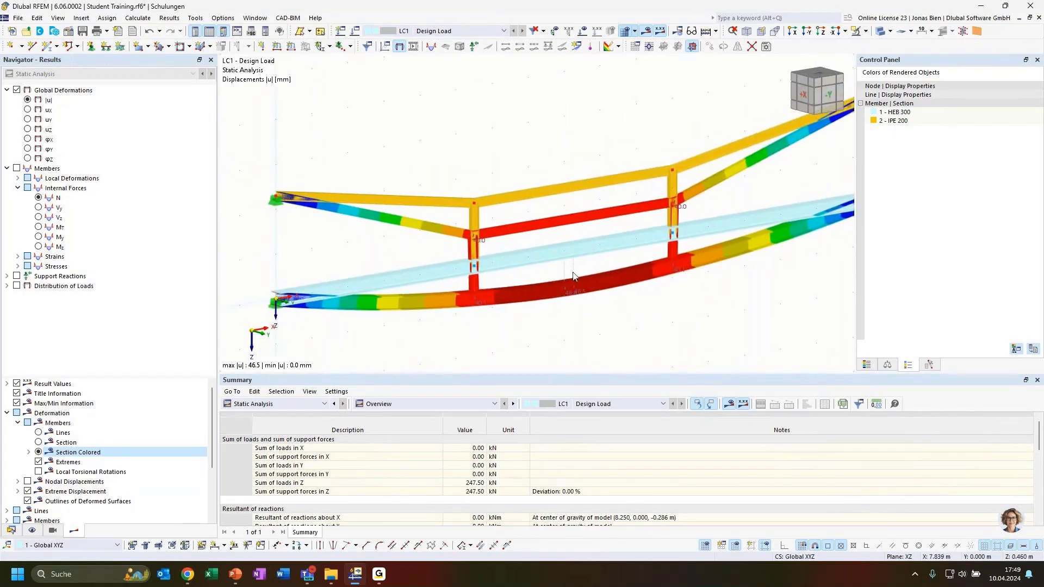
scroll(598, 175, down, 2)
scroll(597, 158, down, 1)
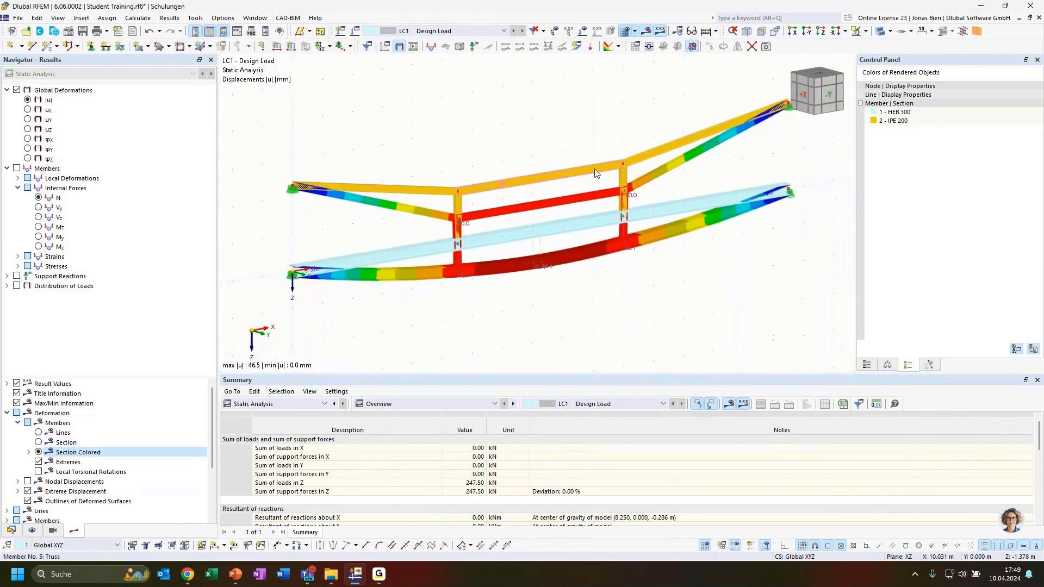
middle_drag(596, 151, 580, 158)
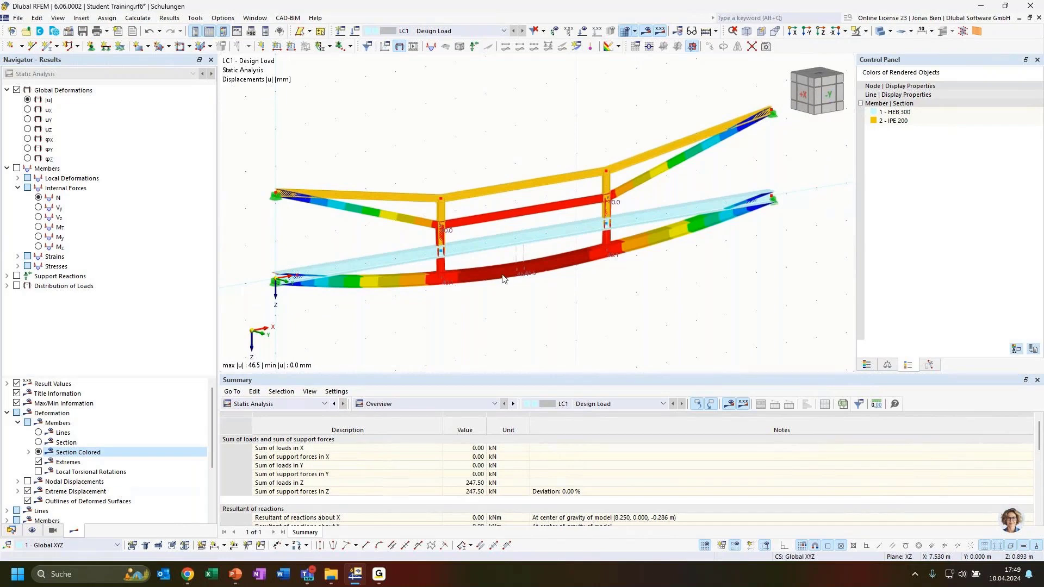
ctrl+middle_drag(520, 328, 597, 291)
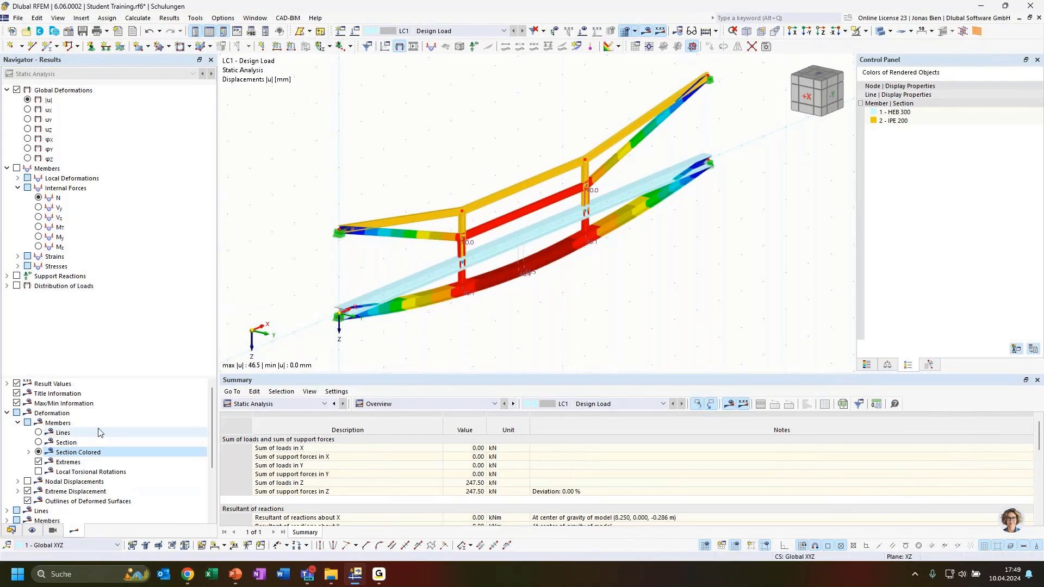
Compare the Lines display of the member deformations with Section Colored, then view the model from the front.
click(39, 433)
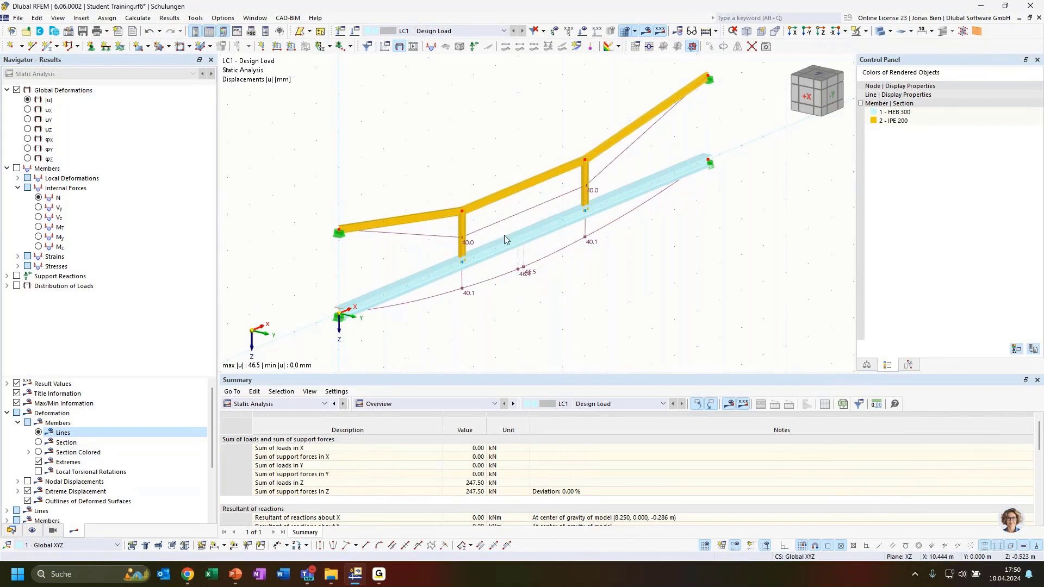
click(38, 452)
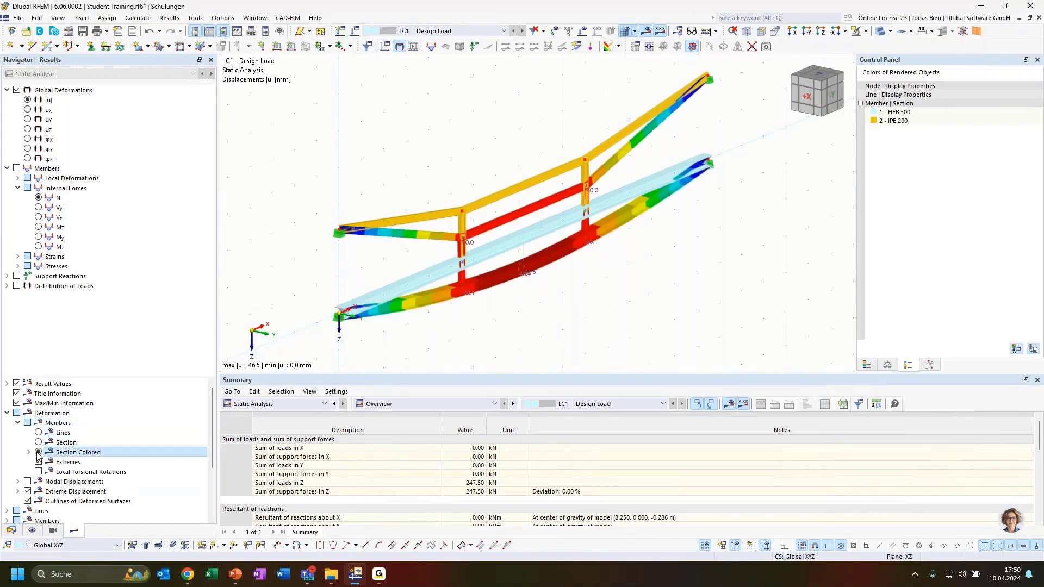
ctrl+middle_drag(599, 307, 560, 256)
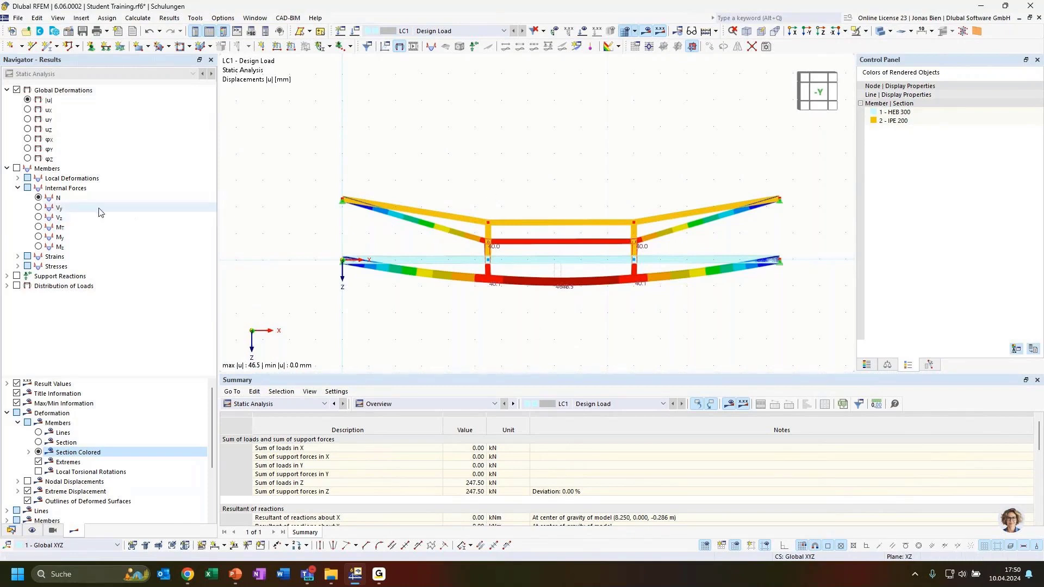
Display the axial forces N of the members, show the model as a wireframe and inspect the diagrams at an angle.
click(39, 197)
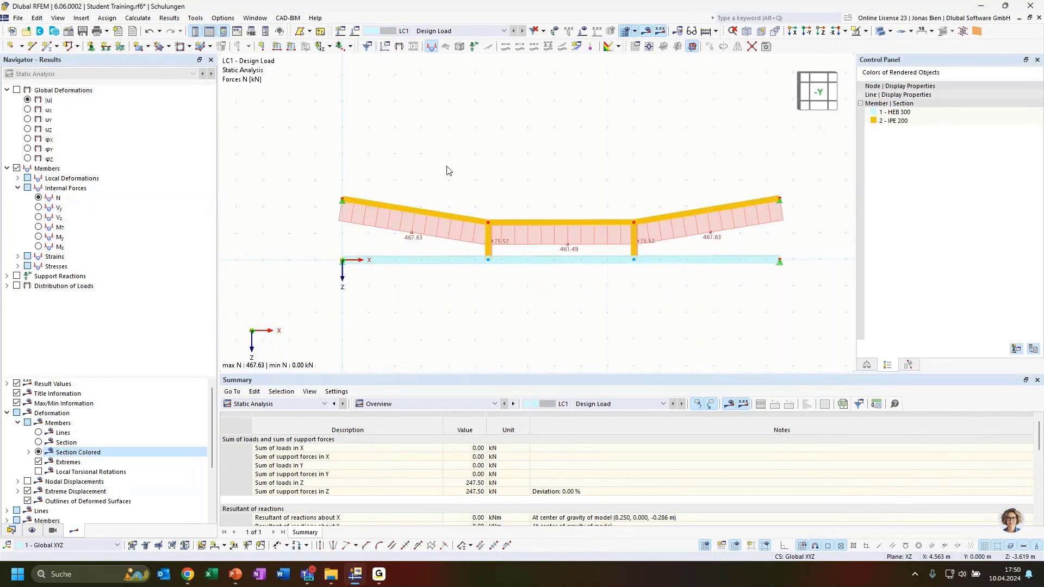
click(882, 32)
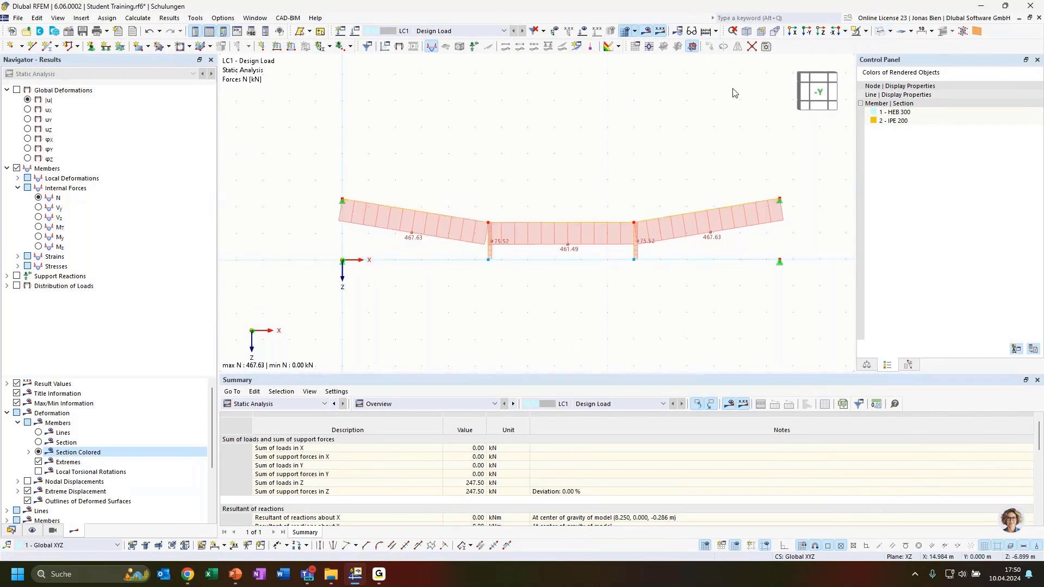
ctrl+middle_drag(515, 293, 581, 294)
ctrl+middle_drag(641, 274, 668, 281)
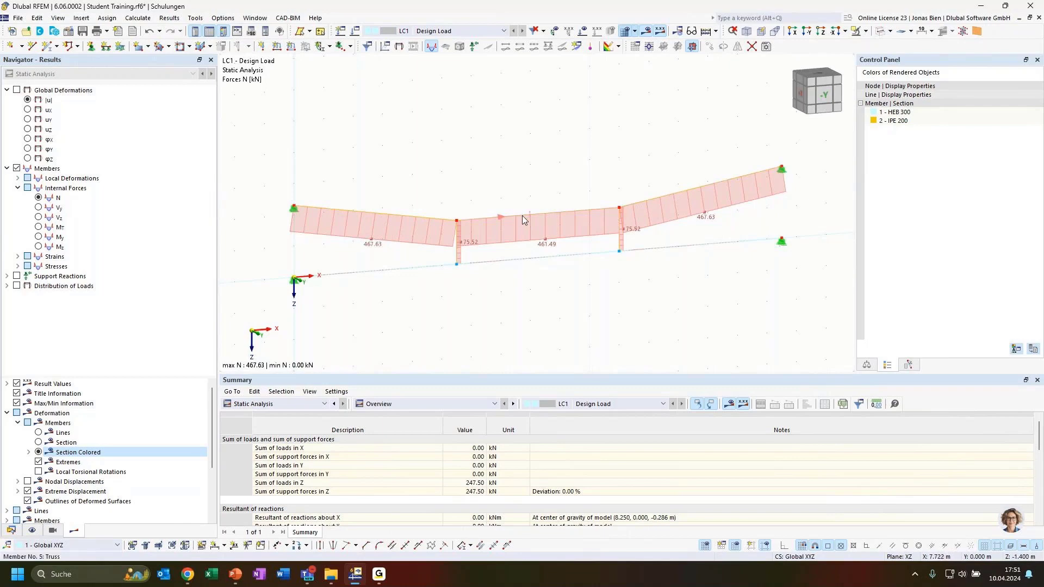
ctrl+middle_drag(540, 303, 460, 248)
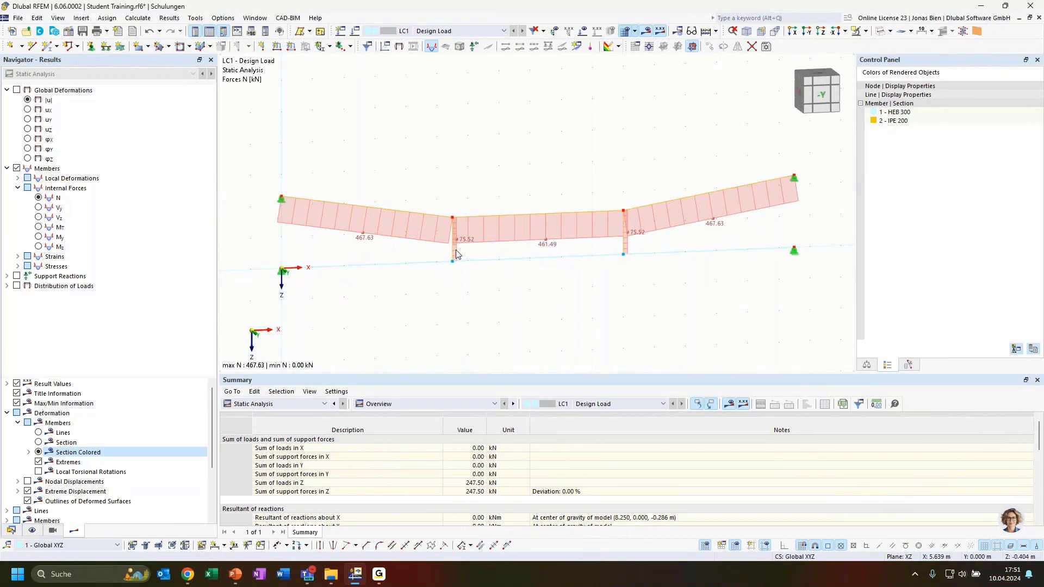
ctrl+middle_drag(536, 294, 456, 261)
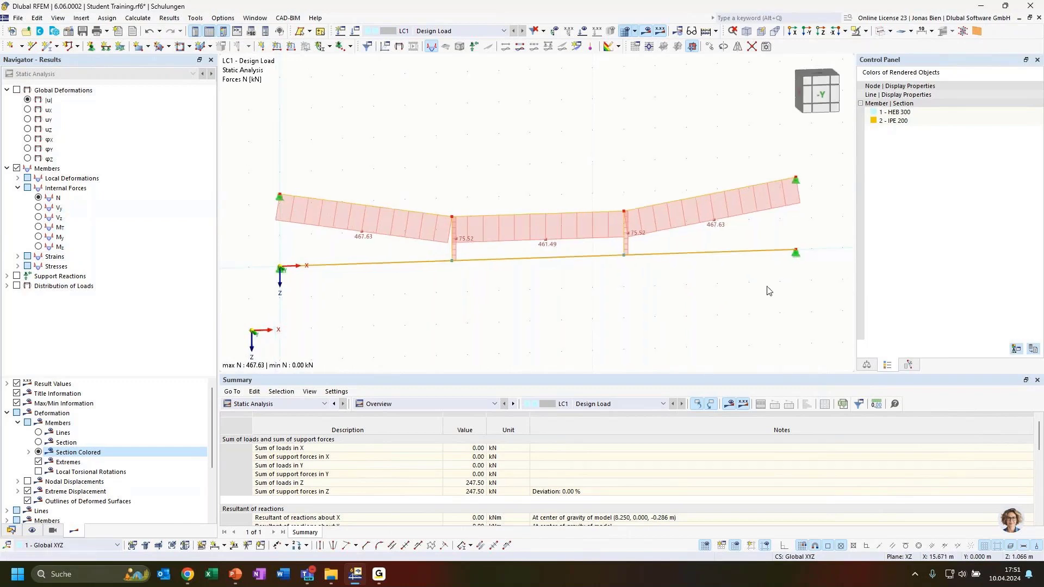
Compare the shear force diagrams Vy and Vz with the bending moment My, and return to Vz.
click(38, 207)
click(38, 217)
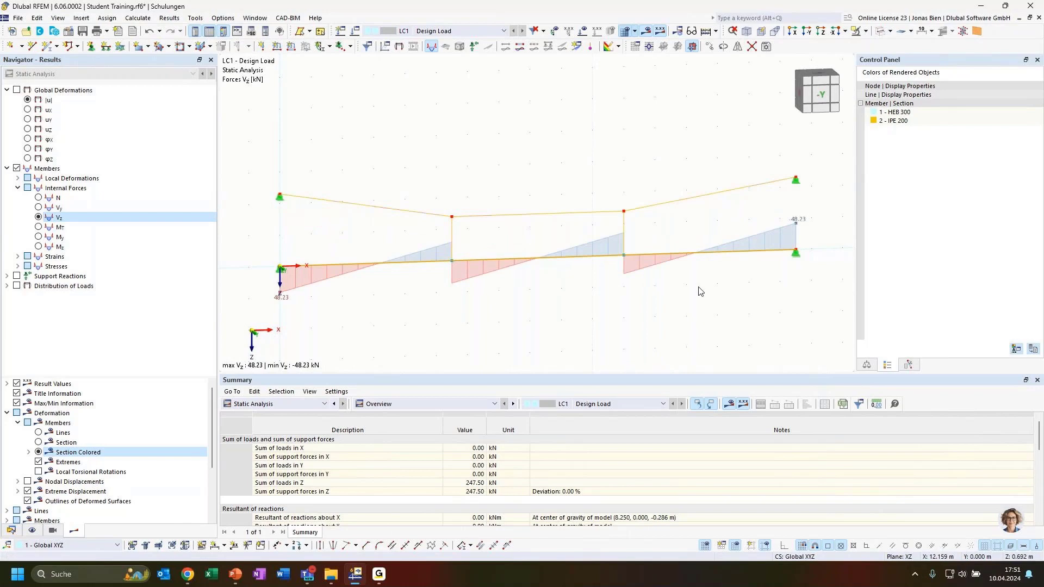
click(38, 236)
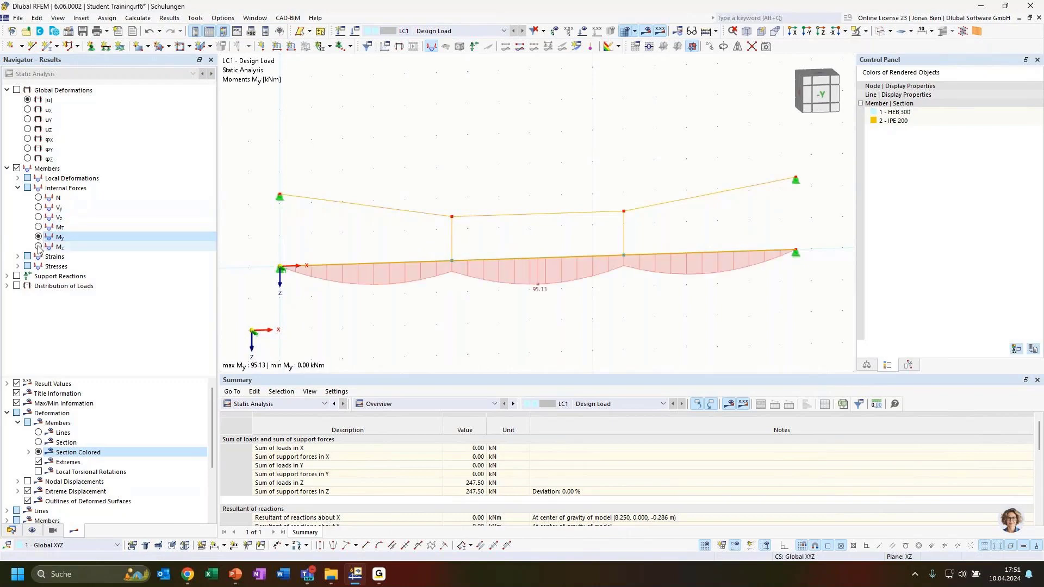
click(38, 217)
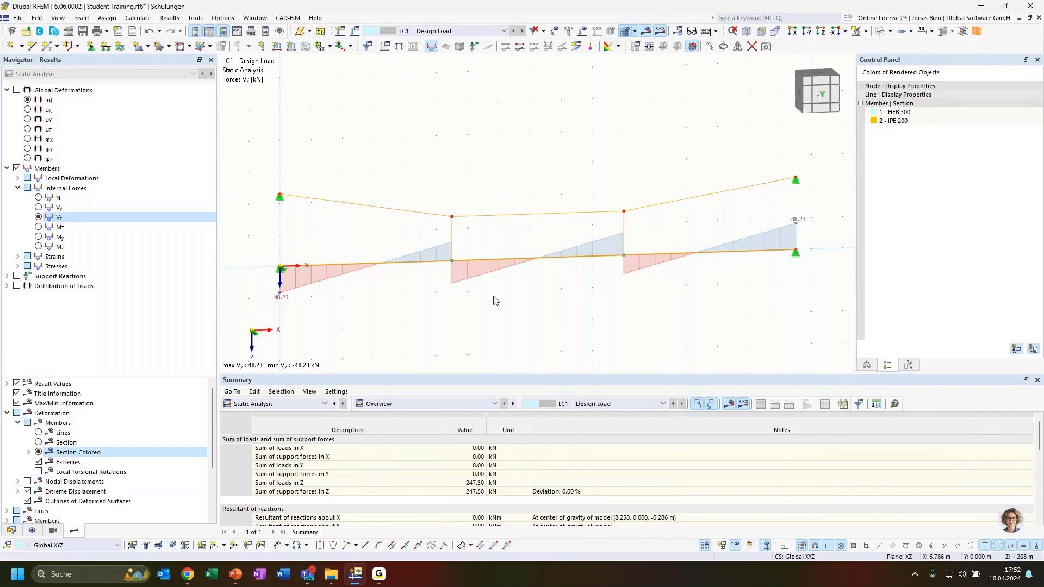
Turn on All Values for the member result diagrams and view the labelled shear forces from the front (-Y).
scroll(87, 447, down, 3)
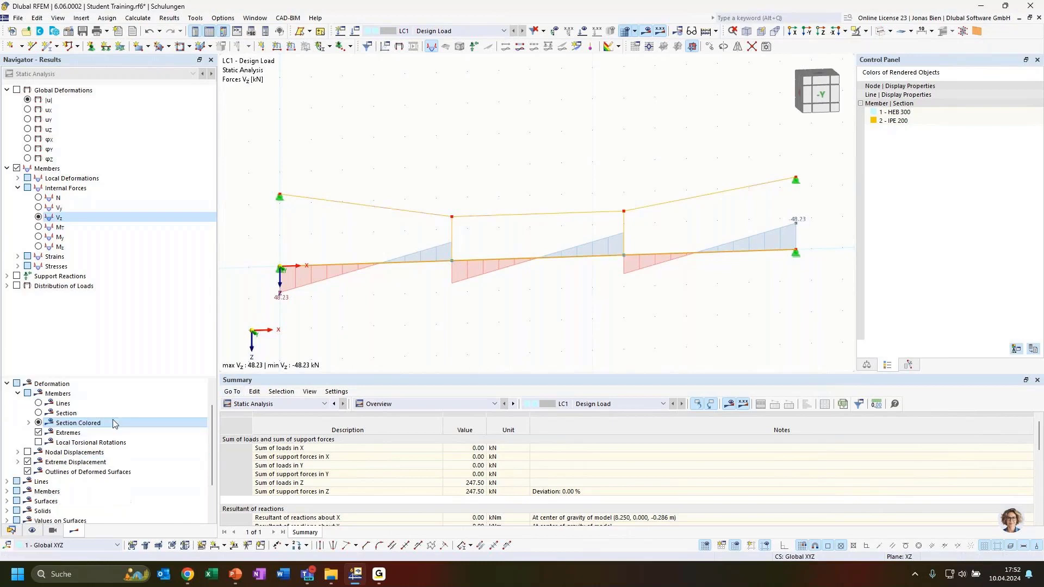
scroll(52, 420, up, 3)
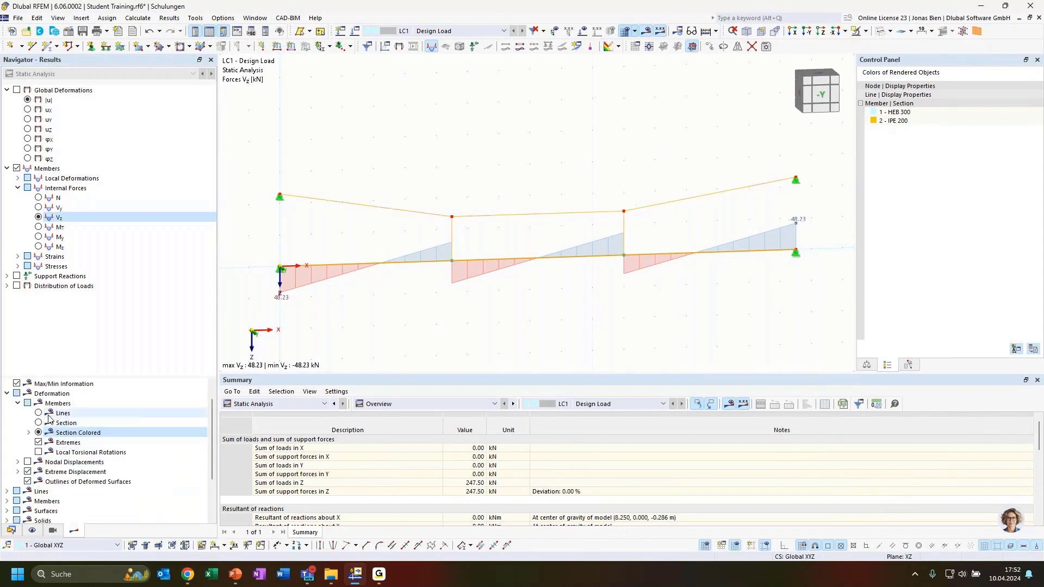
scroll(46, 418, down, 1)
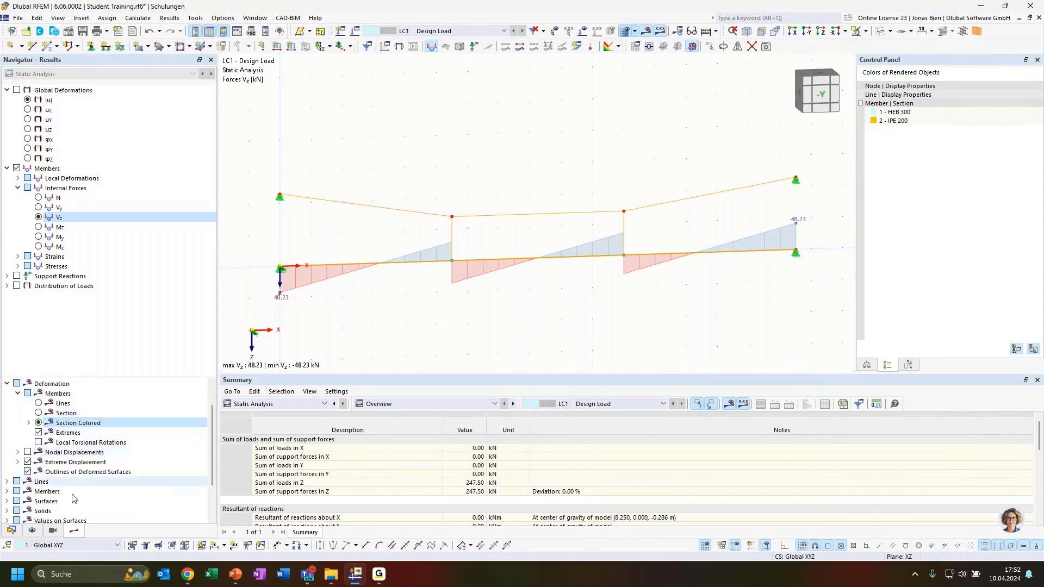
click(7, 491)
scroll(33, 478, down, 4)
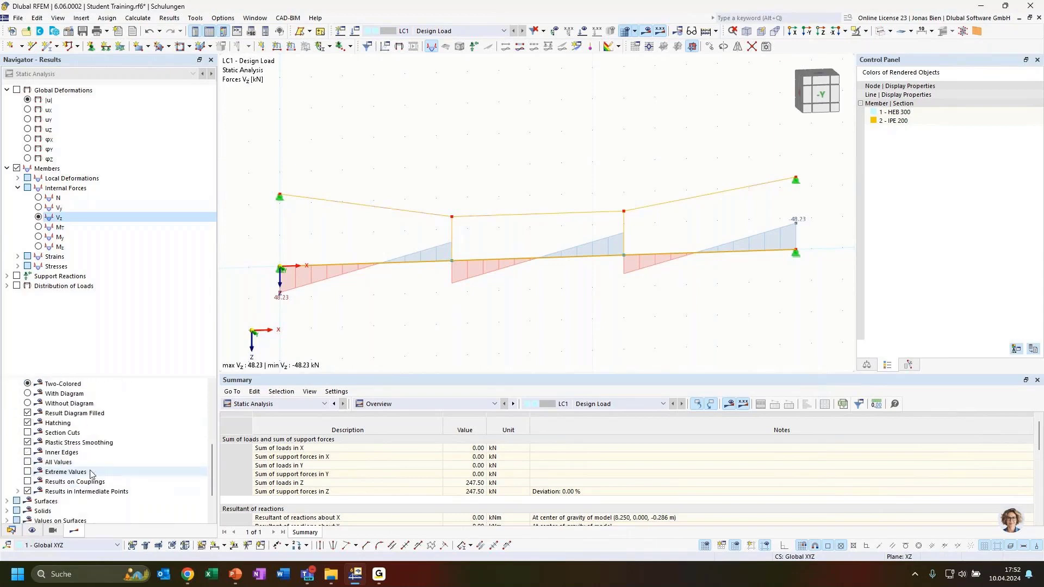
click(27, 462)
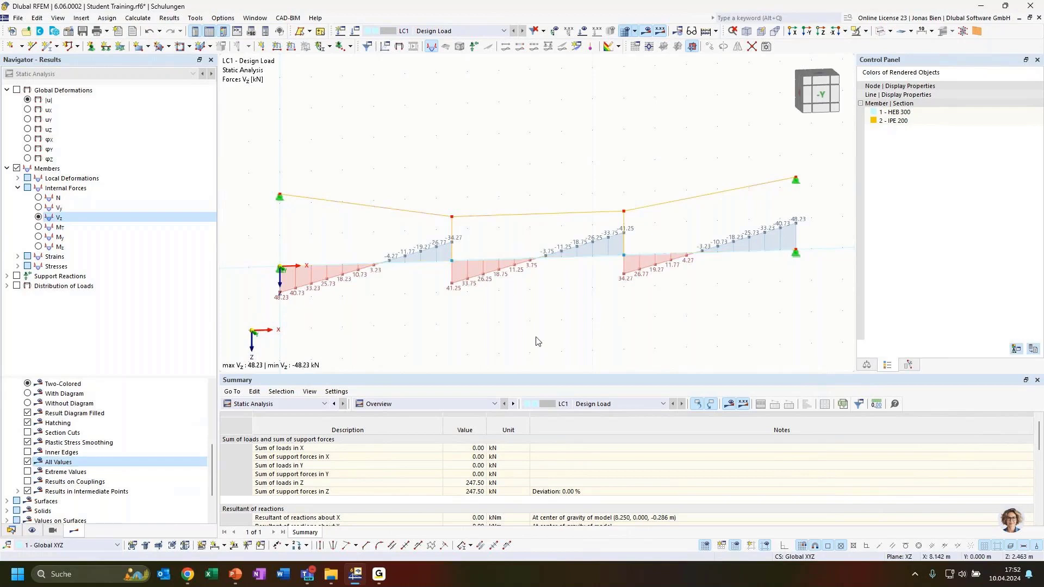
ctrl+middle_drag(487, 329, 505, 344)
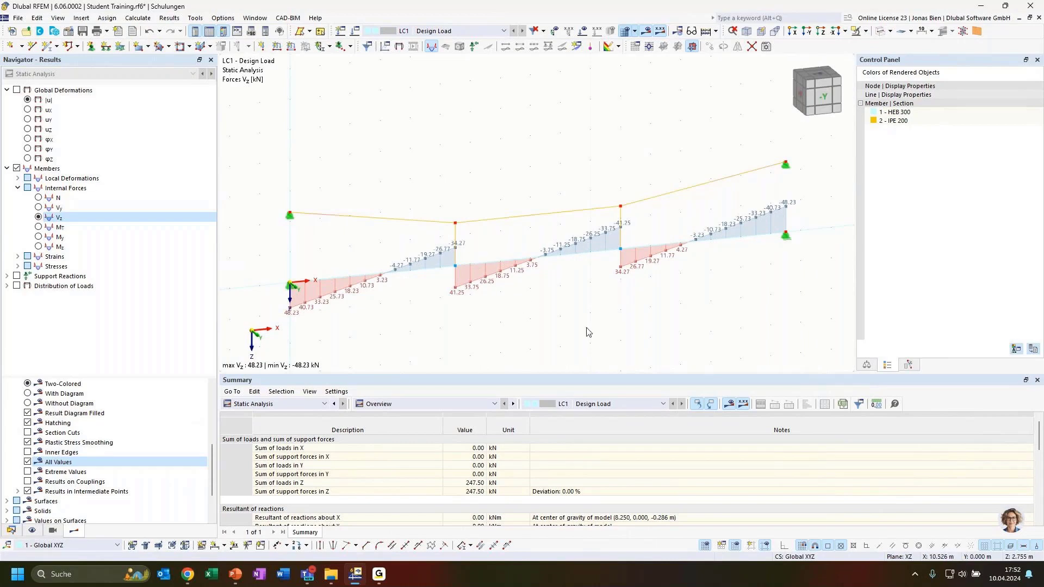
ctrl+middle_drag(621, 309, 603, 311)
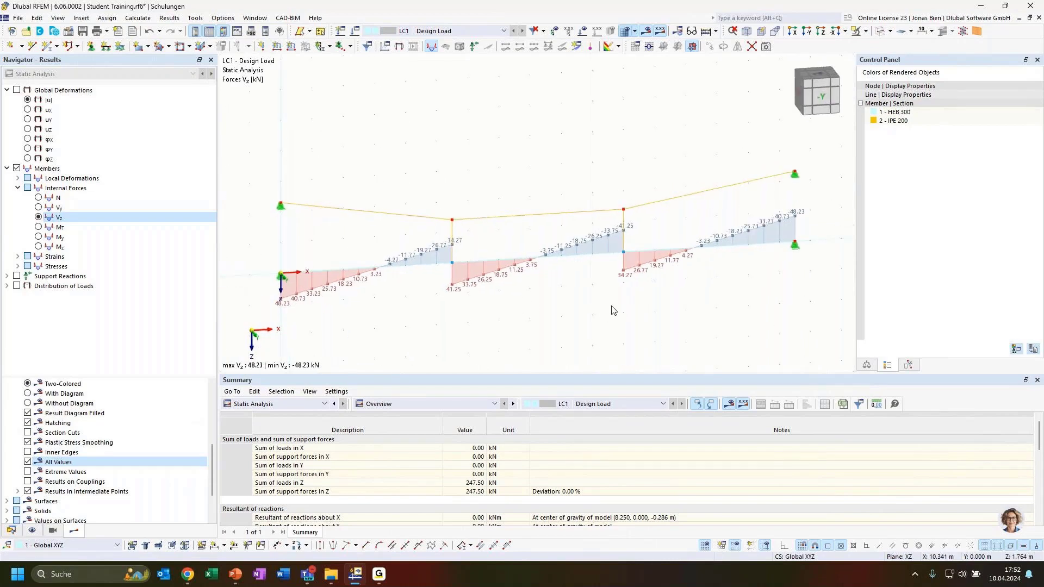
click(820, 104)
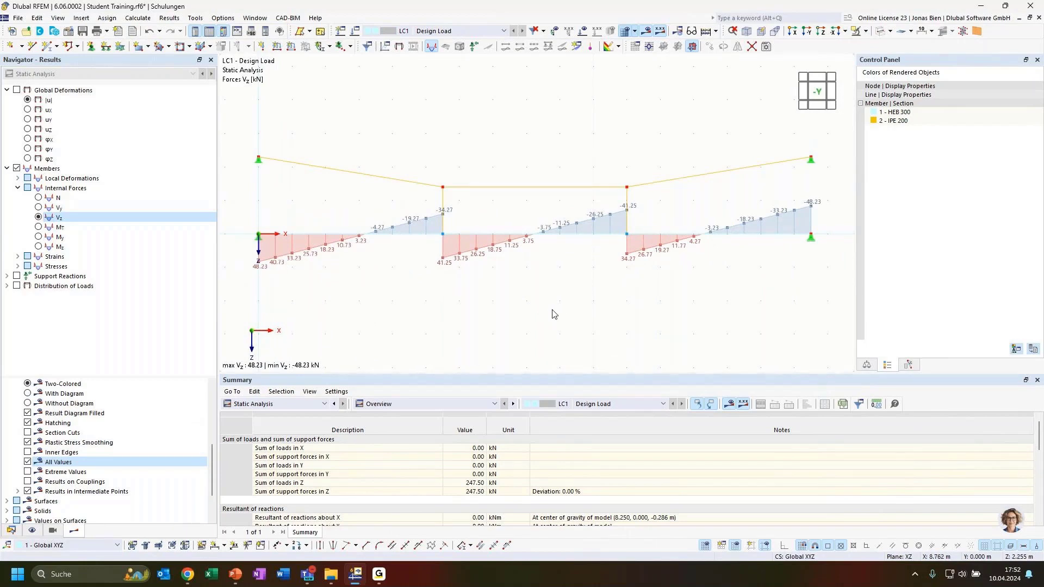
Open the result diagrams of the horizontal beam and read the deformation and shear force values along its length.
click(575, 234)
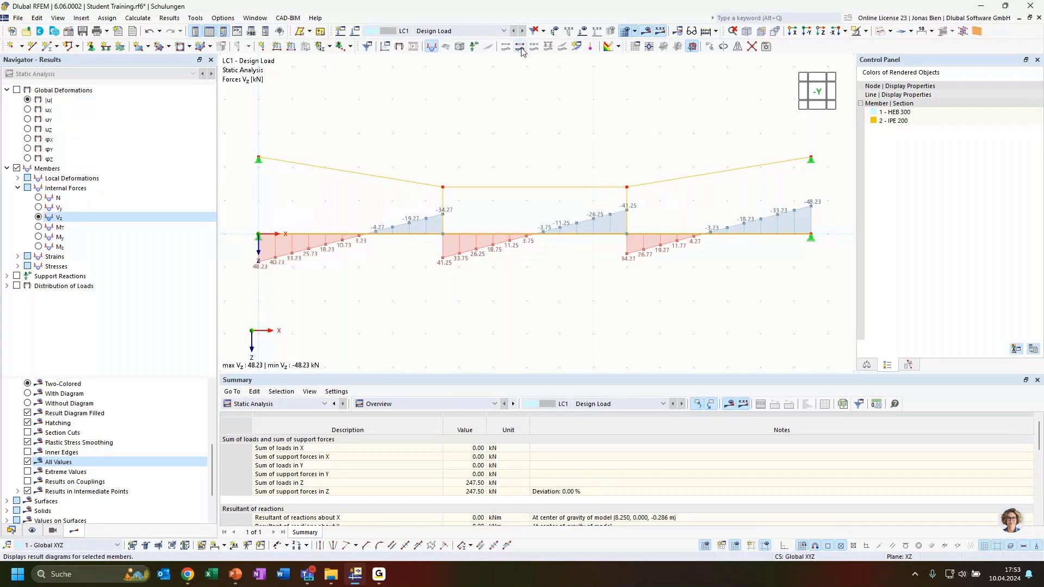
right_click(524, 236)
mouse_move(559, 269)
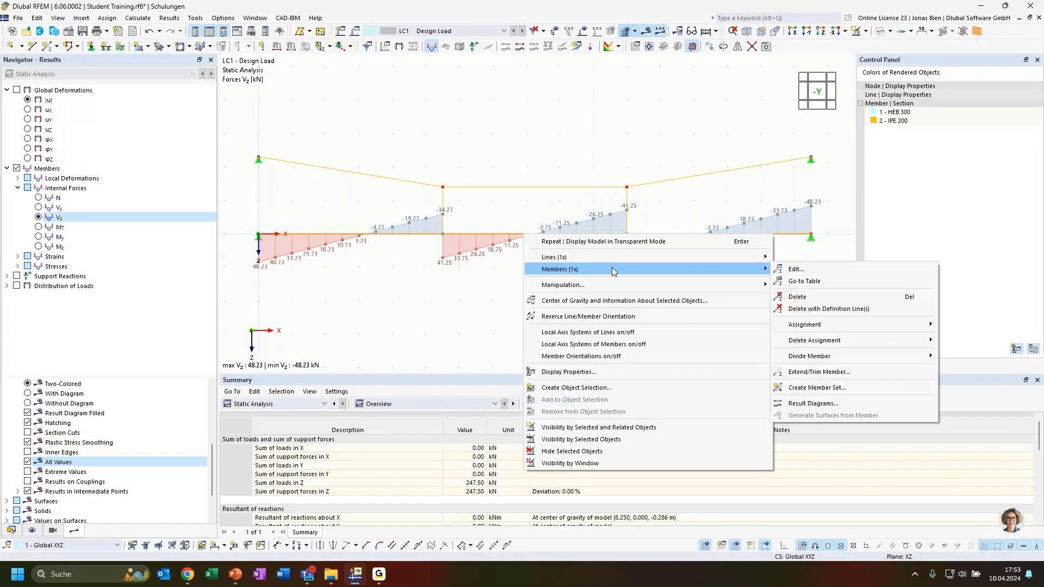
click(806, 405)
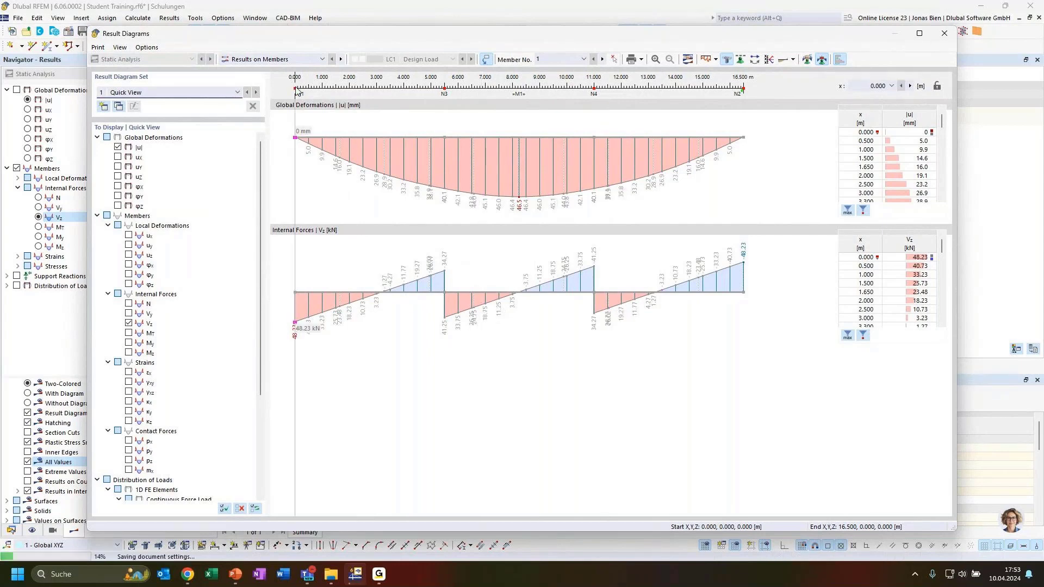
drag(293, 81, 217, 269)
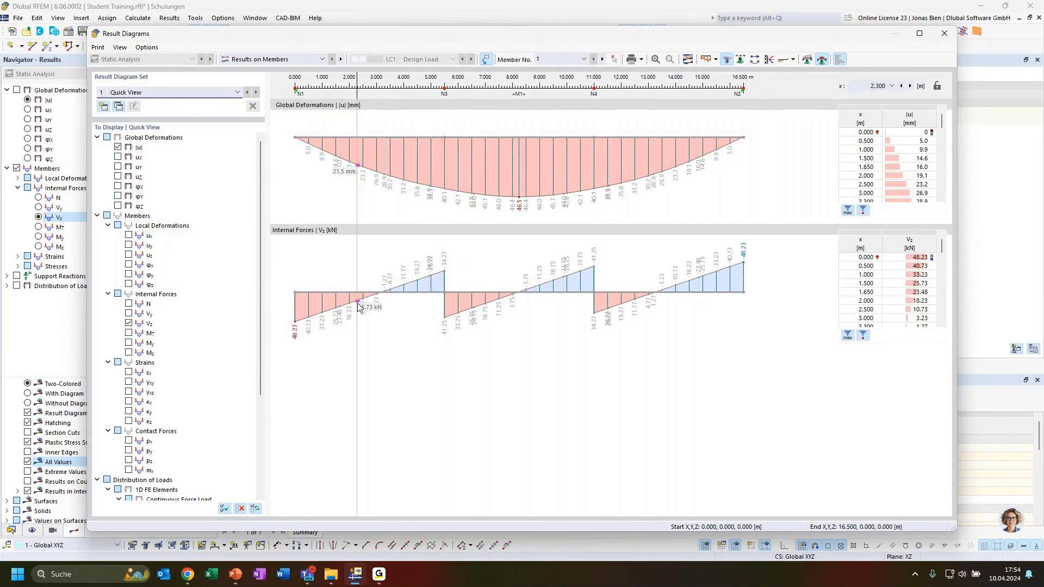
Add the bending moment My to the beam's result diagrams, and check the axial force N before hiding it again.
click(129, 343)
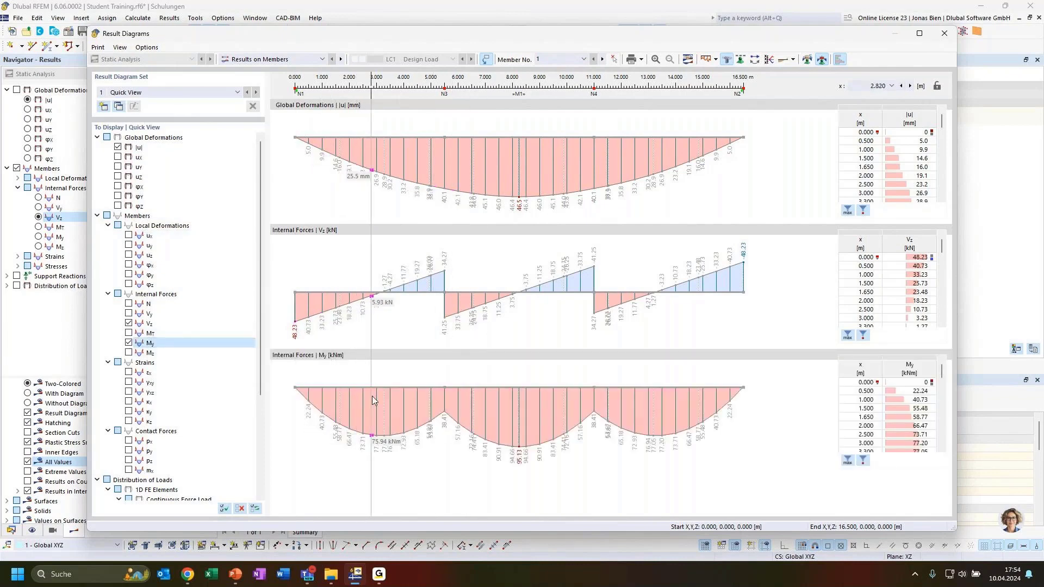
click(129, 304)
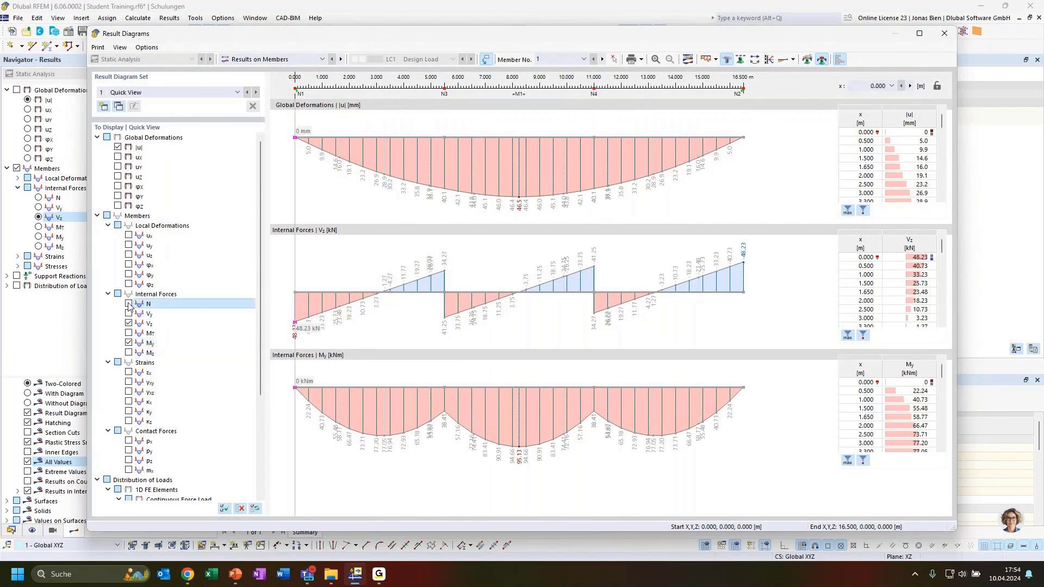
scroll(446, 354, down, 3)
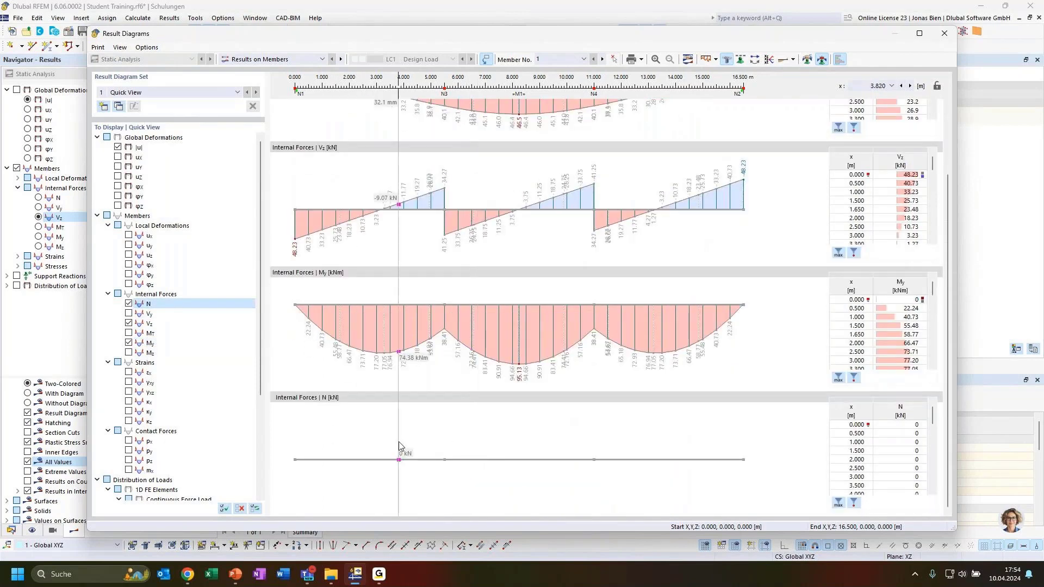
click(129, 304)
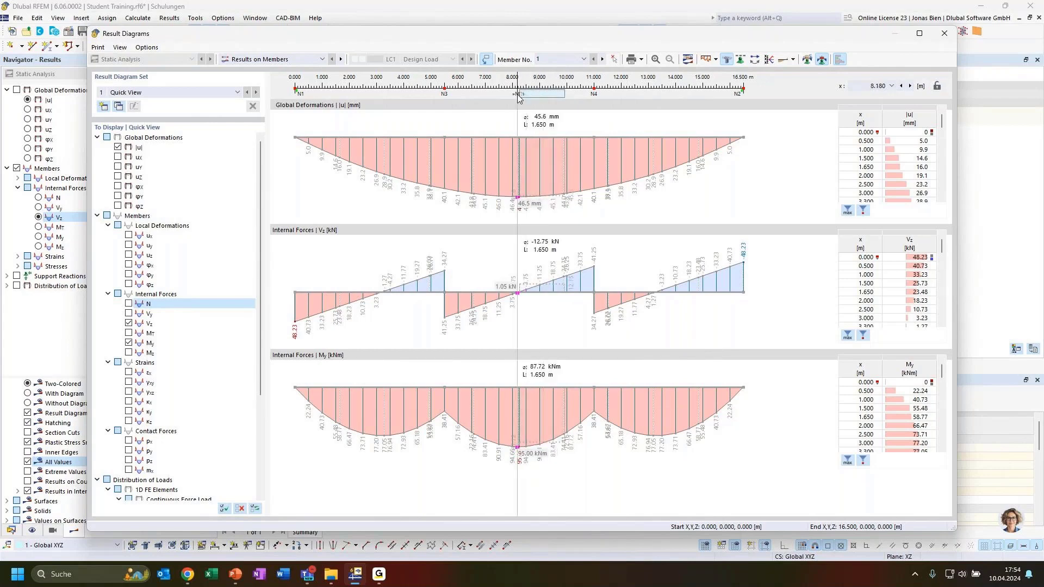
Examine the average results over a 3.520 m range at several positions along the beam, then close the result diagrams.
drag(520, 94, 476, 94)
drag(563, 94, 479, 99)
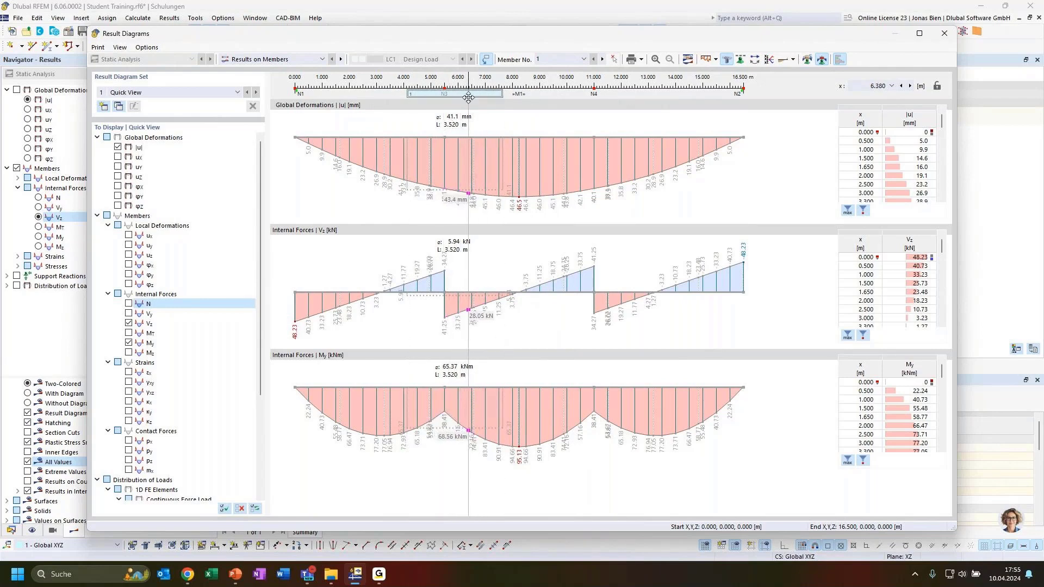
drag(468, 93, 392, 105)
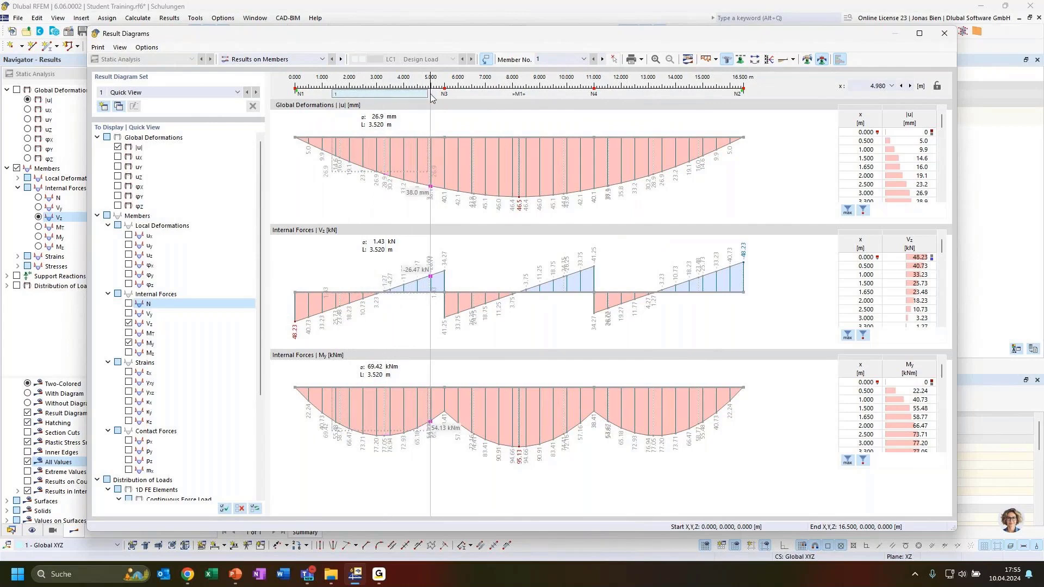
drag(410, 100, 391, 101)
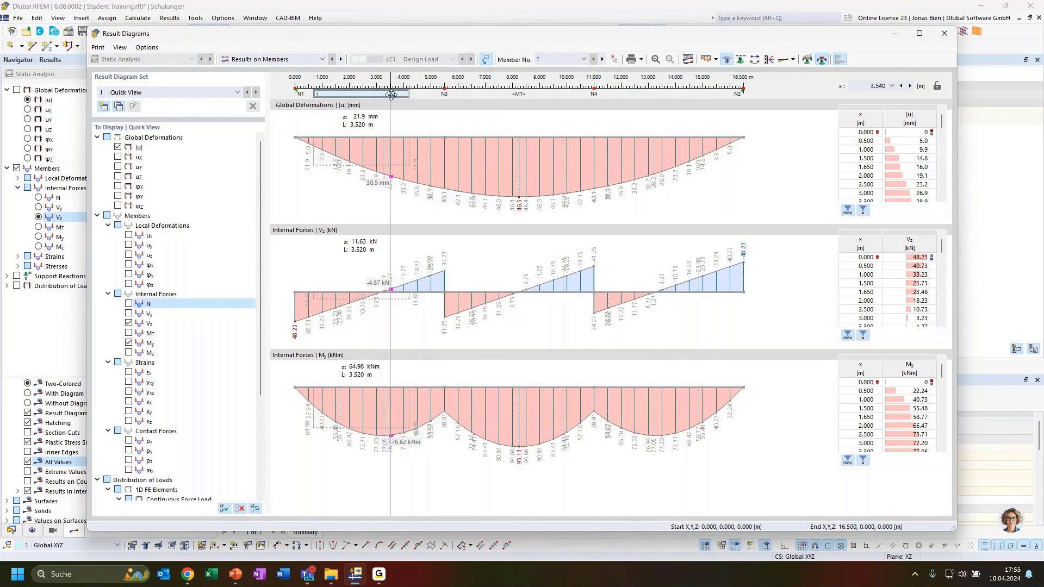
drag(411, 96, 540, 91)
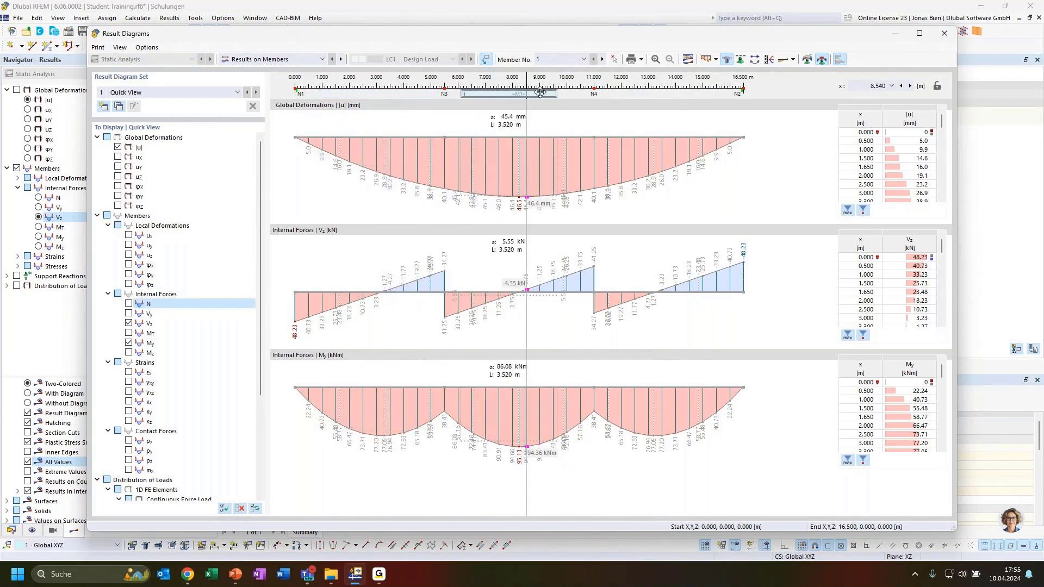
click(946, 35)
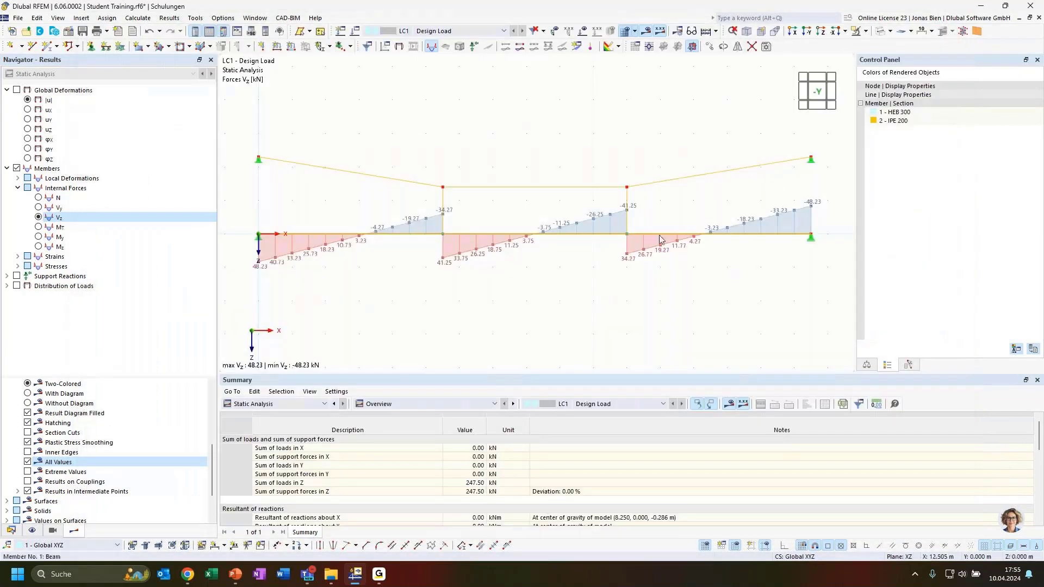
Display the axial forces N and check the result diagrams of the three truss members 4-6 together.
click(57, 198)
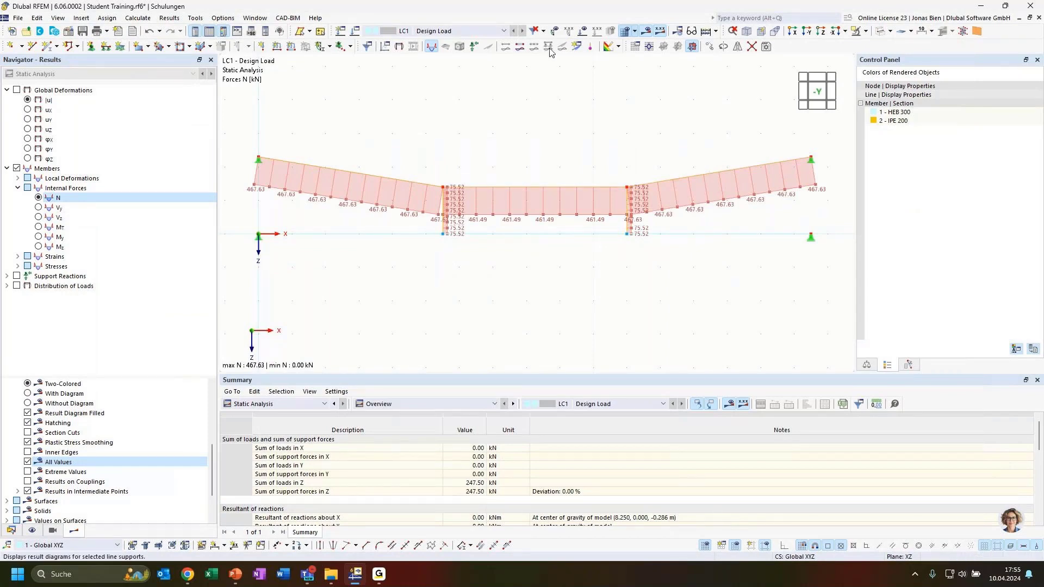
click(521, 49)
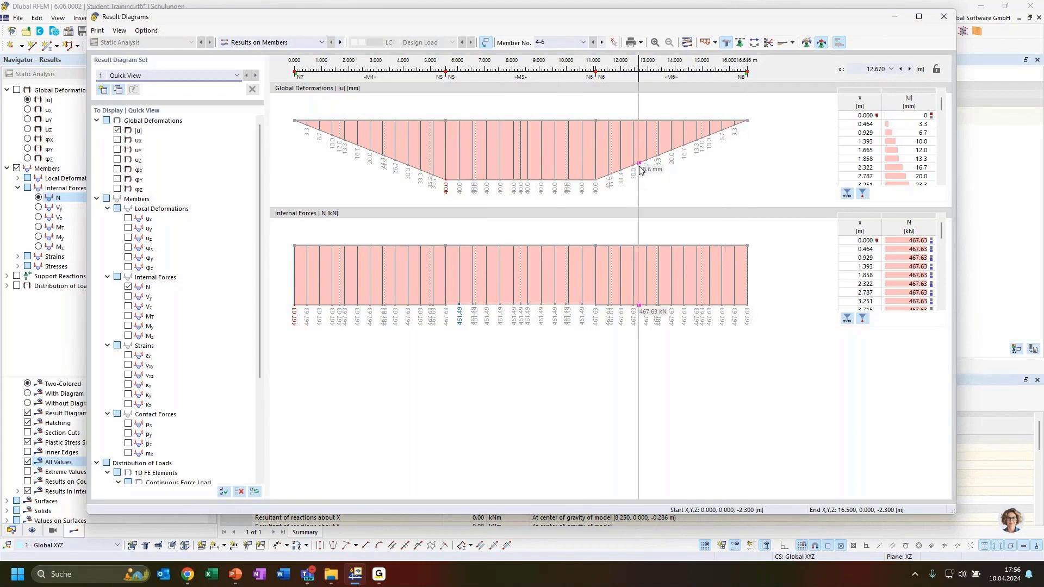
click(944, 17)
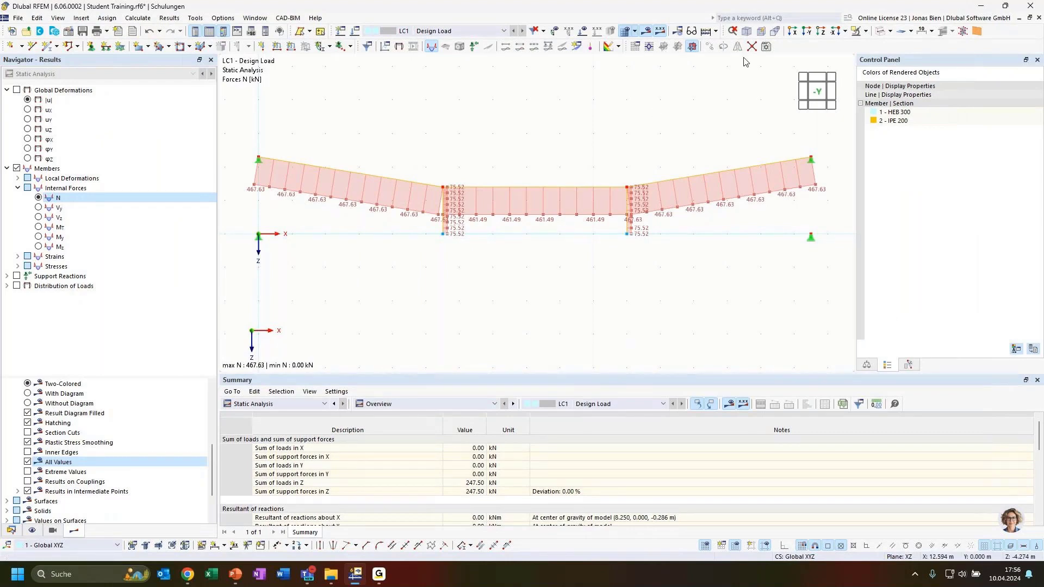
click(866, 31)
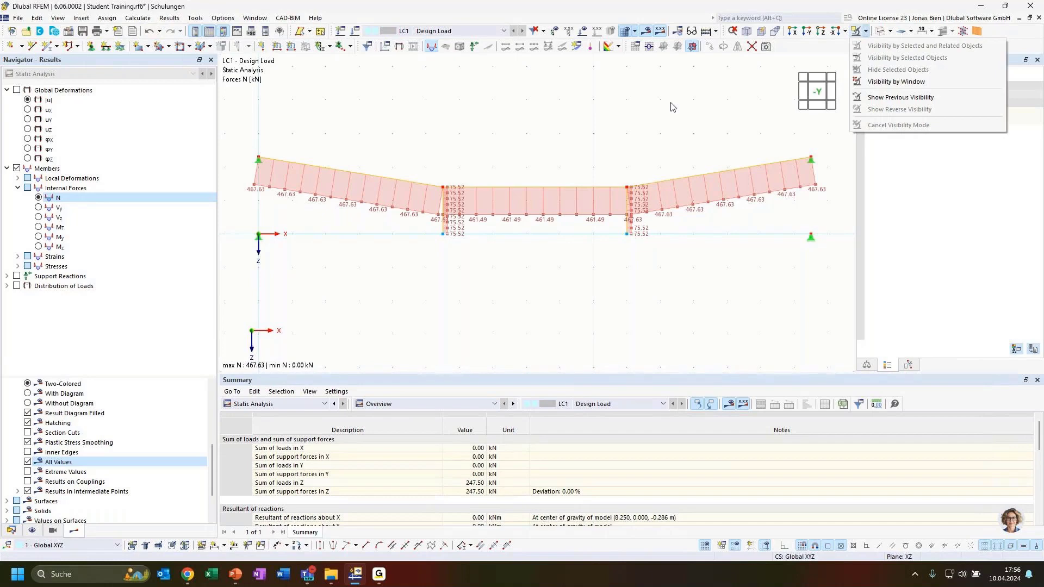
key(Escape)
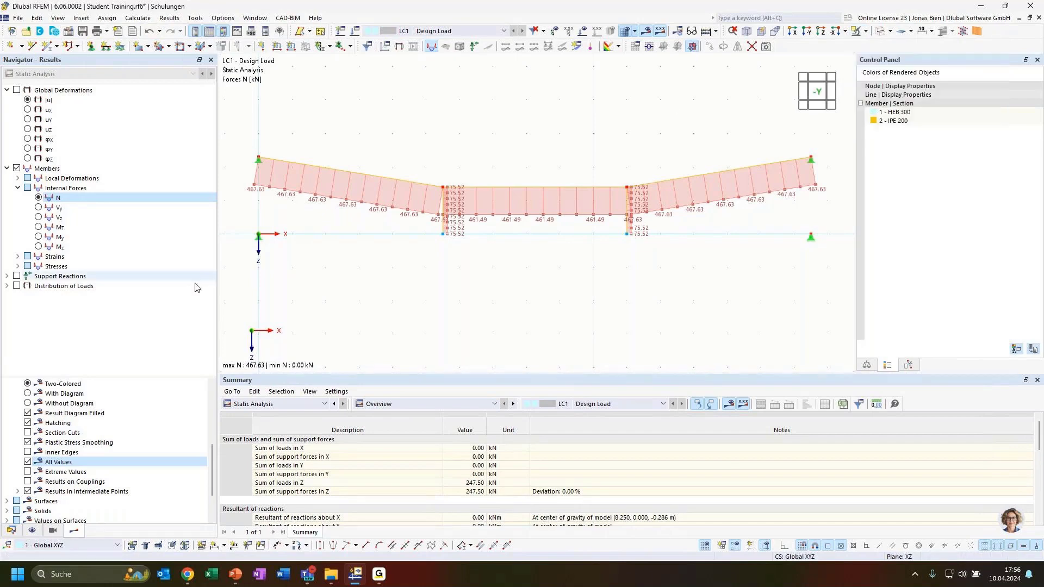
scroll(449, 294, down, 1)
scroll(449, 294, down, 1)
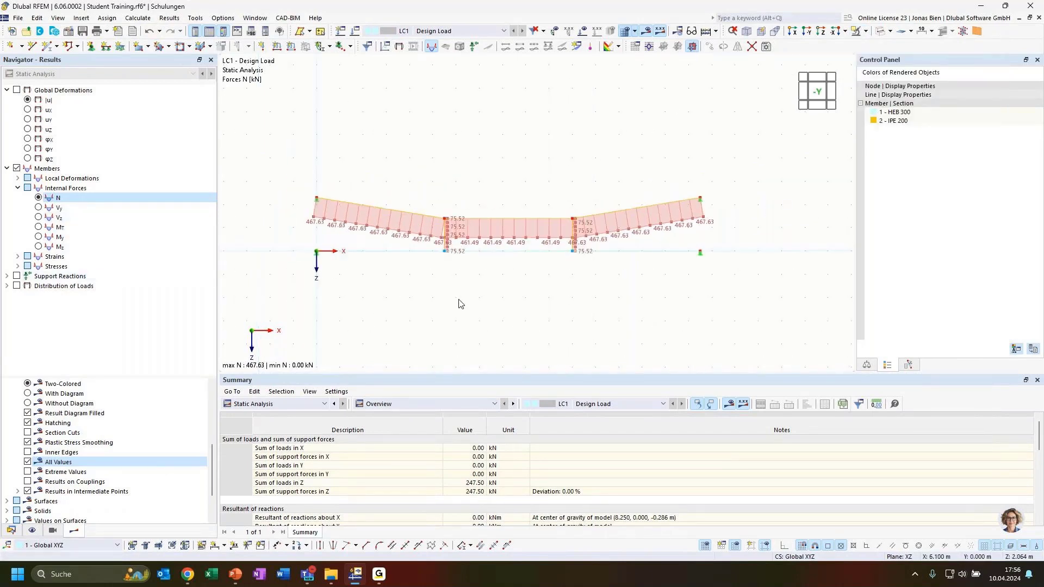
Display the bending moments My, then delete the entire beam and truss structure from the model.
click(153, 237)
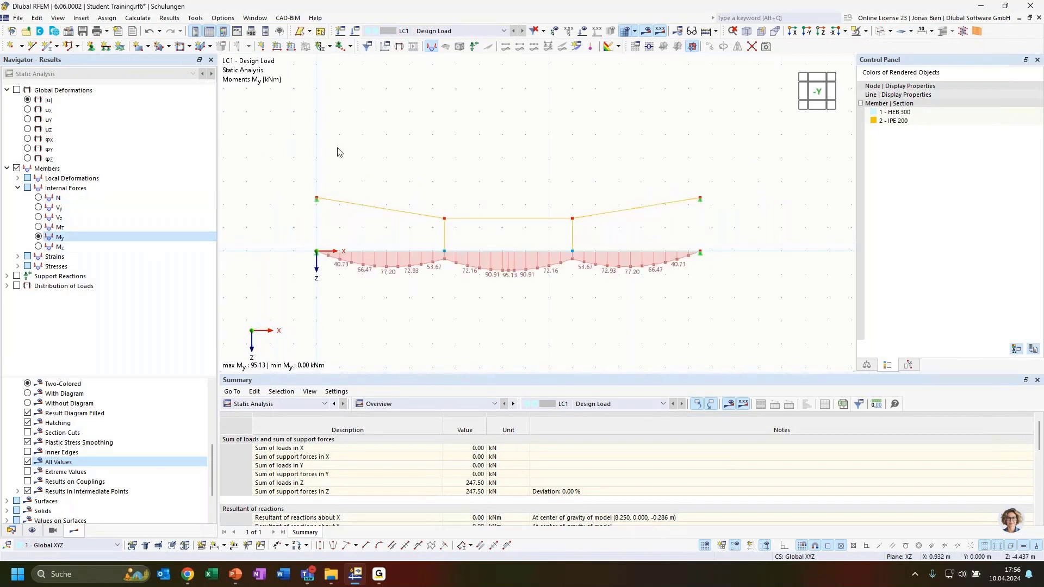
drag(280, 142, 802, 340)
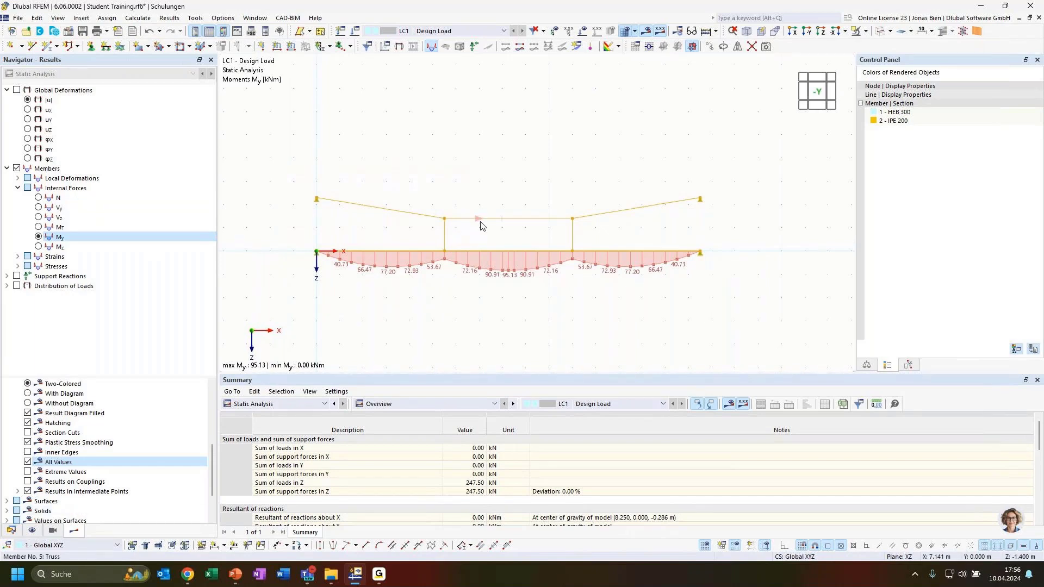
key(Delete)
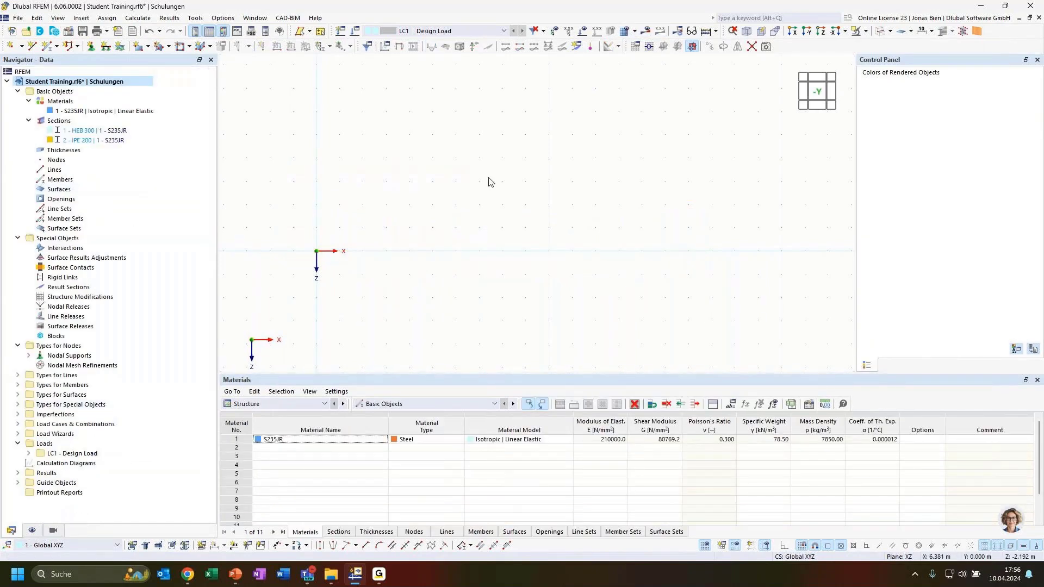
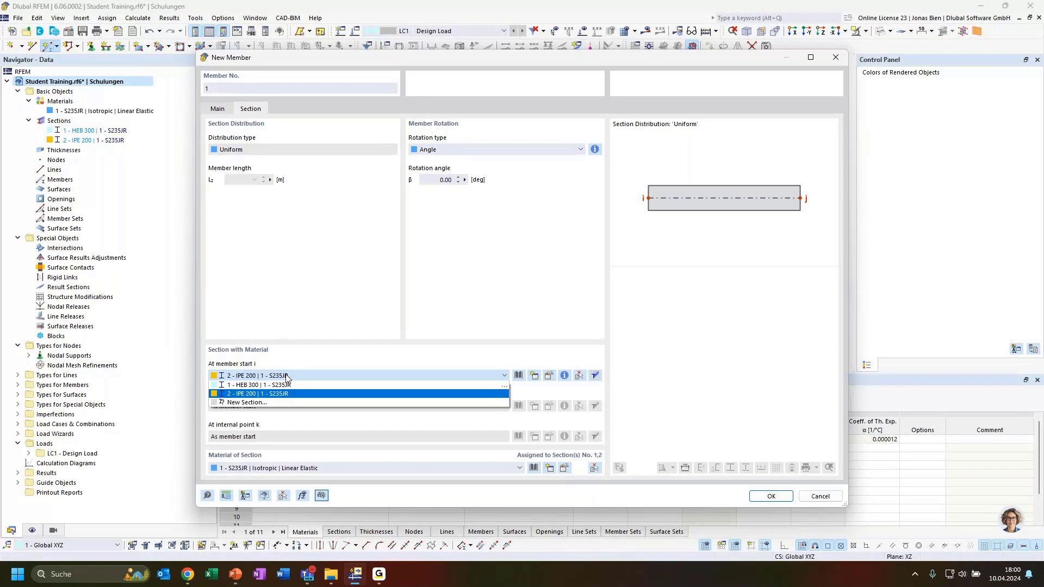
Start a new single general member and set its member type to Truss (only N).
click(286, 377)
click(836, 57)
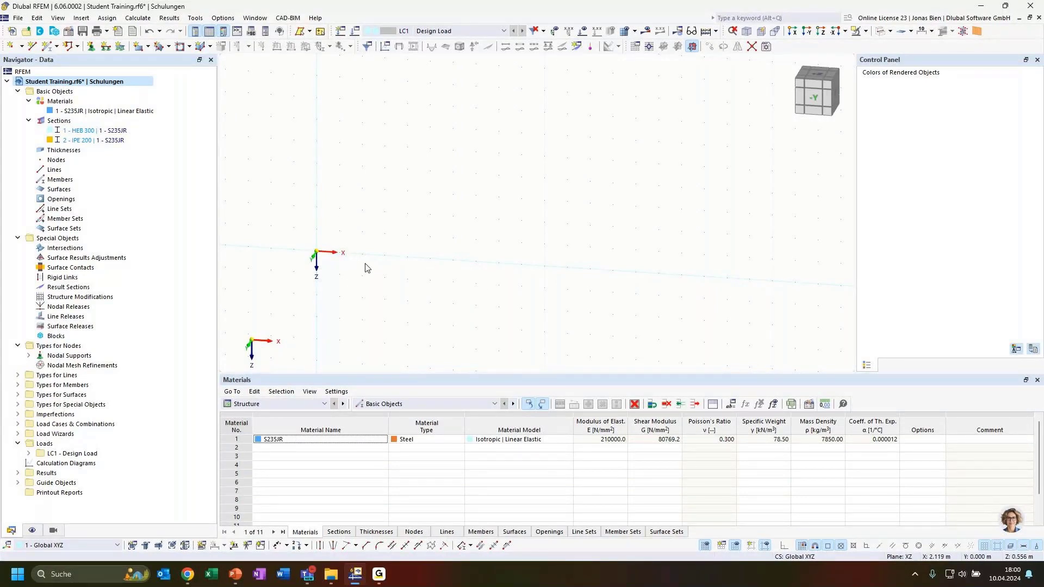
click(57, 49)
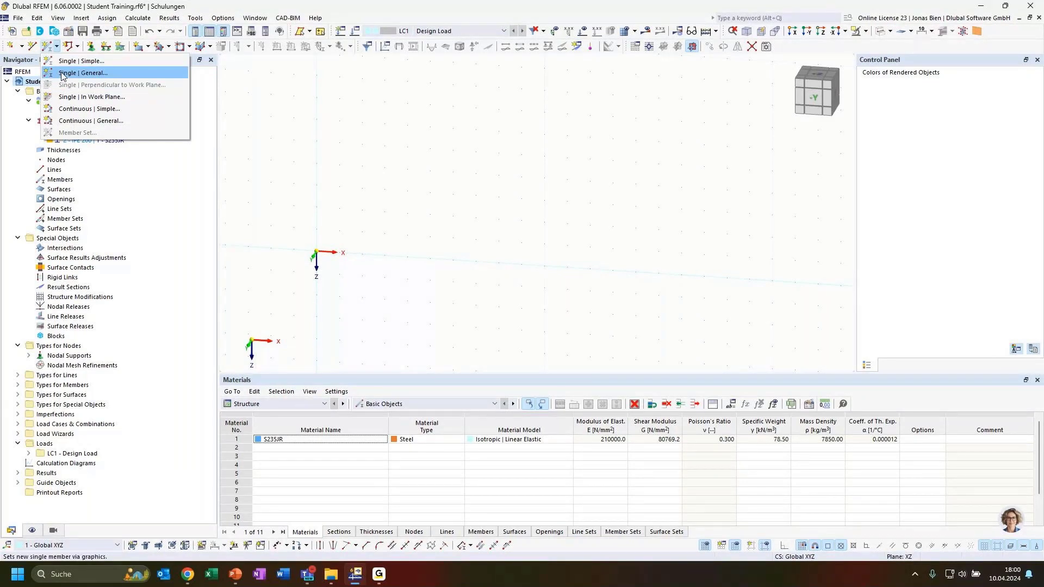
click(92, 78)
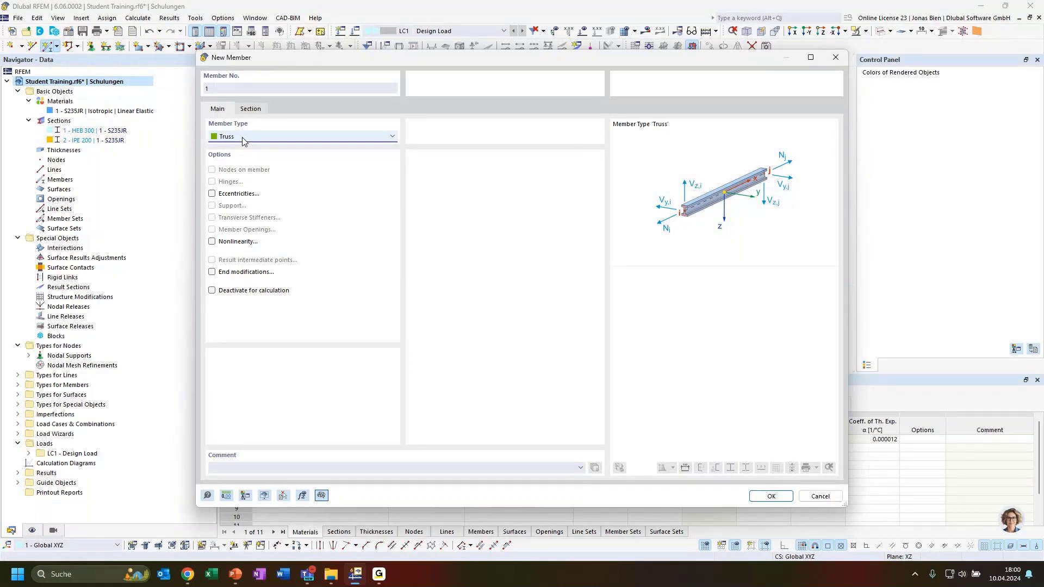
click(254, 108)
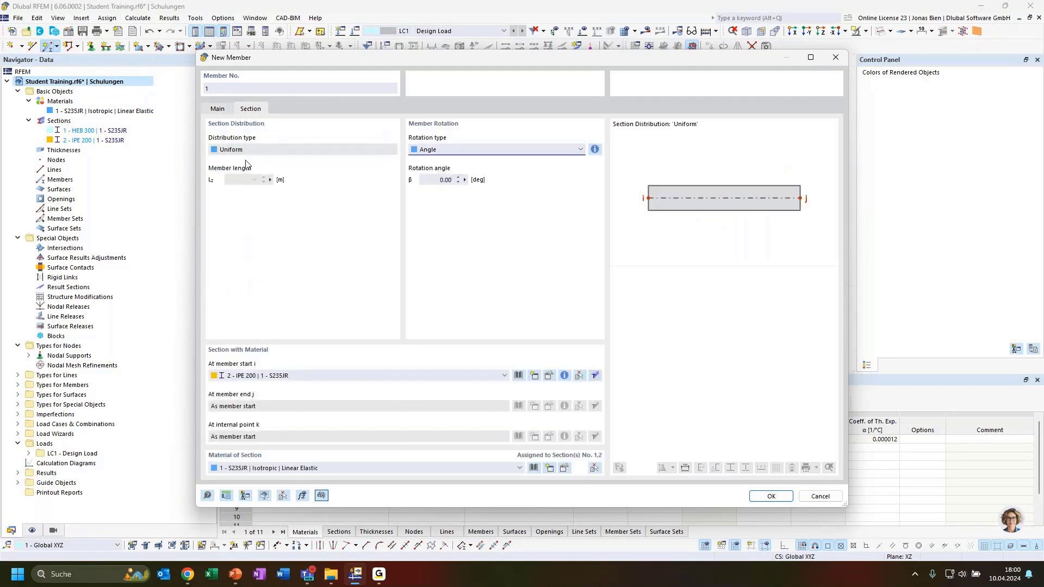
click(227, 107)
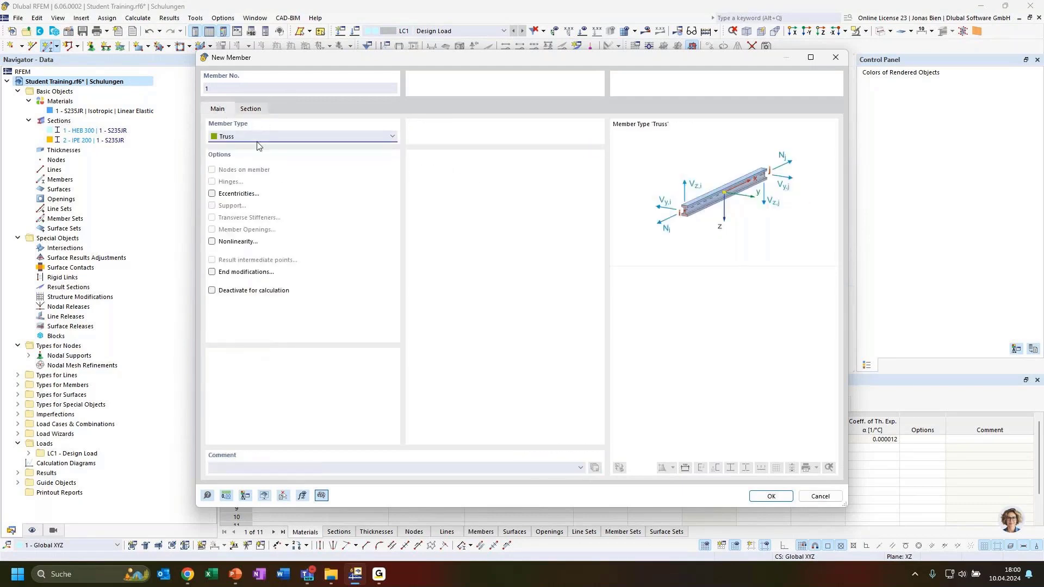
click(251, 112)
click(218, 109)
click(249, 138)
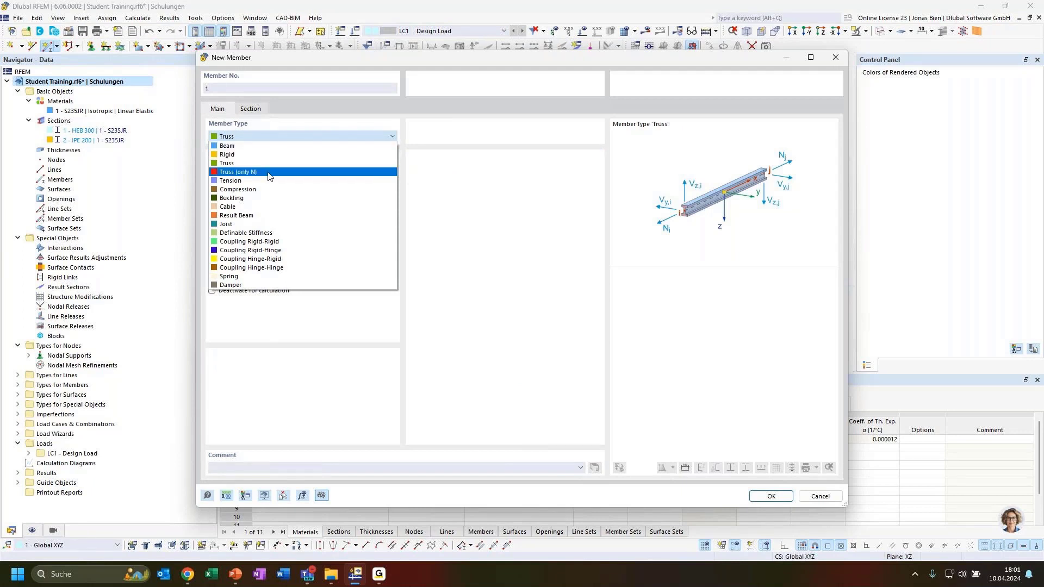
click(230, 175)
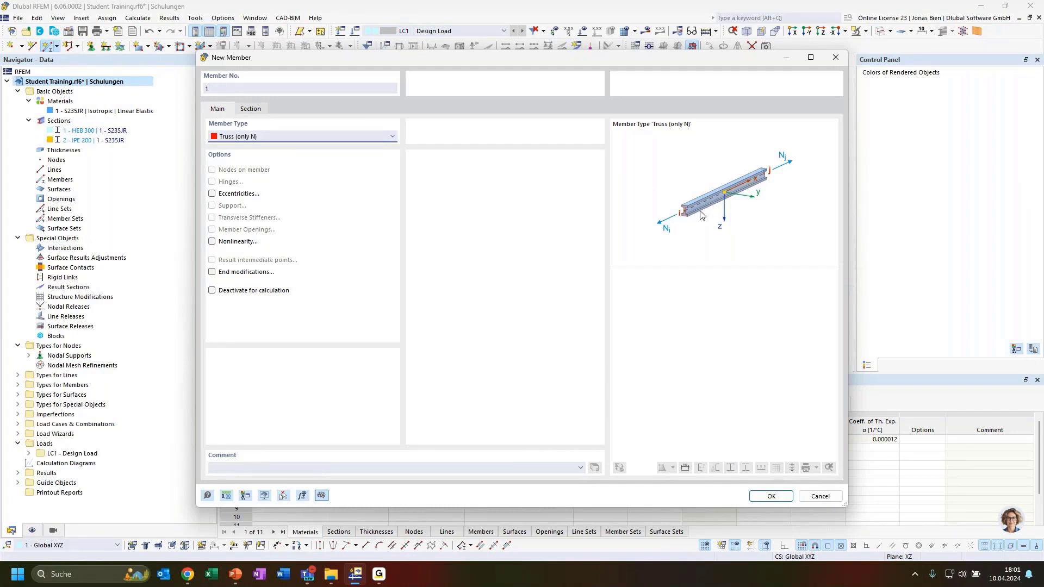
Assign the section 1 - HEB 300 in S235JR to the new truss member and accept its properties.
click(256, 111)
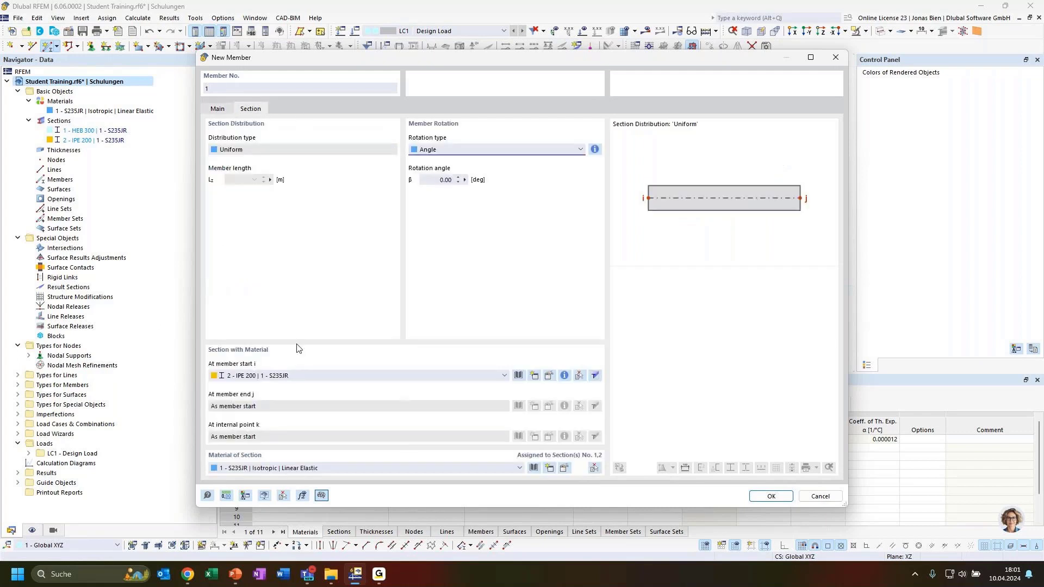
click(286, 376)
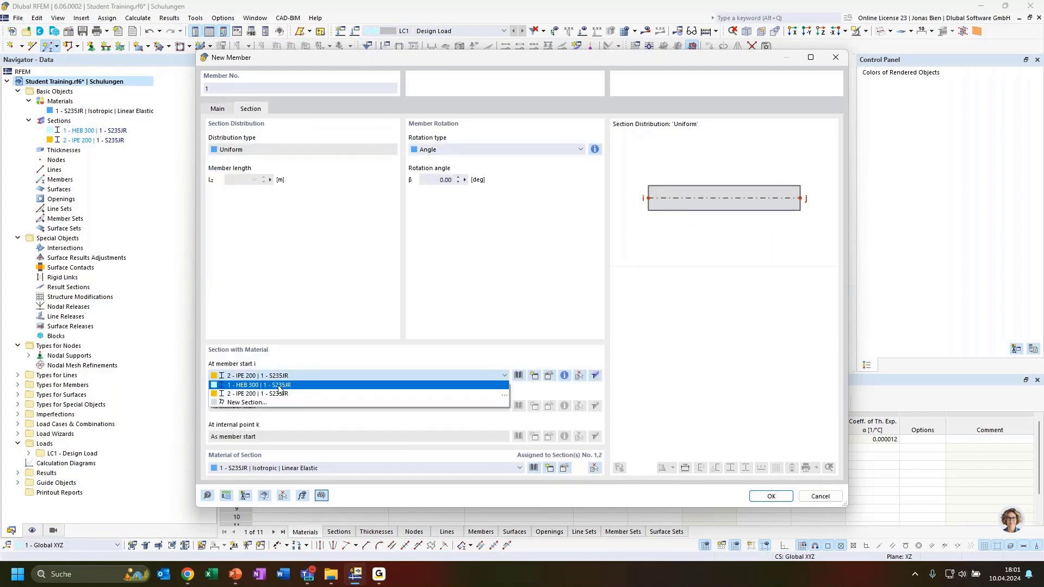
click(279, 385)
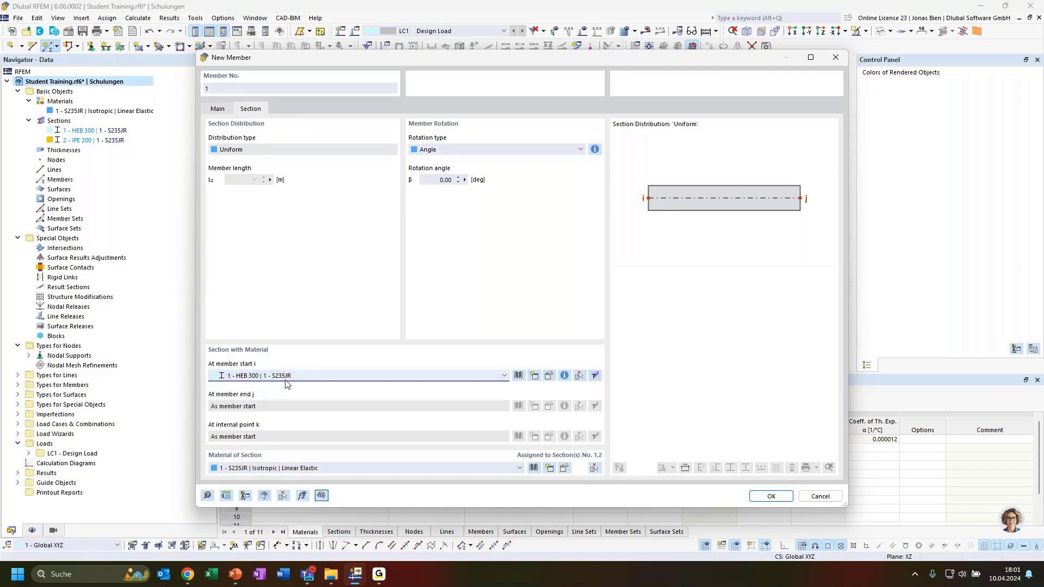
click(764, 499)
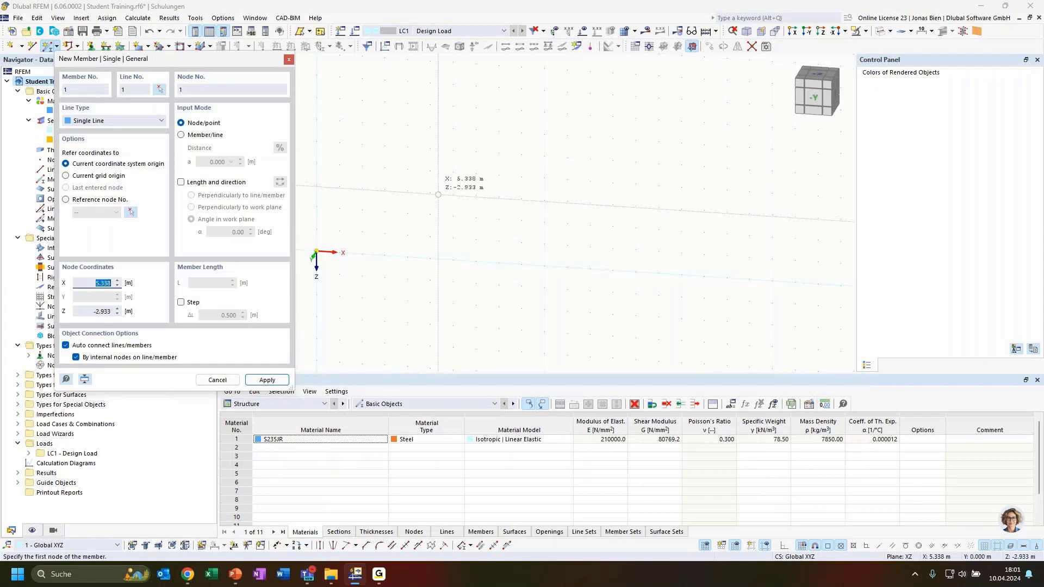
Define the new member by length and direction, with a member length of 3 m.
click(181, 183)
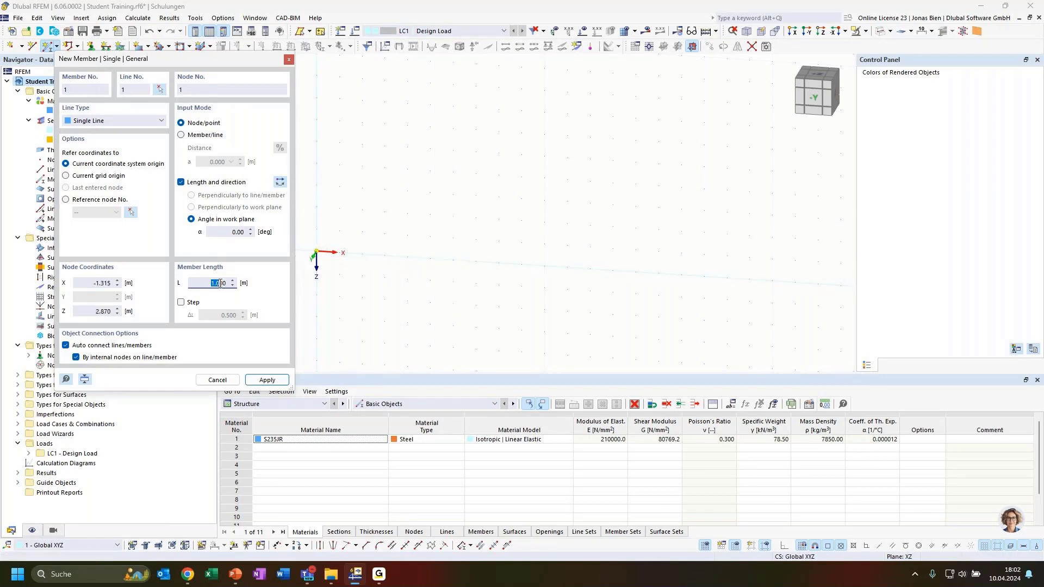
drag(220, 283, 233, 284)
text(3)
click(224, 231)
key(Tab)
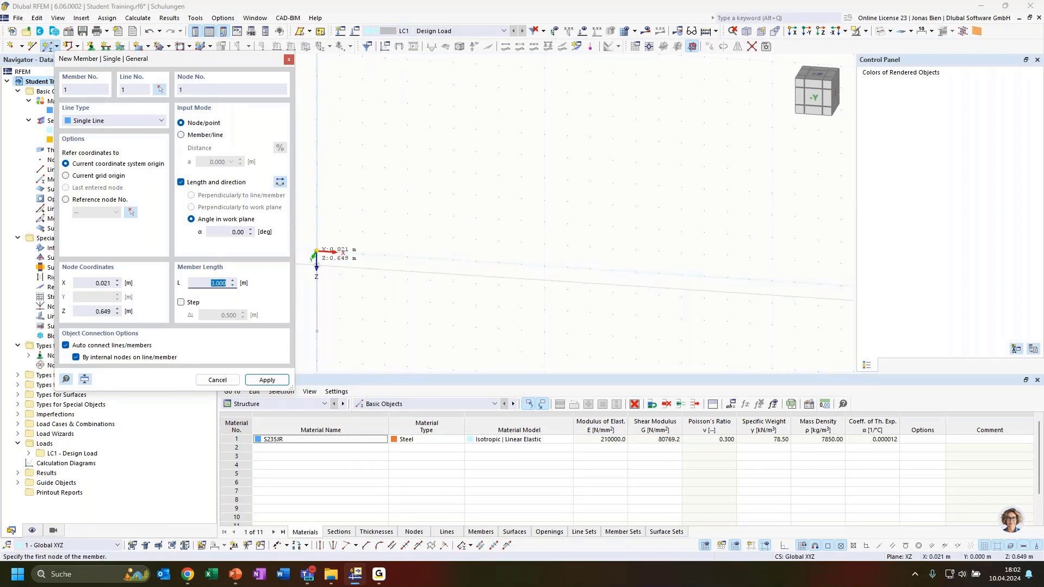
Set the angle in the work plane to 90+60 degrees and place the member starting at the origin.
drag(230, 234, 247, 232)
text(90)
text(90+)
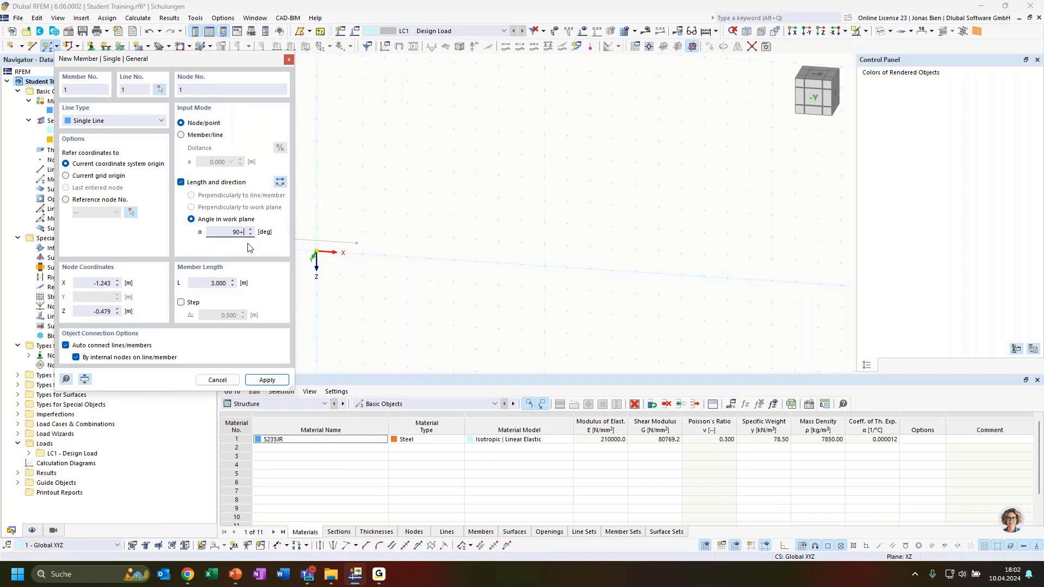
text(60)
key(Tab)
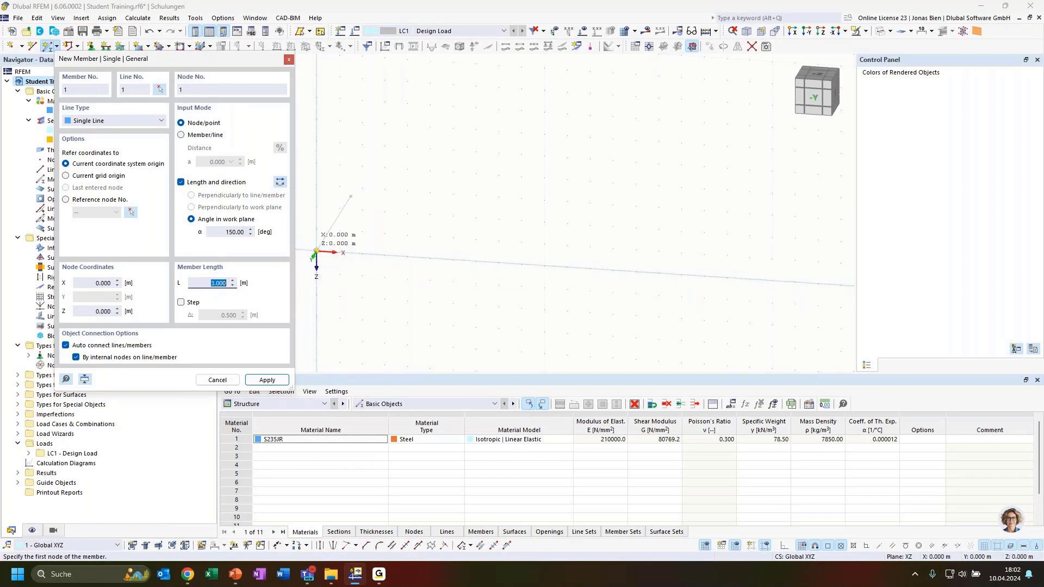
click(316, 252)
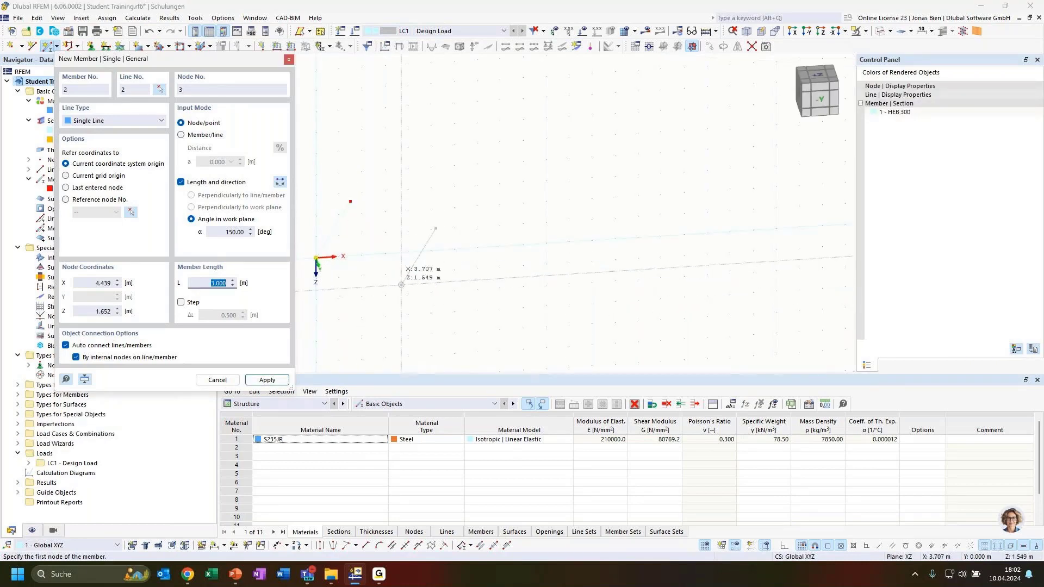
key(Escape)
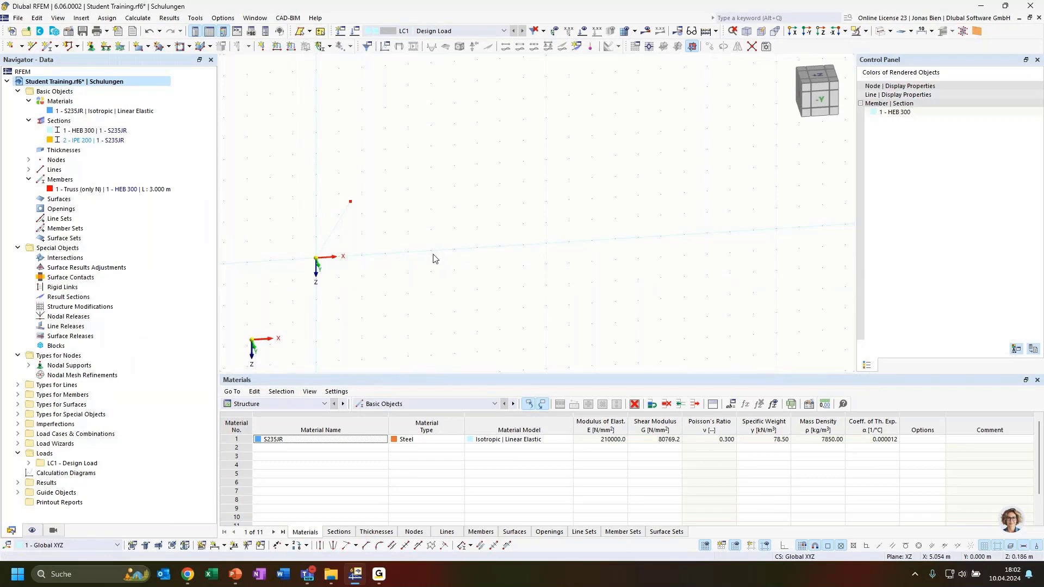
Hide the global coordinate system X, Y, Z in the zero point.
click(40, 530)
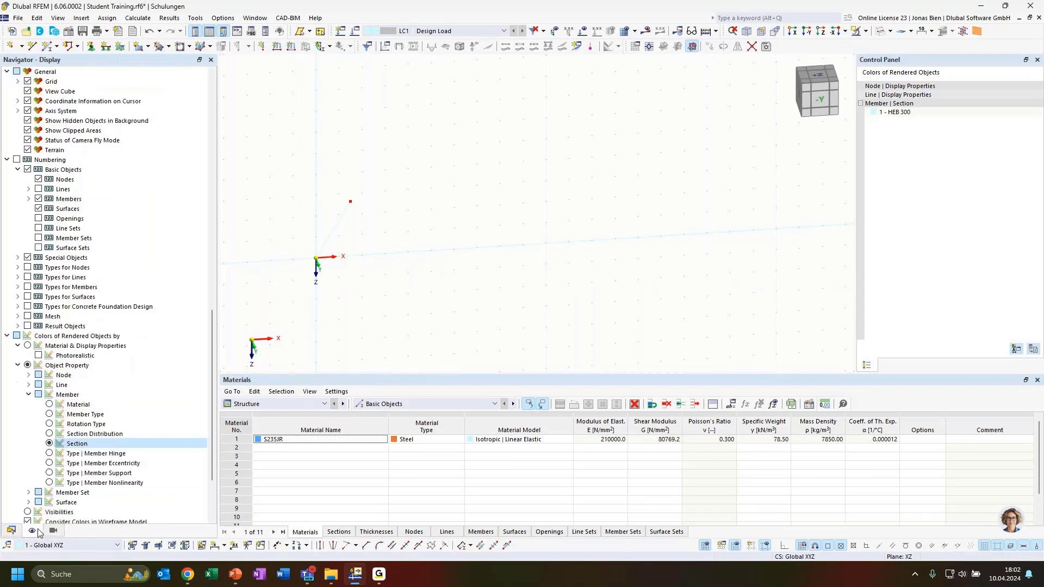
scroll(78, 387, down, 1)
scroll(320, 255, up, 4)
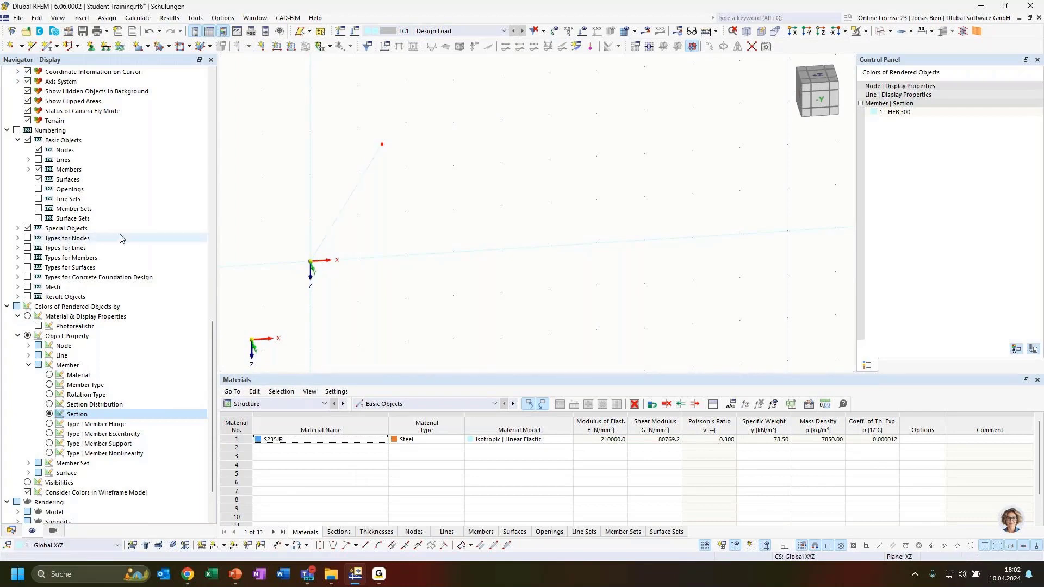
scroll(157, 271, up, 1)
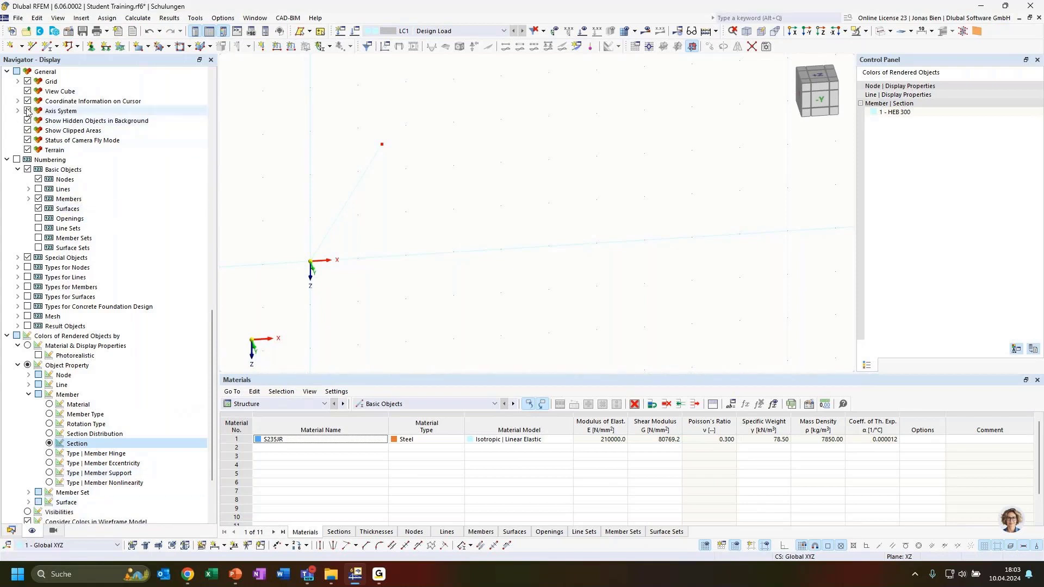
scroll(69, 139, up, 6)
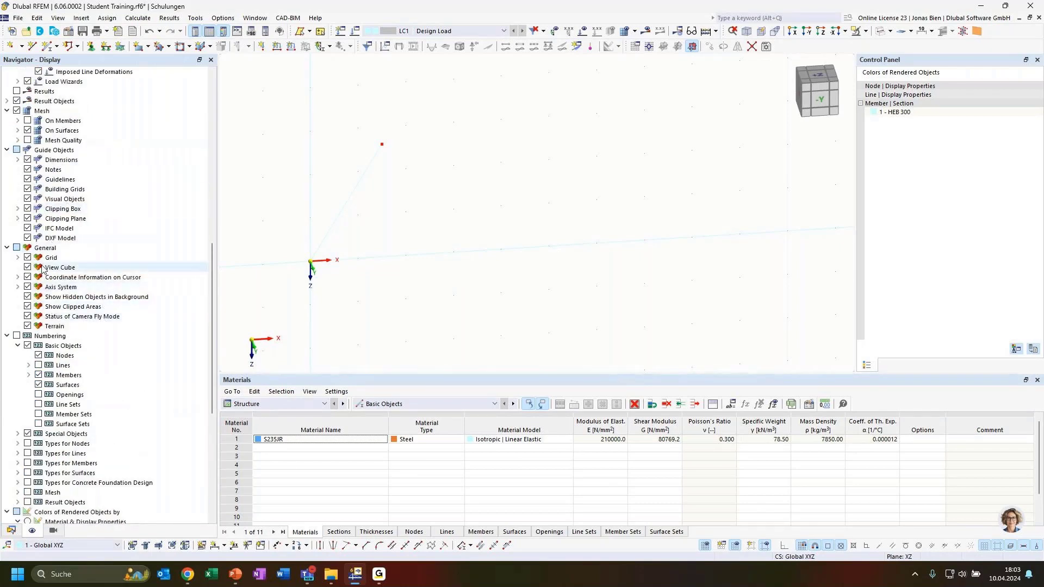
click(41, 249)
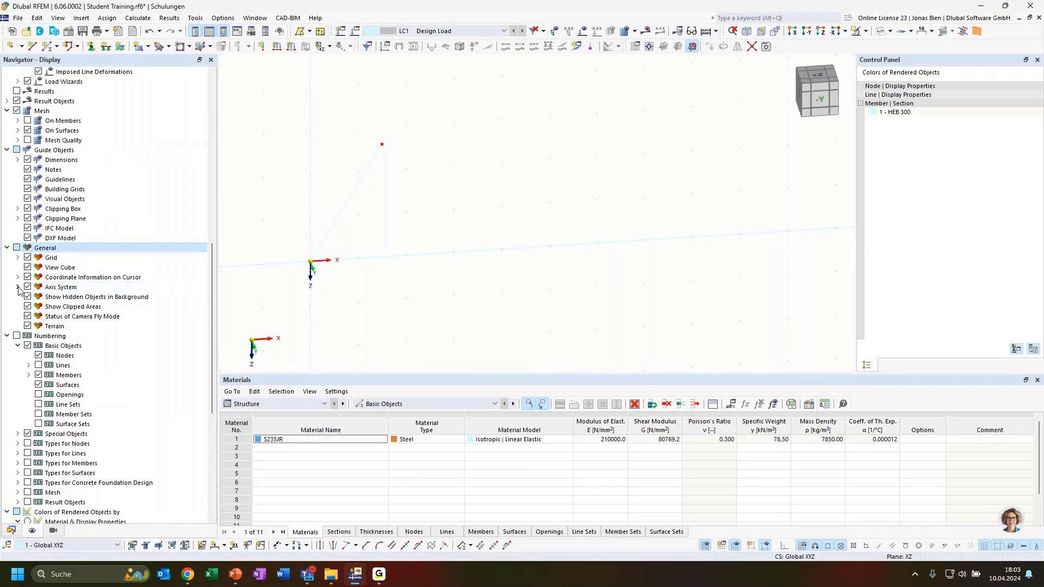
click(18, 287)
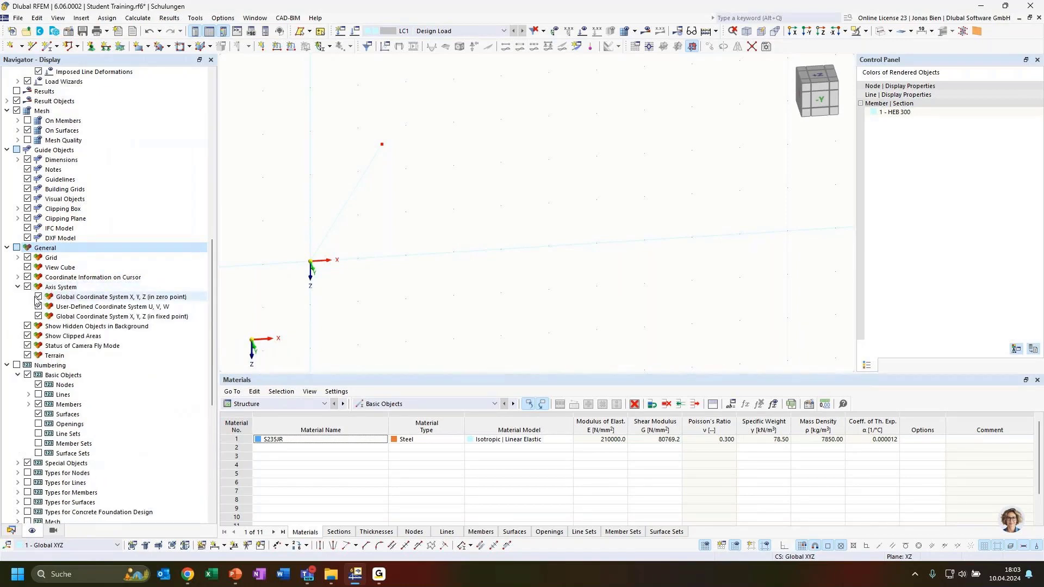
click(38, 297)
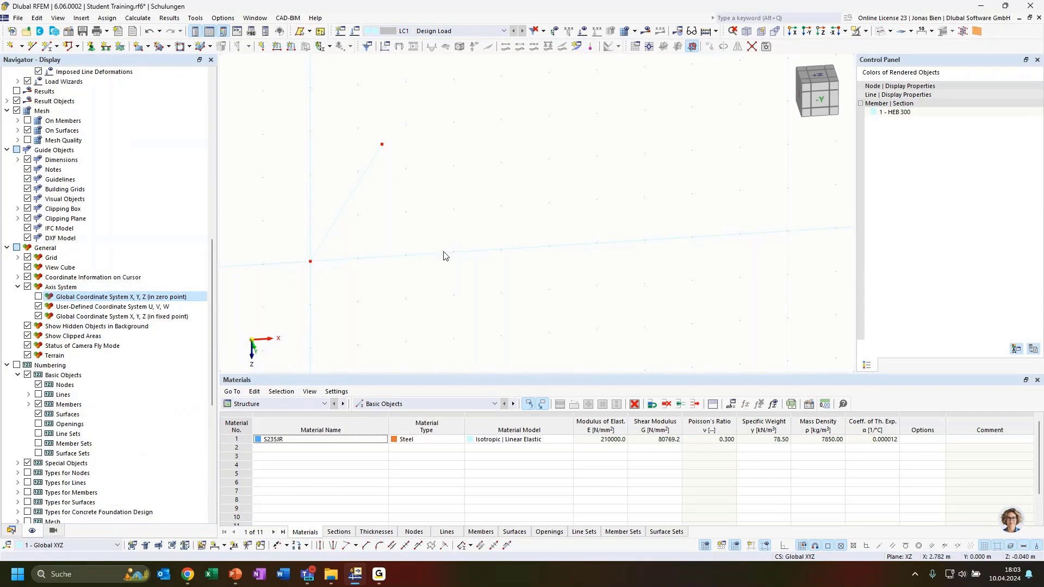
Render the member with its solid section shape and view it from an oblique angle and from the front.
ctrl+middle_drag(508, 267, 521, 237)
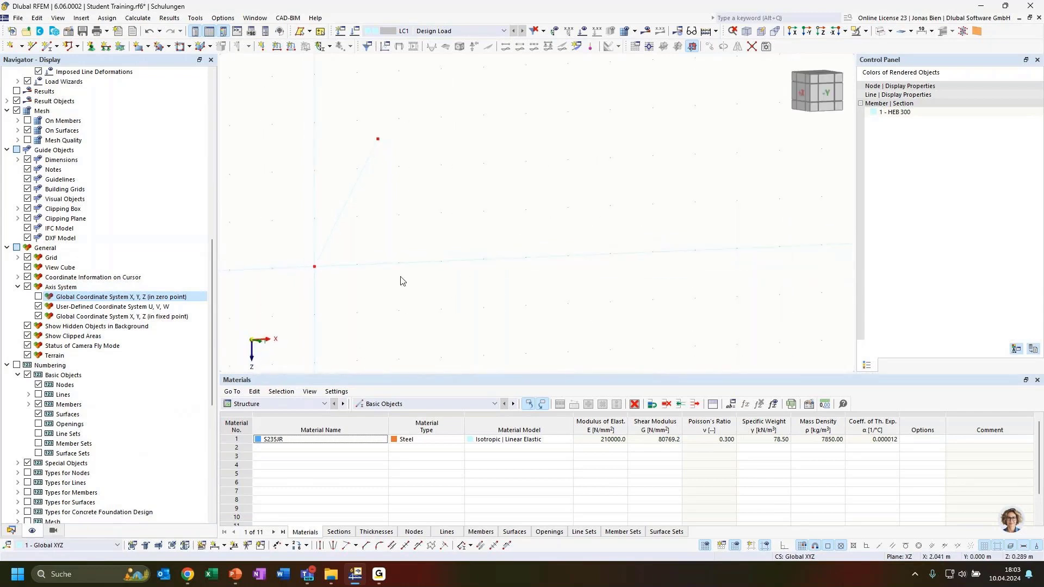
ctrl+middle_drag(400, 281, 426, 301)
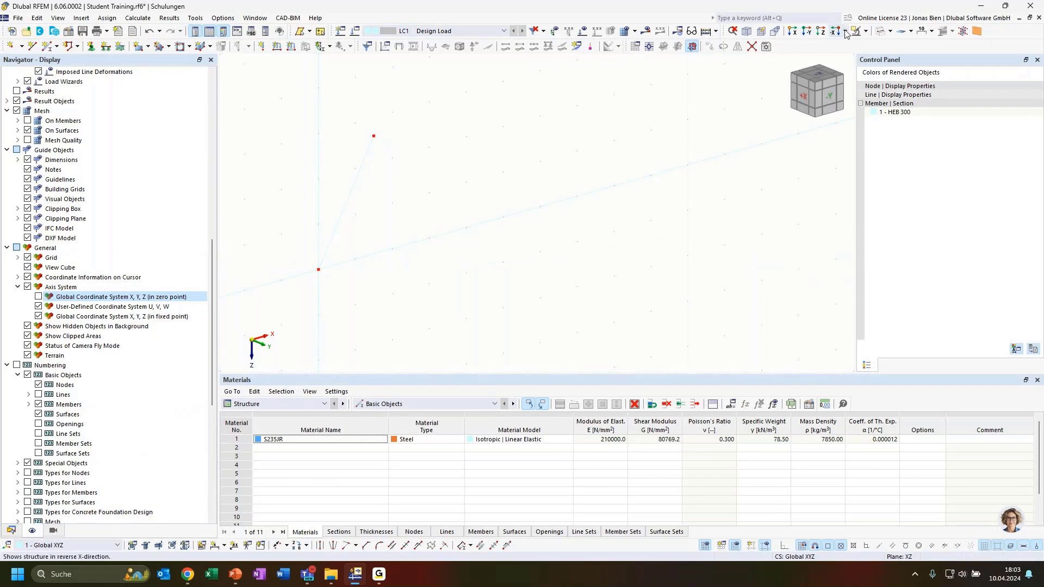
click(882, 32)
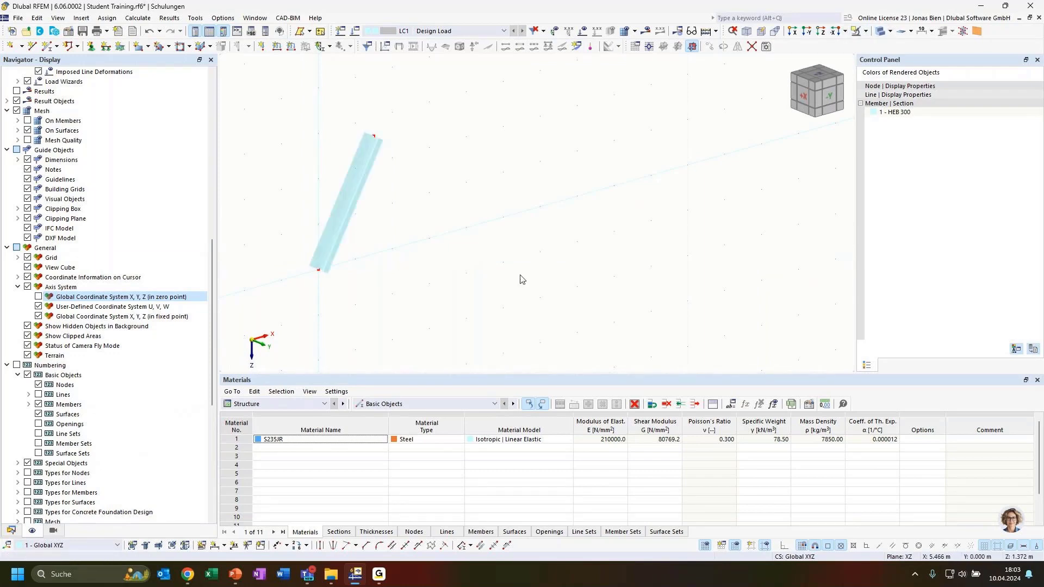
ctrl+middle_drag(501, 262, 434, 205)
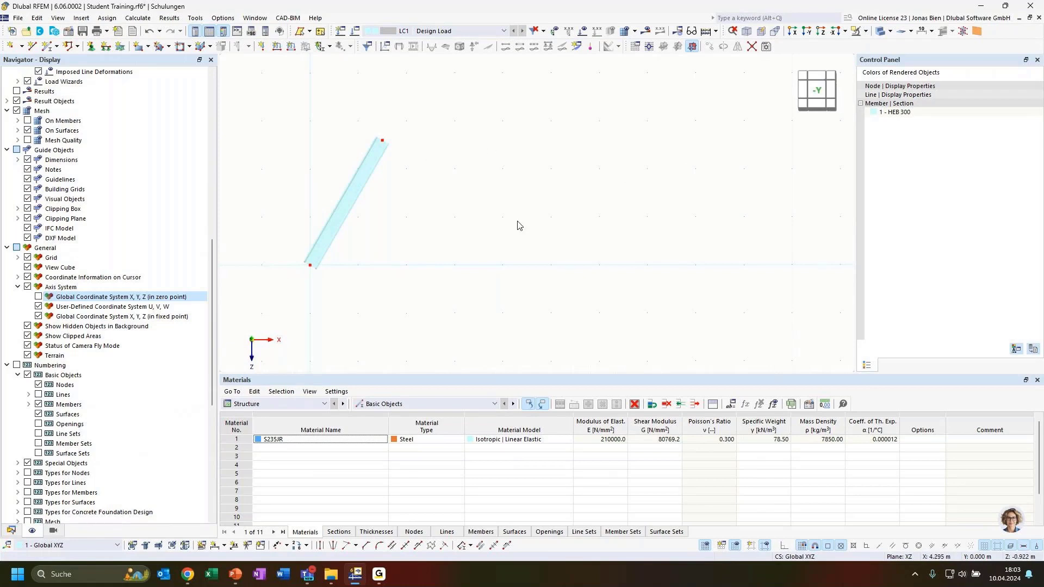
Set up a rotation of the inclined member that creates a copy, with the number of steps set to 2.
drag(520, 225, 344, 124)
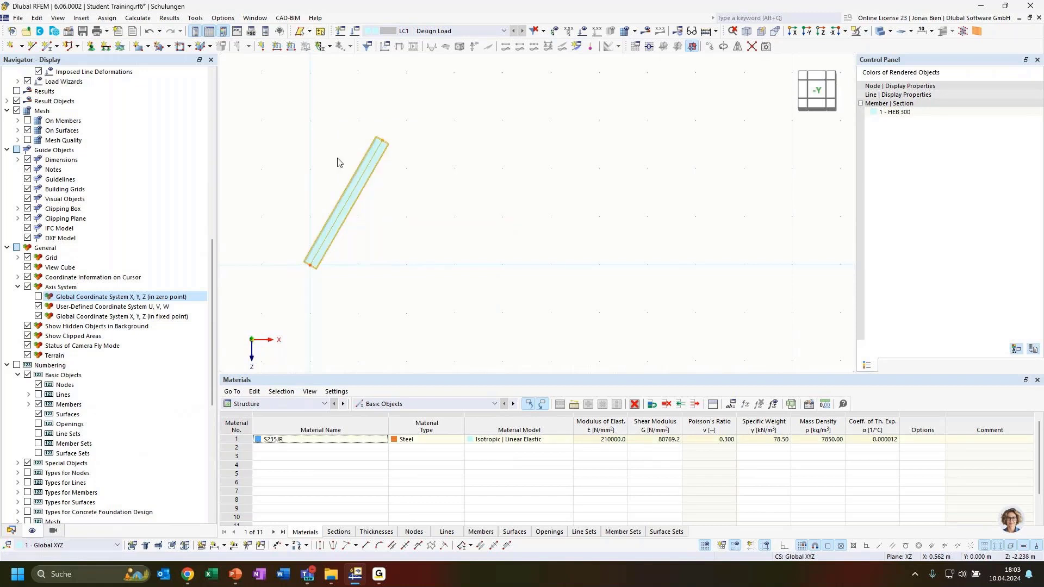
click(723, 47)
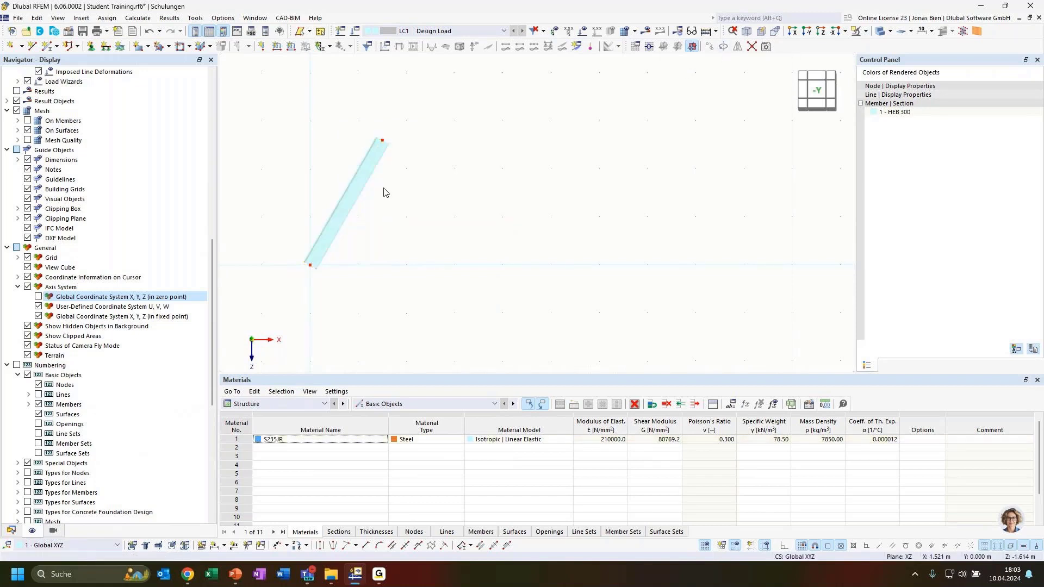
key(Escape)
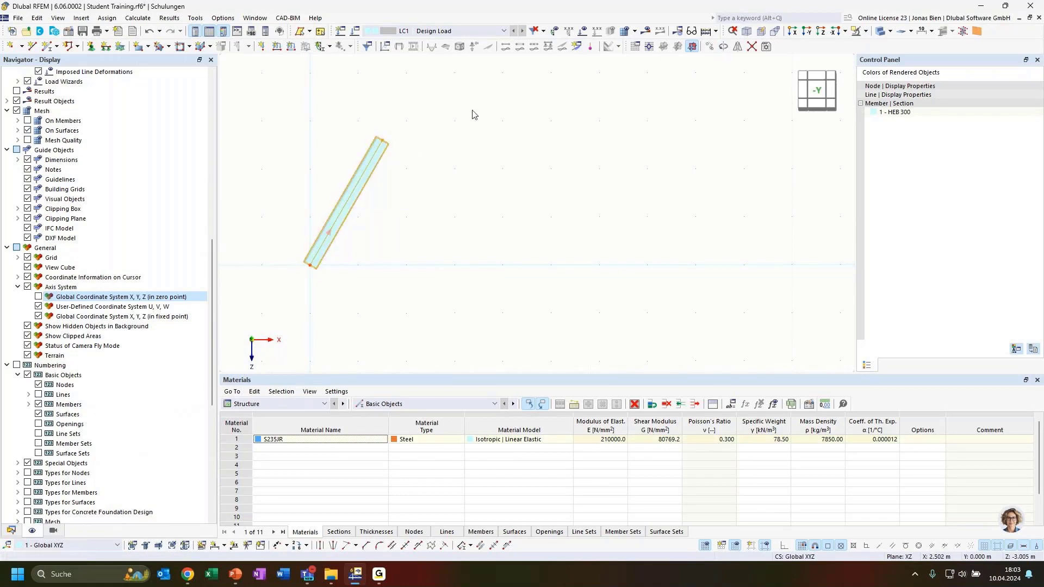
click(723, 46)
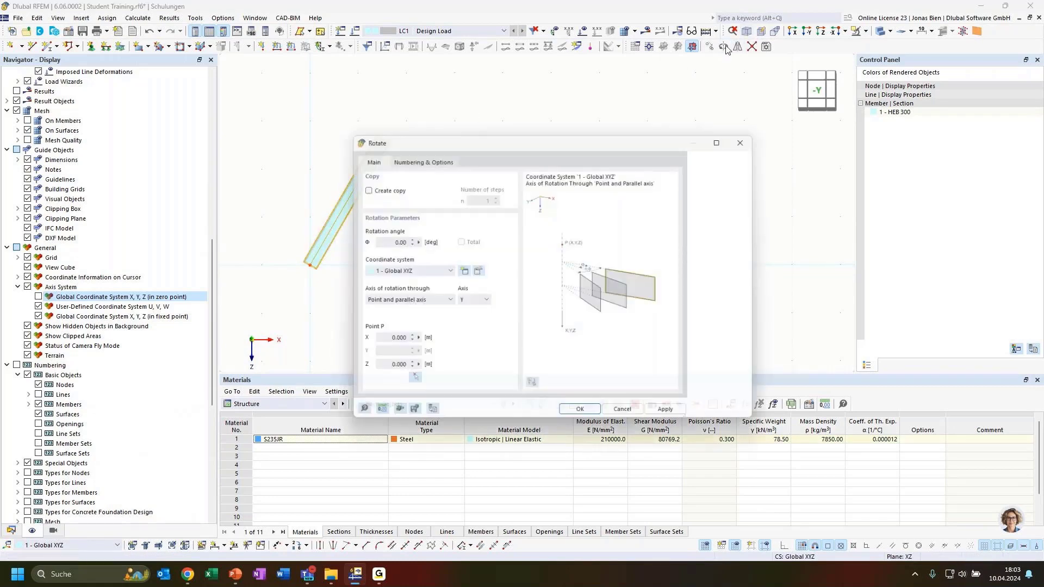
drag(480, 136, 544, 88)
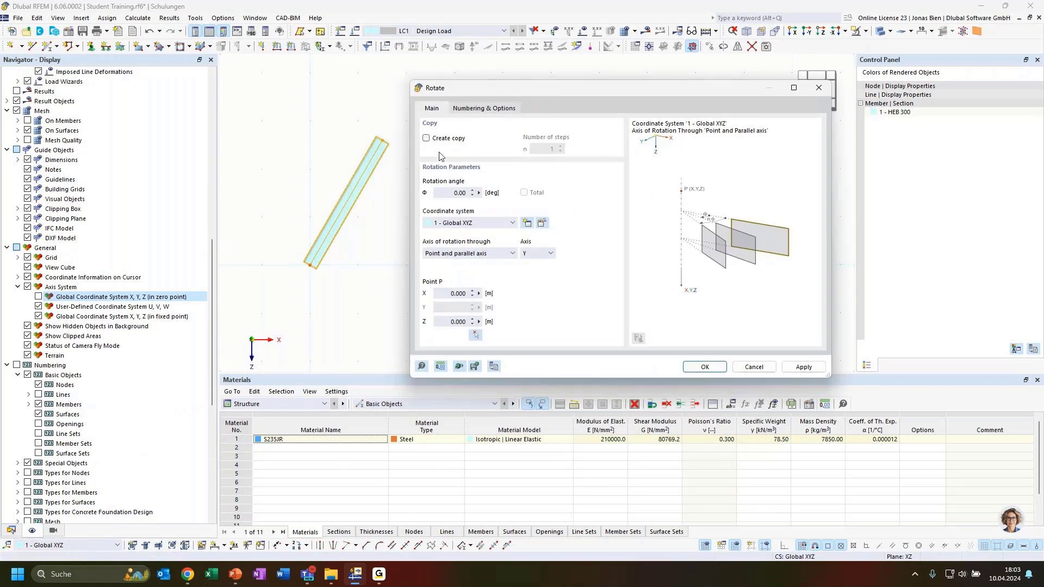
click(426, 138)
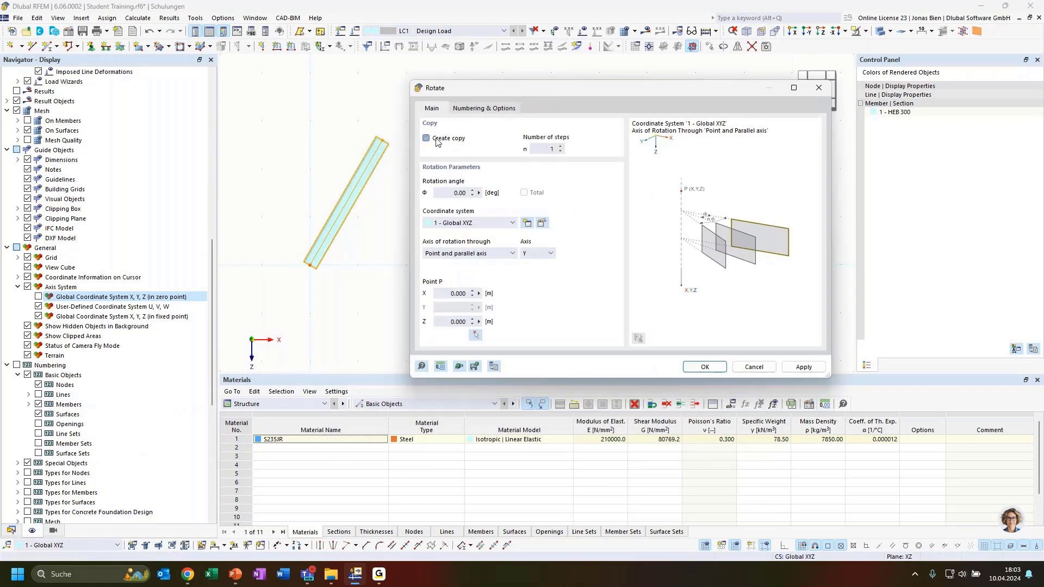
double_click(545, 148)
text(2)
Set the rotation angle to 60 degrees, use the member's upper end node as the rotation point, and create the rotated copies.
click(451, 193)
click(476, 336)
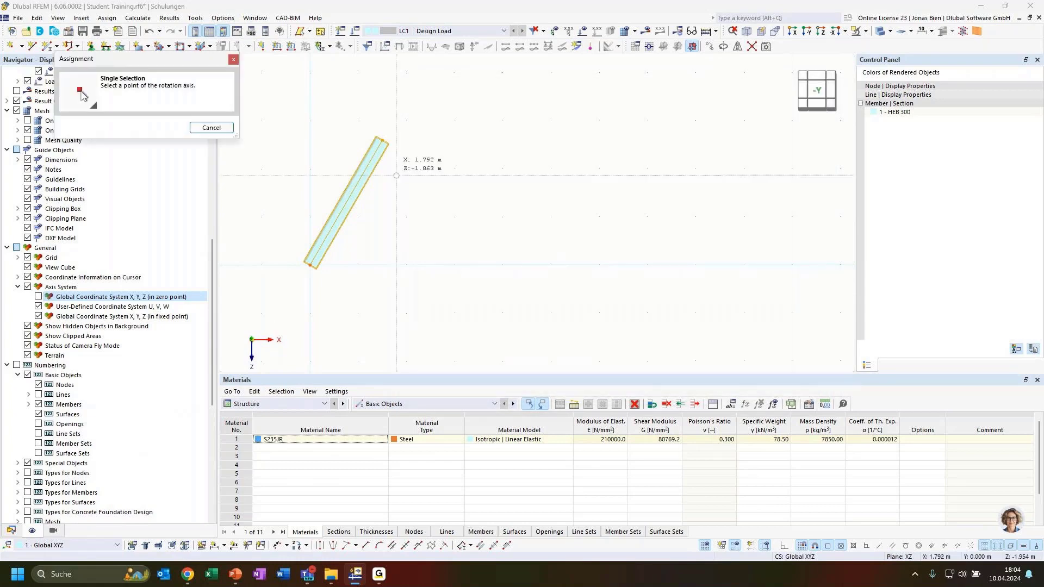
click(382, 140)
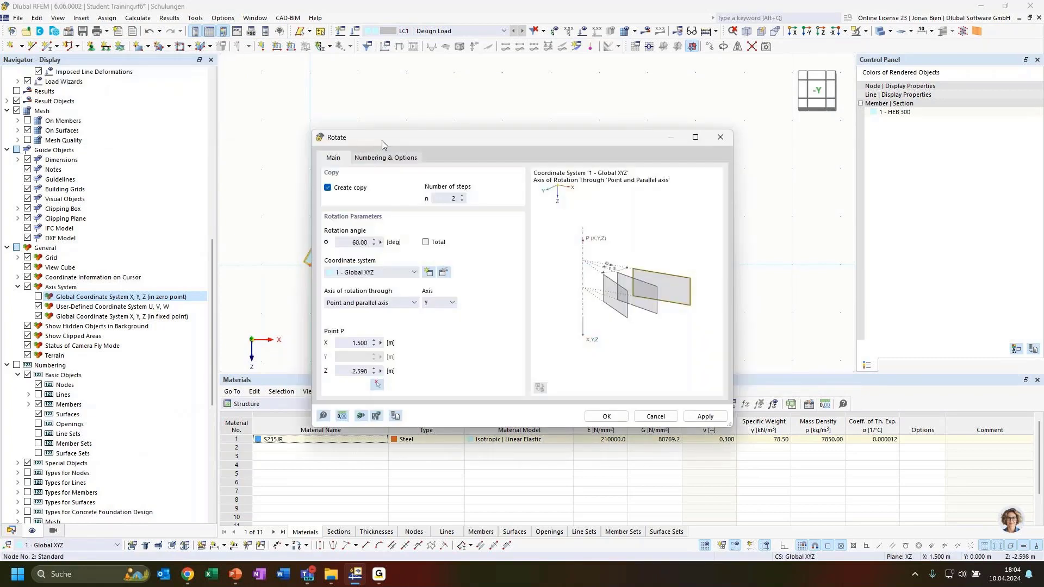
drag(455, 142, 689, 119)
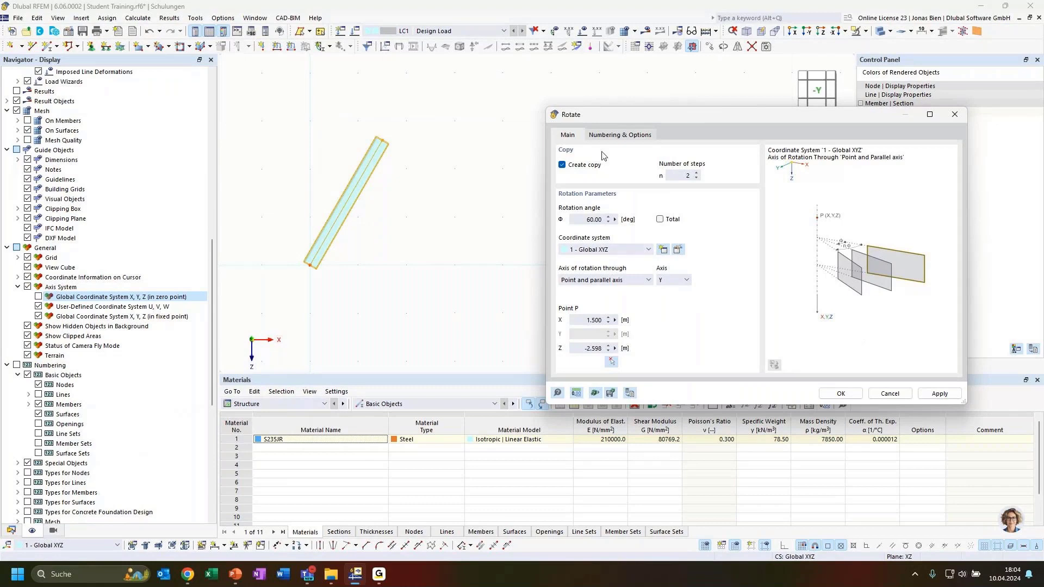
click(841, 393)
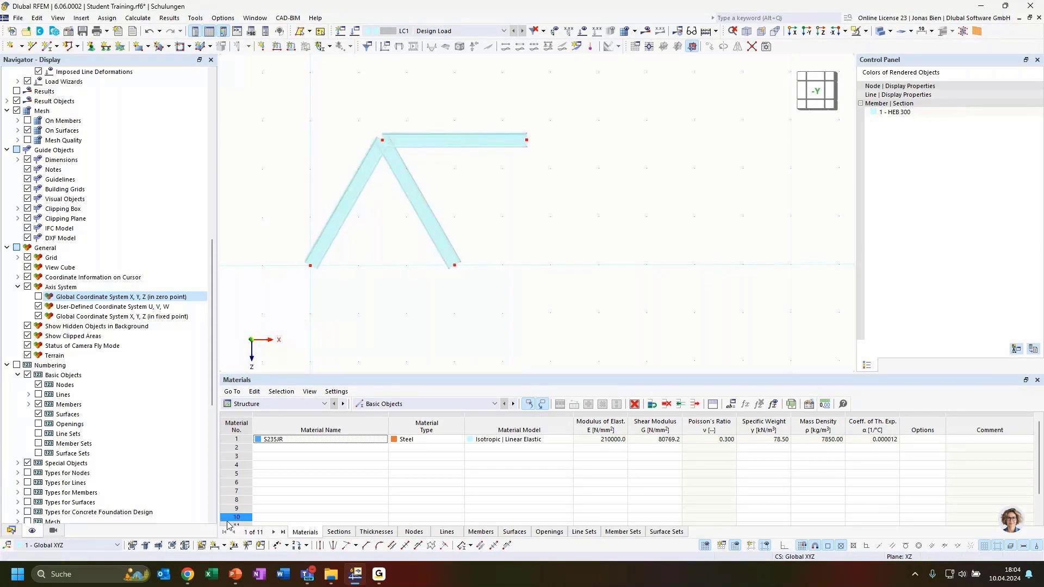
Place an angular dimension between the two inclined members, then remove it.
click(223, 545)
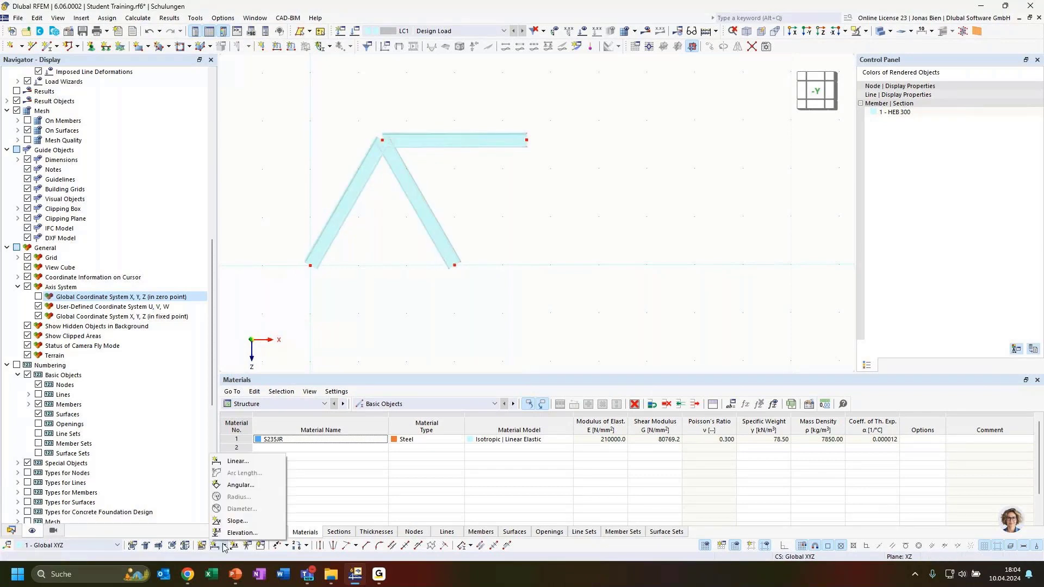
click(236, 491)
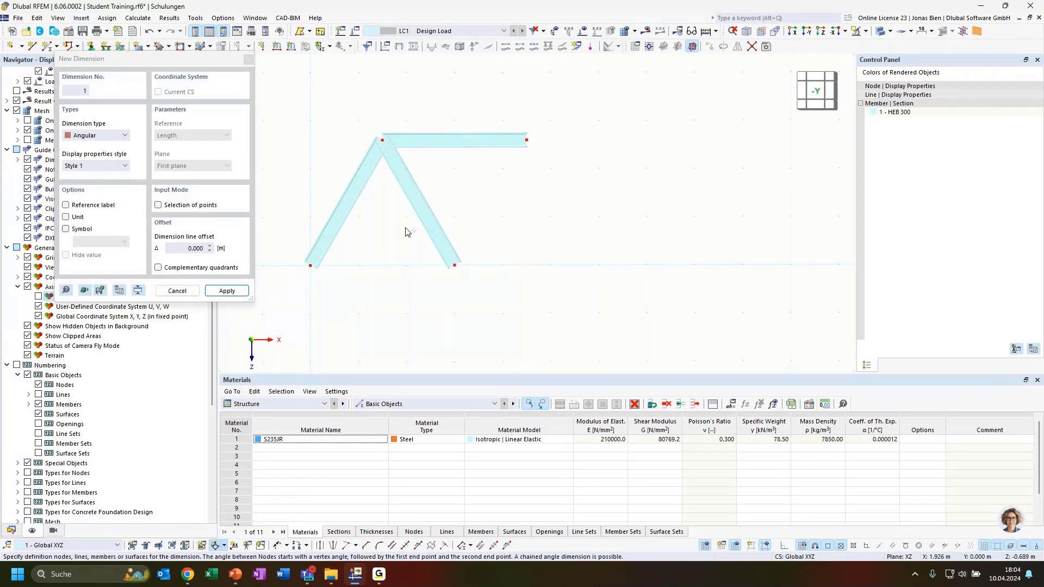
key(Escape)
click(214, 546)
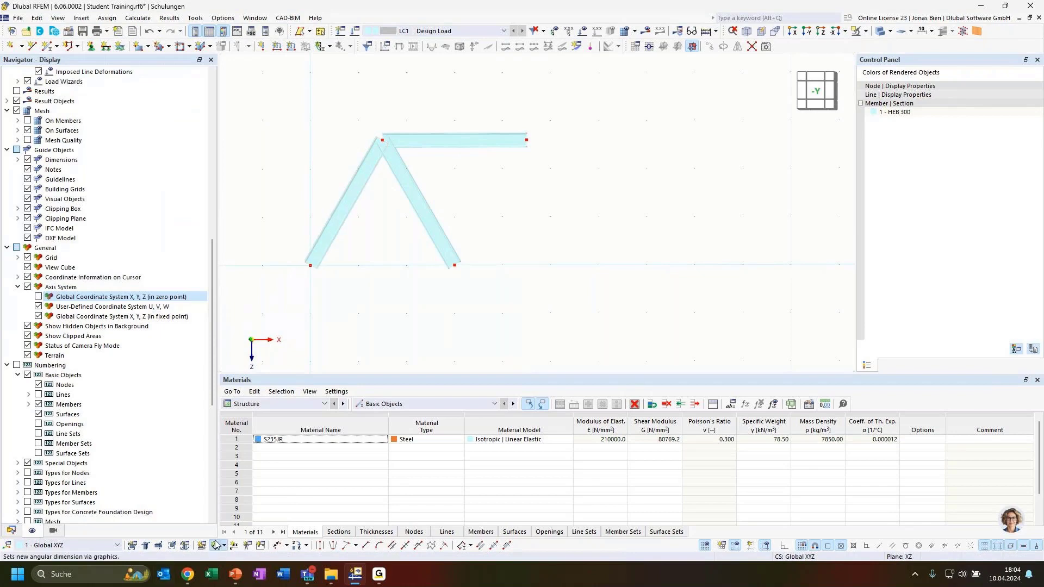
click(370, 171)
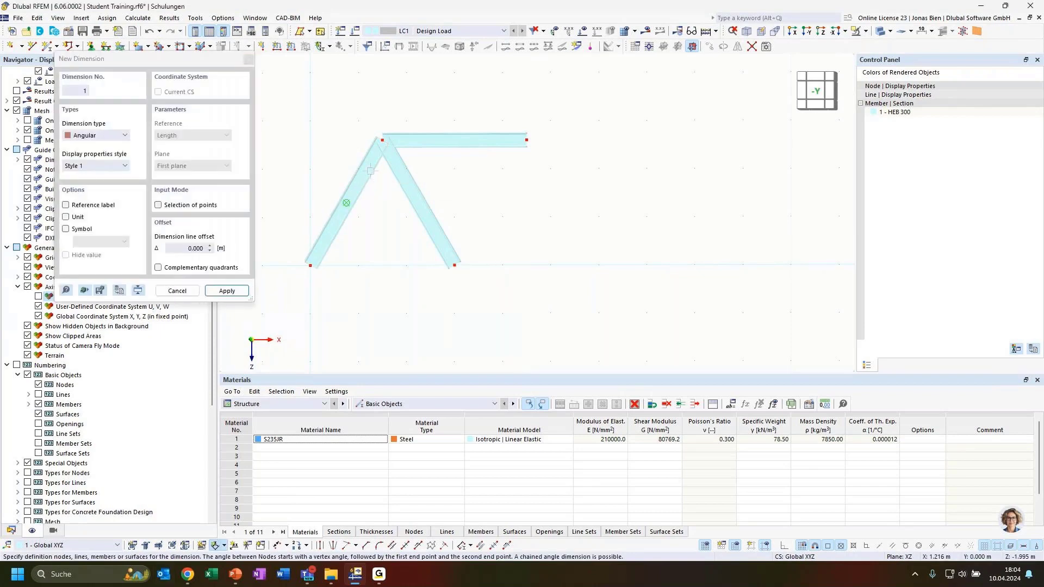
click(398, 181)
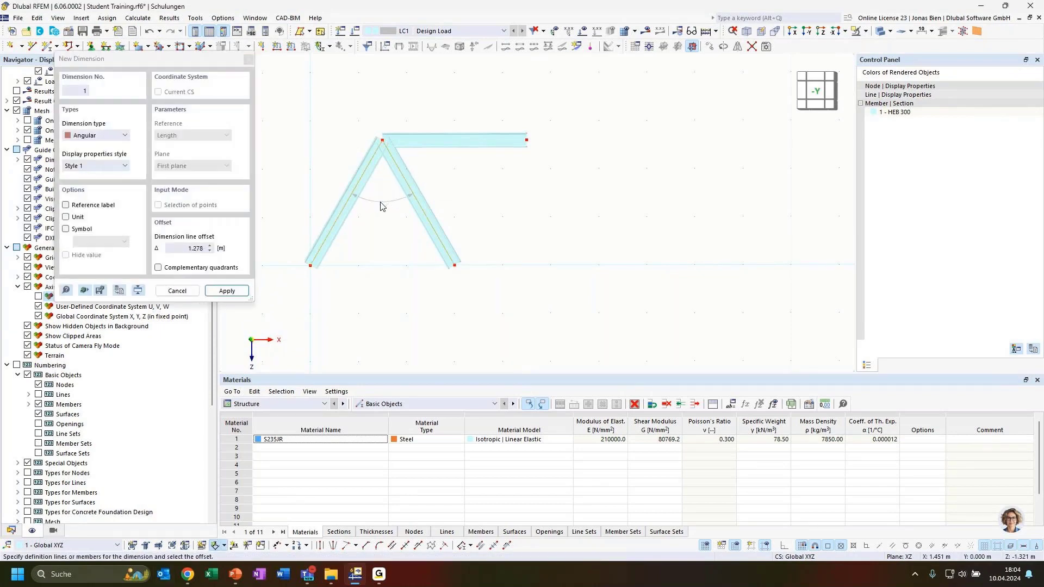
click(381, 205)
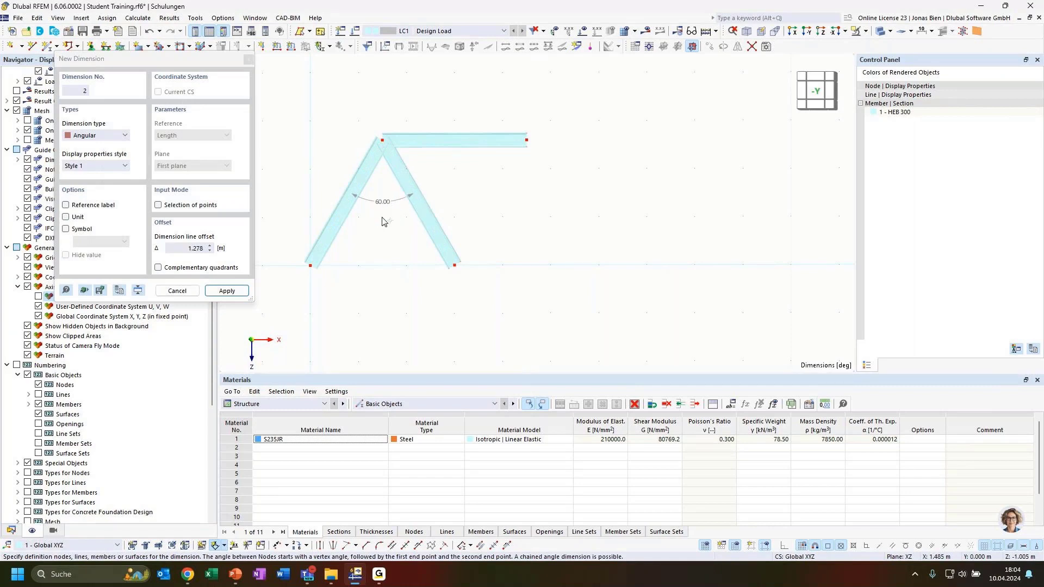
key(Escape)
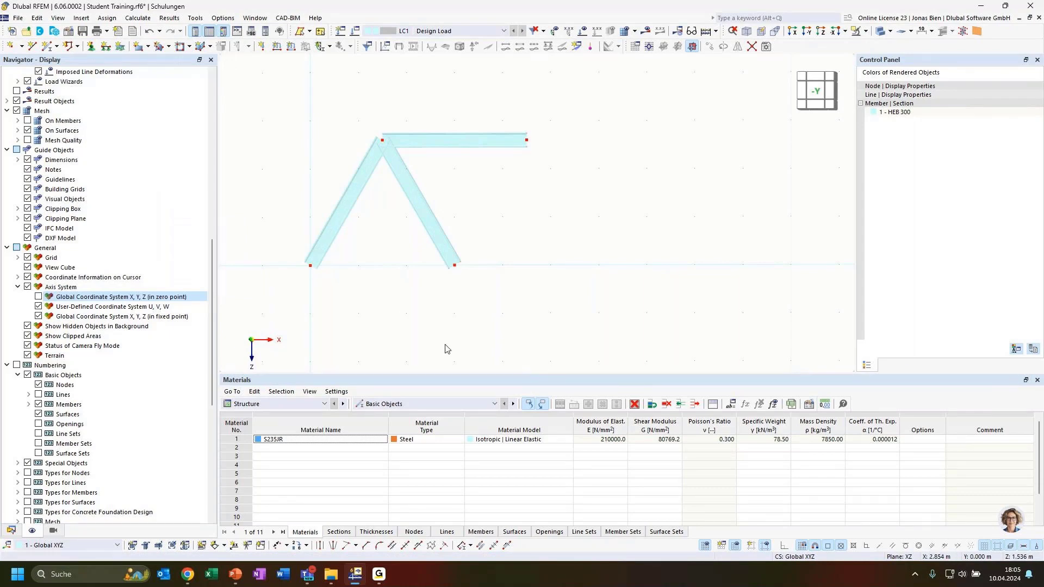
Copy all three members 3 m along X, and copy the new pair of diagonals another 3 m along X.
scroll(469, 310, down, 3)
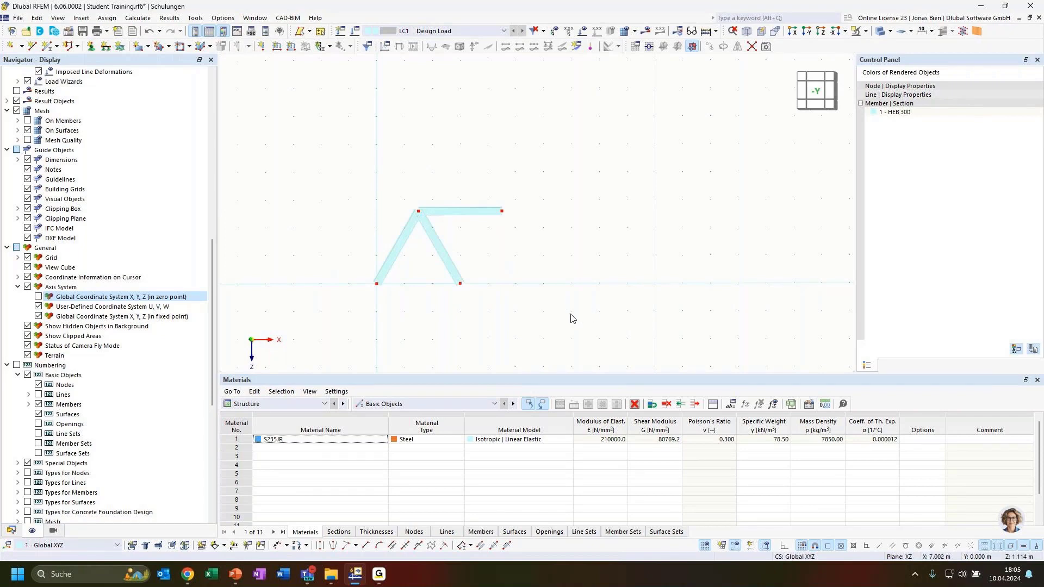
drag(584, 323, 347, 161)
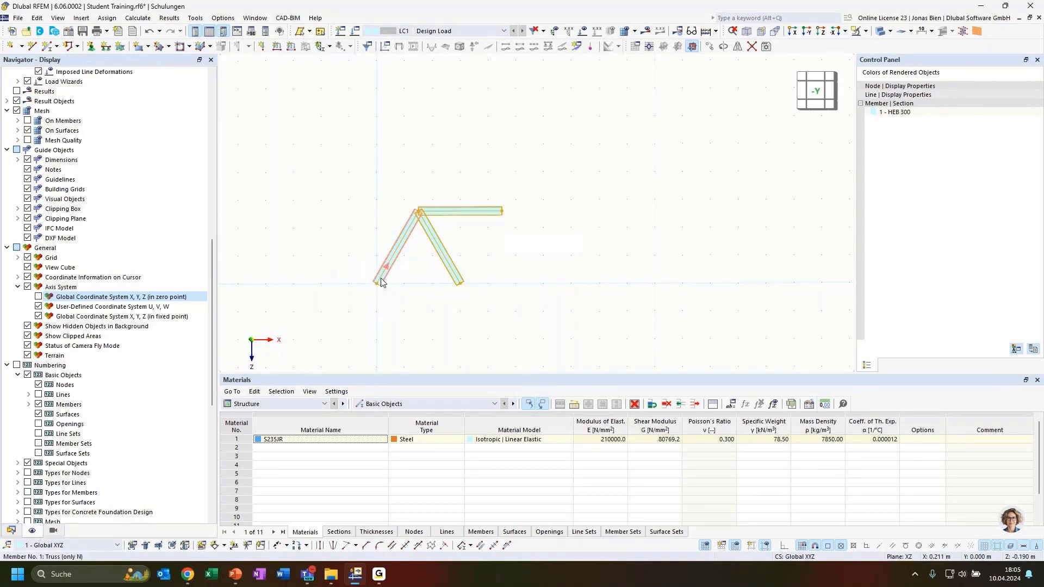
ctrl+drag(382, 282, 463, 289)
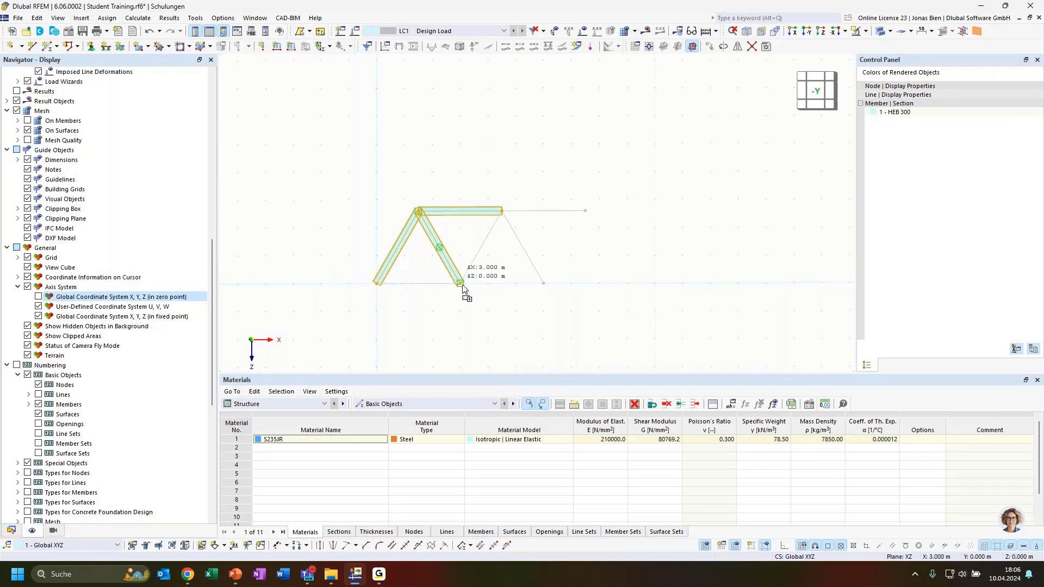
ctrl+drag(462, 288, 463, 289)
key(Escape)
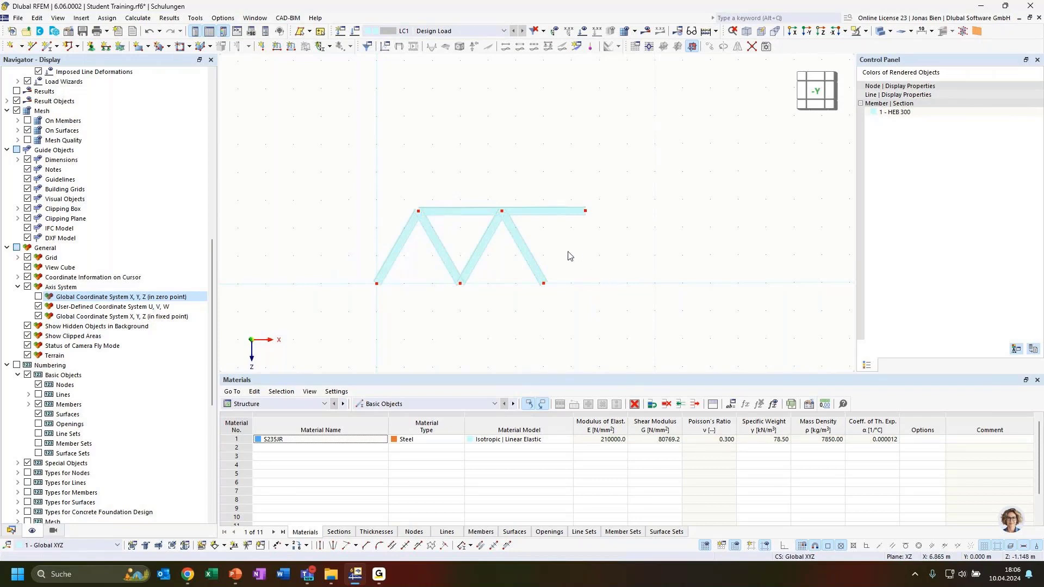
drag(611, 276, 470, 233)
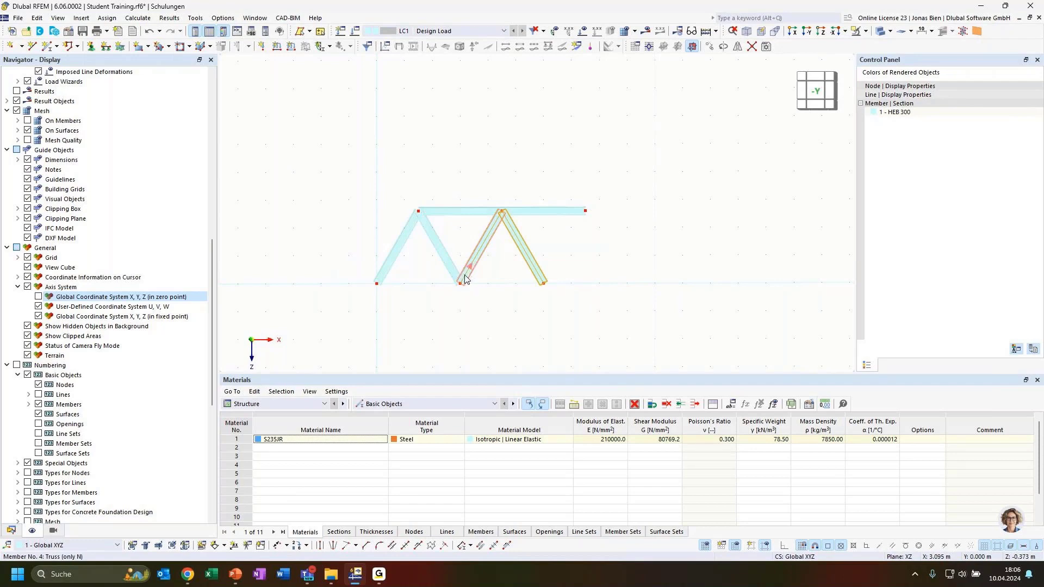
drag(466, 282, 546, 283)
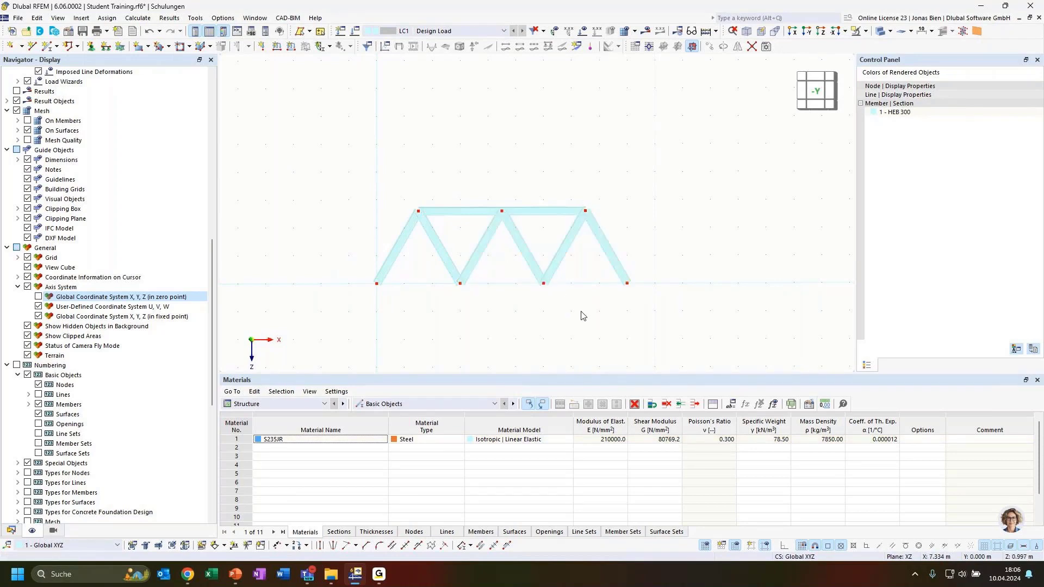
Copy the two upper chord members down onto the lower nodes, and copy a lower chord member into the open first bay.
click(554, 211)
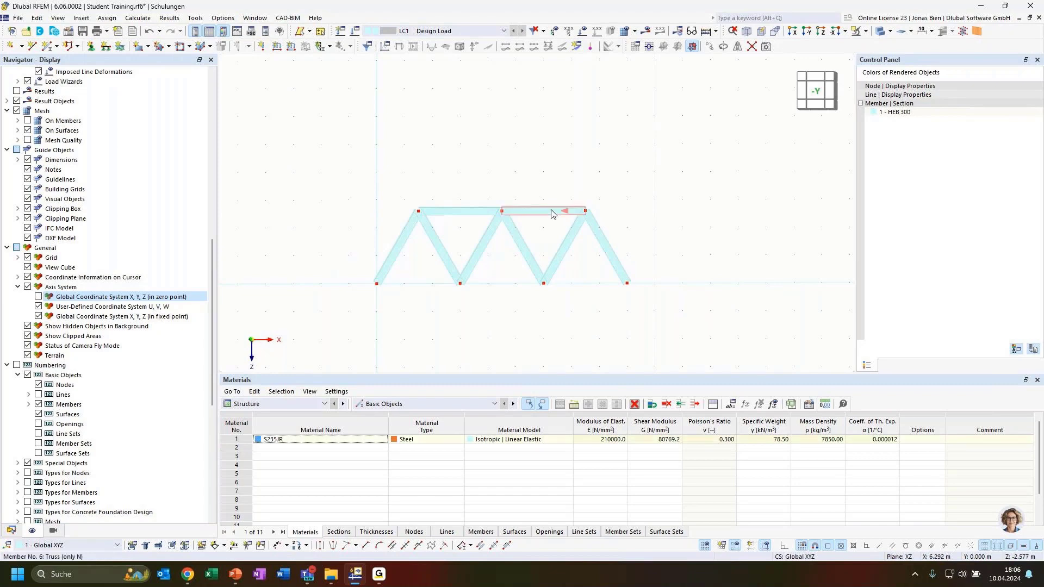
click(470, 217)
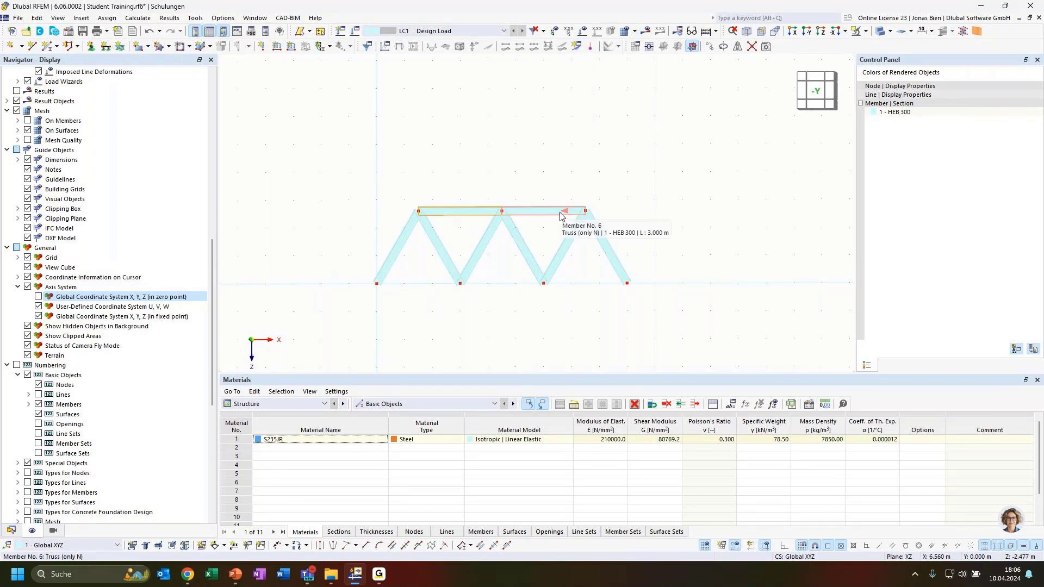
click(495, 306)
click(542, 213)
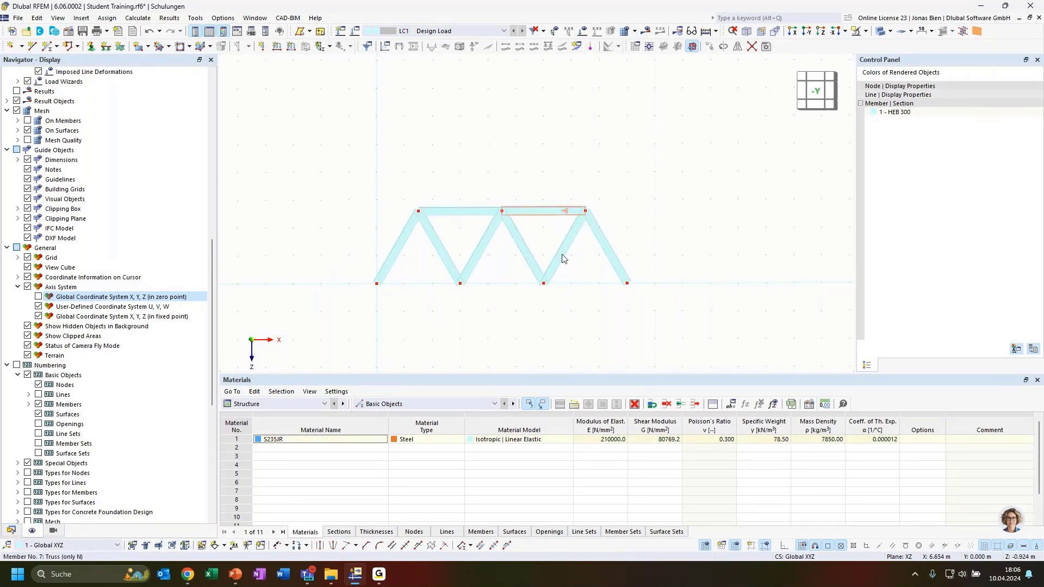
click(478, 211)
ctrl+drag(570, 213, 628, 290)
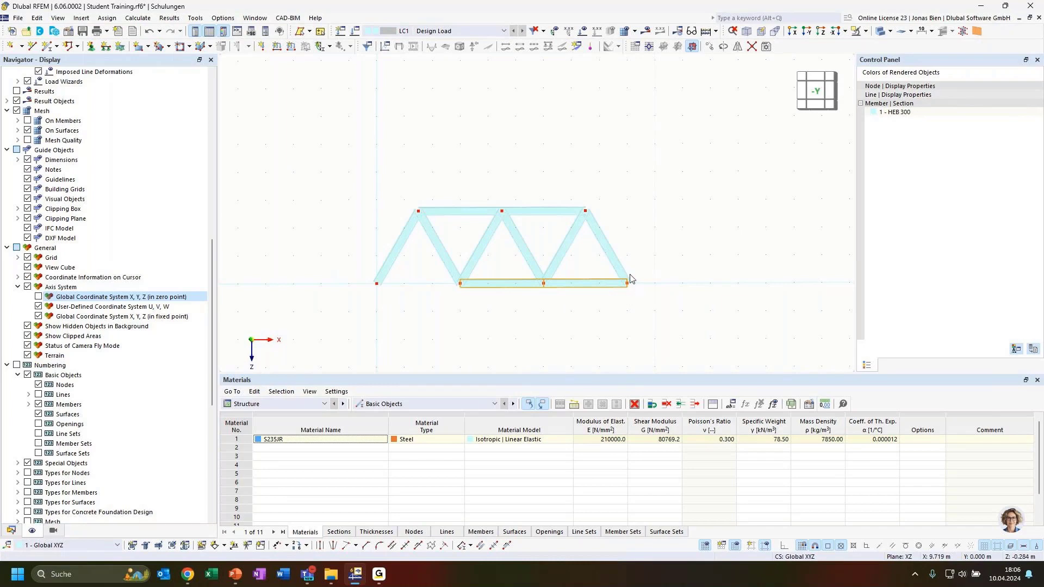
click(600, 313)
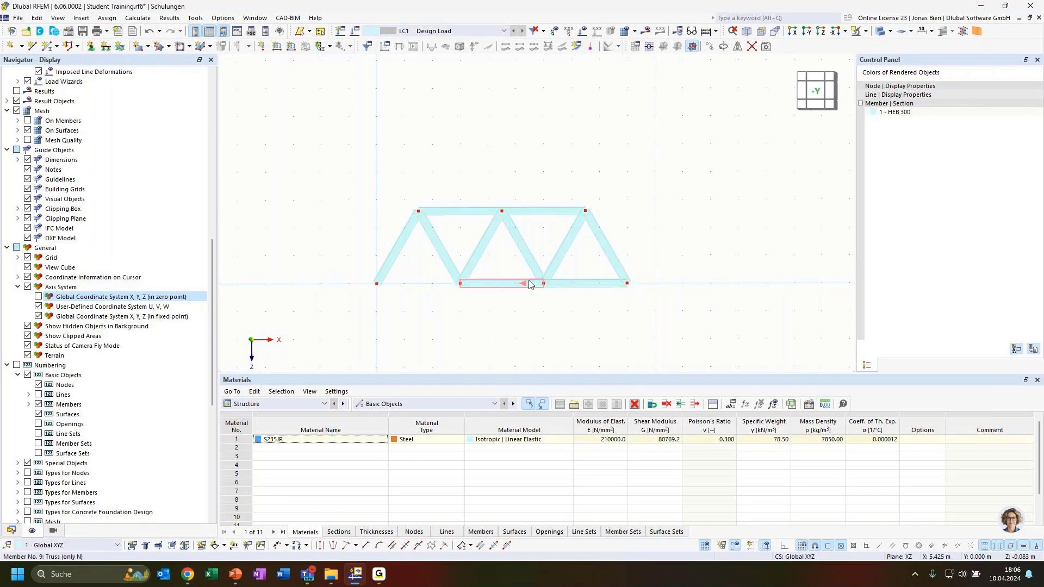
drag(533, 289, 462, 286)
click(543, 328)
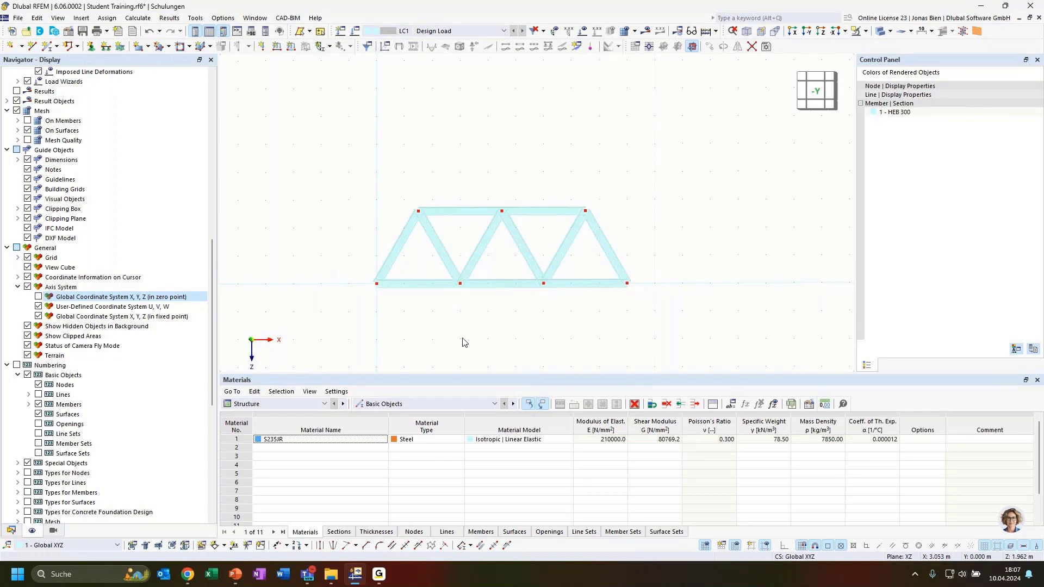
Add a vertical truss-type member from the first upper chord node down to the lower chord at X 1.500, Z 0.000 m.
ctrl+middle_drag(434, 317, 471, 350)
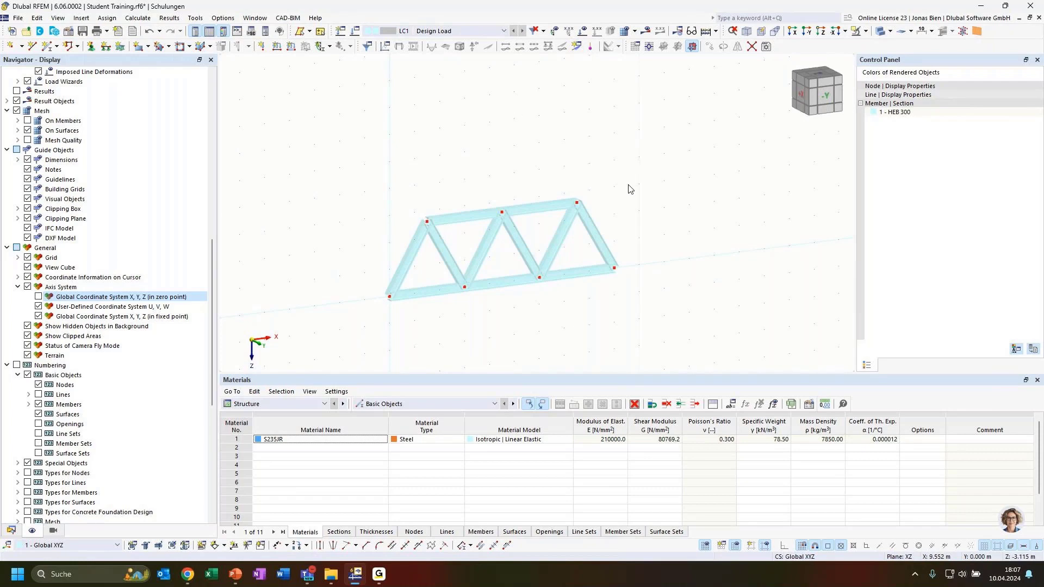
ctrl+middle_drag(623, 232, 571, 238)
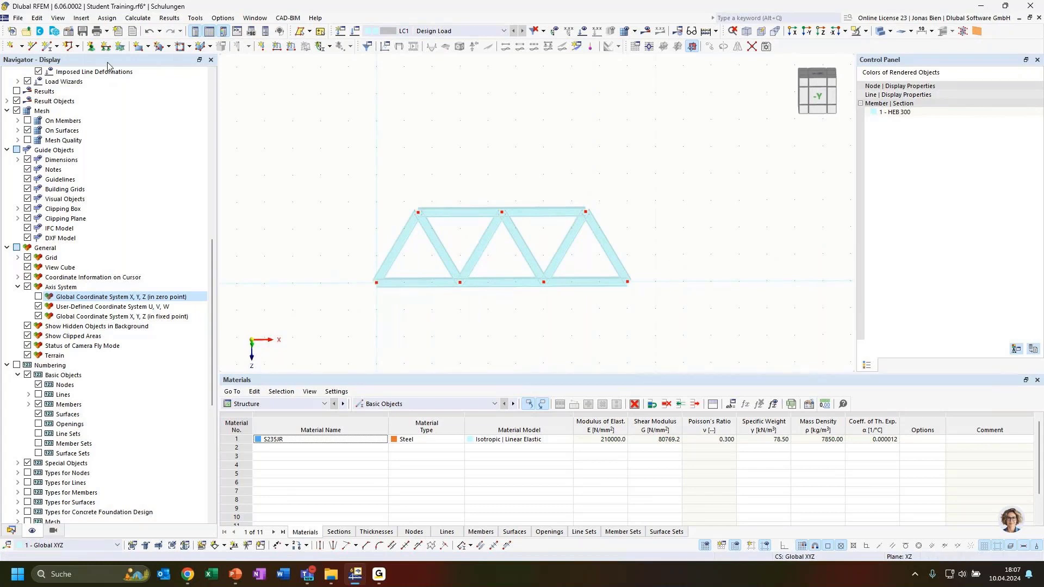
click(47, 46)
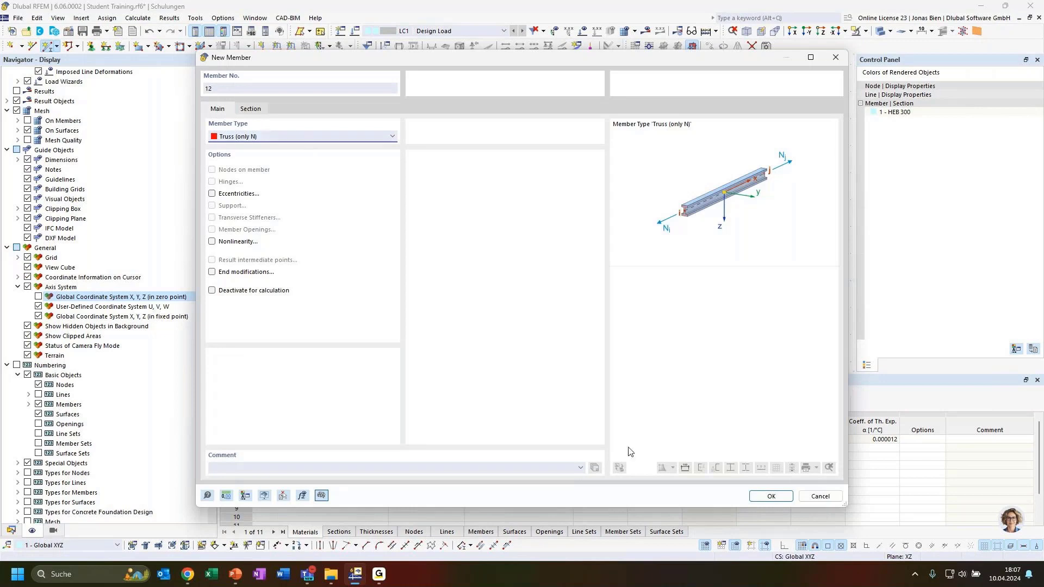
click(774, 495)
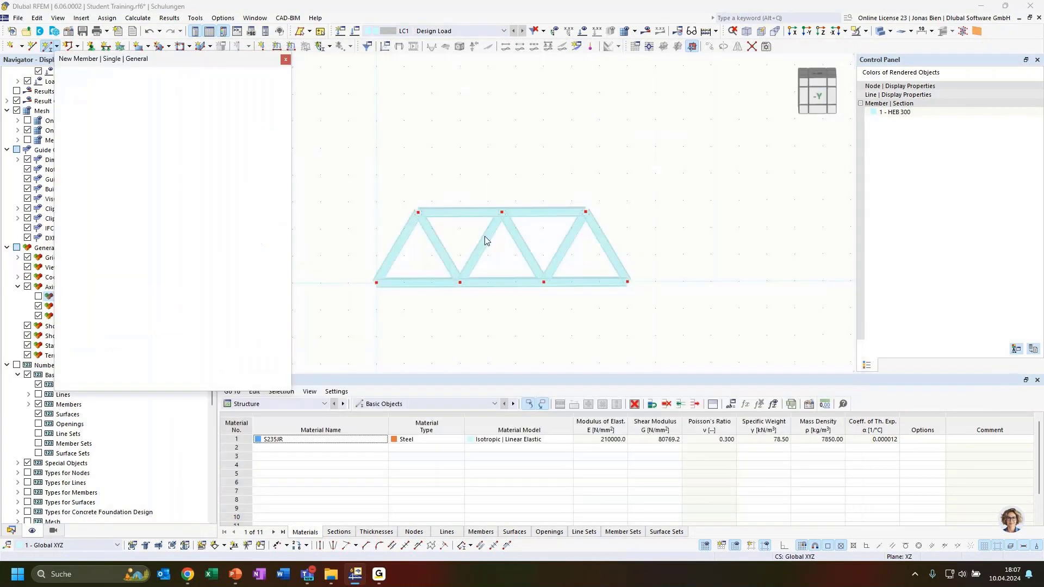
click(418, 221)
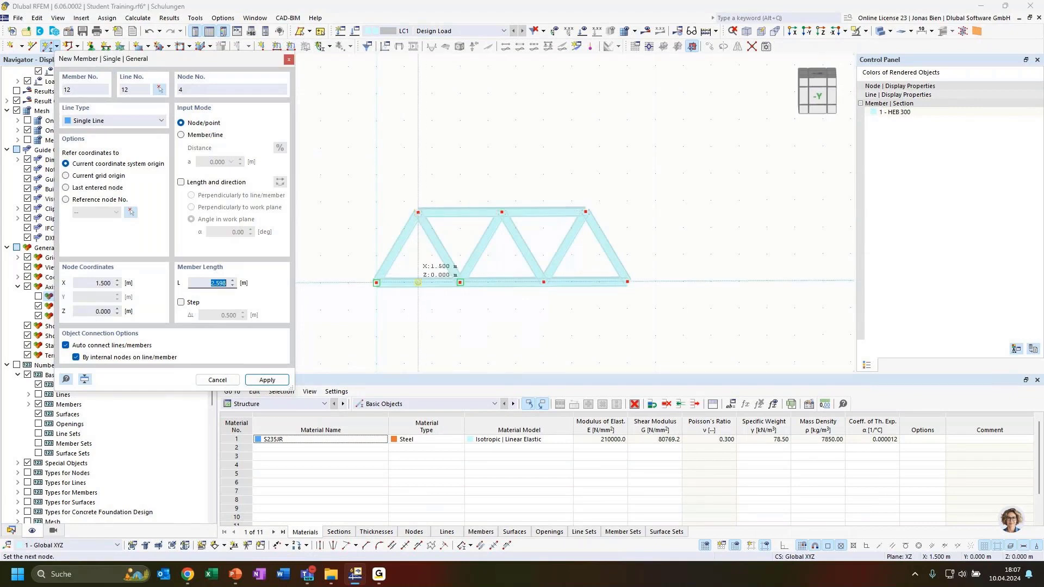
scroll(418, 282, up, 2)
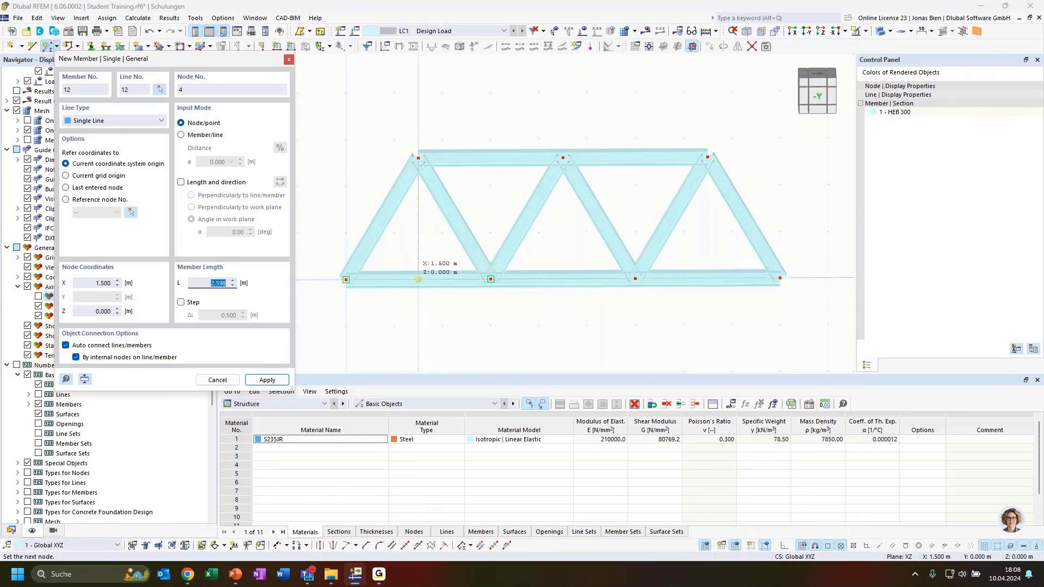
click(418, 280)
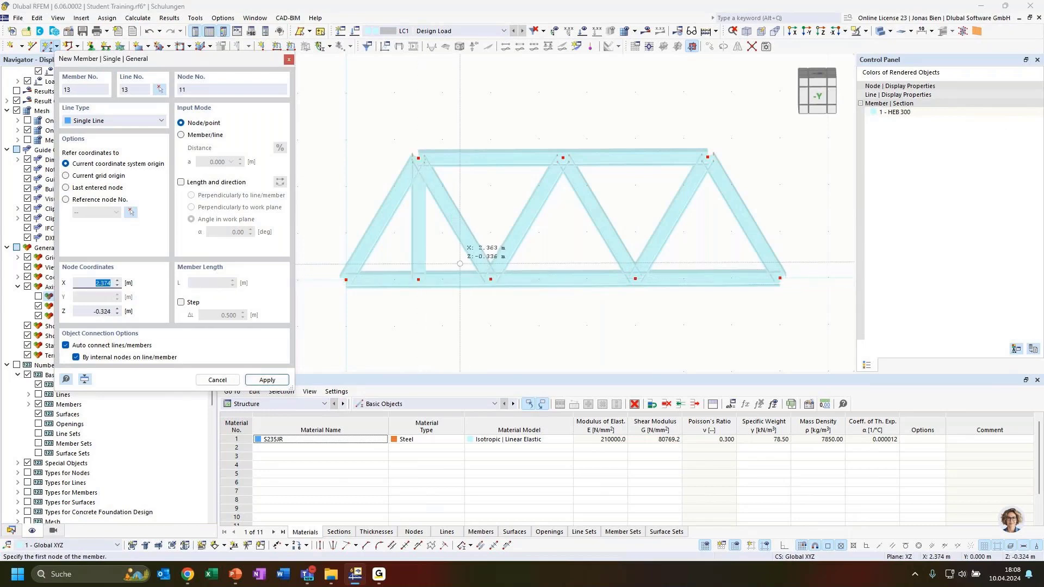
key(Escape)
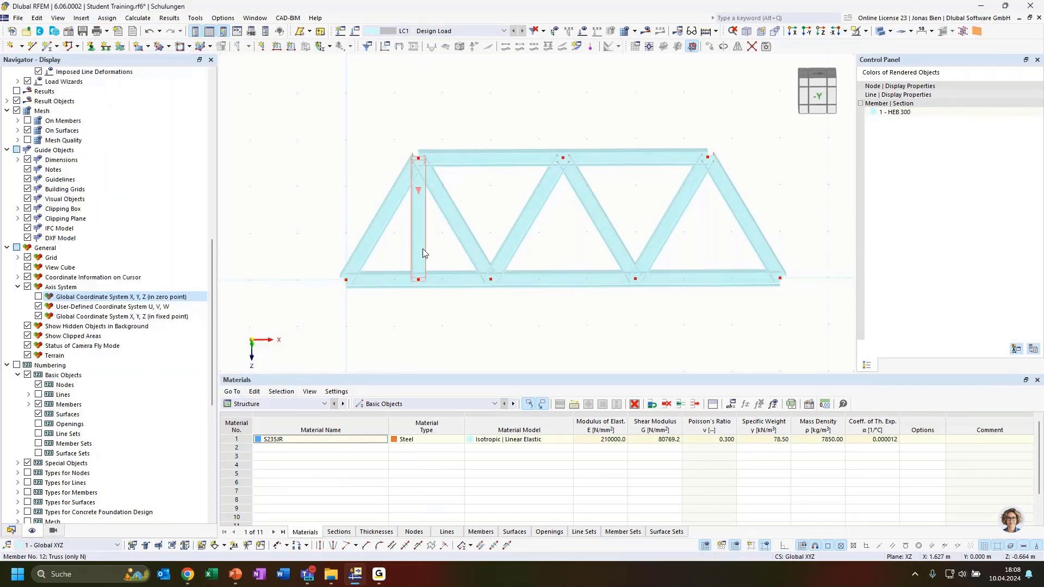
Copy the vertical member in 4 steps along X, with a displacement of 1.500 m per step.
mouse_move(421, 242)
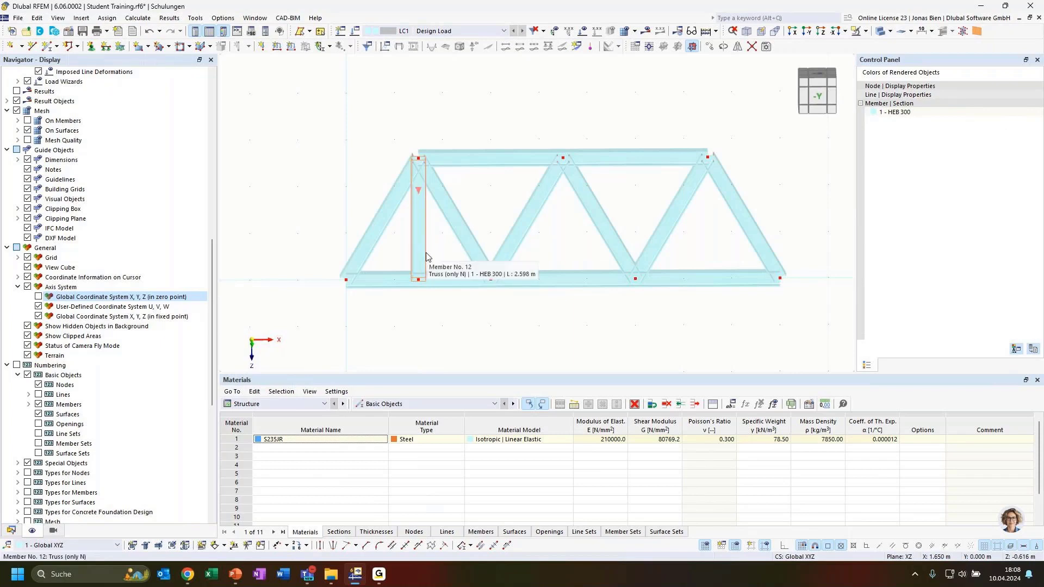
click(426, 259)
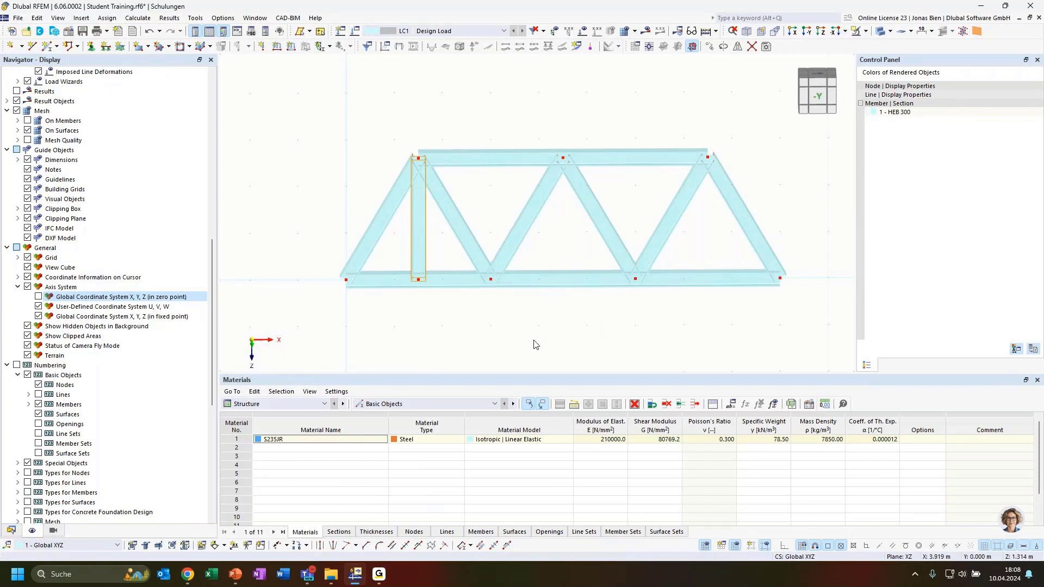
ctrl+middle_drag(585, 324, 570, 307)
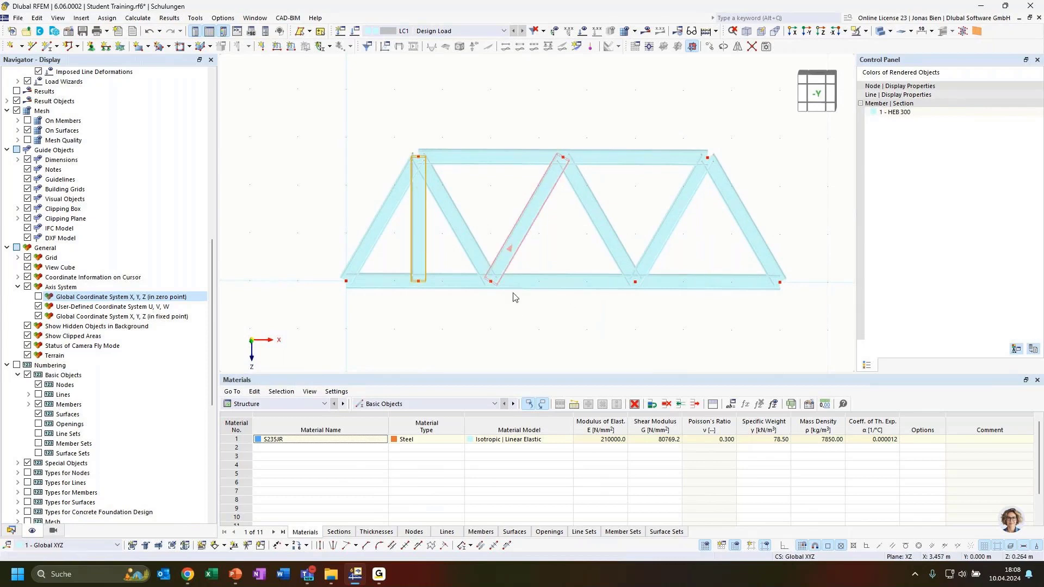
click(546, 325)
click(420, 244)
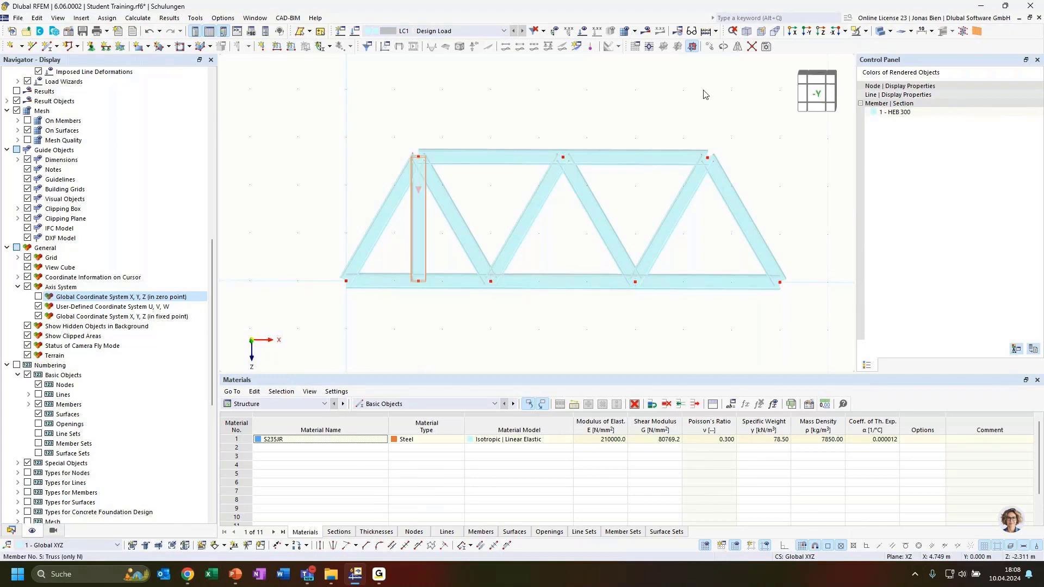
click(723, 47)
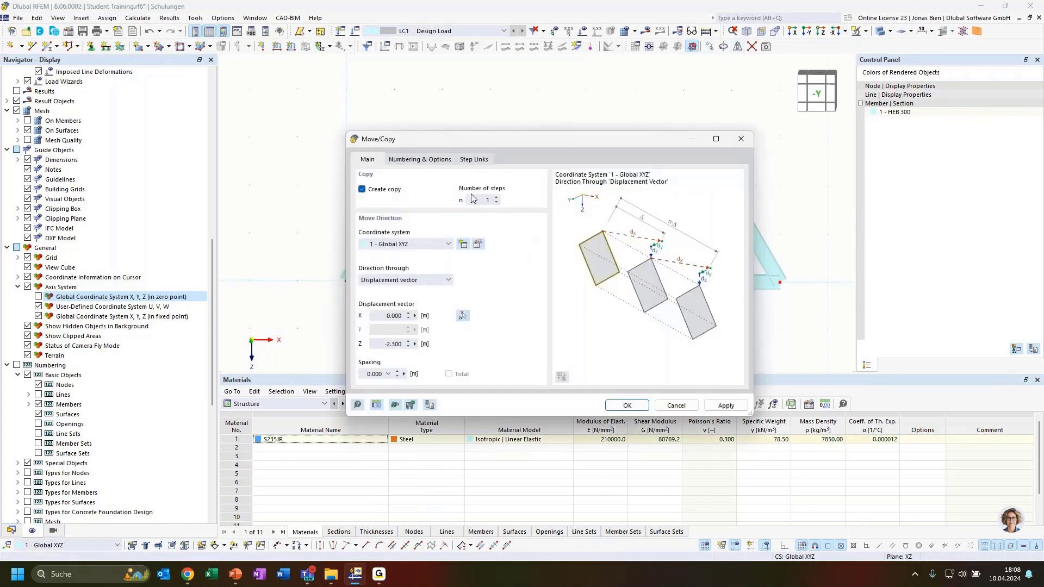
click(478, 199)
text(4)
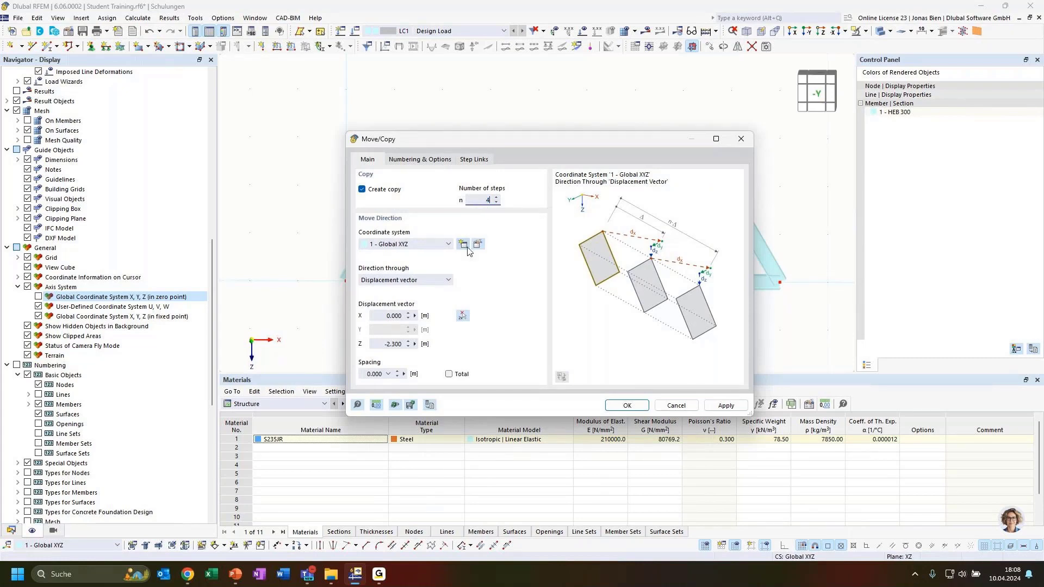
click(463, 316)
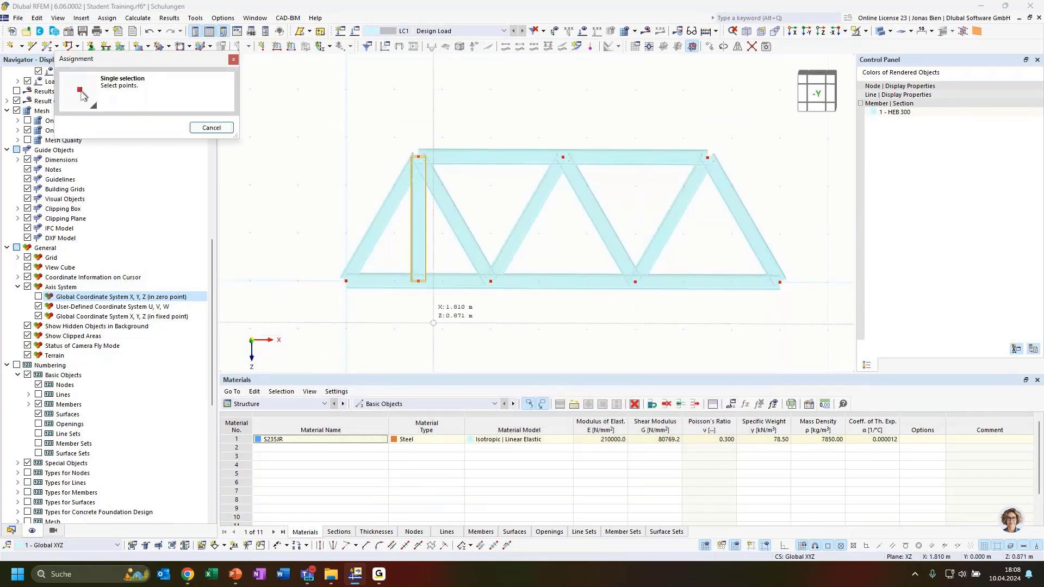
click(490, 281)
drag(449, 146, 660, 234)
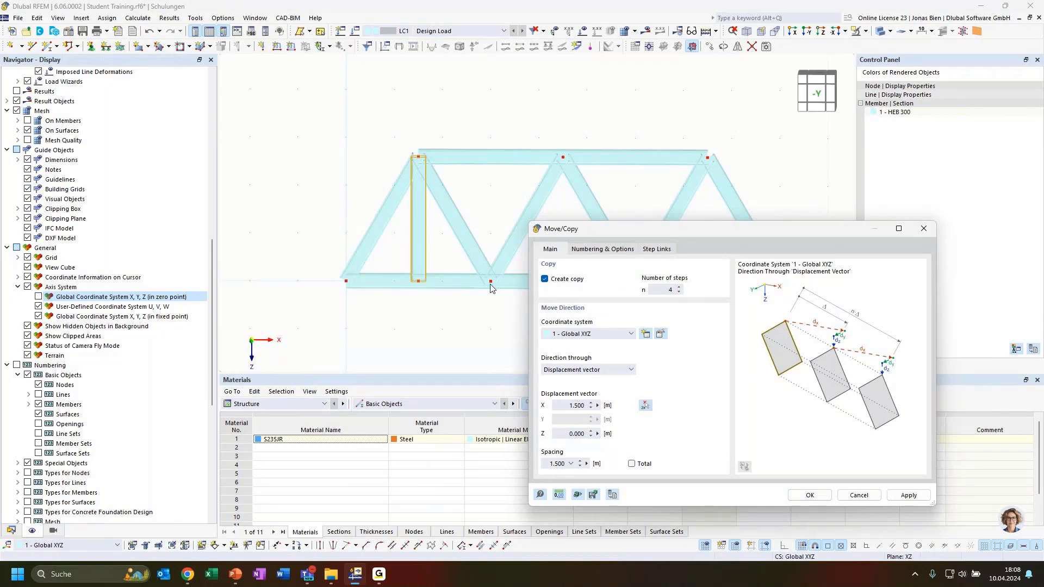
click(662, 289)
click(804, 496)
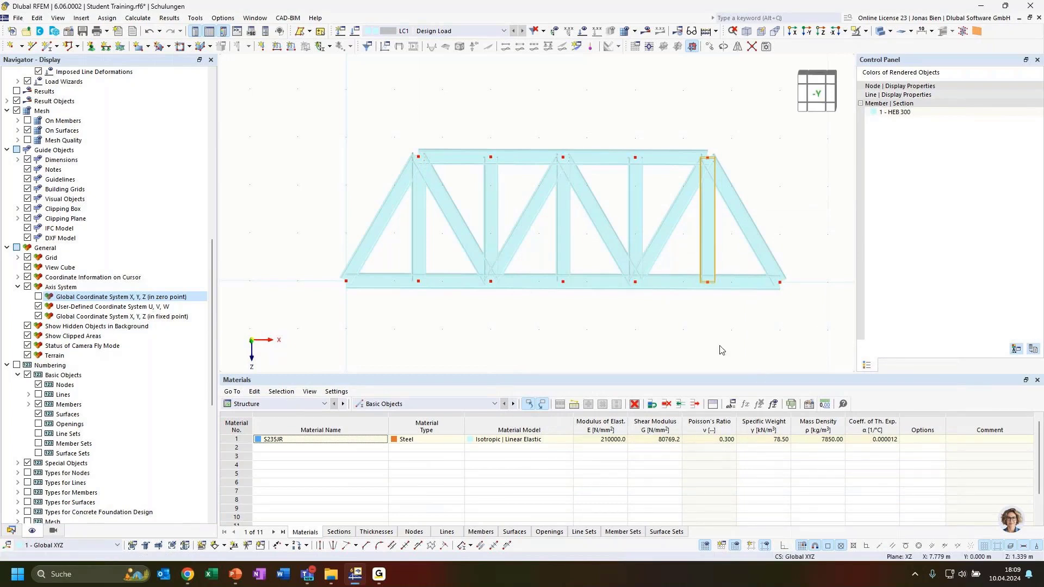
Assign the Hinged nodal support to node 1 at the start of the lower chord.
ctrl+middle_drag(551, 321, 632, 335)
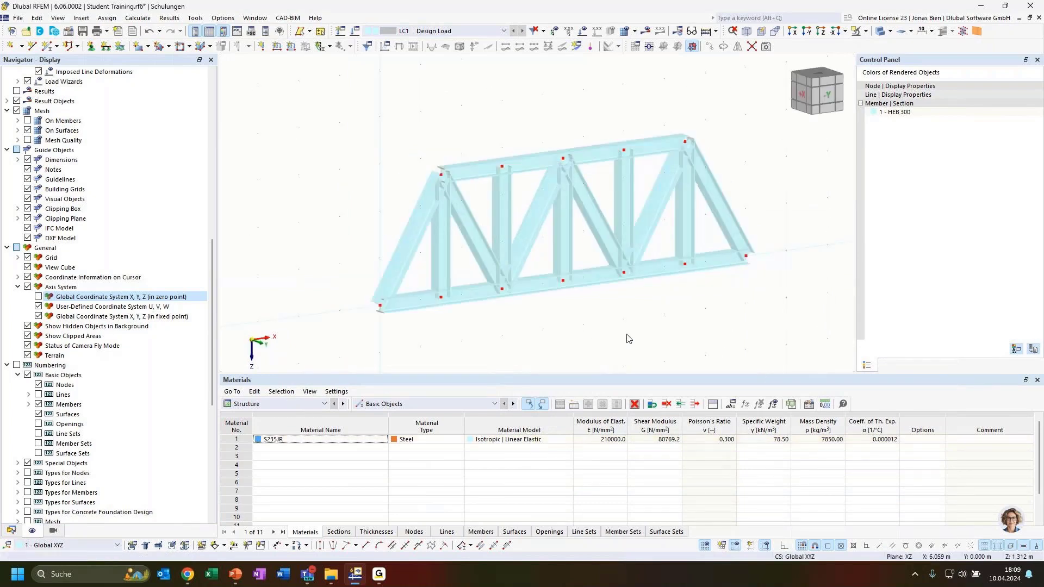
ctrl+middle_drag(646, 322, 620, 317)
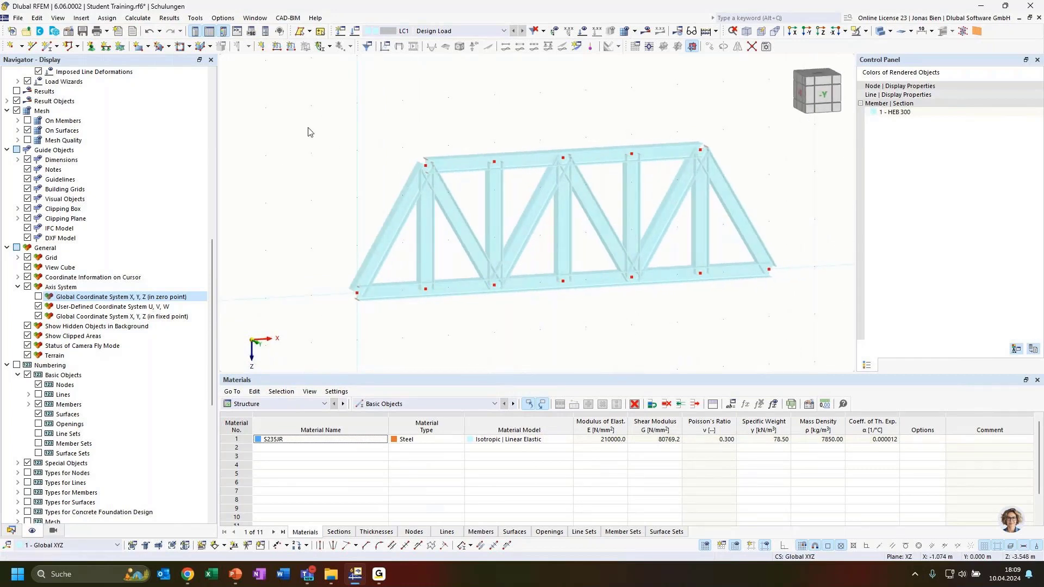
click(92, 46)
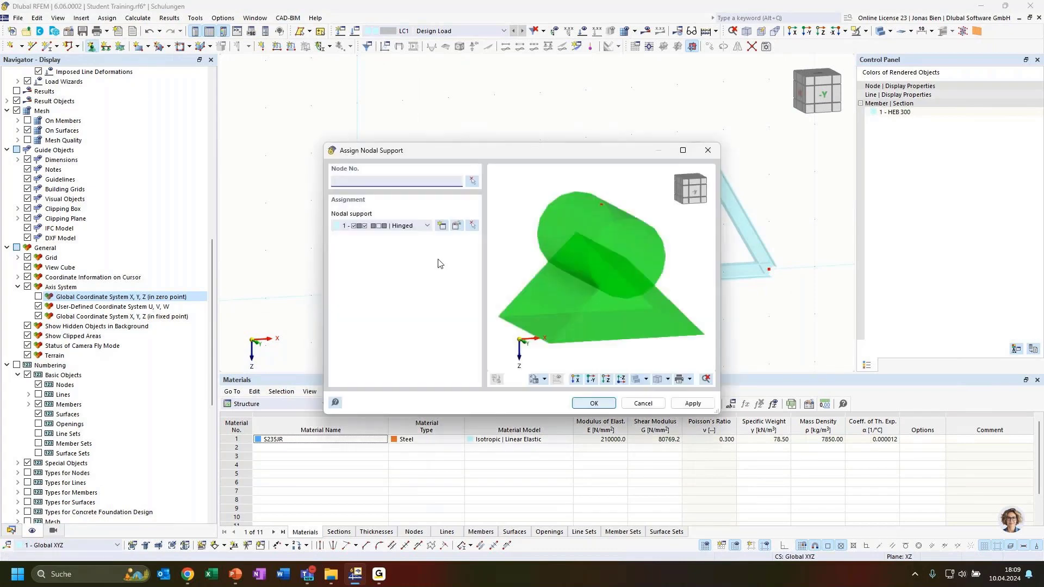
click(473, 181)
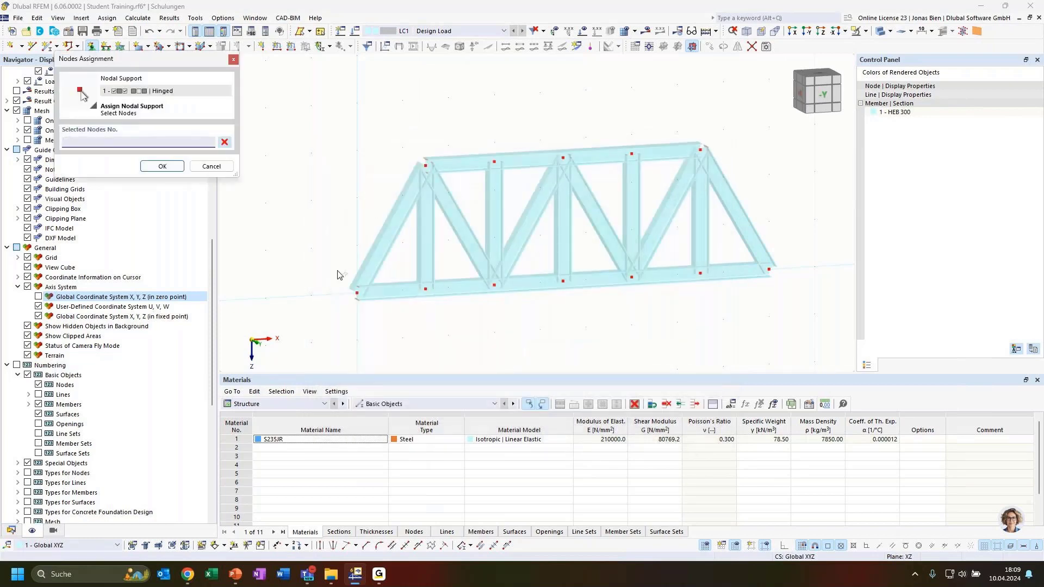
click(357, 293)
click(162, 166)
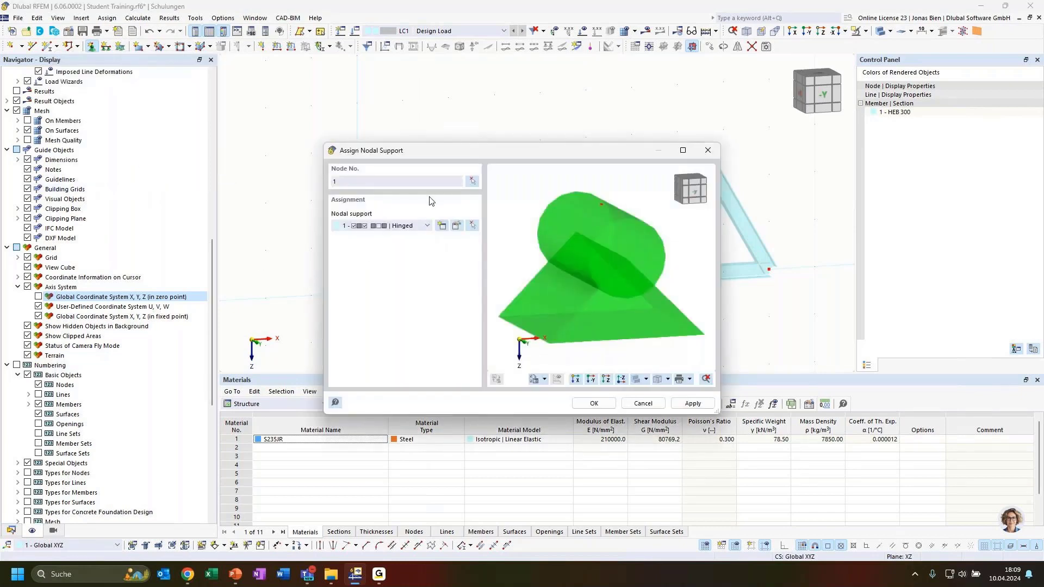
click(702, 400)
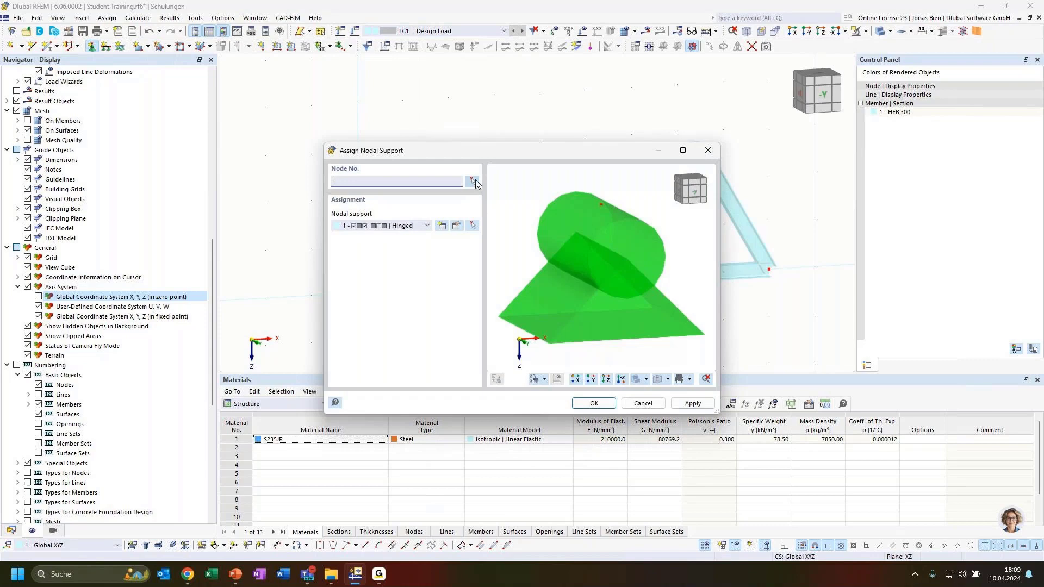
Assign the Roller nodal support to node 10 at the far end of the lower chord.
click(427, 226)
click(398, 262)
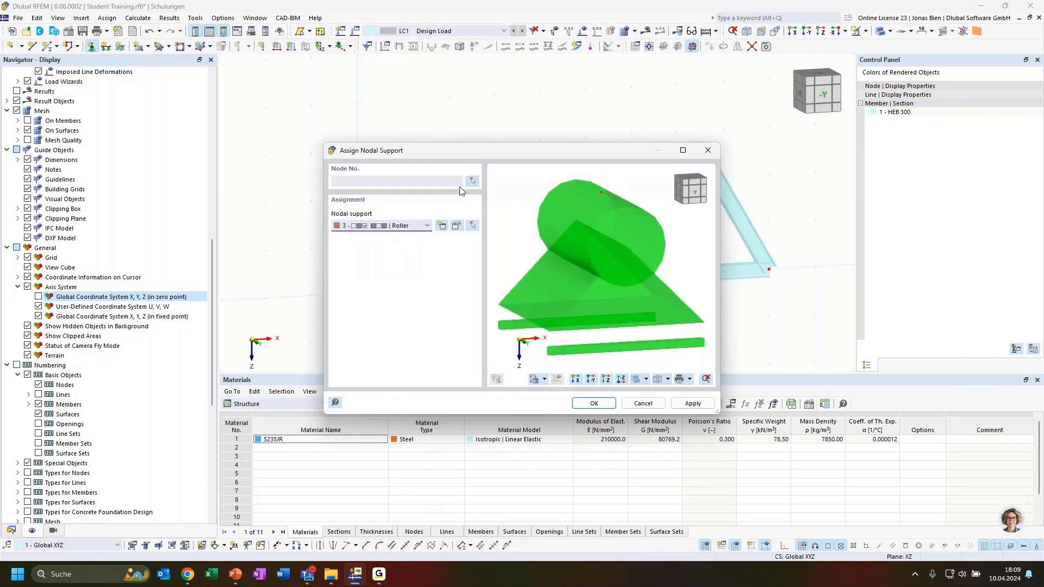
click(474, 182)
drag(794, 298, 802, 307)
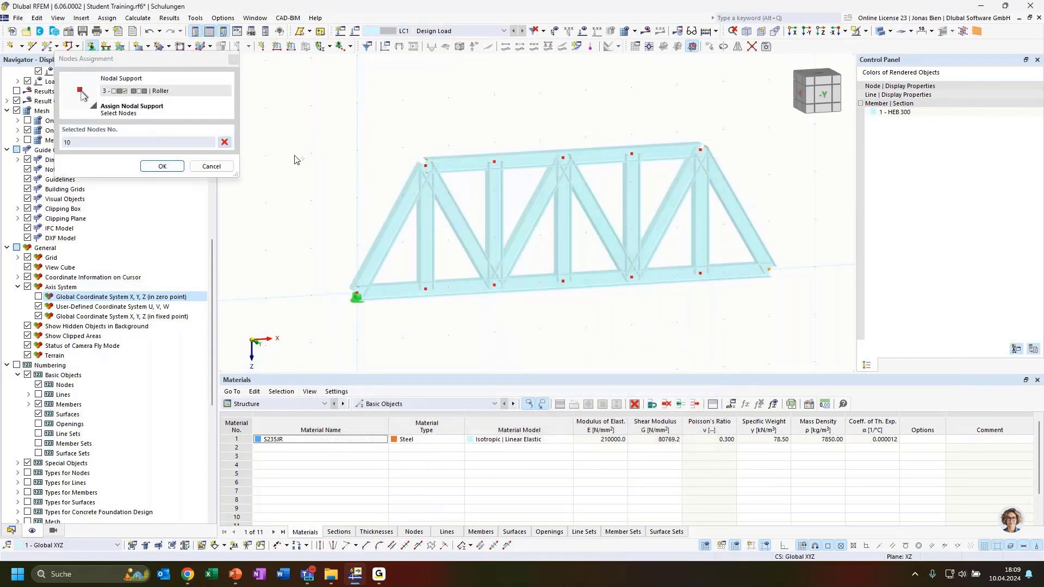
click(162, 166)
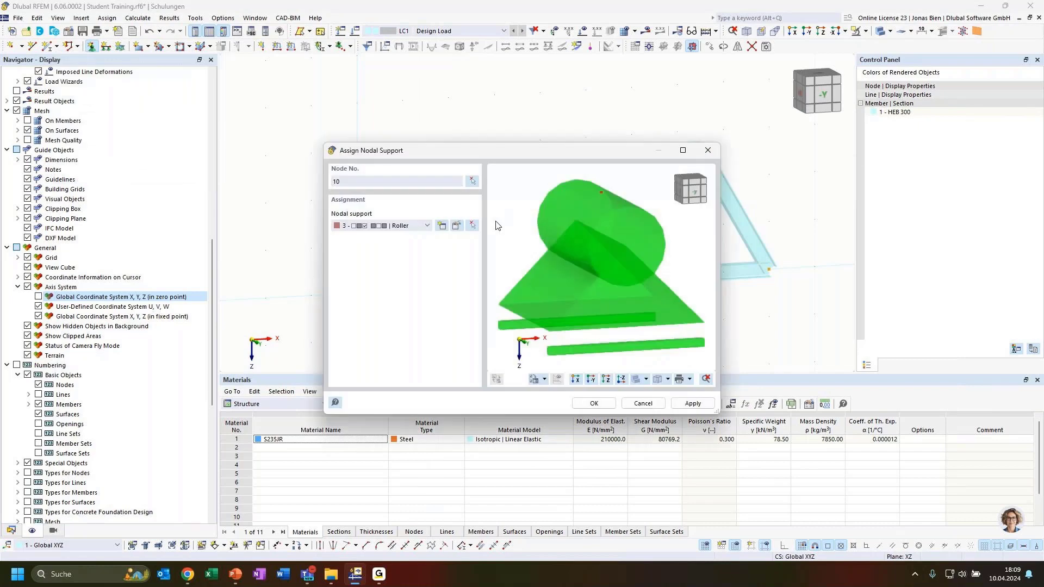
click(594, 403)
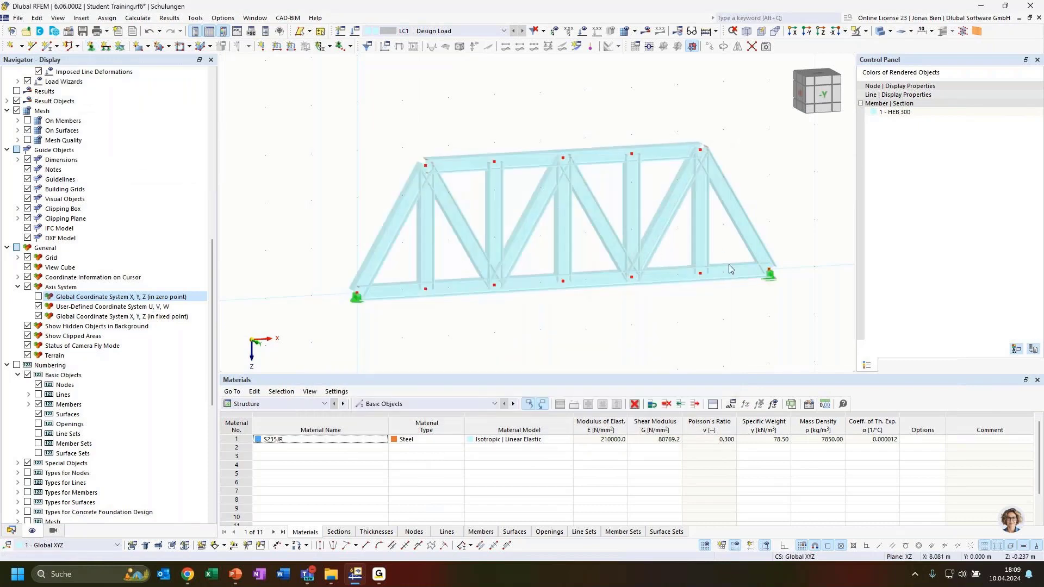
Apply a nodal force of 10 kN in the Z direction to the first and middle upper chord nodes in LC1.
ctrl+middle_drag(695, 316, 640, 294)
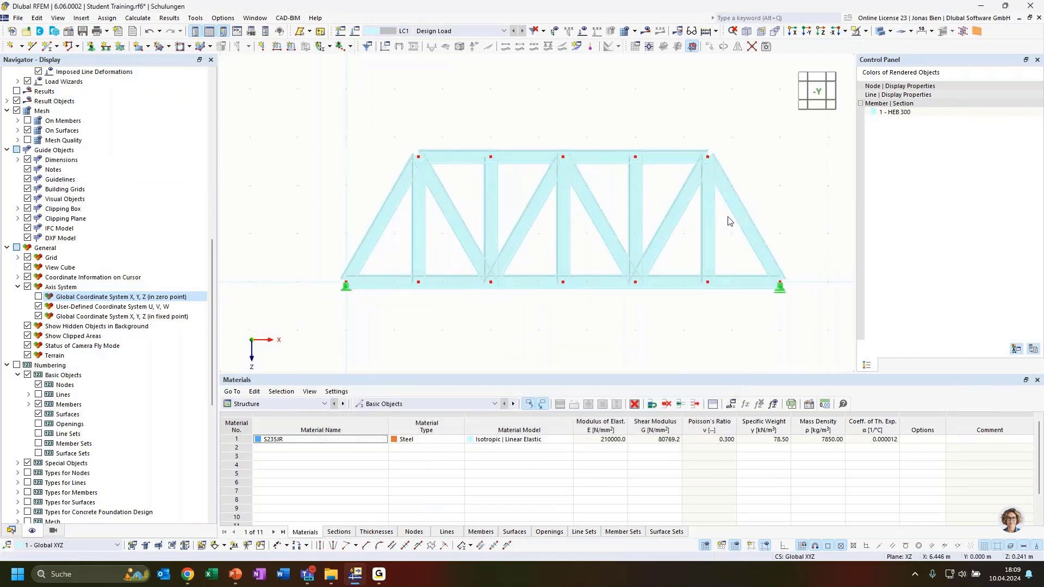
click(817, 94)
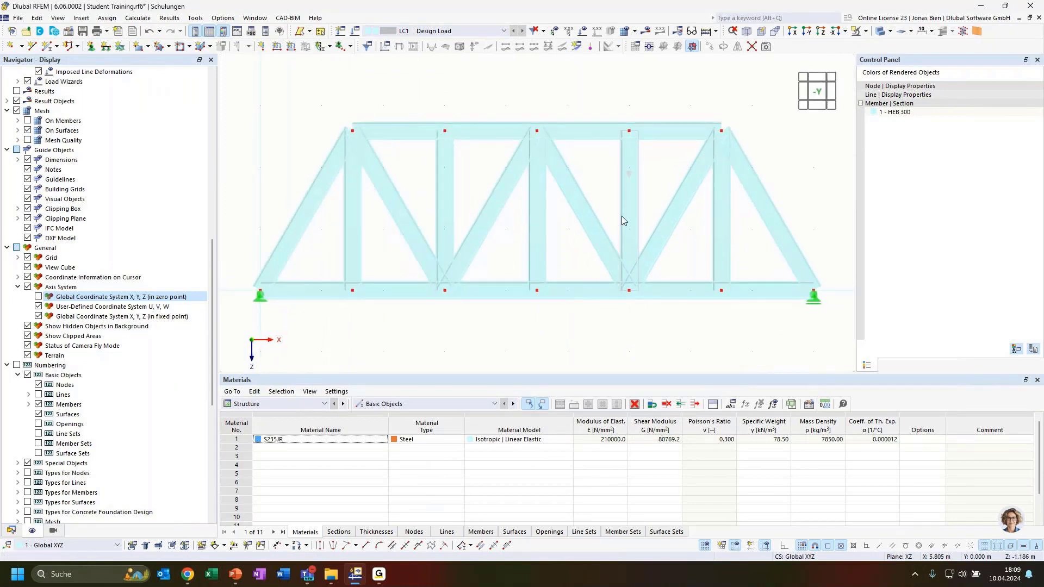
scroll(594, 226, down, 2)
middle_drag(565, 112, 566, 116)
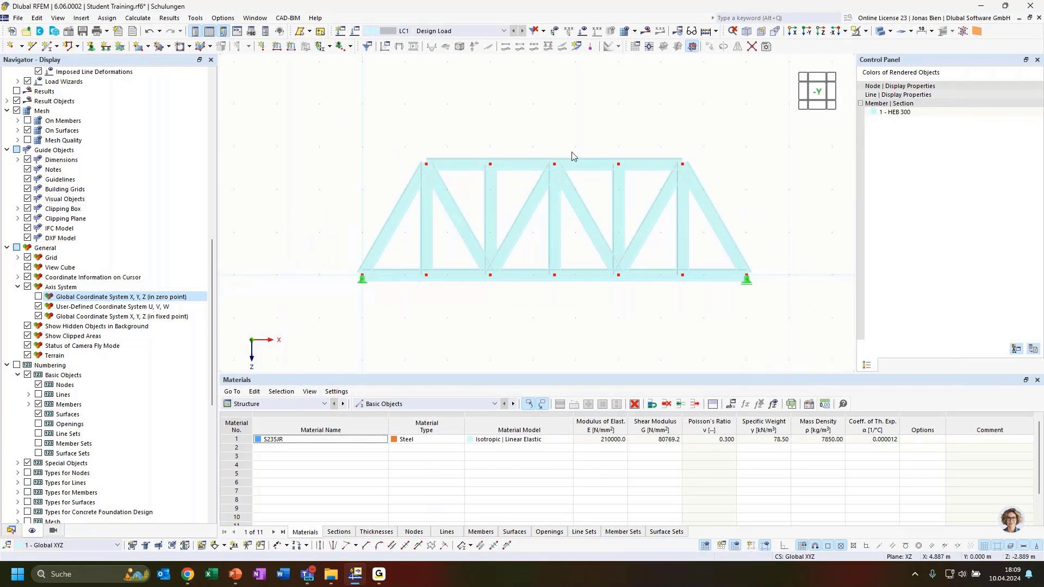
click(264, 45)
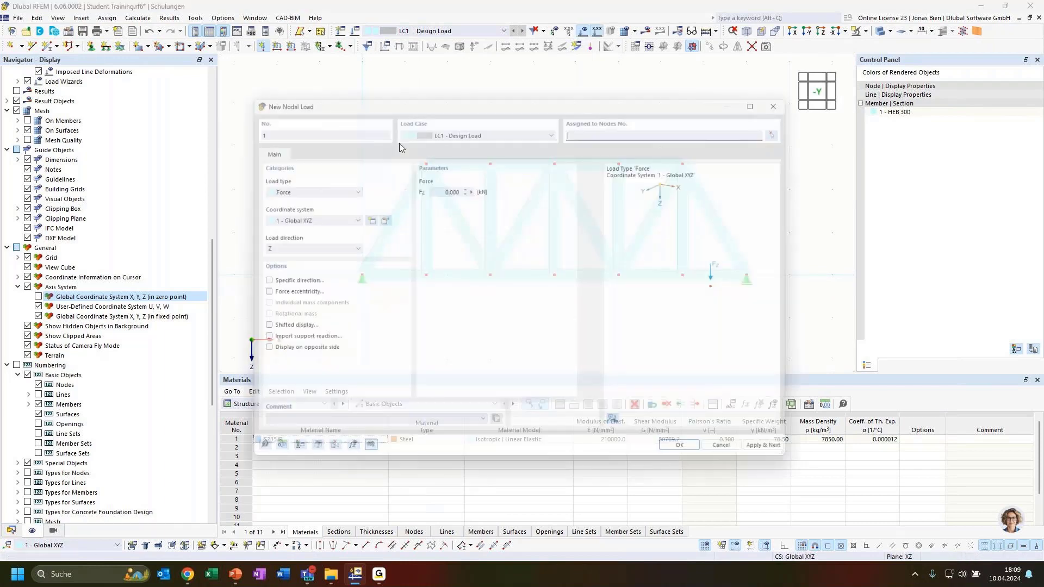
click(425, 185)
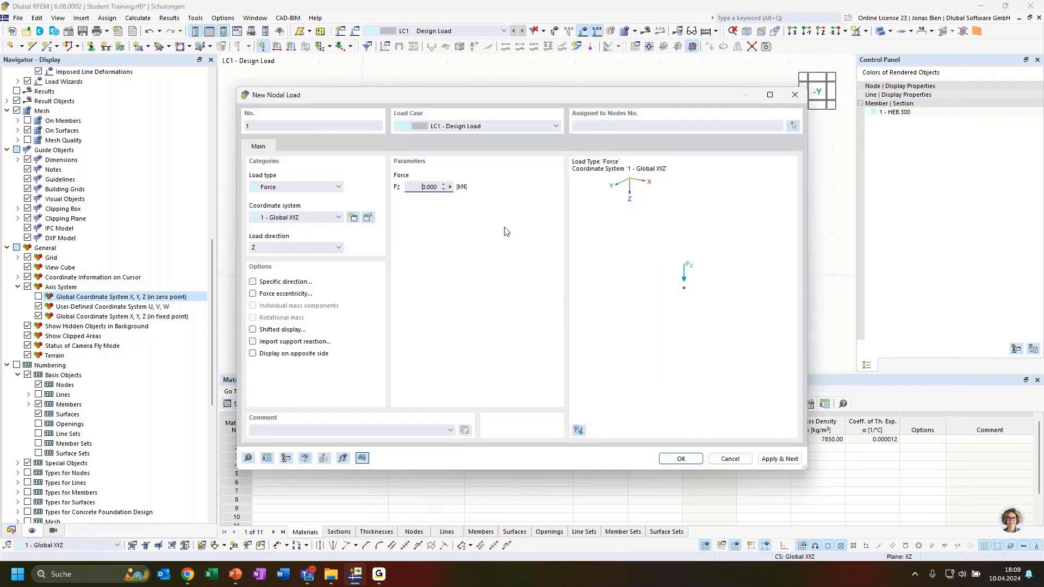
text(10)
click(793, 127)
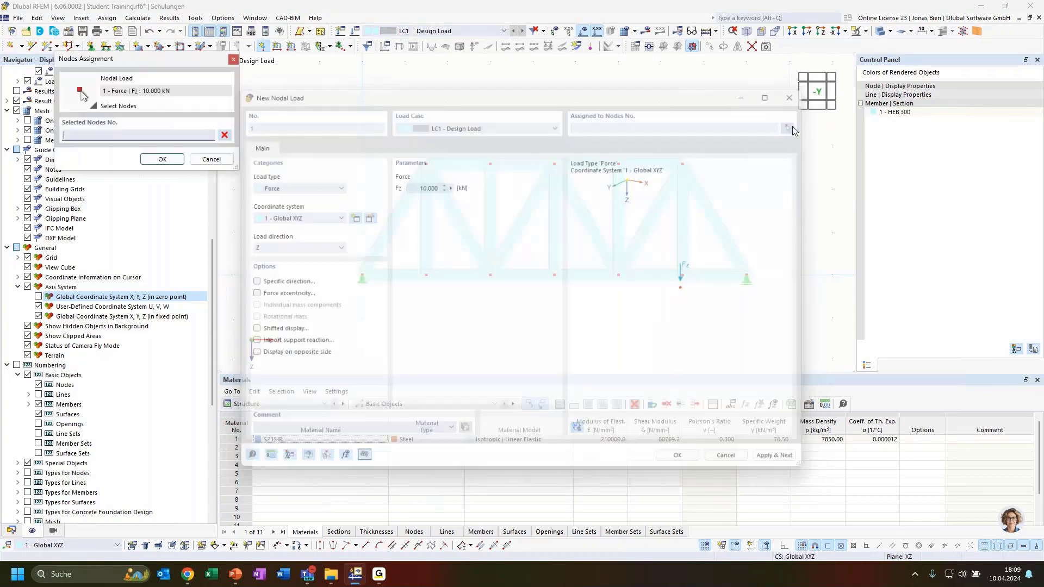
click(426, 164)
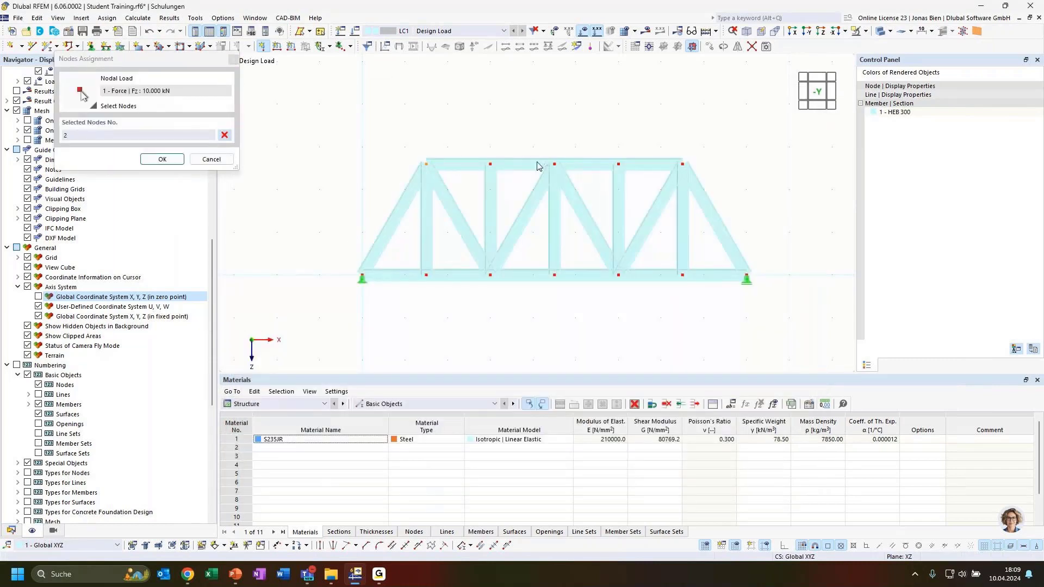
click(554, 164)
click(162, 160)
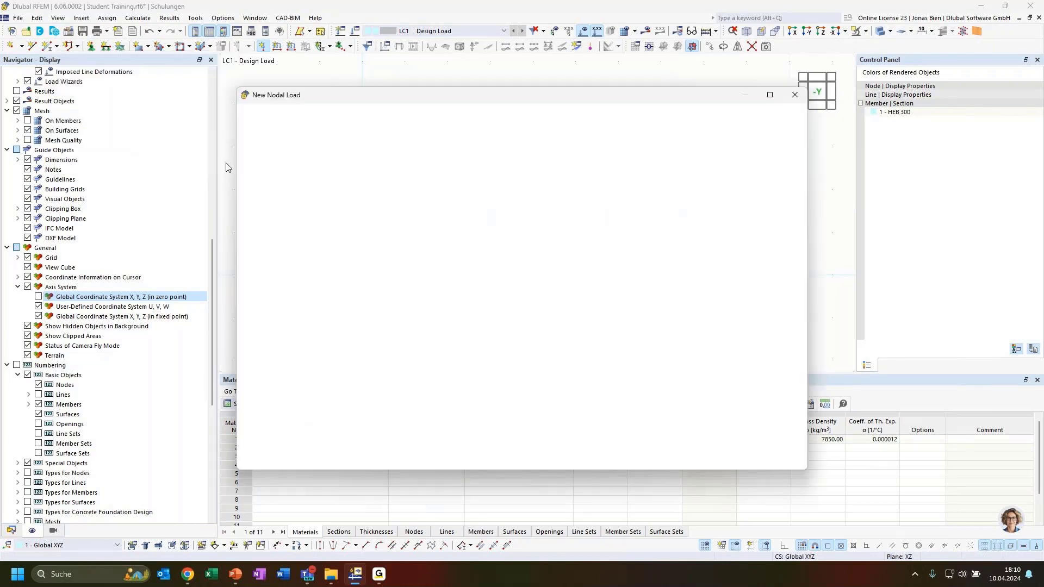
click(776, 459)
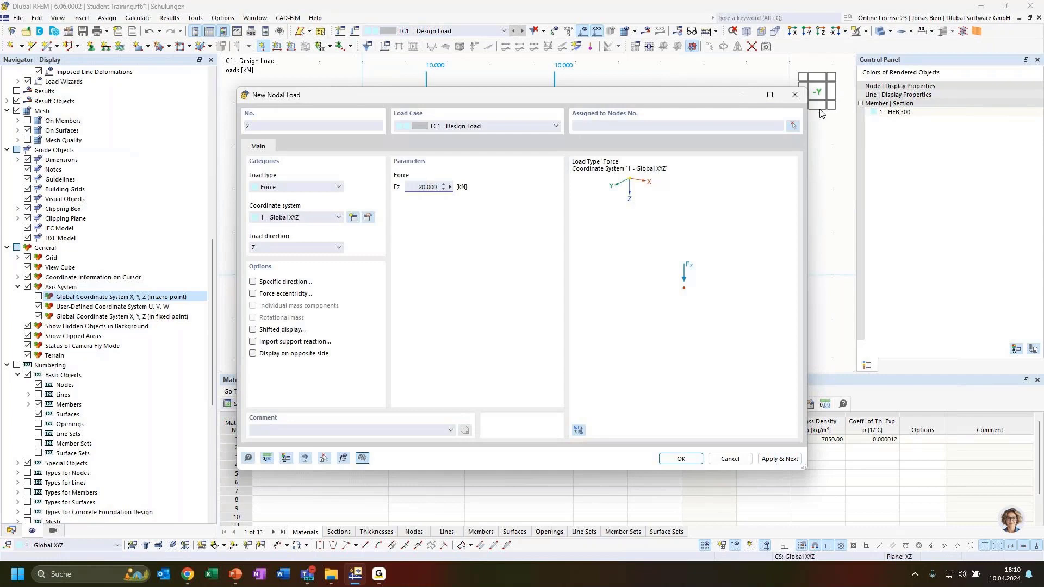
Apply a nodal force of 20 kN in the Z direction to the last upper chord node, node 9.
click(793, 126)
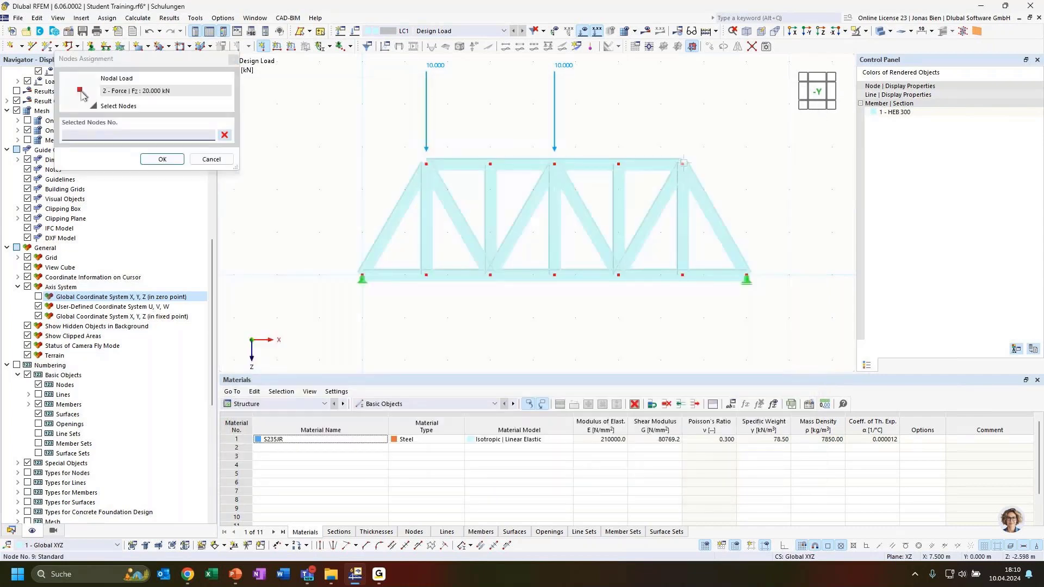
click(680, 167)
click(162, 159)
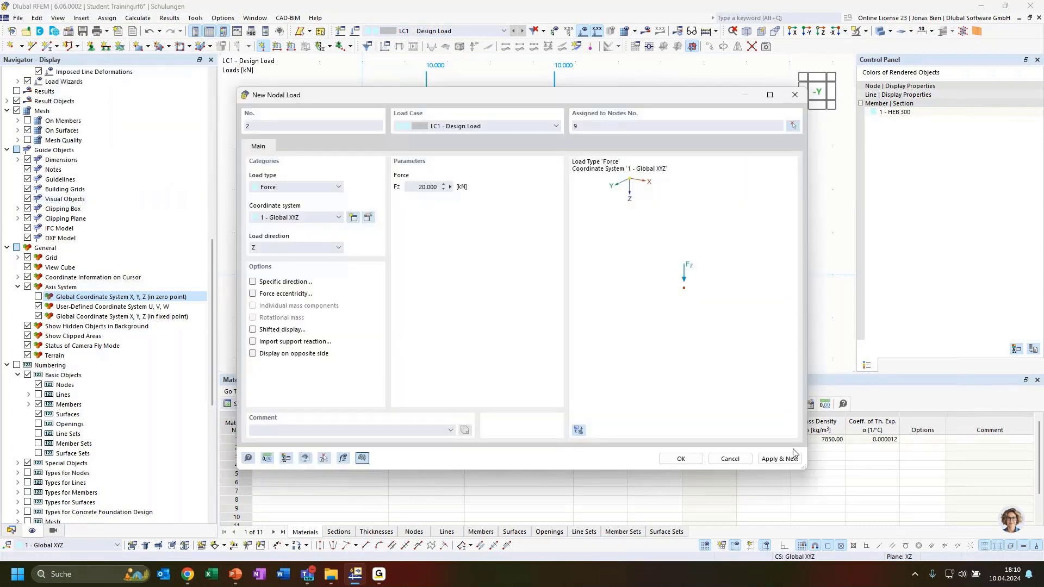
click(681, 458)
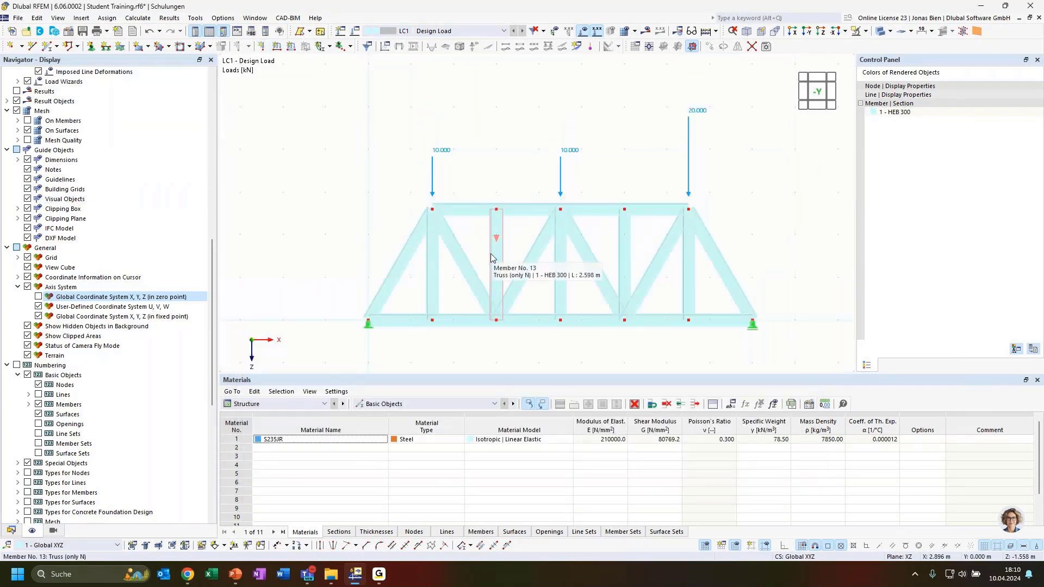
Show the truss as a wireframe and colour the rendered objects by Material & Display Properties.
scroll(413, 142, down, 1)
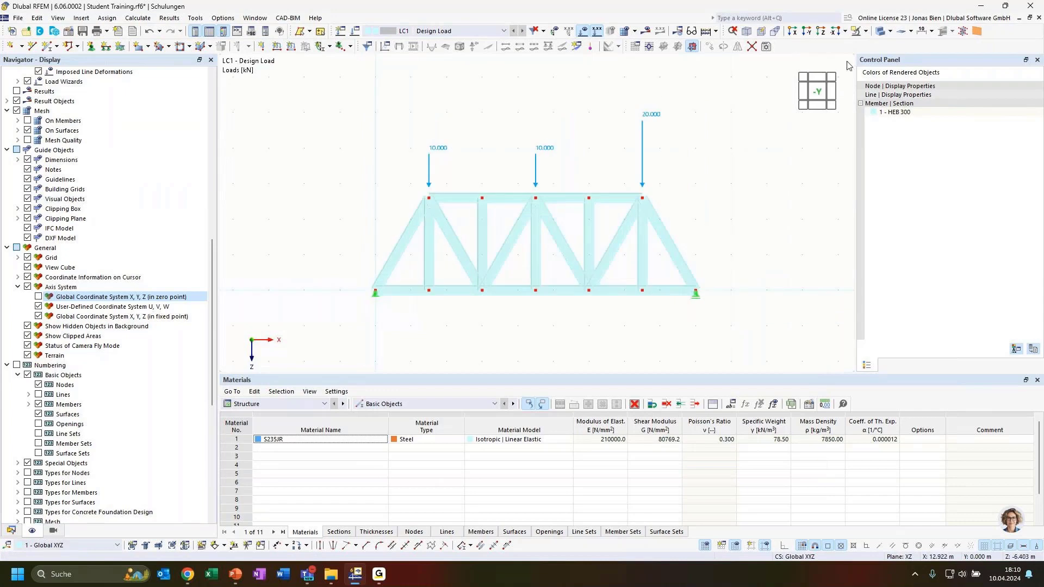
click(879, 33)
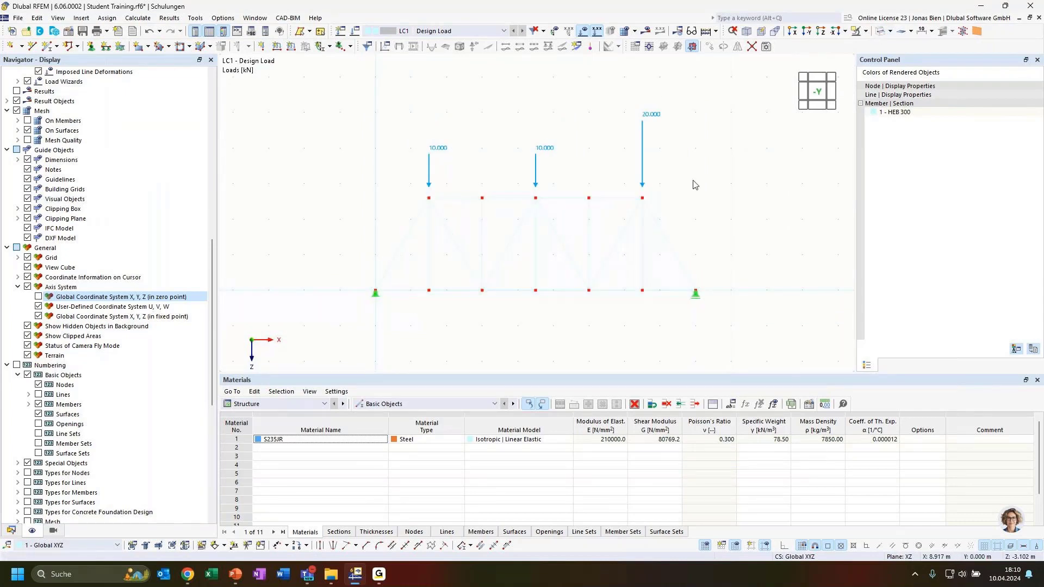
mouse_move(712, 199)
middle_down()
mouse_move(722, 205)
mouse_move(706, 197)
middle_up()
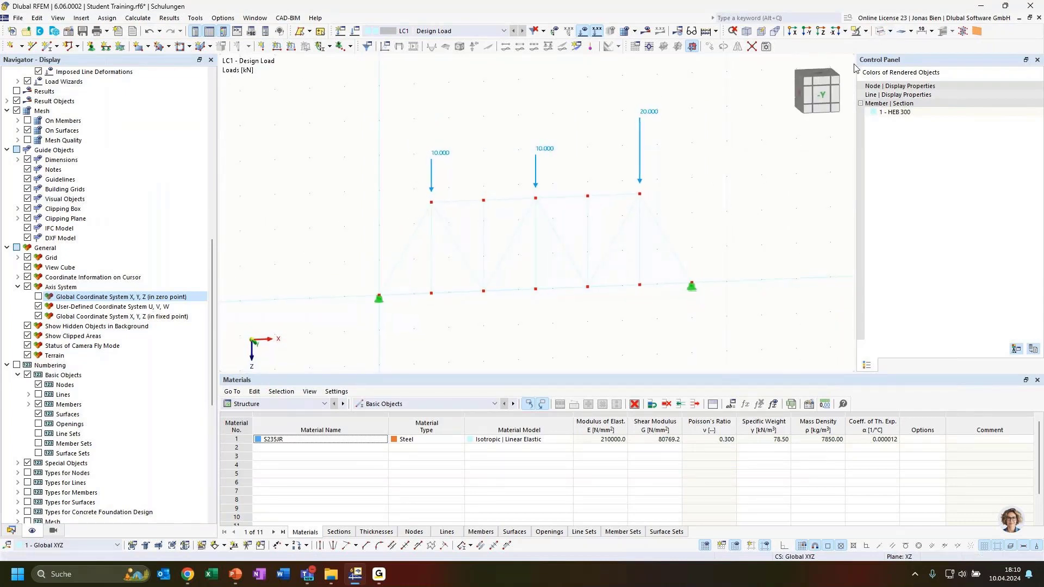
click(53, 531)
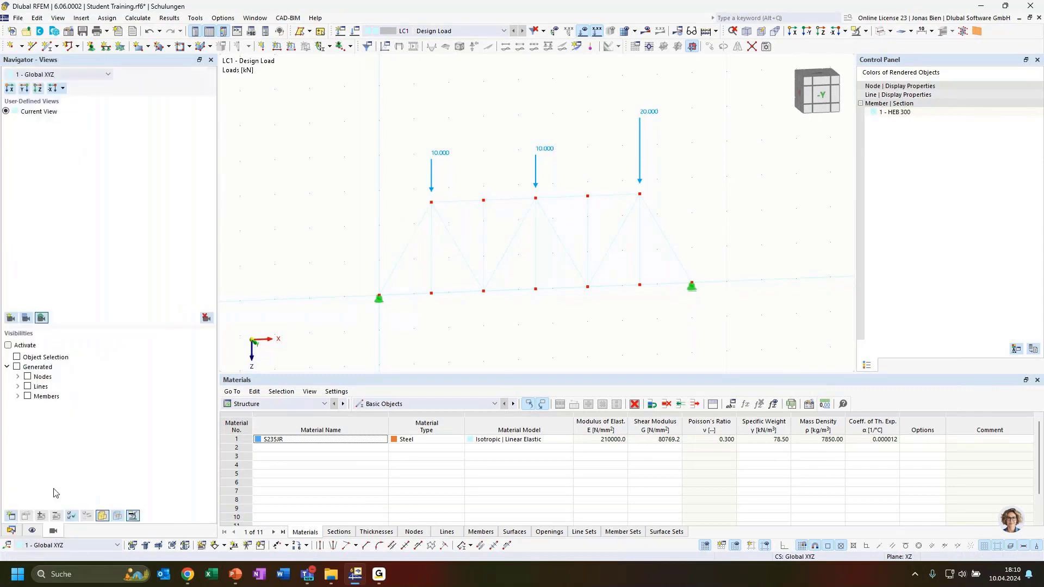
click(31, 531)
scroll(43, 421, down, 8)
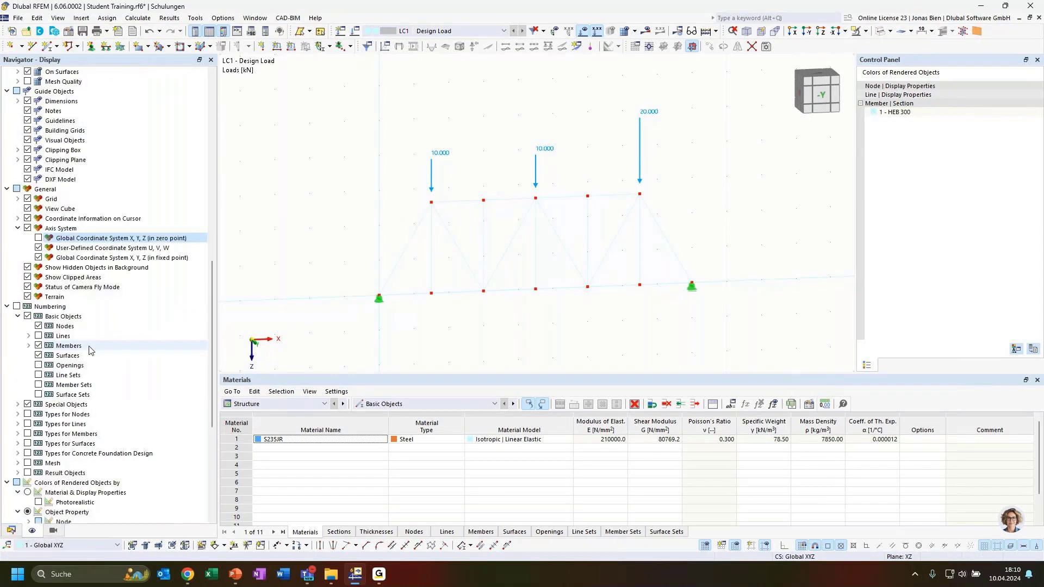
click(27, 346)
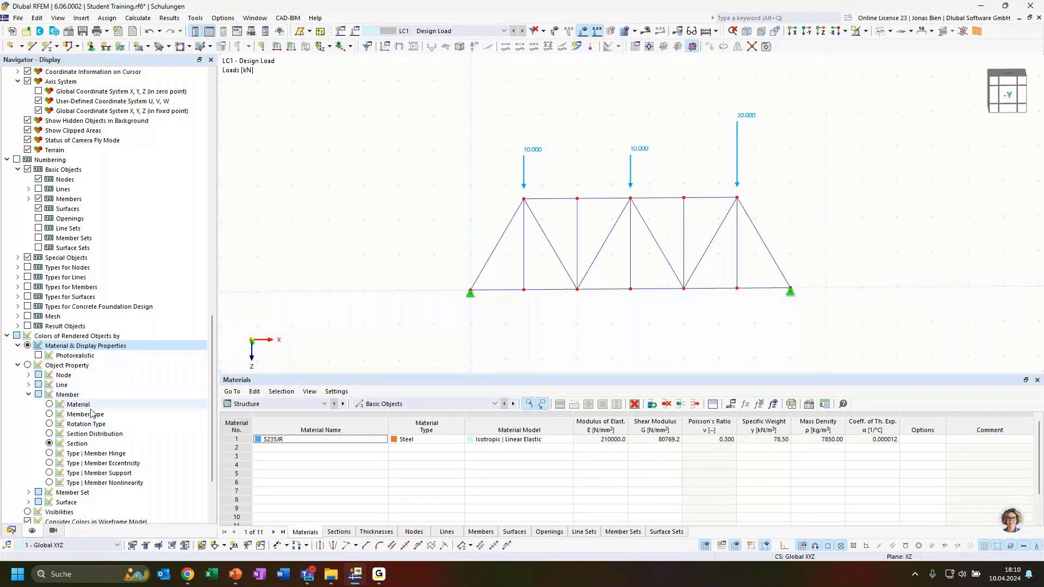
Reset the display settings to the Dlubal Standard.
scroll(109, 353, up, 4)
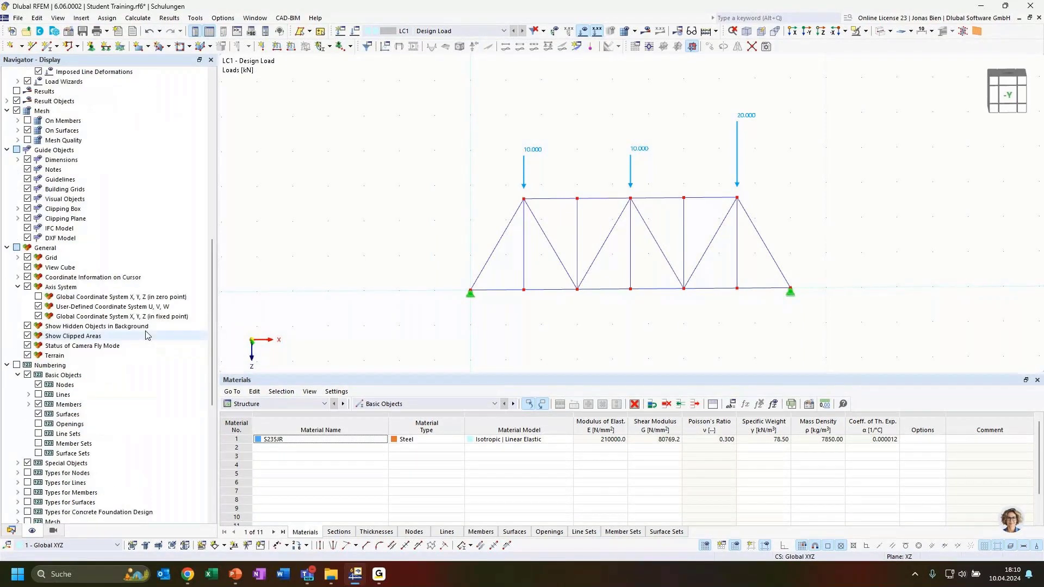
scroll(148, 333, down, 5)
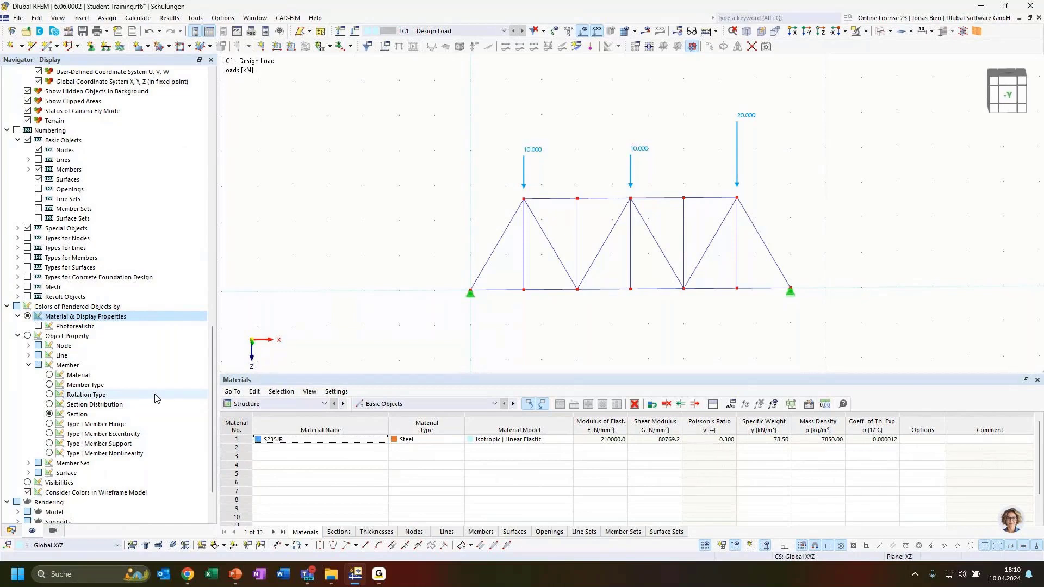
right_click(138, 375)
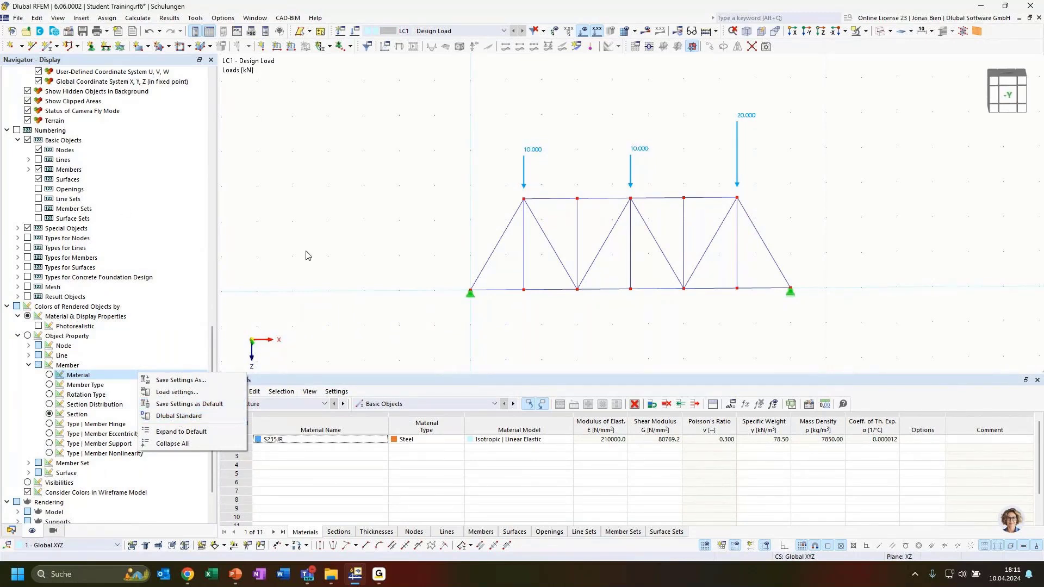
click(320, 260)
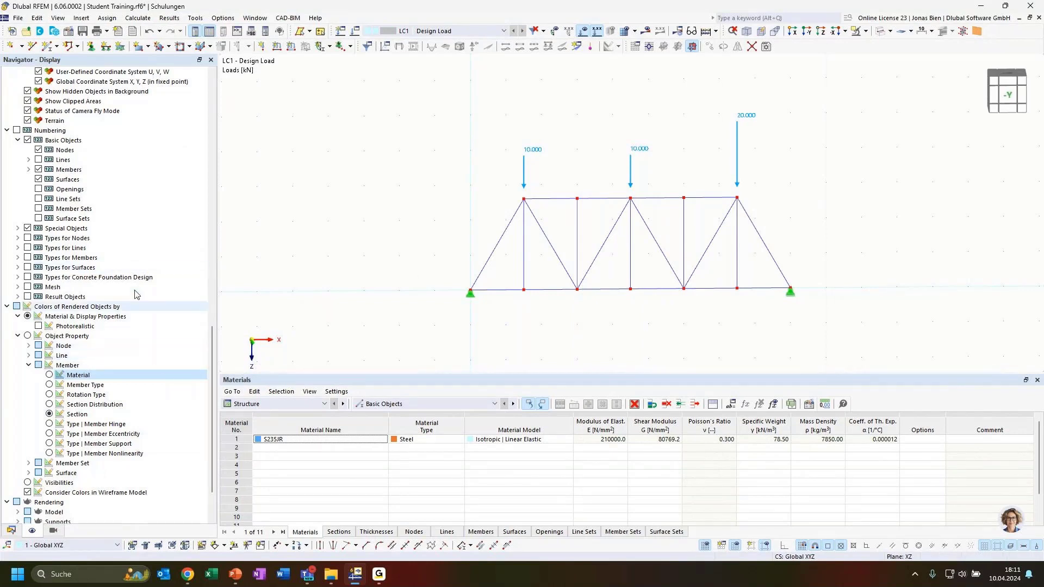
right_click(152, 364)
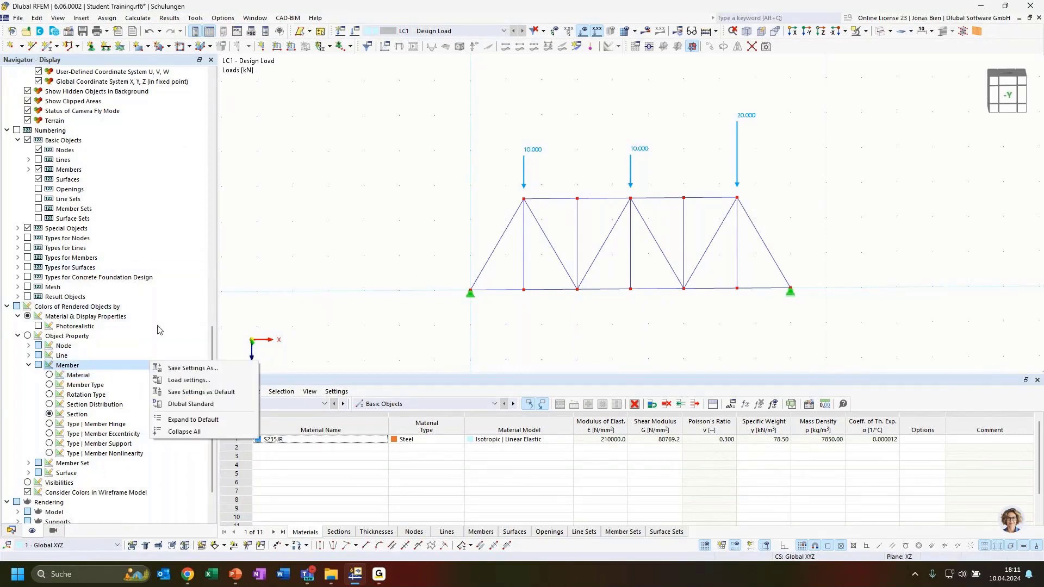
click(187, 405)
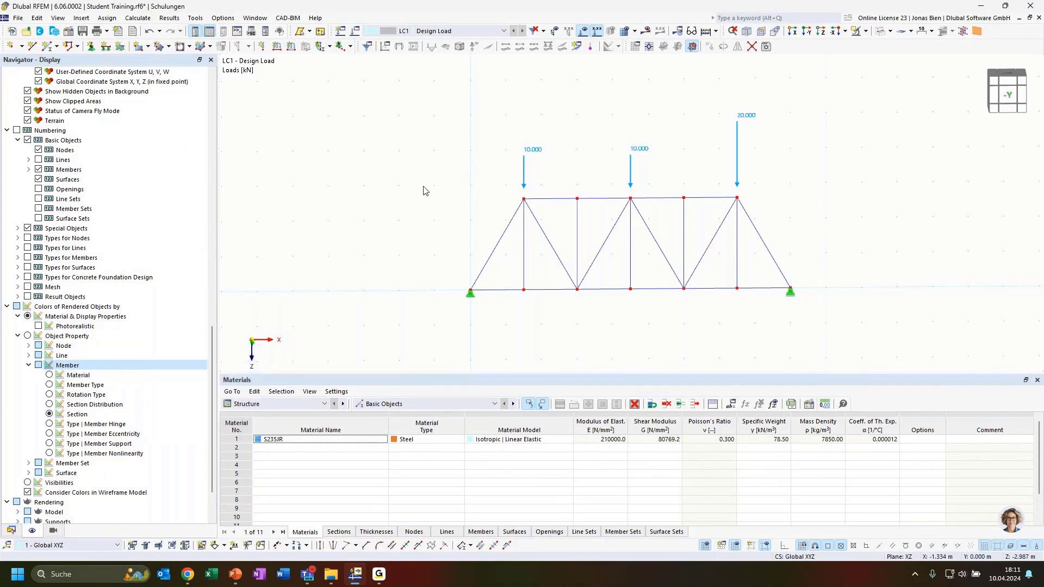
Calculate the results of LC1 and display the global deformations |u| of the truss.
click(646, 31)
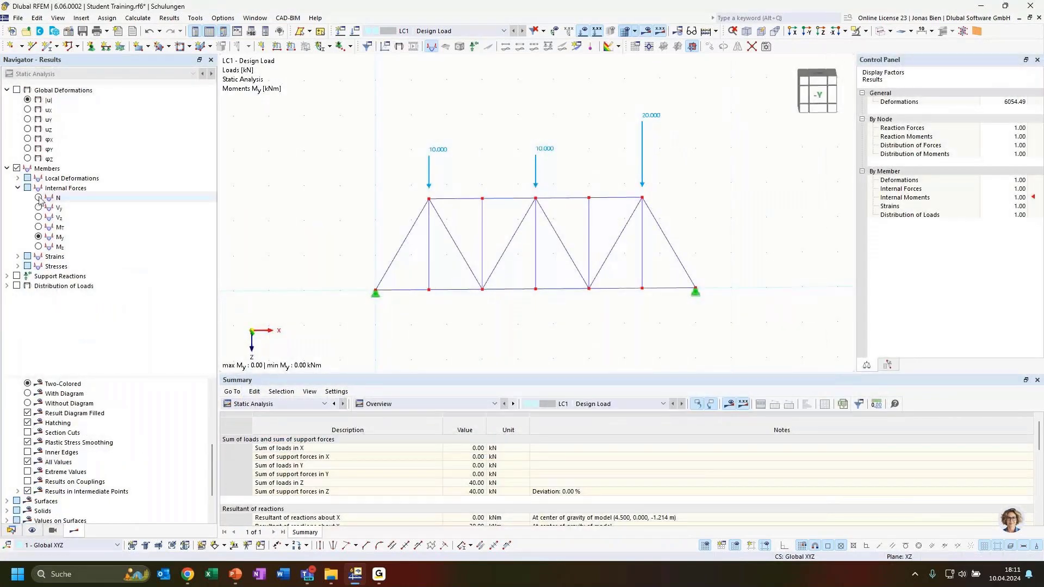
click(18, 178)
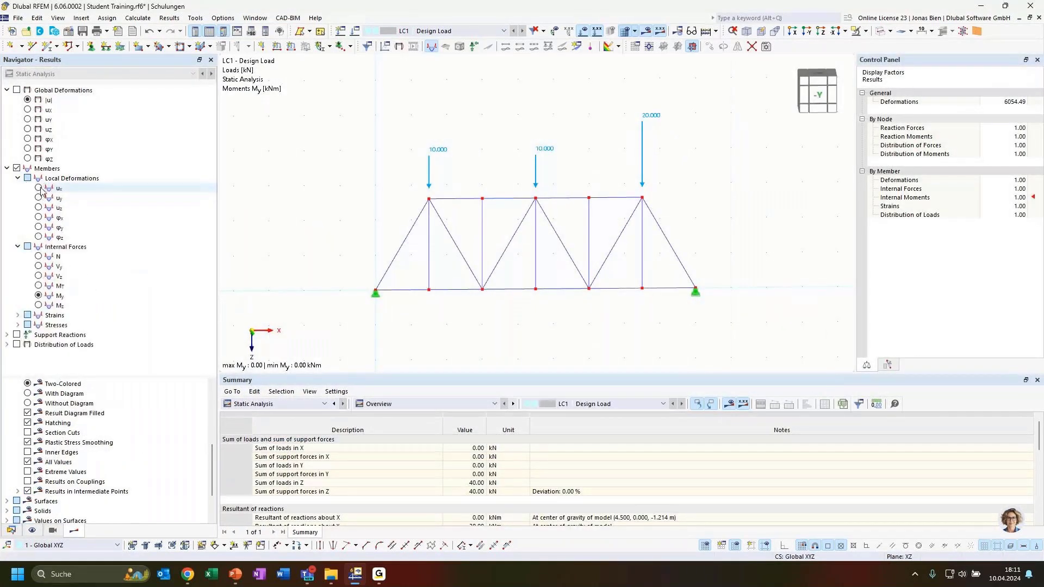
click(30, 103)
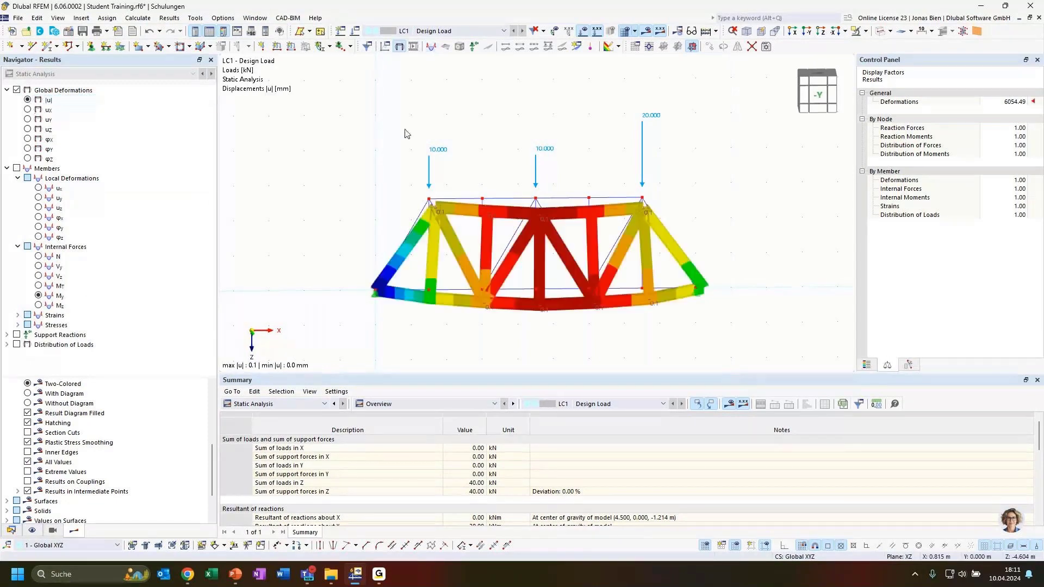
mouse_move(777, 212)
ctrl+middle_down()
mouse_move(751, 177)
mouse_move(781, 208)
ctrl+middle_up()
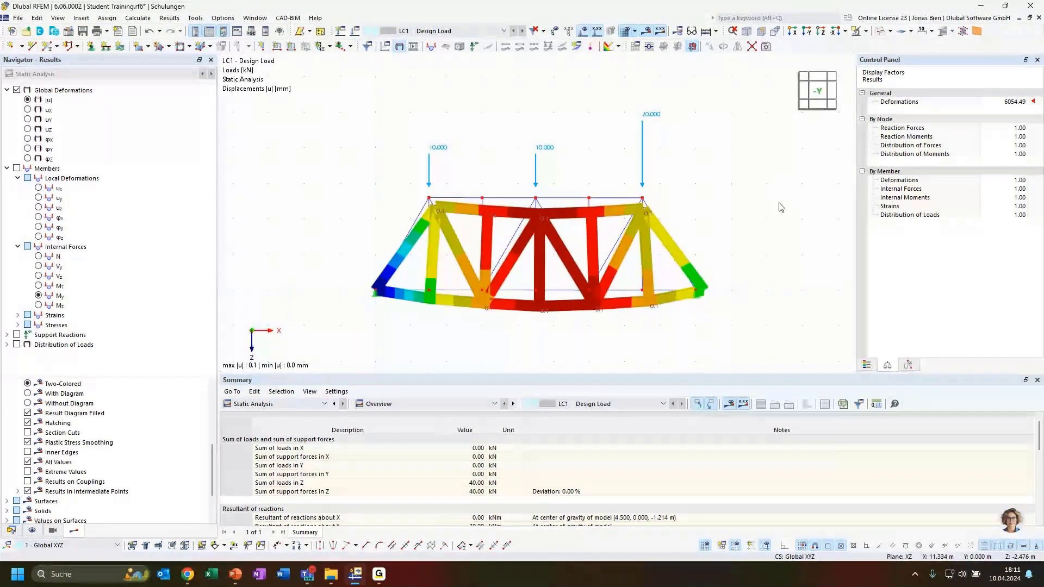
mouse_move(610, 343)
ctrl+middle_down()
mouse_move(619, 352)
mouse_move(594, 331)
ctrl+middle_up()
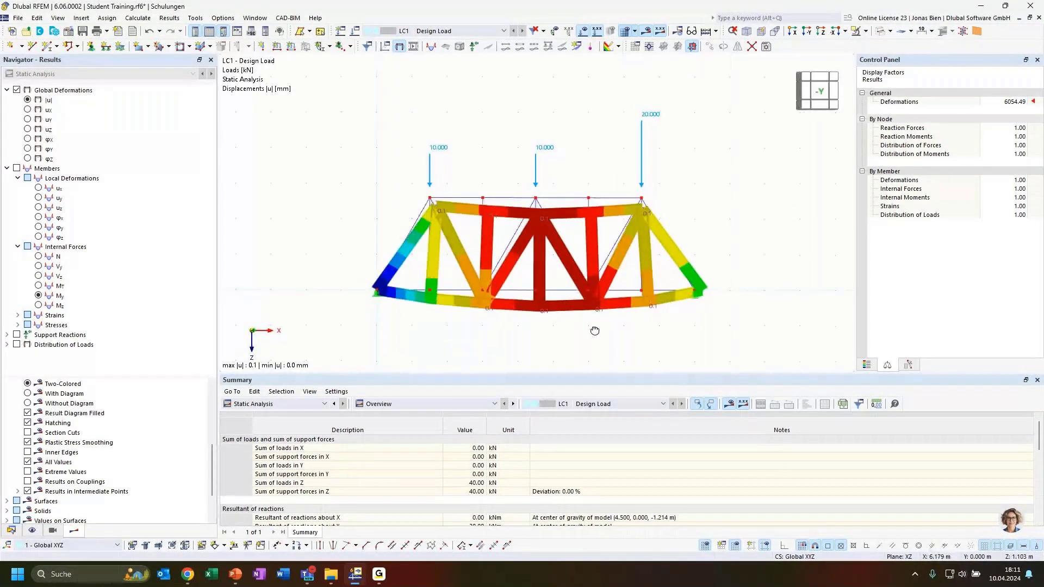
Display the axial forces N of the members and inspect them in the front view.
click(68, 257)
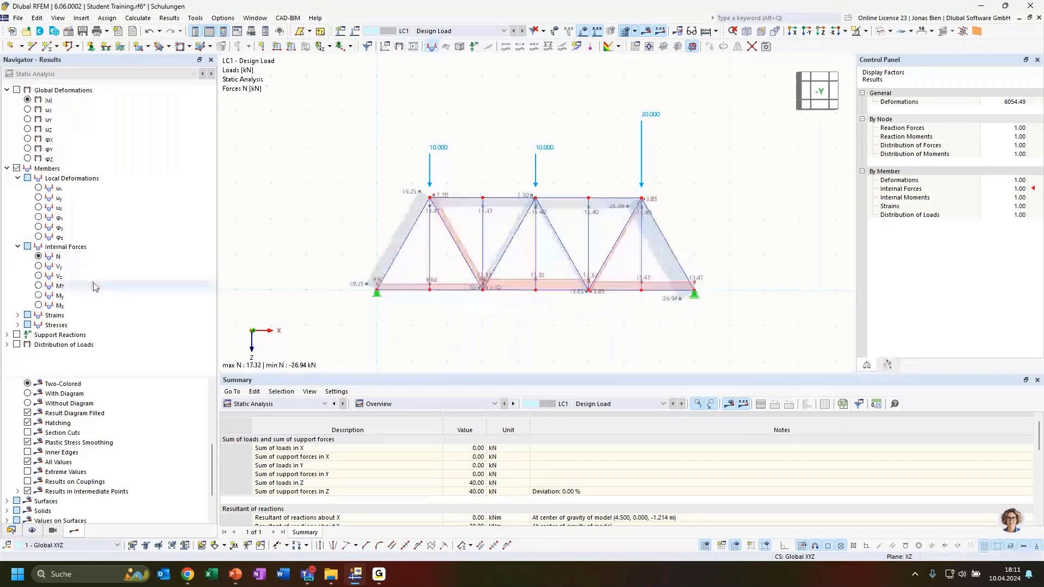
ctrl+middle_drag(734, 204, 677, 225)
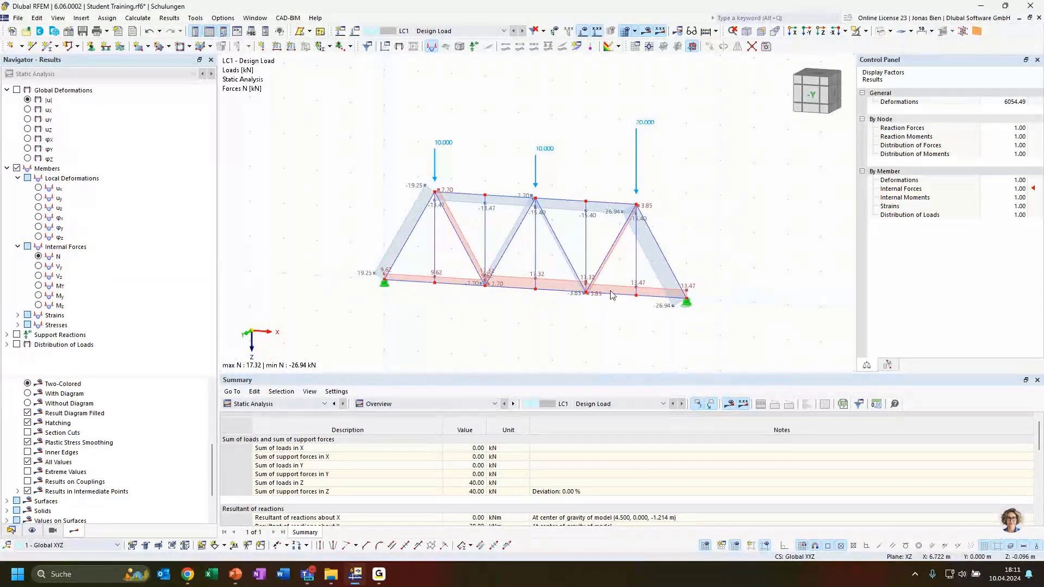
click(812, 98)
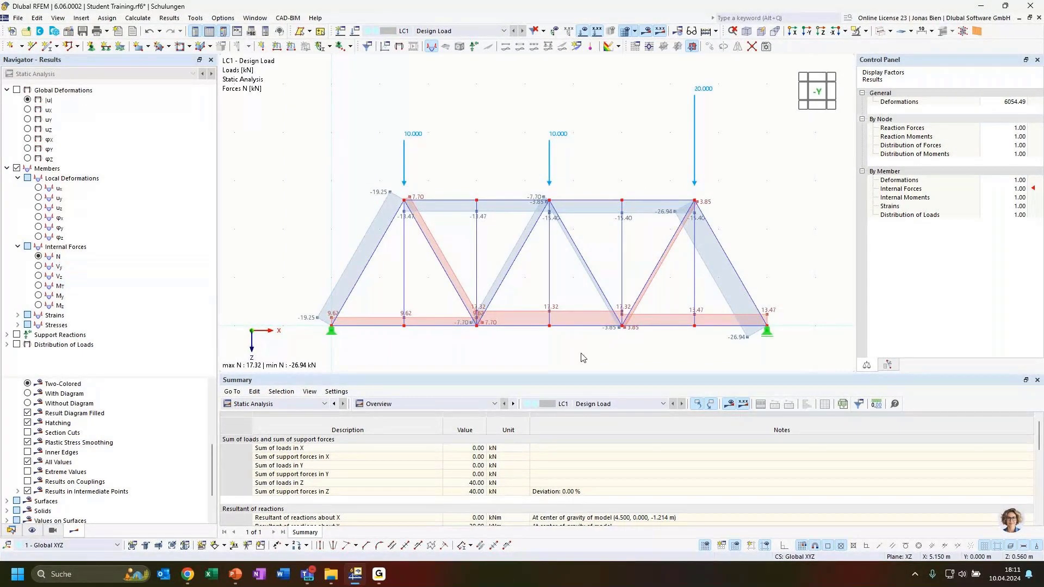
Check the members' shear forces Vy and Vz and the moments MT, My and Mz.
click(40, 266)
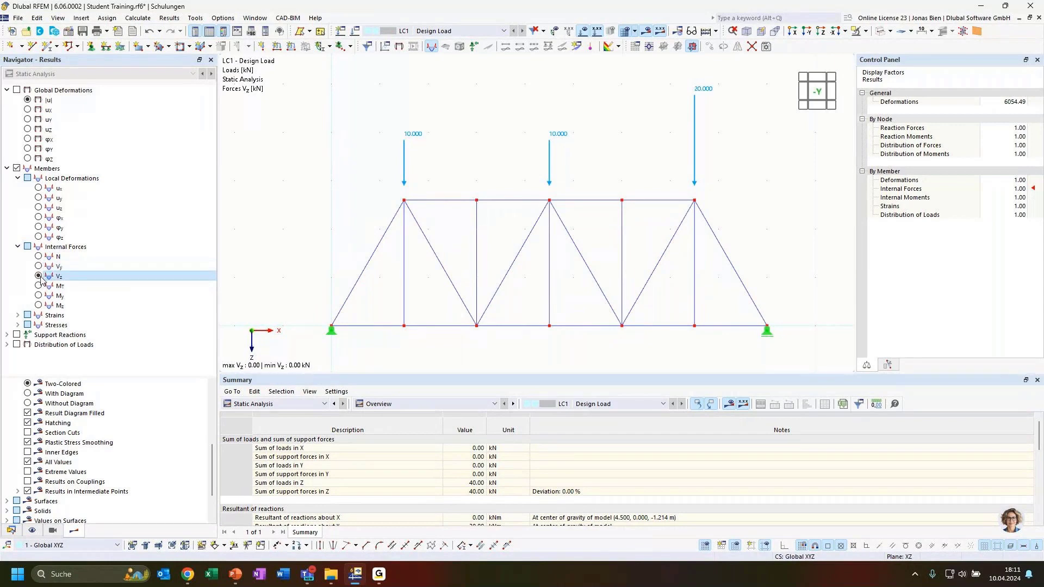
click(38, 286)
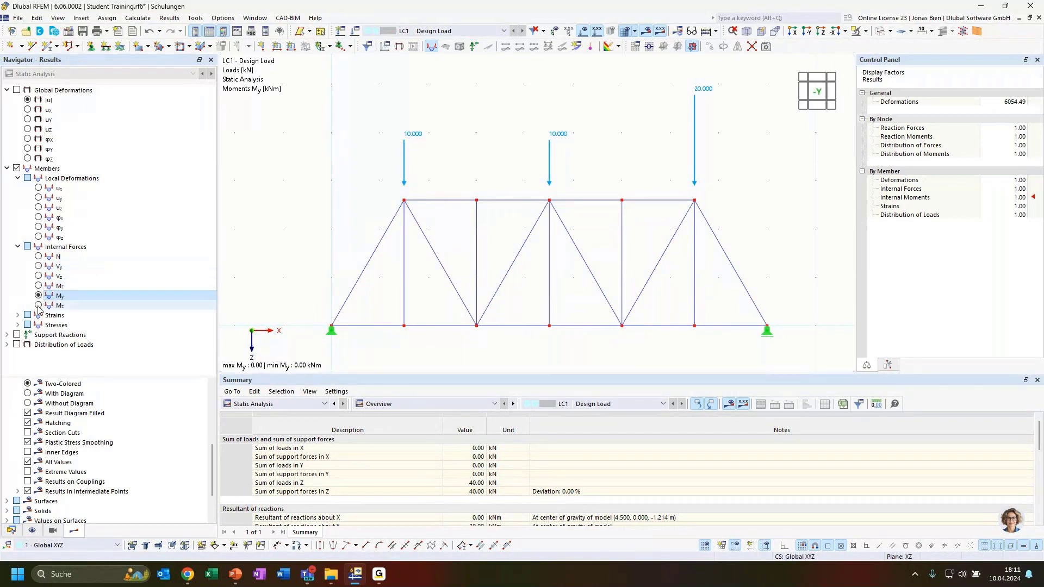
click(39, 305)
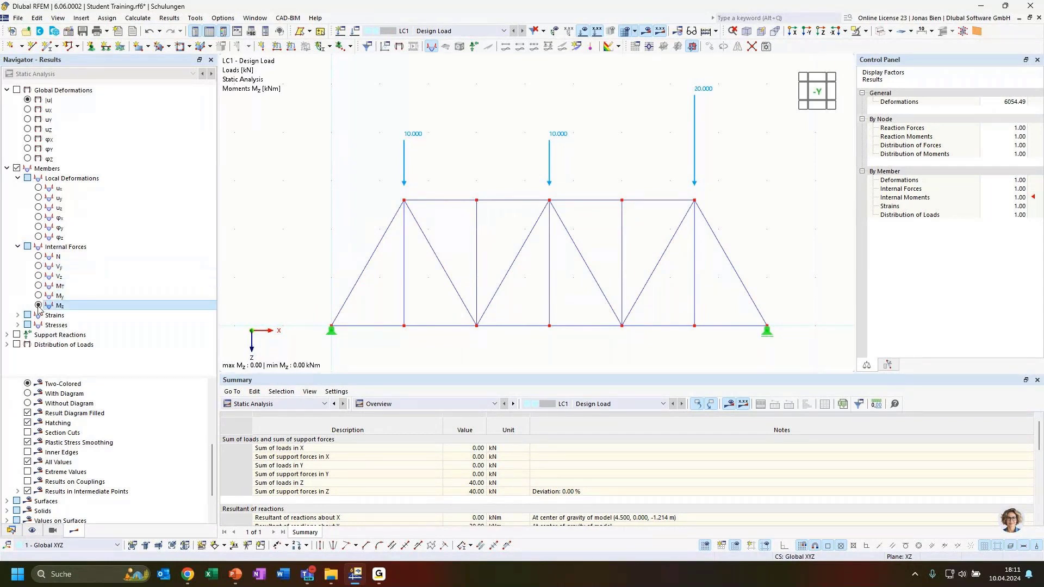
Display the members' axial forces N together with the support reactions in the front view.
click(39, 256)
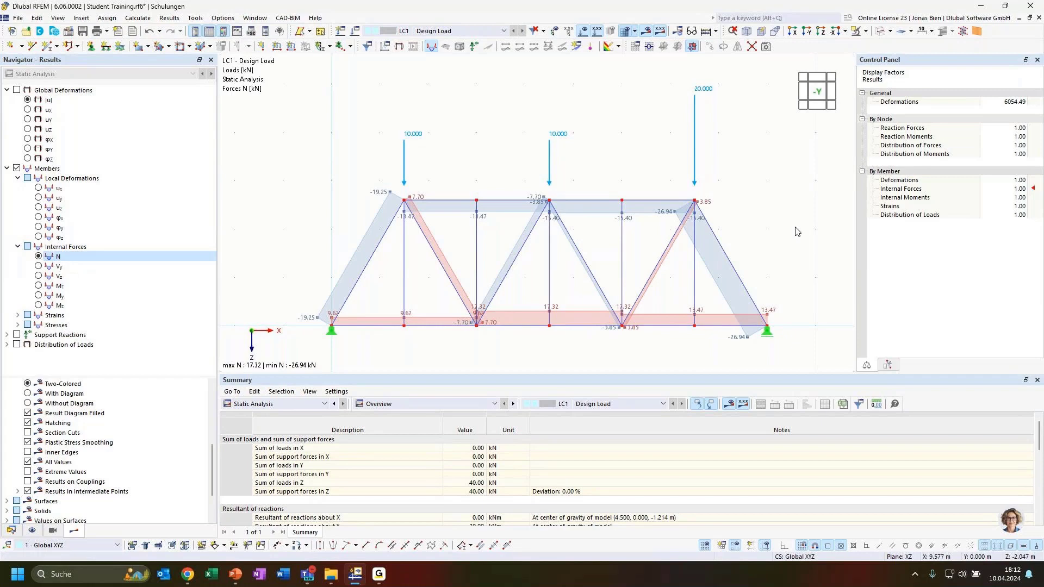
scroll(772, 201, down, 3)
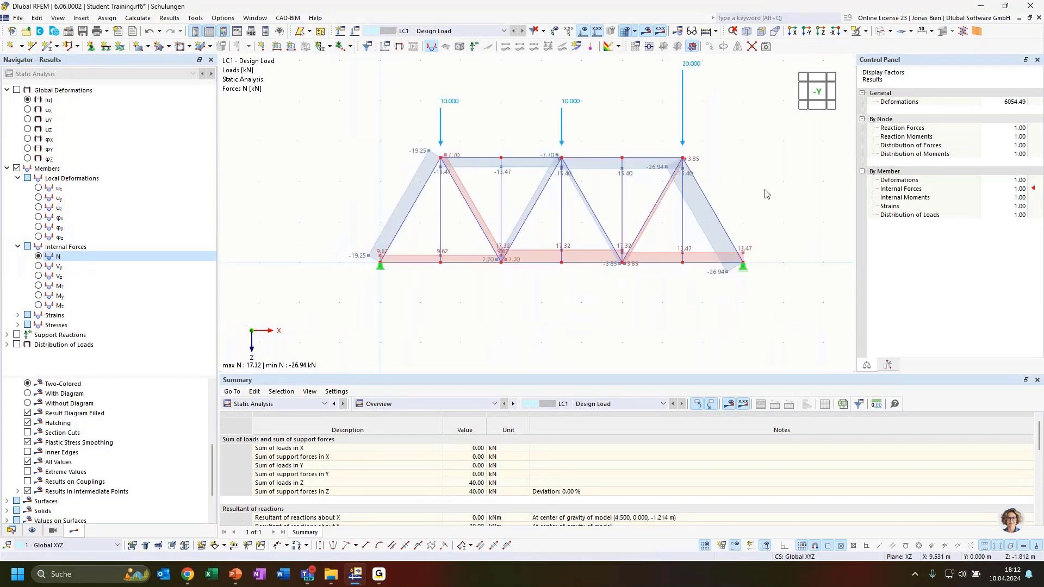
middle_drag(756, 182, 733, 201)
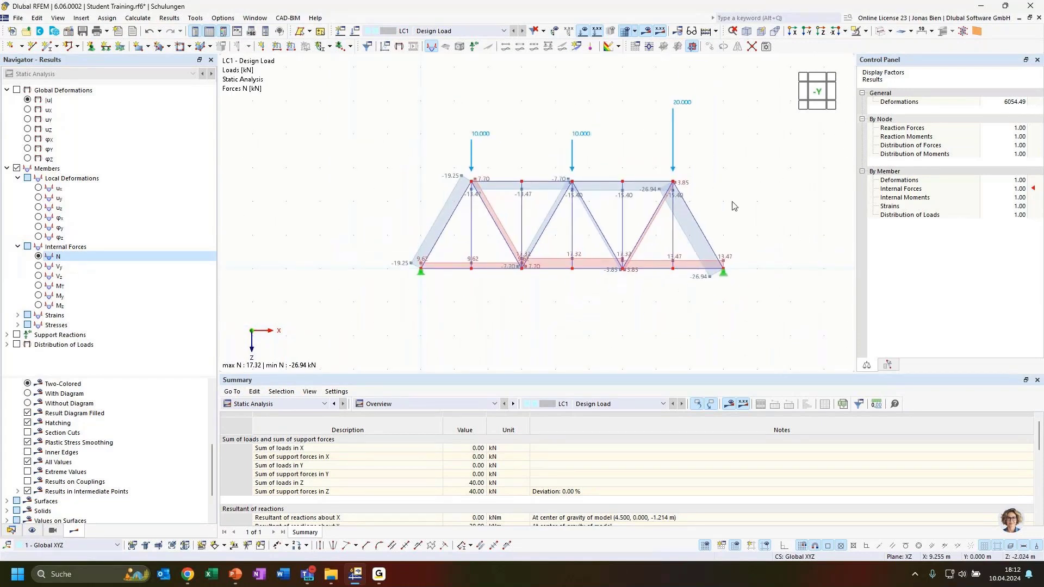
click(16, 335)
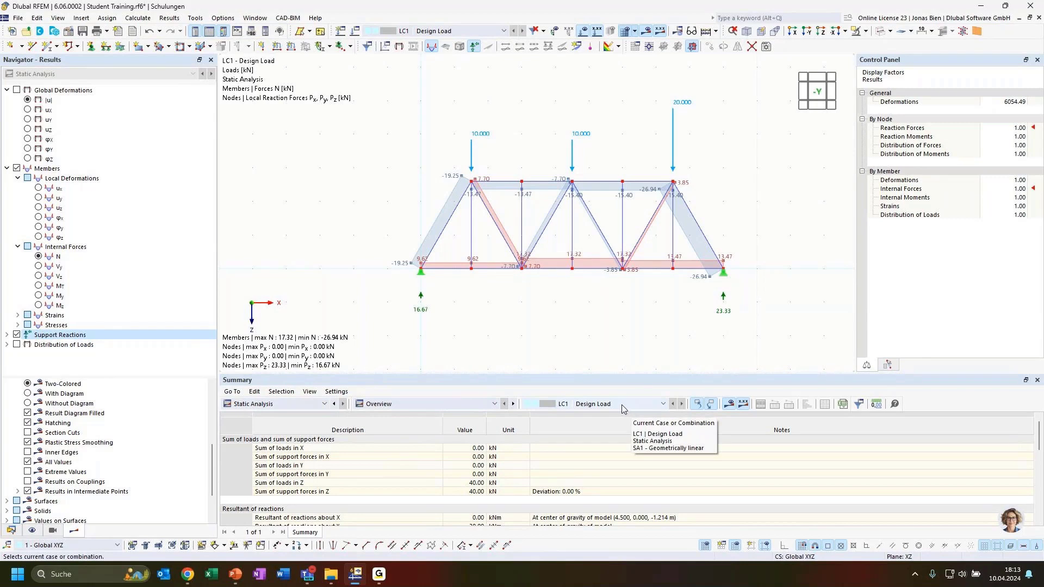
Compare the sum of loads with the sum of support forces in Z and check the deviation in the results summary.
click(416, 483)
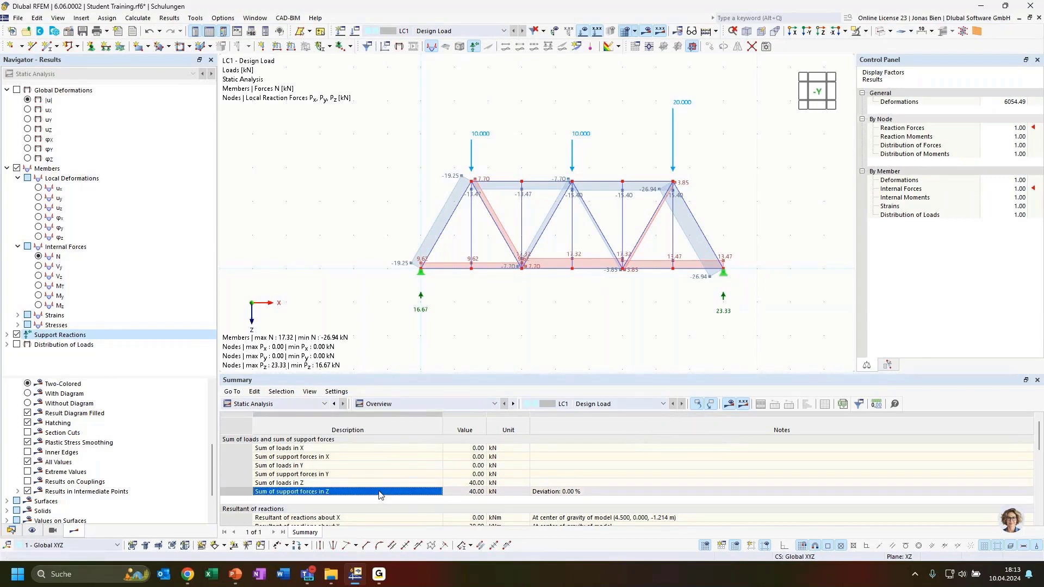
click(459, 492)
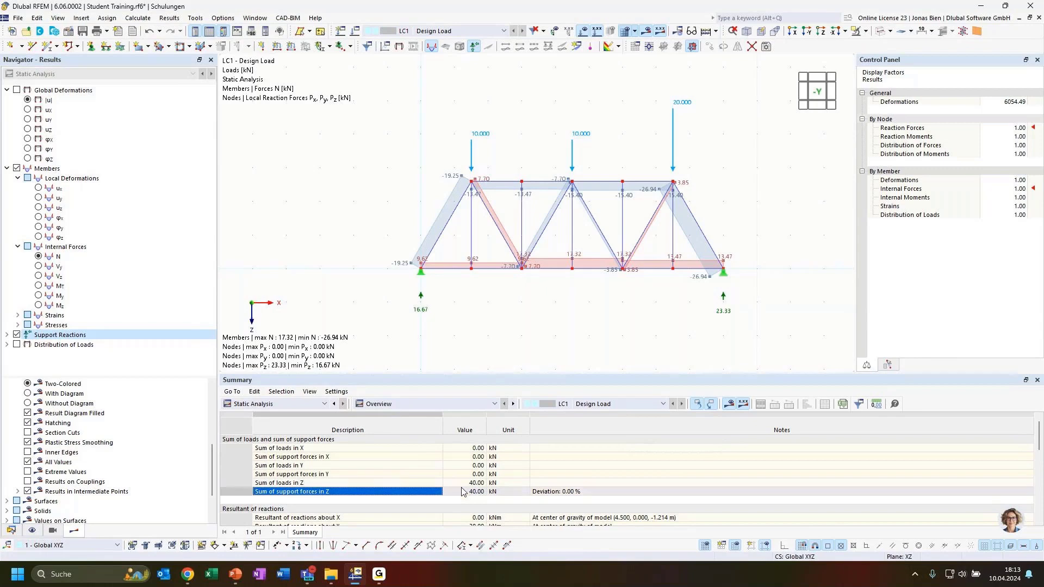
click(558, 492)
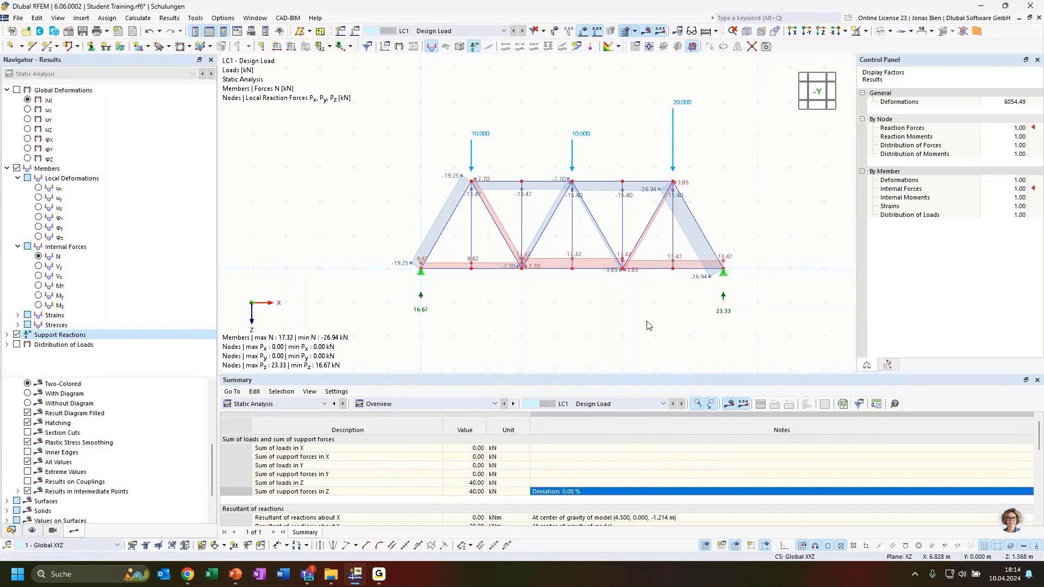
scroll(547, 311, up, 1)
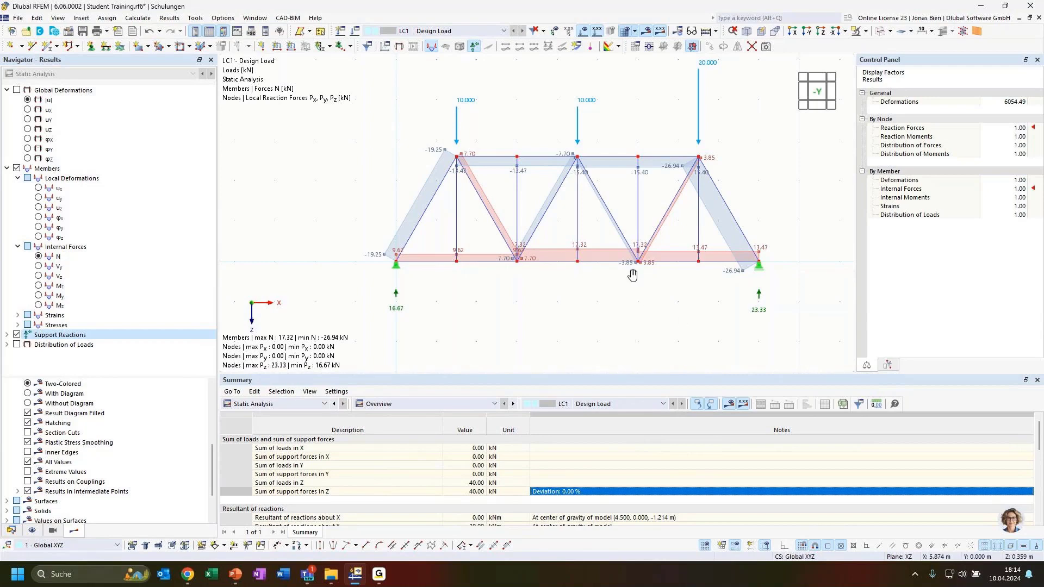
middle_drag(631, 273, 627, 281)
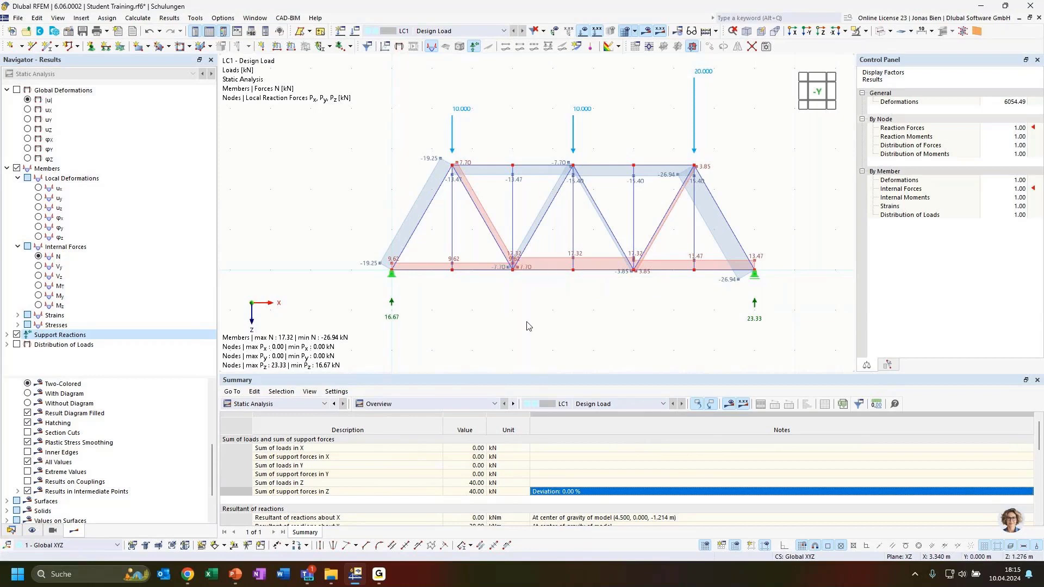
middle_drag(650, 306, 637, 305)
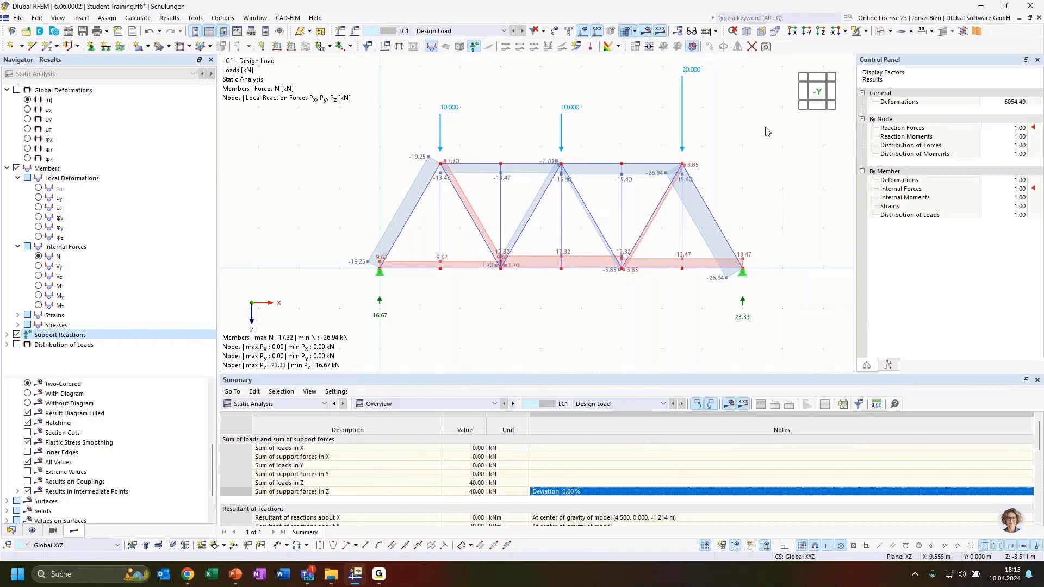
Reduce the display size of the nodal load arrows on the truss.
scroll(734, 133, down, 2)
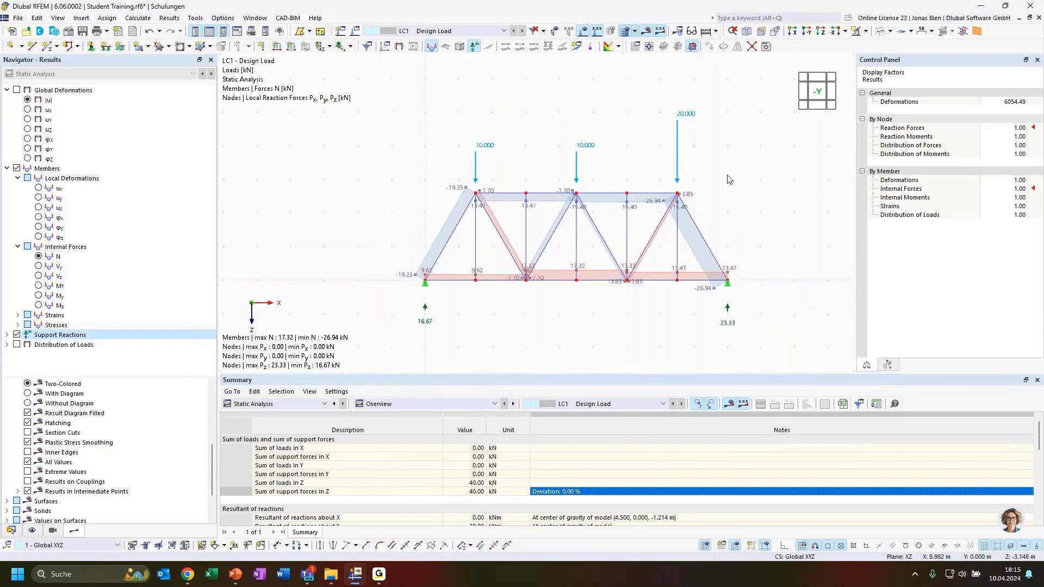
right_click(727, 308)
click(701, 318)
right_click(677, 153)
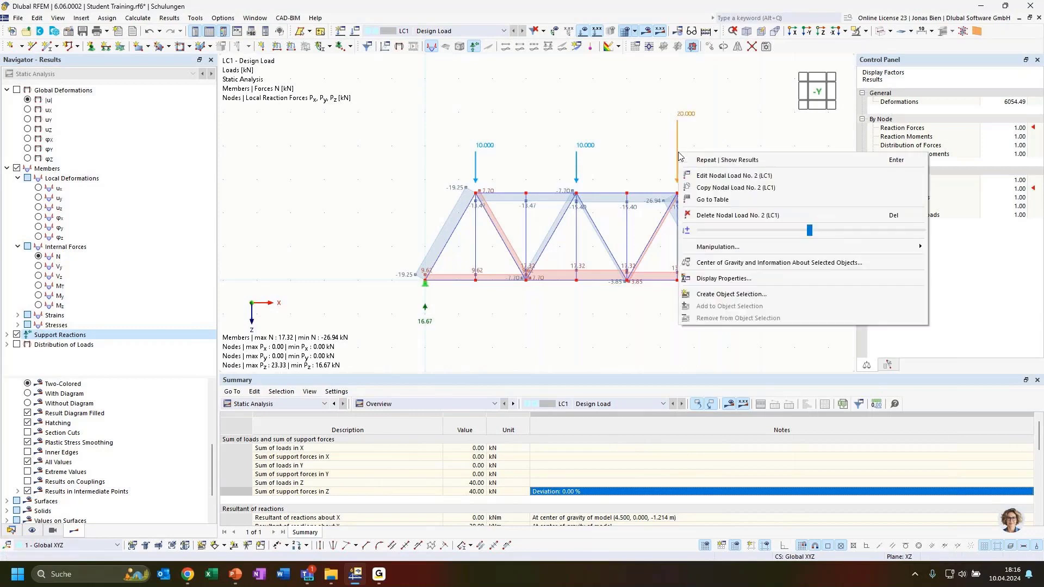
click(757, 136)
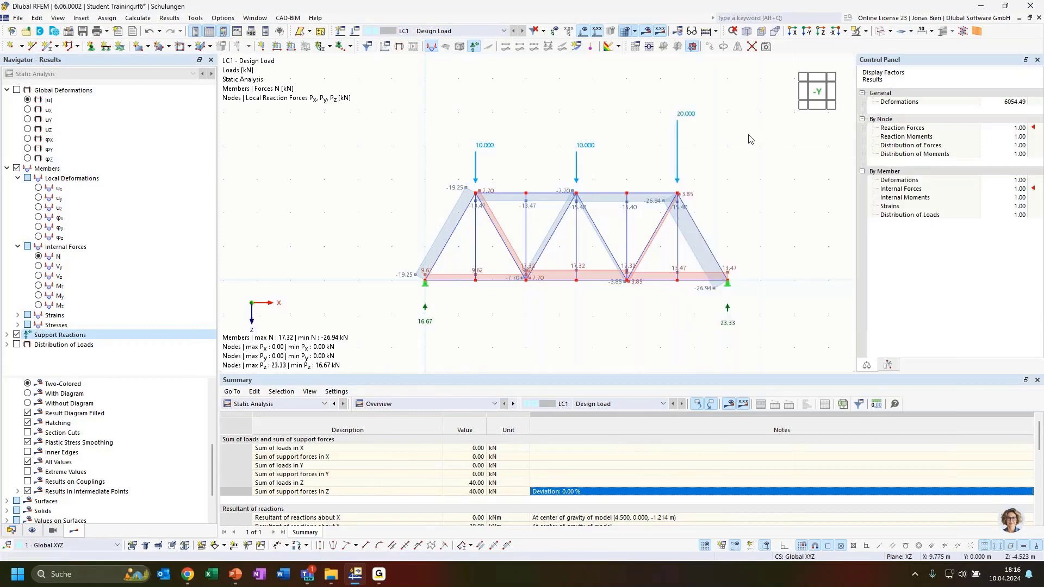
right_click(677, 162)
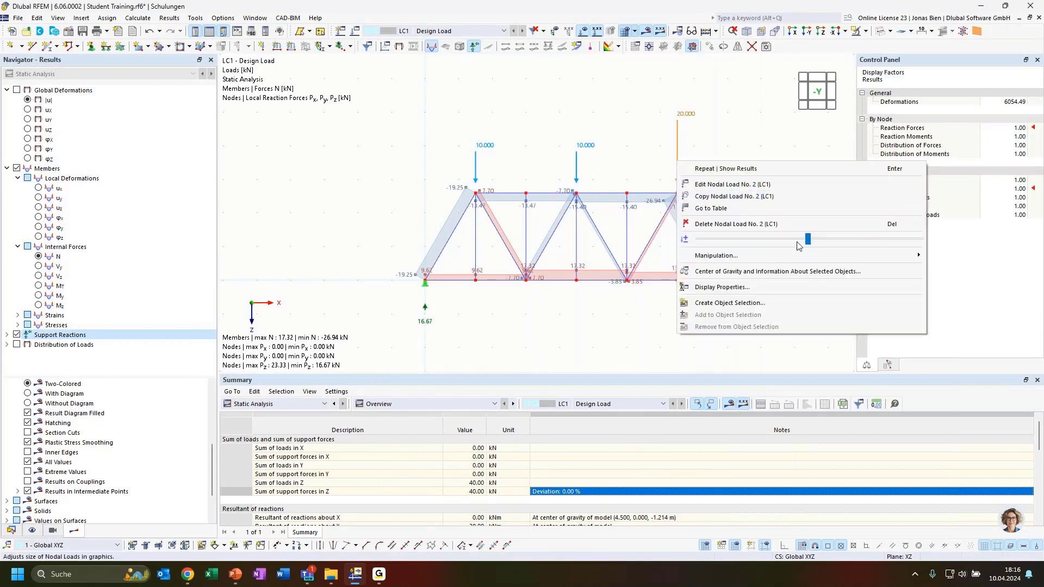
drag(808, 242, 712, 245)
click(583, 308)
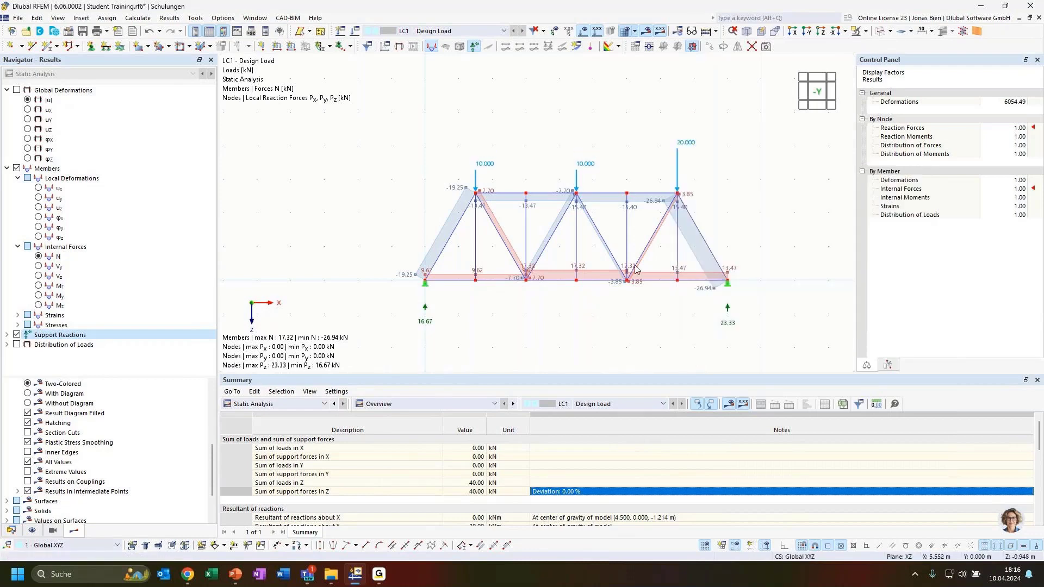
Enlarge the display size of the nodal support symbols at the truss ends.
scroll(468, 289, up, 1)
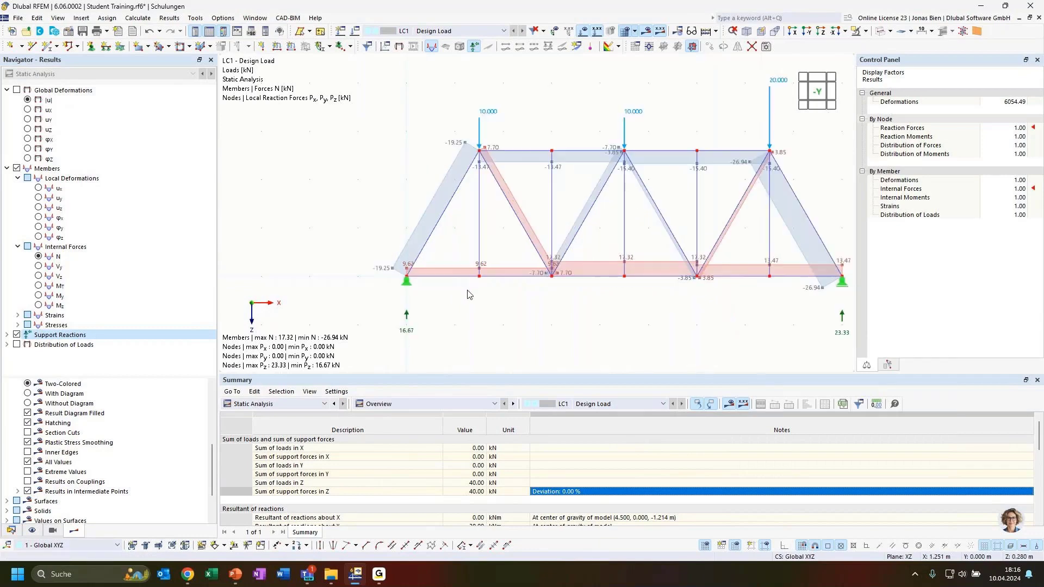
middle_drag(686, 309, 622, 310)
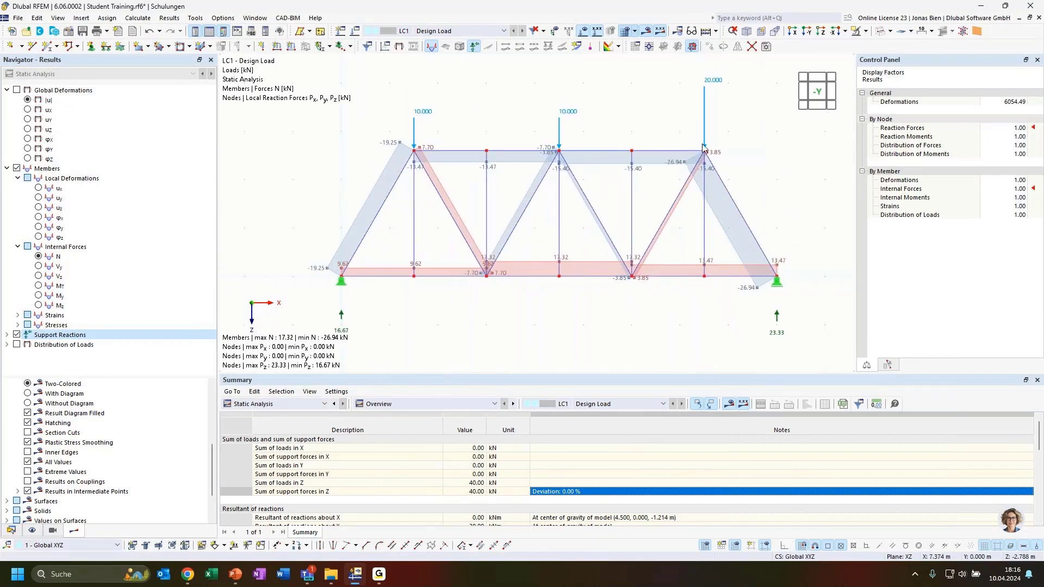
right_click(778, 282)
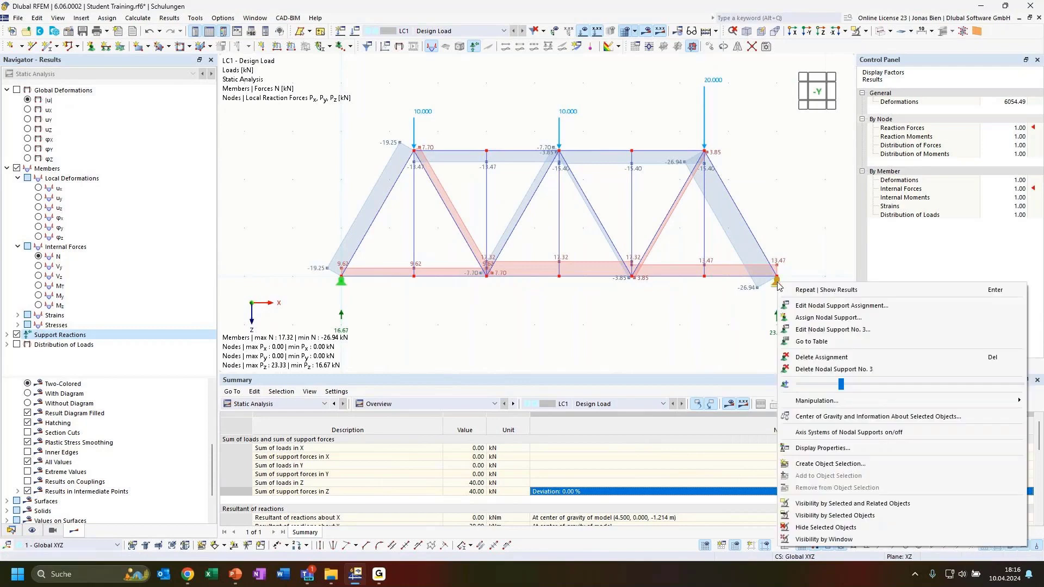
drag(843, 385, 885, 390)
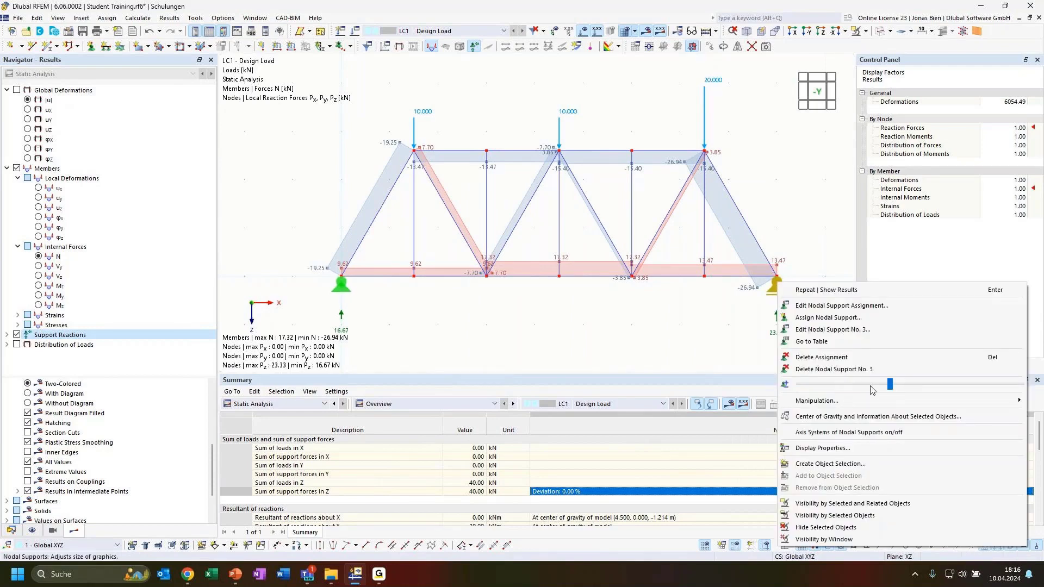
click(609, 327)
scroll(663, 320, down, 1)
scroll(704, 329, up, 1)
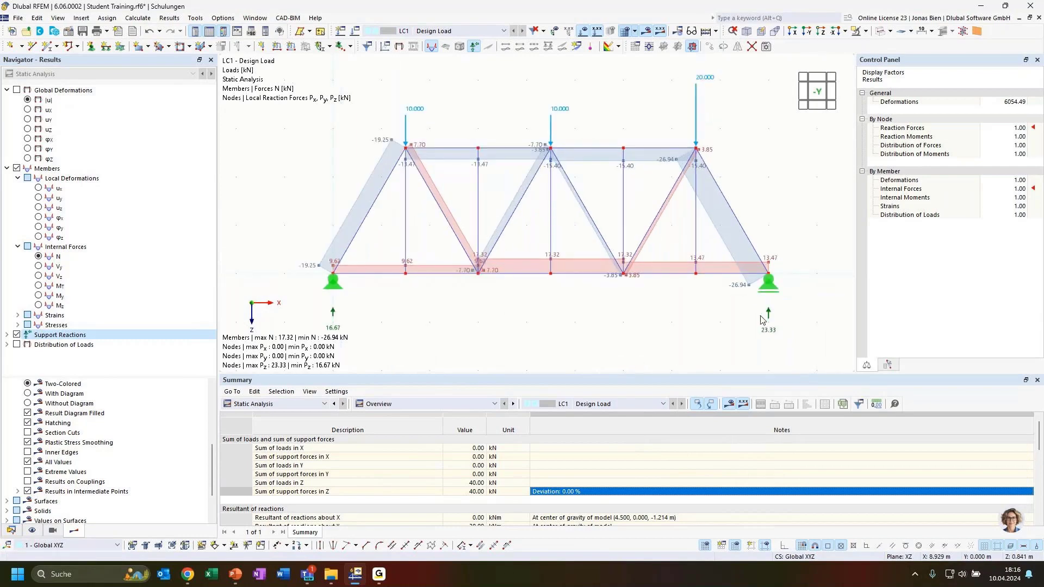
right_click(769, 314)
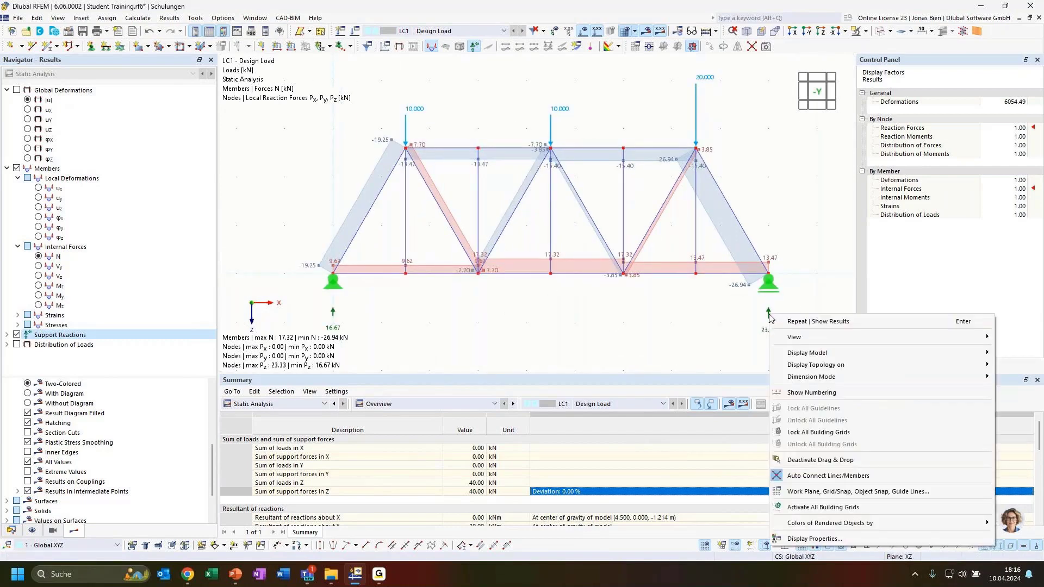
right_click(753, 272)
click(792, 237)
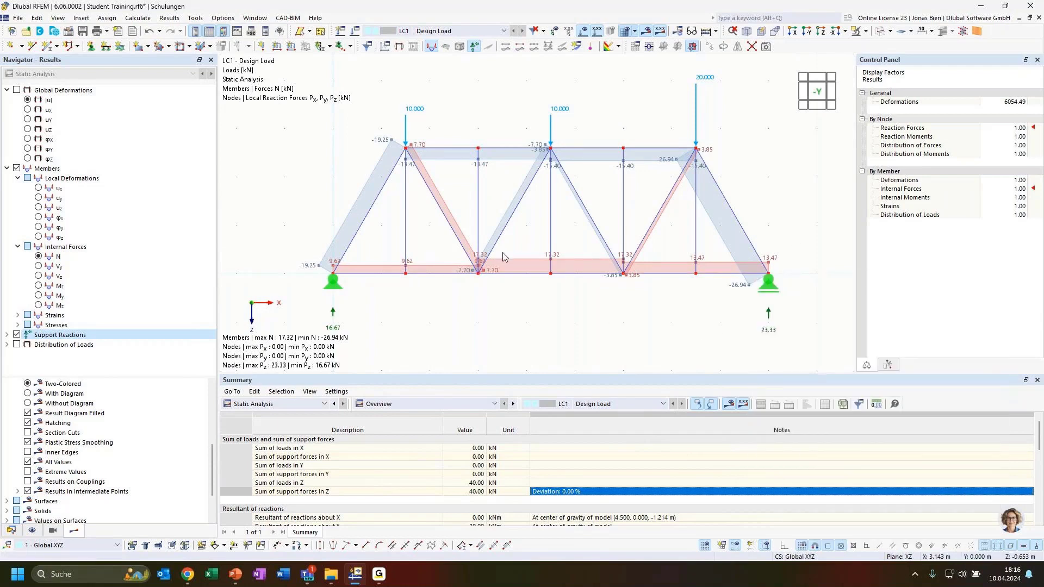
middle_drag(621, 331, 646, 324)
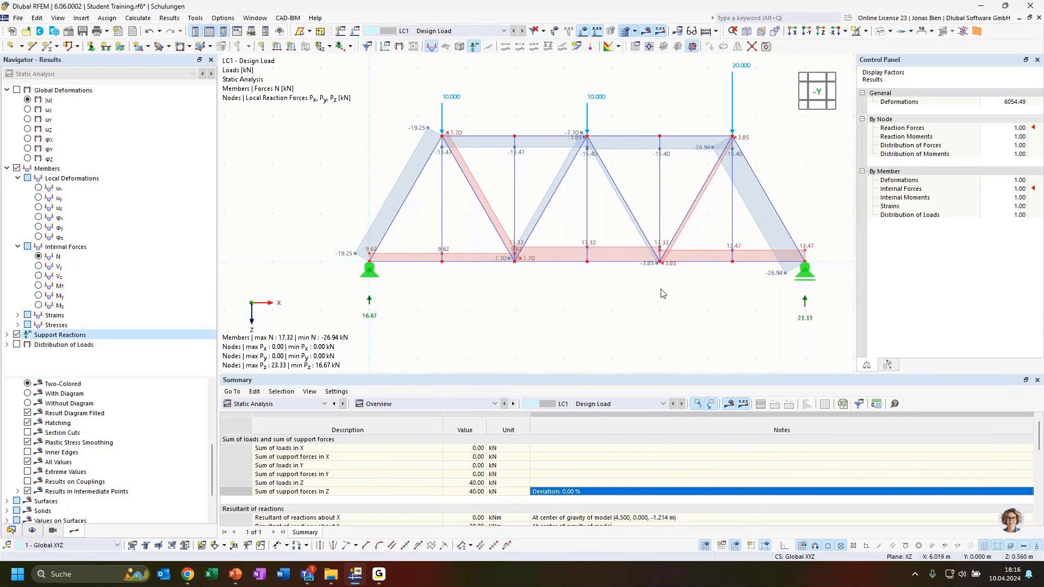
middle_drag(661, 289, 657, 296)
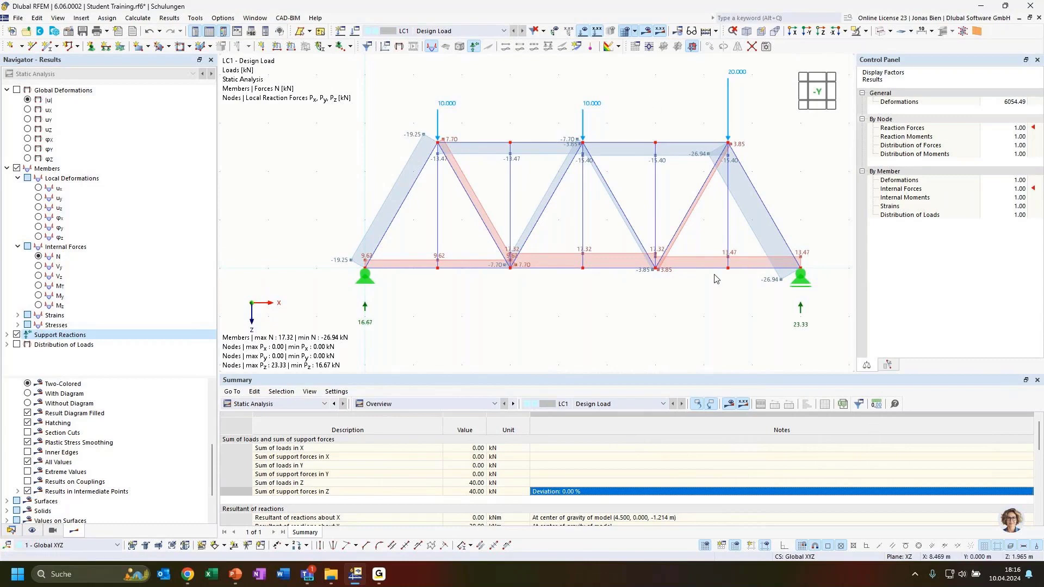
Examine the display properties for nodal support reaction forces, and close them without changes.
click(230, 20)
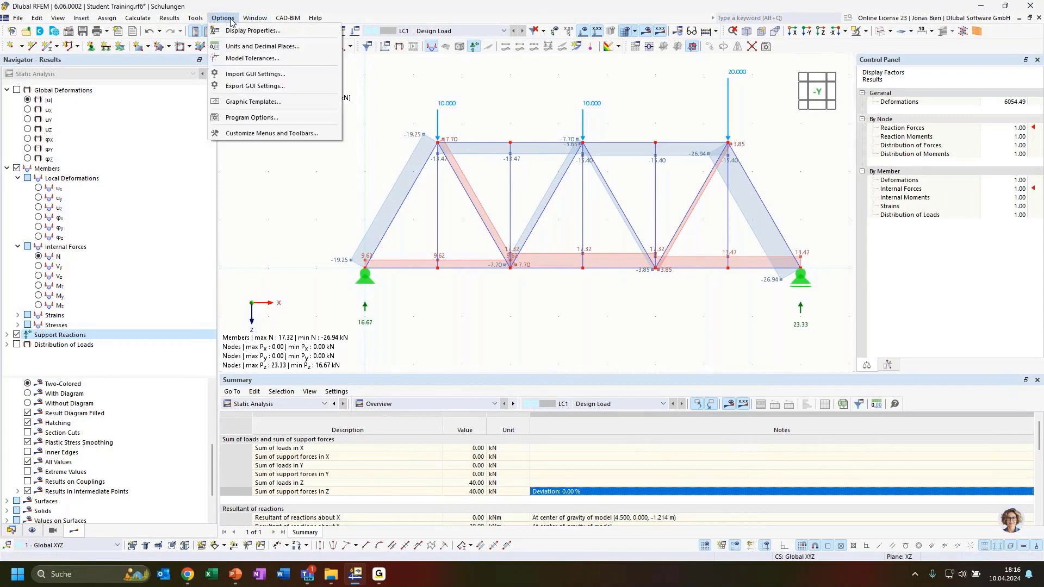
click(252, 31)
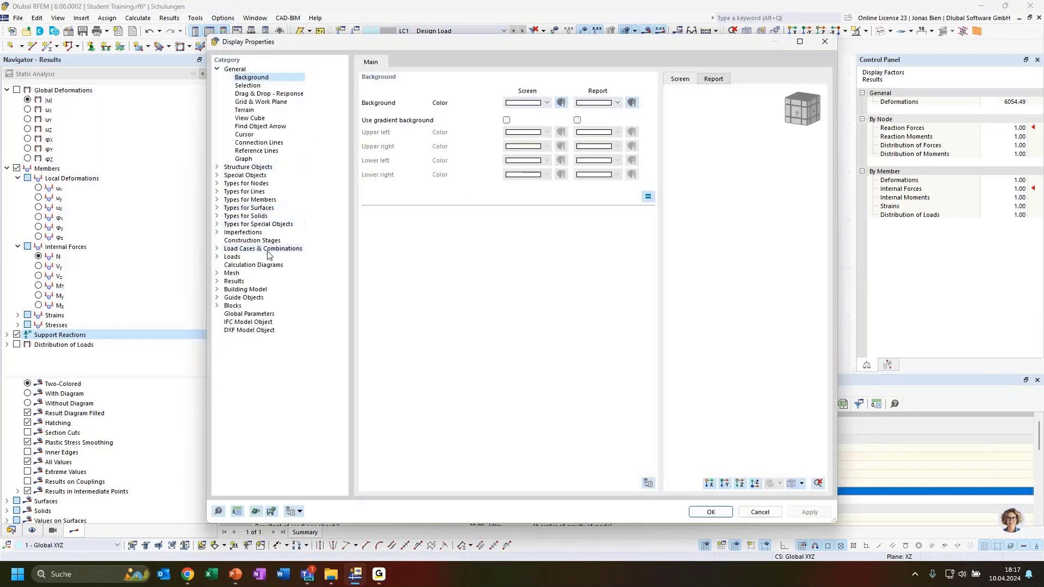
click(217, 281)
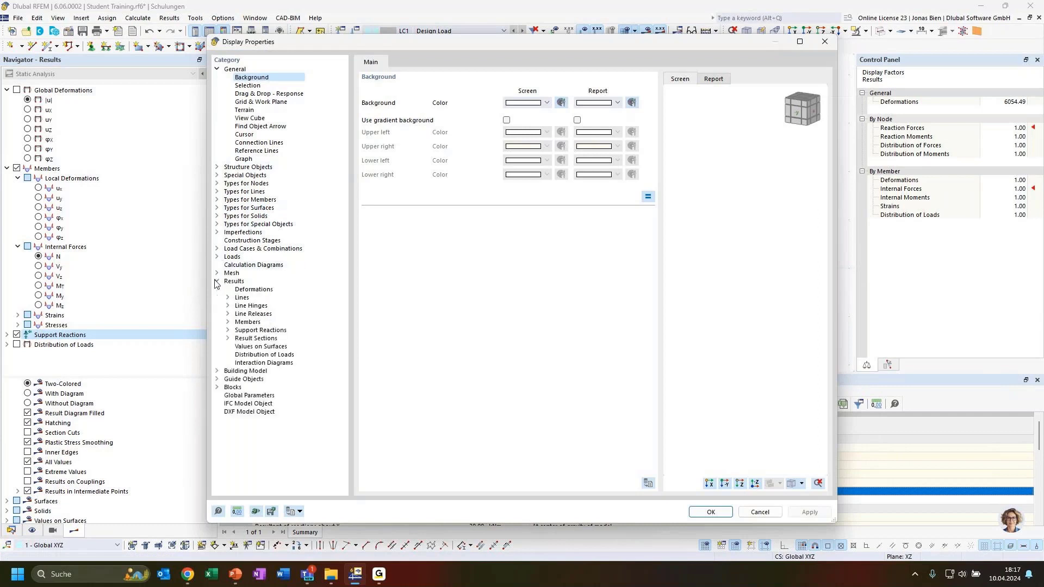
click(228, 330)
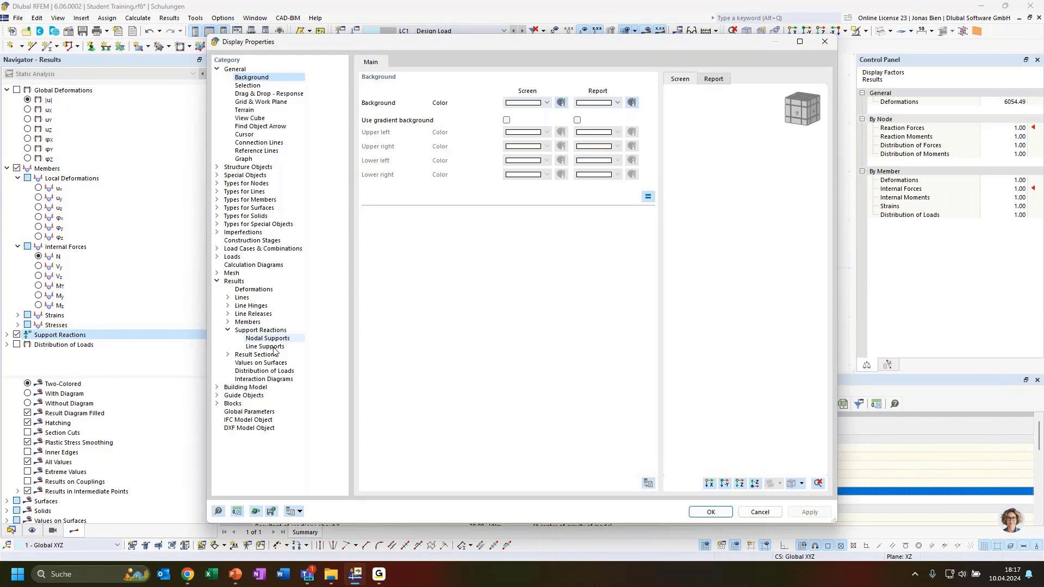
click(274, 344)
click(274, 346)
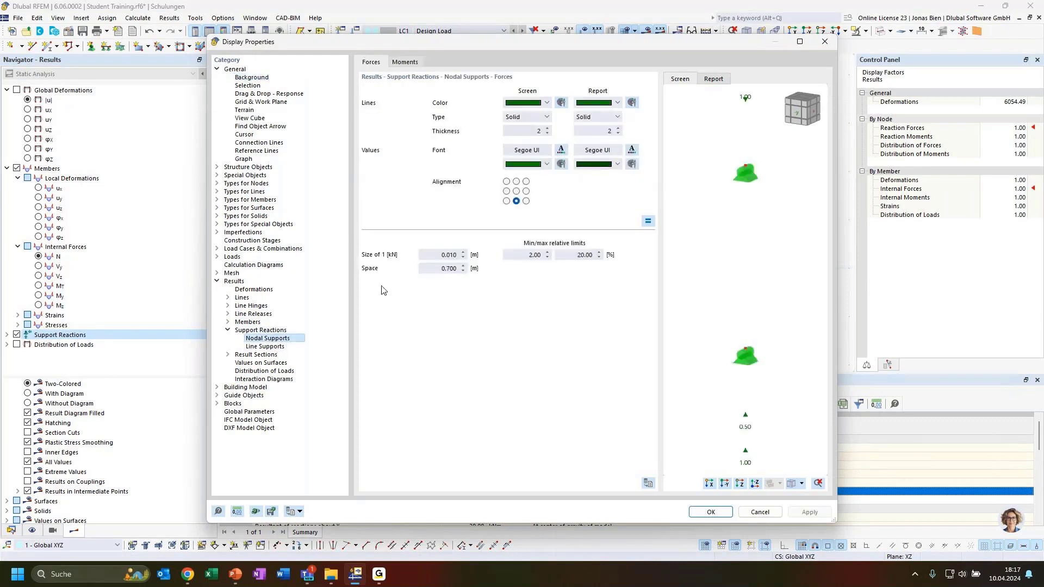
click(269, 340)
click(823, 42)
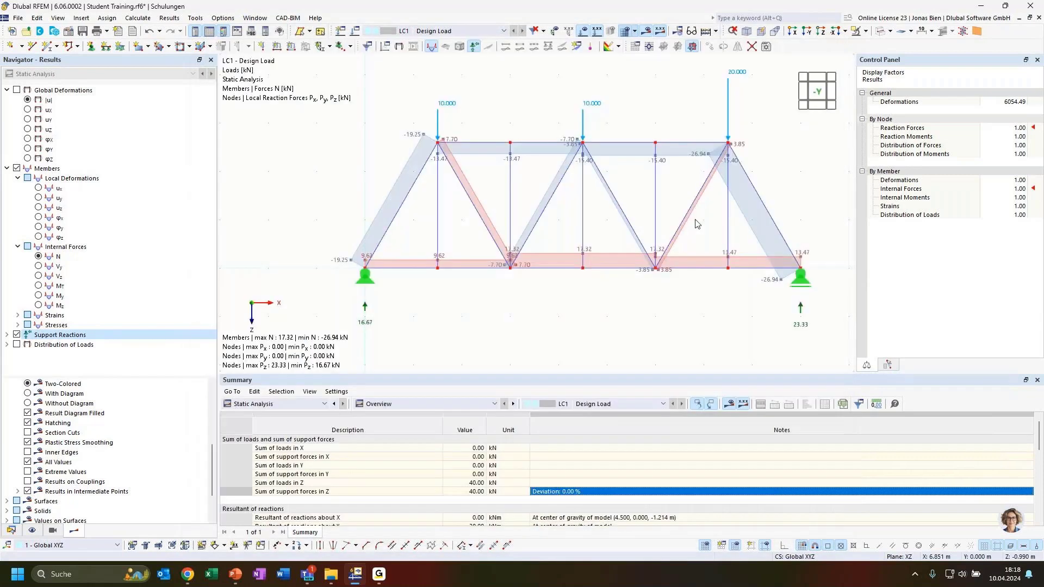
Delete the entire truss, including all its members, nodes, supports and nodal loads.
scroll(440, 234, down, 2)
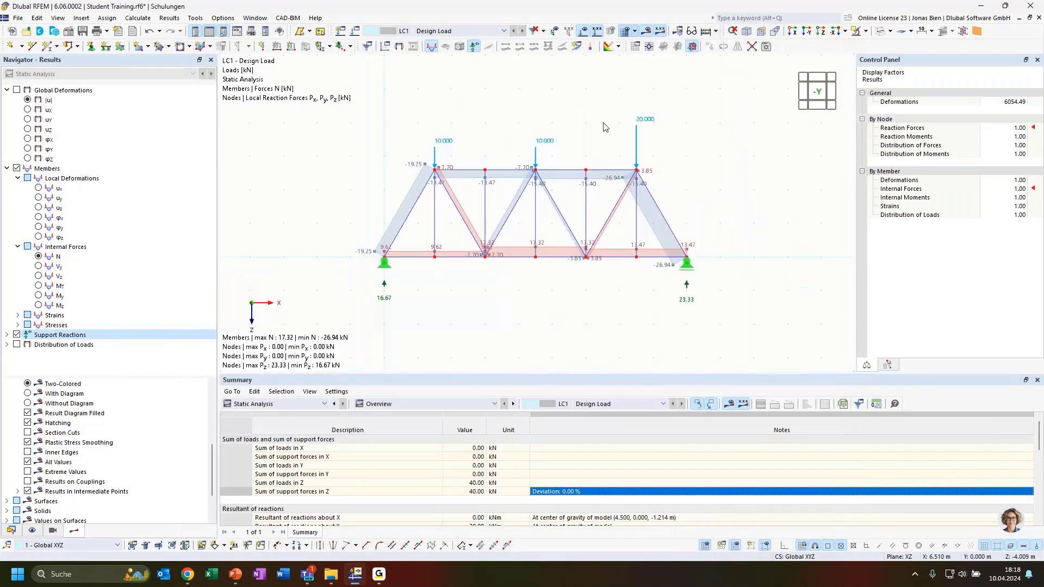
drag(747, 93, 317, 343)
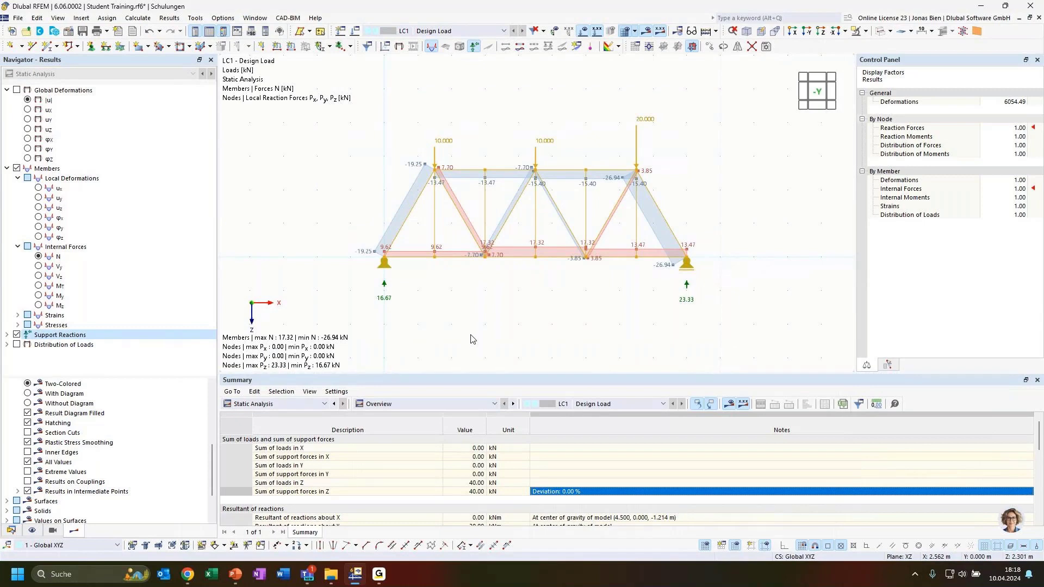
key(Delete)
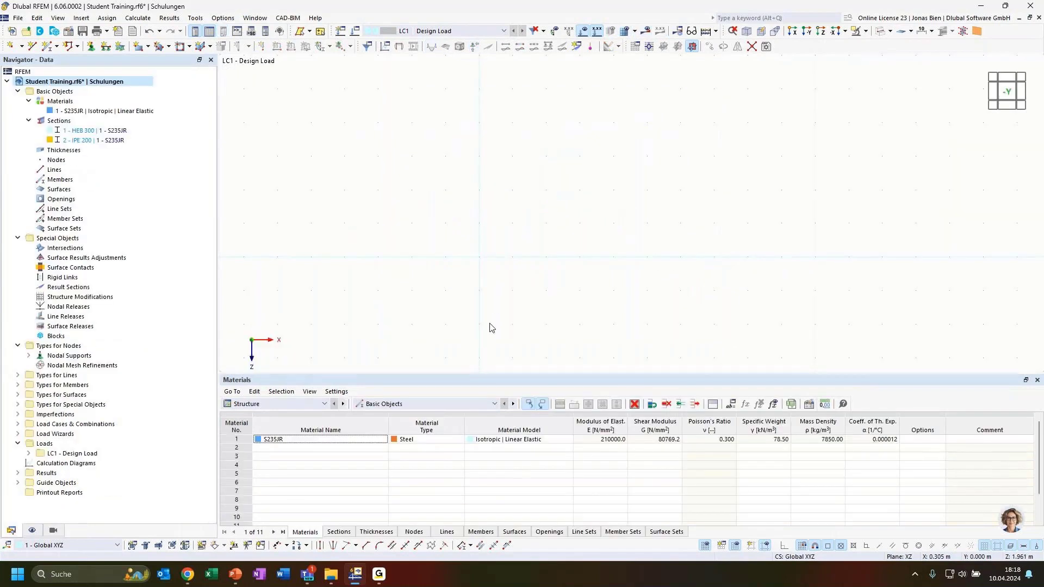
key(alt+Tab)
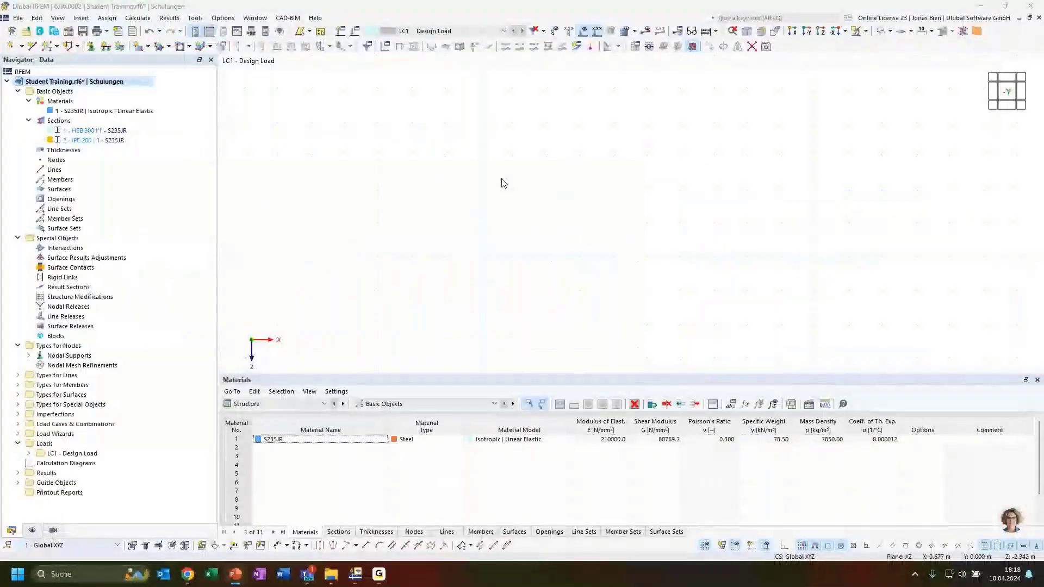
click(140, 81)
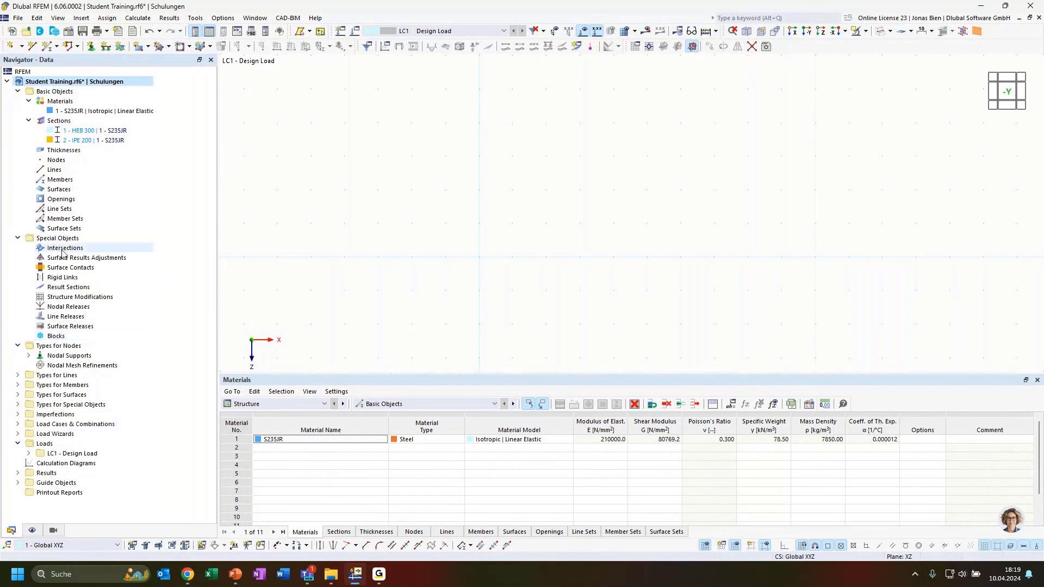
Start a new block from the block library and change the model type to 3D.
click(58, 337)
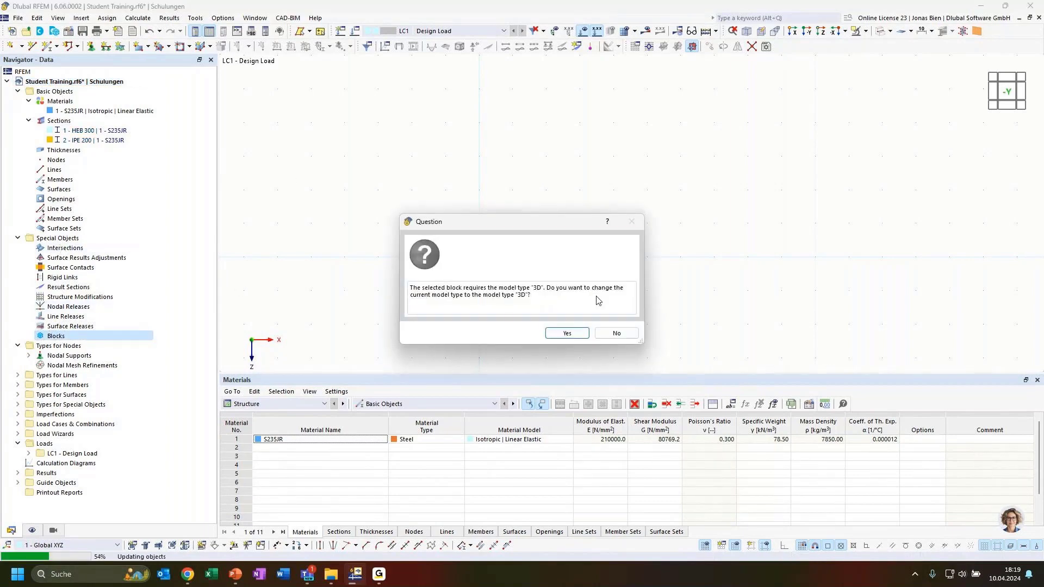
click(567, 334)
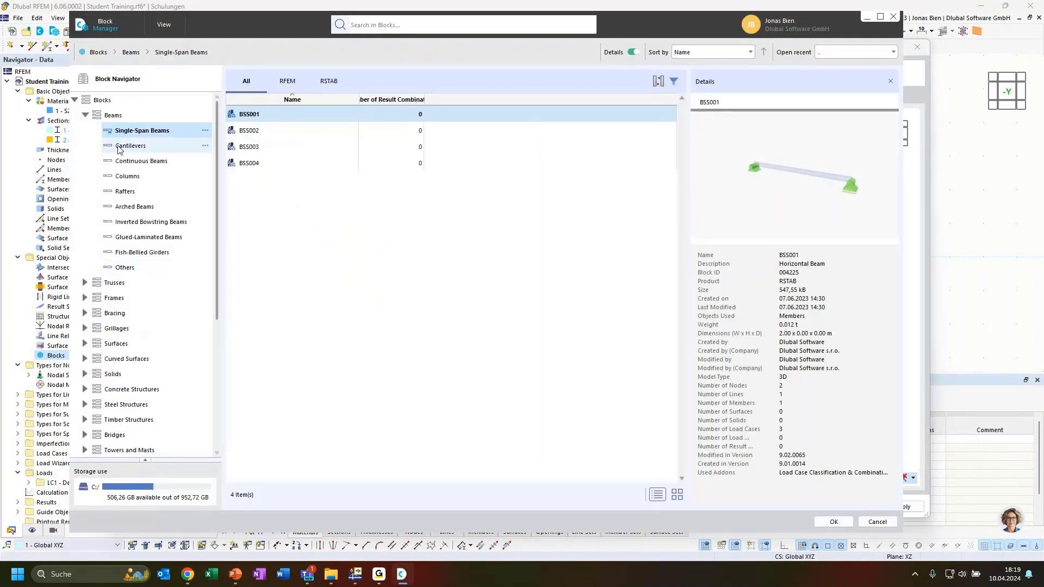
click(85, 115)
drag(237, 26, 334, 68)
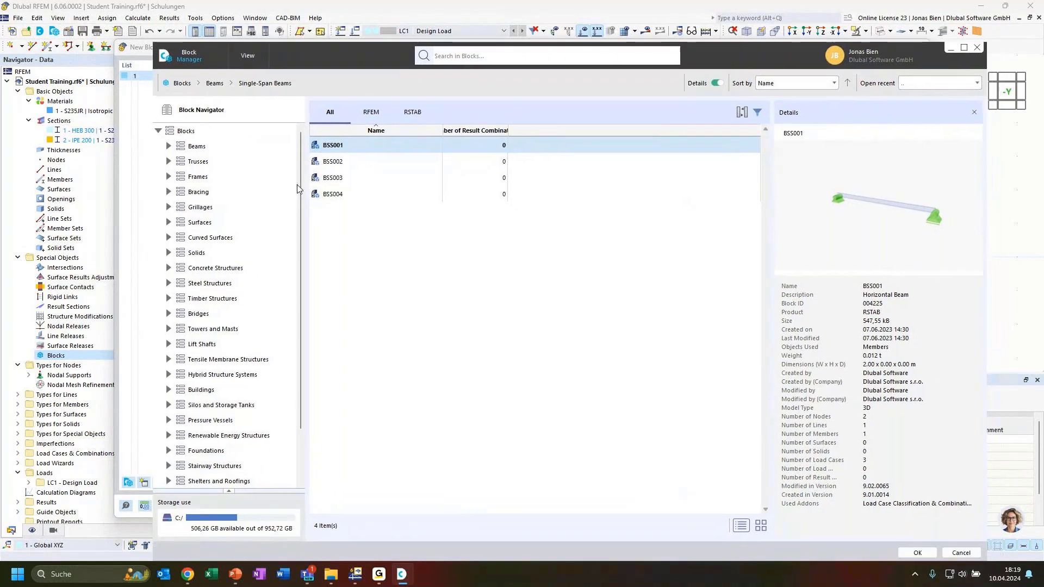
Open the 2D truss blocks in the library and examine the previews of FT002 and FT001-a.
click(169, 162)
click(211, 178)
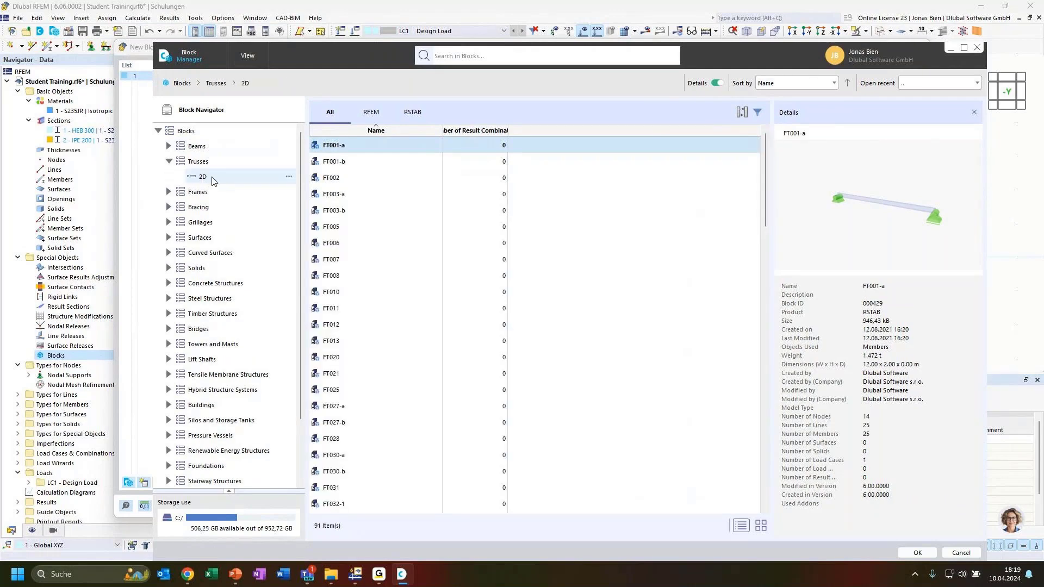
click(358, 165)
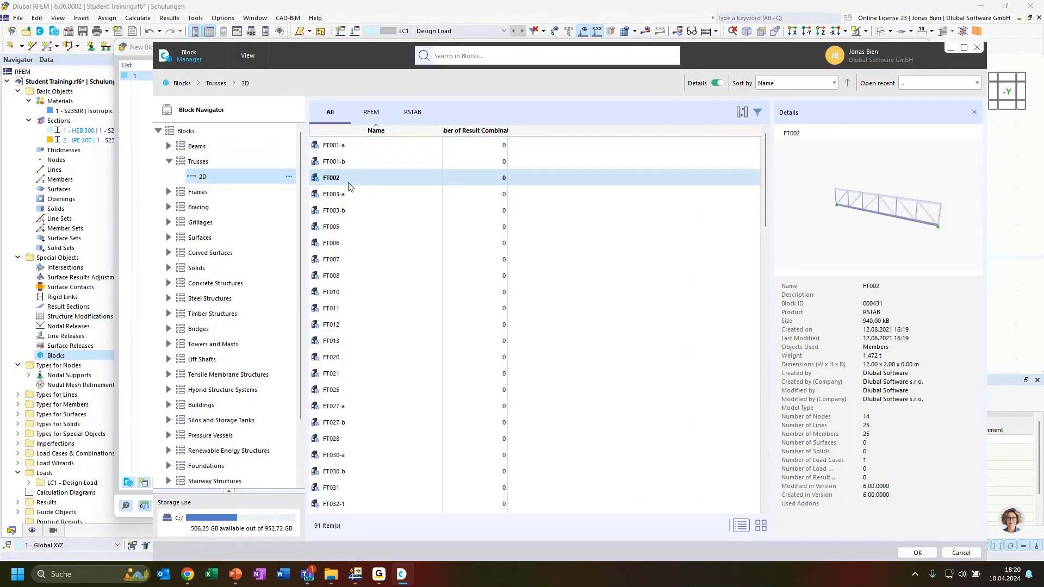
click(352, 181)
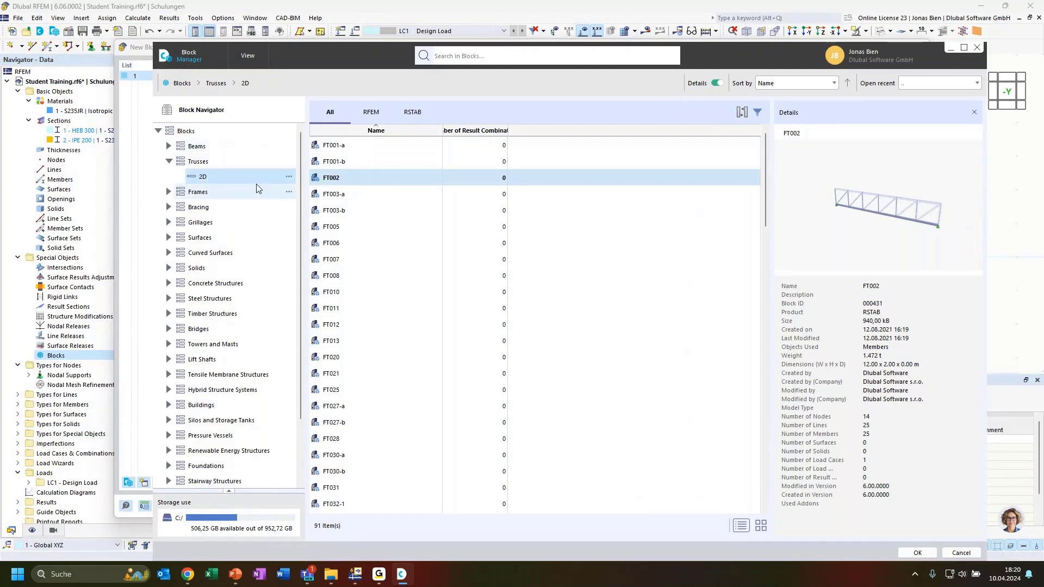
click(342, 146)
mouse_move(899, 234)
mouse_down()
mouse_move(917, 243)
mouse_move(876, 244)
mouse_move(911, 234)
mouse_up()
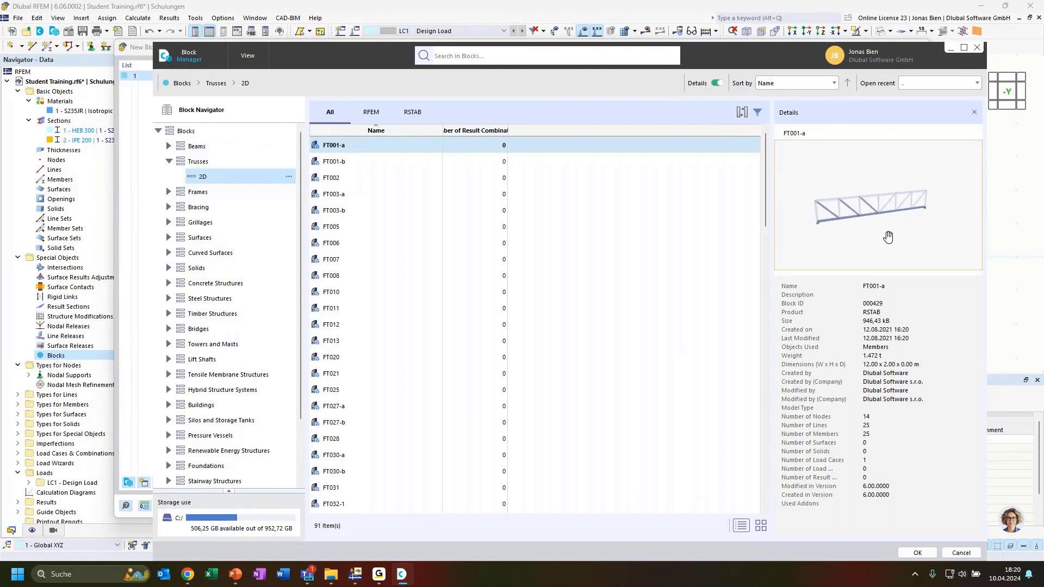
Browse further 2D truss blocks, including FT020, FT035-a-2, FT050-a, FT100 and FT103, and rotate the FT103 preview.
click(357, 360)
scroll(414, 348, down, 4)
scroll(397, 364, up, 2)
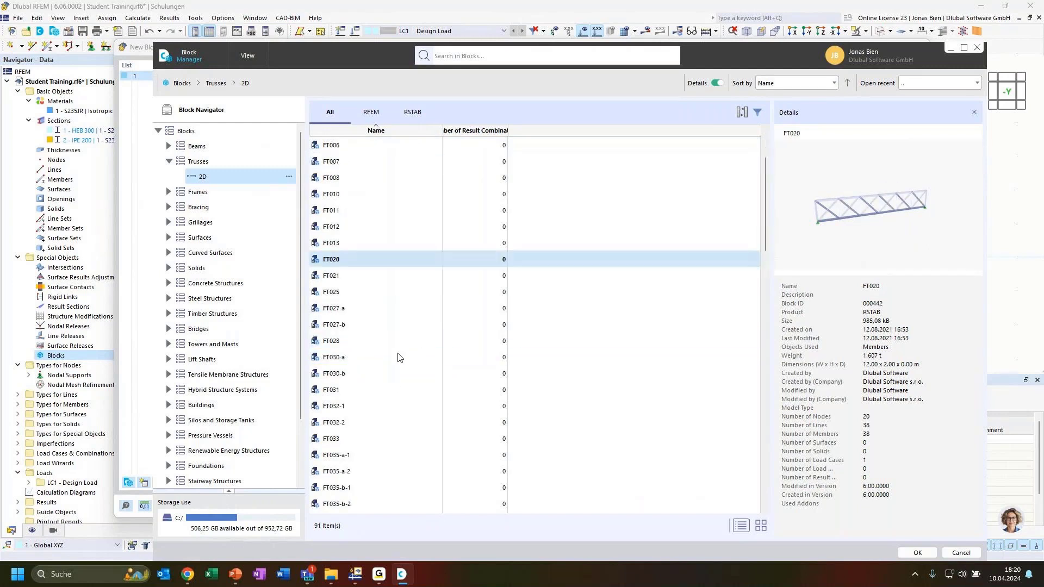
scroll(399, 357, down, 2)
click(397, 357)
click(389, 371)
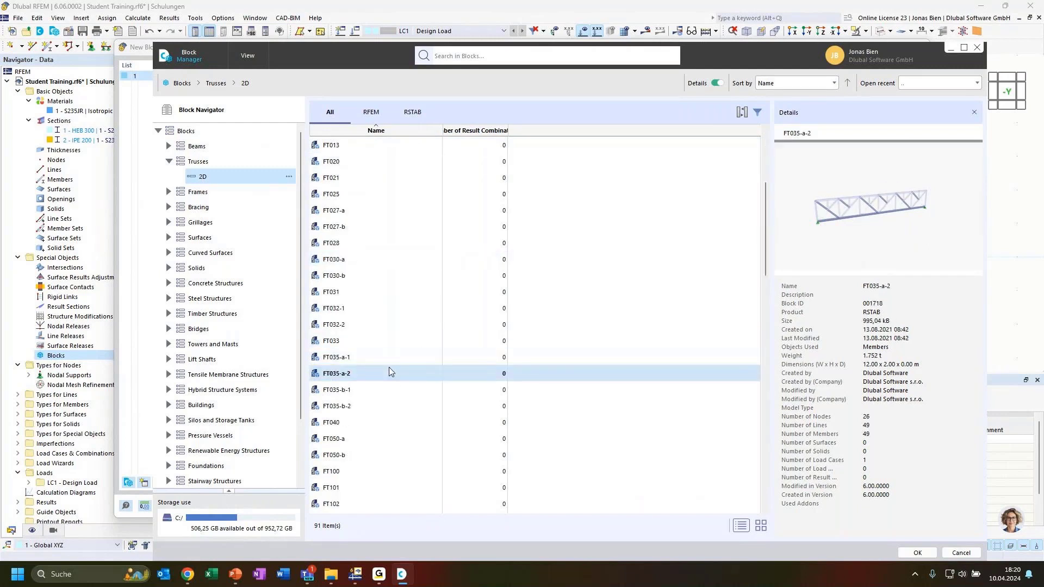
key(Down)
key(Down)
key(Down)
key(Down)
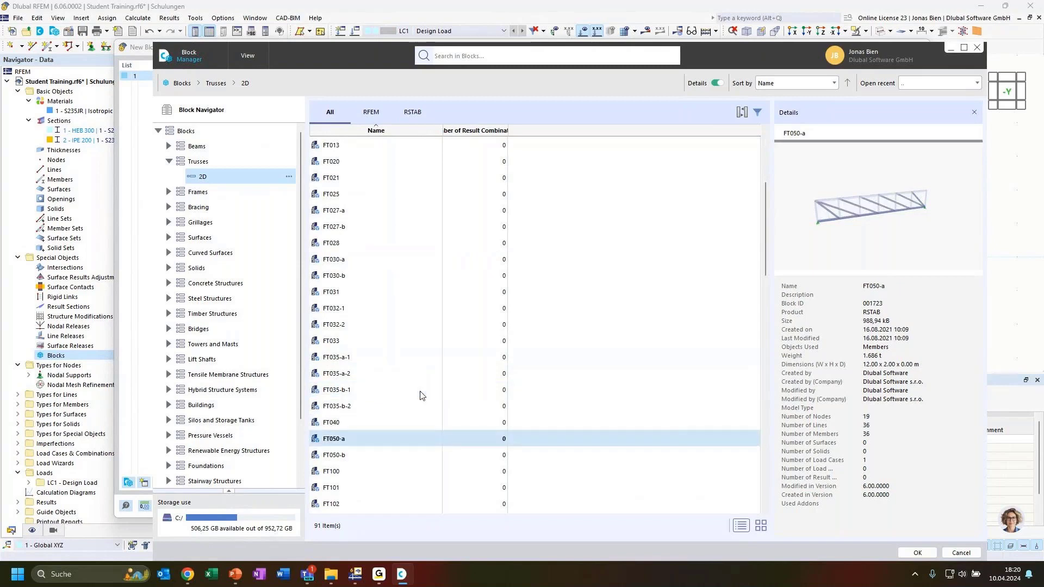
key(Down)
key(Down)
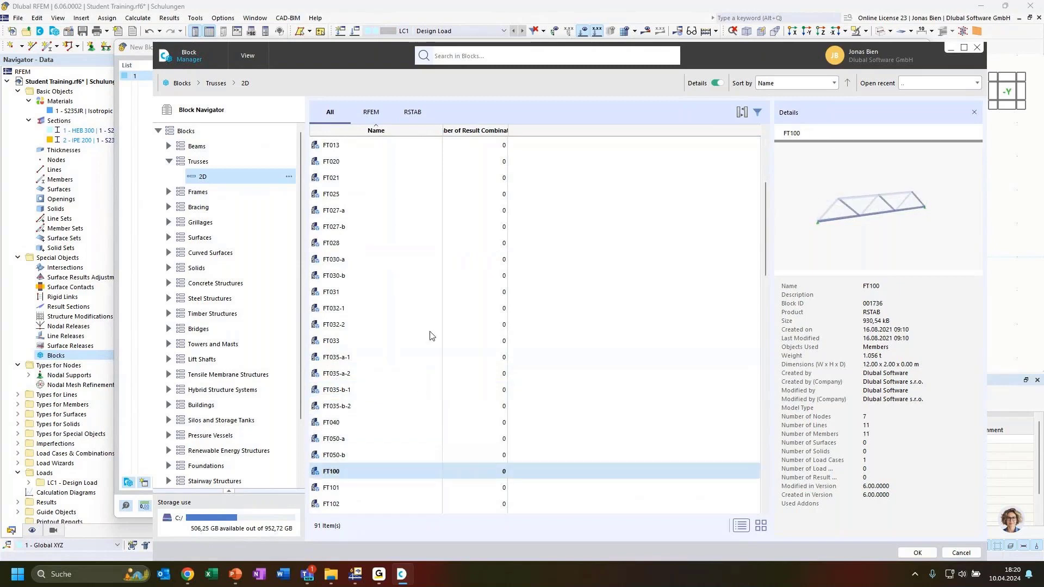
scroll(433, 336, down, 2)
click(371, 421)
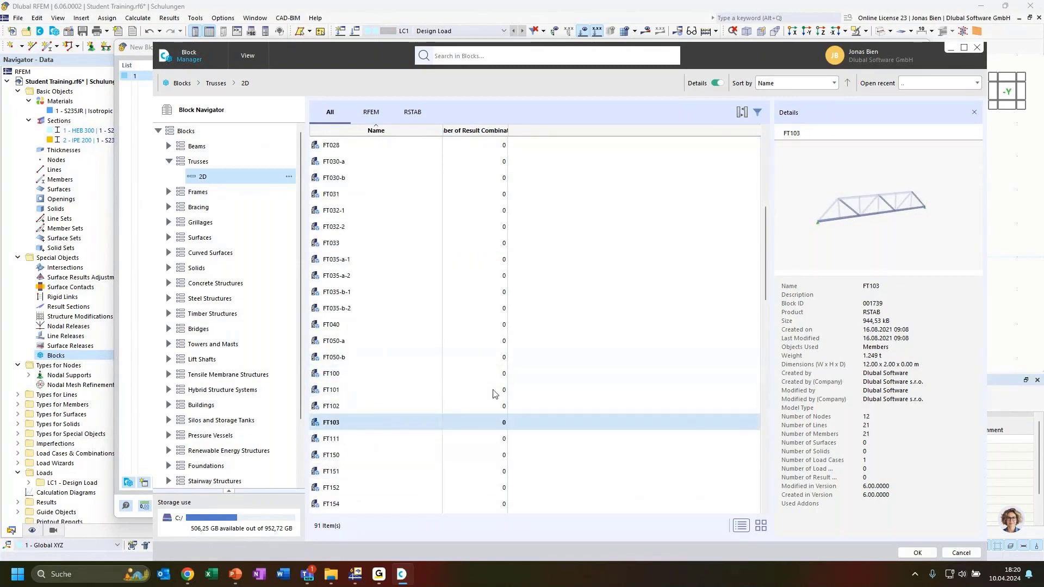
mouse_move(906, 216)
mouse_down()
mouse_move(889, 213)
mouse_move(899, 218)
mouse_up()
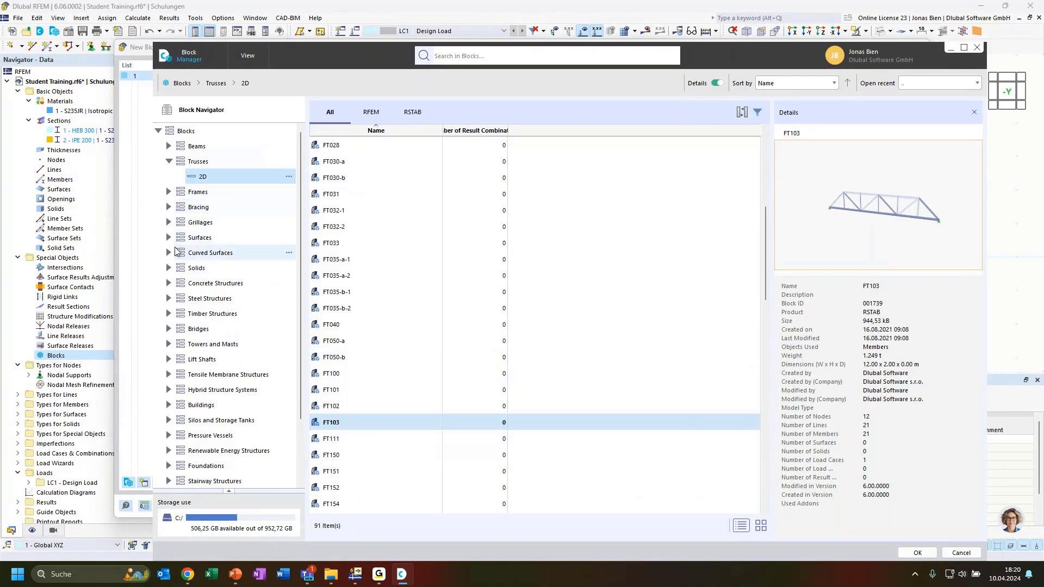
Browse the concrete structure blocks and examine the building blocks BMS005 and BMS002.
click(168, 268)
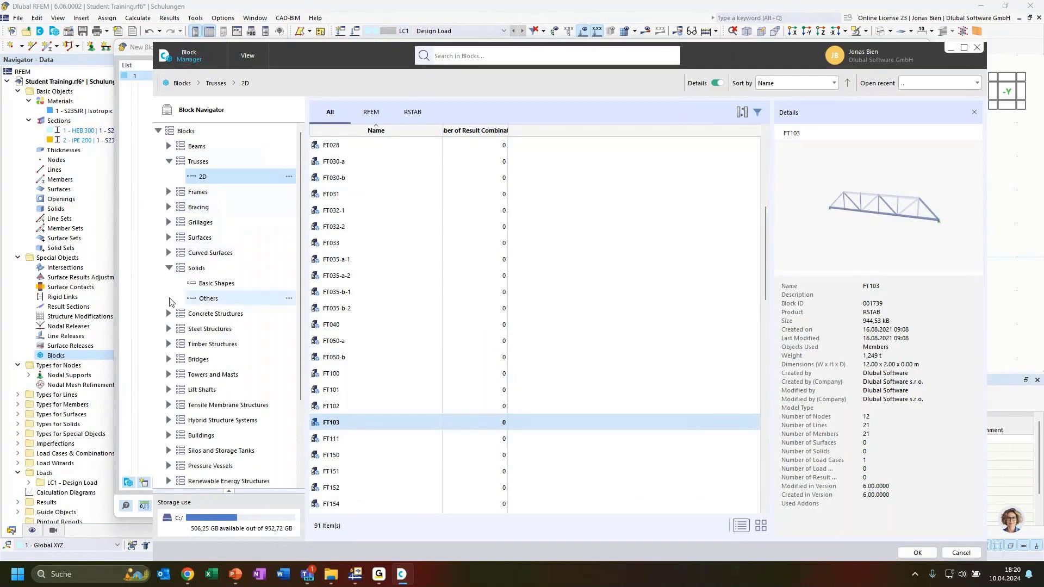
click(169, 268)
click(168, 283)
click(250, 300)
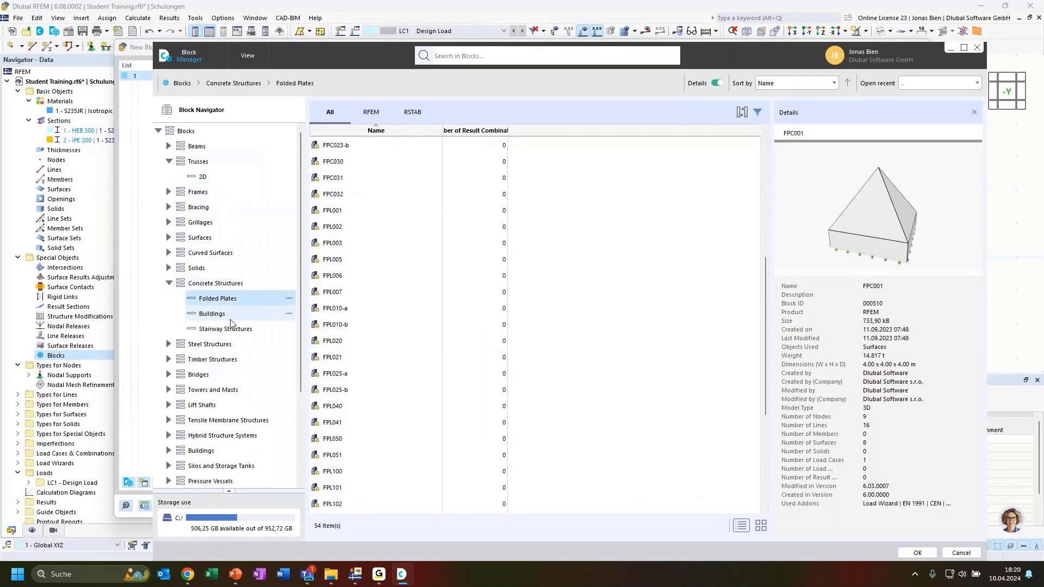
click(234, 314)
click(364, 196)
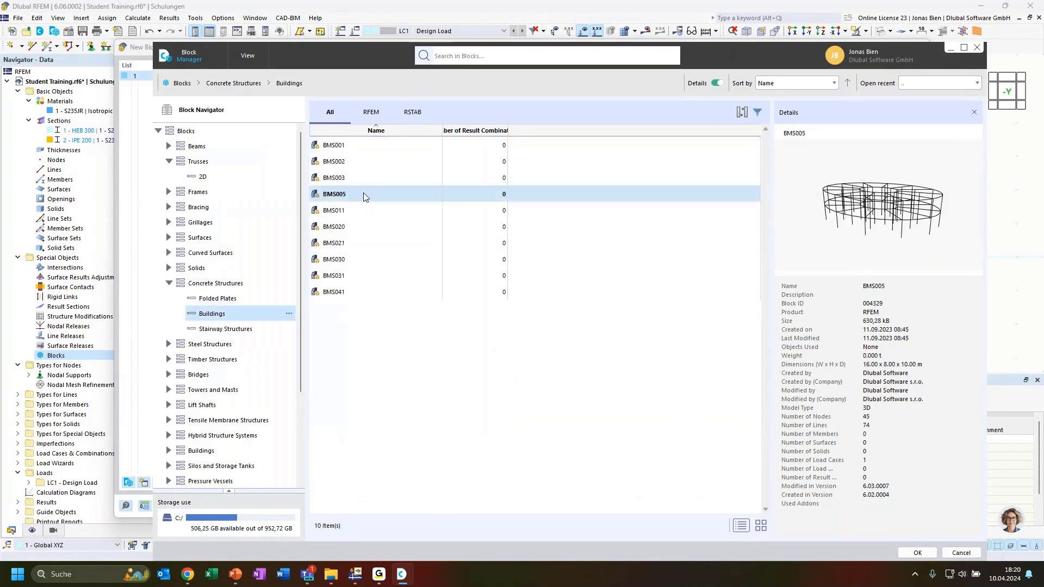
click(370, 162)
scroll(199, 345, down, 1)
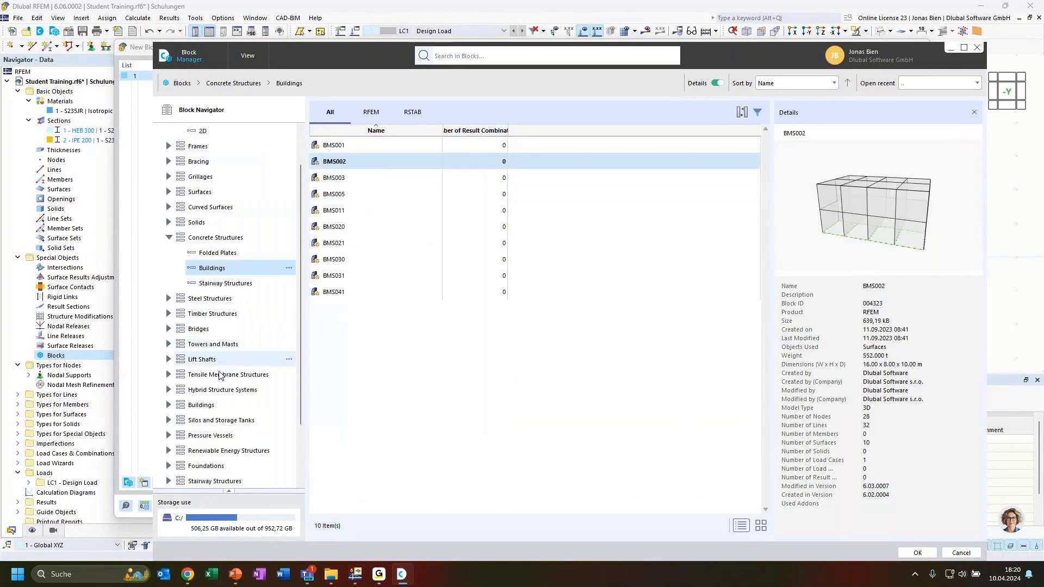
Examine the steel and aluminum bridge blocks BRG002-b, BRG004-b, BRG007-b and BRG008-b.
click(168, 329)
click(220, 344)
click(373, 177)
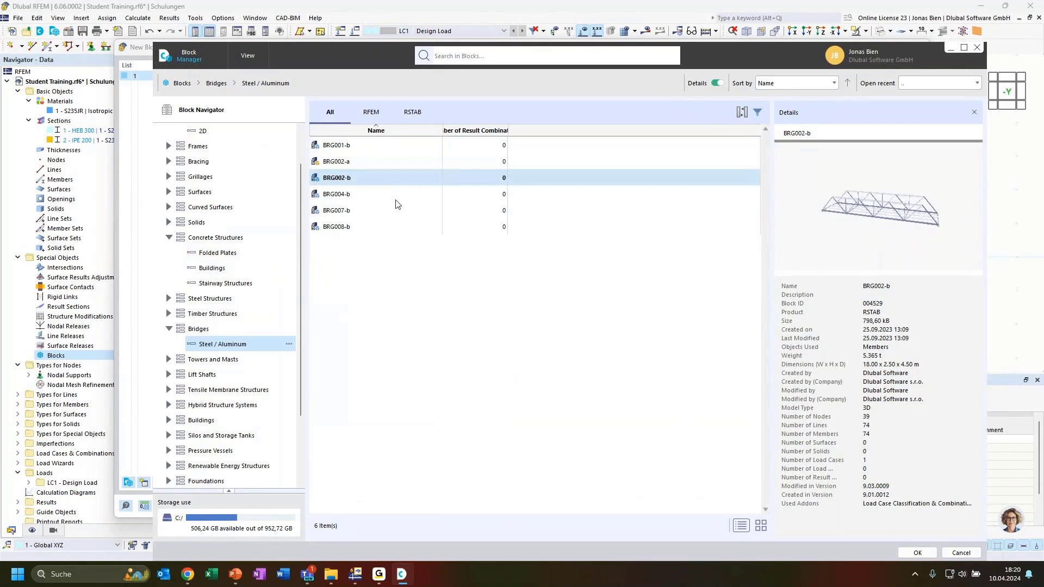
click(357, 194)
click(357, 210)
click(357, 227)
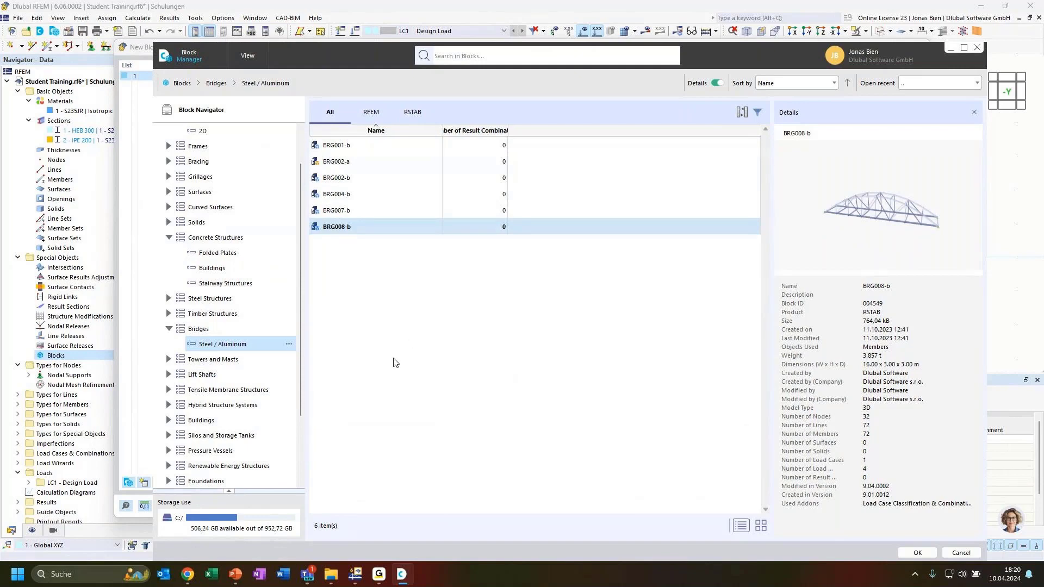
Return to the 2D truss blocks and load FT001-a as the new block.
scroll(240, 263, up, 2)
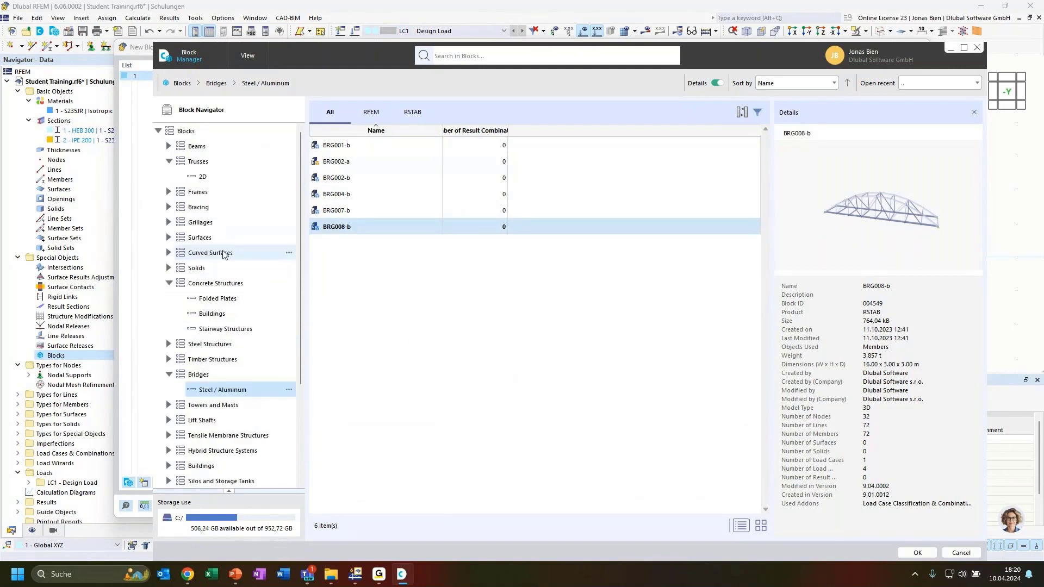
click(209, 177)
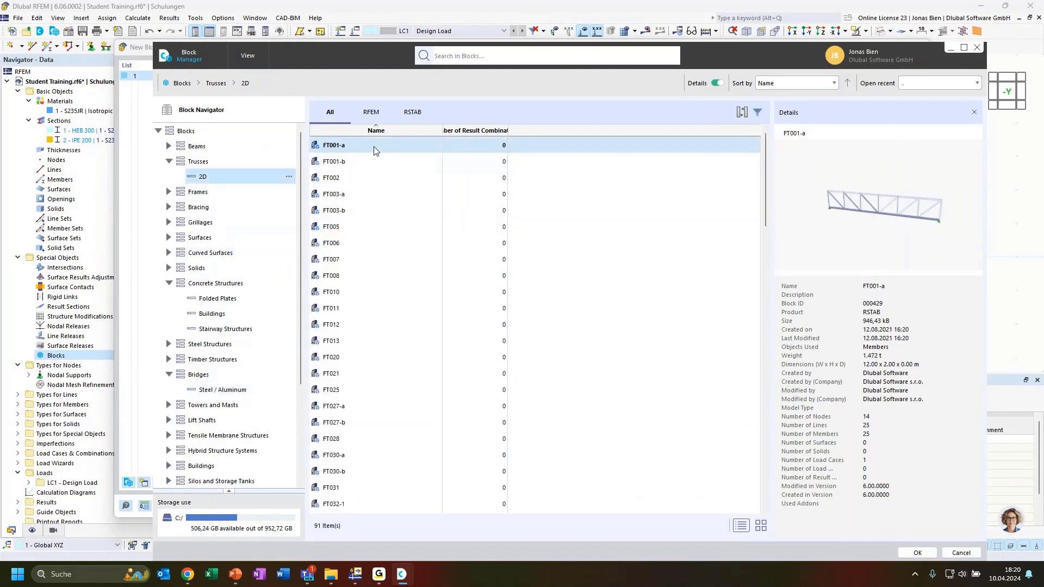
double_click(374, 151)
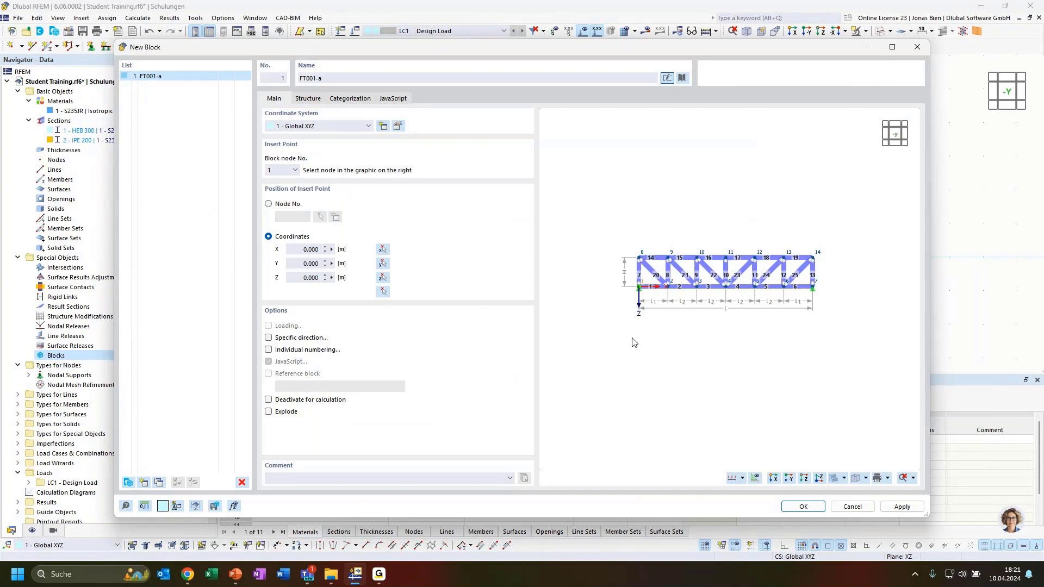
Set the number of bays to 8 in the truss block's structure parameters.
click(309, 99)
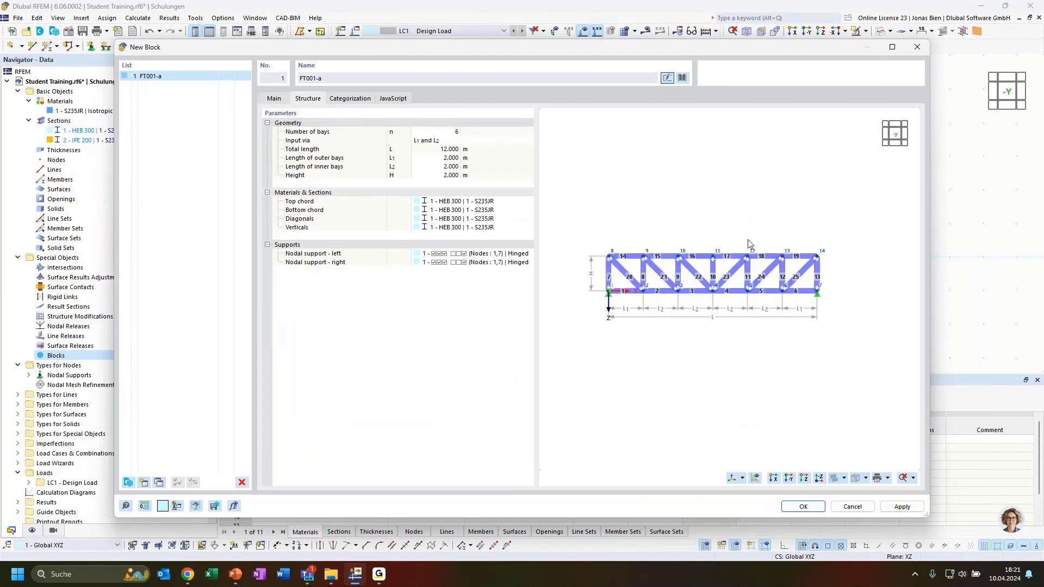
scroll(723, 232, up, 2)
middle_drag(698, 229, 706, 223)
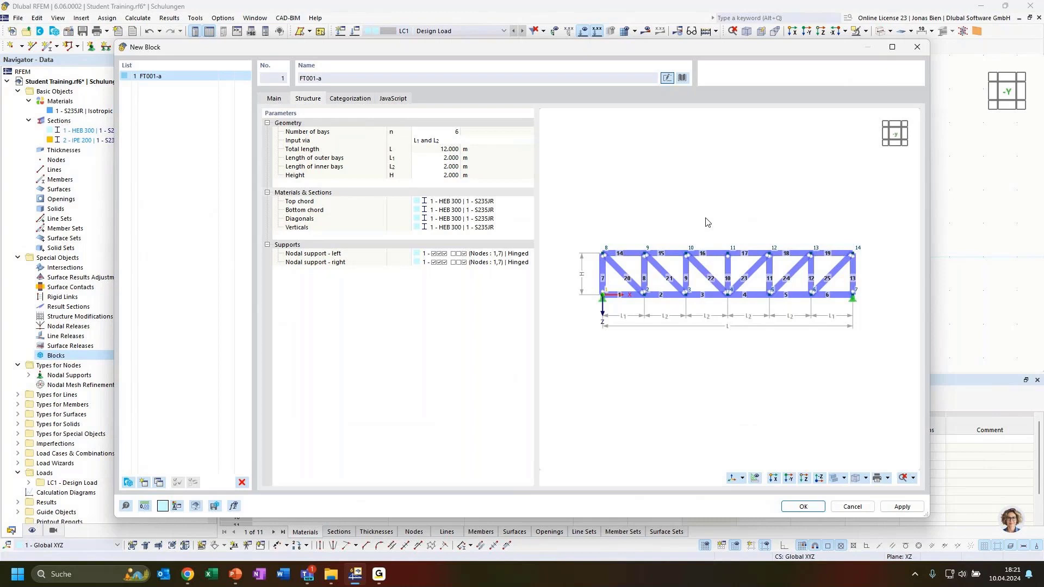
click(442, 132)
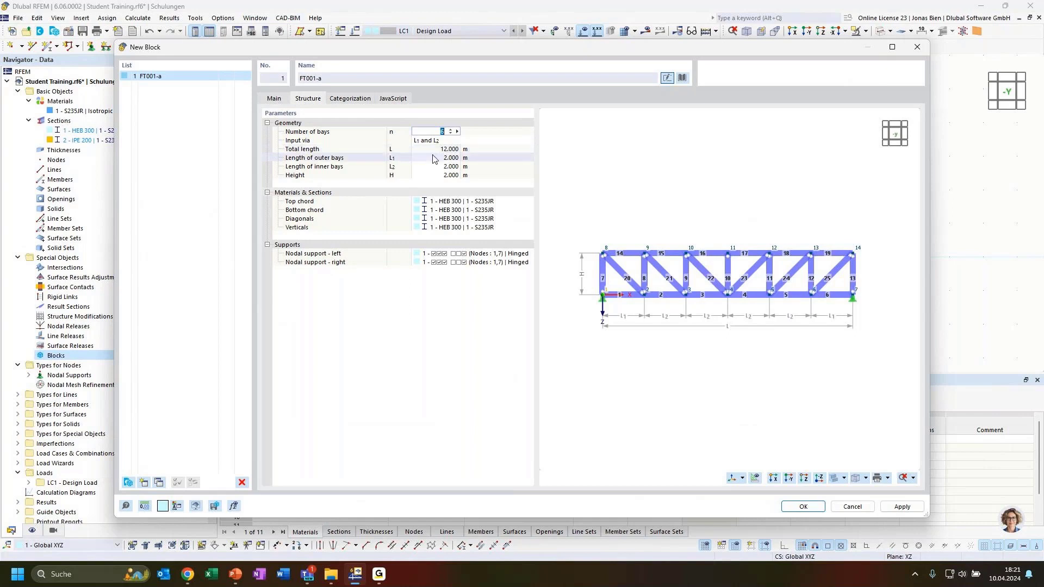
text(8)
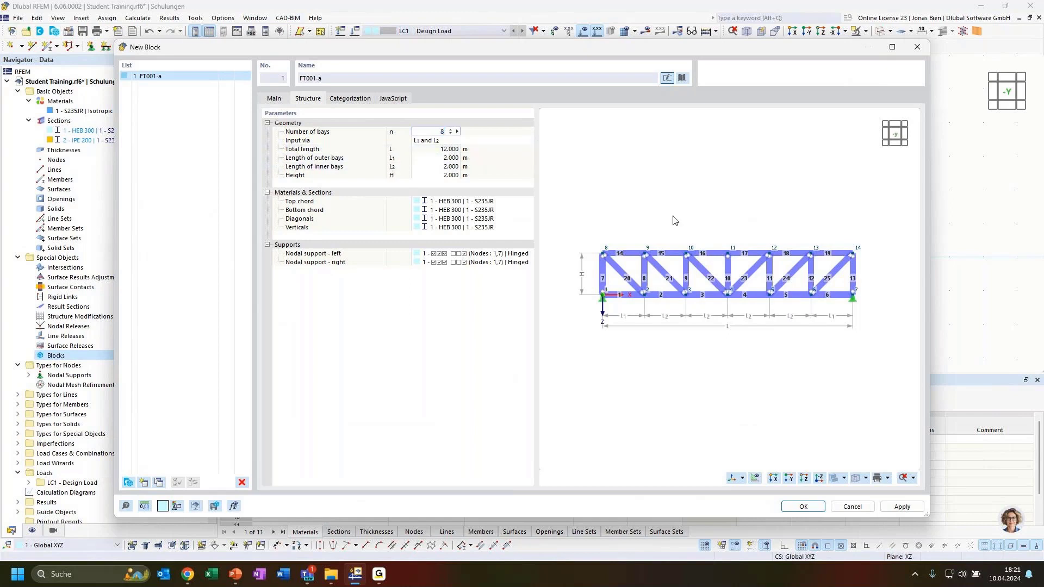
click(436, 168)
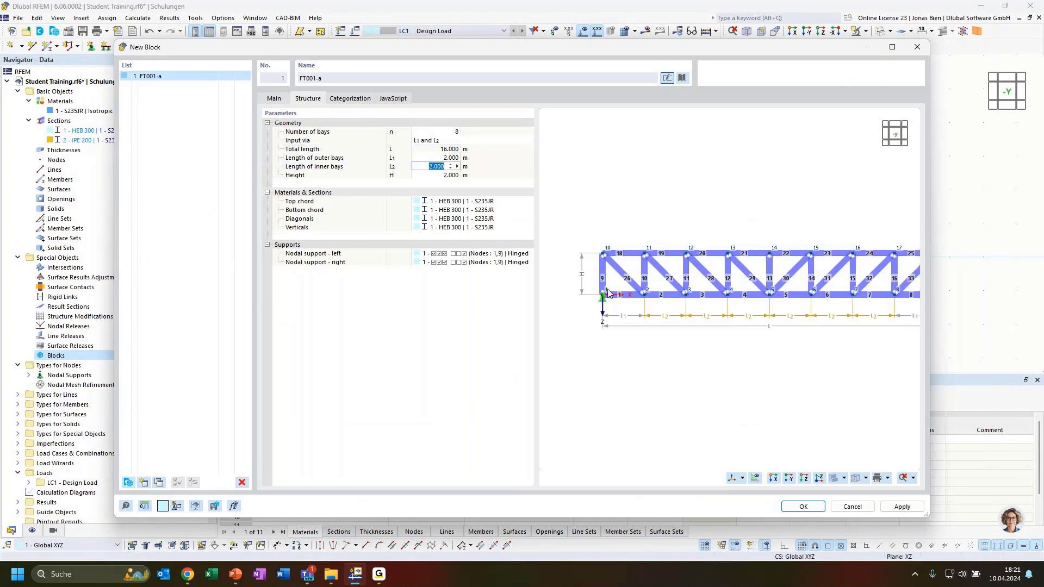
scroll(694, 255, up, 1)
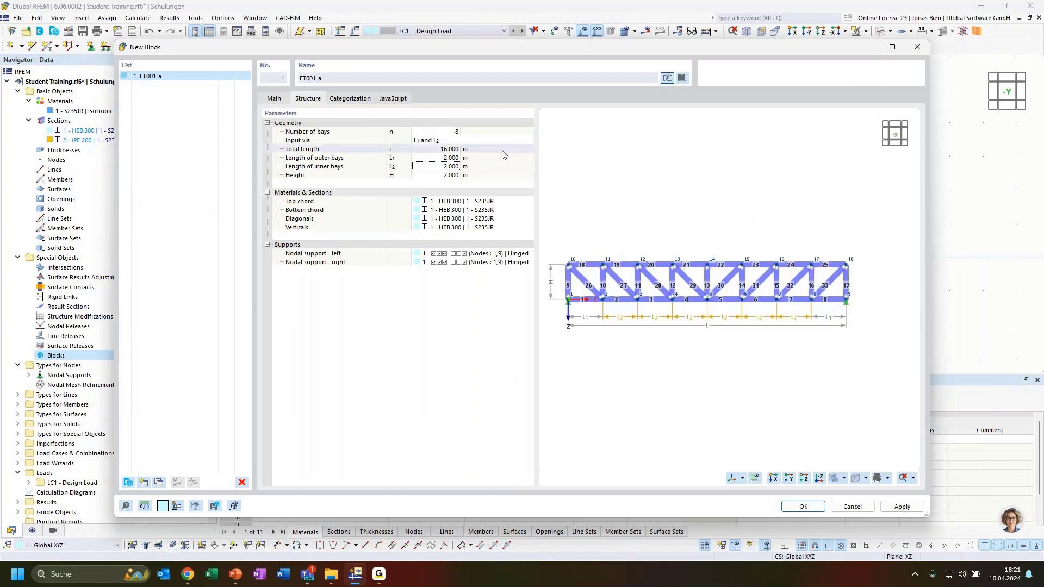
Set the lengths of both the outer and inner truss bays to 3 m.
click(438, 131)
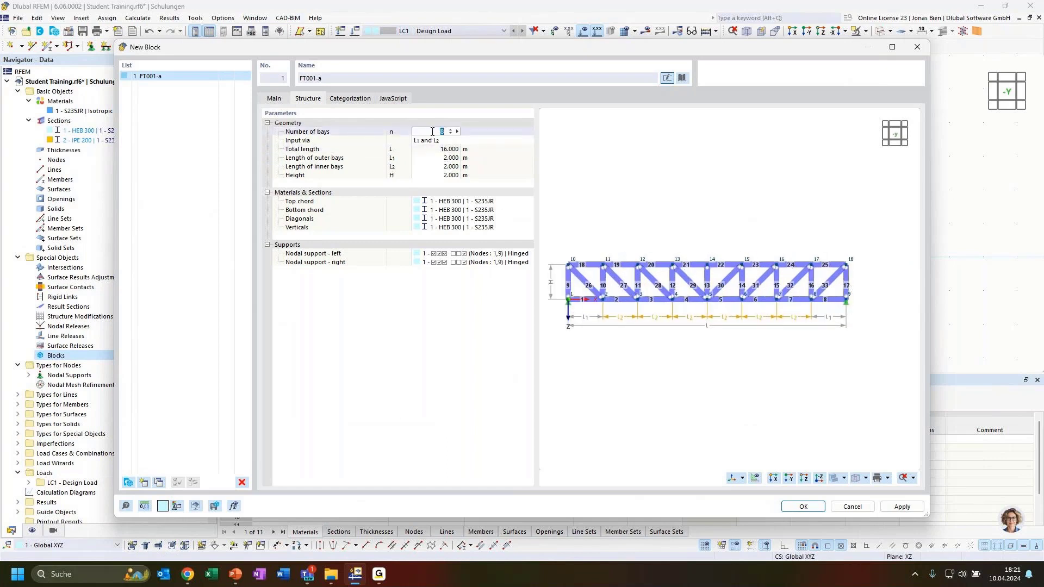
click(437, 159)
text(3)
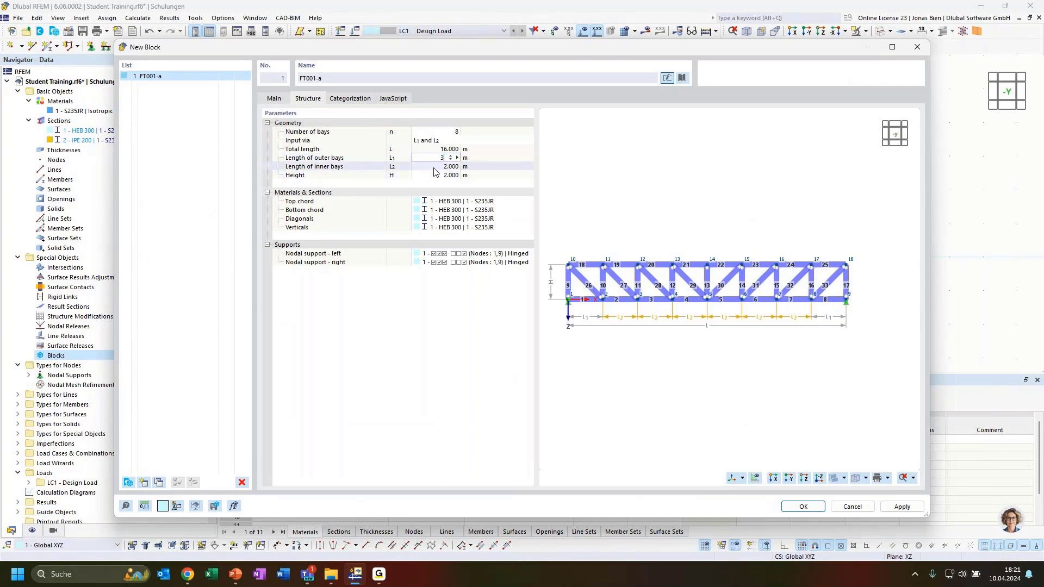
click(436, 167)
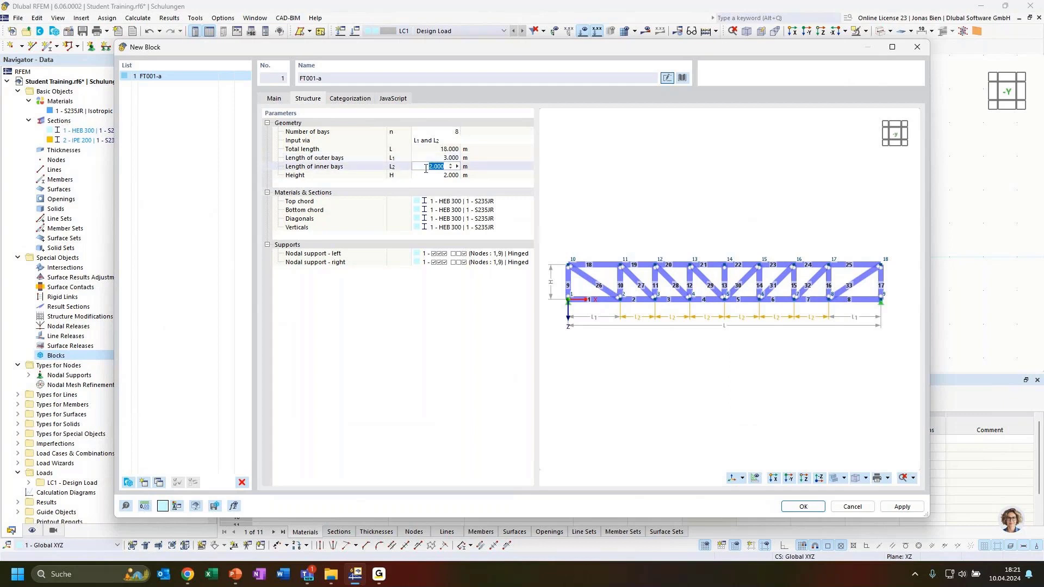
text(3)
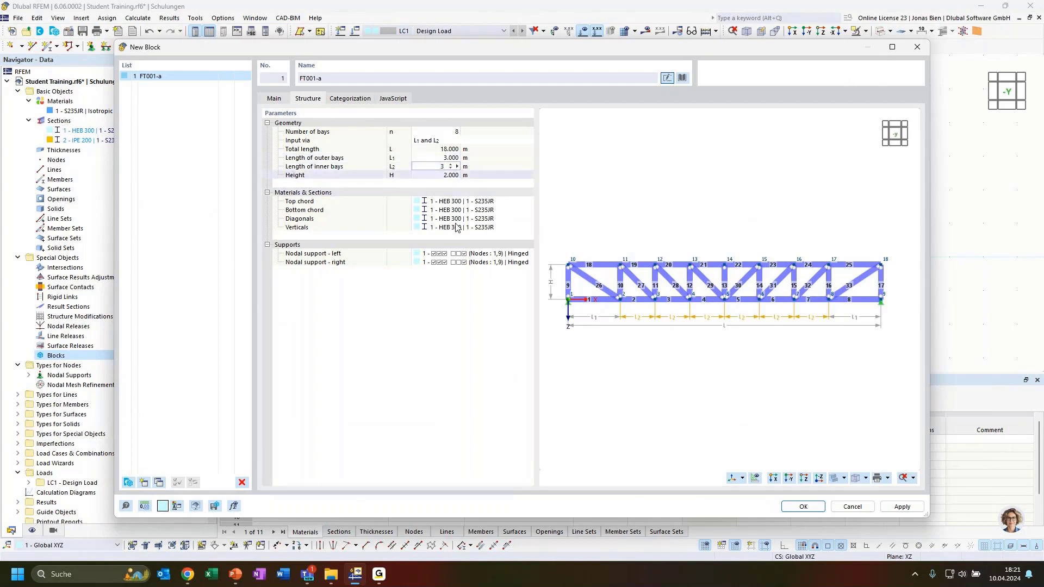
key(Tab)
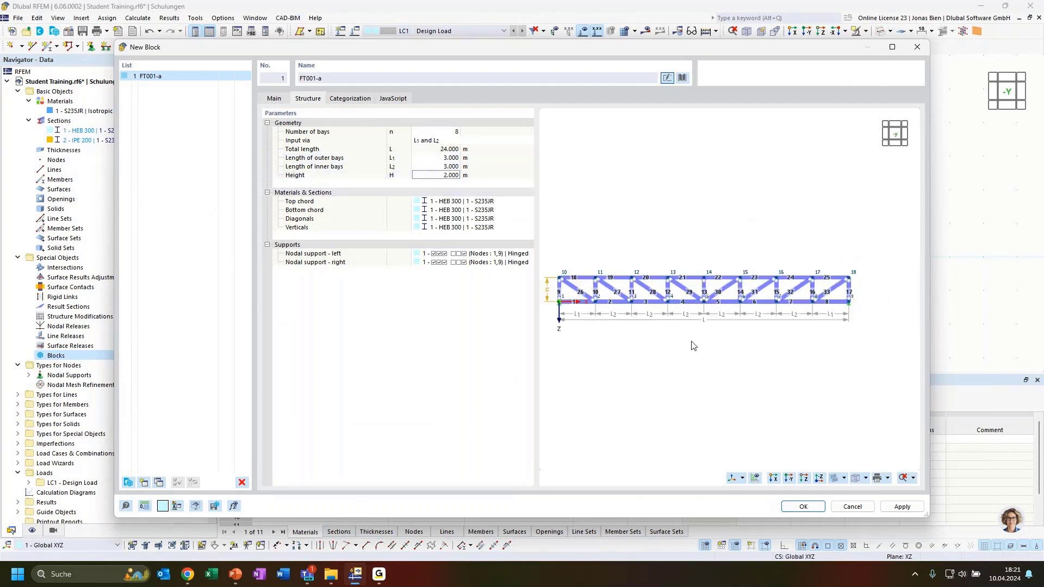
Set the truss block's height to 2.5 m.
click(434, 176)
text(2.5)
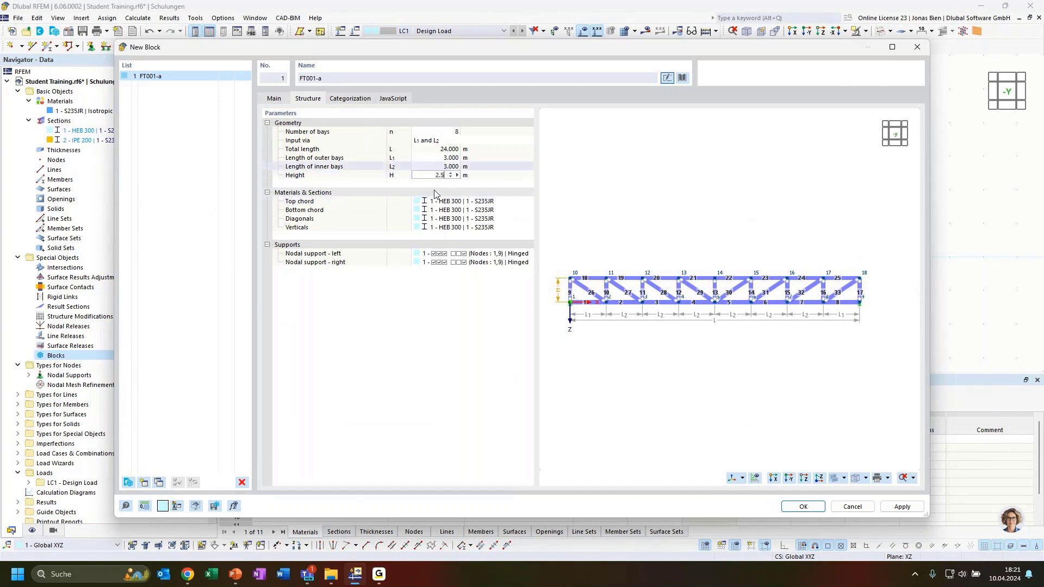
click(418, 165)
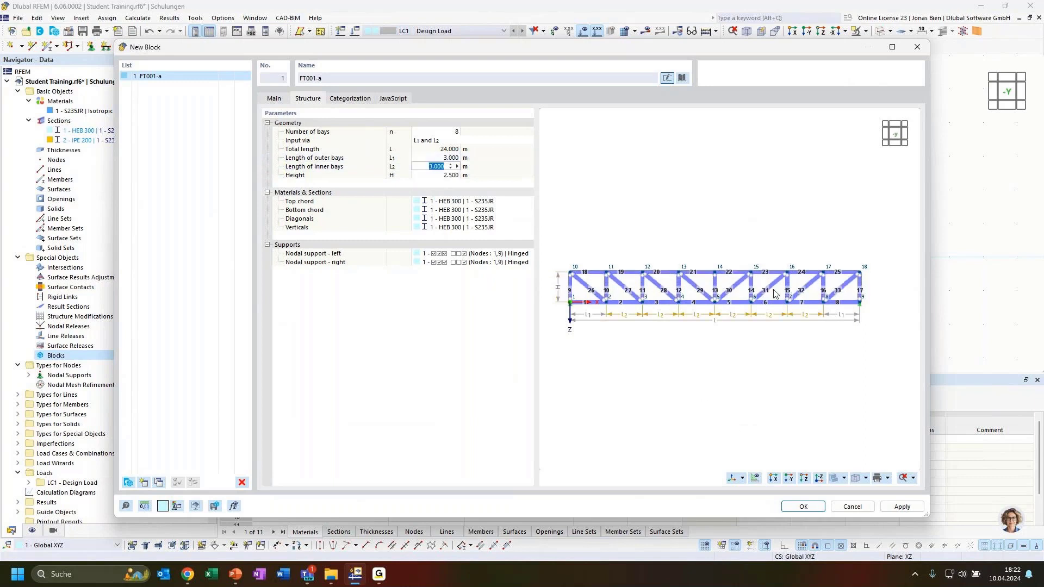
Set the number of bays to 6 in the truss block's geometry parameters.
middle_drag(682, 349, 685, 345)
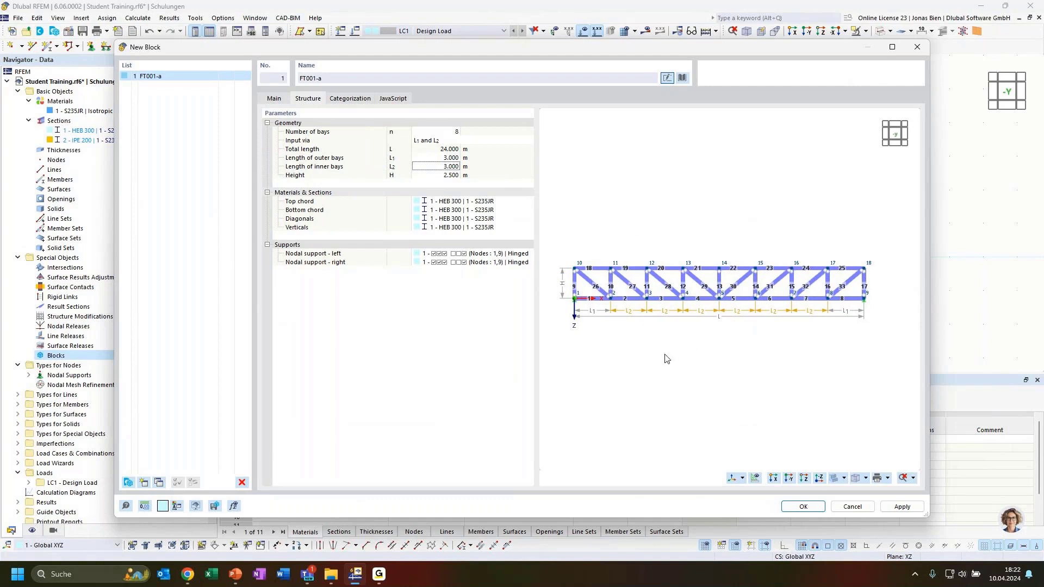
click(443, 132)
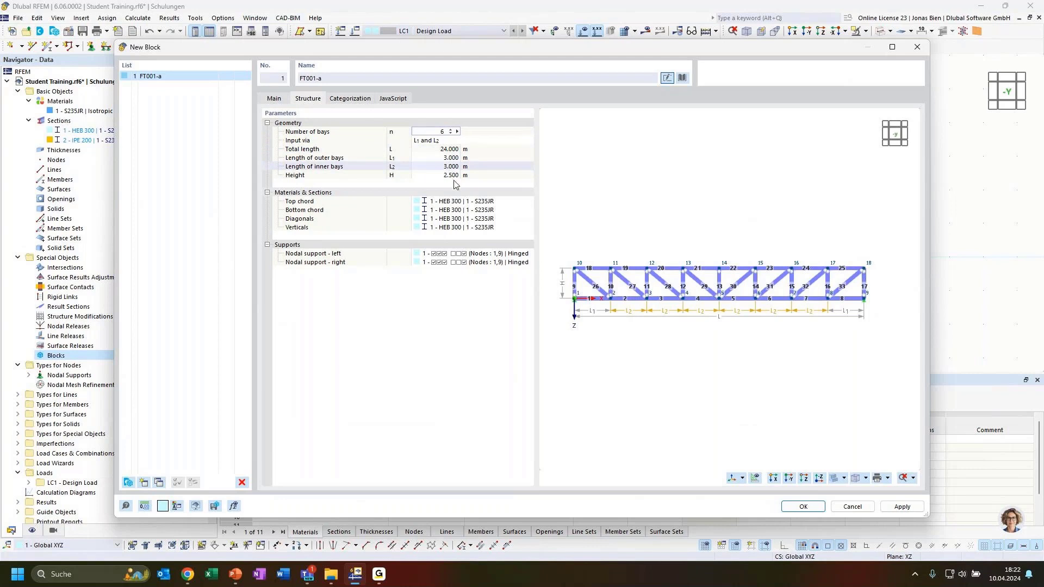
key(Return)
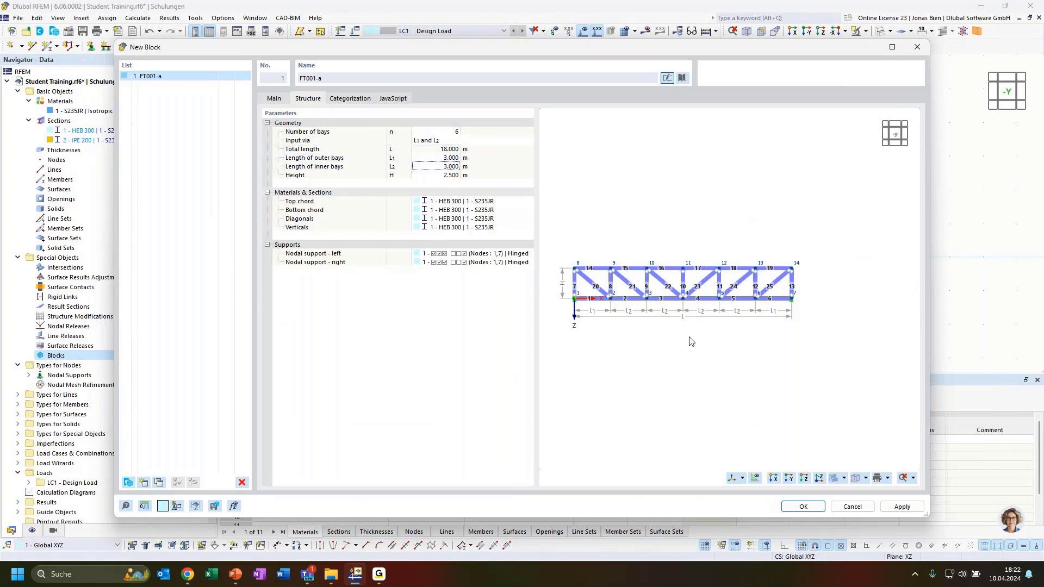
middle_drag(659, 363, 677, 339)
scroll(687, 342, up, 1)
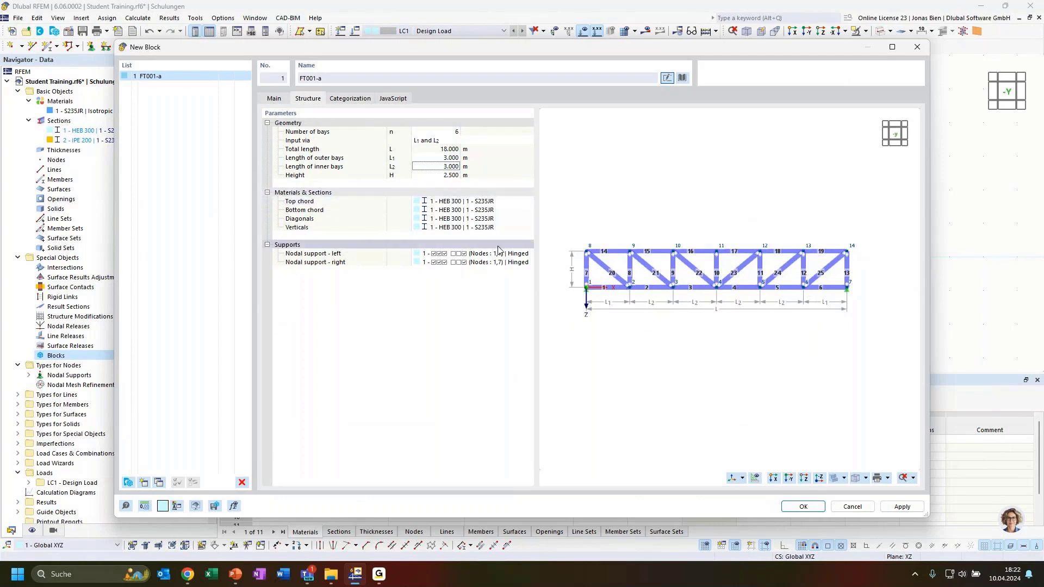
From the top chord's section settings, copy the HEB 300 section and change the copy to HEA 300 (DIN 1025-3:1994-03; Euronorm 53-62).
click(350, 212)
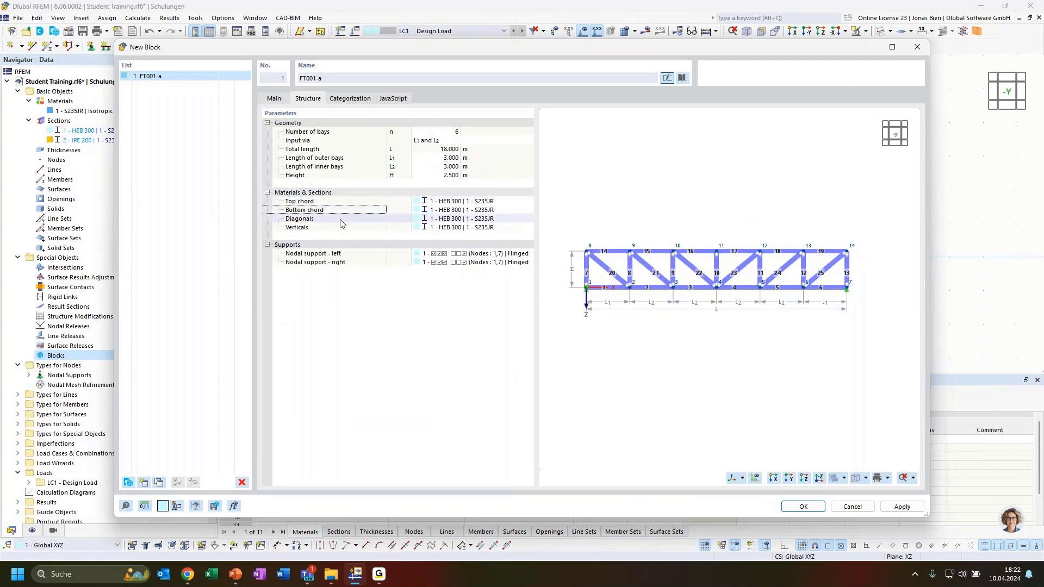
click(341, 219)
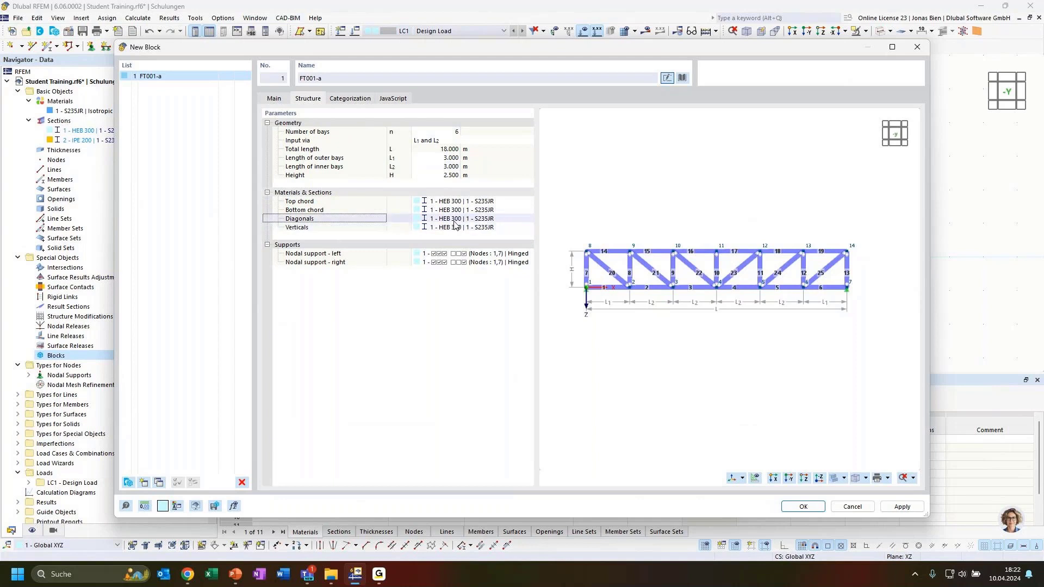
click(474, 202)
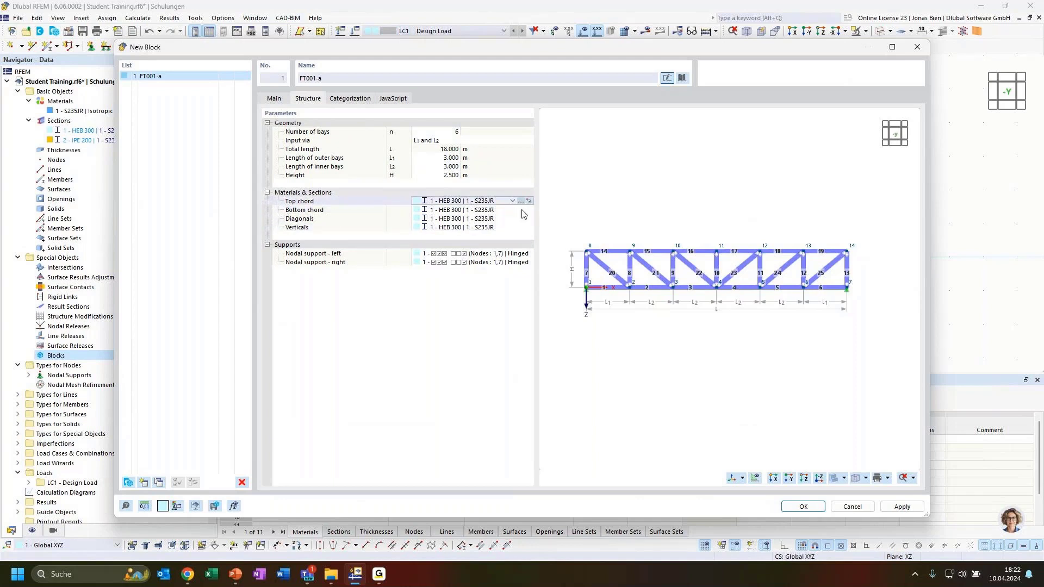
click(521, 201)
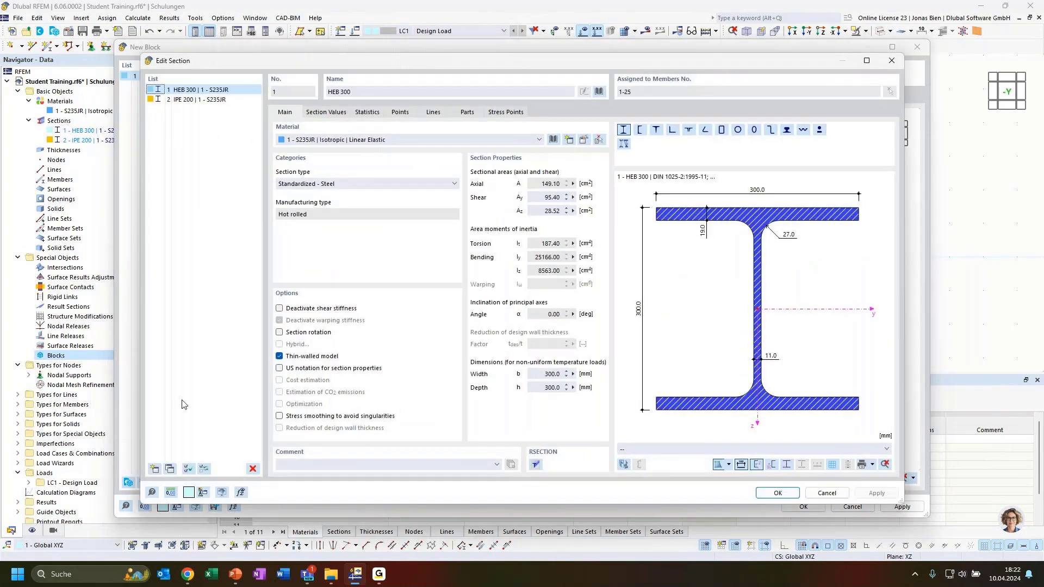
click(337, 92)
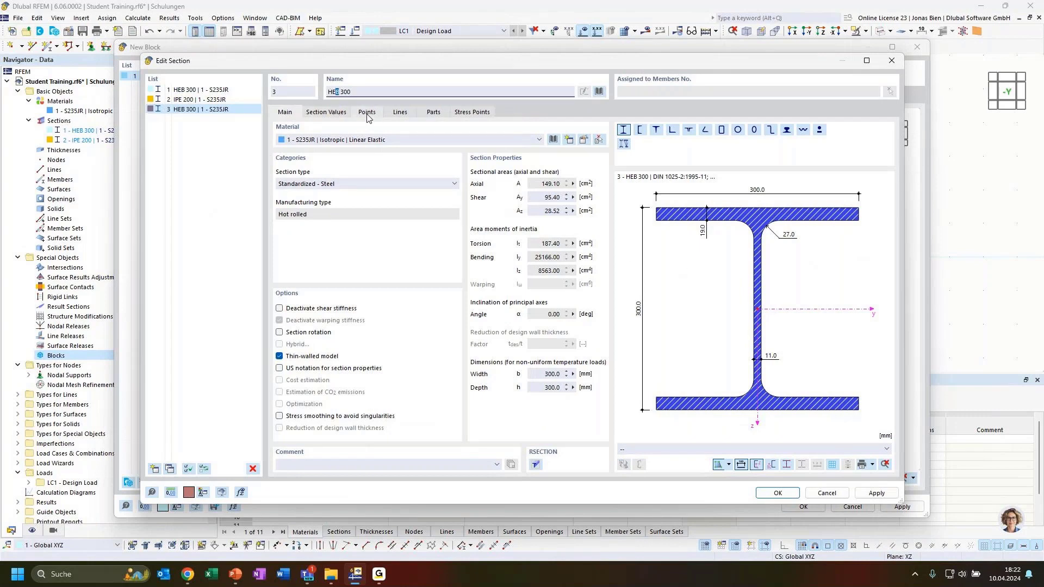
text(A)
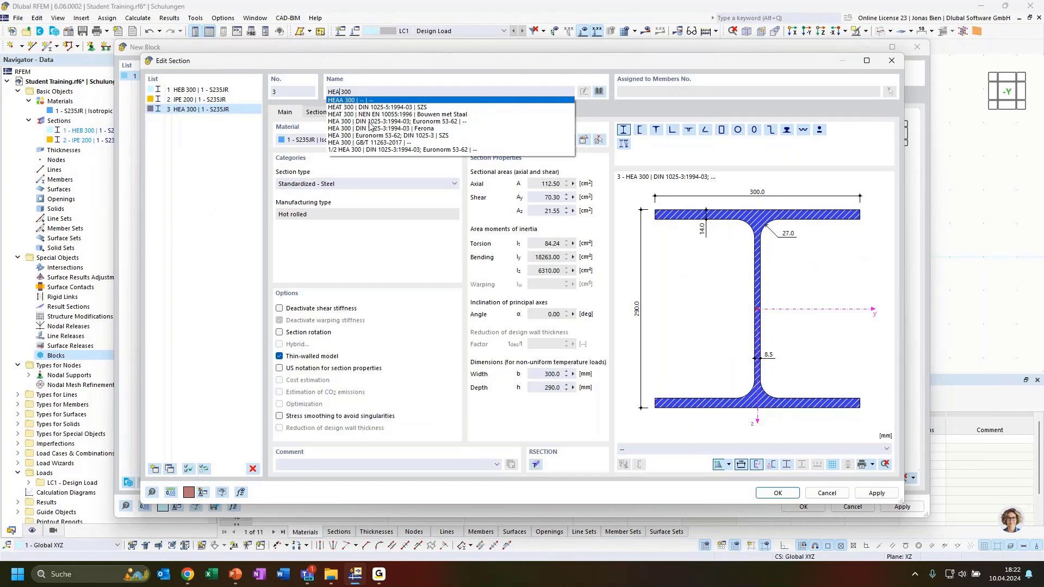
click(369, 122)
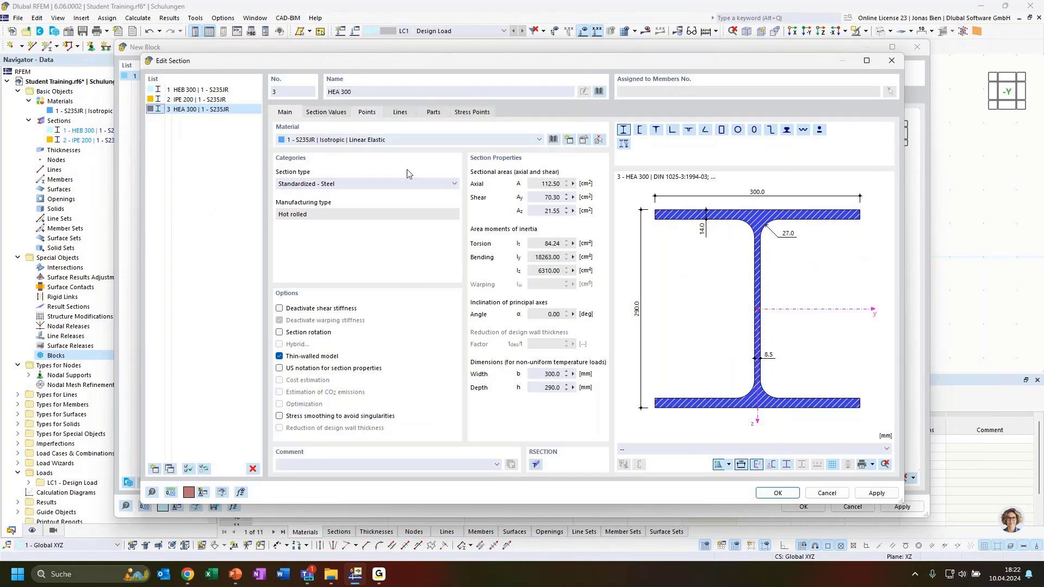
Copy the HEA 300 section and change the copy to IPE 160 (DIN 1025-5:1994-03; Euronorm 19-57).
click(170, 469)
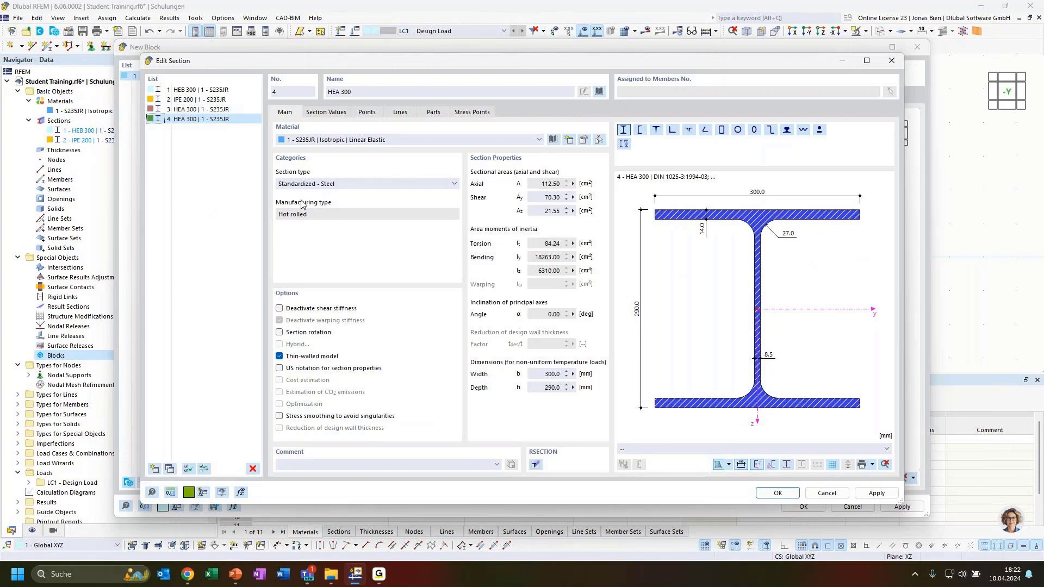
triple_click(367, 92)
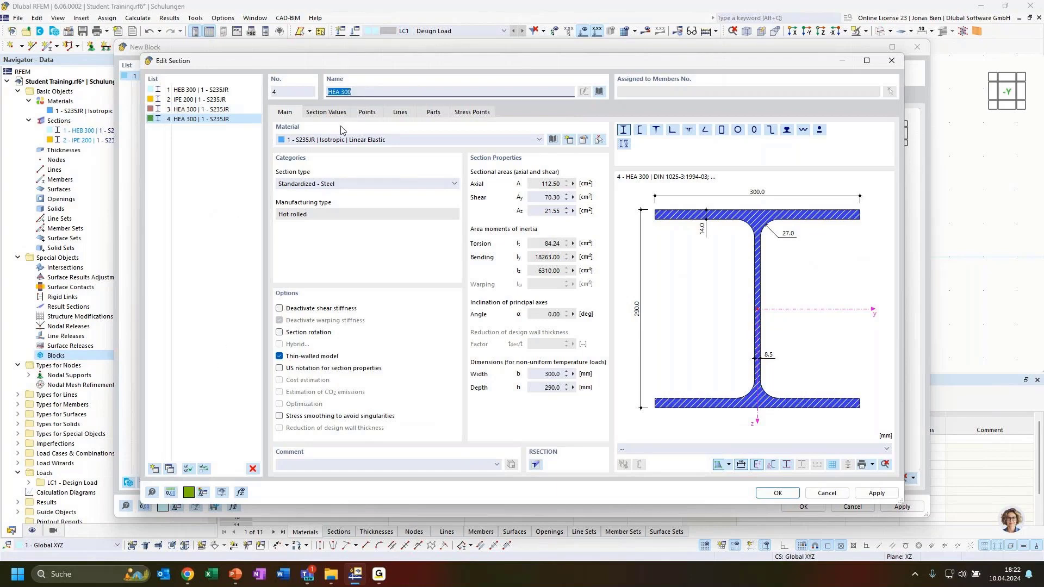
text(IPE)
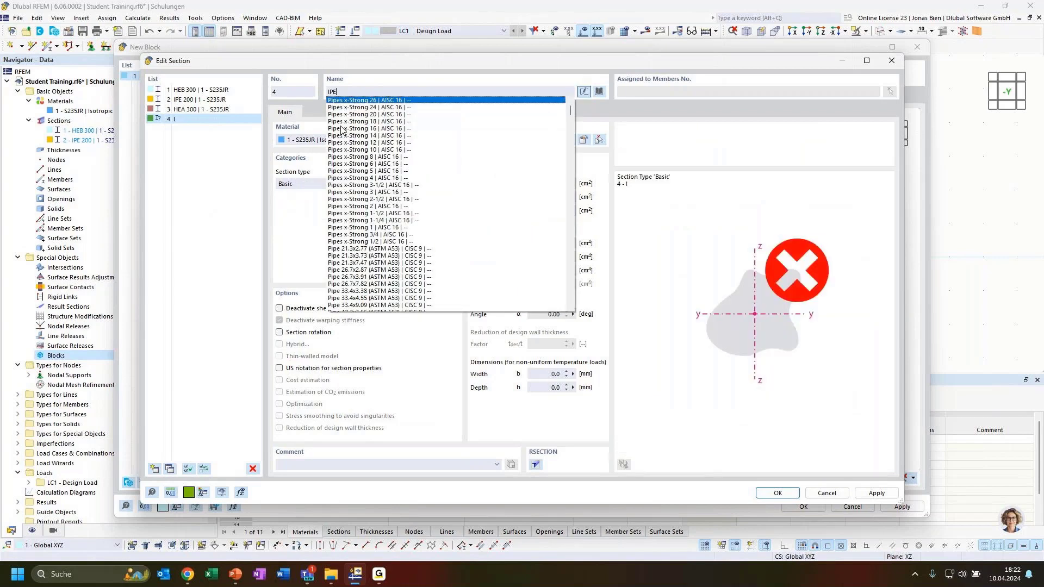
text( 160)
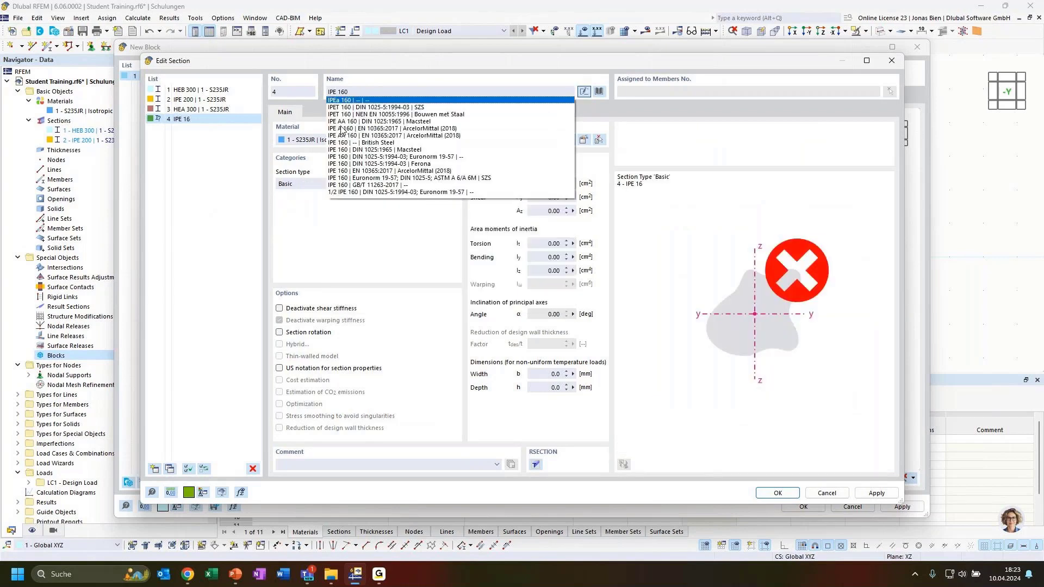
click(370, 157)
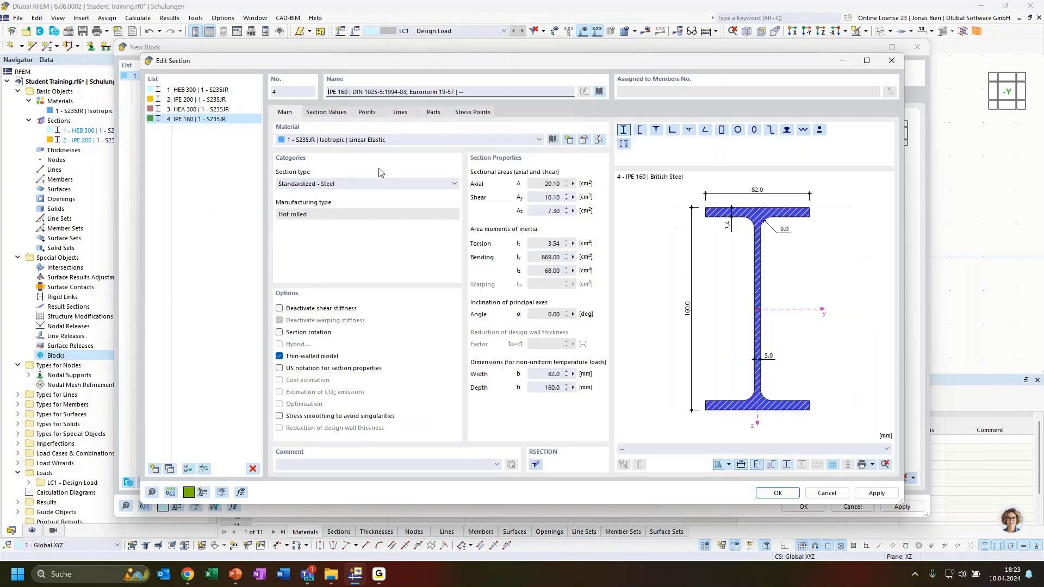
Copy the IPE 160 section, change the copy to HEA 160 (DIN 1025-3:1994-03; Euronorm 53-62), and accept the new sections.
click(173, 469)
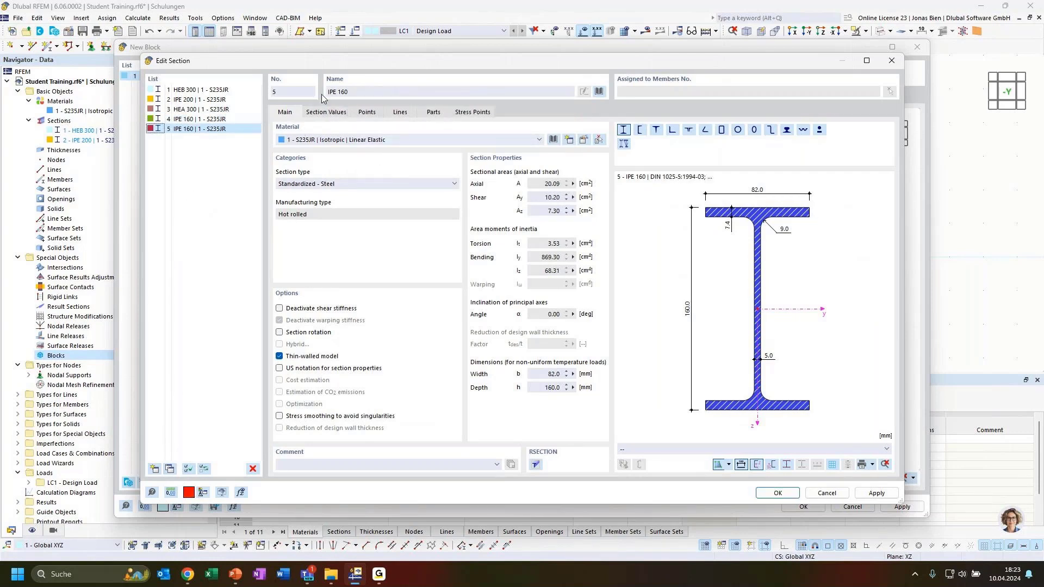
drag(351, 92, 313, 93)
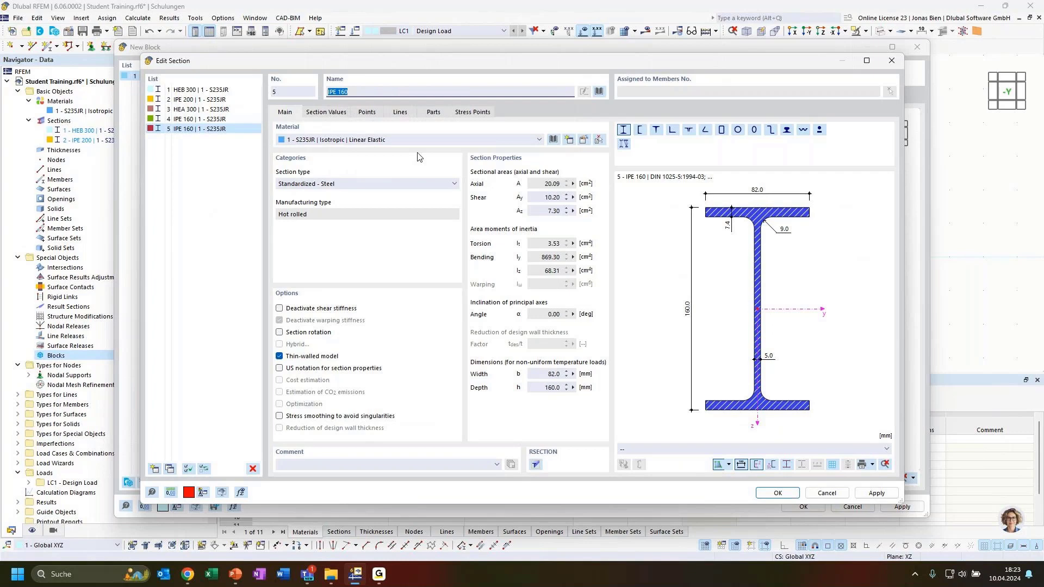
text(HEA 16)
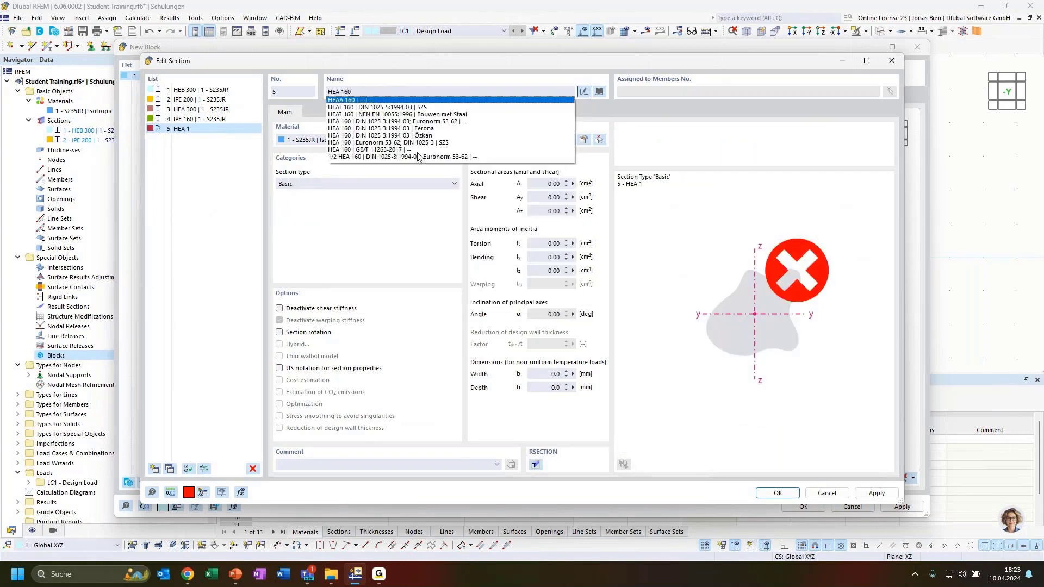
text(0)
click(422, 122)
click(231, 241)
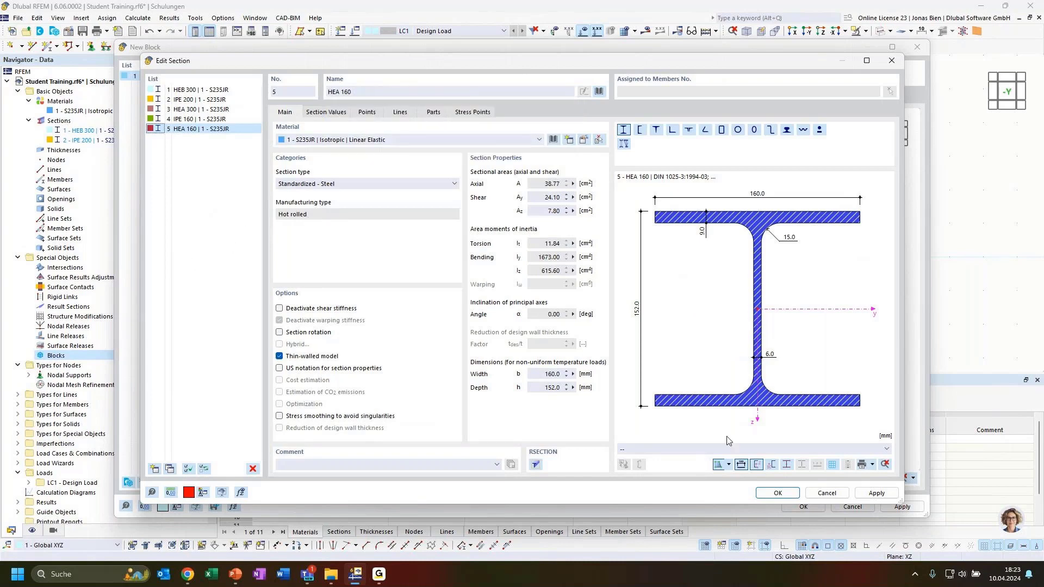
click(777, 492)
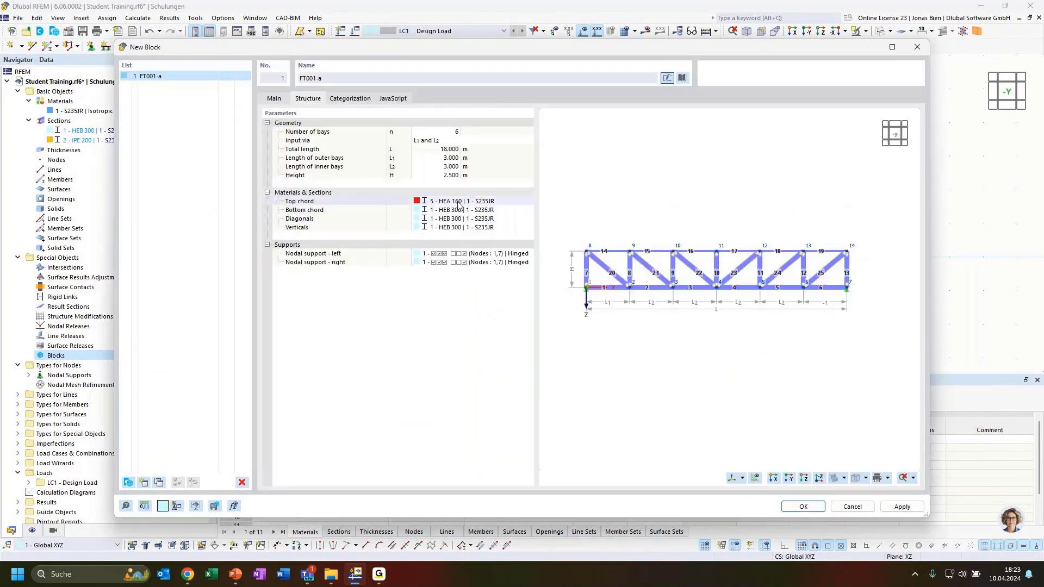
Assign the HEA 300 section to both the top chord and the bottom chord of the truss block.
click(494, 202)
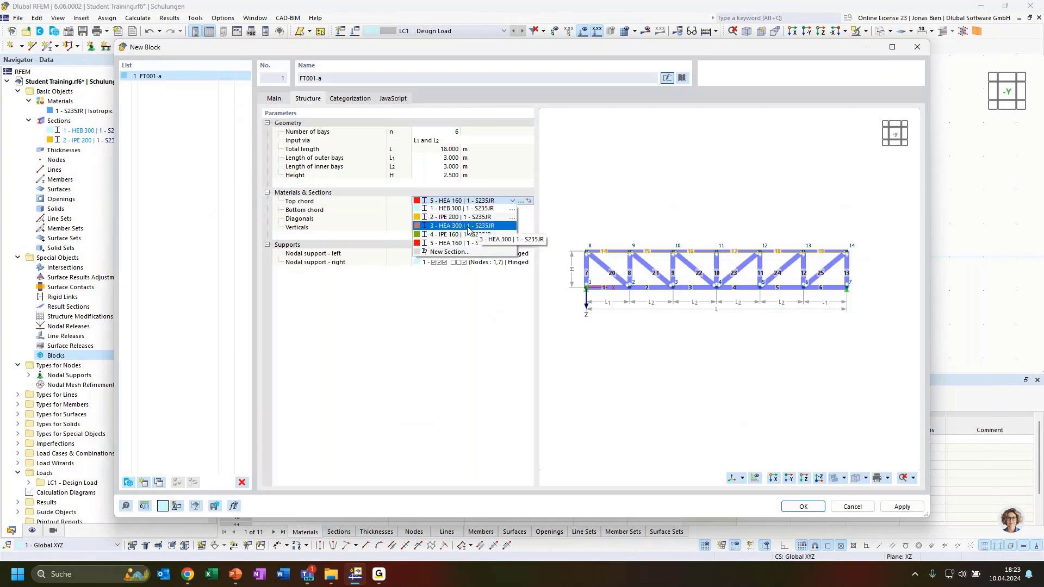
key(Escape)
click(465, 212)
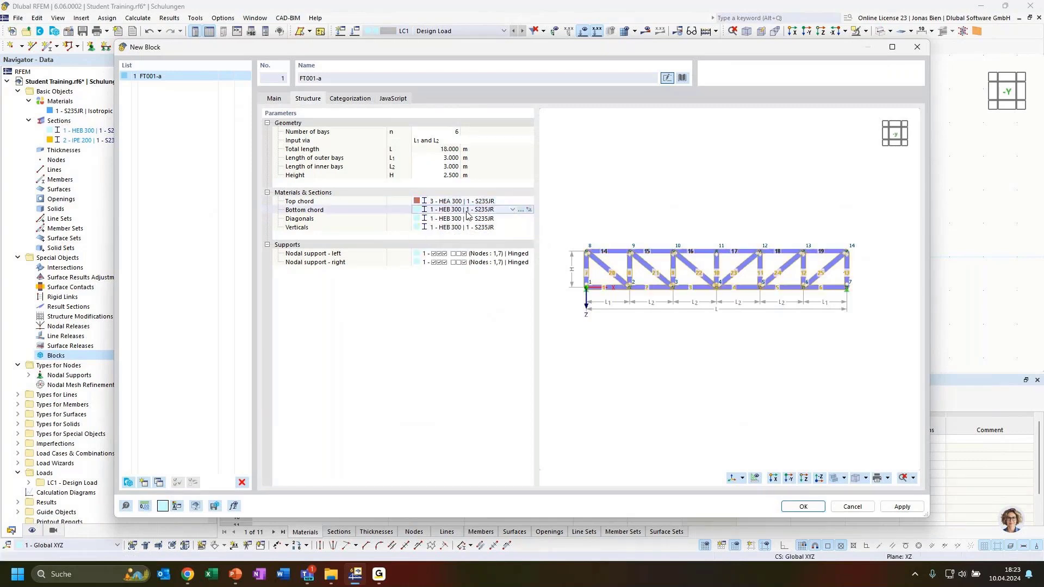
click(467, 212)
click(458, 235)
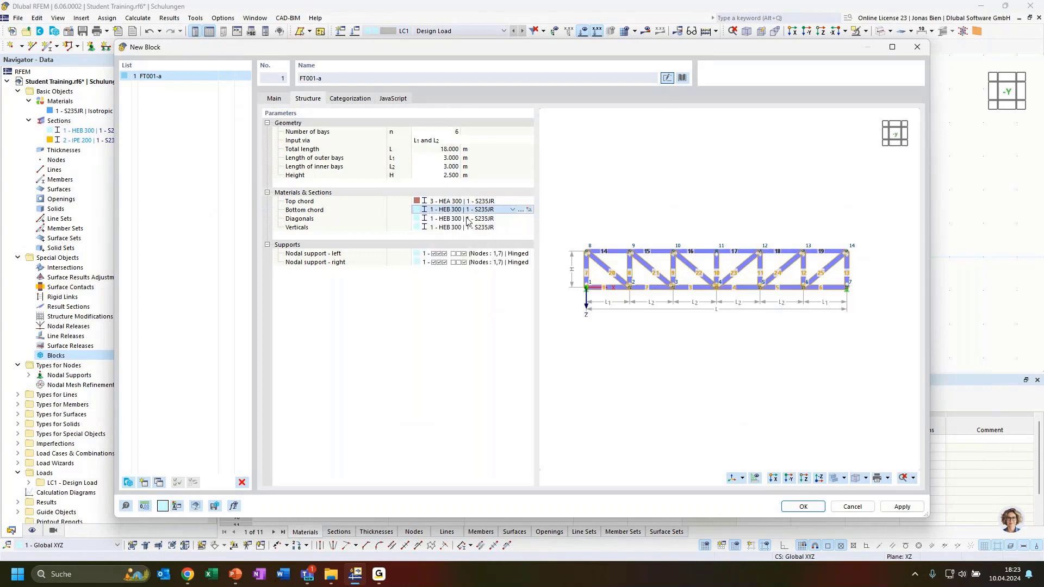
Assign IPE 160 to the truss diagonals and HEA 160 to the verticals, and insert the finished block into the model.
click(458, 220)
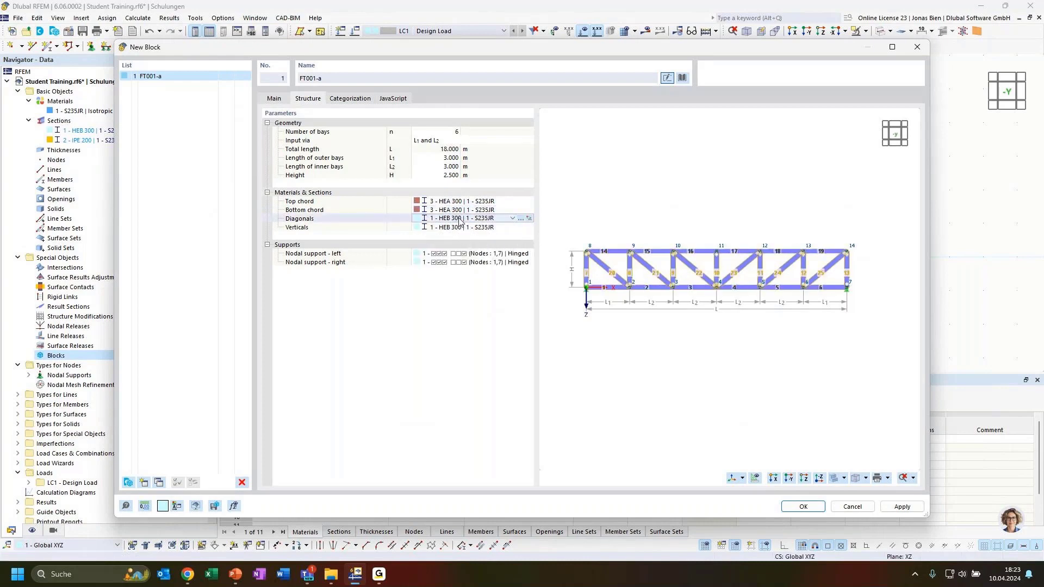
click(459, 218)
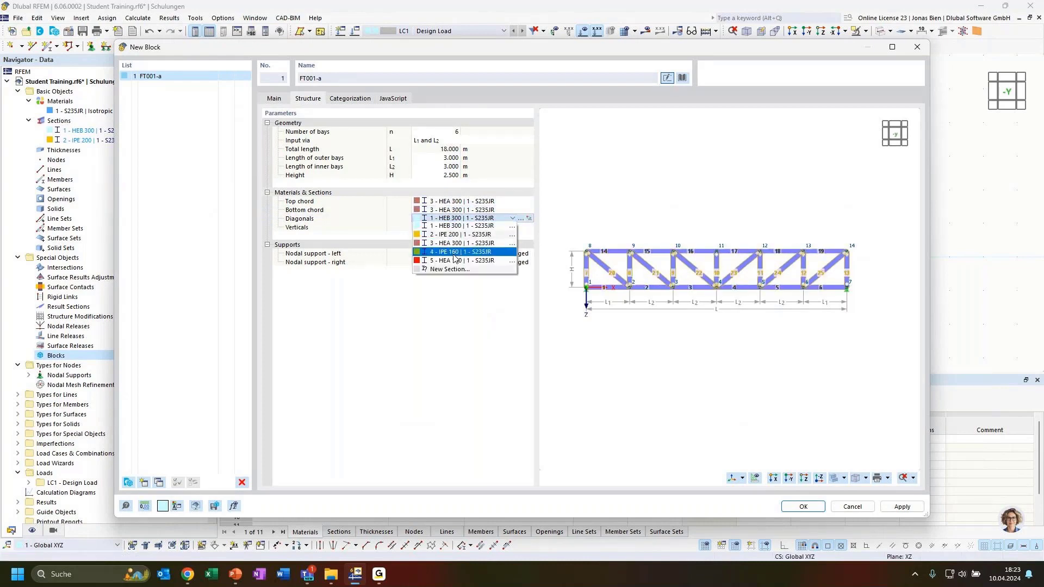
click(455, 252)
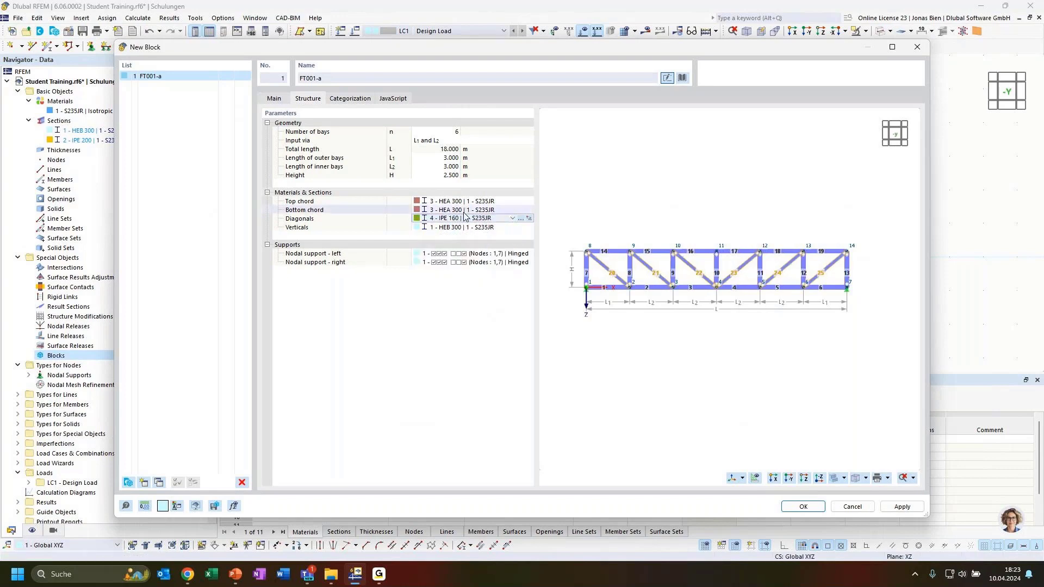
click(459, 229)
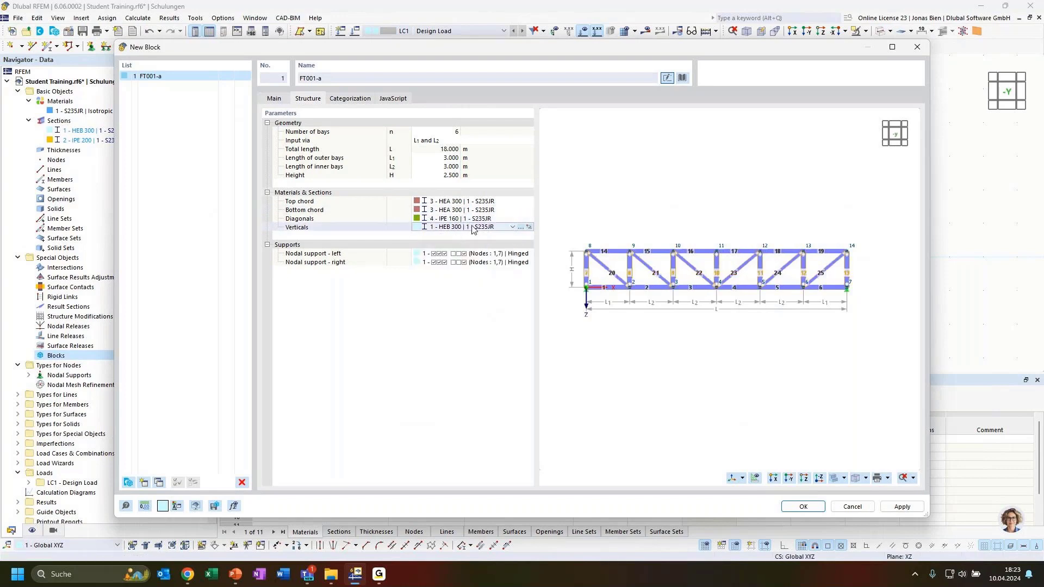
click(459, 229)
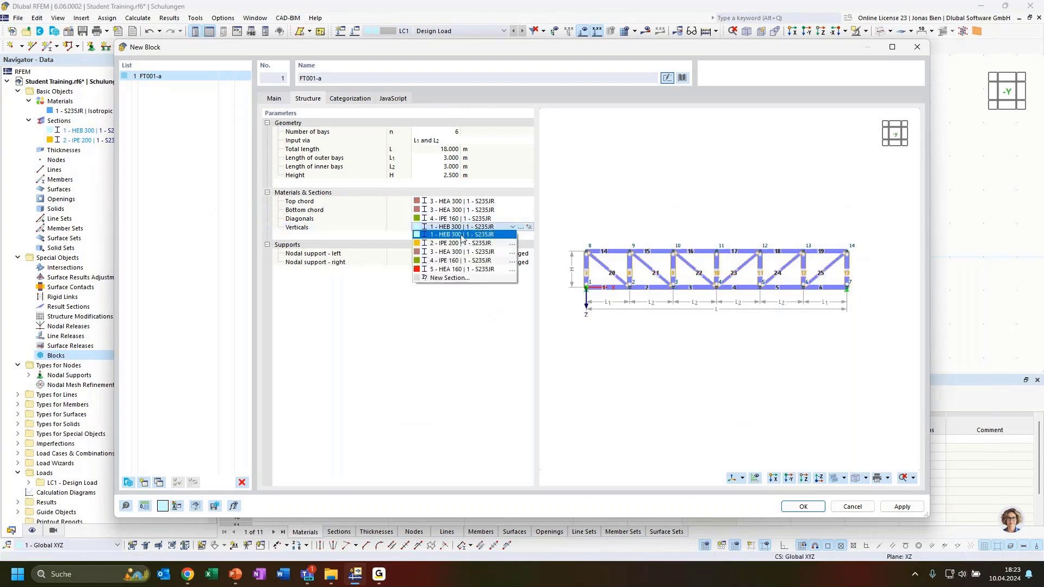
click(455, 270)
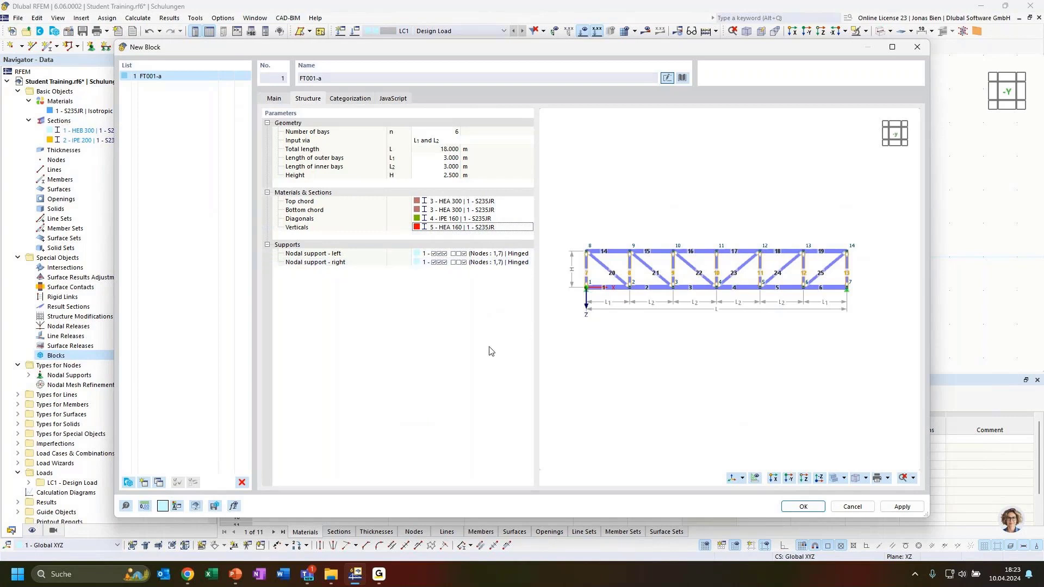
click(803, 506)
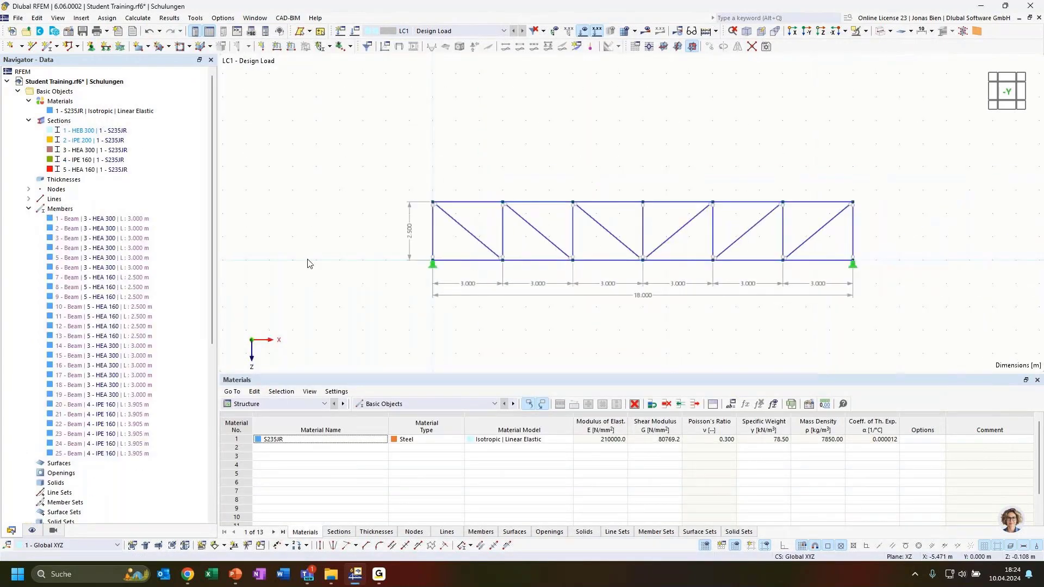
Display the truss members as rendered solids and color them by member section.
click(28, 209)
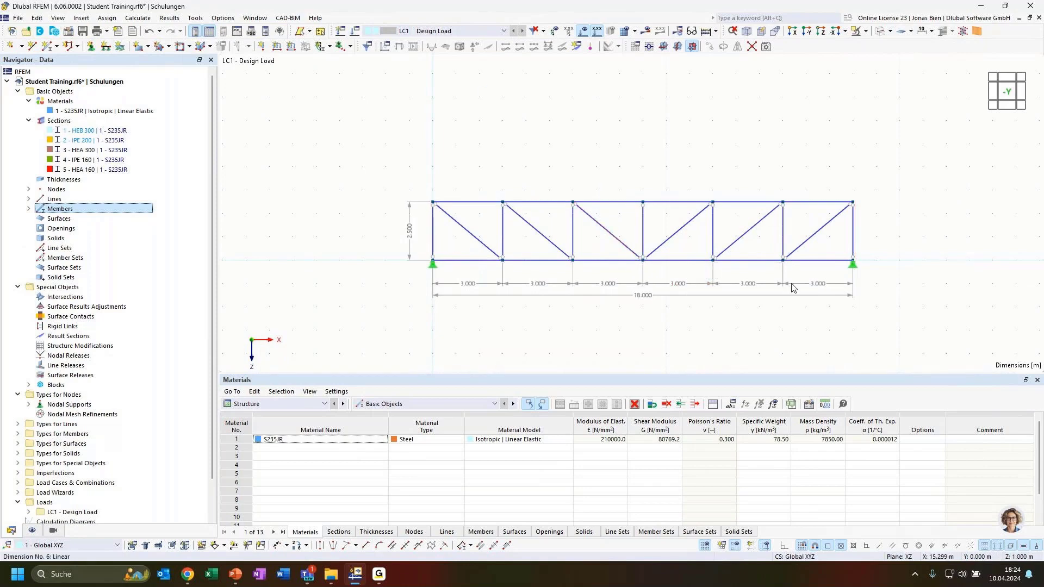
click(879, 33)
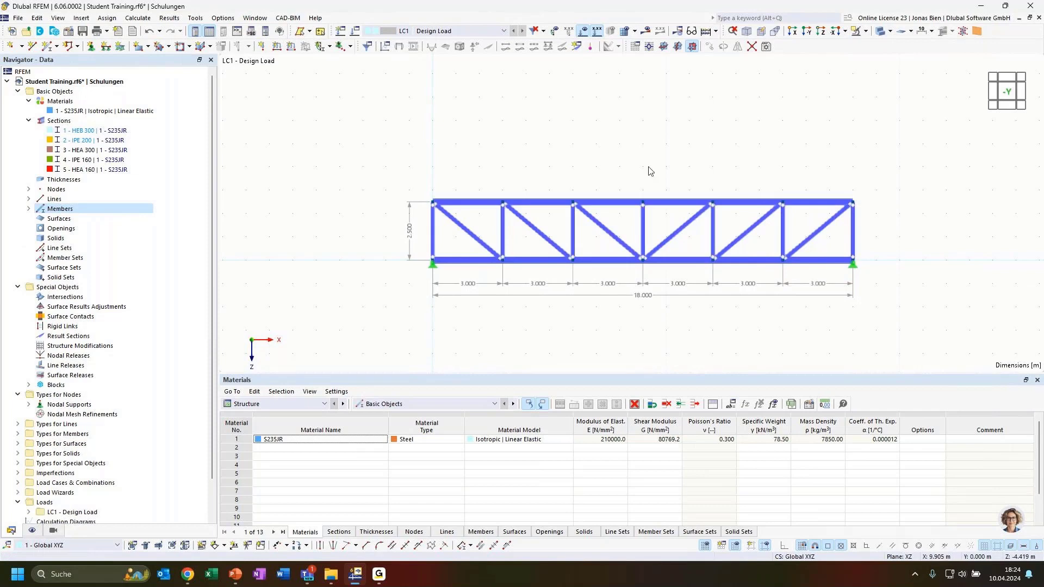
click(32, 531)
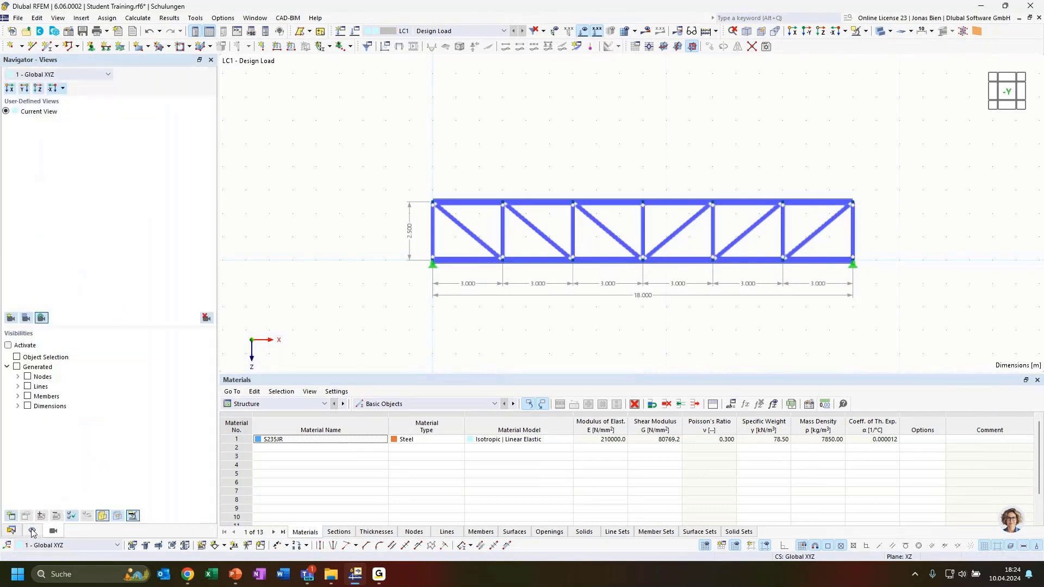
click(33, 531)
scroll(49, 481, down, 3)
click(48, 414)
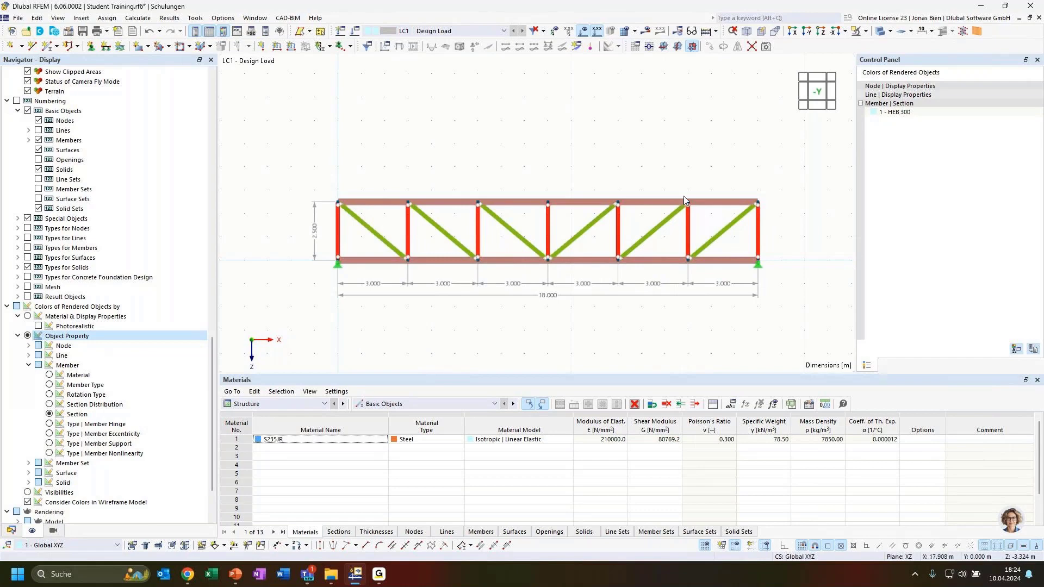
Refresh the rendered color legend by switching member coloring to Section Distribution and back to Section, and view the truss in 3D.
click(49, 405)
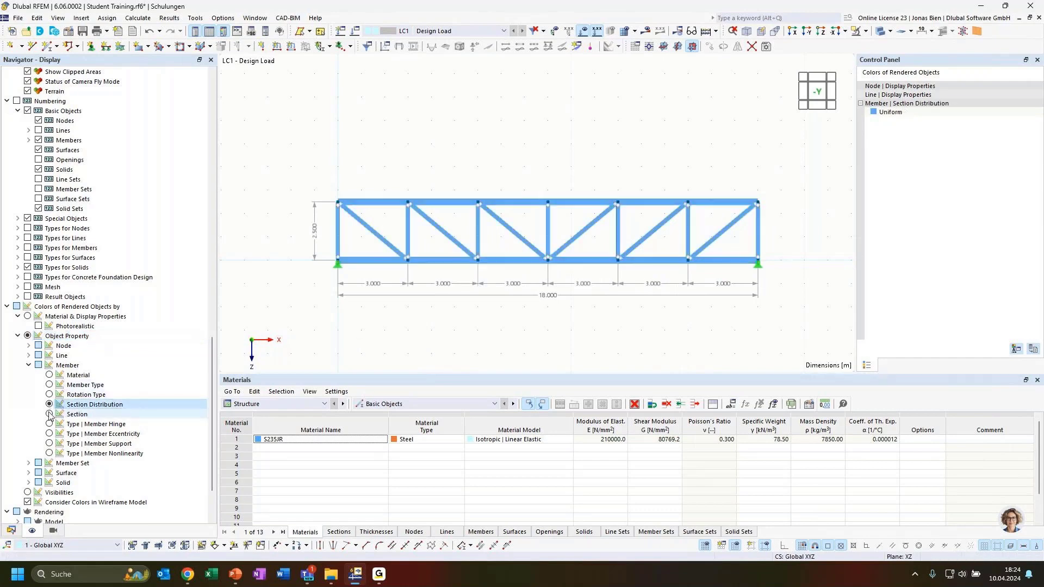
click(49, 414)
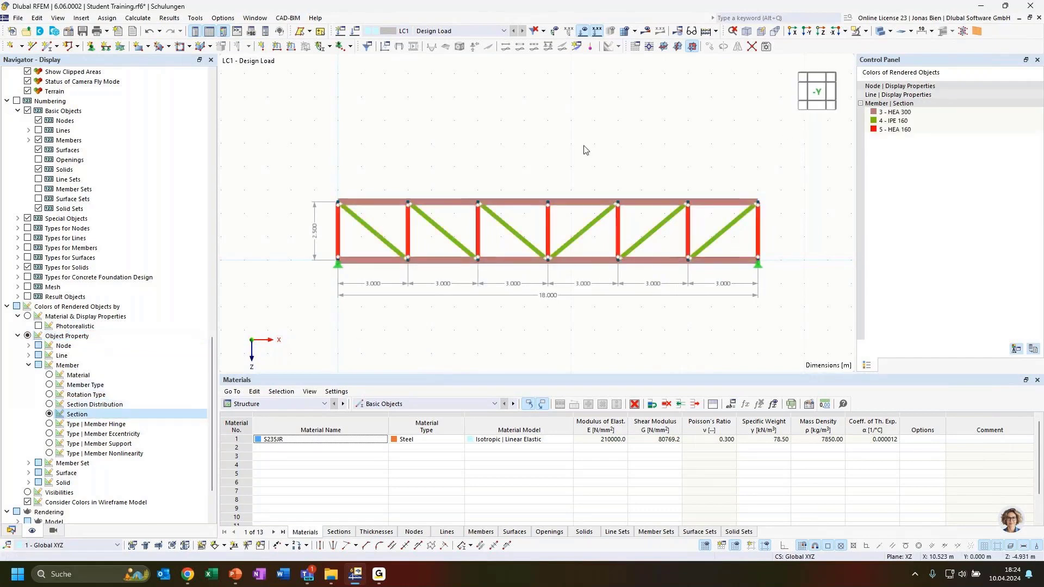
ctrl+middle_drag(584, 146, 616, 166)
ctrl+middle_drag(389, 182, 427, 197)
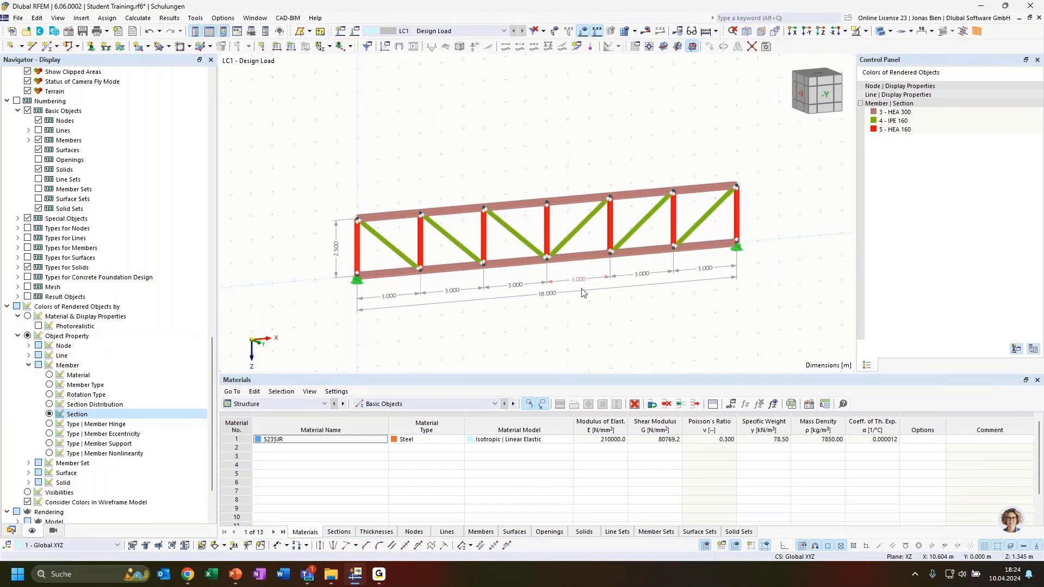
ctrl+middle_drag(618, 319, 457, 298)
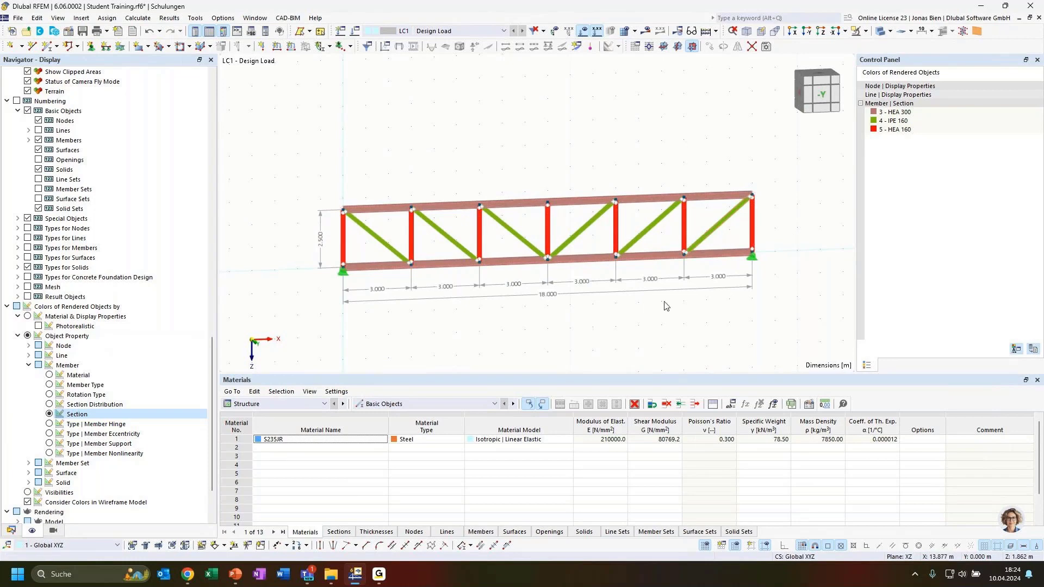
ctrl+middle_drag(645, 333, 556, 332)
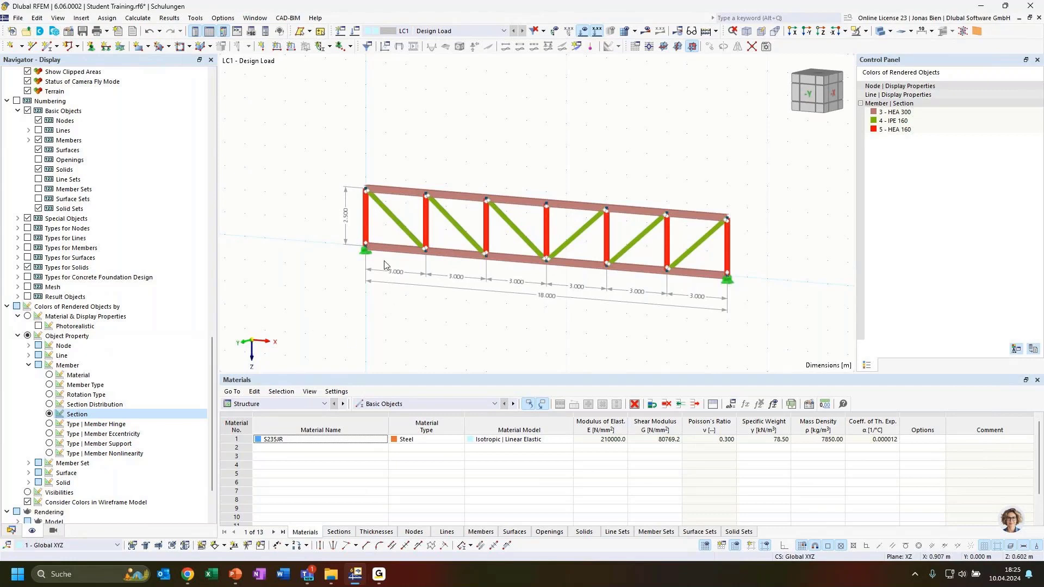
Open the inserted truss block FT001-a for editing from the model's special objects.
click(11, 531)
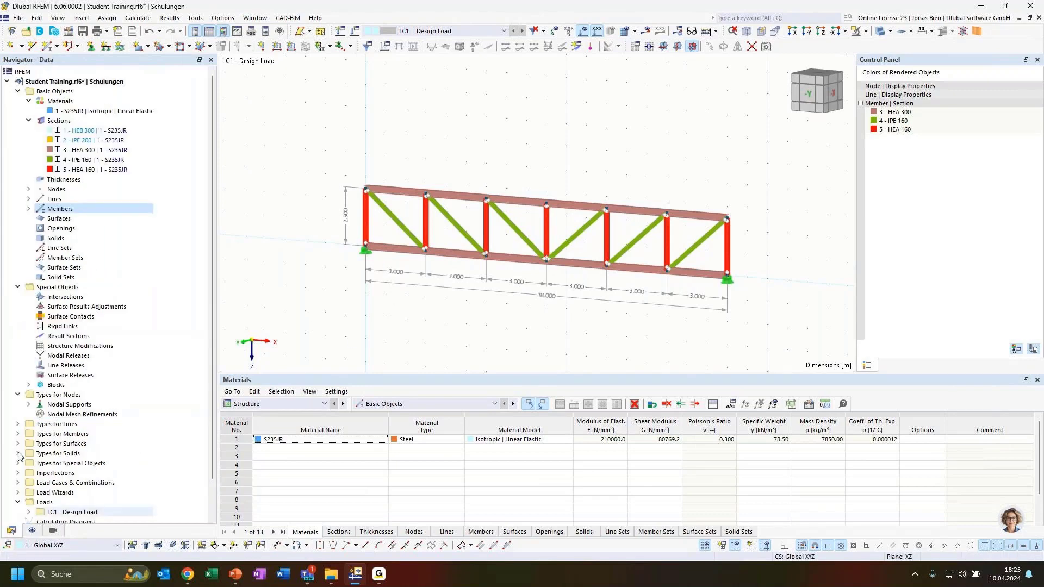
click(28, 384)
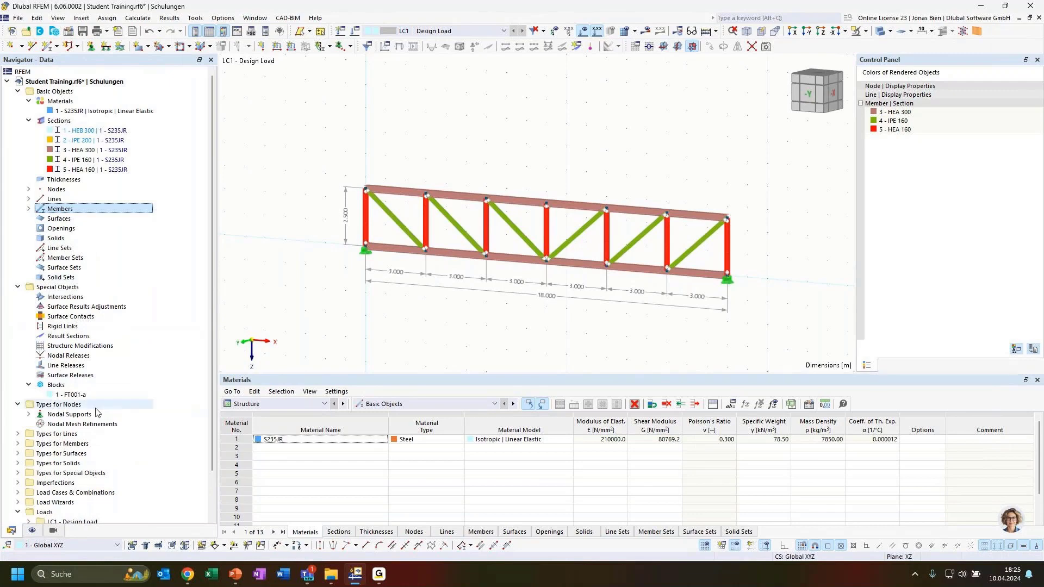
click(82, 396)
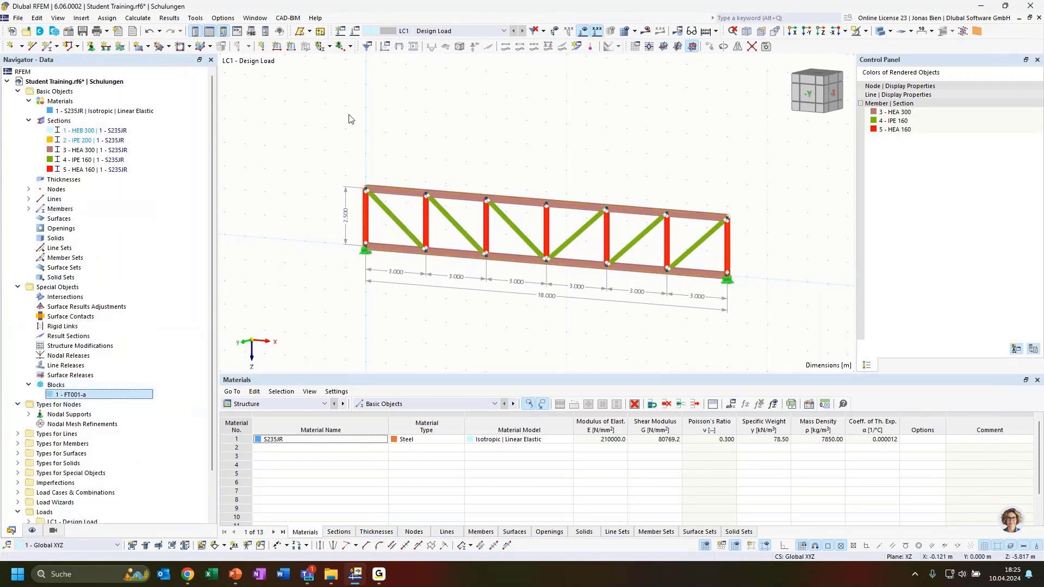
double_click(66, 396)
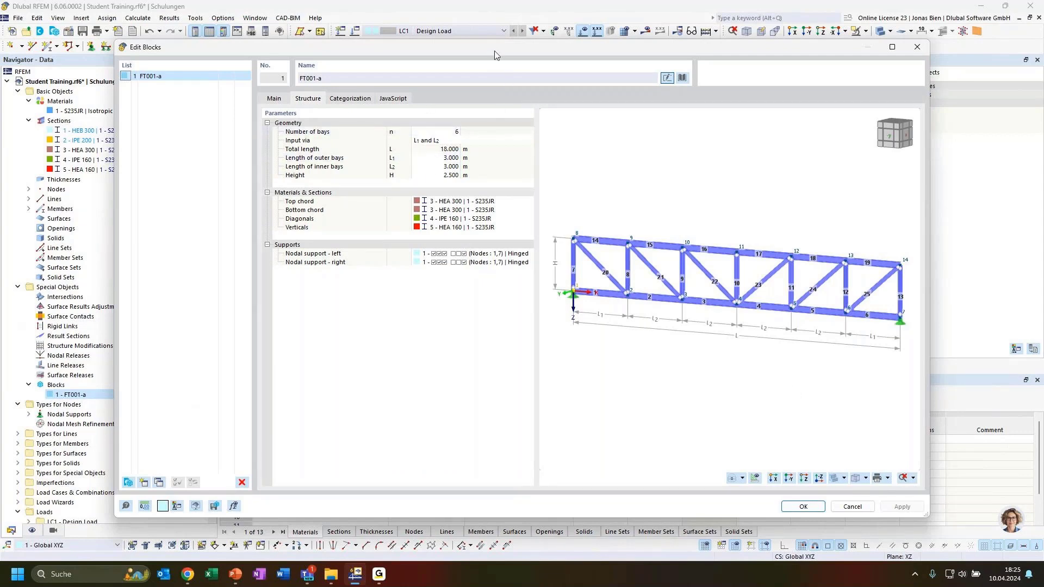
drag(498, 54, 562, 160)
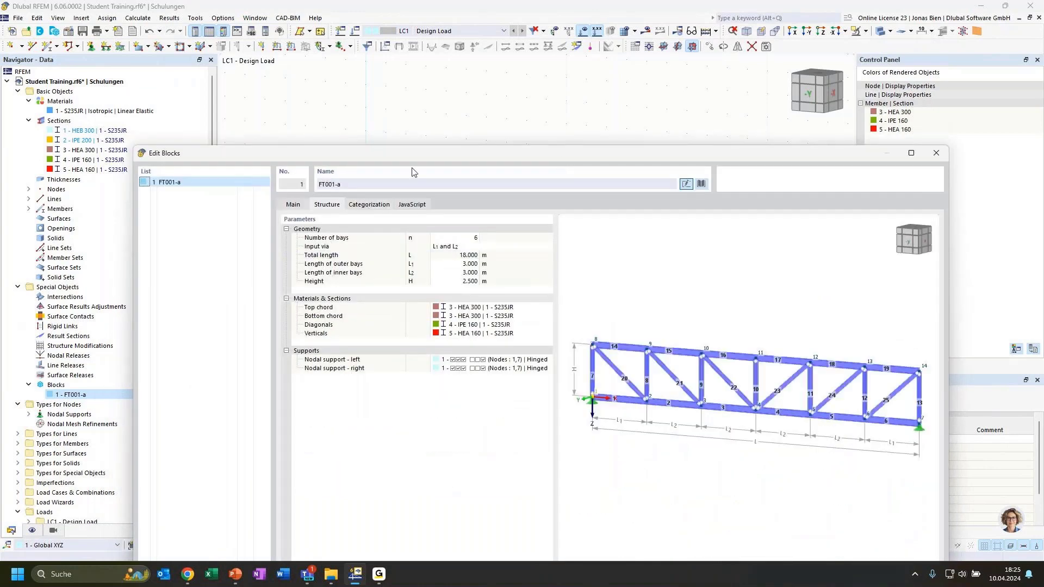
drag(412, 157, 426, 68)
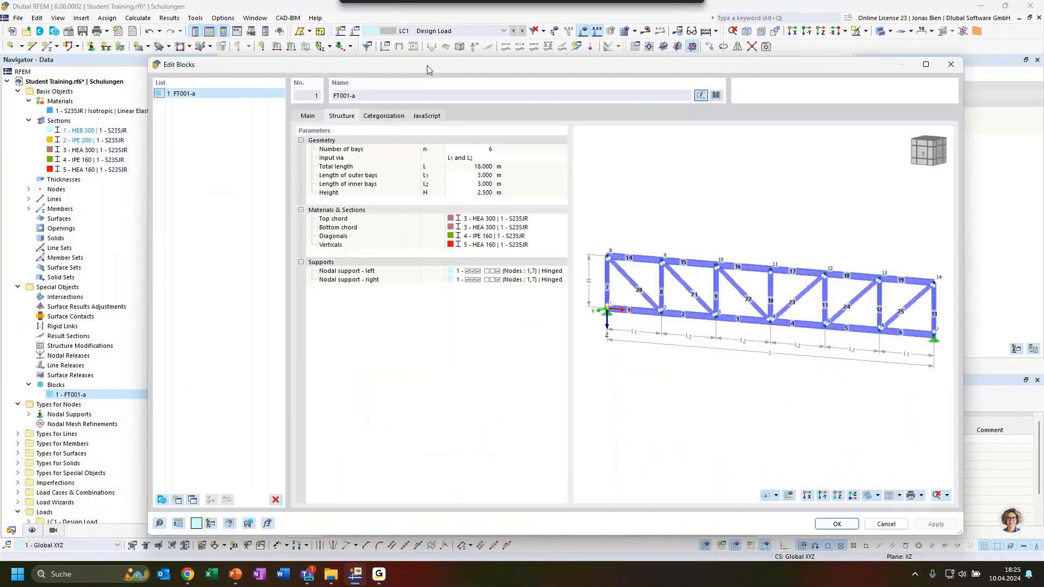
Look through the block's JavaScript code from the input parameters down to the support and coordinate system definitions.
click(427, 117)
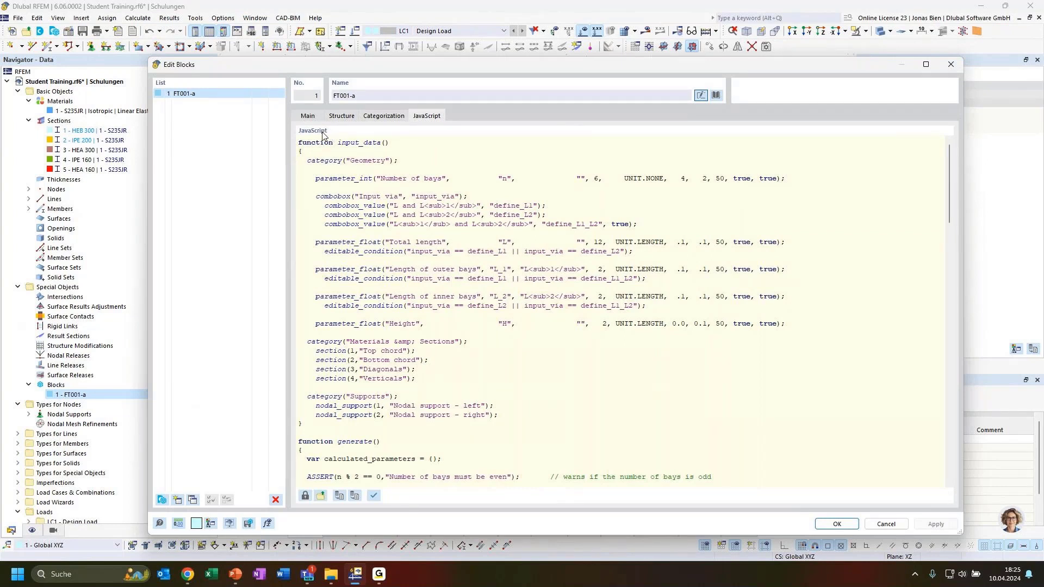
scroll(486, 324, down, 18)
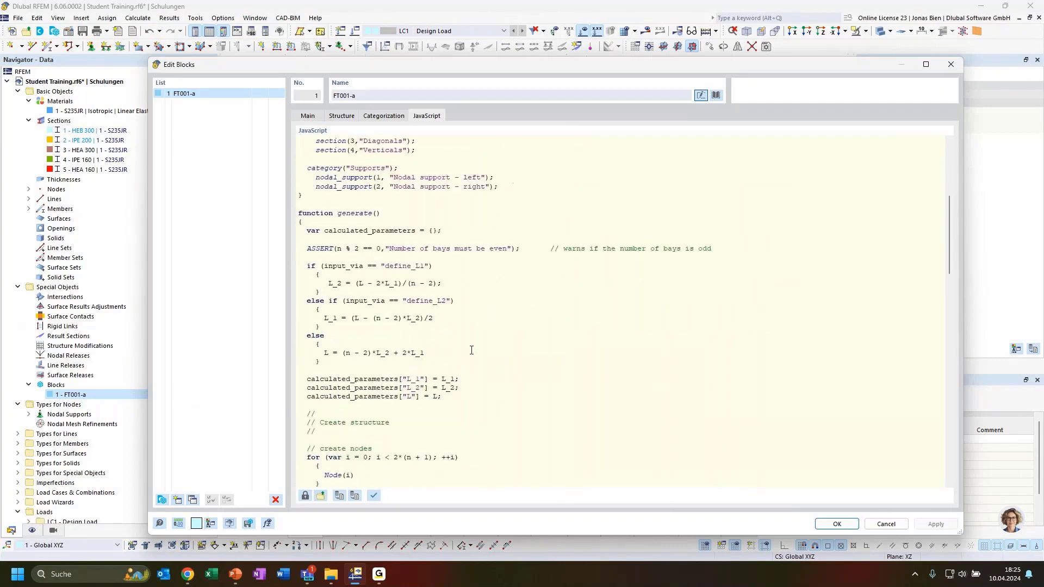
scroll(472, 367, down, 4)
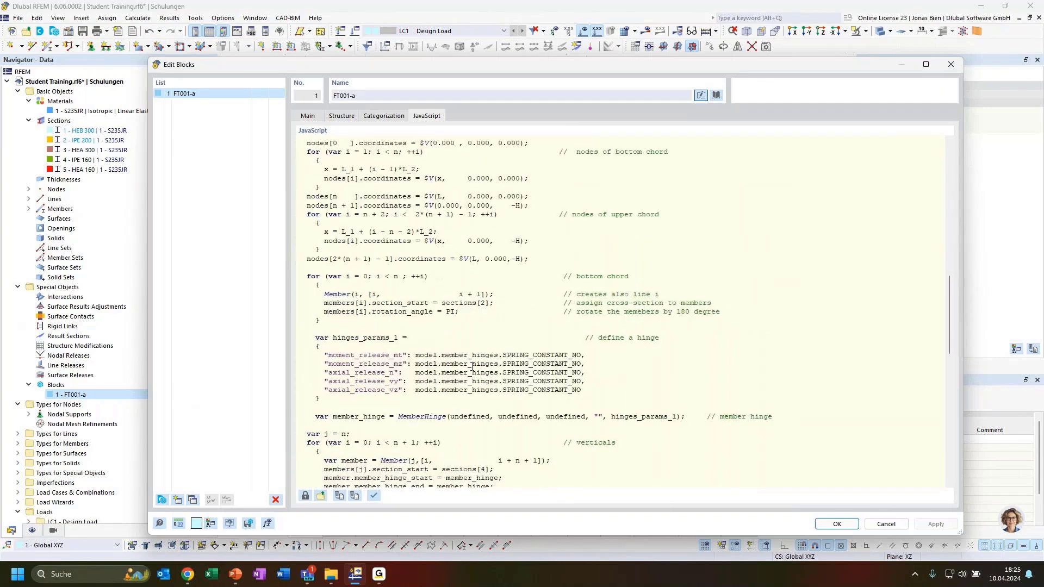
scroll(472, 367, down, 15)
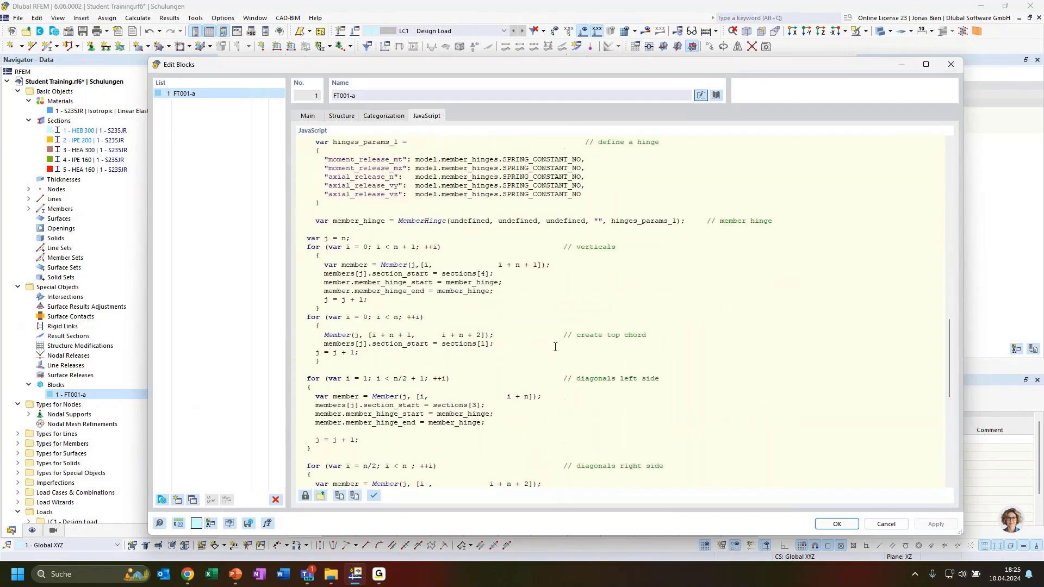
scroll(543, 362, down, 5)
scroll(536, 372, up, 20)
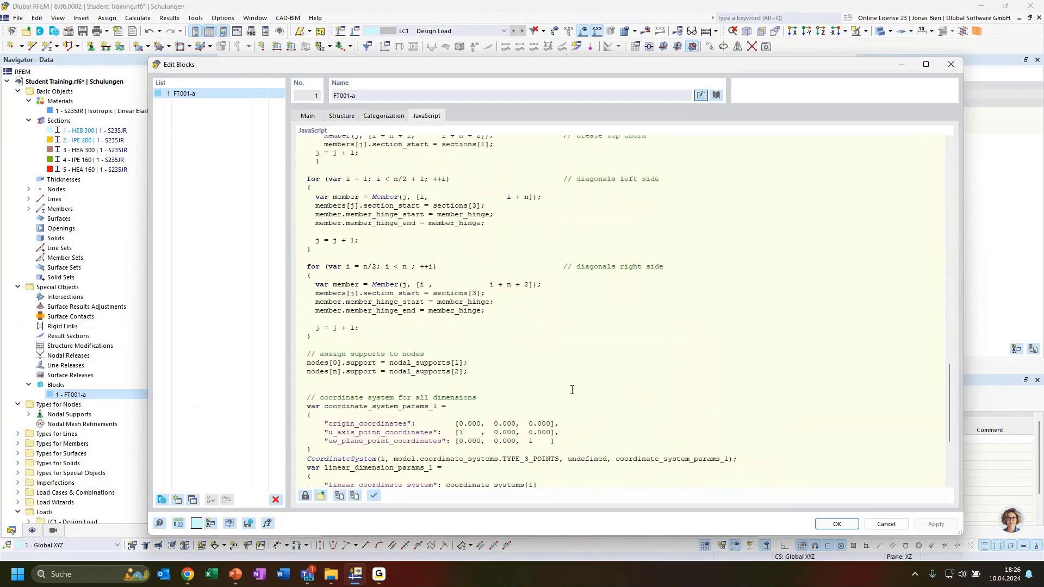
scroll(530, 364, up, 14)
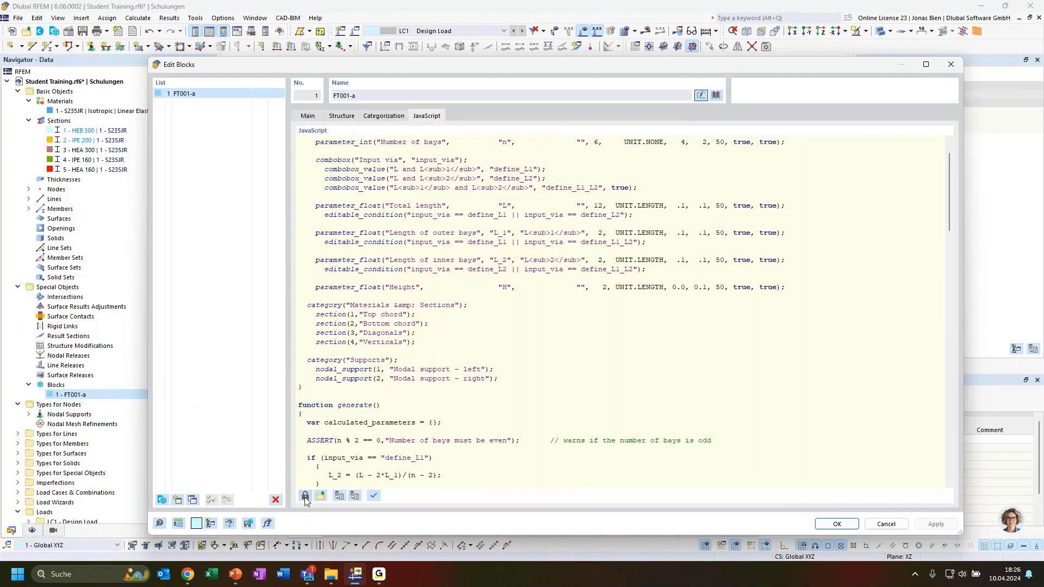
scroll(419, 332, up, 2)
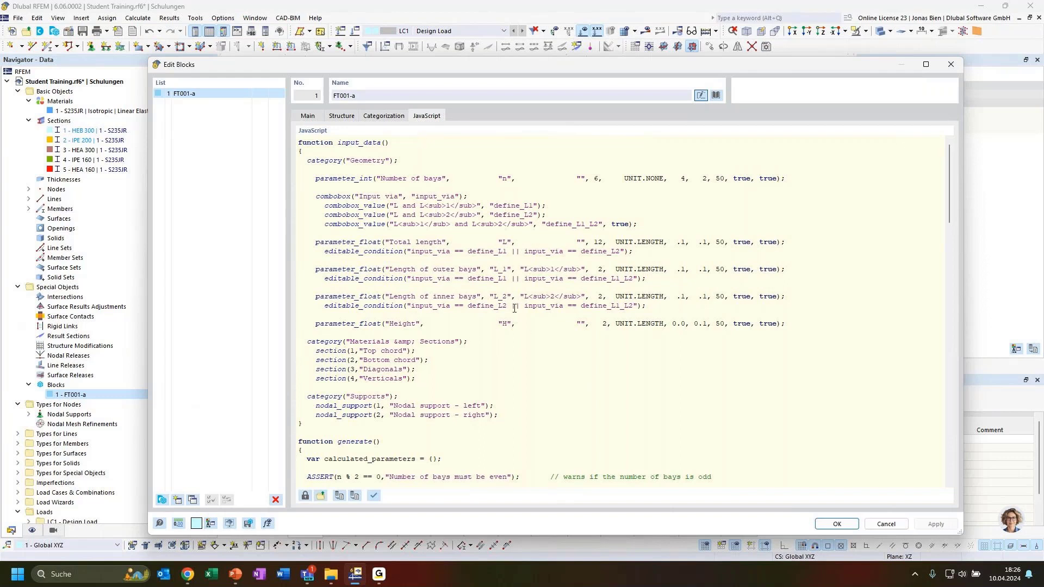
Examine the script's generate function, including the diagonals' section and hinge assignments and the dimension definitions, and close the block editor.
scroll(440, 220, down, 15)
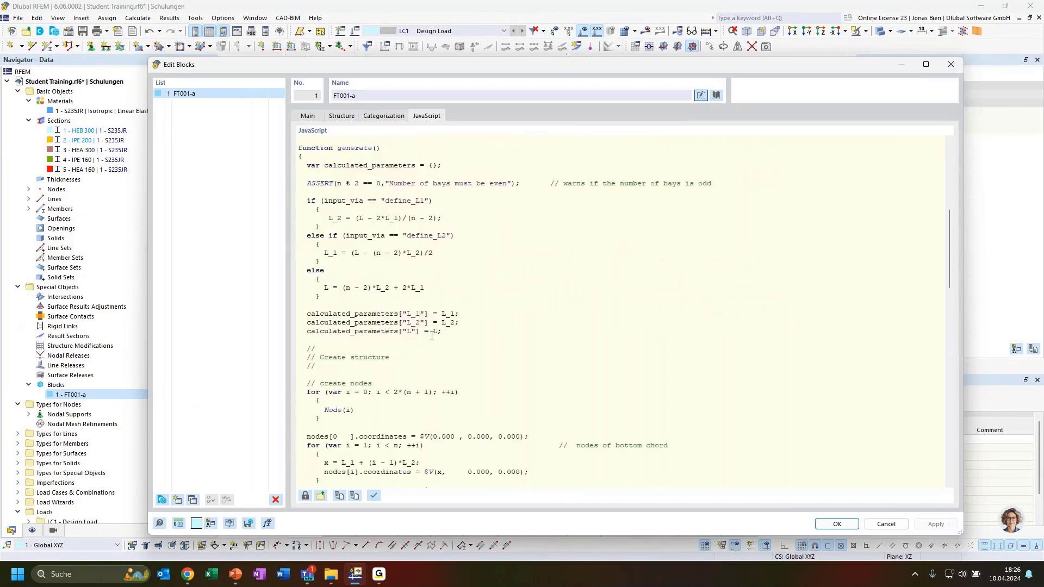
scroll(432, 341, down, 5)
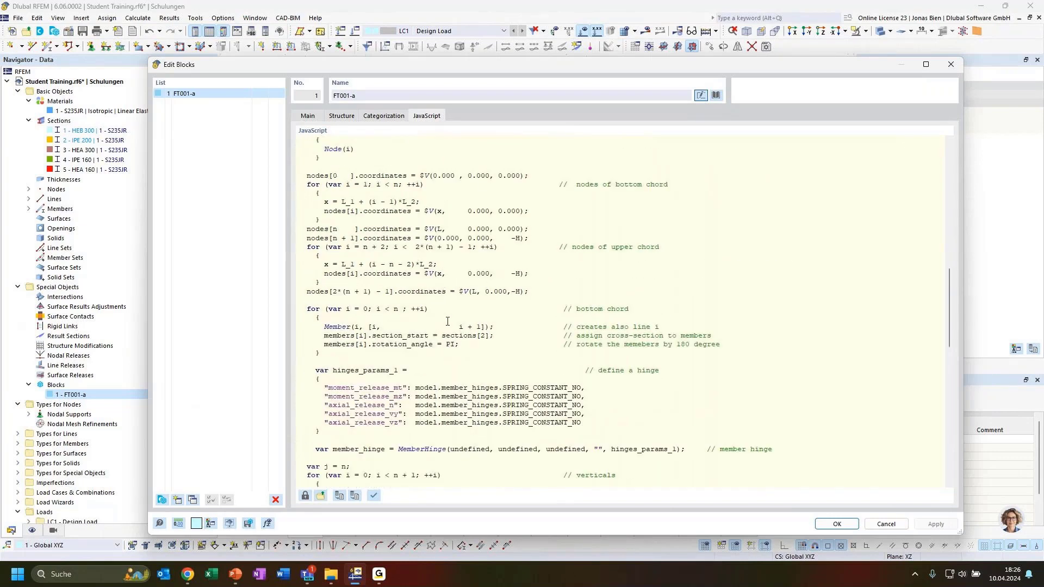
scroll(447, 322, down, 7)
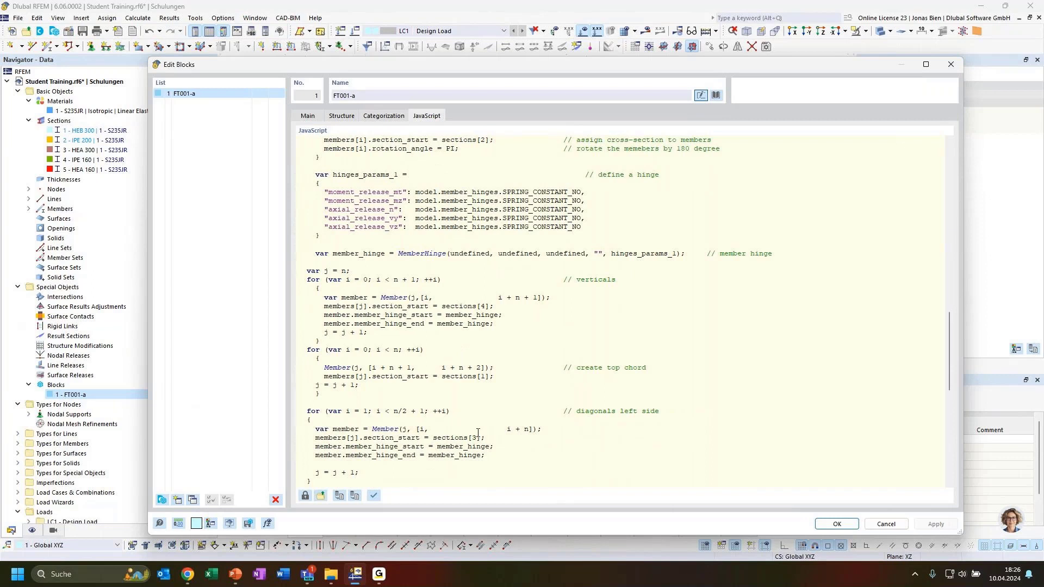
drag(491, 459, 299, 426)
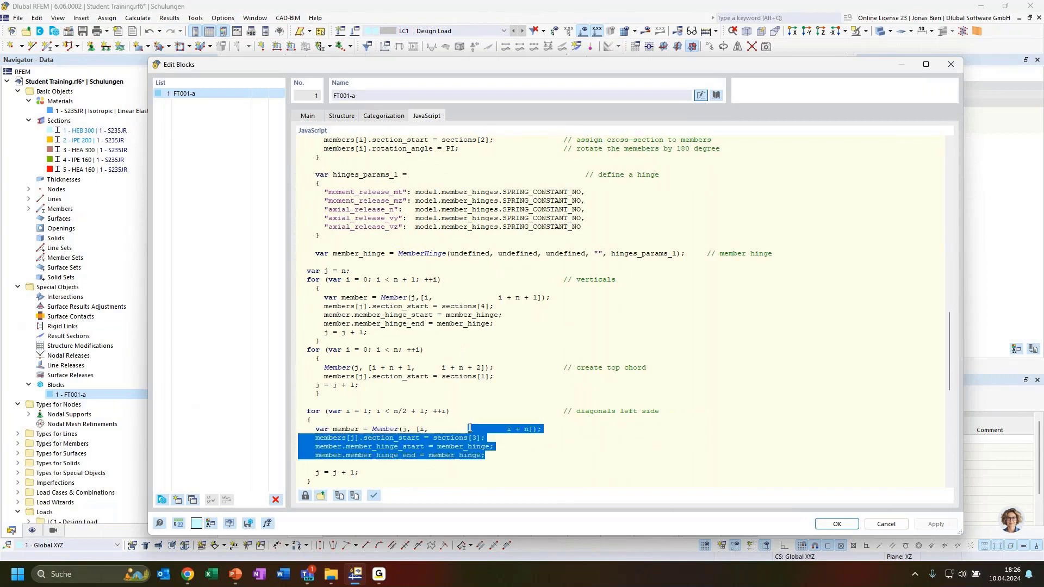
click(492, 457)
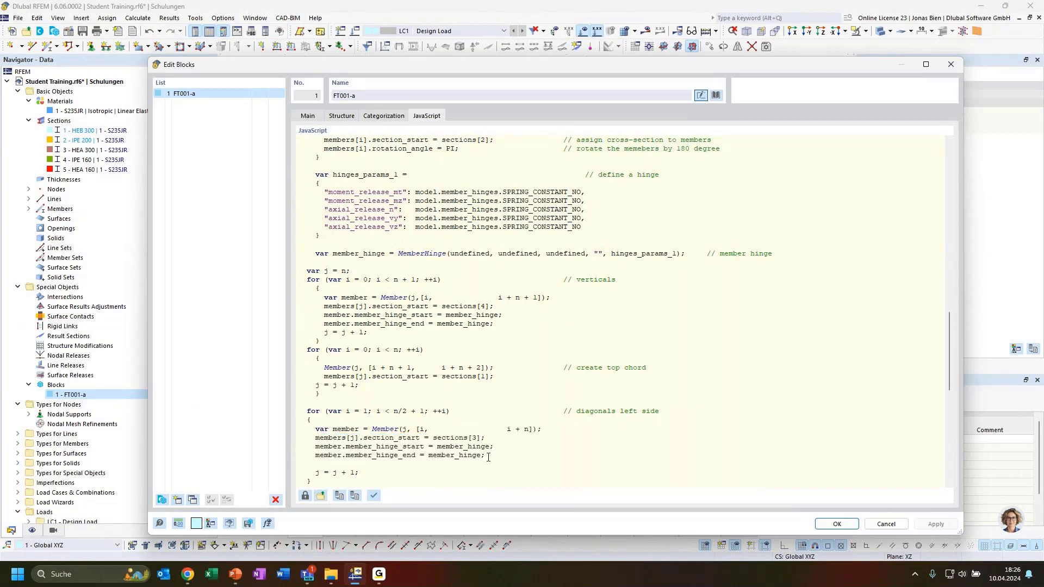
scroll(488, 457, down, 6)
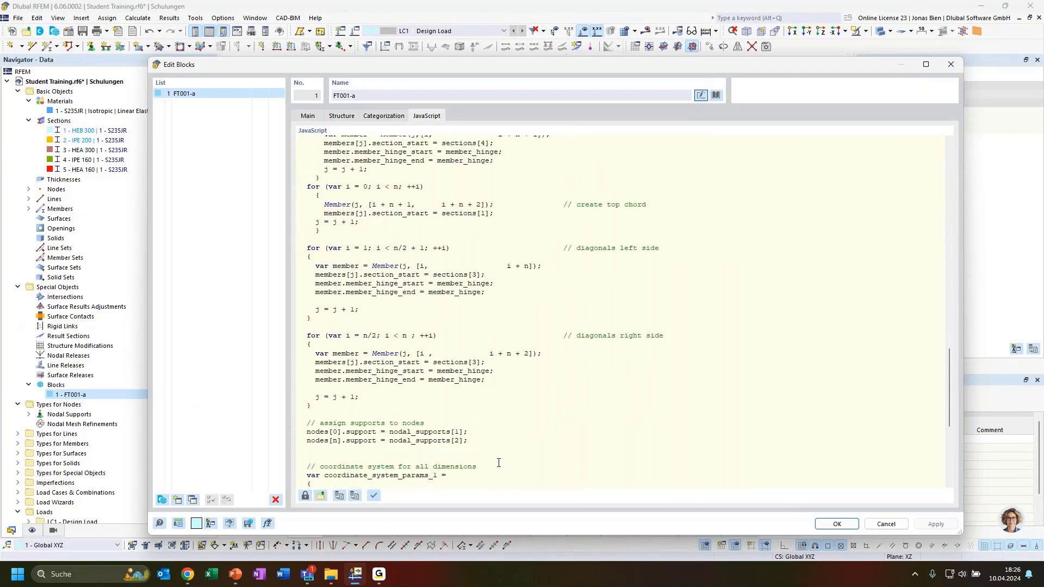
scroll(498, 462, down, 4)
scroll(545, 466, down, 6)
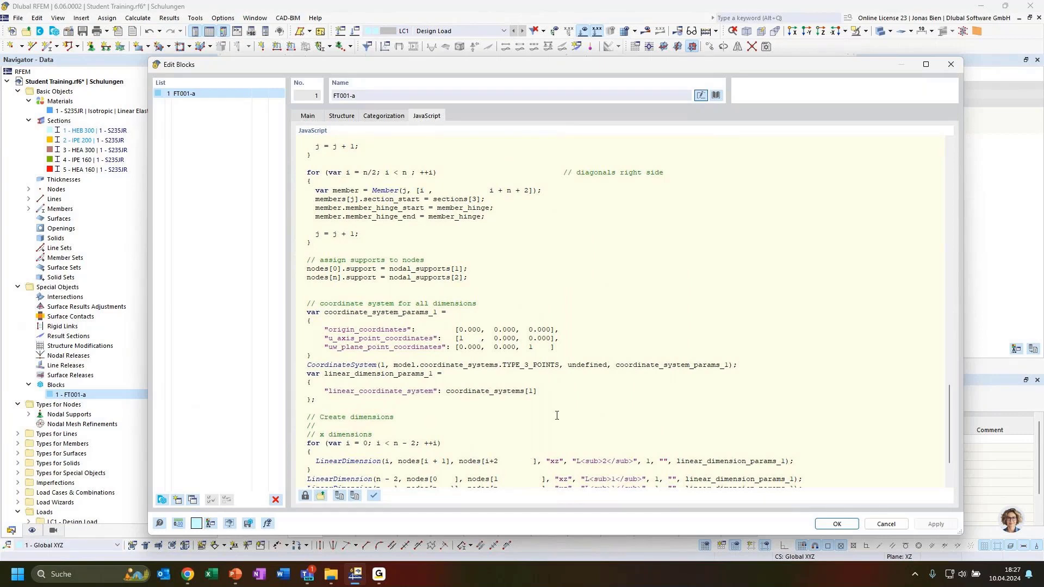
scroll(559, 397, up, 20)
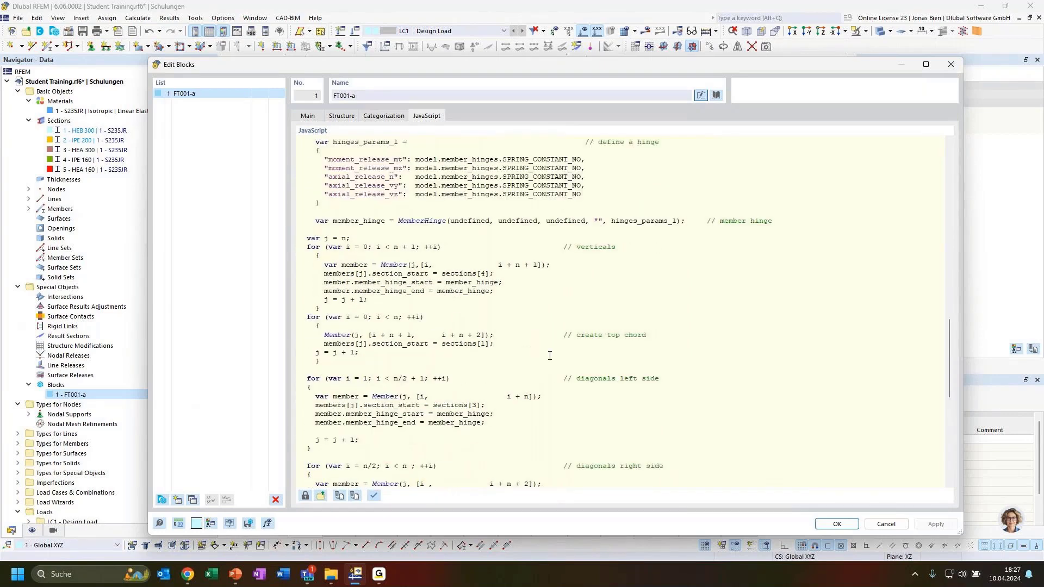
scroll(545, 341, up, 15)
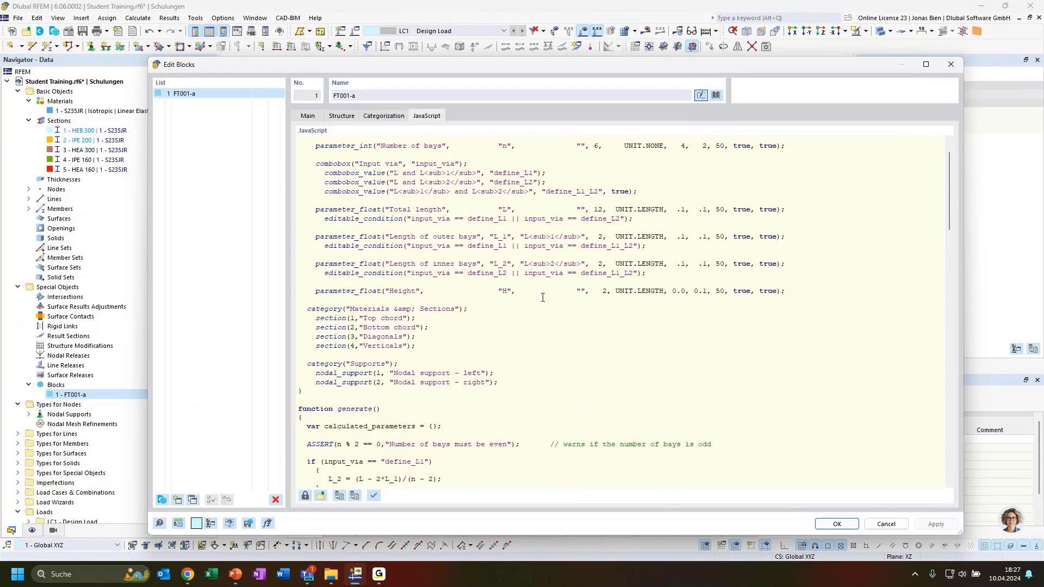
scroll(542, 297, up, 2)
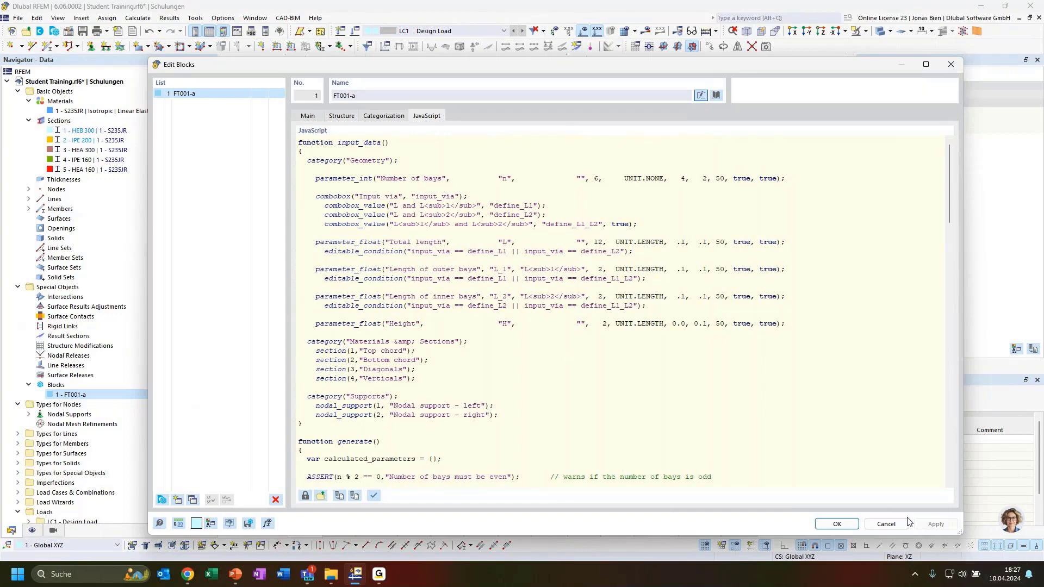
click(334, 114)
click(959, 67)
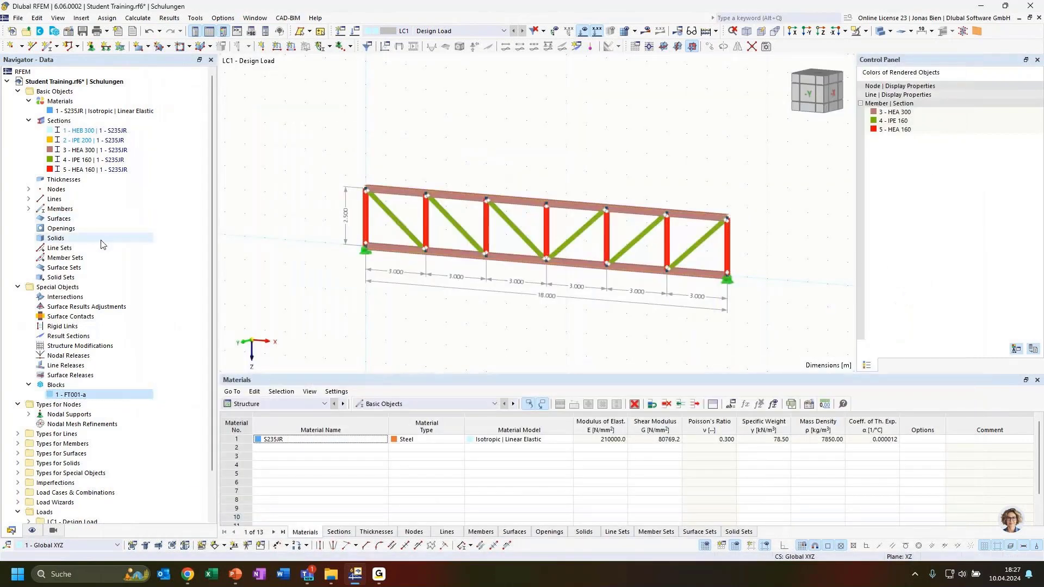
Review the nodes, lines and members generated by the block in the model data, leaving only the member list expanded.
click(29, 189)
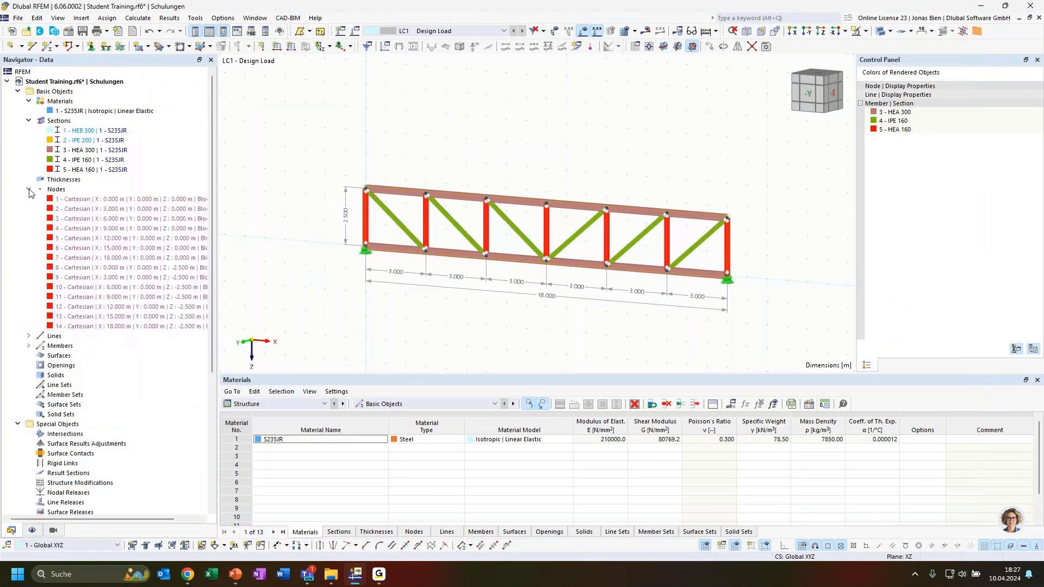
click(29, 336)
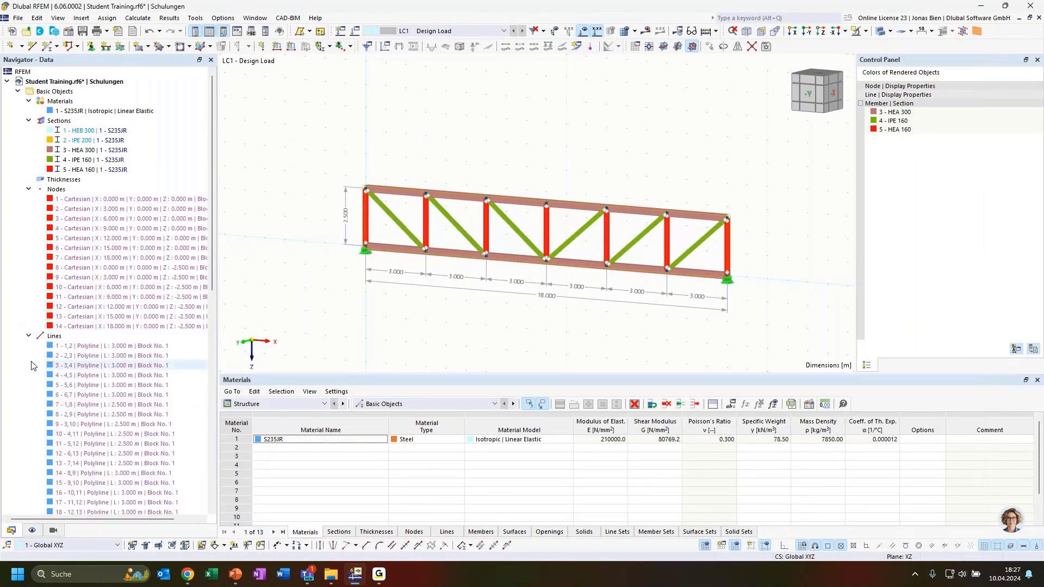
scroll(38, 345, down, 6)
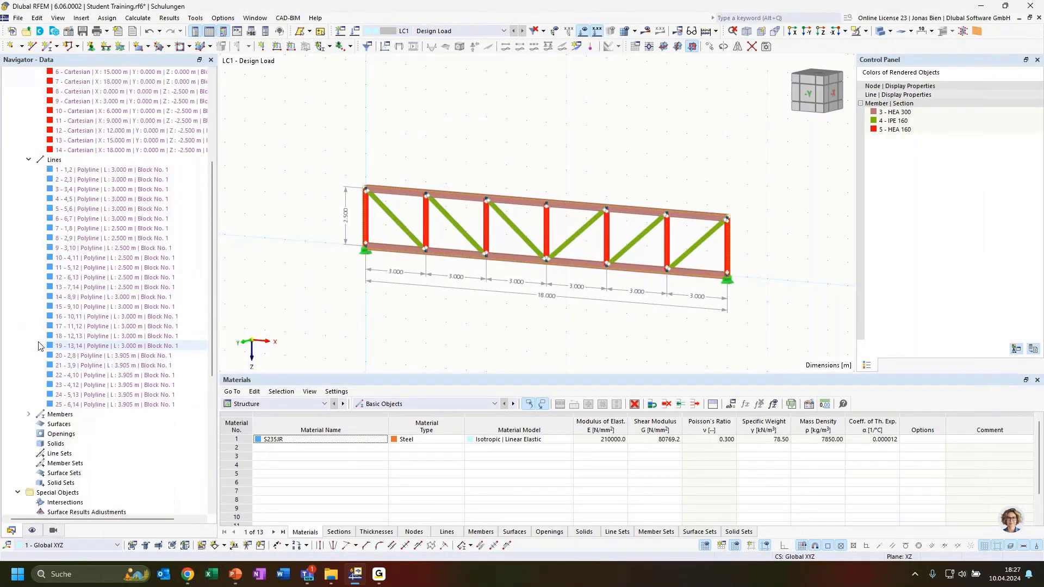
click(28, 414)
scroll(103, 395, down, 3)
scroll(131, 356, up, 4)
scroll(131, 356, up, 4)
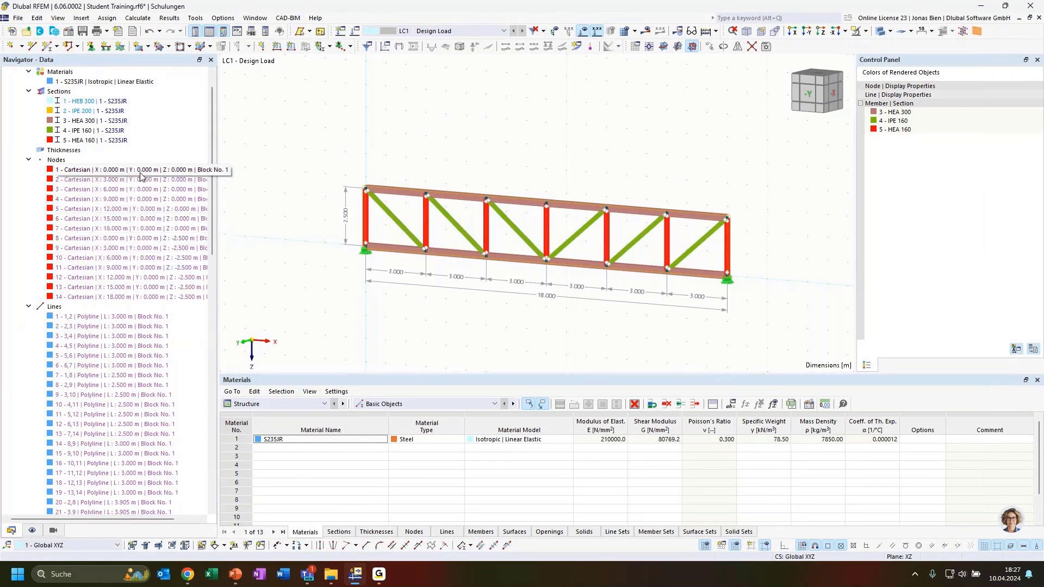
click(29, 160)
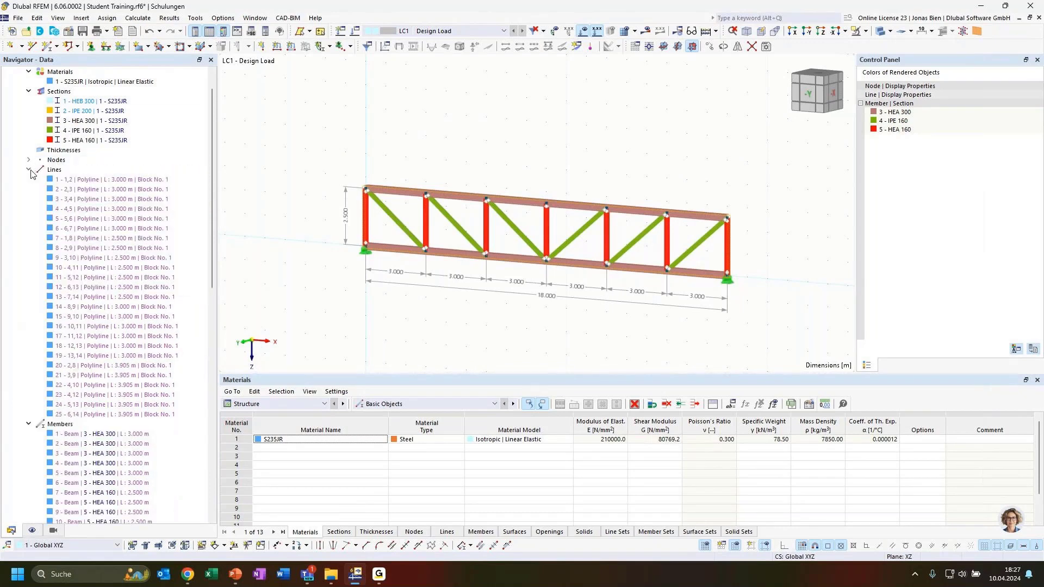
click(28, 169)
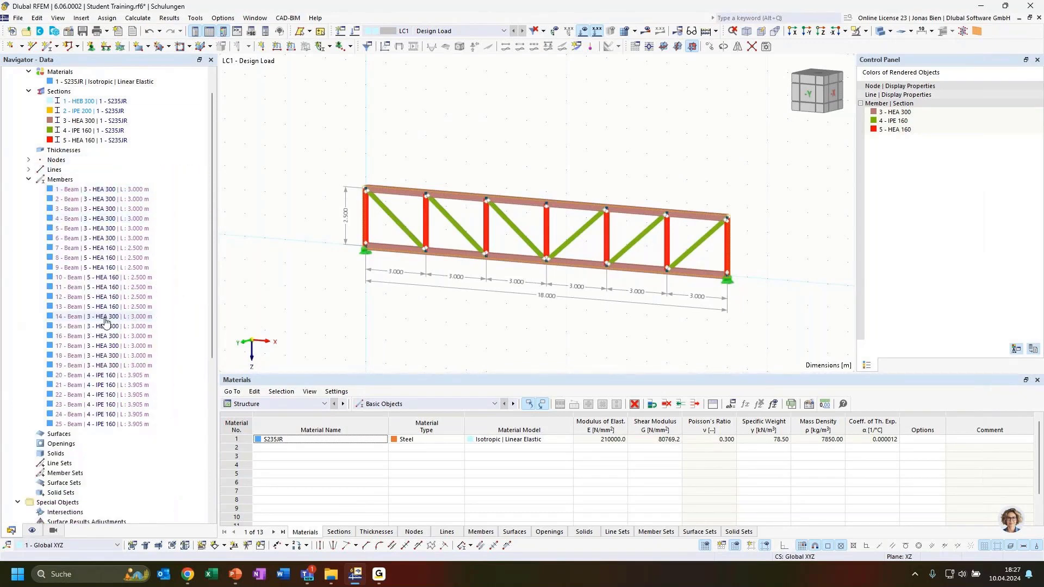
Explode the parametric truss block FT001-a into independently editable objects.
scroll(74, 493, down, 2)
scroll(75, 493, down, 2)
click(98, 492)
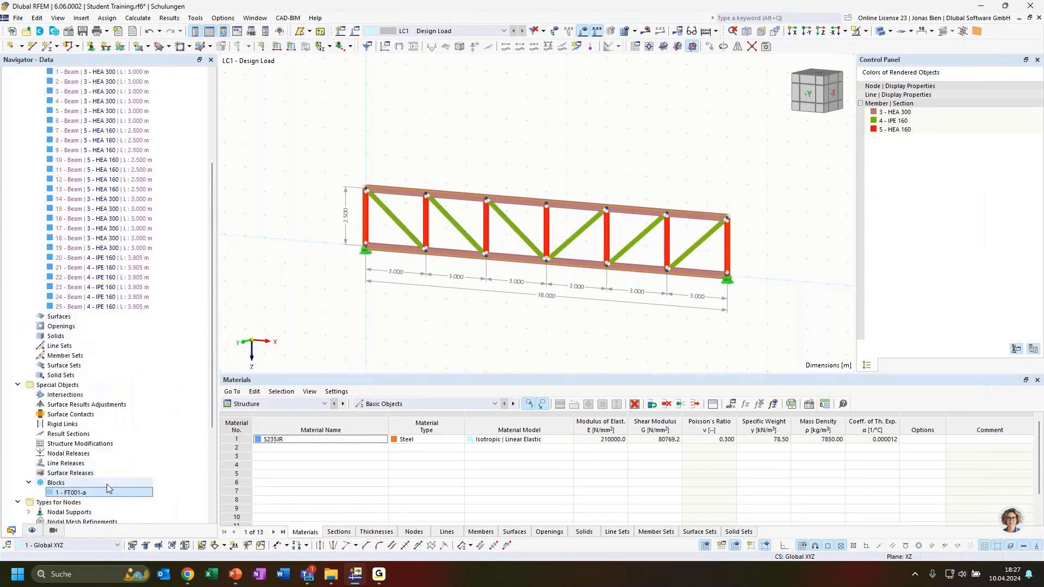
click(368, 344)
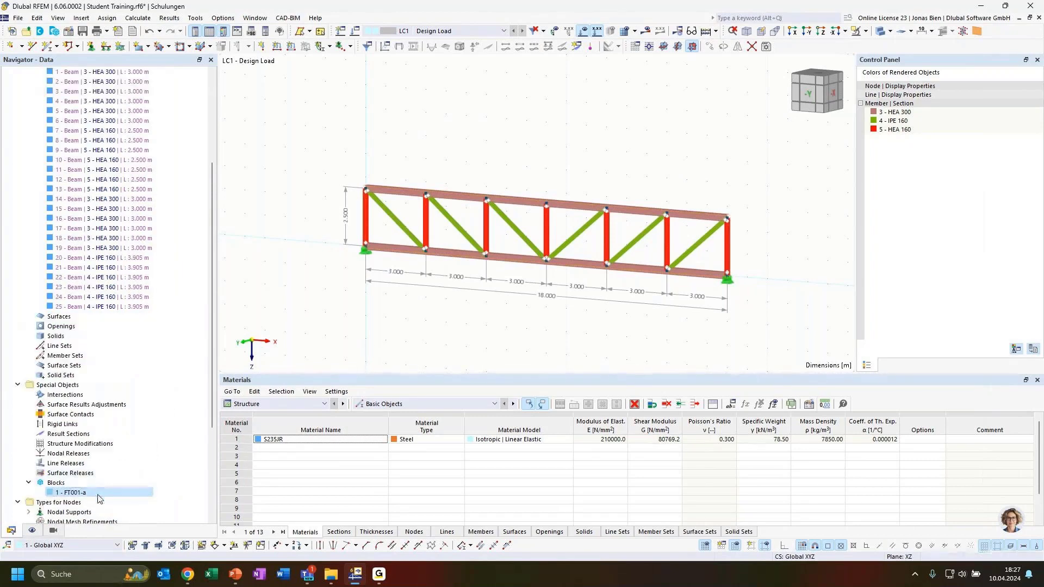
scroll(114, 261, up, 3)
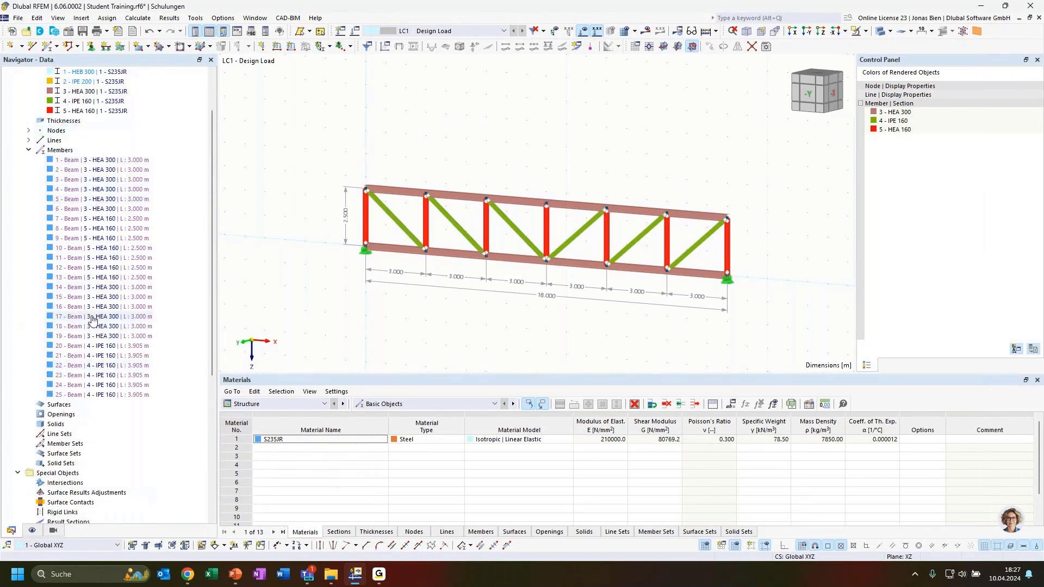
scroll(367, 305, down, 2)
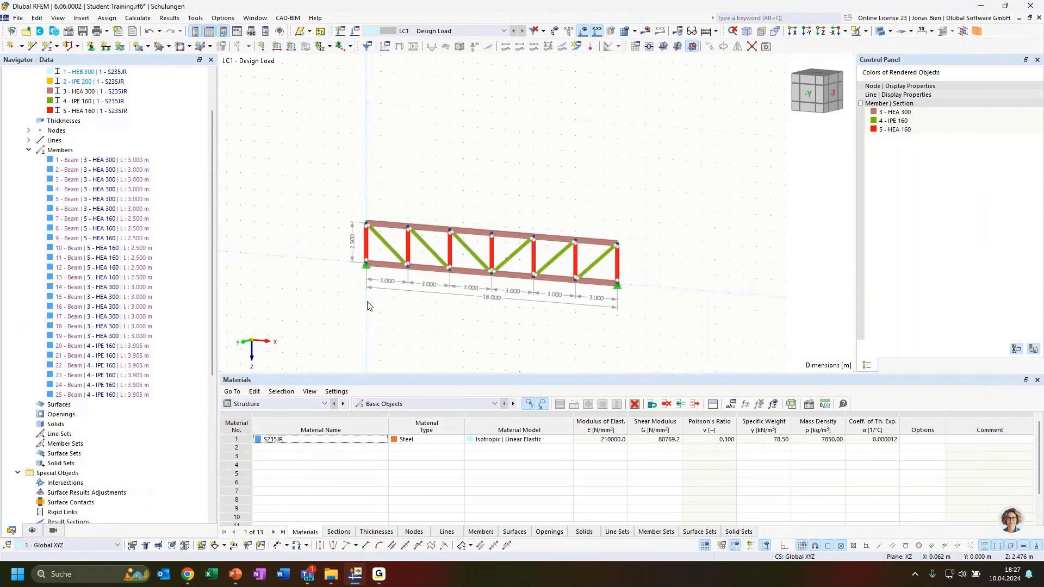
scroll(116, 389, up, 2)
scroll(118, 388, down, 3)
scroll(118, 387, down, 2)
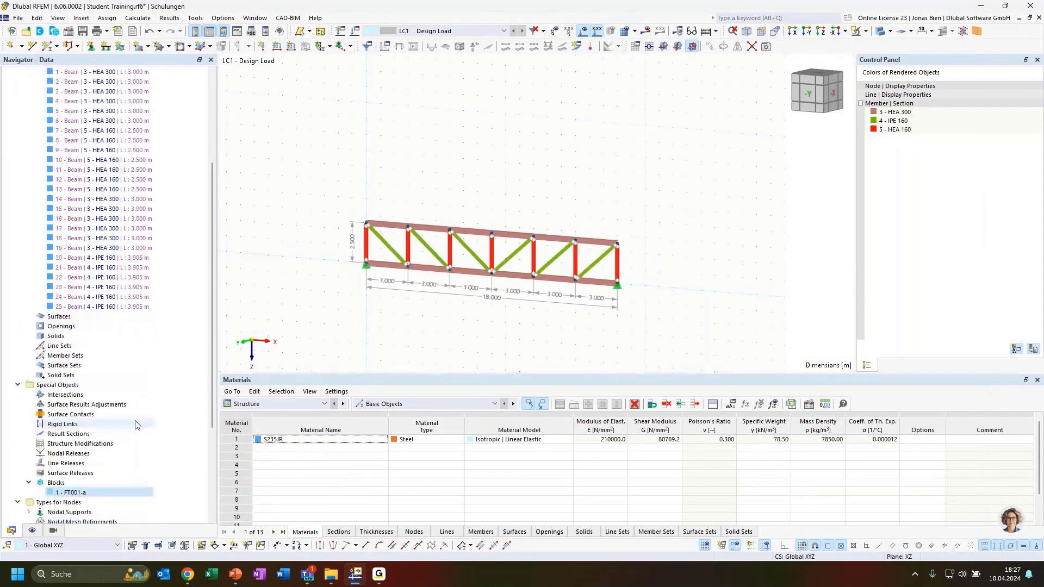
right_click(72, 494)
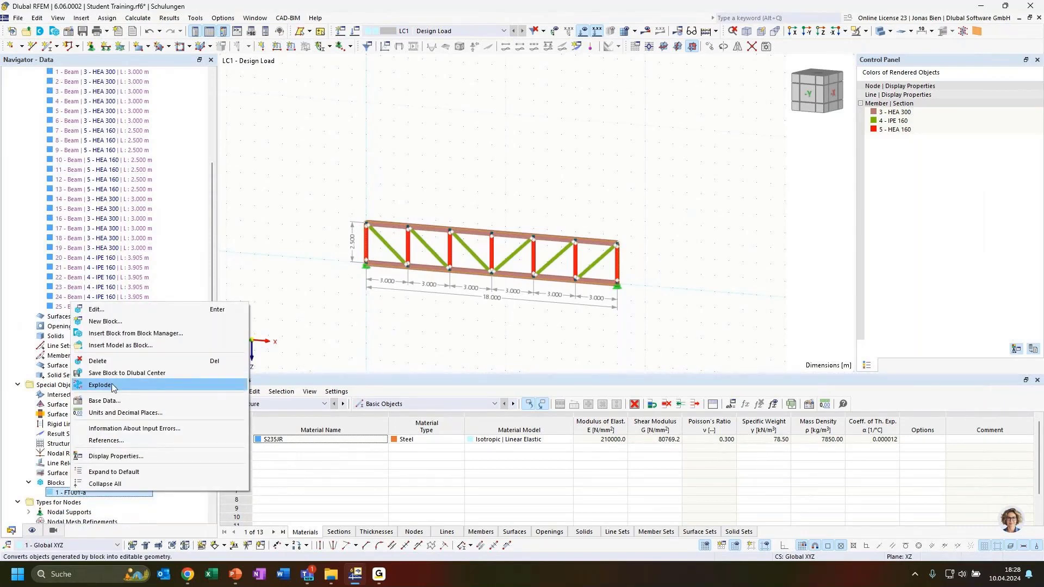
click(100, 385)
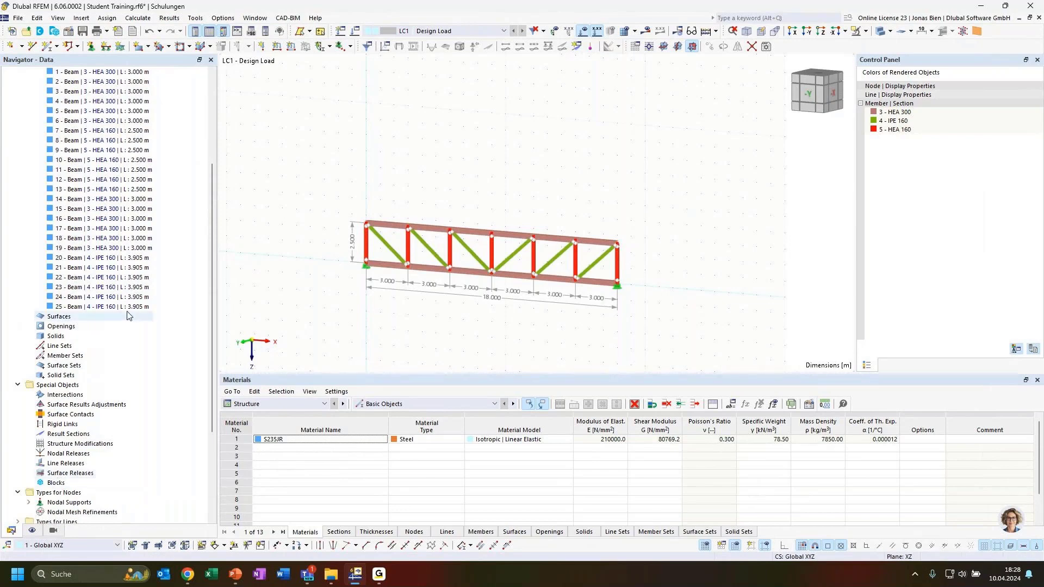
Collapse the line and member lists in the navigator and expand the node list to examine the truss's node coordinates.
scroll(129, 316, up, 15)
click(30, 189)
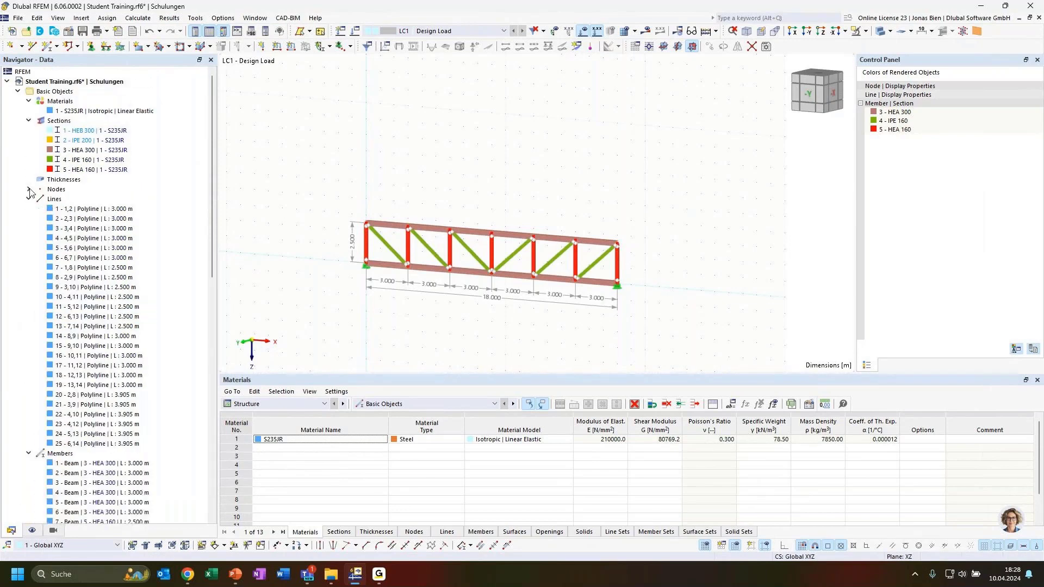
click(29, 199)
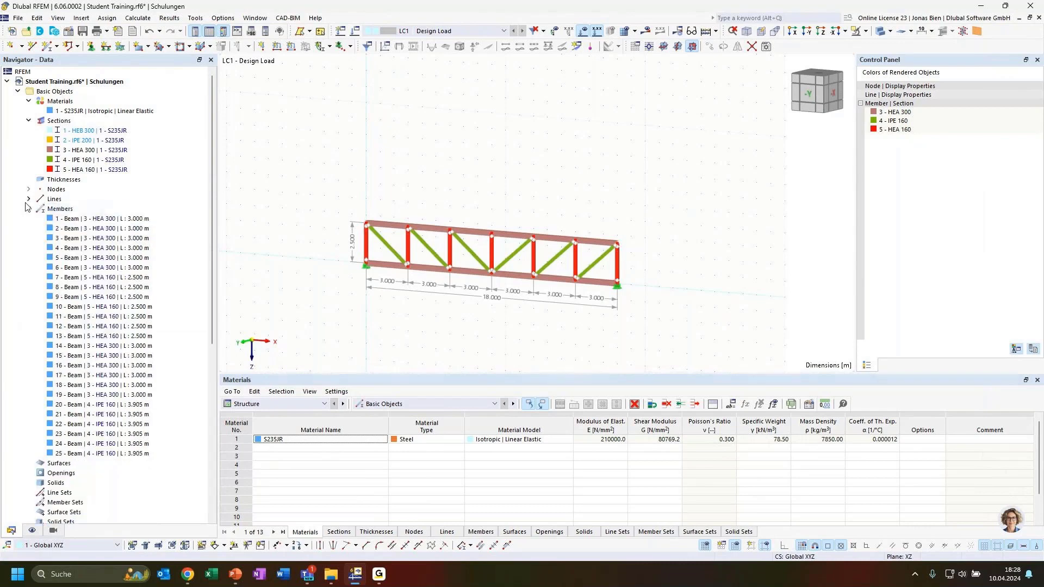
click(28, 209)
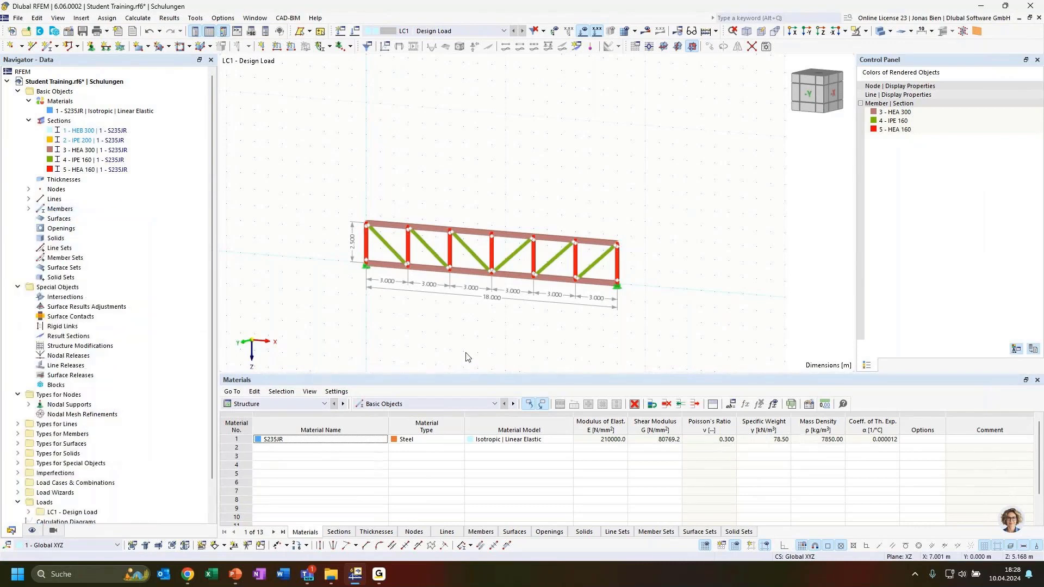
ctrl+middle_drag(483, 313, 528, 304)
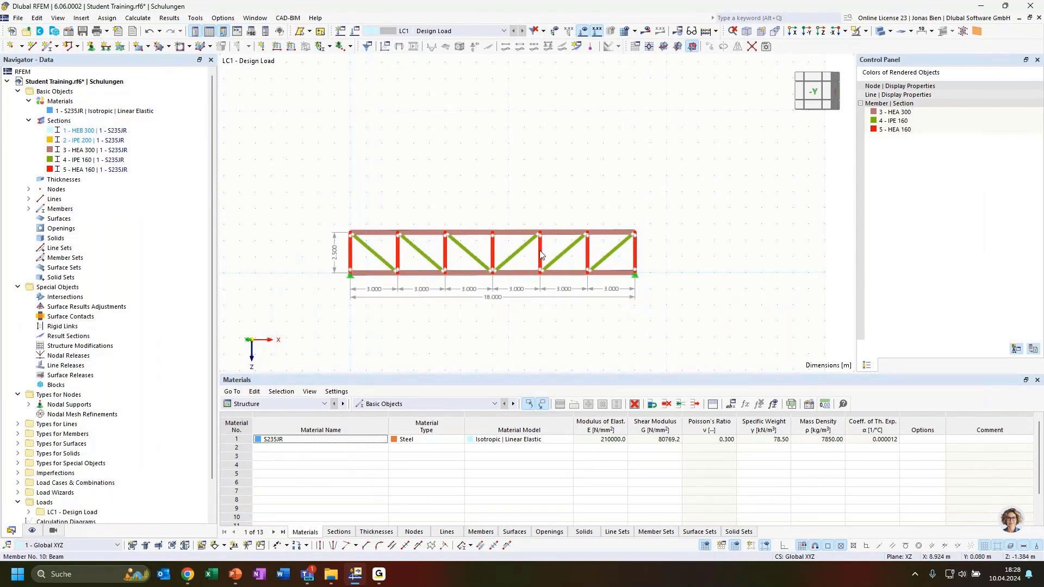
click(29, 189)
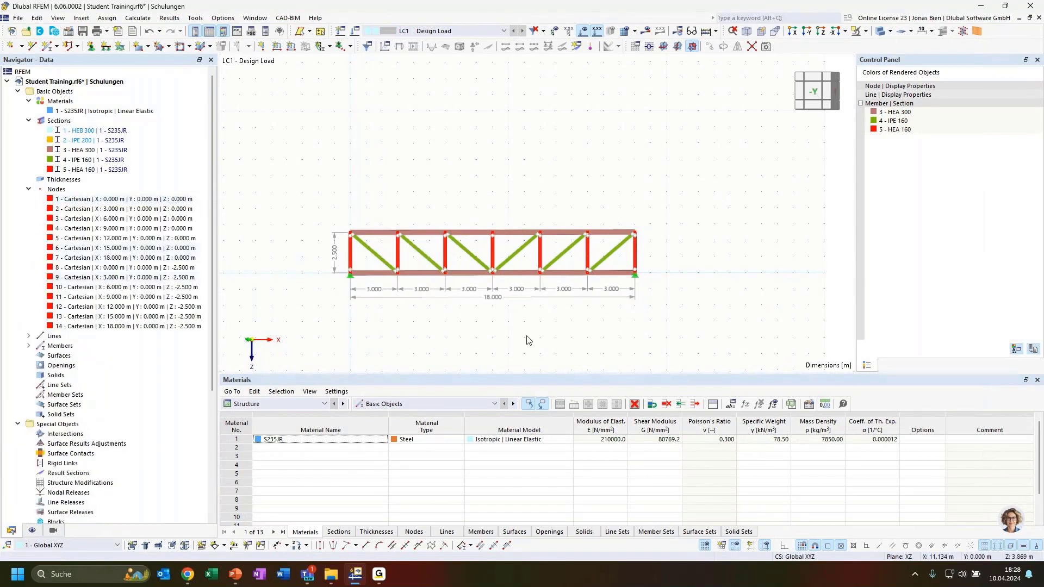
scroll(133, 416, down, 1)
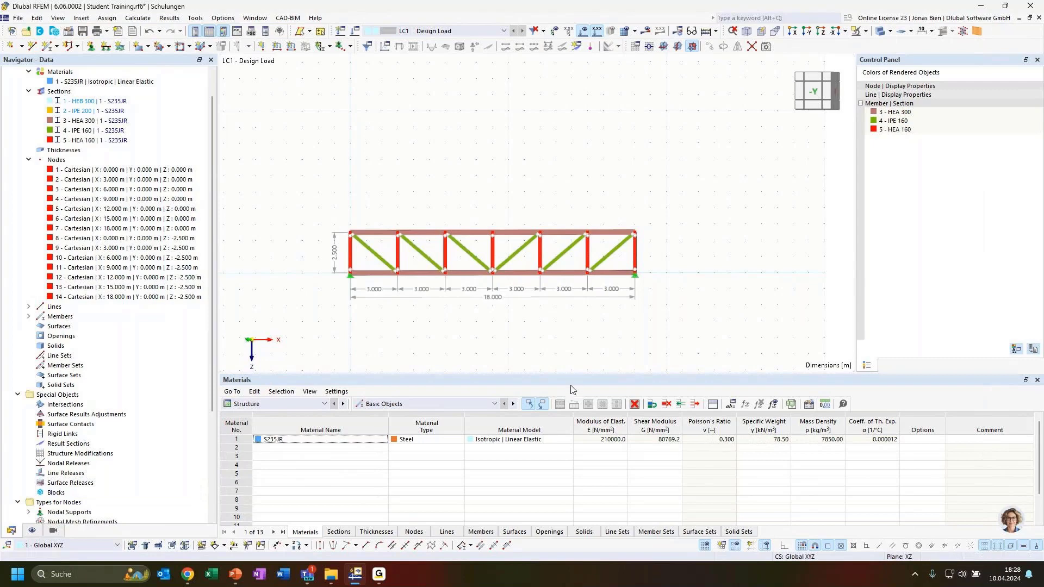
scroll(626, 269, up, 2)
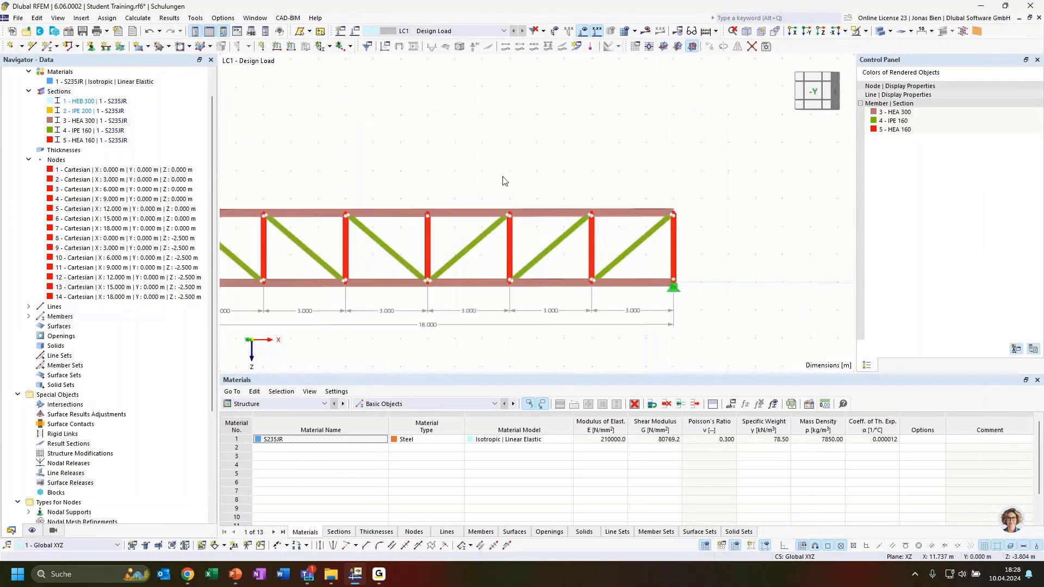
middle_drag(500, 179, 581, 133)
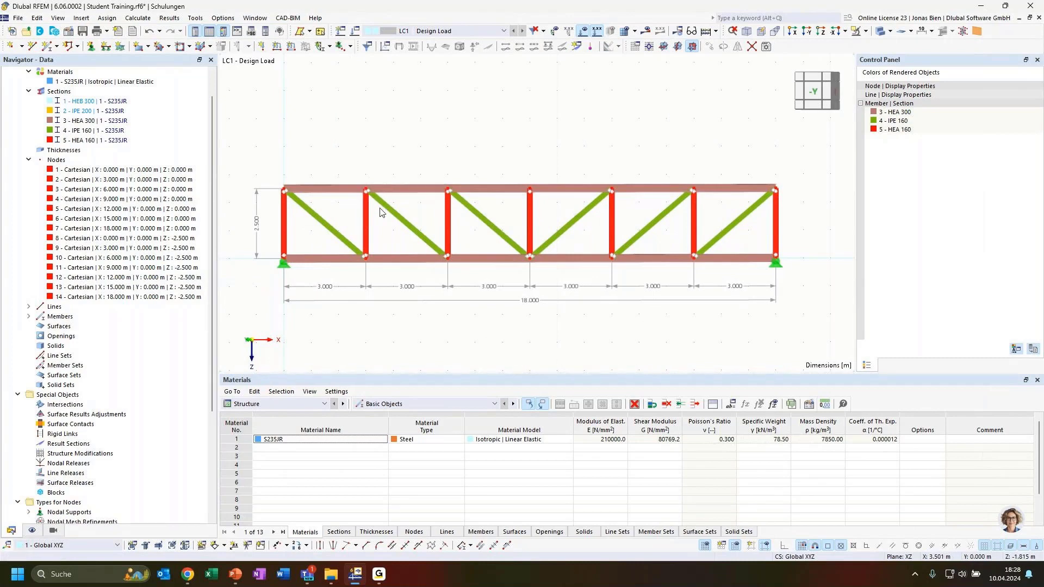
Inspect the hinge assignments at both ends of the second diagonal, member 21, and close its properties without changes.
mouse_move(388, 212)
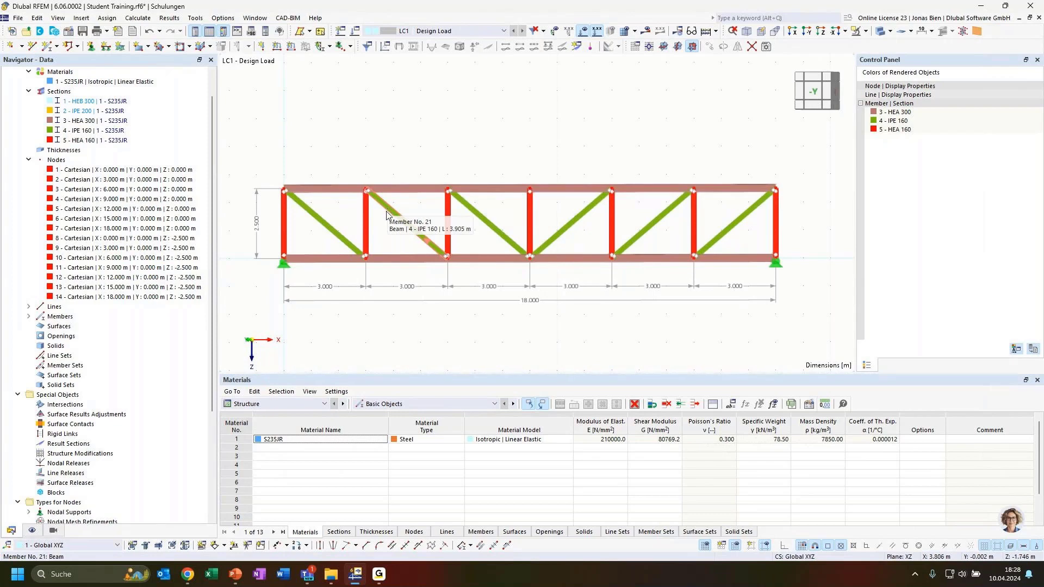
double_click(388, 218)
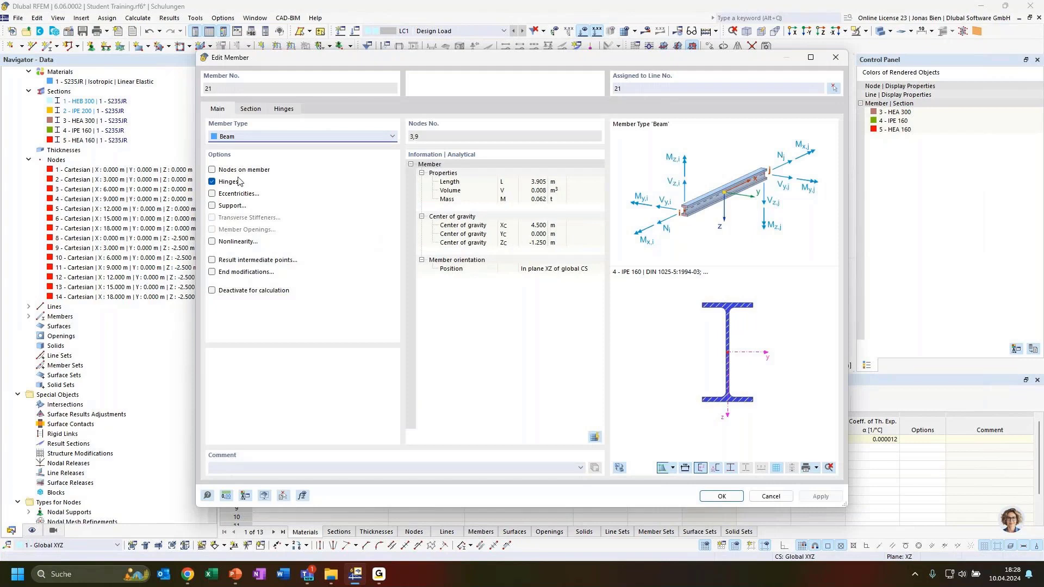
click(288, 109)
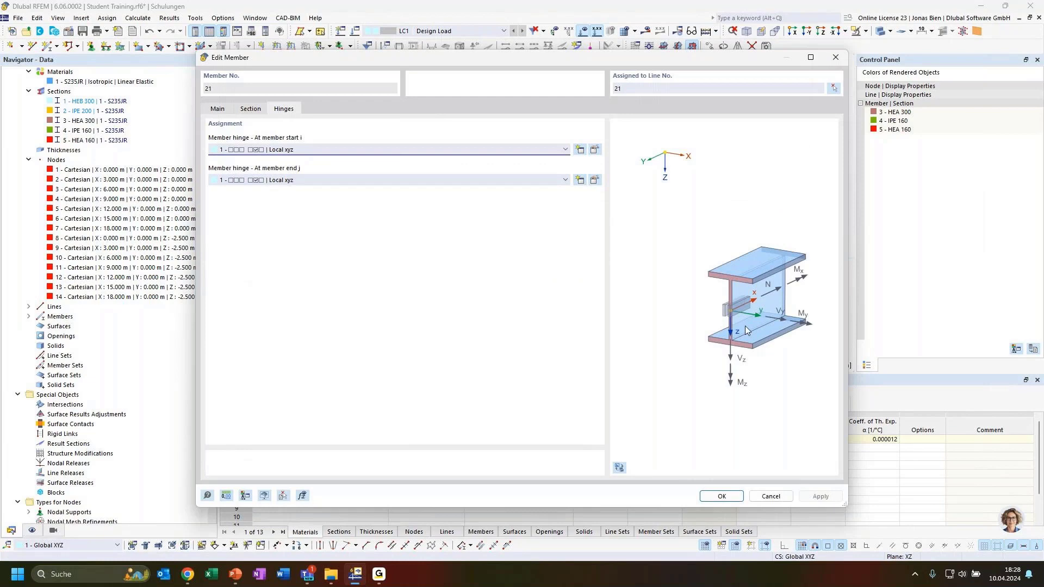
click(217, 109)
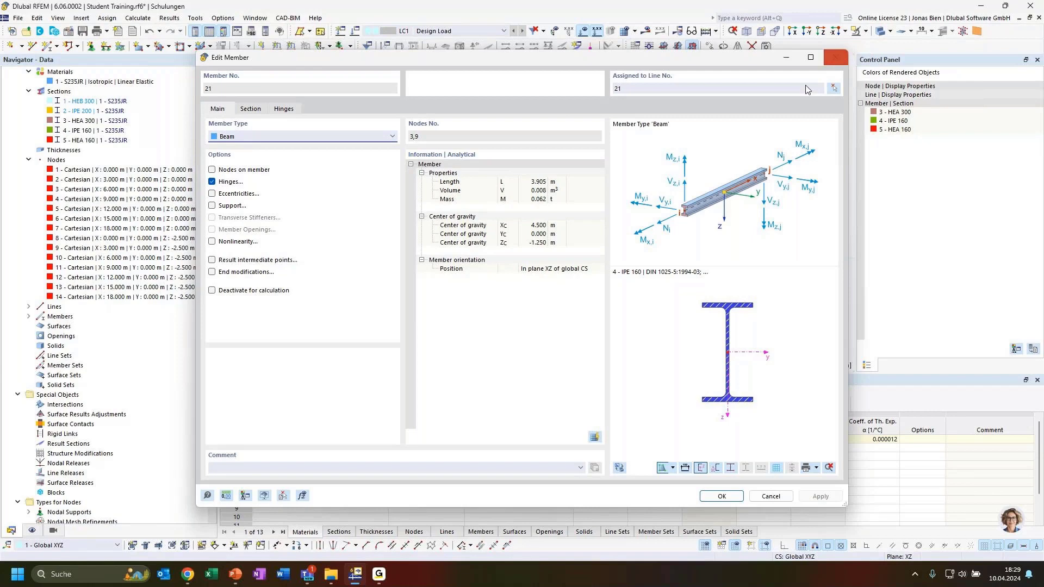
click(835, 57)
Change the member type of all vertical and diagonal members (7-13, 20-25) to Truss.
drag(805, 232, 270, 213)
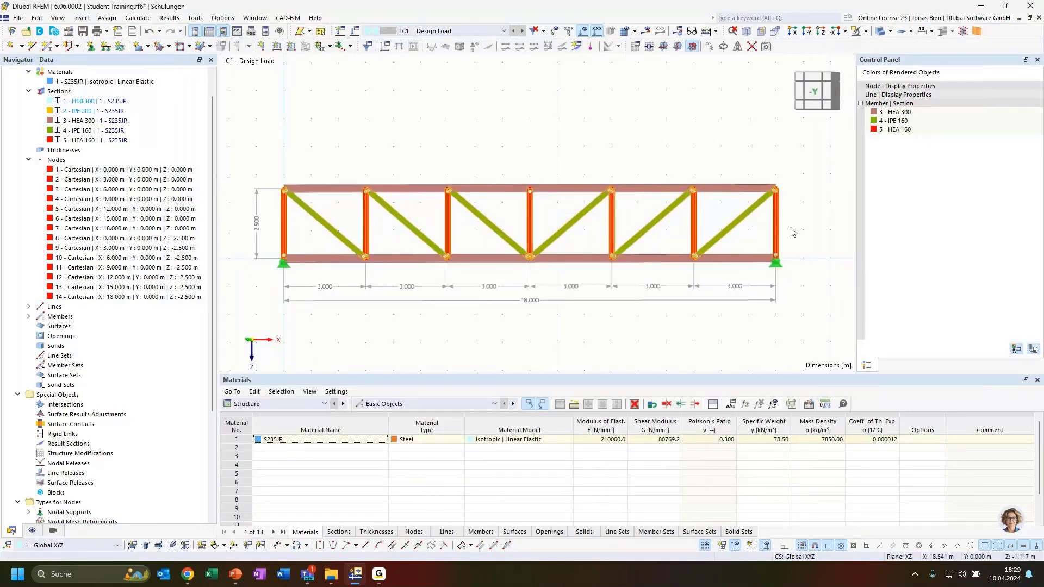
right_click(730, 233)
mouse_move(783, 264)
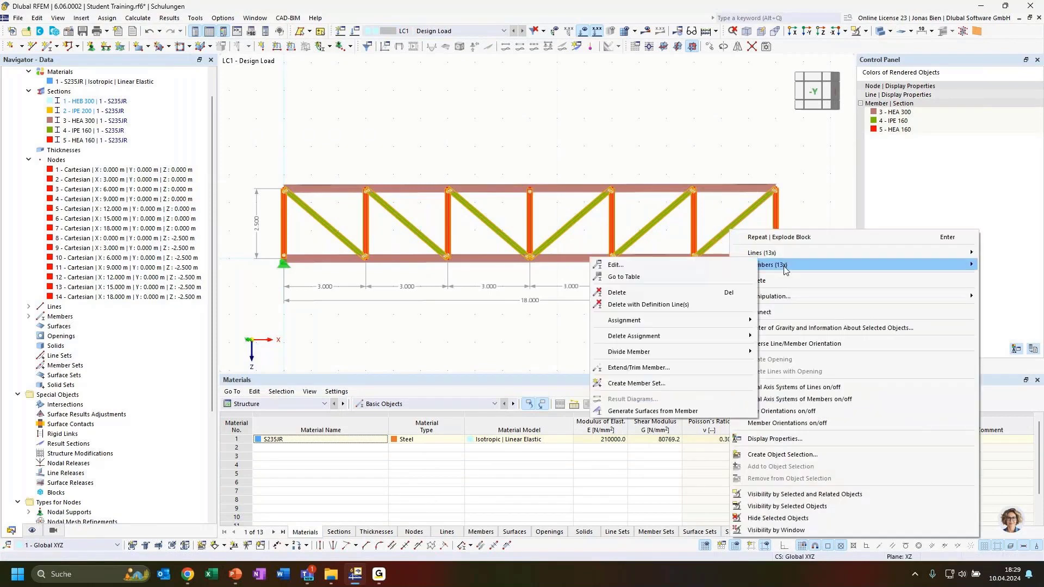
click(688, 266)
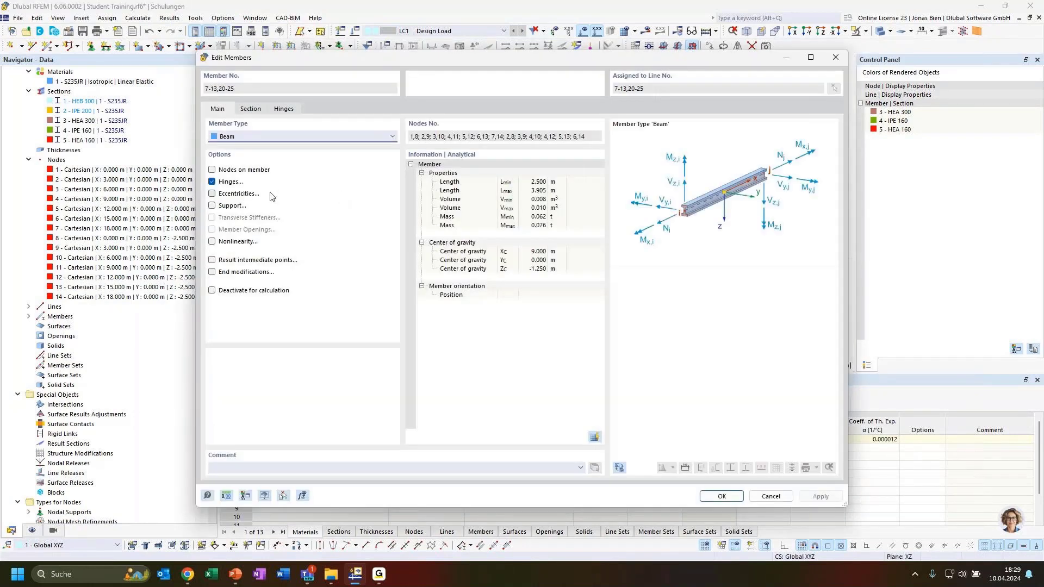
click(267, 136)
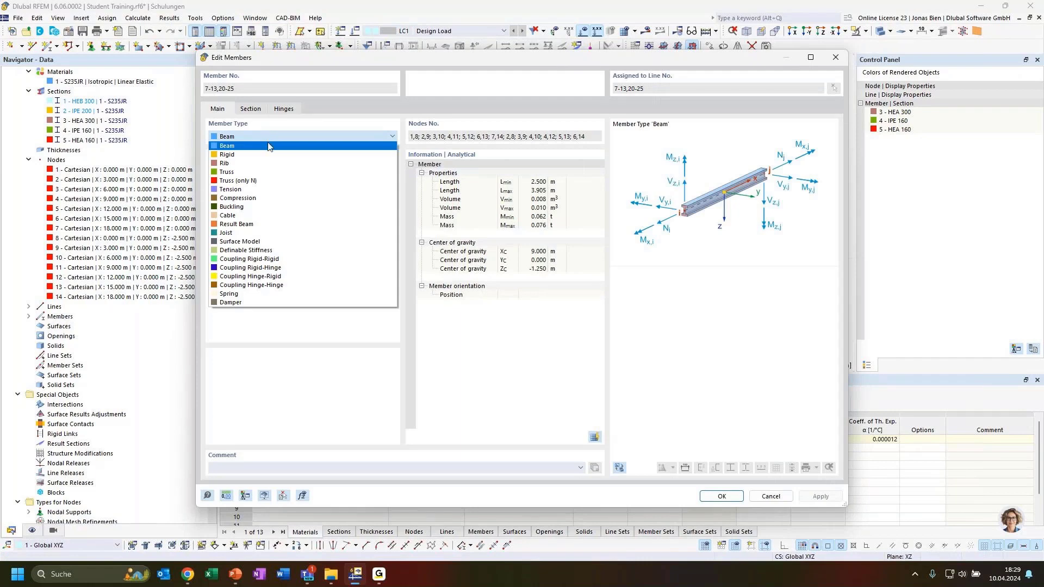
click(438, 60)
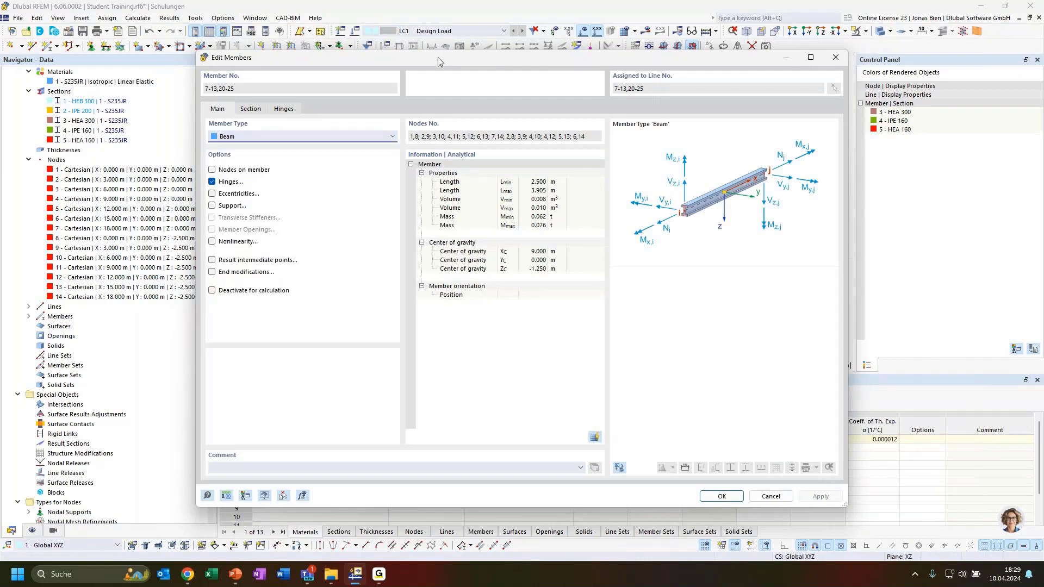
drag(439, 57, 444, 261)
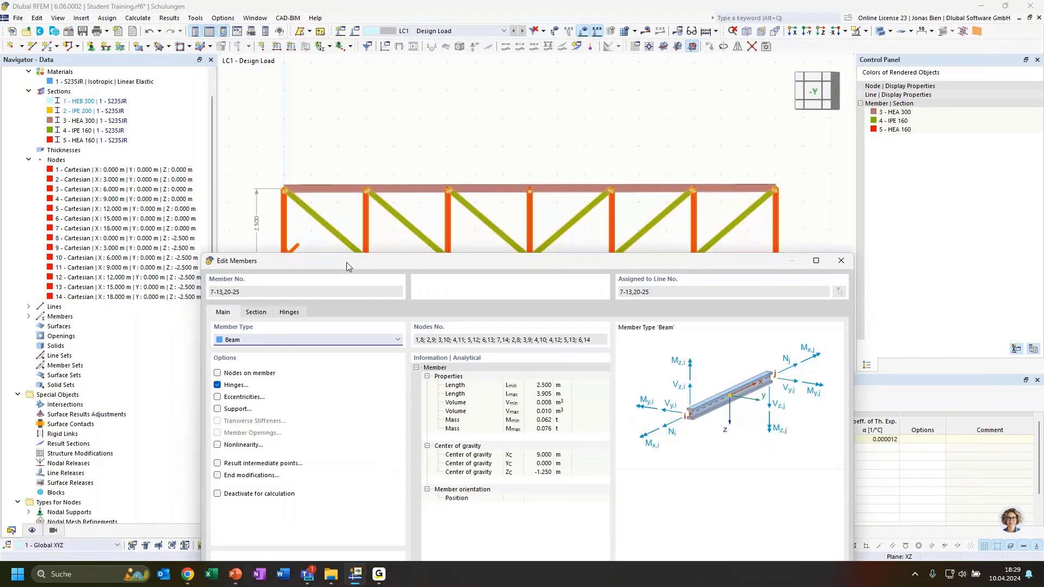
drag(347, 262, 357, 87)
click(291, 167)
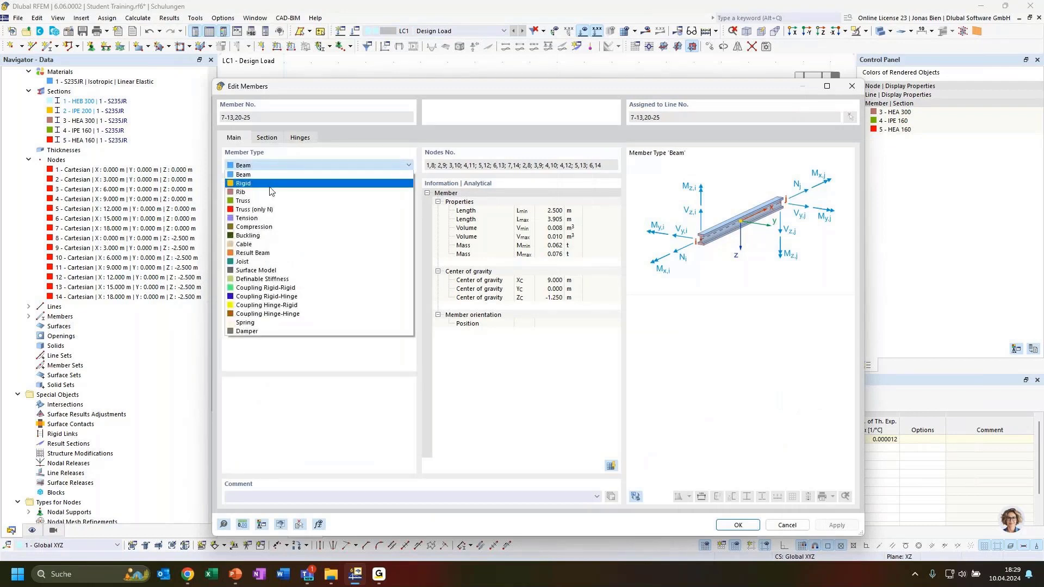
click(258, 202)
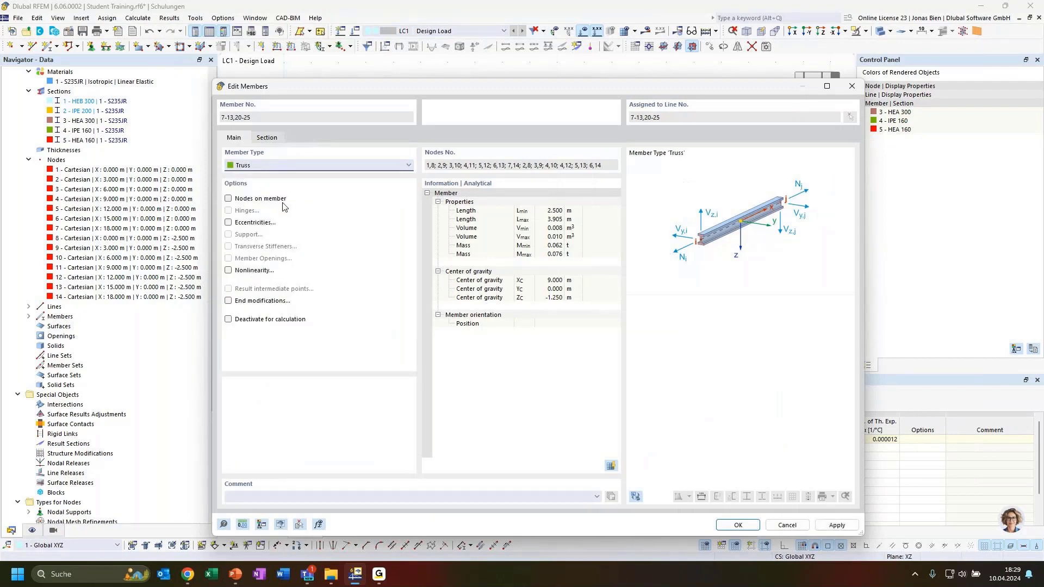
click(736, 525)
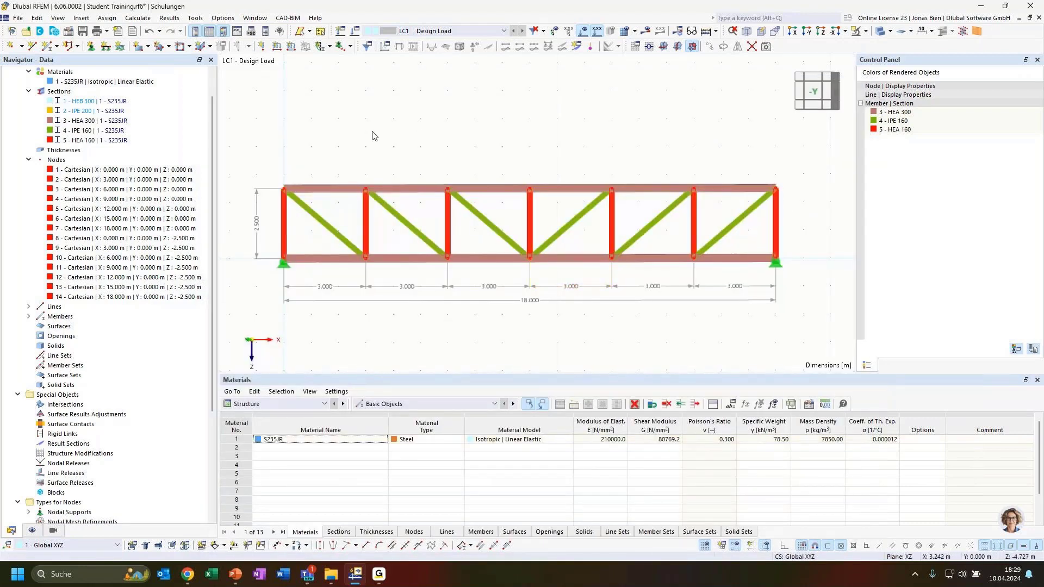
Delete the entire truss with its supports and dimensions, and switch to PowerPoint.
ctrl+middle_drag(372, 131, 403, 152)
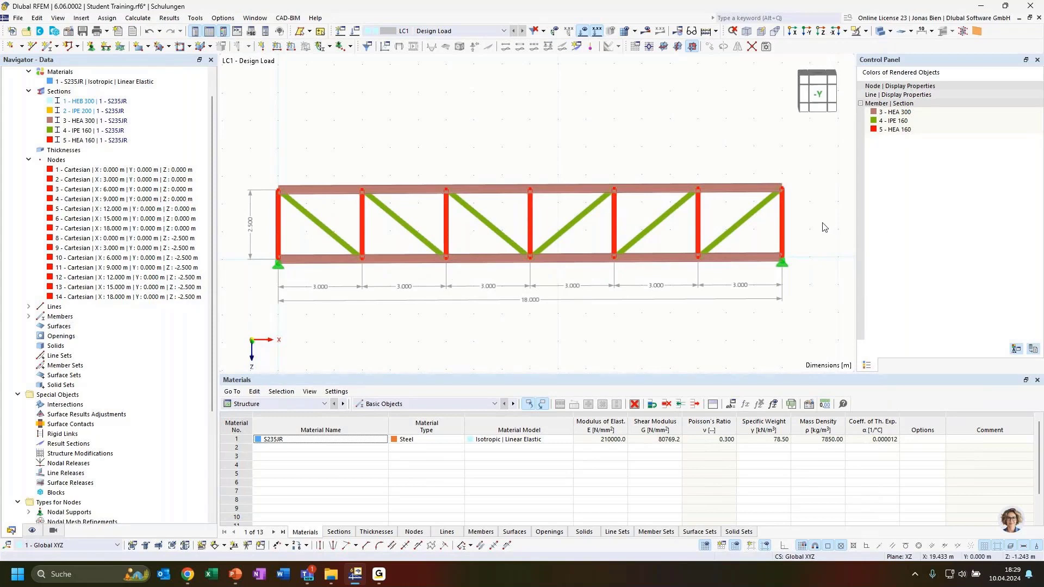
ctrl+middle_drag(528, 336, 601, 324)
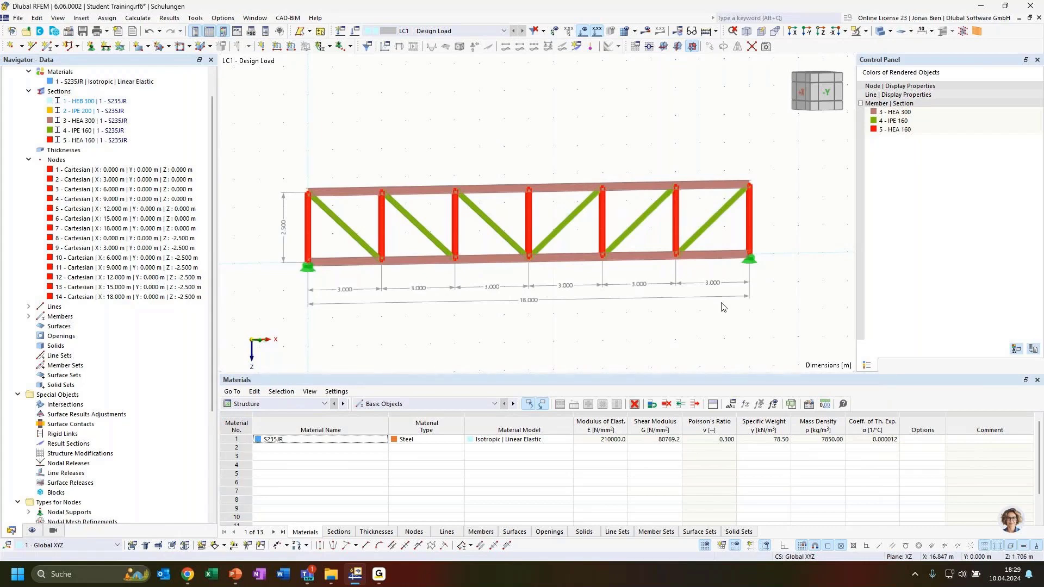
scroll(628, 229, down, 1)
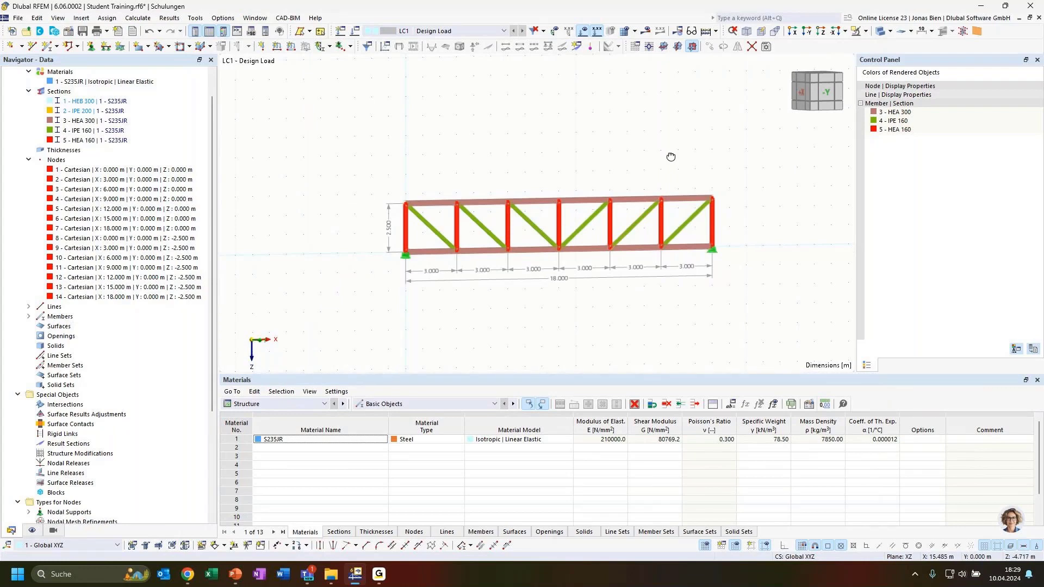
ctrl+middle_drag(671, 159, 666, 187)
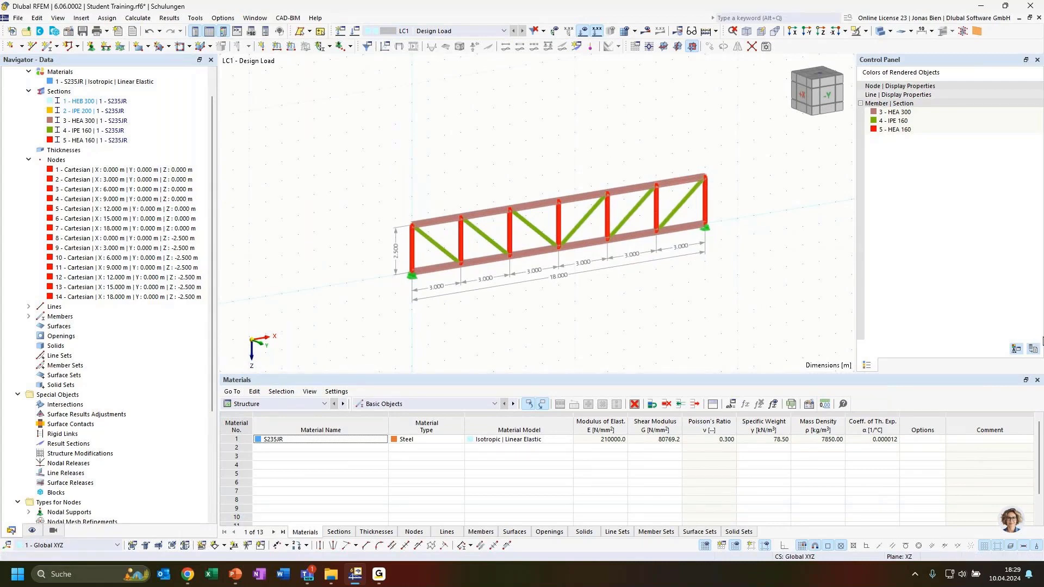
drag(365, 129, 762, 333)
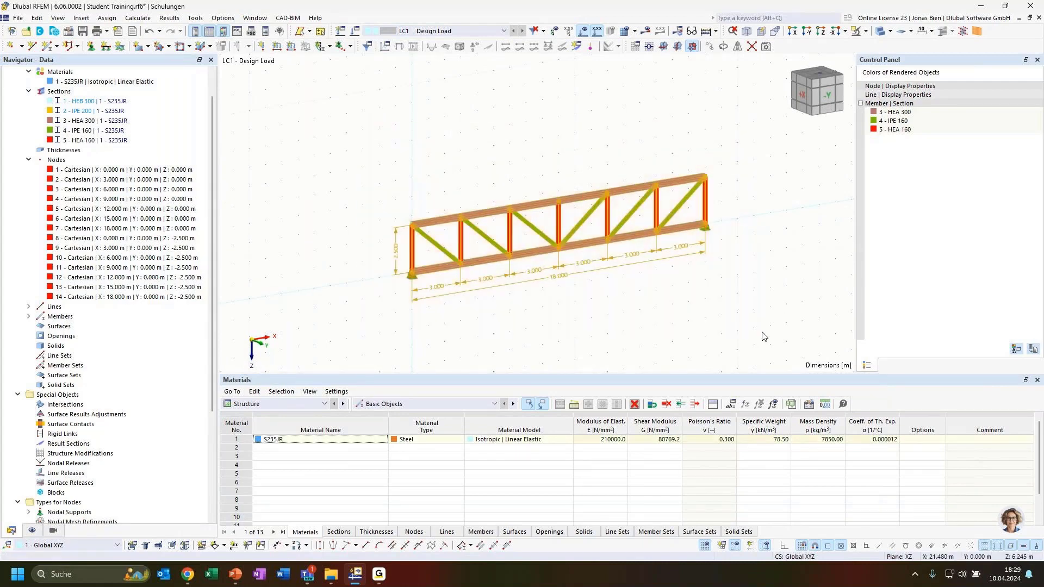
key(Delete)
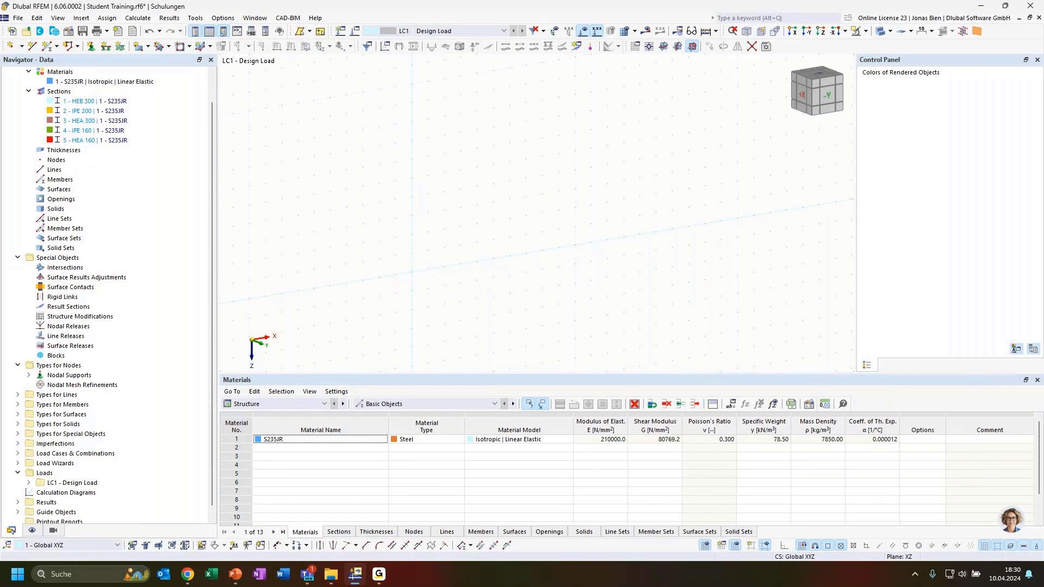
key(alt+Tab)
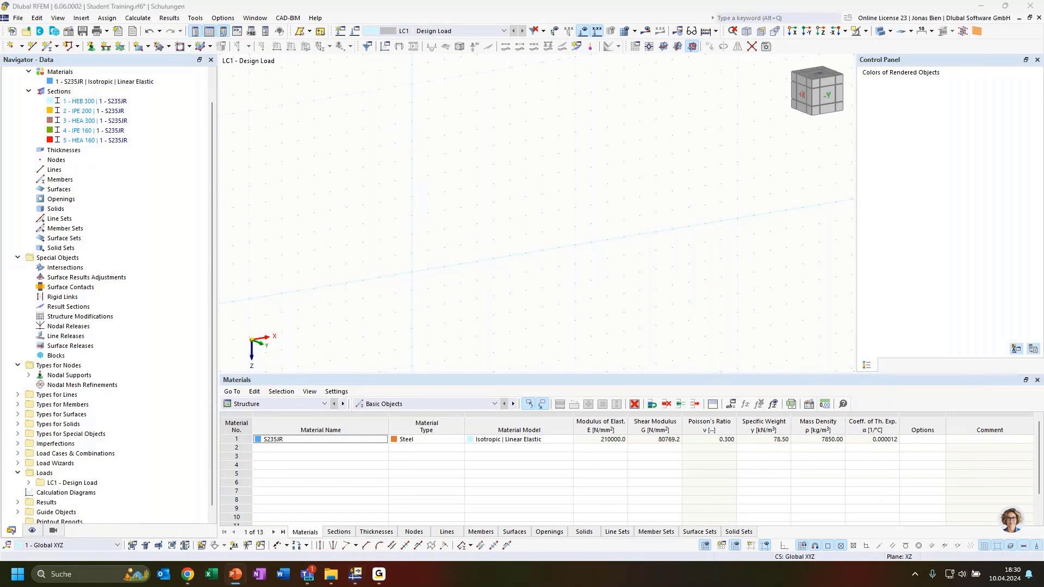
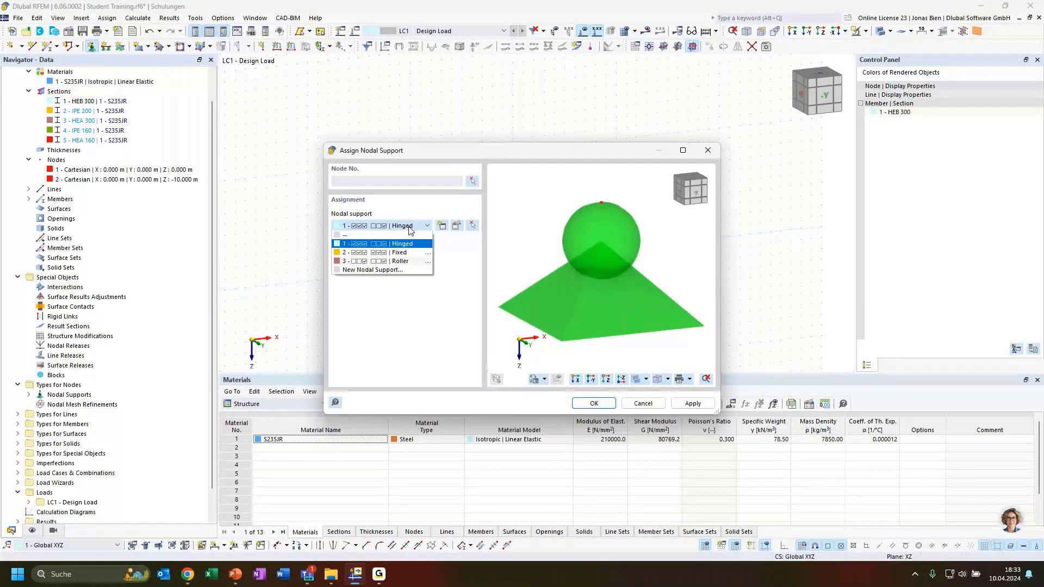
Assign the Fixed nodal support to node 1 at the base of the column.
click(399, 252)
click(472, 185)
click(512, 259)
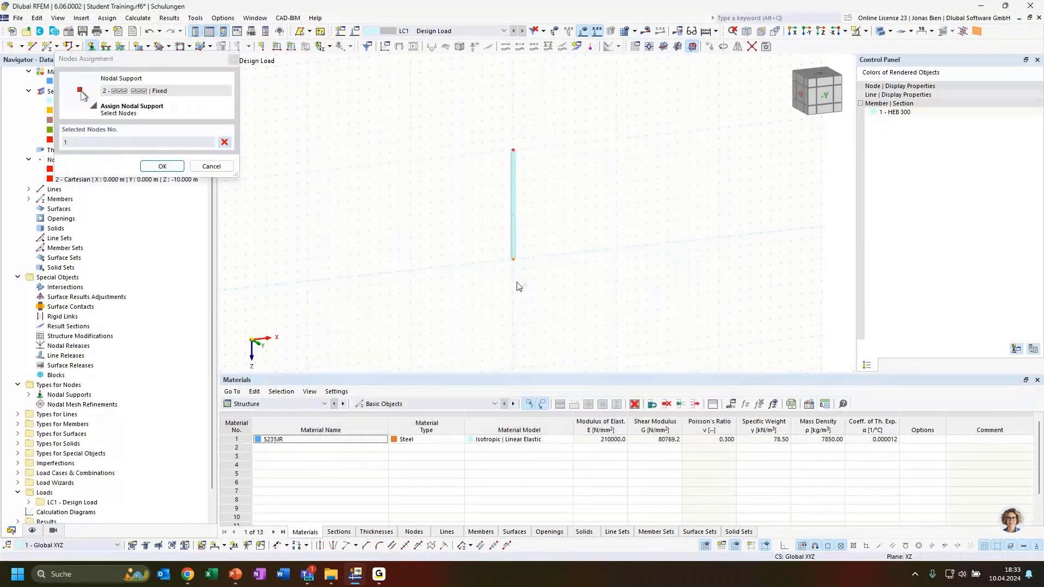
click(162, 167)
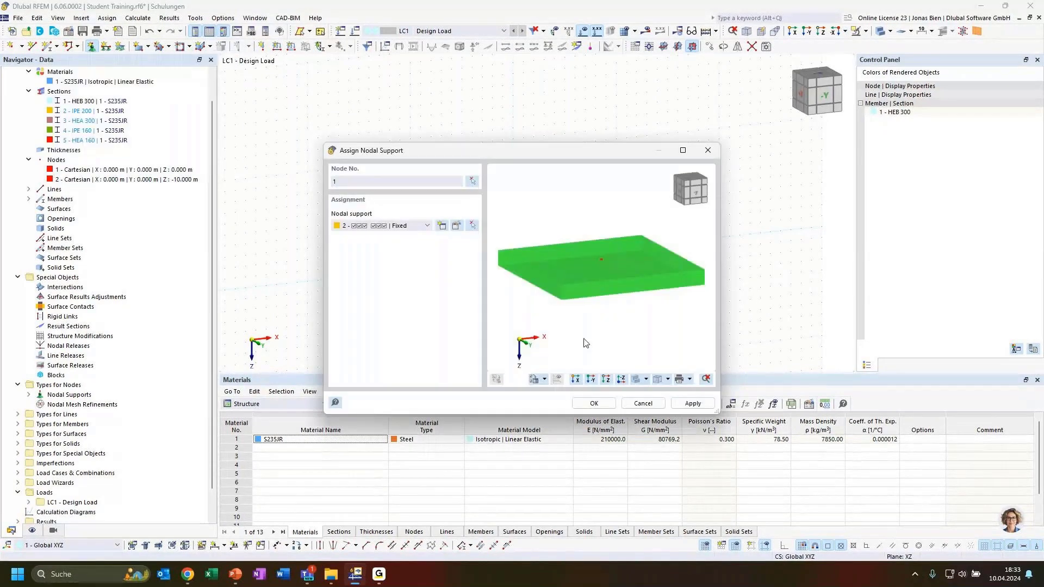
click(594, 404)
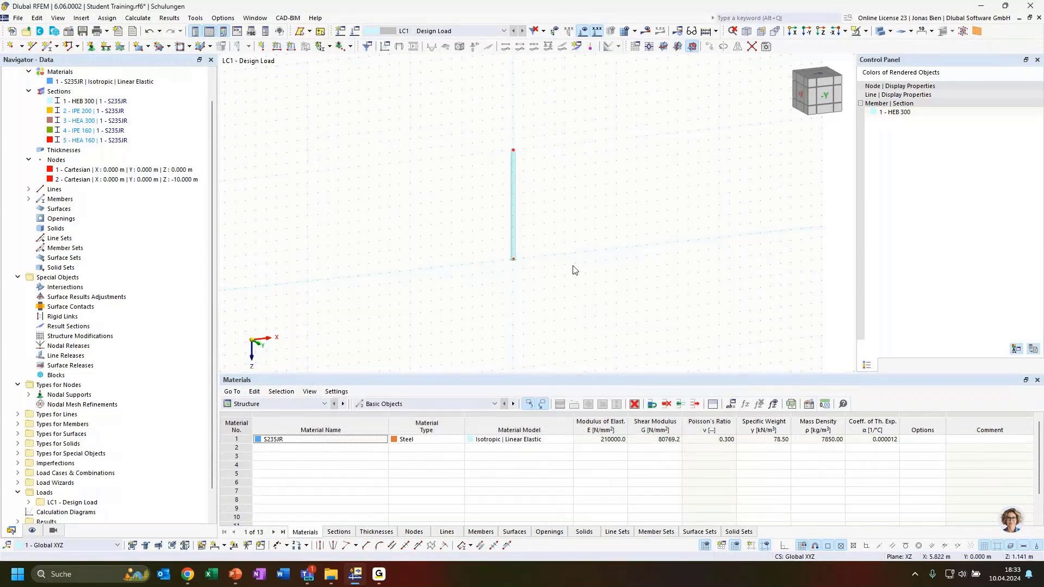
Examine the support conditions of the Fixed nodal support through the base node's properties and close them without changes.
scroll(533, 245, up, 5)
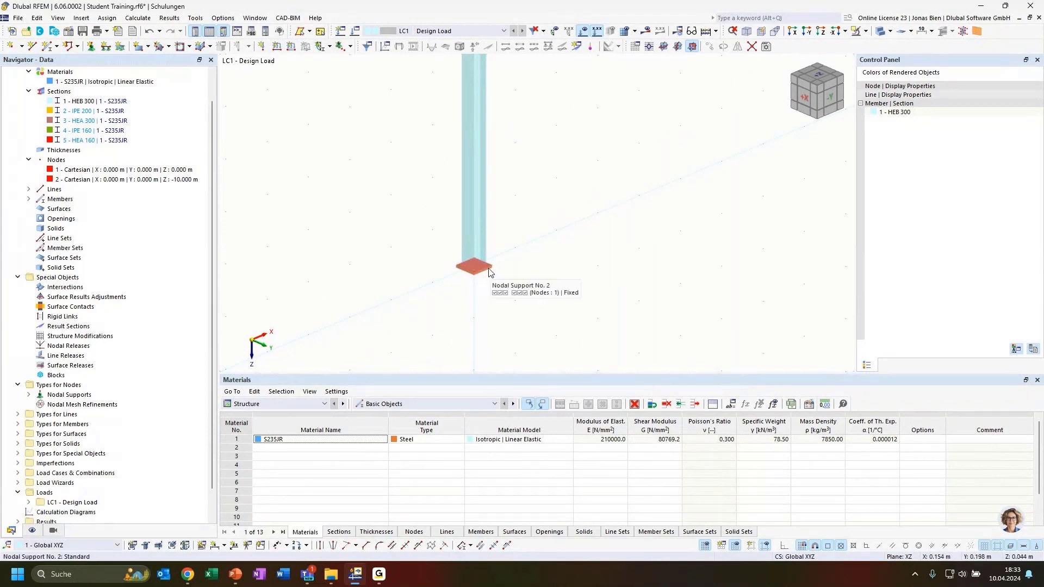
right_click(487, 273)
click(530, 247)
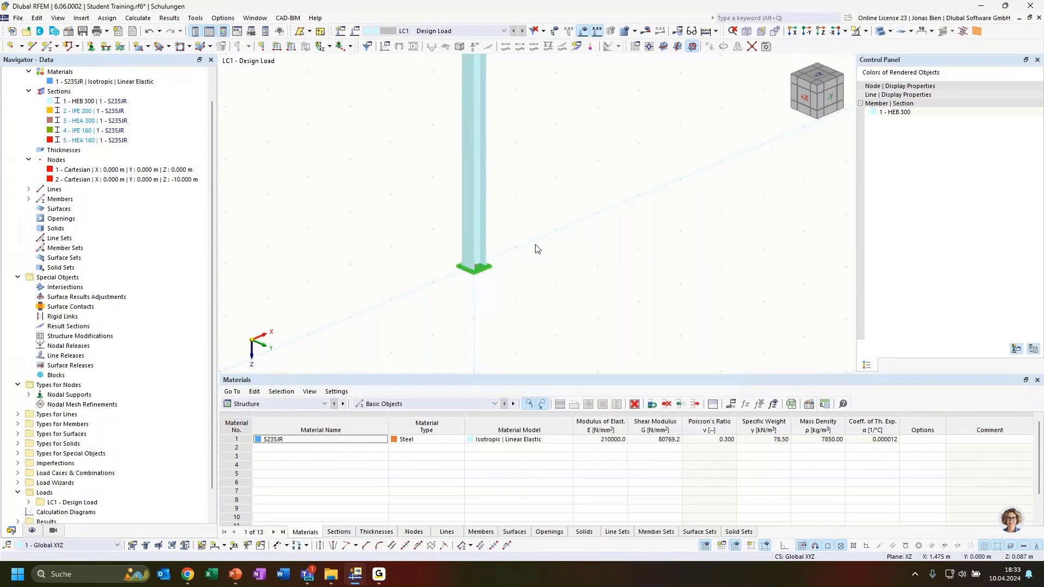
double_click(476, 269)
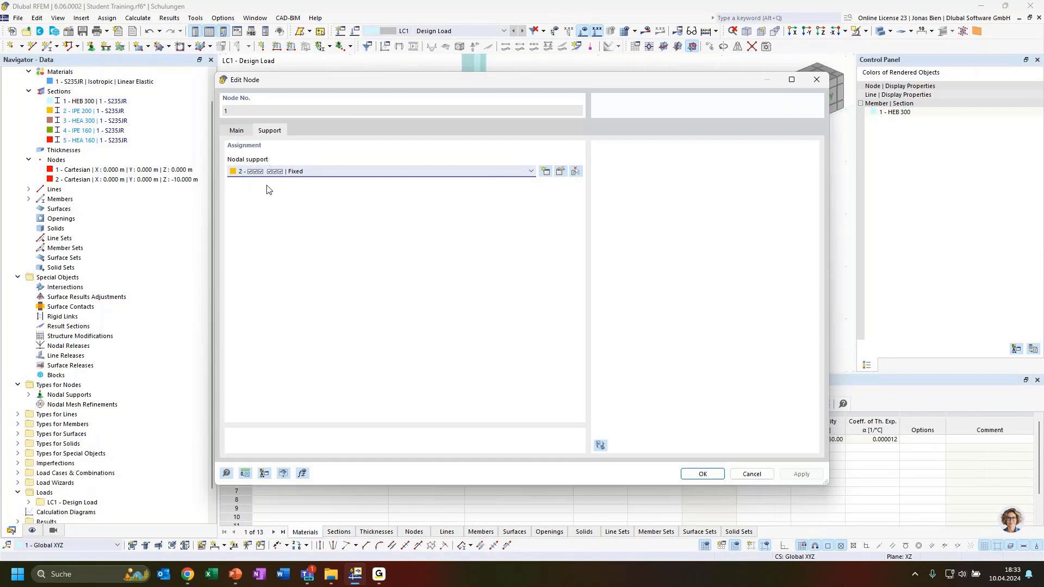
click(560, 173)
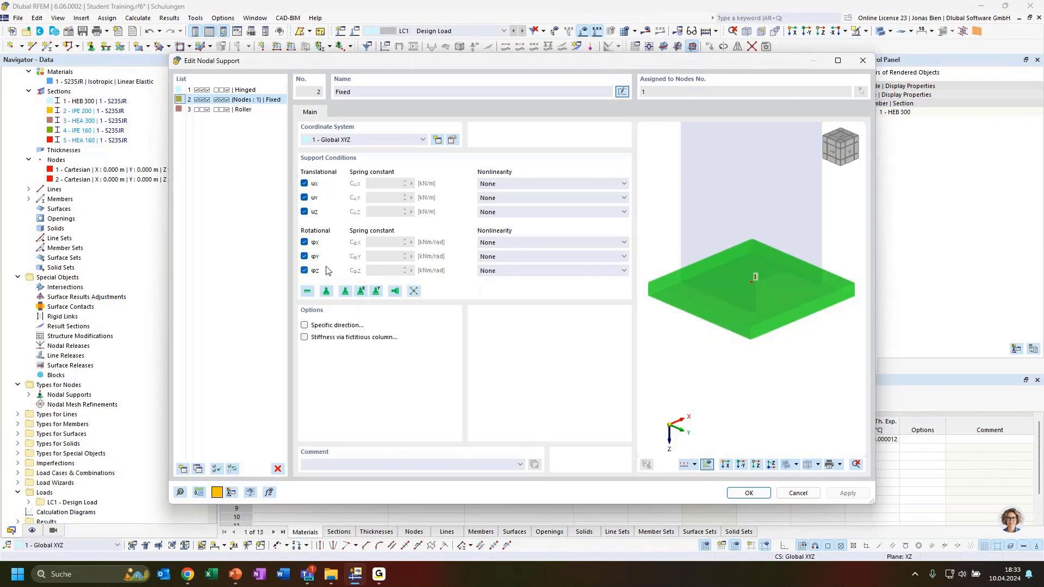
click(750, 493)
click(703, 474)
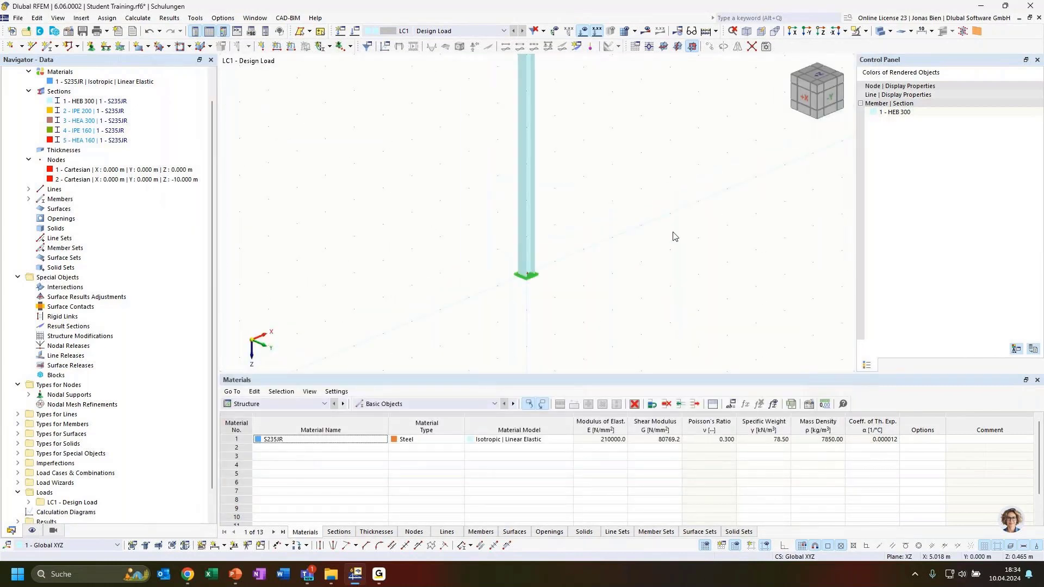
Apply a Components-type nodal load with Fx 10 kN and Fz 100 kN in LC1 to the column's top node.
scroll(673, 178, down, 2)
ctrl+middle_drag(673, 234, 596, 278)
scroll(601, 272, down, 1)
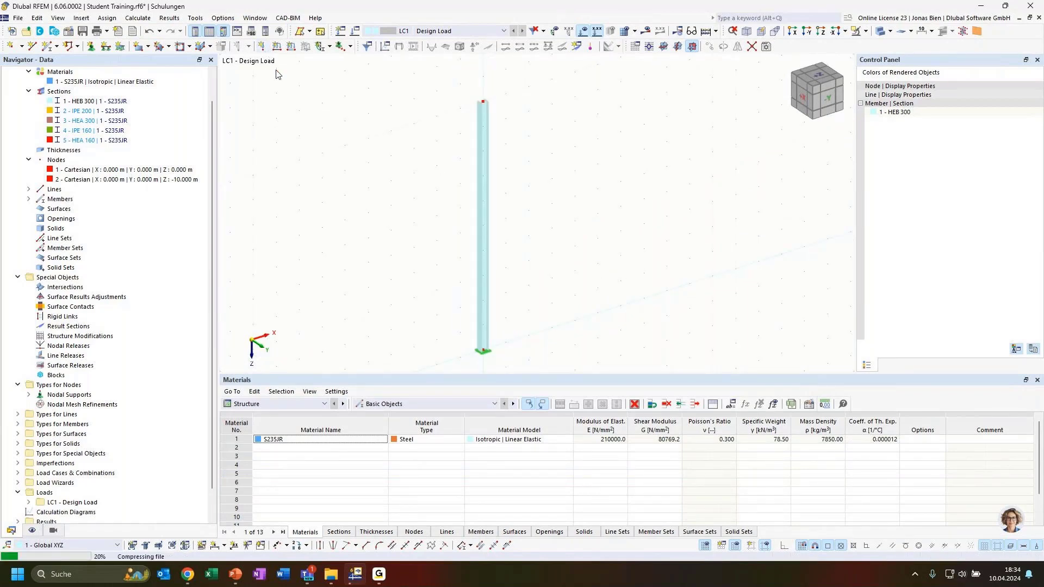
click(299, 188)
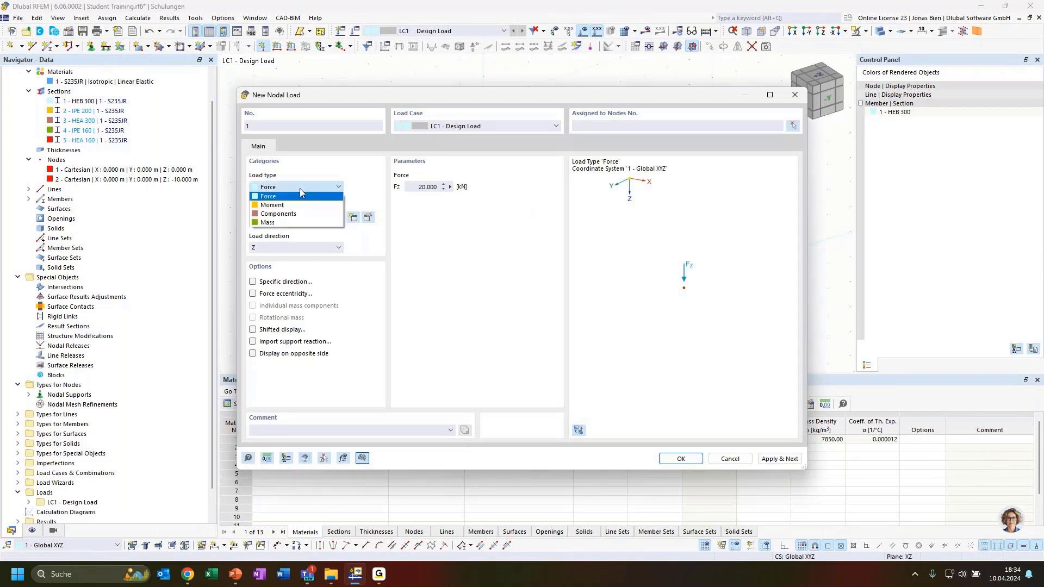
click(291, 188)
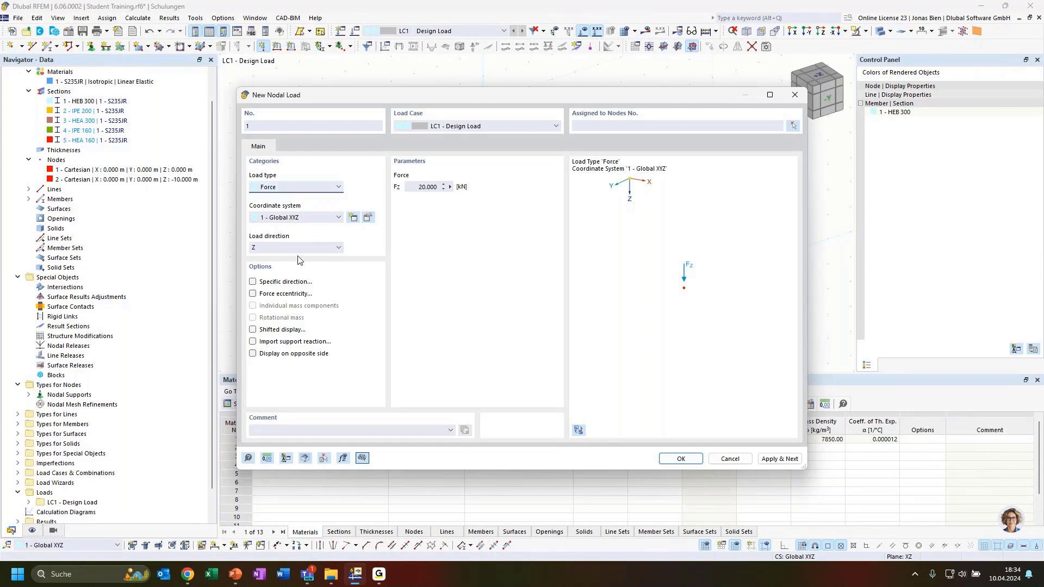
click(305, 191)
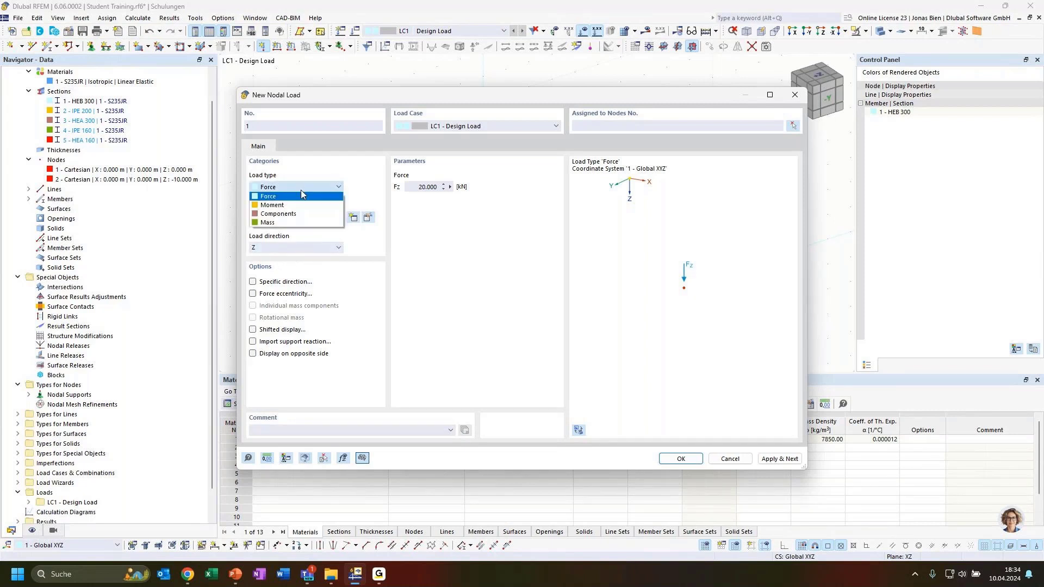
click(285, 214)
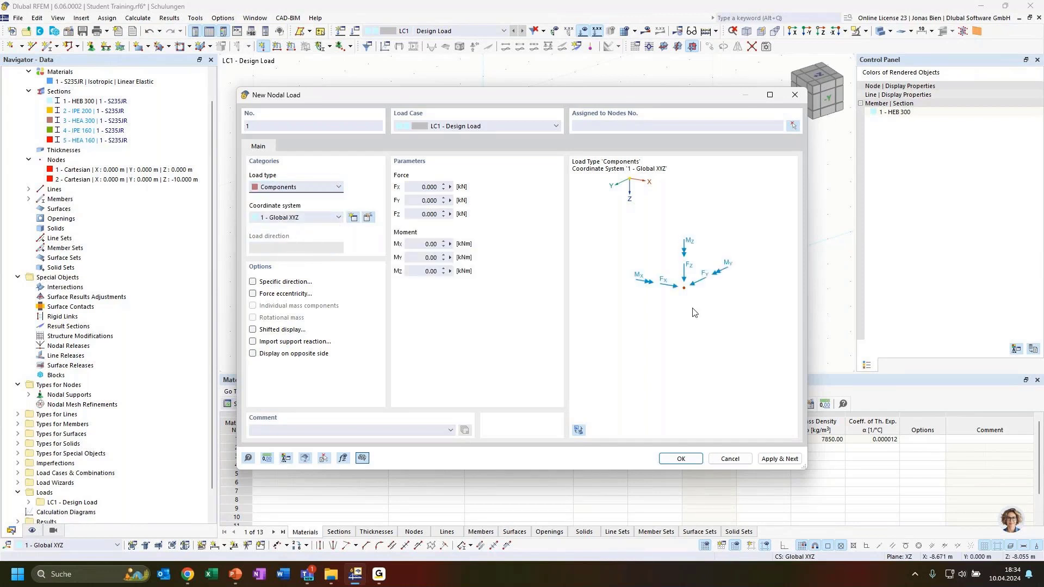
click(423, 187)
click(421, 213)
drag(560, 109, 846, 122)
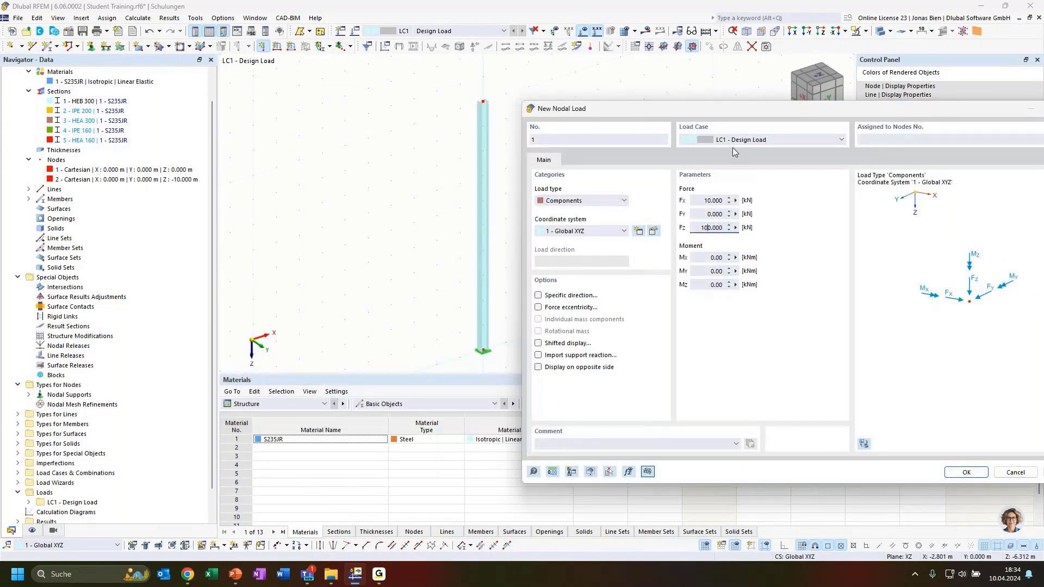
click(967, 472)
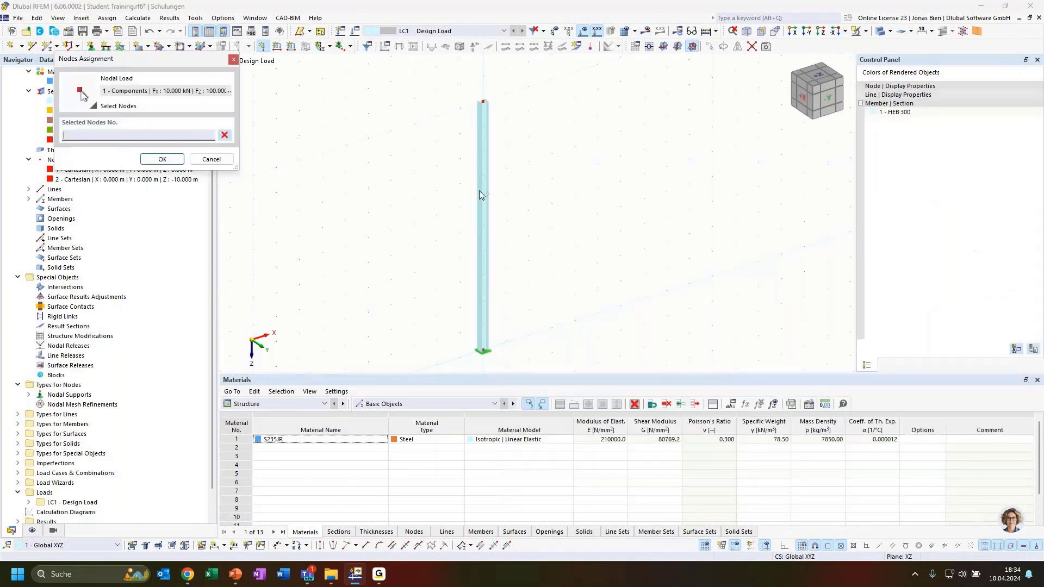
click(484, 104)
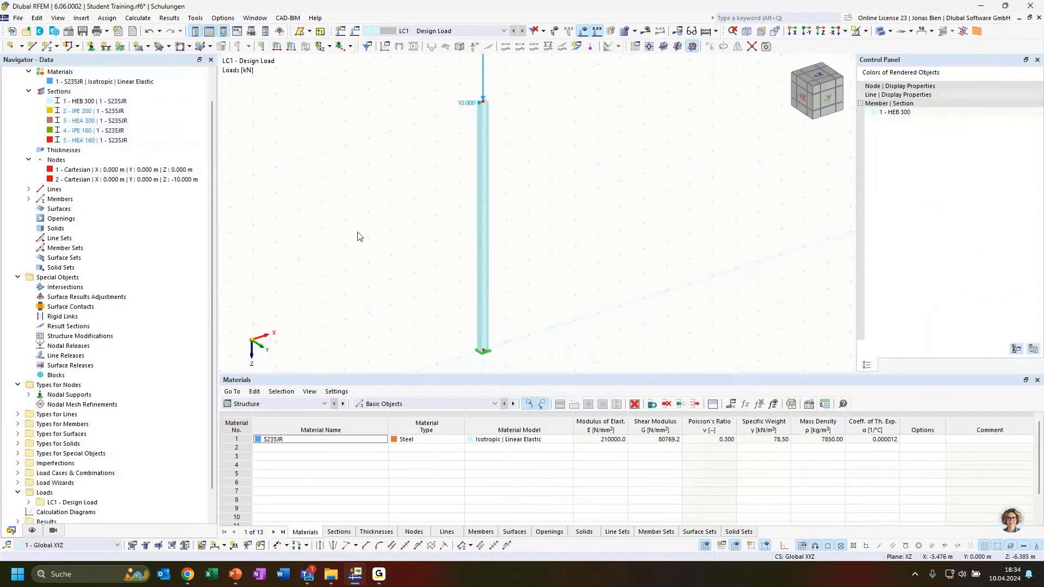
Slightly enlarge the display size of the nodal load at the column's top.
ctrl+middle_drag(621, 211, 546, 179)
scroll(546, 178, down, 2)
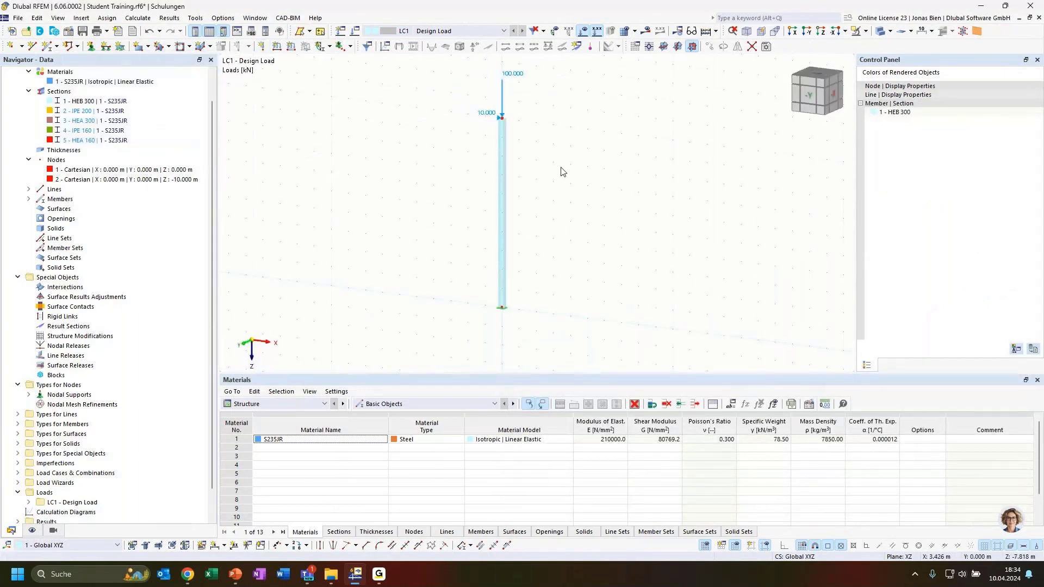
scroll(563, 171, up, 2)
right_click(543, 143)
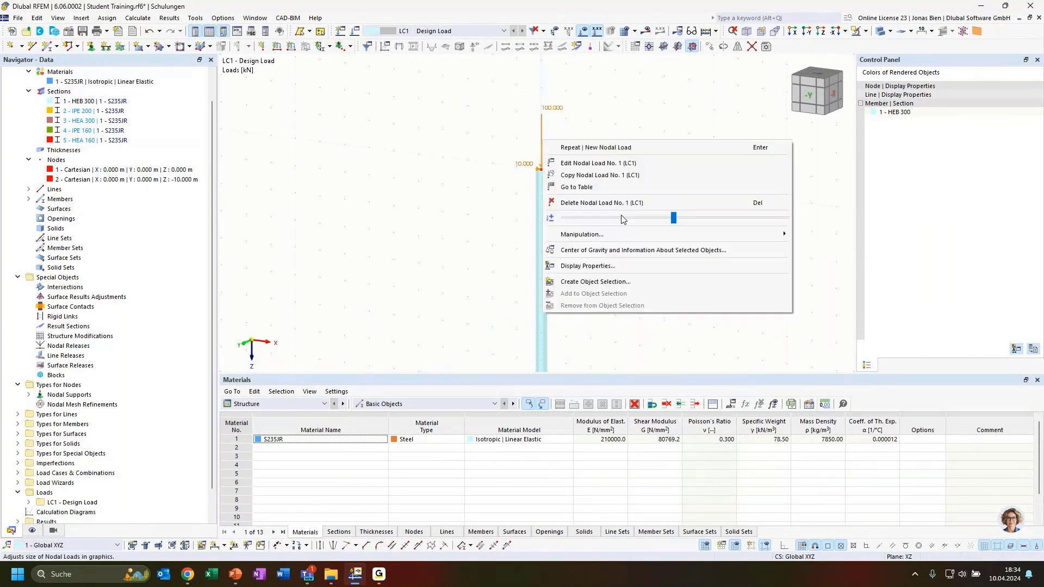
click(674, 218)
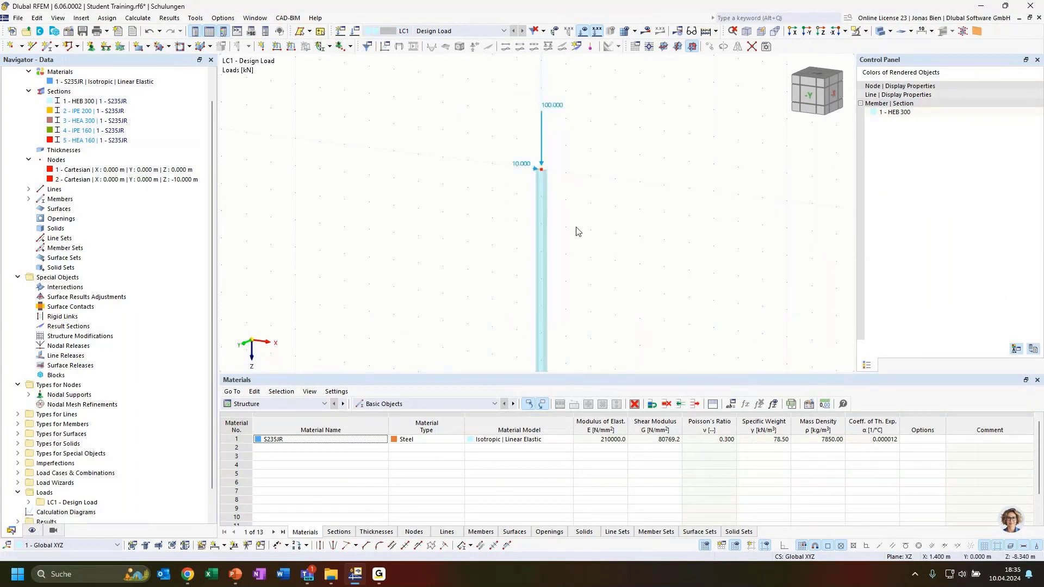
Calculate LC1 and show its results on the whole column with the load and support reactions in view.
ctrl+middle_drag(587, 225, 596, 177)
scroll(634, 247, down, 1)
scroll(625, 253, down, 1)
middle_drag(597, 177, 642, 217)
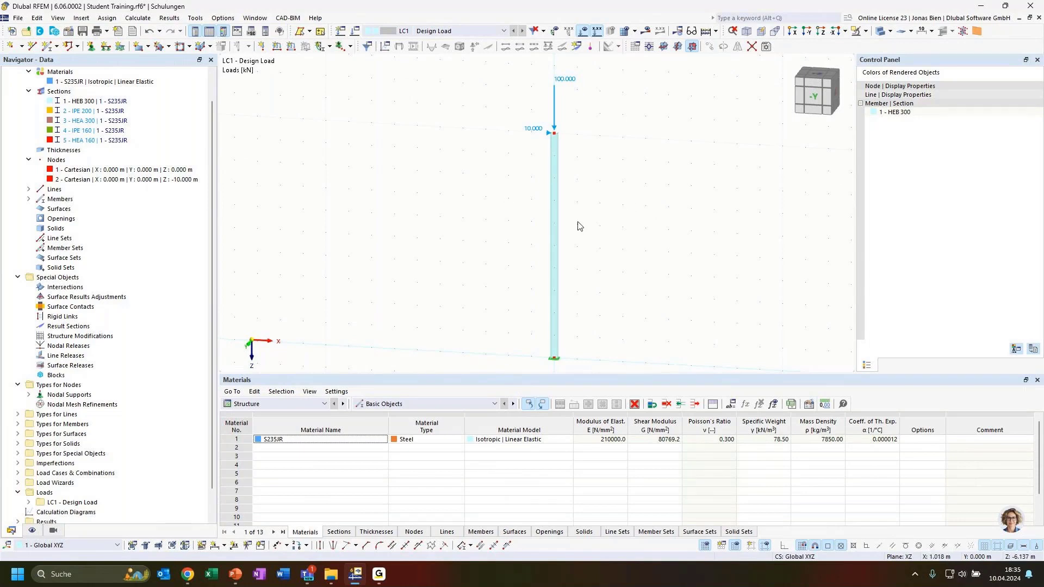
click(645, 31)
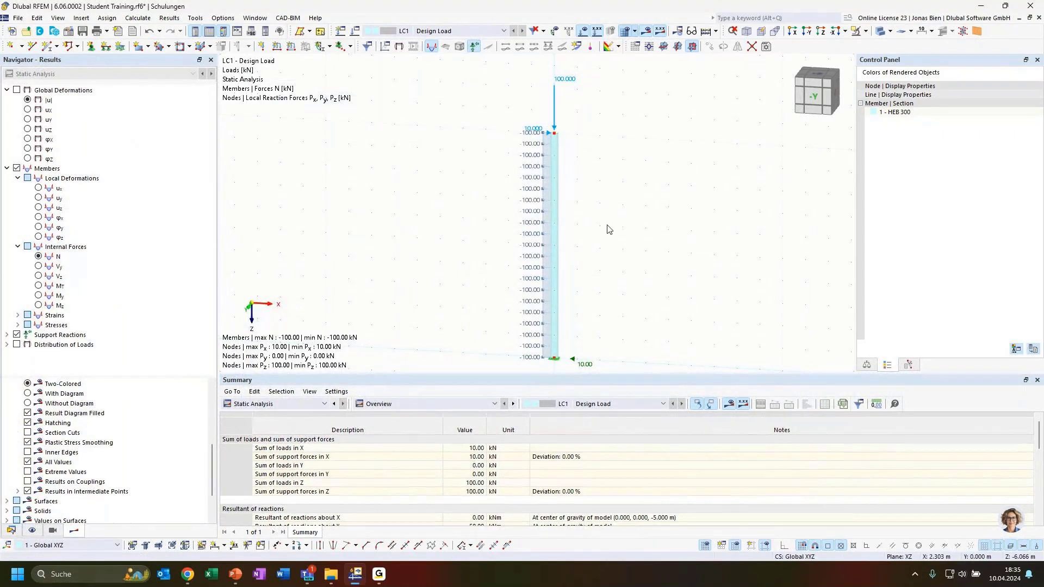
scroll(609, 224, down, 2)
middle_drag(610, 223, 608, 210)
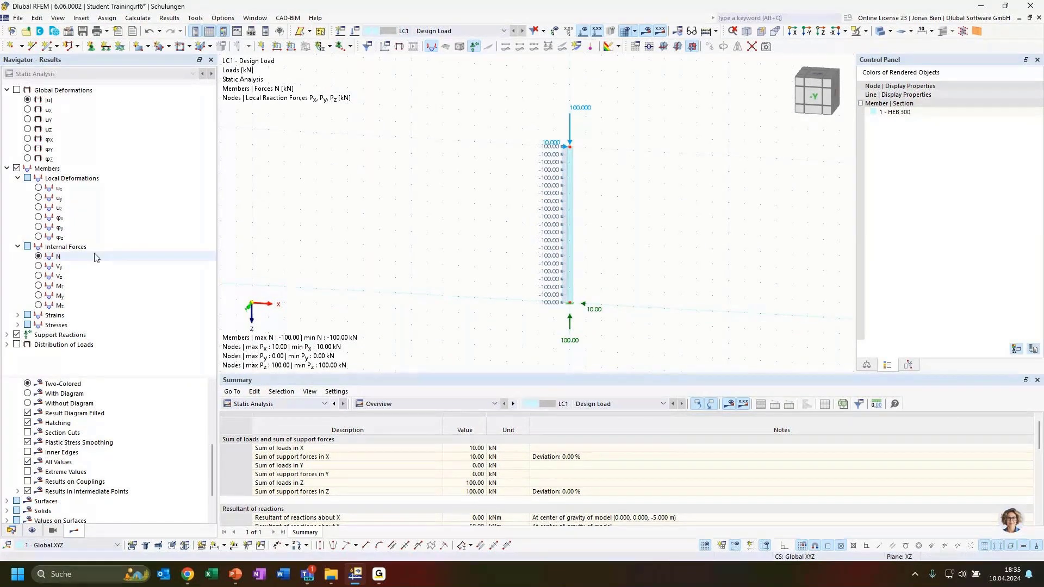
Review the member's shear force Vz diagram, followed by its bending moment My diagram.
click(59, 276)
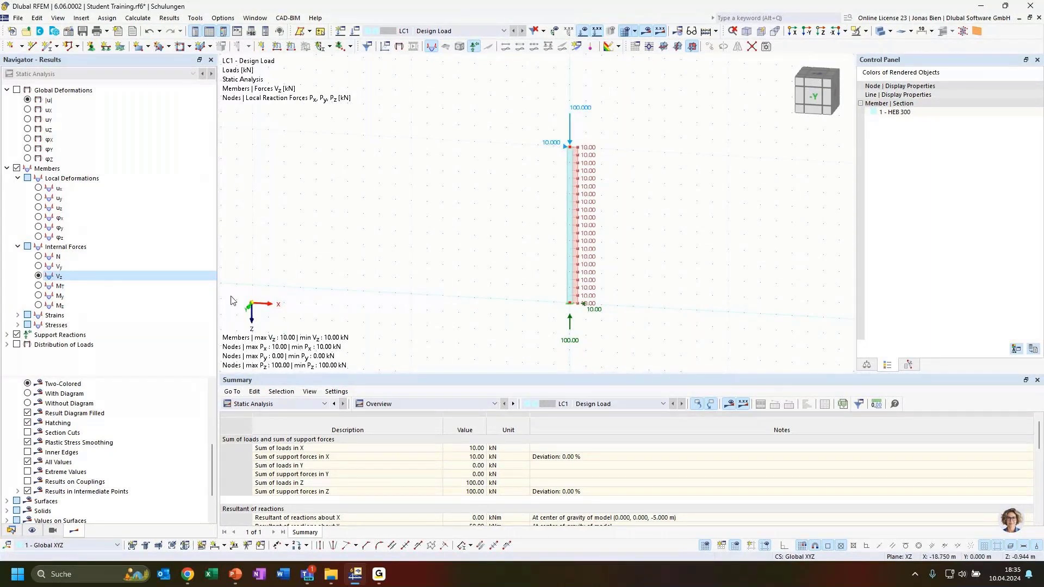
click(38, 296)
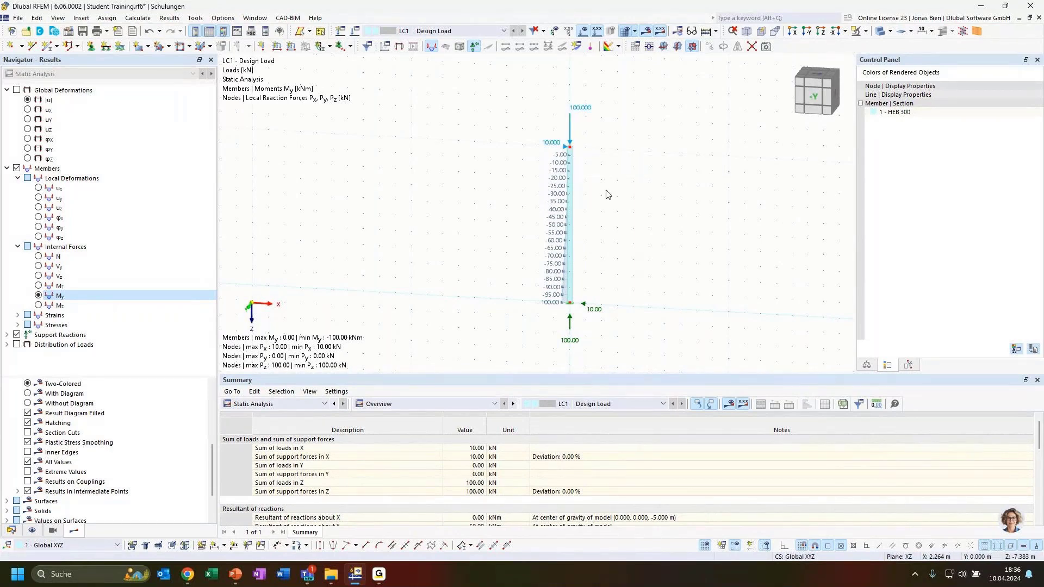
scroll(622, 210, up, 2)
scroll(621, 210, down, 1)
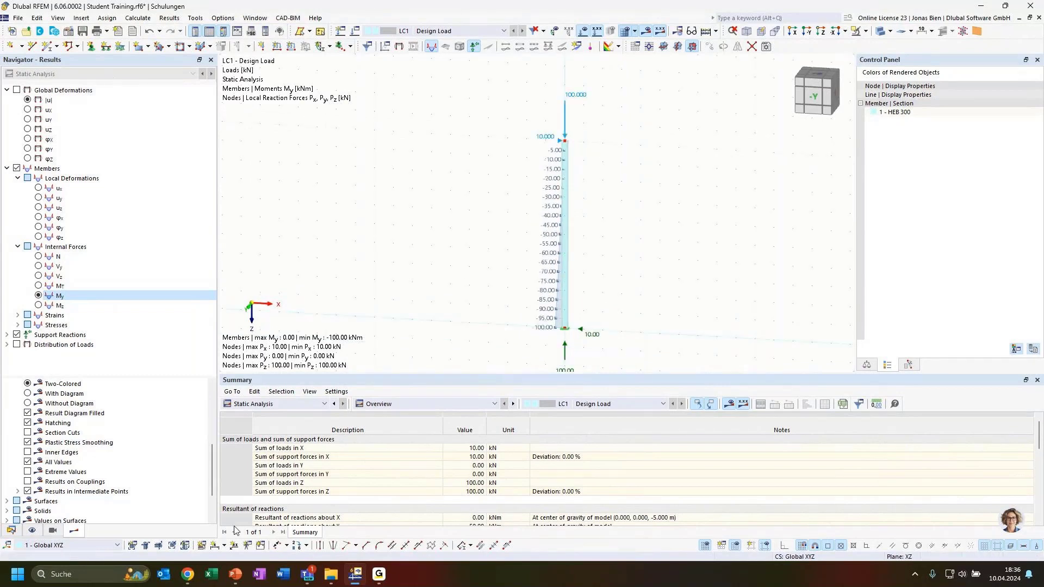
Add a linear dimension for the column's length and move its dimension line closer to the column.
click(216, 544)
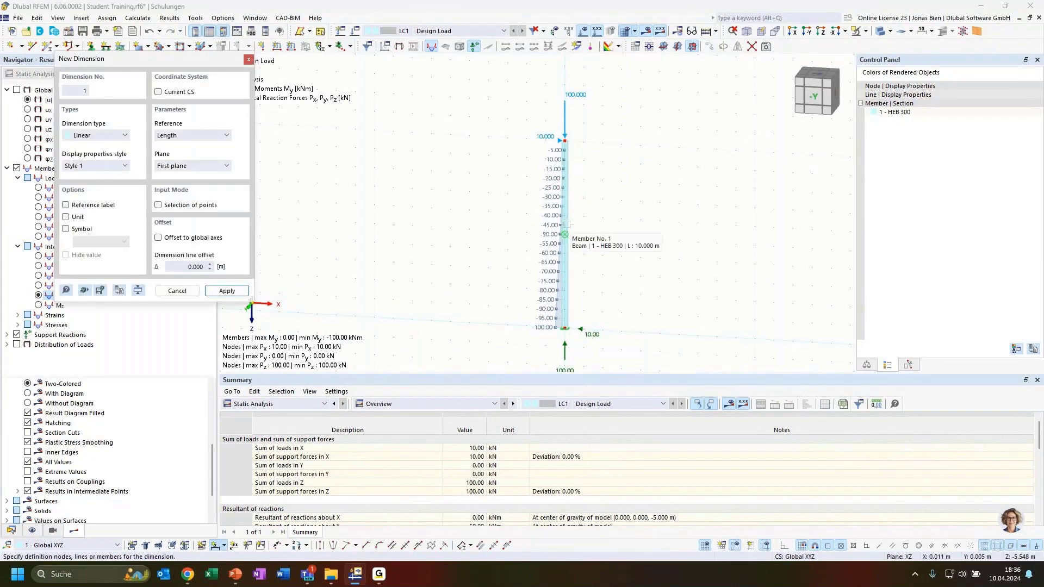
click(565, 234)
click(597, 226)
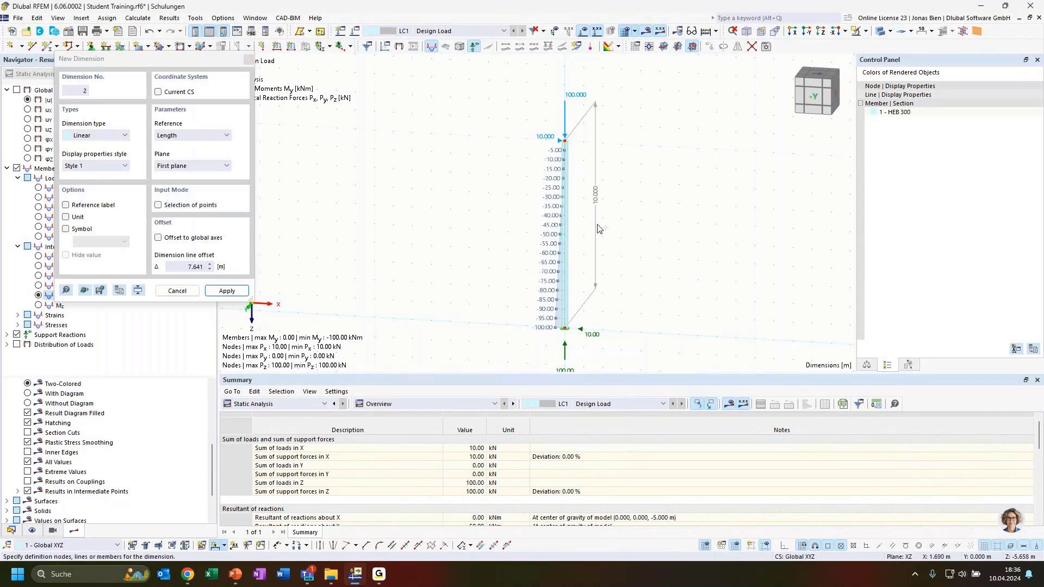
key(Escape)
ctrl+middle_drag(660, 275, 622, 226)
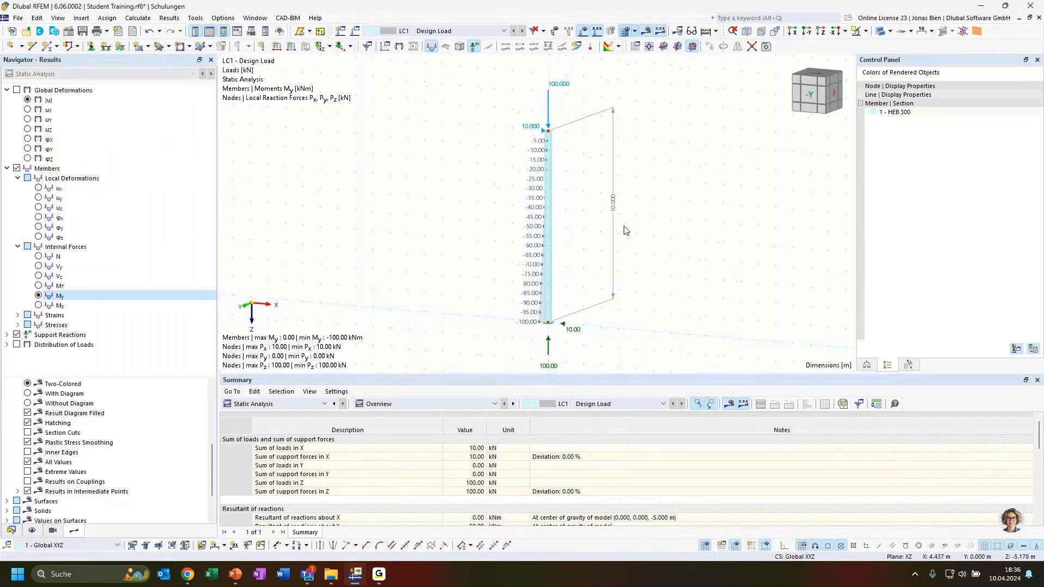
drag(614, 211, 572, 274)
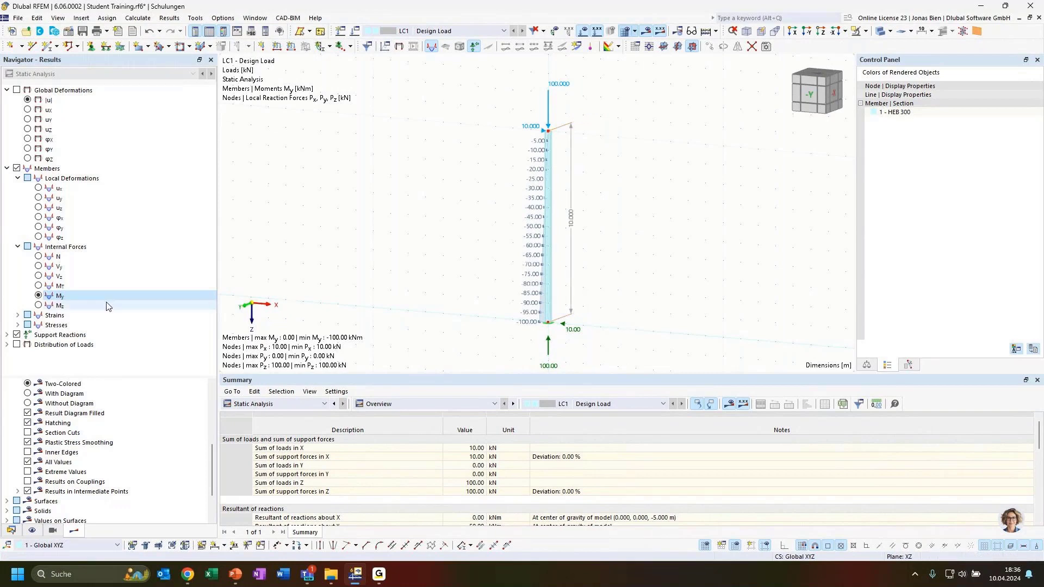
Show the reaction moments Mx, My and Mz among the nodal support reactions.
scroll(606, 264, down, 1)
scroll(595, 334, up, 1)
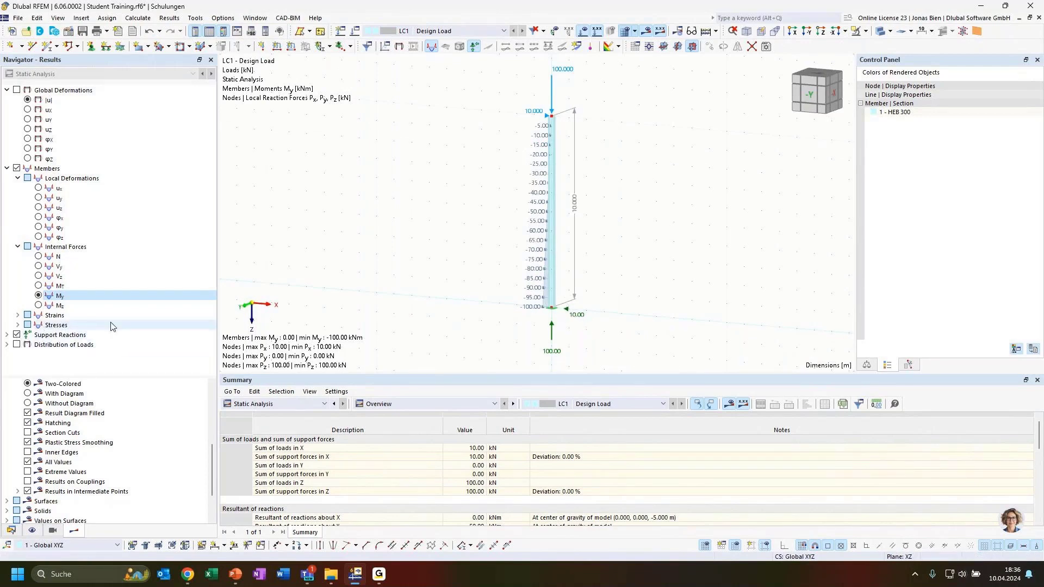
click(7, 335)
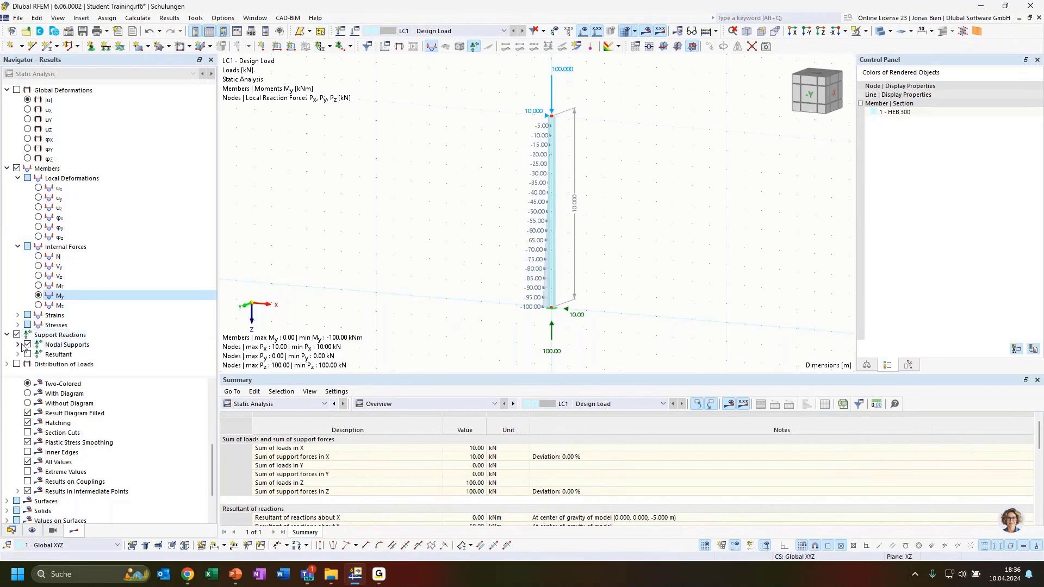
click(18, 344)
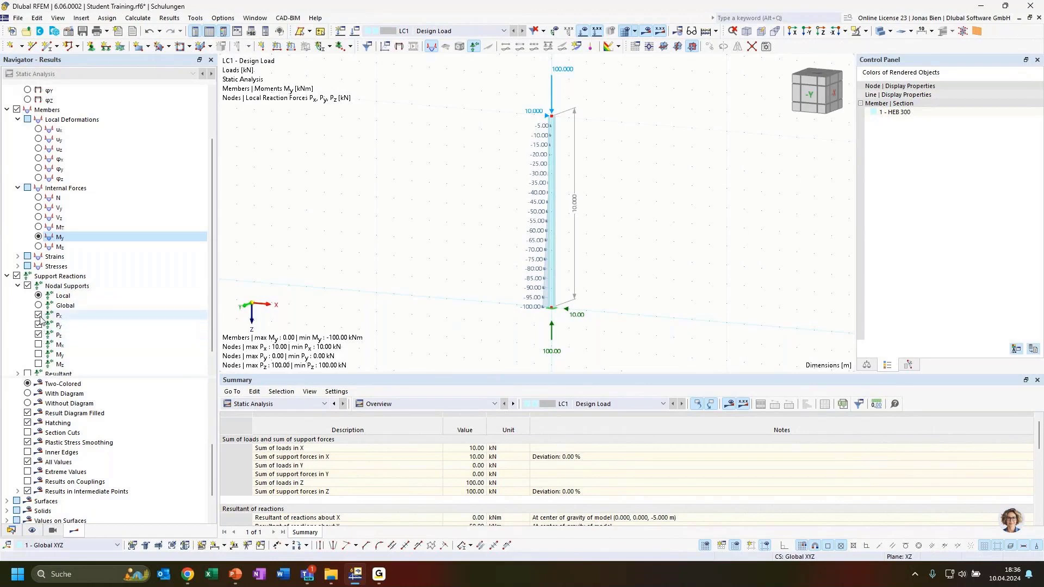
click(38, 344)
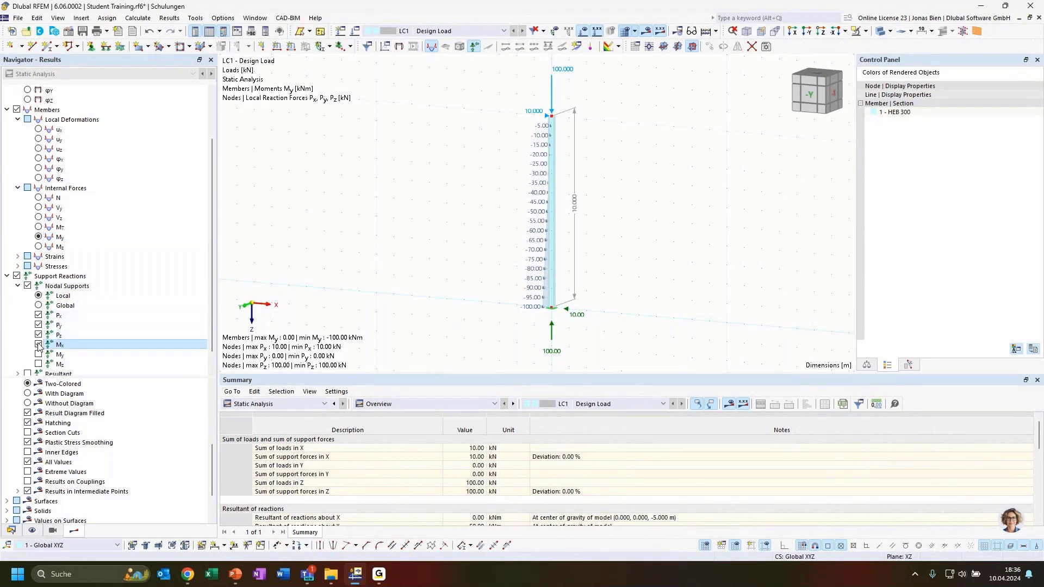
click(39, 354)
click(38, 364)
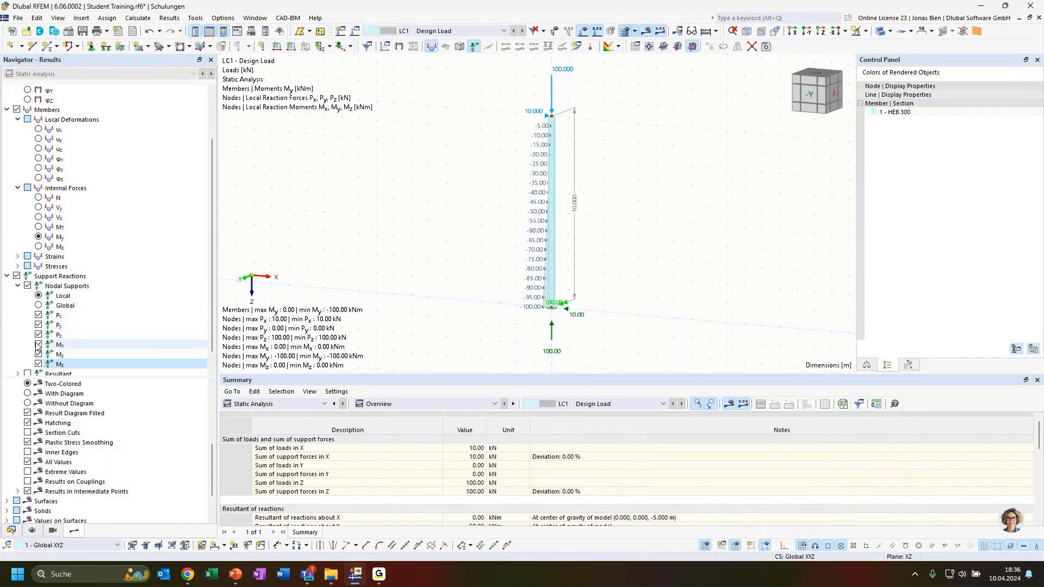
Show the column's global total displacement |u| in place of the member moment diagram.
ctrl+middle_drag(610, 314, 557, 312)
scroll(556, 311, up, 3)
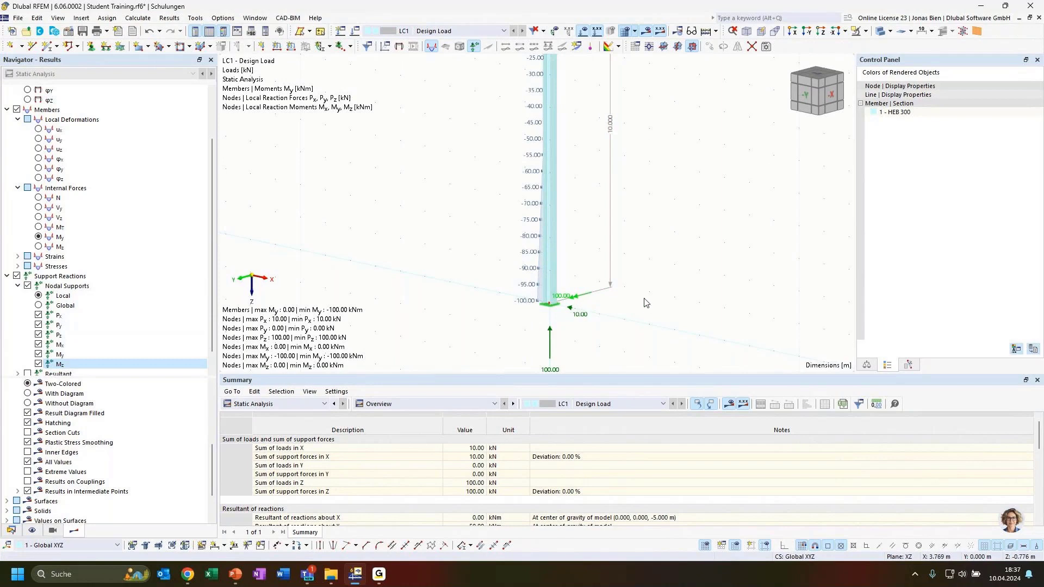
ctrl+middle_drag(670, 299, 658, 314)
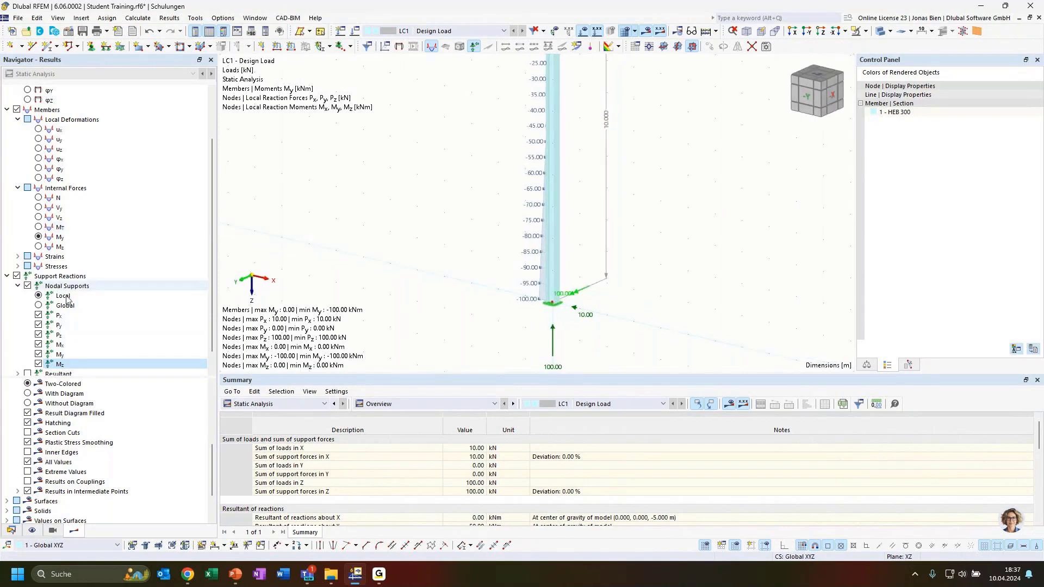
click(7, 276)
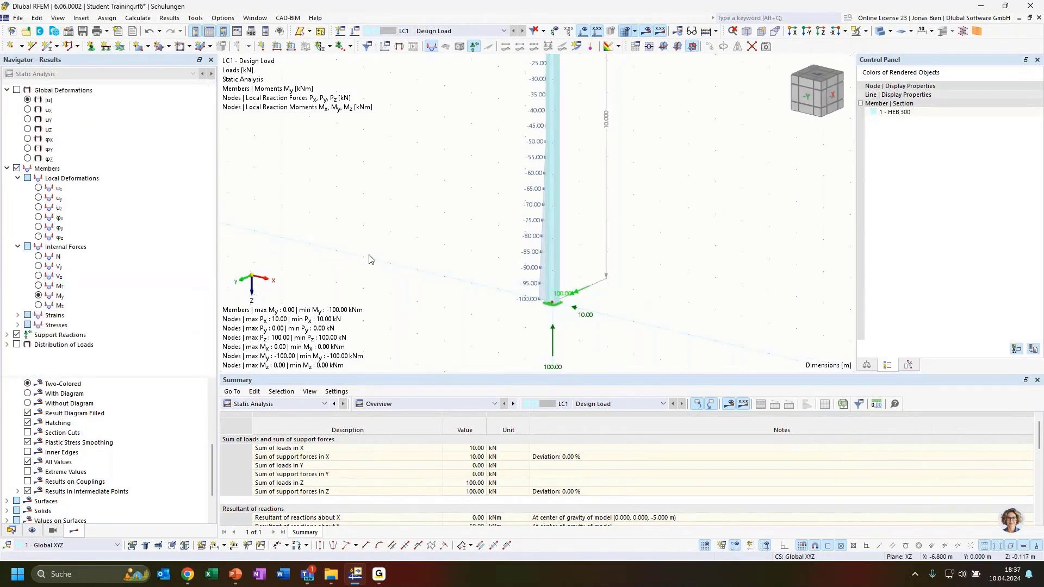
scroll(417, 235, down, 1)
middle_drag(439, 207, 389, 215)
click(27, 100)
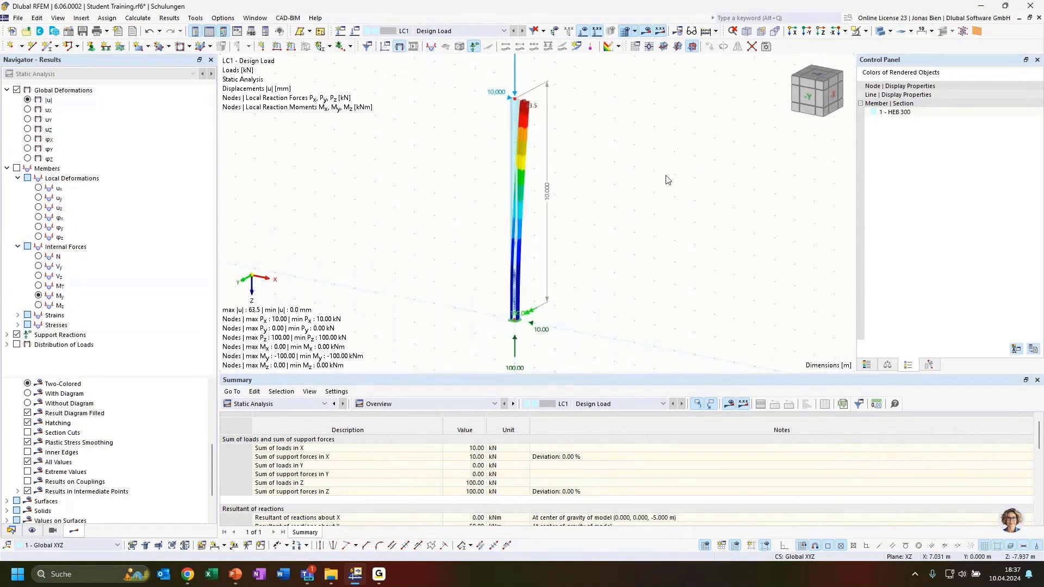
Display the deformation of the members as lines and inspect the displaced column top.
ctrl+middle_drag(581, 152, 635, 136)
click(879, 32)
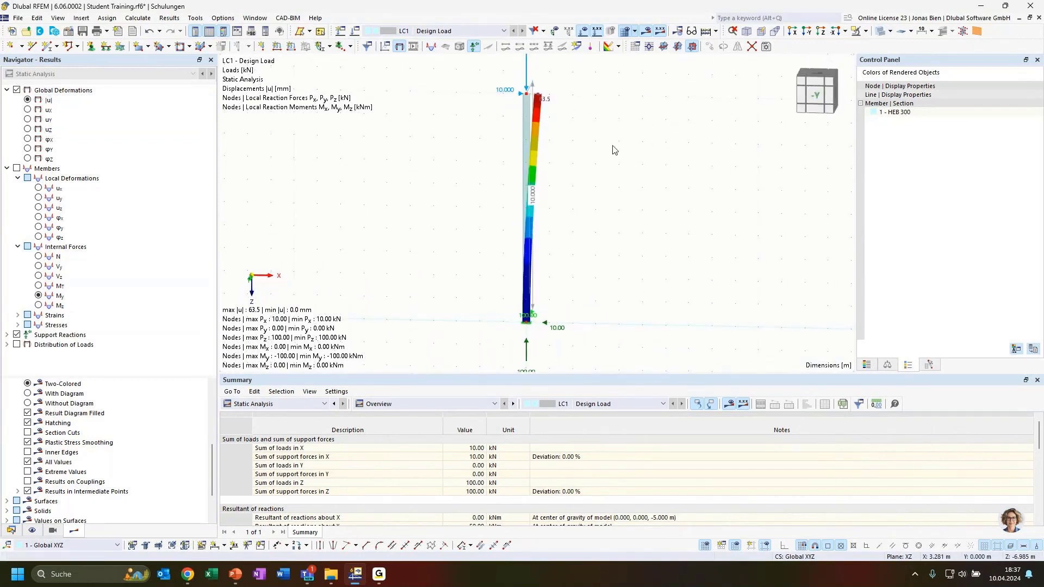
click(855, 33)
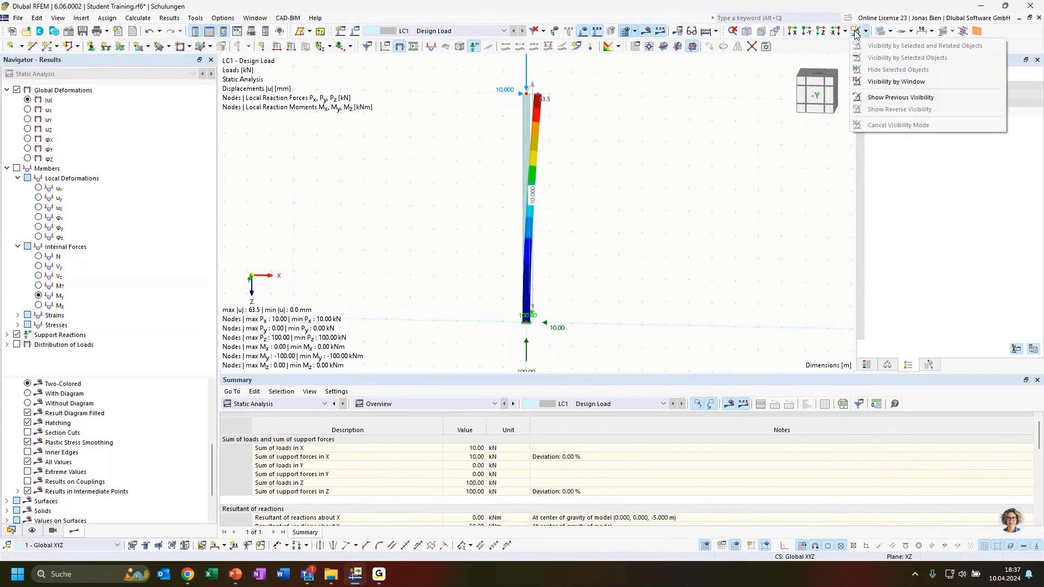
click(879, 30)
click(880, 31)
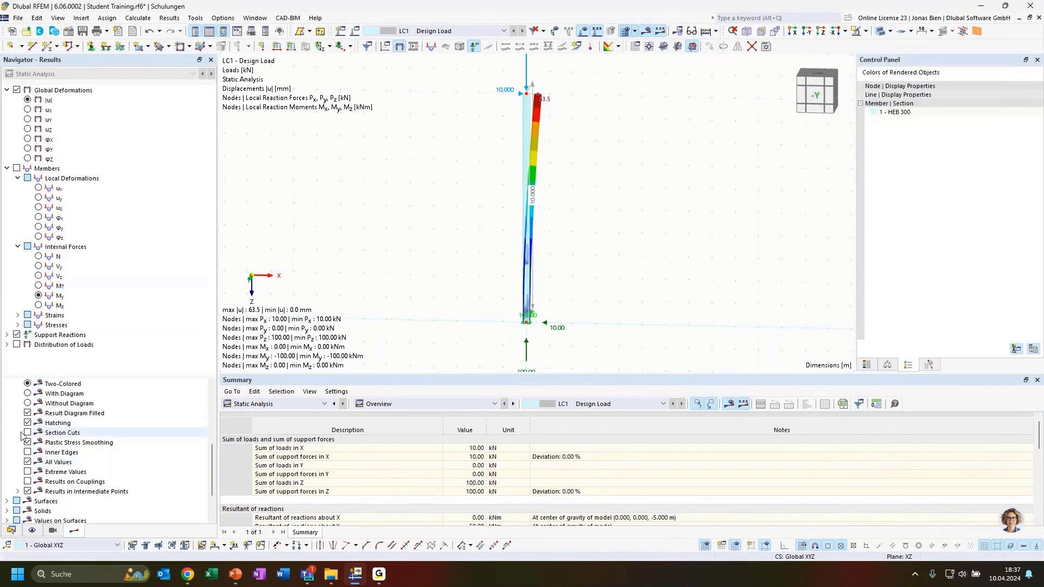
scroll(50, 431, up, 4)
scroll(49, 432, up, 1)
click(38, 432)
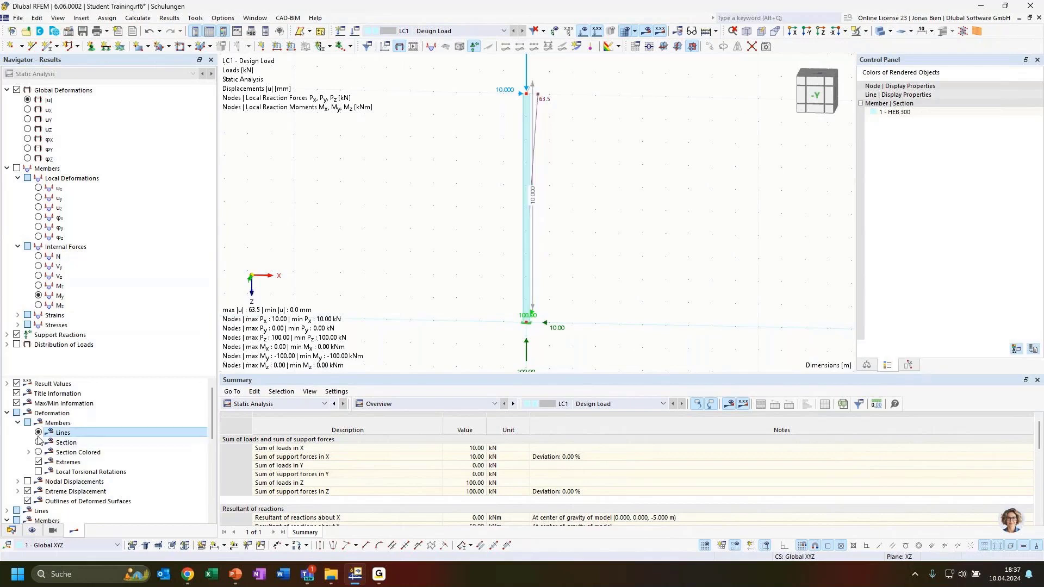
ctrl+middle_drag(660, 131, 635, 134)
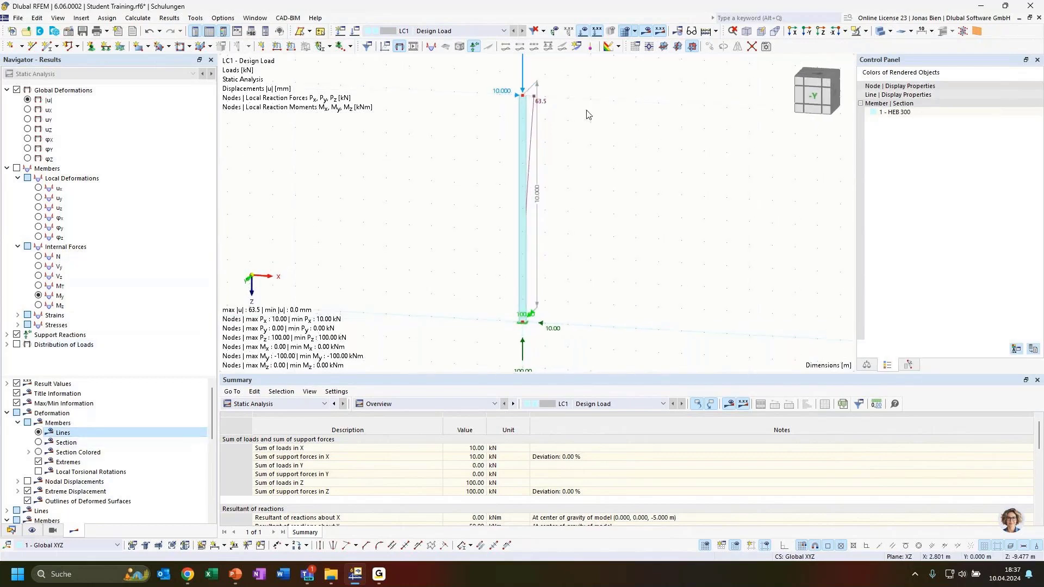
scroll(537, 104, up, 2)
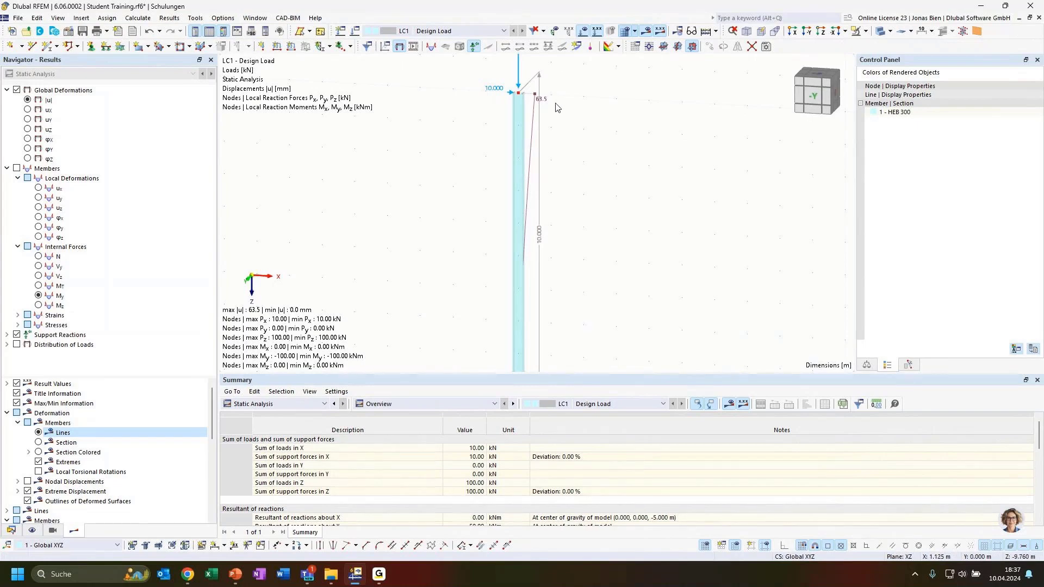
scroll(585, 120, down, 2)
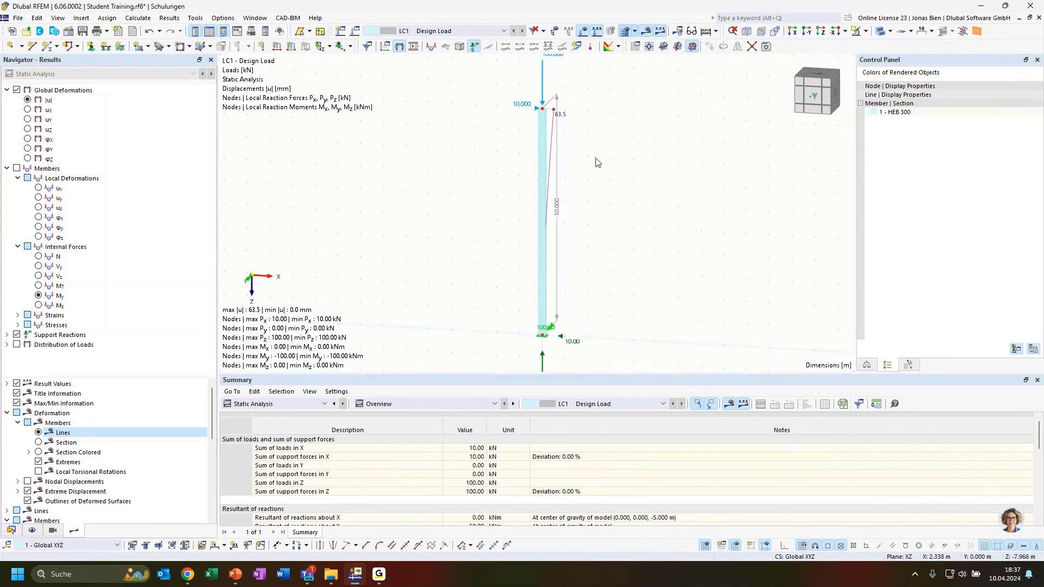
scroll(650, 185, down, 3)
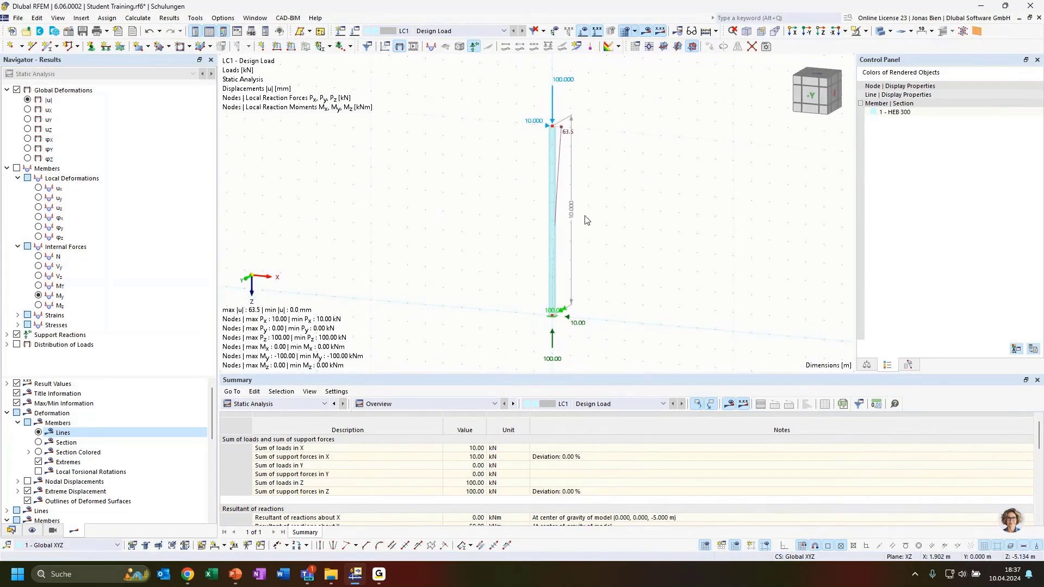
Return to the model data tree and collapse its Types for Nodes, Special Objects, Sections and Nodes branches.
click(550, 227)
click(11, 531)
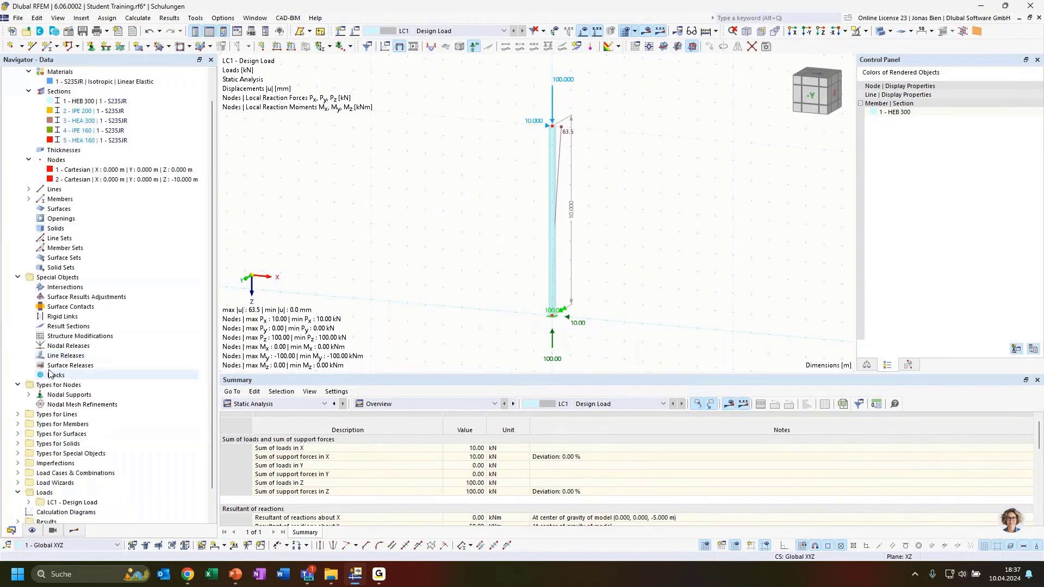
click(18, 384)
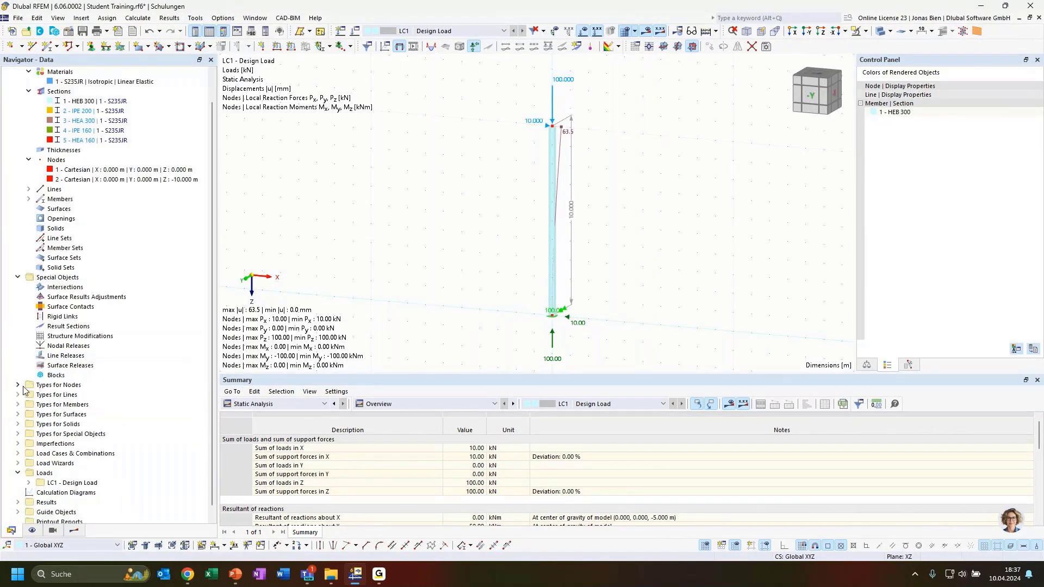
click(18, 277)
click(28, 120)
click(28, 140)
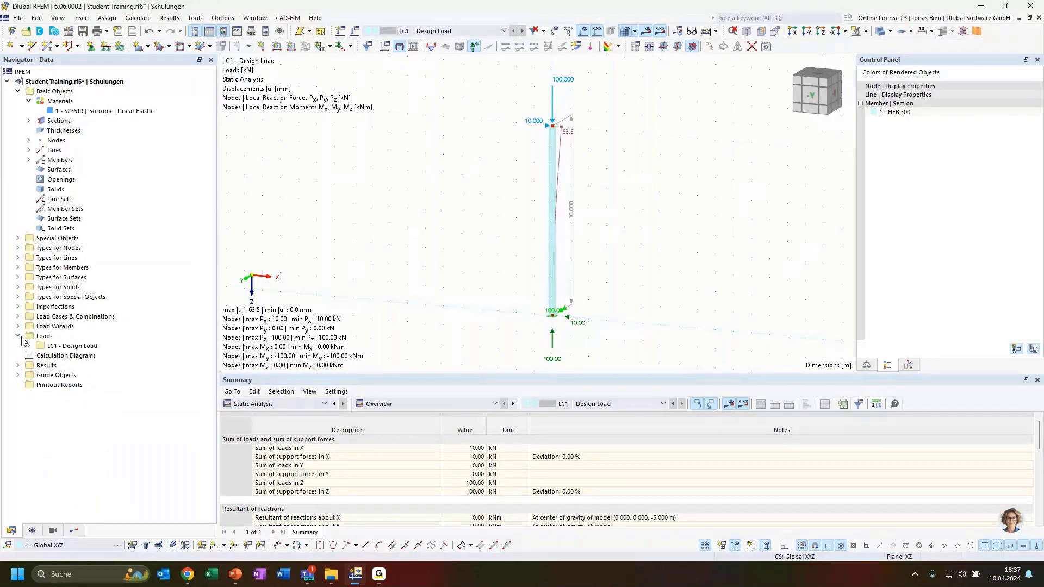
Open load case LC1 Design Load for editing and duplicate it as a second load case.
click(17, 316)
click(87, 336)
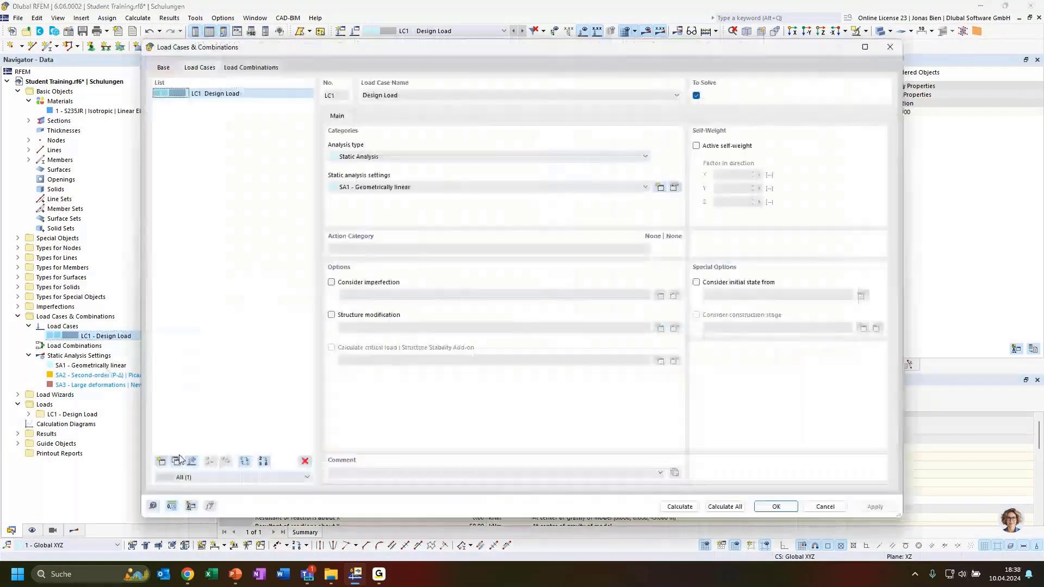
click(176, 461)
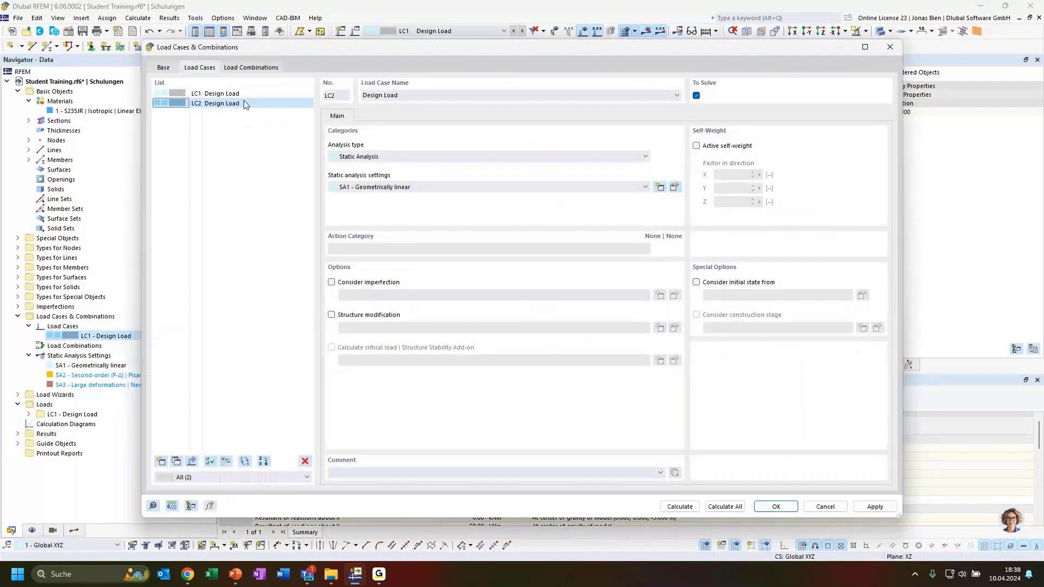
click(243, 103)
drag(369, 50, 518, 110)
drag(483, 149, 483, 60)
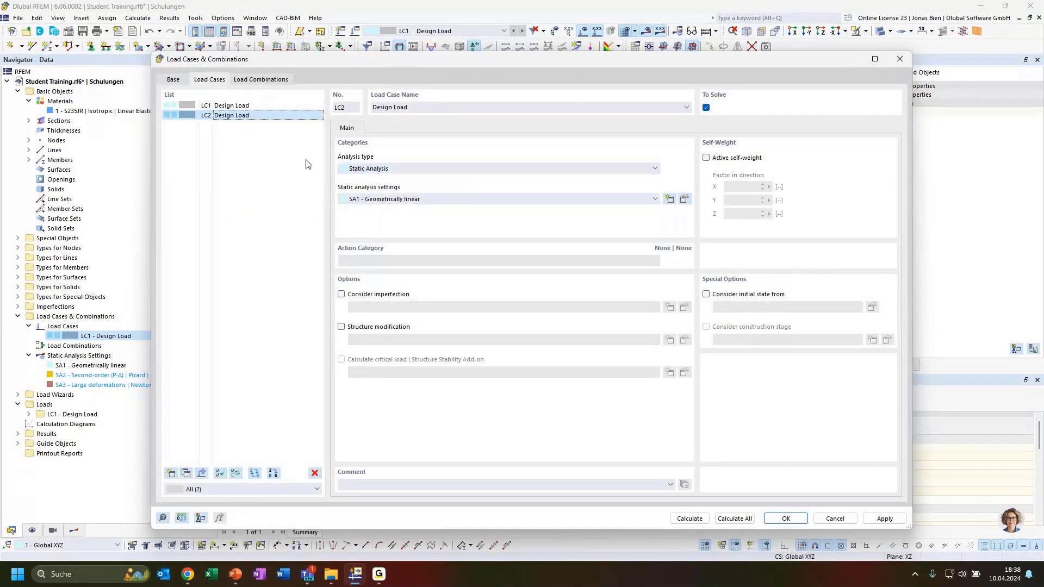
Assign the static analysis settings SA2 - Second-order (P-Δ) | Picard | 100 | 1 to the copied load case.
click(424, 199)
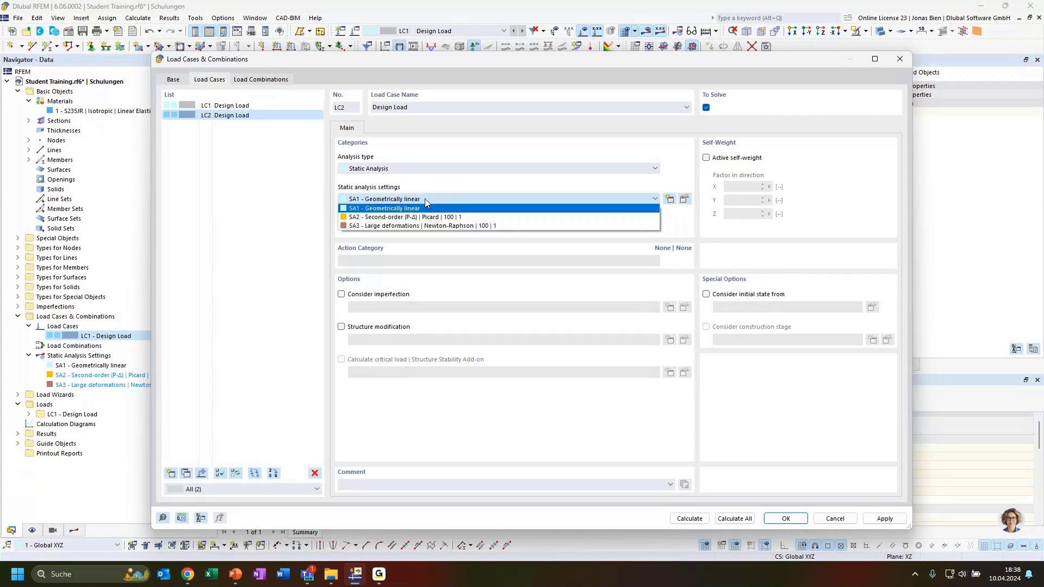
click(381, 217)
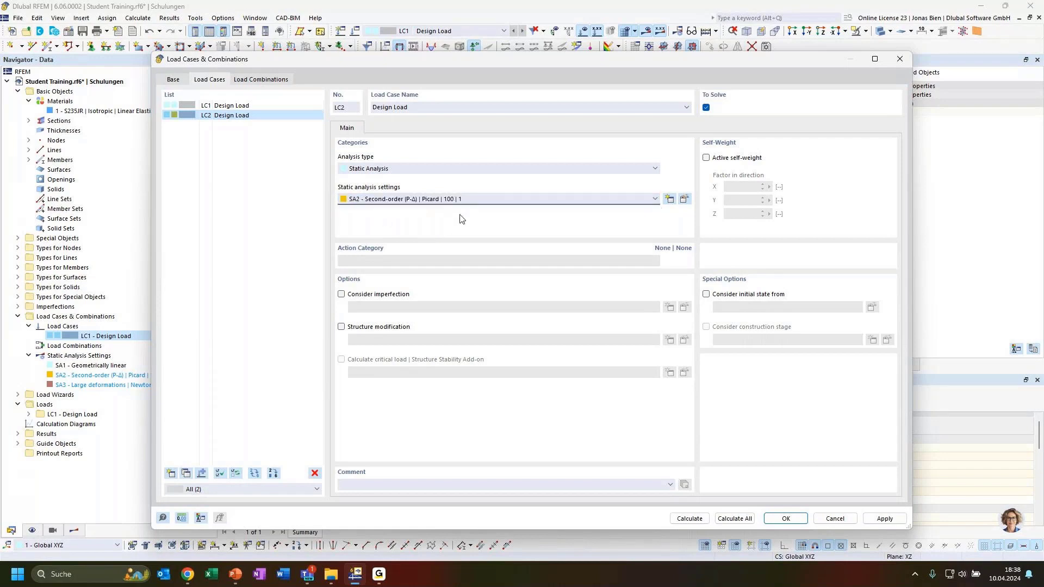
click(441, 199)
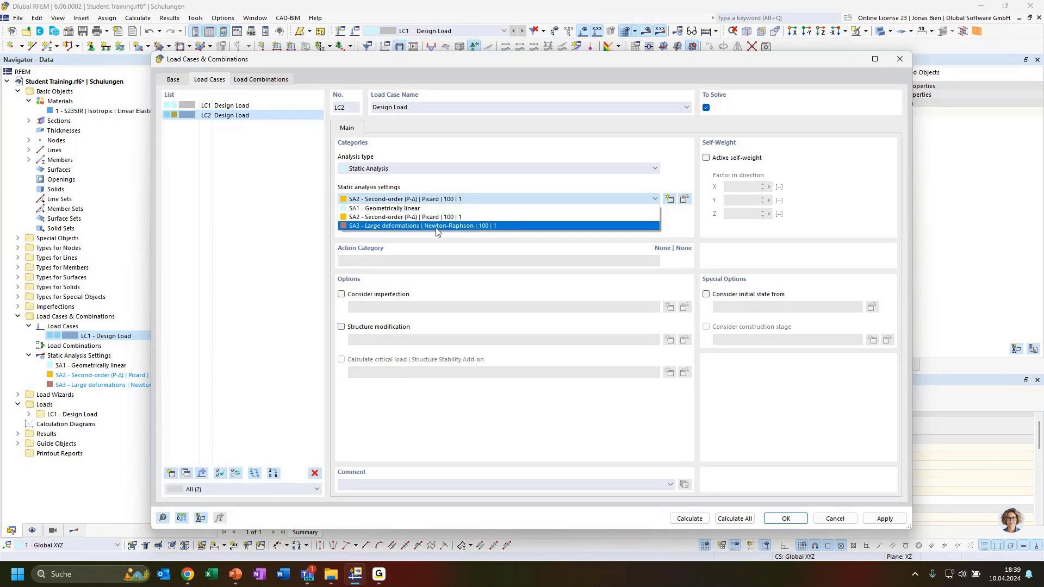
click(635, 199)
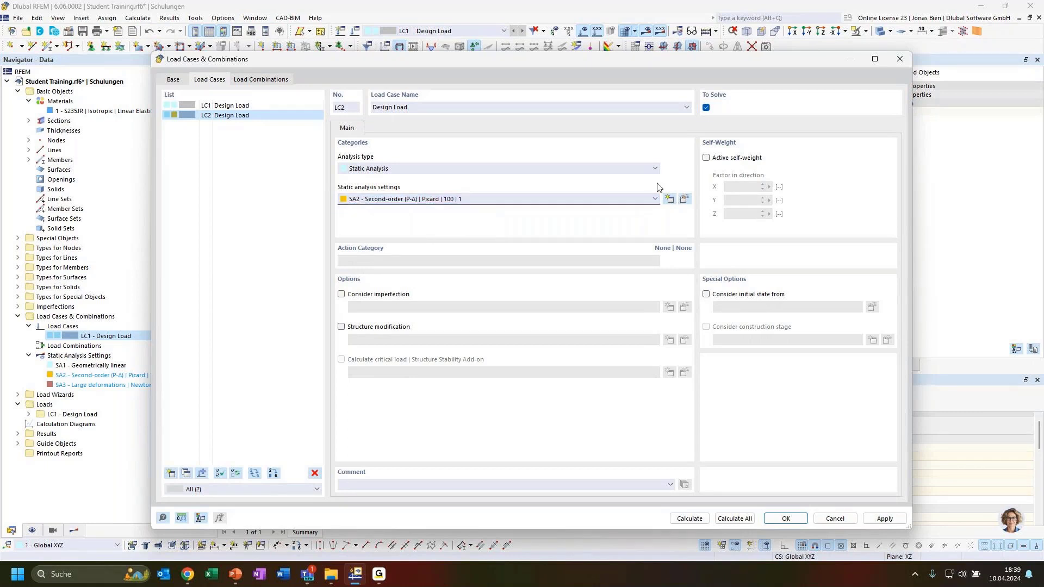
Review the SA2 static analysis settings, including analysis type, iterative method and basic settings, and compare them with SA1 Geometrically linear.
click(684, 200)
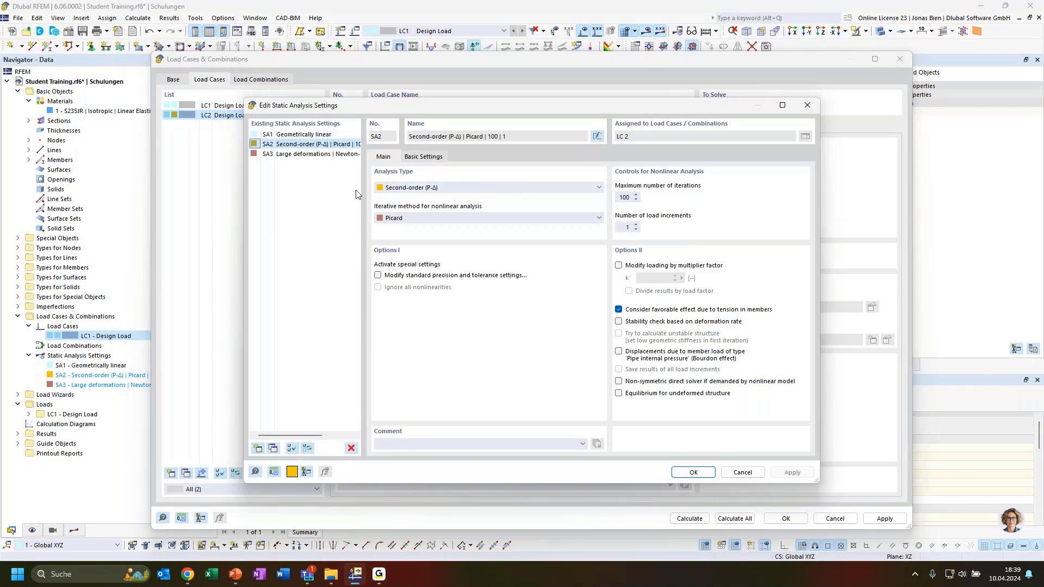
click(450, 189)
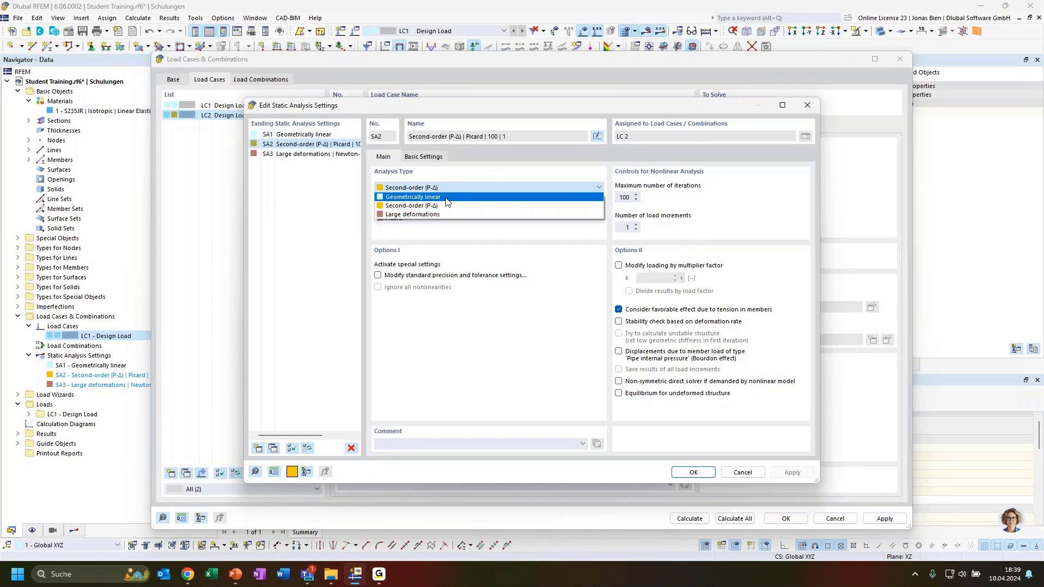
click(446, 190)
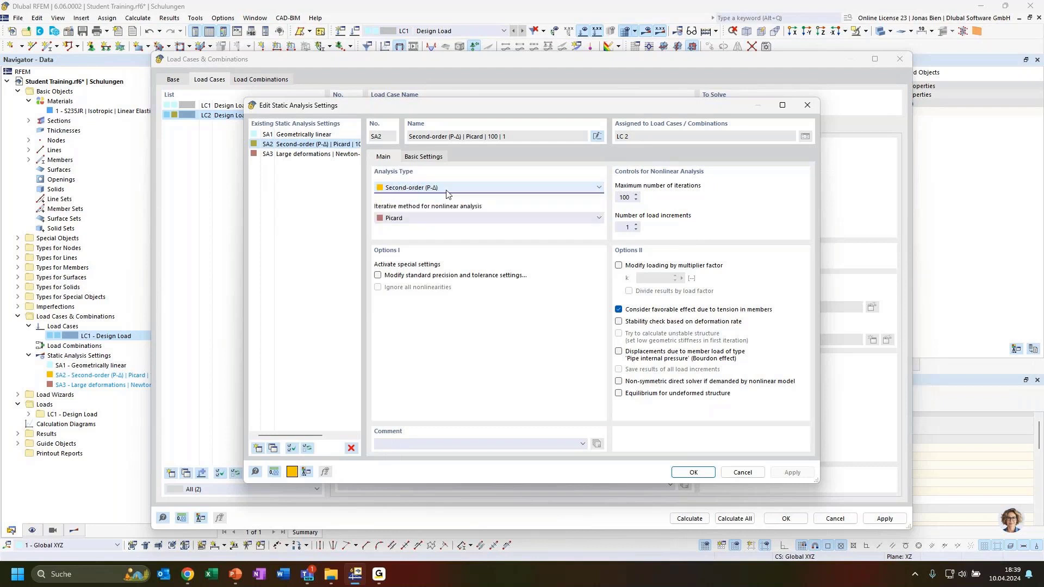
click(452, 219)
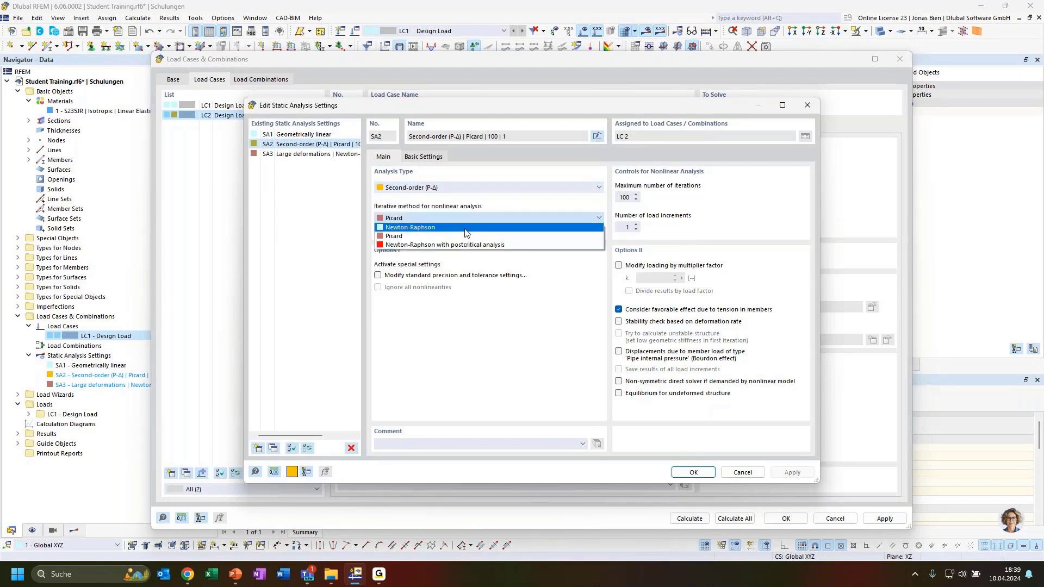
click(468, 219)
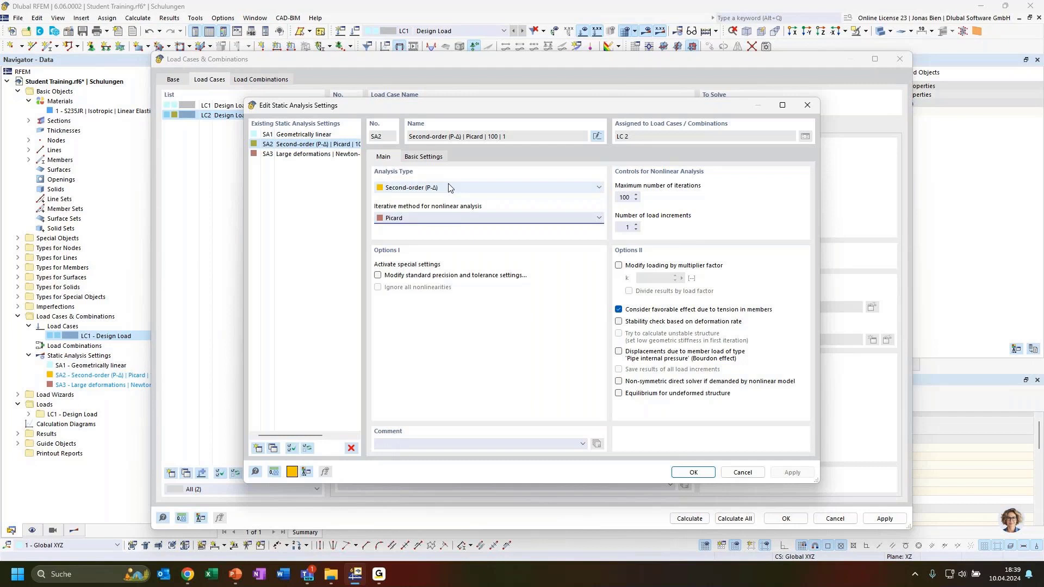
click(424, 219)
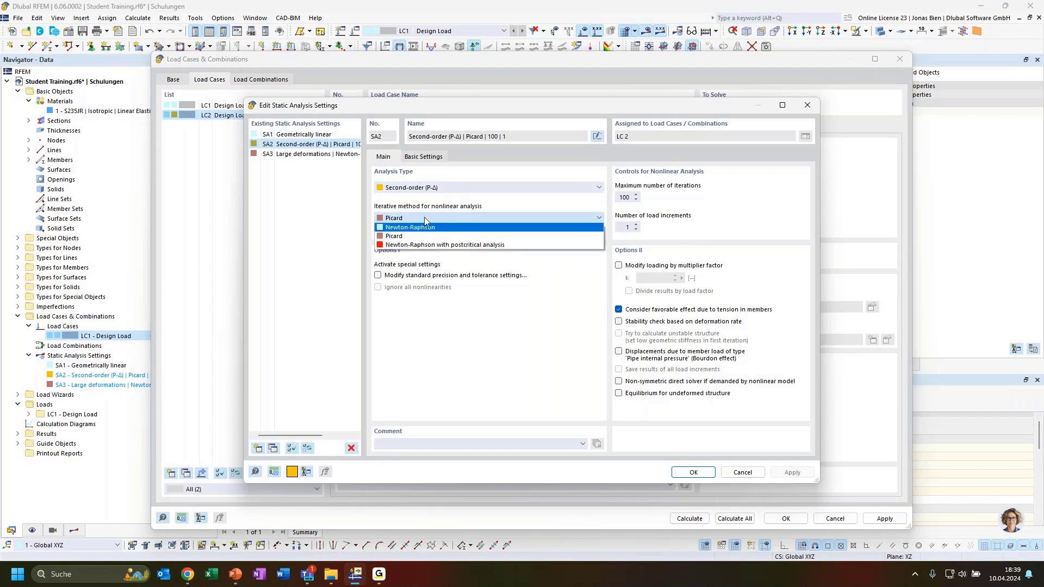
click(424, 218)
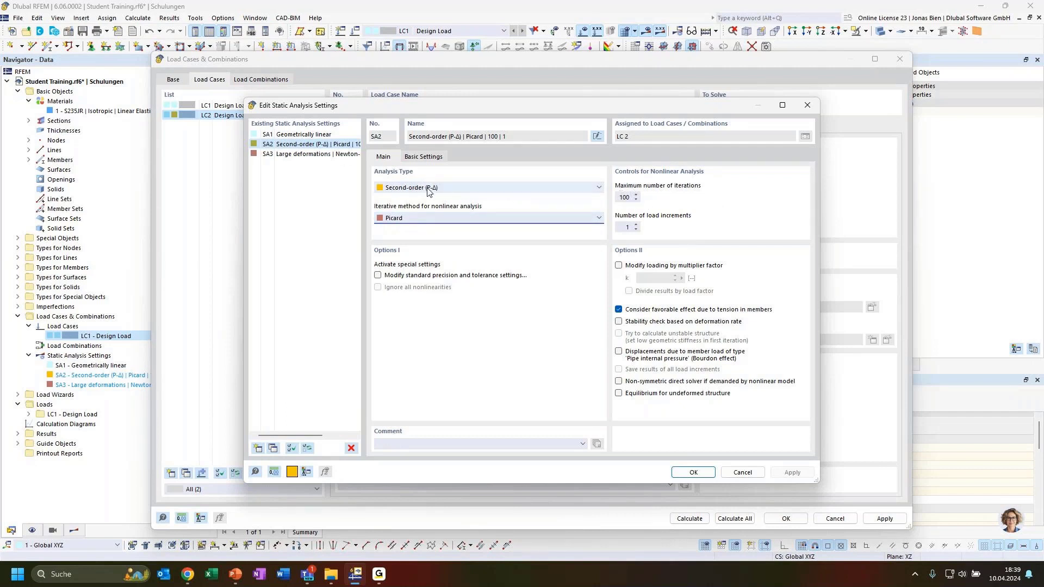
click(303, 134)
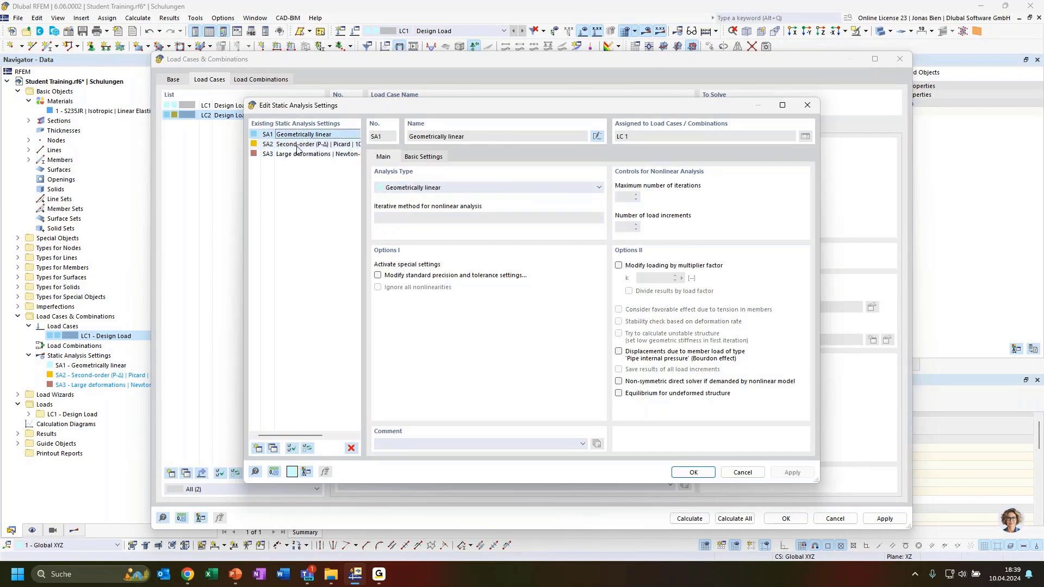
click(324, 144)
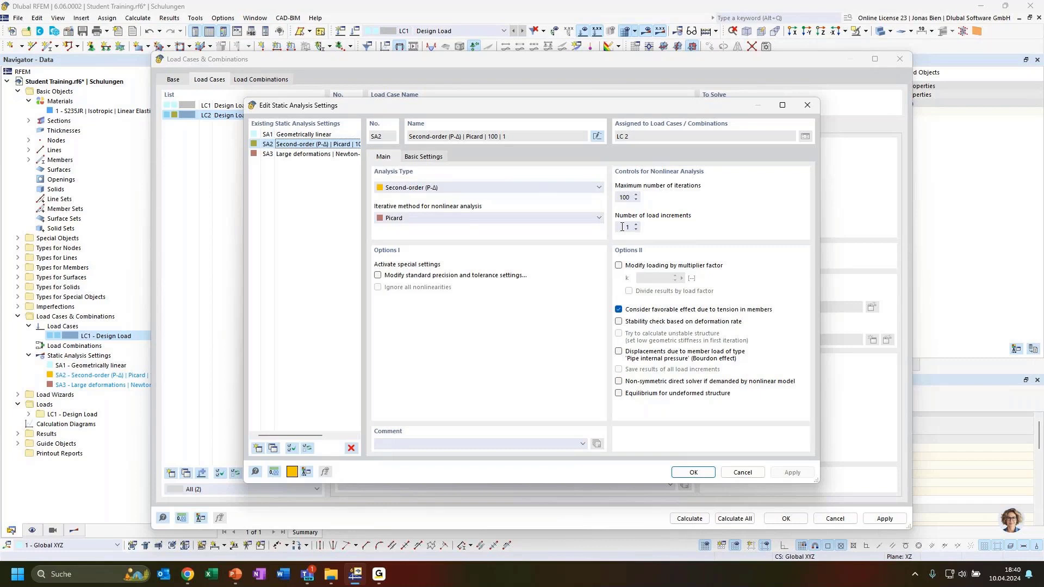
click(435, 158)
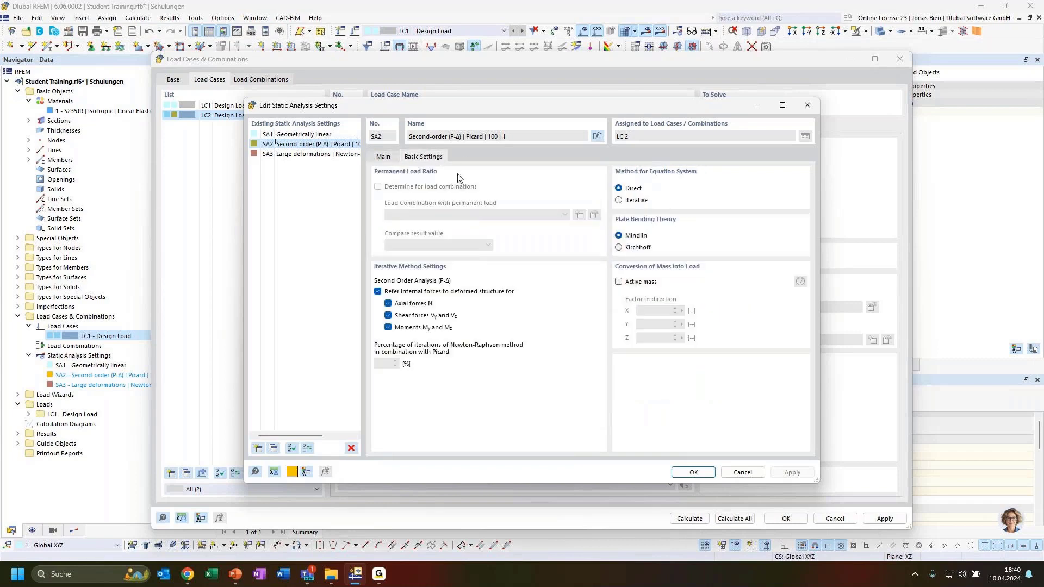
click(384, 157)
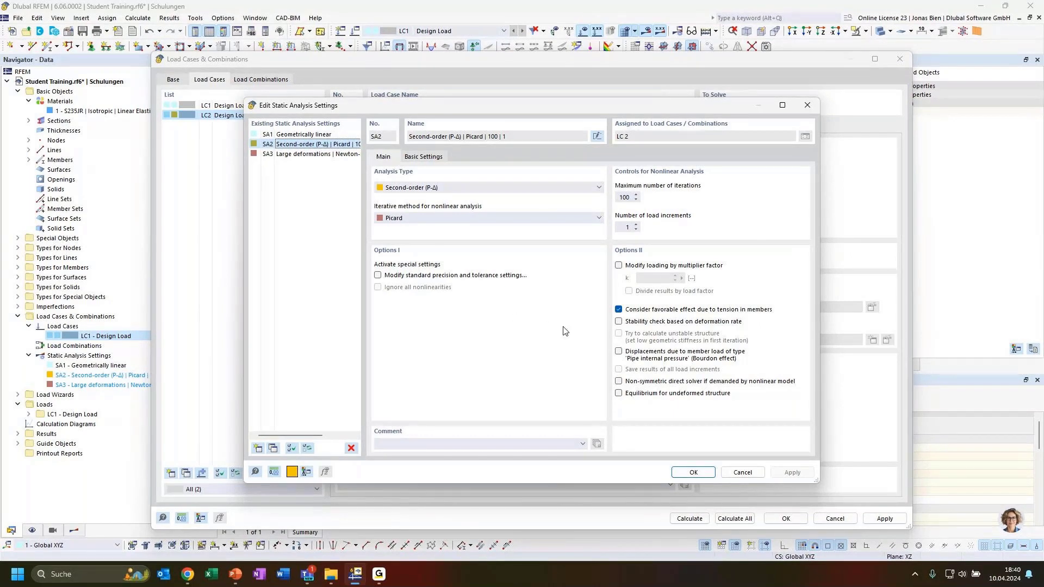
Accept the static analysis settings and confirm the load cases with the copied Design Load case selected.
click(694, 472)
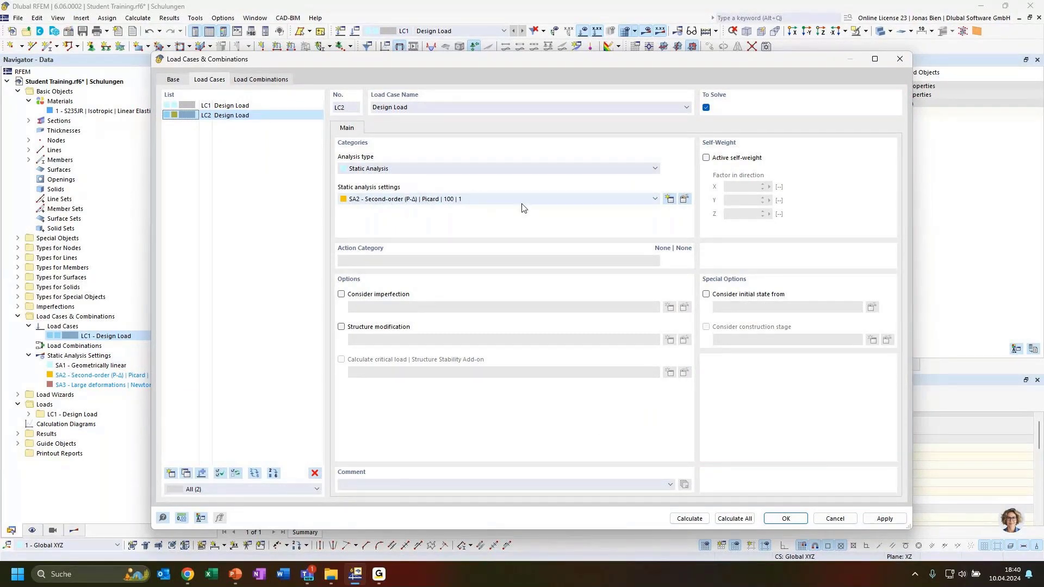
click(223, 115)
click(783, 519)
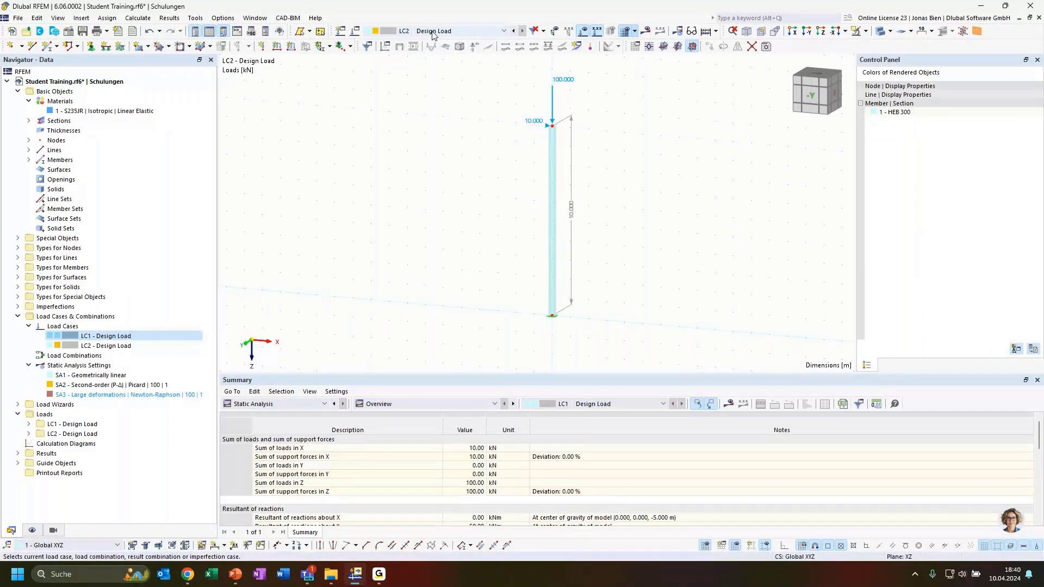
Make load case LC2 Design Load active and calculate and display its static analysis results.
click(433, 32)
click(451, 39)
click(478, 32)
click(491, 49)
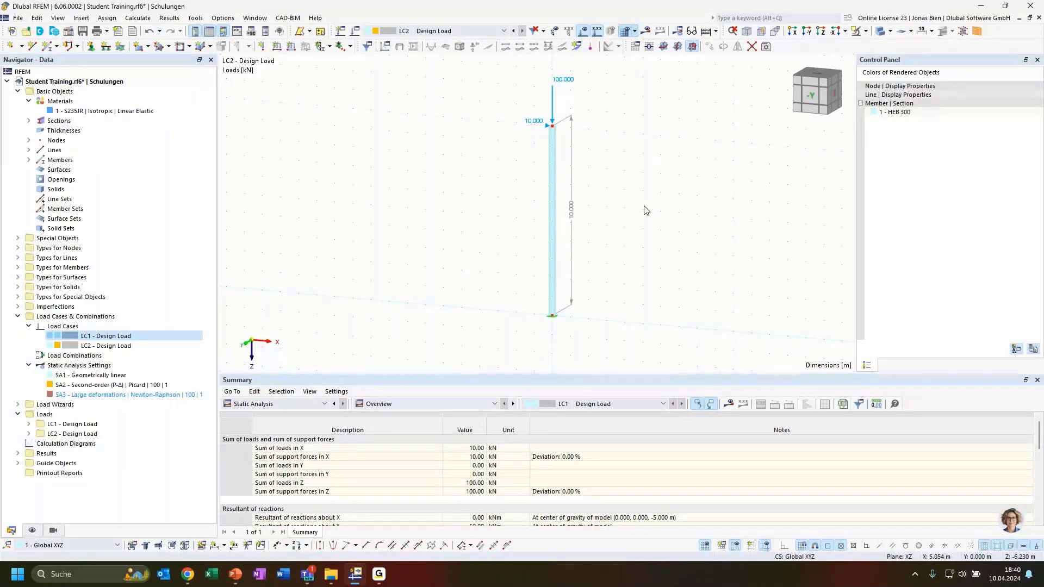
ctrl+middle_drag(644, 206, 615, 206)
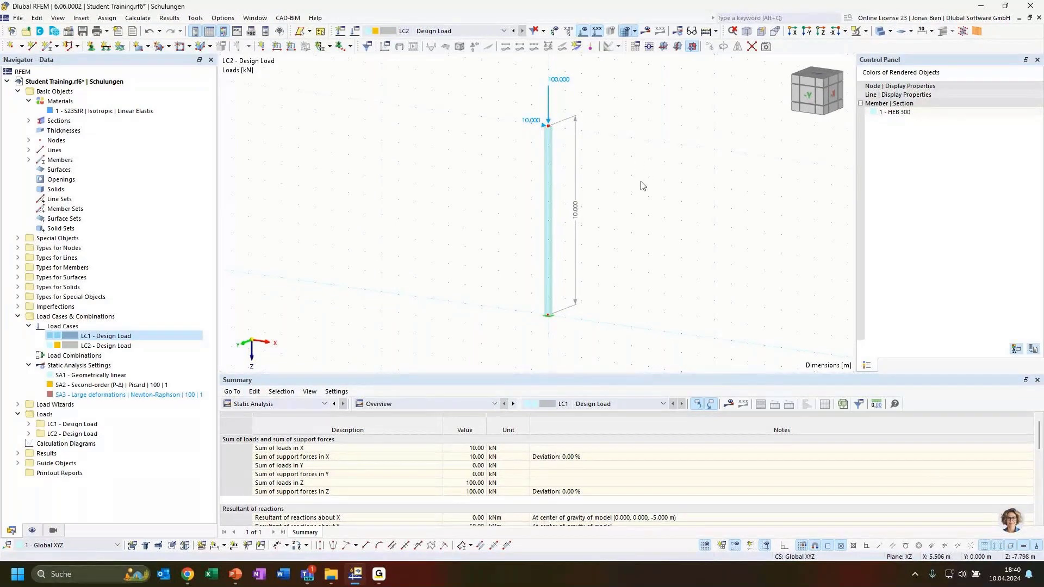
click(645, 32)
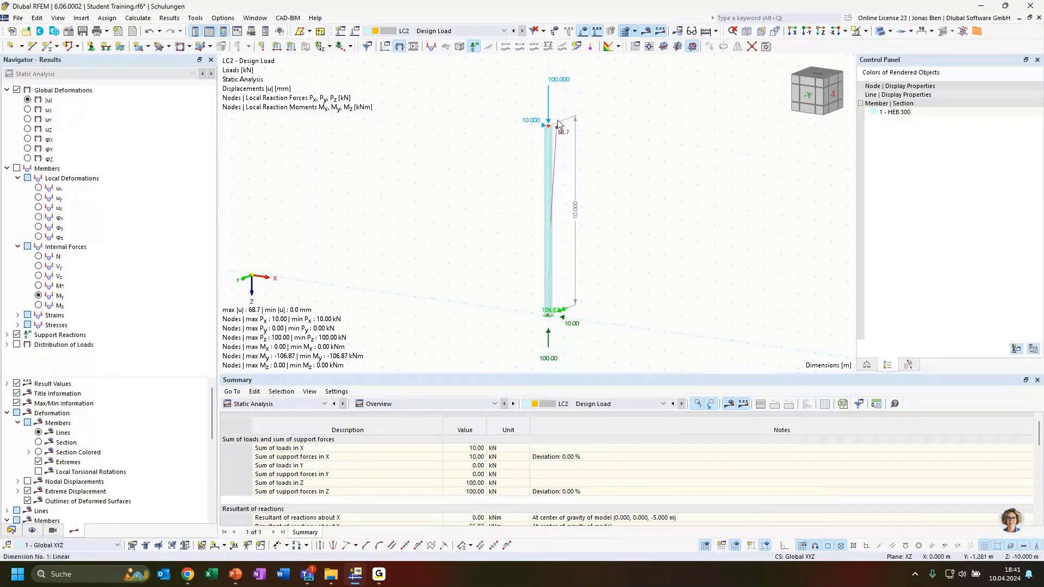
Examine LC2's displacement at the column top and the reaction forces and moment at the base support.
scroll(566, 145, up, 1)
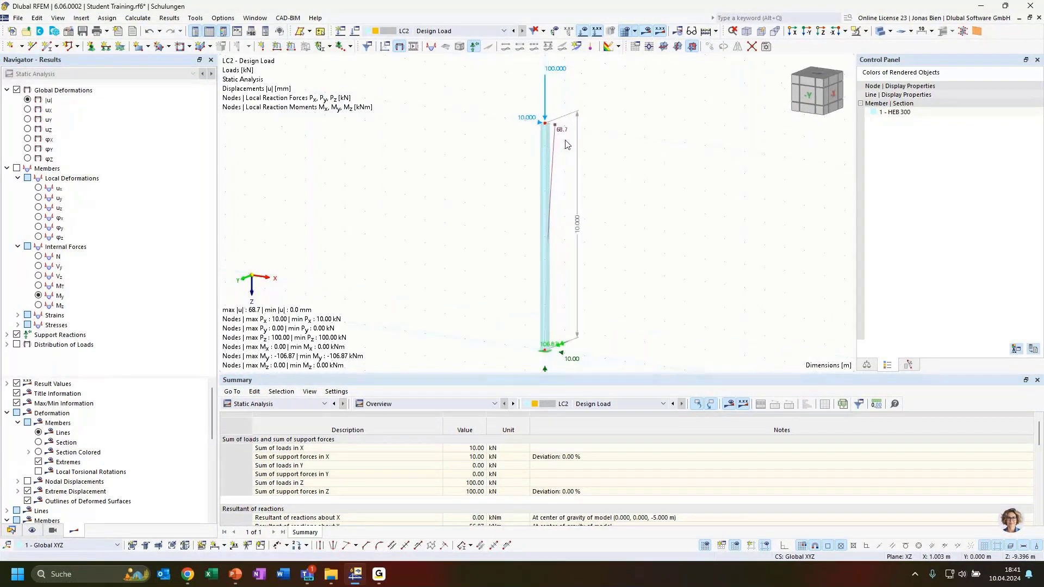
scroll(566, 144, up, 1)
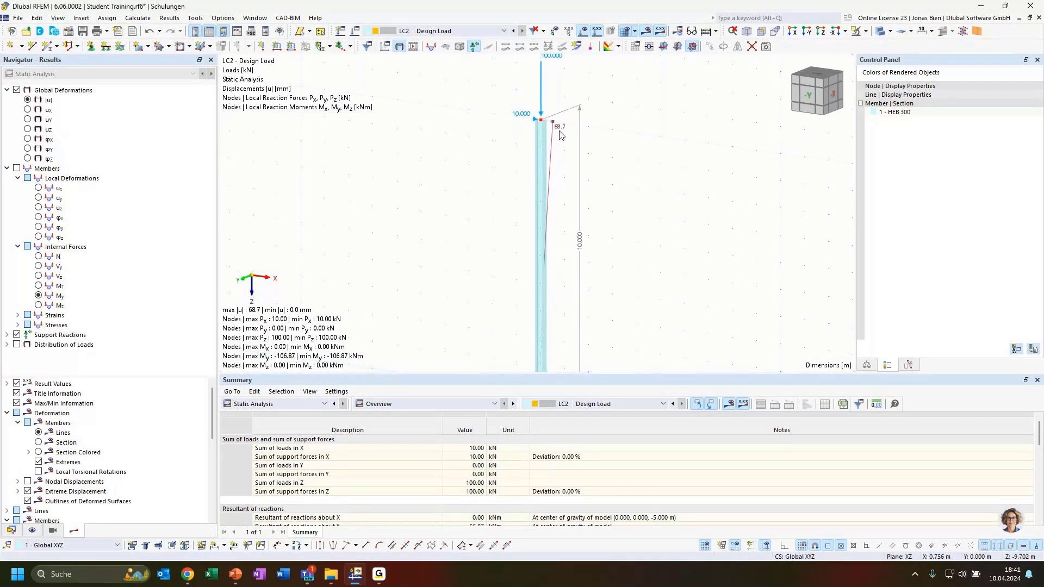
scroll(579, 153, down, 2)
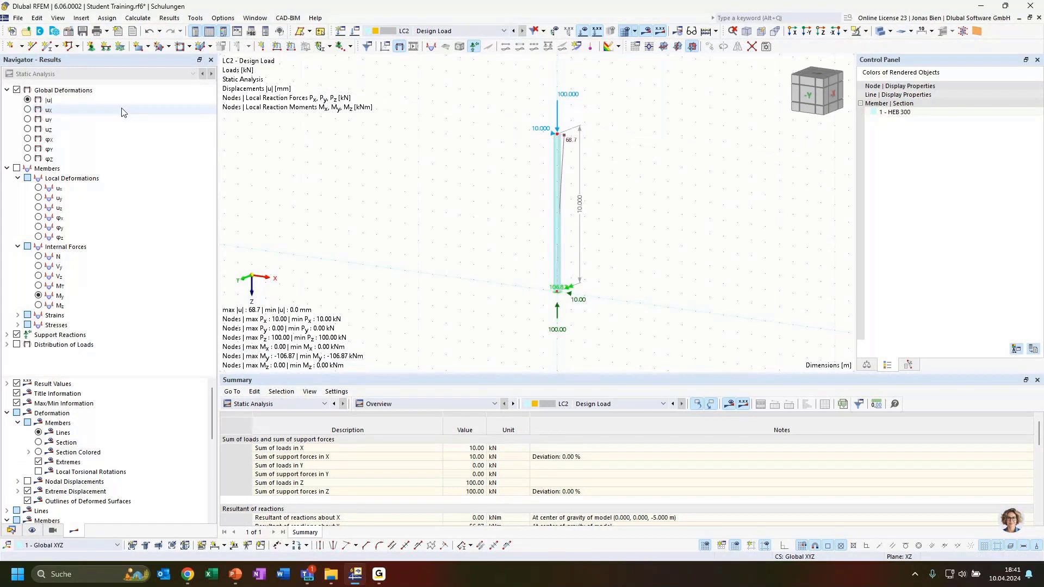
scroll(567, 285, up, 2)
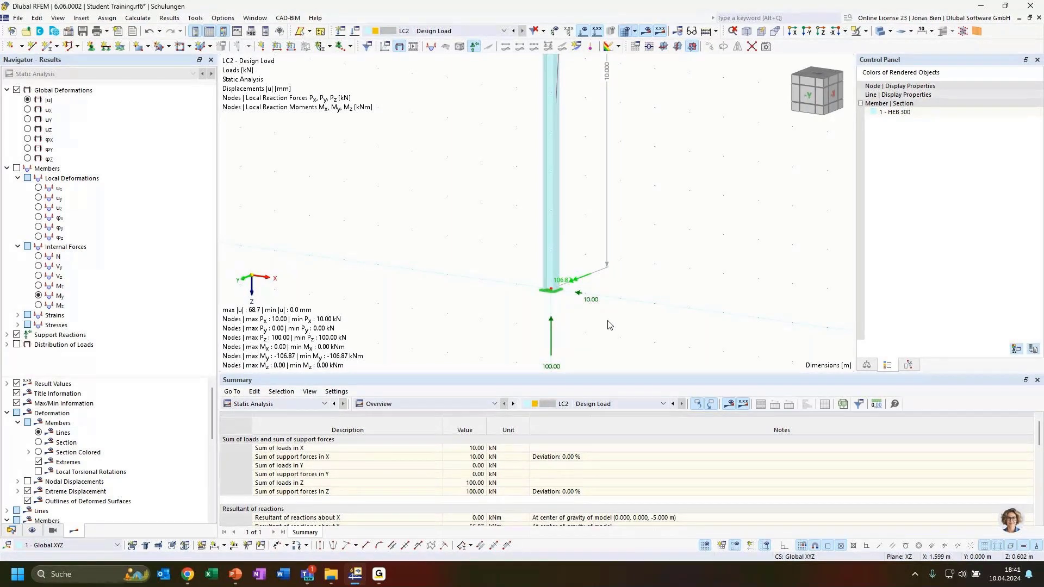
ctrl+middle_drag(607, 325, 596, 291)
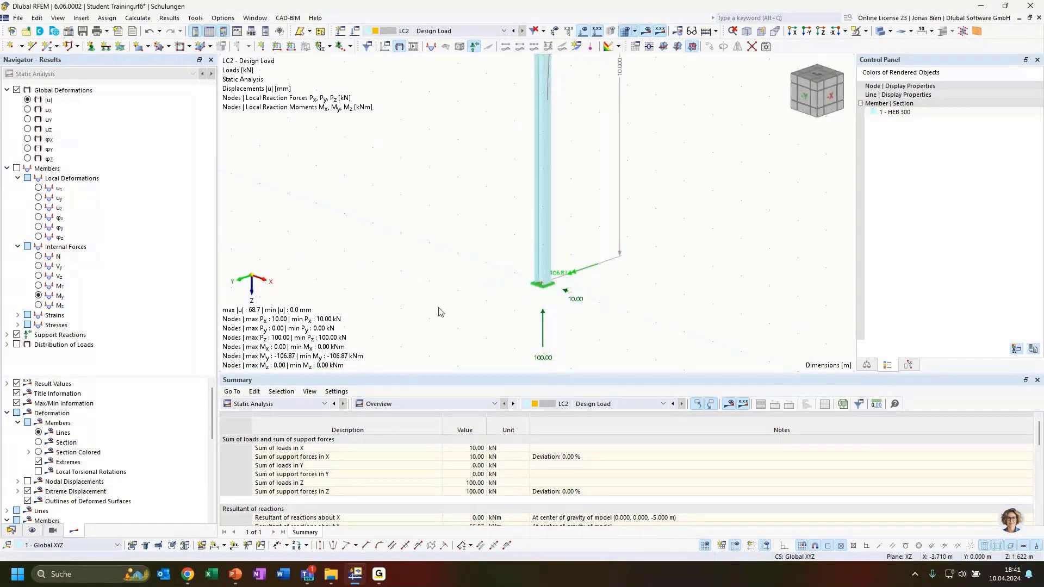
scroll(415, 261, down, 3)
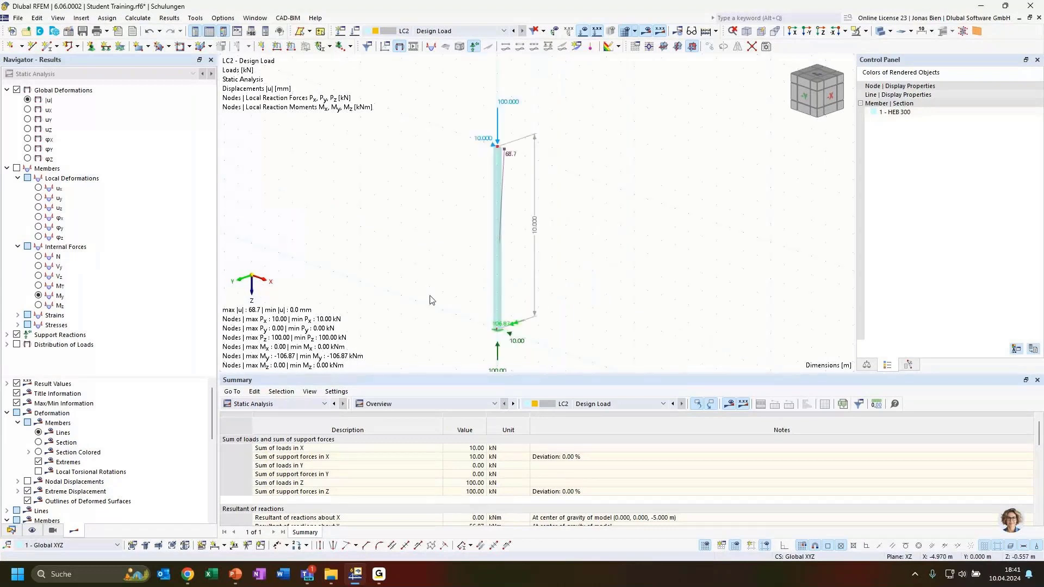
Display the column's axial force N and shear force Vz diagrams for LC2 and inspect their values along the member.
click(38, 256)
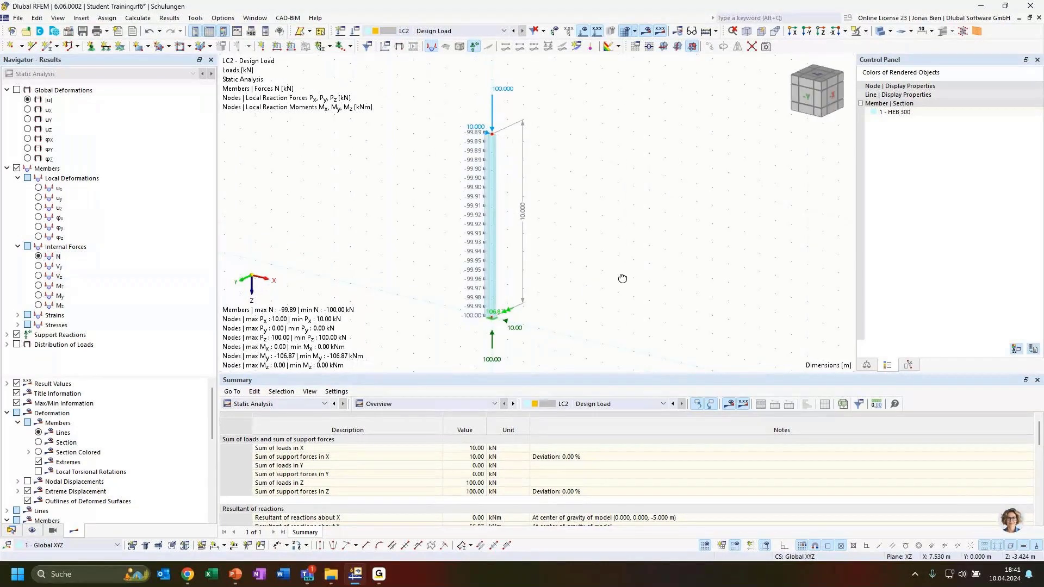
ctrl+middle_drag(622, 279, 552, 231)
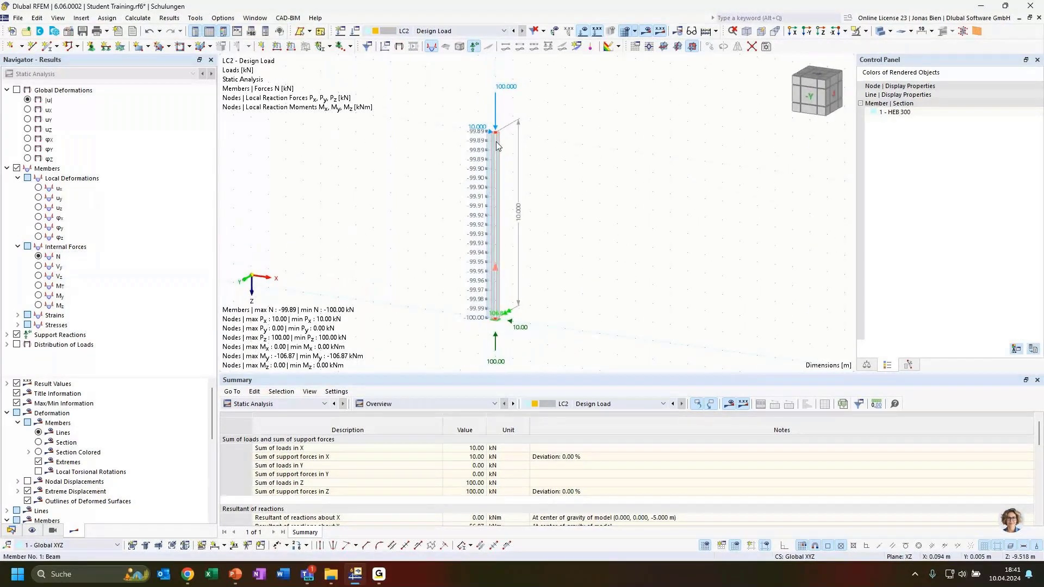
click(497, 162)
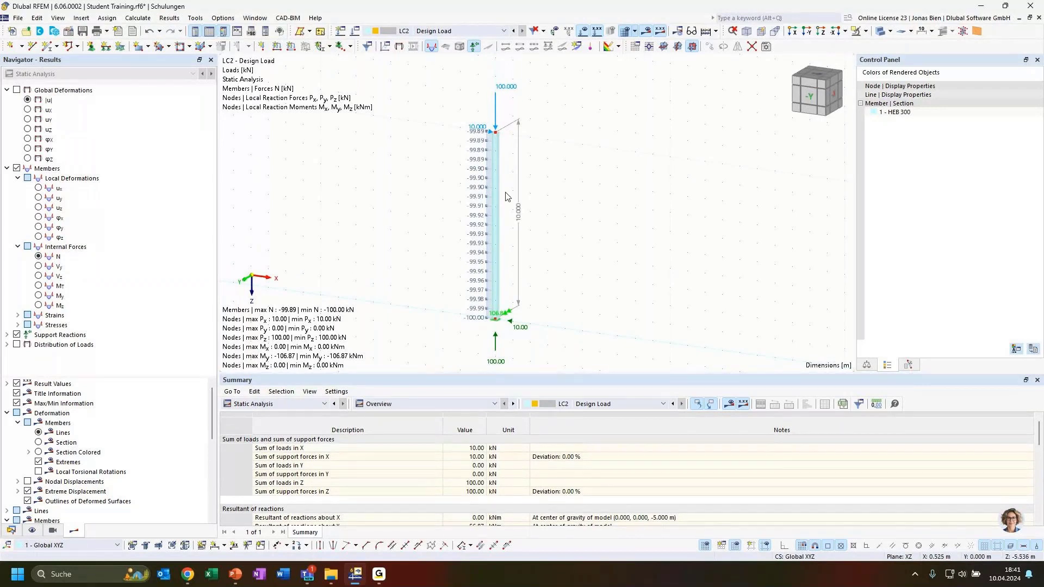
click(38, 276)
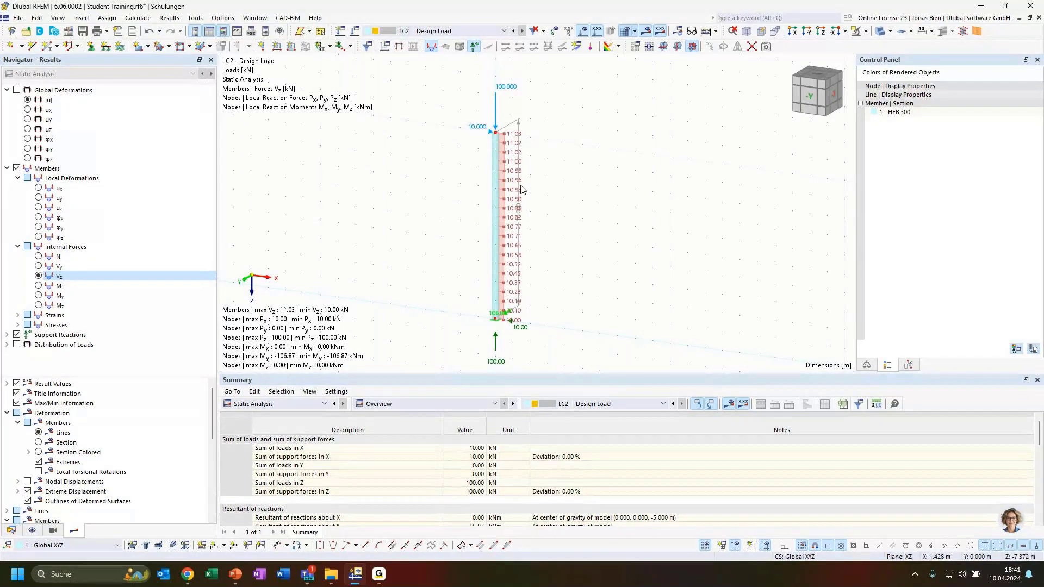
Display the column's bending moment My diagram for LC2 and inspect its values down to the base.
click(81, 295)
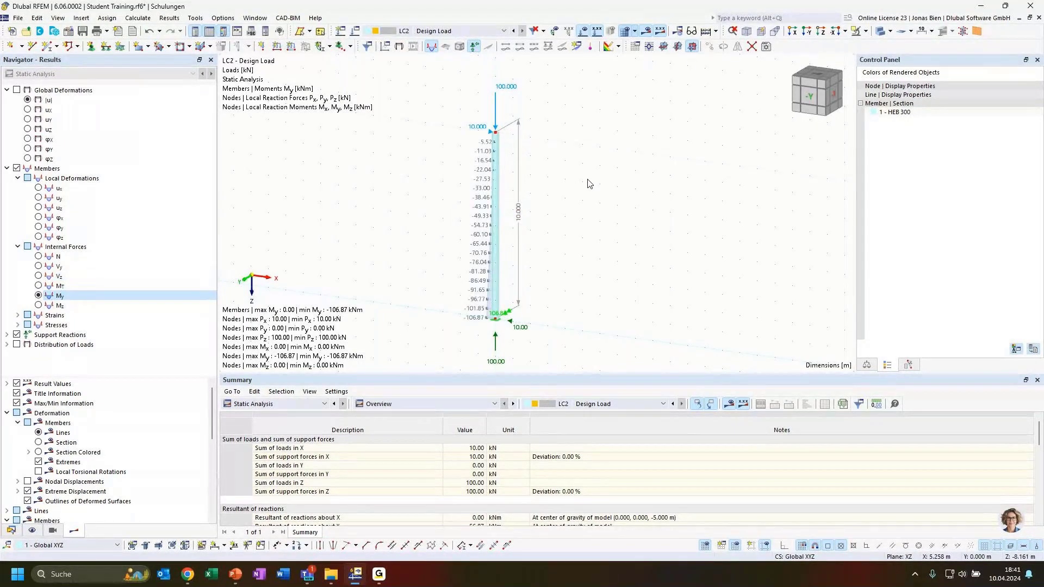
ctrl+middle_drag(588, 183, 468, 321)
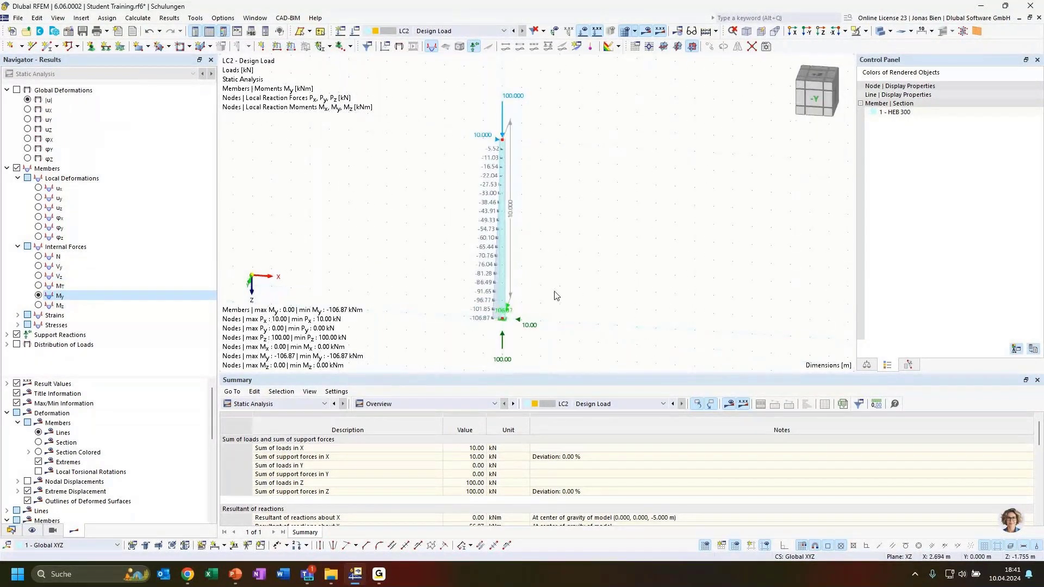
ctrl+middle_drag(555, 295, 548, 310)
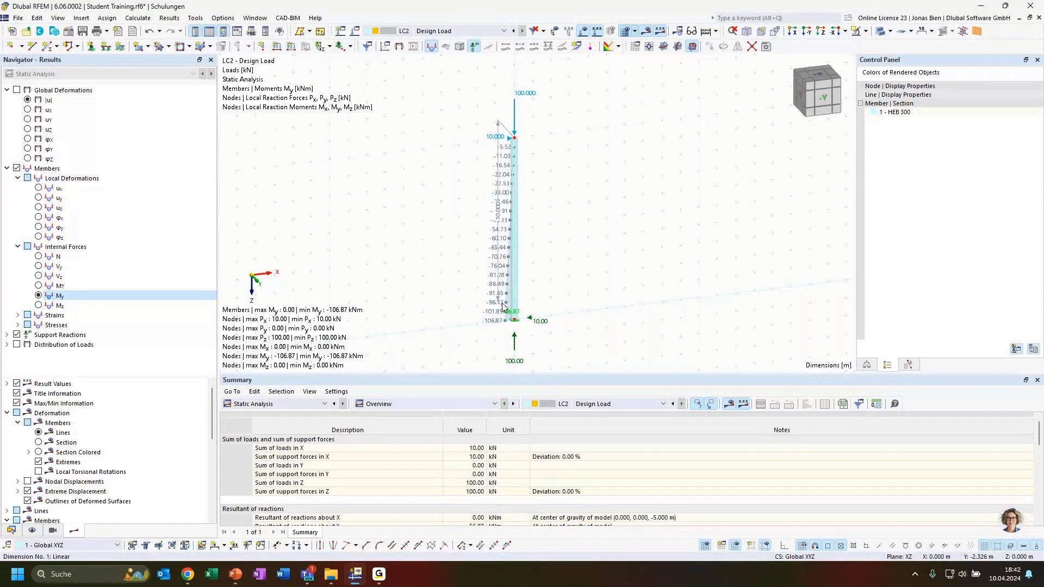
scroll(495, 311, up, 2)
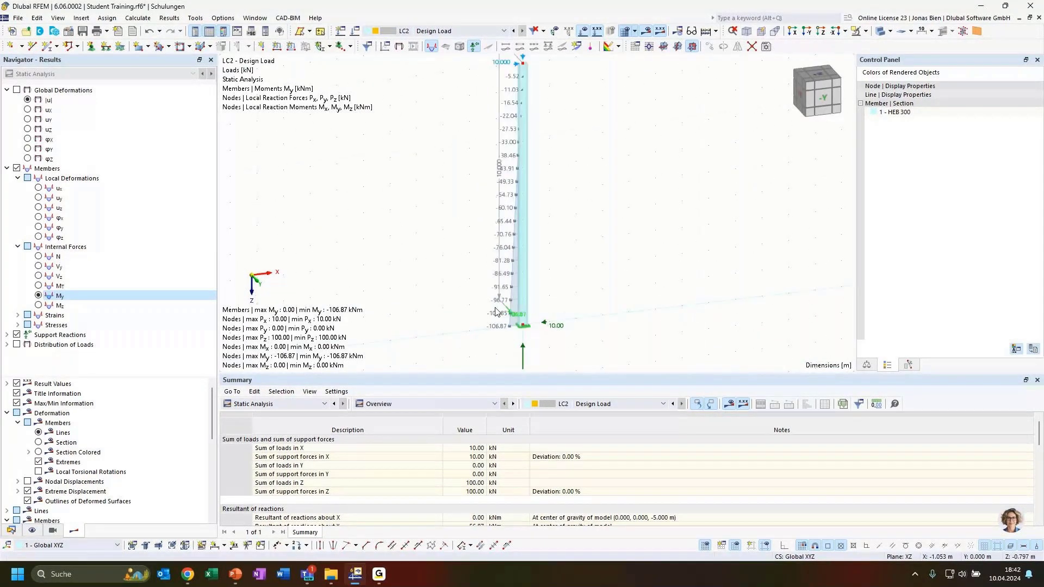
middle_drag(496, 307, 488, 342)
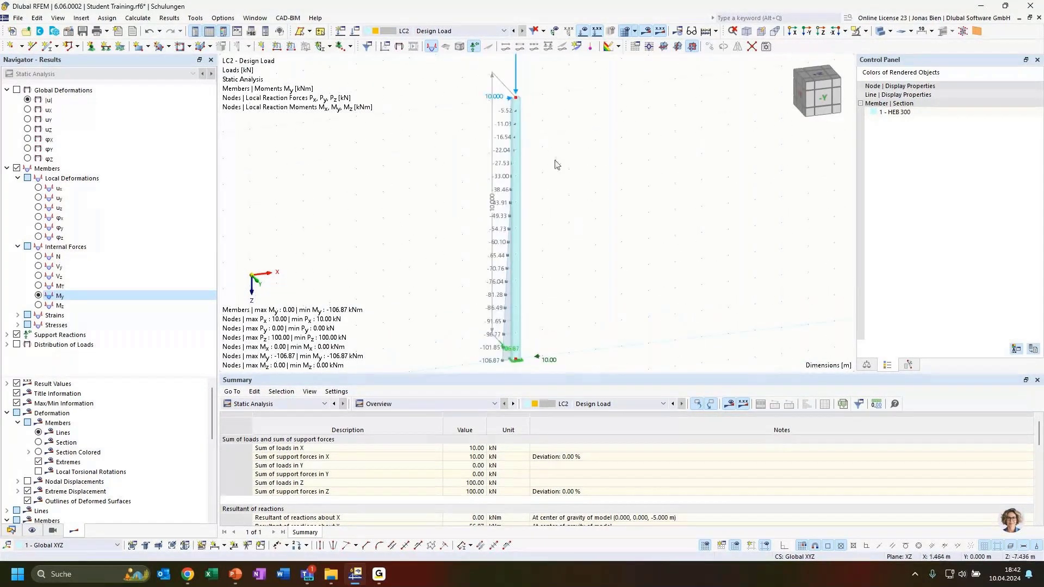
Turn off the solid display of the column and examine the My curve between the loaded top node and the fixed support.
click(882, 34)
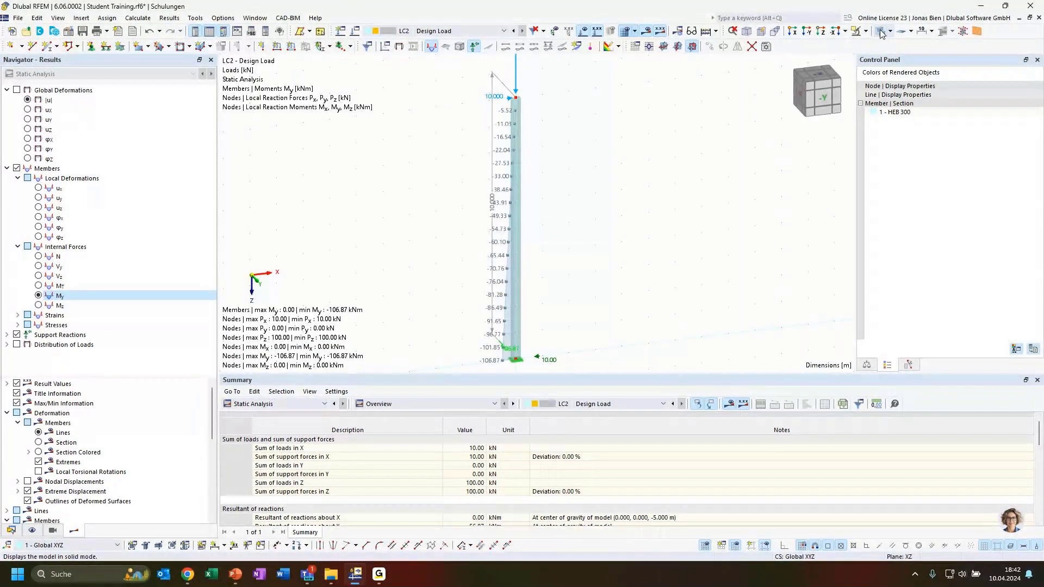
scroll(520, 87, up, 5)
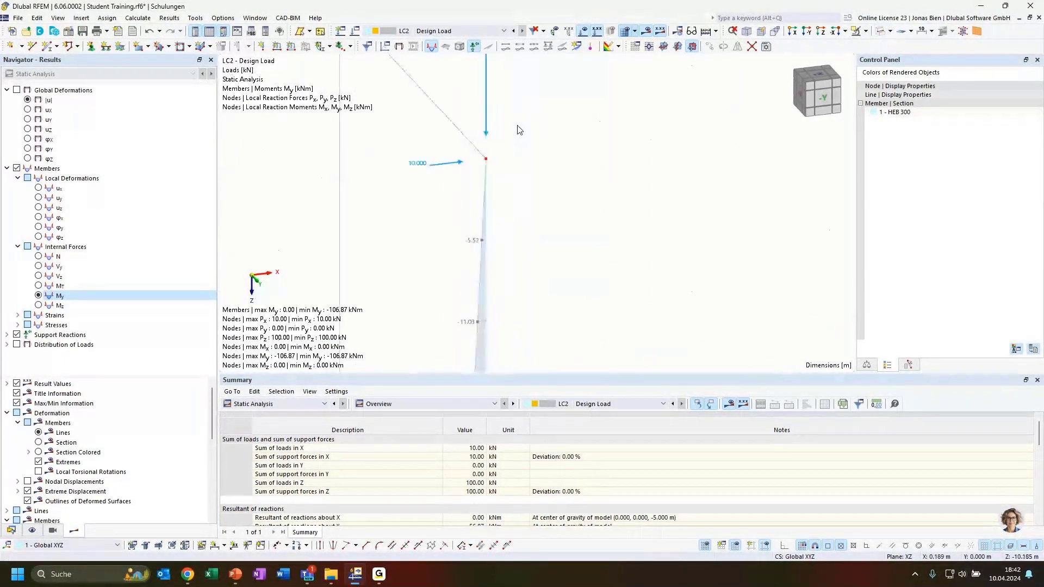
scroll(509, 174, down, 3)
scroll(615, 298, down, 3)
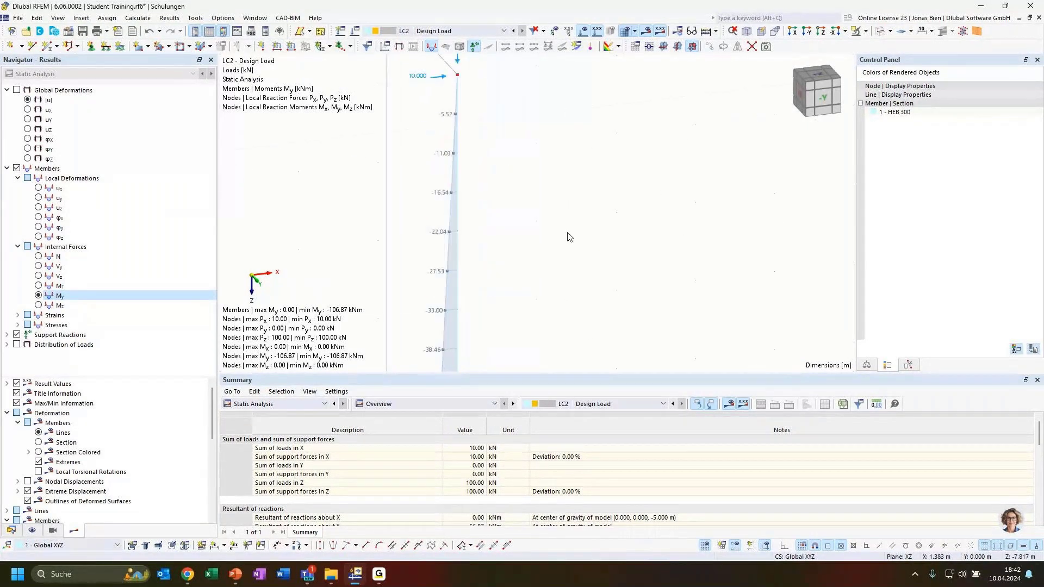
scroll(578, 235, down, 4)
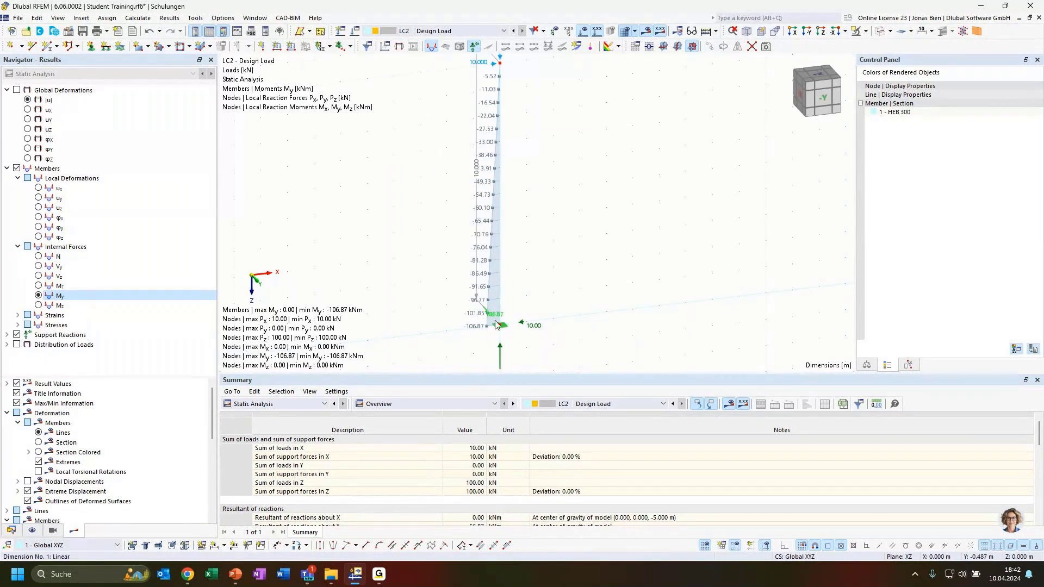
scroll(576, 292, down, 2)
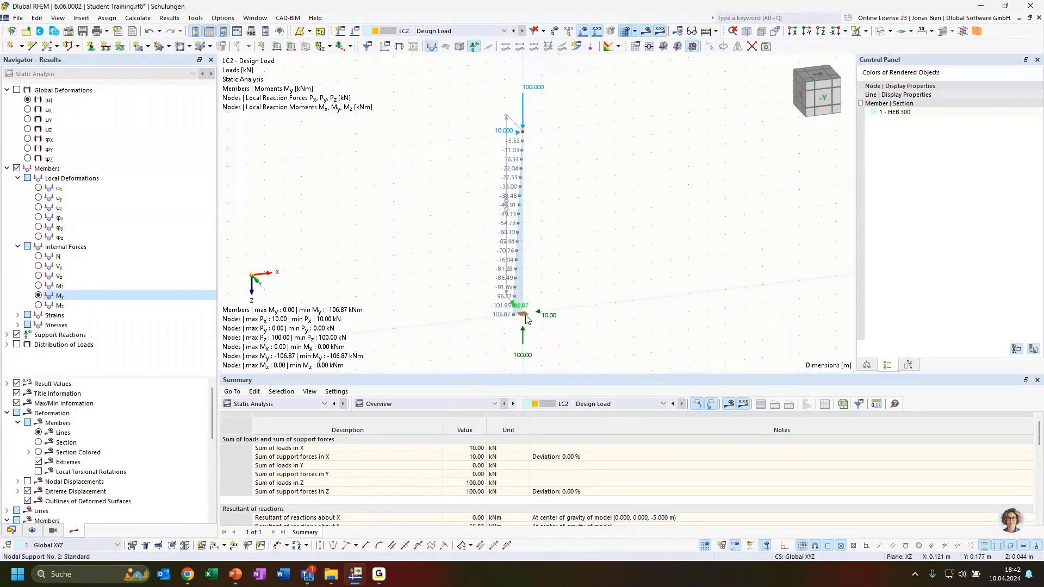
scroll(526, 319, up, 2)
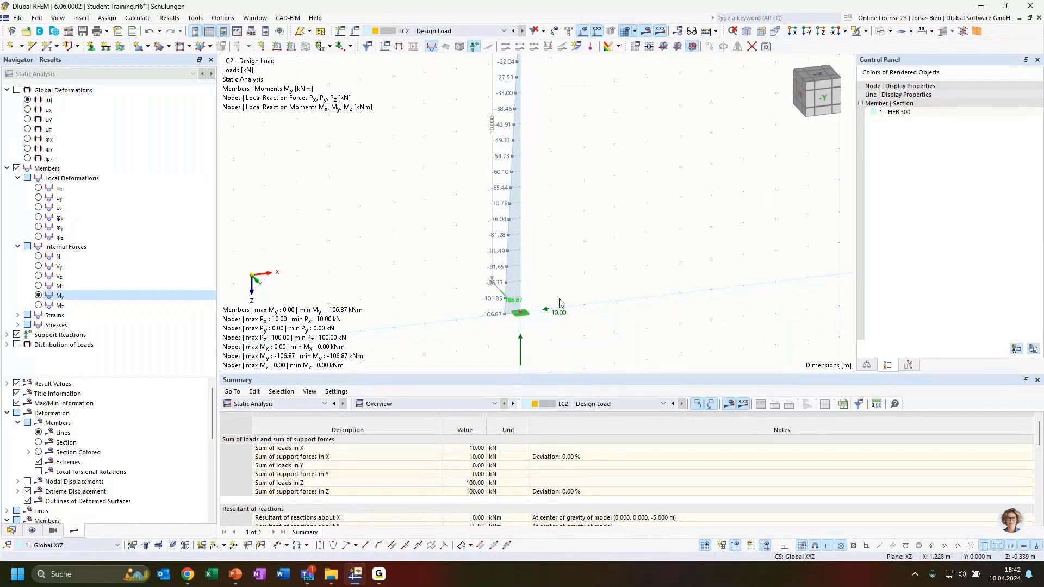
scroll(565, 299, down, 1)
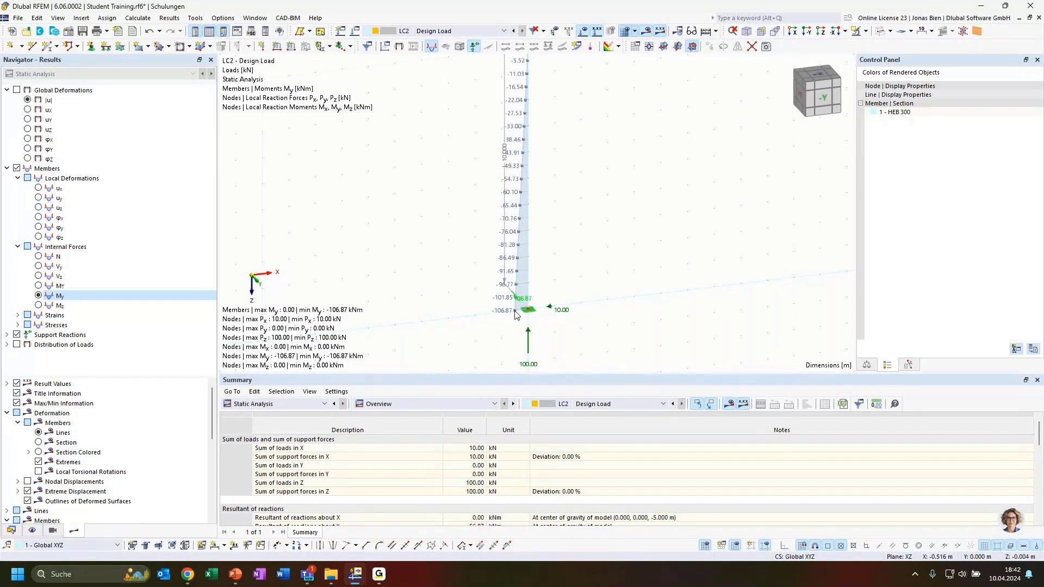
scroll(614, 273, down, 3)
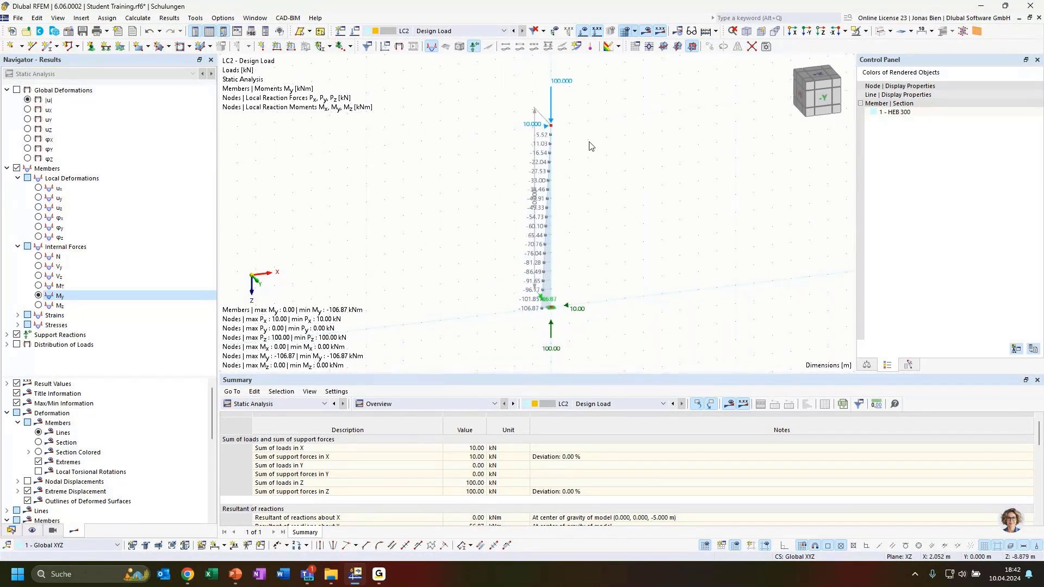
ctrl+middle_drag(627, 224, 597, 234)
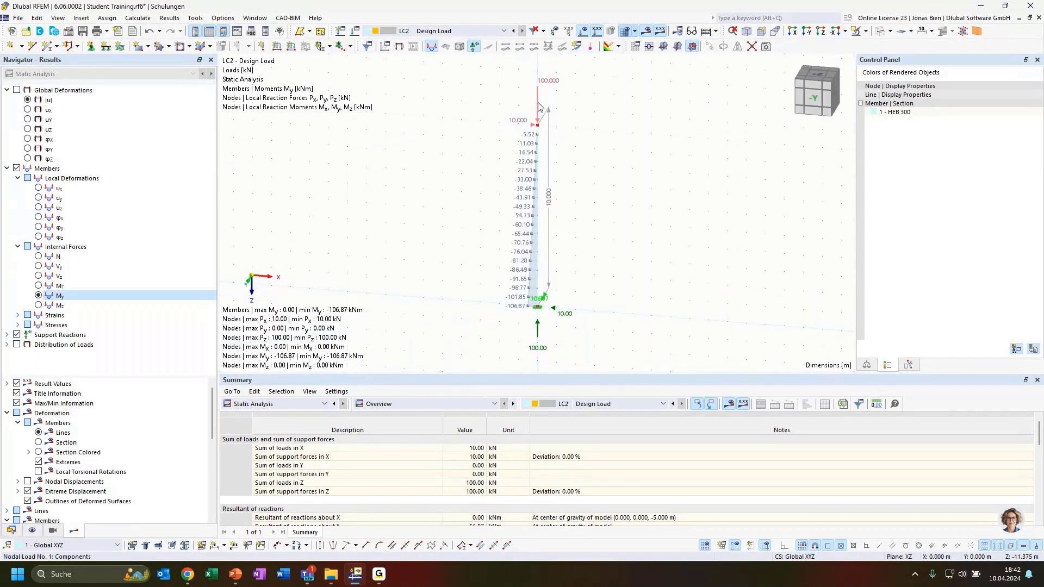
click(550, 83)
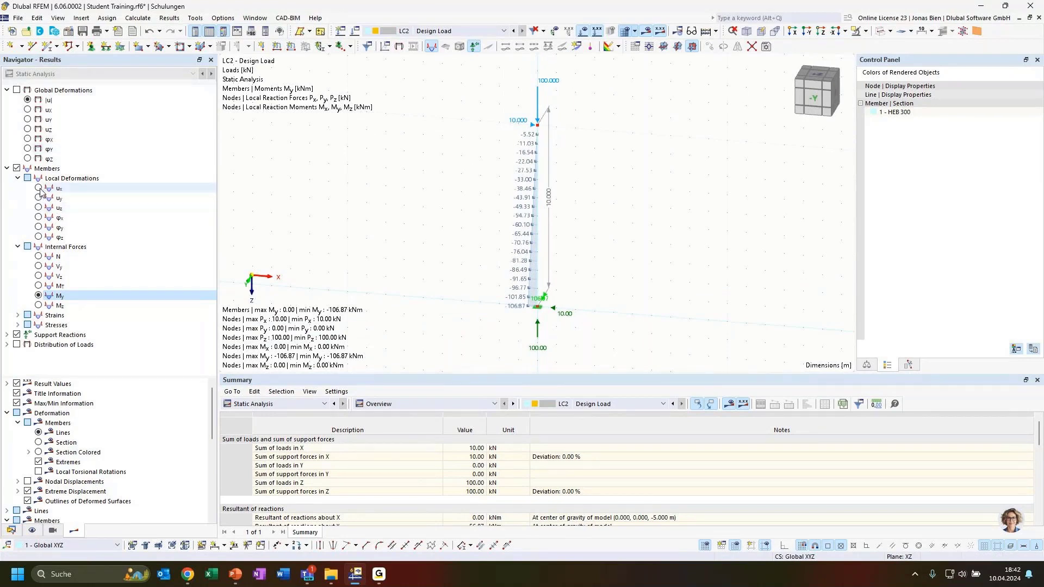
Display the global displacement |u| for LC2 and examine the deformed column together with the reaction moment at its support.
click(28, 100)
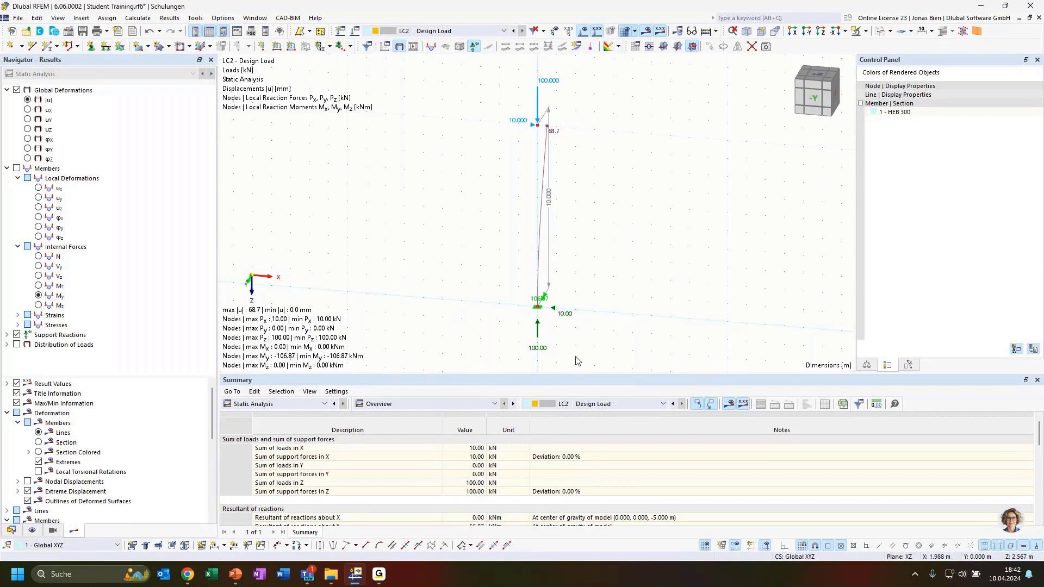
ctrl+middle_drag(623, 308, 576, 333)
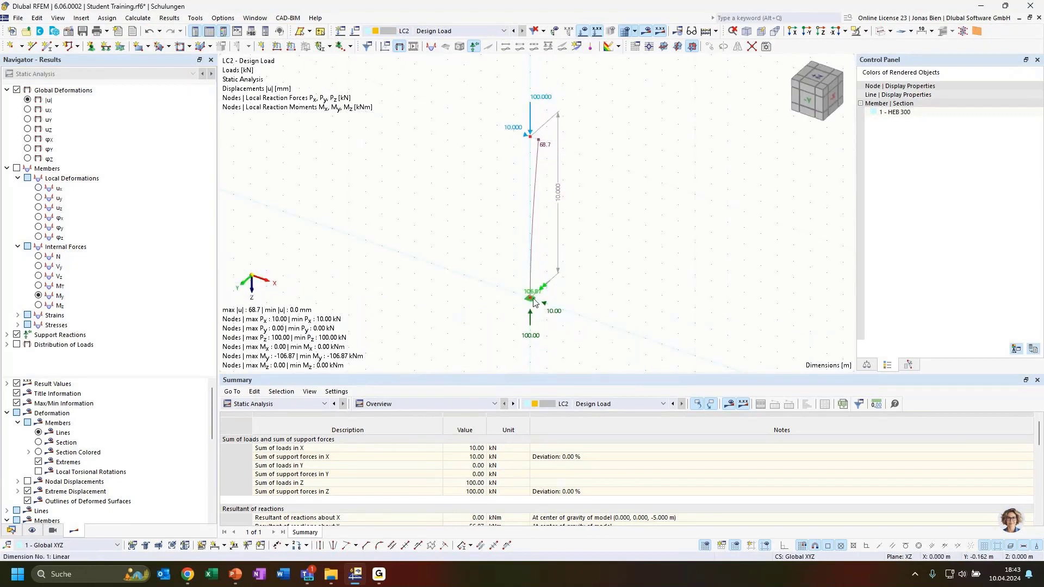
scroll(547, 295, up, 2)
scroll(548, 292, up, 1)
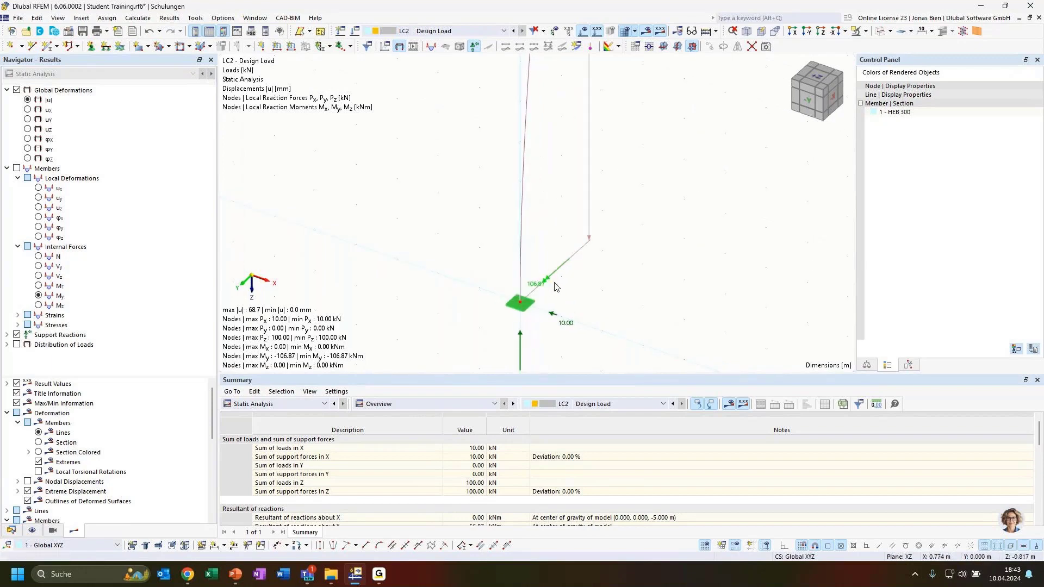
scroll(593, 296, down, 4)
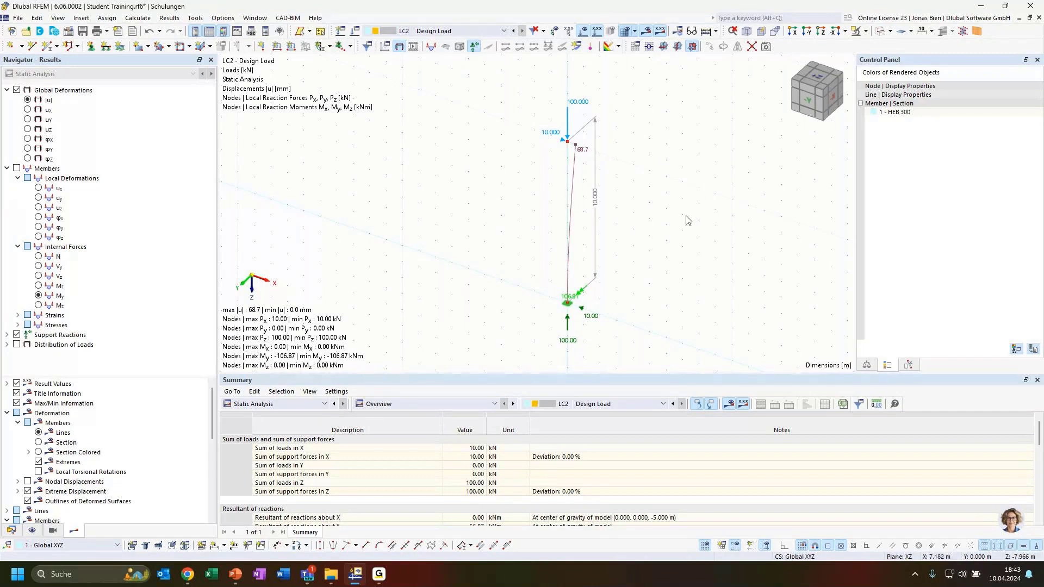
middle_drag(461, 187, 473, 190)
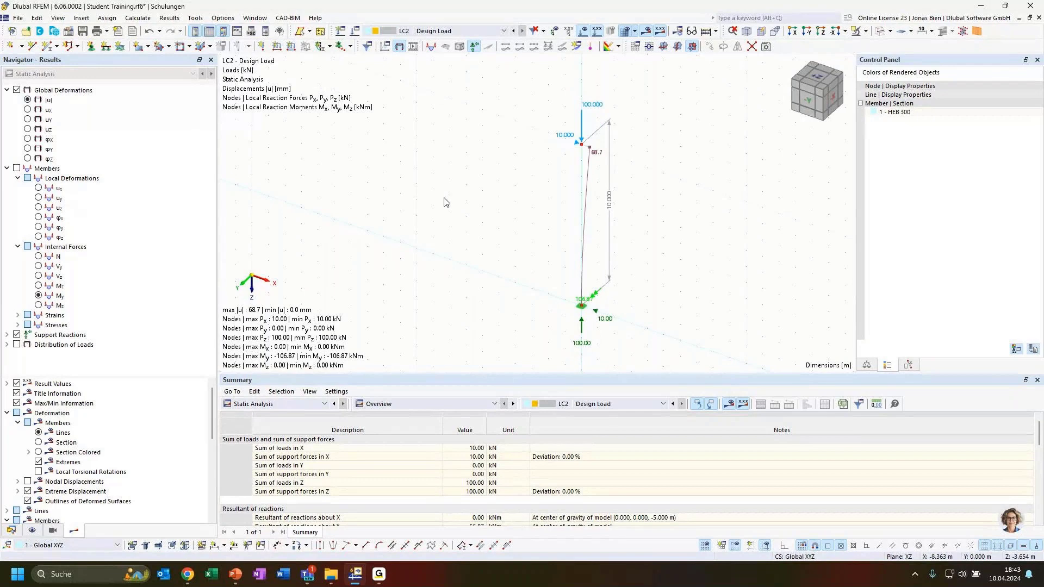
middle_drag(439, 207, 459, 191)
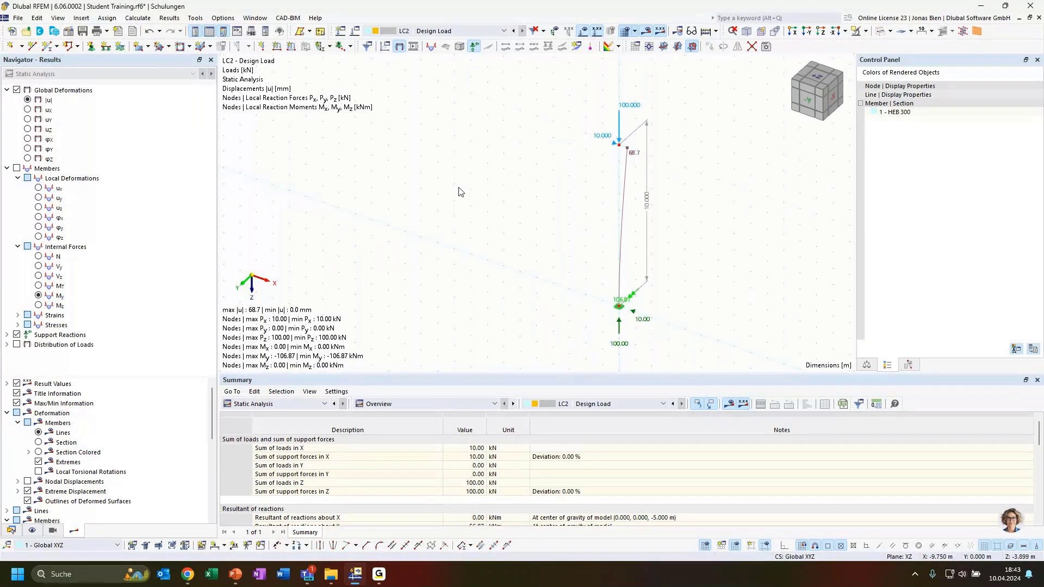
Switch the results between LC1 and LC2 to compare the column's global displacement |u| and support reactions, ending on LC2.
click(438, 32)
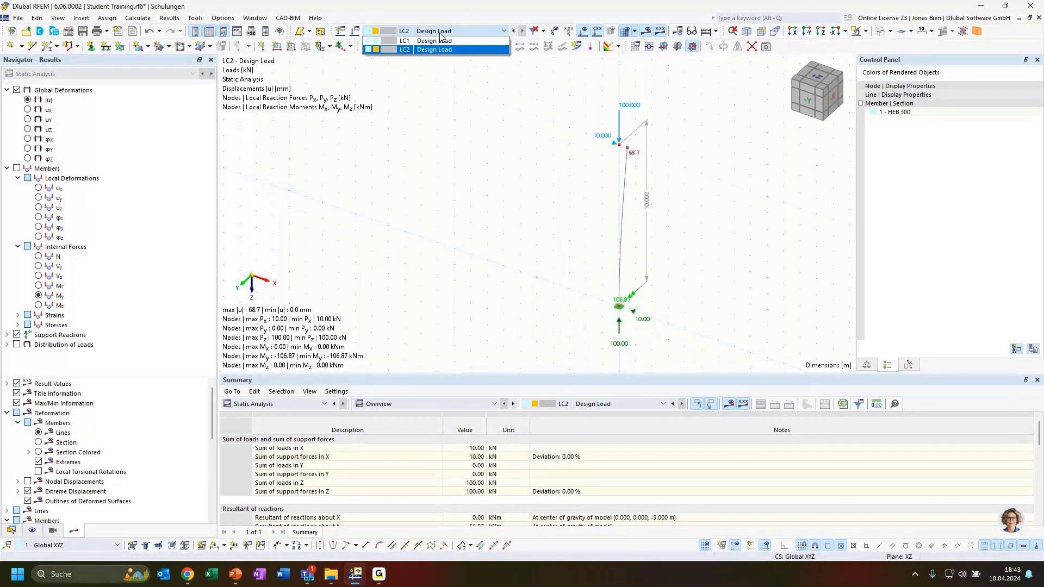
click(438, 49)
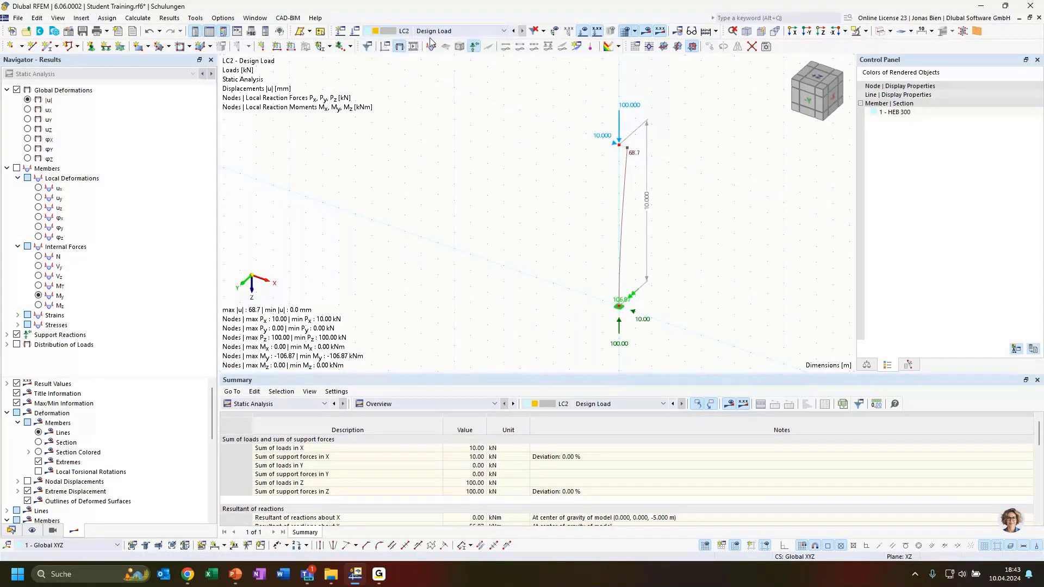
scroll(433, 33, up, 1)
click(438, 32)
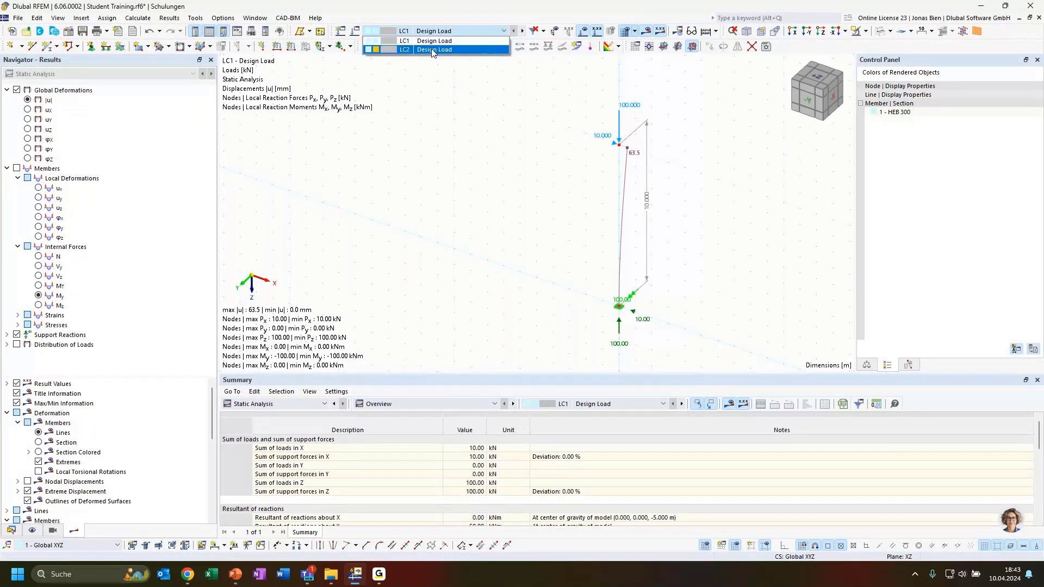
click(434, 42)
click(433, 32)
click(438, 53)
Open a second window of the model, tile both windows vertically and centre the column in each.
click(255, 18)
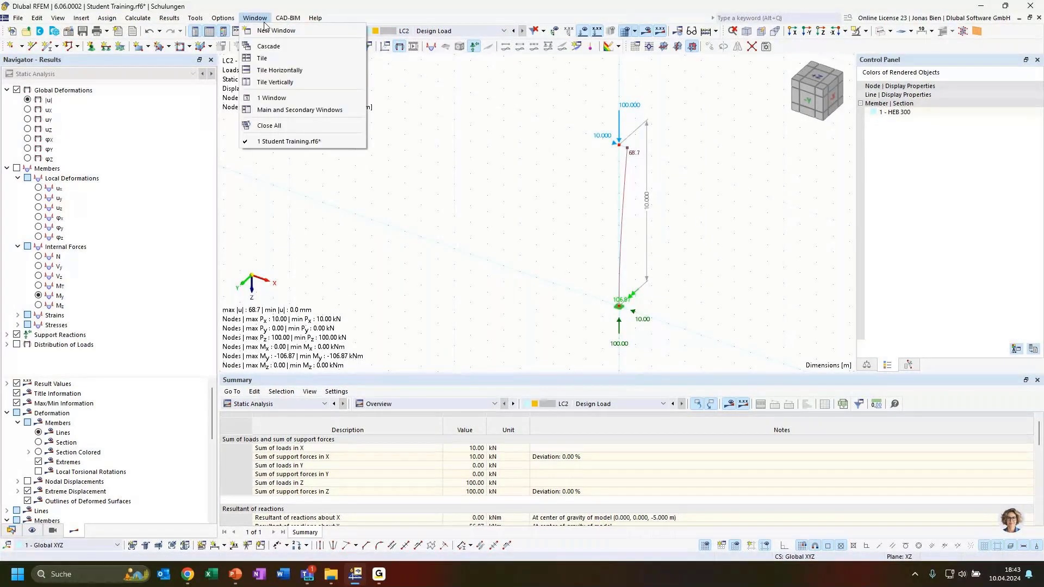
click(329, 54)
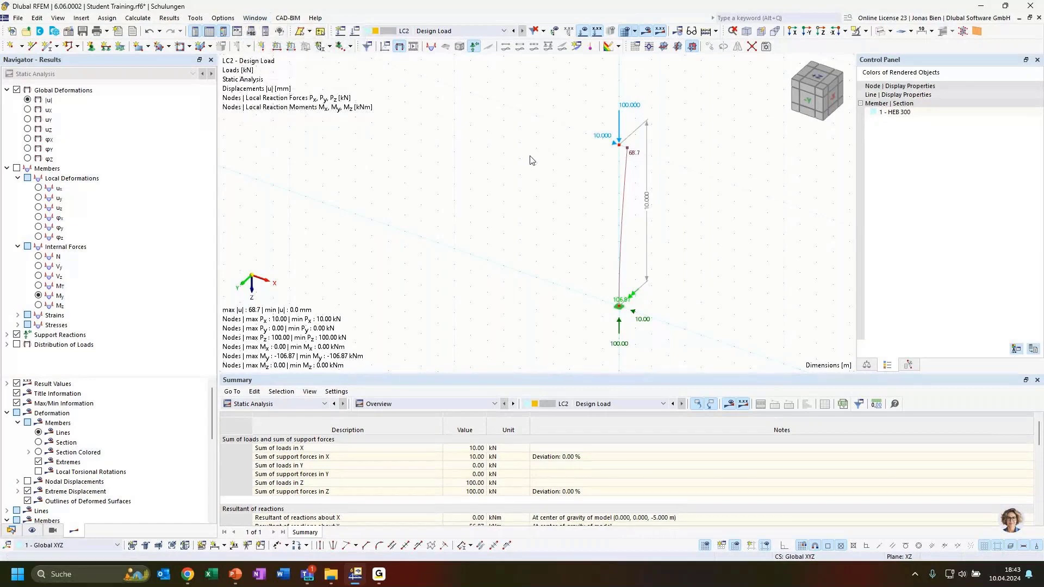
click(255, 18)
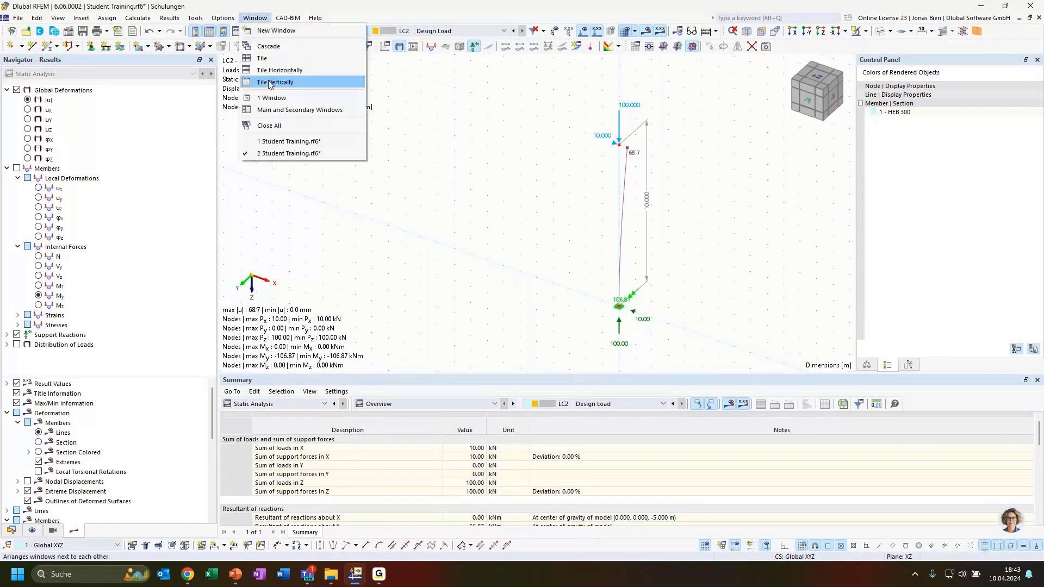
click(269, 80)
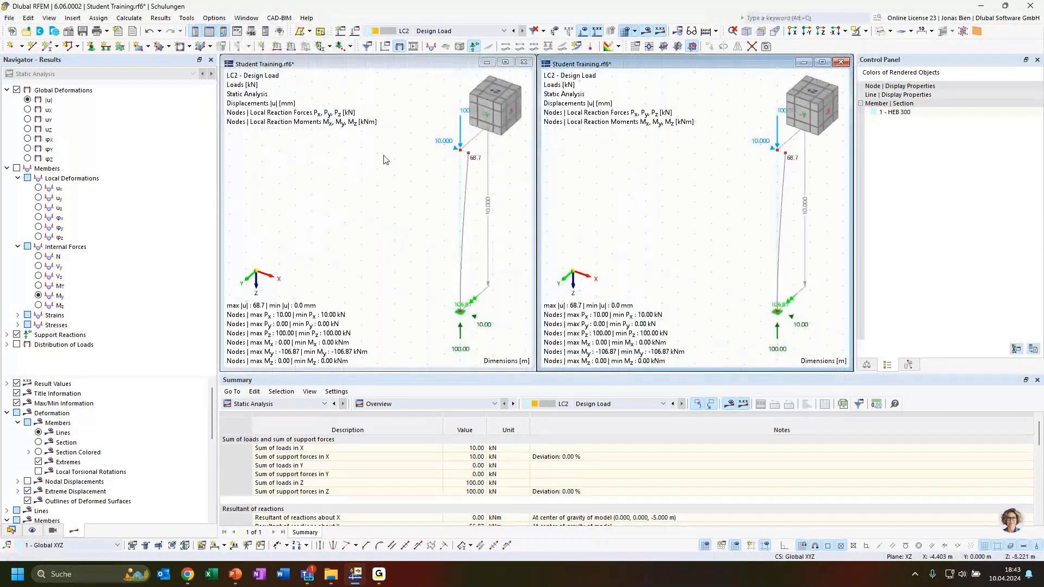
middle_drag(360, 170, 343, 159)
middle_drag(696, 172, 696, 172)
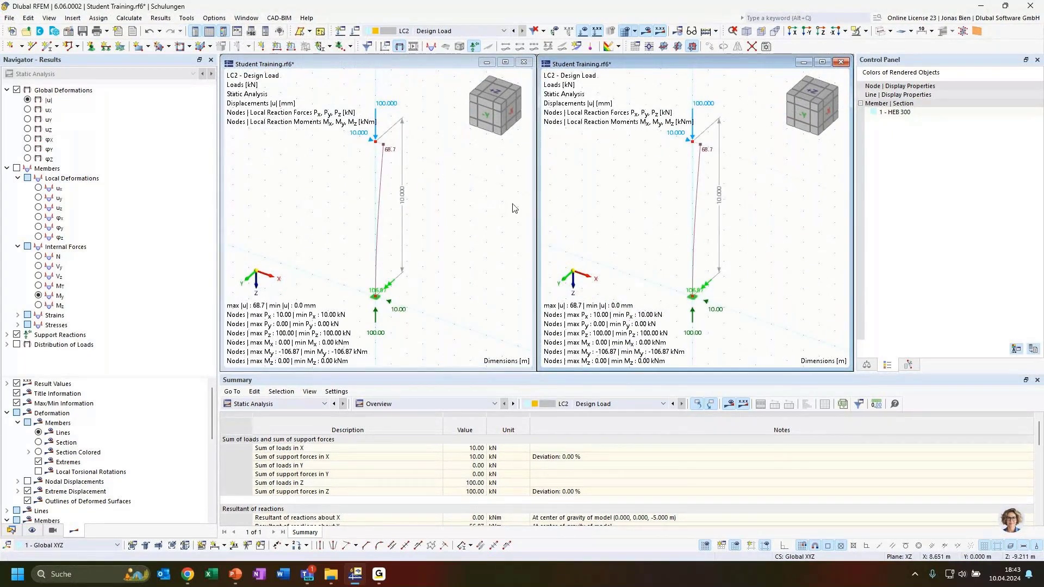
Show LC1 in the first window and compare its displacement and reaction moment with LC2 in the second window.
click(482, 212)
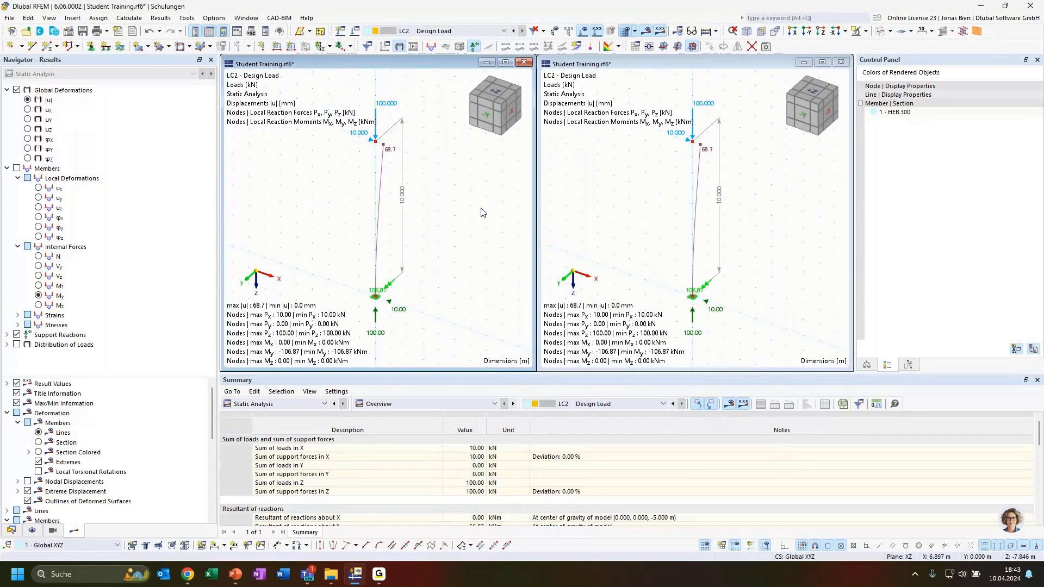
click(435, 31)
click(418, 40)
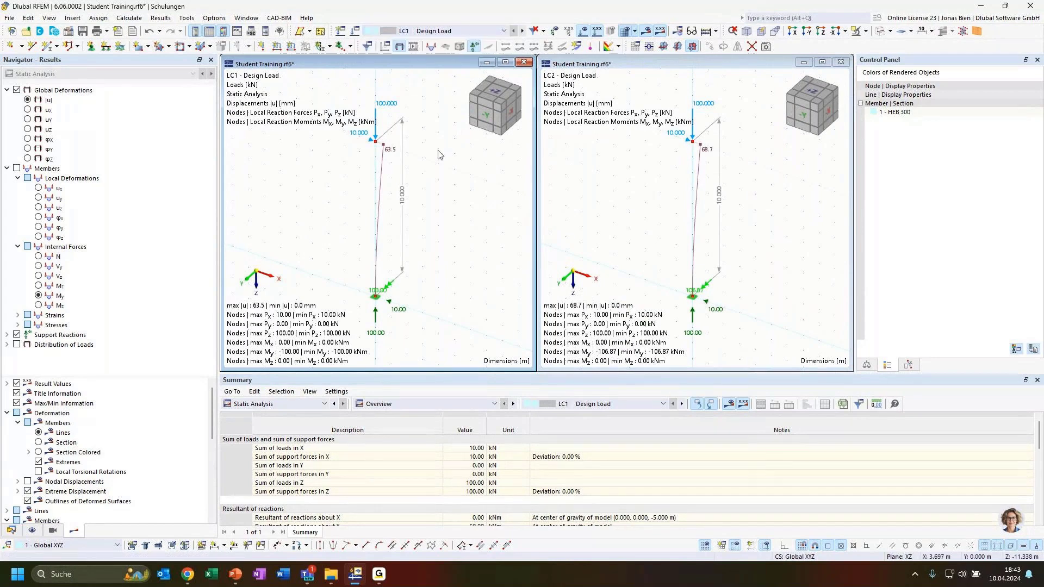
click(633, 200)
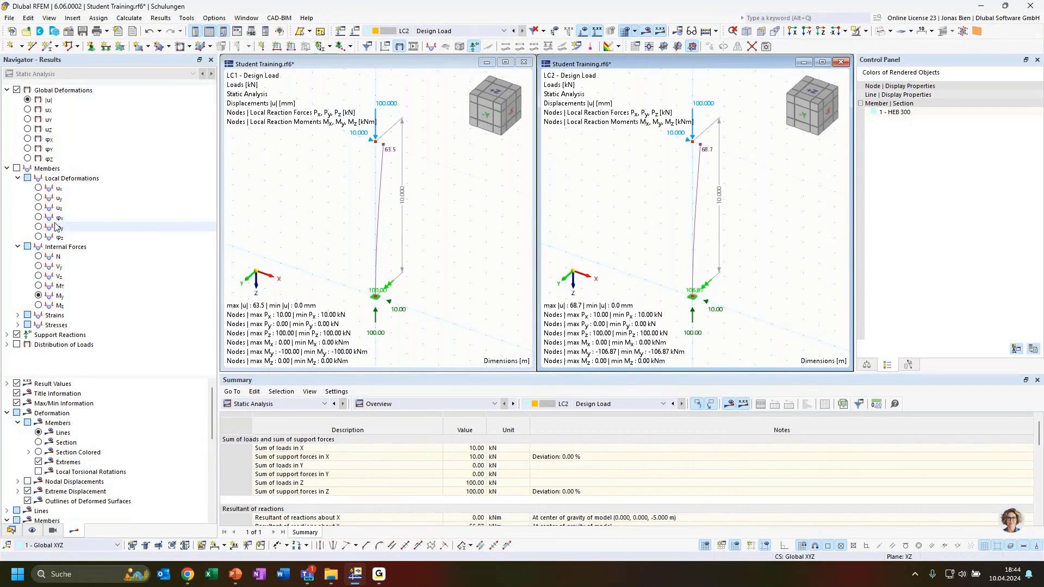
Display the axial force N diagram in both windows and compare LC1 with LC2.
click(381, 168)
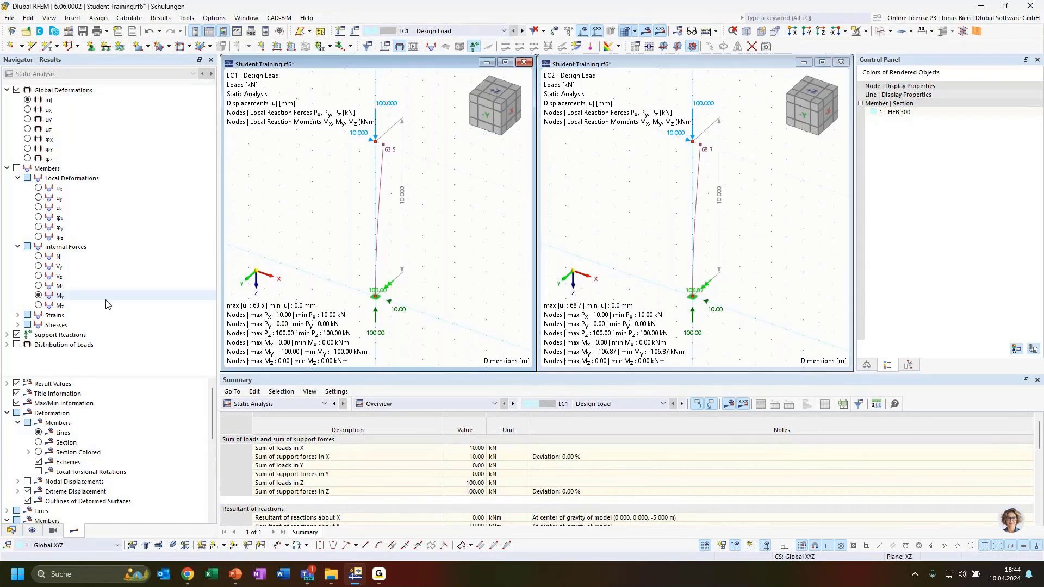
click(59, 256)
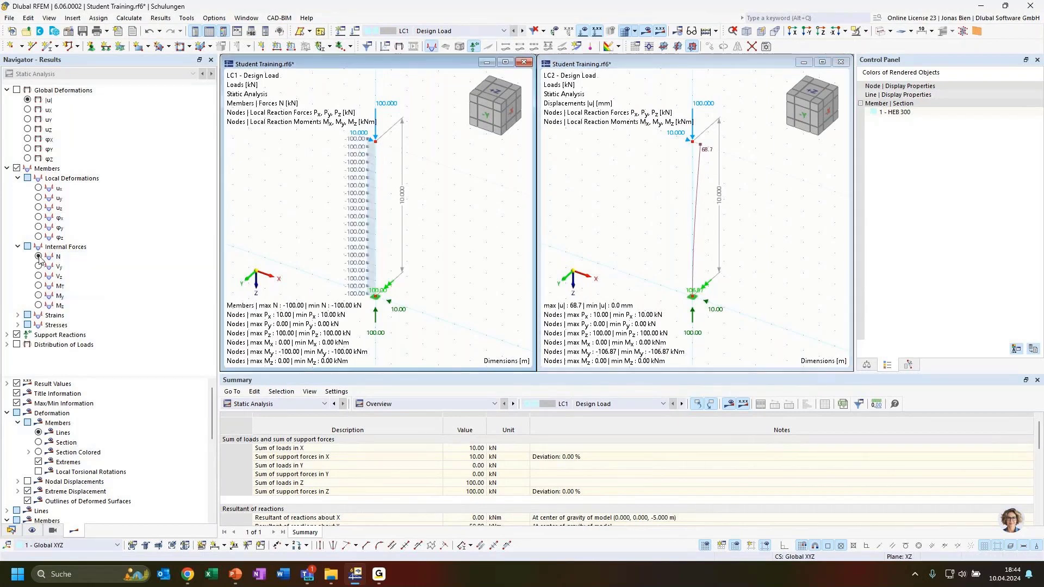
click(629, 219)
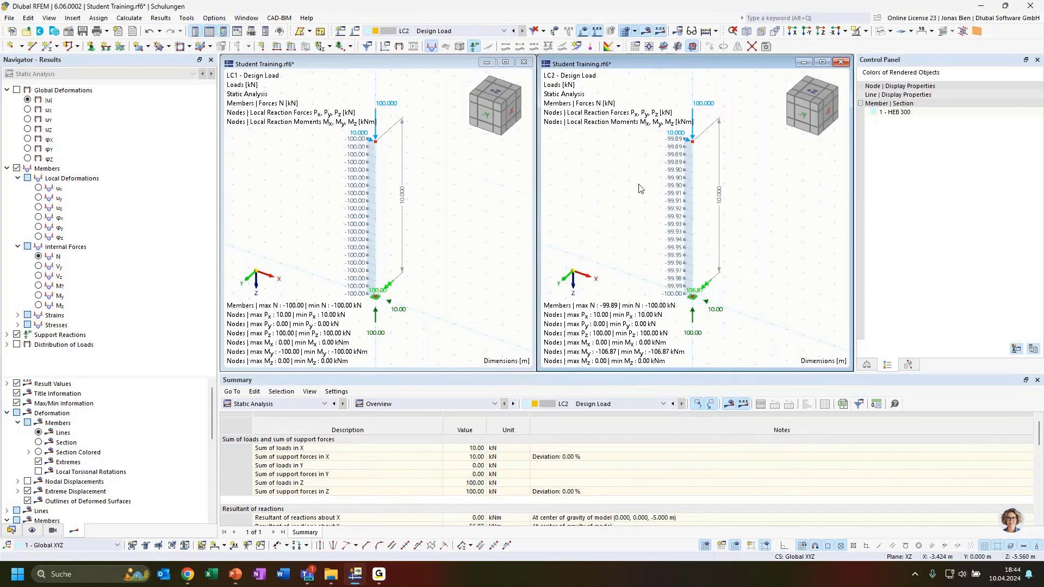
Close the second model window, maximize the remaining one and show the LC2 results in it.
click(841, 61)
click(506, 62)
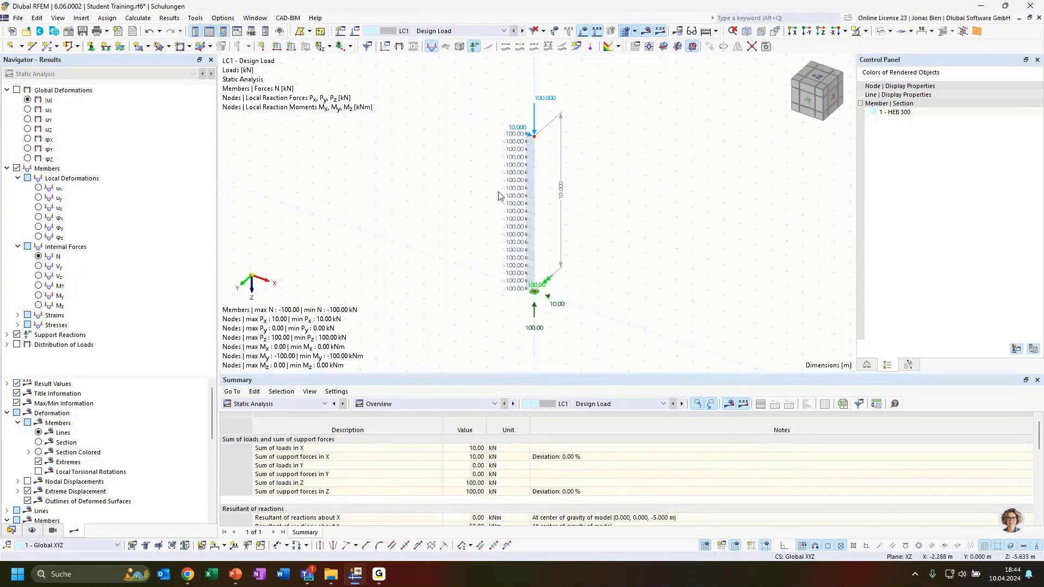
click(459, 34)
click(446, 51)
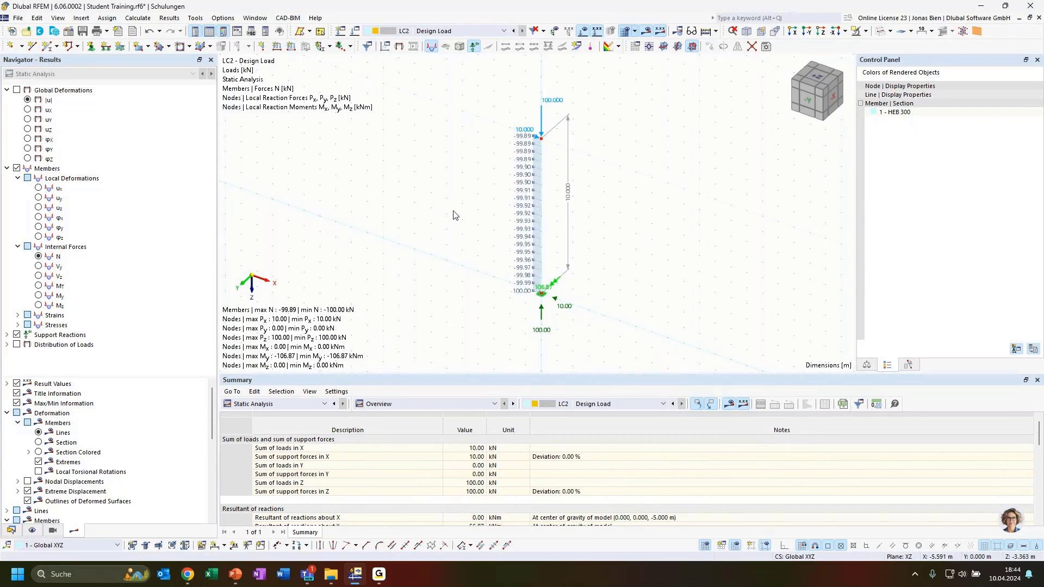
Examine the LC2 axial force N along the column, the nodal load at its top and the reactions at its base.
scroll(487, 211, up, 1)
middle_drag(624, 234, 627, 221)
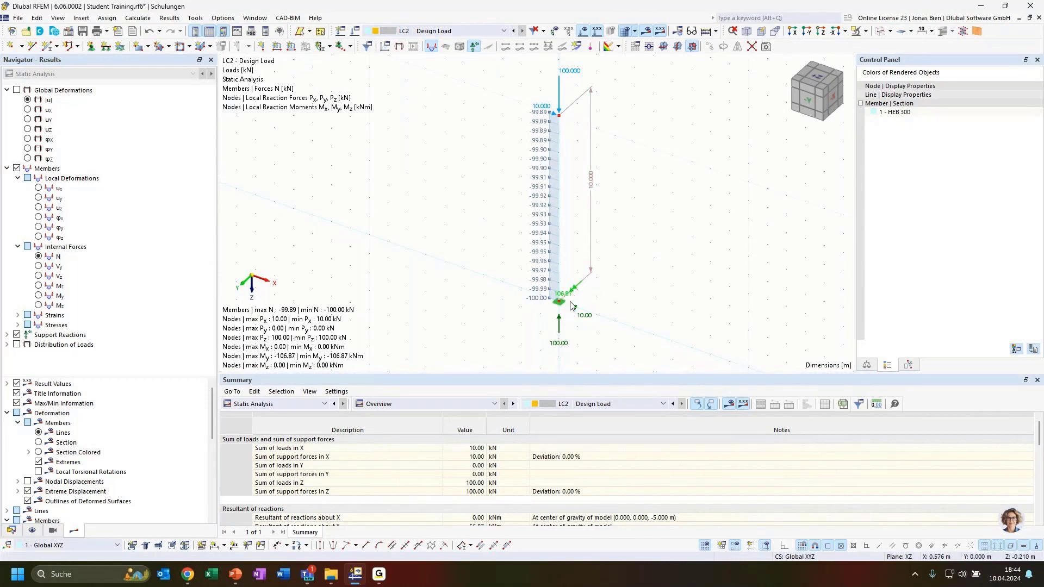
ctrl+middle_drag(632, 294, 580, 295)
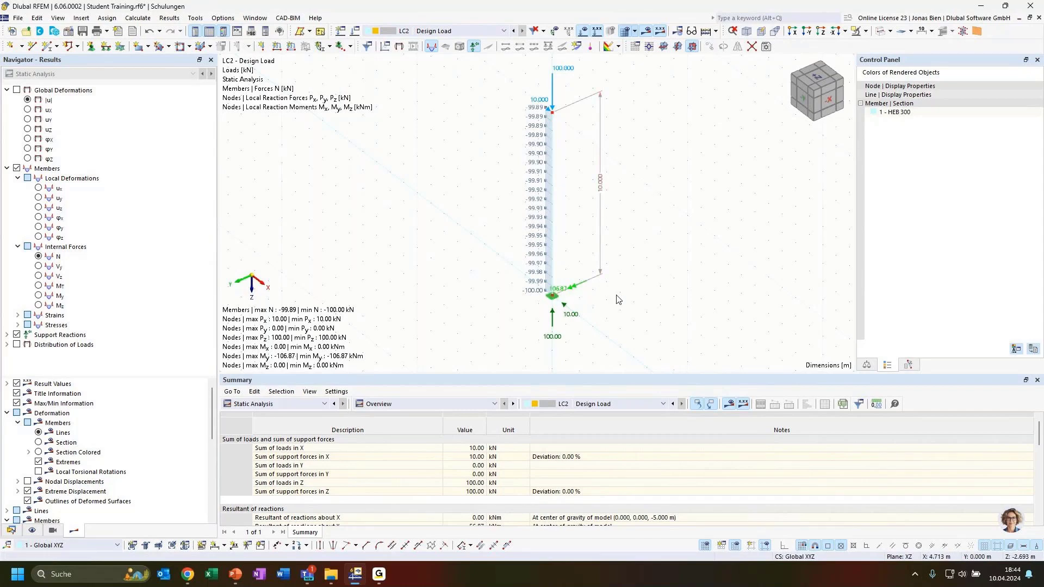
ctrl+middle_drag(603, 303, 620, 311)
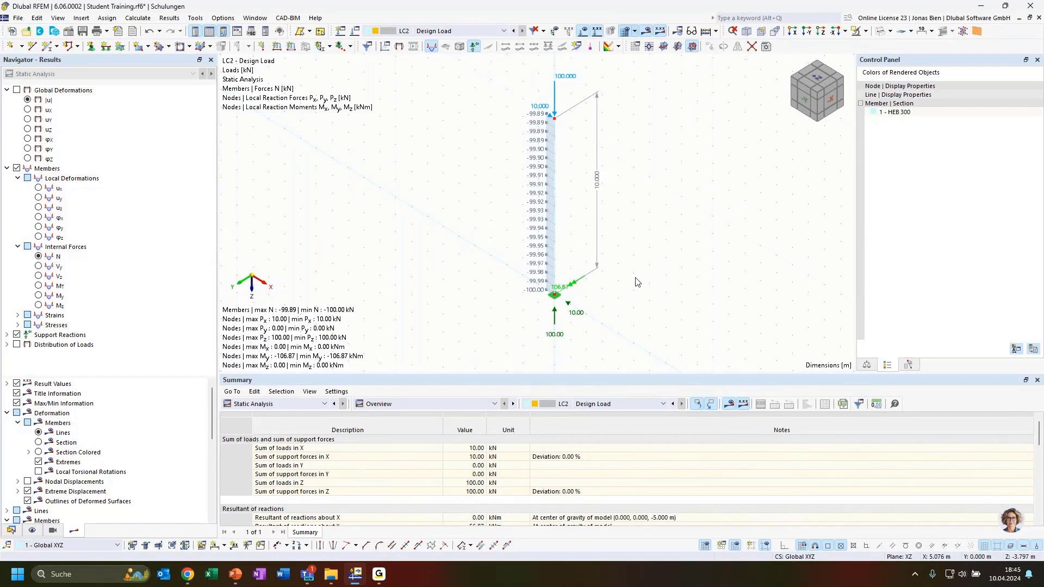
click(555, 107)
middle_drag(557, 109, 555, 134)
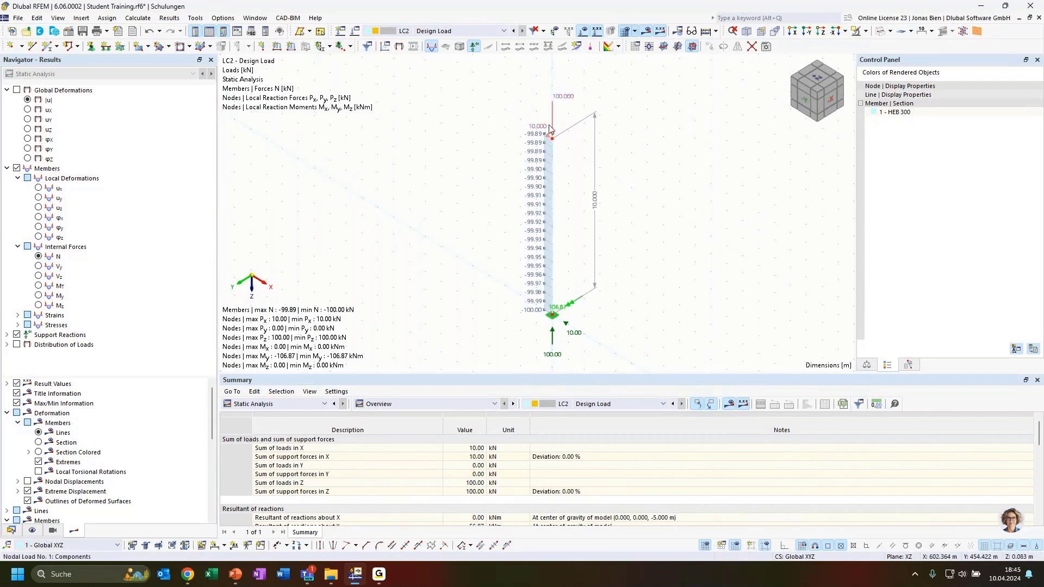
click(561, 314)
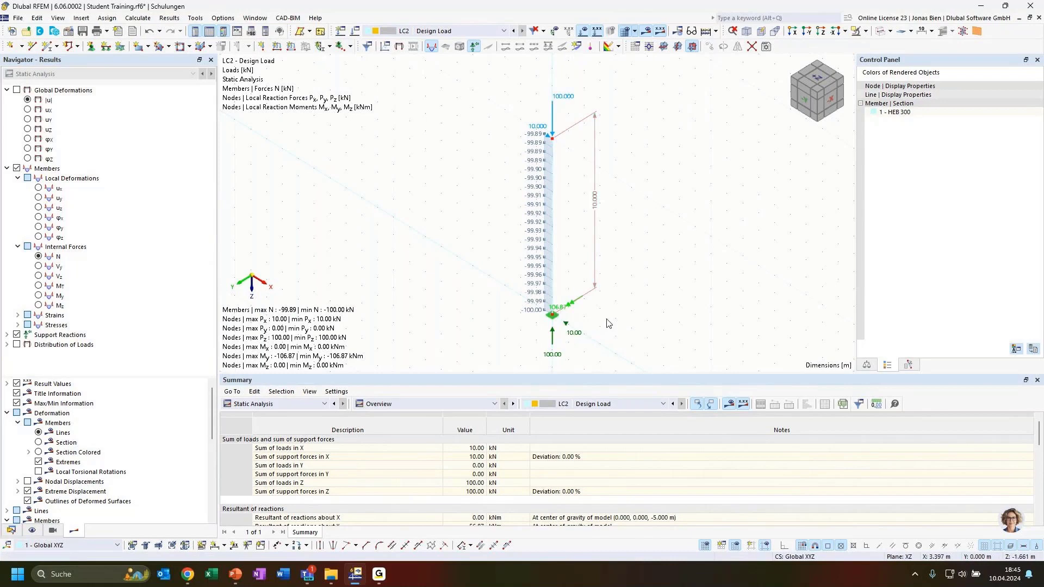
ctrl+middle_drag(618, 327, 639, 286)
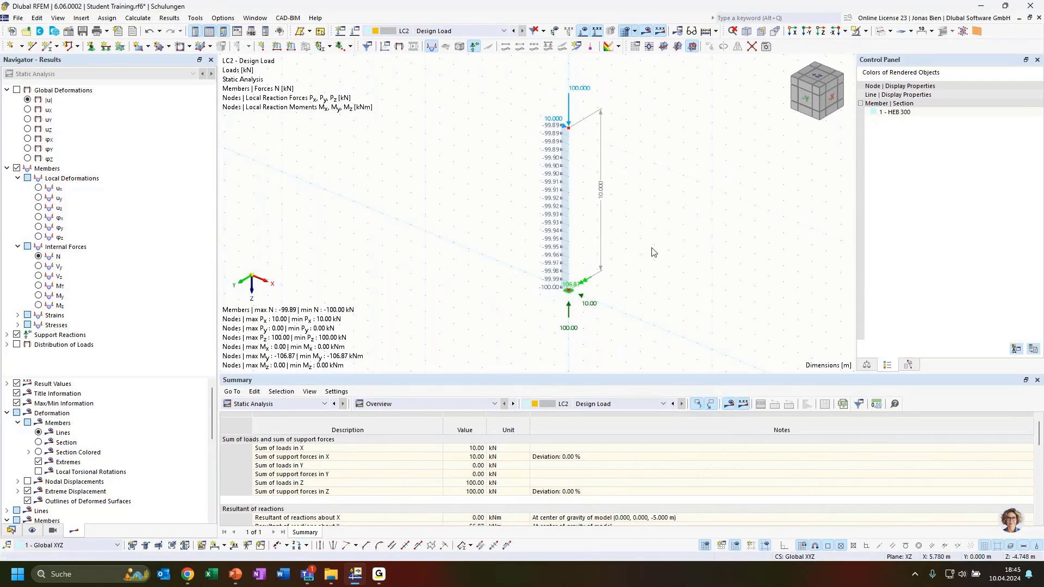
Set the LC2 nodal load at the column top to FX 20 kN and FZ 200 kN.
double_click(569, 115)
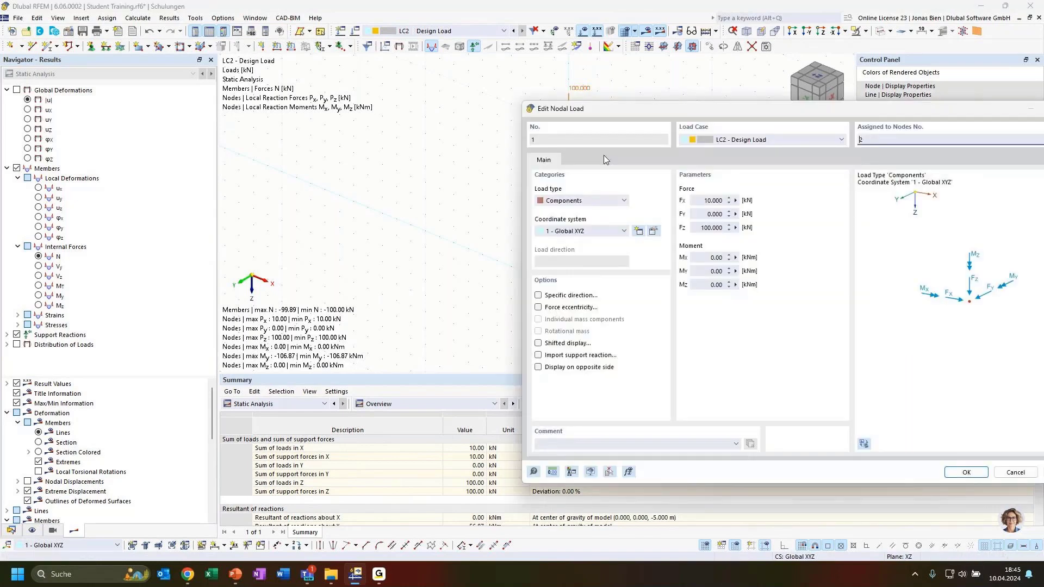
drag(708, 201, 701, 228)
text(22)
drag(727, 112, 608, 83)
click(847, 445)
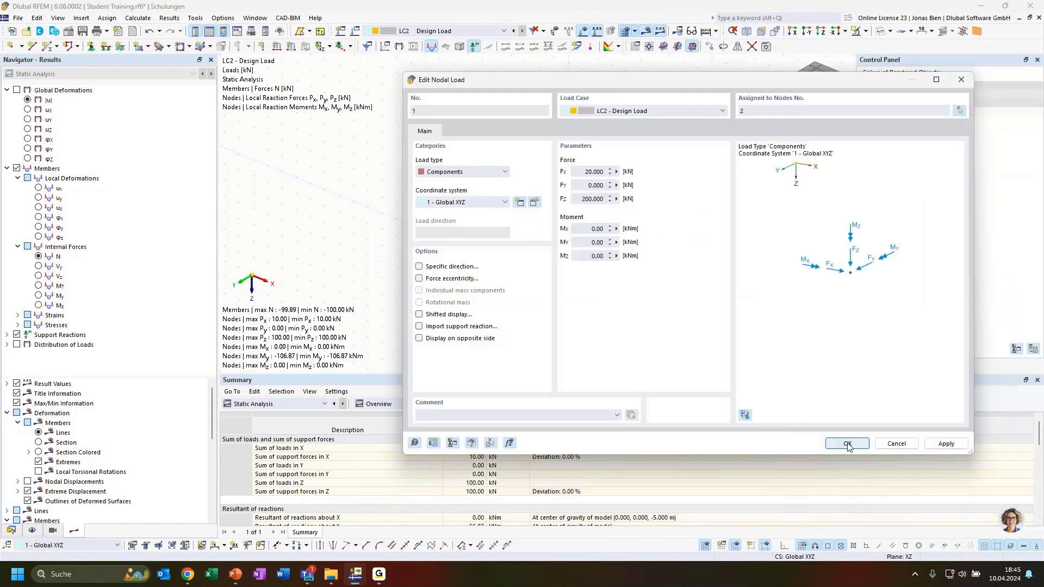
Switch to LC2 and calculate it to display the axial force results for the changed nodal load.
click(444, 32)
click(433, 51)
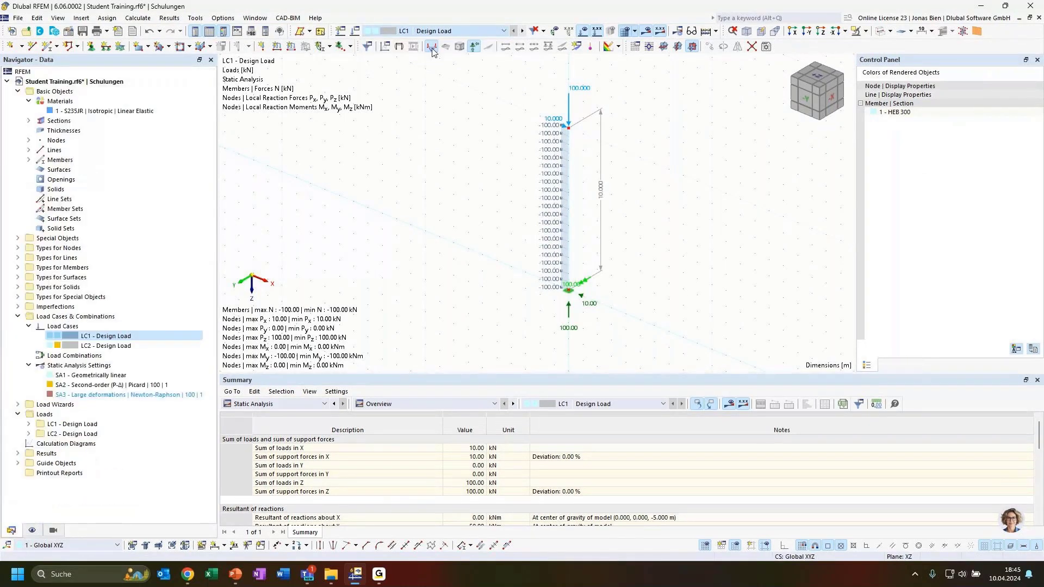
click(646, 31)
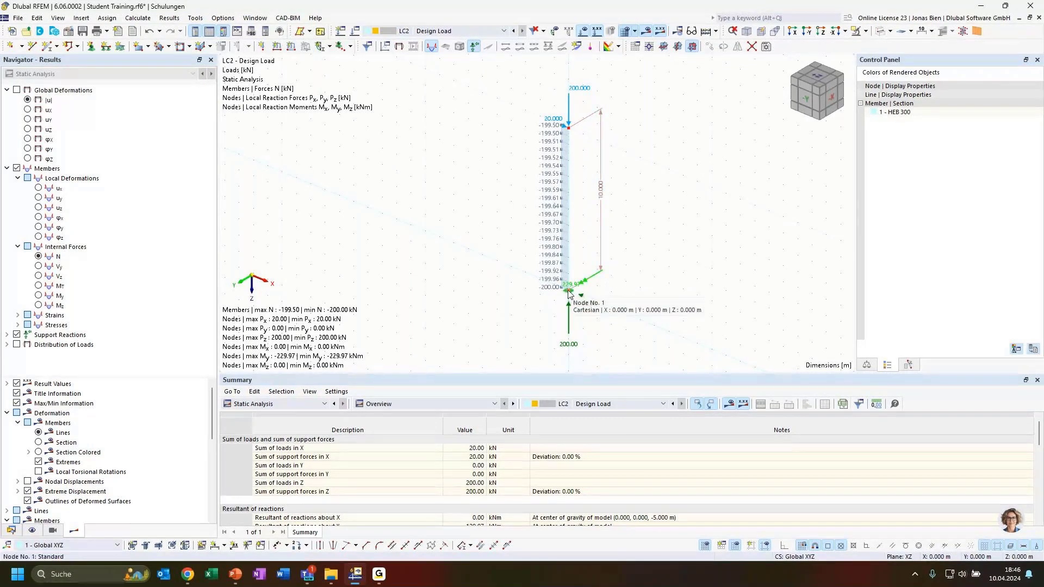
Examine the LC2 support reactions at the column base against the horizontal and vertical loads on the top node.
scroll(571, 294, up, 2)
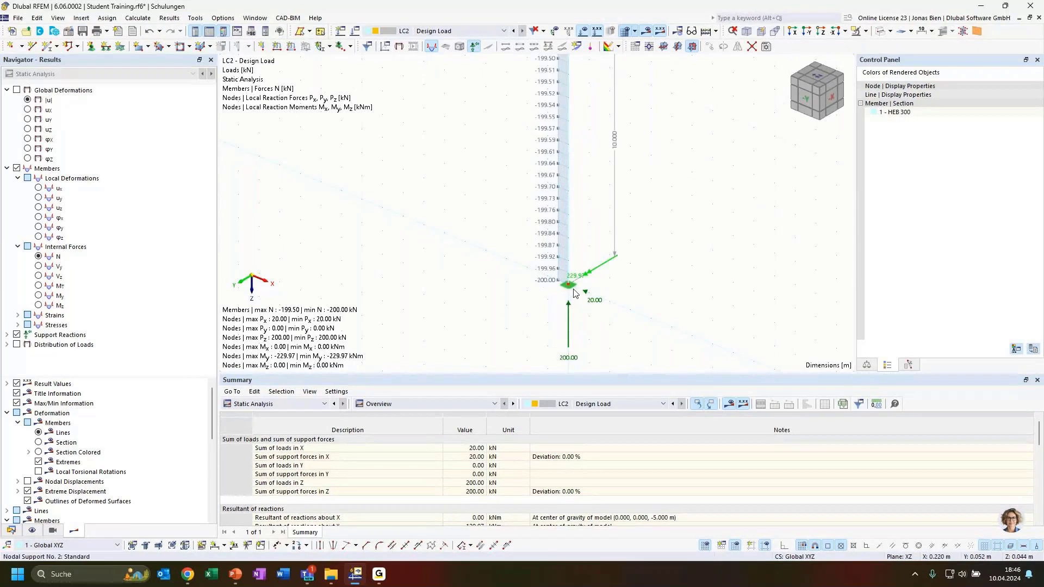
scroll(573, 289, down, 1)
middle_drag(667, 215, 666, 237)
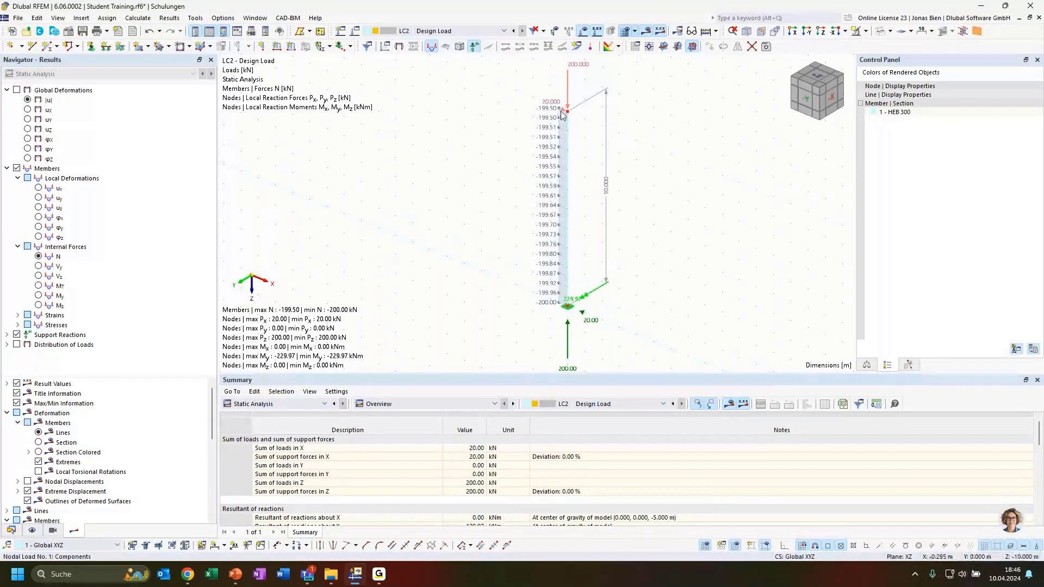
mouse_move(555, 105)
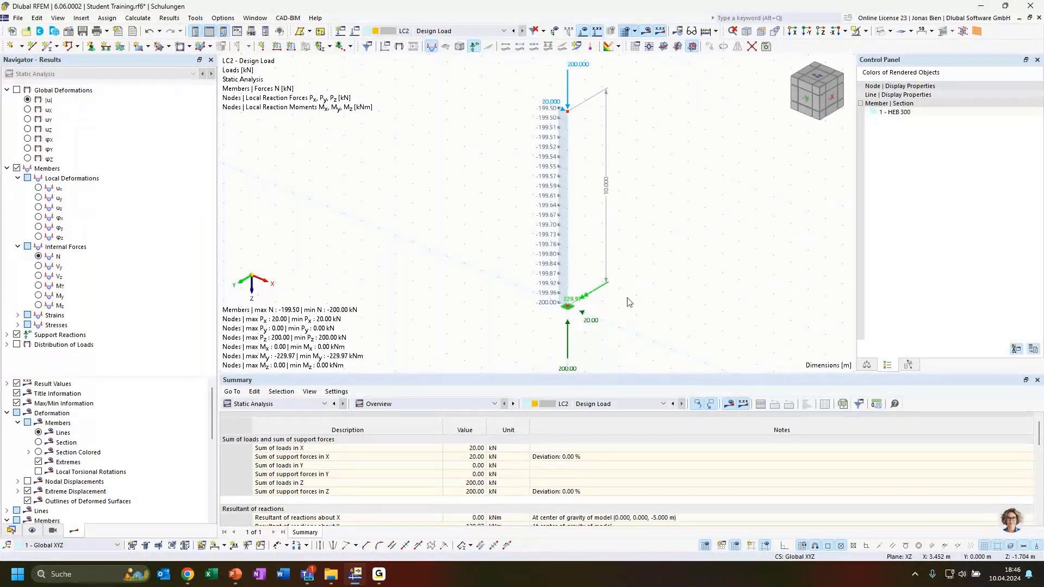
ctrl+middle_drag(627, 297, 664, 281)
scroll(647, 292, down, 1)
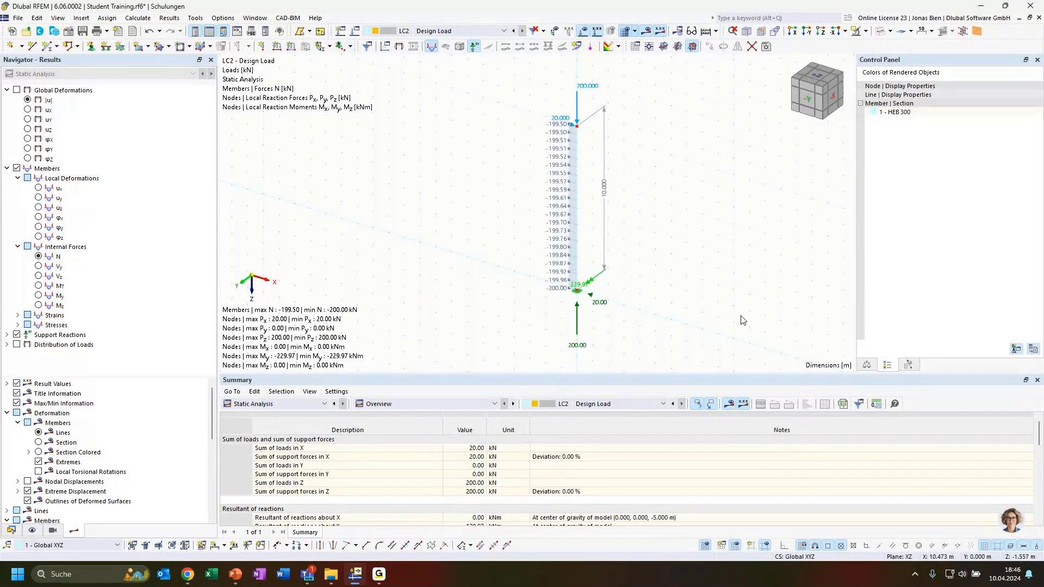
Increase the LC2 nodal load at the column top to FX 50 kN and FZ 500 kN.
ctrl+middle_drag(737, 317, 709, 323)
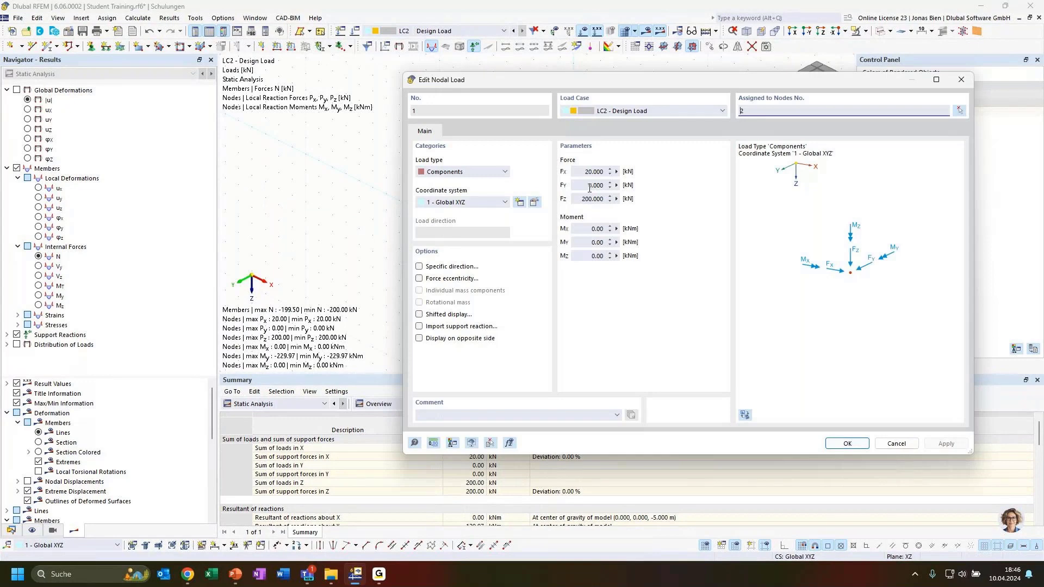
drag(606, 82, 522, 91)
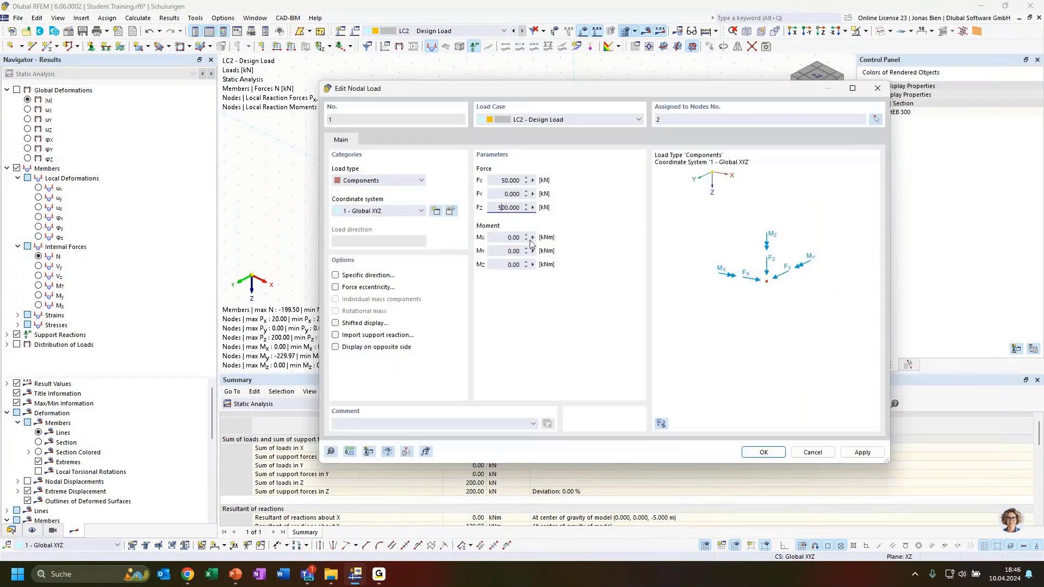
click(763, 451)
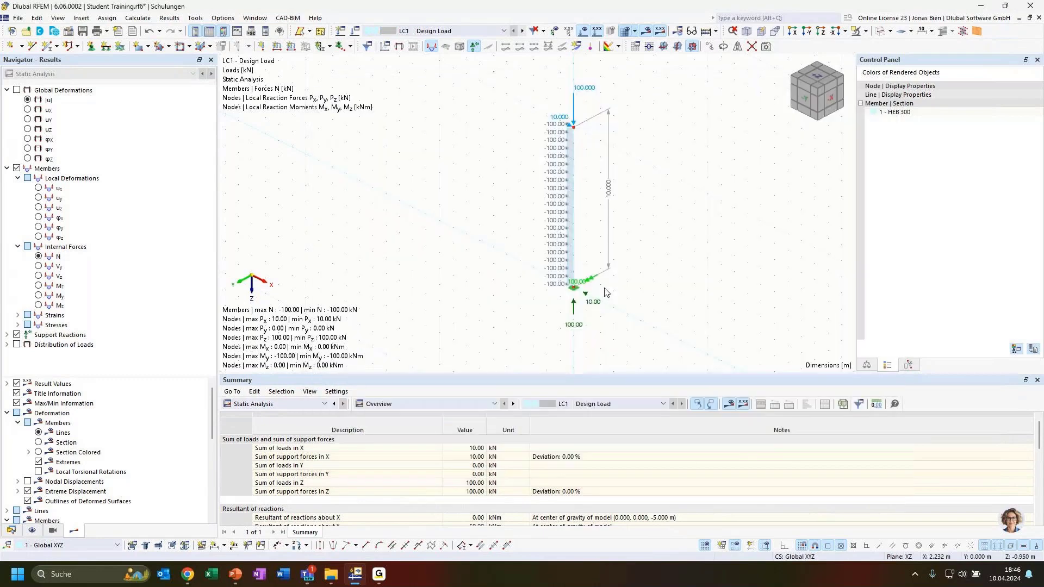
Make LC2 the current load case and run its calculation with the increased nodal load.
click(503, 30)
click(435, 48)
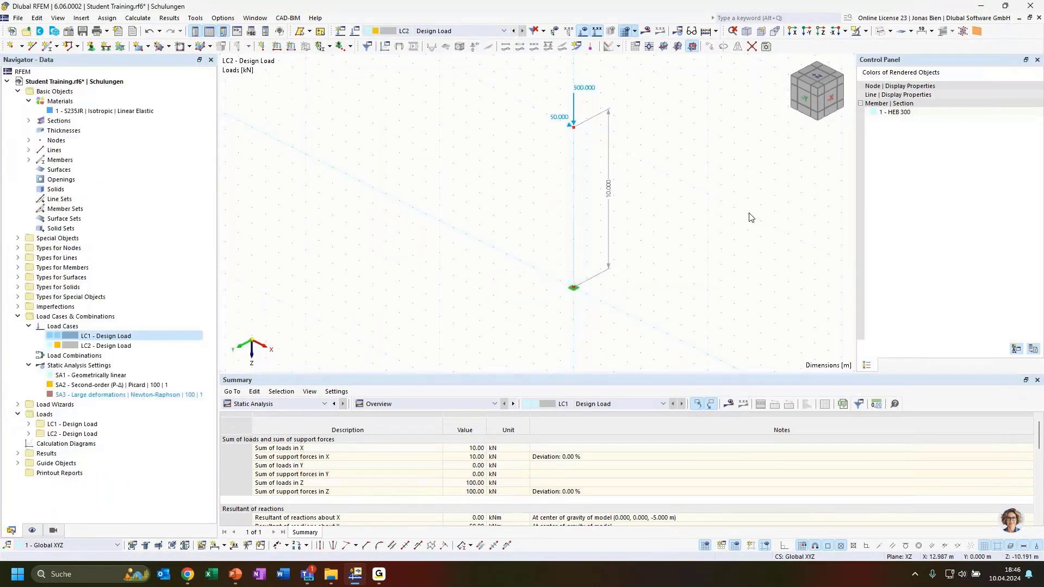
key(ctrl+F5)
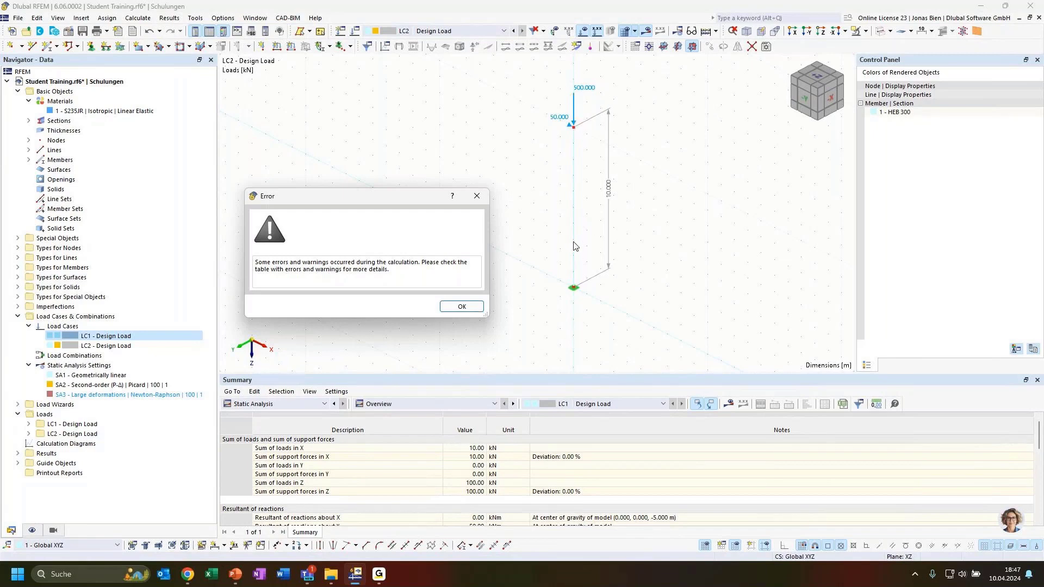
Dismiss the calculation error and inspect the reported LC2 instability in the errors table and its location on the column.
click(465, 309)
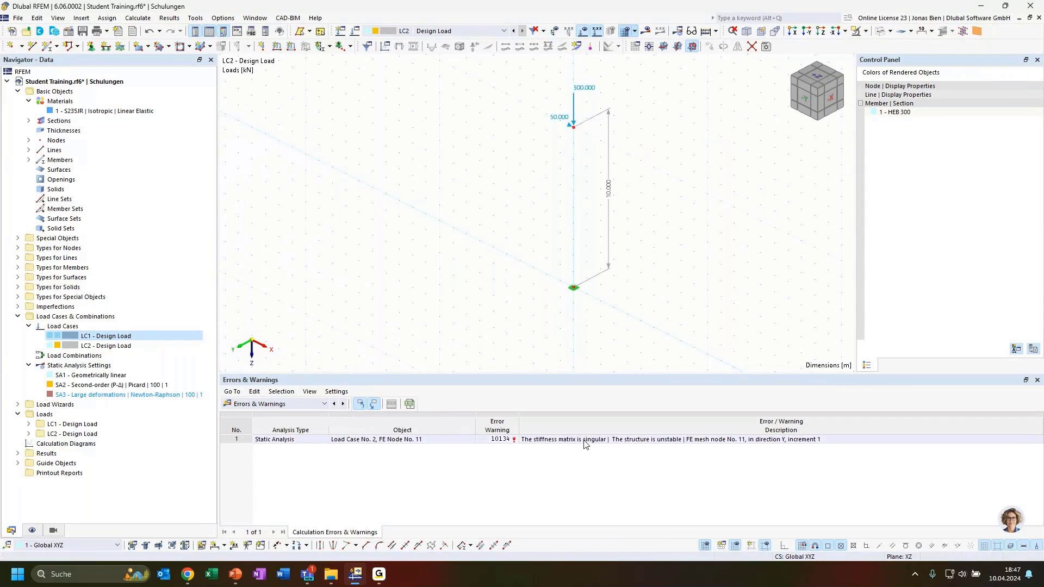
click(646, 441)
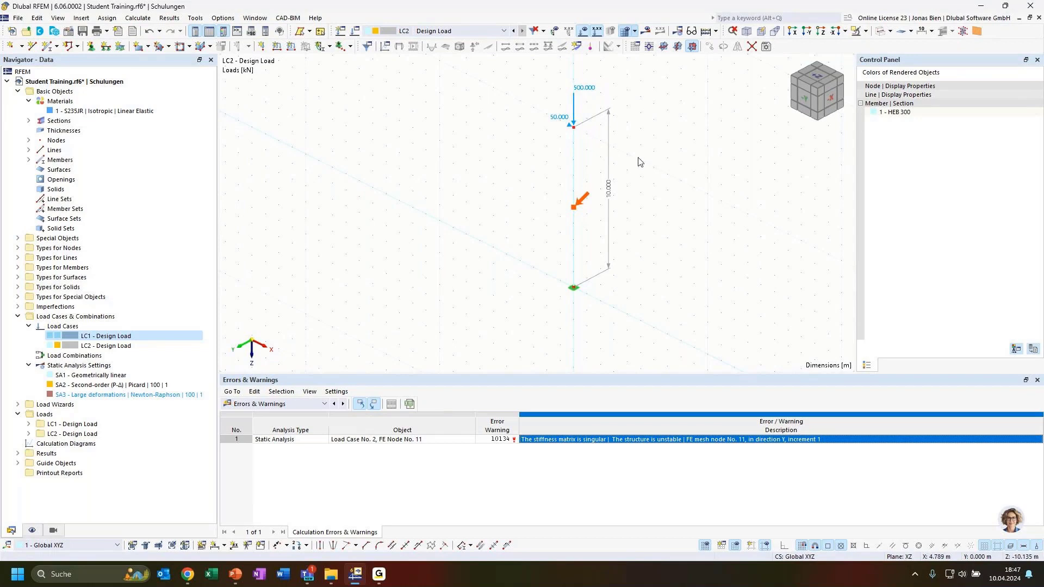
mouse_move(639, 155)
middle_down()
mouse_move(630, 172)
mouse_move(648, 173)
middle_up()
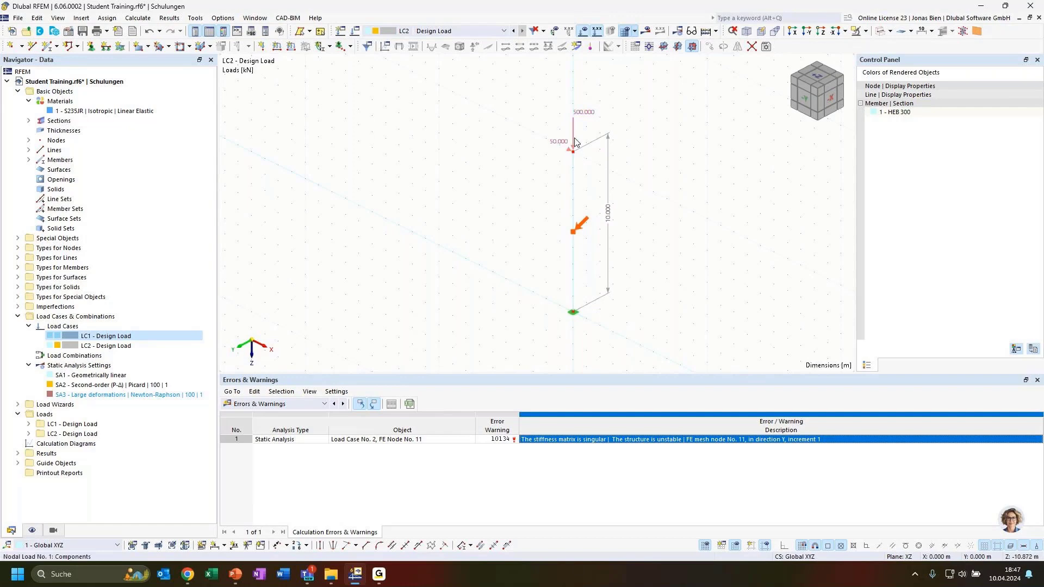
mouse_move(574, 139)
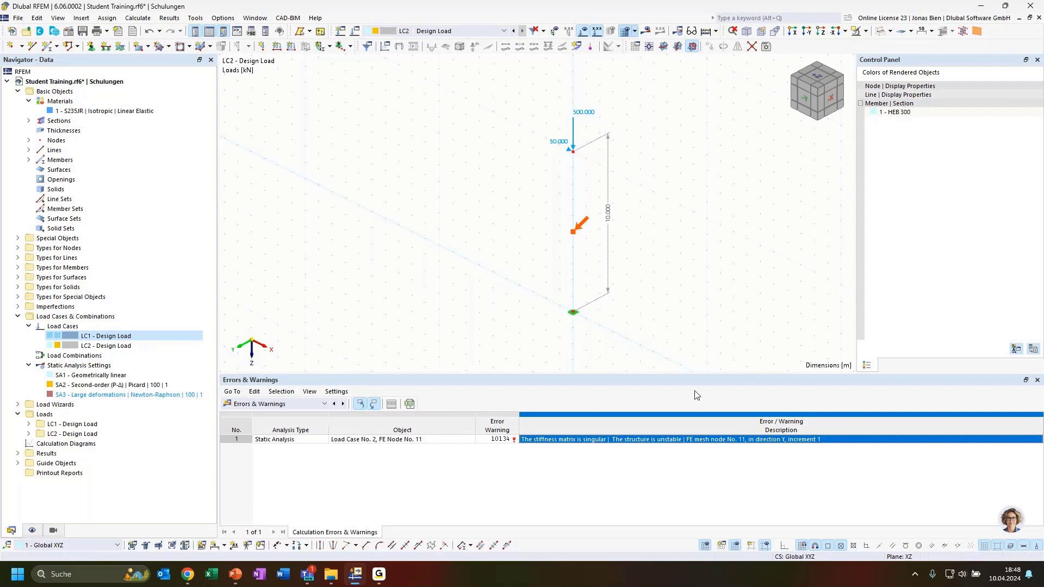
click(672, 440)
Delete load case LC2 from the model and confirm the deletion.
click(472, 30)
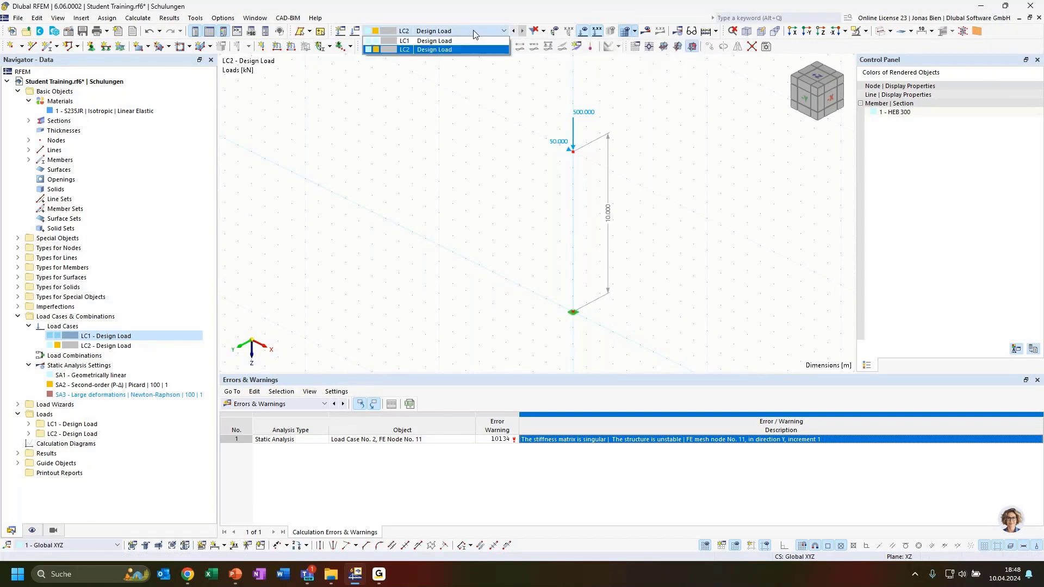
click(473, 34)
click(145, 347)
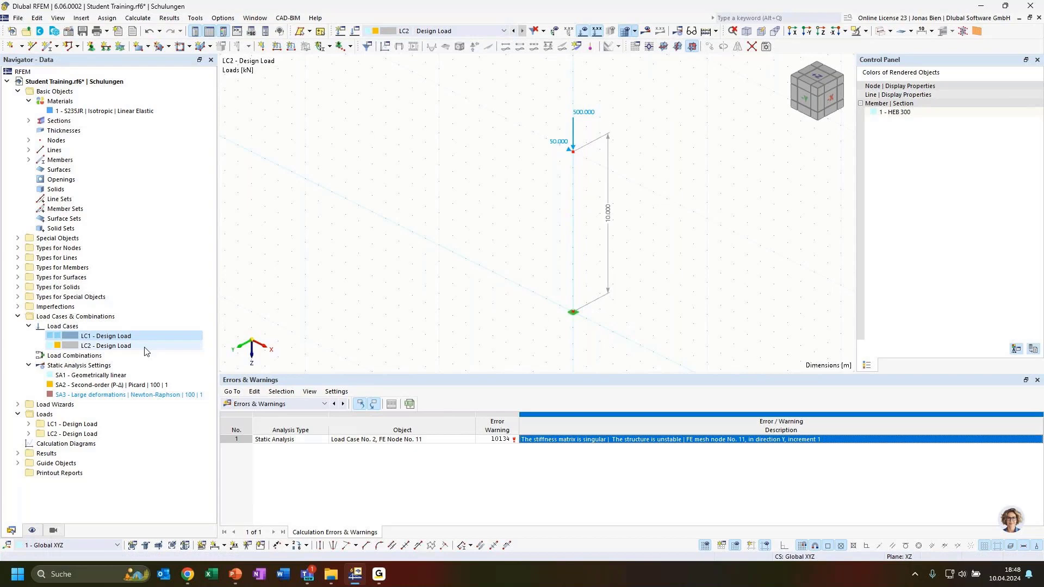
right_click(107, 352)
click(166, 433)
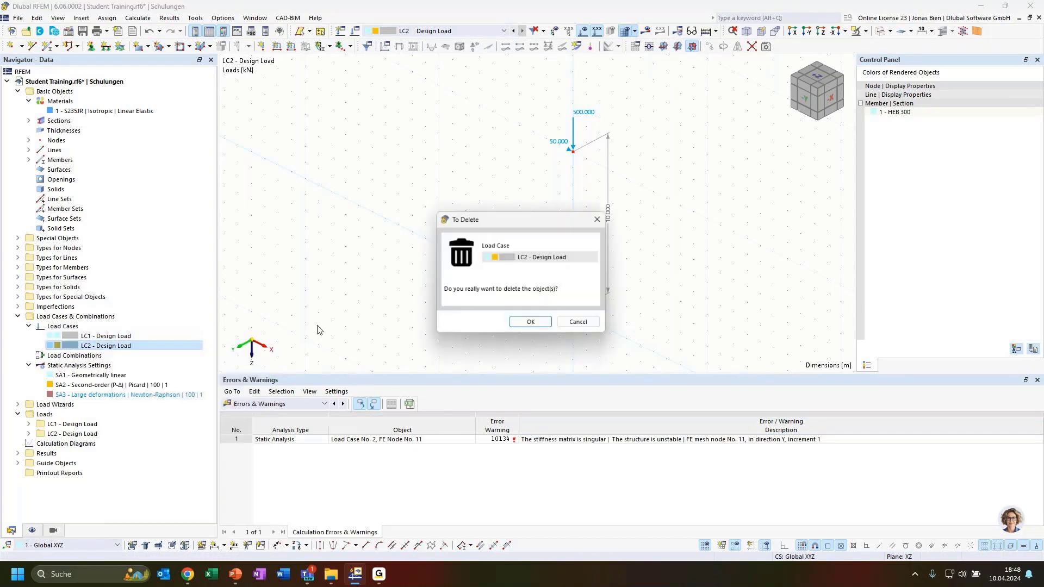
click(530, 321)
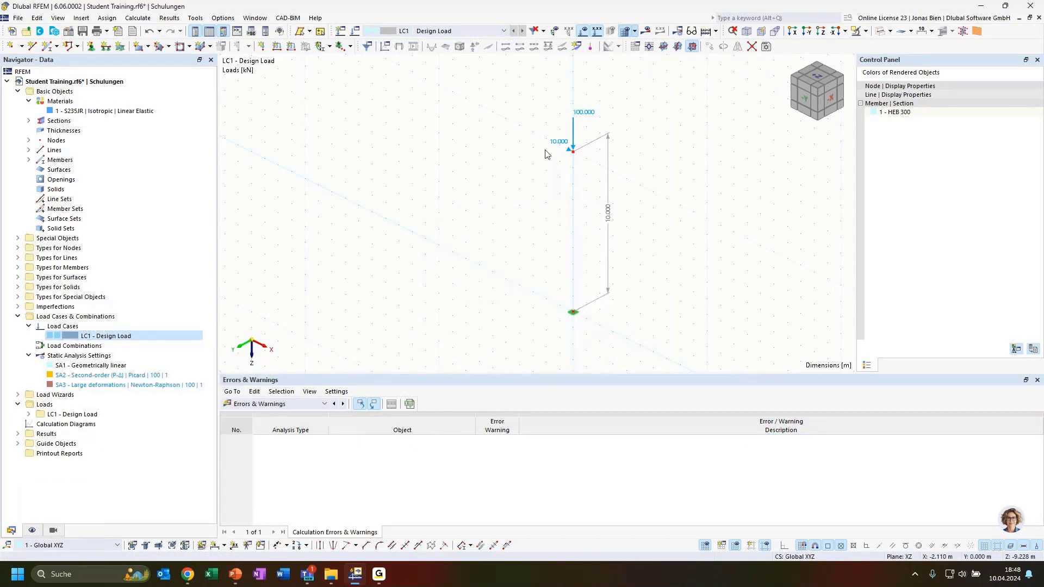
Set the horizontal force FX of the LC1 nodal load at the column top to 0 kN.
double_click(573, 141)
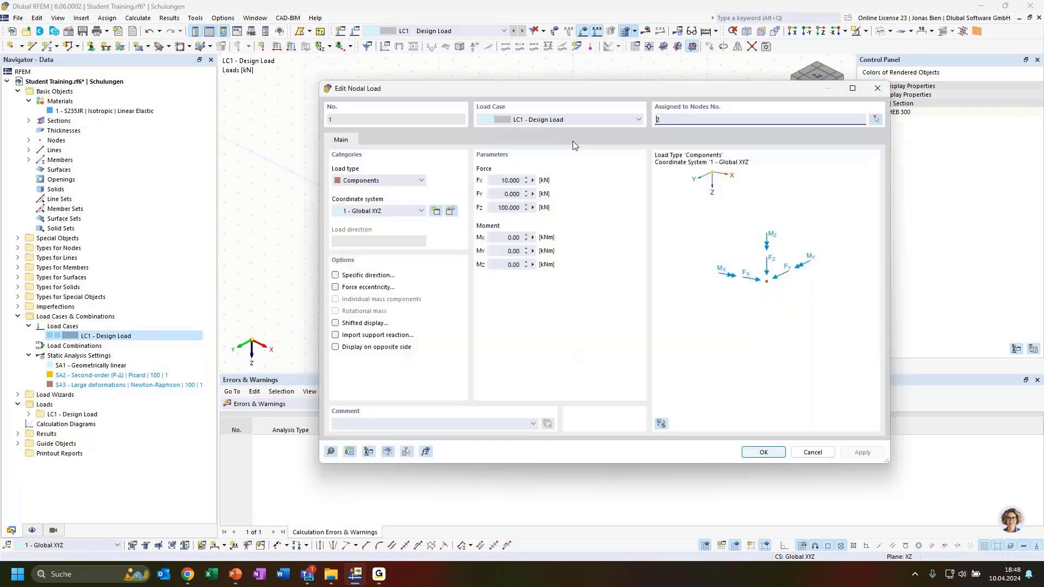
double_click(508, 180)
text(0)
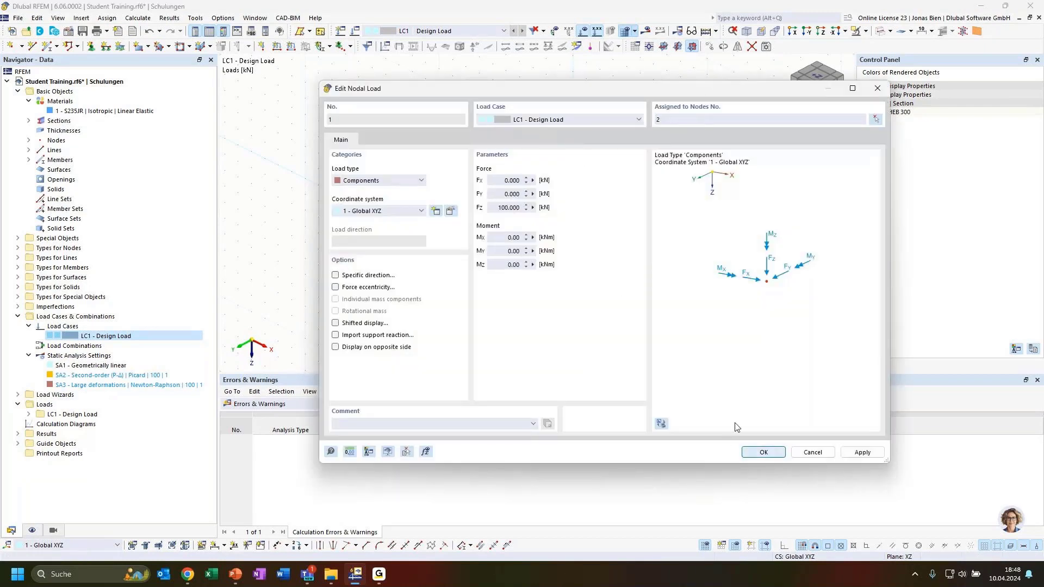
click(763, 452)
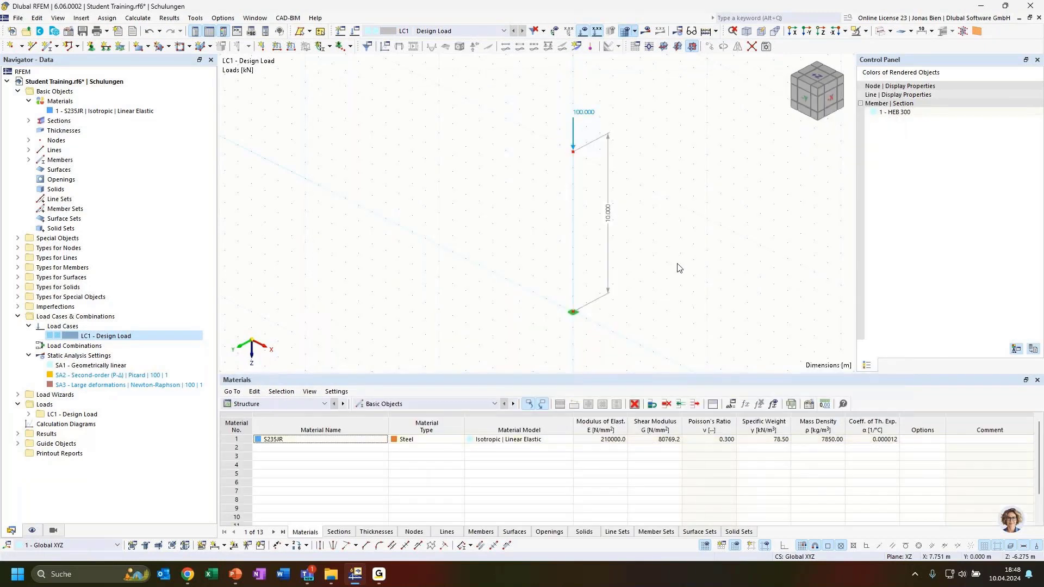
Switch the model display so the HEB 300 column is shown as a rendered solid.
ctrl+middle_drag(699, 268, 641, 265)
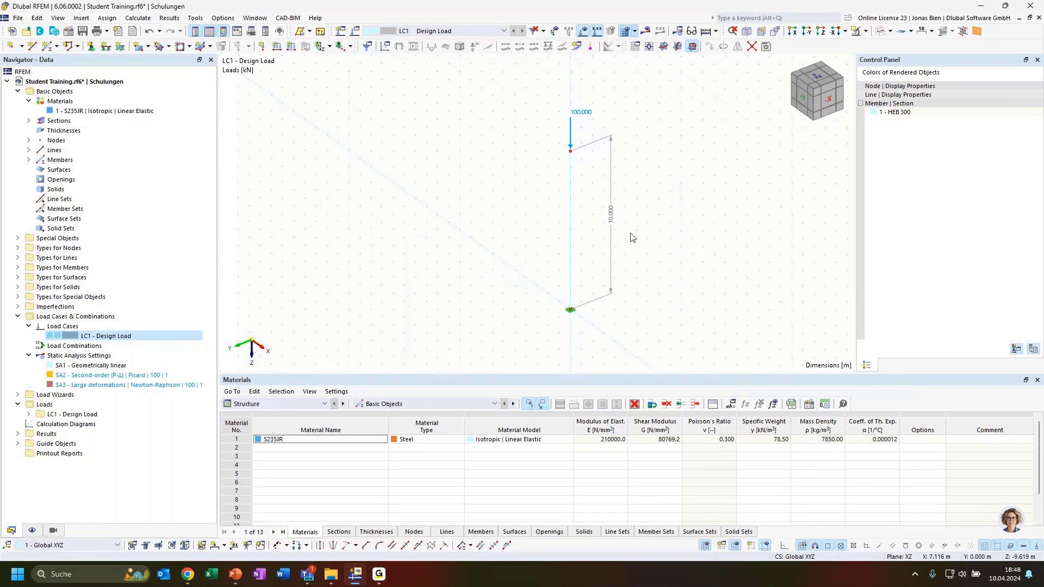
ctrl+middle_drag(633, 237, 657, 238)
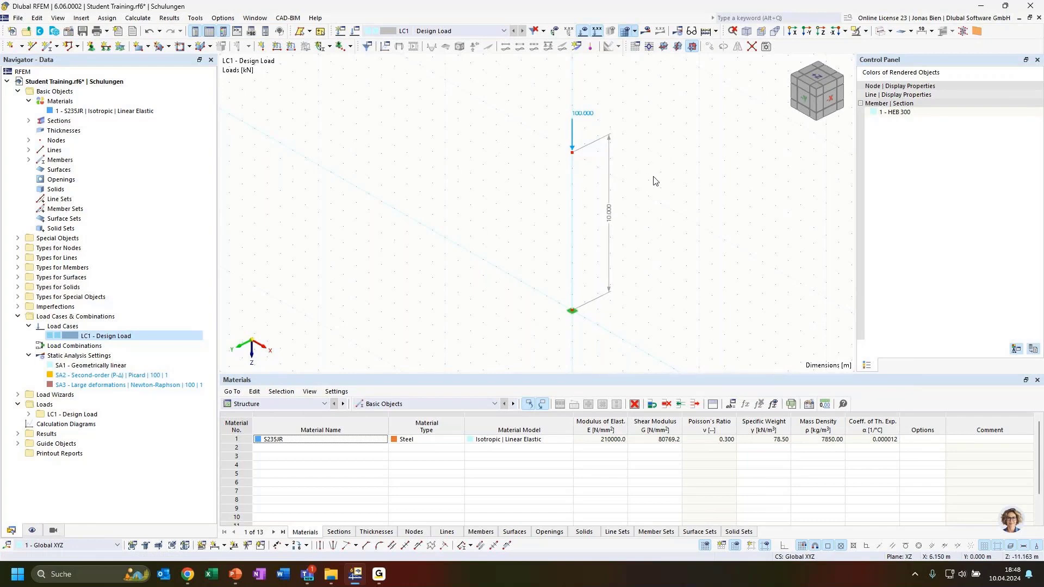
click(575, 243)
click(880, 32)
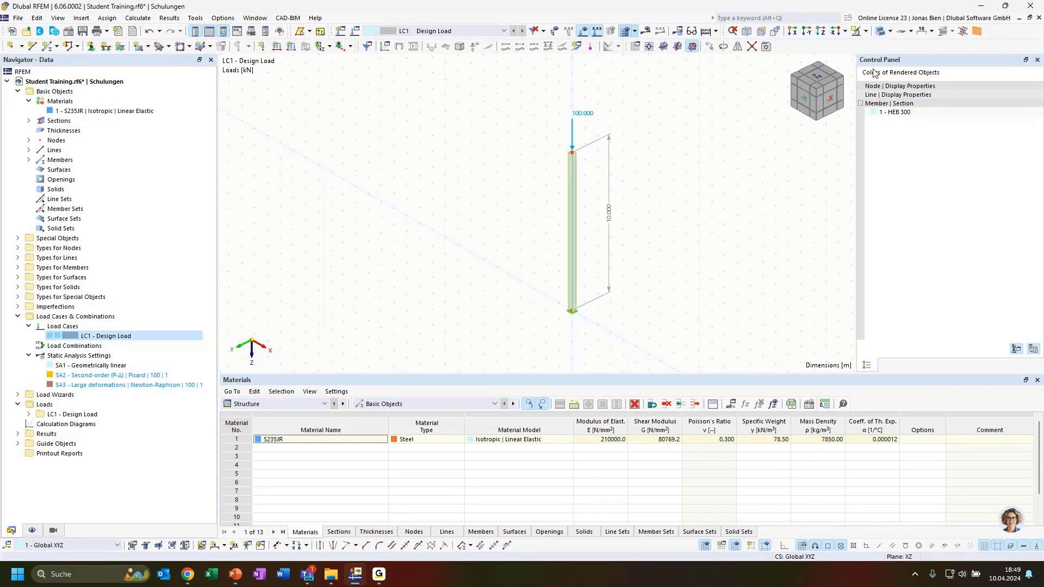
click(879, 33)
Examine the rendered column with its vertical top load, free upper end and base support.
scroll(554, 209, up, 3)
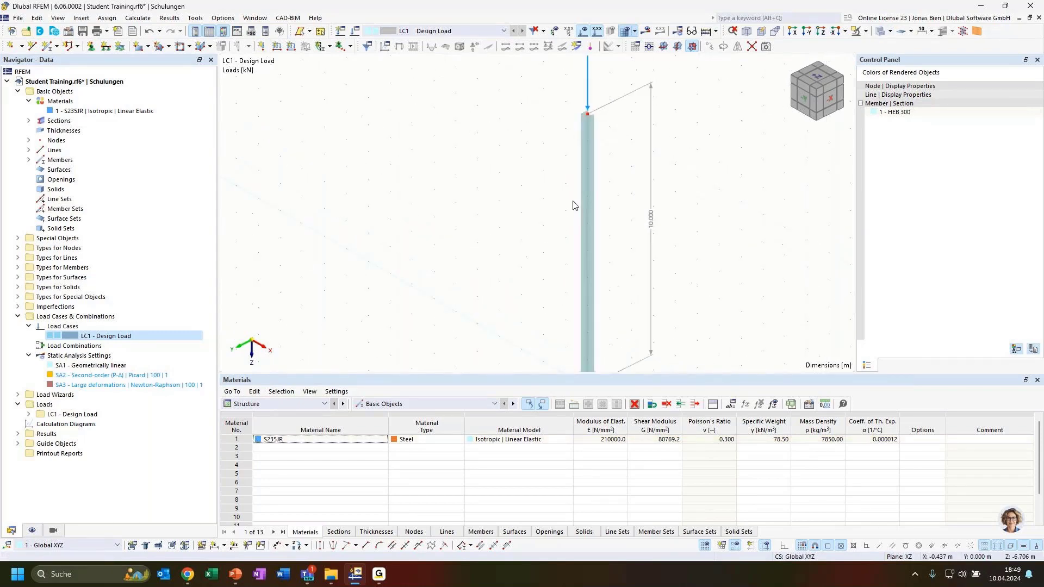
middle_drag(694, 200, 702, 250)
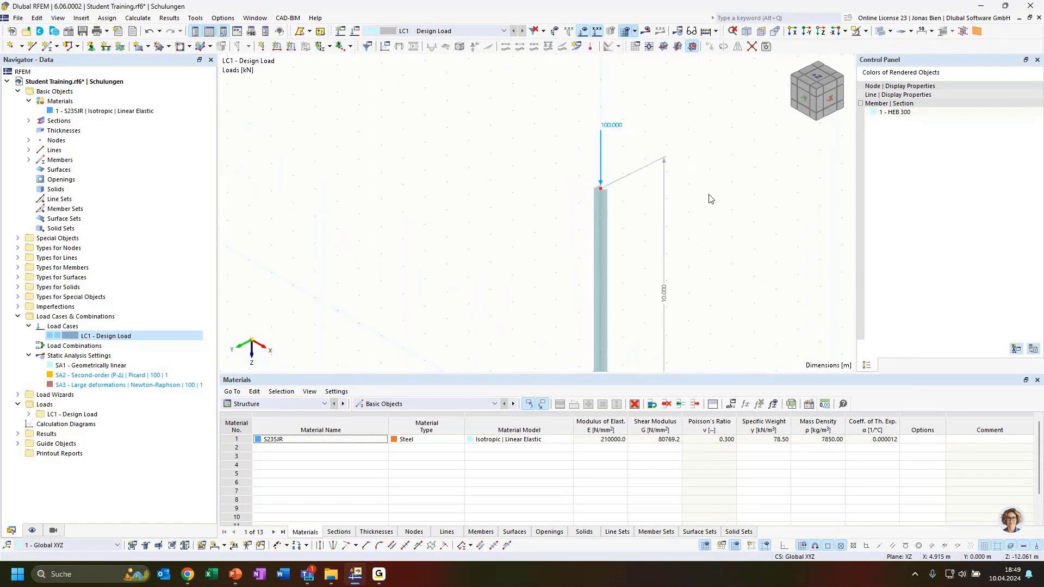
mouse_move(710, 198)
ctrl+middle_down()
mouse_move(729, 232)
mouse_move(696, 191)
ctrl+middle_up()
scroll(683, 209, down, 3)
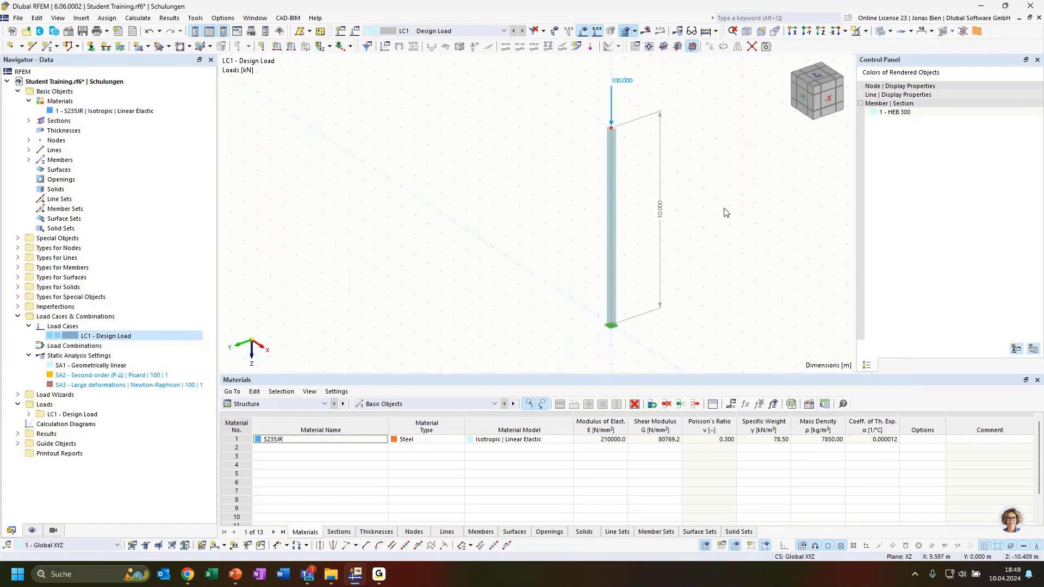
middle_drag(693, 165, 690, 173)
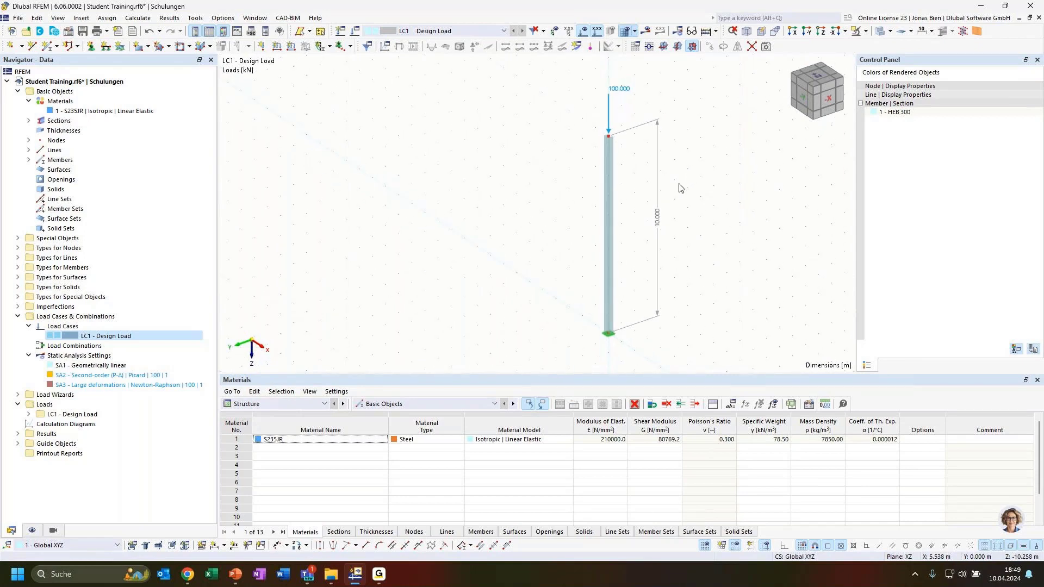
click(602, 200)
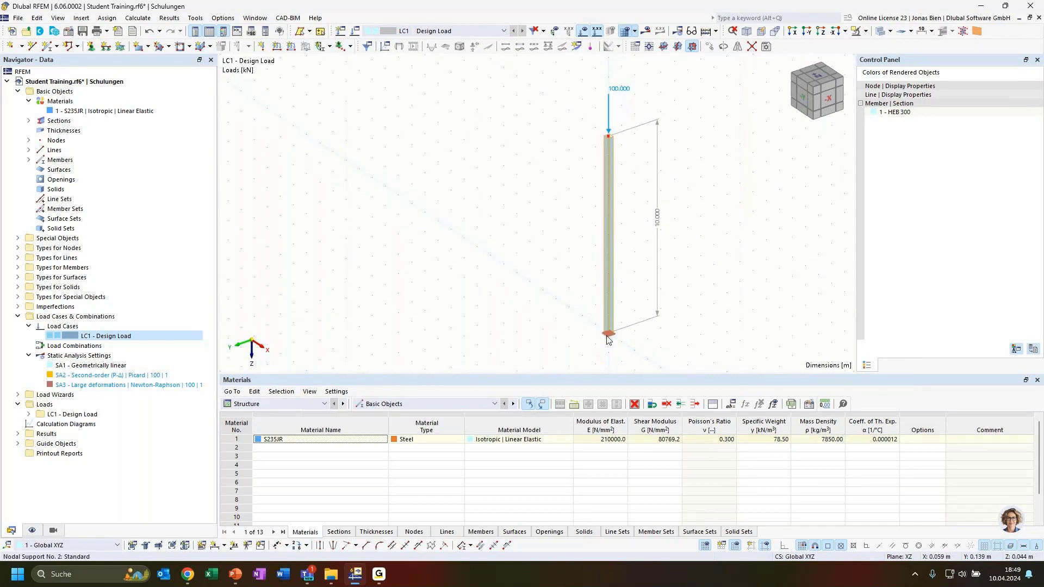
click(690, 218)
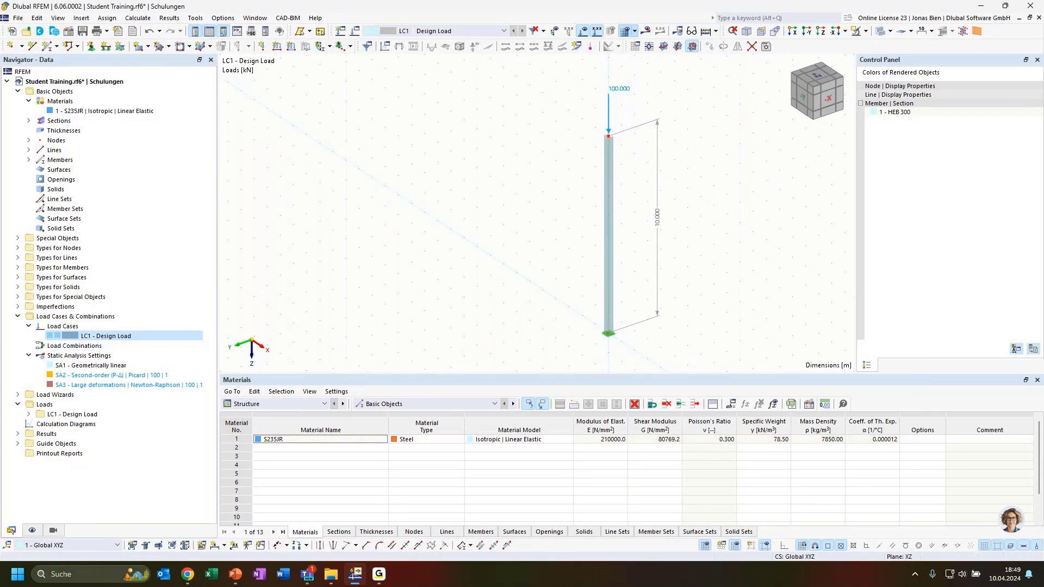
key(alt+Tab)
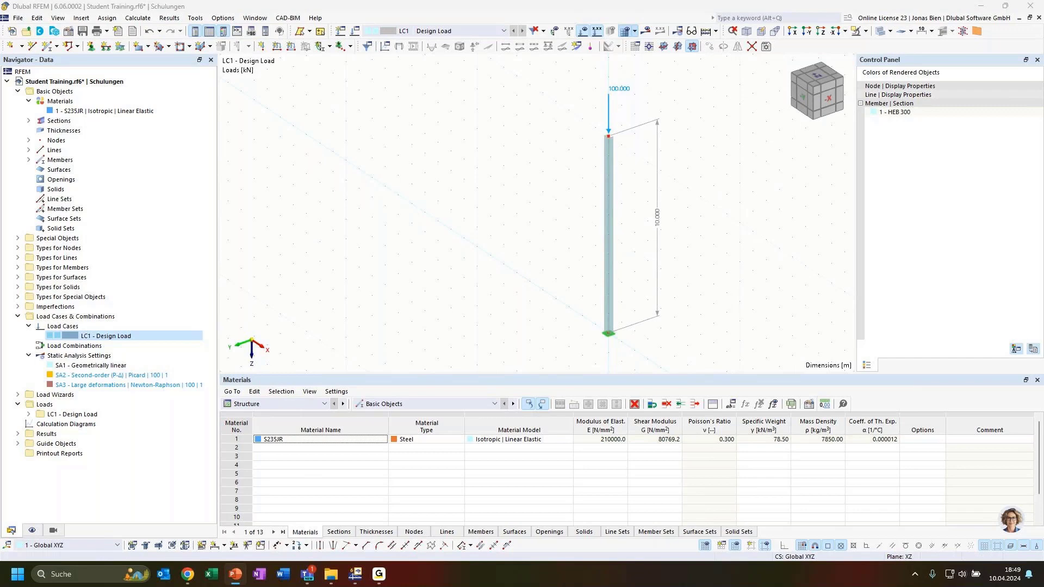
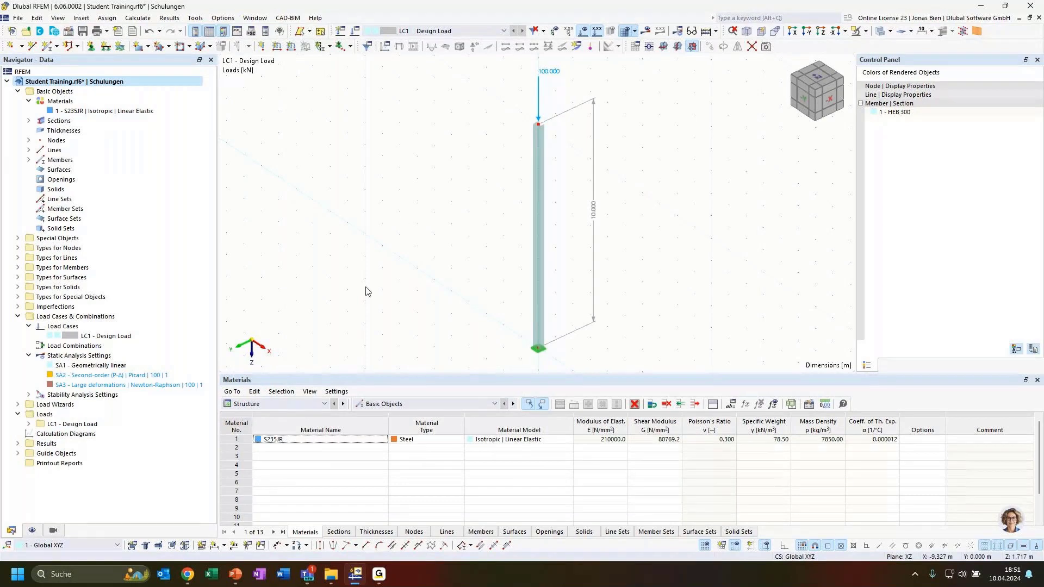
Activate the critical load calculation with the Structure Stability add-on for load case LC1.
double_click(121, 337)
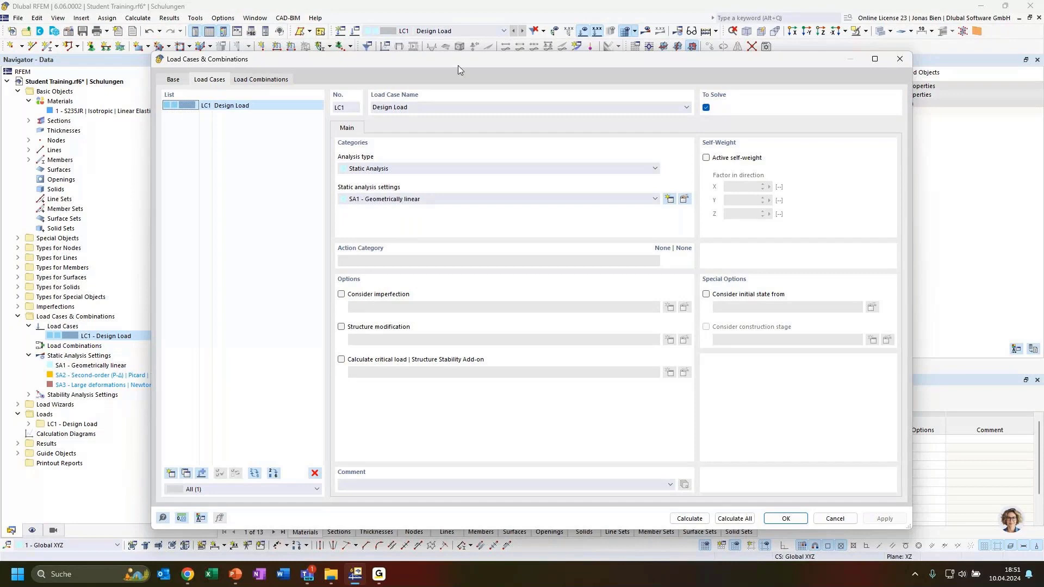
drag(458, 67, 500, 175)
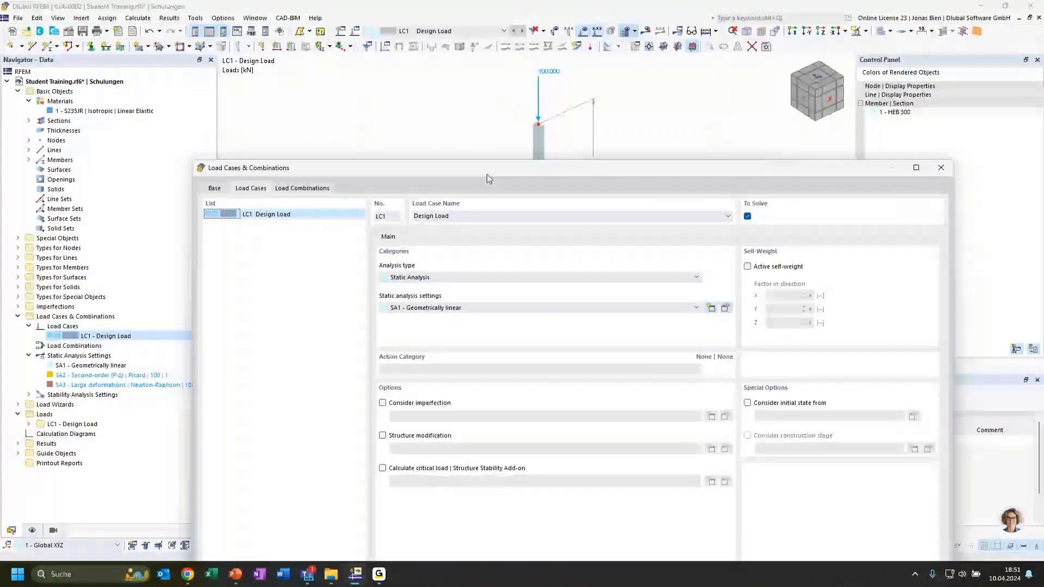
drag(487, 178, 479, 85)
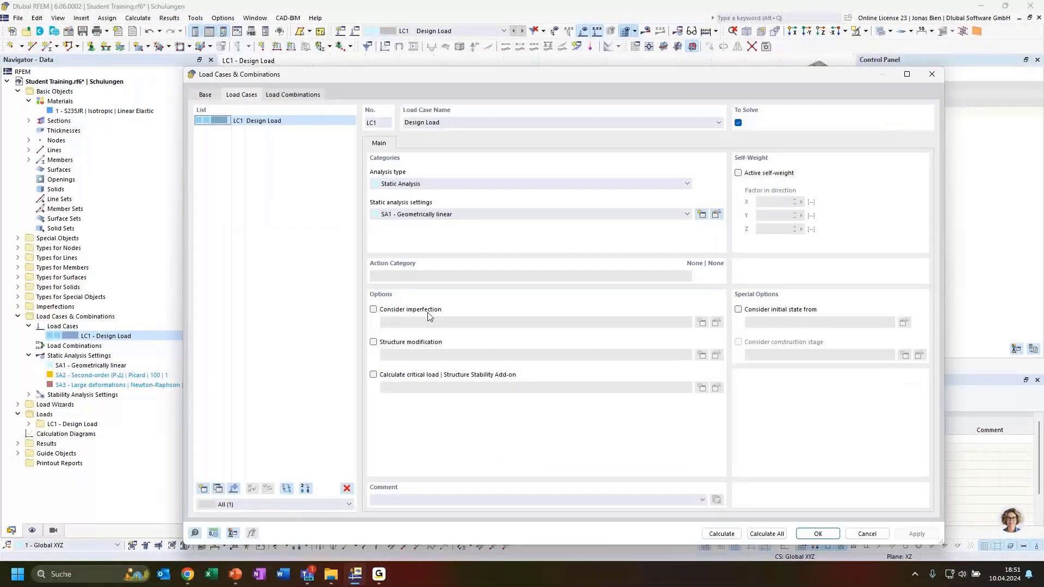
click(447, 374)
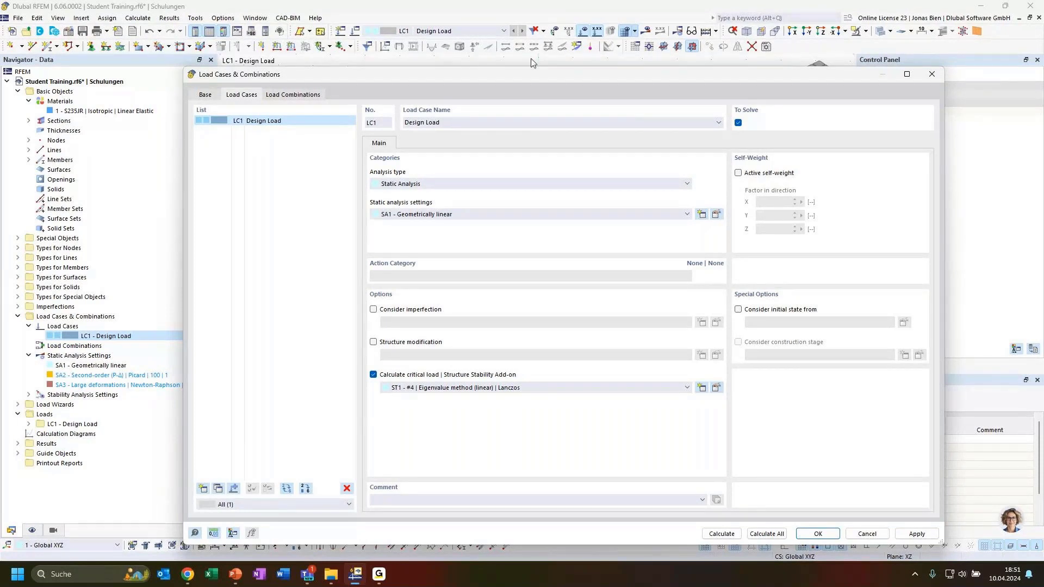
drag(473, 75, 414, 65)
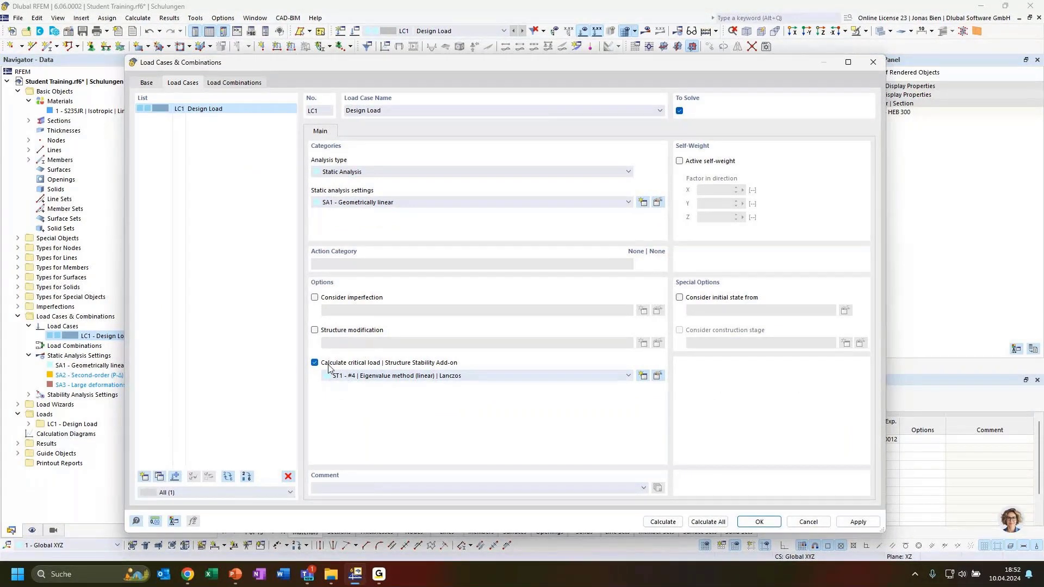
click(233, 87)
click(196, 86)
Open the ST1 stability analysis settings of LC1 and review the available analysis types, keeping the linear eigenvalue method.
click(510, 376)
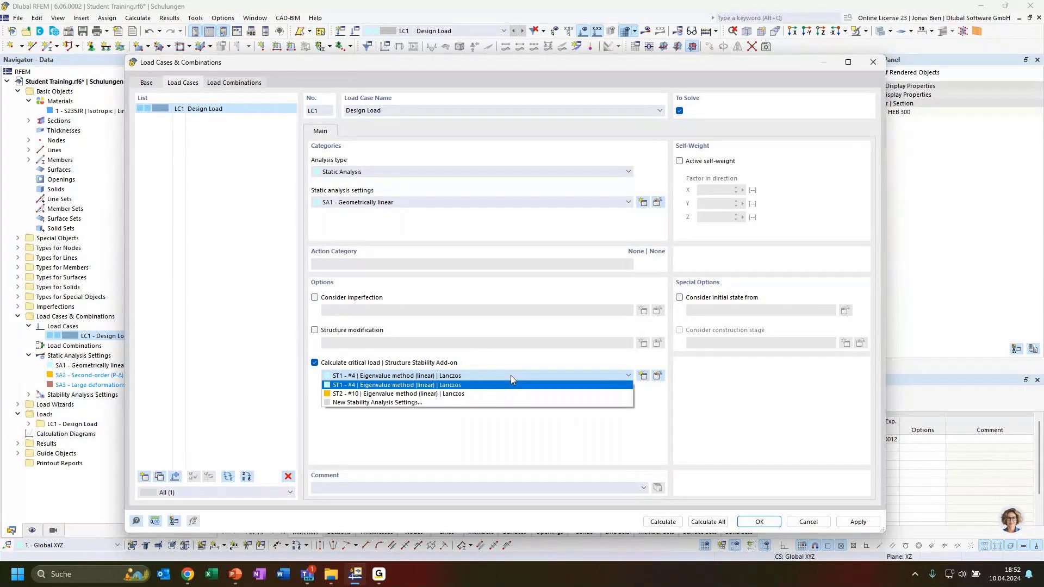
click(510, 376)
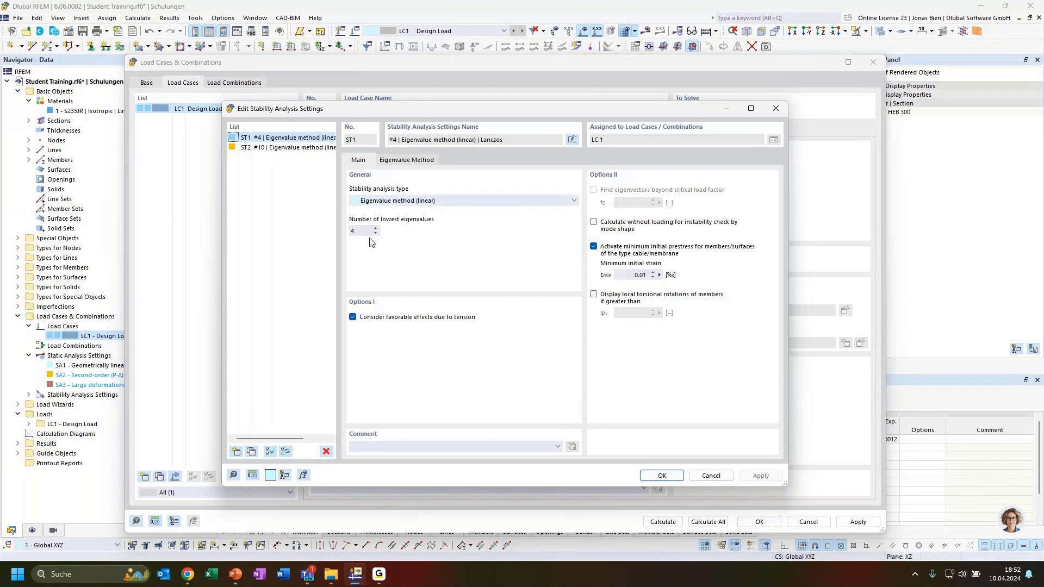
click(410, 201)
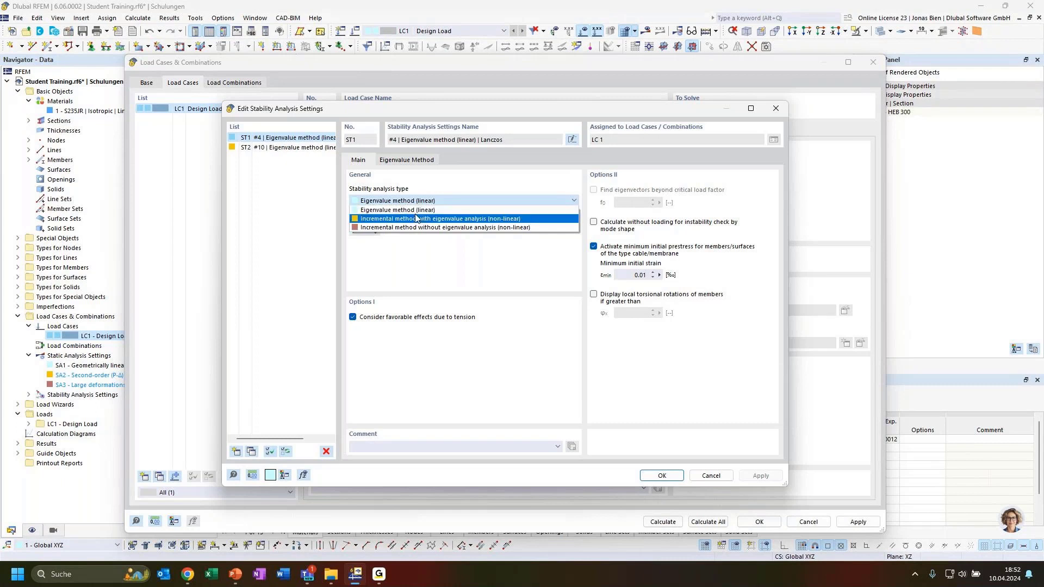
click(414, 202)
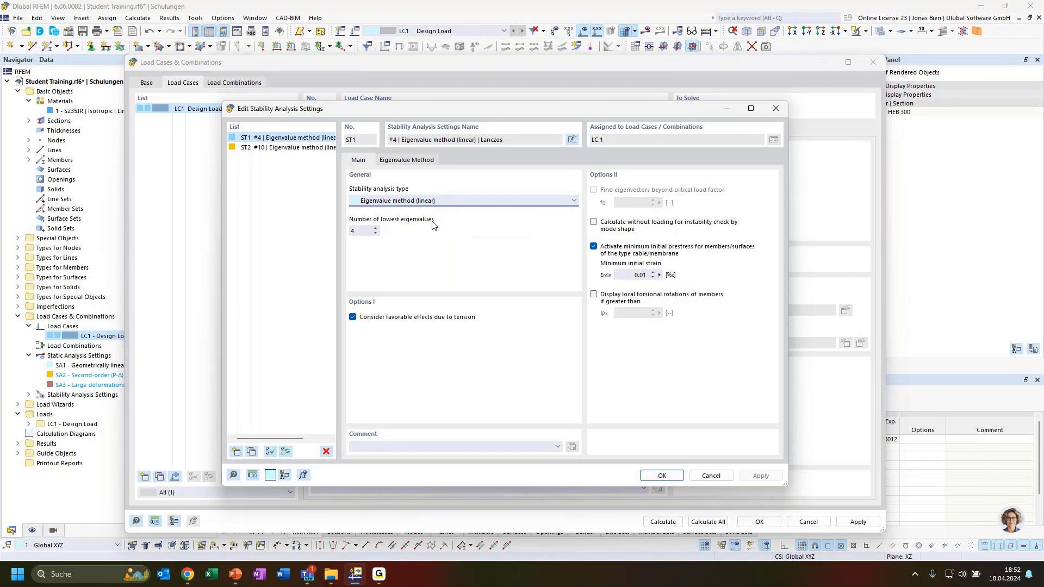
click(442, 201)
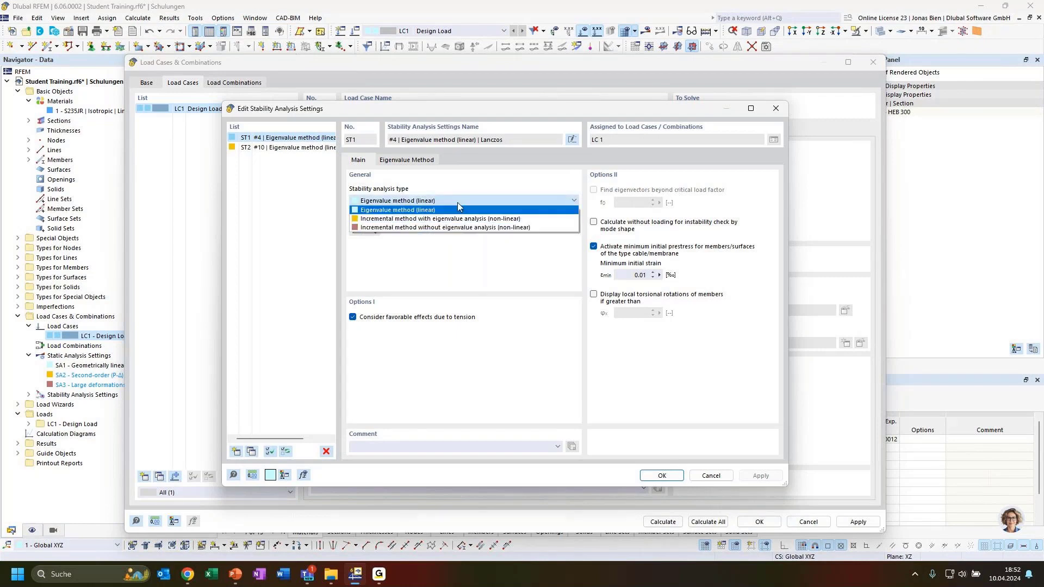
click(454, 204)
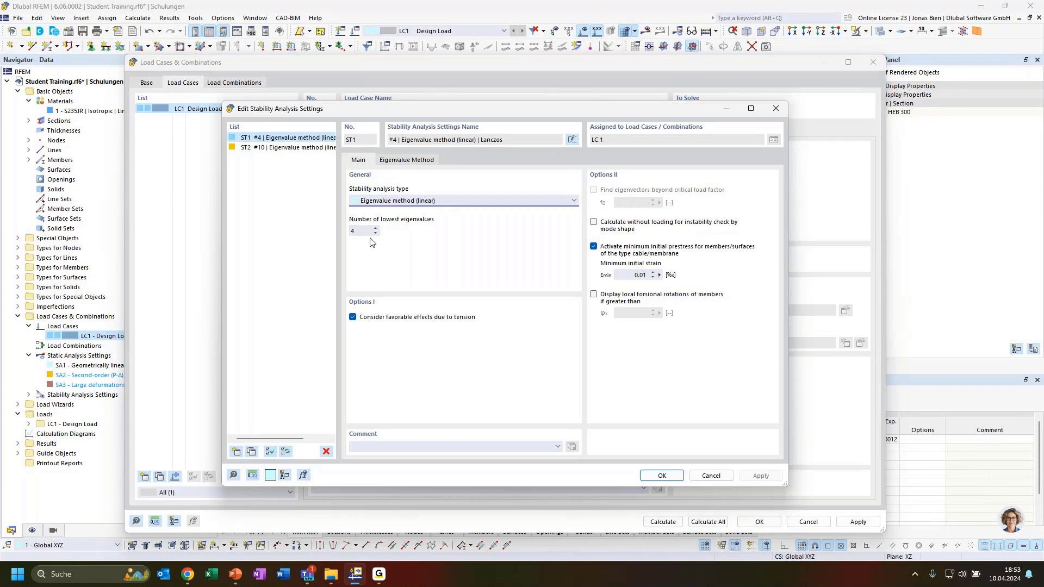
Review the available eigenvalue solvers for ST1, keep Lanczos, and confirm the stability analysis settings.
click(416, 164)
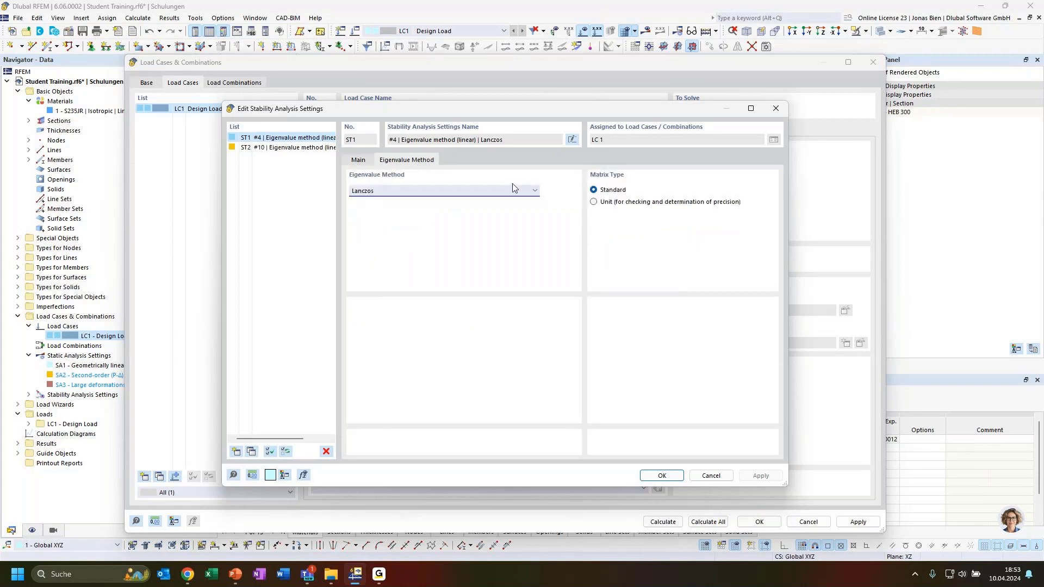
click(392, 191)
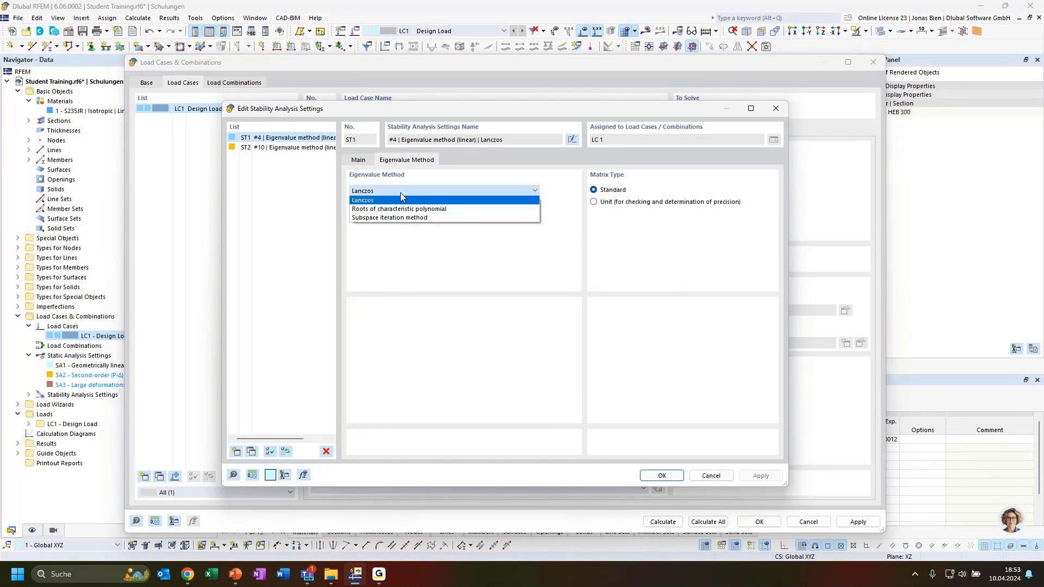
click(401, 195)
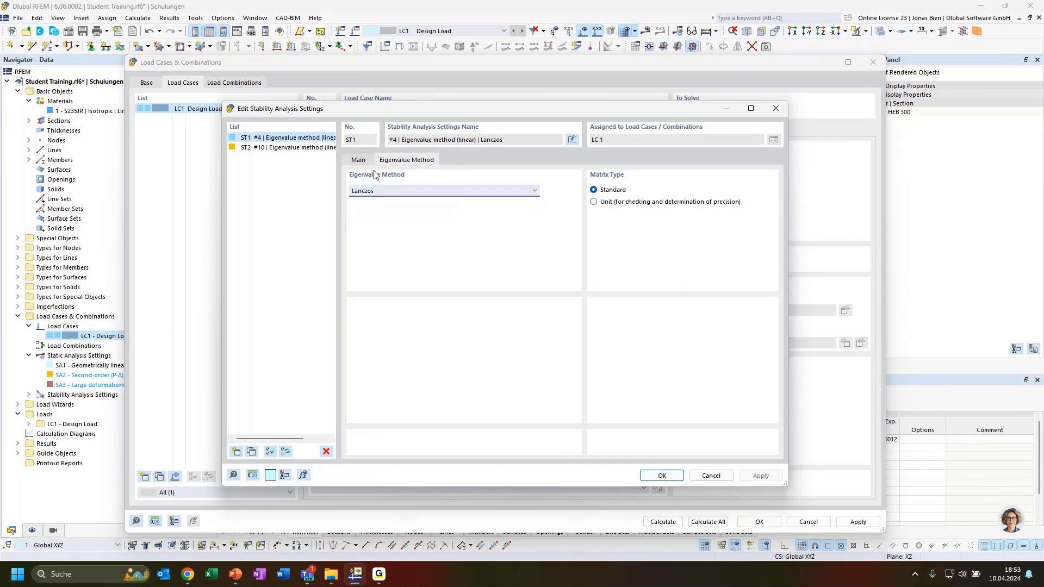
click(360, 161)
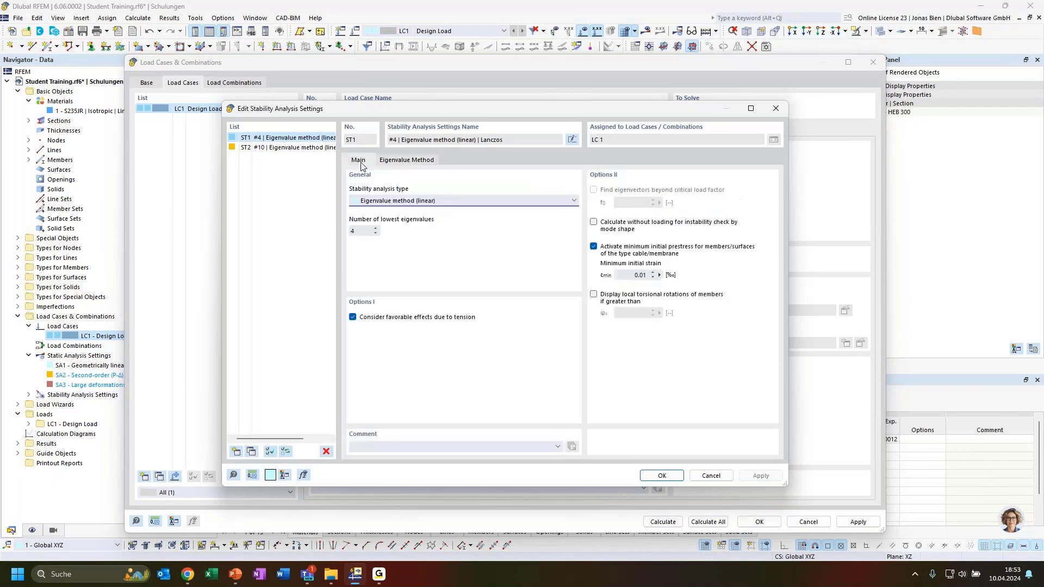
click(663, 474)
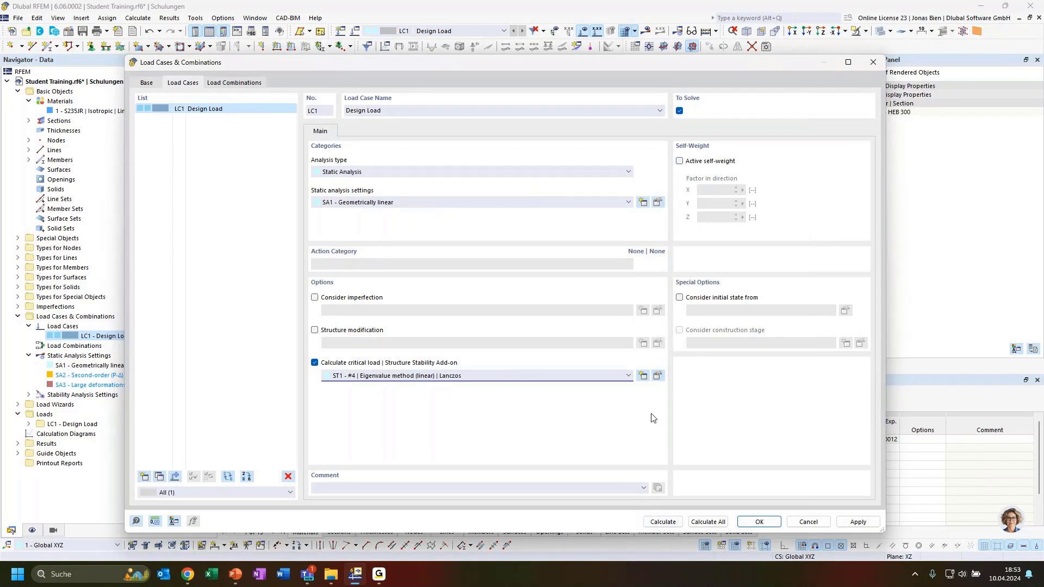
Calculate load case LC1 and view the static analysis results on the column.
click(663, 523)
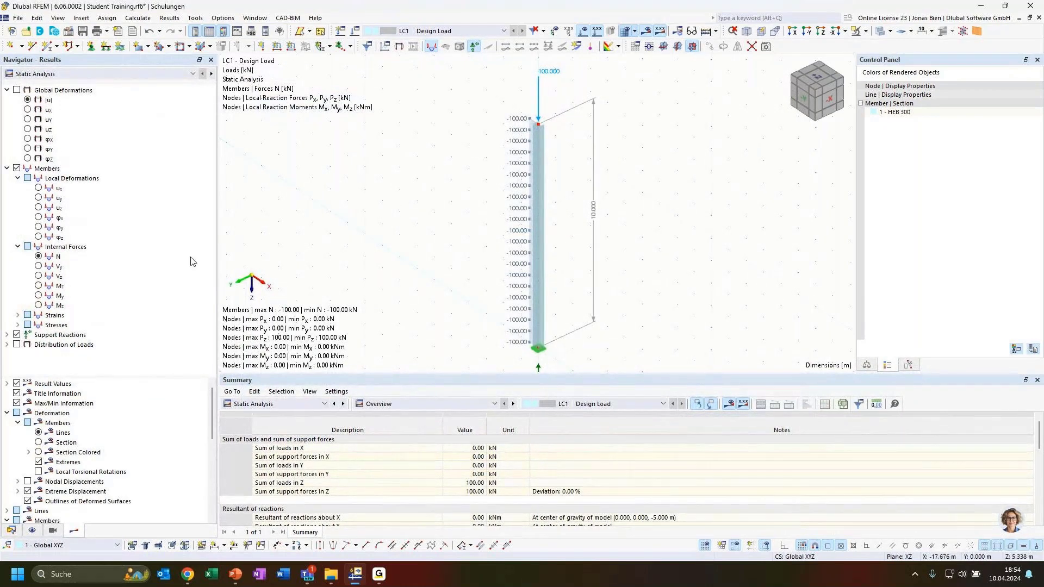
click(120, 74)
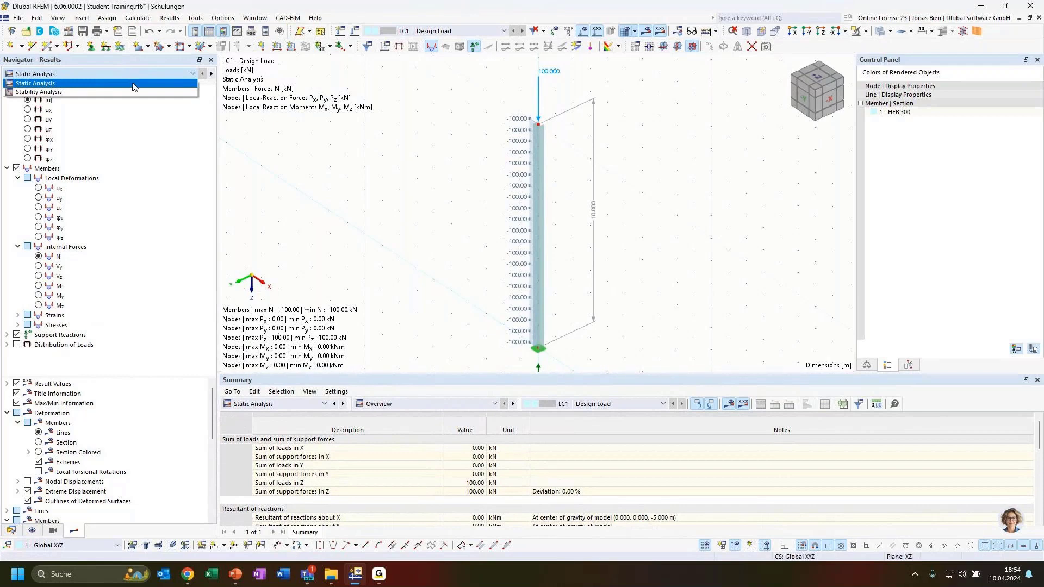
click(47, 86)
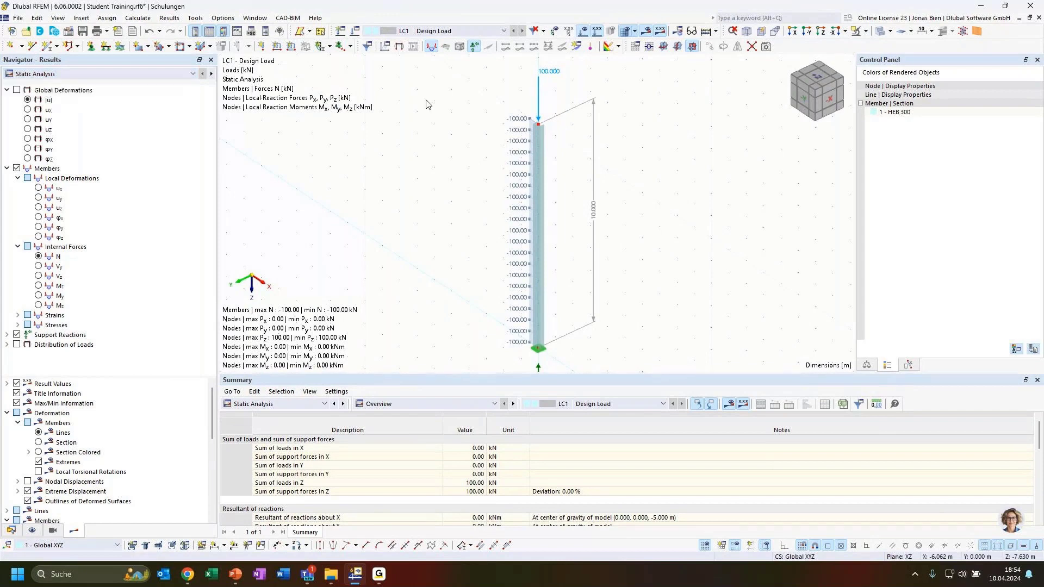
scroll(590, 179, down, 1)
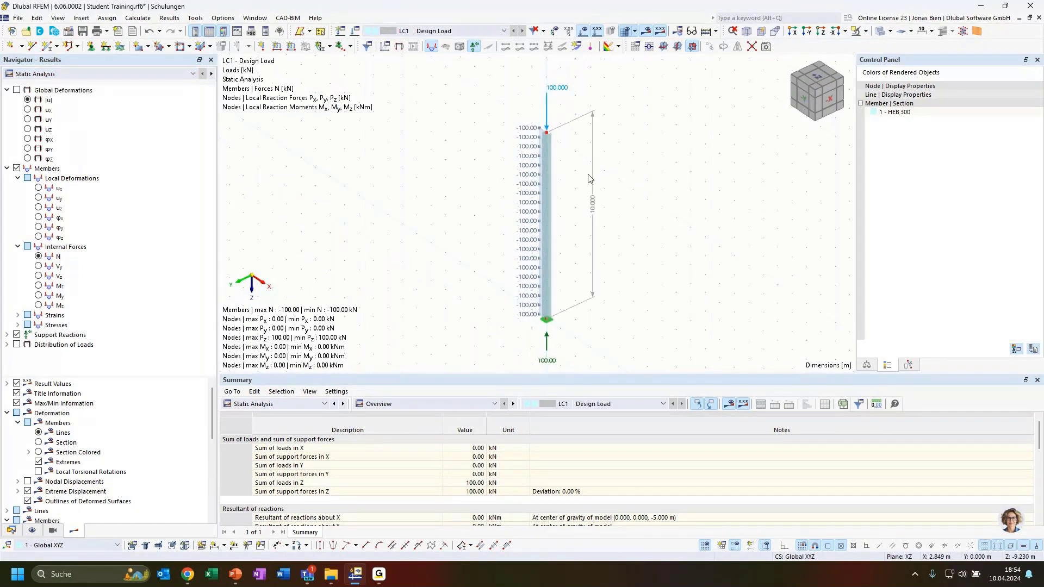
middle_drag(629, 189, 628, 181)
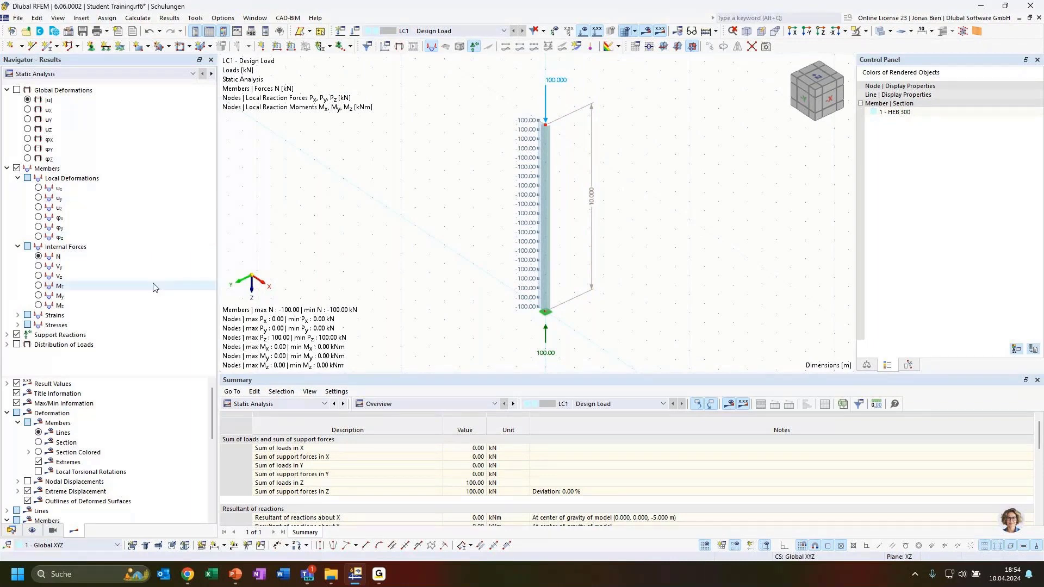
Switch the results to Stability Analysis and view the column's first mode shape from another side.
click(63, 73)
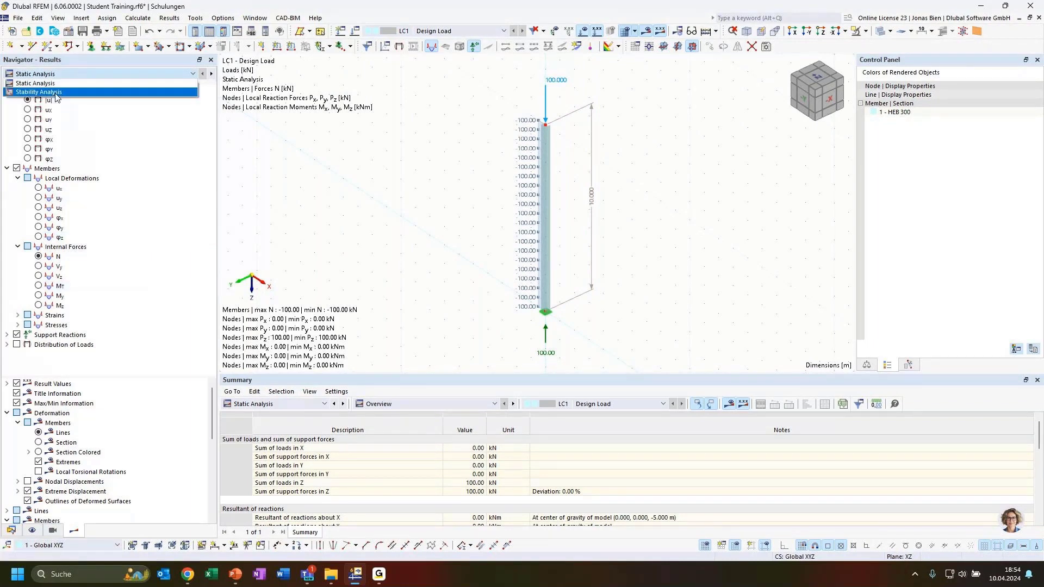
click(55, 93)
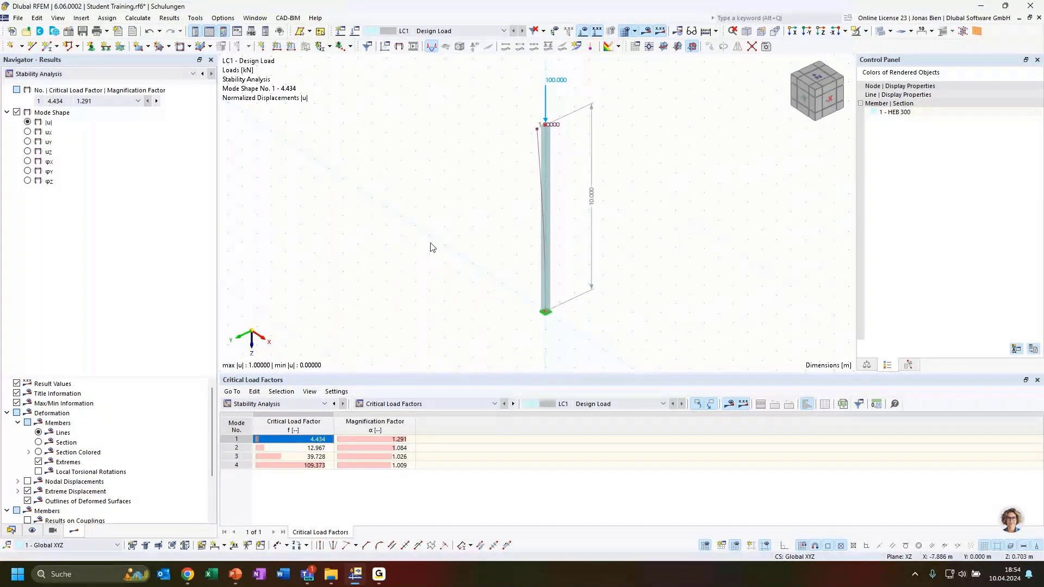
ctrl+middle_drag(432, 248, 736, 252)
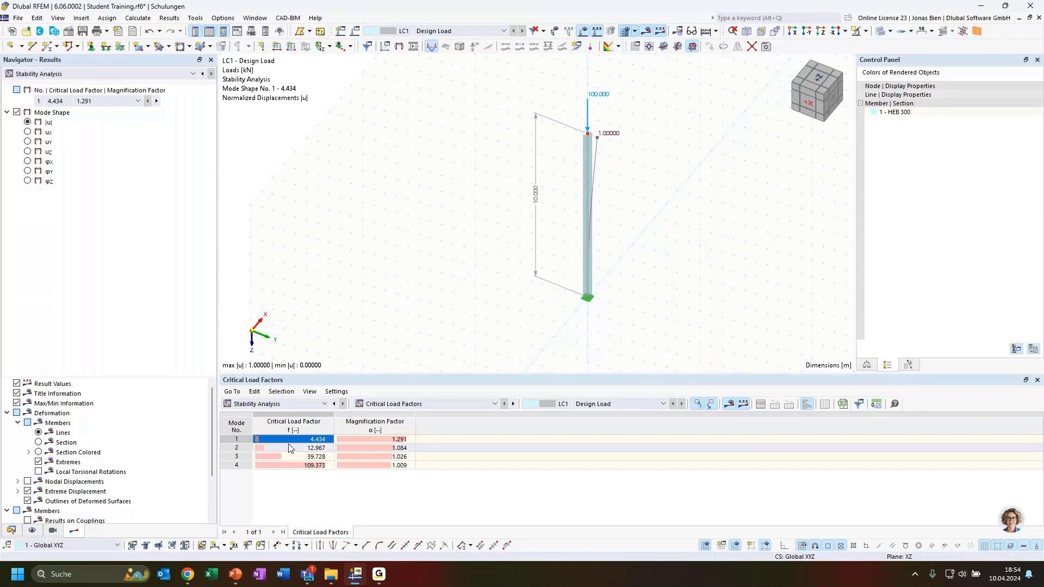
Compare mode shapes 2 and 3 with mode shape 1 through the critical load factors, ending on mode 1.
click(117, 101)
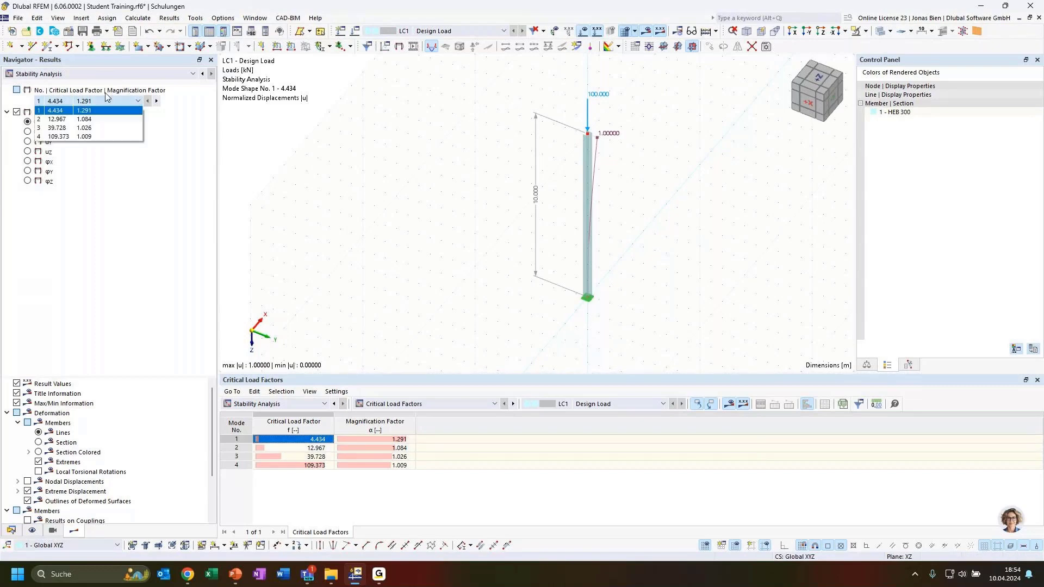
click(55, 110)
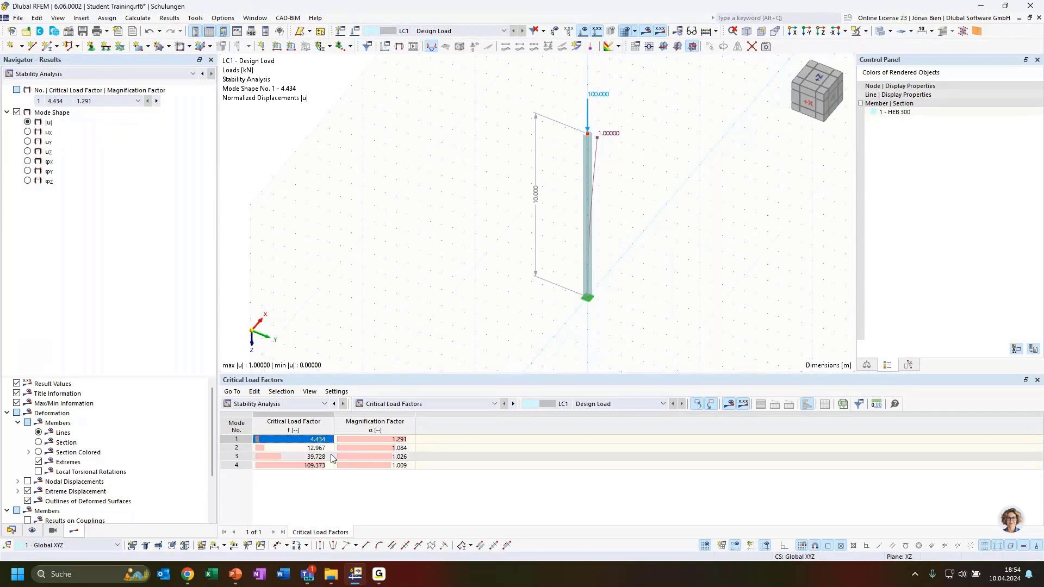
click(373, 447)
click(372, 455)
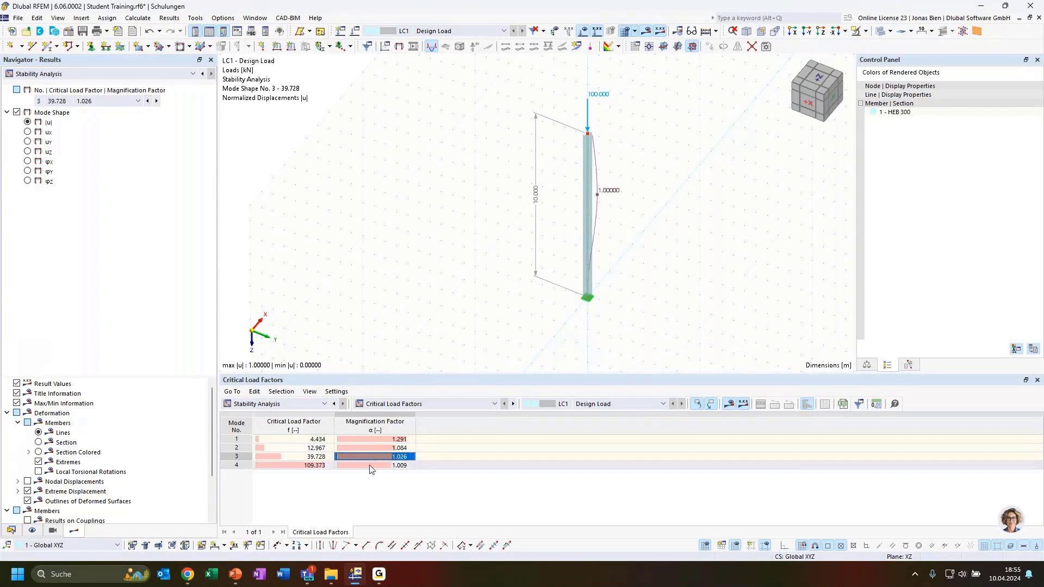
click(368, 440)
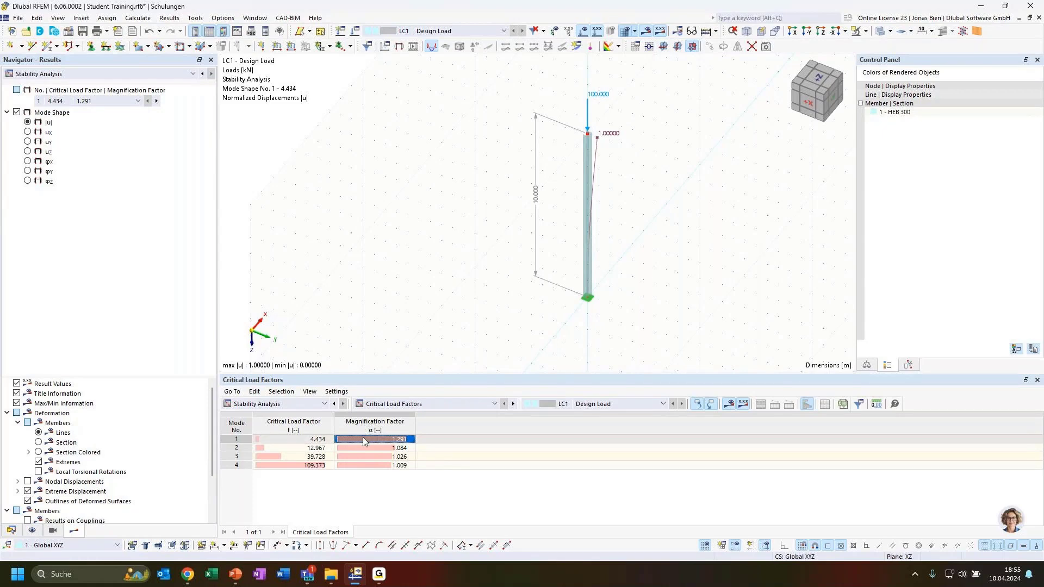
click(324, 439)
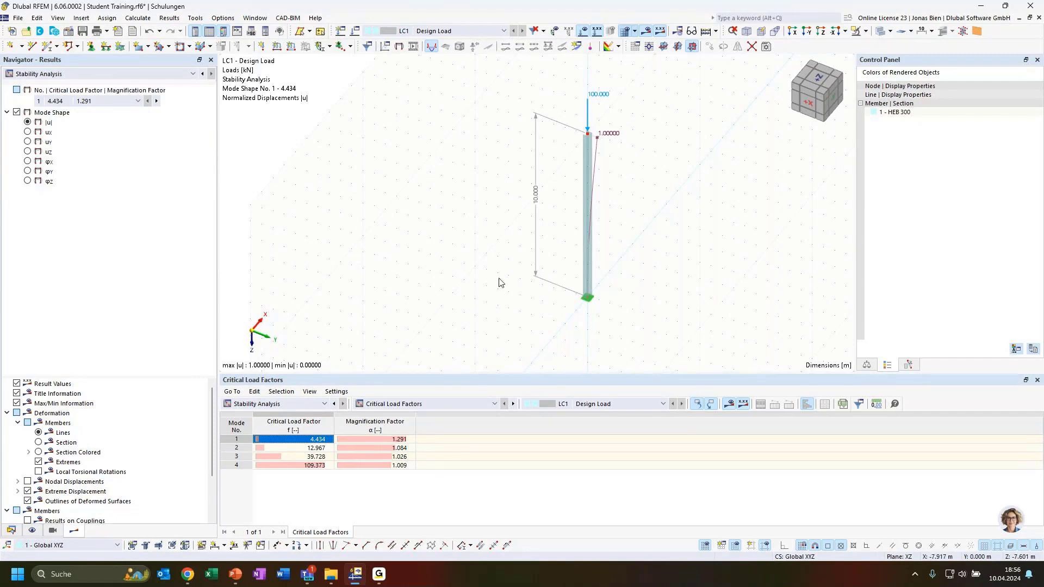
click(243, 438)
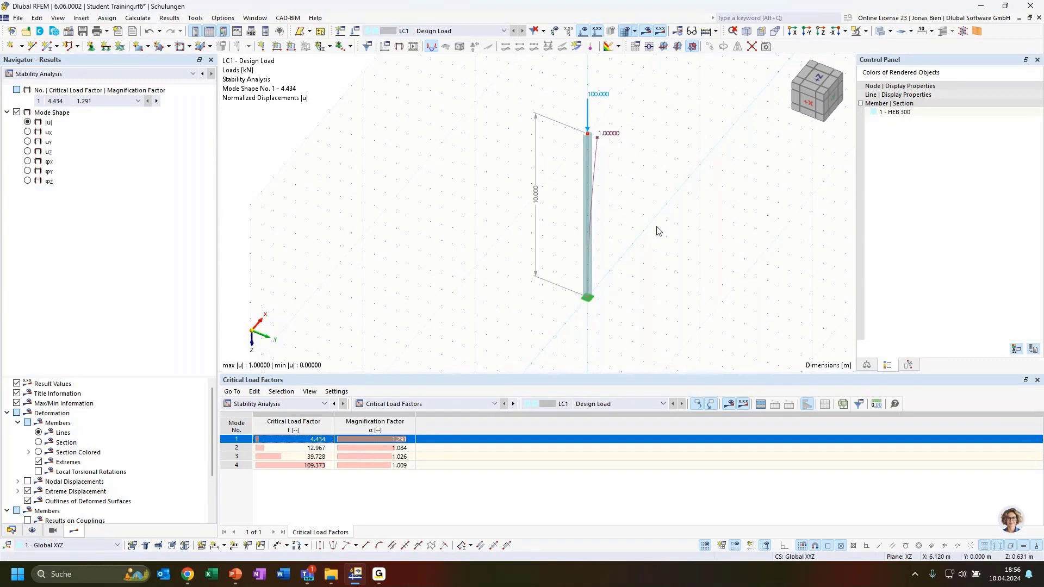
Display the mode shape deformation as coloured sections and inspect mode 1 at the column top after a brief comparison with mode 2.
click(39, 452)
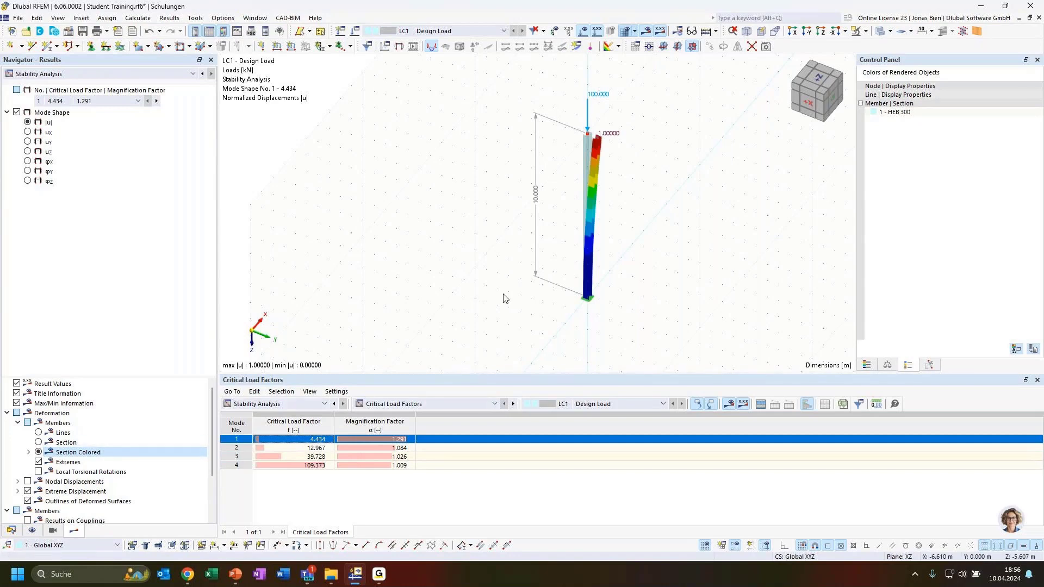
ctrl+middle_drag(627, 279, 685, 216)
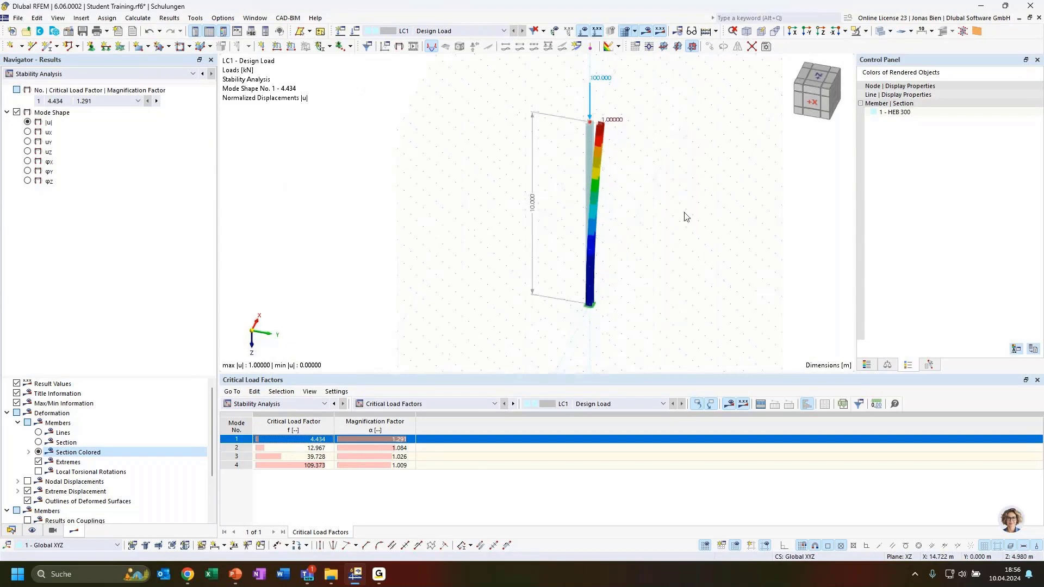
click(291, 448)
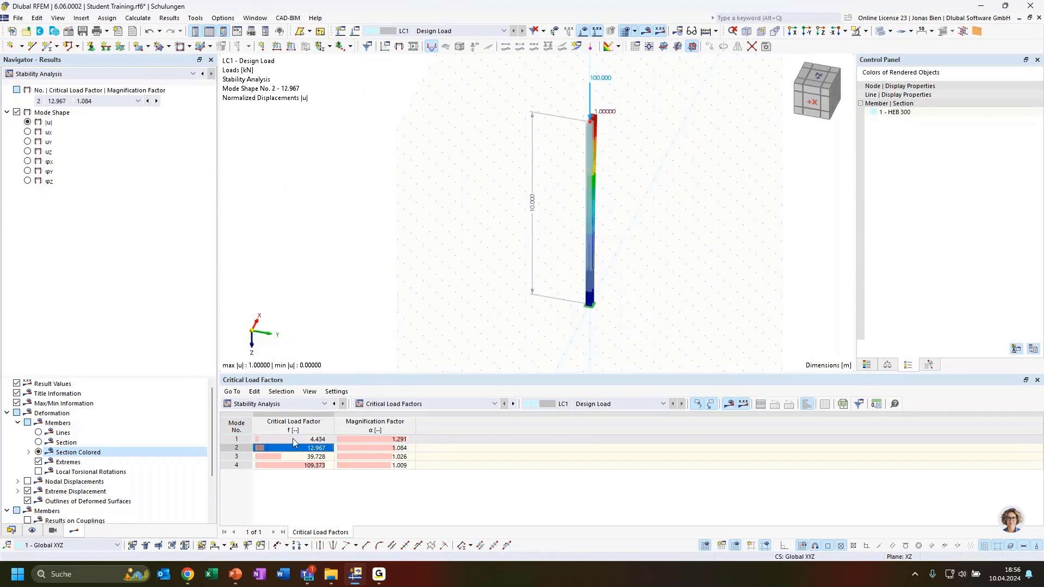
click(292, 439)
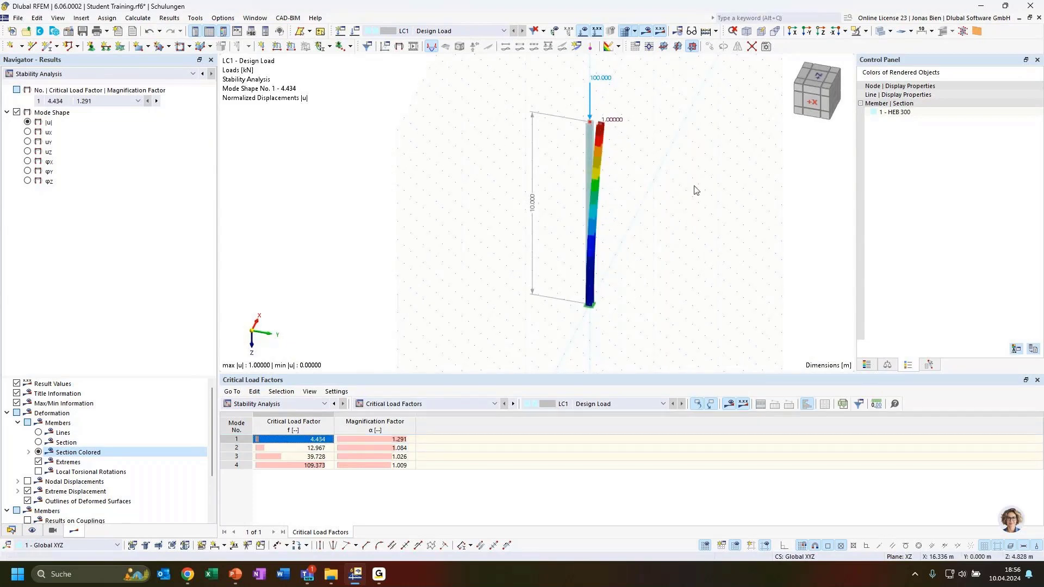
scroll(614, 170, up, 4)
ctrl+middle_drag(620, 103, 712, 108)
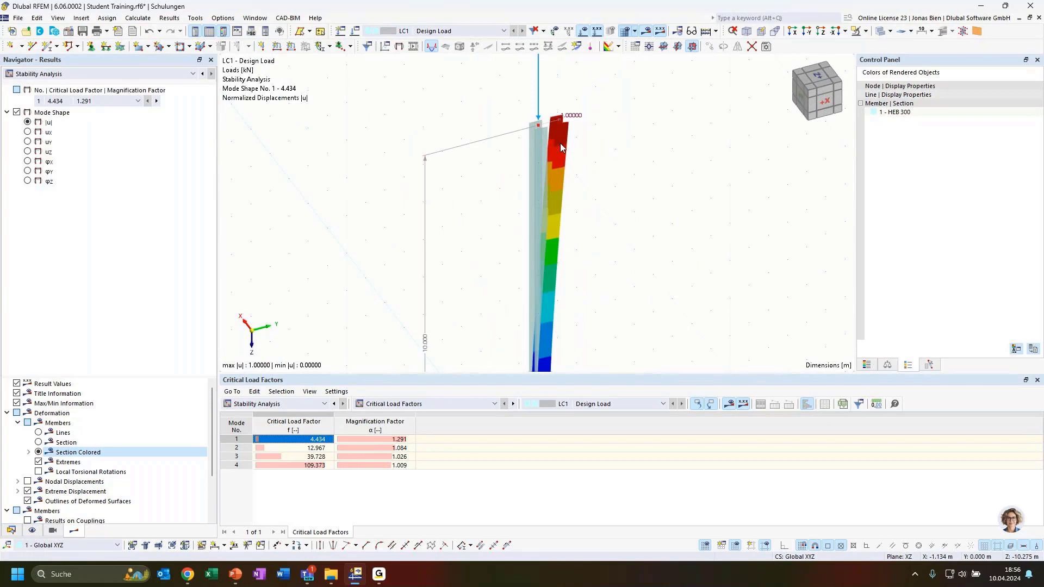
Display mode shape 2 and examine the column's buckling direction in the view along the Y-axis.
click(286, 448)
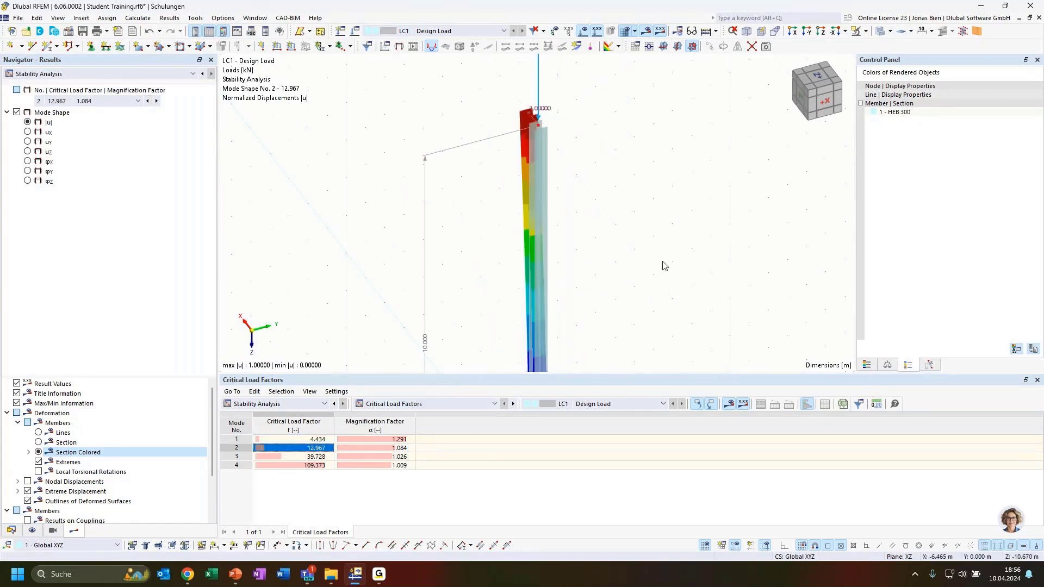
ctrl+middle_drag(692, 253, 458, 221)
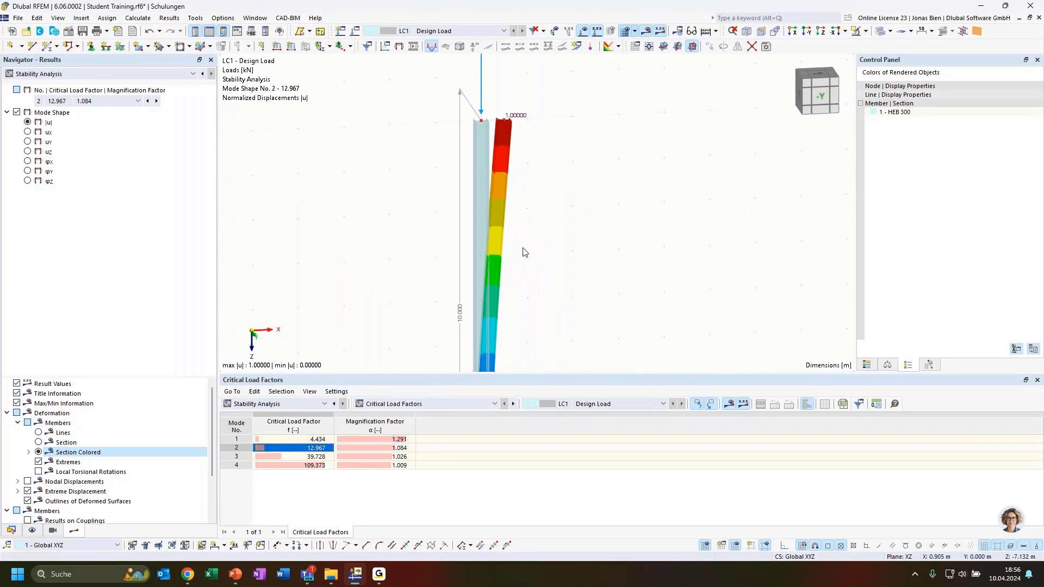
scroll(544, 246, down, 2)
middle_drag(551, 259, 548, 190)
scroll(557, 235, down, 1)
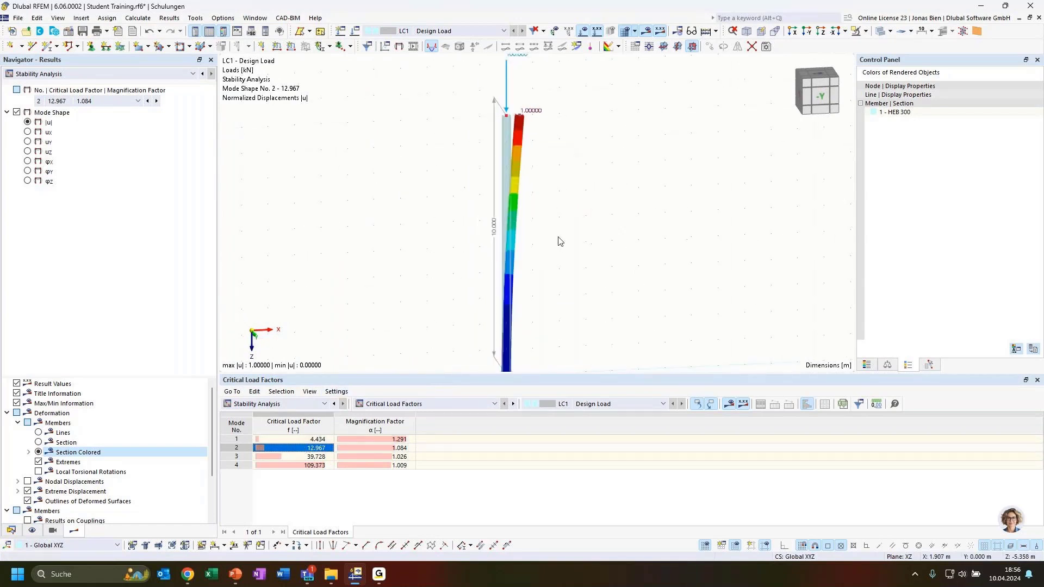
middle_drag(568, 286, 557, 236)
middle_drag(563, 186, 559, 230)
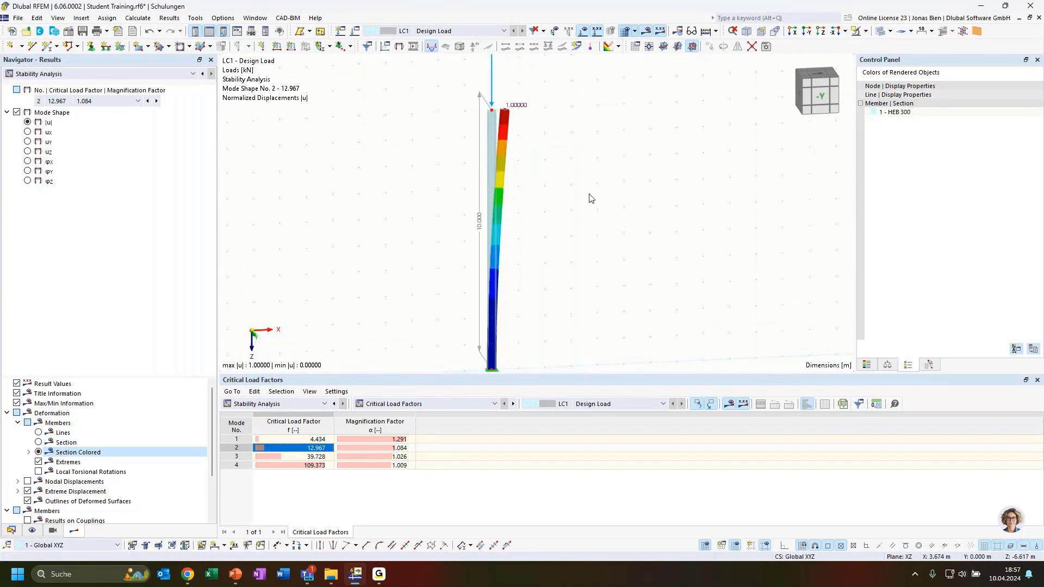
middle_drag(592, 198, 585, 252)
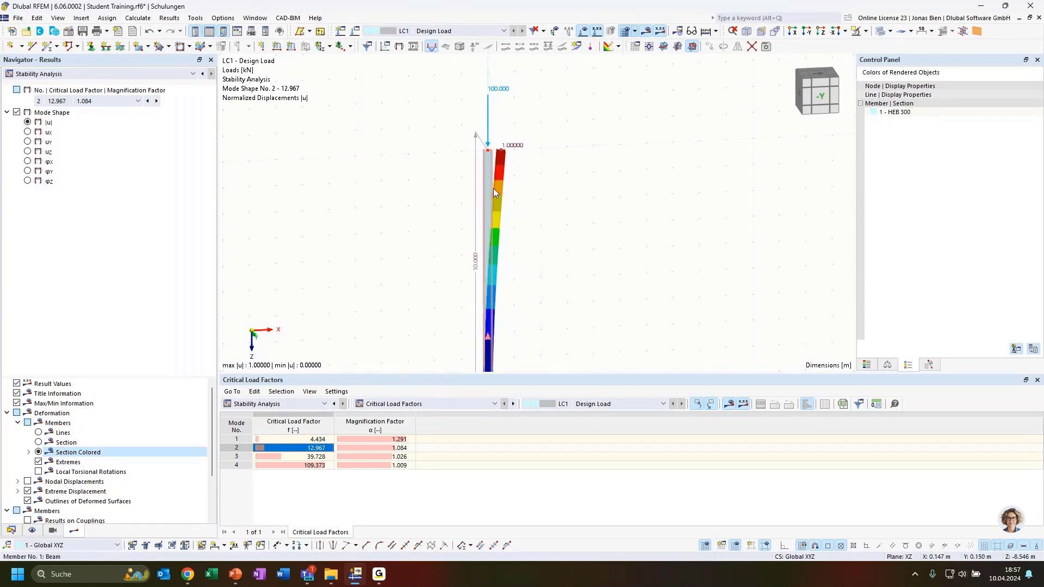
Display mode shape 1 again and check the nodal load definition at the column top in LC1 without changing it.
ctrl+middle_drag(545, 195, 587, 266)
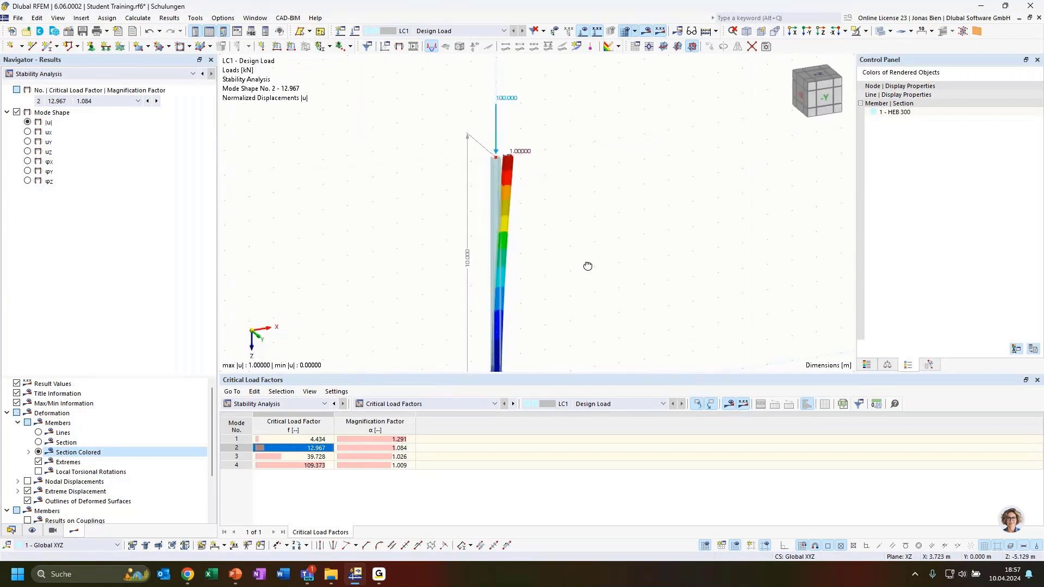
click(314, 439)
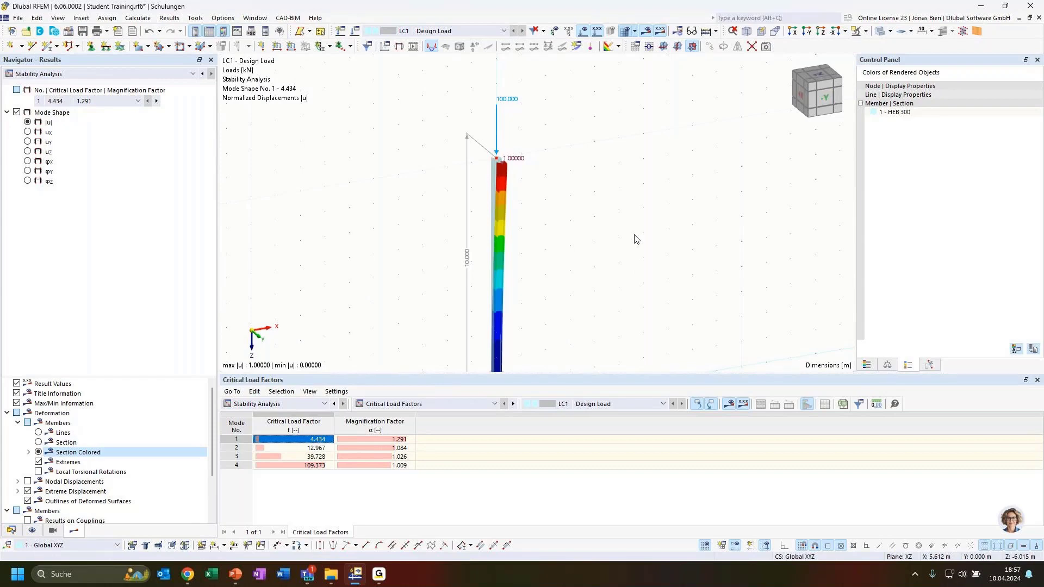
double_click(497, 123)
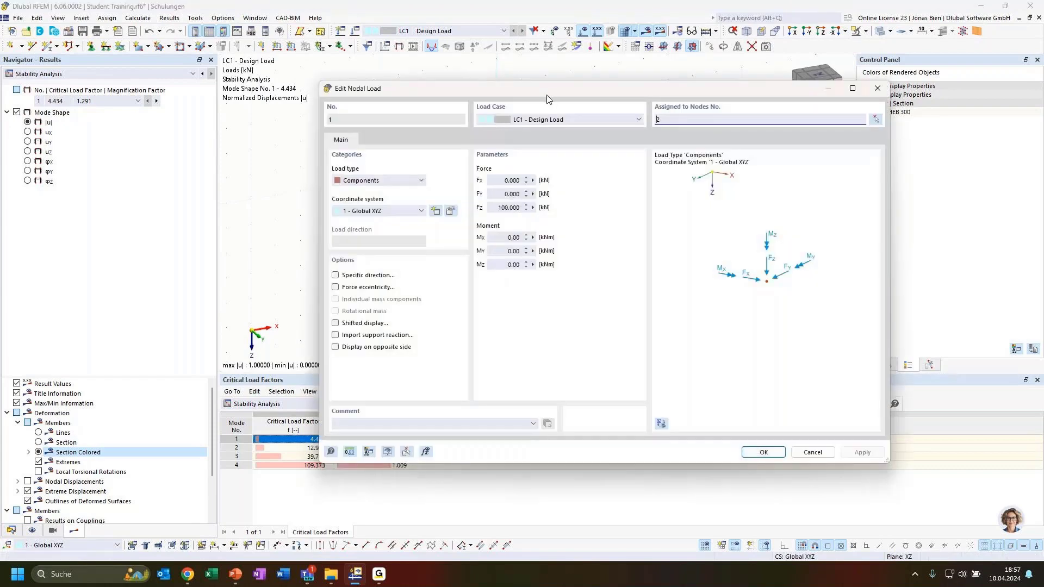
drag(547, 99, 653, 121)
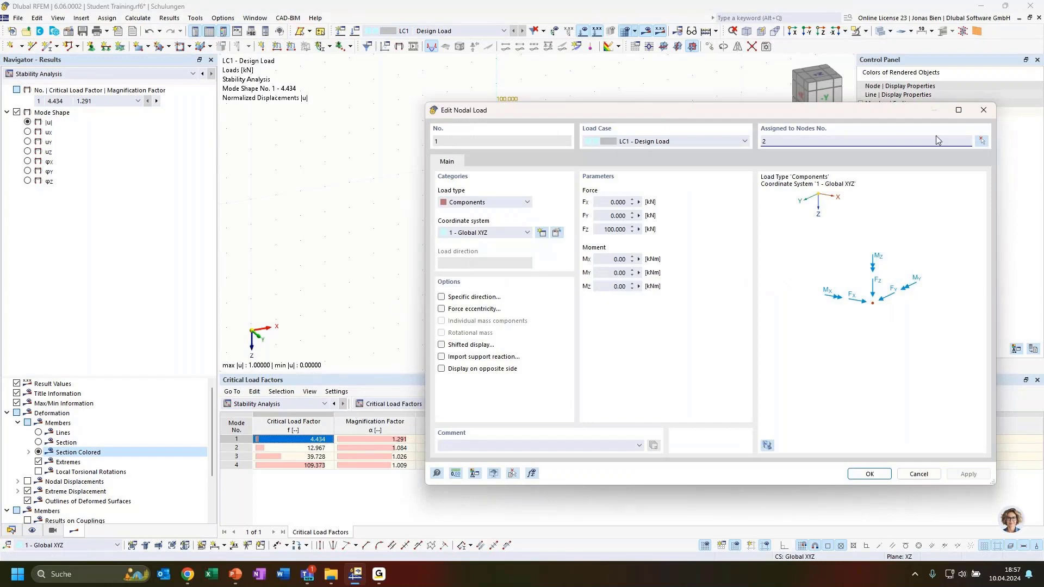
click(978, 111)
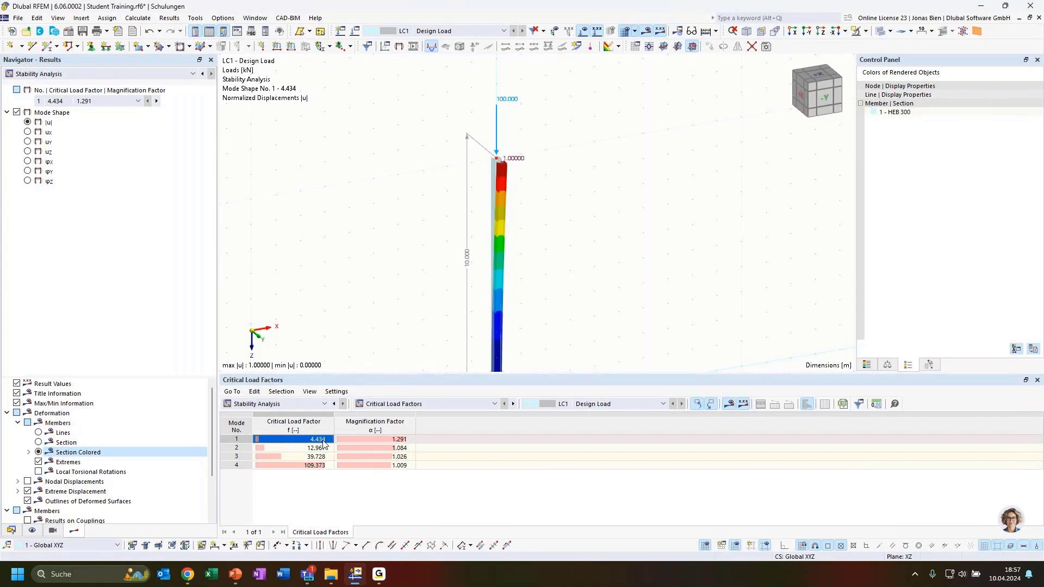
Copy LC1 as LC2 with second-order analysis SA2 (P-Δ, Picard) and the critical load calculation turned off.
click(11, 530)
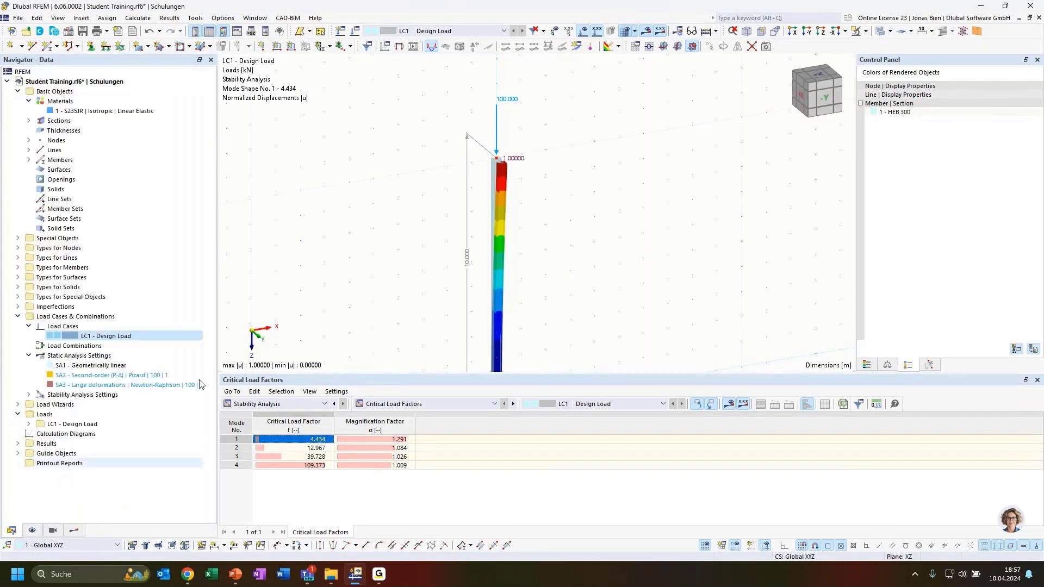
double_click(114, 337)
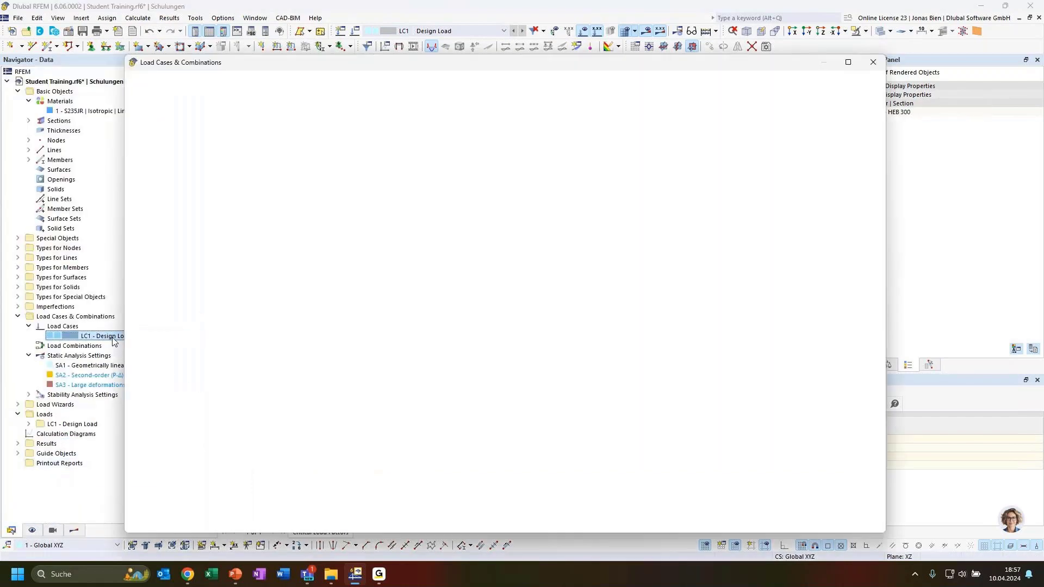
click(160, 477)
click(409, 201)
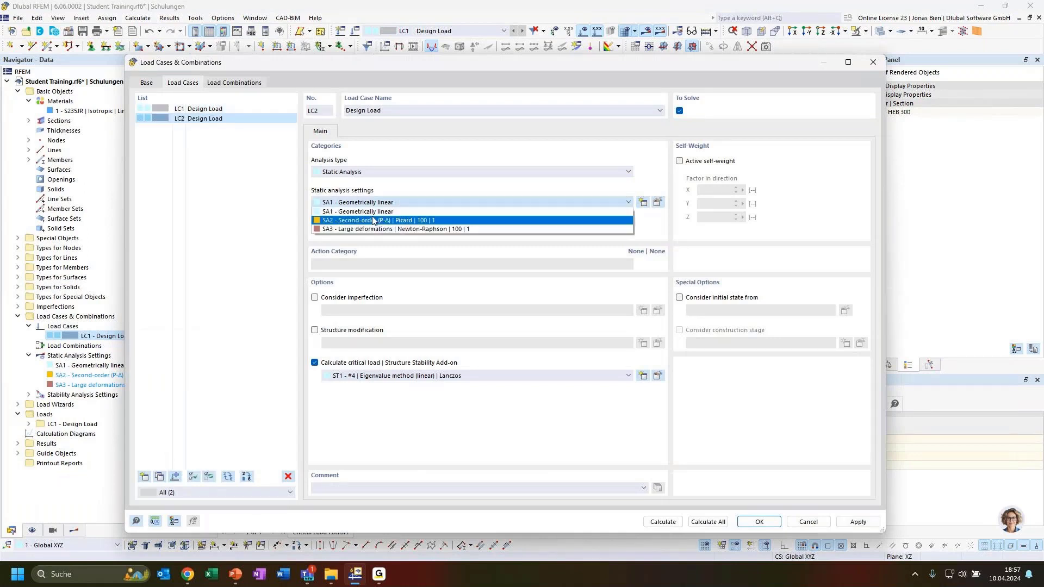
click(374, 220)
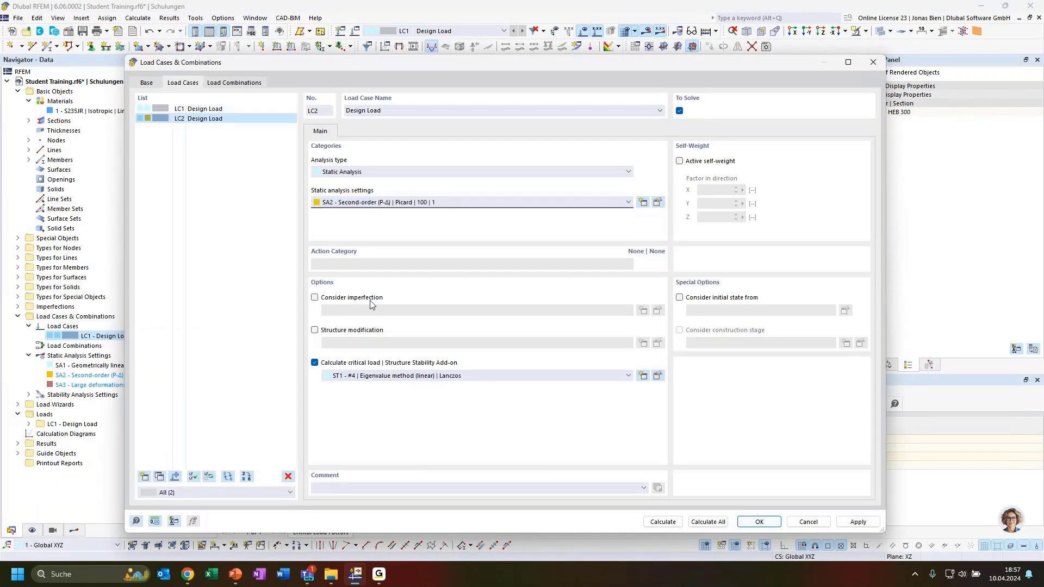
click(314, 363)
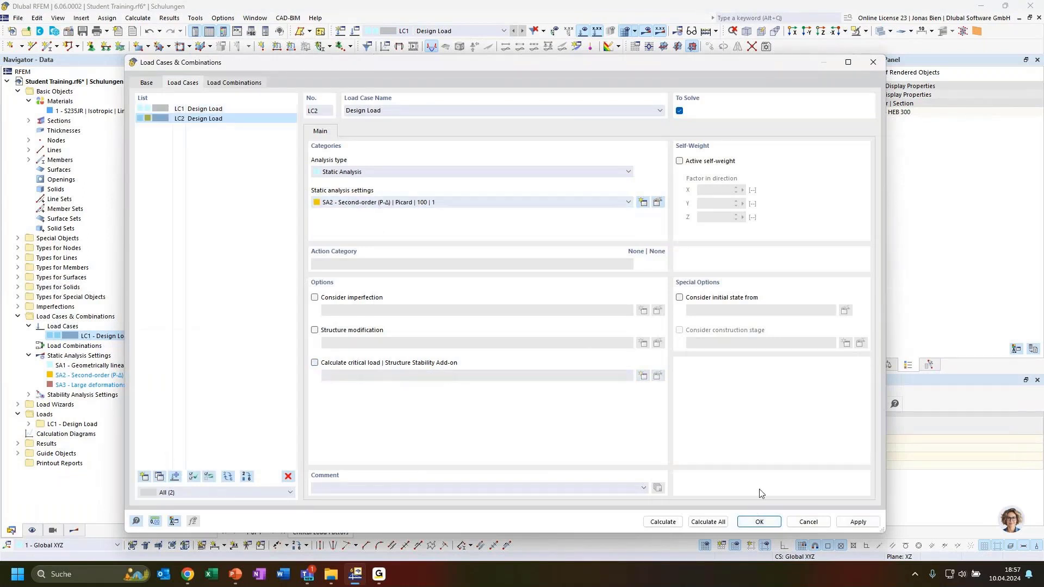
click(756, 523)
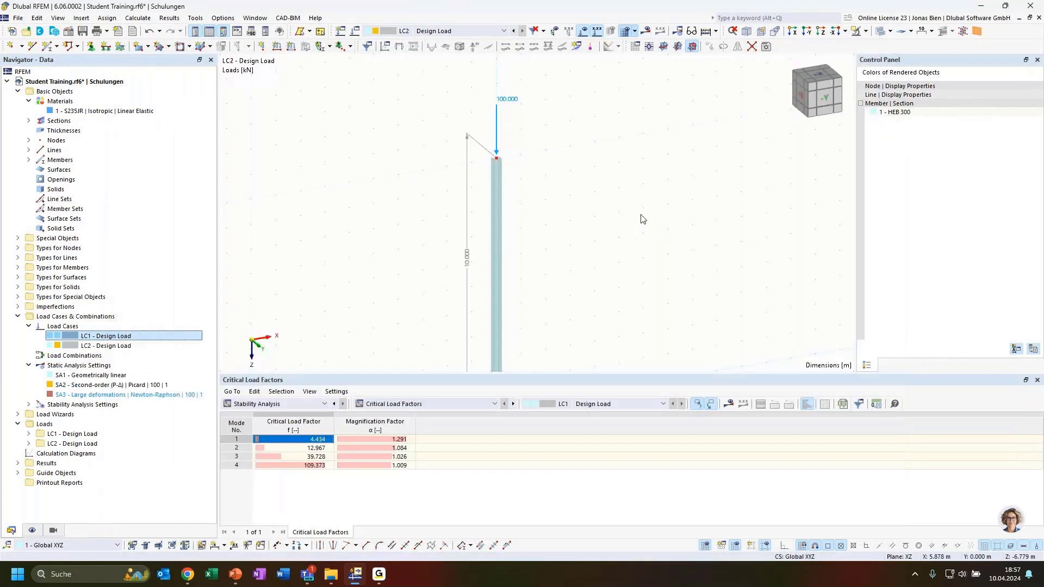
Set the vertical nodal load FZ in LC2 to 434 kN and calculate the load case.
double_click(501, 104)
drag(604, 231, 630, 226)
text(434)
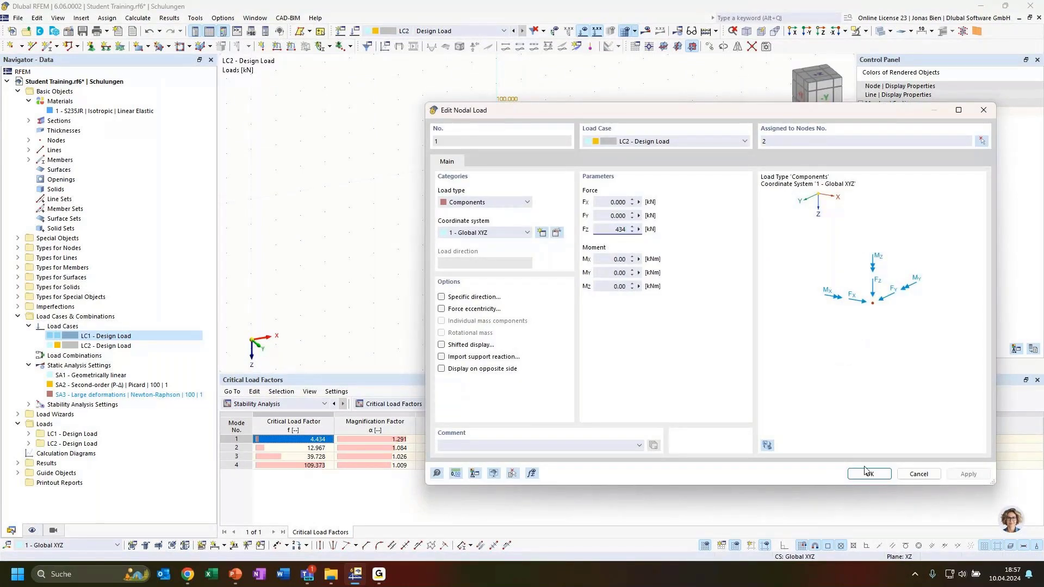
key(Return)
key(F5)
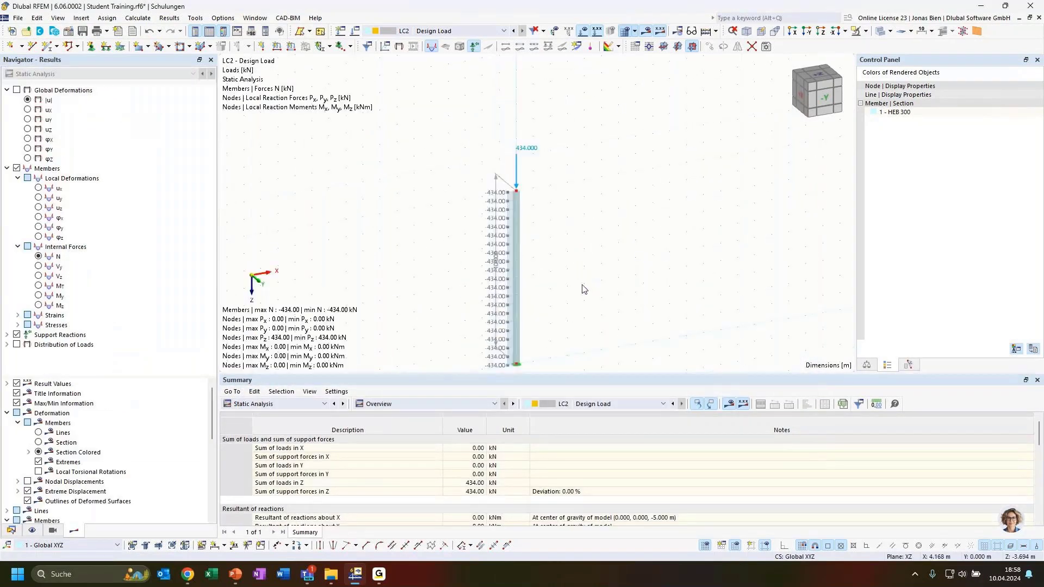
middle_drag(583, 289, 522, 256)
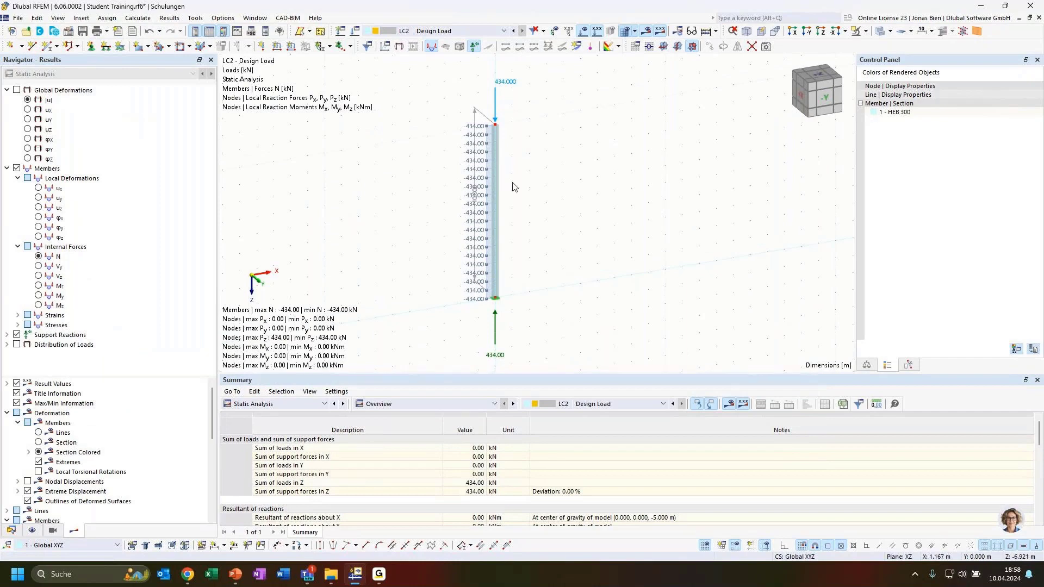
Set the vertical nodal load FZ in LC2 to 435 kN and display the calculated LC2 results.
double_click(496, 104)
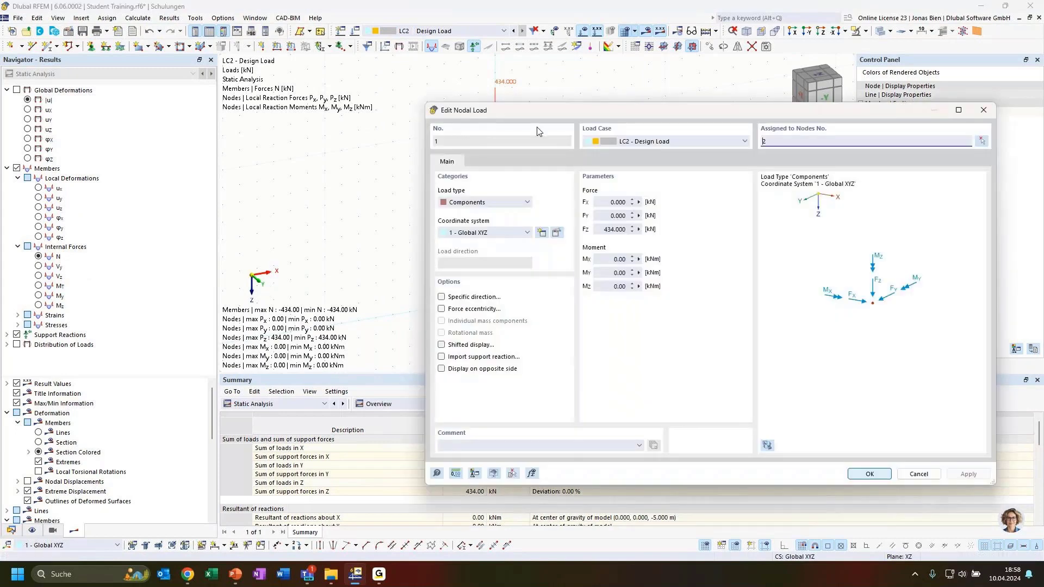
click(613, 230)
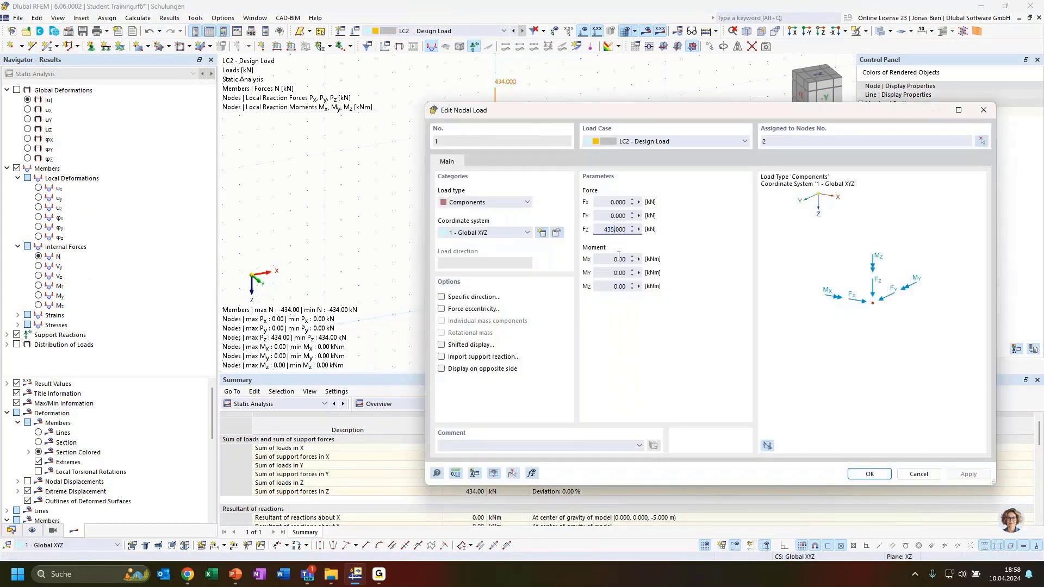
click(868, 475)
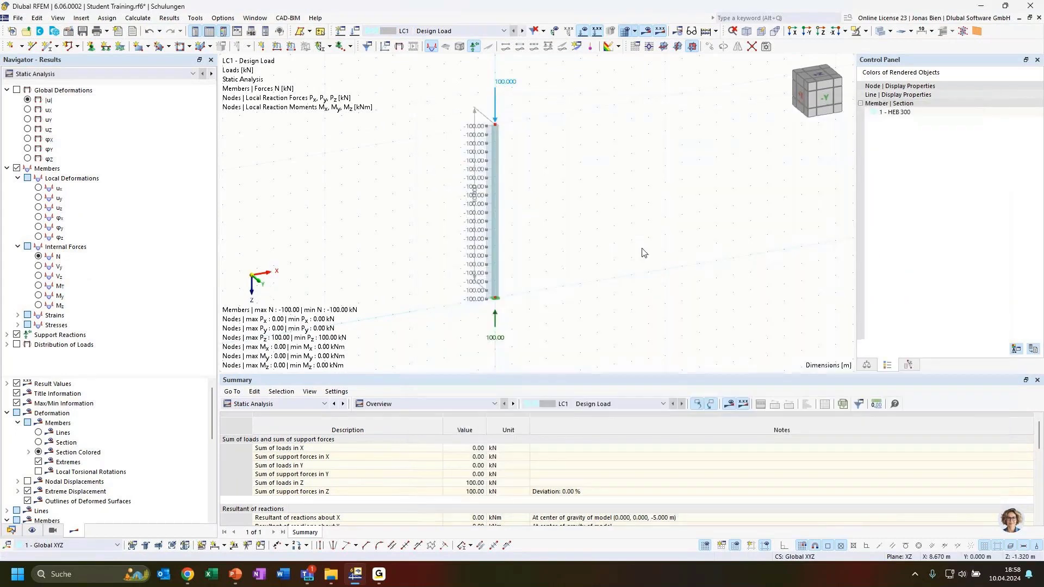
click(462, 31)
click(435, 48)
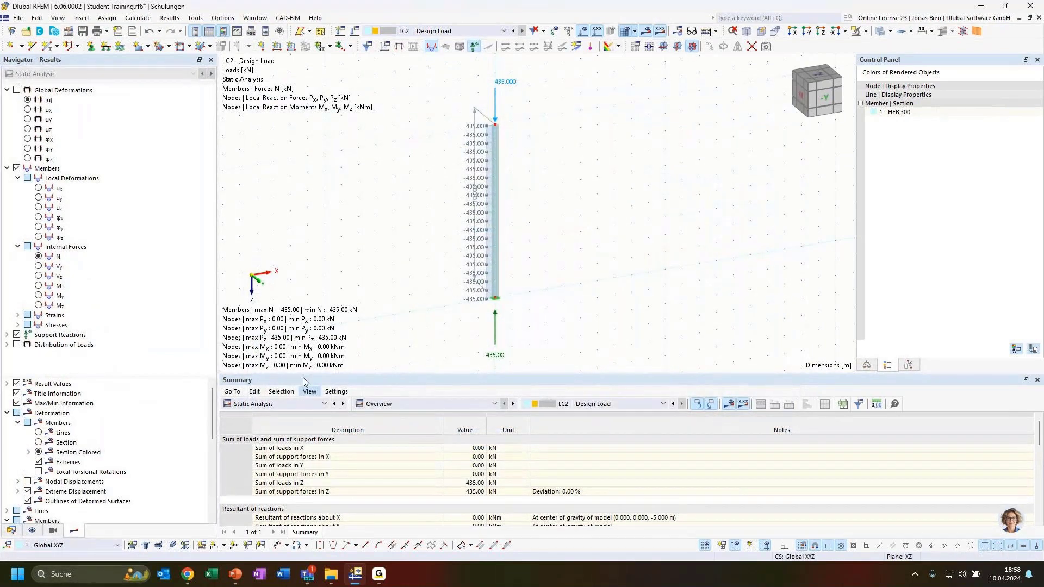
Return to the stability analysis results of LC1 and check the critical load factor of mode 1.
click(430, 32)
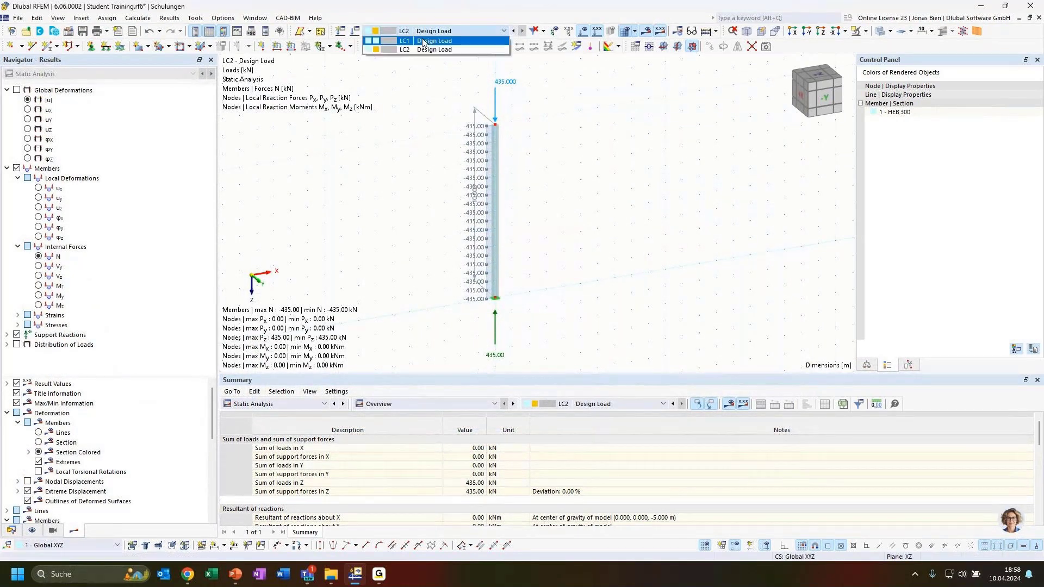
click(401, 75)
click(98, 73)
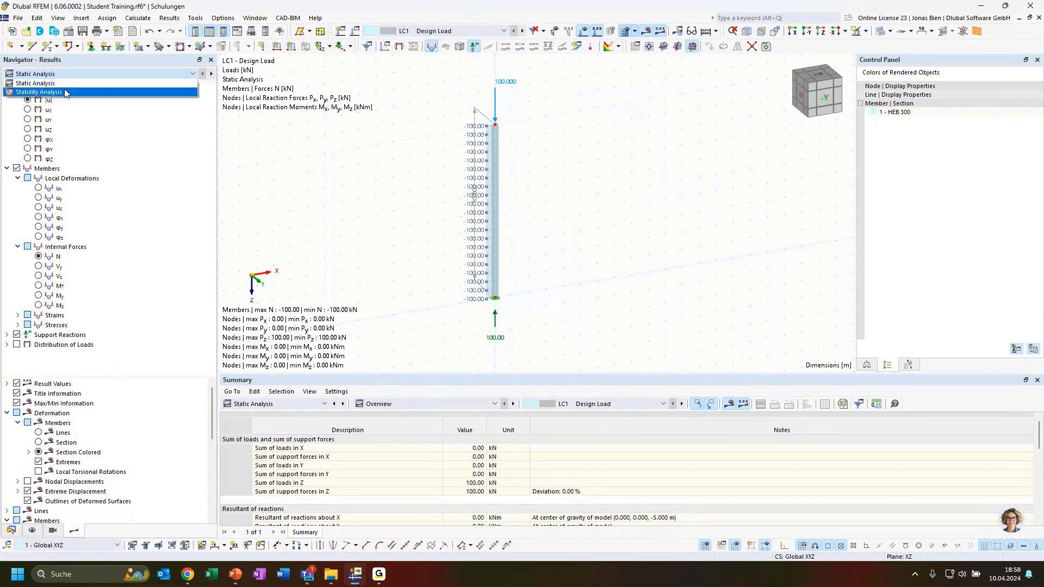
click(38, 90)
click(300, 440)
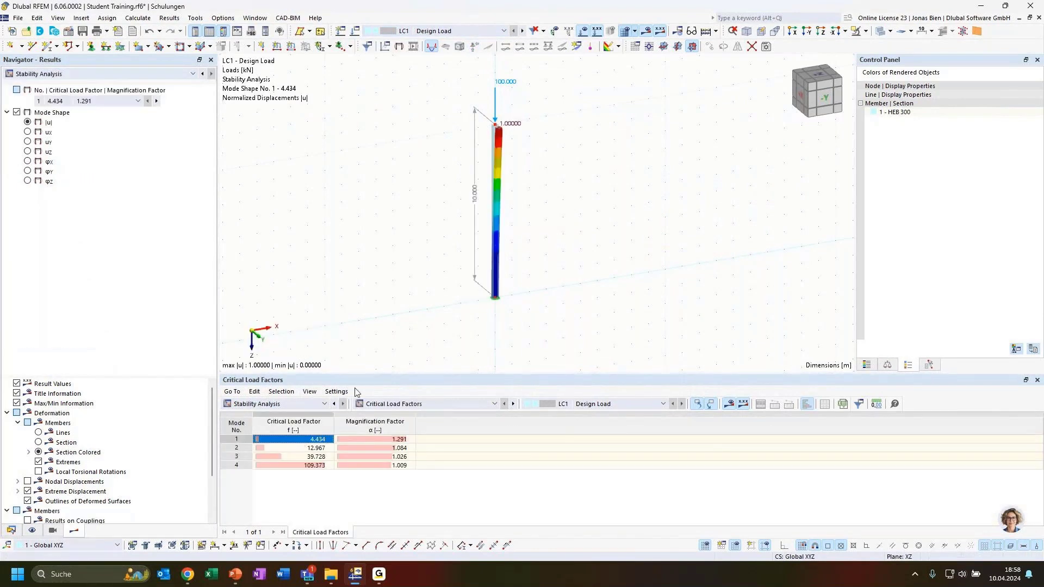
Switch back to LC2 and set the vertical nodal load FZ at the column top to 444 kN.
click(474, 30)
click(458, 48)
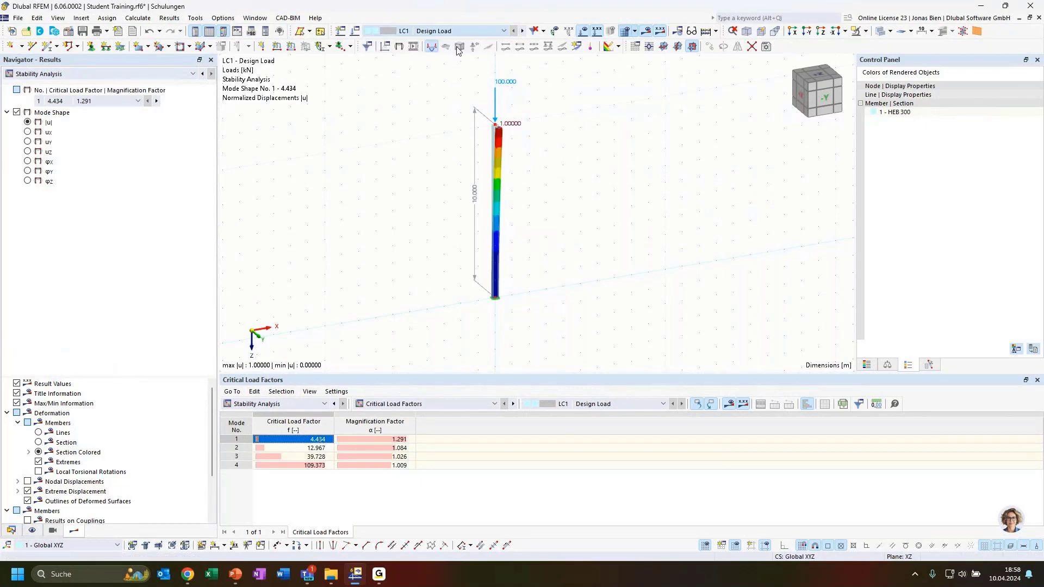
double_click(495, 94)
double_click(615, 229)
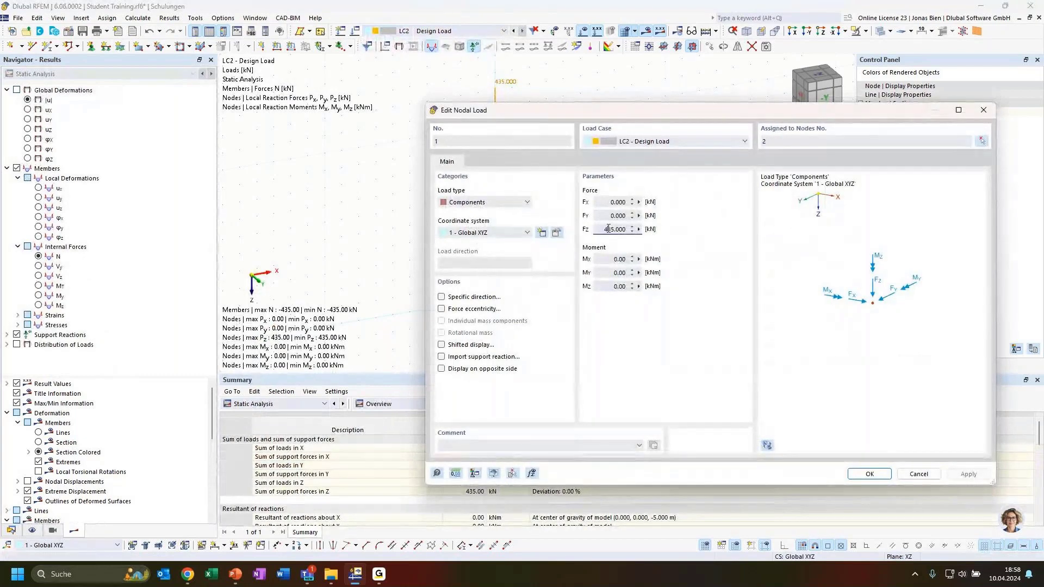
text(444)
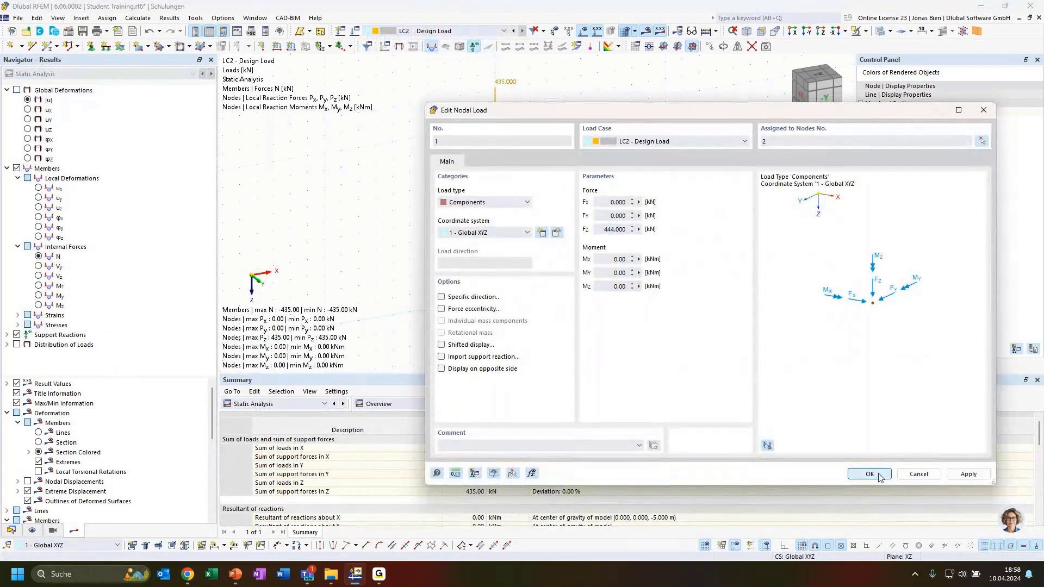
click(870, 474)
Run the second-order calculation of LC2 and examine the calculation errors and warnings against the column model.
click(441, 31)
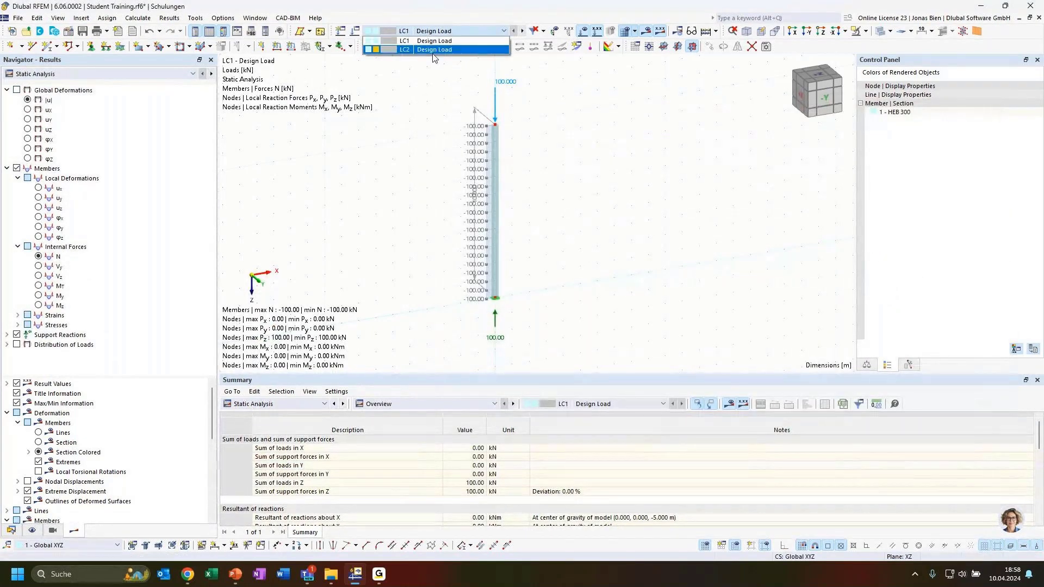
click(434, 50)
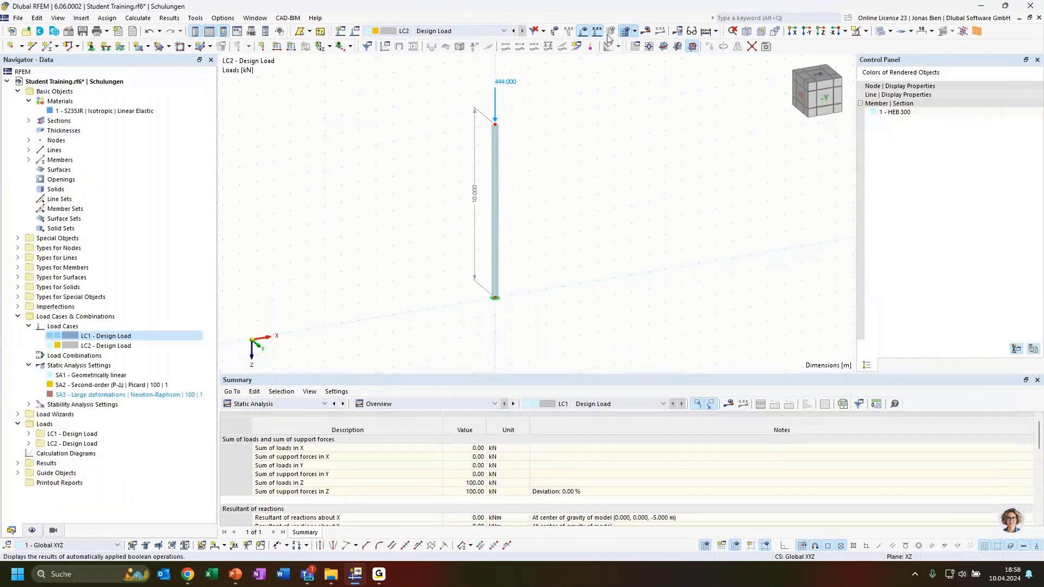
click(646, 31)
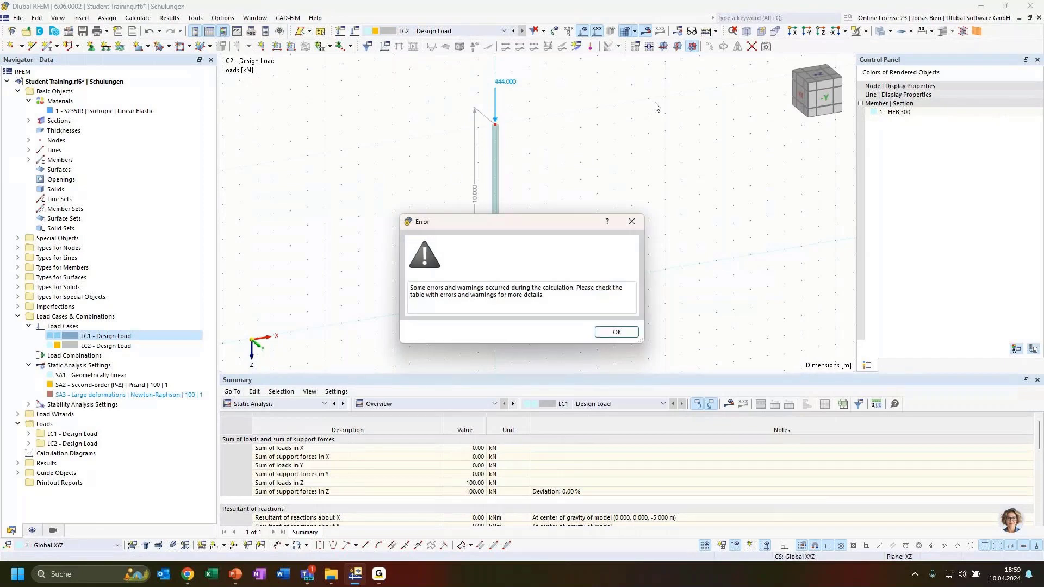
click(616, 333)
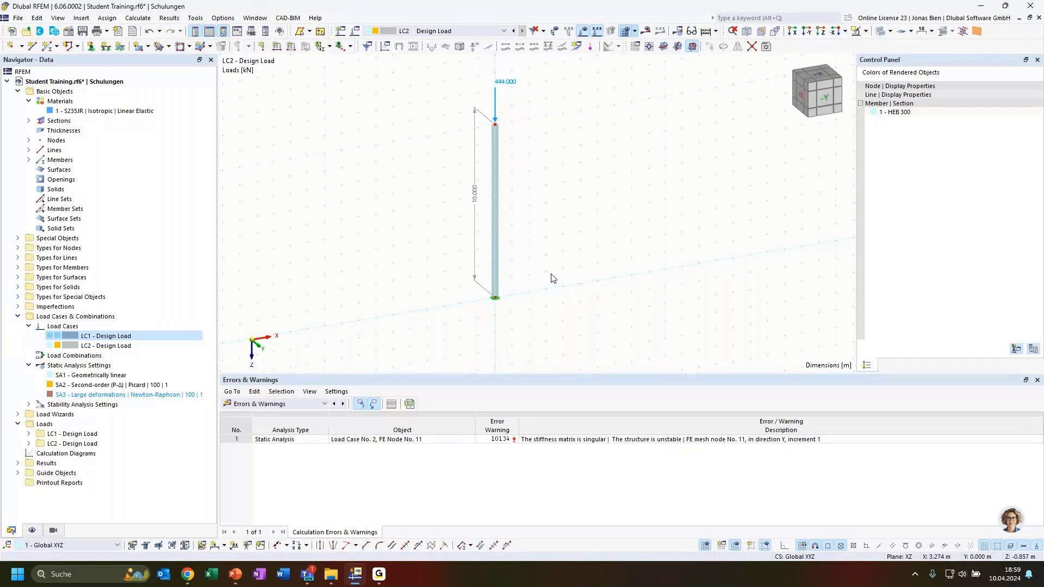
ctrl+middle_drag(540, 237, 560, 228)
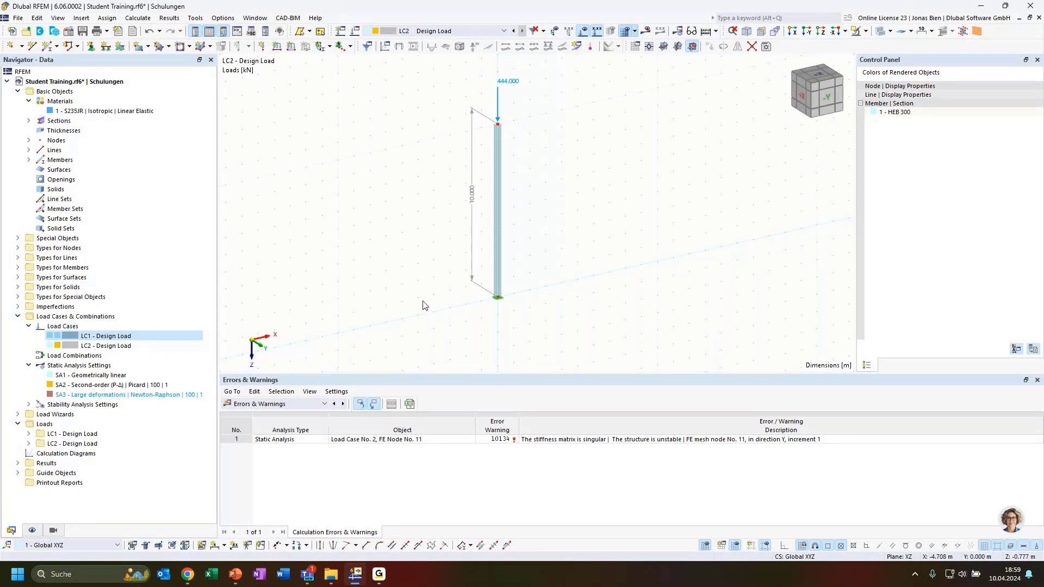
Reopen the critical load factors of LC1 and display mode shape 3 with the results turned on.
click(103, 345)
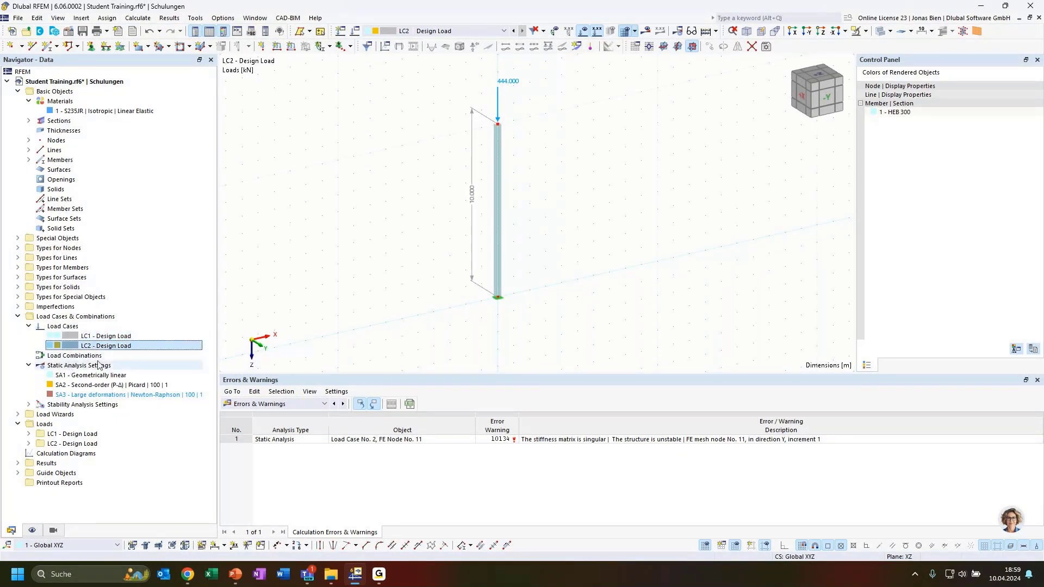
click(93, 336)
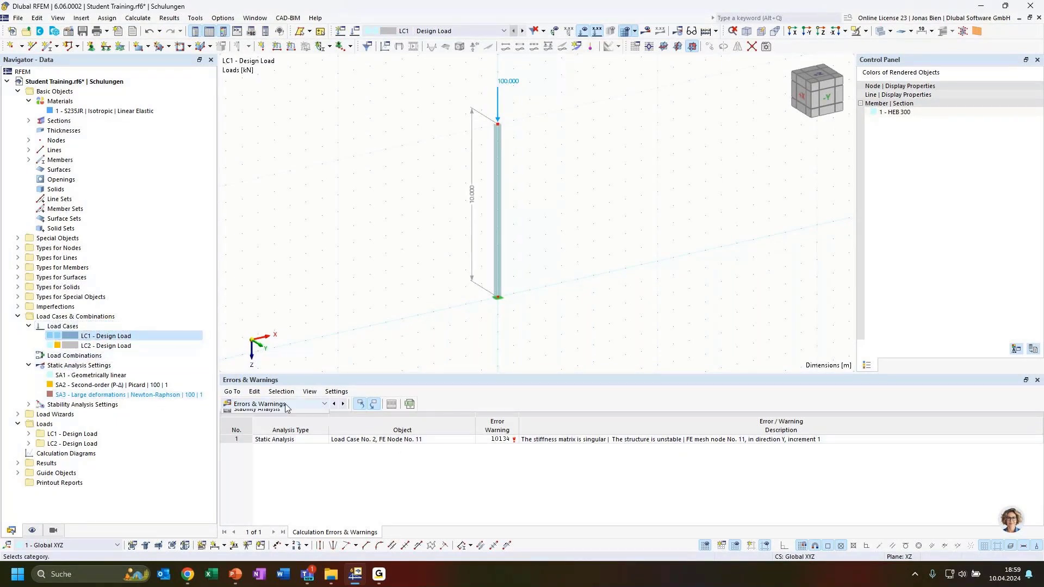
click(275, 404)
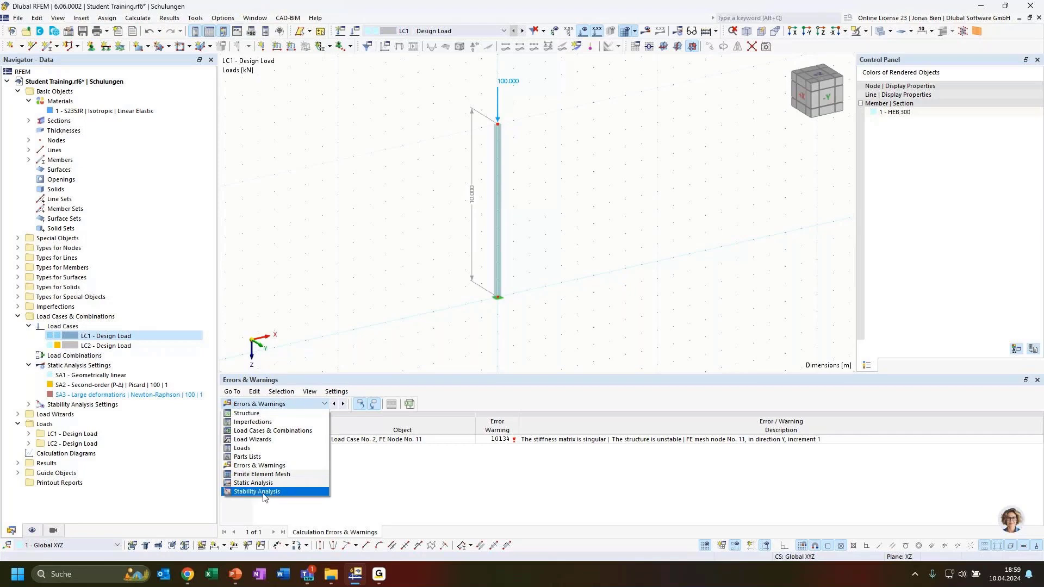
click(263, 492)
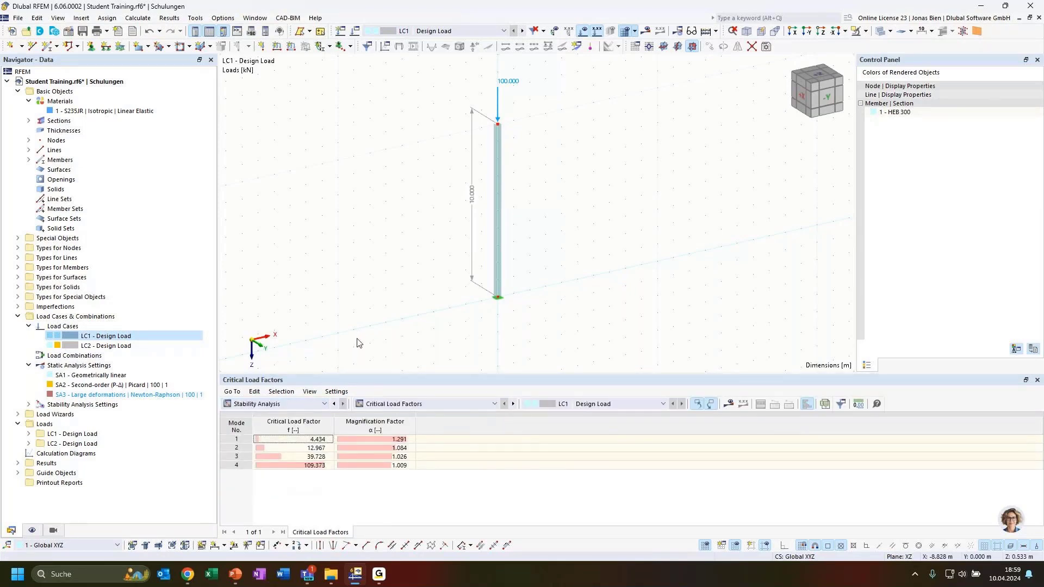
click(315, 457)
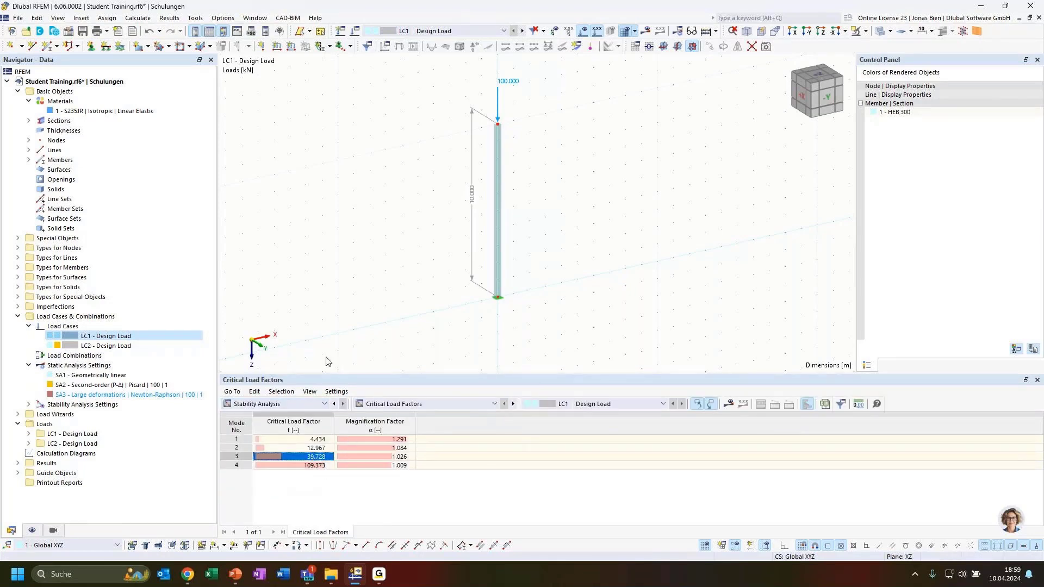
click(645, 31)
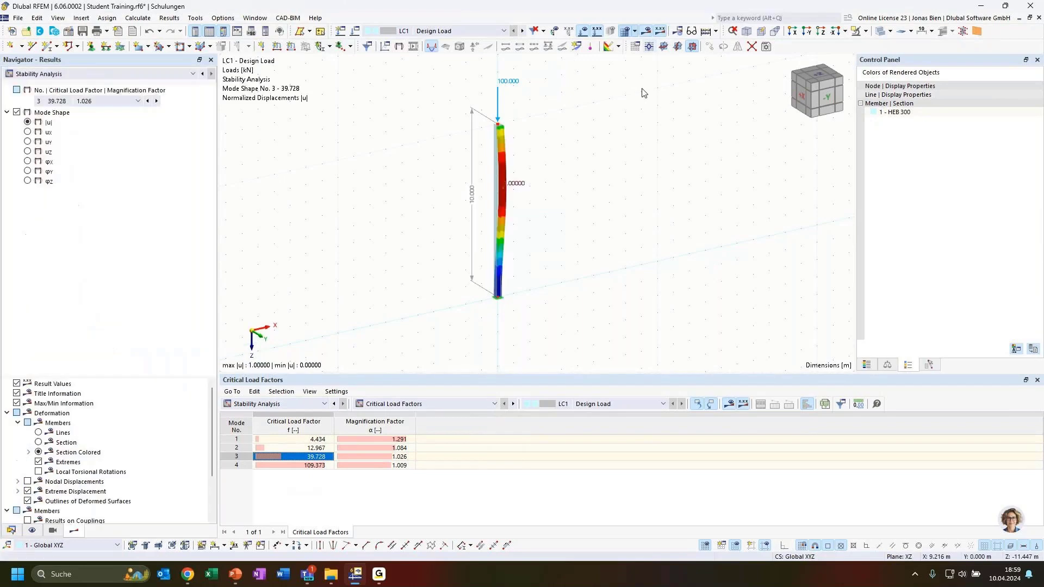
Display mode shape 4 of LC1 and open the table of effective lengths and critical loads by member.
ctrl+middle_drag(585, 245, 550, 245)
click(321, 466)
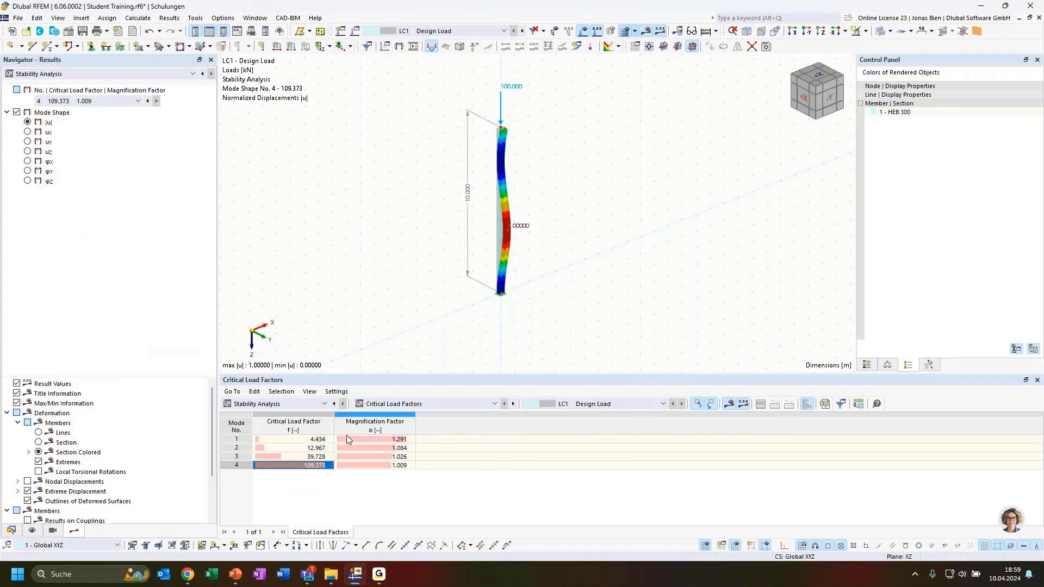
click(419, 405)
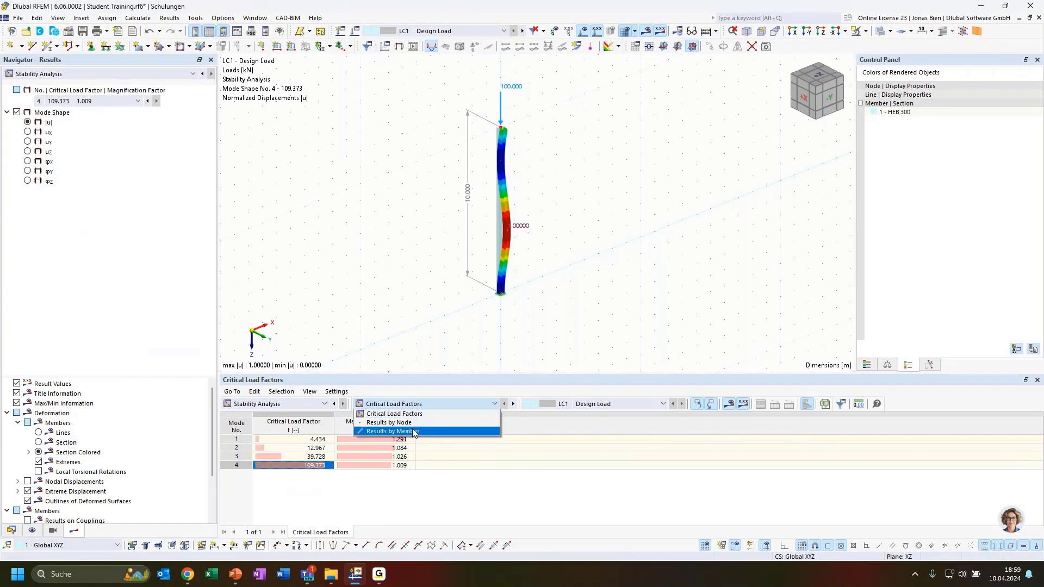
click(614, 257)
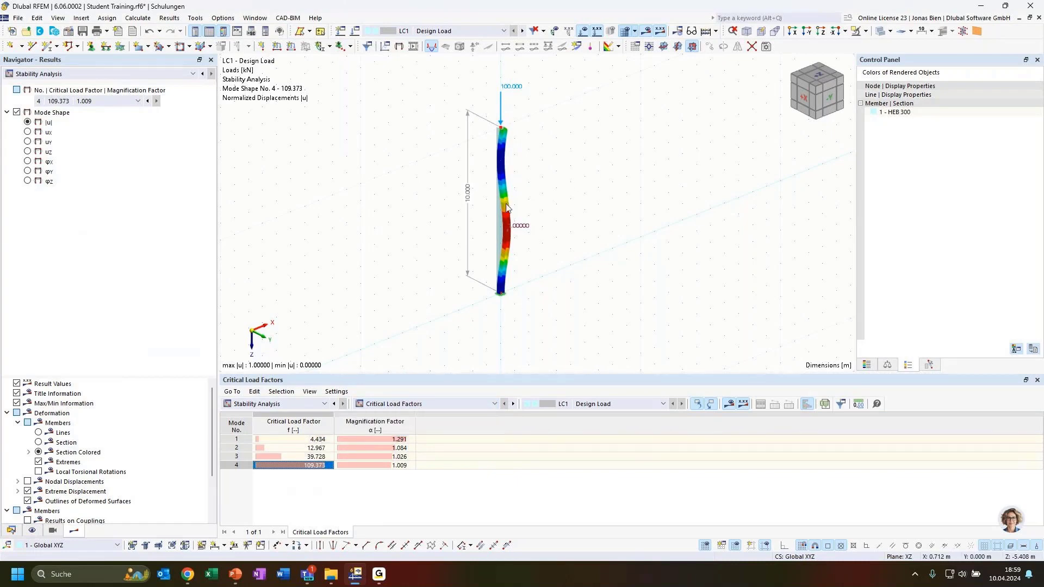
click(384, 406)
click(396, 437)
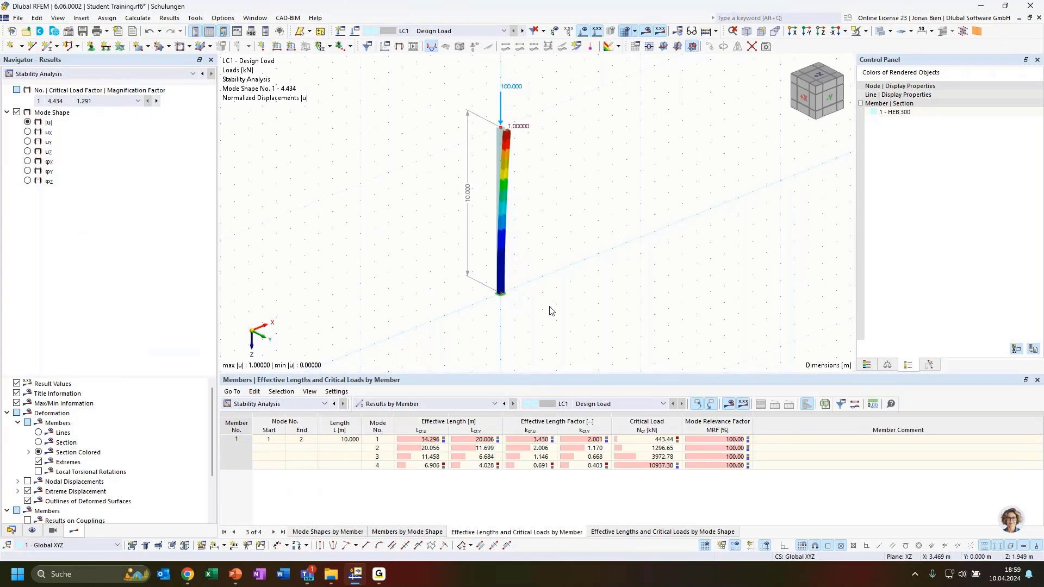
Examine the column's effective length Lcr,v and effective length factor kcr,v for mode 1 against its mode shape.
click(463, 403)
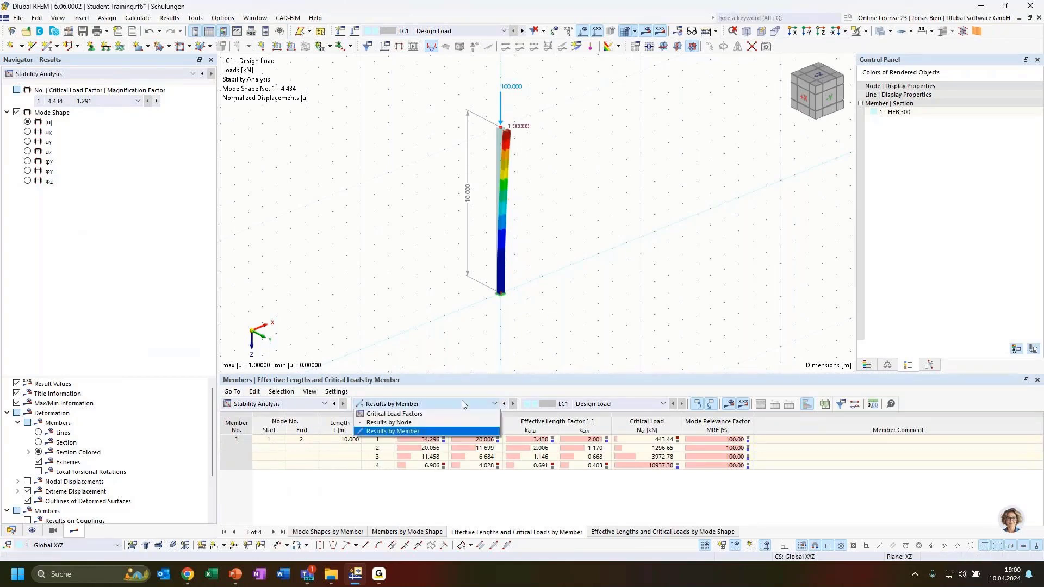
click(463, 403)
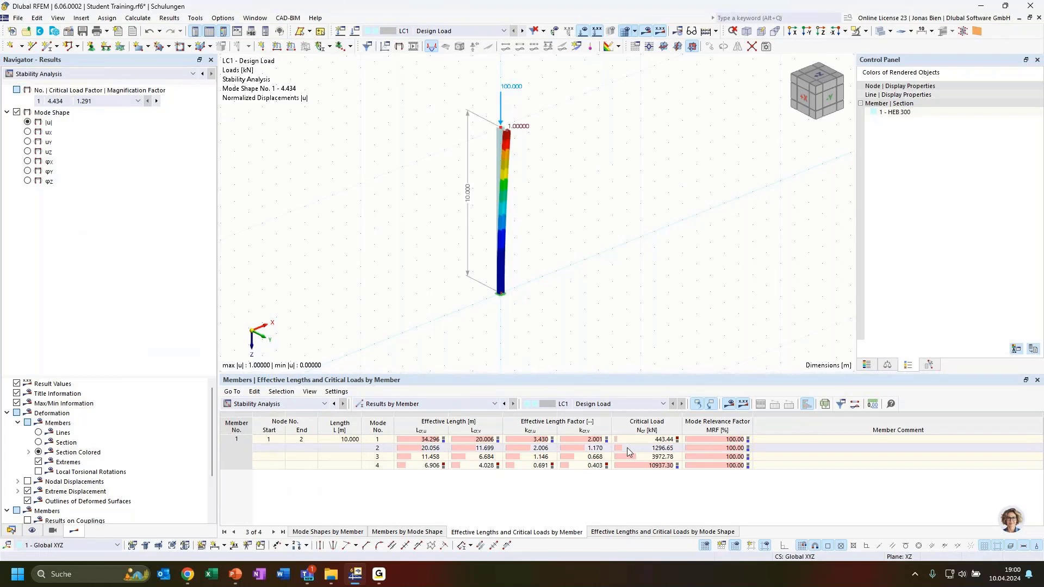
click(477, 440)
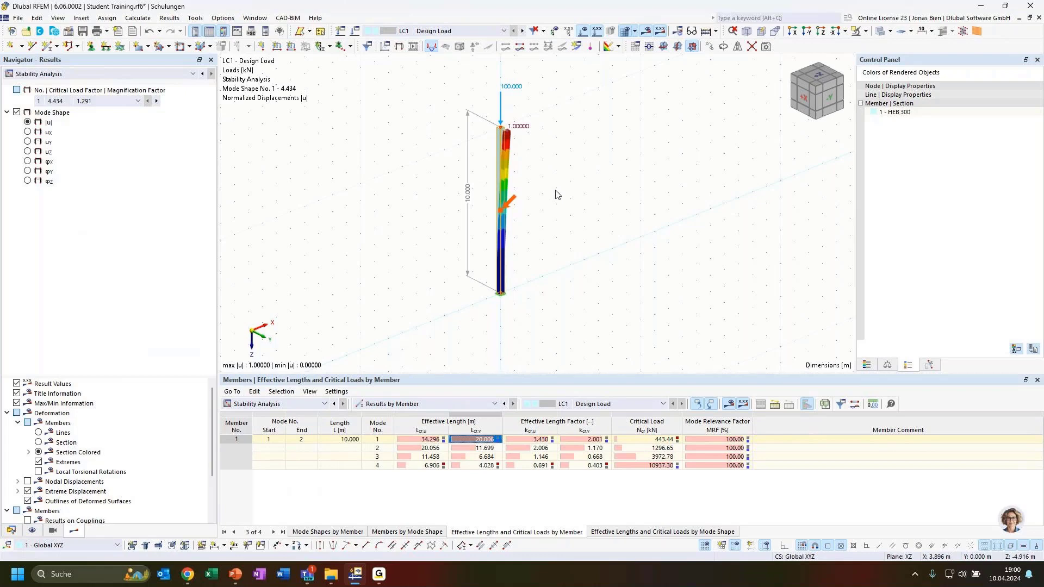
ctrl+middle_drag(574, 167, 524, 134)
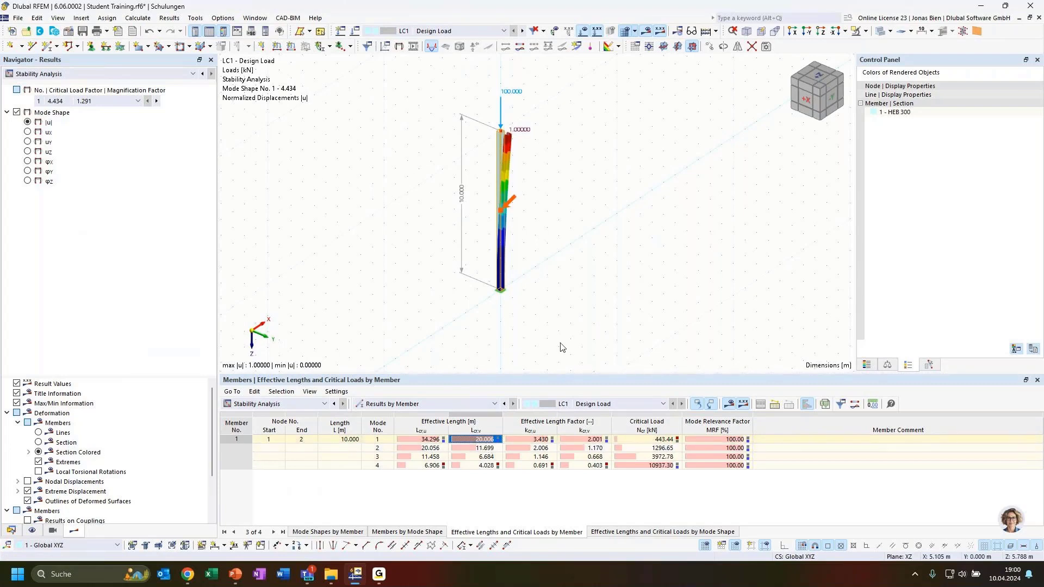
click(603, 439)
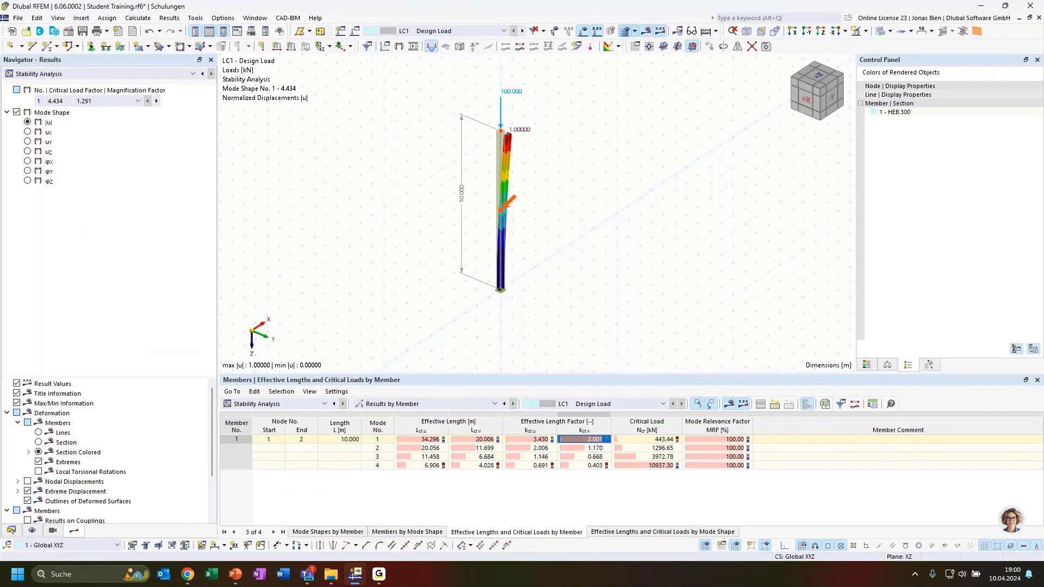
Switch to the Euler-Case 1 mode shapes slide in PowerPoint, reveal the Fcrit and Lcrit formulas, and return to RFEM.
key(alt+Tab)
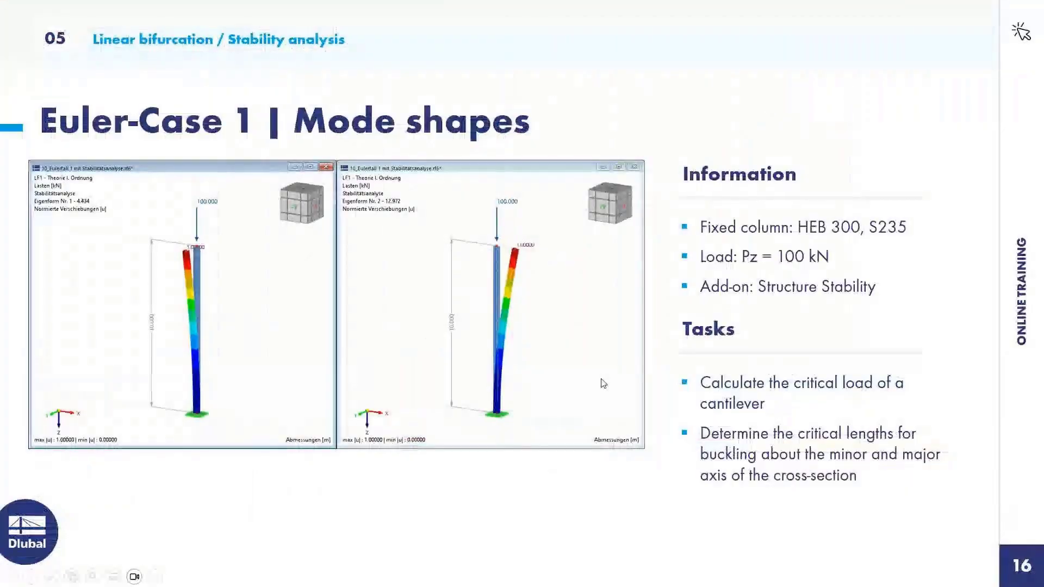
click(607, 415)
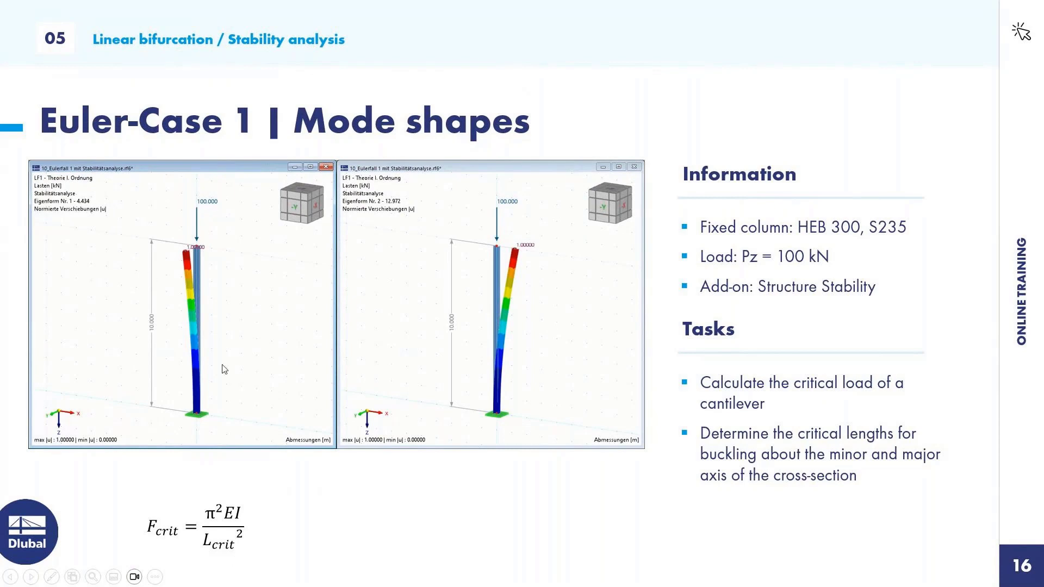
click(283, 432)
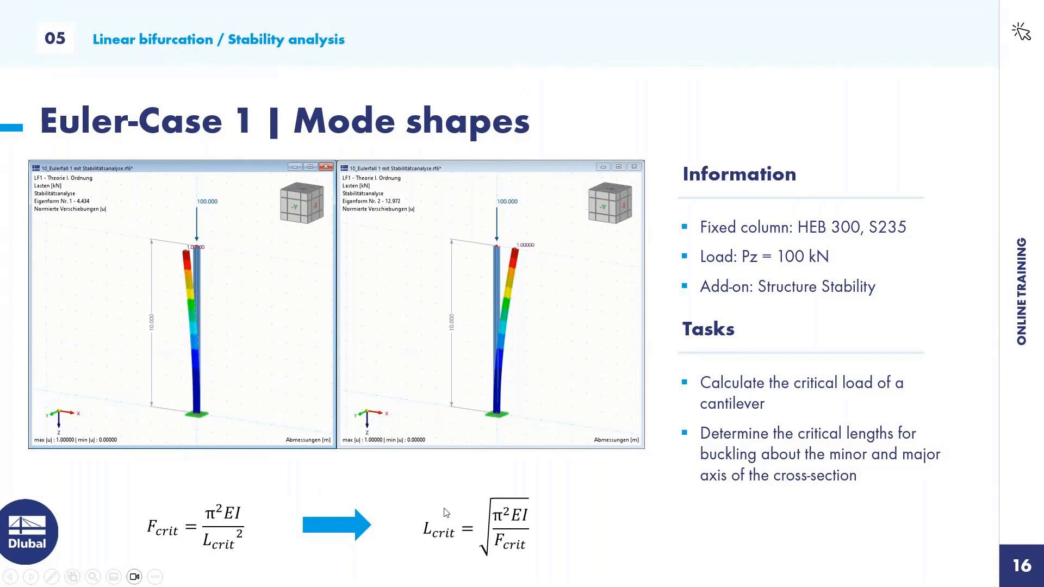
key(alt+Tab)
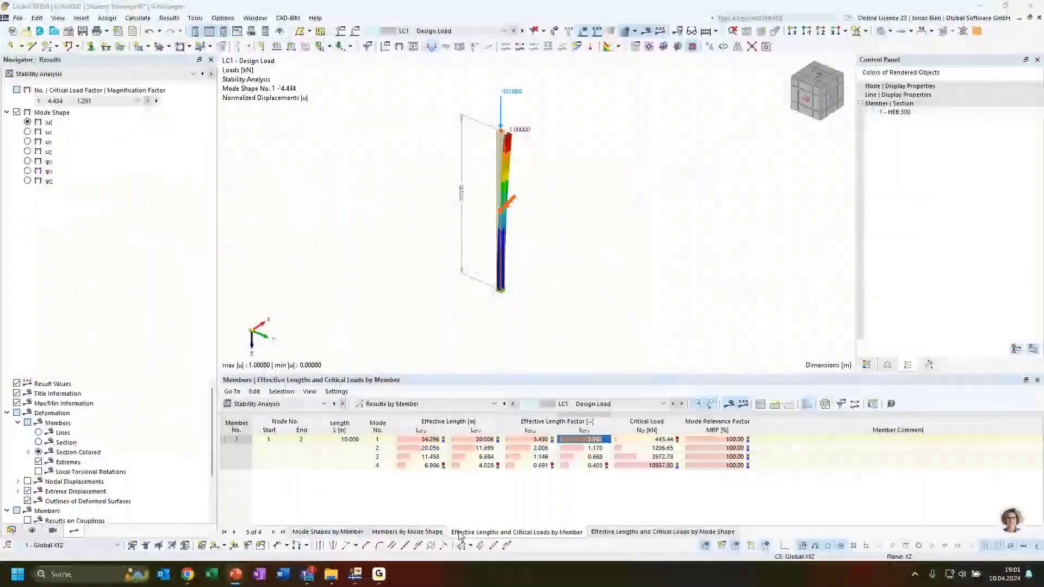
Compare the effective length Lcr,v of mode 1 with Lcr,u of mode 2 and inspect both mode shapes' buckling directions.
click(486, 442)
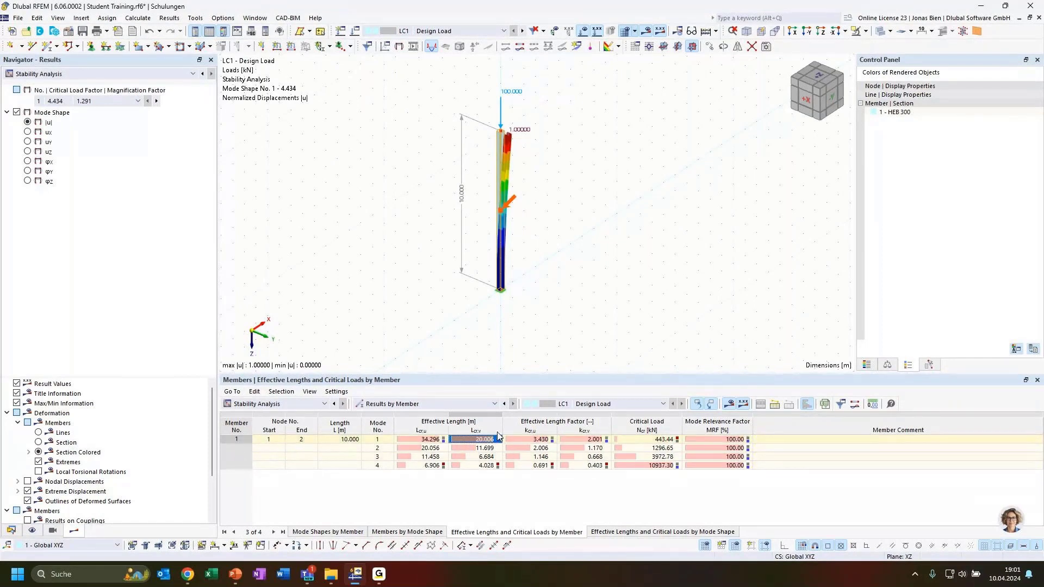
ctrl+middle_drag(538, 320, 547, 321)
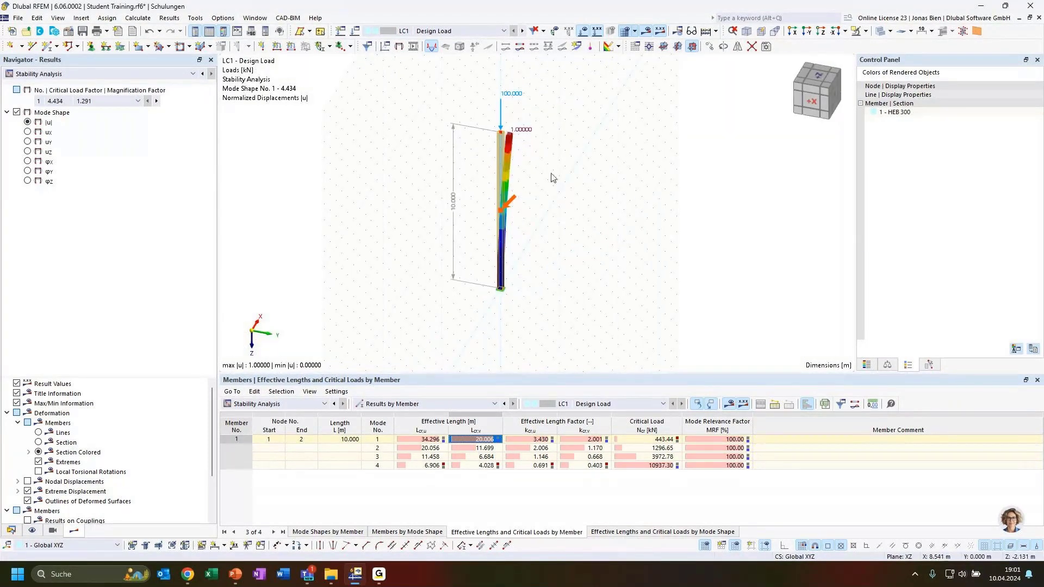
click(468, 448)
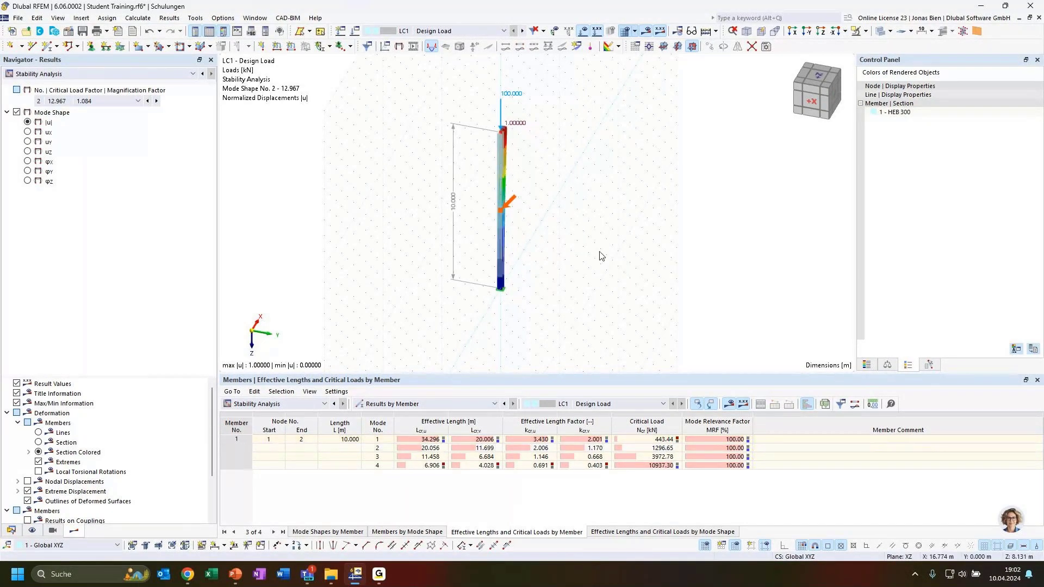
ctrl+middle_drag(600, 247, 509, 134)
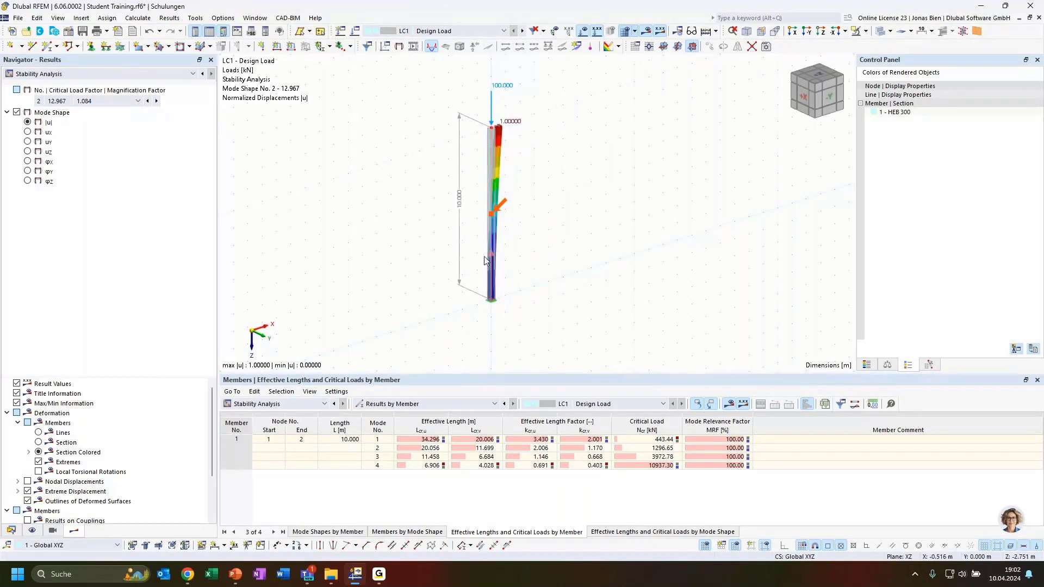
scroll(505, 168, up, 2)
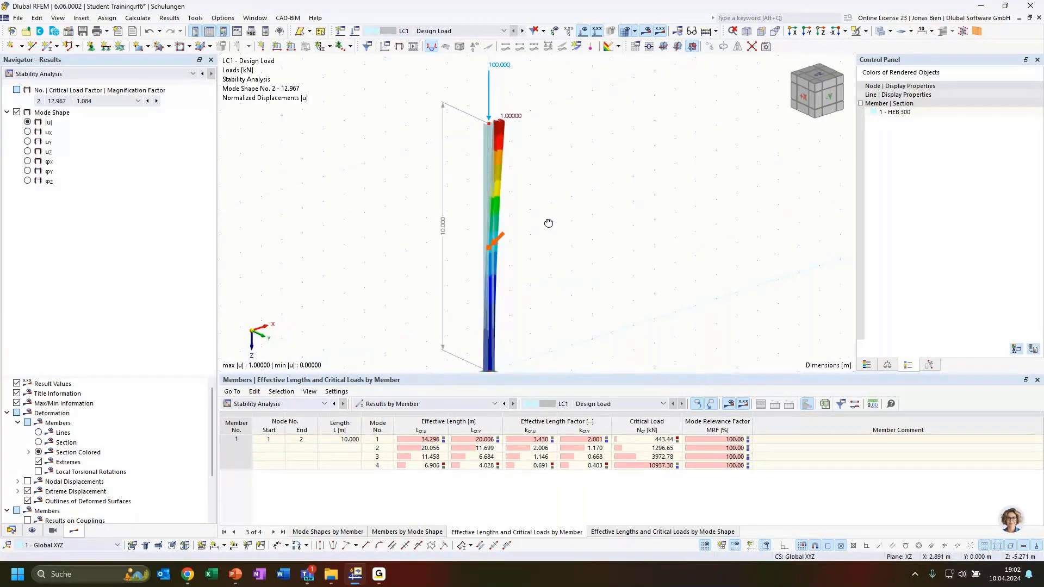
click(427, 448)
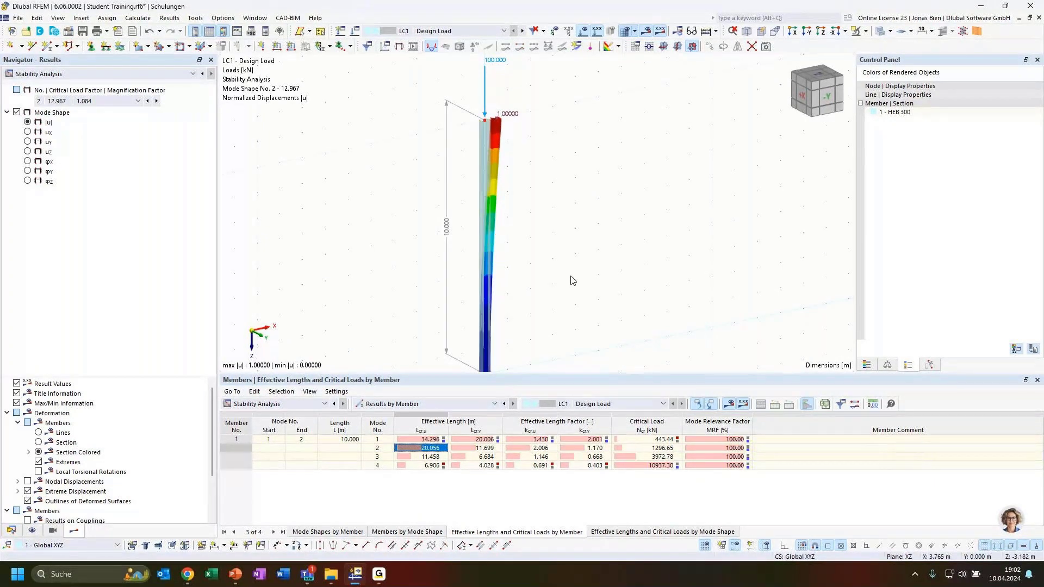
scroll(576, 299, down, 2)
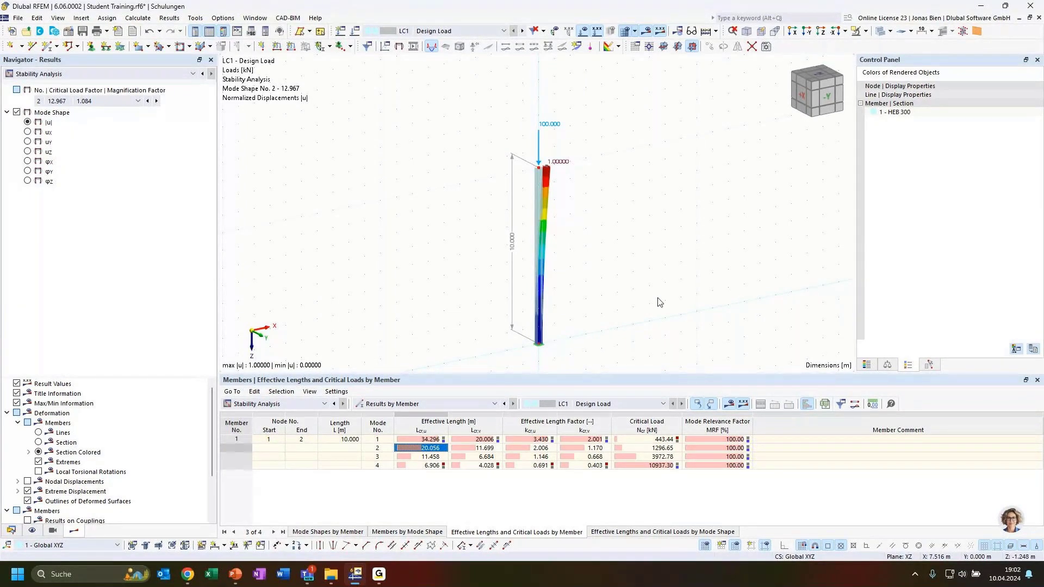
ctrl+middle_drag(658, 299, 615, 298)
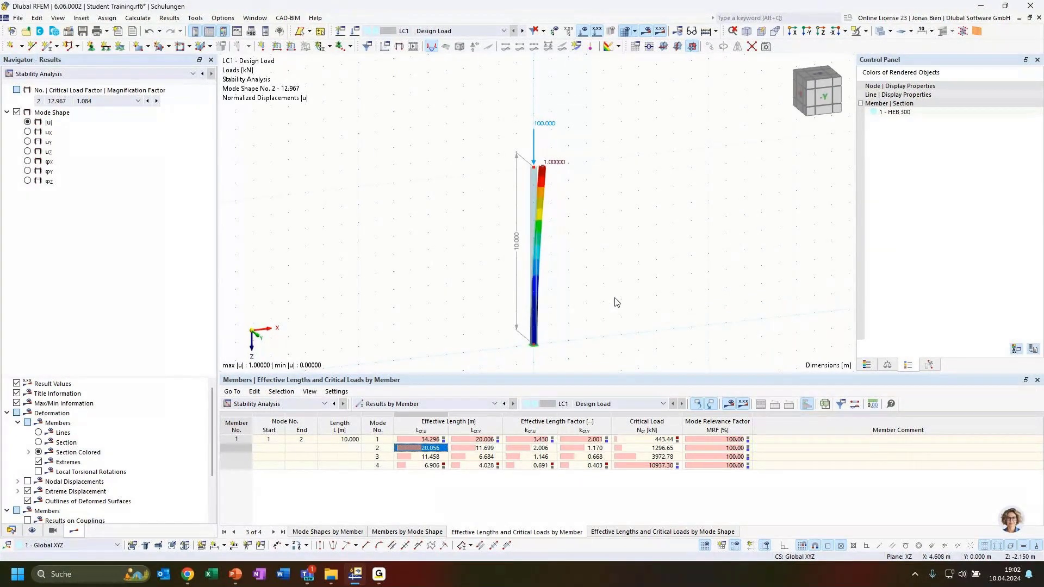
ctrl+middle_drag(629, 310, 604, 313)
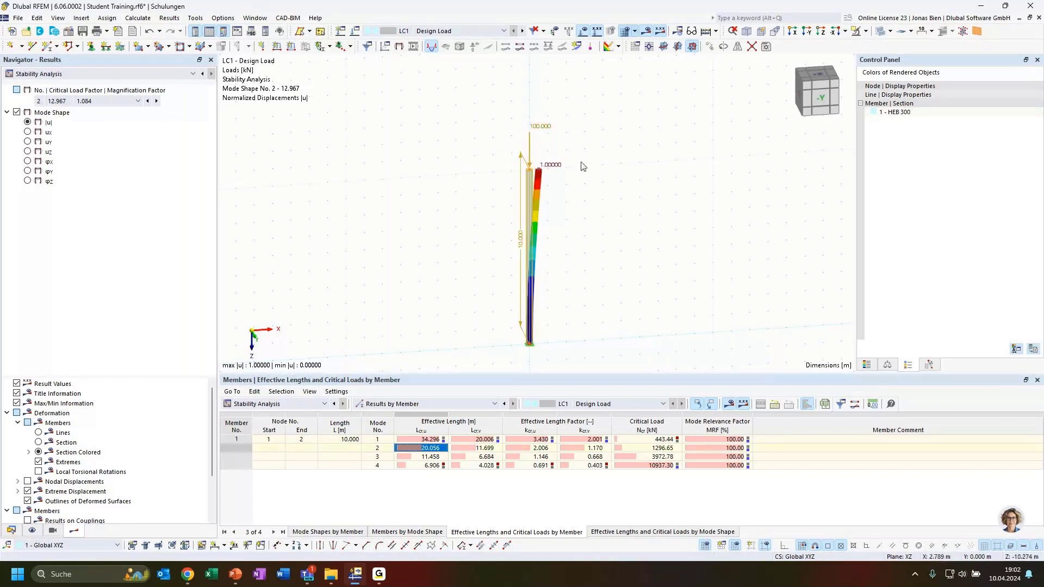
Delete the column's height dimension and shorten the column to 6 m by moving its top node down.
click(521, 237)
key(Delete)
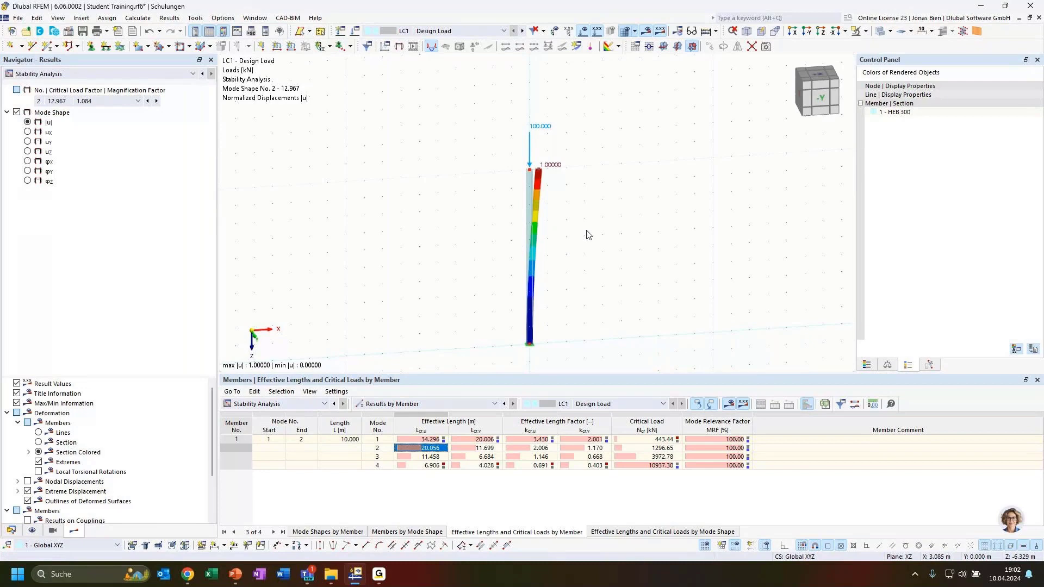
click(531, 173)
drag(528, 243, 528, 241)
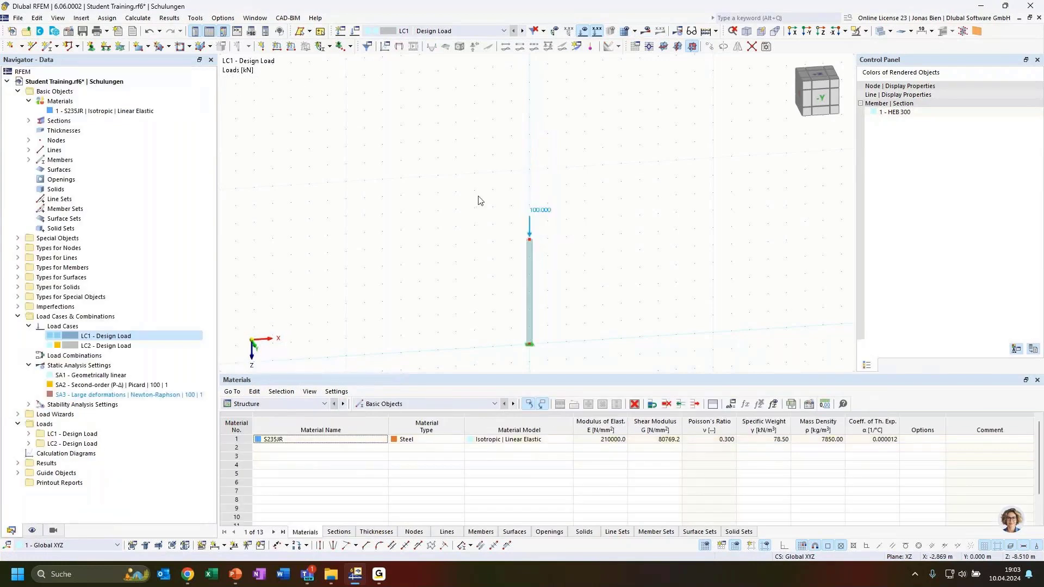
Copy the column with its support and 100 kN load about 10 m along the X-direction.
drag(479, 180, 583, 349)
ctrl+drag(530, 324, 713, 333)
click(768, 315)
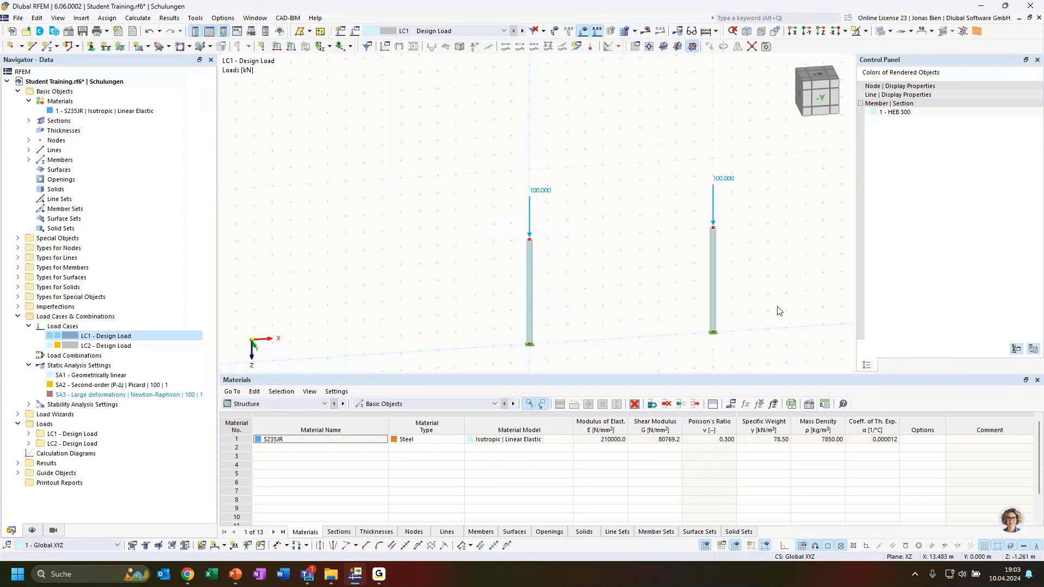
ctrl+middle_drag(778, 307, 772, 297)
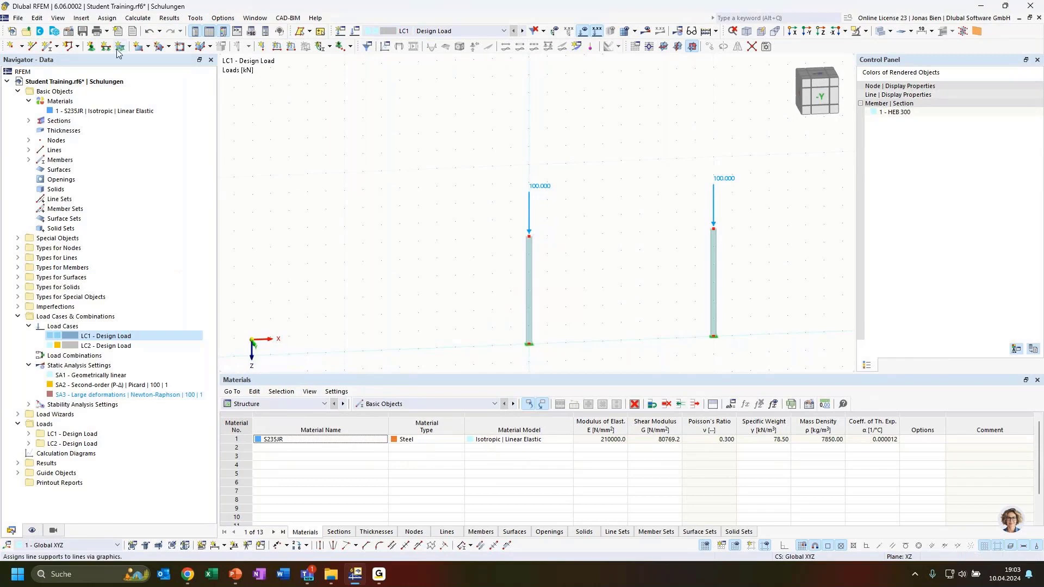
Connect the tops of the two columns with a new single member of type Beam.
click(47, 46)
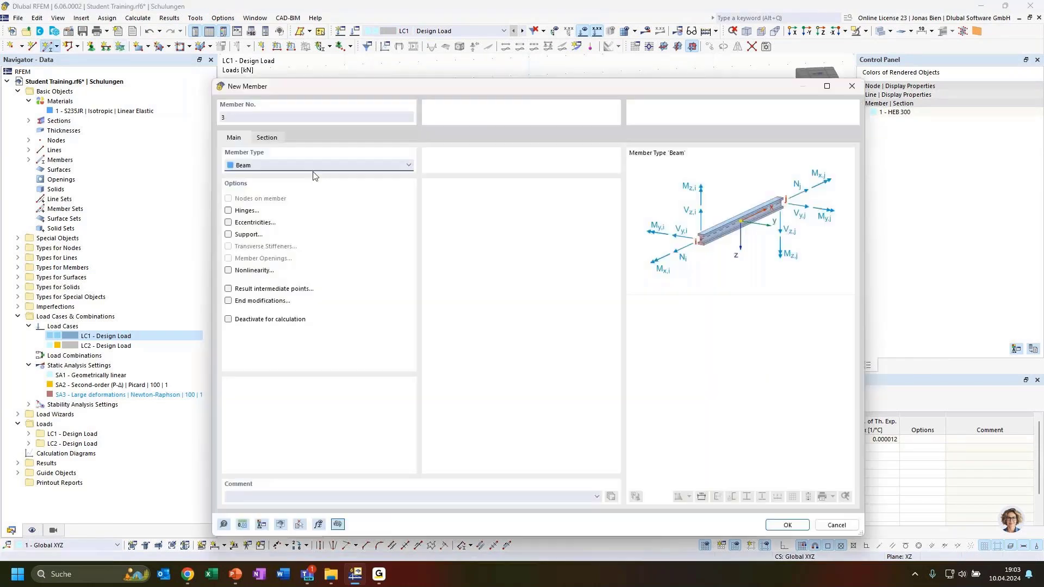
click(783, 524)
click(529, 235)
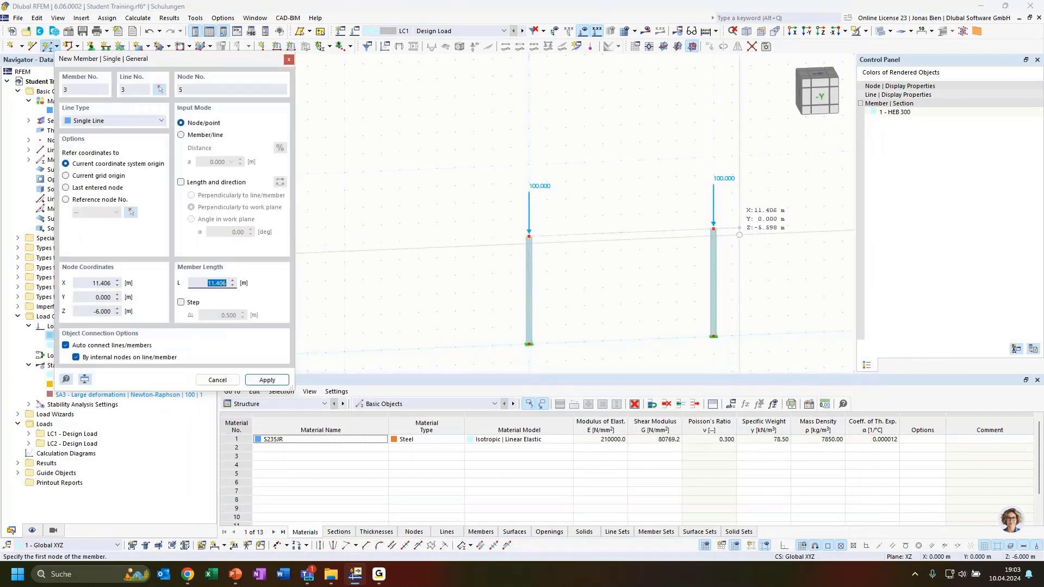
click(712, 229)
key(Escape)
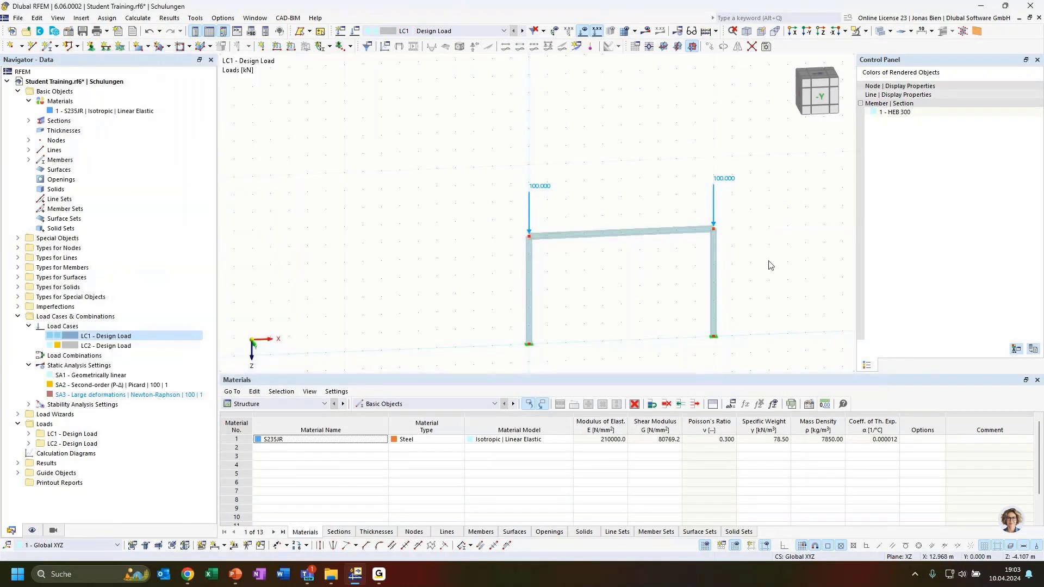
Raise the horizontal beam together with both loaded column tops, lengthening the two columns to about 10 m.
scroll(745, 273, up, 2)
scroll(631, 267, down, 3)
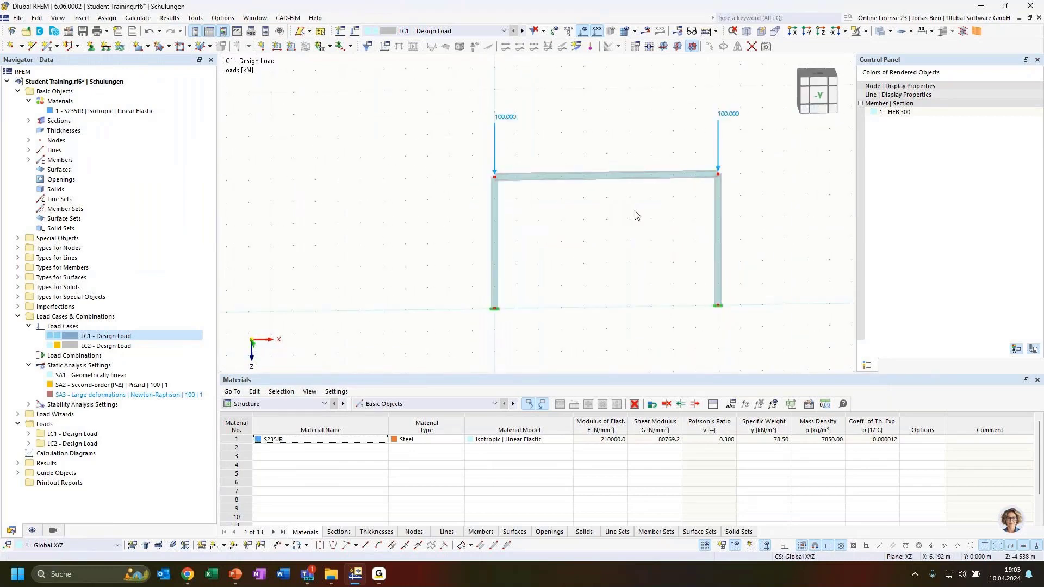
ctrl+middle_drag(606, 247, 652, 267)
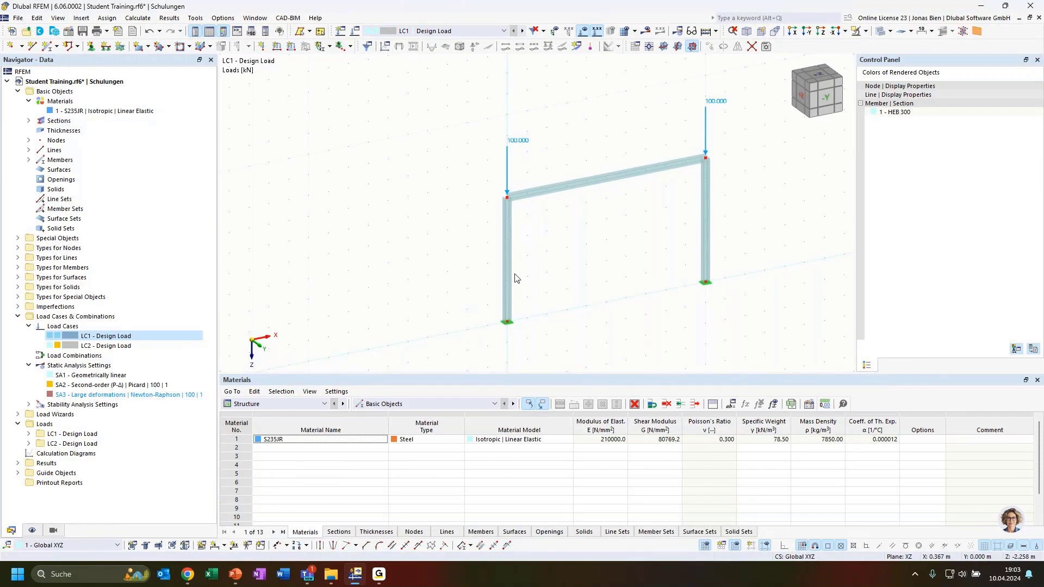
middle_drag(590, 261, 490, 311)
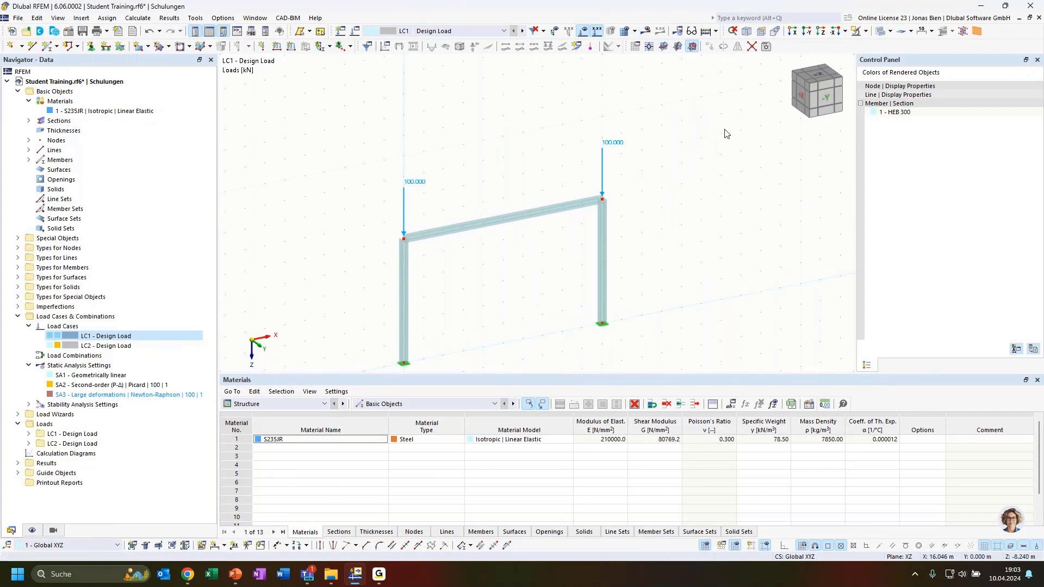
drag(363, 121, 630, 268)
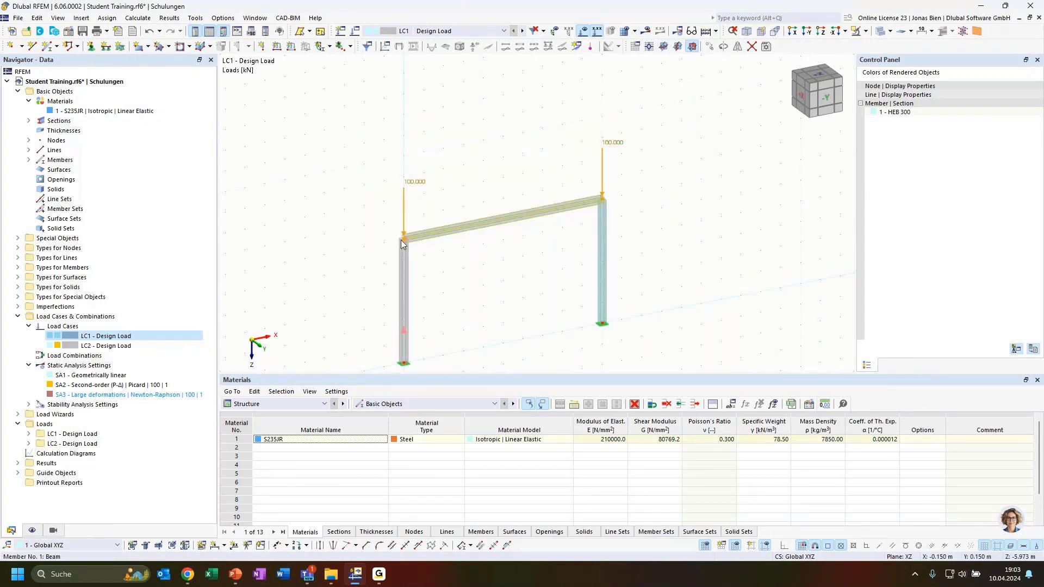
drag(403, 238, 403, 156)
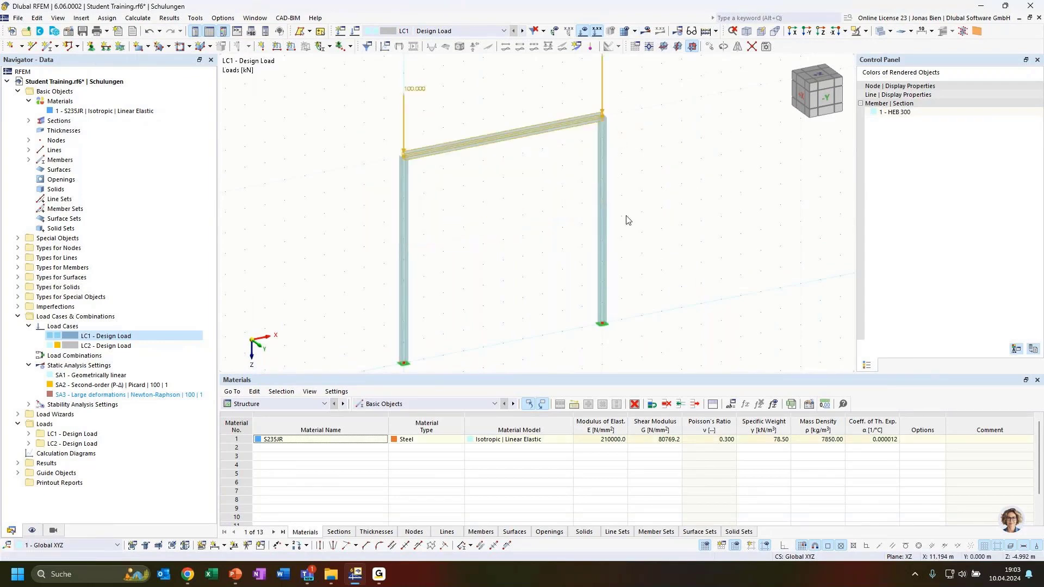
click(717, 237)
ctrl+middle_drag(737, 238, 705, 249)
scroll(704, 233, down, 1)
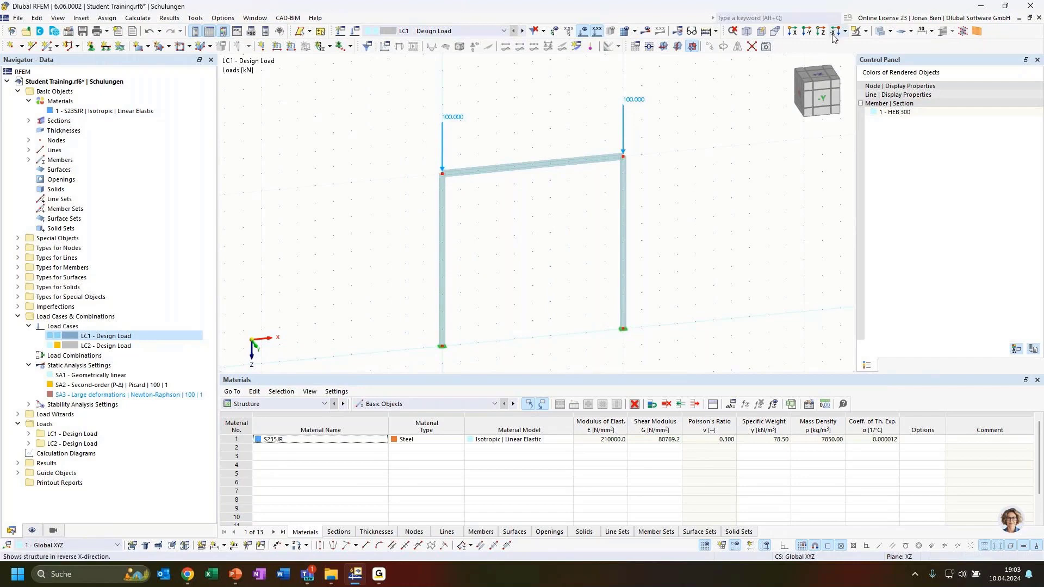
Calculate the portal frame and list its critical load factors from the stability analysis of LC1.
click(648, 32)
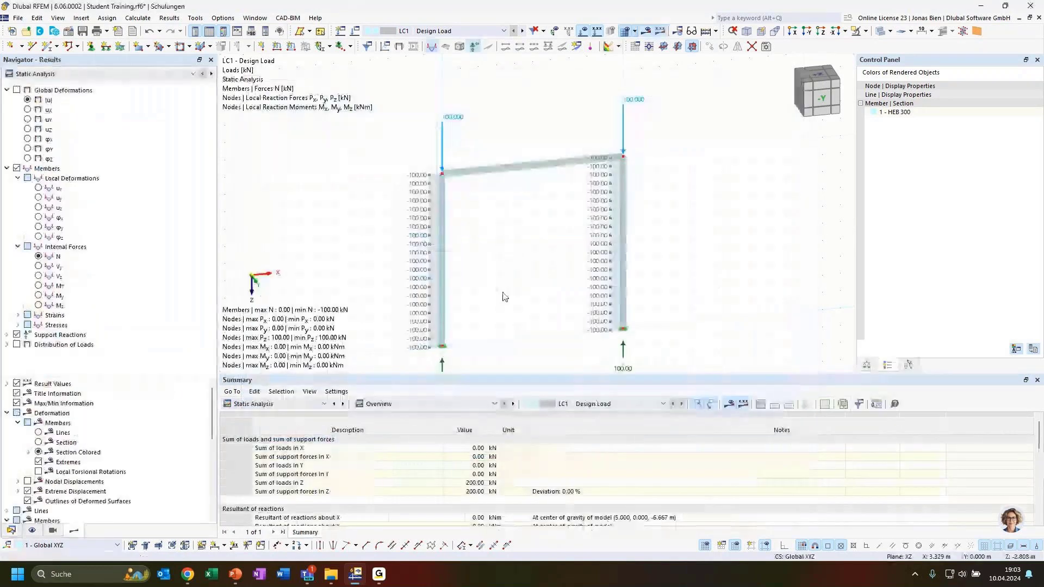
click(280, 404)
click(257, 483)
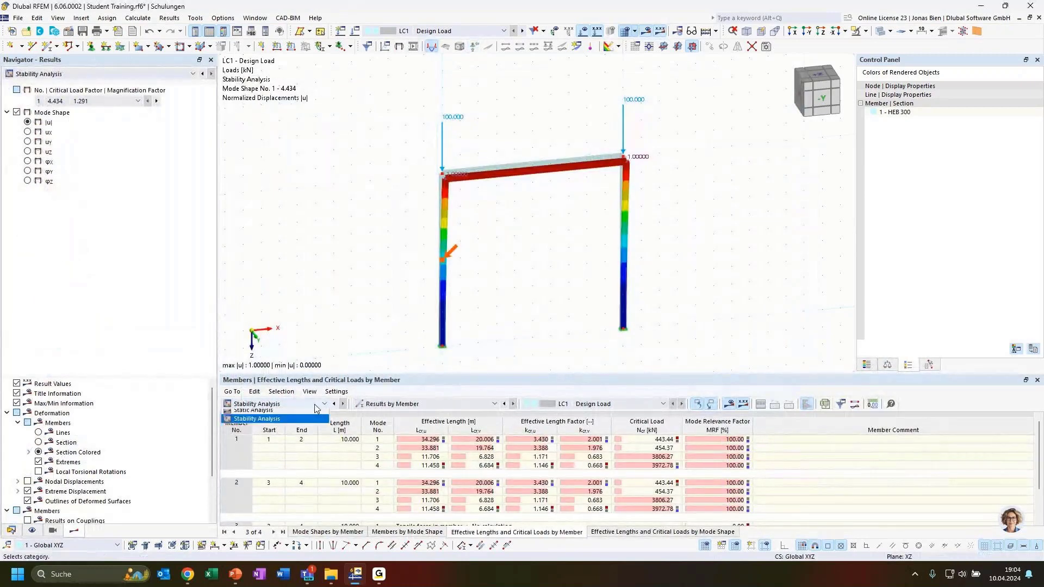
click(278, 403)
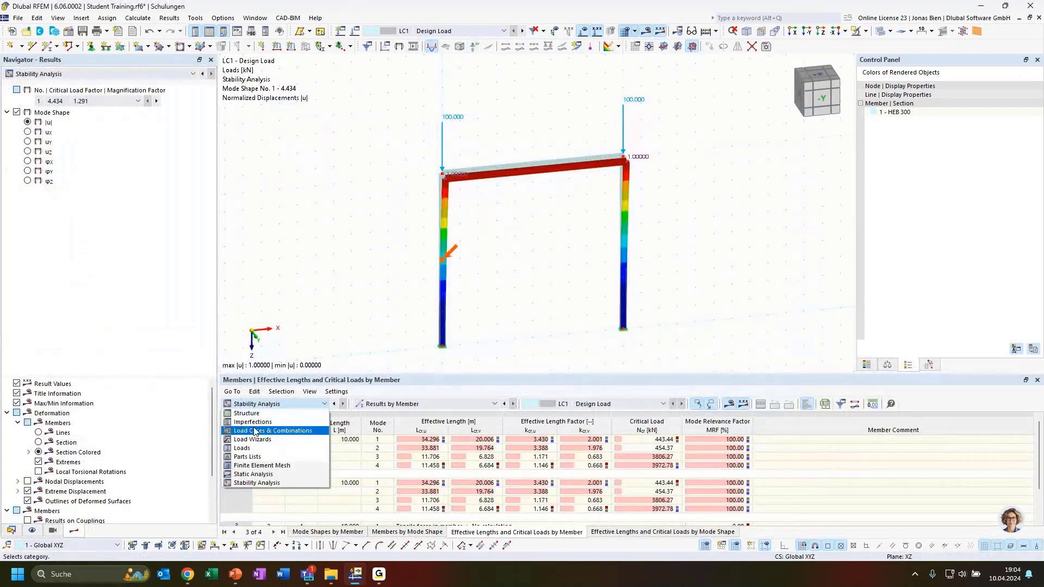
click(256, 482)
click(429, 404)
click(381, 412)
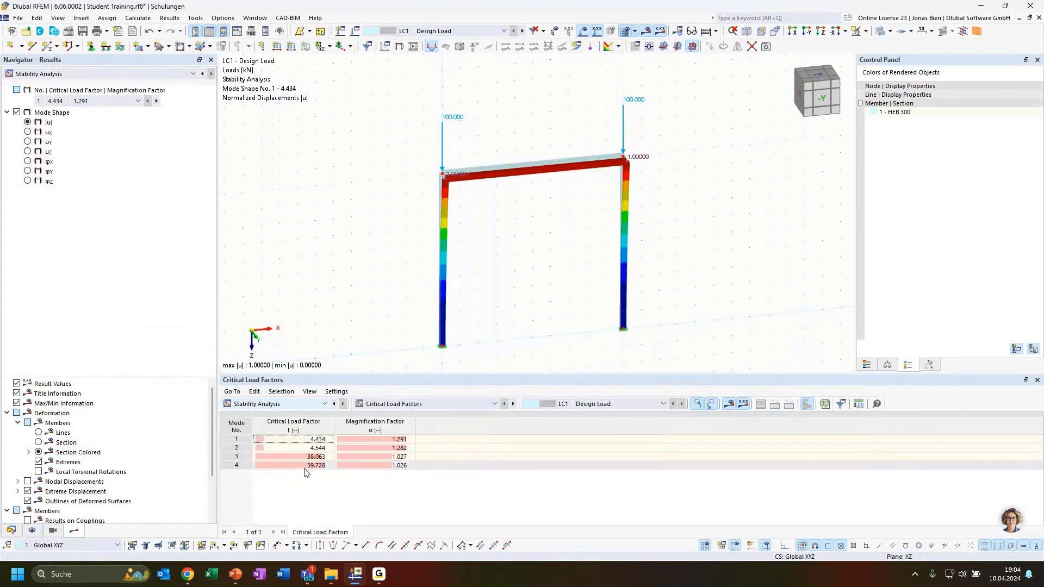
Display mode shape 1 of the frame and examine its out-of-plane buckling from several directions.
click(320, 440)
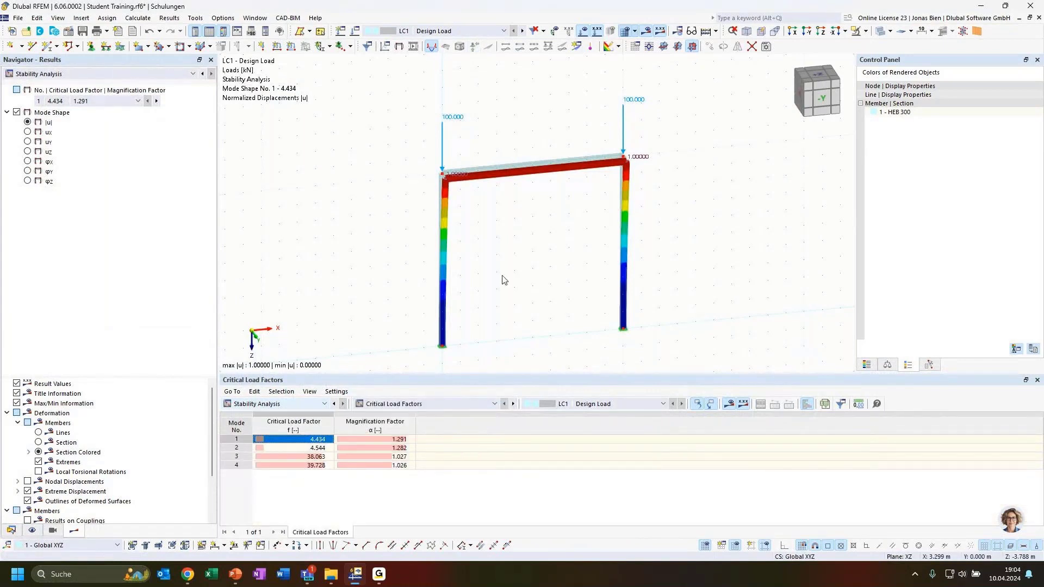
ctrl+middle_drag(501, 280, 520, 282)
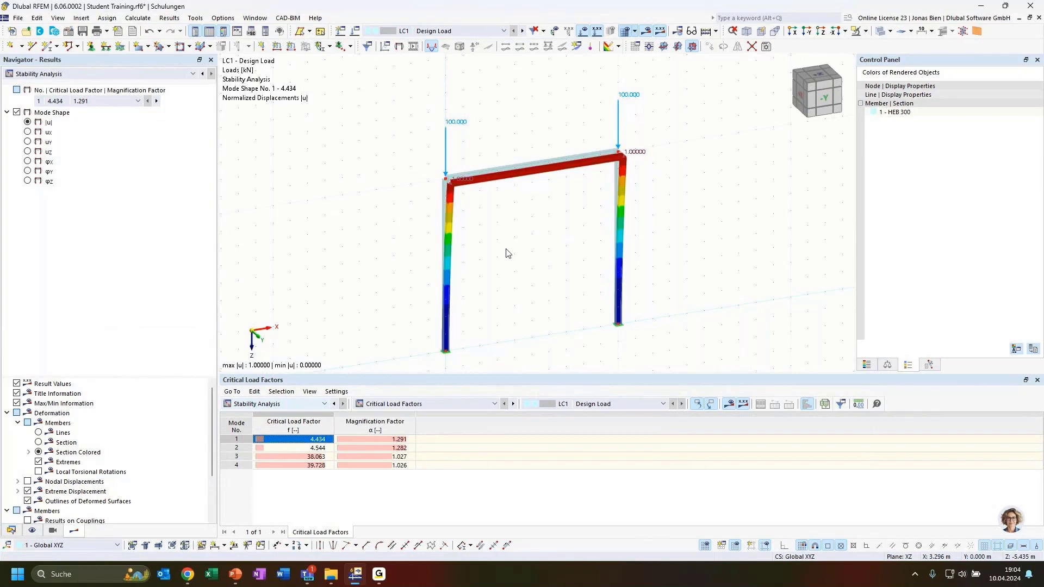
ctrl+middle_drag(512, 253, 542, 173)
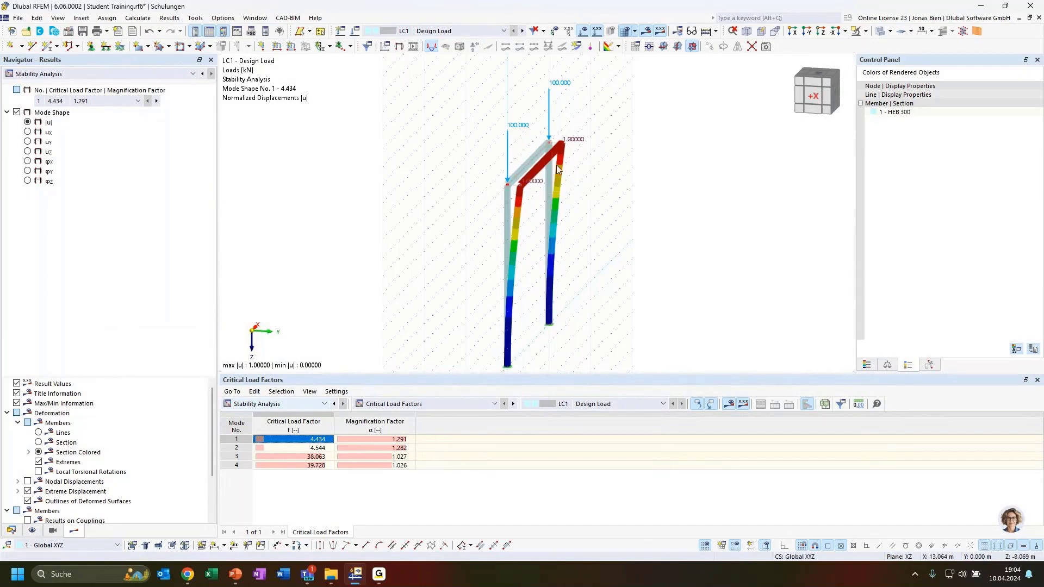
ctrl+middle_drag(588, 270, 578, 284)
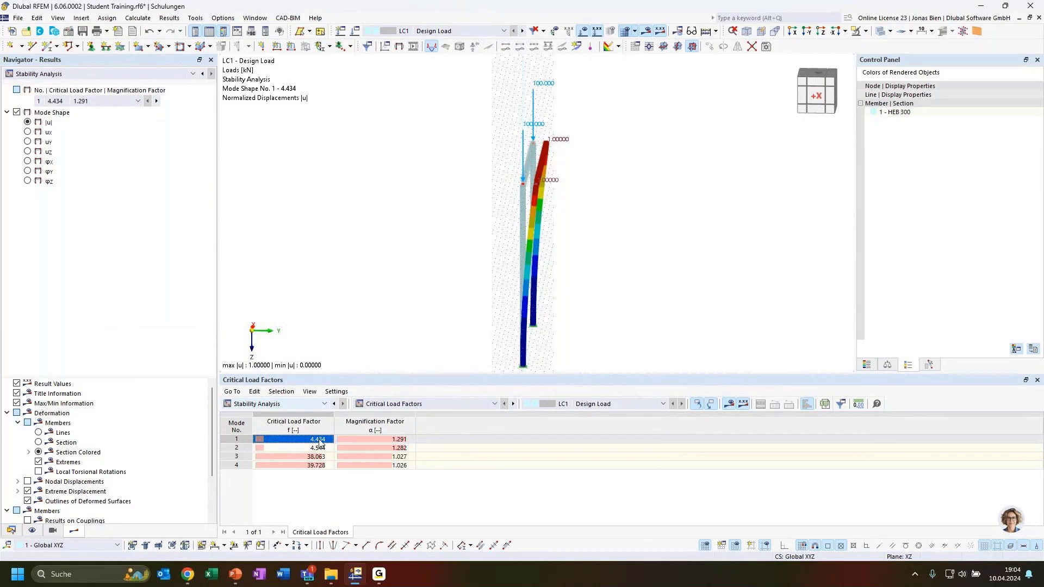
ctrl+middle_drag(701, 305, 604, 282)
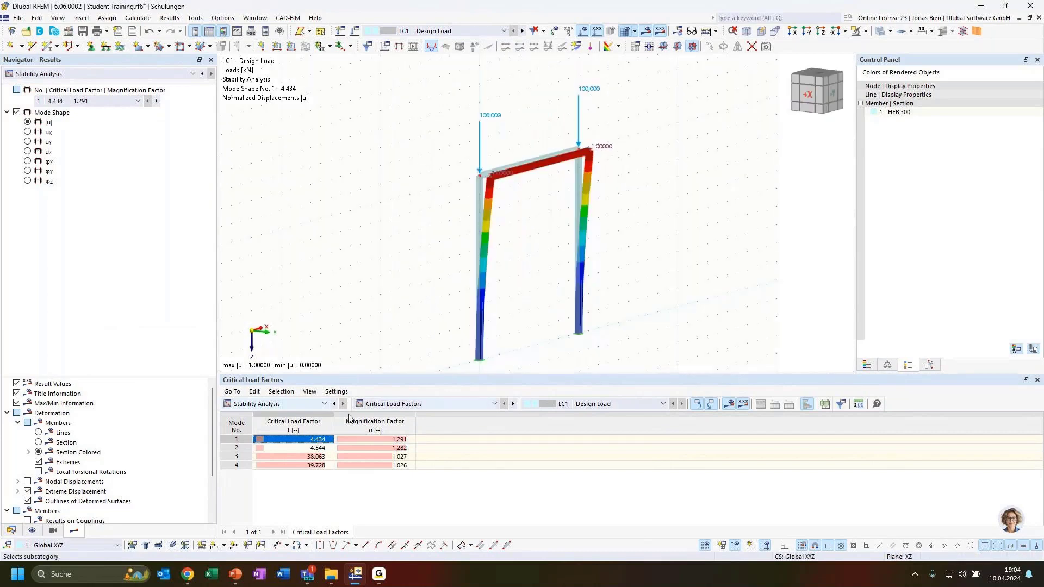
Display mode shapes 2 and 3 in turn and compare how the frame buckles in each.
click(318, 448)
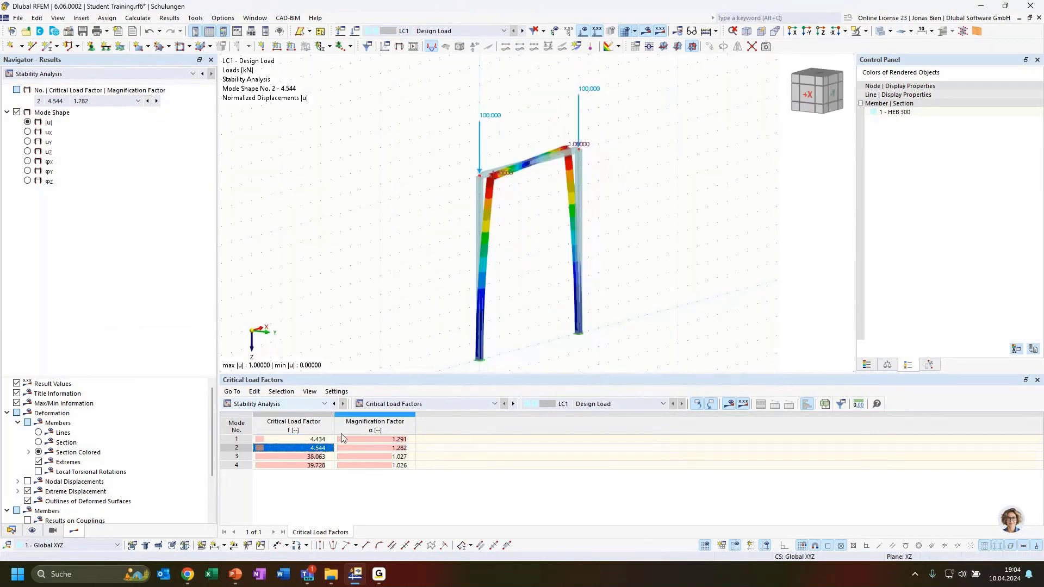
ctrl+middle_drag(642, 282, 676, 287)
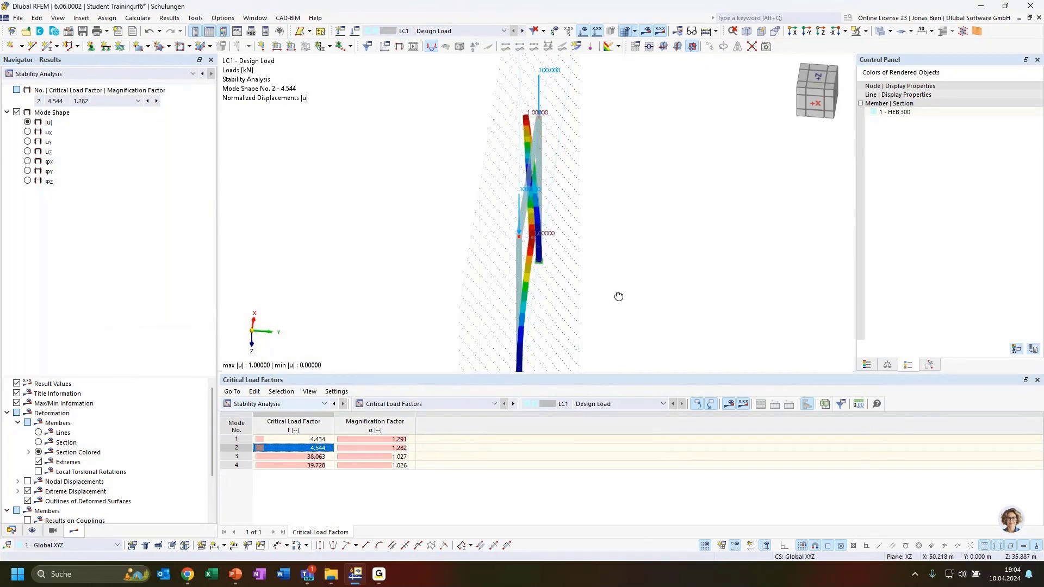
ctrl+middle_drag(619, 295, 590, 292)
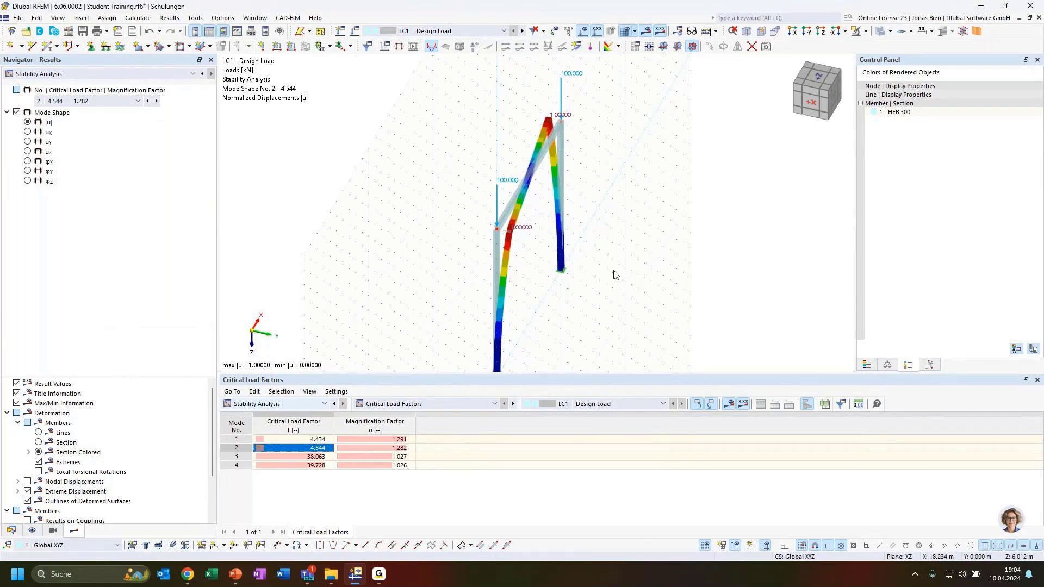
key(Down)
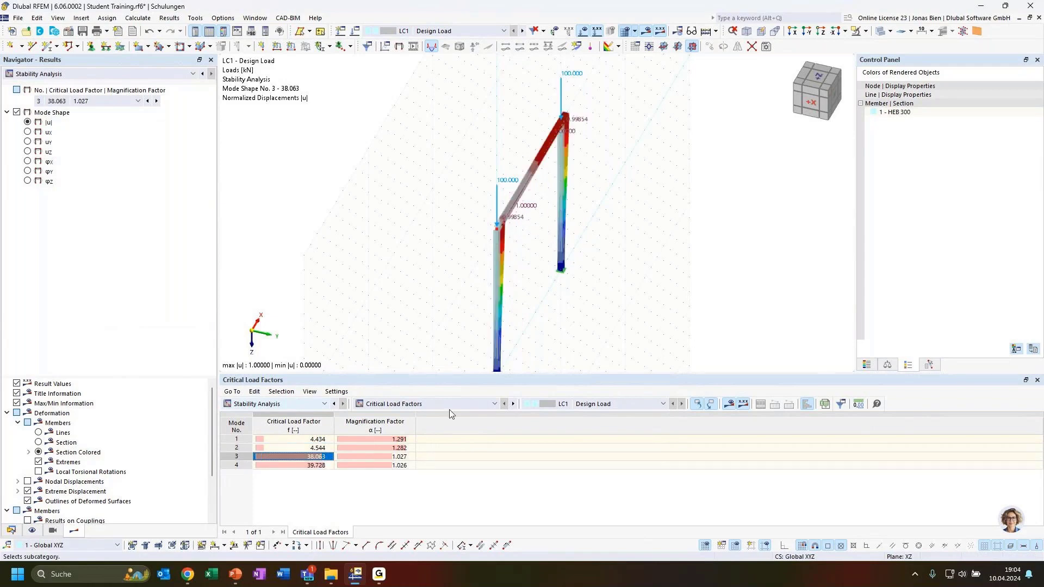
ctrl+middle_drag(625, 340, 477, 246)
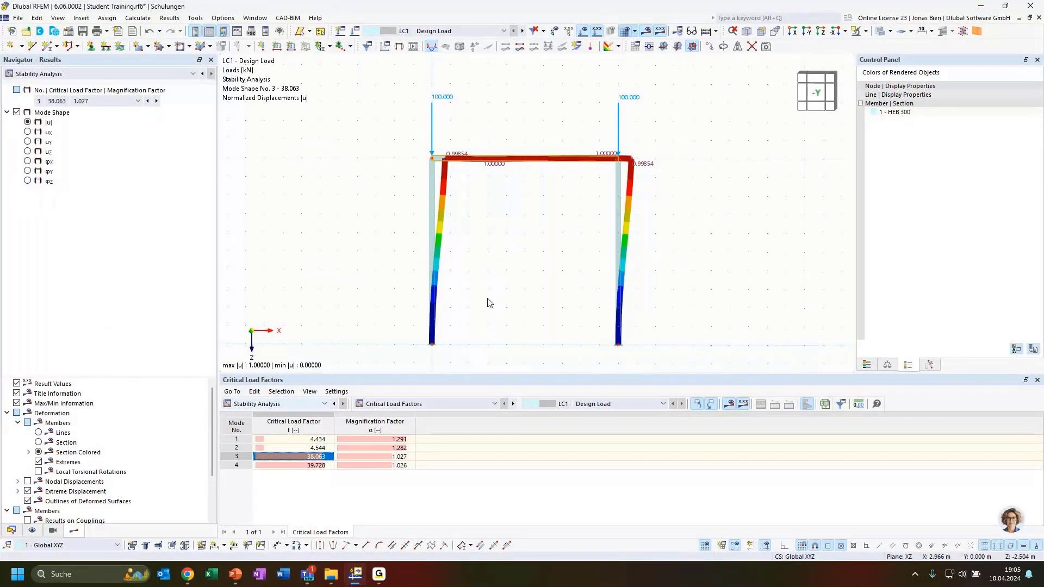
List the effective lengths and critical loads by member and display mode shape 3 for column member 1.
click(411, 403)
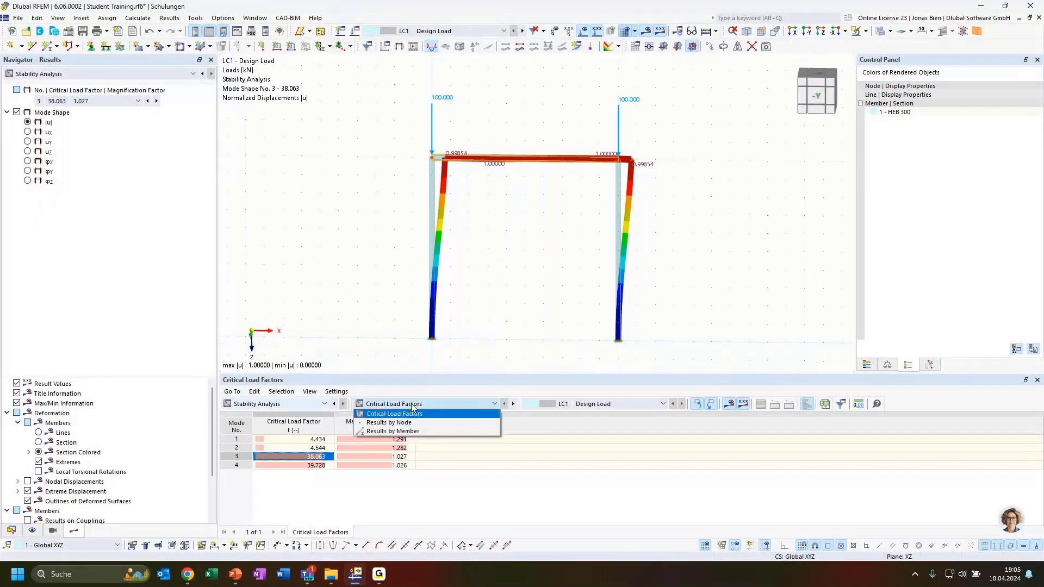
click(409, 432)
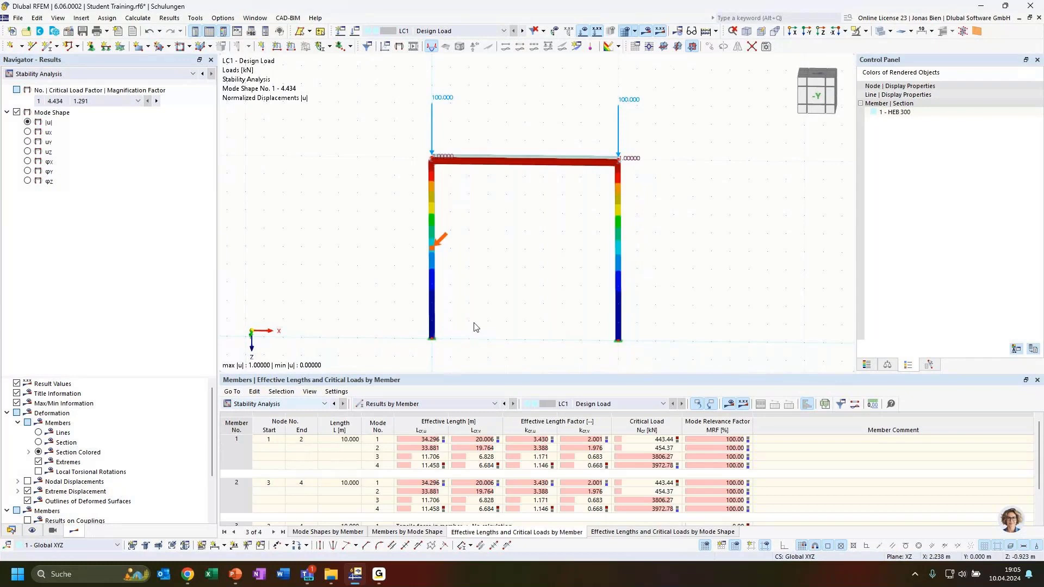
click(433, 458)
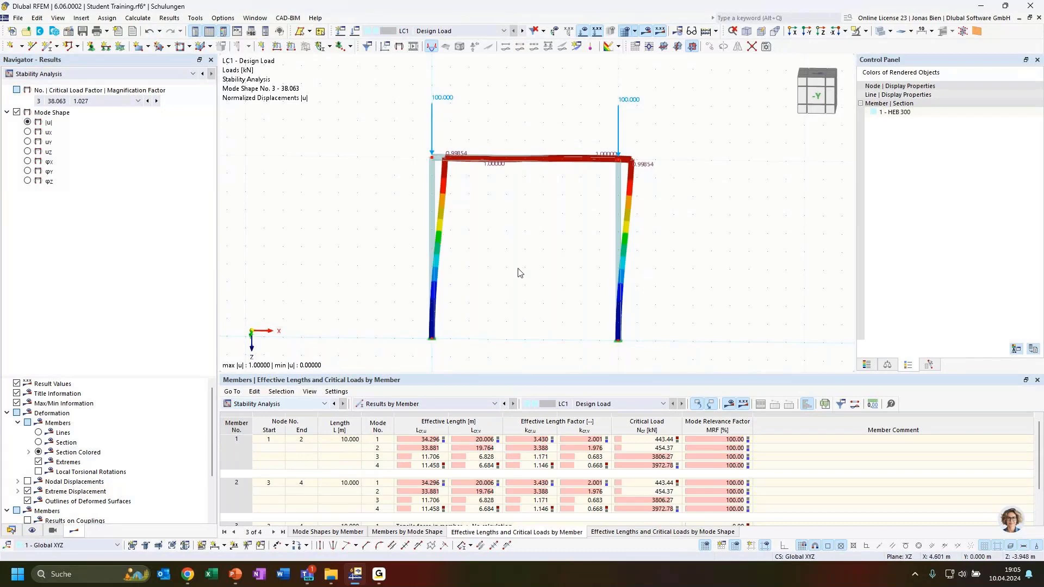
click(427, 439)
click(451, 447)
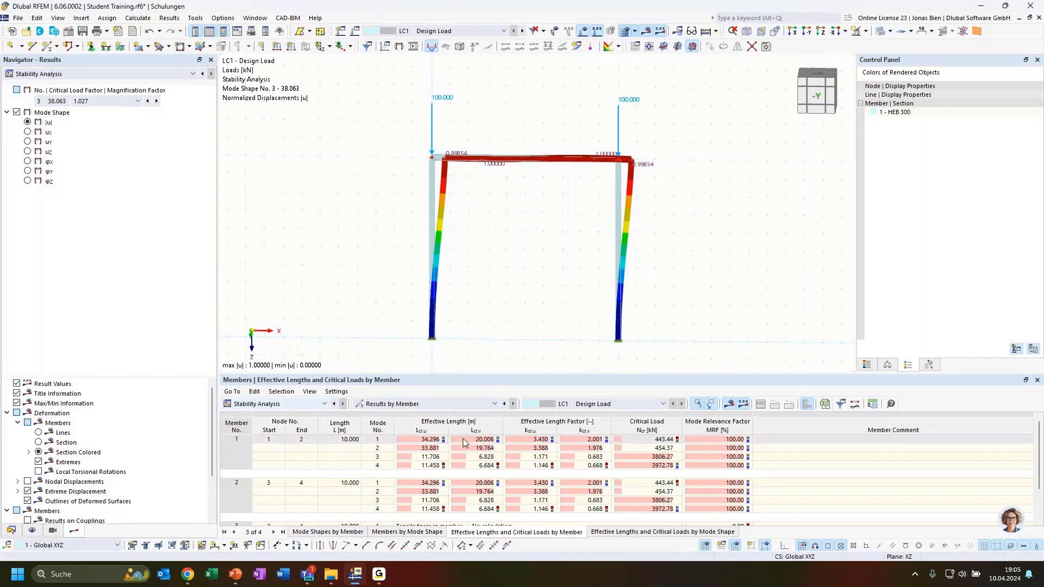
Examine member 1's effective length factor about the u-axis for mode 3 against the frame's in-plane buckling shape.
click(382, 461)
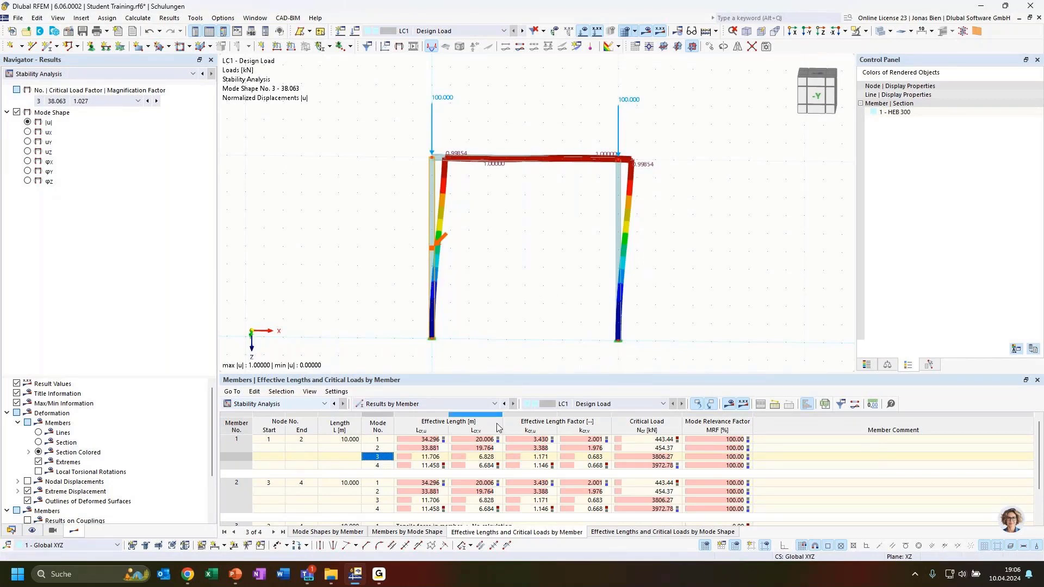
click(531, 457)
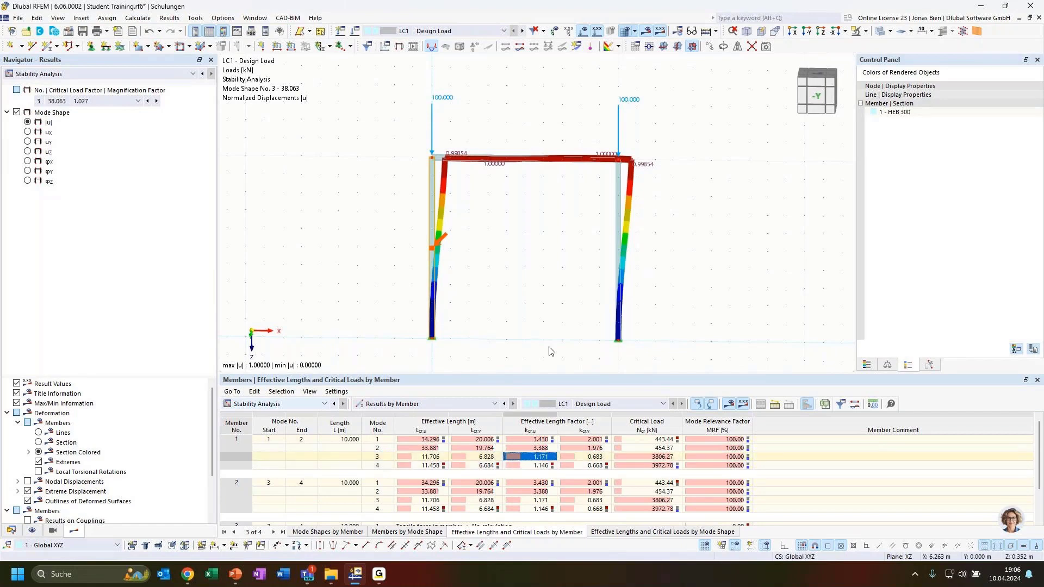
ctrl+middle_drag(493, 265, 546, 279)
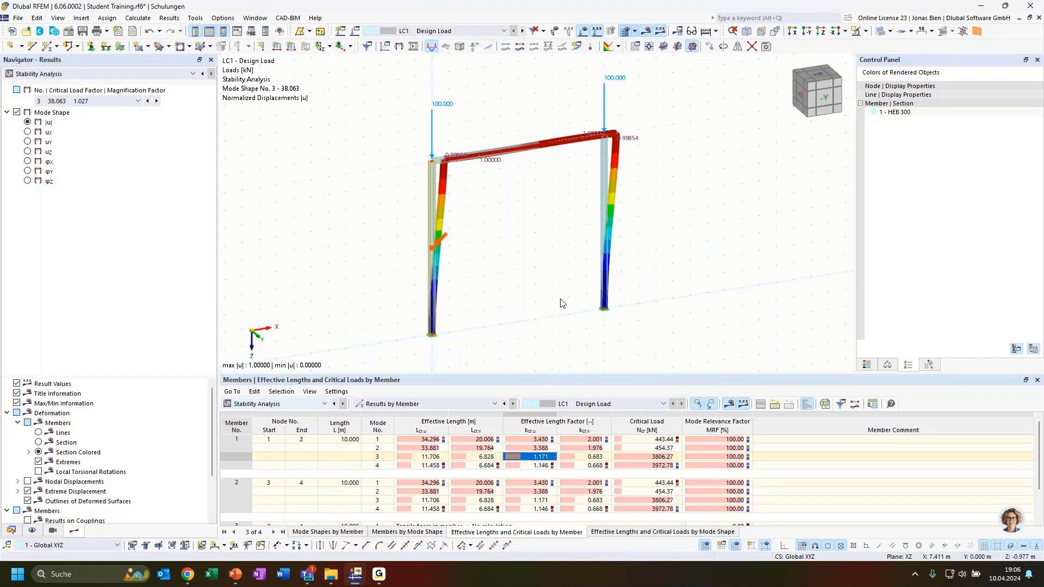
ctrl+middle_drag(531, 319, 499, 297)
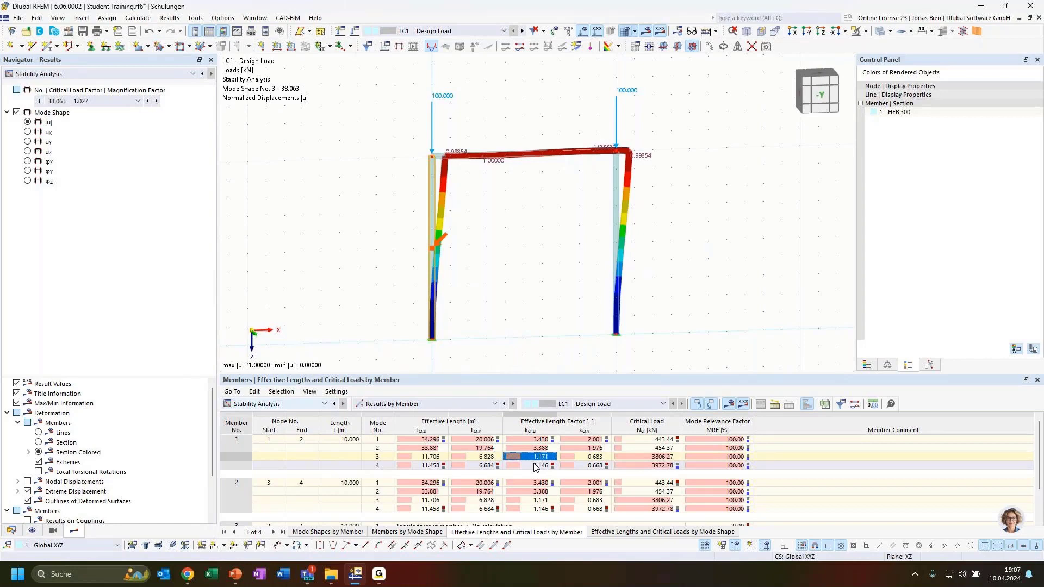
Consult the "Fixed frame | Mode shapes" slide in the presentation and return to mode shape 3 in RFEM.
key(alt+Tab)
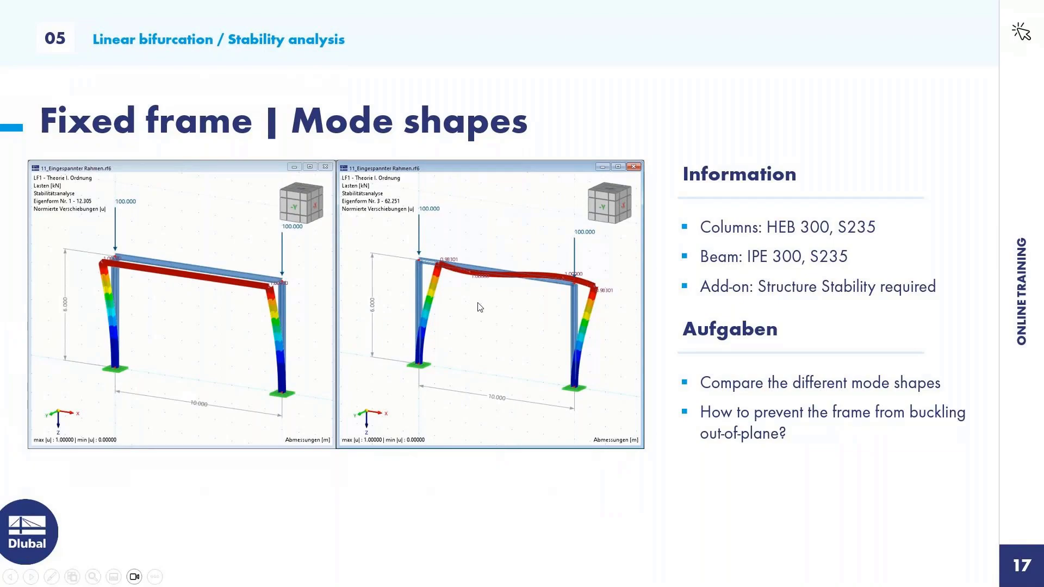
key(alt+Tab)
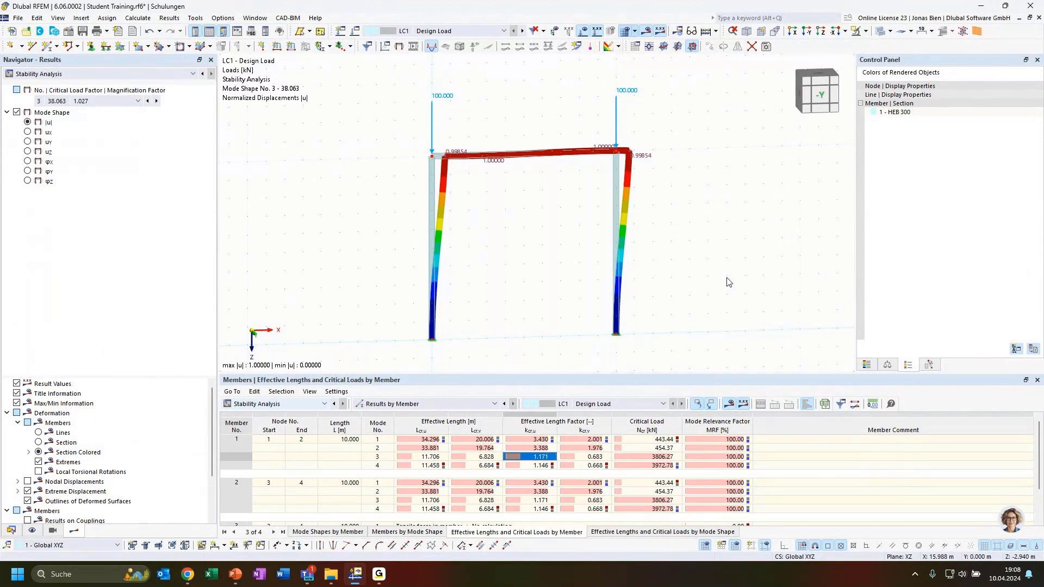
mouse_move(559, 258)
ctrl+middle_down()
mouse_move(594, 272)
mouse_move(569, 275)
ctrl+middle_up()
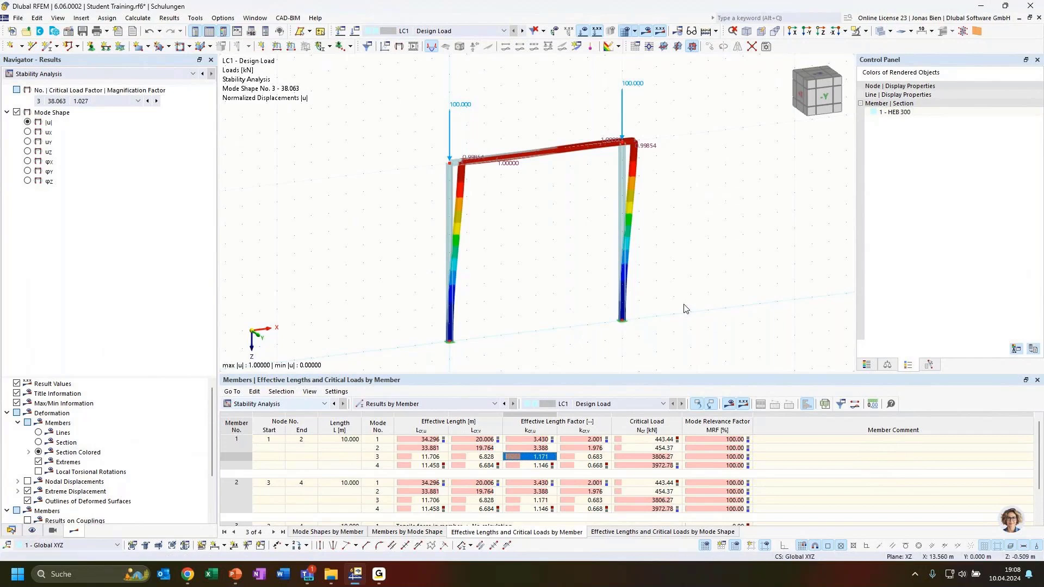
Switch to the PowerPoint presentation and advance from the questions slide to the Dlubal Software information slide.
click(235, 575)
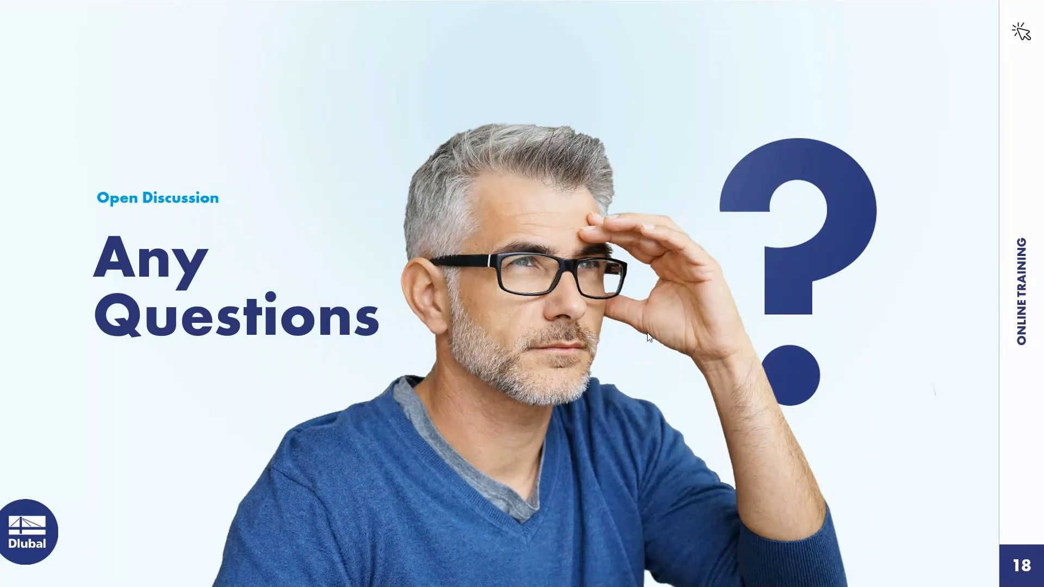
click(648, 333)
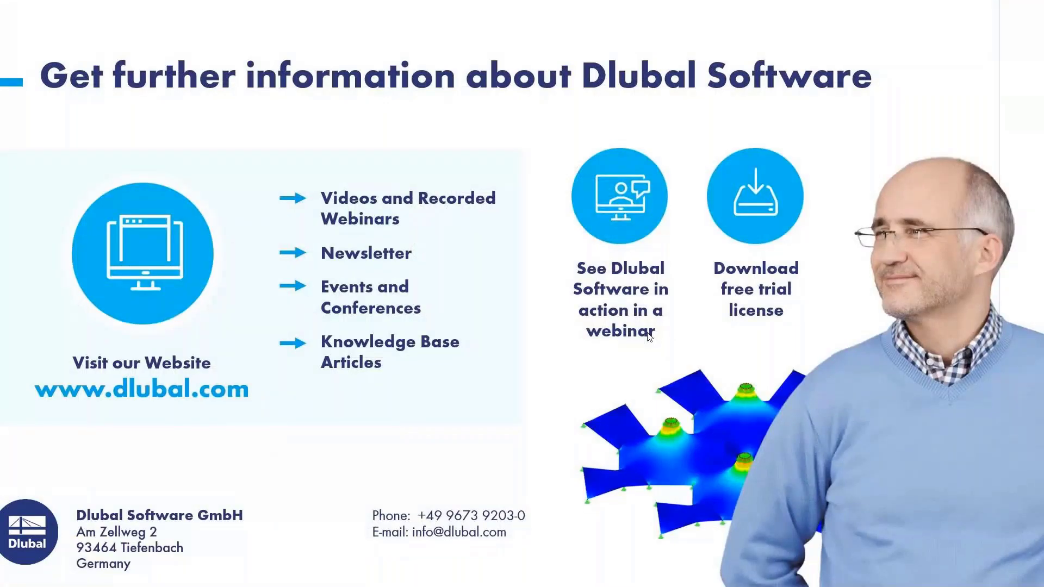